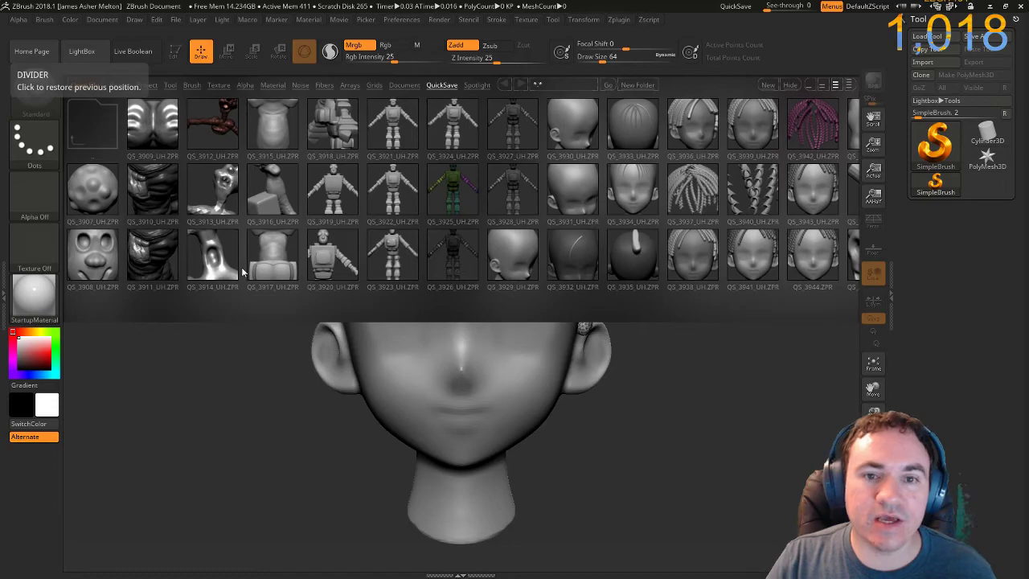
Load the DynaMesh_Sphere_128 project from LightBox's project library.
left_click(84, 50)
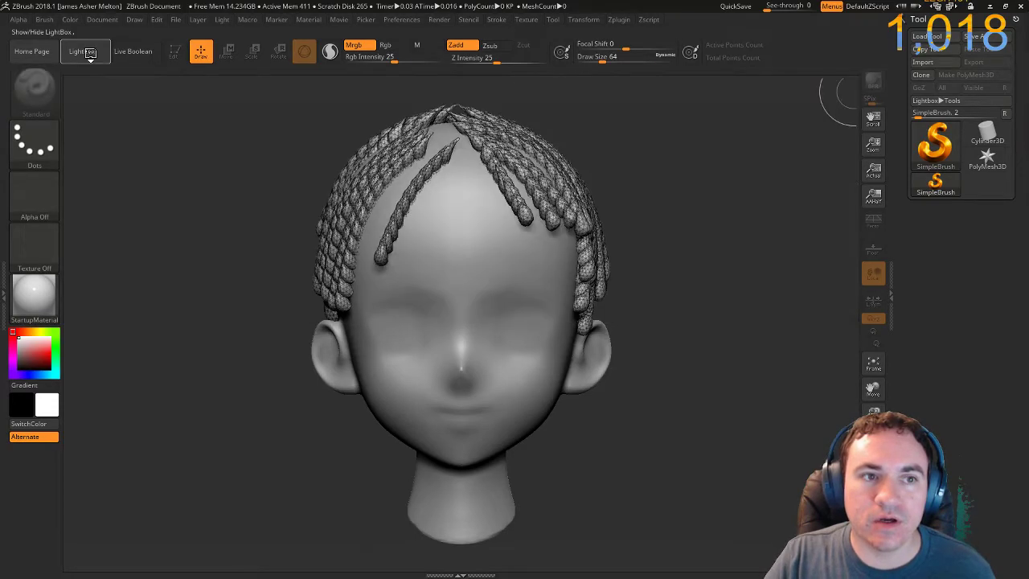
left_click(82, 51)
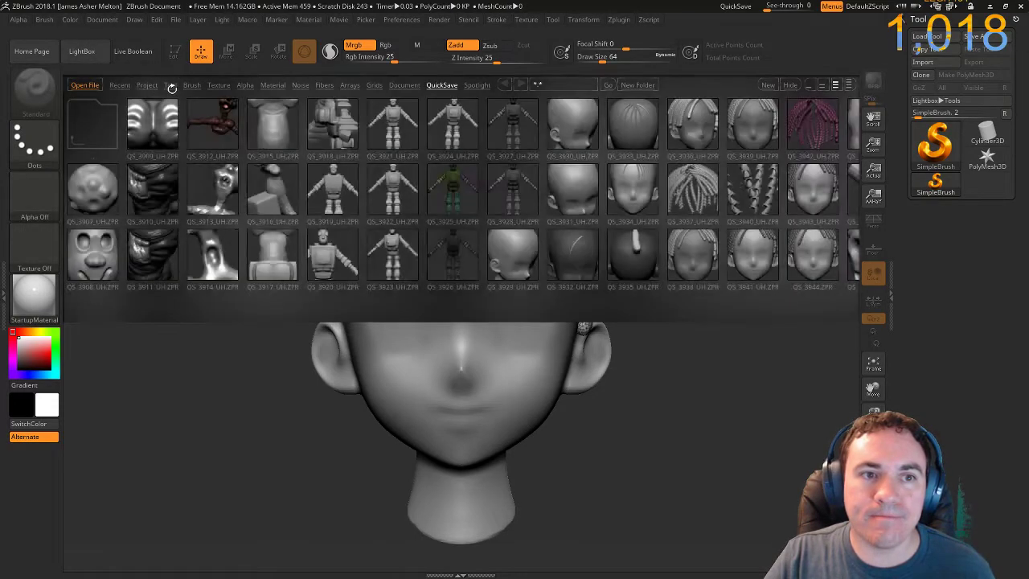
left_click(148, 85)
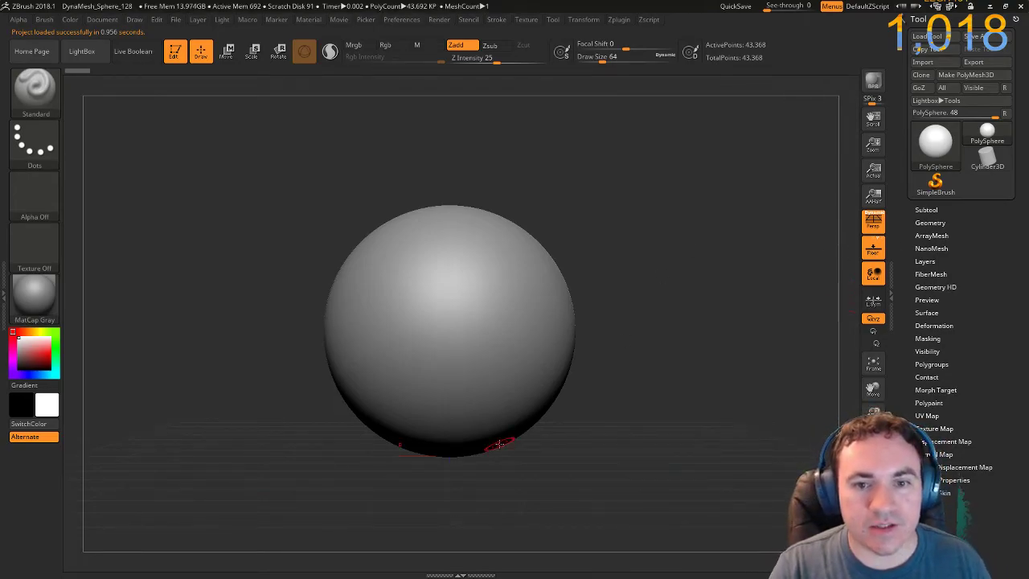
Select the ClayBuildup brush and enlarge its draw size to 236.
key("b")
key("c")
key("b")
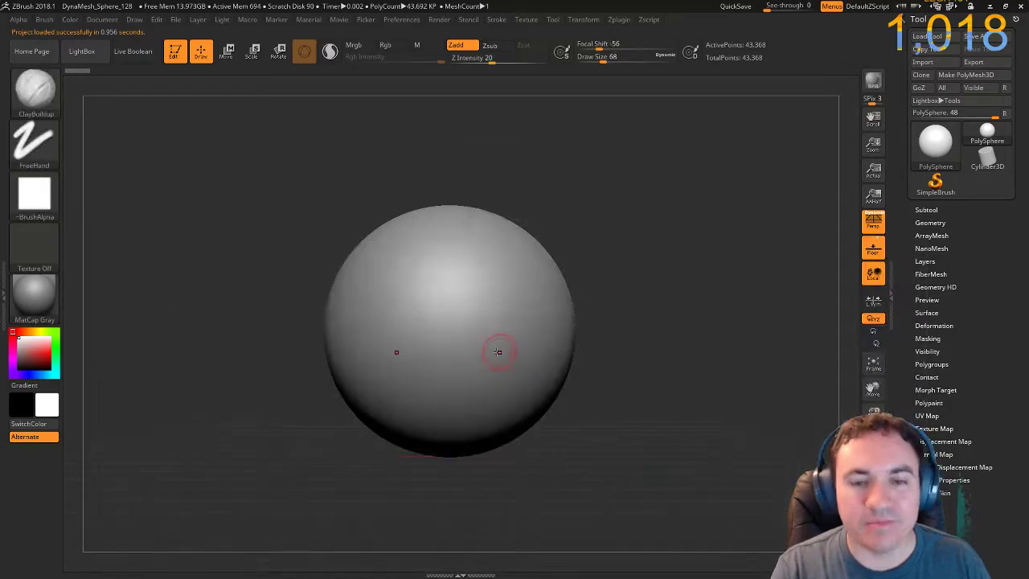
key("]")
key("]")
key("]")
key("]")
key("]")
key("]")
key("]")
key("]")
key("]")
key("]")
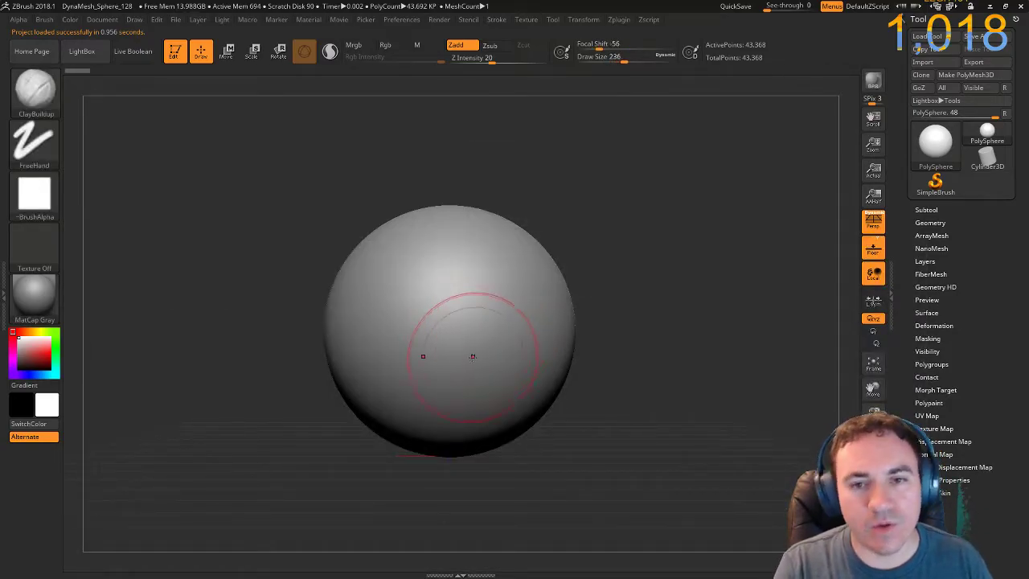
Rough out a head from the sphere with ClayBuildup at Z Intensity 6, building up mass and hollowing the sides.
mouse_move(448, 241)
left_mouse_down()
mouse_move(448, 418)
mouse_move(445, 338)
left_mouse_up()
mouse_move(374, 246)
left_mouse_down()
mouse_move(360, 281)
mouse_move(357, 394)
left_mouse_up()
left_click_drag(476, 283, 474, 410)
mouse_move(586, 446)
left_mouse_down()
mouse_move(607, 445)
mouse_move(589, 450)
left_mouse_up()
left_click_drag(580, 494, 455, 506, "alt")
mouse_move(521, 269)
left_mouse_down()
mouse_move(506, 353)
mouse_move(486, 294)
mouse_move(489, 320)
mouse_move(512, 337)
mouse_move(509, 318)
mouse_move(538, 368)
mouse_move(563, 326)
mouse_move(580, 365)
left_mouse_up()
mouse_move(670, 459)
left_mouse_down("alt")
mouse_move(618, 334)
mouse_move(572, 309)
mouse_move(581, 273)
mouse_move(546, 297)
mouse_move(567, 221)
mouse_move(555, 225)
mouse_move(549, 258)
mouse_move(500, 338)
mouse_move(514, 309)
left_mouse_up("alt")
mouse_move(447, 326)
left_mouse_down()
mouse_move(498, 317)
mouse_move(450, 341)
left_mouse_up()
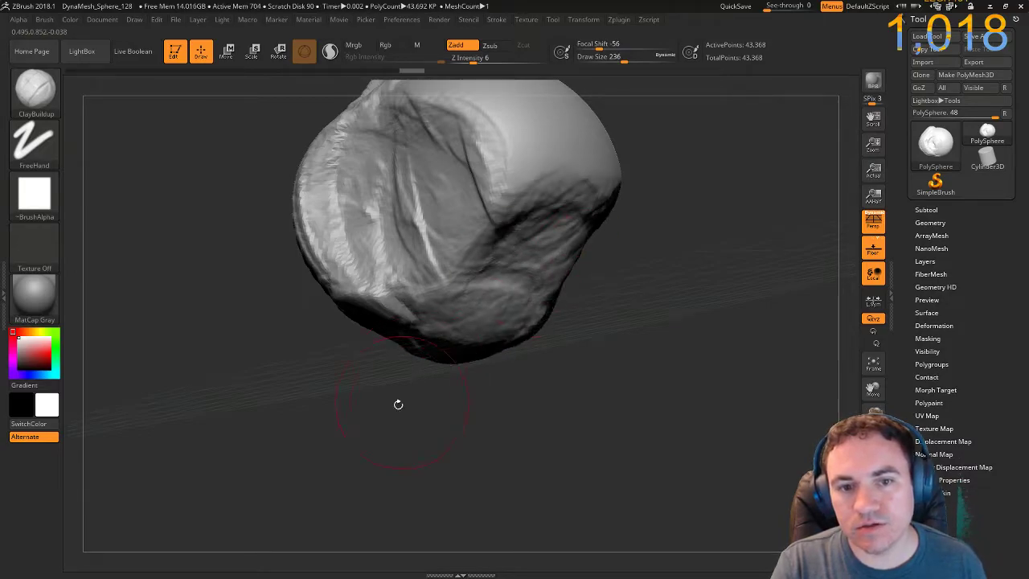
Add more clay to the rough head and smooth the forehead and face forms.
left_click_drag(400, 402, 435, 415)
mouse_move(384, 338)
left_mouse_down()
mouse_move(398, 344)
mouse_move(345, 340)
left_mouse_up()
mouse_move(299, 401)
left_mouse_down()
mouse_move(356, 410)
mouse_move(344, 389)
mouse_move(430, 416)
left_mouse_up()
mouse_move(394, 330)
left_mouse_down()
mouse_move(418, 309)
mouse_move(390, 342)
mouse_move(434, 310)
mouse_move(402, 338)
mouse_move(378, 249)
left_mouse_up()
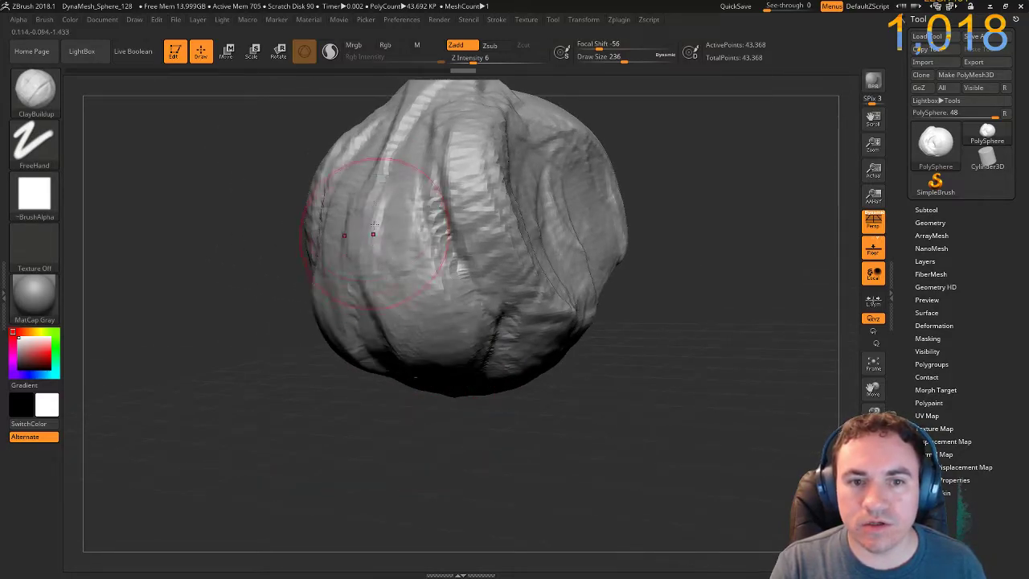
mouse_move(366, 195)
left_mouse_down()
mouse_move(354, 229)
mouse_move(337, 193)
mouse_move(345, 237)
mouse_move(366, 192)
mouse_move(361, 221)
mouse_move(378, 211)
left_mouse_up()
left_click_drag(476, 193, 439, 267, "shift")
left_click_drag(236, 260, 346, 418, "alt")
mouse_move(562, 187)
left_mouse_down("shift")
mouse_move(515, 177)
mouse_move(611, 225)
mouse_move(605, 169)
mouse_move(541, 165)
mouse_move(531, 193)
mouse_move(611, 185)
mouse_move(577, 137)
mouse_move(546, 137)
mouse_move(558, 105)
left_mouse_up("shift")
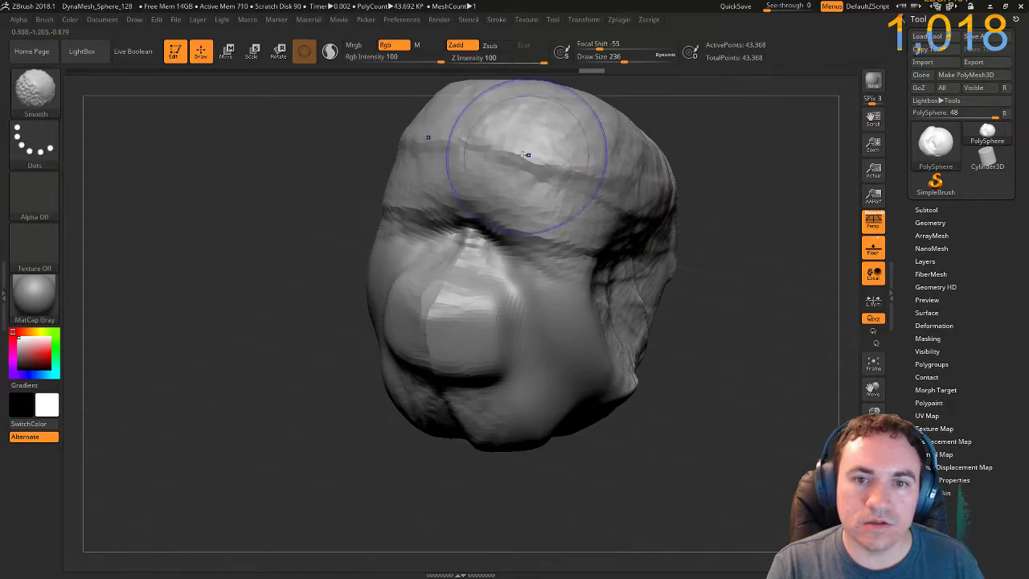
left_click_drag(533, 156, 445, 179, "shift")
Build up a rounded clay mass on the side of the head behind the face.
mouse_move(701, 244)
left_mouse_down()
mouse_move(768, 277)
mouse_move(748, 265)
mouse_move(643, 272)
left_mouse_up()
mouse_move(615, 201)
left_mouse_down()
mouse_move(590, 290)
mouse_move(627, 304)
mouse_move(591, 240)
mouse_move(659, 305)
left_mouse_up()
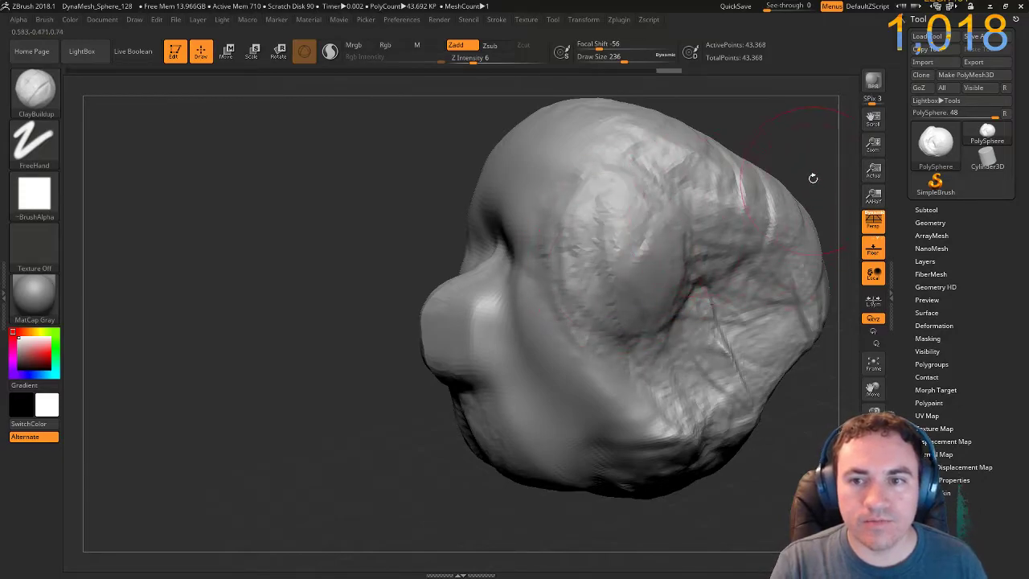
left_click_drag(813, 180, 653, 242, "alt")
left_click_drag(563, 306, 550, 306)
Activate Sculptris Pro mode and blend the rough side and back of the skull into smooth volumes at draw size 200.
left_click(330, 51)
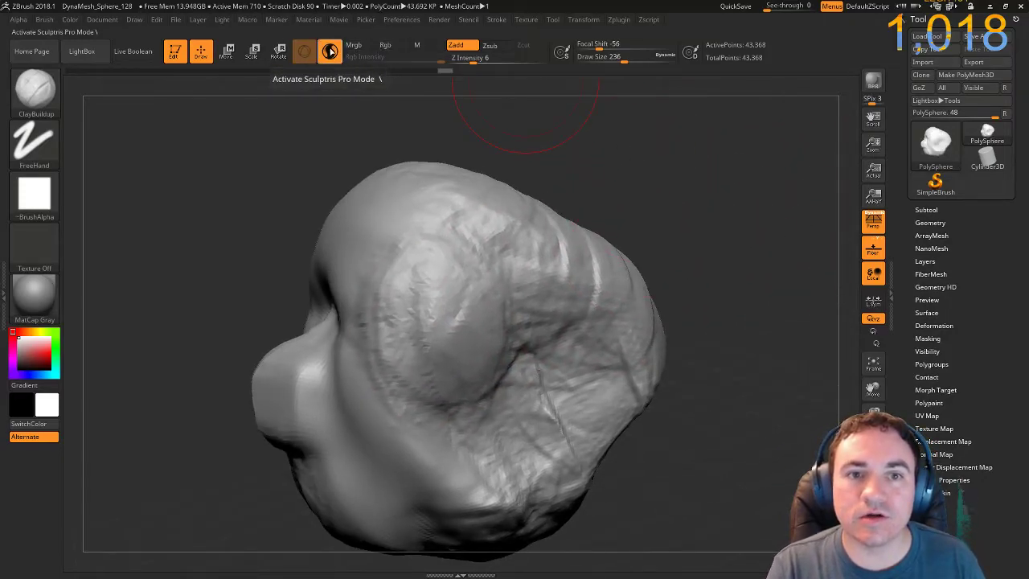
left_click_drag(627, 188, 554, 265)
mouse_move(526, 142)
left_mouse_down()
mouse_move(602, 138)
mouse_move(683, 193)
mouse_move(563, 153)
mouse_move(499, 172)
mouse_move(579, 201)
mouse_move(638, 205)
mouse_move(689, 278)
mouse_move(578, 265)
mouse_move(595, 354)
left_mouse_up()
mouse_move(552, 321)
left_mouse_down("shift")
mouse_move(567, 349)
mouse_move(563, 327)
mouse_move(466, 410)
mouse_move(463, 225)
mouse_move(500, 395)
mouse_move(675, 402)
mouse_move(699, 217)
mouse_move(604, 211)
left_mouse_up("shift")
mouse_move(321, 184)
left_mouse_down()
mouse_move(300, 184)
mouse_move(482, 160)
left_mouse_up()
left_click_drag(561, 138, 477, 237, "shift")
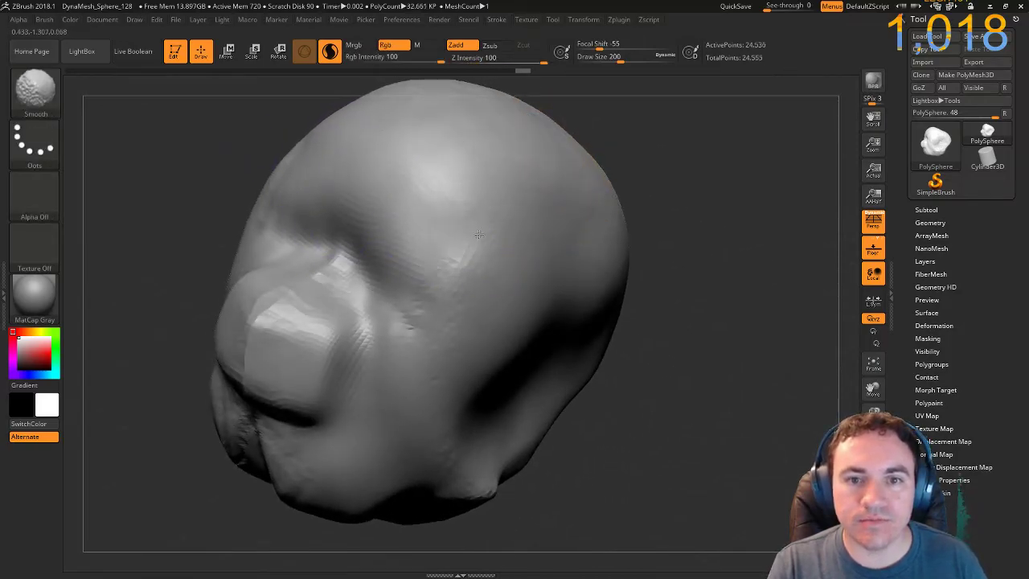
Smooth the rough clay on the underside, lower back and lower face of the head.
right_click_drag(650, 294, 756, 355)
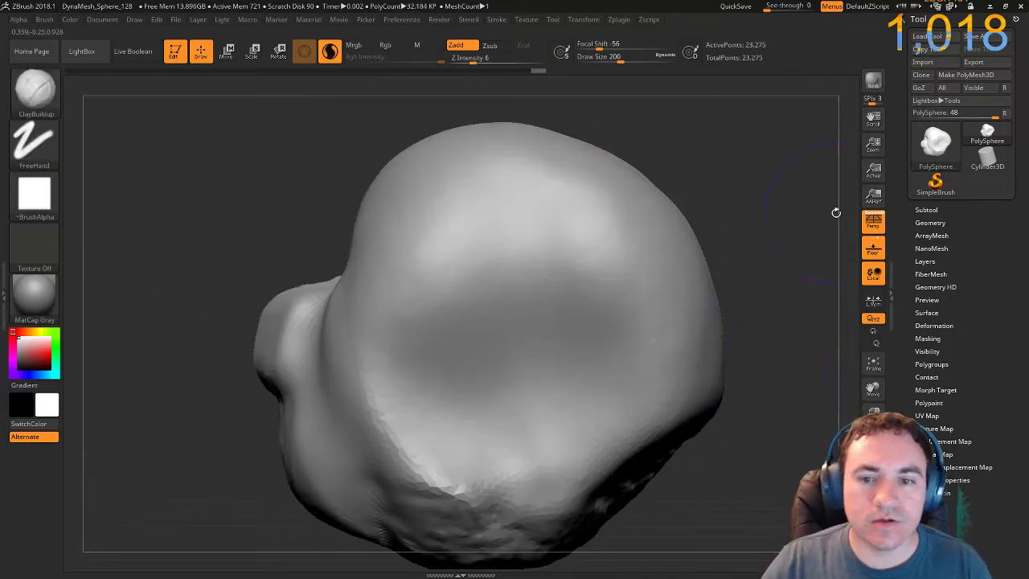
right_click_drag(798, 266, 687, 288, "ctrl")
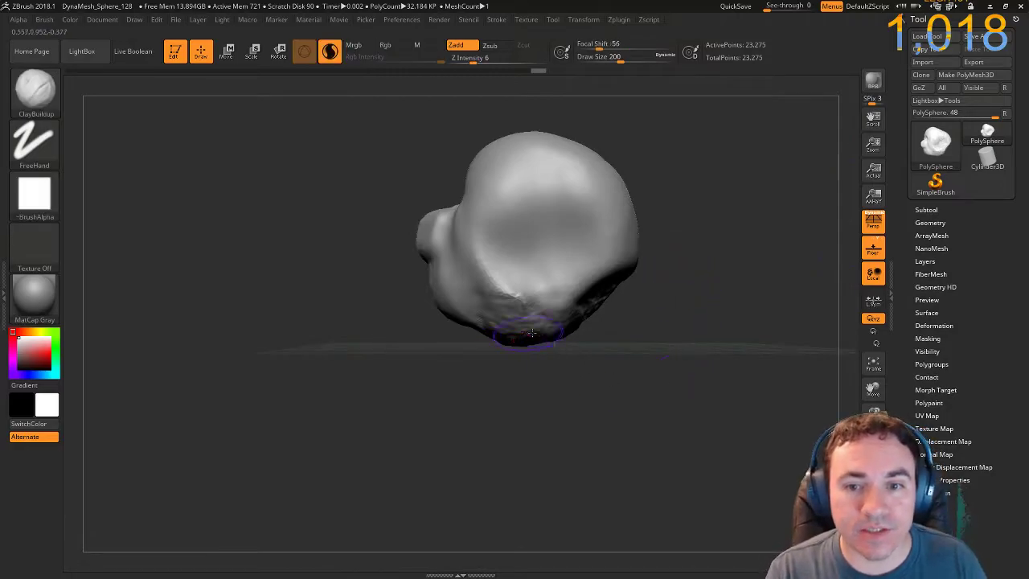
mouse_move(592, 313)
left_mouse_down()
mouse_move(631, 257)
mouse_move(623, 273)
mouse_move(544, 321)
mouse_move(538, 291)
left_mouse_up()
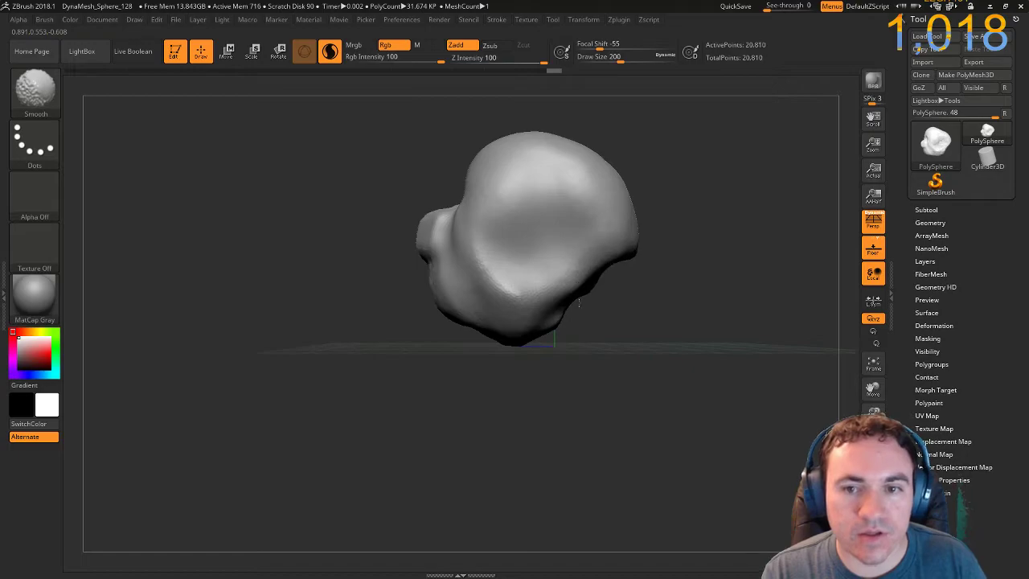
left_click_drag(528, 374, 418, 306, "shift")
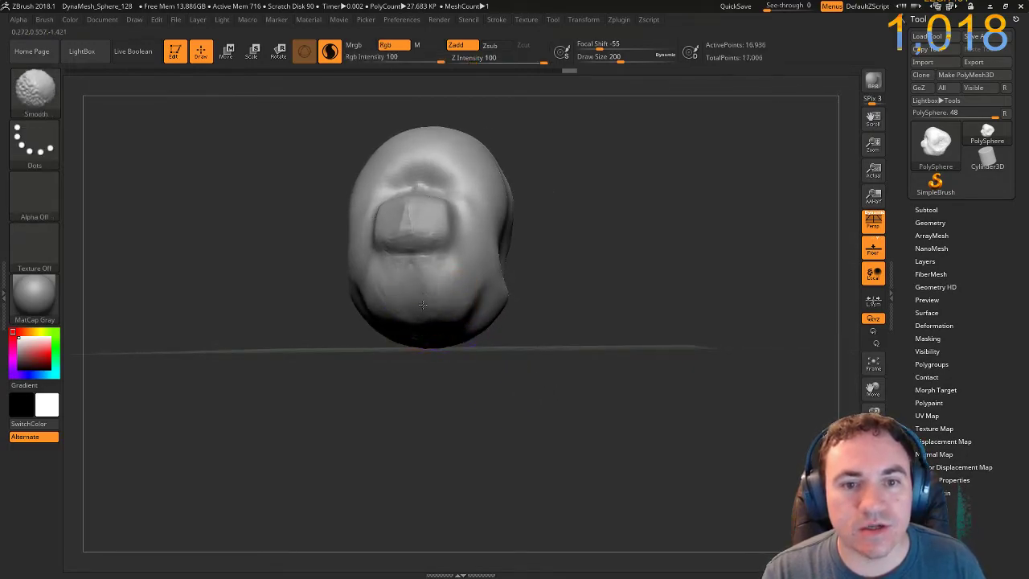
mouse_move(562, 310)
left_mouse_down()
mouse_move(603, 321)
mouse_move(616, 394)
mouse_move(583, 350)
left_mouse_up()
Narrow the blocky nose with the Move brush at draw size 87, and smooth its surface.
key("b")
key("m")
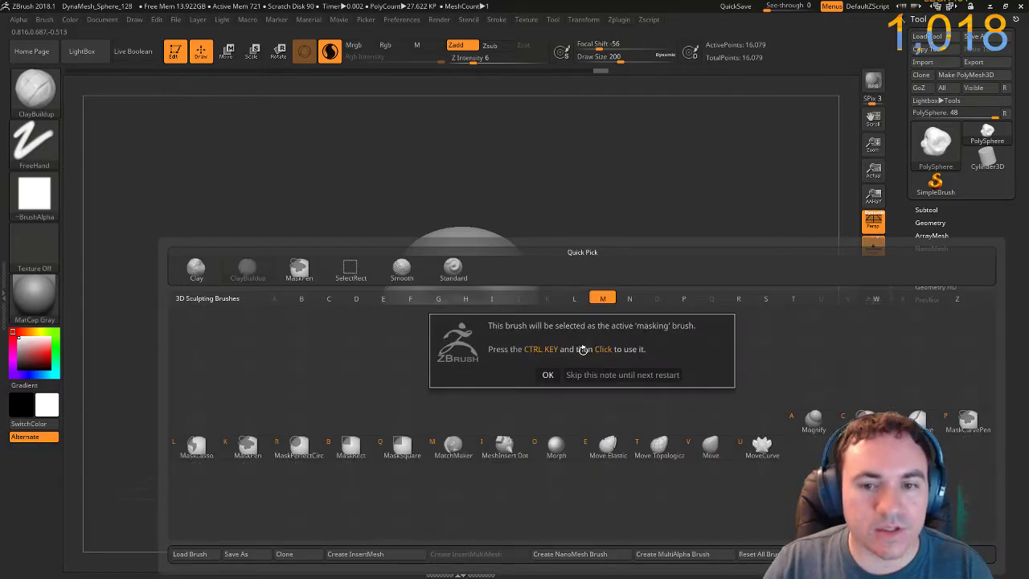
left_click(548, 374)
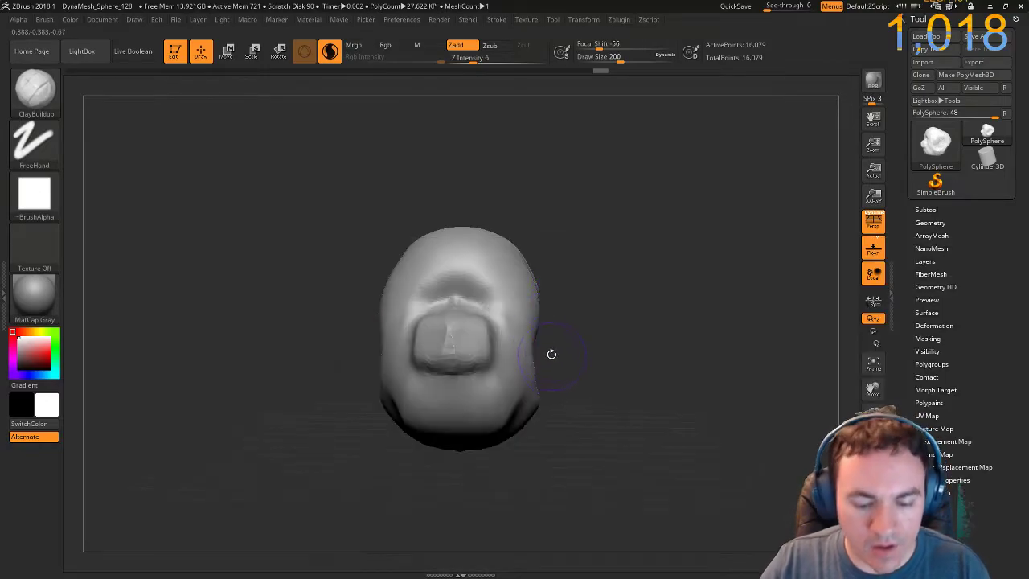
key("b")
key("m")
key("v")
left_click_drag(680, 332, 527, 318, "alt")
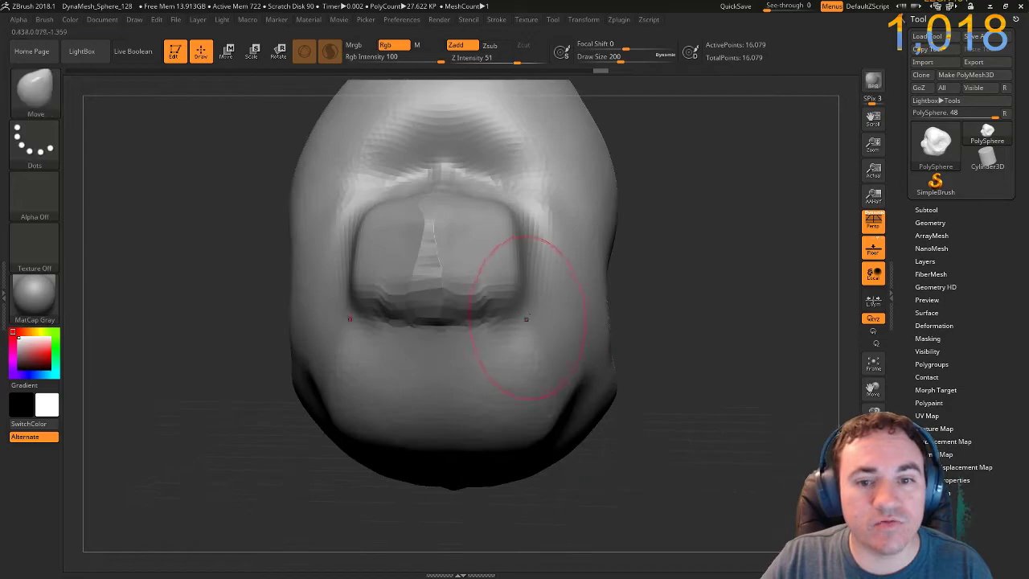
key("s")
mouse_move(536, 265)
left_mouse_down()
mouse_move(547, 262)
mouse_move(480, 271)
mouse_move(465, 264)
left_mouse_up()
mouse_move(471, 259)
left_mouse_down()
mouse_move(425, 275)
mouse_move(432, 243)
left_mouse_up()
left_click_drag(422, 277, 438, 322, "shift")
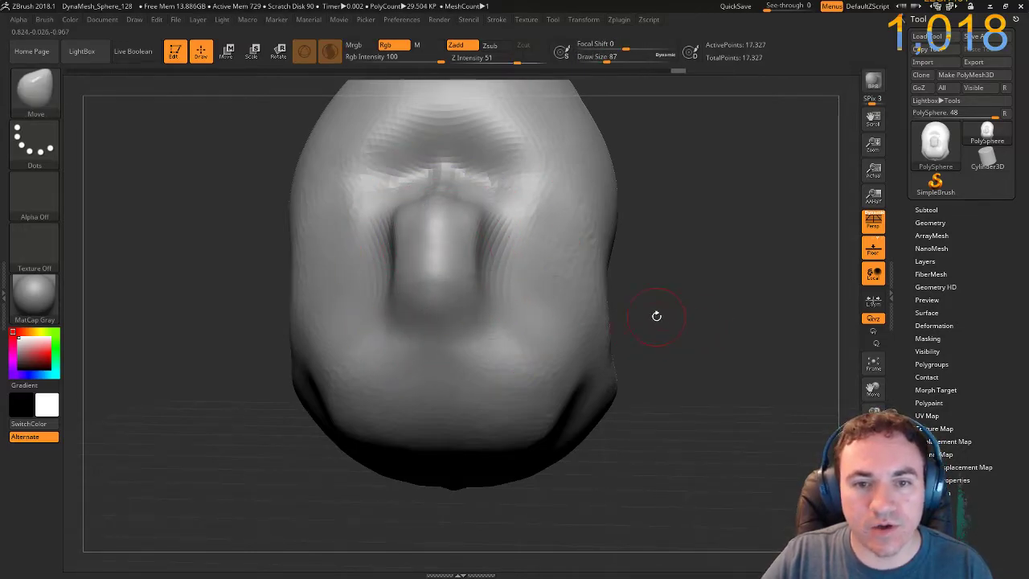
left_click_drag(442, 254, 431, 228)
Add clay to the nose's tip and bridge with the ClayBuildup brush.
key("b")
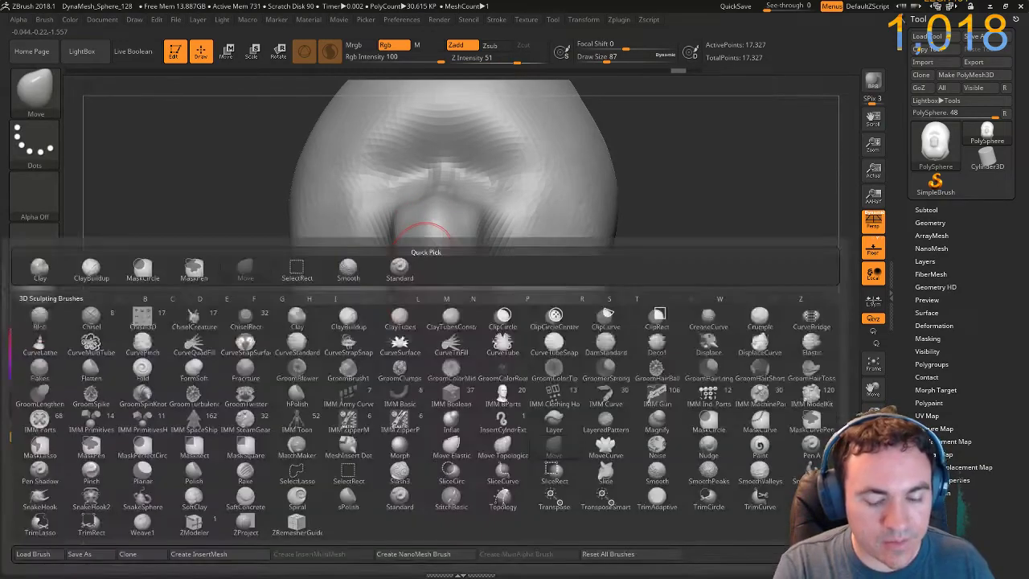
key("c")
key("b")
mouse_move(440, 291)
left_mouse_down()
mouse_move(435, 259)
mouse_move(441, 304)
left_mouse_up()
left_click_drag(715, 378, 772, 418, "ctrl")
left_click_drag(784, 422, 684, 308)
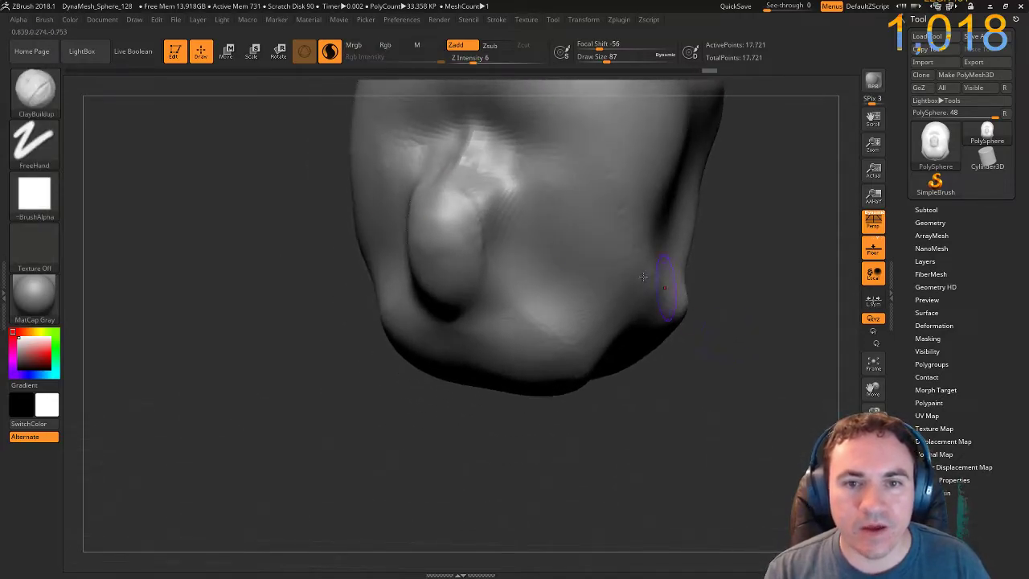
left_click_drag(446, 172, 451, 173)
Carve two symmetrical eye sockets with rounded eyes beneath the brow using ClayBuildup at draw size 131, and smooth the brow area.
mouse_move(754, 207)
right_mouse_down("ctrl")
mouse_move(699, 252)
mouse_move(698, 318)
mouse_move(699, 295)
right_mouse_up("ctrl")
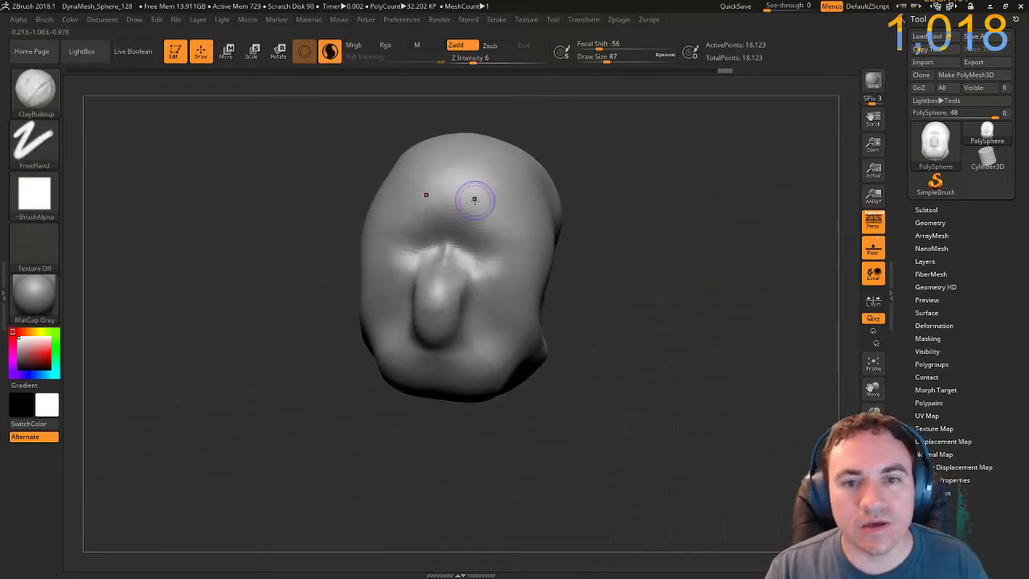
key("bracketright")
key("bracketright")
key("bracketright")
key("bracketright")
mouse_move(490, 247)
left_mouse_down("alt")
mouse_move(487, 235)
mouse_move(492, 262)
mouse_move(500, 240)
mouse_move(500, 259)
left_mouse_up("alt")
left_click_drag(473, 211, 483, 233, "shift")
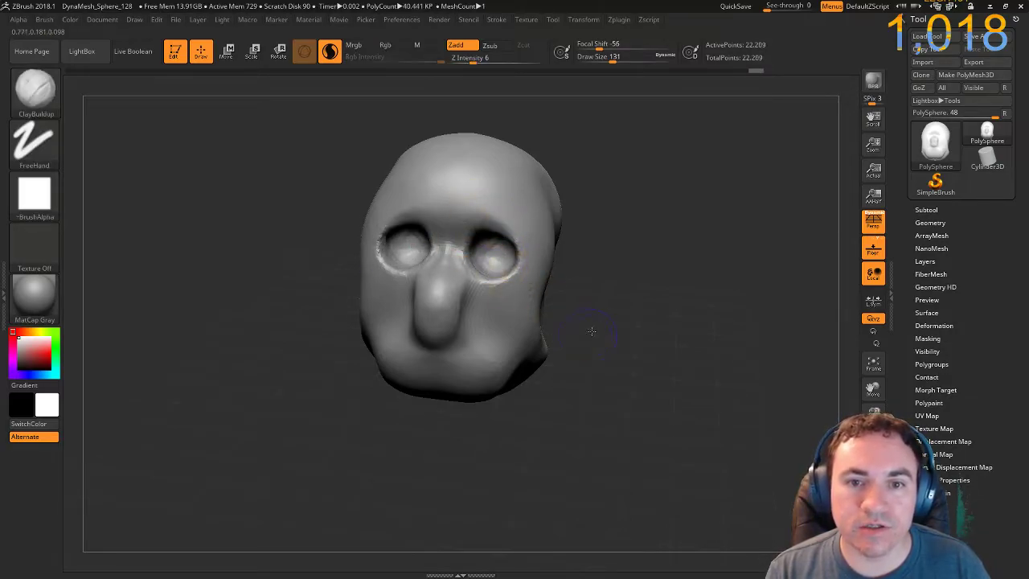
Tilt the whole head forward with the transform gizmo and return to draw mode.
left_click_drag(590, 333, 578, 275, "shift")
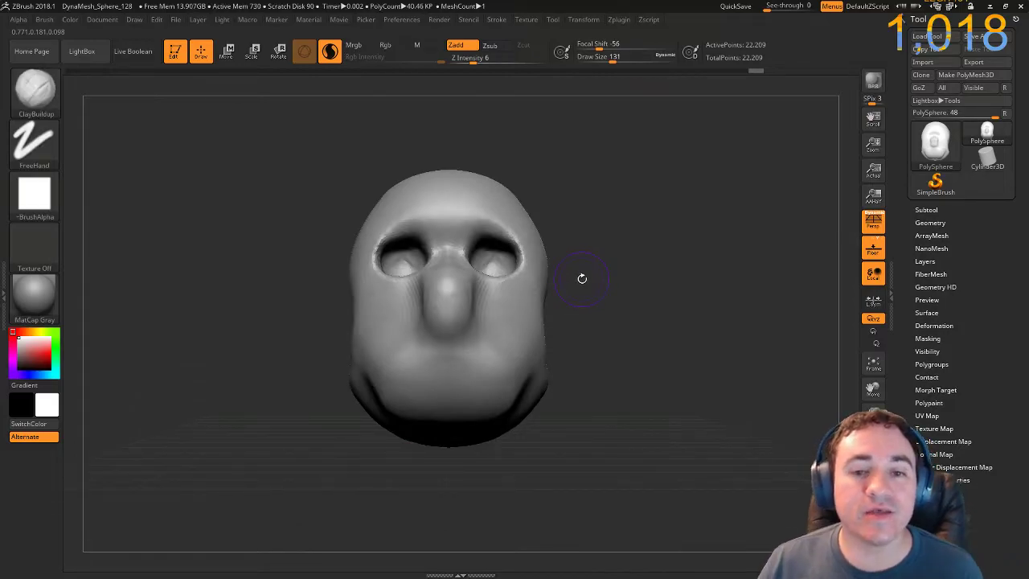
mouse_move(681, 317)
left_mouse_down()
mouse_move(641, 386)
mouse_move(730, 430)
mouse_move(676, 427)
left_mouse_up()
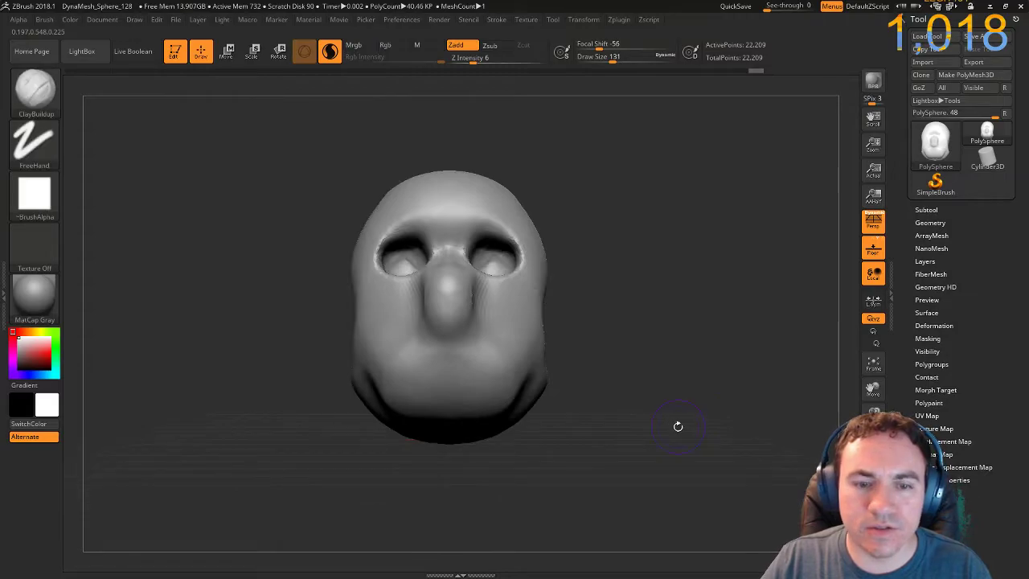
key("w")
left_click_drag(449, 303, 510, 359)
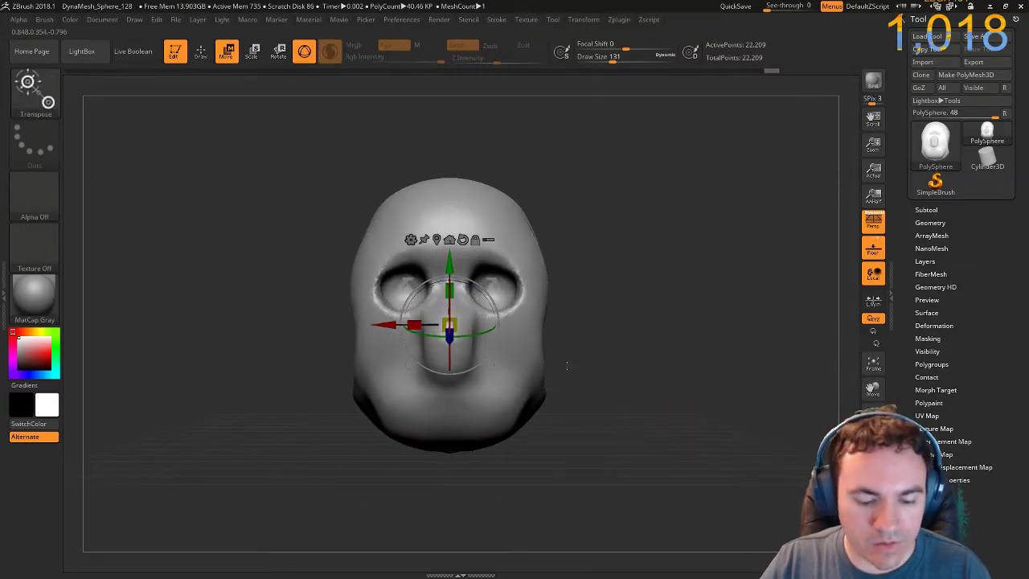
key("q")
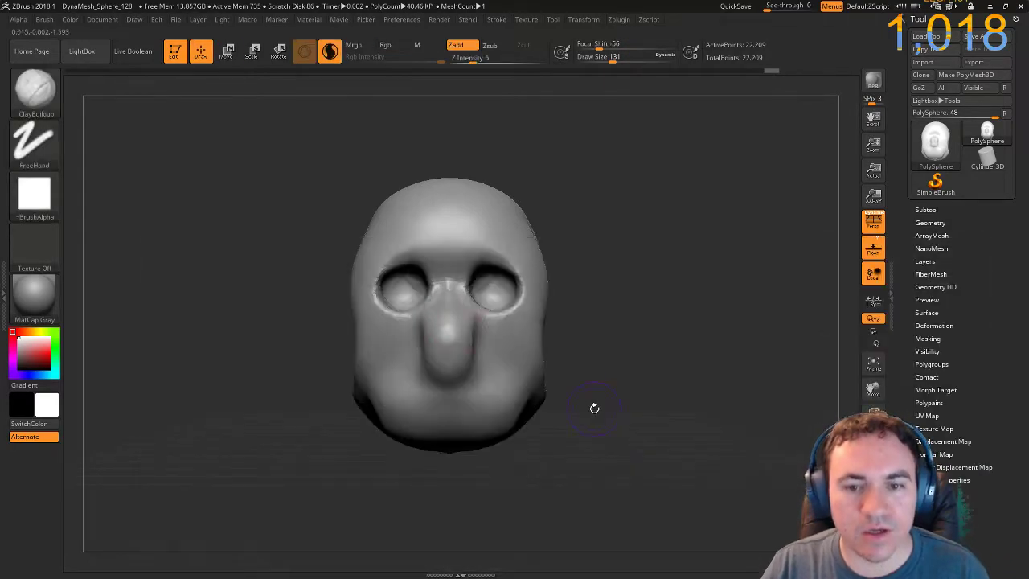
Slim and smooth the jaw toward the chin at draw size 187, and quick-save the project.
mouse_move(579, 421)
left_mouse_down()
mouse_move(543, 414)
mouse_move(517, 385)
left_mouse_up()
mouse_move(500, 424)
left_mouse_down("alt")
mouse_move(509, 402)
mouse_move(490, 405)
left_mouse_up("alt")
left_click_drag(552, 395, 544, 390)
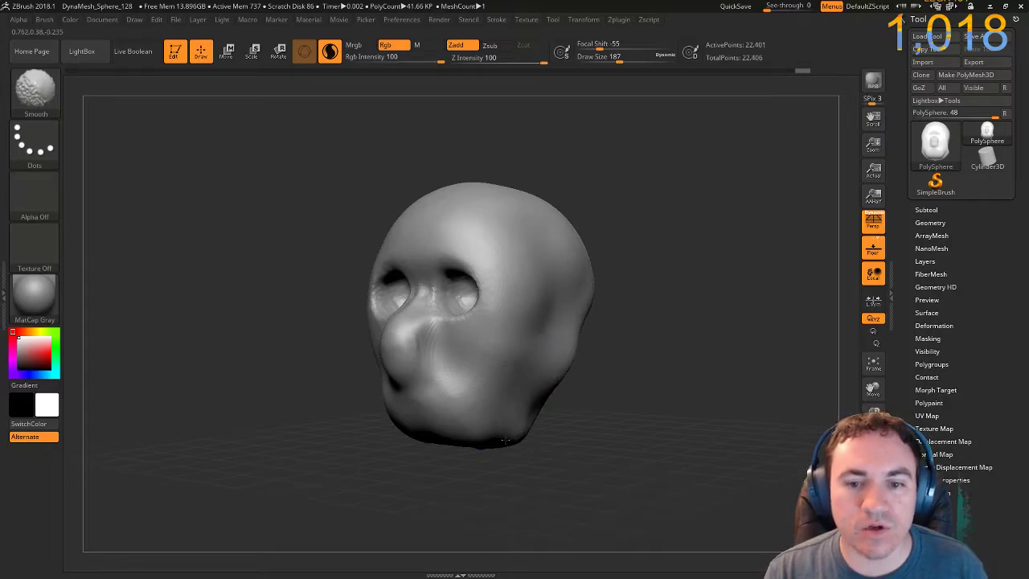
mouse_move(553, 413)
left_mouse_down()
mouse_move(568, 348)
mouse_move(683, 112)
left_mouse_up()
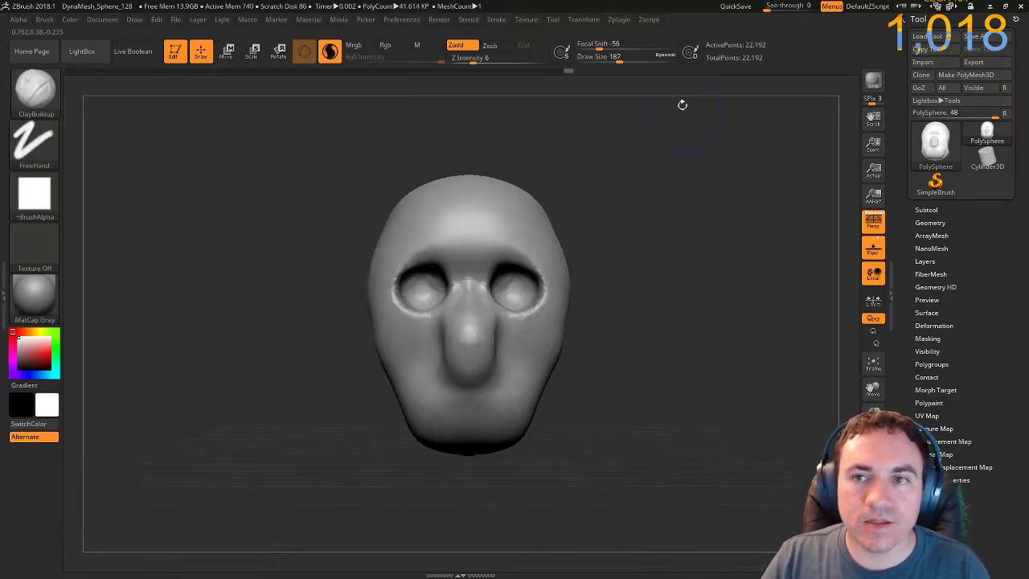
left_click(735, 7)
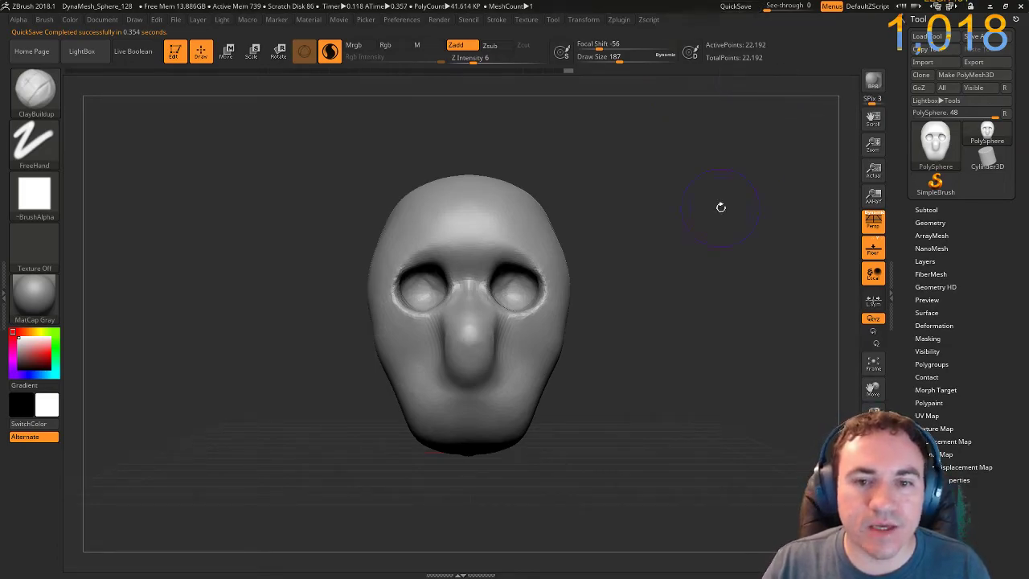
Turn on Curve Mode for the IMM Primitives Capsule brush and draw a capsule curve from the crown to the brow.
left_click_drag(657, 271, 628, 311)
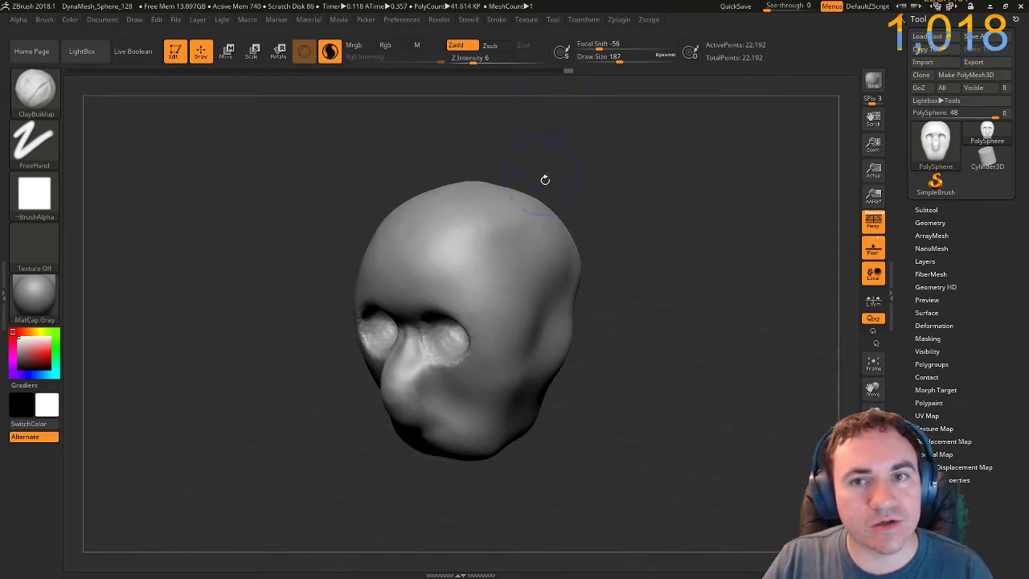
key("b")
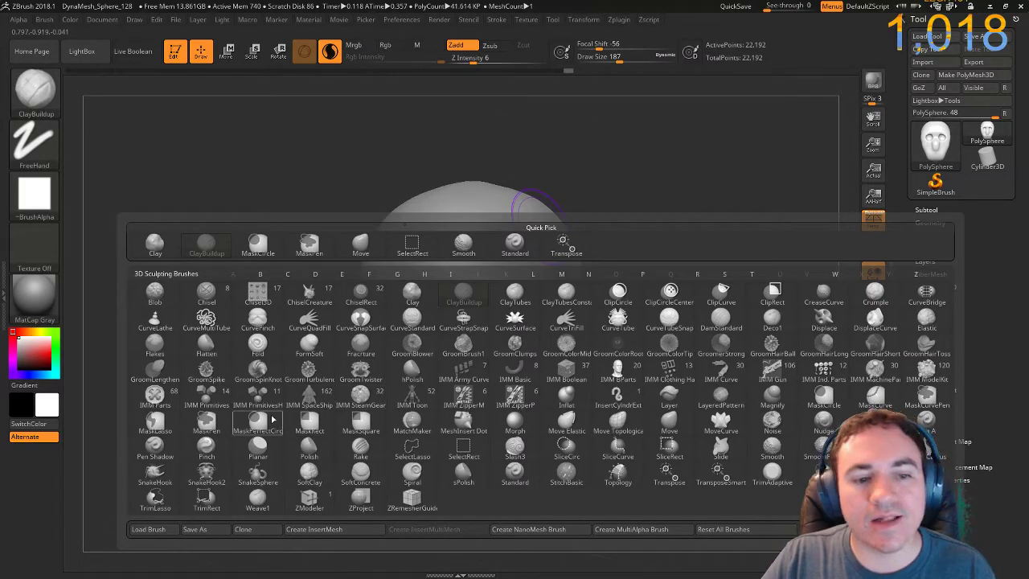
left_click(214, 403)
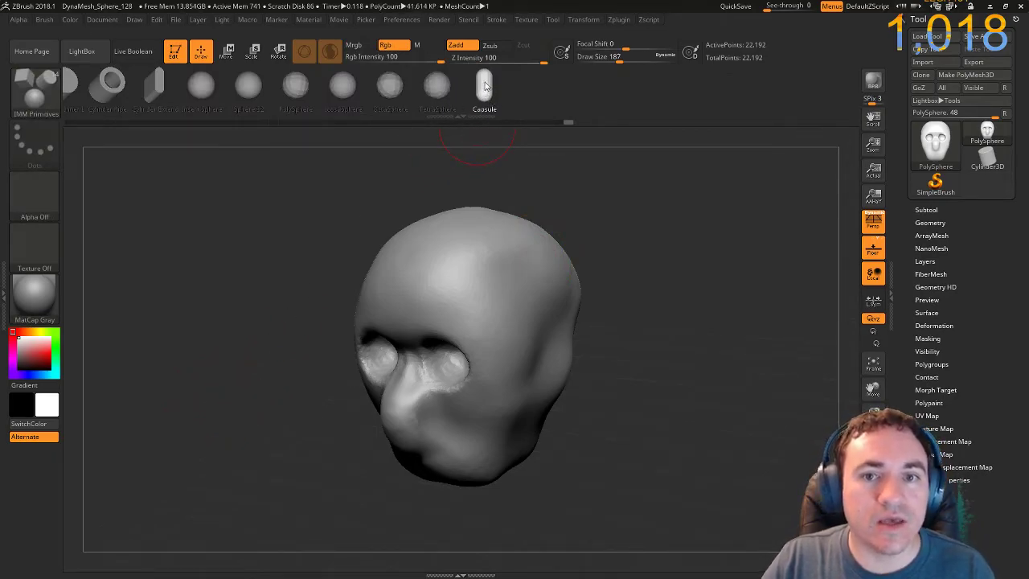
left_click(496, 20)
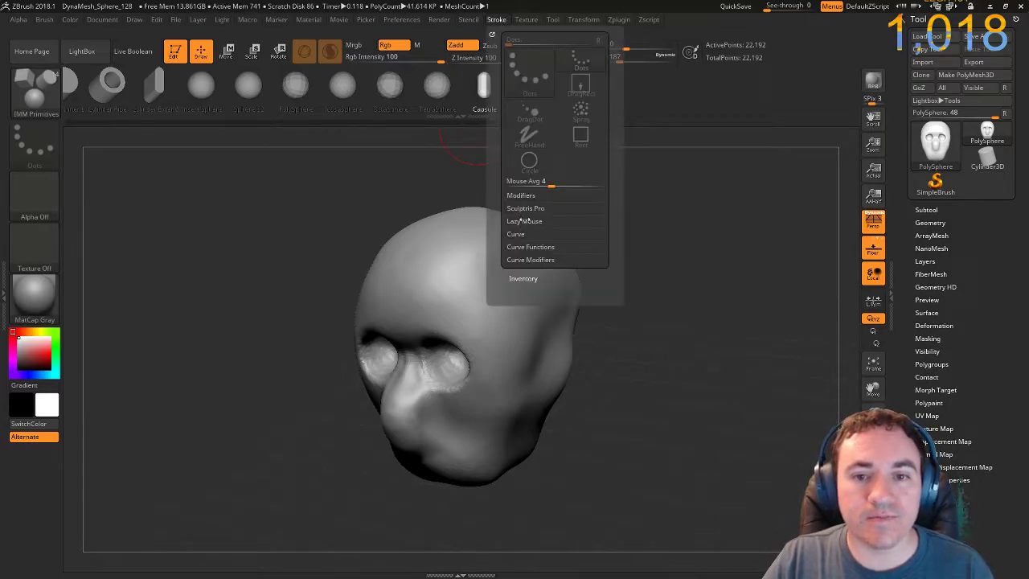
left_click(515, 233)
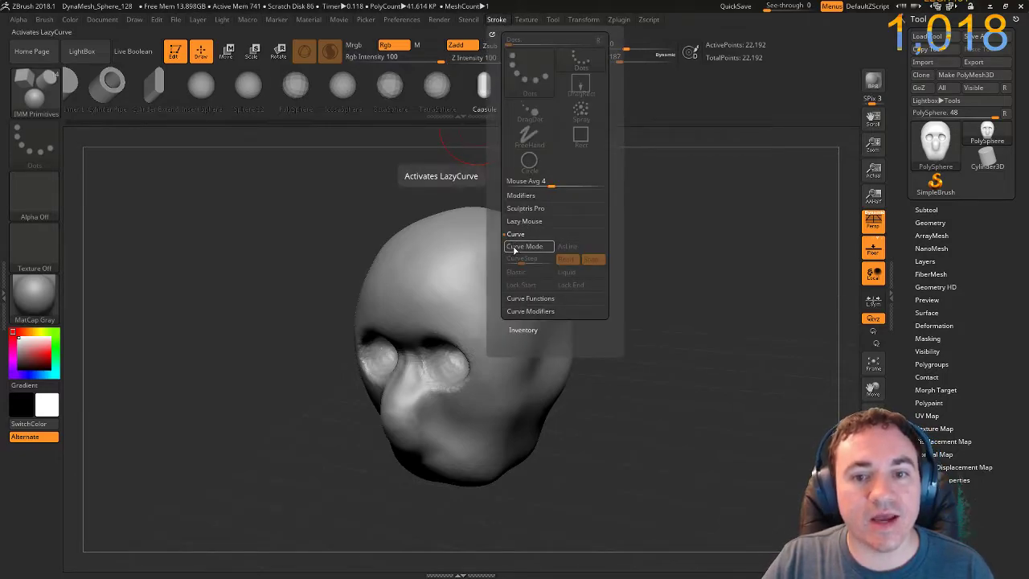
left_click(515, 248)
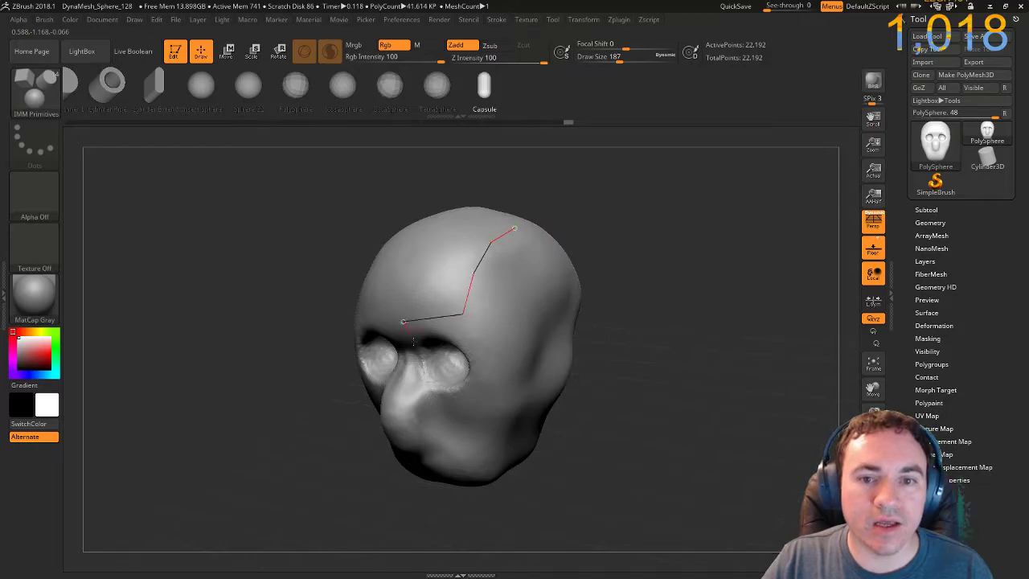
left_click_drag(410, 376, 410, 377)
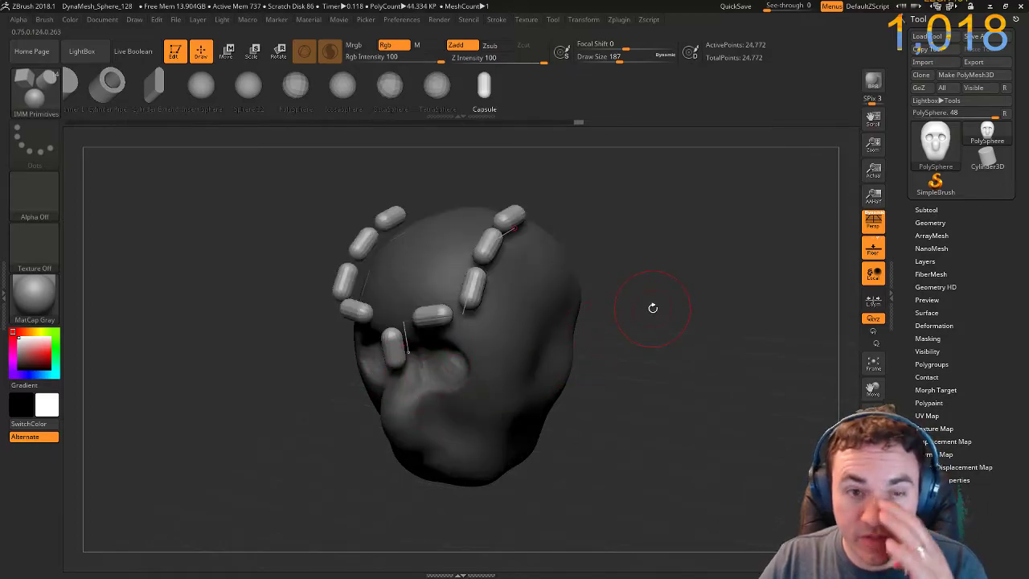
left_click_drag(644, 321, 626, 328)
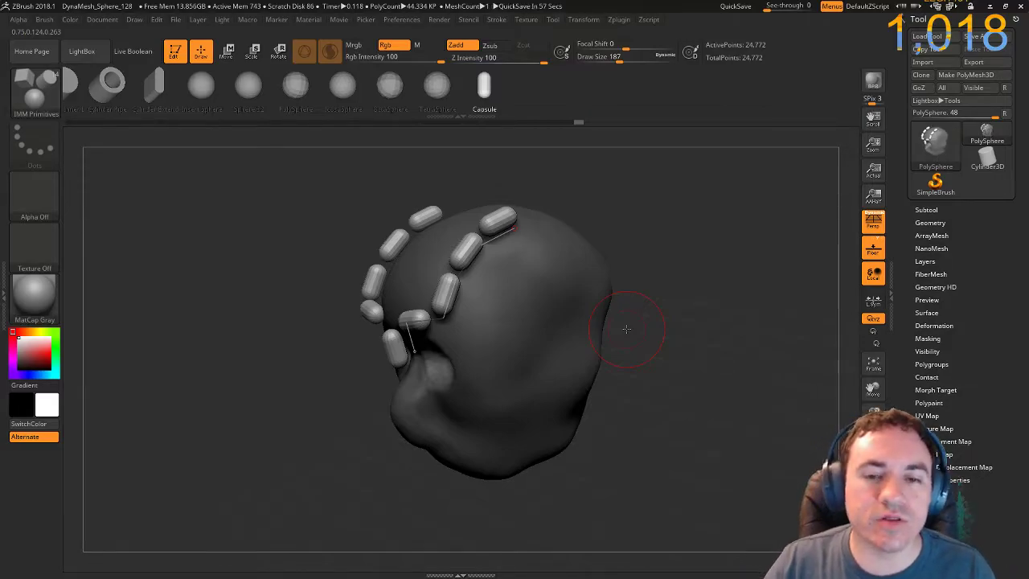
Reduce the capsule brush's CurveStep to about 0.32.
left_click(497, 20)
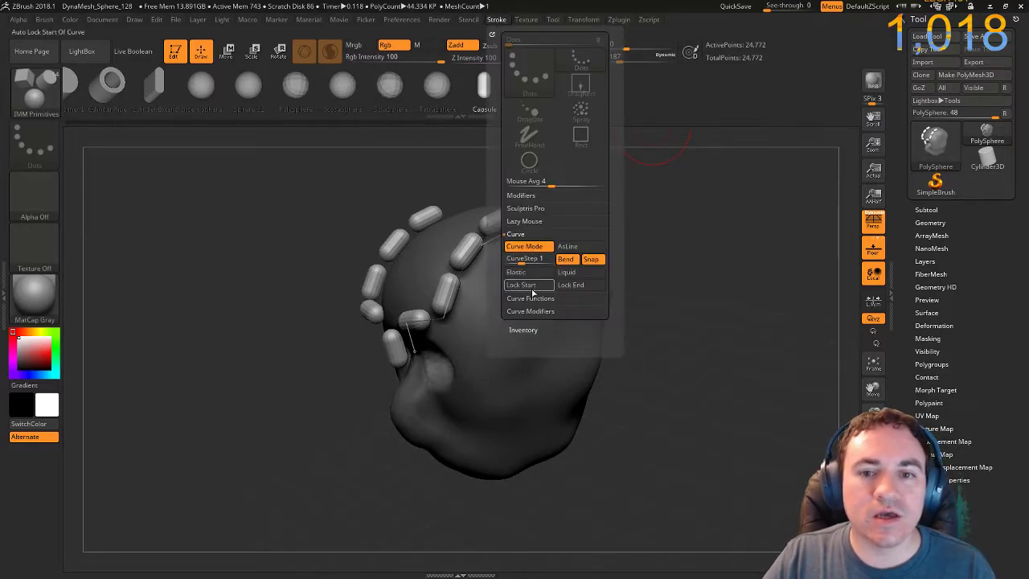
left_click(520, 262)
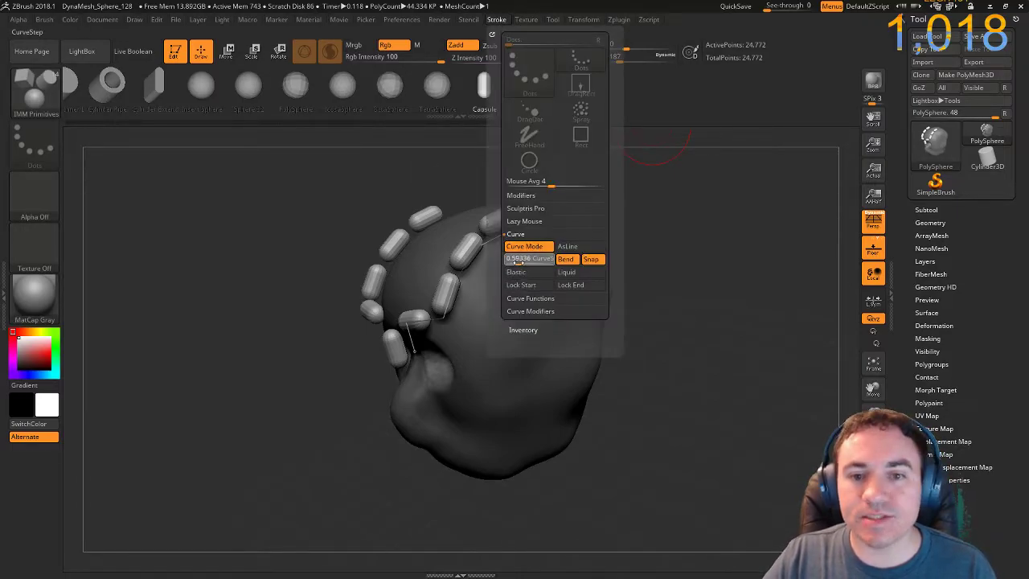
left_click_drag(516, 263, 512, 262)
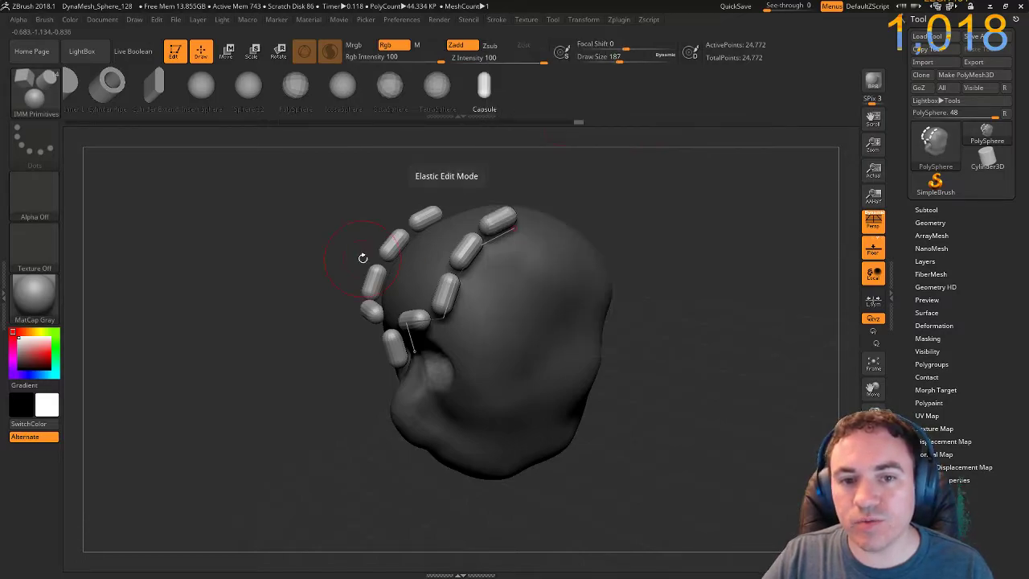
Try the tighter capsule spacing on a short strand at the upper side of the head, and undo the test curves.
left_click(466, 264)
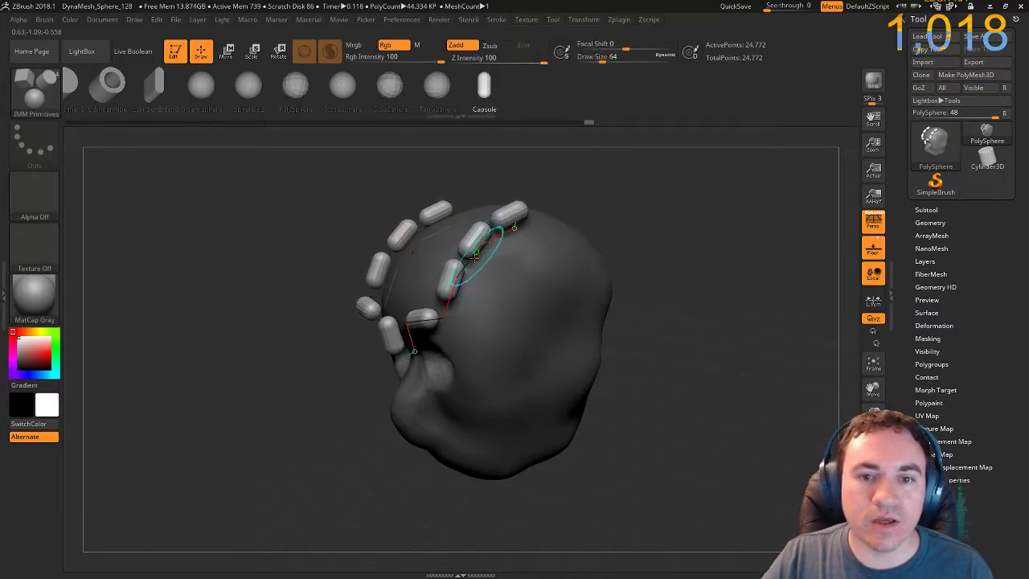
key("ctrl+z")
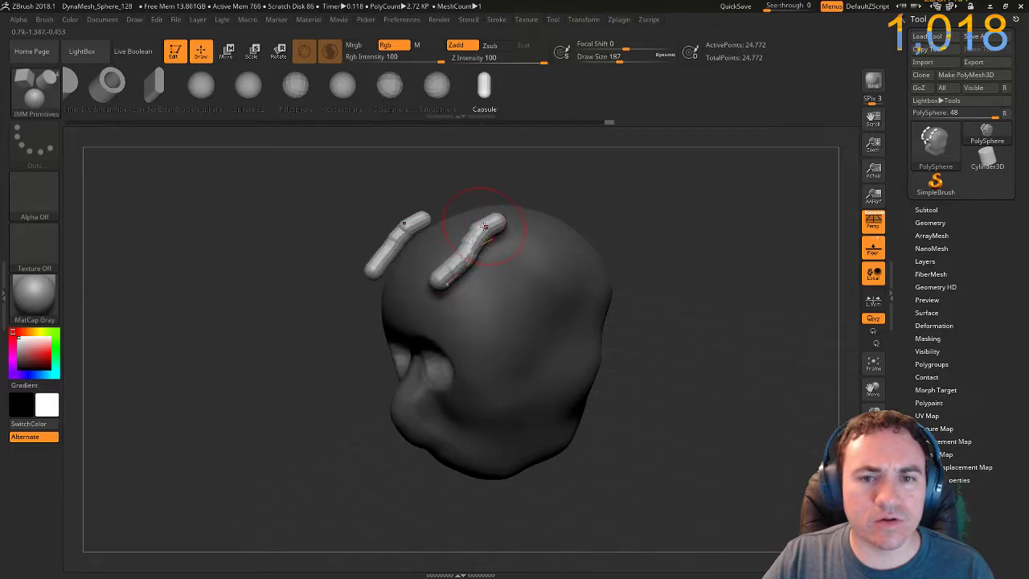
right_click_drag(652, 186, 699, 238, "ctrl")
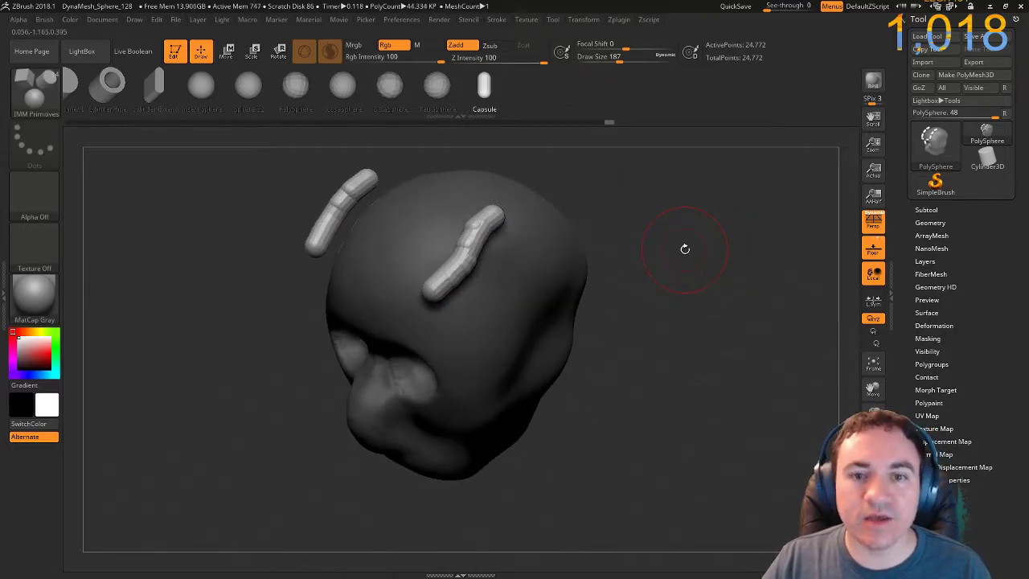
right_click_drag(648, 257, 637, 278, "ctrl")
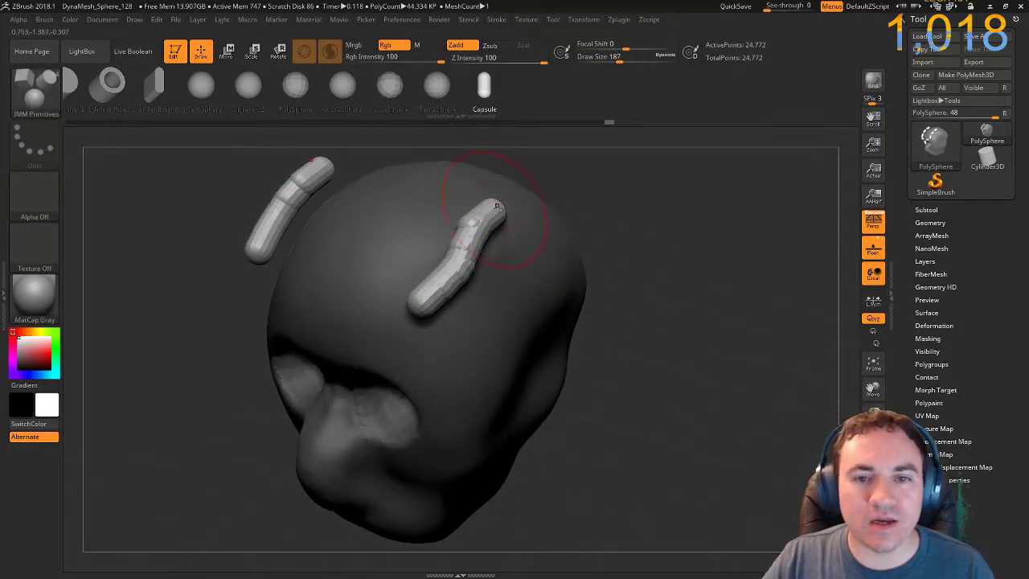
key("ctrl+z")
key("ctrl+z")
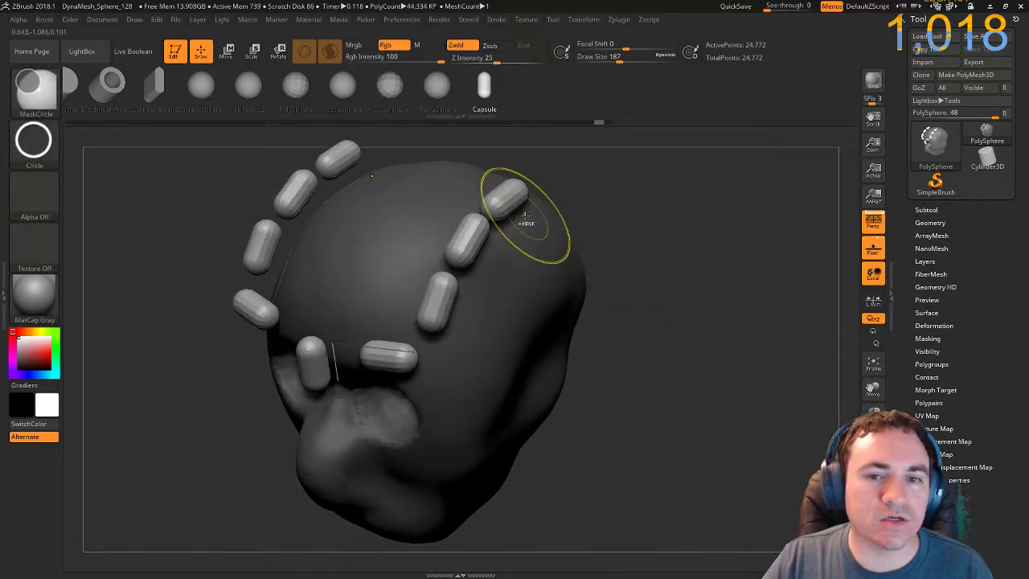
key("ctrl+z")
Try drawing thick capsule strands down the side of the head at draw size 187, undoing each one.
mouse_move(470, 205)
left_mouse_down()
mouse_move(517, 252)
mouse_move(558, 352)
left_mouse_up()
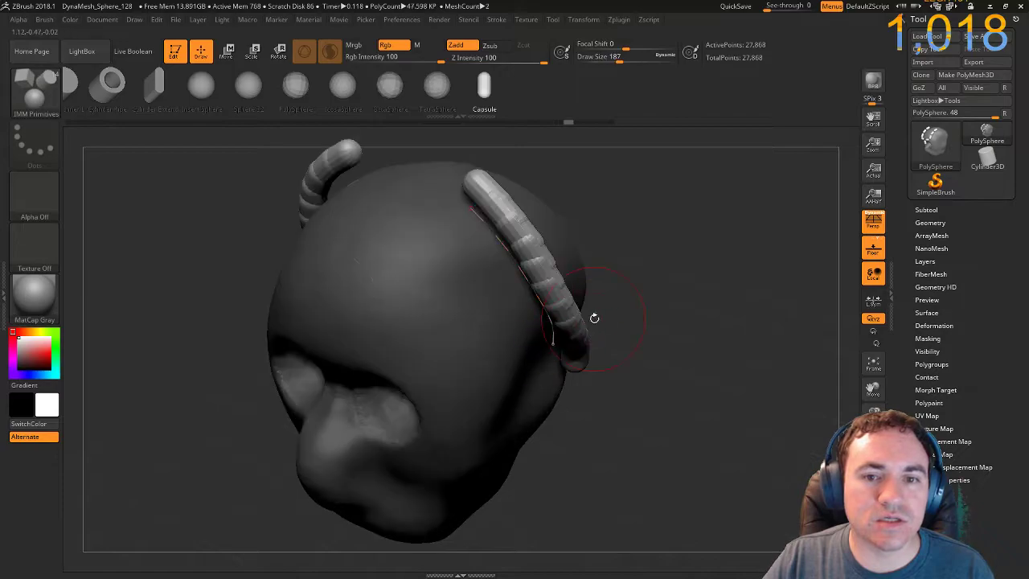
left_click_drag(650, 260, 437, 264)
key("ctrl+z")
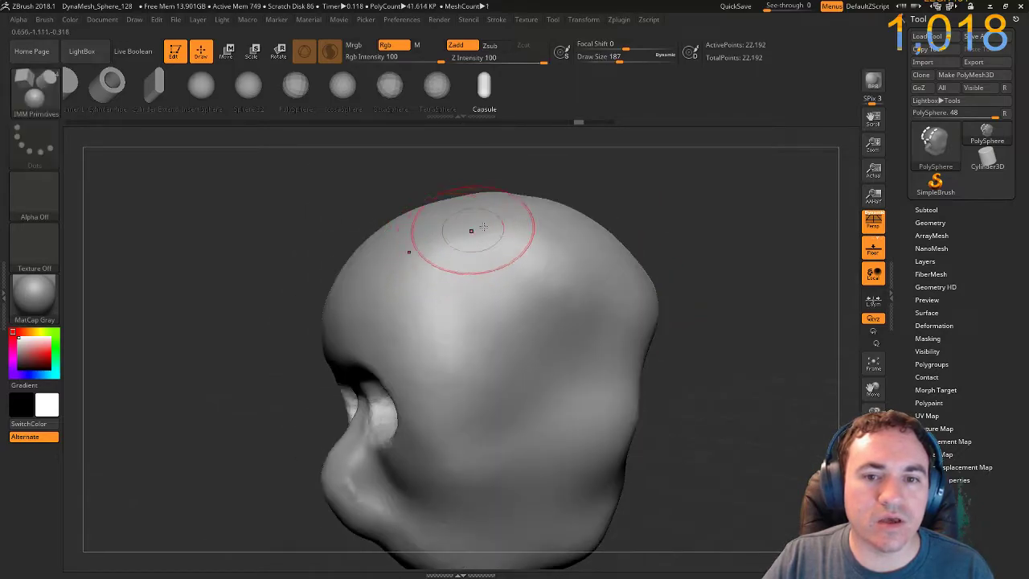
left_click_drag(716, 289, 796, 346)
left_click_drag(462, 214, 531, 320)
left_click_drag(739, 310, 595, 299)
key("ctrl+z")
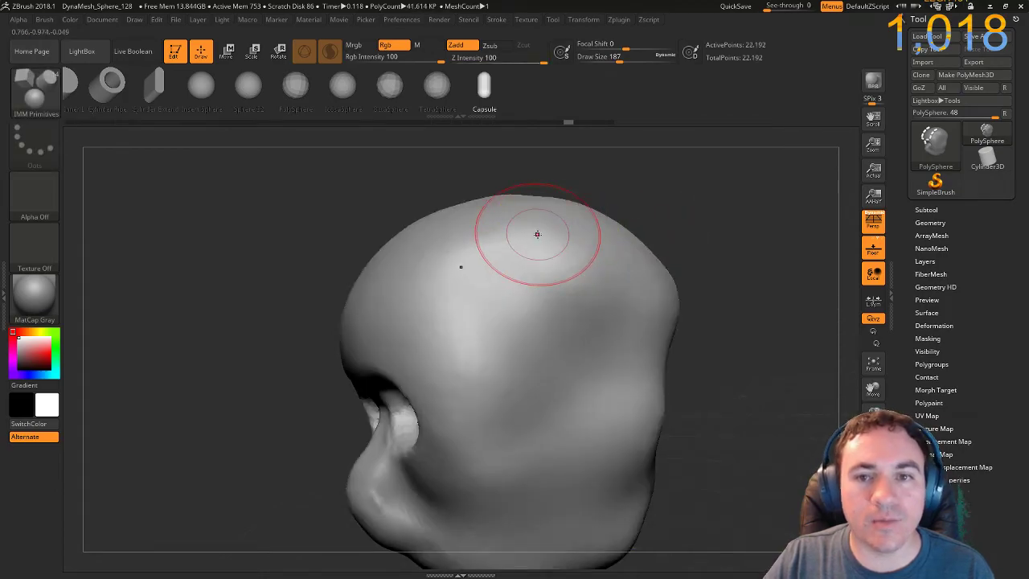
Set the draw size to 87 and draw a thinner capsule strand from the crown down the side of the head.
key("s")
left_click_drag(537, 234, 524, 237)
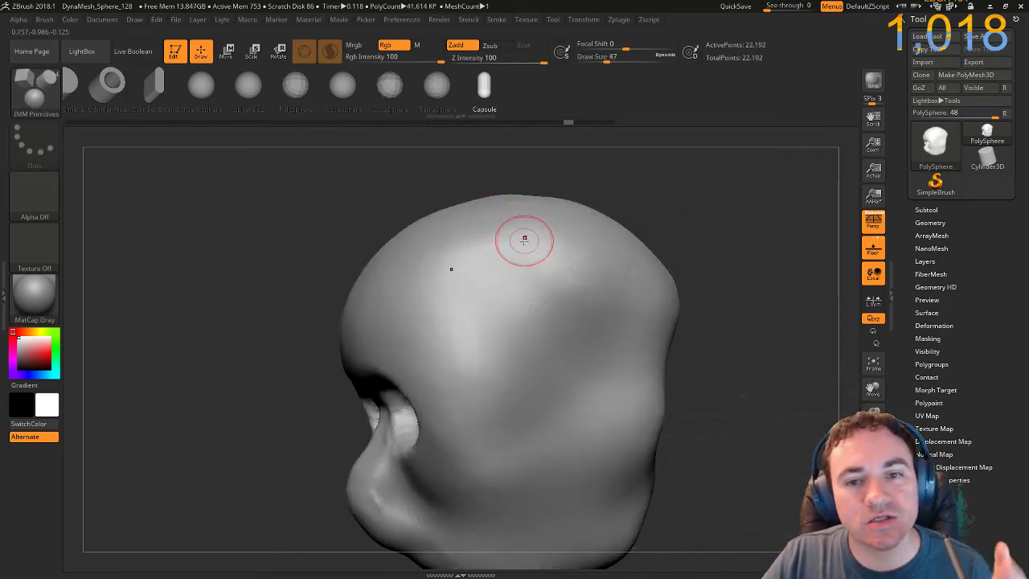
mouse_move(692, 233)
left_mouse_down()
mouse_move(668, 252)
mouse_move(656, 290)
left_mouse_up()
left_click_drag(520, 202, 533, 245)
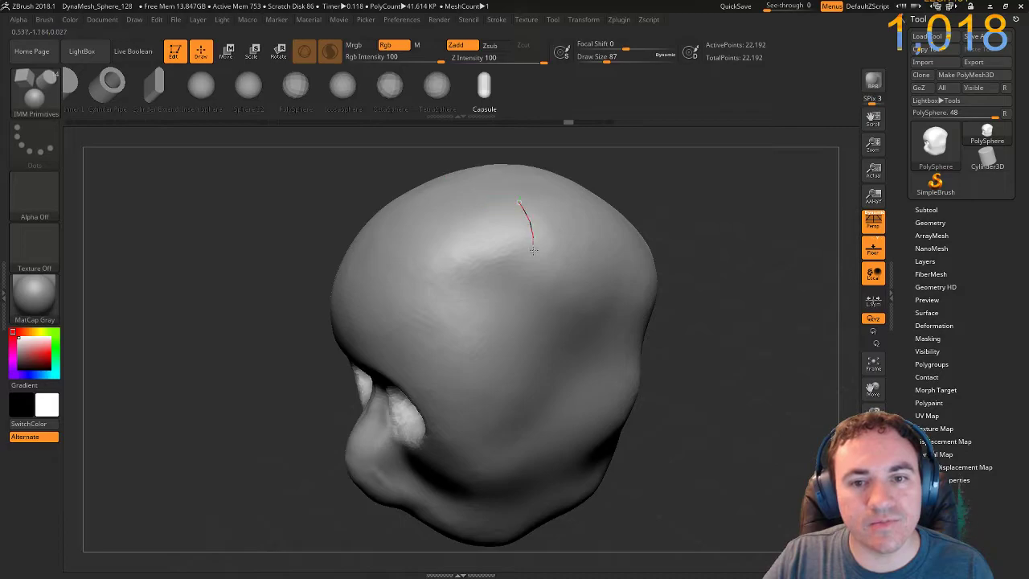
left_click_drag(533, 385, 540, 387)
mouse_move(678, 306)
left_mouse_down()
mouse_move(714, 294)
mouse_move(712, 321)
mouse_move(673, 308)
left_mouse_up()
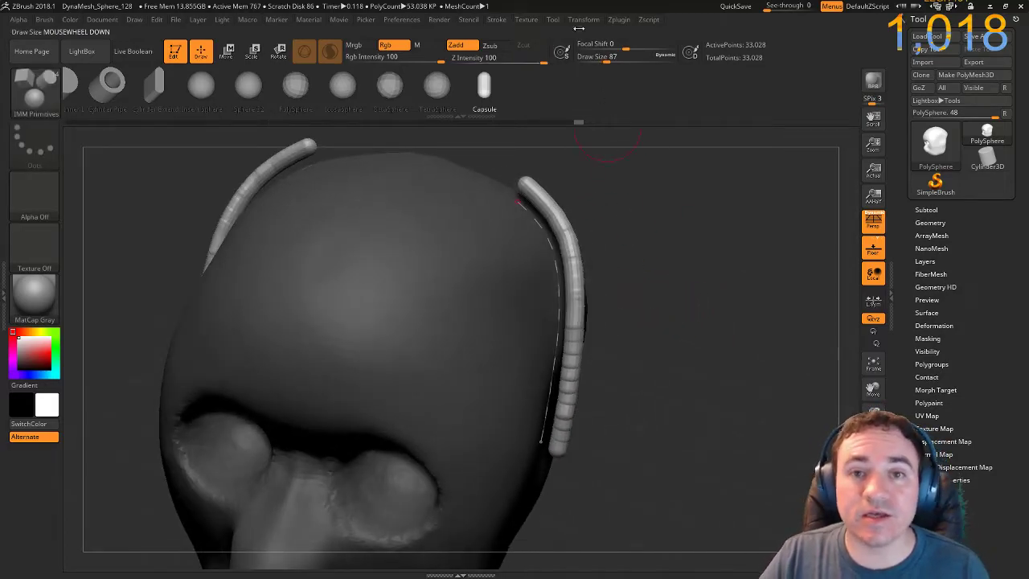
Turn on the Size curve modifier for the capsule brush and expand the Curve Falloff graph.
left_click(497, 19)
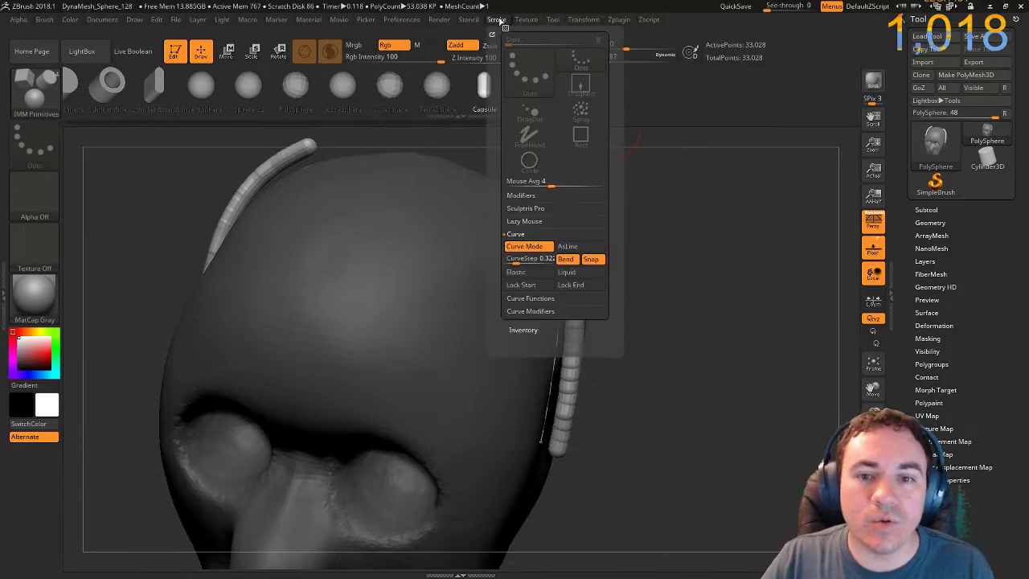
left_click(537, 313)
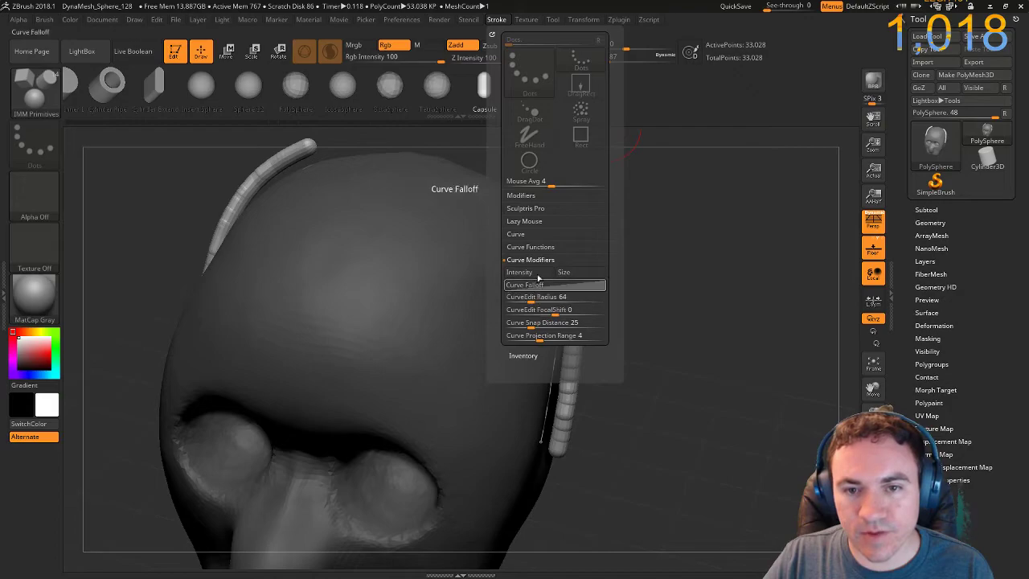
left_click(532, 260)
left_click(532, 261)
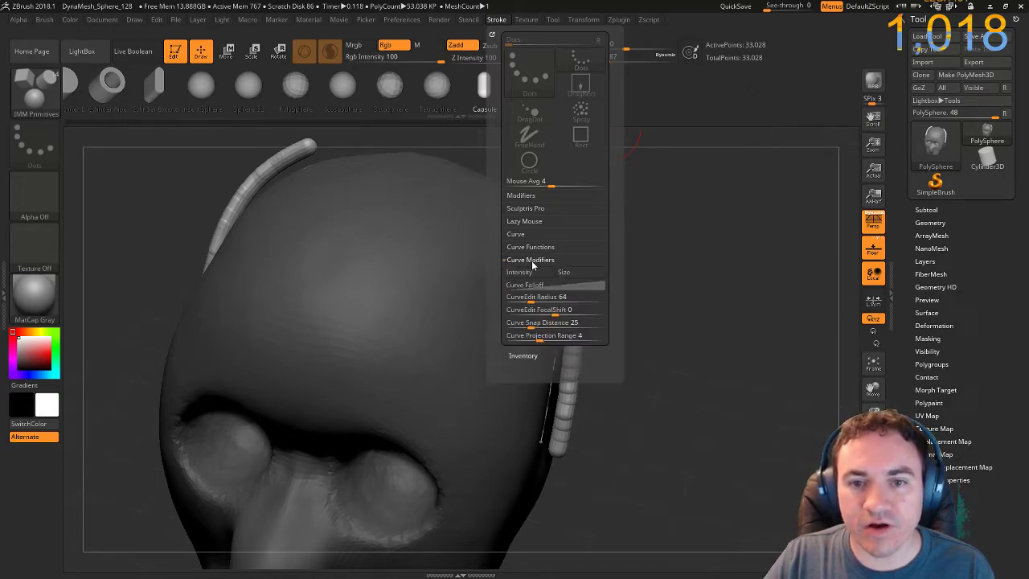
left_click(564, 273)
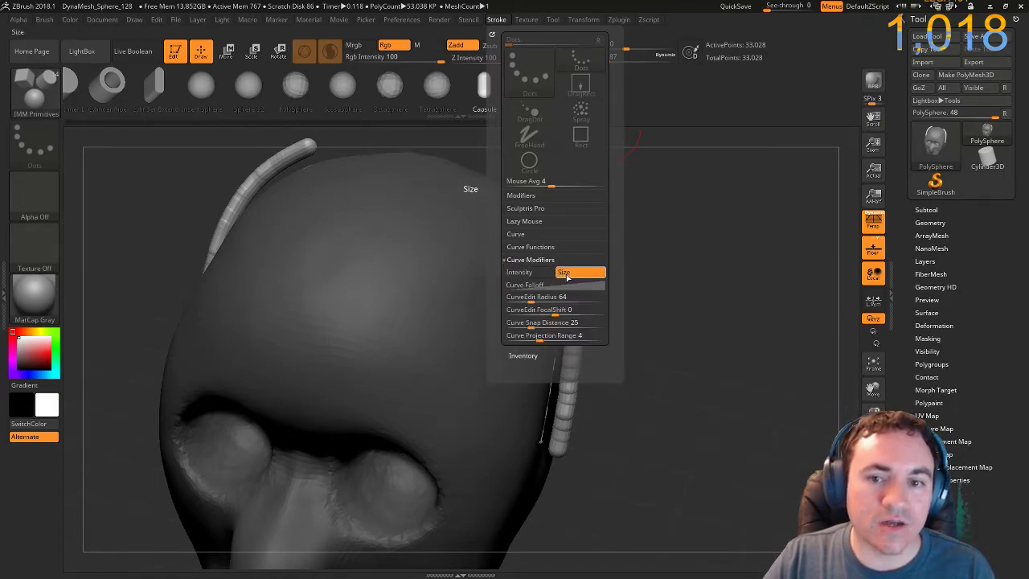
left_click(551, 286)
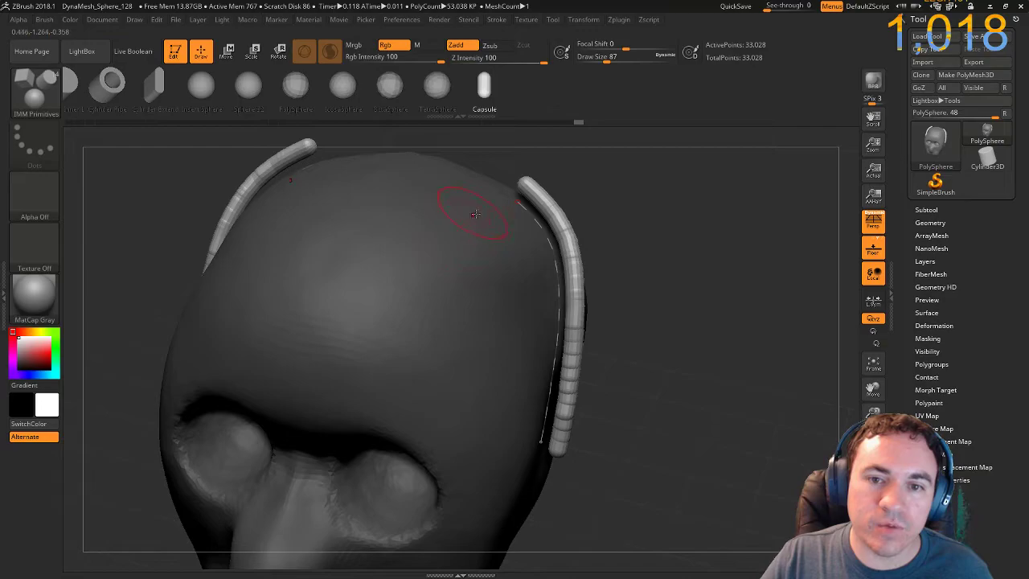
Apply the size falloff to the existing side strand and draw a second tapered strand in front of it.
left_click(535, 218)
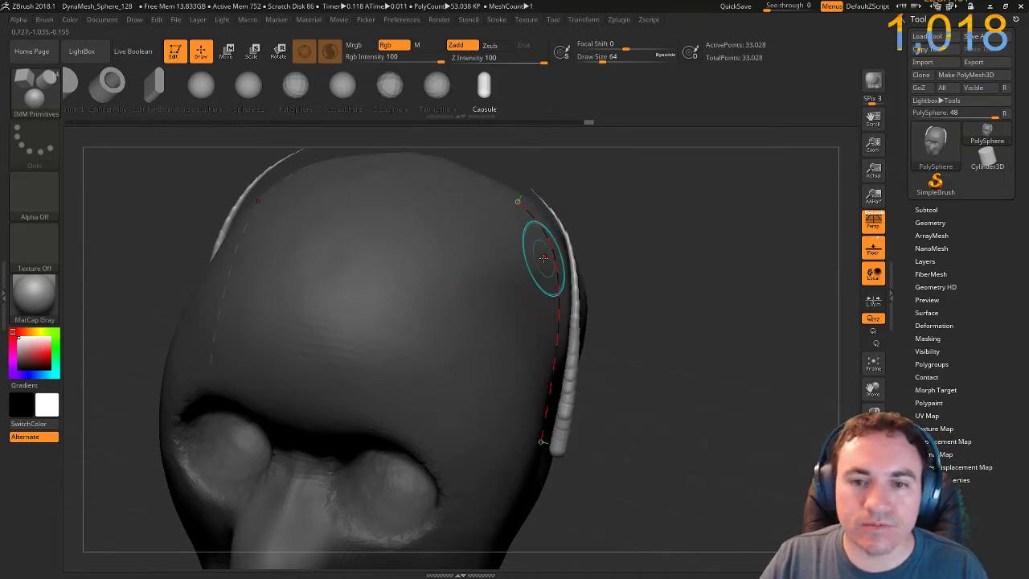
left_click_drag(474, 521, 475, 523)
left_click_drag(694, 373, 642, 387)
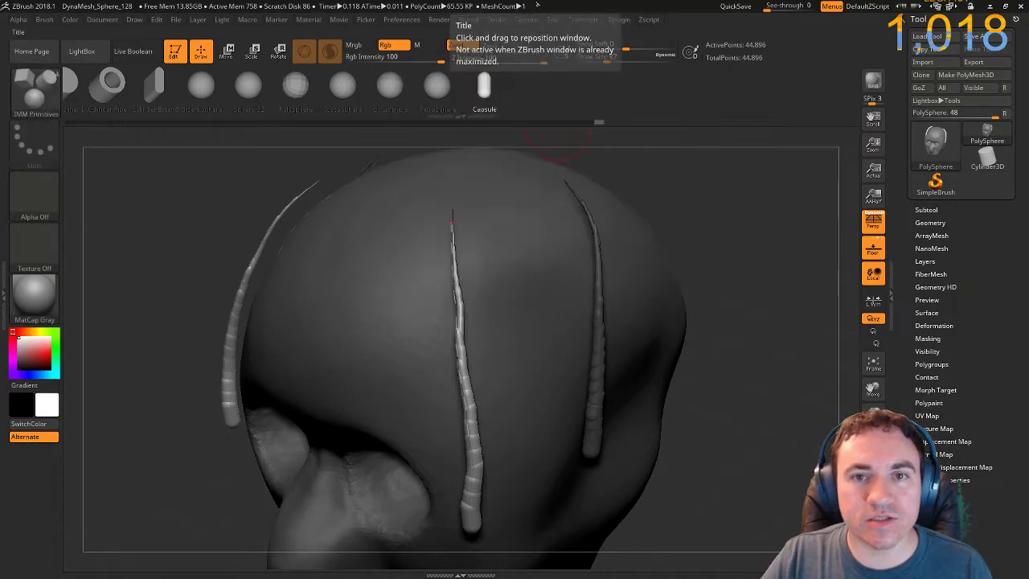
Reverse the size Curve Falloff by raising its start to full and lowering its end, and update the front strand.
left_click(497, 21)
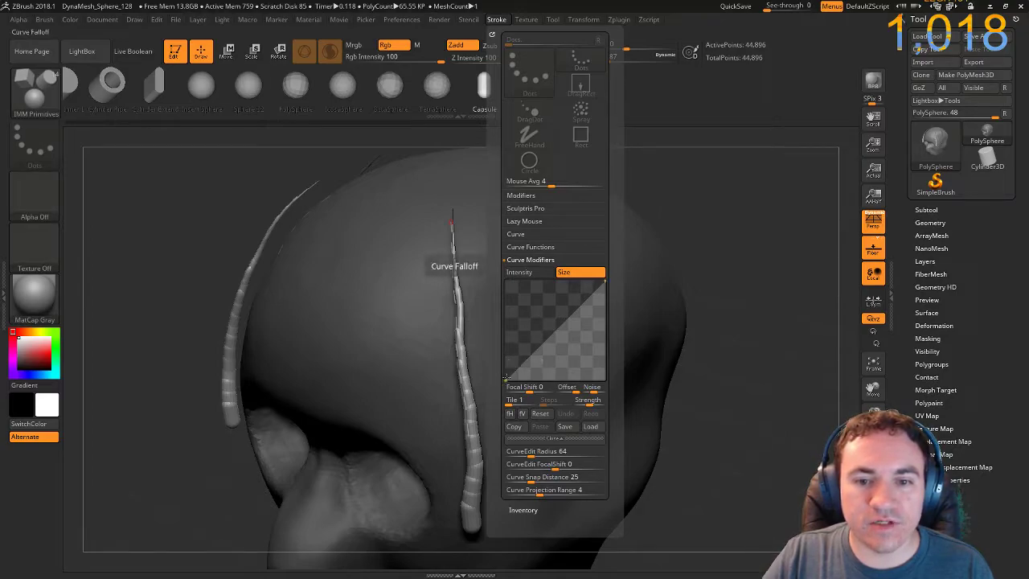
left_click_drag(506, 380, 496, 256)
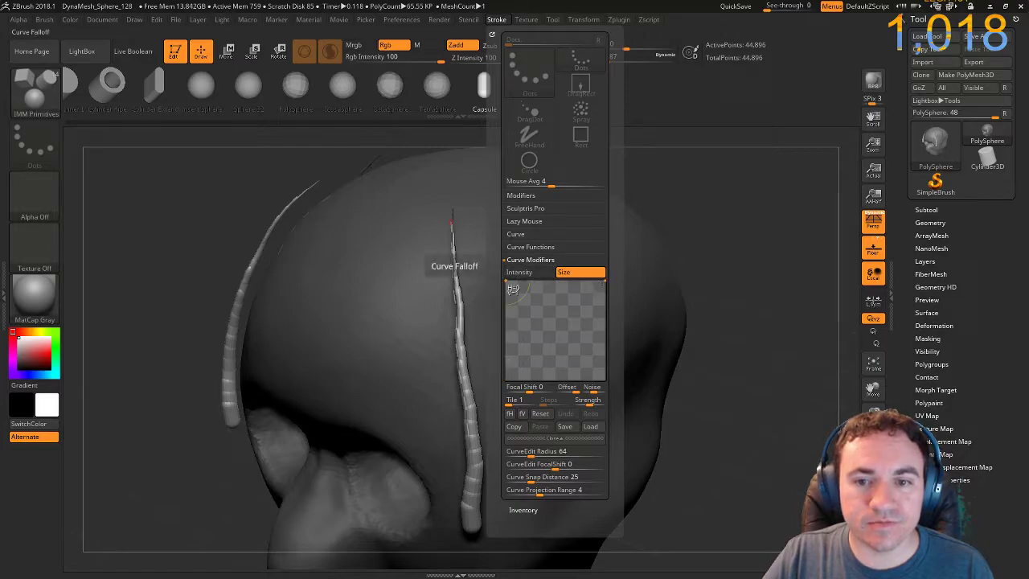
left_click_drag(603, 279, 605, 325)
left_click_drag(621, 429, 606, 392)
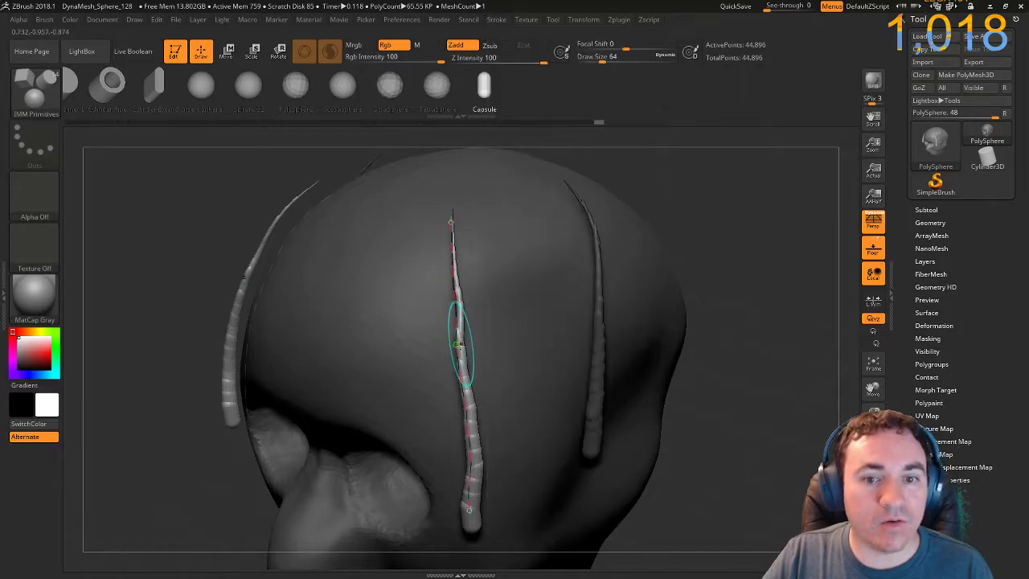
left_click(458, 351)
Undo the tapered strands to clear the capsule hair from the head.
left_click_drag(675, 248, 710, 301)
key("ctrl")
key("ctrl+z")
key("ctrl+z")
key("ctrl+z")
key("ctrl+z")
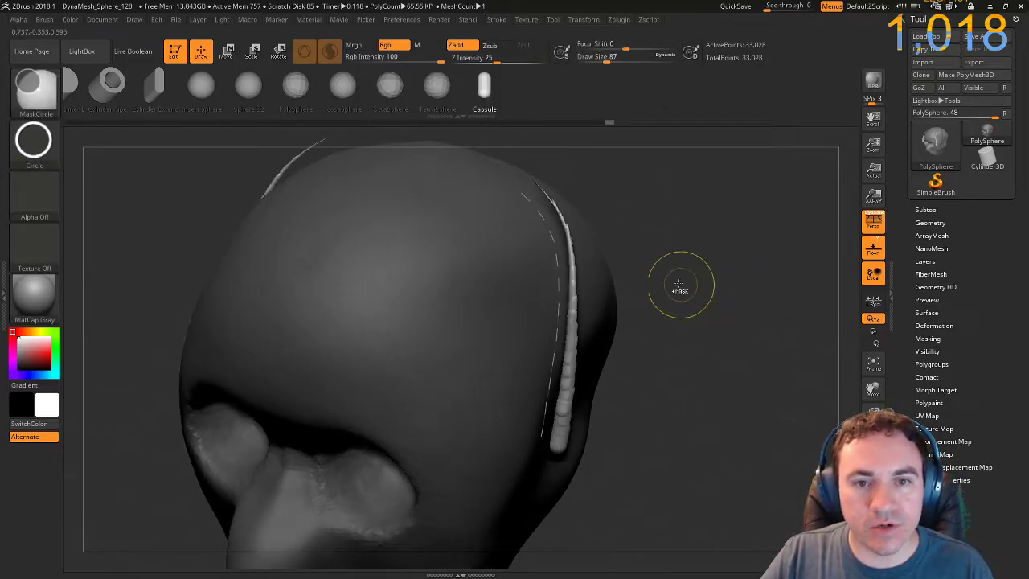
Try a new strand down the side of the head with the reversed falloff, and undo it.
left_click_drag(475, 222, 528, 382)
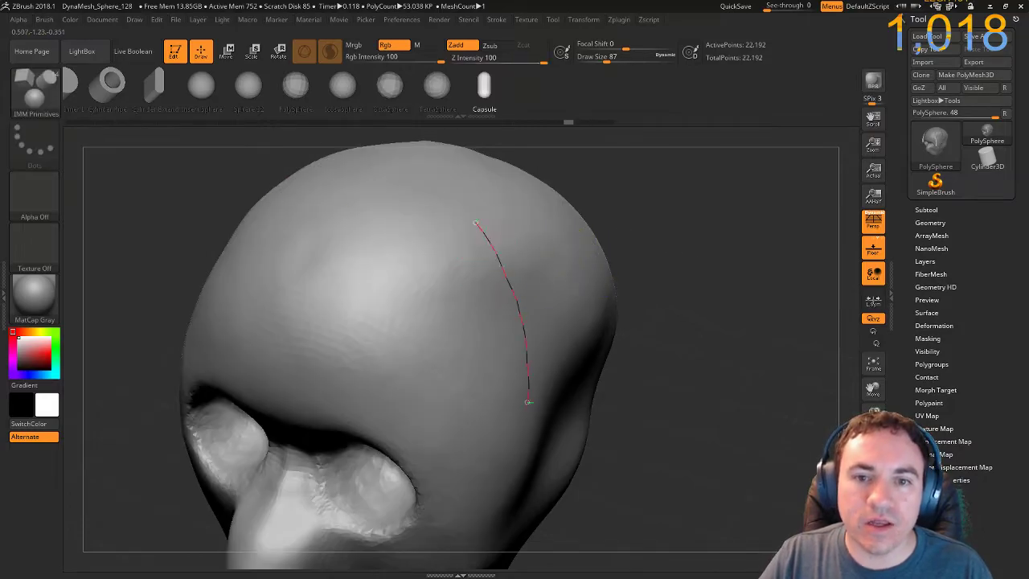
mouse_move(681, 307)
left_mouse_down()
mouse_move(348, 352)
mouse_move(399, 283)
left_mouse_up()
key("ctrl+z")
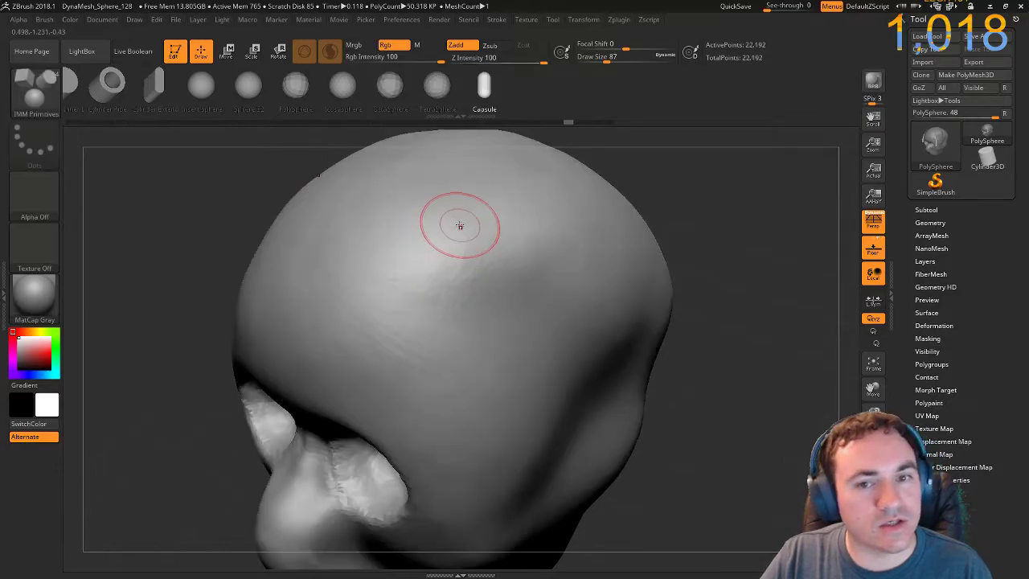
Draw a wavy tapered capsule strand from the top of the head down its side.
left_click_drag(459, 226, 474, 320)
left_click_drag(477, 415, 477, 424)
left_click_drag(719, 324, 544, 294)
left_click_drag(277, 344, 319, 295)
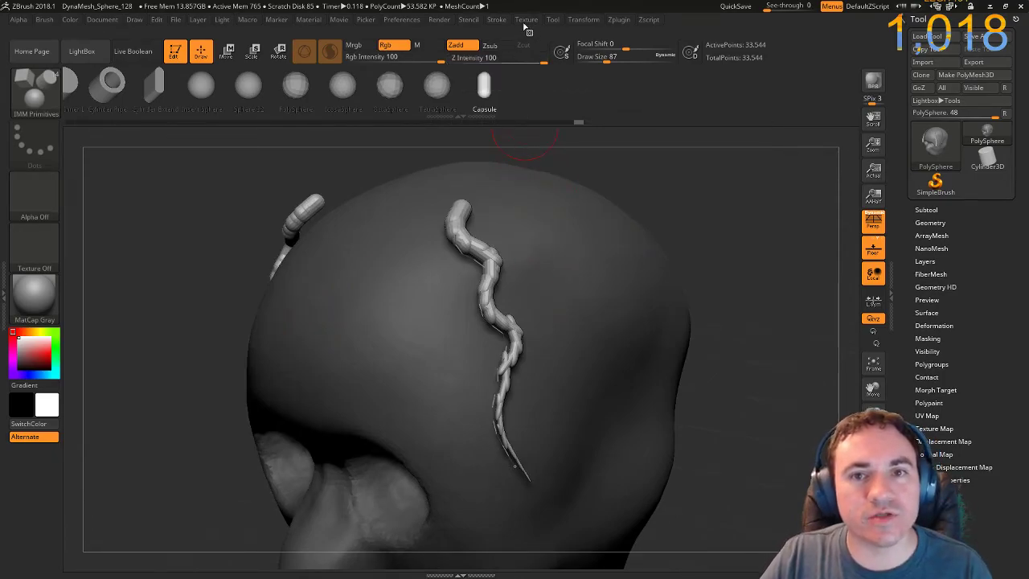
Review the brush Modifiers and the stroke's Curve Modifiers and Curve settings.
left_click(497, 20)
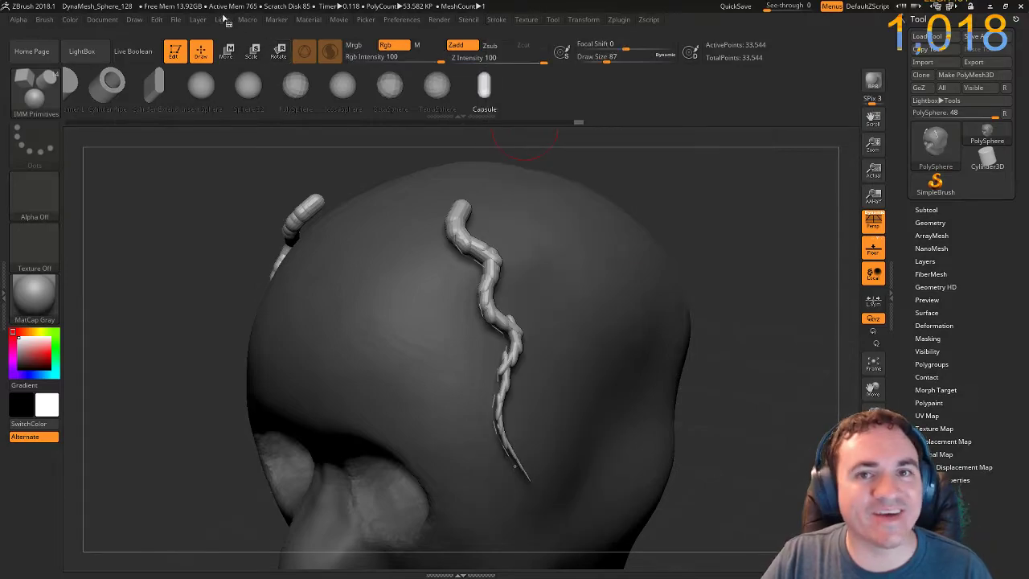
left_click(48, 20)
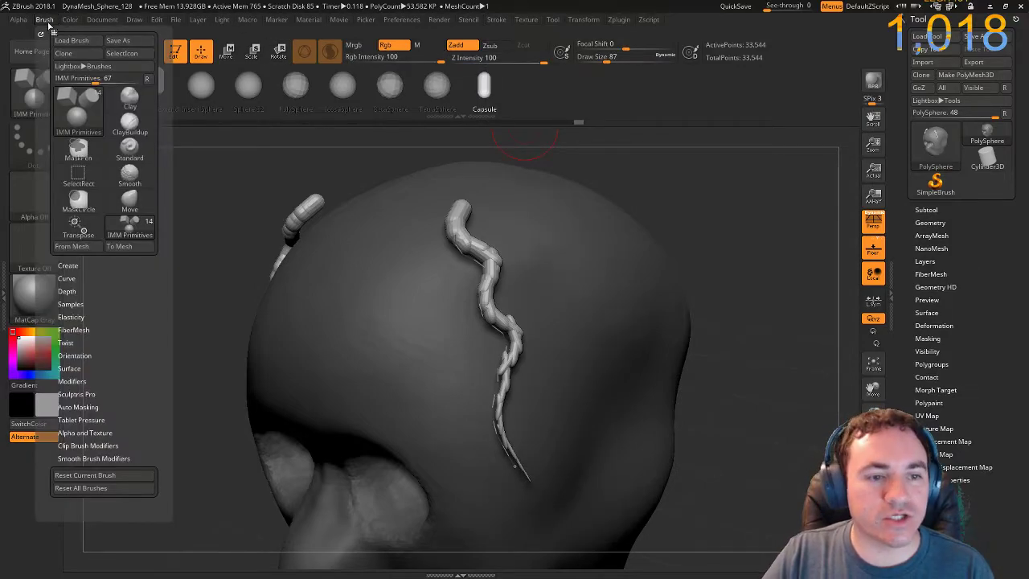
left_click(80, 382)
left_click_drag(125, 344, 131, 213)
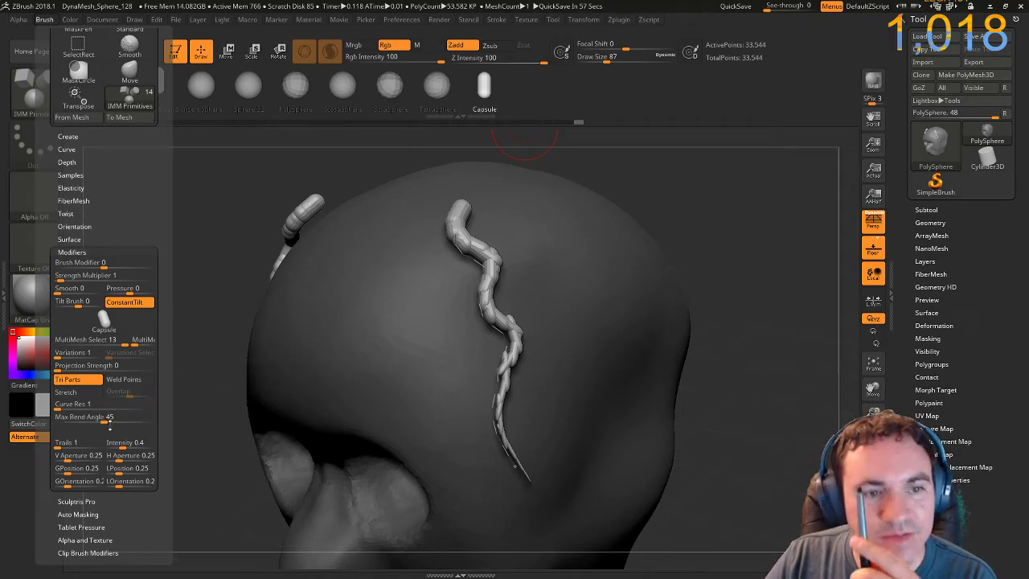
left_click(496, 20)
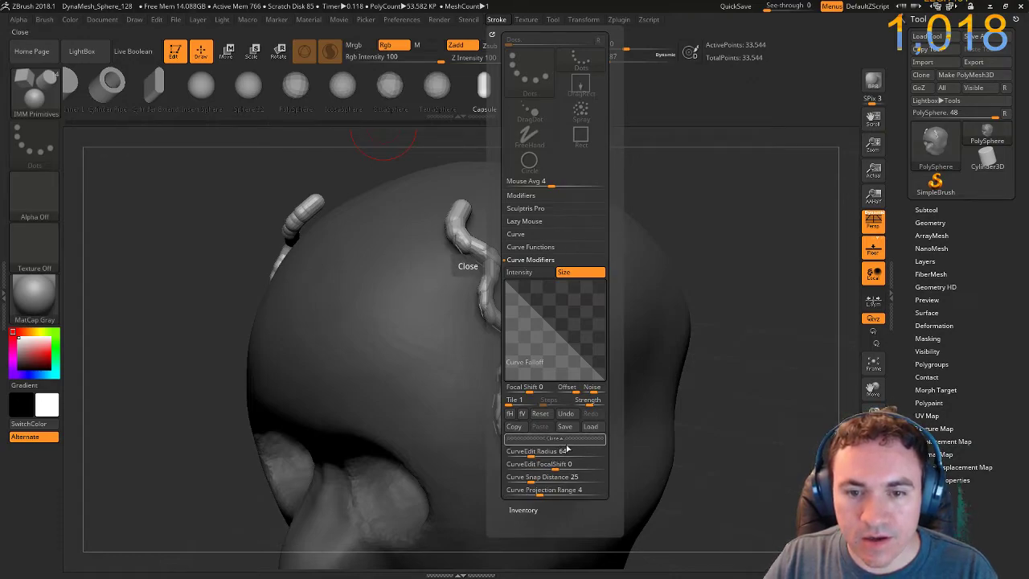
left_click(526, 235)
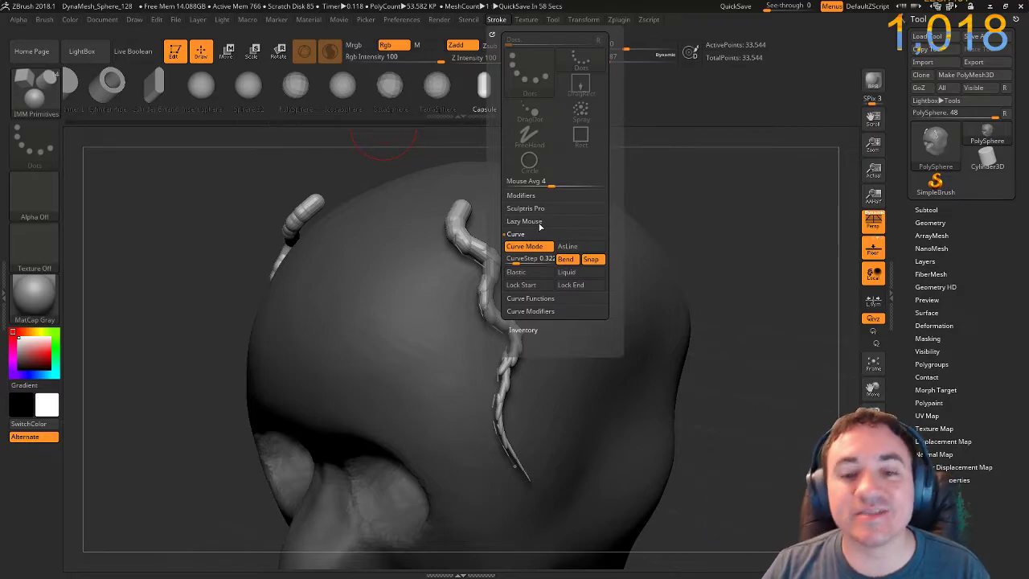
Enable LazyMouse for the stroke and raise LazyRadius to 200.
left_click(496, 20)
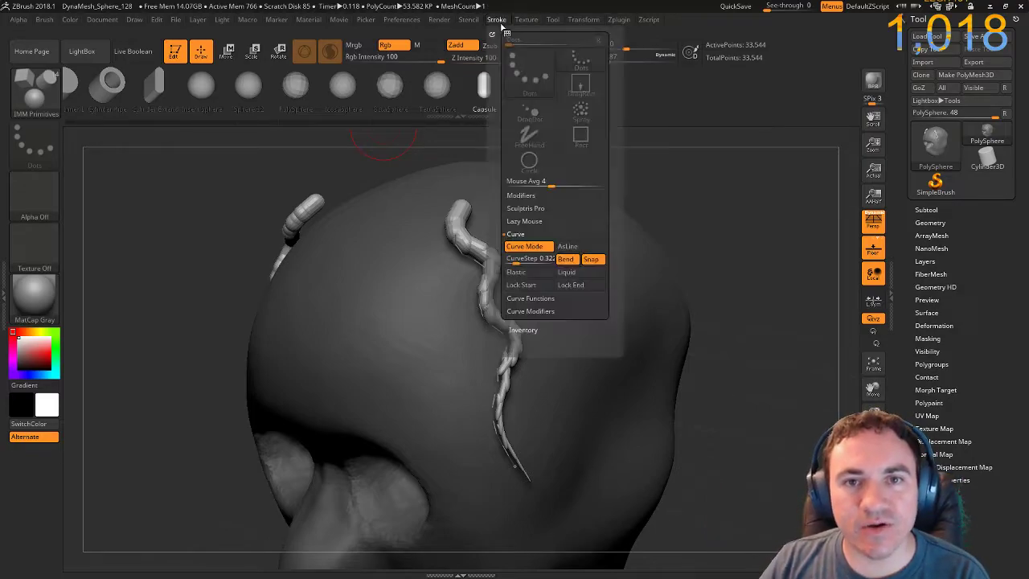
left_click(521, 221)
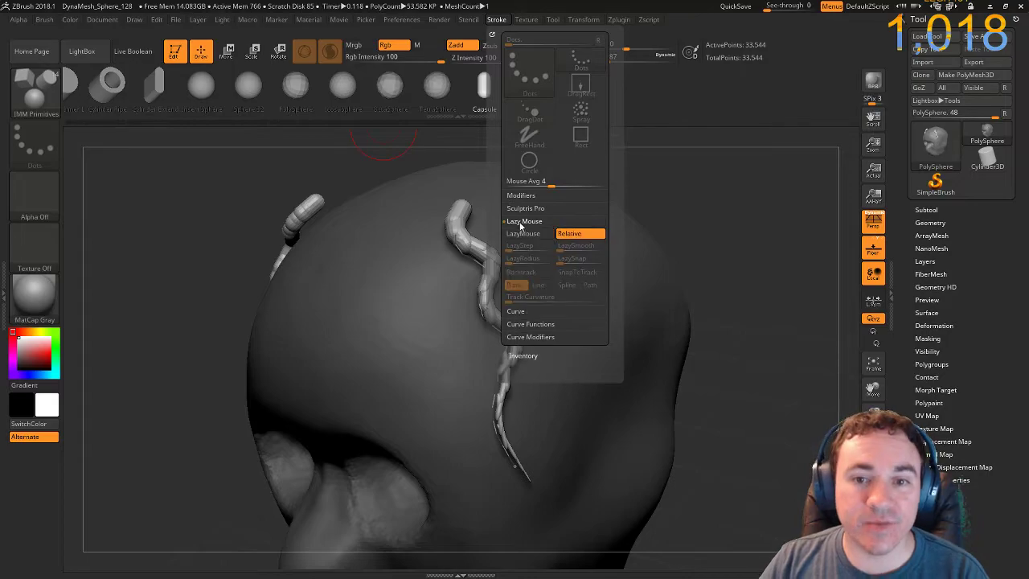
left_click(521, 233)
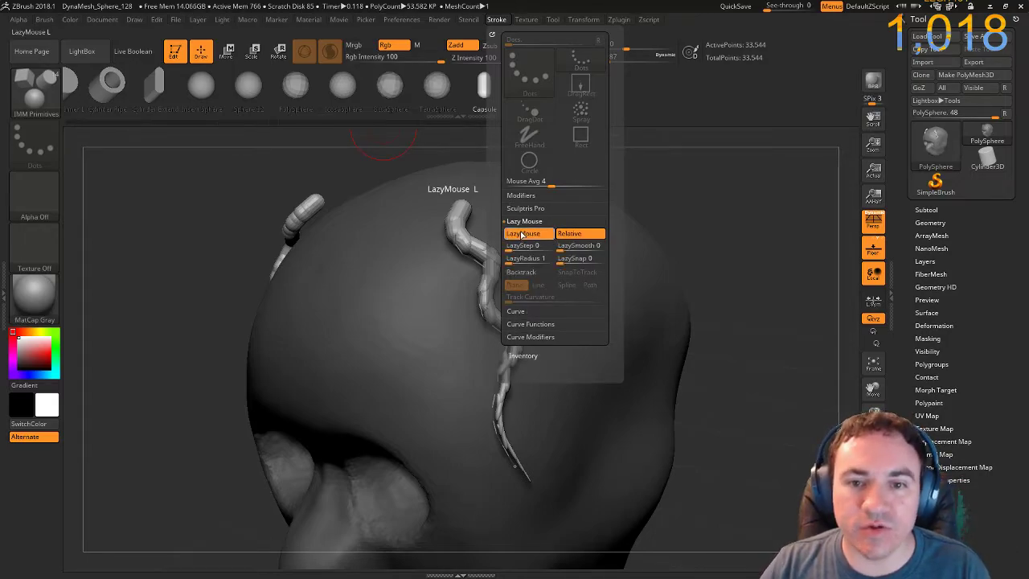
left_click_drag(509, 262, 561, 269)
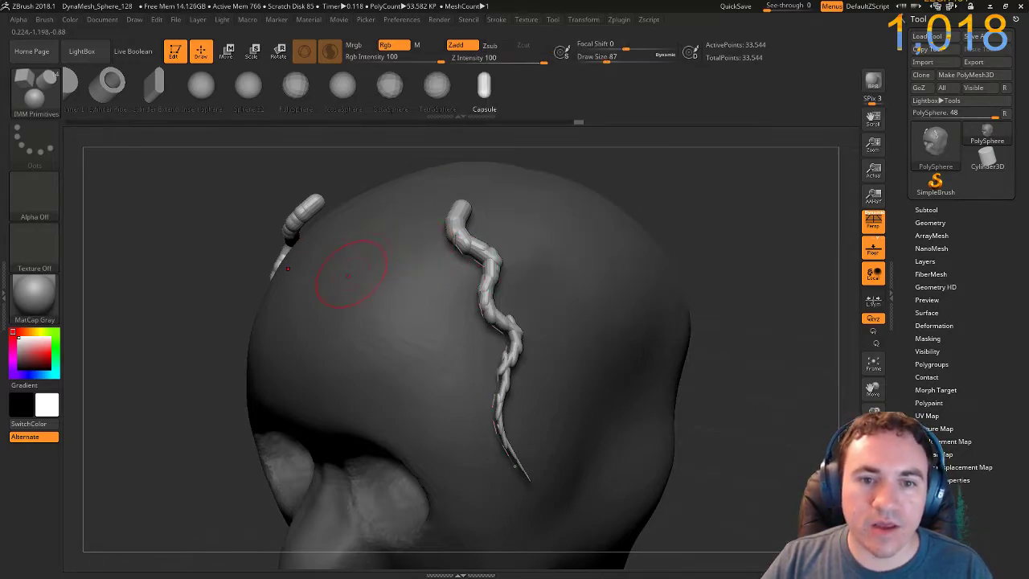
Undo the wavy strand, draw a smooth curved one toward the back of the head, and check its offset from the surface.
key("ctrl+z")
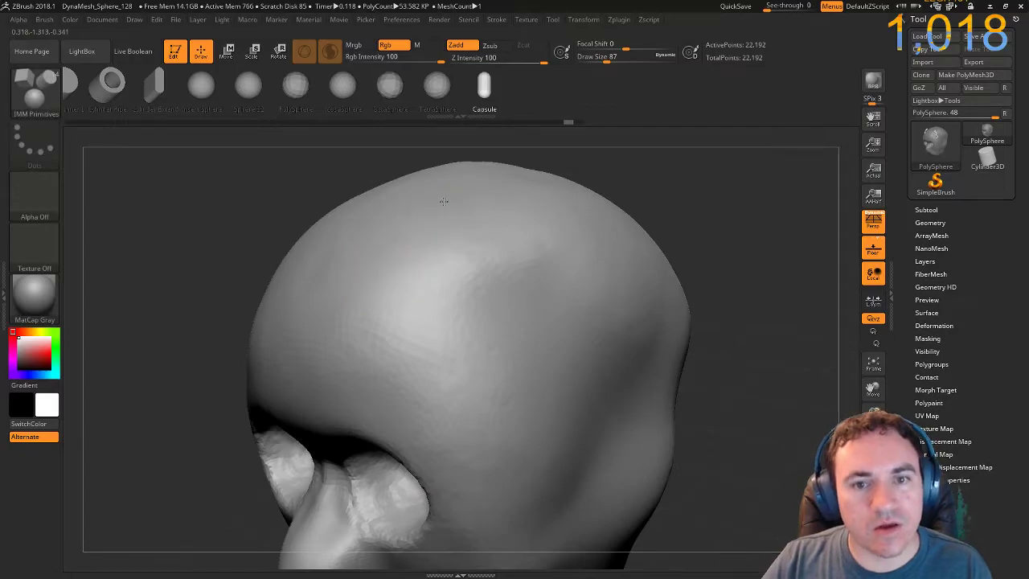
mouse_move(474, 315)
left_mouse_down()
mouse_move(559, 423)
mouse_move(693, 424)
left_mouse_up()
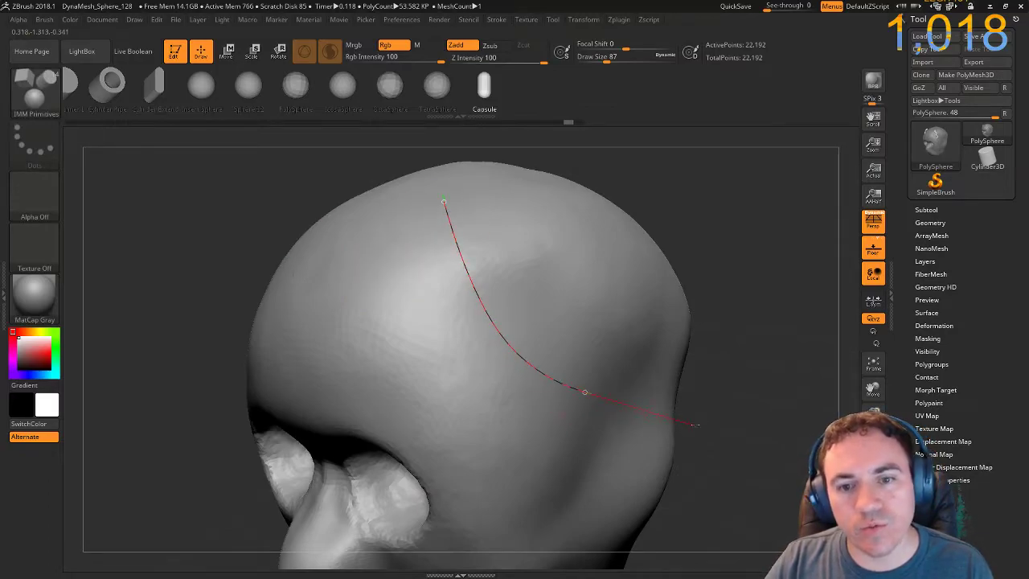
left_click_drag(748, 389, 751, 378)
mouse_move(734, 188)
left_mouse_down("shift")
mouse_move(744, 228)
mouse_move(755, 233)
mouse_move(743, 229)
mouse_move(731, 248)
mouse_move(728, 229)
left_mouse_up("shift")
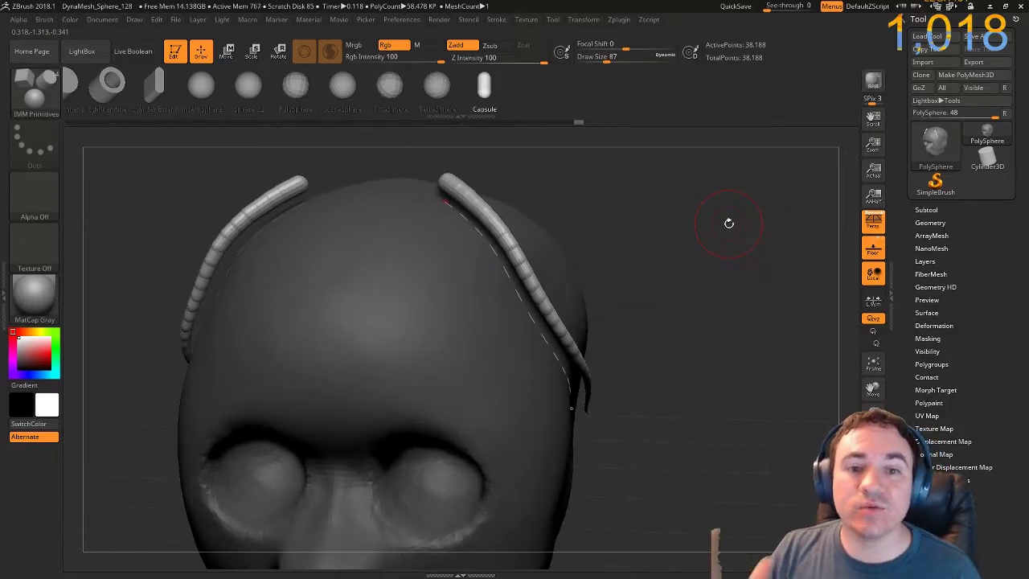
left_click_drag(619, 255, 639, 253)
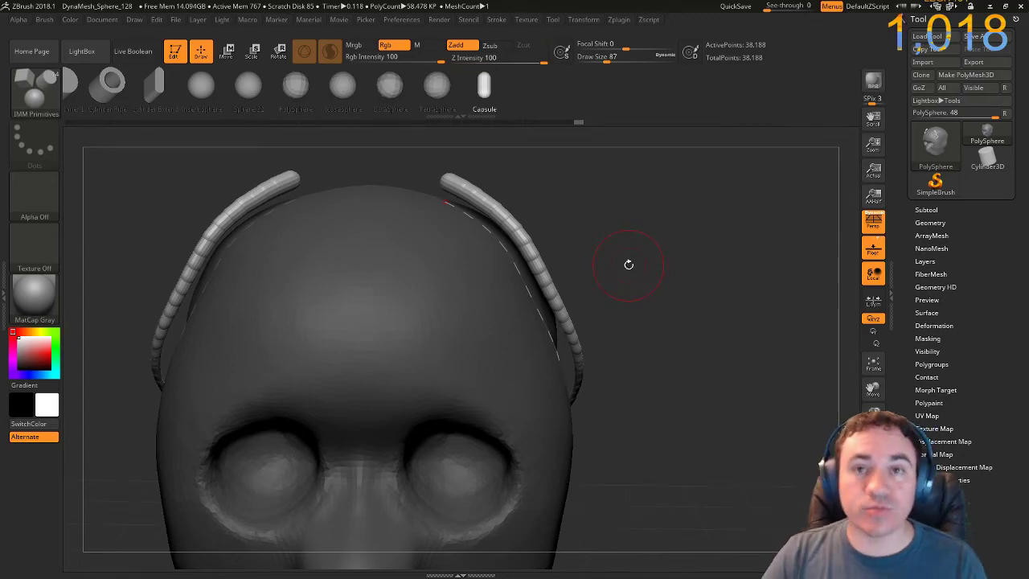
Set the brush depth Imbed to 11 and update the curved strand so it sits closer to the scalp.
left_click(46, 20)
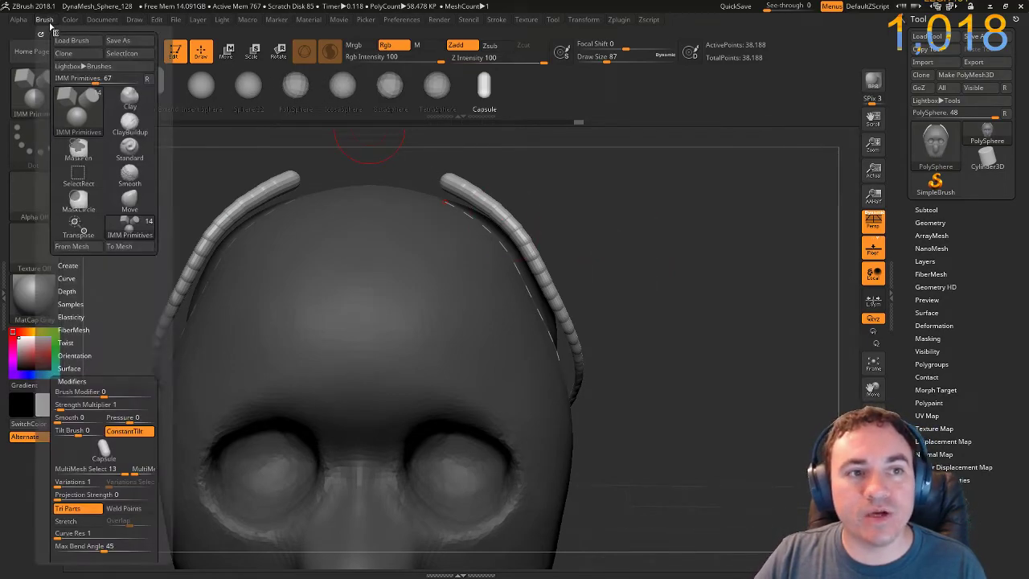
left_click(71, 291)
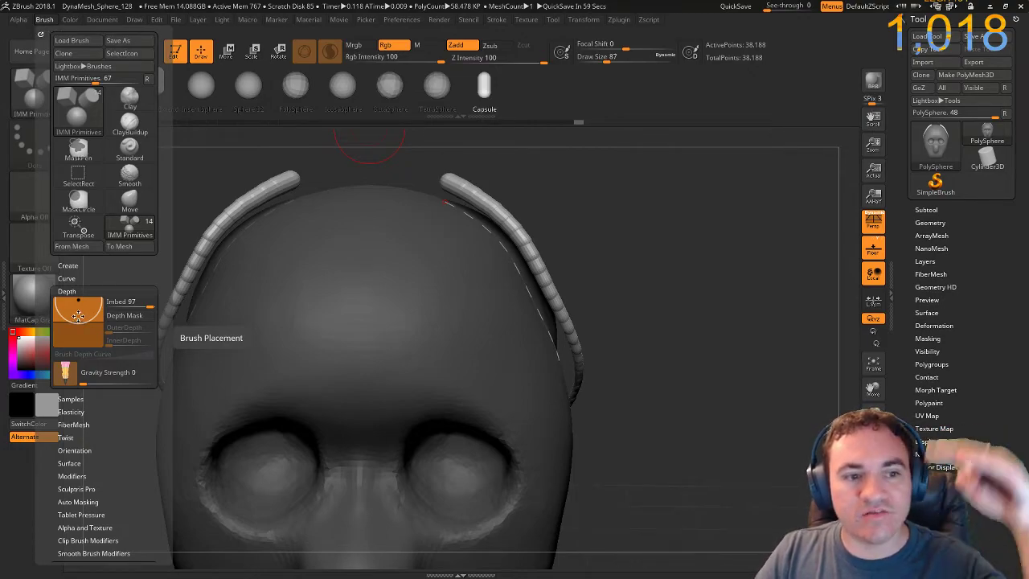
left_click_drag(75, 310, 83, 326)
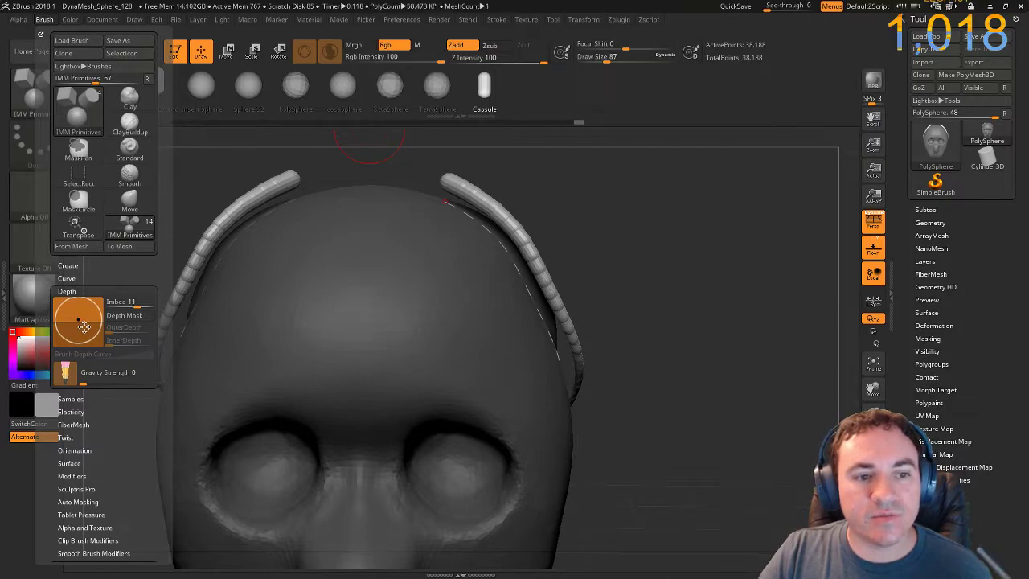
left_click(464, 212)
left_click_drag(690, 309, 370, 301)
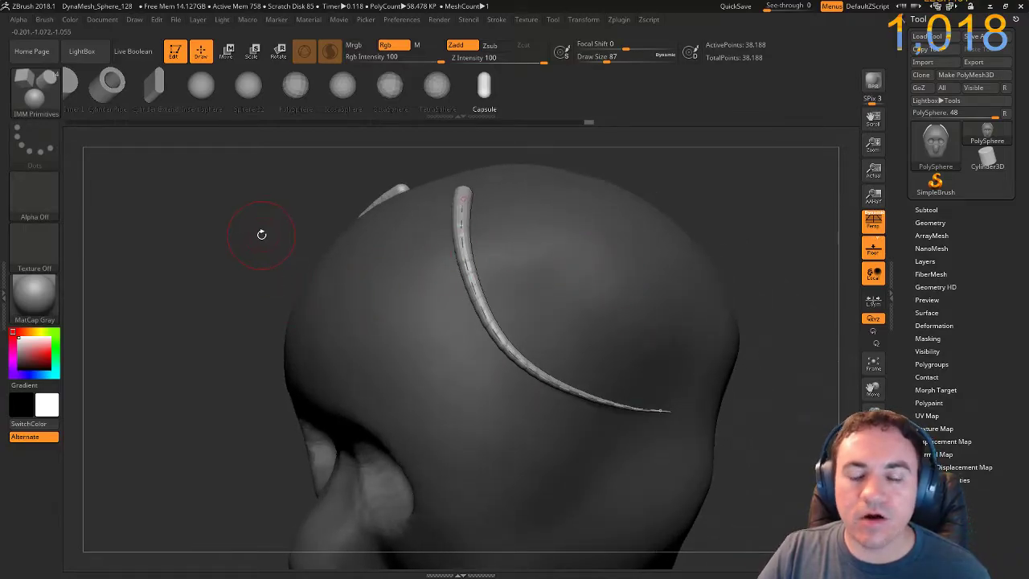
mouse_move(192, 252)
left_mouse_down()
mouse_move(203, 277)
mouse_move(207, 244)
left_mouse_up()
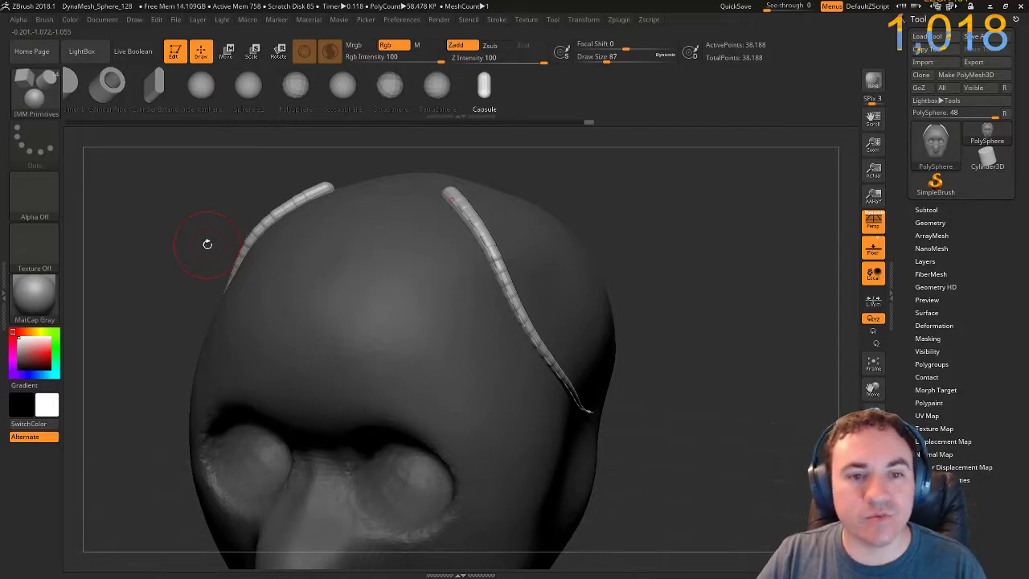
Undo the curved strand and draw a shorter tapered one from the upper forehead down toward the temple.
key("ctrl+z")
key("ctrl+z")
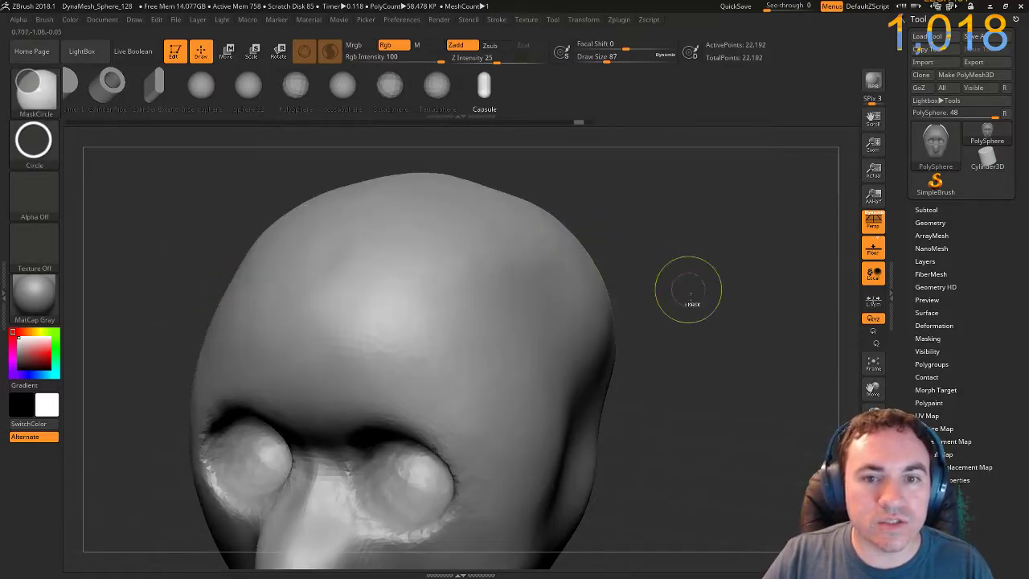
right_click_drag(689, 290, 637, 320, "ctrl")
left_click_drag(638, 319, 622, 342)
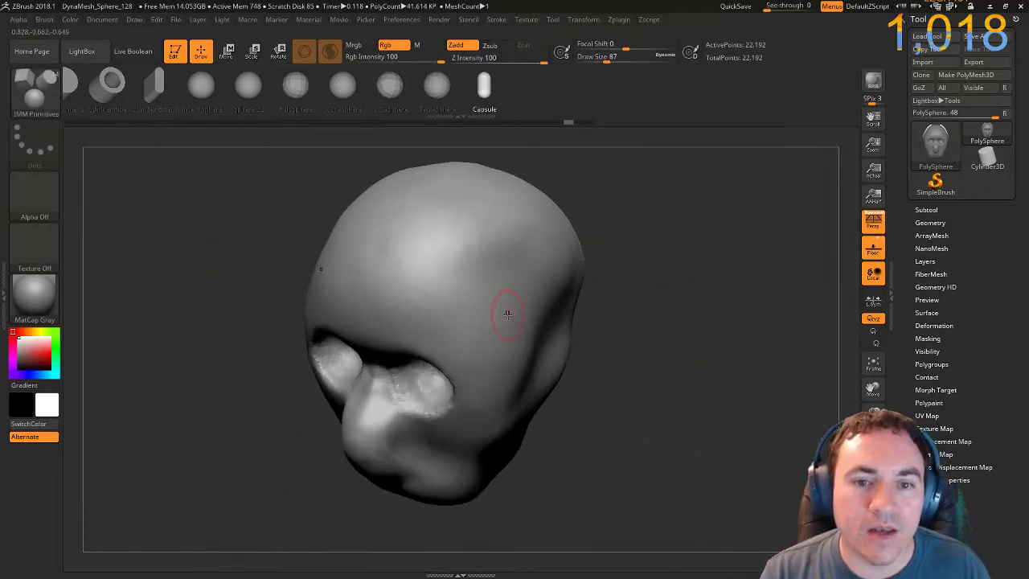
mouse_move(423, 232)
left_mouse_down()
mouse_move(525, 414)
mouse_move(488, 362)
left_mouse_up()
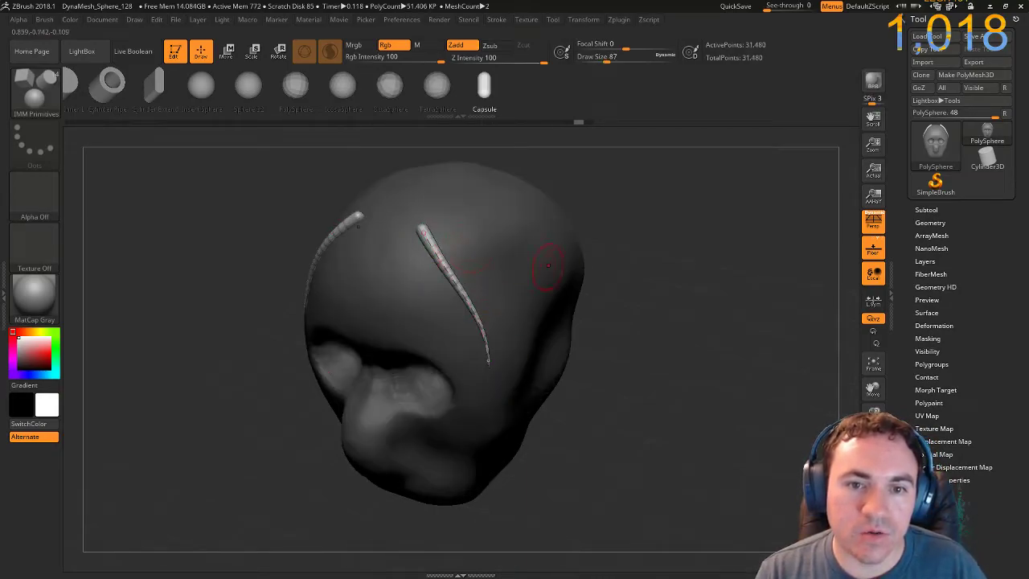
left_click_drag(662, 291, 668, 253)
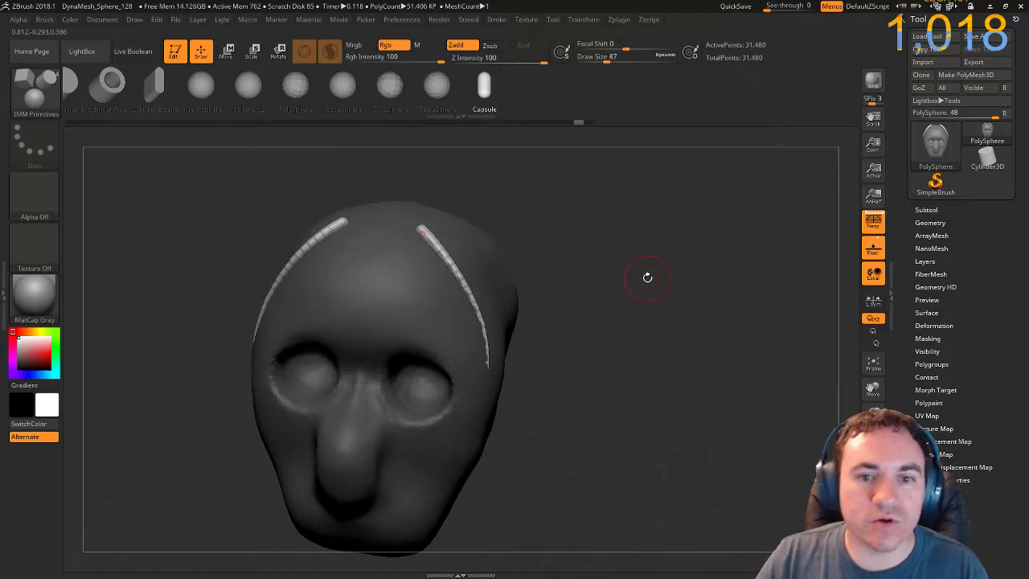
Try to draw a second strand right beside the temple strand, and undo it.
right_click_drag(647, 278, 633, 315, "ctrl")
left_click_drag(632, 314, 510, 230)
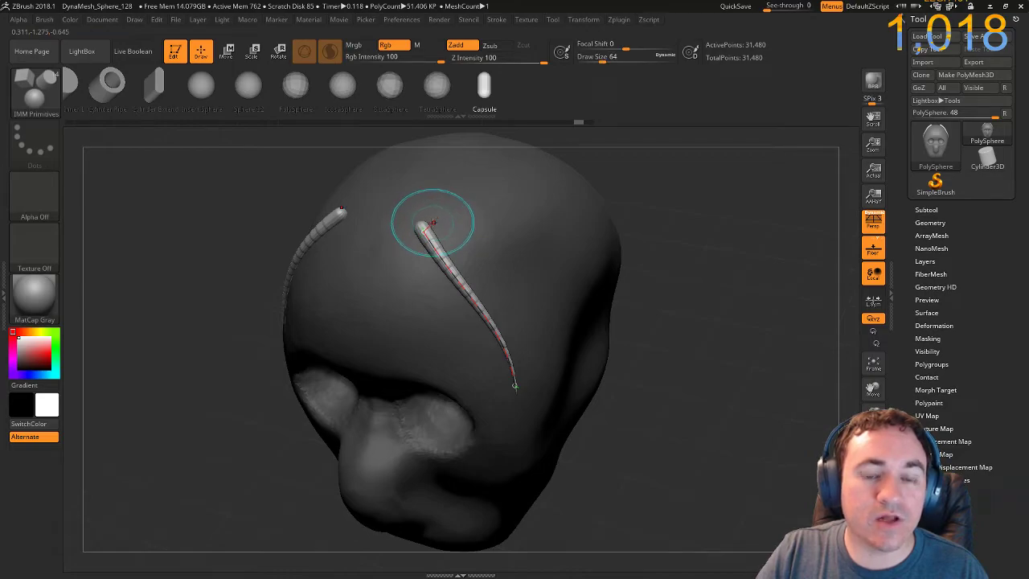
left_click_drag(522, 354, 537, 450)
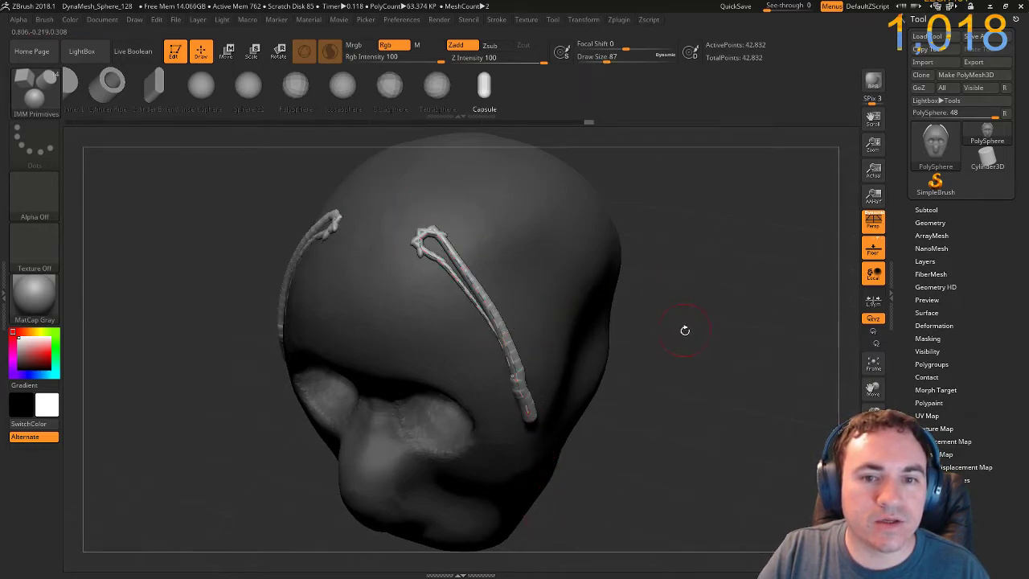
key("ctrl")
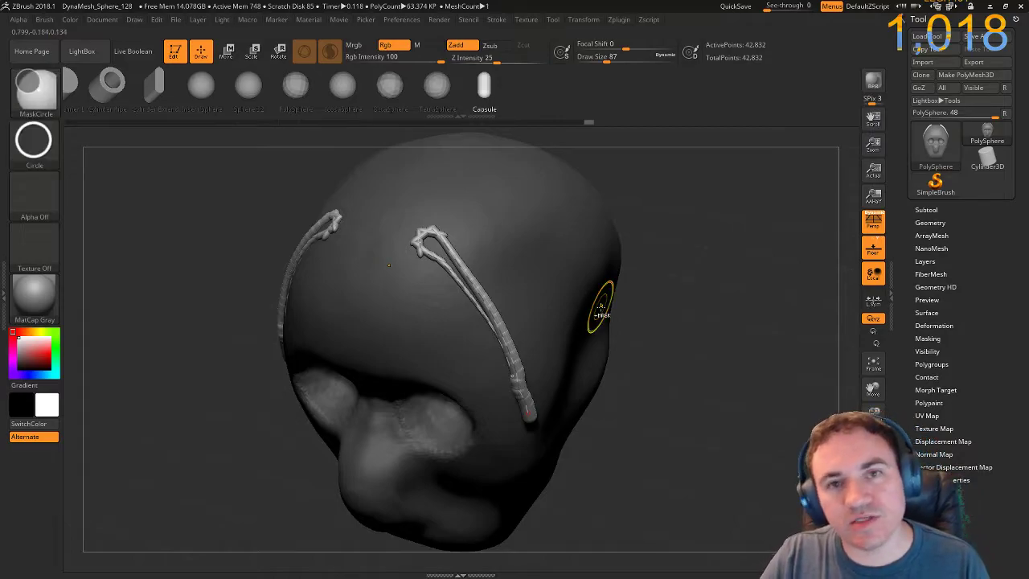
key("ctrl+z")
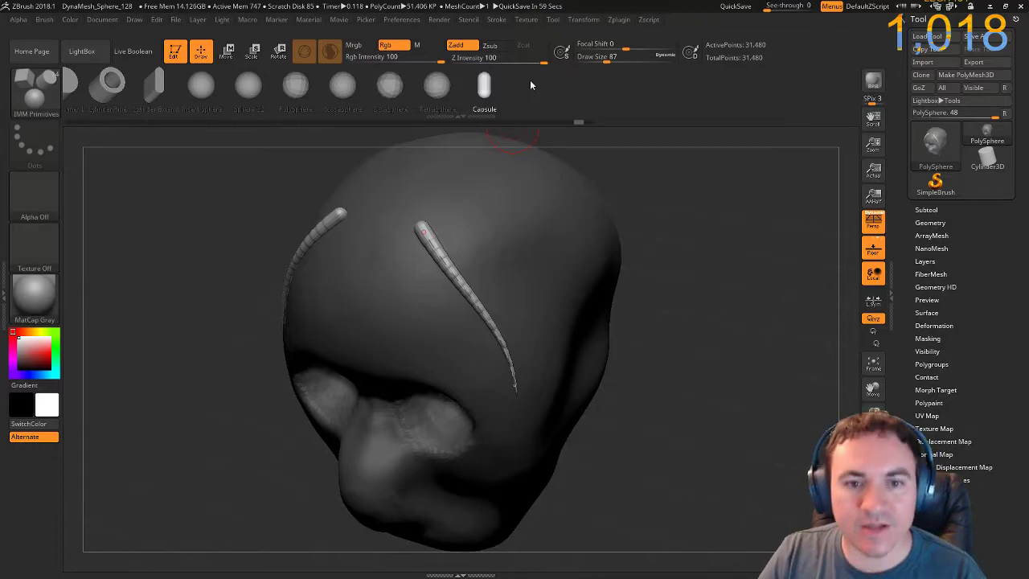
Lower the Curve Snap Distance in the stroke's Curve Modifiers.
left_click(499, 20)
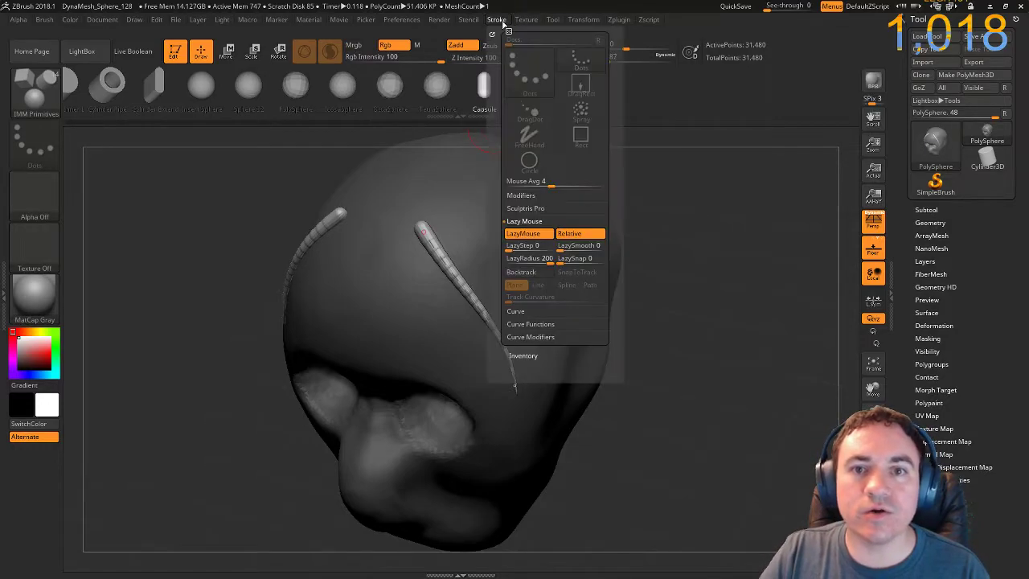
left_click(525, 336)
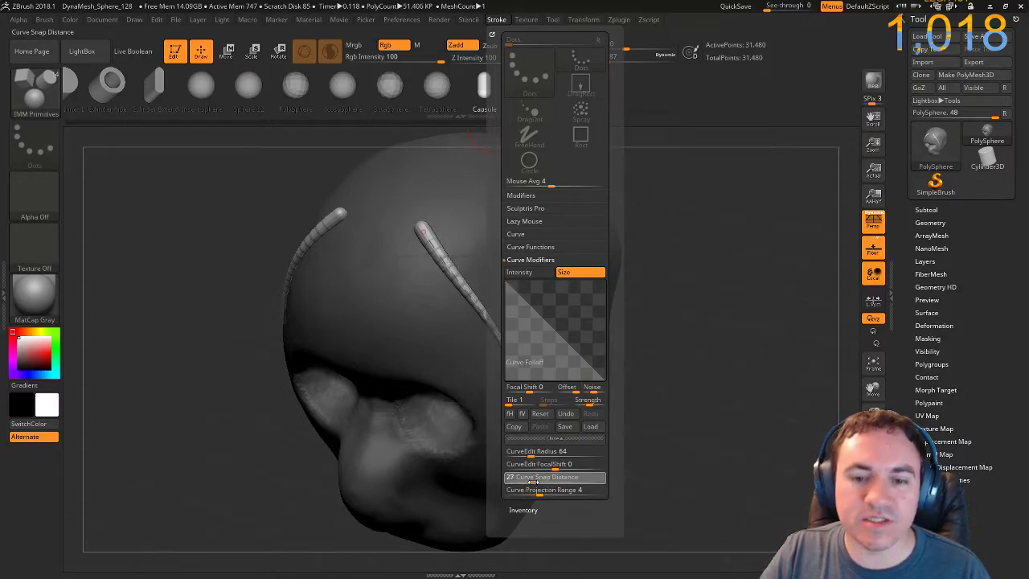
left_click_drag(533, 480, 485, 455)
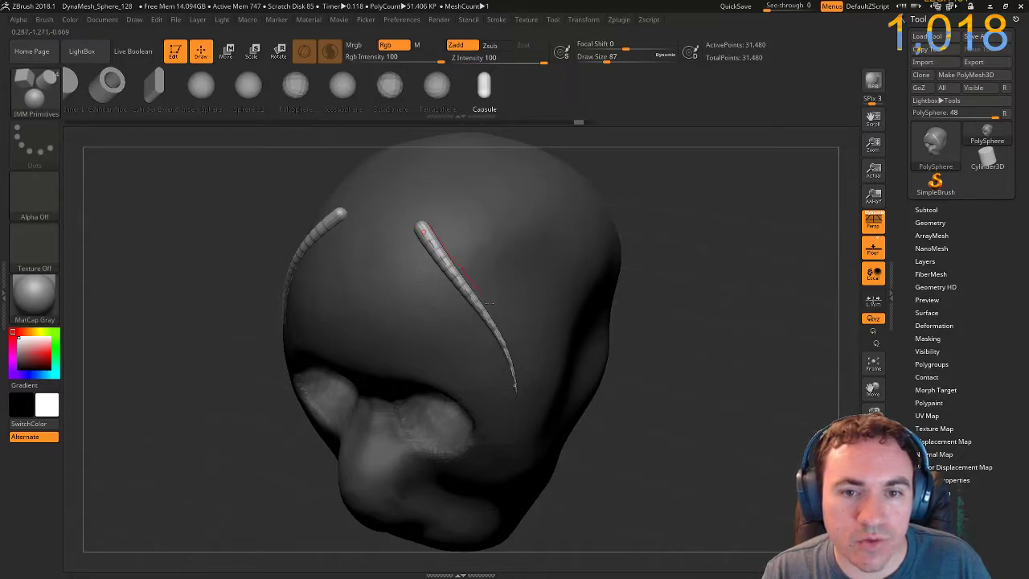
Try the adjacent second strand twice more with the lowered snap distance, undoing each attempt.
mouse_move(541, 407)
left_mouse_down()
mouse_move(555, 459)
mouse_move(565, 454)
left_mouse_up()
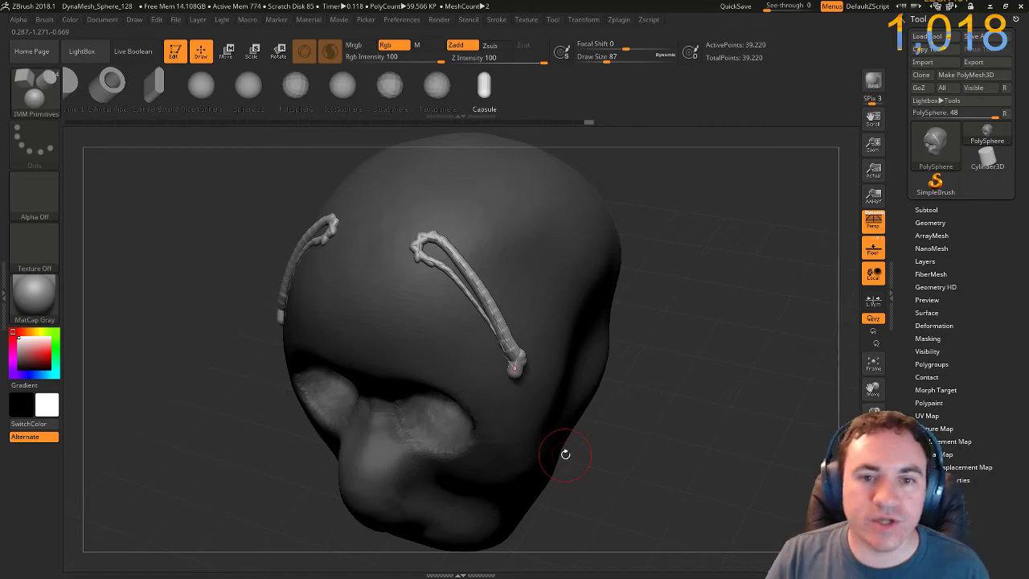
key("ctrl+z")
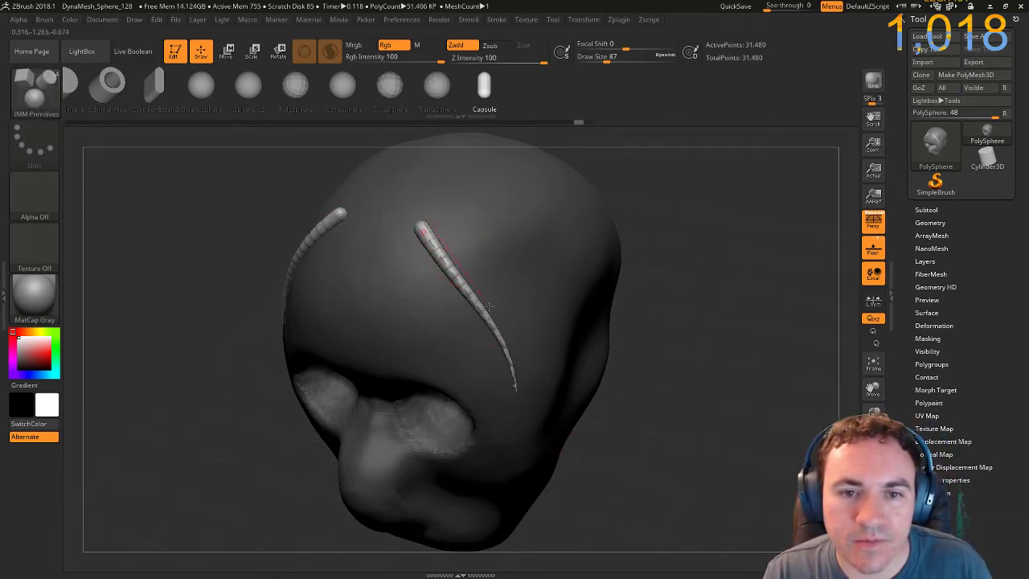
mouse_move(539, 376)
left_mouse_down()
mouse_move(551, 450)
mouse_move(560, 409)
left_mouse_up()
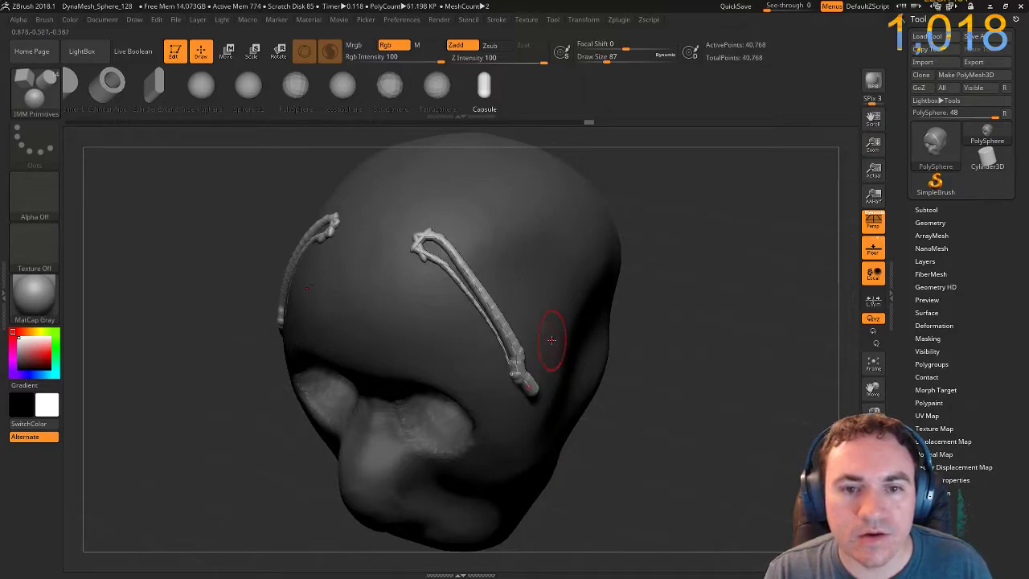
key("ctrl+z")
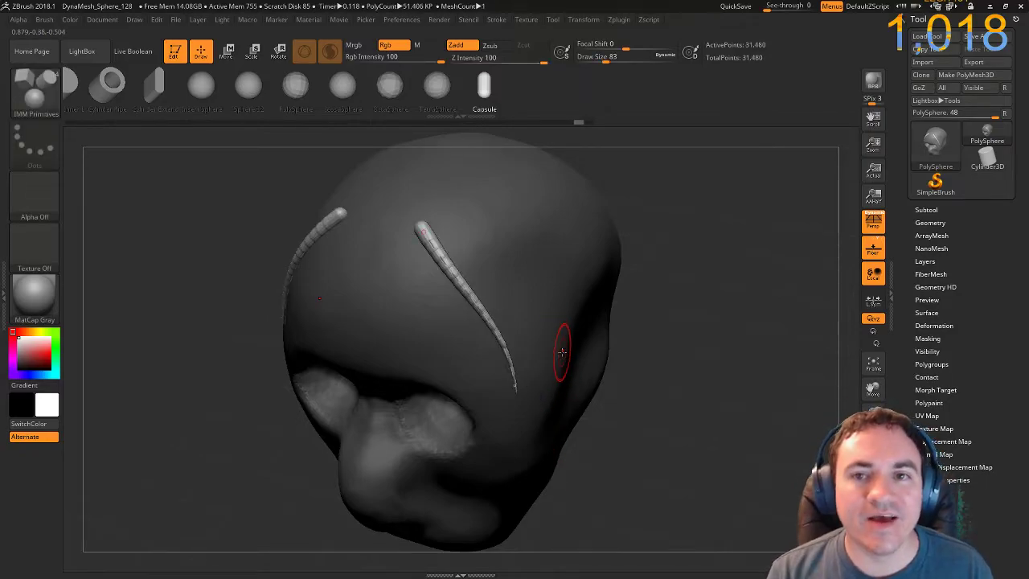
Reduce the brush's Draw Size to 39 for the adjacent strand.
key("bracketleft")
key("bracketleft")
key("bracketleft")
key("bracketleft")
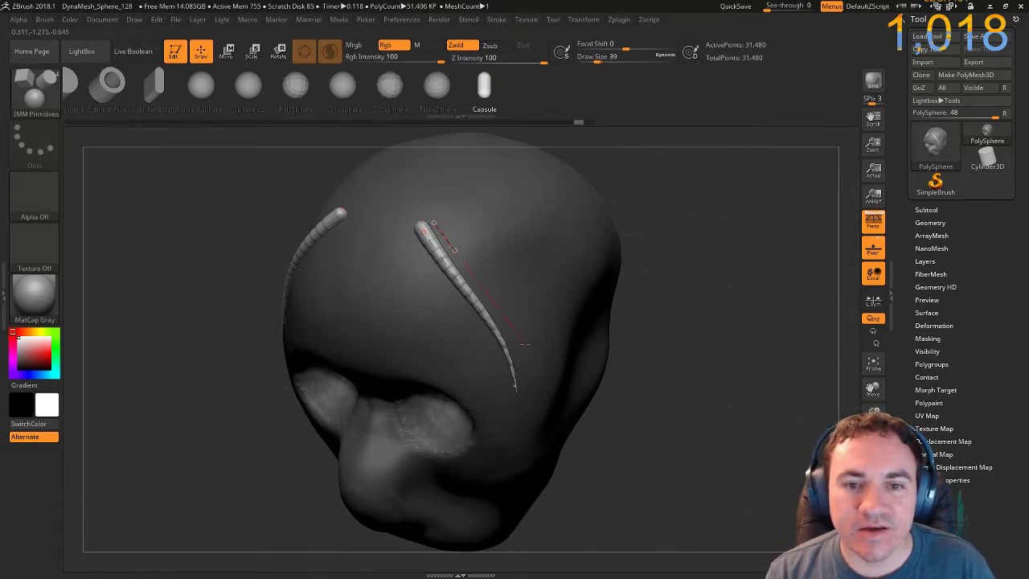
Draw two thin strands side by side above the temple strand, and a thicker one beyond them at Draw Size 63.
left_click_drag(553, 438, 558, 413)
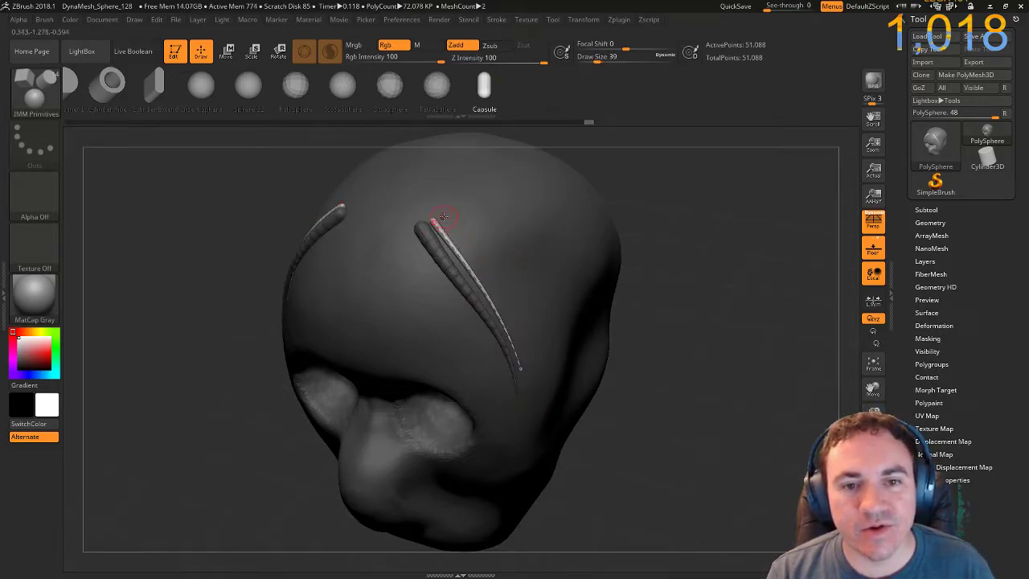
left_click_drag(440, 218, 540, 334)
left_click_drag(562, 433, 556, 410)
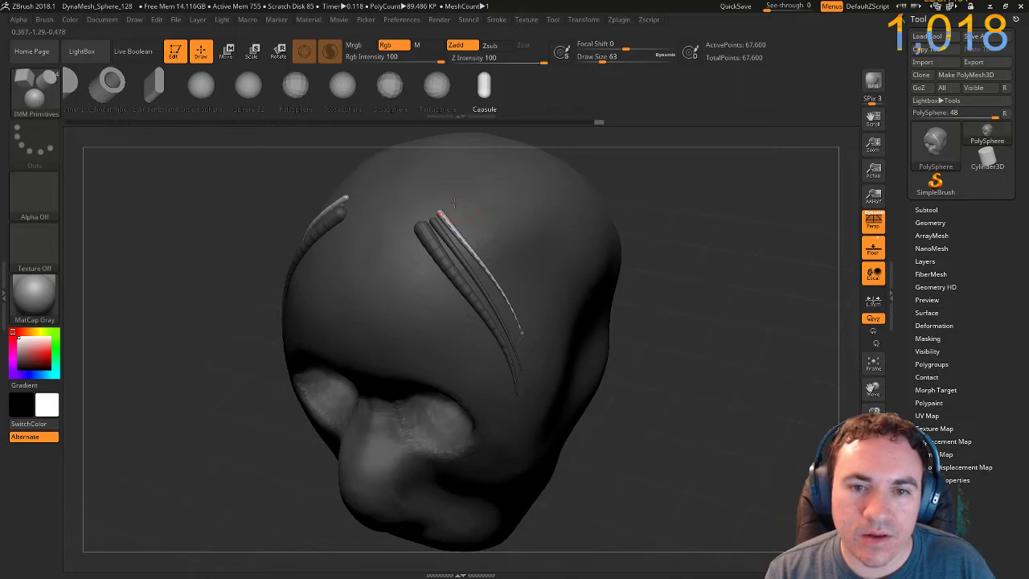
left_click_drag(567, 348, 568, 395)
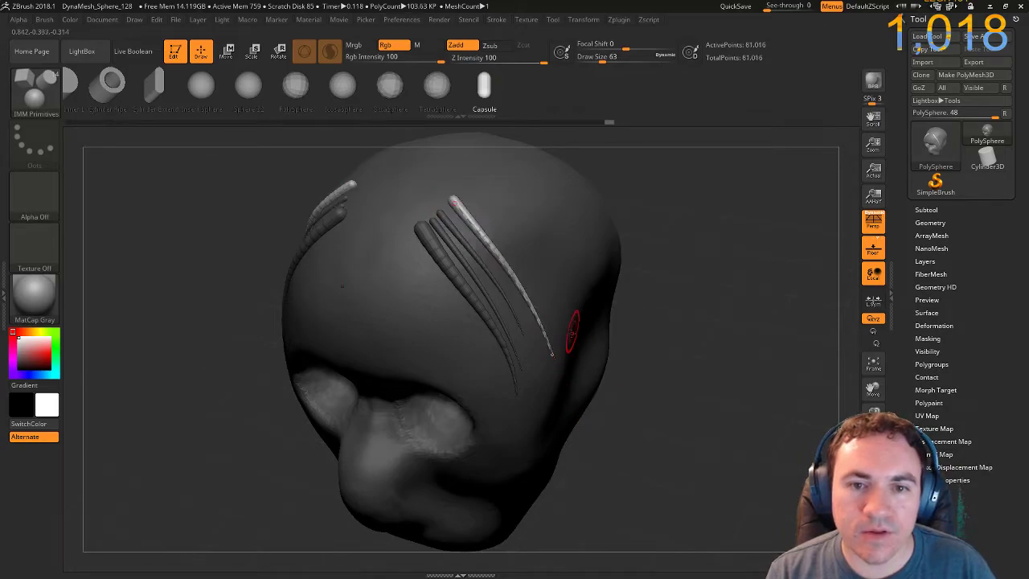
Draw a strand in the gap between the thin strands and the thick outer strand.
mouse_move(556, 324)
right_mouse_down("ctrl")
mouse_move(689, 329)
mouse_move(777, 269)
right_mouse_up("ctrl")
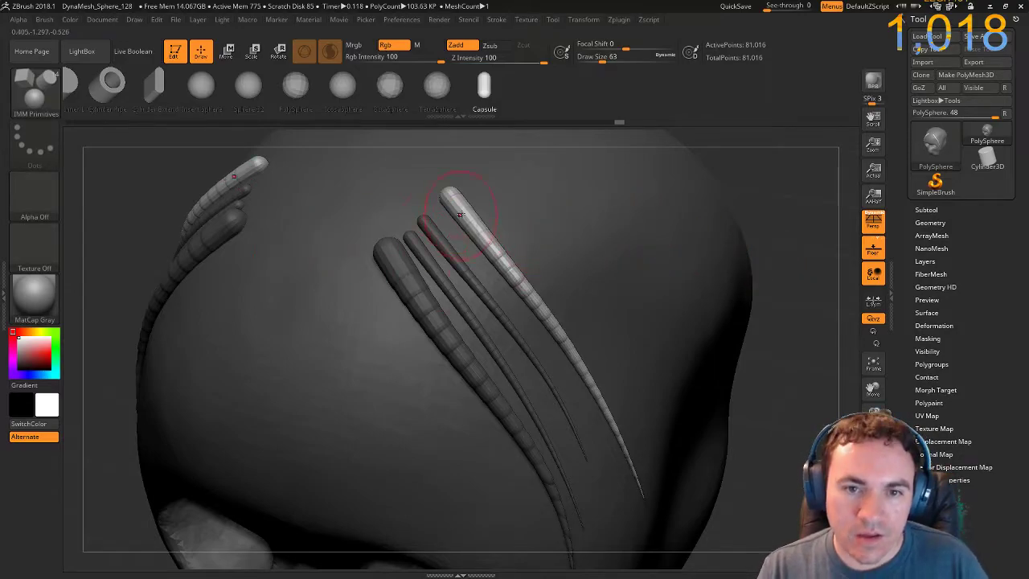
left_click_drag(761, 217, 660, 218)
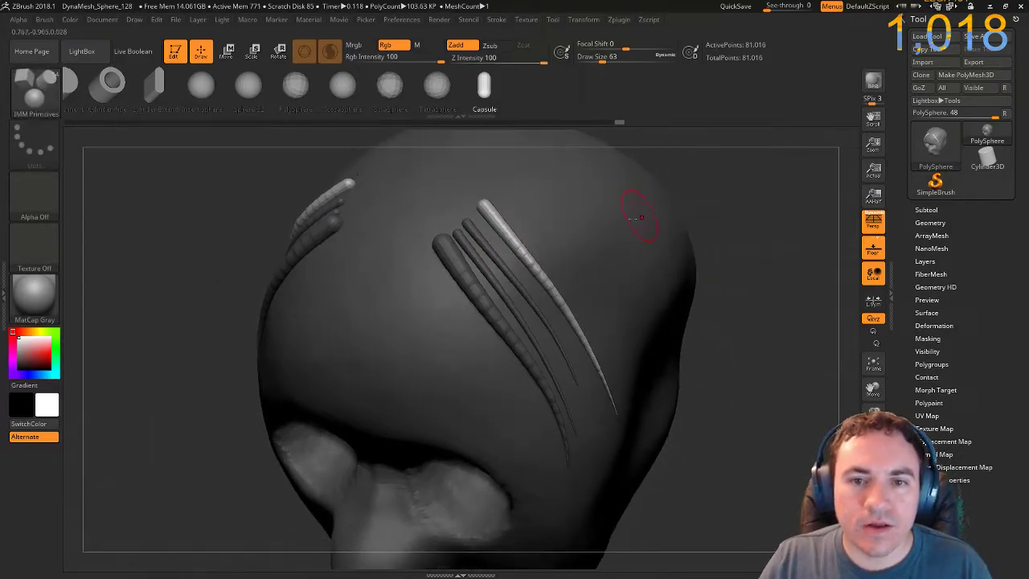
left_click_drag(552, 291, 633, 485)
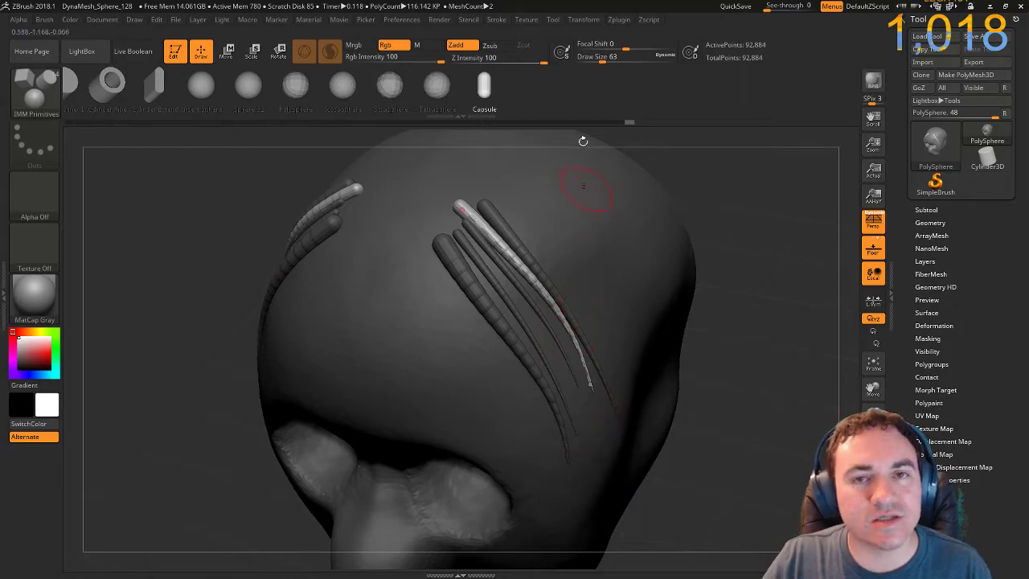
Check the stroke's Lazy Mouse settings, including the LazyRadius.
left_click(496, 19)
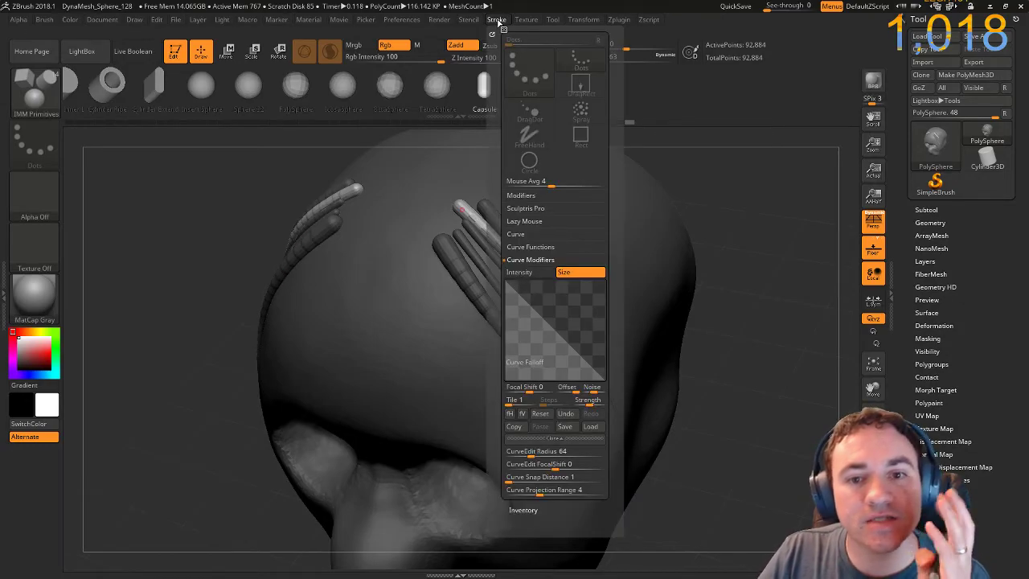
left_click(523, 221)
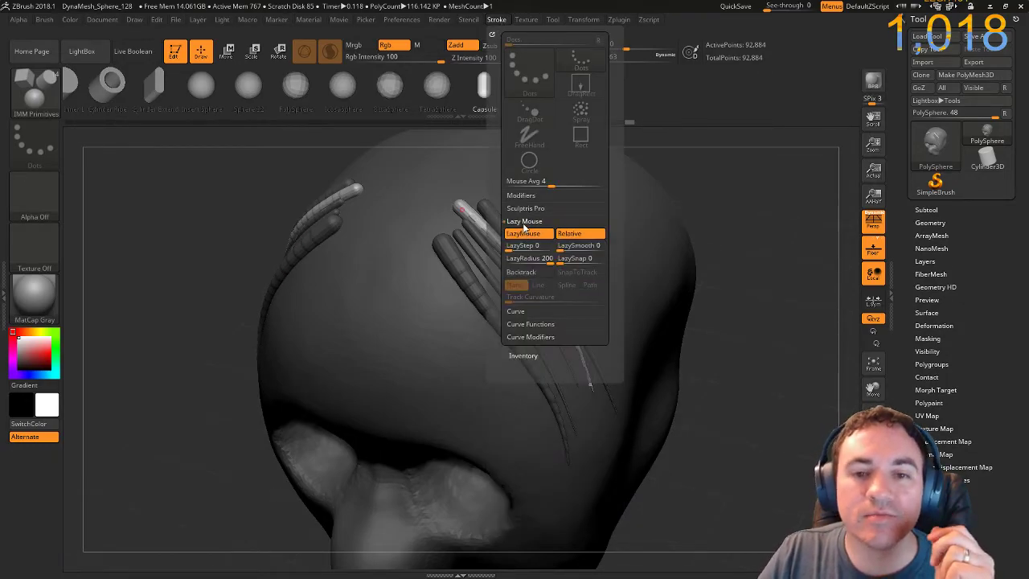
left_click(528, 264)
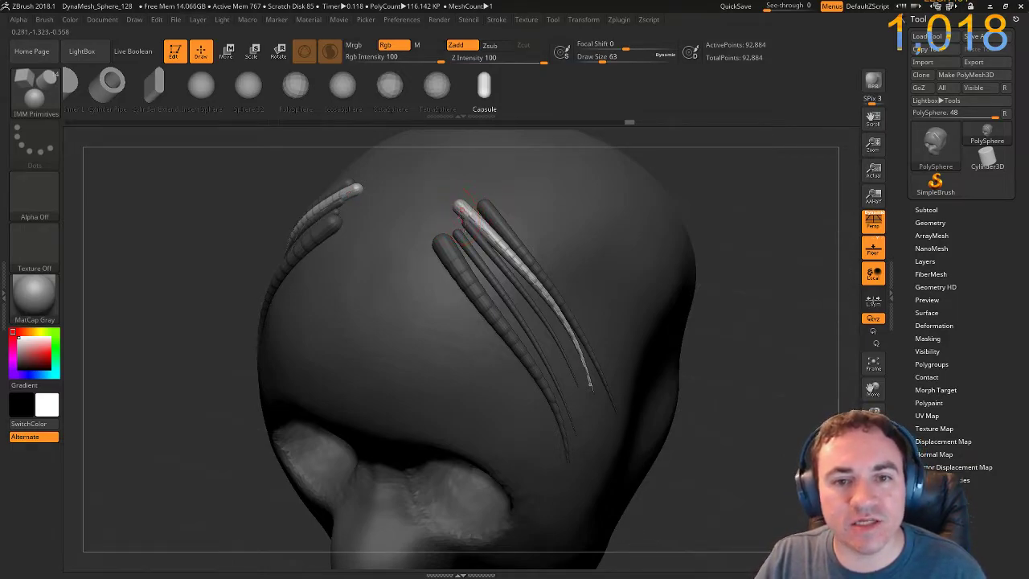
Try another strand inside the temple group, undo it, and redraw it over the thin strands beside the first thick one.
mouse_move(549, 332)
left_mouse_down()
mouse_move(609, 506)
mouse_move(608, 497)
left_mouse_up()
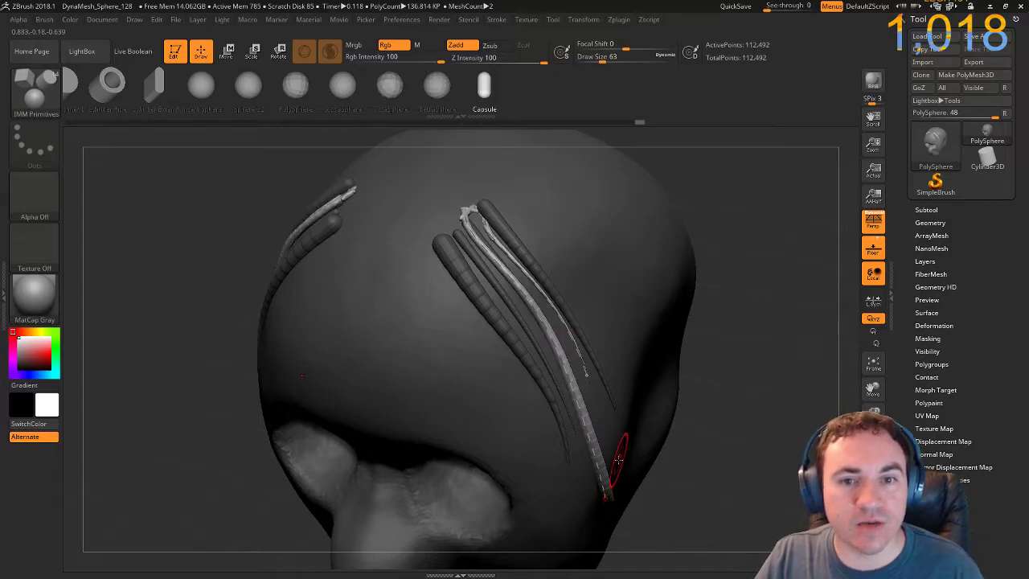
key("ctrl+z")
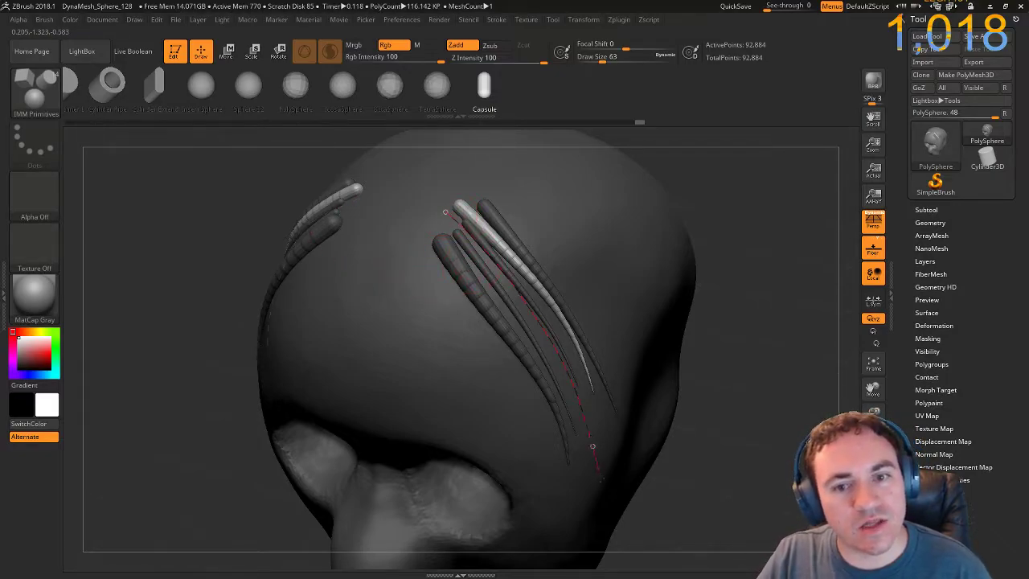
left_click_drag(593, 446, 596, 472)
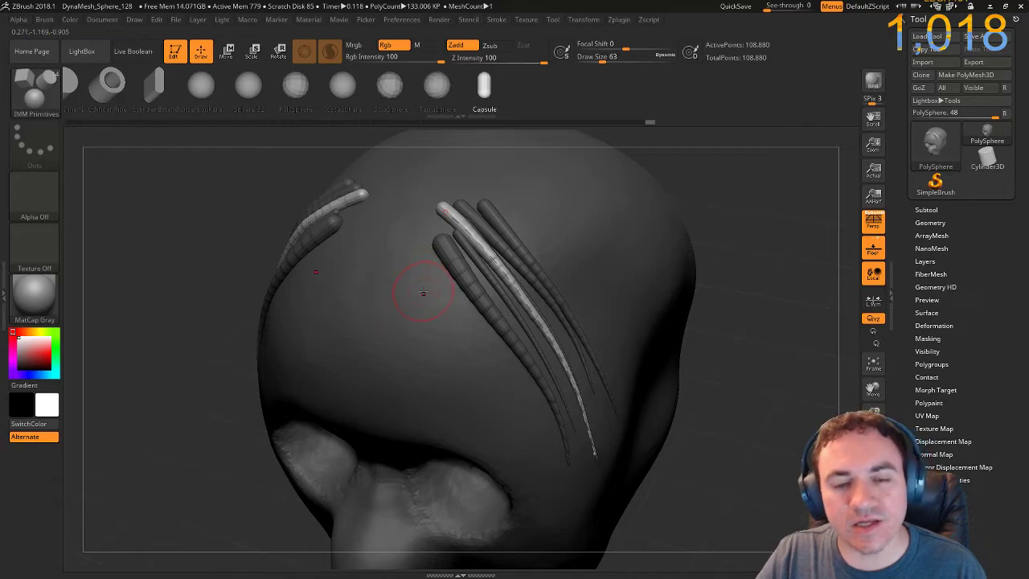
Draw four overlapping strands fanning from the temple group down to the forehead hairline, and one more along the group's outer upper edge.
left_click_drag(696, 380, 711, 428)
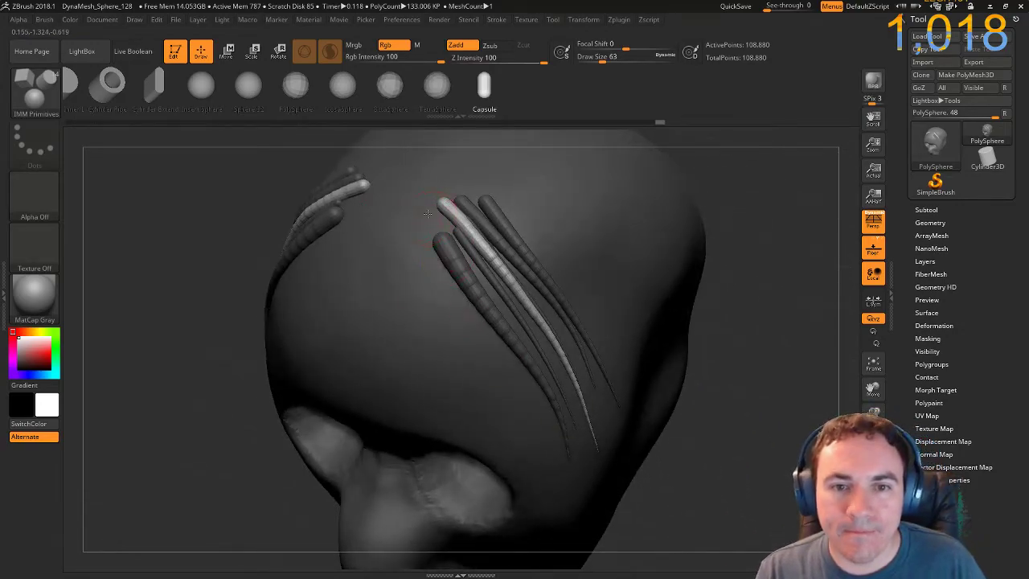
left_click_drag(542, 342, 616, 492)
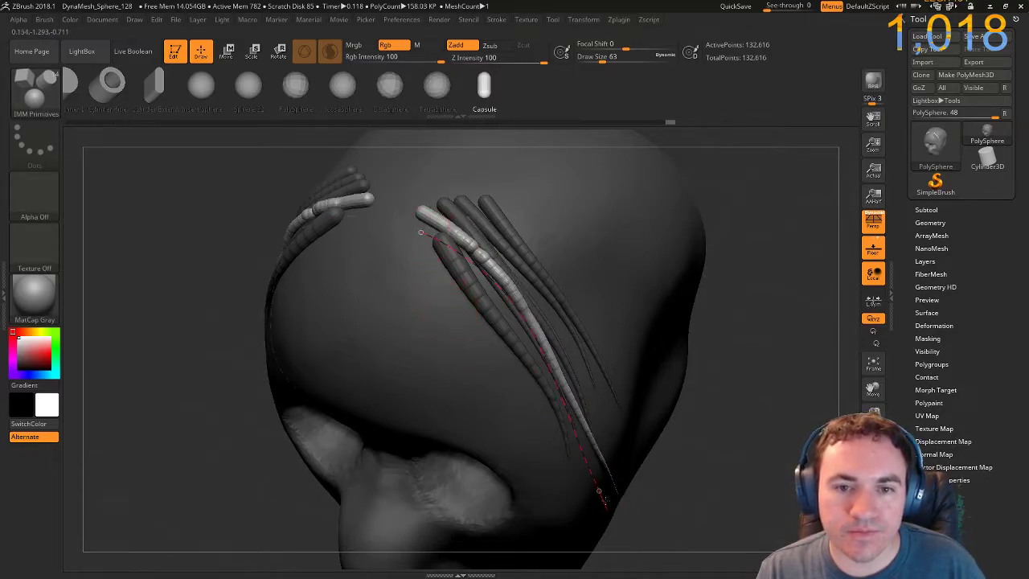
left_click_drag(607, 505, 608, 508)
mouse_move(407, 252)
left_mouse_down()
mouse_move(502, 310)
mouse_move(593, 492)
left_mouse_up()
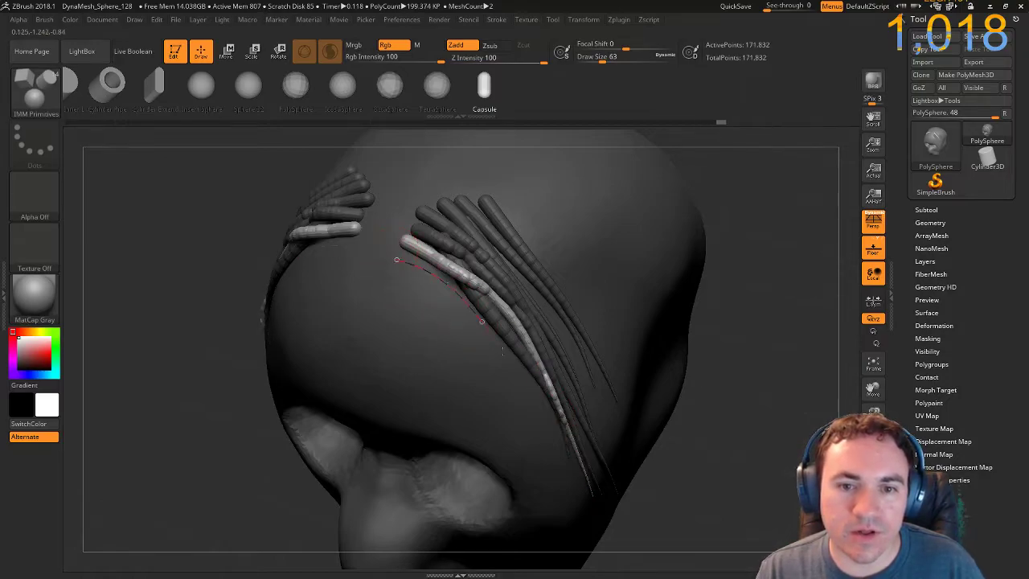
left_click(587, 494)
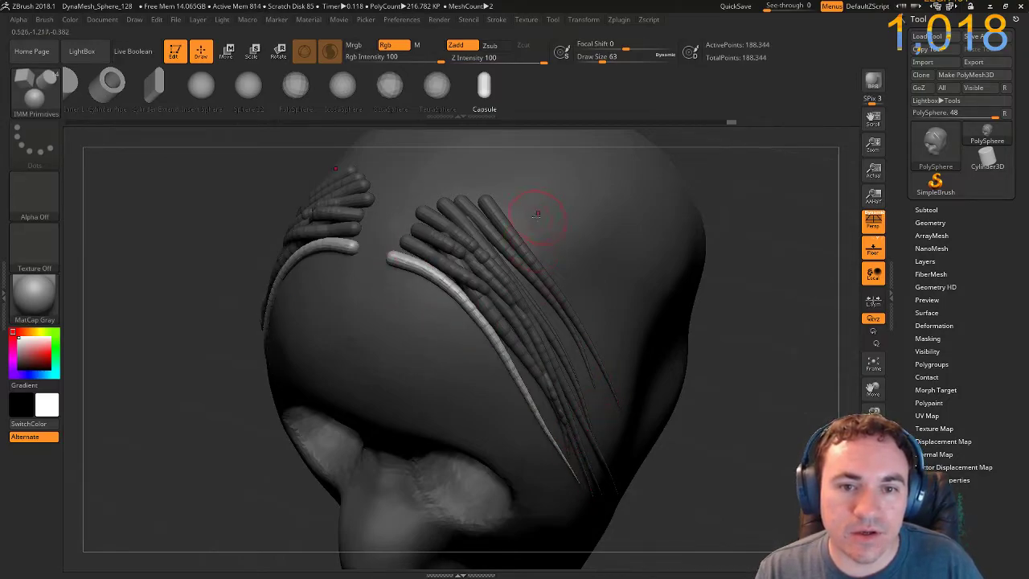
left_click_drag(633, 395, 646, 409)
left_click_drag(718, 422, 717, 379)
right_click_drag(371, 295, 172, 269)
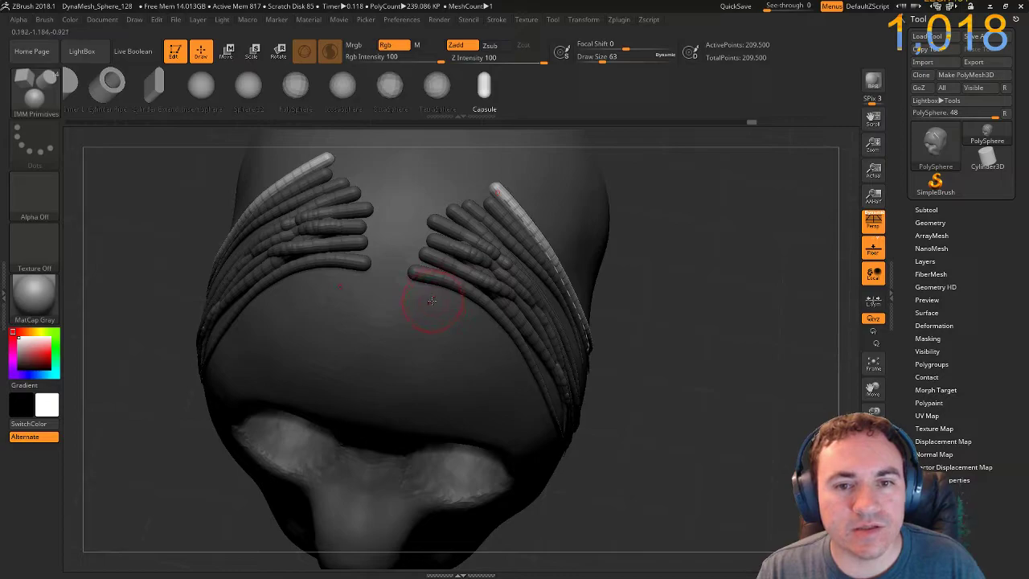
left_click_drag(382, 280, 272, 276)
key("ctrl+z")
key("ctrl+z")
Draw five strands across the middle of the forehead, bridging the two mirrored side groups from the hairline upward.
left_click_drag(432, 294, 325, 275)
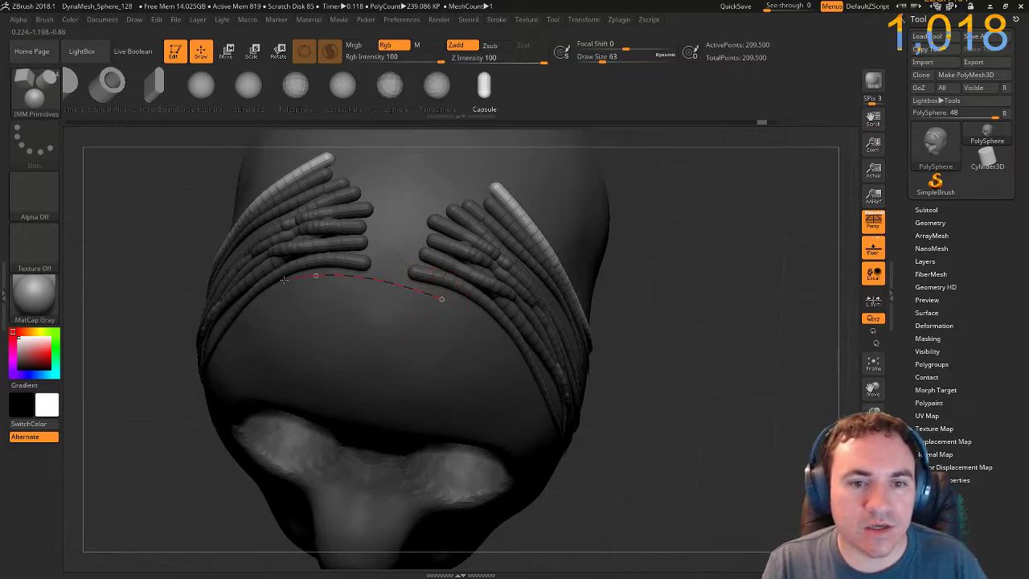
left_click(414, 280)
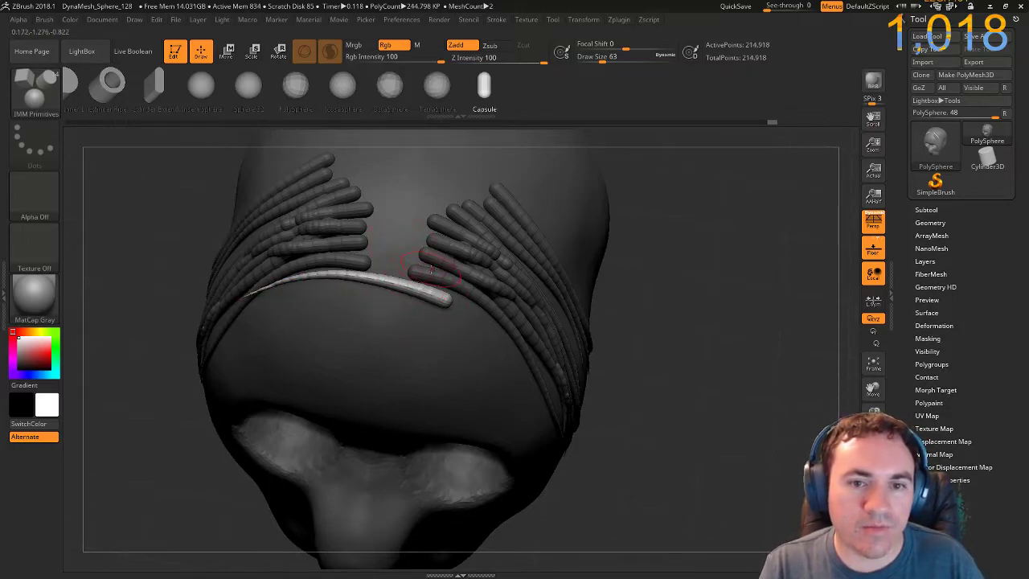
left_click_drag(243, 267, 257, 260)
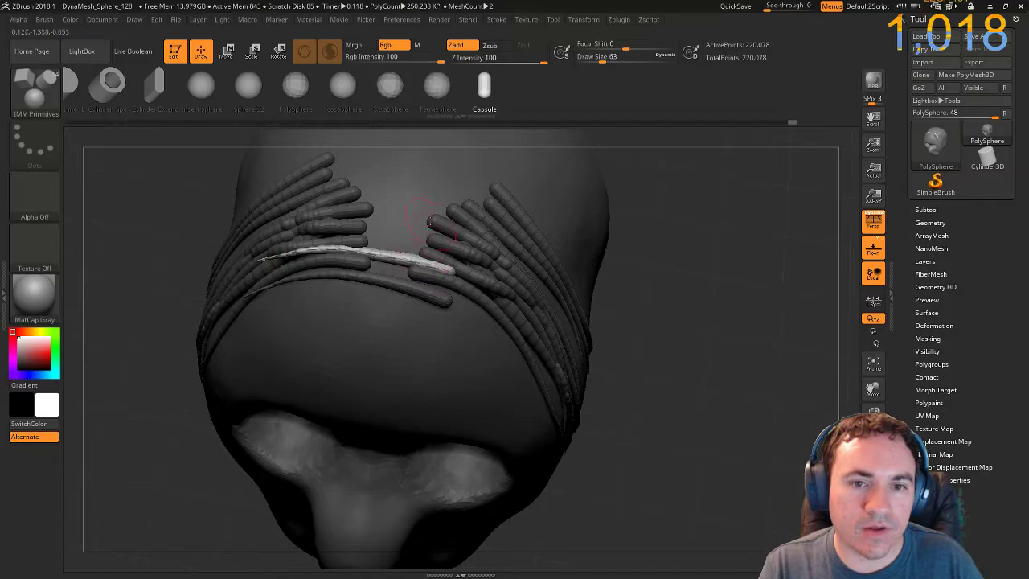
mouse_move(425, 233)
left_mouse_down()
mouse_move(442, 238)
mouse_move(354, 231)
mouse_move(273, 244)
left_mouse_up()
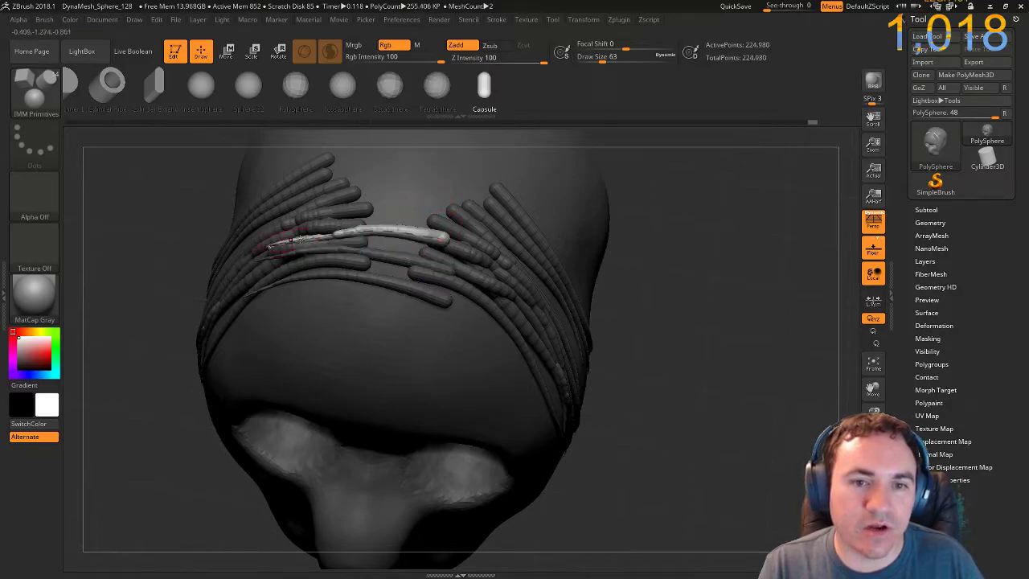
left_click_drag(361, 199, 252, 217)
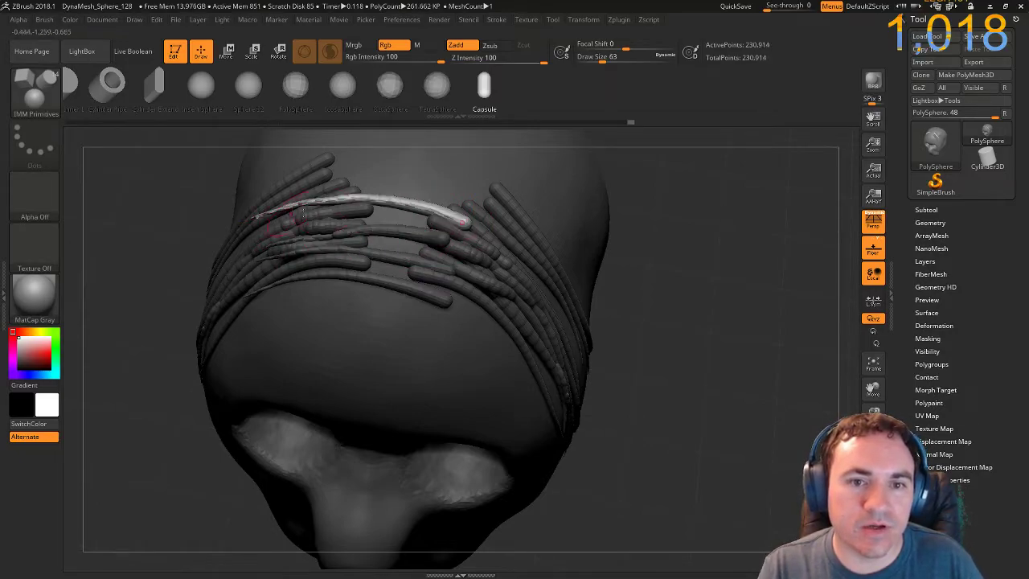
left_click_drag(345, 180, 357, 203)
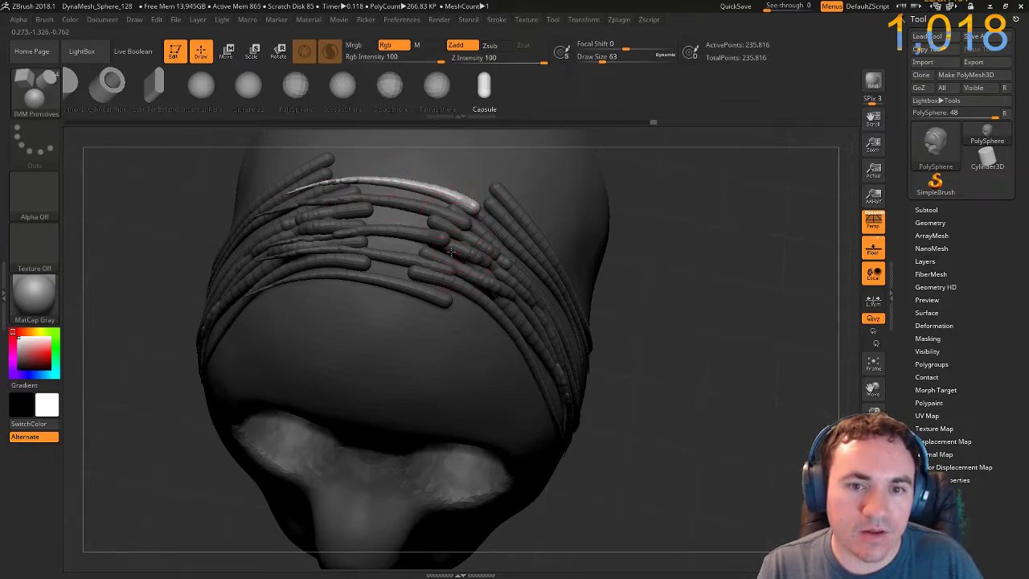
Draw five more overlapping strands across the forehead to fill the gaps between the bridging strands.
left_click_drag(265, 248, 269, 248)
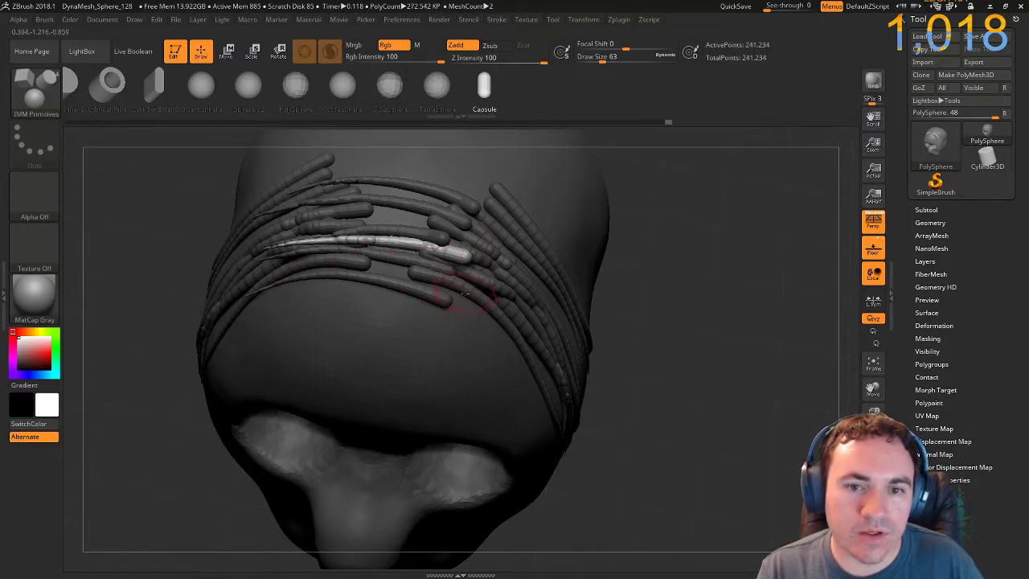
left_click_drag(390, 267, 266, 264)
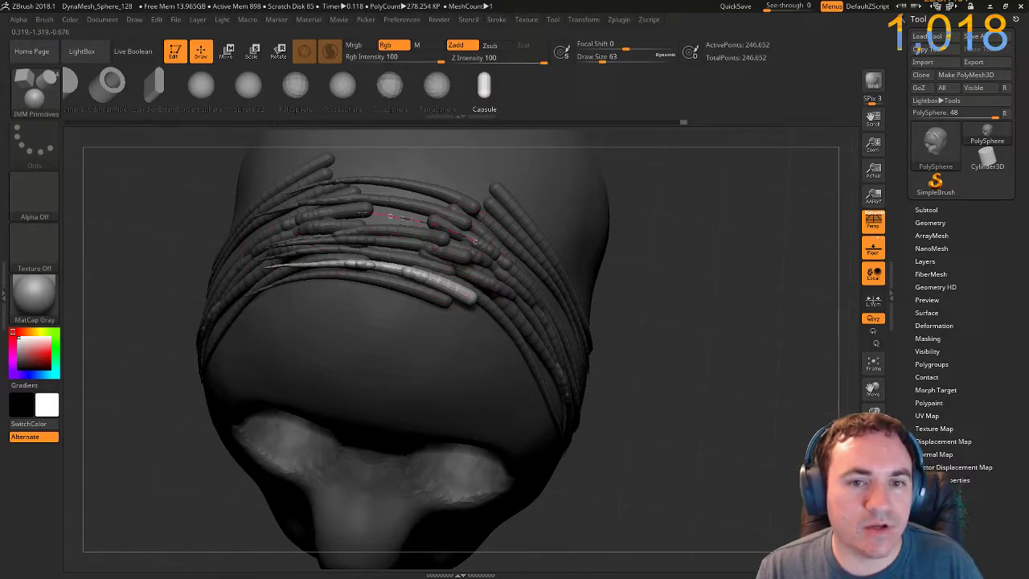
left_click_drag(236, 233, 234, 235)
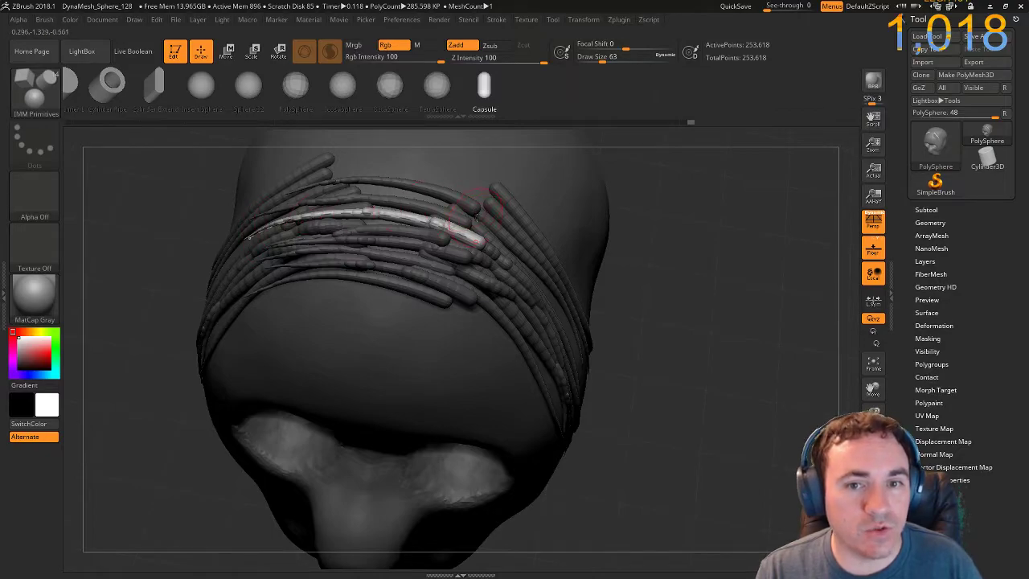
mouse_move(394, 199)
left_mouse_down()
mouse_move(283, 207)
mouse_move(243, 230)
left_mouse_up()
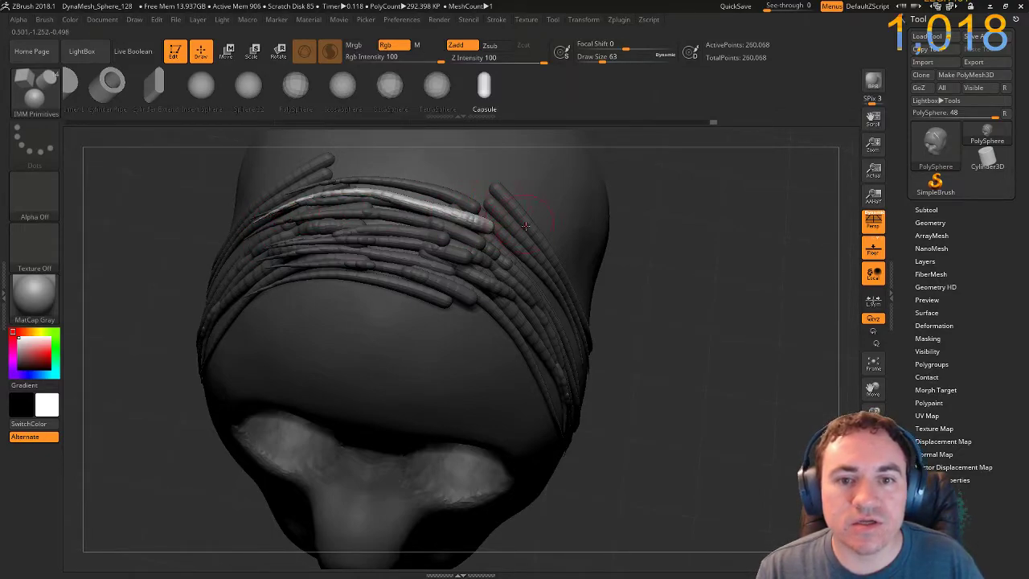
mouse_move(512, 232)
left_mouse_down()
mouse_move(291, 193)
mouse_move(265, 201)
left_mouse_up()
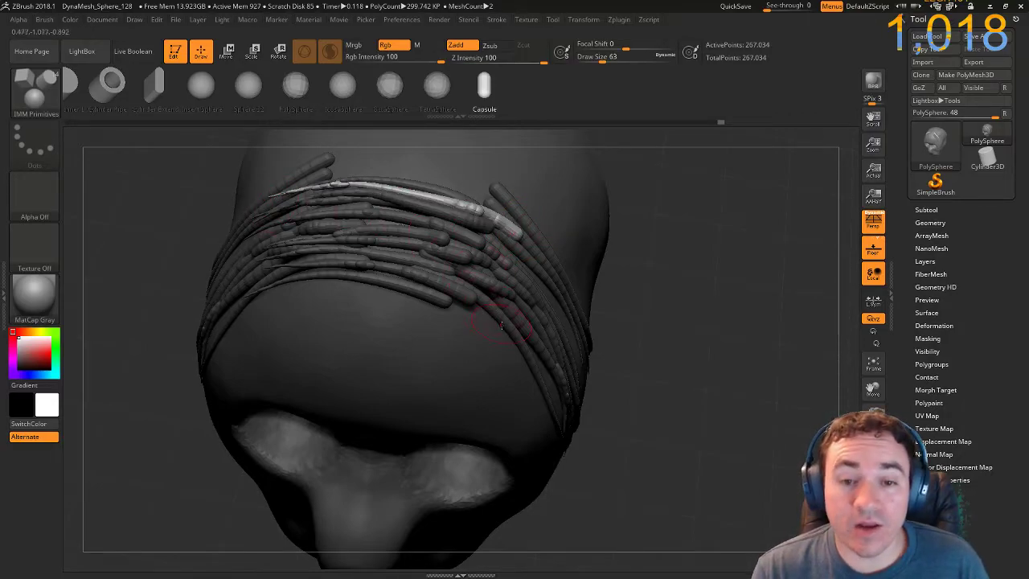
Draw a strand from mid-forehead down the side of the head and a long one along the lower hairline, adjusting its loose end.
right_click_drag(527, 275, 579, 250)
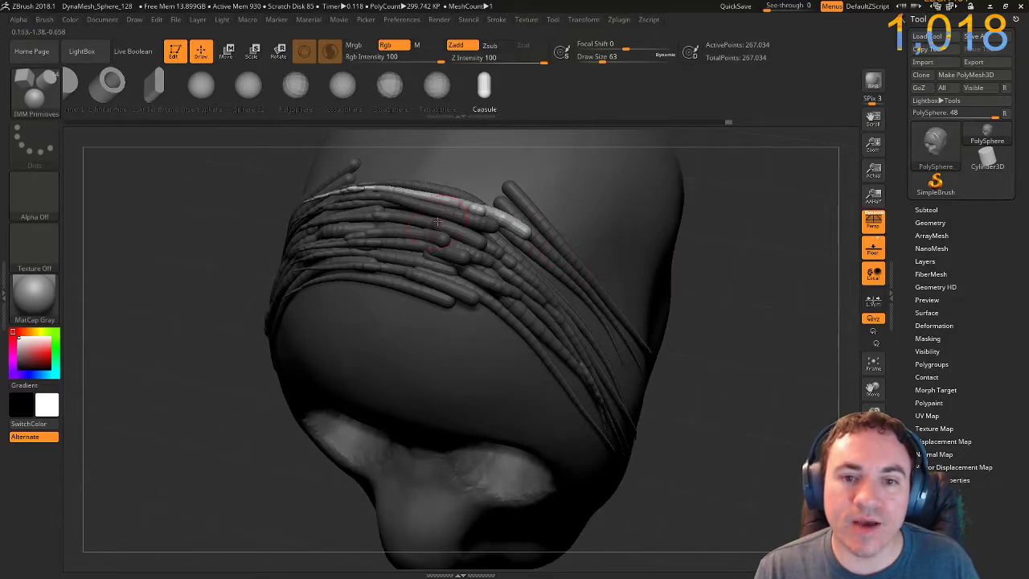
left_click_drag(534, 255, 611, 342)
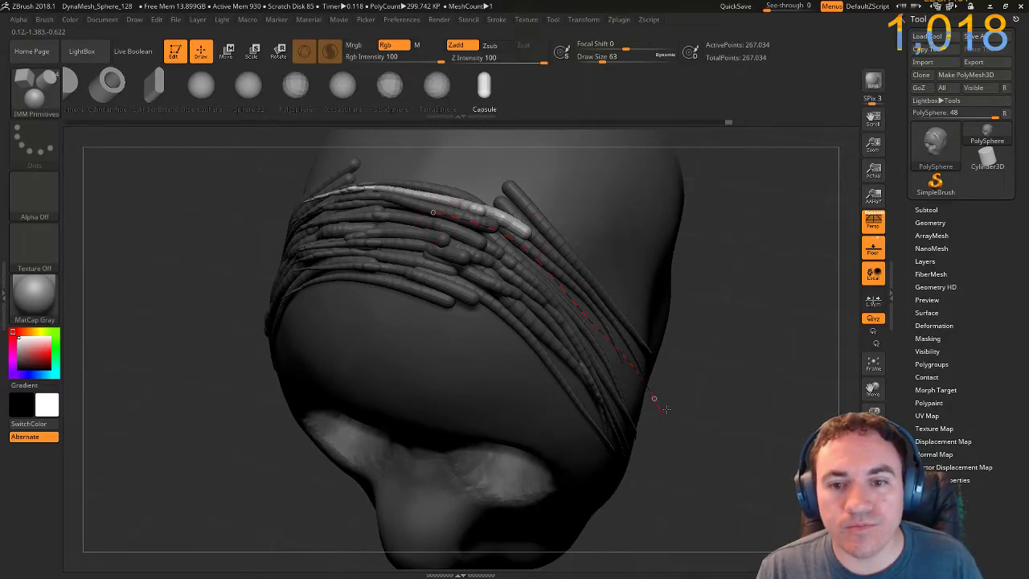
left_click_drag(666, 412, 665, 411)
right_click_drag(705, 367, 708, 339)
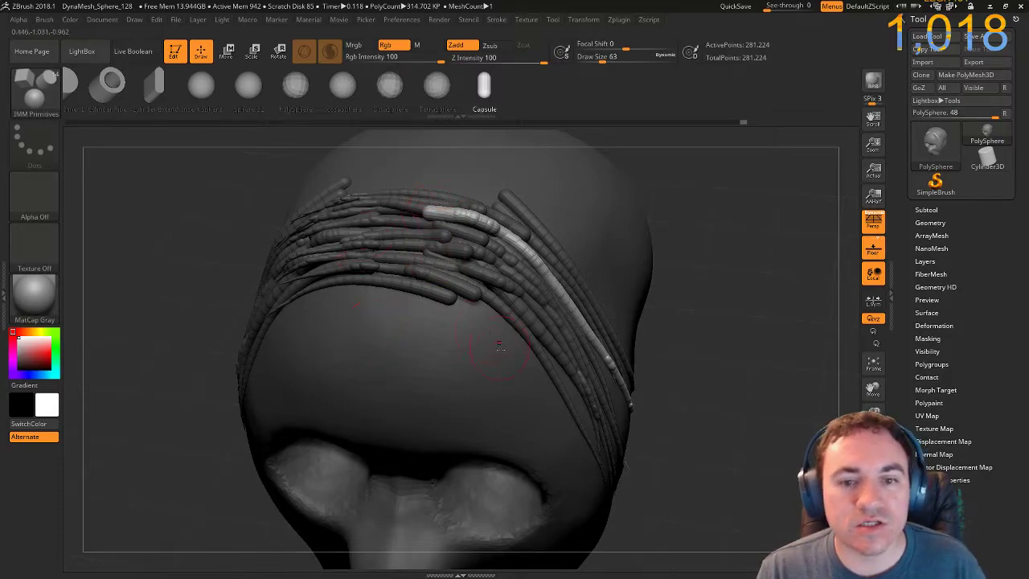
left_click_drag(229, 333, 231, 329)
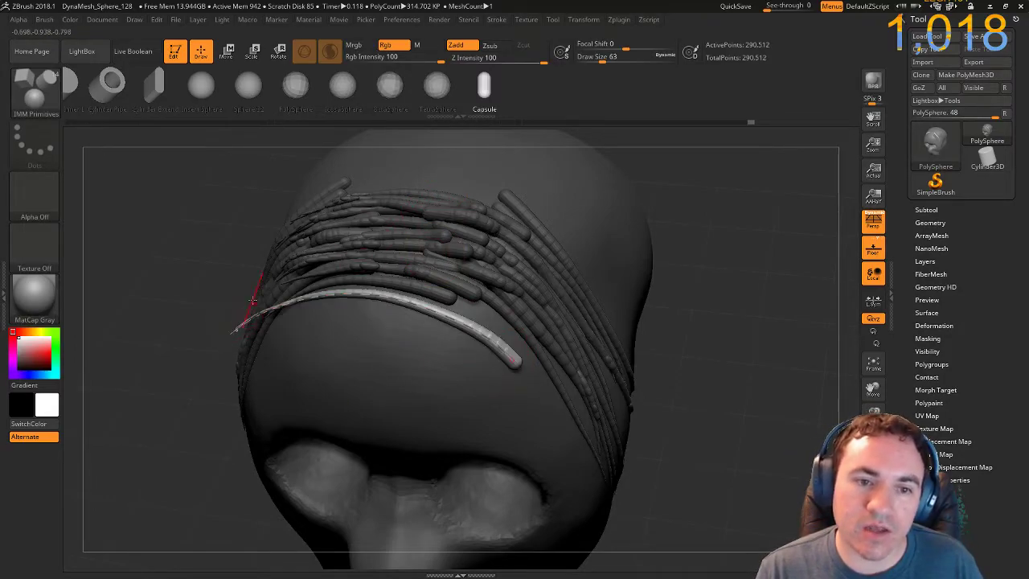
left_click_drag(191, 248, 205, 287)
Draw two strands in the opposite direction across the upper edge of the hair, covering the exposed strand tips.
mouse_move(205, 287)
right_mouse_down()
mouse_move(202, 260)
mouse_move(193, 327)
right_mouse_up()
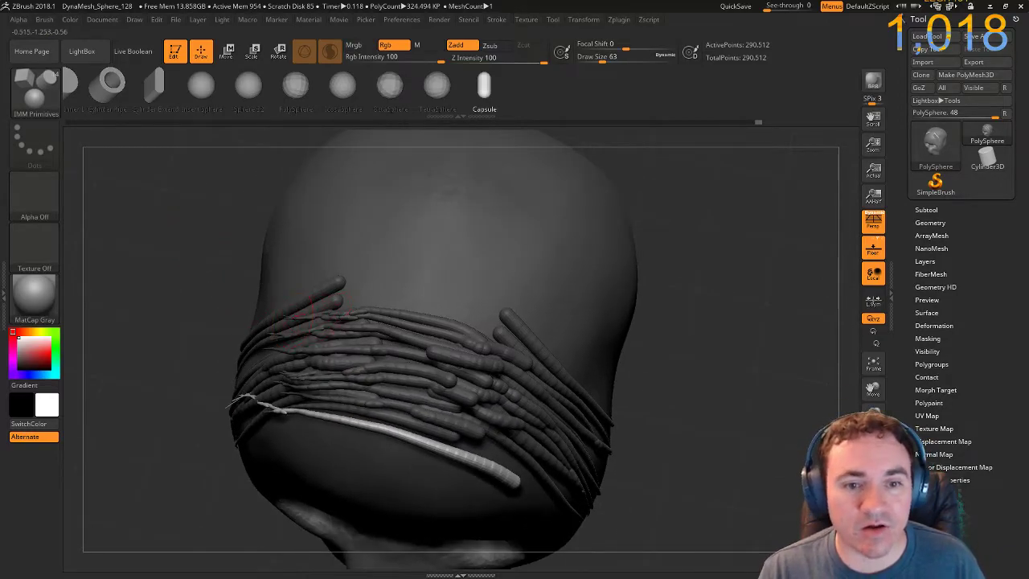
left_click_drag(537, 364, 536, 363)
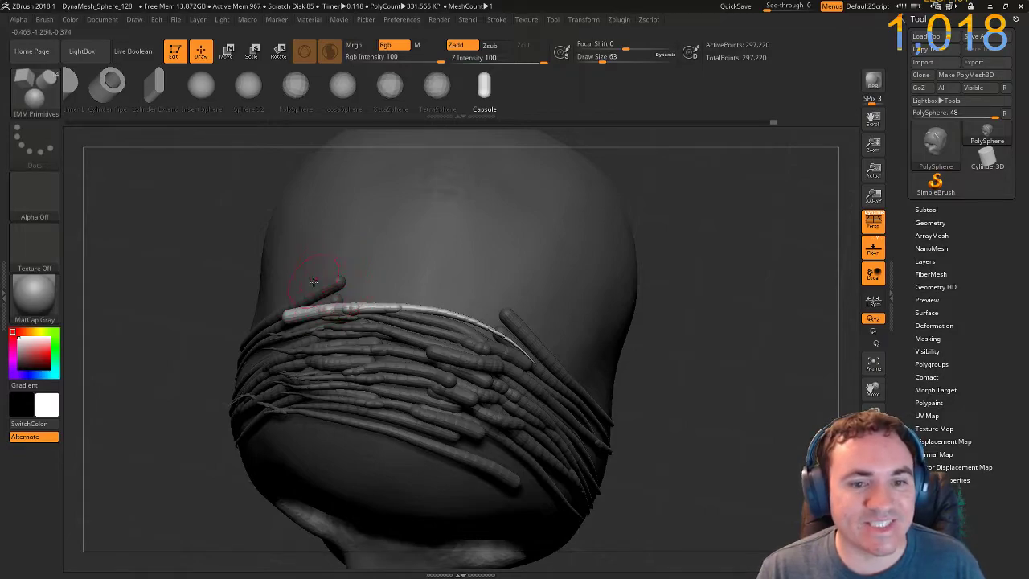
left_click_drag(480, 311, 554, 354)
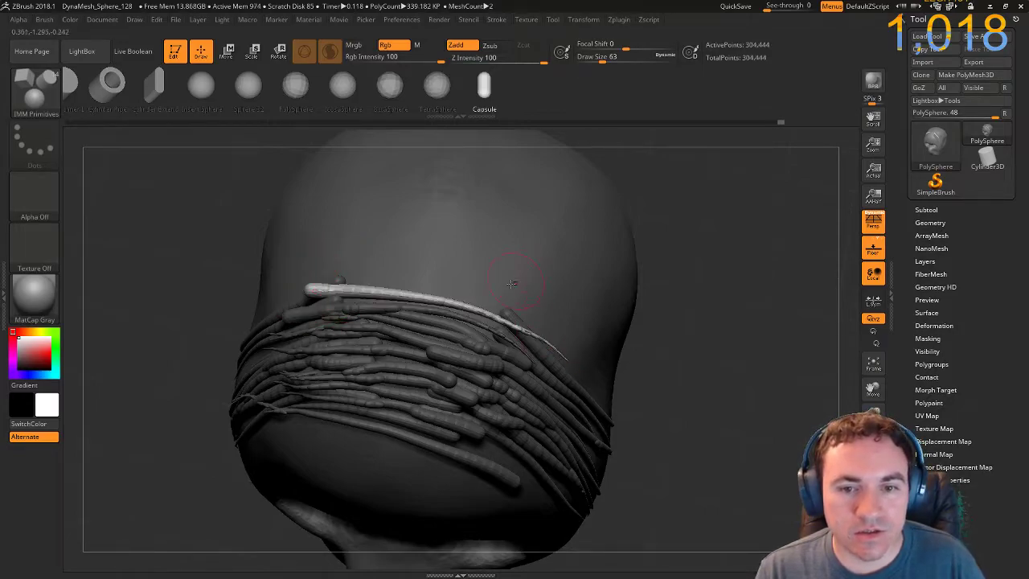
Draw three more thin strands along the upper edge of the forehead hair, each overlapping the one before it.
left_click(361, 259)
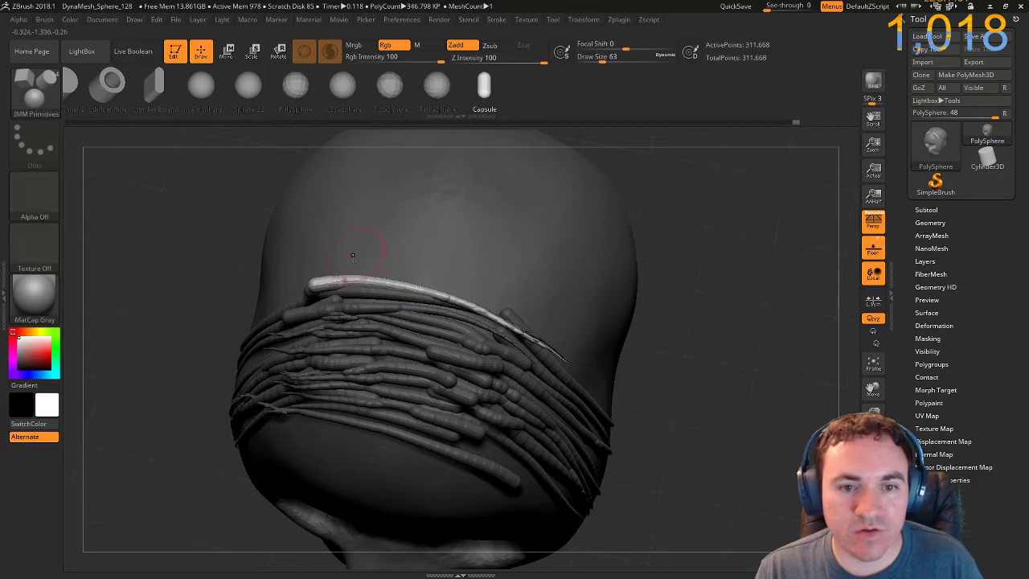
left_click_drag(421, 280, 543, 349)
left_click(370, 257)
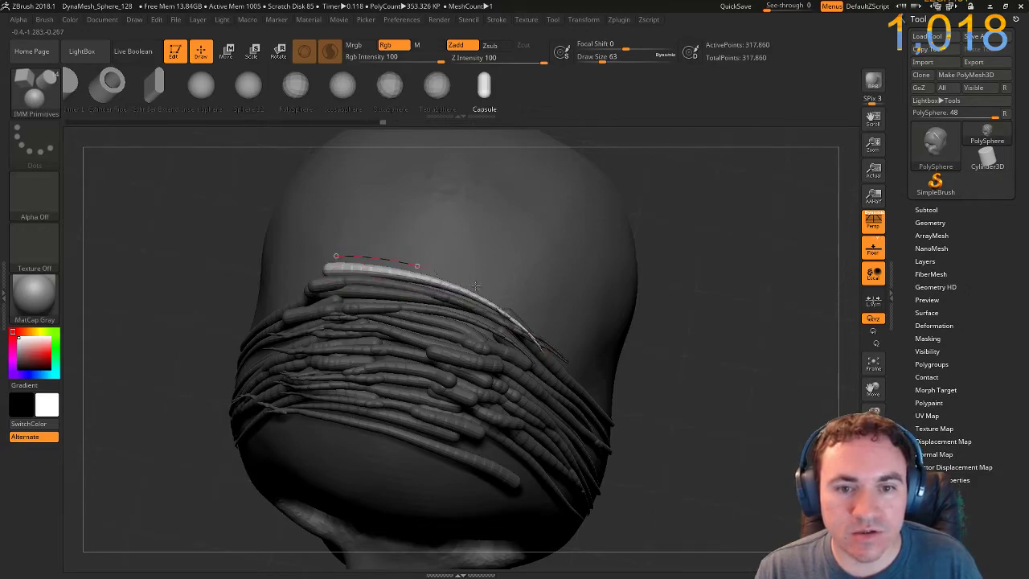
left_click_drag(452, 276, 558, 331)
left_click(363, 257)
Set the Draw Size to 202 and draw a thick strand from the middle of the front hairline down over the temple.
mouse_move(719, 452)
left_mouse_down()
mouse_move(676, 426)
mouse_move(682, 398)
left_mouse_up()
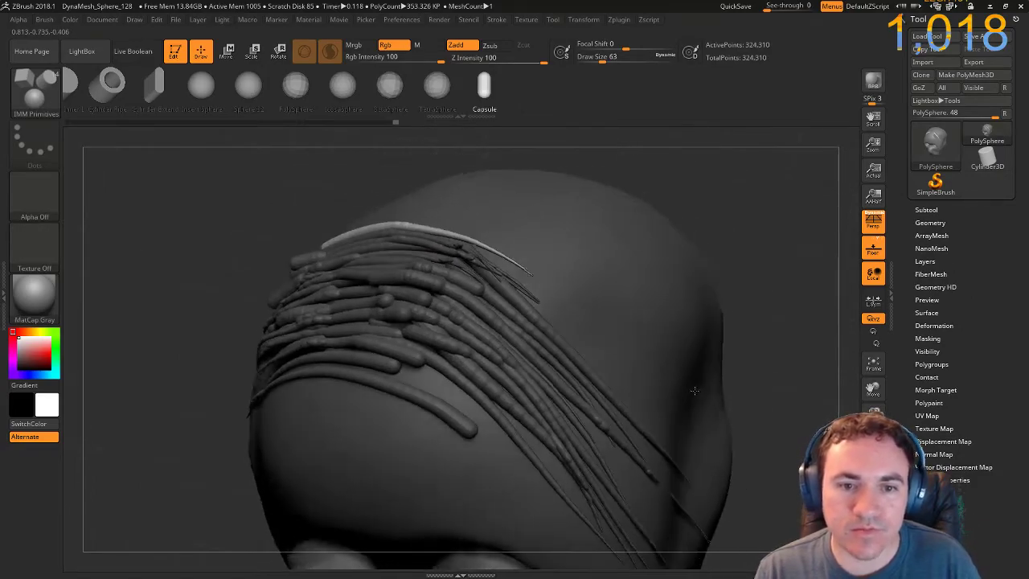
right_click_drag(730, 225, 691, 218, "ctrl")
left_click_drag(691, 218, 669, 254)
left_click_drag(380, 484, 293, 364)
left_click_drag(215, 298, 223, 298)
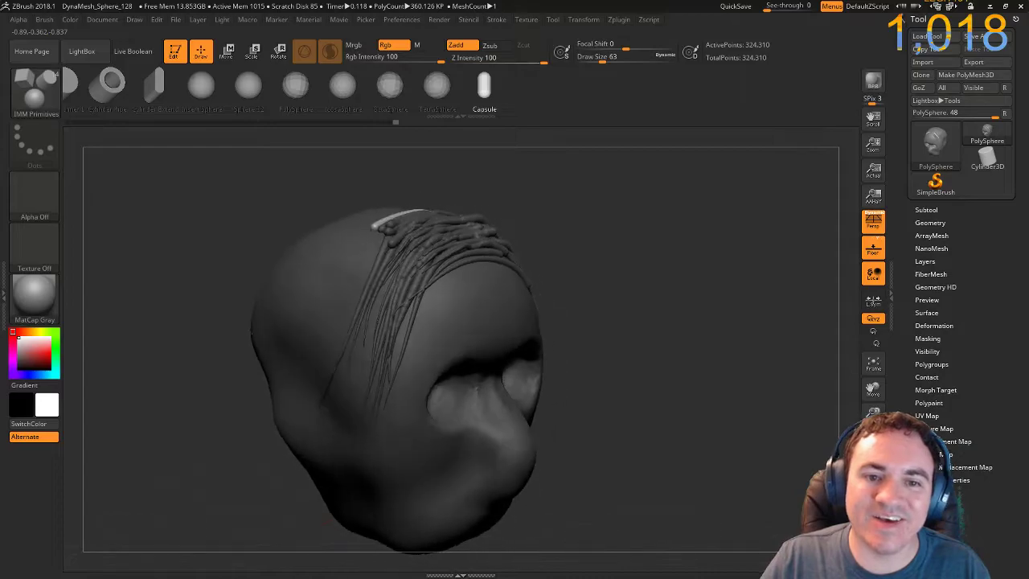
left_click_drag(602, 58, 622, 57)
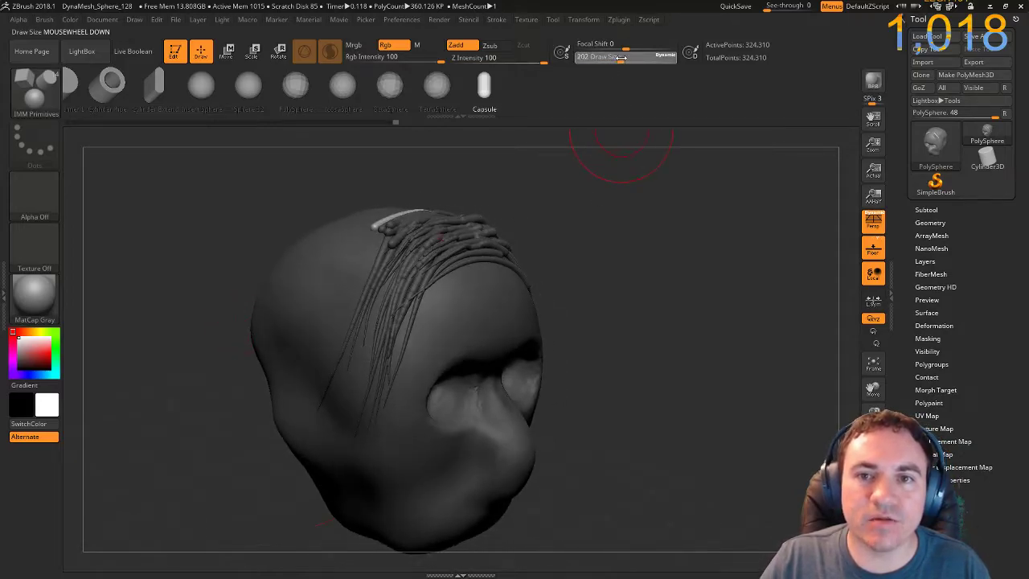
left_click_drag(640, 288, 632, 319)
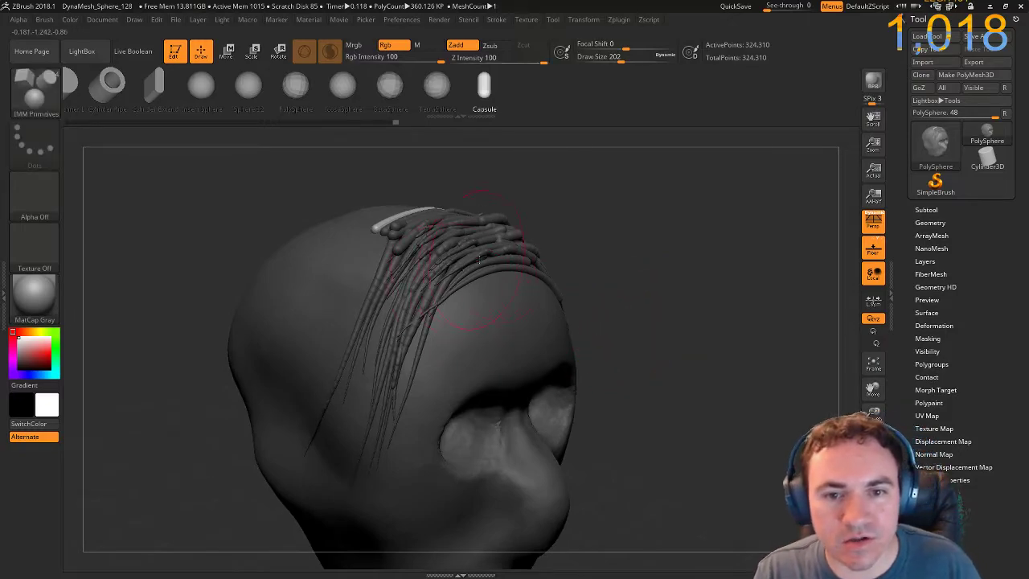
mouse_move(493, 262)
left_mouse_down()
mouse_move(438, 312)
mouse_move(375, 476)
left_mouse_up()
Draw four thick strands side by side above the hairline strand, running from the forehead down the side of the head.
mouse_move(598, 330)
left_mouse_down()
mouse_move(615, 316)
mouse_move(561, 283)
left_mouse_up()
left_click_drag(687, 265, 541, 282)
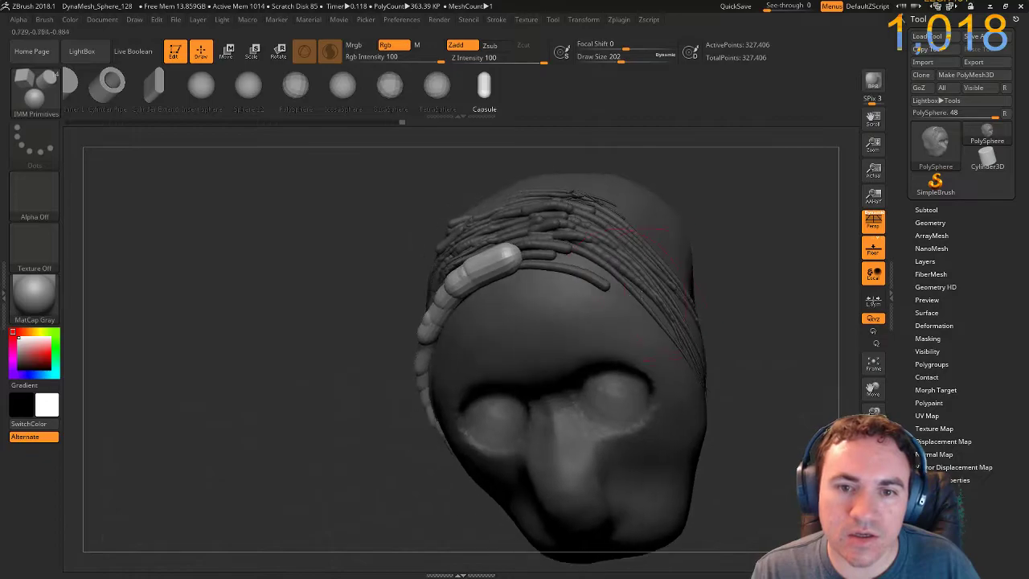
left_click_drag(356, 243, 393, 394)
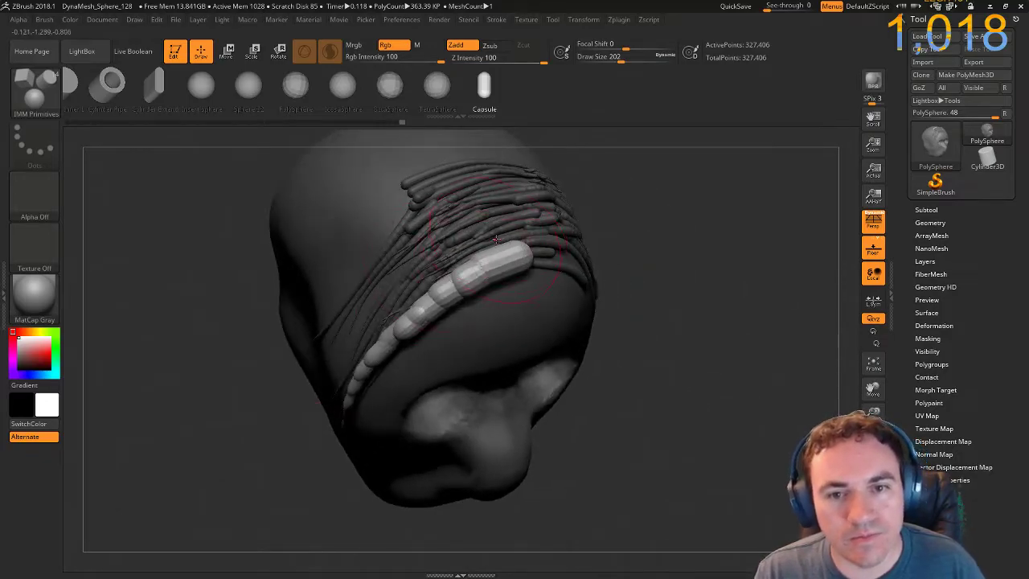
left_click_drag(473, 249, 387, 309)
left_click_drag(318, 404, 320, 402)
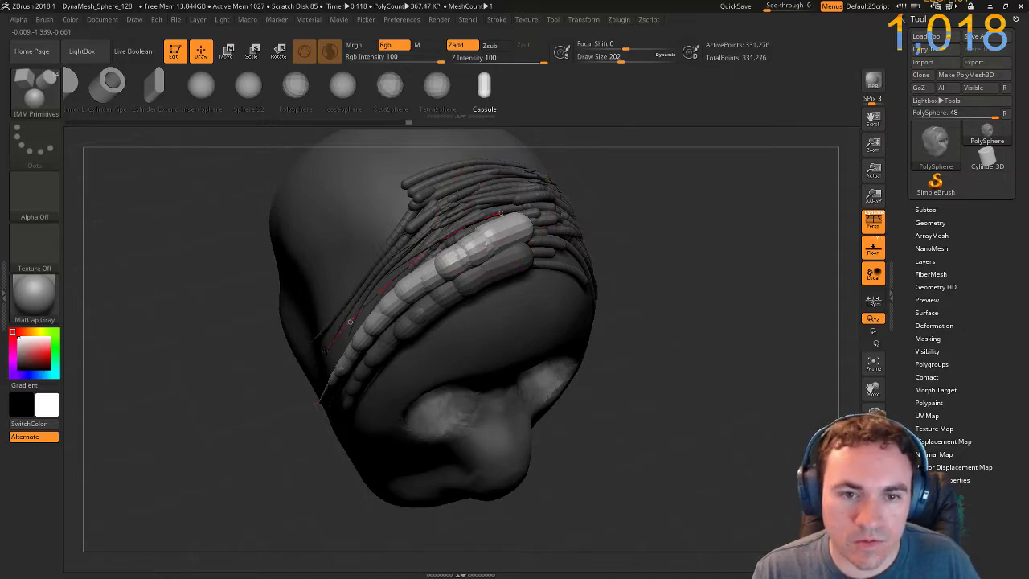
left_click_drag(326, 348, 394, 295)
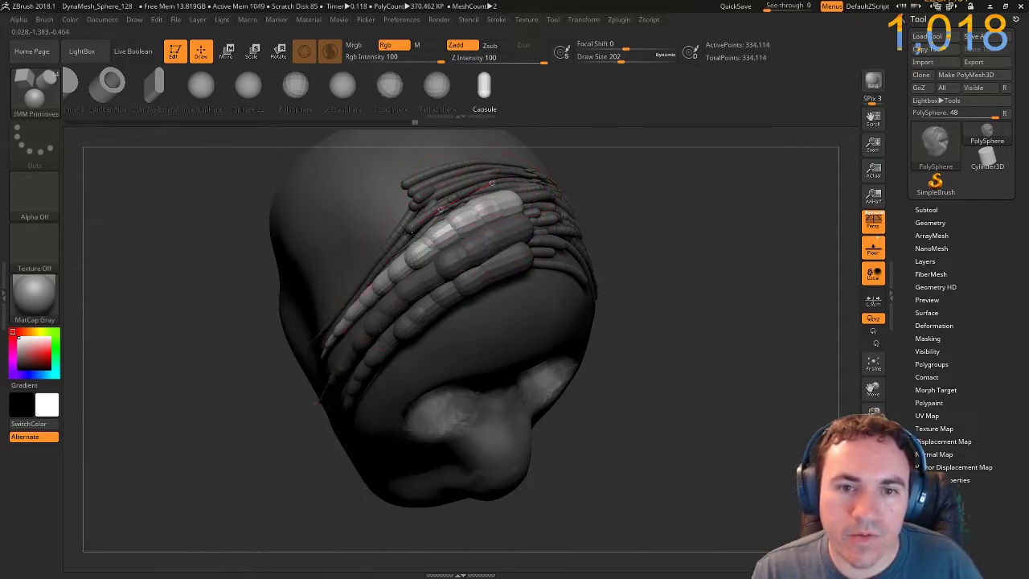
left_click_drag(318, 328, 409, 232)
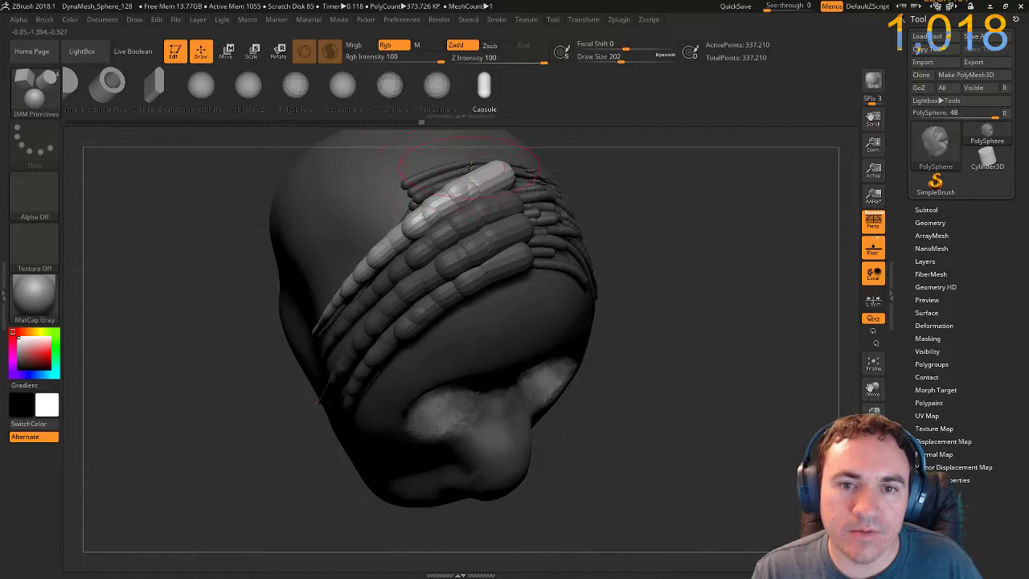
left_click_drag(310, 298, 297, 309)
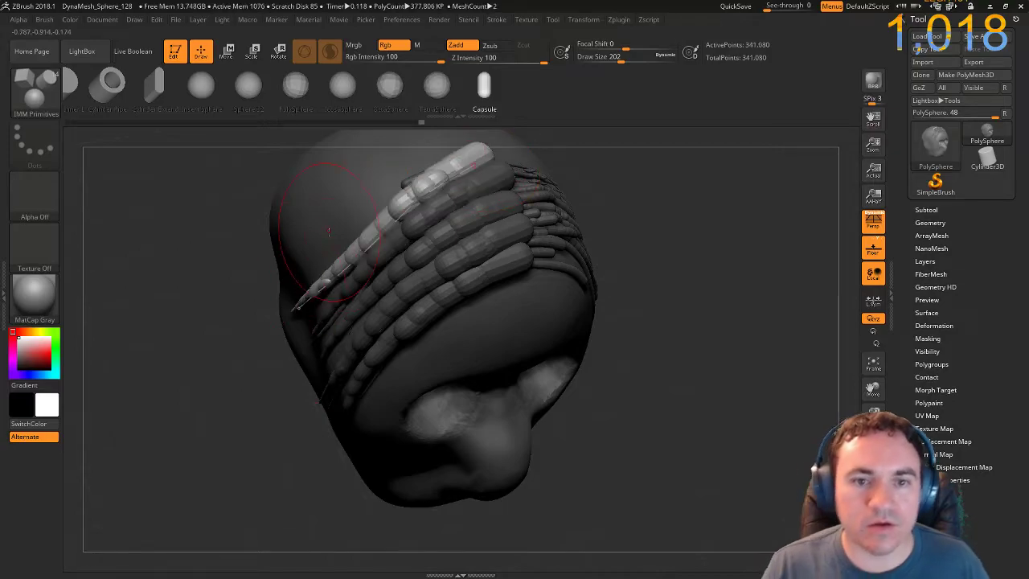
Continue the row of thick strands up the same side of the head and over the bare crown.
left_click_drag(217, 290, 207, 415)
left_click_drag(386, 434, 387, 393)
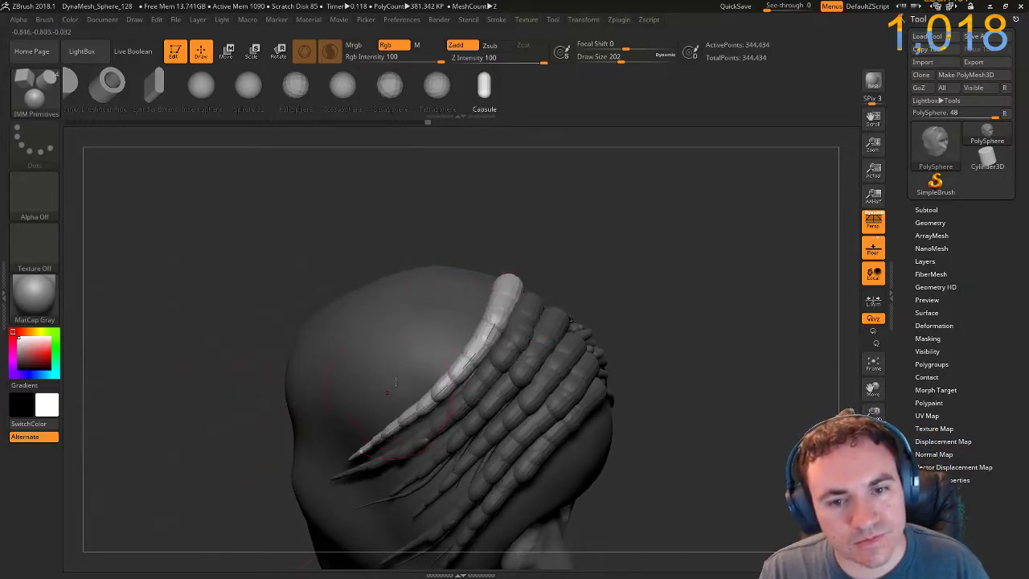
left_click_drag(481, 290, 290, 466)
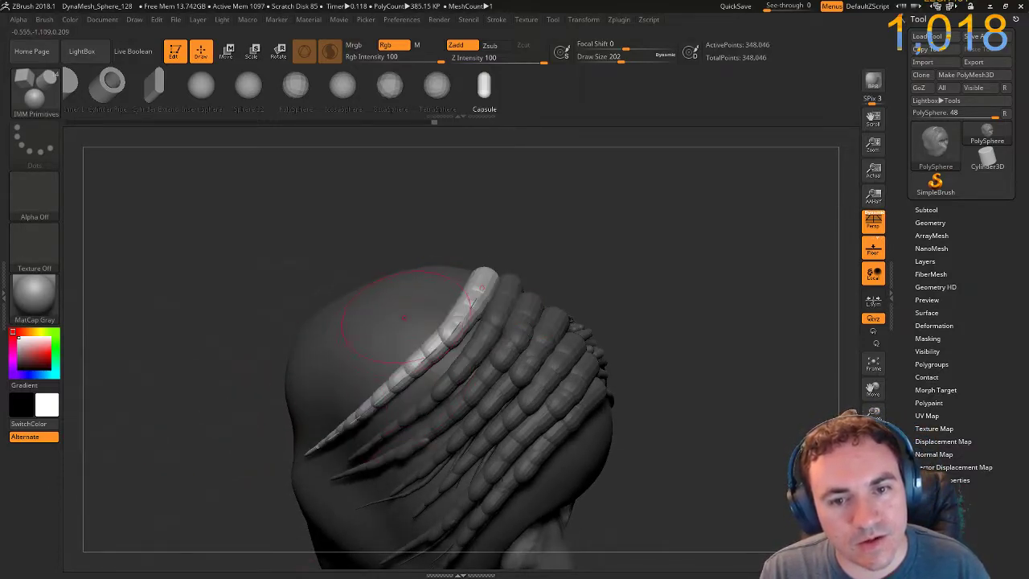
left_click_drag(337, 406, 296, 378)
mouse_move(255, 310)
left_mouse_down()
mouse_move(258, 340)
mouse_move(321, 344)
left_mouse_up()
left_click_drag(379, 295, 386, 386)
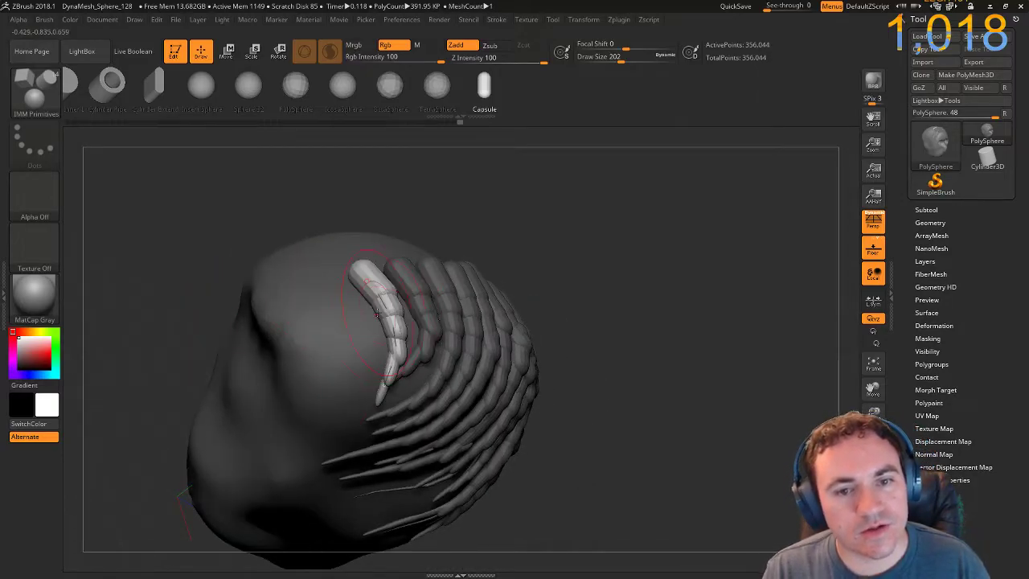
Draw six thick strands down the opposite side of the head, from the front hairline back over the thin strands.
left_click_drag(305, 302, 164, 217)
left_click_drag(158, 154, 696, 281)
left_click_drag(283, 360, 465, 287)
left_click_drag(464, 240, 474, 283)
left_click_drag(480, 462, 519, 483)
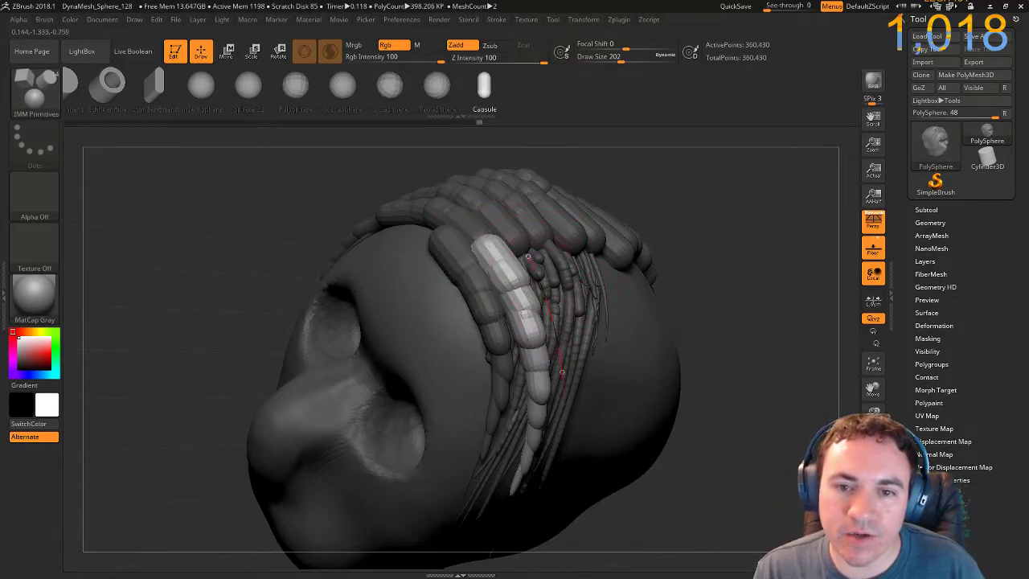
left_click_drag(564, 377, 552, 463)
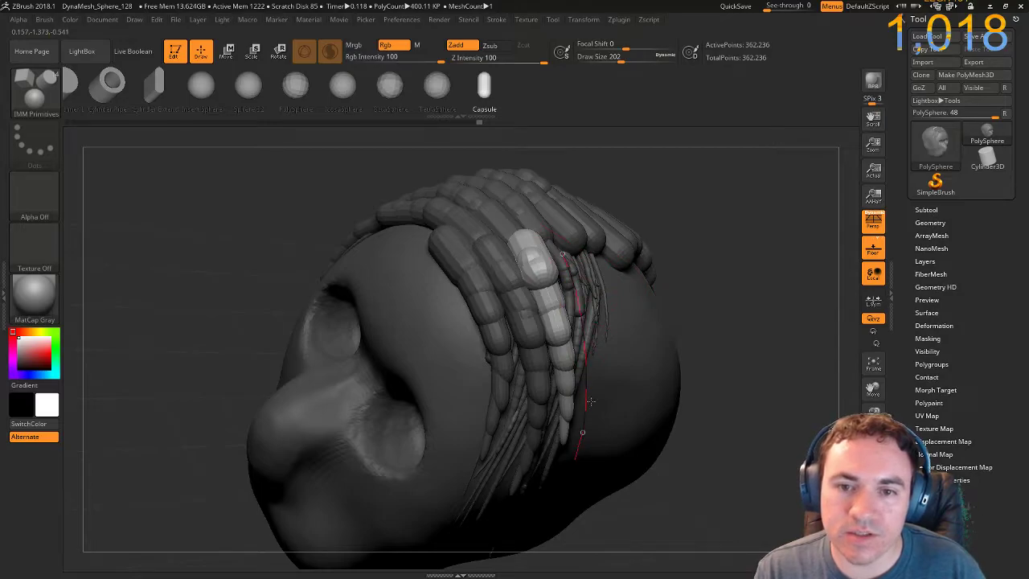
mouse_move(593, 246)
left_mouse_down()
mouse_move(607, 362)
mouse_move(581, 451)
left_mouse_up()
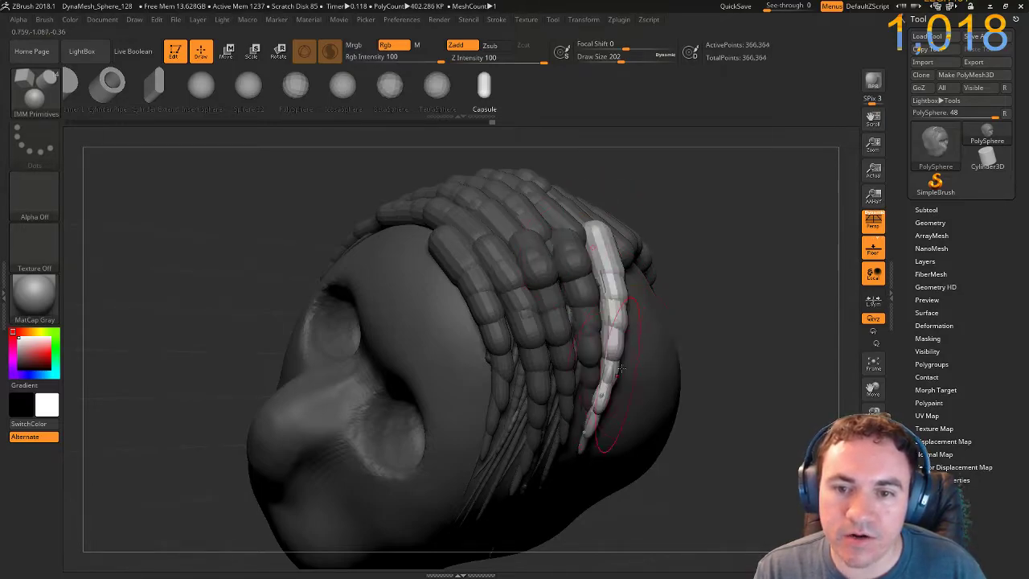
mouse_move(627, 263)
left_mouse_down()
mouse_move(633, 347)
mouse_move(609, 435)
left_mouse_up()
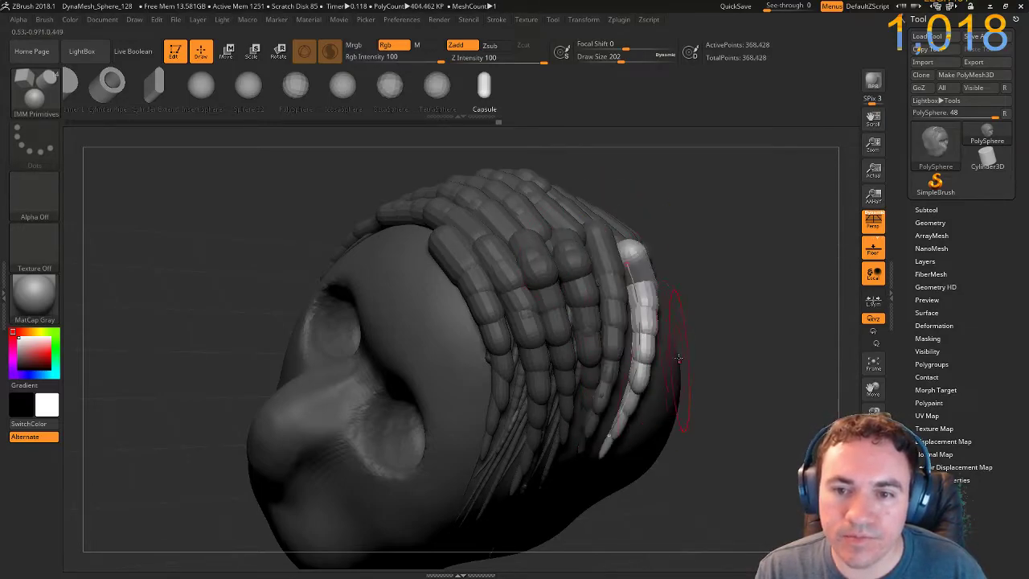
Draw more thick strands beyond the opposite side's row, reaching from the ends of the first side's strands toward the crown.
left_click_drag(757, 340, 716, 278)
left_click_drag(746, 245, 679, 441)
left_click_drag(685, 256, 647, 360)
left_click_drag(627, 492, 628, 494)
left_click_drag(399, 289, 227, 285, "alt")
left_click(629, 312)
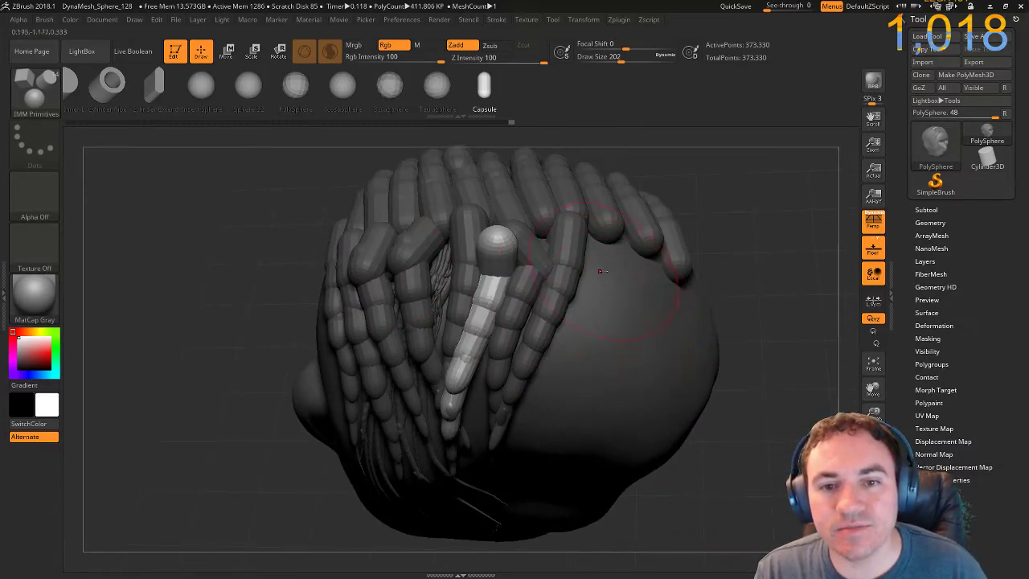
Draw three spaced thick strands across the bare crown and two overlapping ones to fill the gaps beside them.
left_click_drag(597, 247, 535, 502)
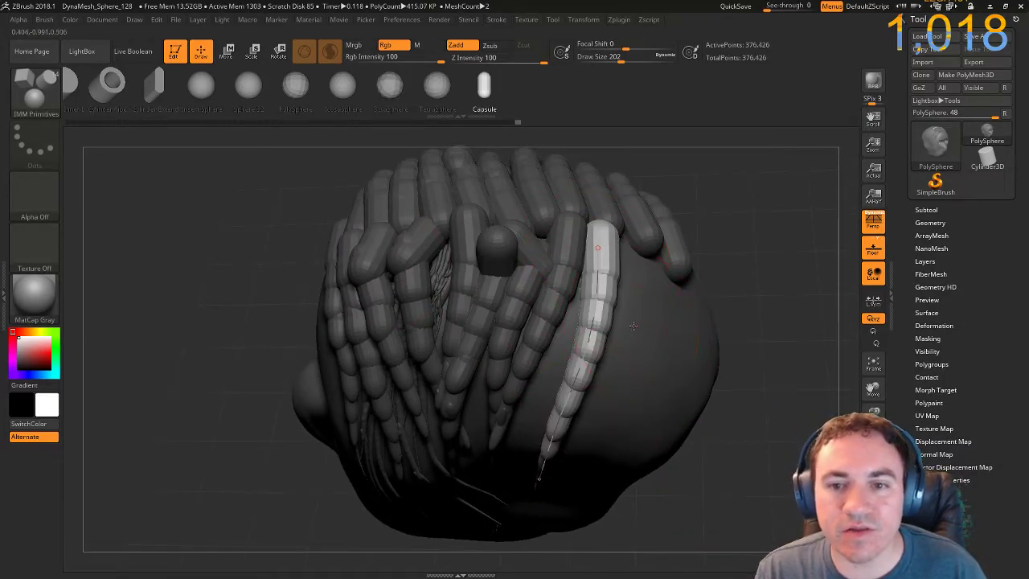
mouse_move(627, 367)
left_mouse_down()
mouse_move(602, 470)
mouse_move(604, 450)
left_mouse_up()
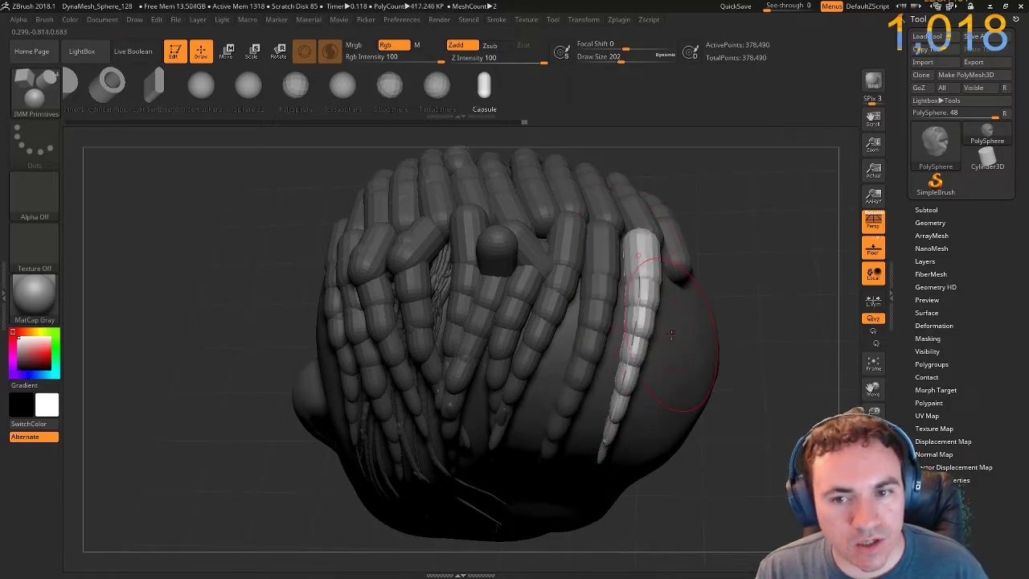
left_click_drag(675, 288, 673, 320)
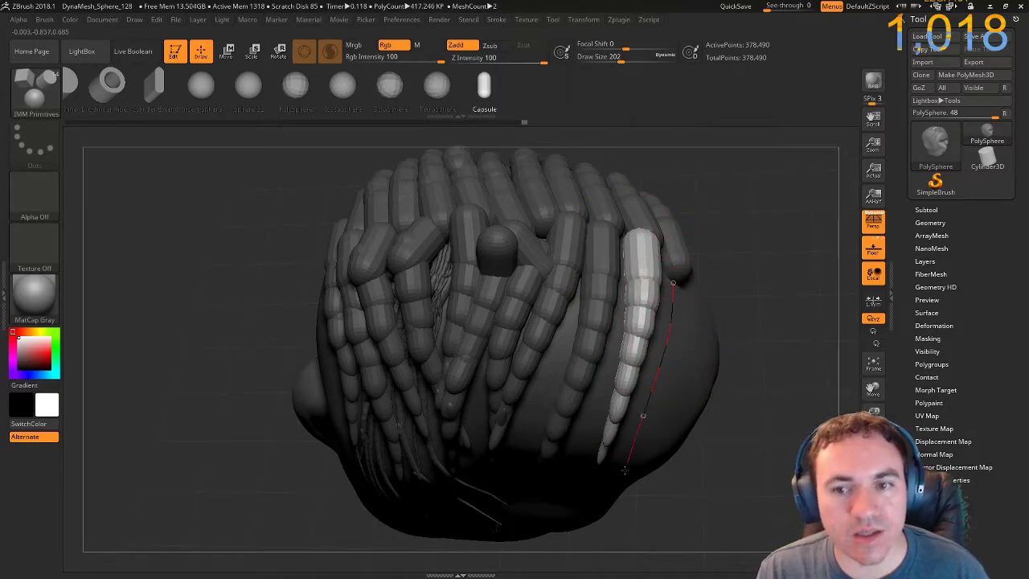
left_click_drag(626, 466, 627, 472)
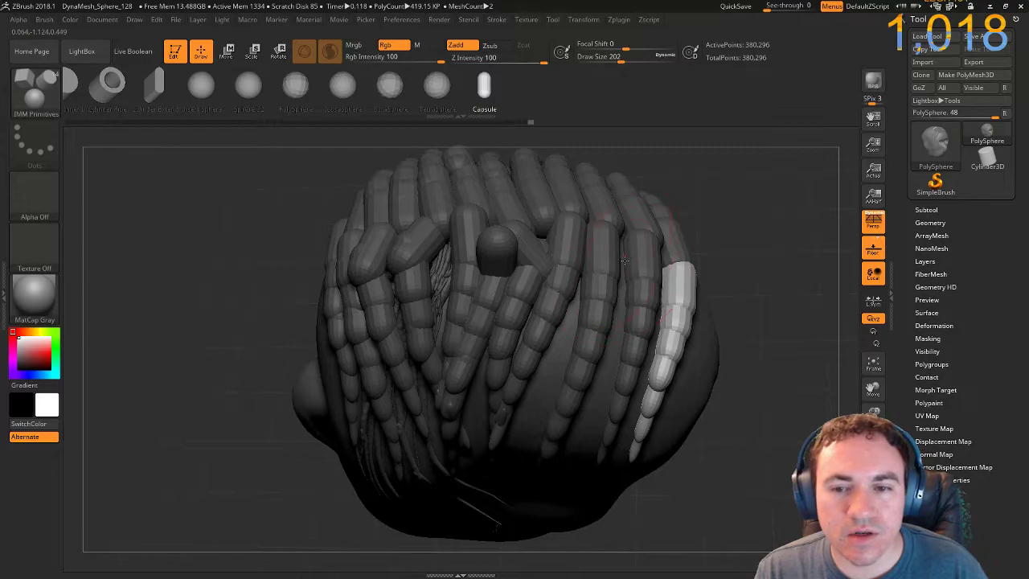
left_click_drag(584, 470, 574, 498)
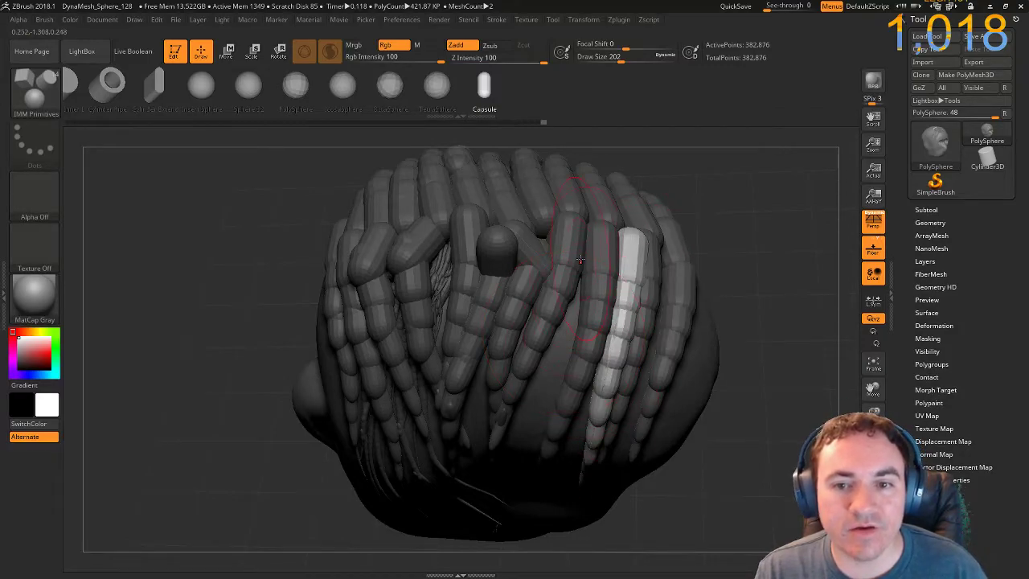
left_click(546, 398)
left_click(485, 347)
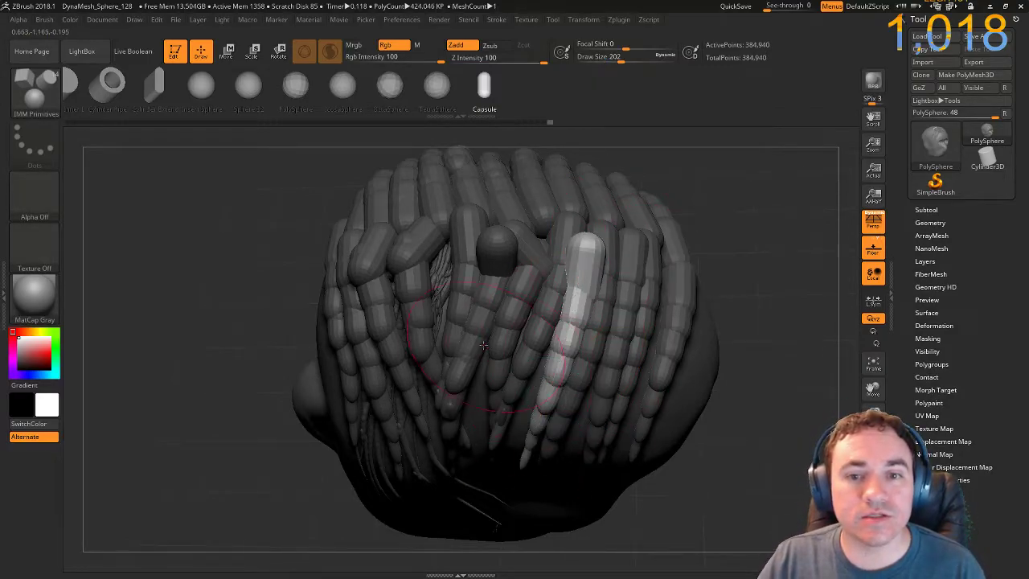
Lower the brush's CurveStep to about 0.13 so the capsules repeat more closely along the curve.
left_click(504, 19)
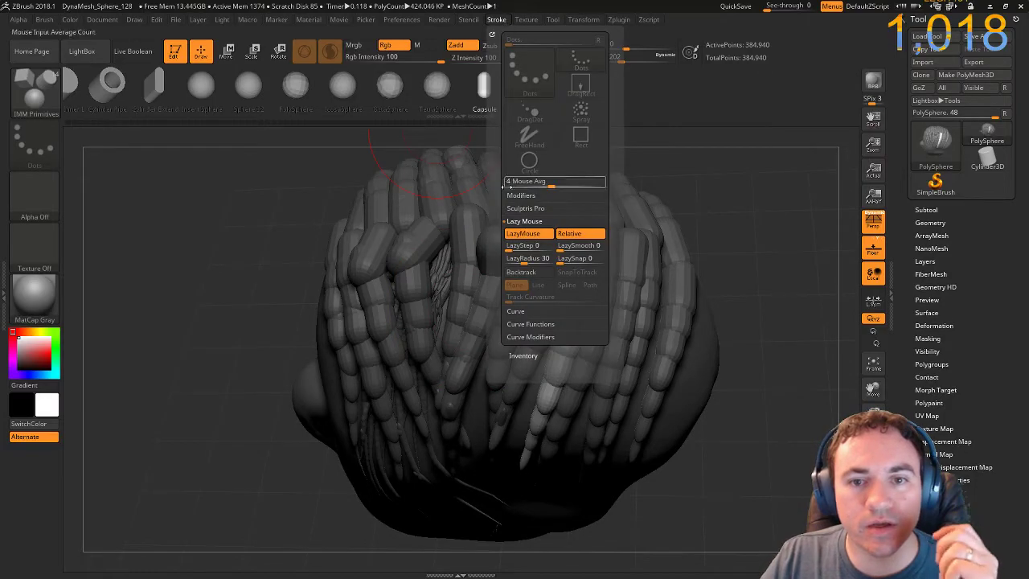
left_click(527, 311)
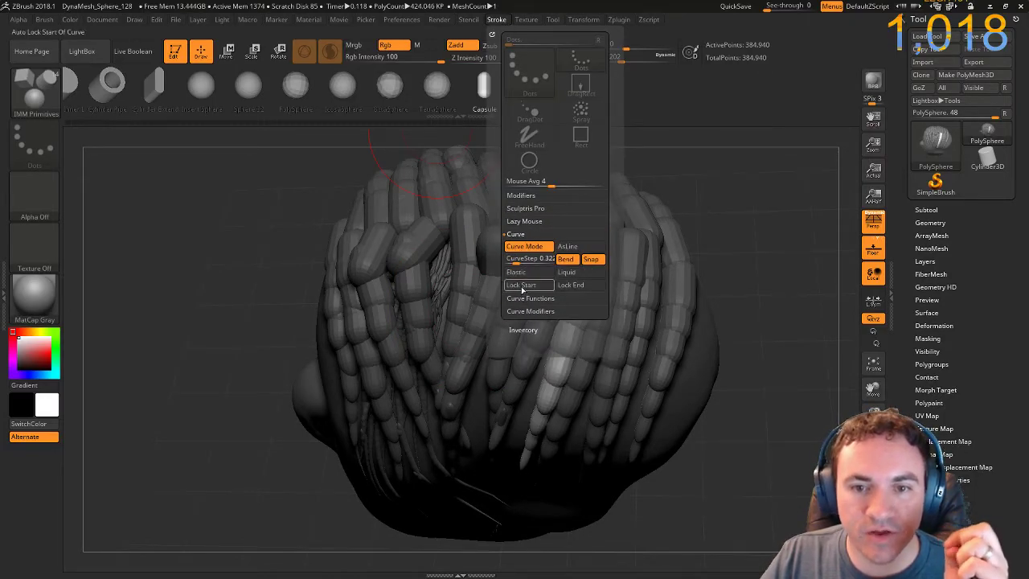
left_click_drag(514, 263, 511, 263)
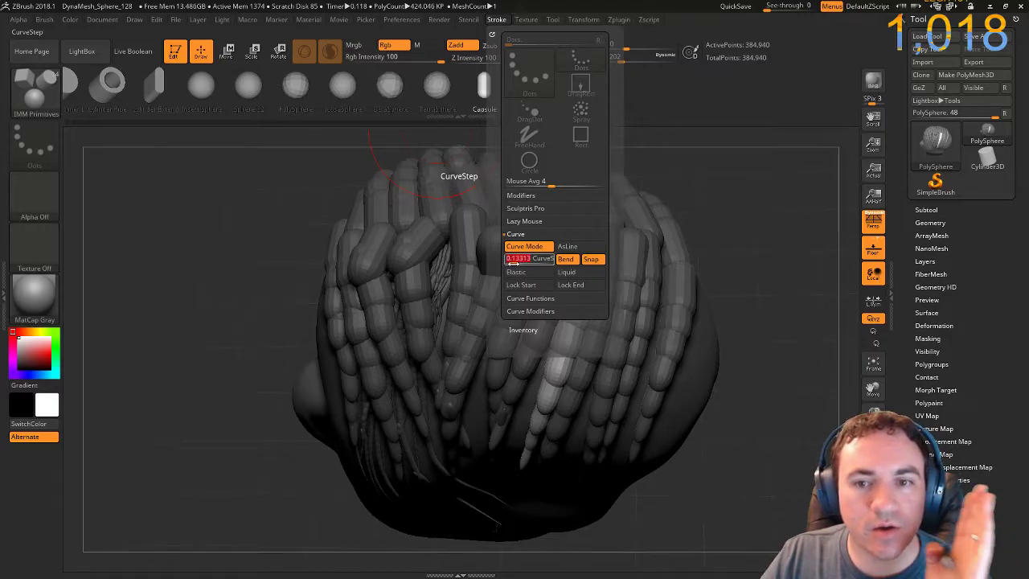
Draw five finely segmented strands, filling the gap between the outer crown strands and covering the bare area behind them.
left_click_drag(754, 376, 744, 318)
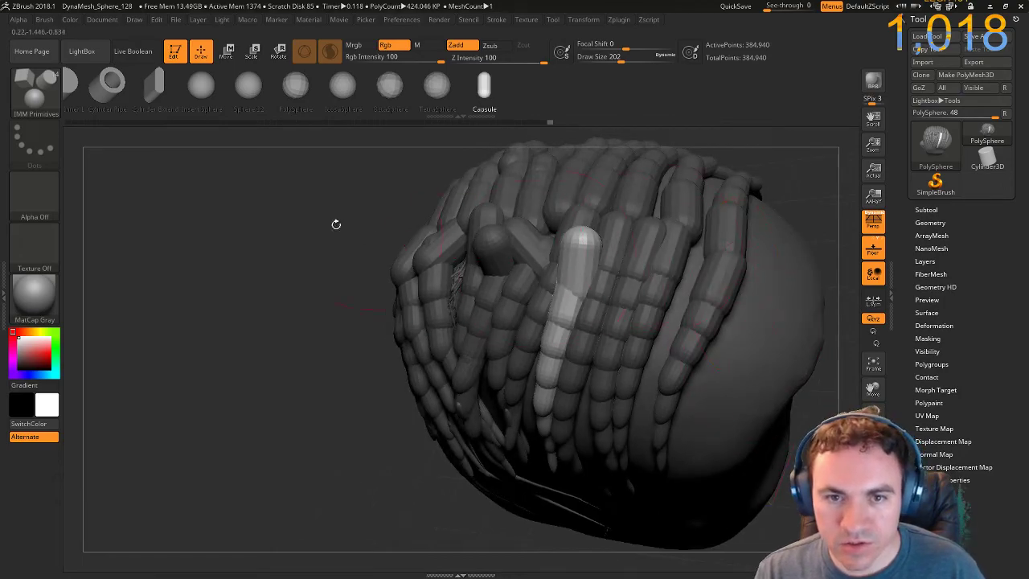
left_click_drag(322, 223, 511, 275)
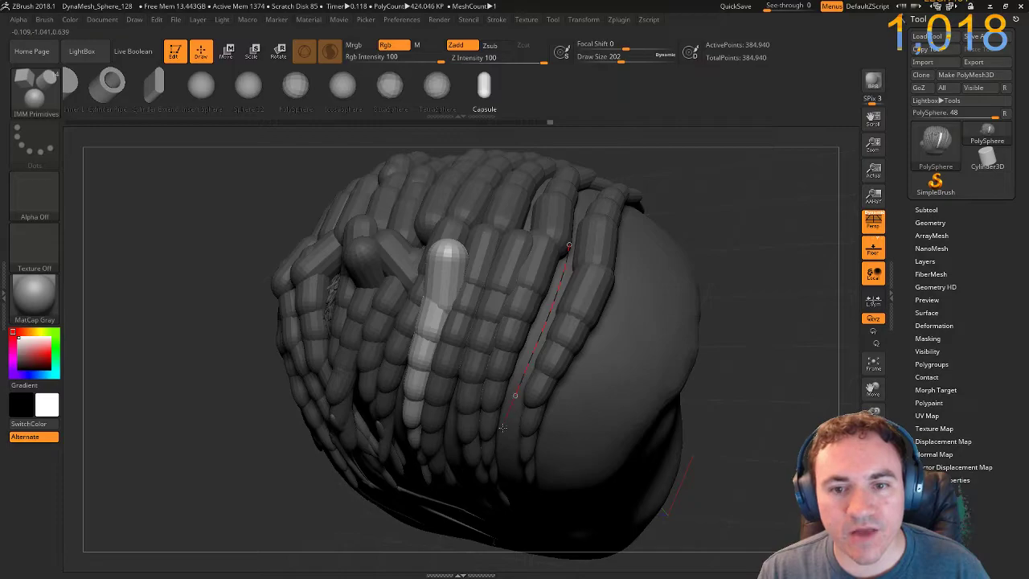
left_click_drag(526, 424, 524, 430)
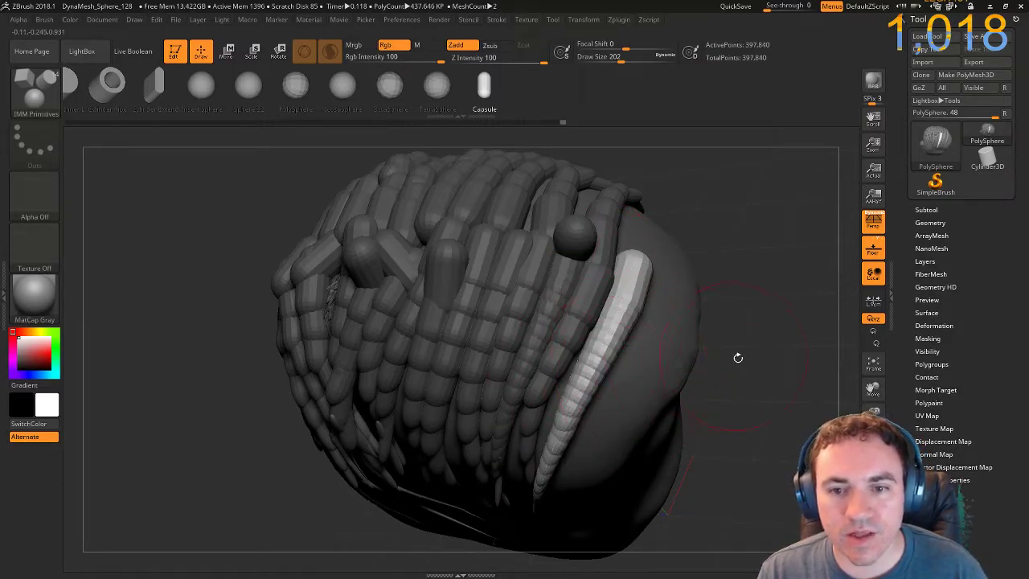
left_click_drag(732, 356, 660, 312)
left_click_drag(542, 489, 541, 500)
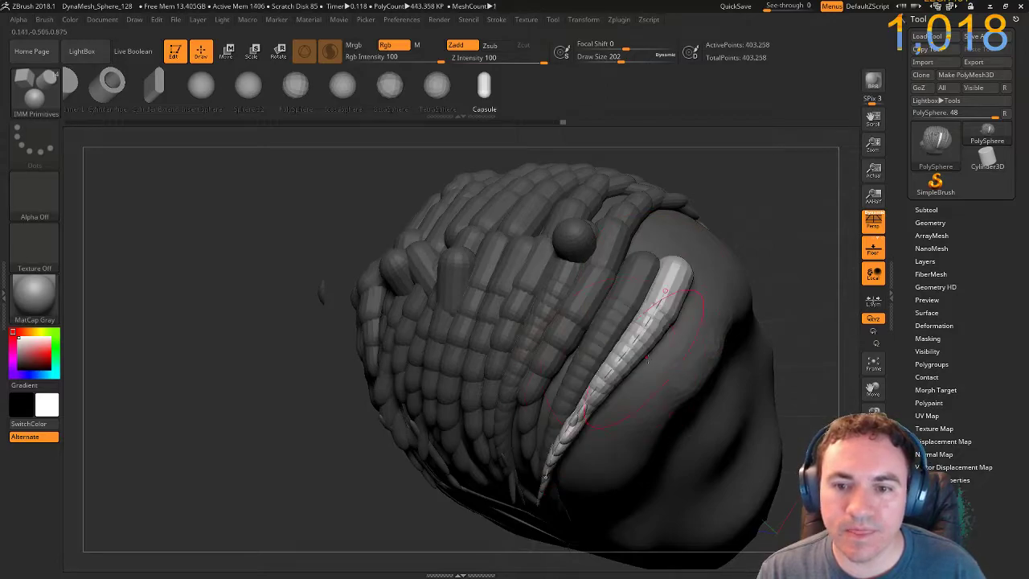
mouse_move(693, 314)
left_mouse_down()
mouse_move(654, 362)
mouse_move(586, 492)
left_mouse_up()
left_click(552, 313)
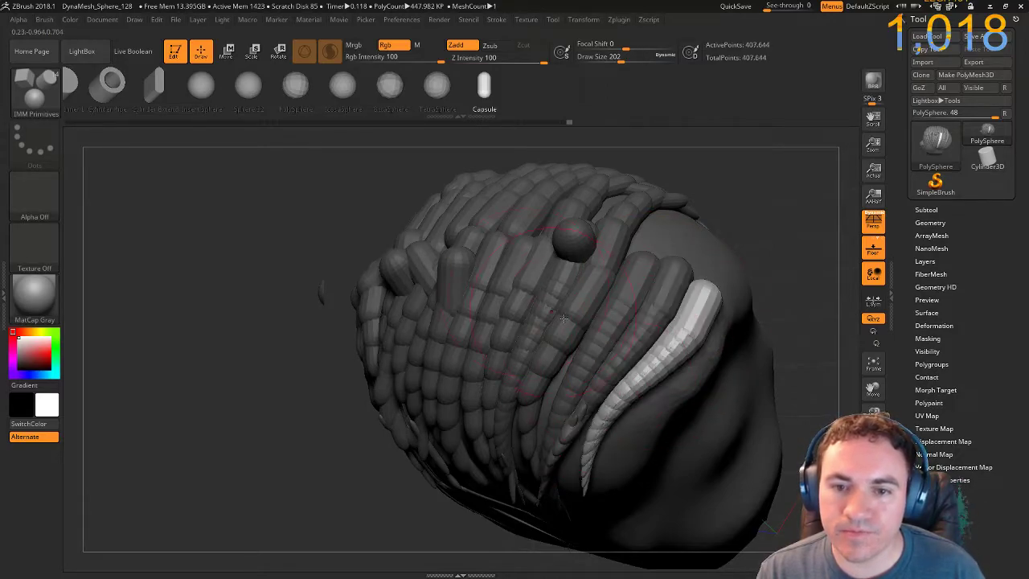
left_click(535, 480)
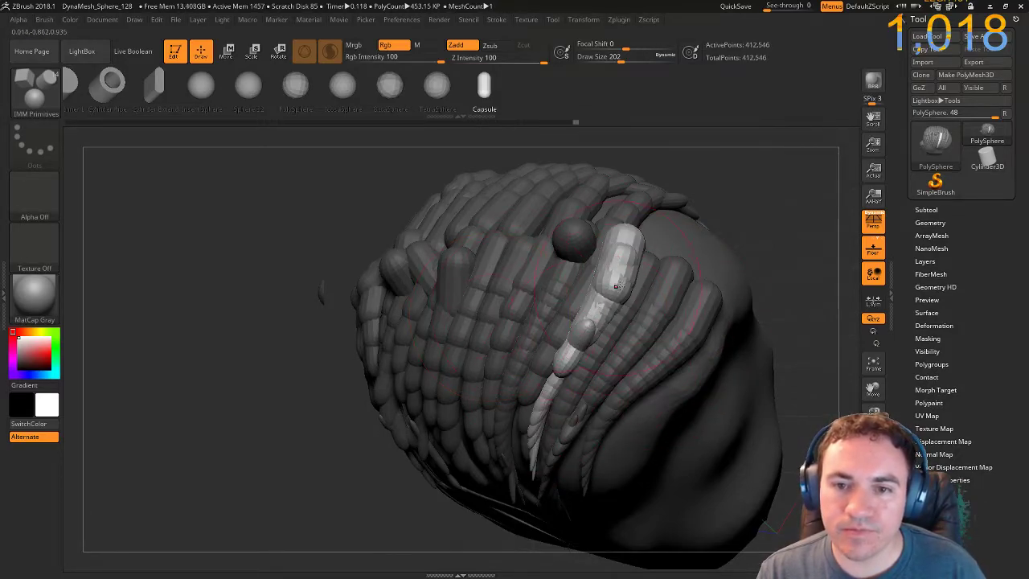
Draw one more thick strand down the side of the head and a tapering one from the front hairline to the nose bridge.
mouse_move(245, 313)
left_mouse_down()
mouse_move(308, 337)
mouse_move(379, 303)
left_mouse_up()
left_click(390, 399)
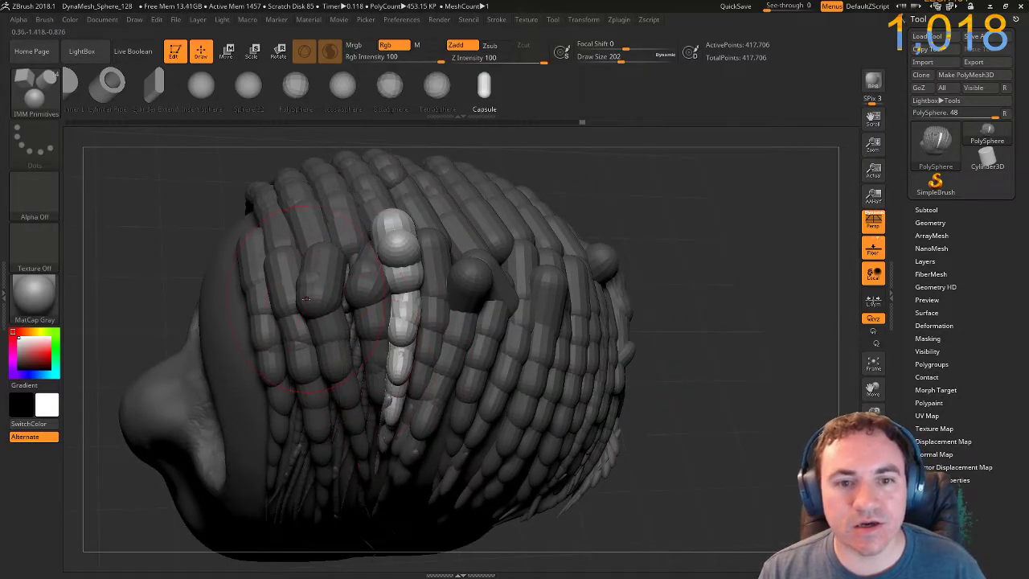
left_click_drag(722, 360, 598, 241, "alt")
mouse_move(531, 357)
left_mouse_down()
mouse_move(571, 361)
mouse_move(477, 368)
mouse_move(550, 357)
left_mouse_up()
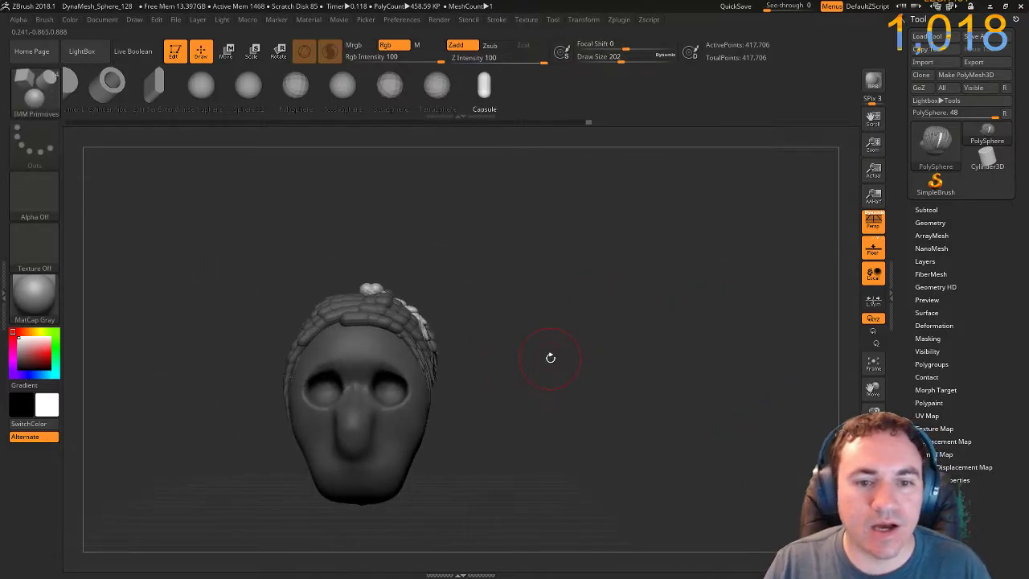
mouse_move(563, 367)
right_mouse_down("ctrl")
mouse_move(546, 414)
mouse_move(648, 308)
right_mouse_up("ctrl")
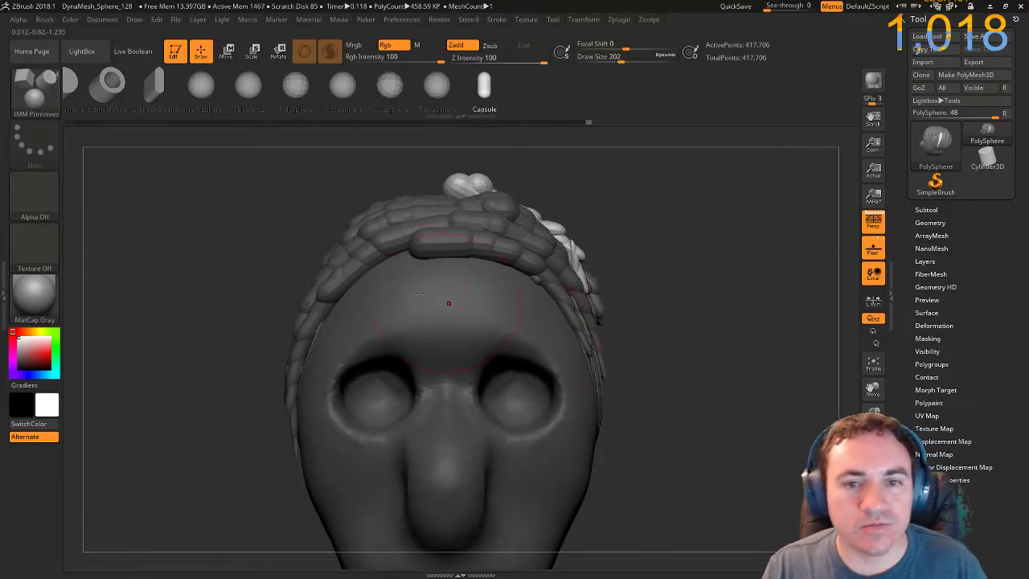
left_click_drag(428, 345, 475, 428)
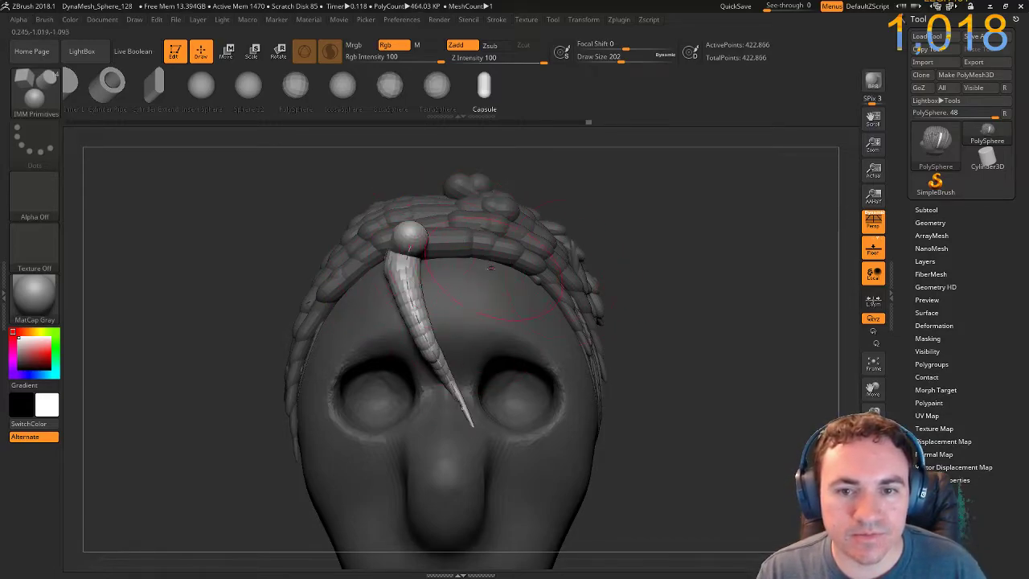
Undo a short second forehead strand and replace it with a longer one running from the crown over the hairline toward the nose bridge.
left_click_drag(505, 295, 455, 394)
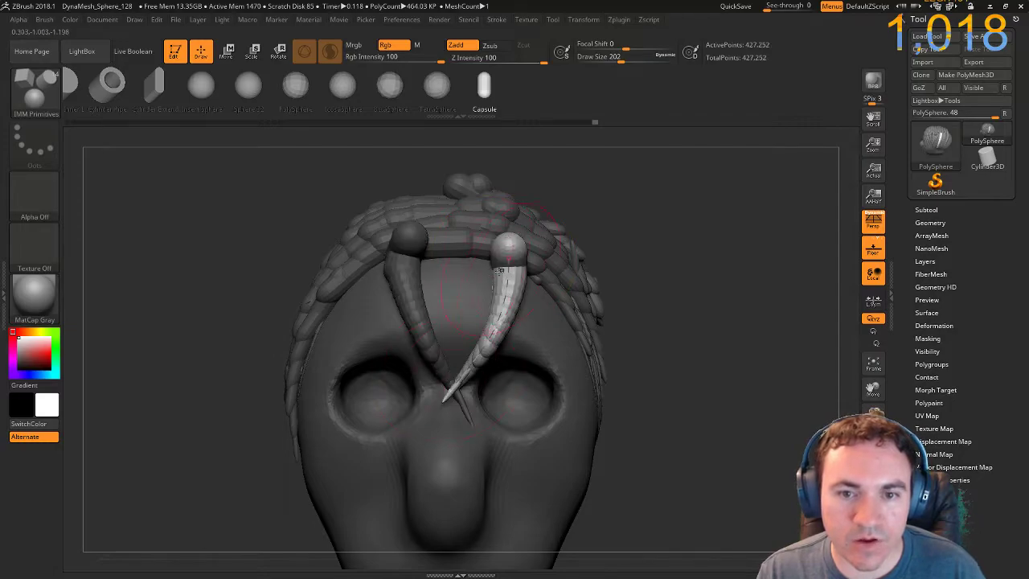
key("ctrl+z")
left_click_drag(671, 242, 661, 309)
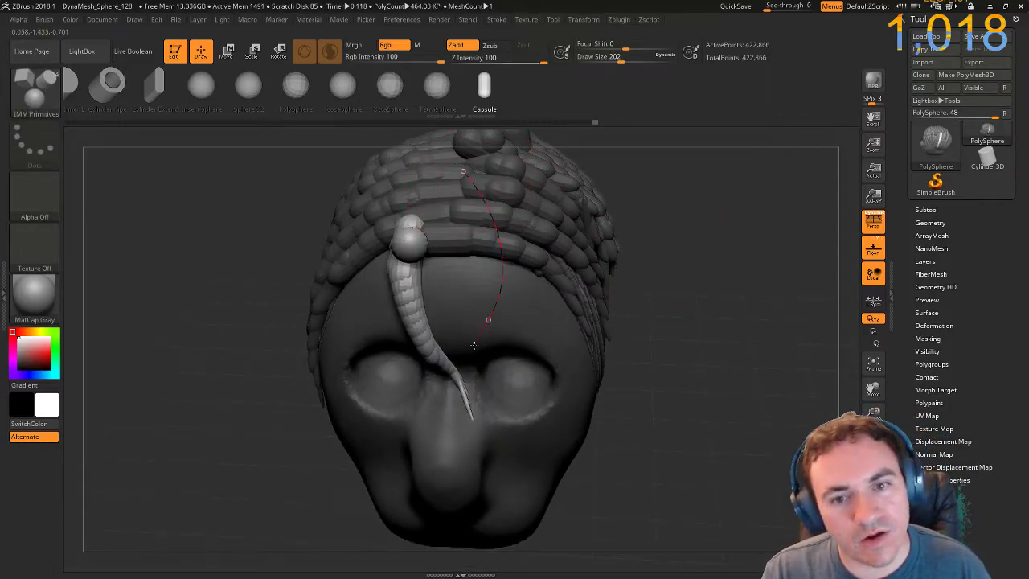
left_click_drag(474, 344, 479, 353)
left_click_drag(689, 349, 702, 284)
right_click_drag(663, 344, 676, 340, "ctrl")
left_click_drag(677, 340, 482, 344)
left_click_drag(641, 375, 579, 265)
Draw a third forehead strand between the other two, curving from the hairline across the nose bridge to below the eye.
left_click_drag(389, 224, 416, 239)
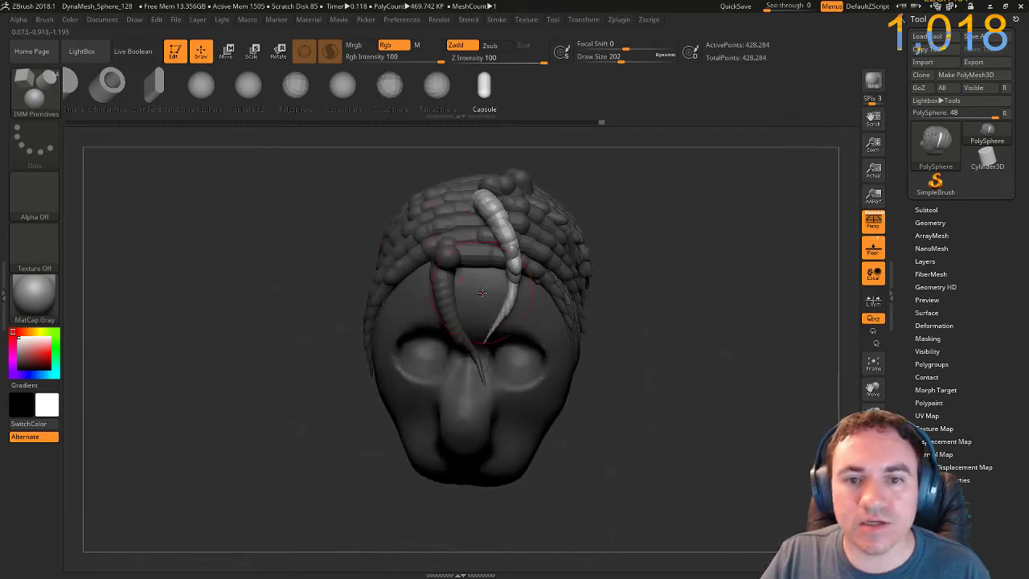
left_click(527, 400)
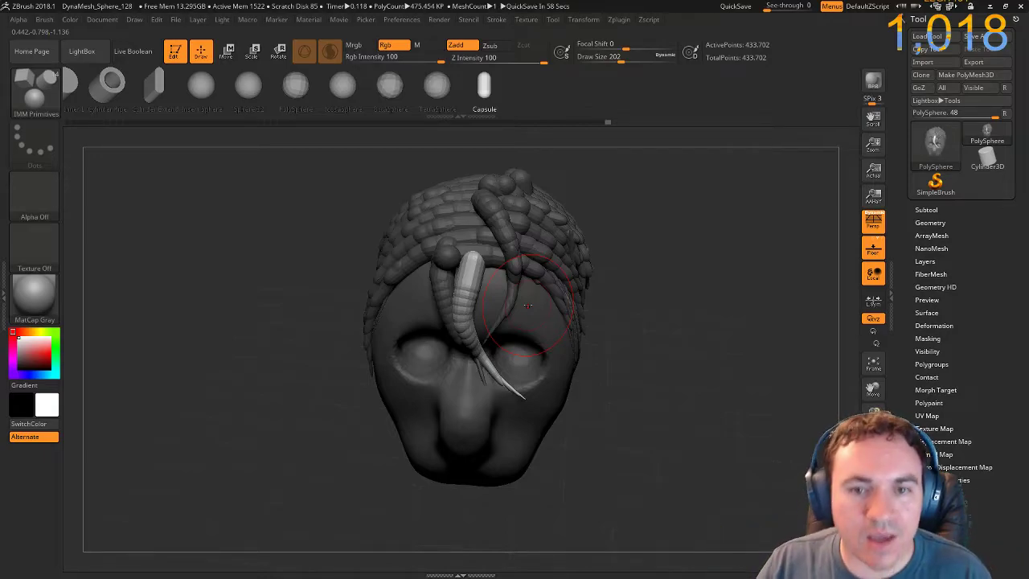
mouse_move(482, 273)
left_mouse_down("shift")
mouse_move(470, 286)
mouse_move(468, 339)
left_mouse_up("shift")
key("ctrl+z")
left_click_drag(284, 237, 271, 303)
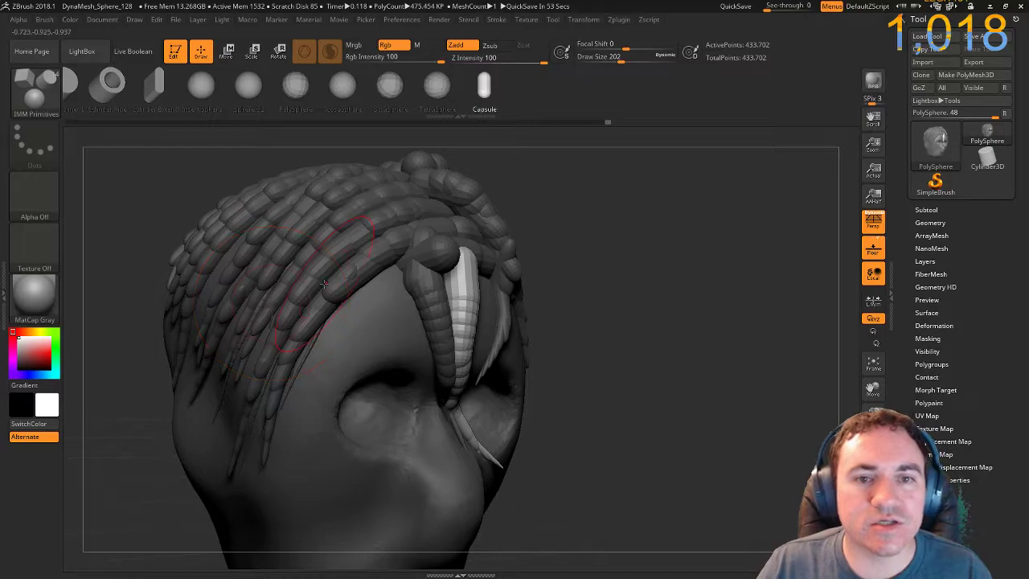
Undo all the hair strands back to the bare head.
key("ctrl")
key("ctrl+z")
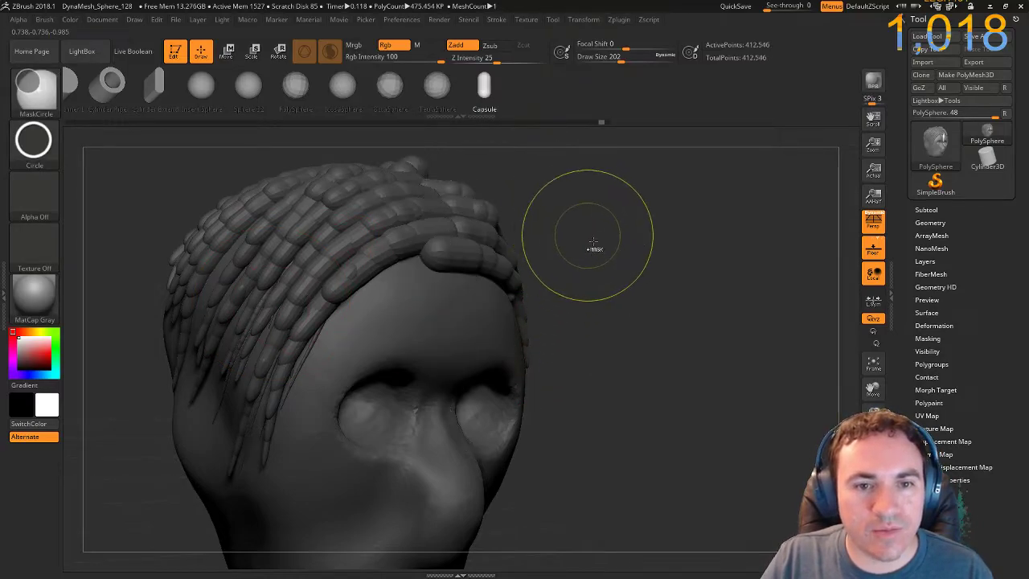
key("ctrl+z")
key("ctrl+z")
key("ctrl+z")
key("ctrl+z")
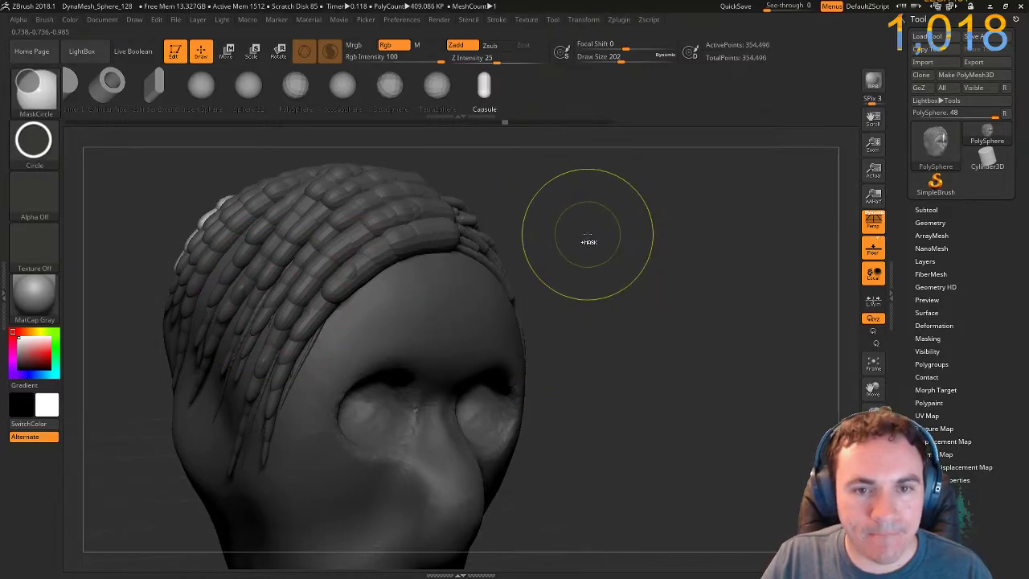
key("ctrl+z")
key("ctrl+z")
key("ctrl+z")
key("ctrl+z")
key("ctrl+z")
key("ctrl+z")
key("ctrl+z")
key("ctrl+z")
key("ctrl+z")
key("ctrl+z")
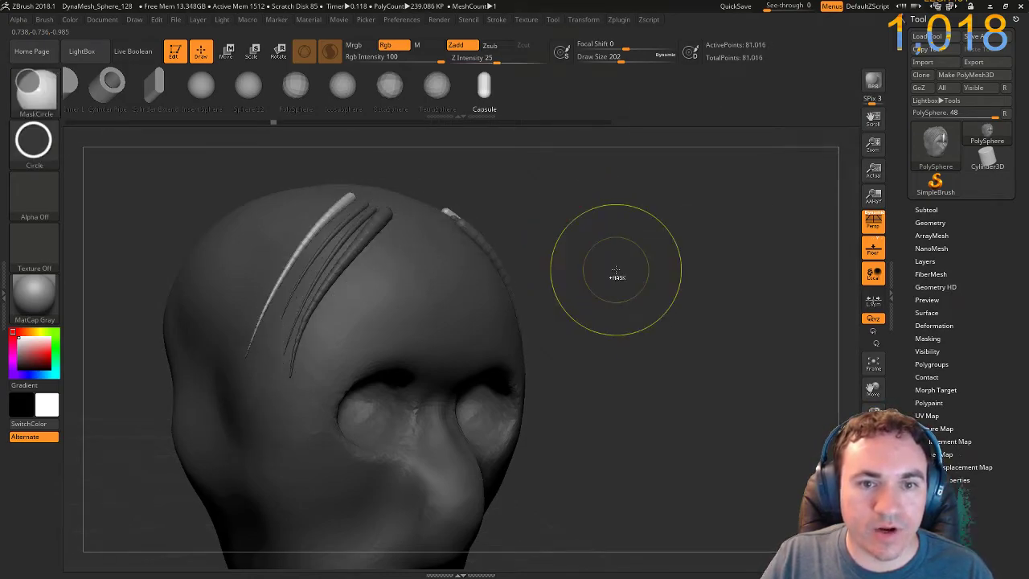
key("ctrl+z")
key("ctrl+z")
key("ctrl+z")
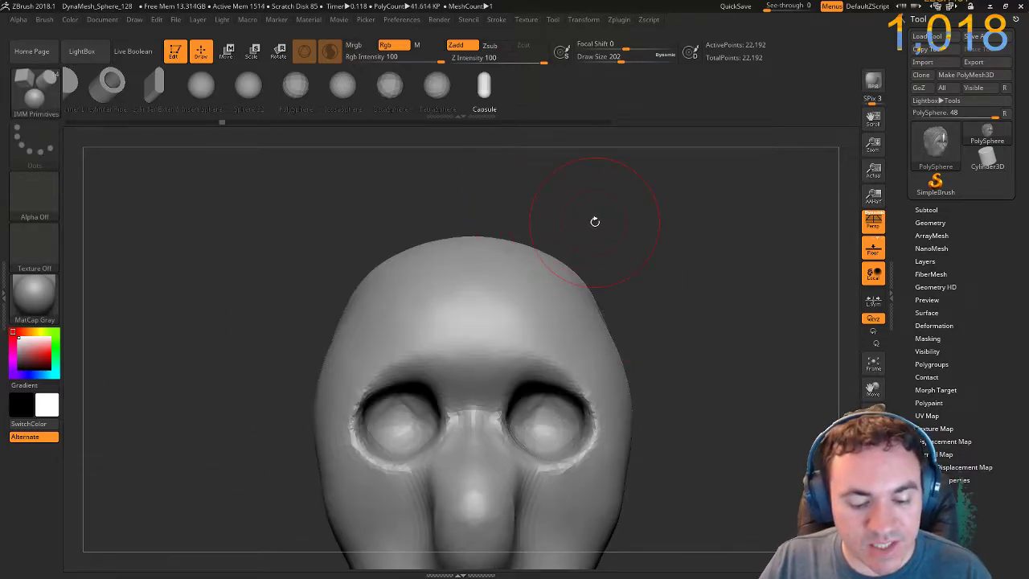
Select the ZRemesherGuides brush and set its Draw Size to 33.
key("b")
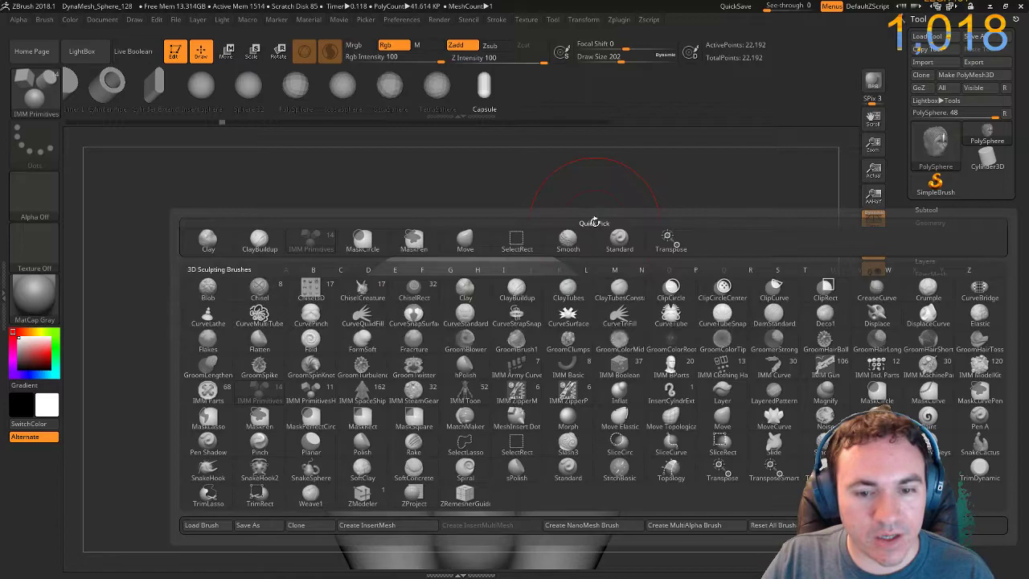
left_click(466, 494)
key("f")
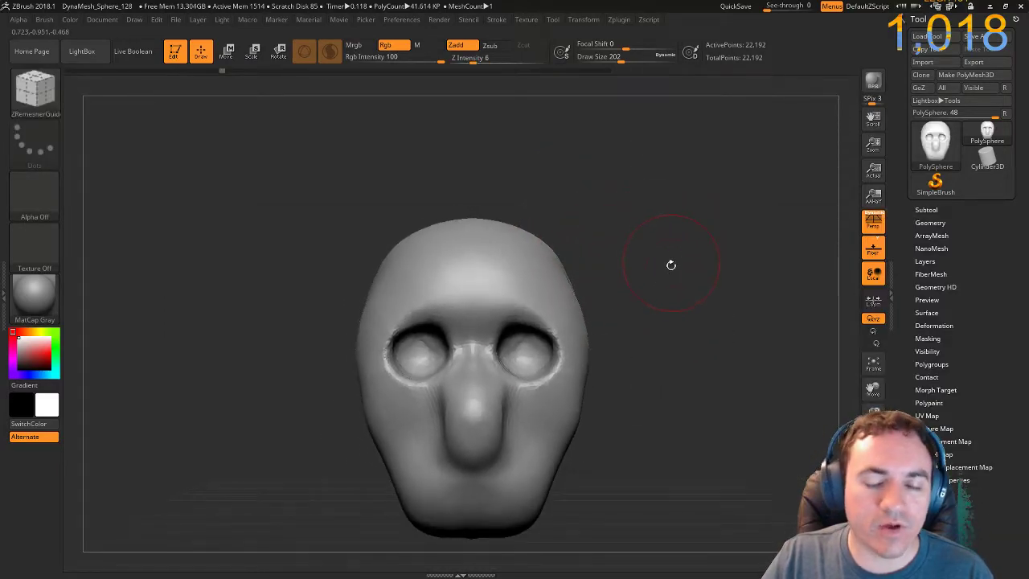
left_click_drag(670, 261, 649, 301)
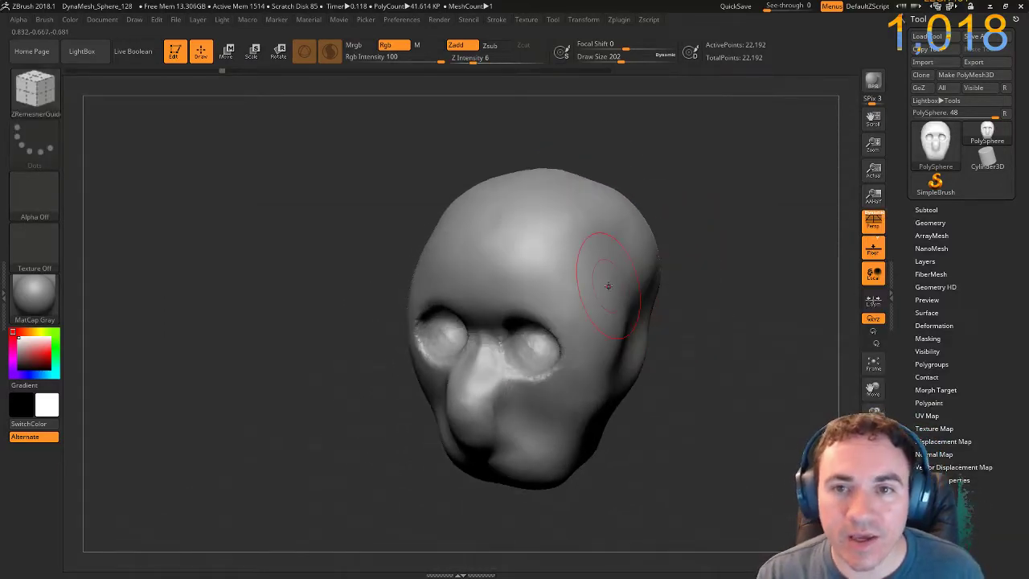
left_click(616, 58)
left_click_drag(616, 58, 596, 59)
Draw four roughly parallel guide curves from the middle of the forehead around to one temple, working upward from above the eyes.
mouse_move(375, 246)
left_mouse_down("alt")
mouse_move(353, 263)
mouse_move(416, 294)
left_mouse_up("alt")
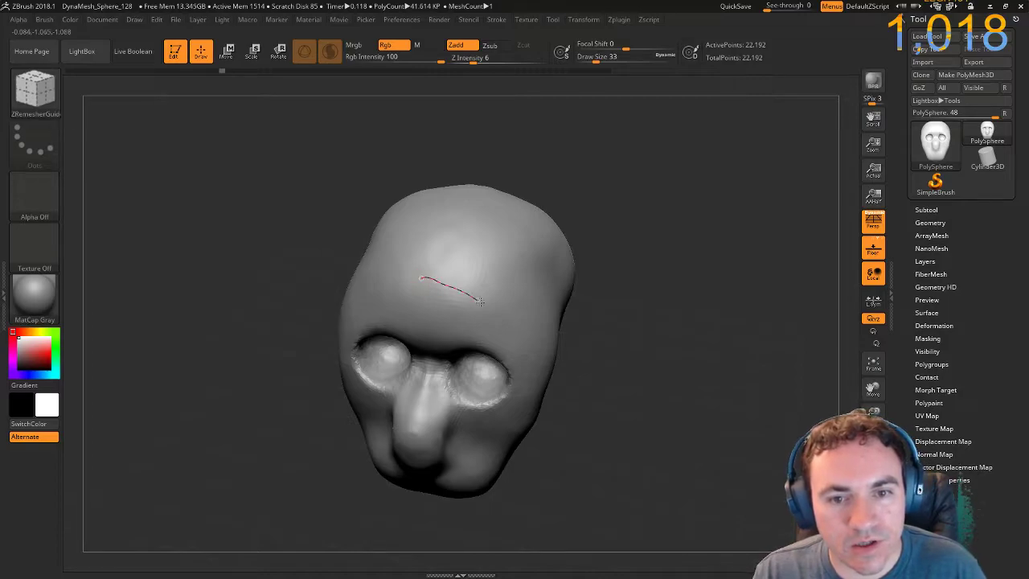
left_click_drag(477, 299, 498, 323)
left_click(534, 426)
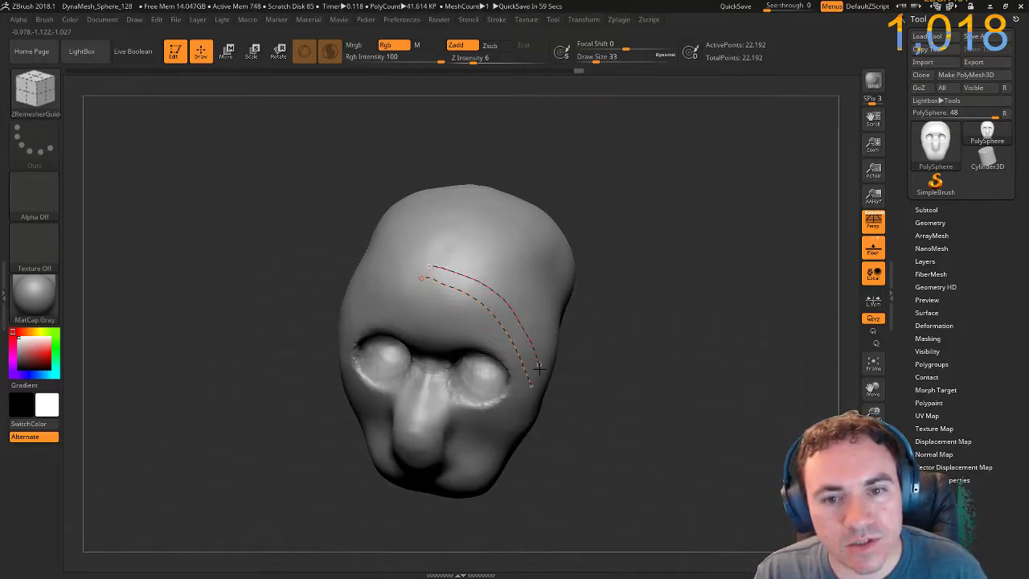
left_click_drag(439, 254, 546, 349)
left_click_drag(440, 239, 466, 245)
left_click_drag(535, 301, 563, 346)
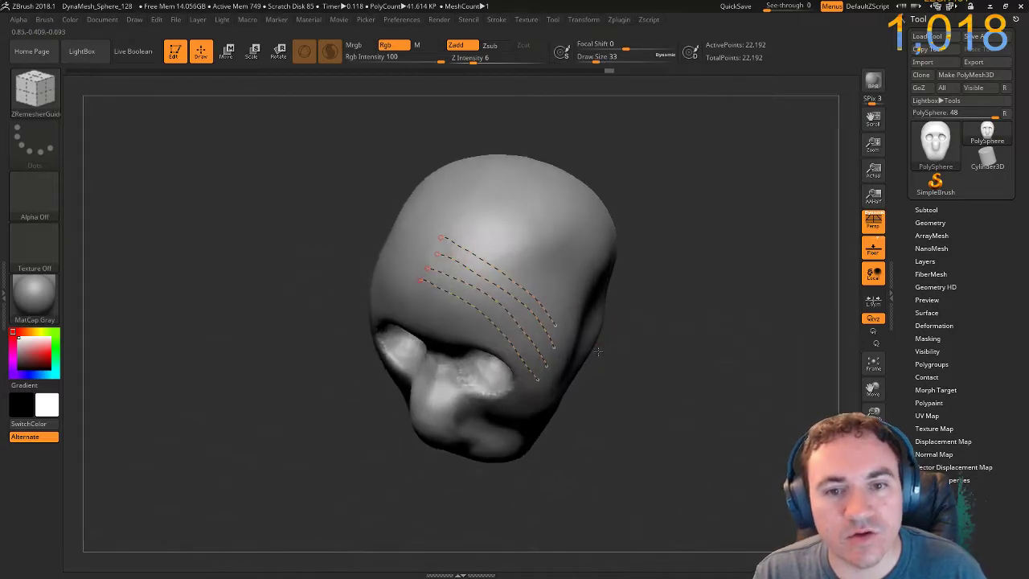
Draw four more guide curves above the first ones, starting along the head's midline and sweeping down the same side.
left_click_drag(452, 221, 492, 250)
left_click_drag(552, 317, 563, 343)
left_click_drag(460, 211, 484, 219)
left_click_drag(569, 329, 570, 331)
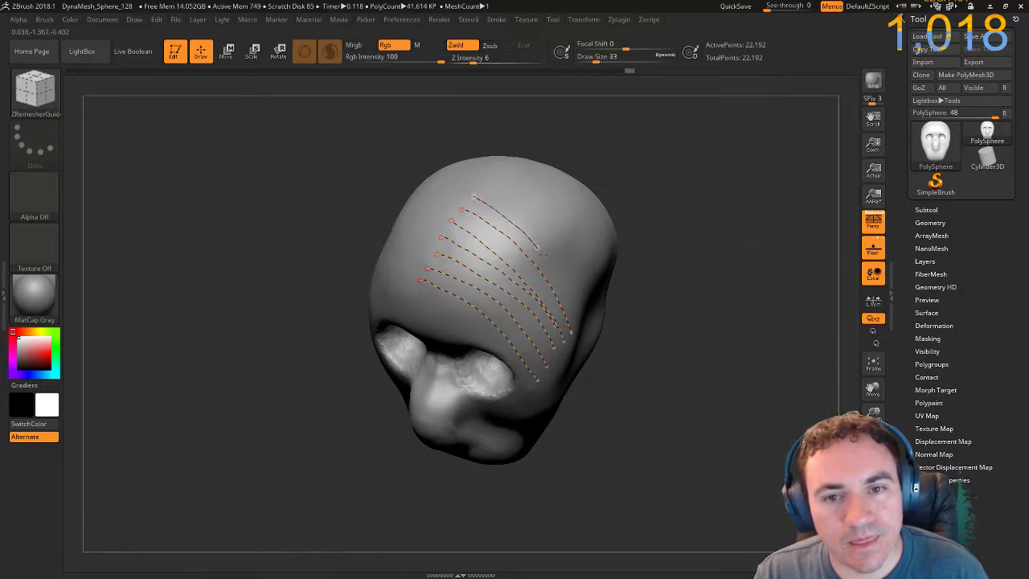
left_click_drag(486, 183, 573, 286)
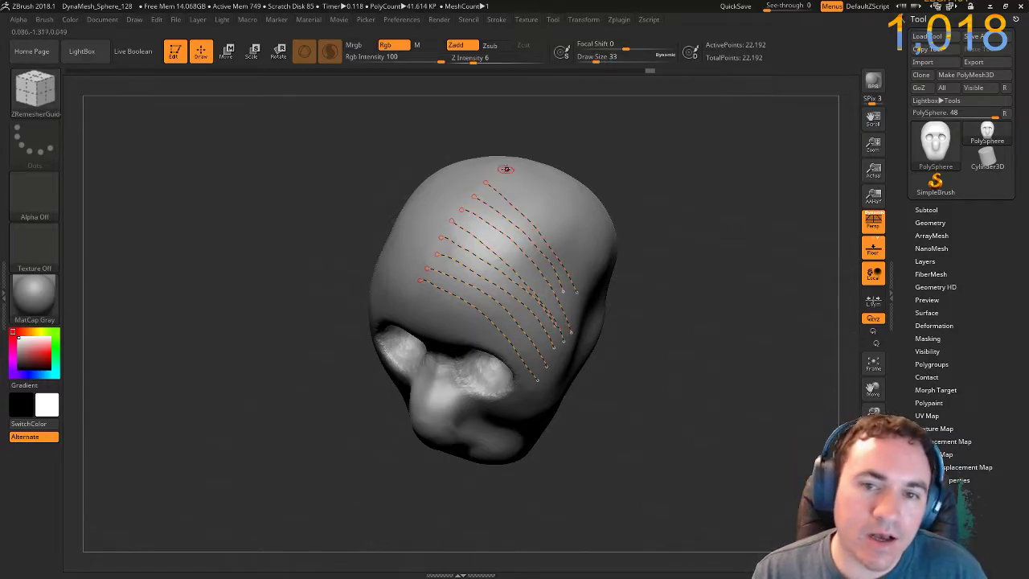
Continue the row of guide curves over the crown toward the back, each sweeping from the midline down the same side.
left_click_drag(616, 190, 608, 298)
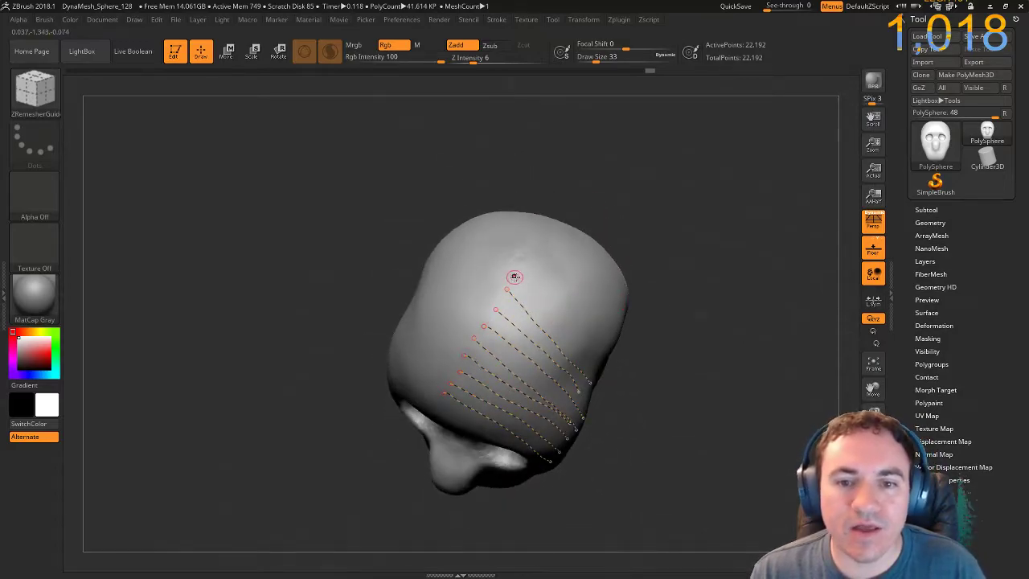
left_click_drag(574, 332, 607, 364)
left_click_drag(662, 326, 591, 280)
mouse_move(531, 268)
left_mouse_down()
mouse_move(548, 289)
mouse_move(572, 283)
mouse_move(647, 338)
left_mouse_up()
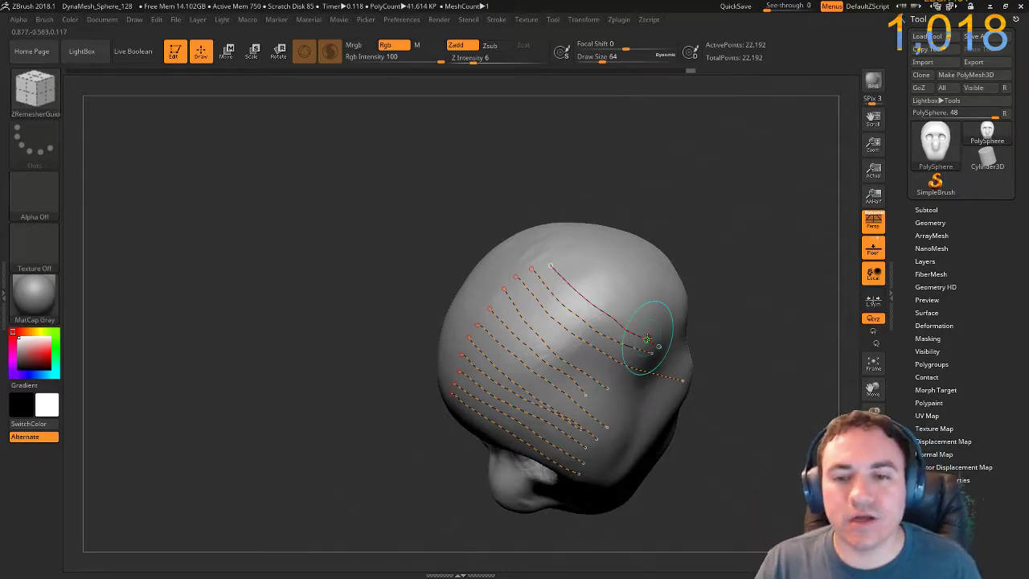
left_click_drag(770, 356, 700, 350)
left_click_drag(576, 257, 694, 336)
left_click_drag(598, 255, 692, 311)
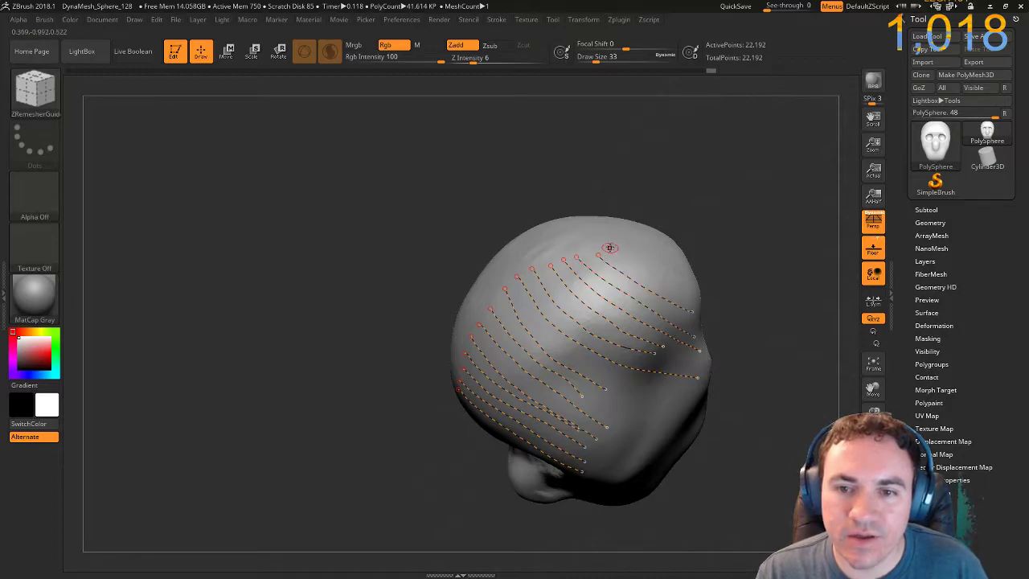
Draw guide curves across the forehead to the opposite side of the head, starting at the ends of the first side's row.
left_click_drag(439, 298, 350, 245)
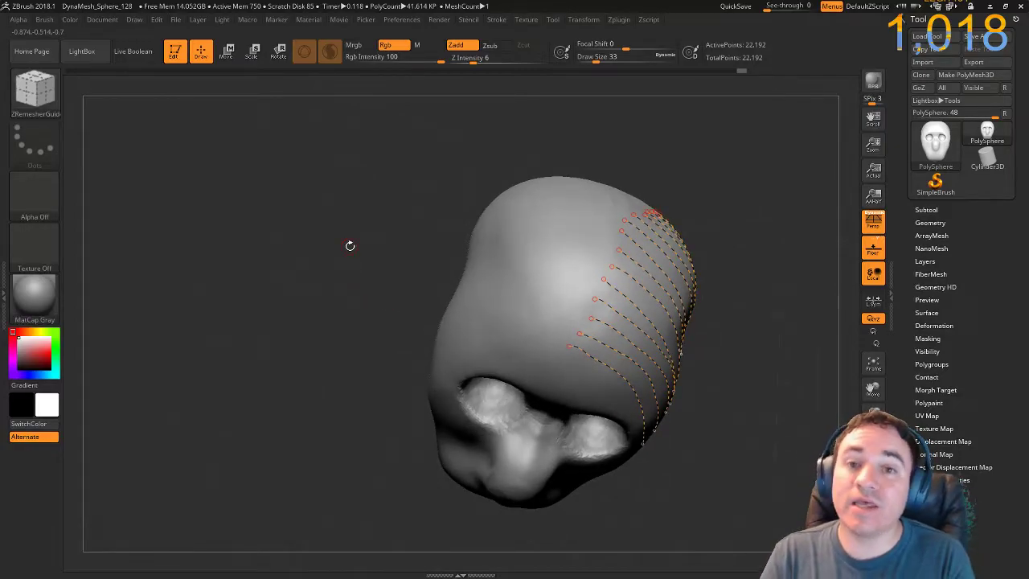
left_click_drag(361, 271, 434, 264)
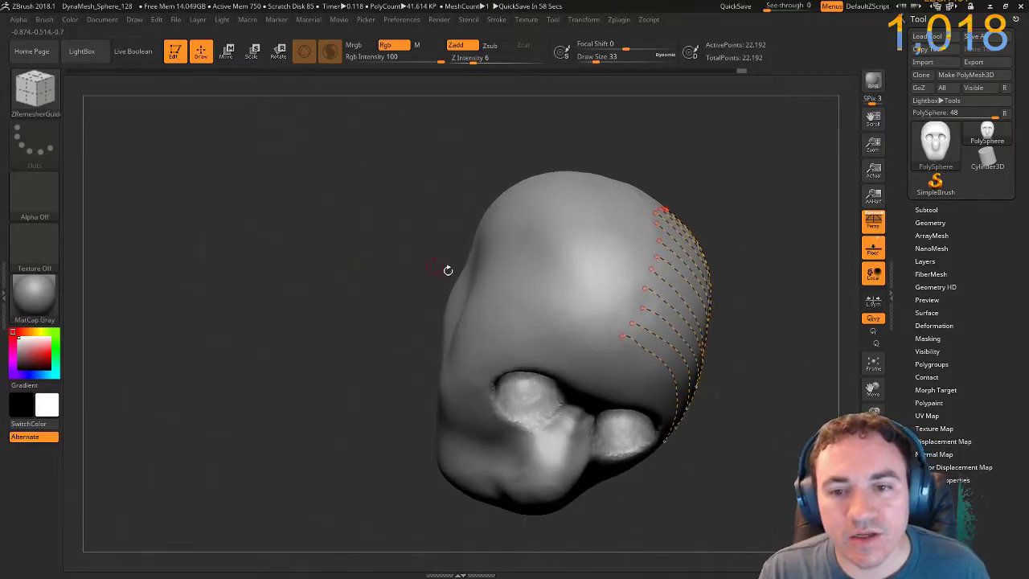
mouse_move(616, 326)
left_mouse_down()
mouse_move(554, 310)
mouse_move(474, 332)
left_mouse_up()
left_click_drag(627, 299, 479, 304)
left_click_drag(630, 298, 468, 283)
mouse_move(637, 283)
left_mouse_down()
mouse_move(607, 270)
mouse_move(480, 266)
left_mouse_up()
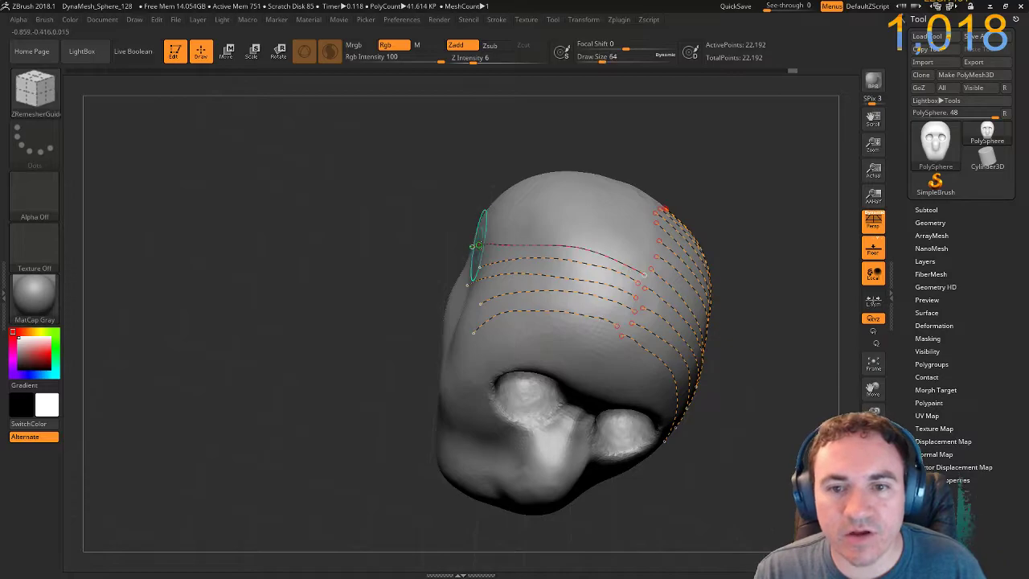
left_click_drag(645, 257, 490, 234)
Add three more guide curves higher on the opposite side toward the crown, and discard an extra one above them.
left_click_drag(376, 239, 448, 234)
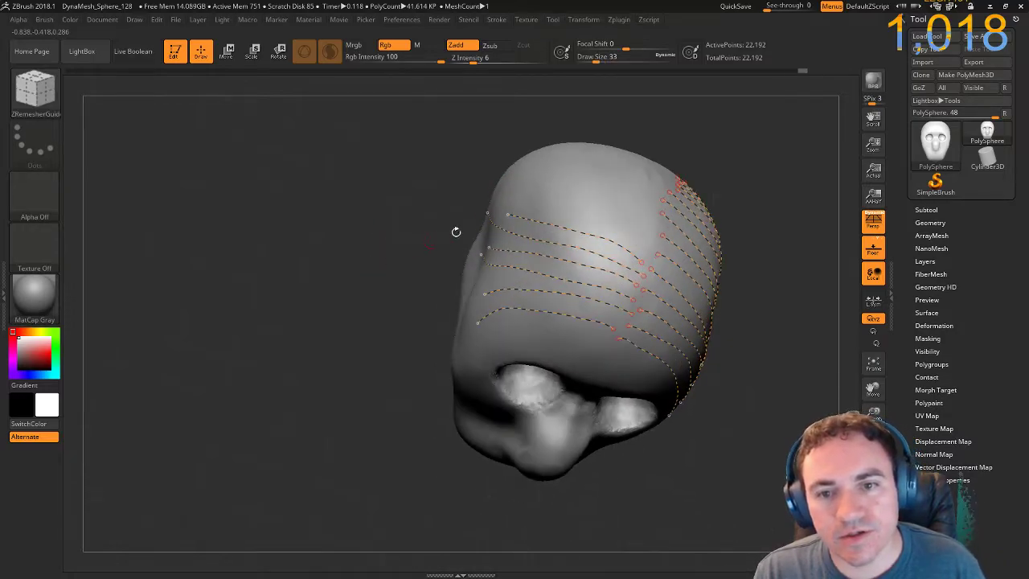
left_click_drag(652, 250, 490, 204)
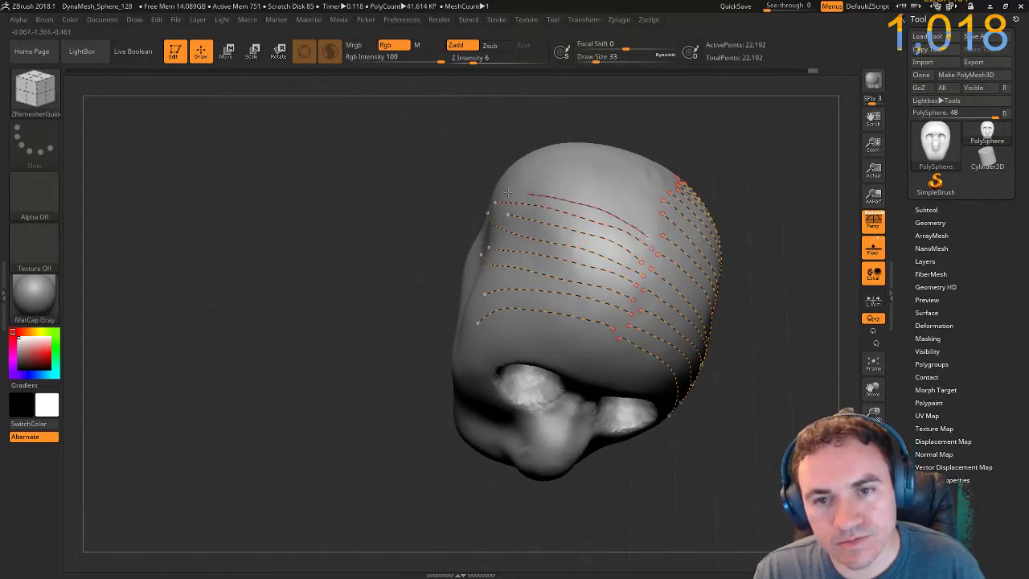
mouse_move(649, 226)
left_mouse_down()
mouse_move(508, 184)
mouse_move(632, 200)
left_mouse_up()
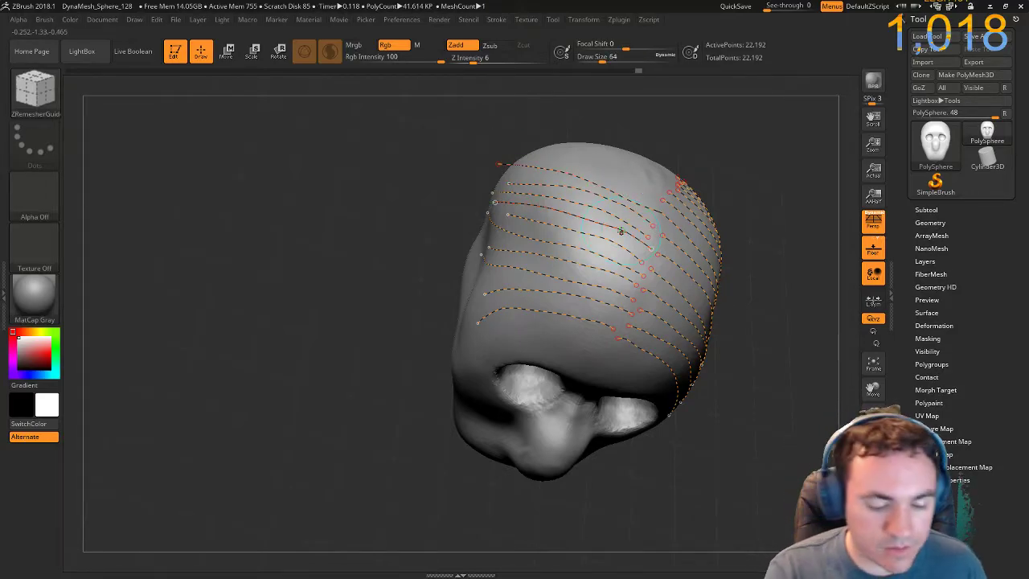
key("space")
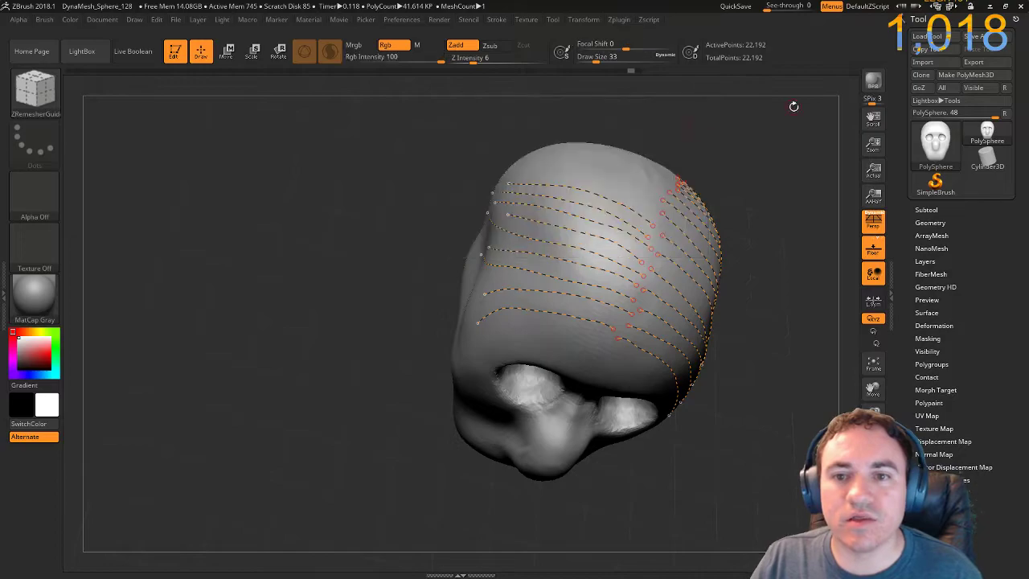
Draw two more guide curves across the crown on the opposite side, and undo a third one behind them.
left_click_drag(721, 129, 652, 273)
key("bracketleft")
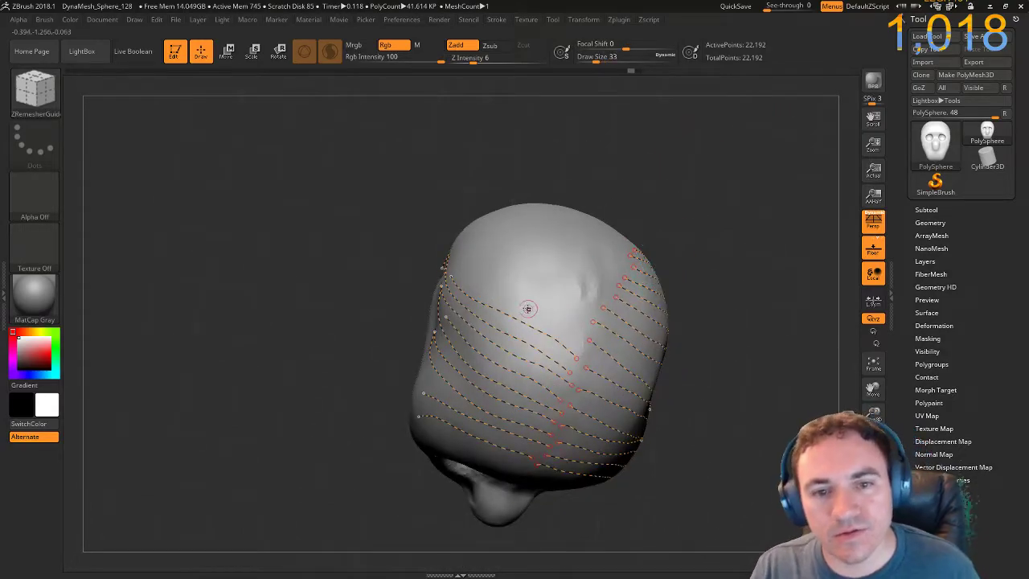
left_click_drag(464, 271, 576, 309)
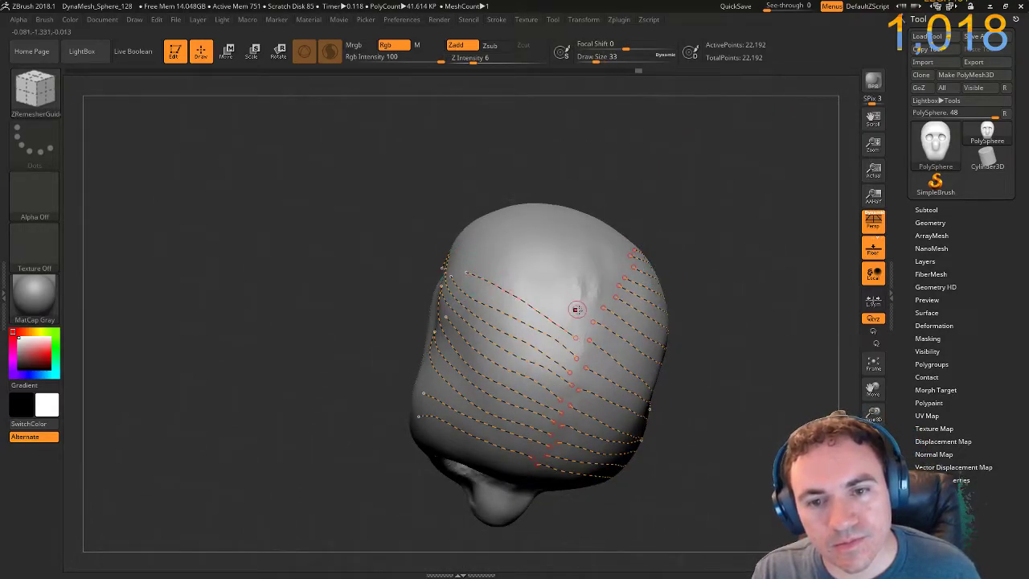
left_click_drag(497, 270, 466, 260)
left_click_drag(603, 307, 460, 249)
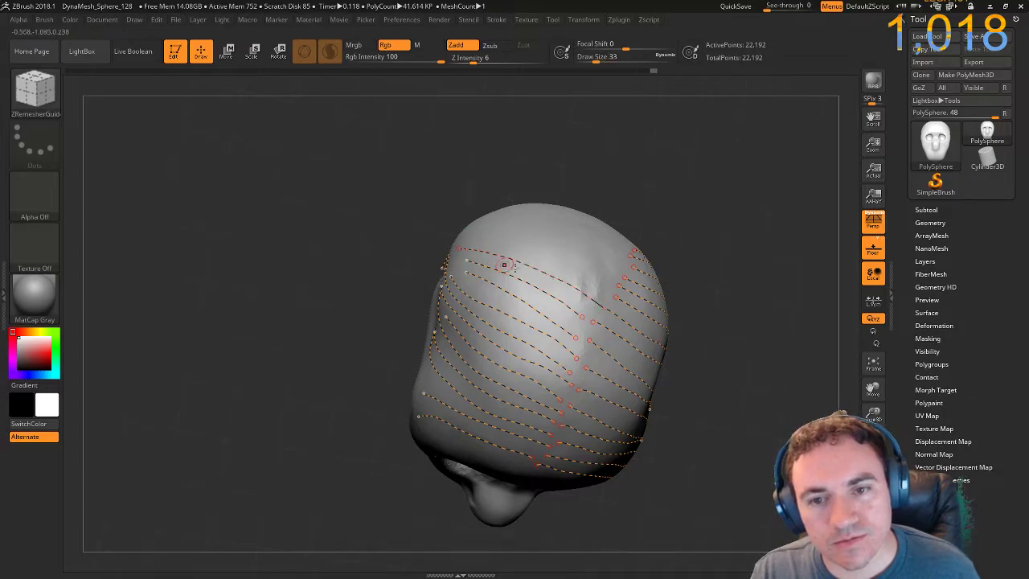
key("ctrl+z")
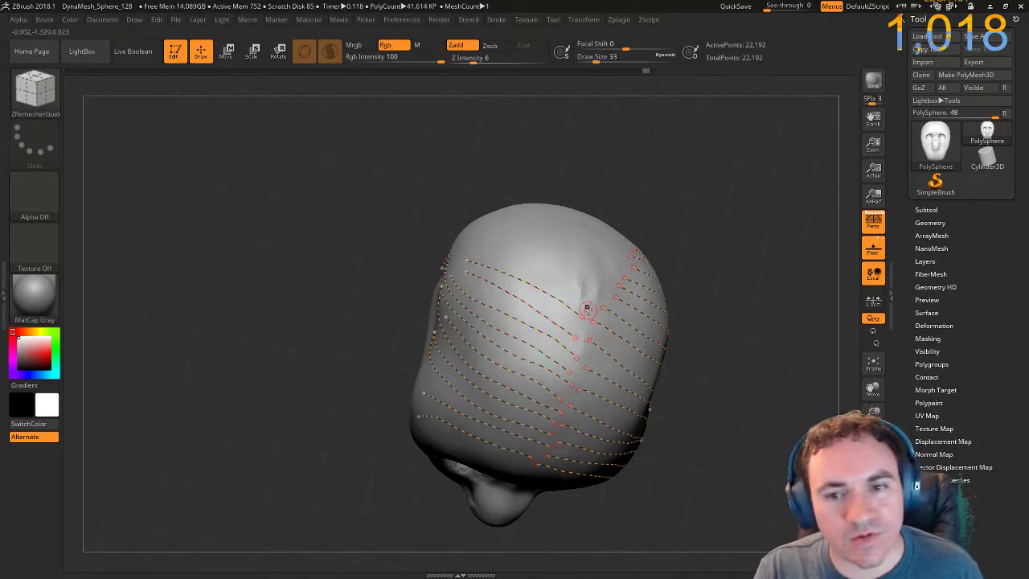
Draw two more guide curves over the crown on the opposite side, and seven more fanning down the back of the head.
mouse_move(536, 268)
left_mouse_down()
mouse_move(459, 246)
mouse_move(466, 237)
left_mouse_up()
mouse_move(595, 280)
left_mouse_down()
mouse_move(479, 230)
mouse_move(502, 217)
left_mouse_up()
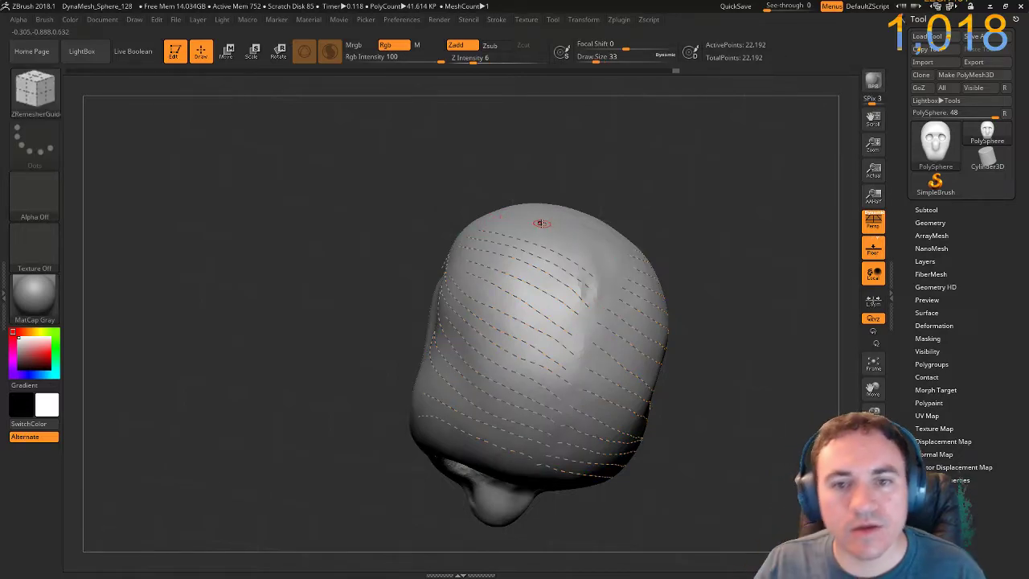
left_click_drag(389, 328, 415, 328)
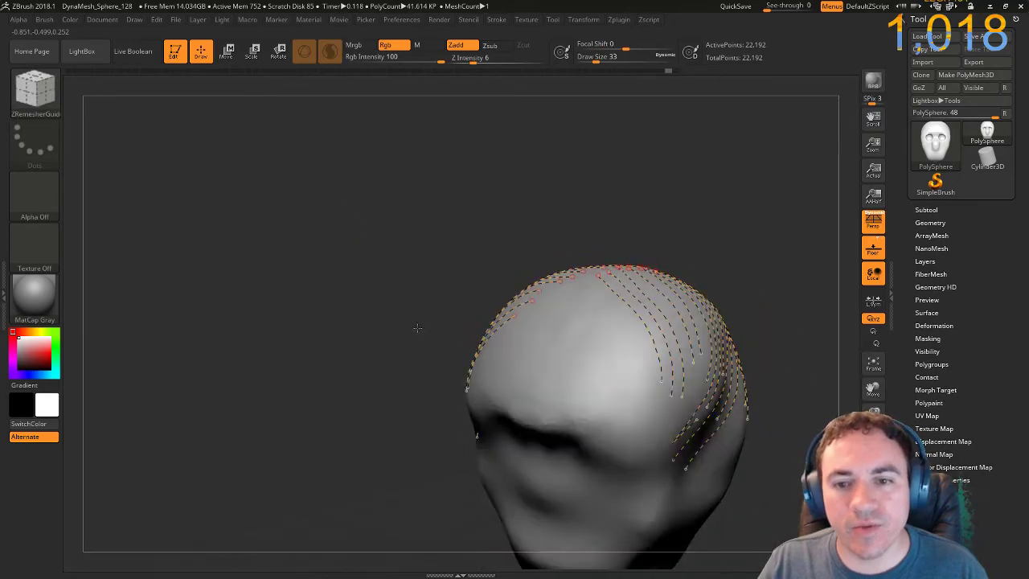
left_click_drag(392, 414, 397, 450)
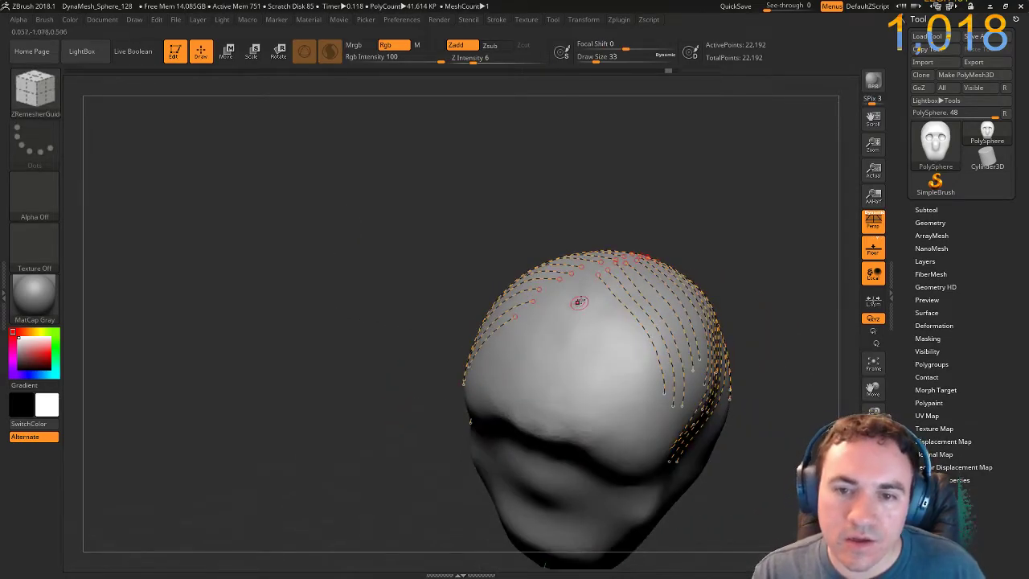
mouse_move(581, 281)
left_mouse_down()
mouse_move(627, 342)
mouse_move(643, 412)
left_mouse_up()
left_click_drag(578, 288, 614, 398)
left_click_drag(562, 291, 592, 431)
left_click_drag(549, 303, 566, 410)
left_click_drag(542, 322, 545, 418)
left_click_drag(531, 315, 511, 417)
left_click_drag(505, 334, 477, 406)
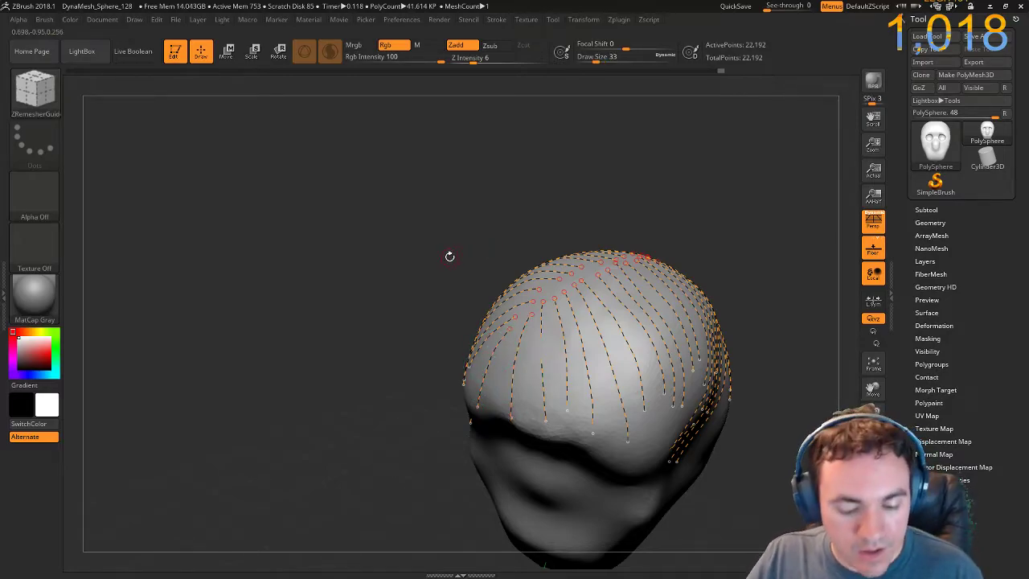
Switch to the IMM Primitives brush with the Capsule mesh and open its stroke settings.
key("b")
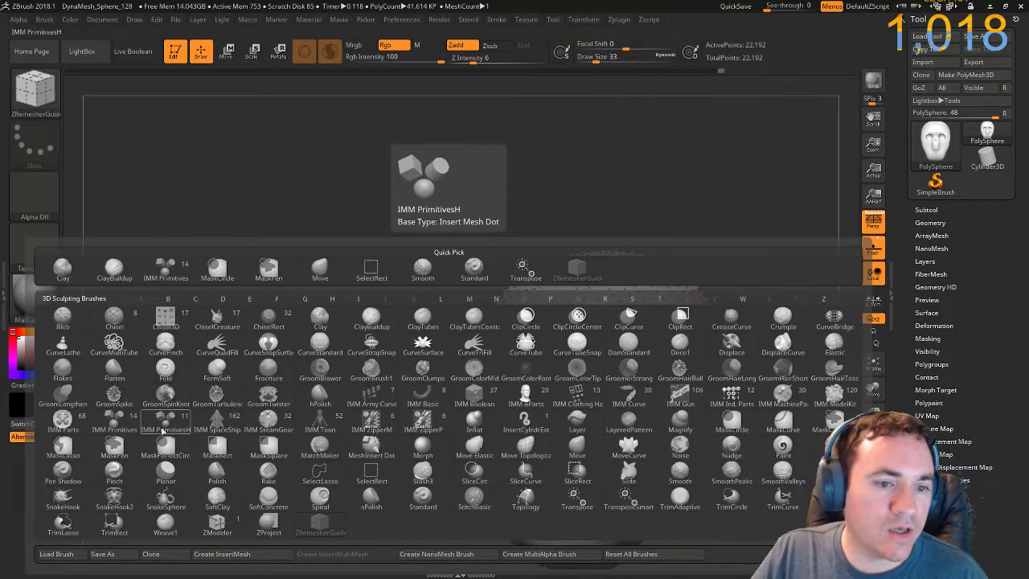
left_click(114, 418)
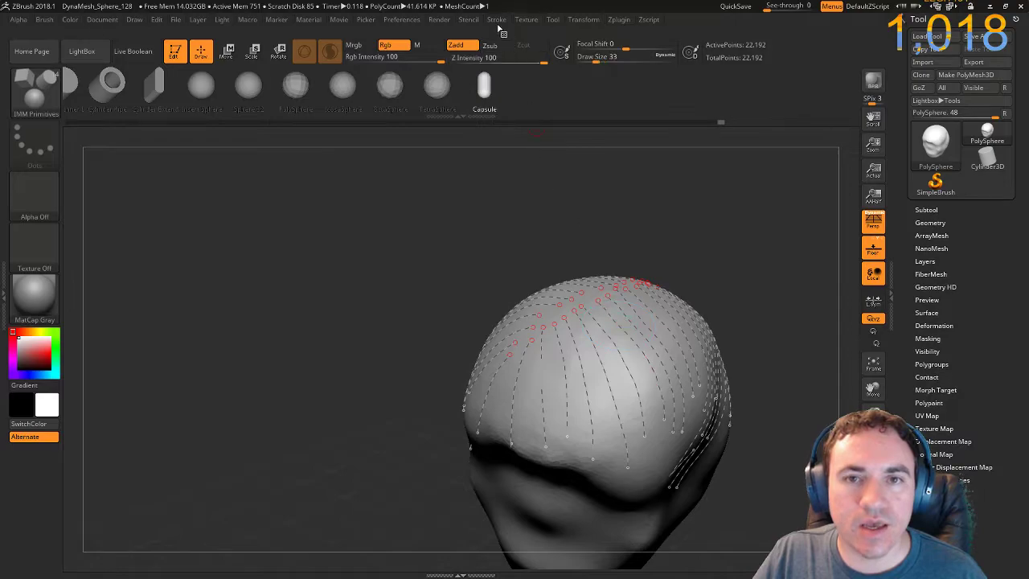
left_click(498, 20)
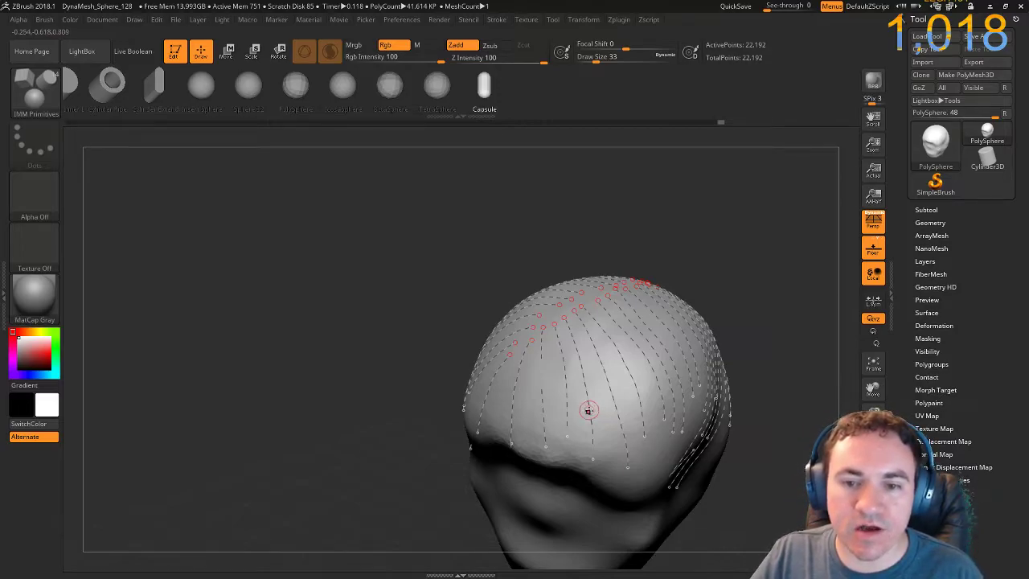
Try to apply the capsule mesh to the guide curves on the back of the head, and restore the full set of curves.
left_click(590, 410)
key("ctrl+shift+z")
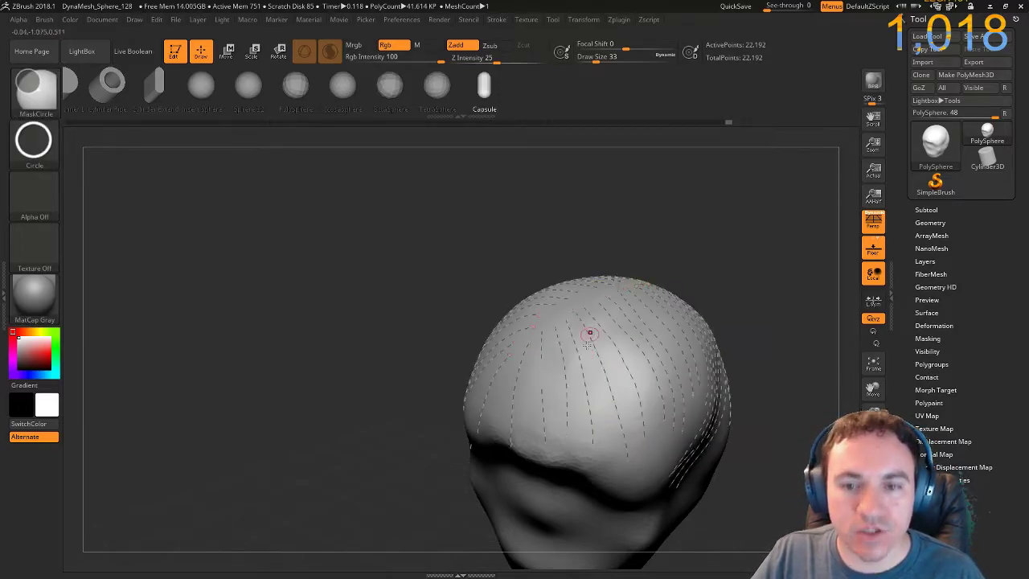
key("ctrl+z")
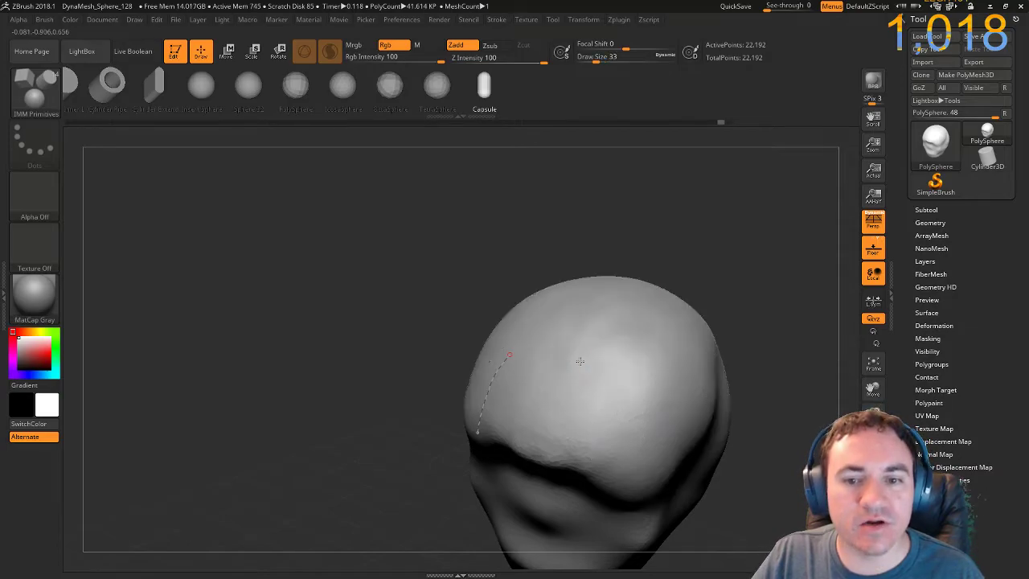
key("ctrl+shift+z")
Set the brush draw size to 149 while viewing the guide curves on the back of the head up close.
left_click_drag(423, 209, 392, 287)
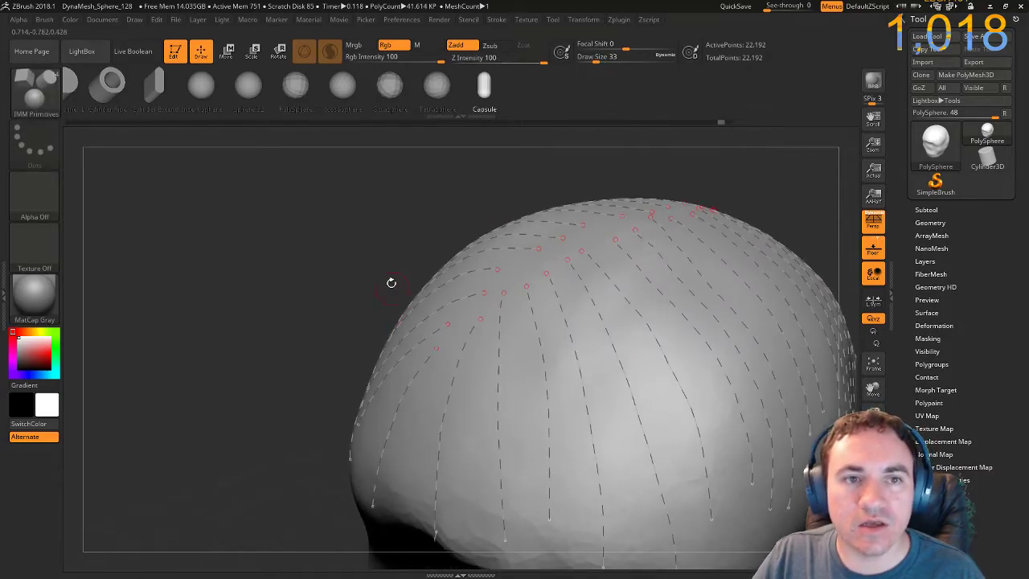
key("s")
left_click_drag(389, 226, 410, 227)
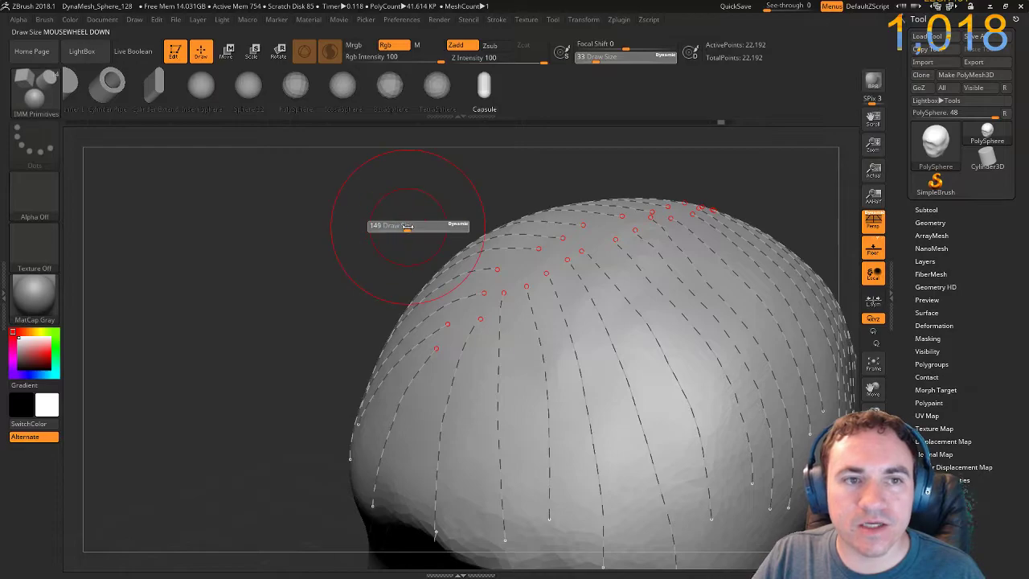
key("ctrl+z")
key("ctrl+shift+z")
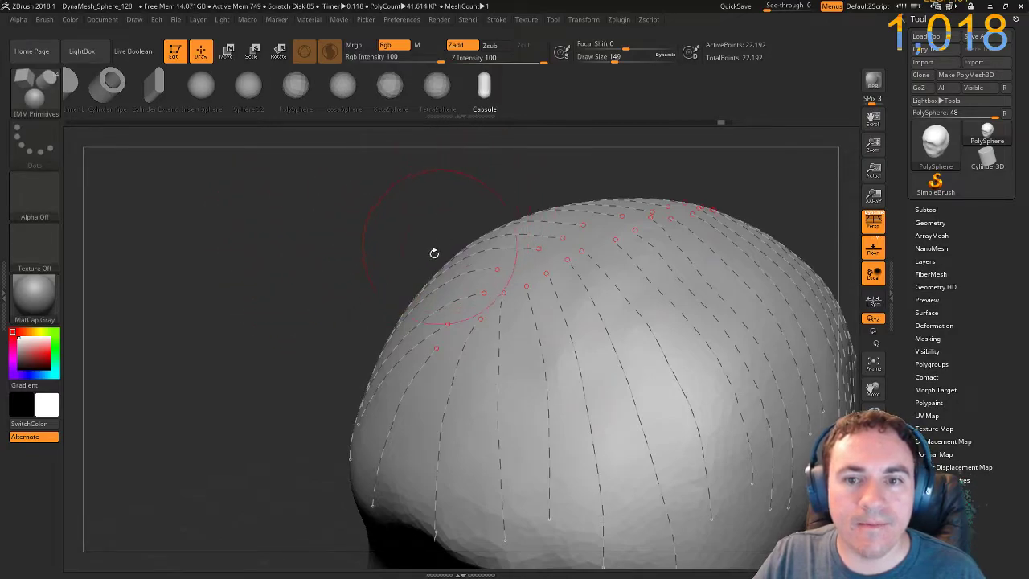
Generate capsule strands along all the guide curves by applying the brush to one curve on the back of the head.
left_click_drag(363, 299, 410, 136)
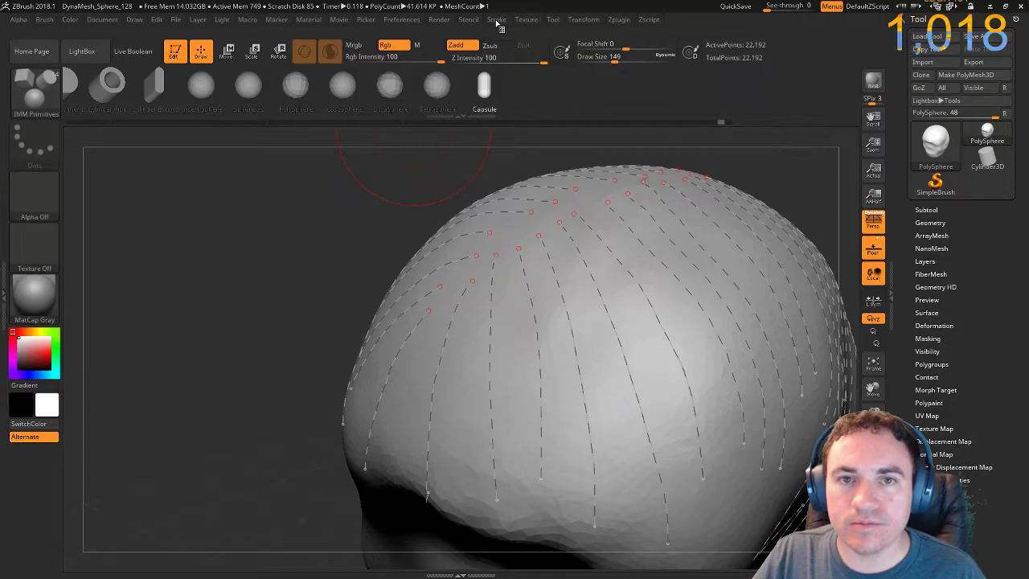
left_click(497, 21)
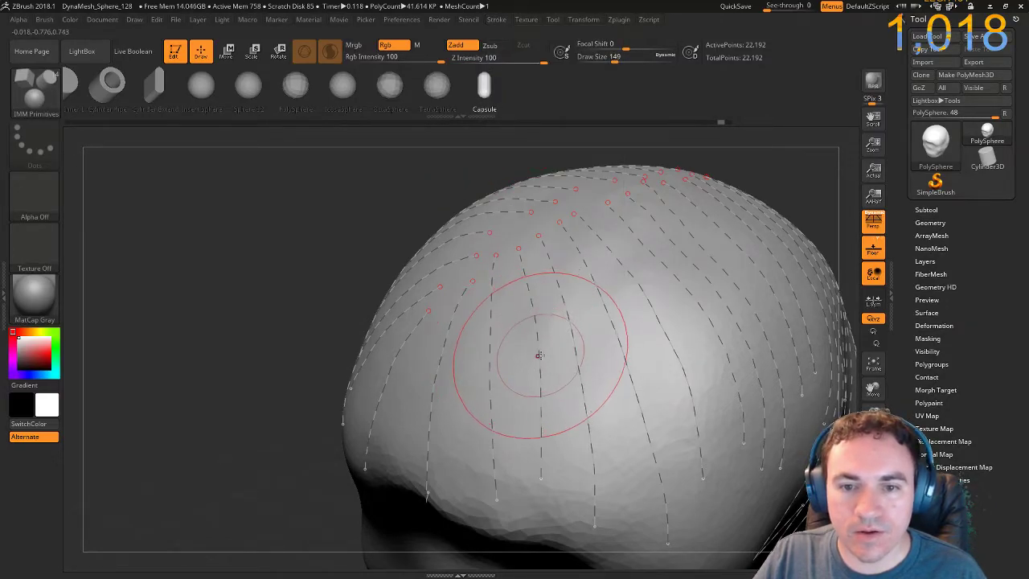
mouse_move(345, 249)
left_mouse_down()
mouse_move(381, 248)
mouse_move(373, 255)
left_mouse_up()
left_click(548, 267)
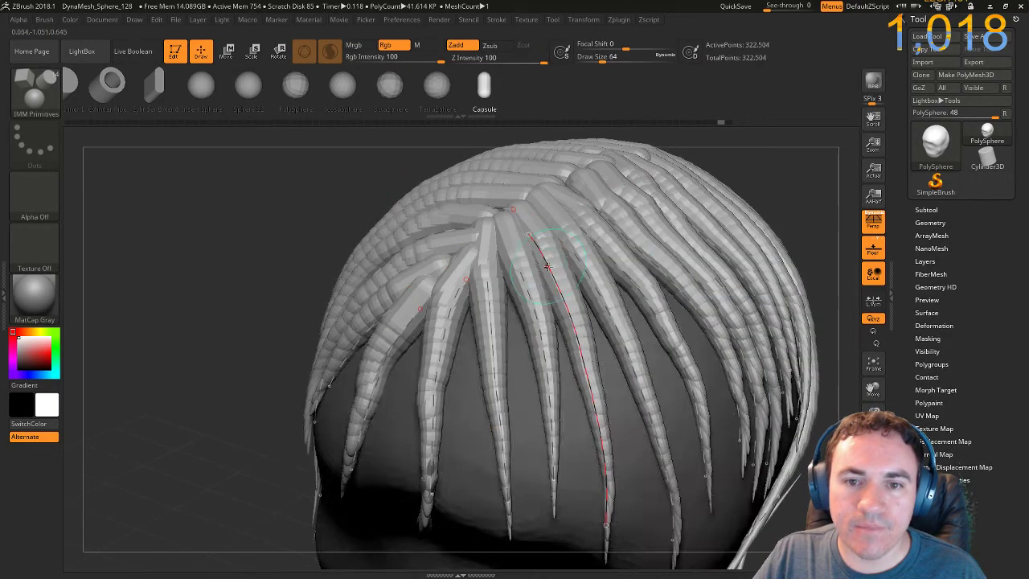
Split the unmasked capsule strands off the head into their own subtool with Split Unmasked Points.
mouse_move(195, 287)
left_mouse_down()
mouse_move(233, 276)
mouse_move(176, 233)
mouse_move(260, 386)
mouse_move(305, 350)
mouse_move(282, 269)
mouse_move(273, 296)
mouse_move(212, 330)
left_mouse_up()
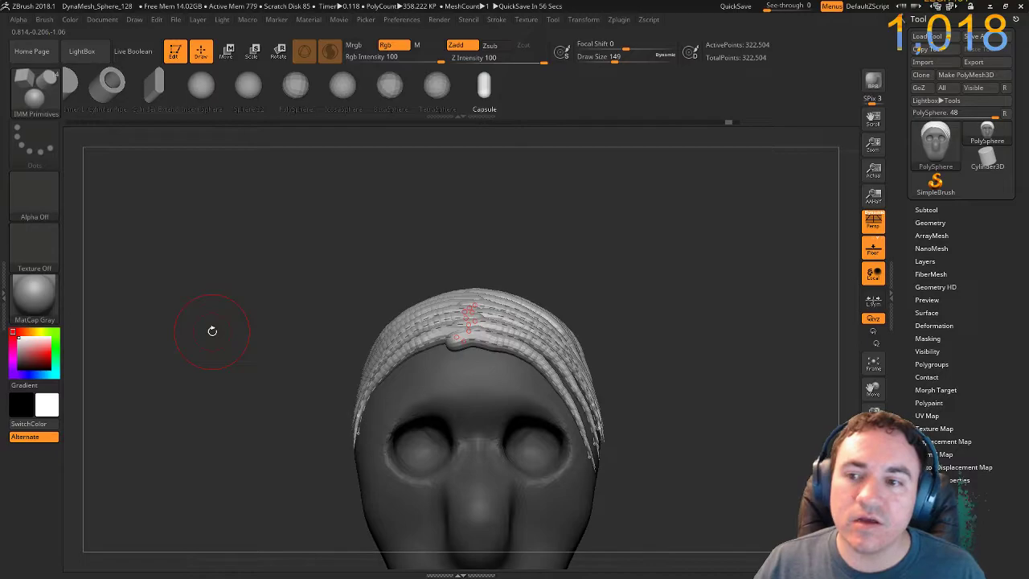
left_click(926, 210)
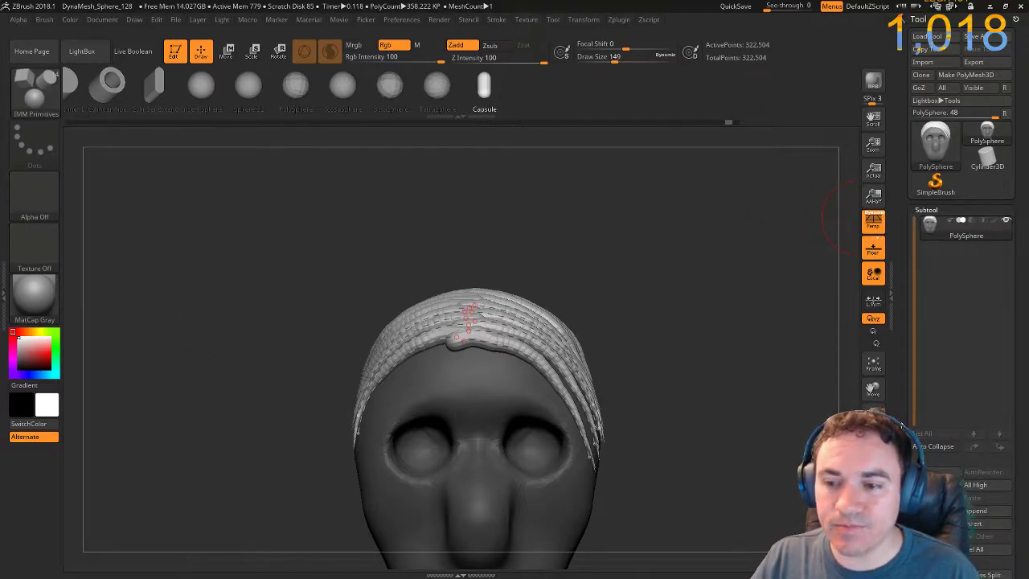
scroll(903, 302, "down", 5)
scroll(903, 302, "up", 3)
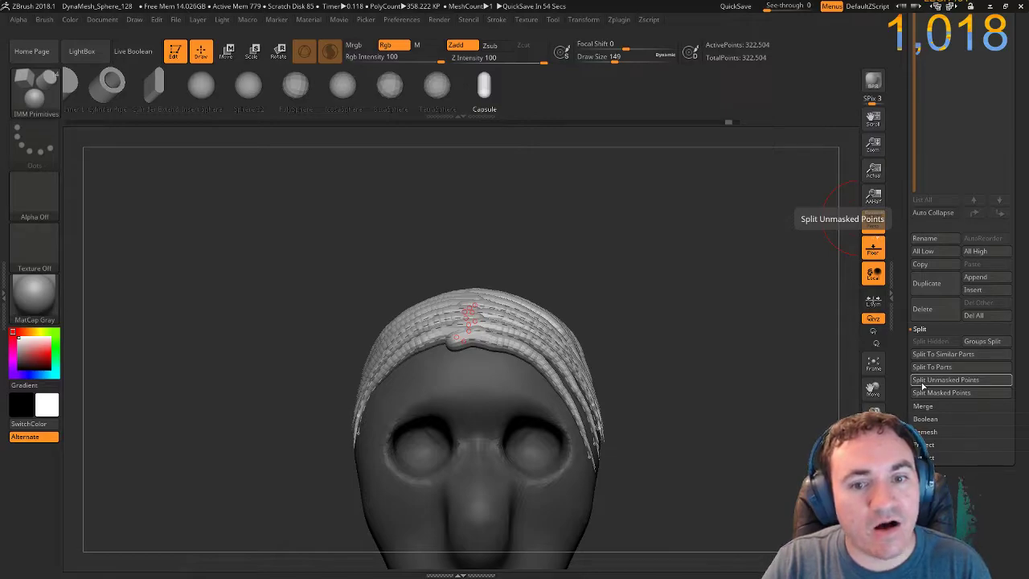
left_click(924, 381)
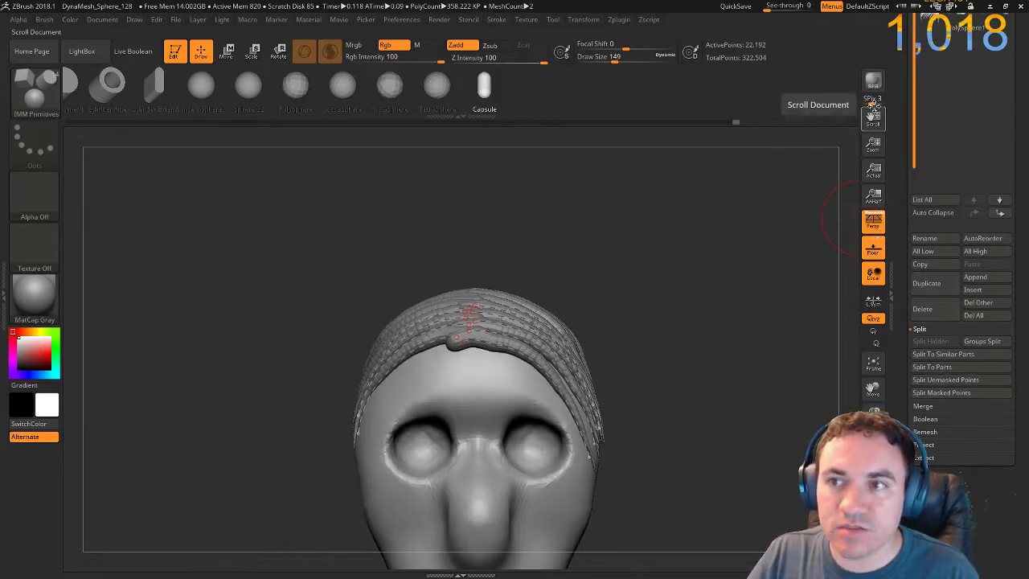
Select the new hair subtool to inspect it, hide it, and make the head subtool active again.
left_click(933, 68)
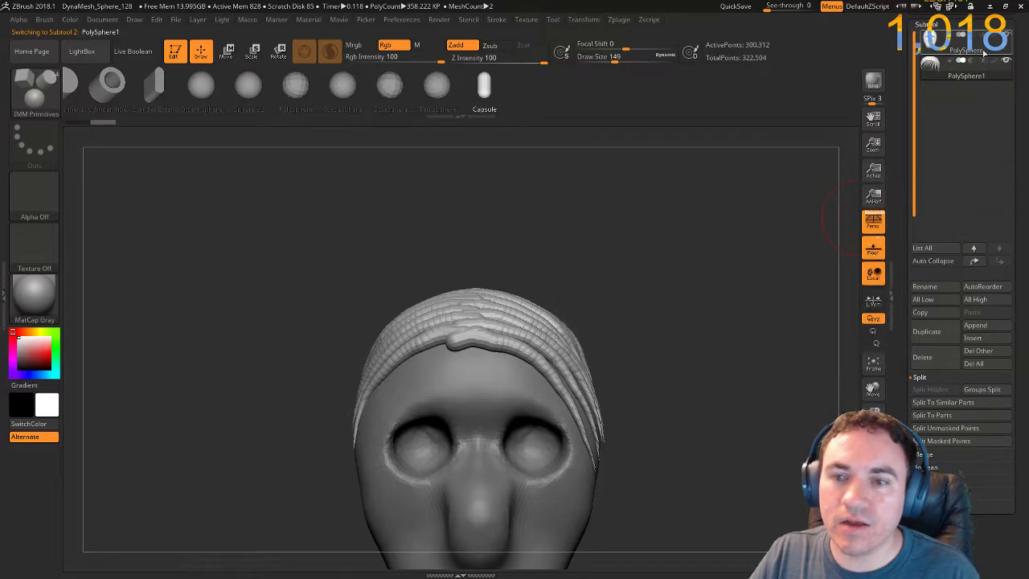
mouse_move(675, 240)
left_mouse_down()
mouse_move(642, 288)
mouse_move(601, 313)
mouse_move(708, 325)
mouse_move(689, 298)
left_mouse_up()
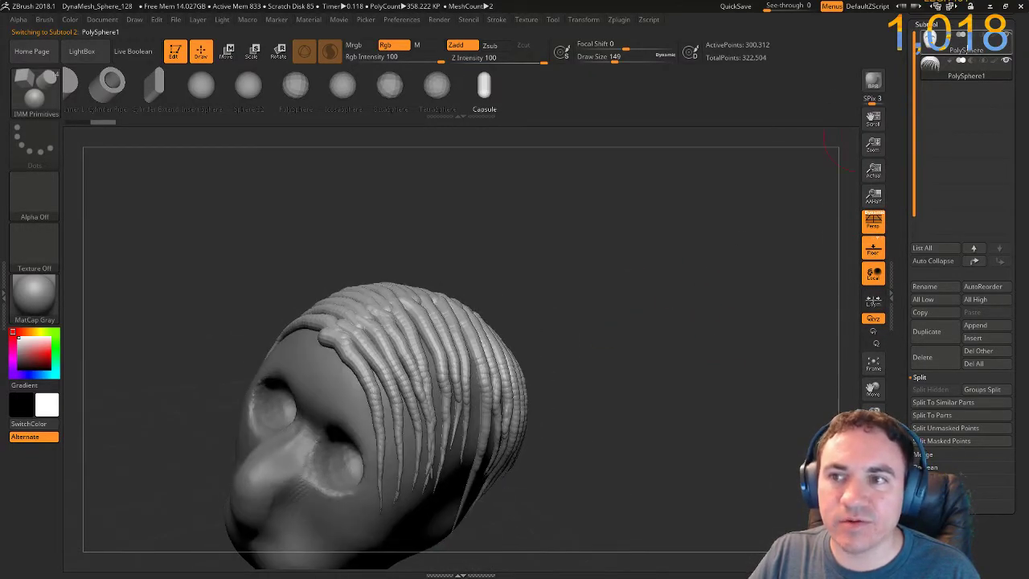
left_click(1007, 63)
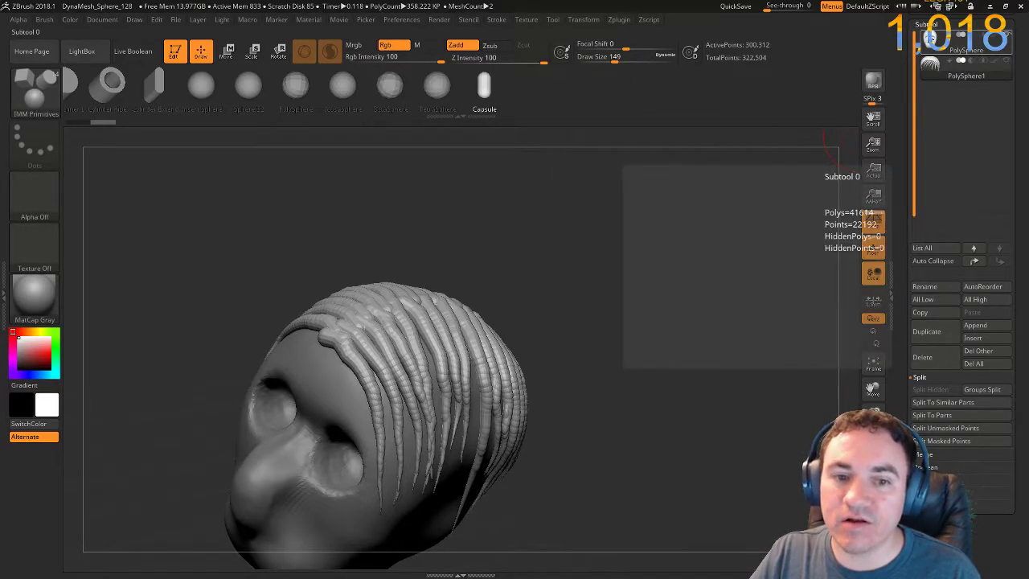
left_click(924, 37)
mouse_move(655, 325)
left_mouse_down()
mouse_move(611, 328)
mouse_move(634, 351)
left_mouse_up()
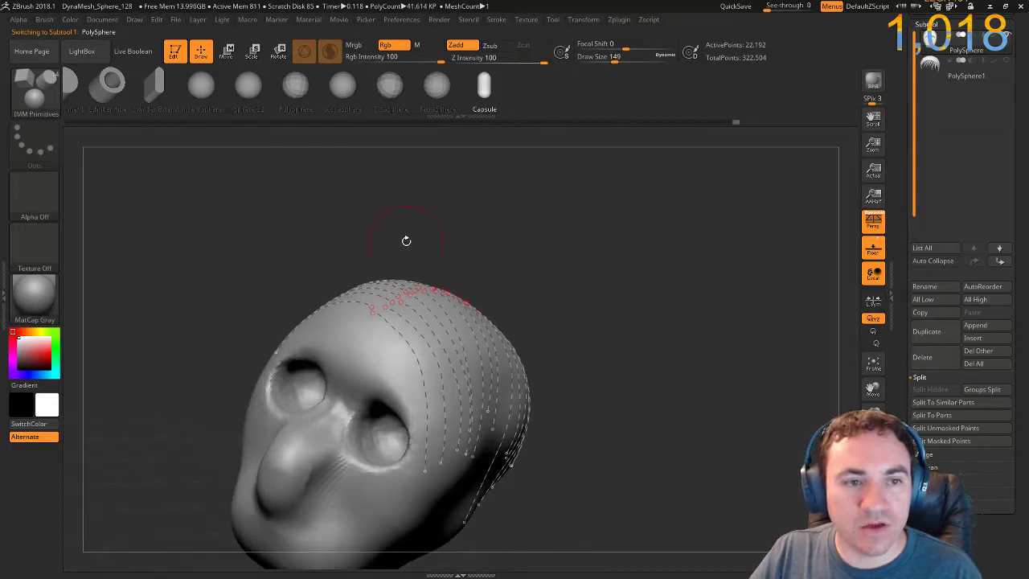
Change the insert mesh to Cylinder Pipe, check the curve stroke settings, and try the mesh on the guide curves above the eye.
key("b")
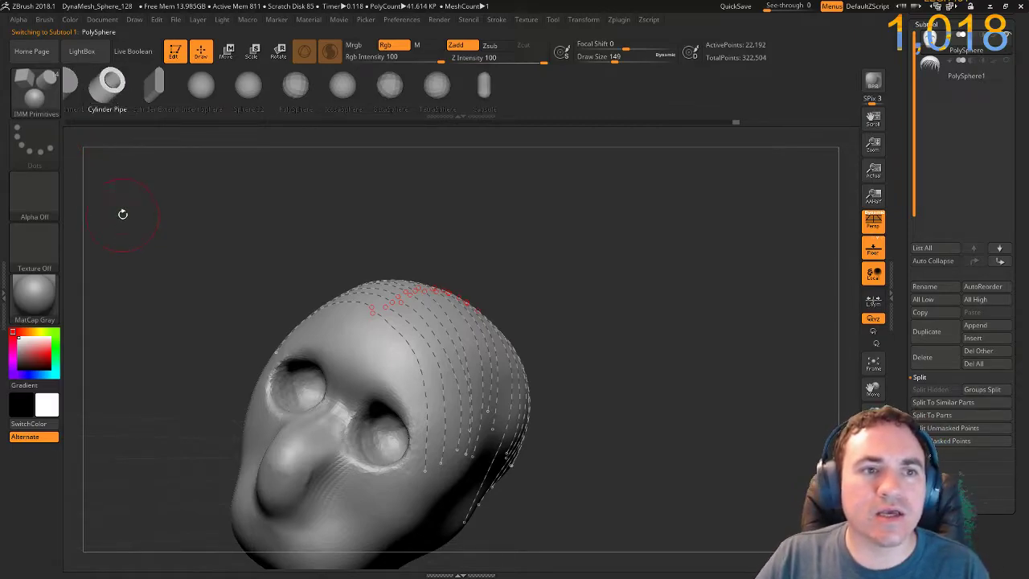
left_click(494, 20)
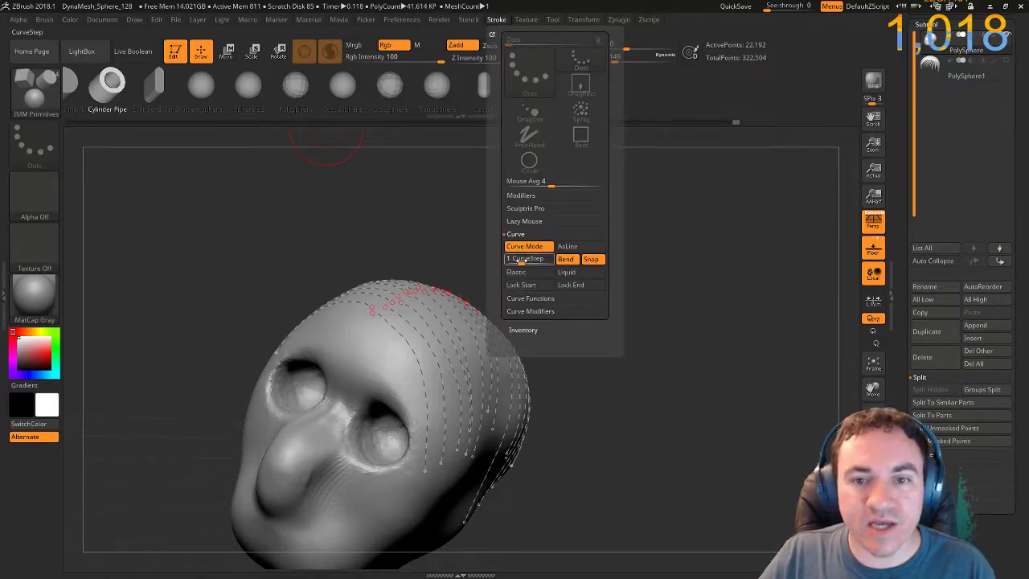
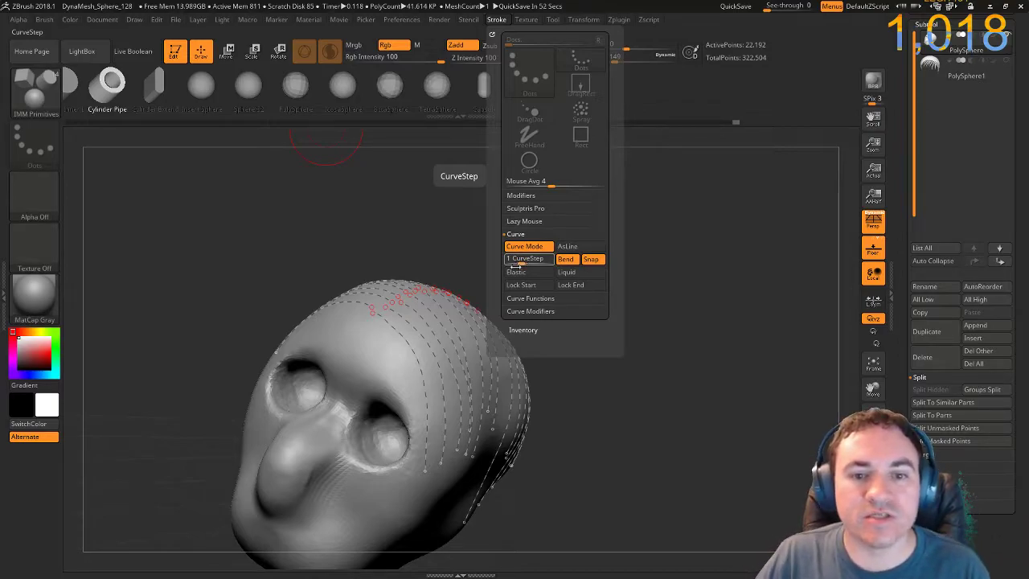
left_click(414, 355)
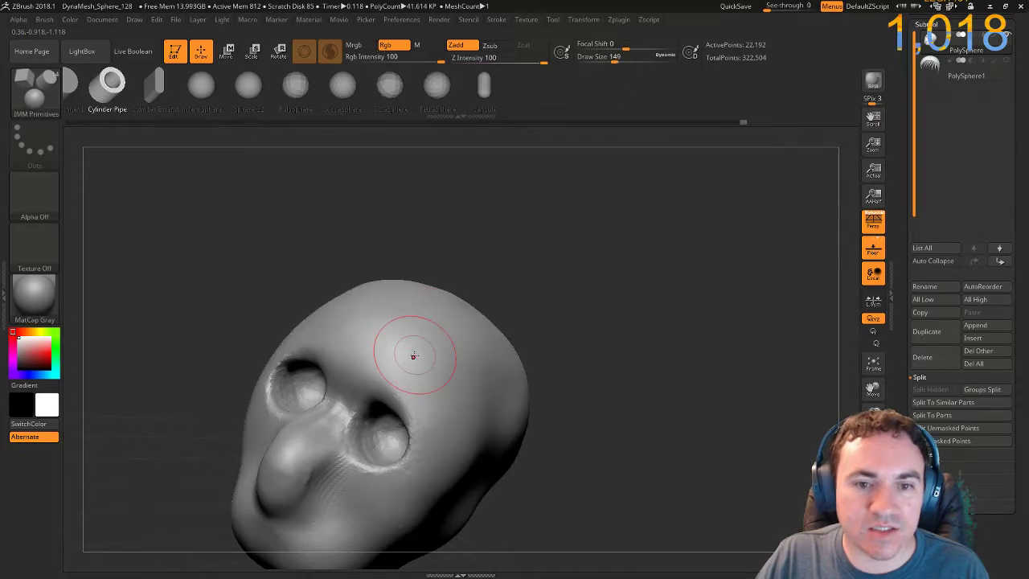
key("ctrl+z")
Try applying the cylinder pipe at draw size 149 to two spots among the guide curves on the side of the head, undoing each.
left_click_drag(648, 269, 547, 329)
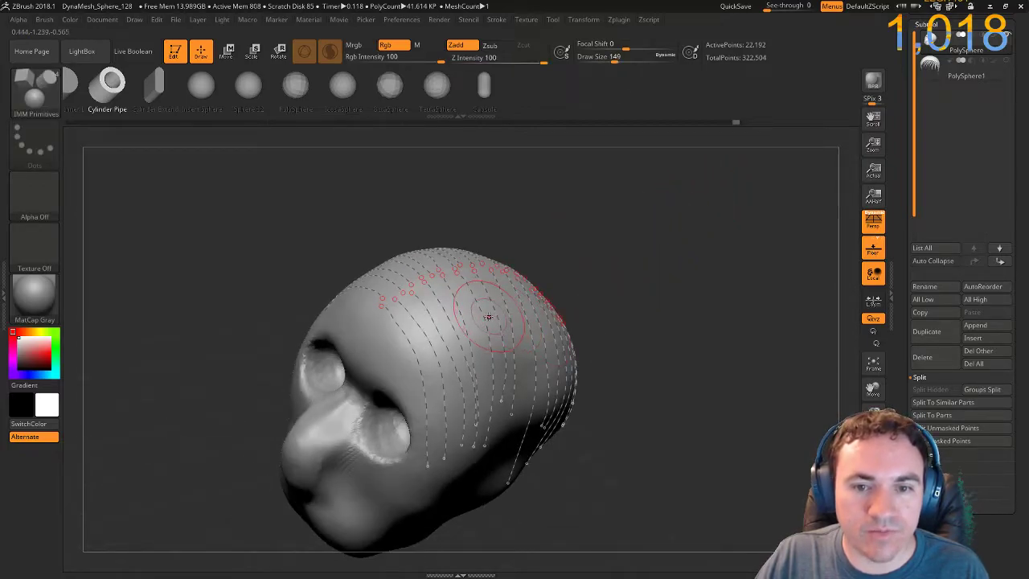
right_click_drag(632, 312, 480, 313, "ctrl")
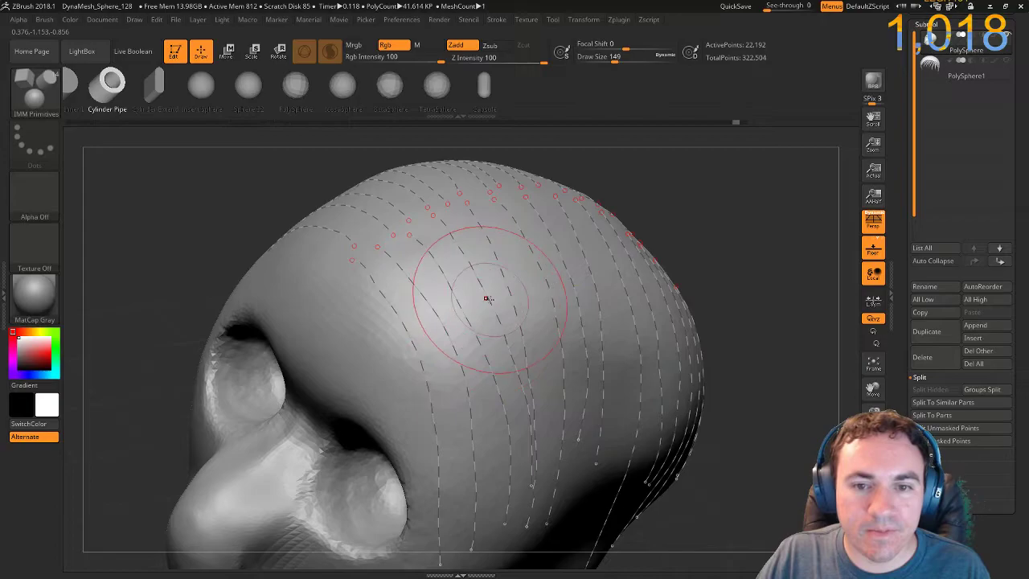
left_click(487, 298)
key("ctrl+z")
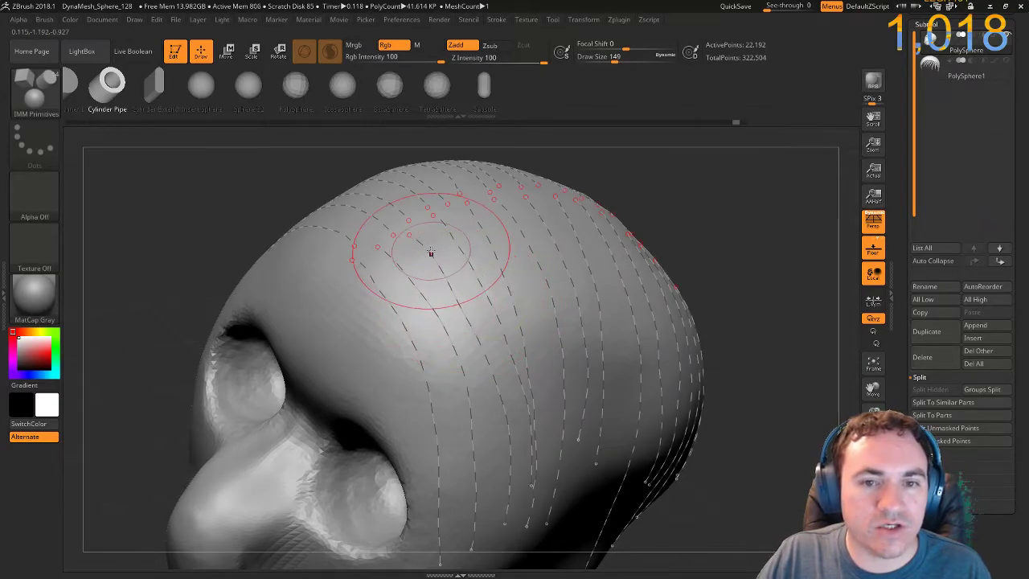
left_click(425, 248)
key("ctrl+z")
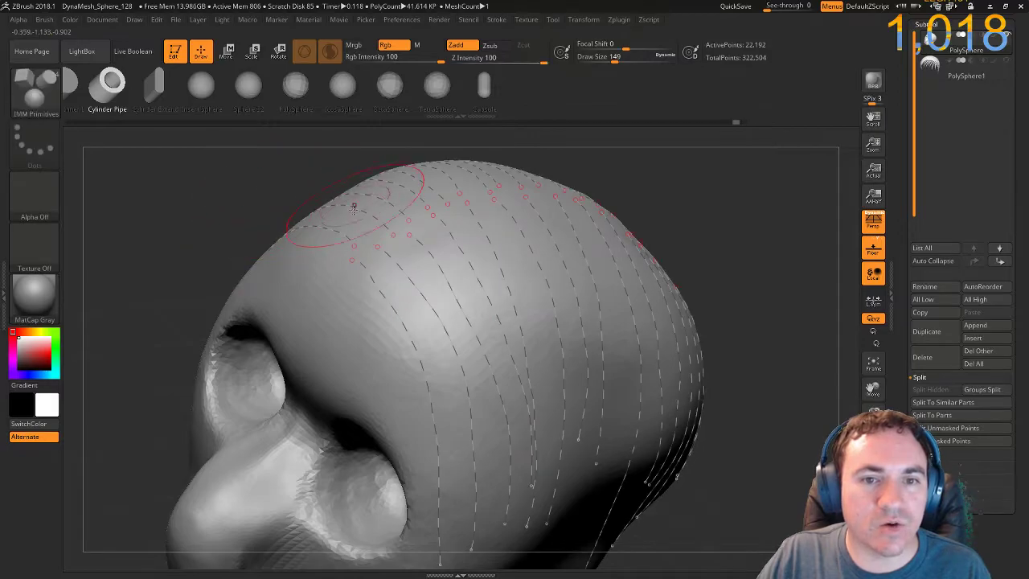
Try applying the cylinder pipe with a reduced draw size to a guide curve above the forehead, and undo it.
key("bracketleft")
key("bracketleft")
key("bracketleft")
key("bracketleft")
left_click(362, 205)
key("bracketright")
key("bracketright")
key("bracketright")
key("ctrl+z")
Try applying the cylinder pipe at draw size 64 to the guide curves on top of the head, and undo the insertion.
left_click_drag(253, 185, 346, 196)
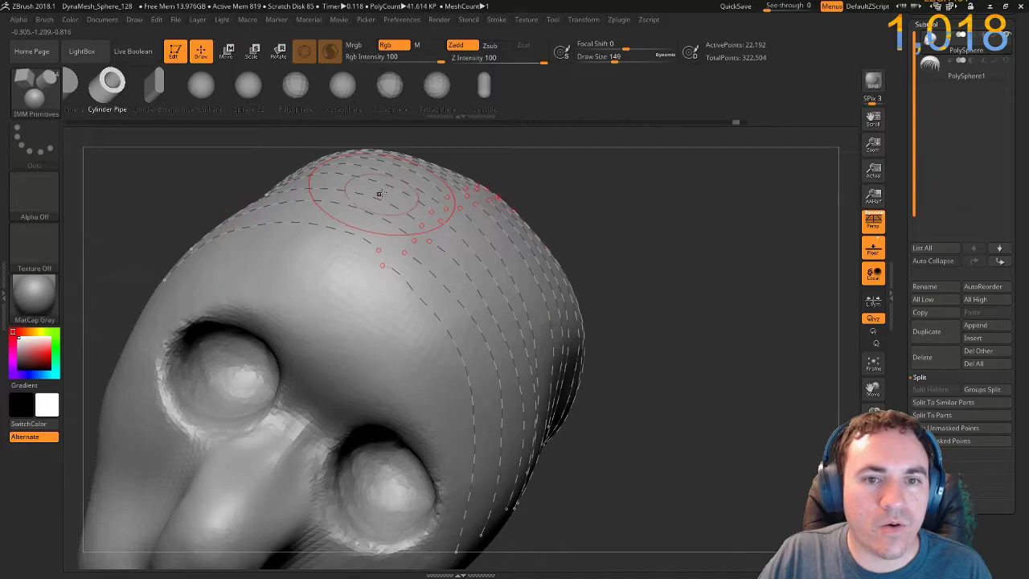
key("bracketleft")
key("bracketleft")
key("bracketleft")
left_click(390, 185)
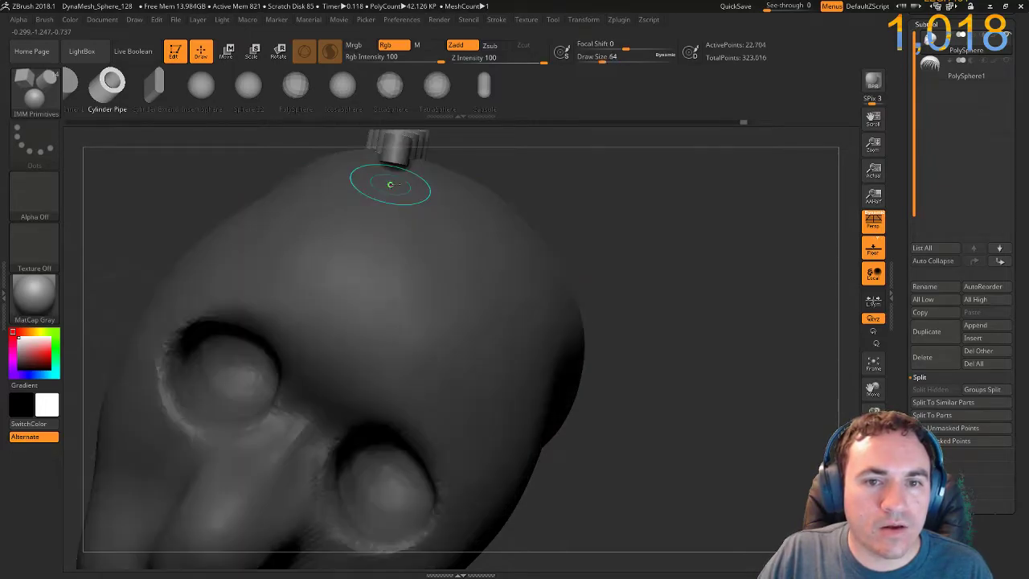
key("ctrl+z")
Try the cylinder pipe at draw size 62 on a guide curve on the side of the head, and undo it.
left_click_drag(636, 282, 626, 329, "alt")
scroll(633, 325, "down", 1)
scroll(628, 328, "down", 2)
mouse_move(648, 294)
left_mouse_down()
mouse_move(638, 238)
mouse_move(501, 225)
left_mouse_up()
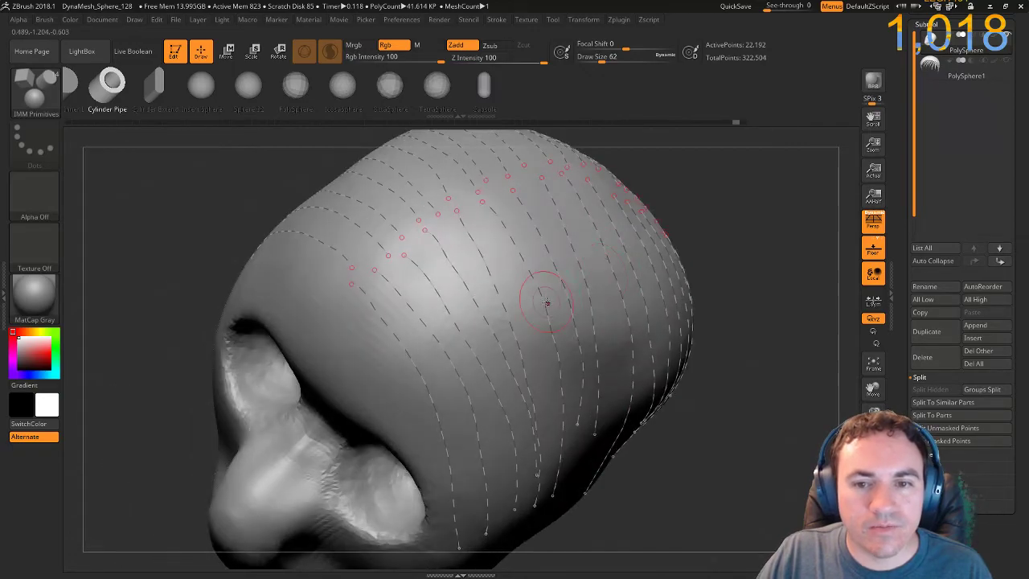
left_click(547, 302)
key("ctrl+z")
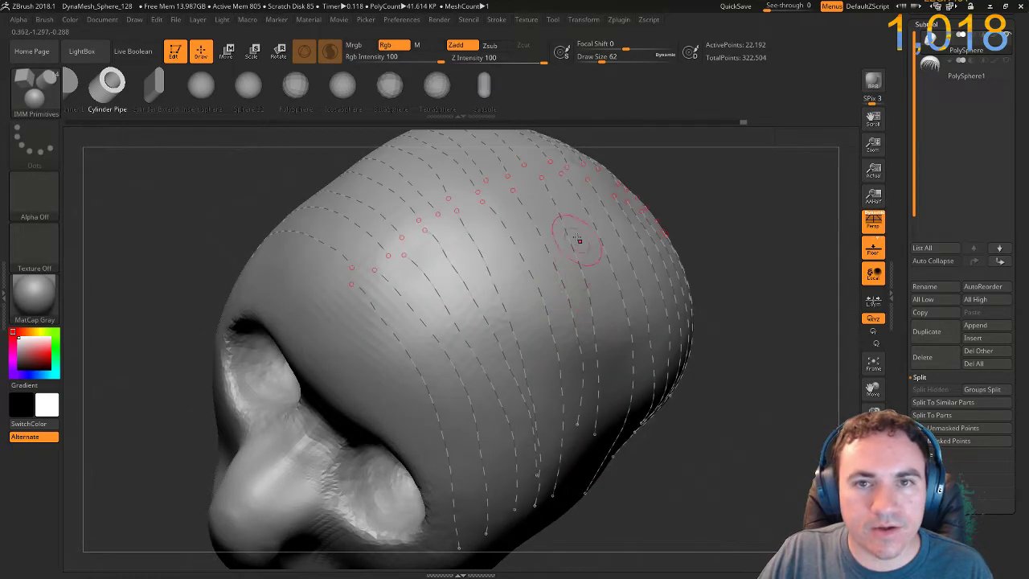
Try the cylinder pipe at draw size 62 on several guide curves on the side of the head, undoing each insertion.
left_click(496, 19)
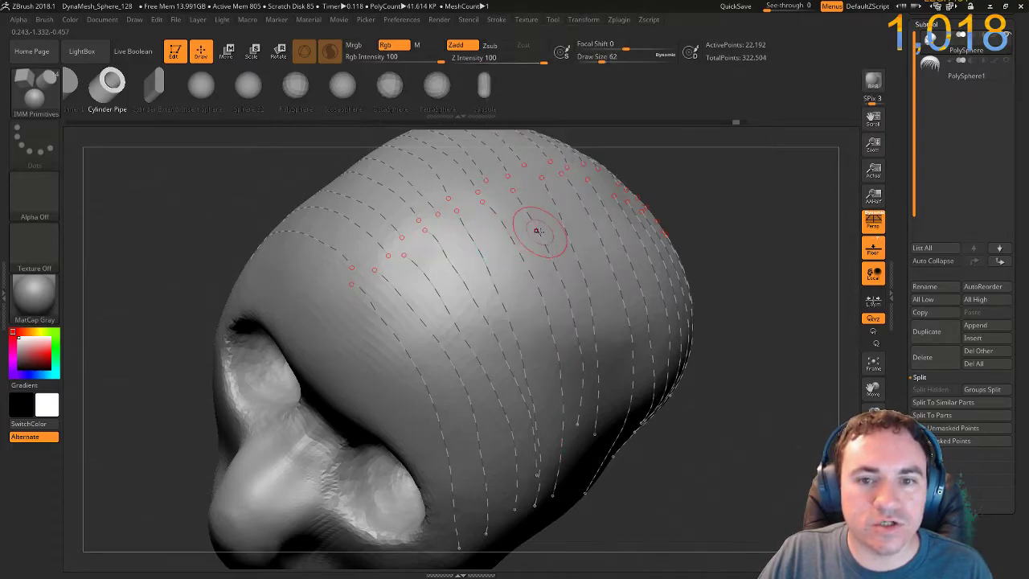
left_click(540, 235)
left_click_drag(760, 248, 773, 232)
key("ctrl+z")
left_click(502, 278)
key("ctrl+z")
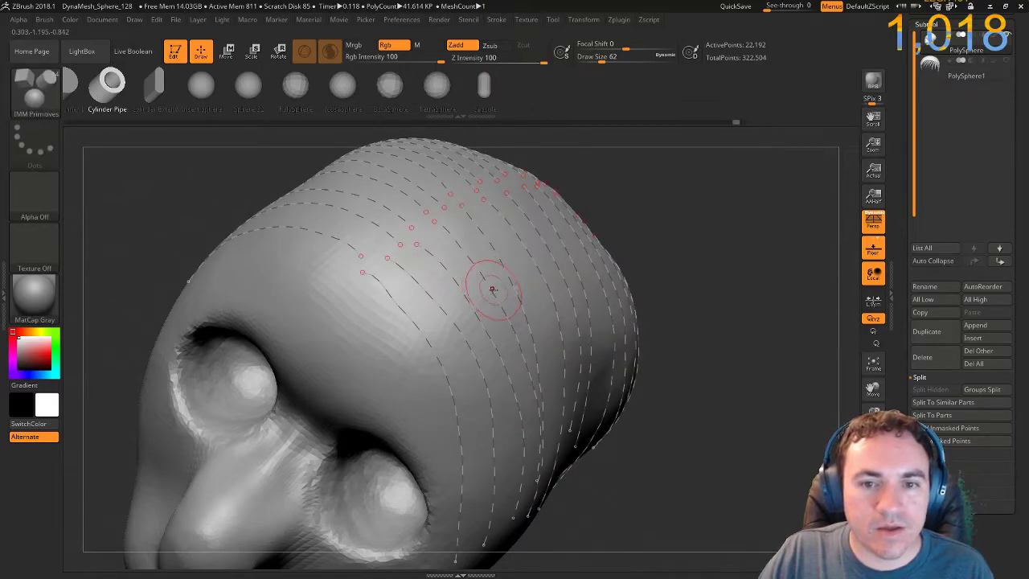
left_click(492, 289)
key("ctrl+z")
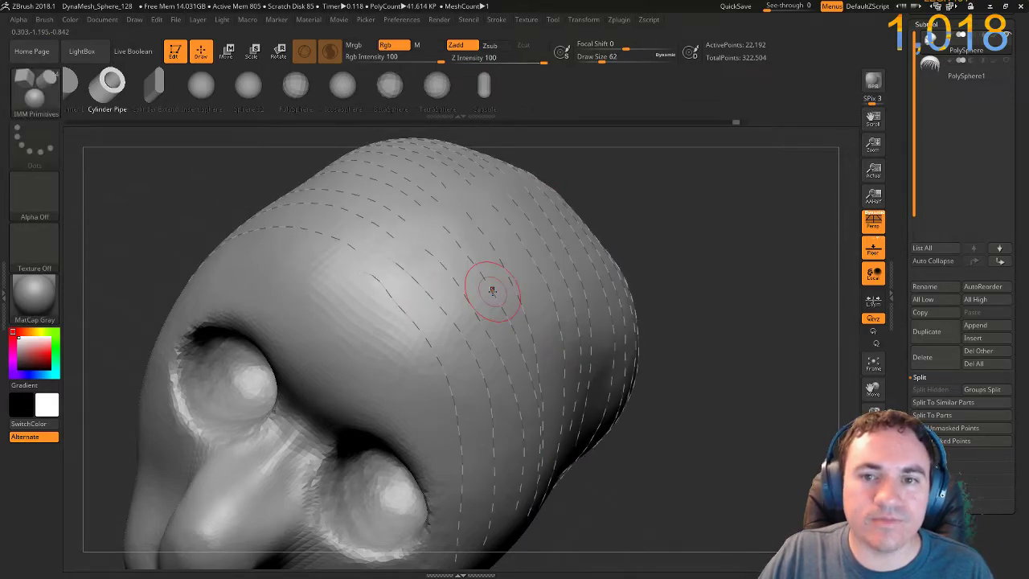
Reduce the draw size to 35, try the cylinder pipe on a guide curve near the crown, and undo the insertions.
key("s")
left_click_drag(492, 291, 485, 292)
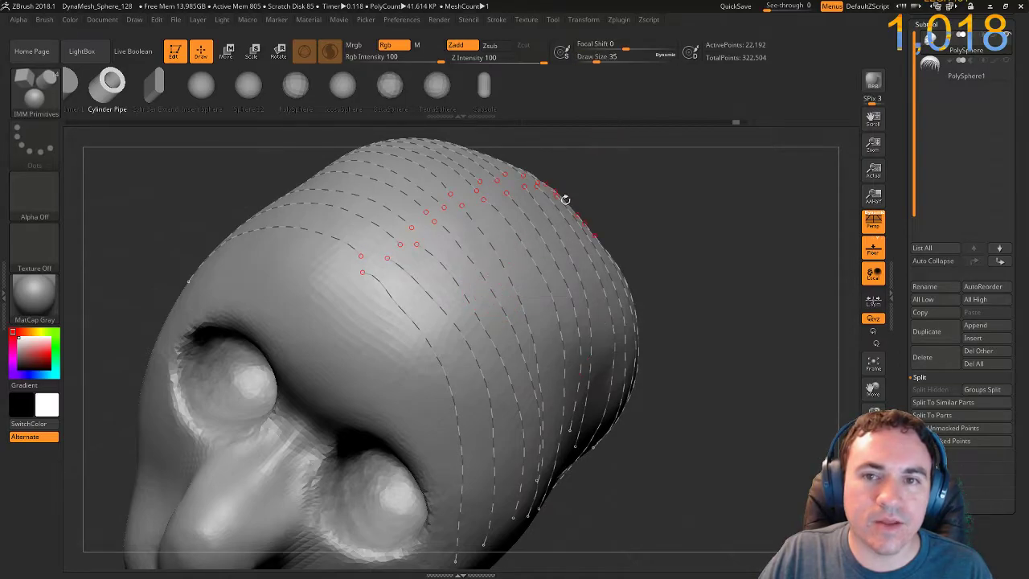
left_click(521, 248)
key("ctrl+z")
left_click(523, 249)
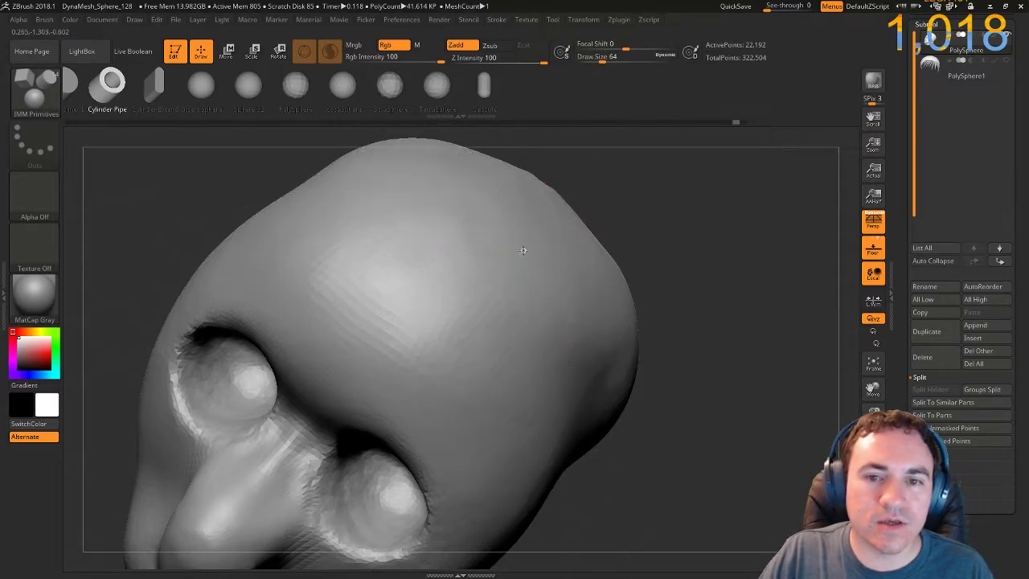
key("ctrl+z")
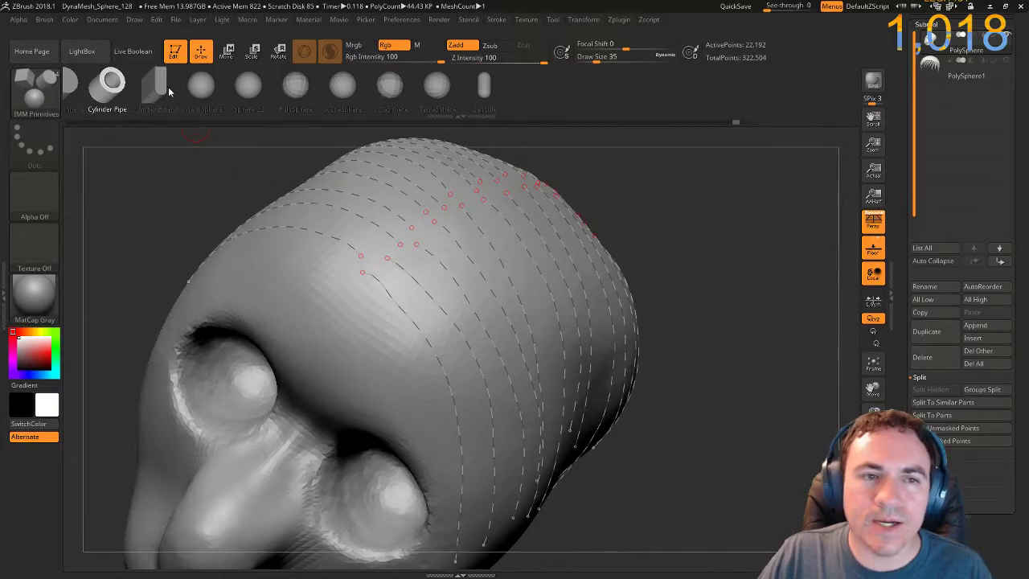
Choose the Cylinder No Edge insert mesh and review the curve stroke settings.
left_click_drag(147, 83, 294, 82)
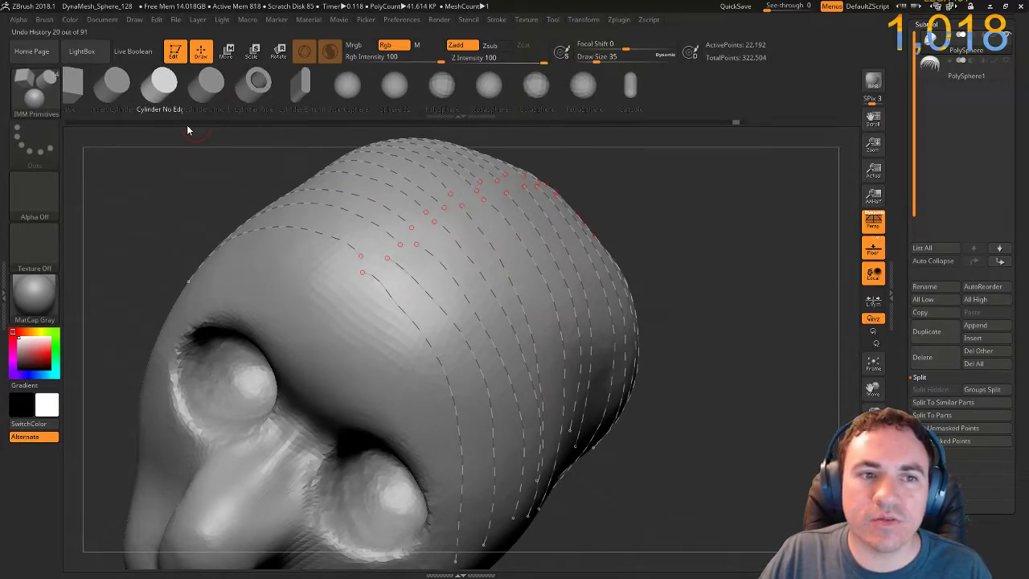
left_click(168, 84)
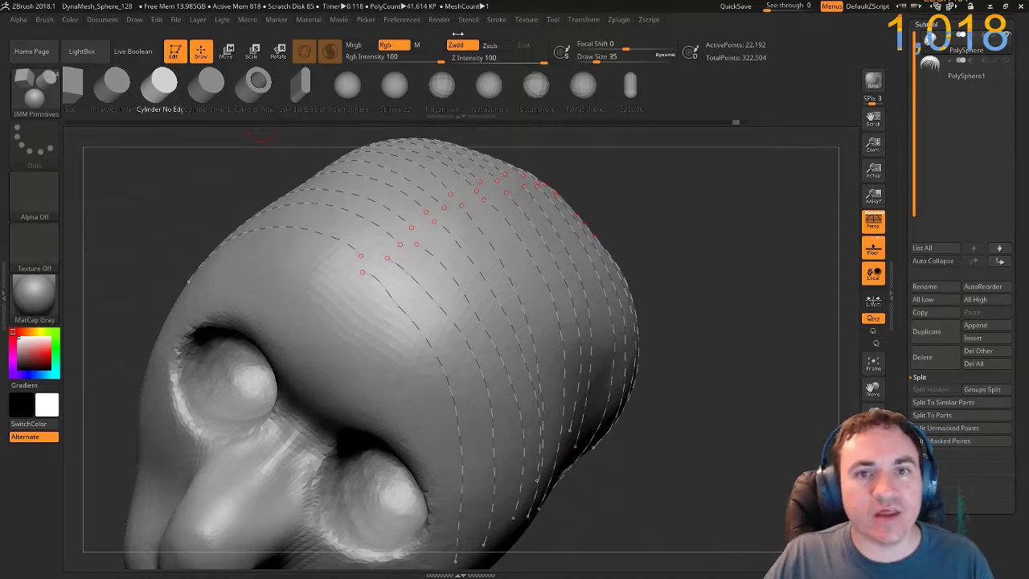
left_click(497, 22)
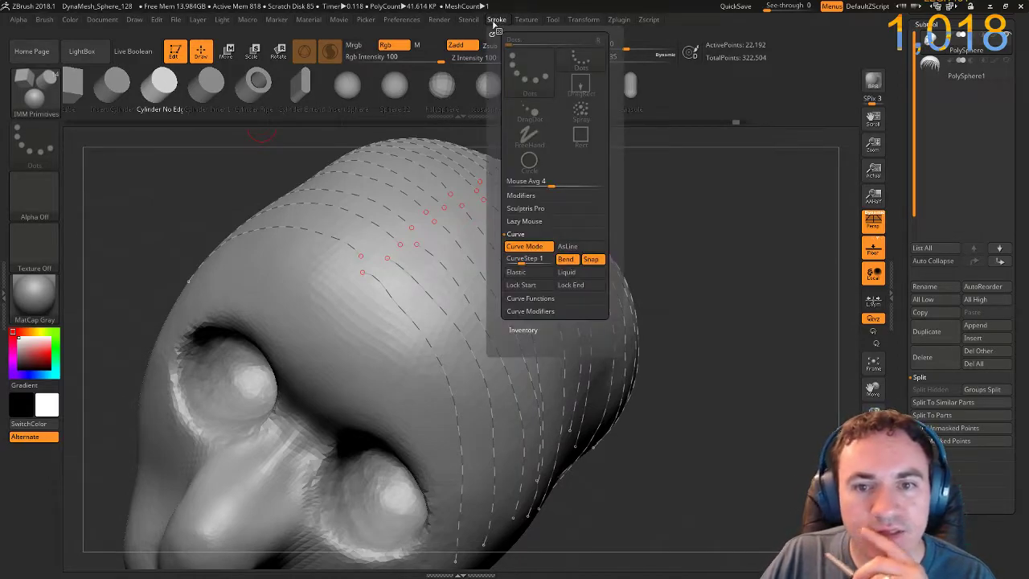
left_click(522, 246)
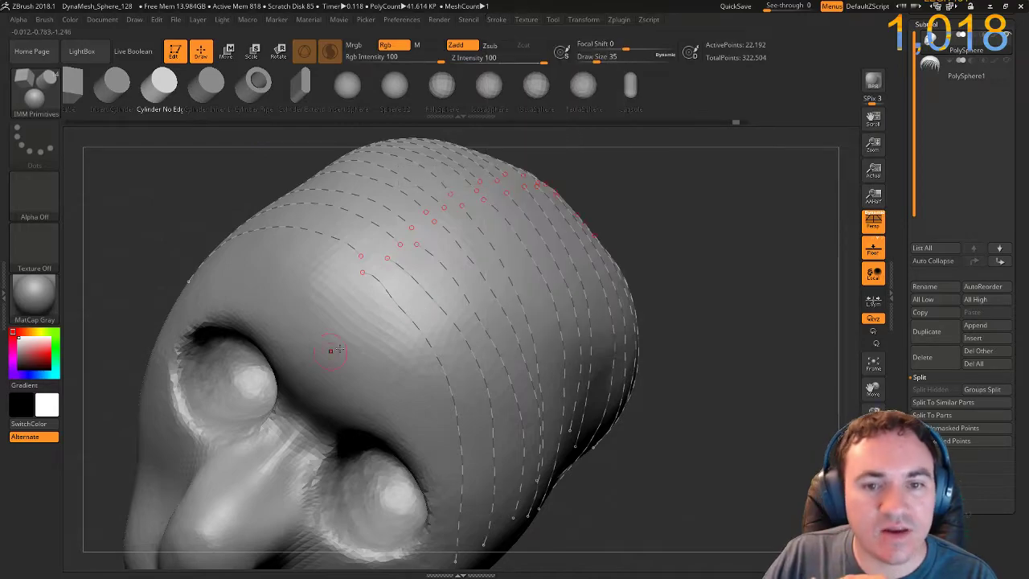
Try the Cylinder No Edge mesh at draw size 35 on the guide curves on the side of the head, and undo it.
left_click_drag(623, 294, 599, 269)
left_click_drag(460, 305, 566, 257)
left_click(558, 260)
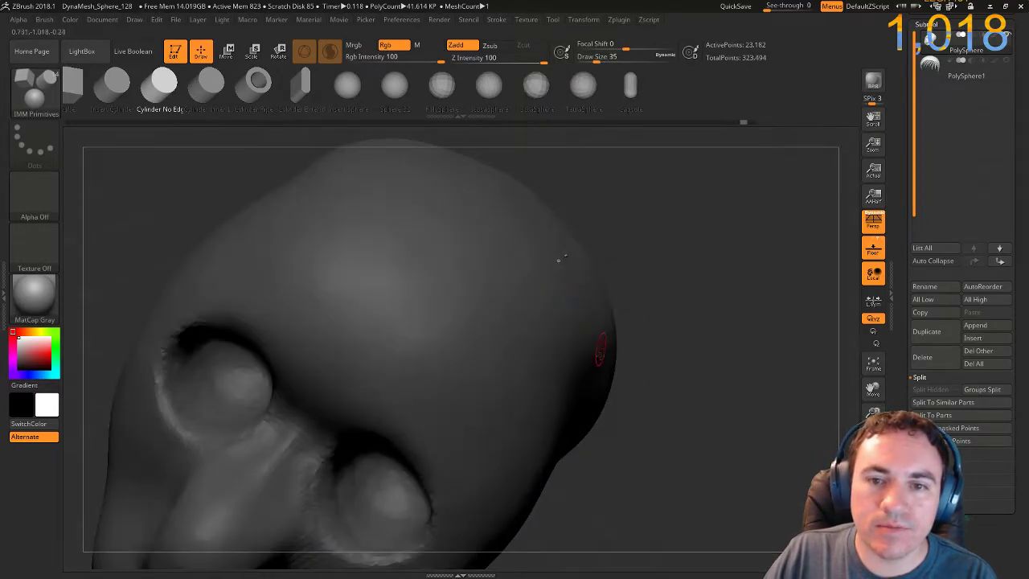
left_click_drag(683, 260, 514, 318)
key("ctrl+z")
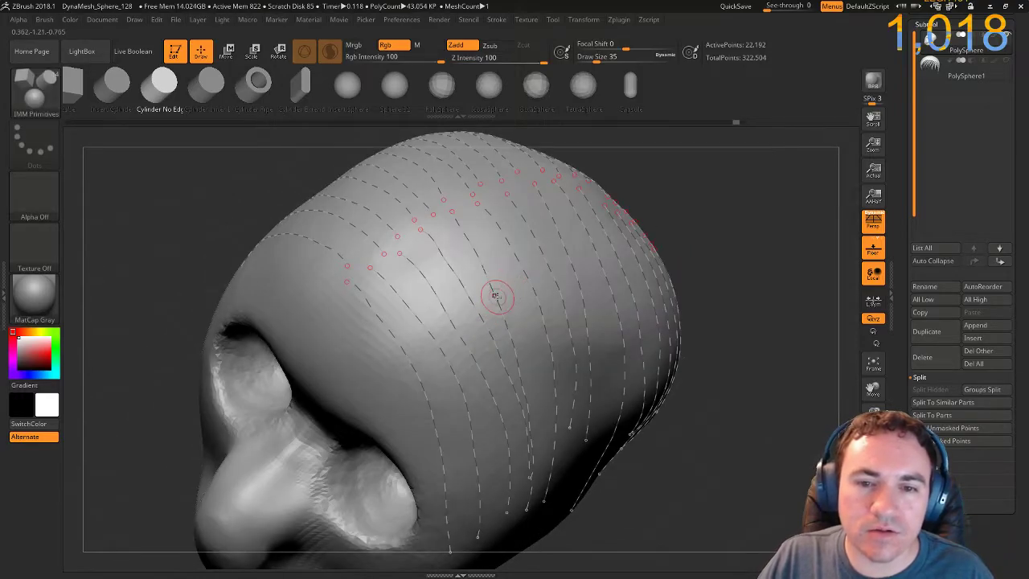
Step back and forth through the undo history until all the guide curves are restored on the head.
key("ctrl+z")
key("ctrl+z")
key("ctrl+shift+z")
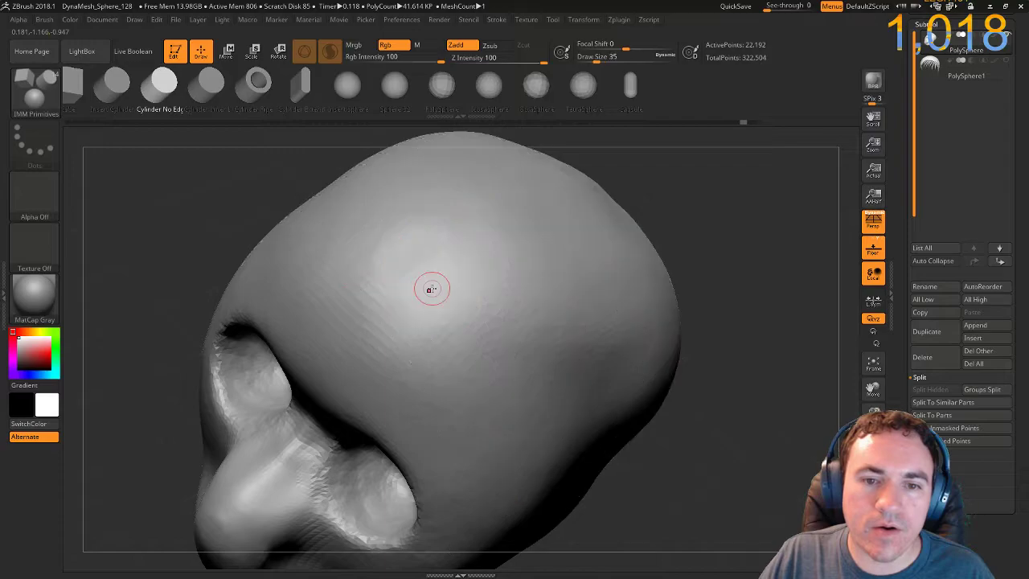
left_click_drag(839, 276, 785, 259)
right_click_drag(784, 260, 698, 145, "ctrl")
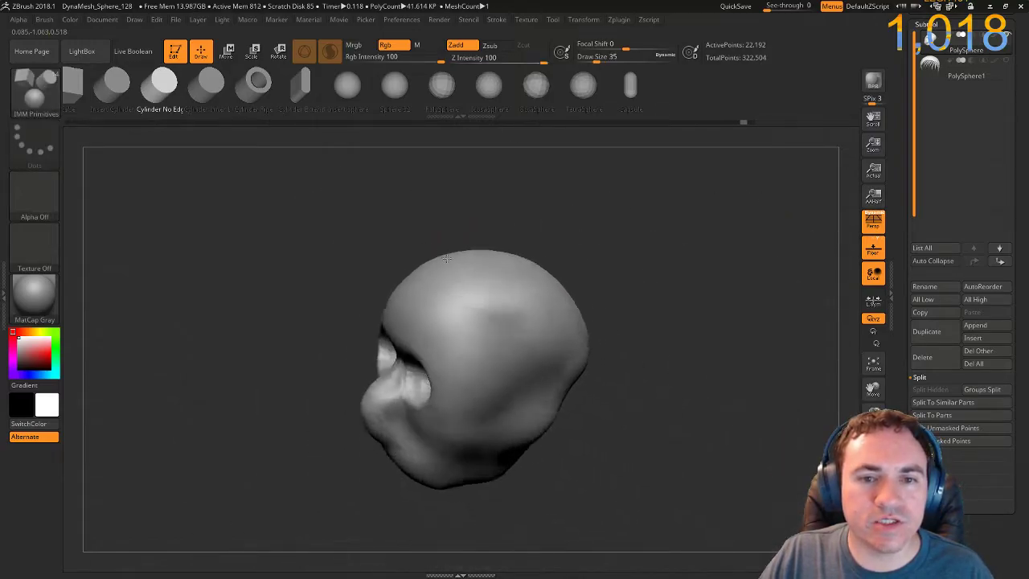
left_click_drag(211, 138, 282, 143)
key("ctrl+z")
key("ctrl+z")
key("ctrl+z")
key("ctrl+z")
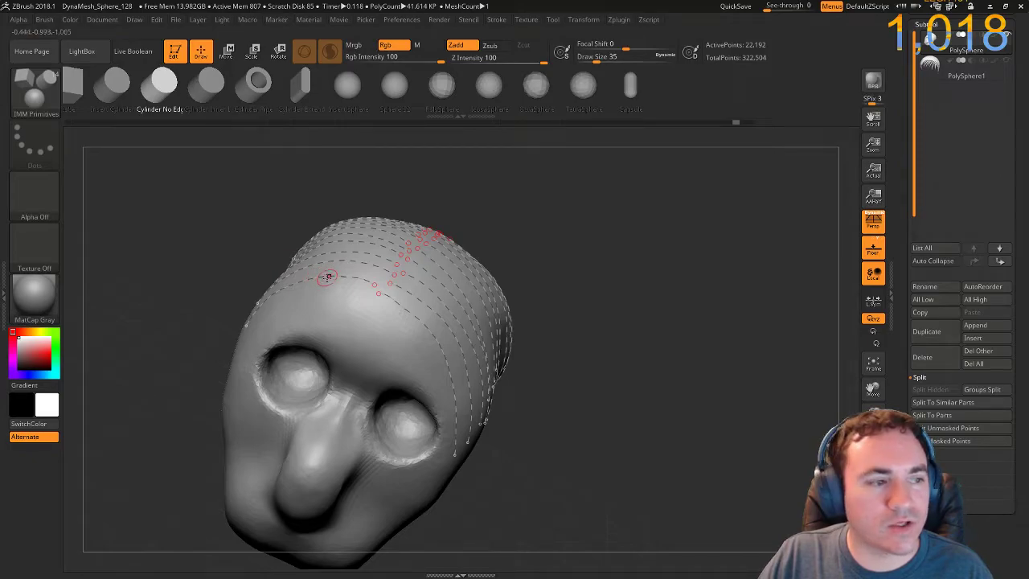
key("ctrl+z")
key("ctrl+z")
key("ctrl+z")
key("ctrl+z")
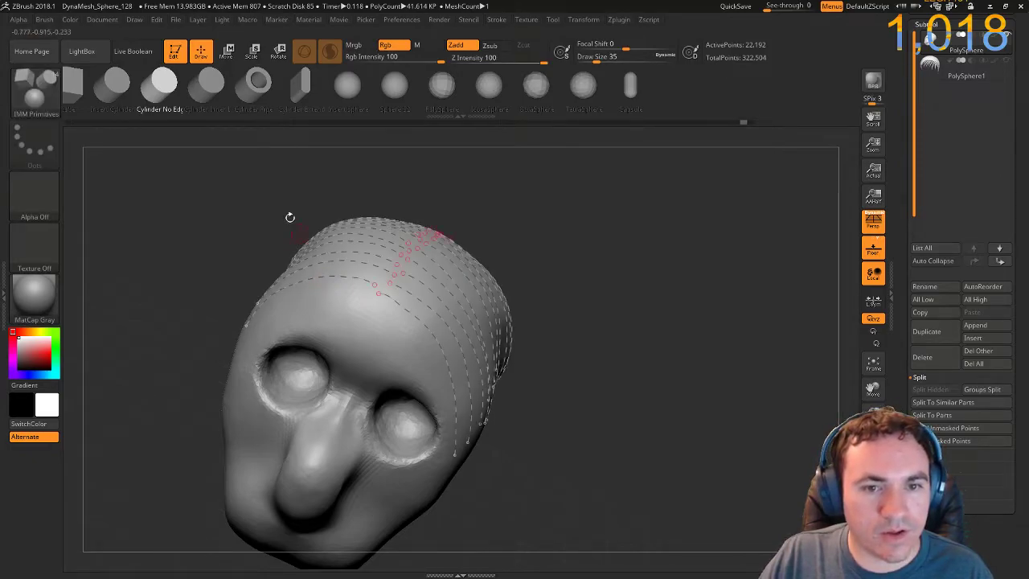
Set the draw size to 192 and apply the Cylinder No Edge mesh to the guide curves over the head.
left_click_drag(611, 64, 620, 63)
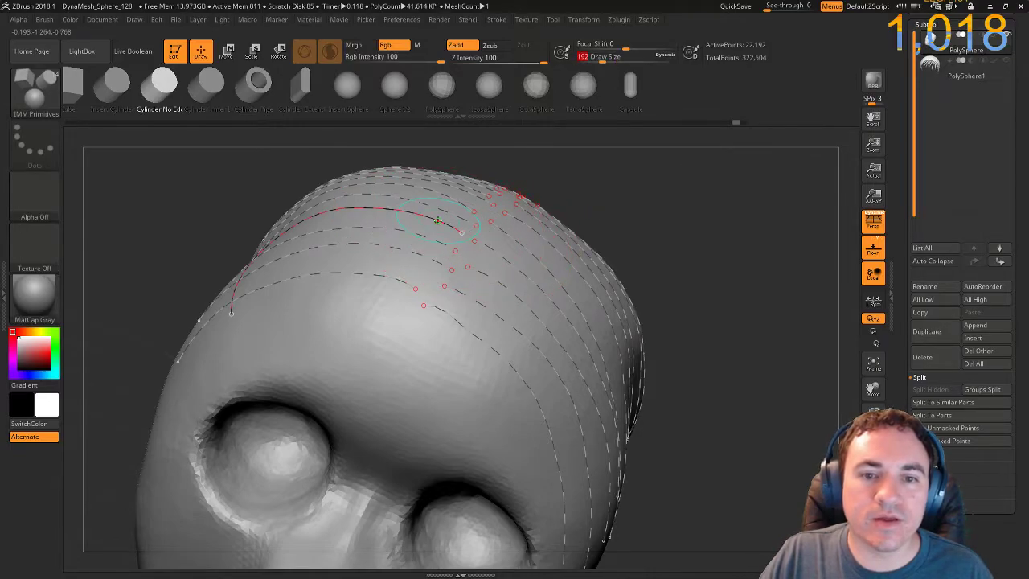
left_click(438, 220)
right_click_drag(586, 265, 586, 201, "ctrl")
right_click_drag(812, 241, 712, 230)
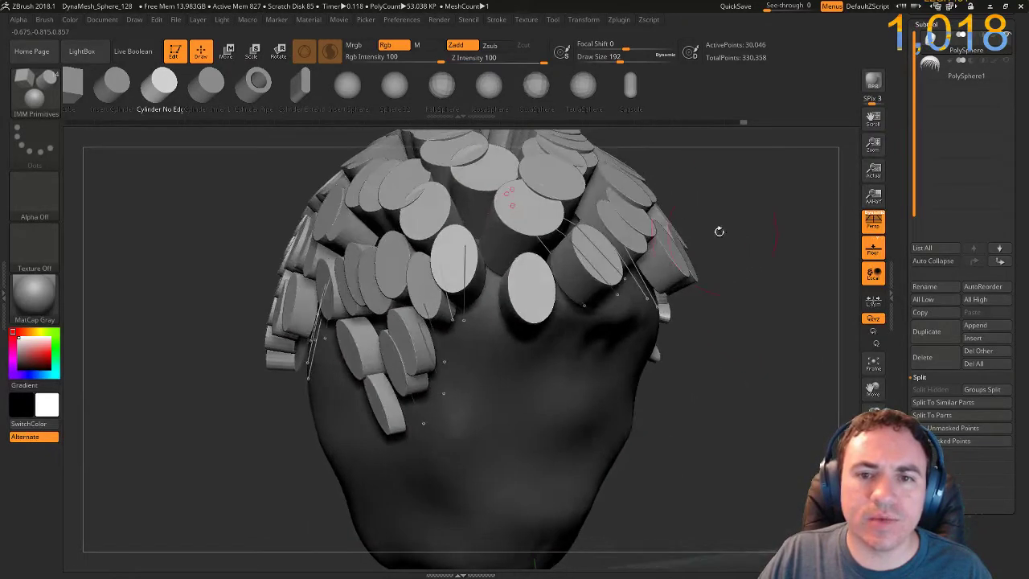
Set the curve step to 0.13313 and try updating the cylinders at the back of the head.
left_click(501, 20)
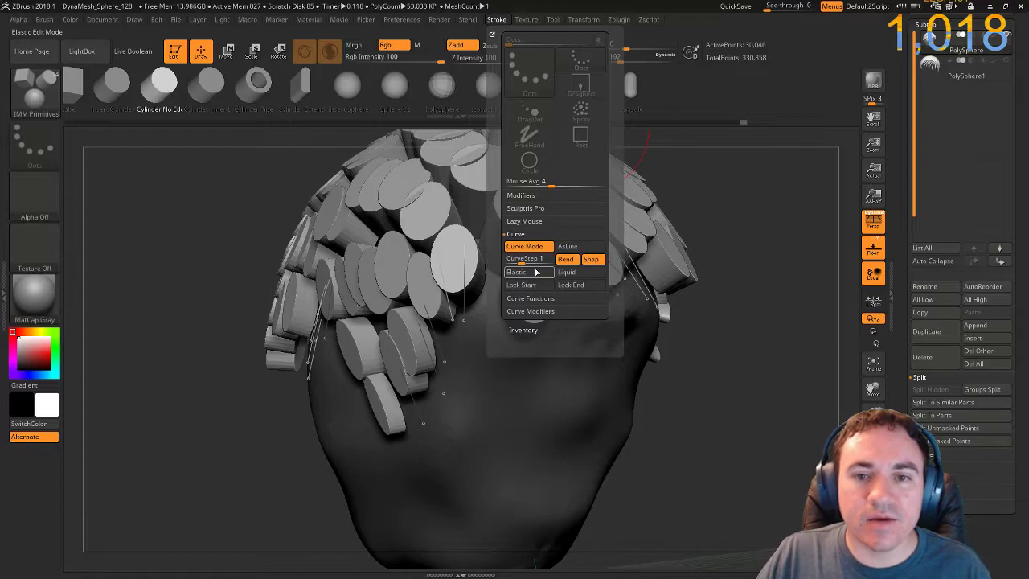
left_click_drag(521, 262, 517, 263)
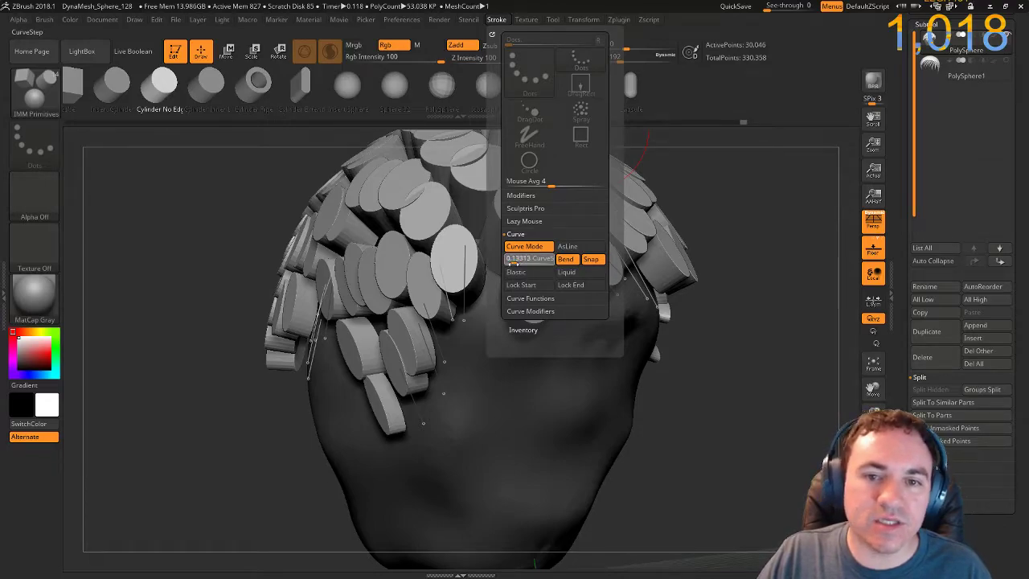
left_click(513, 262)
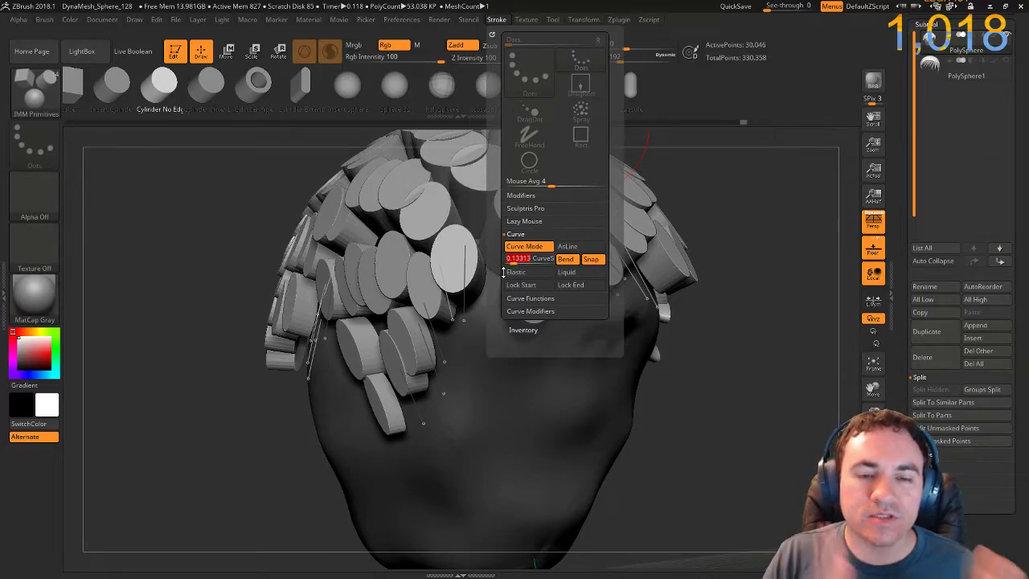
left_click(465, 284)
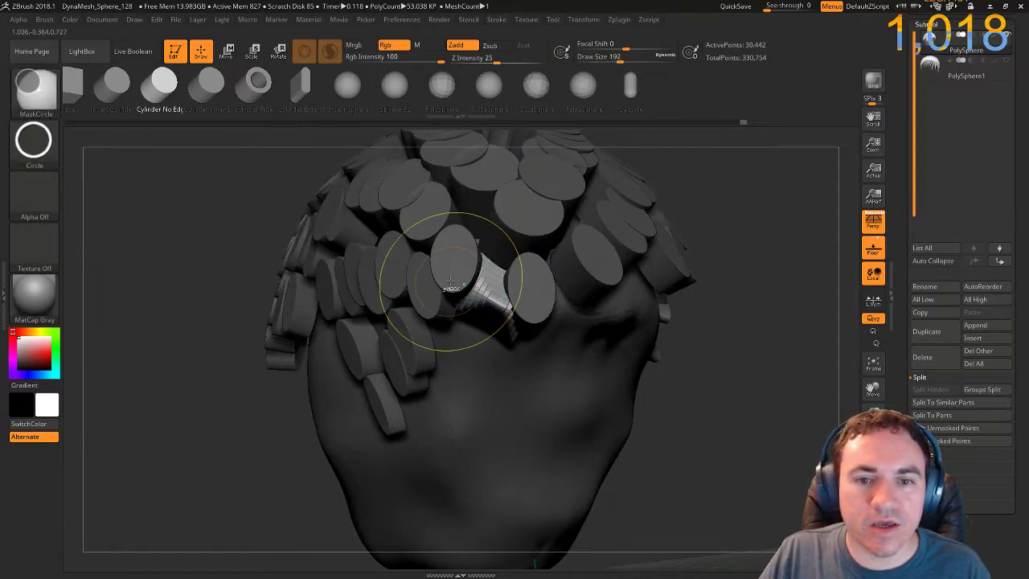
Undo the stray insertion and reapply the Cylinder No Edge mesh along all guide curves with the reduced curve step.
key("ctrl+z")
key("ctrl+z")
key("ctrl+z")
key("ctrl+shift+z")
key("ctrl+z")
key("ctrl+shift+z")
key("ctrl+z")
key("ctrl+shift+z")
key("bracketleft")
left_click(439, 254)
left_click_drag(145, 262, 233, 241)
mouse_move(122, 146)
right_mouse_down("ctrl")
mouse_move(200, 239)
mouse_move(237, 240)
right_mouse_up("ctrl")
left_click_drag(171, 242, 200, 368)
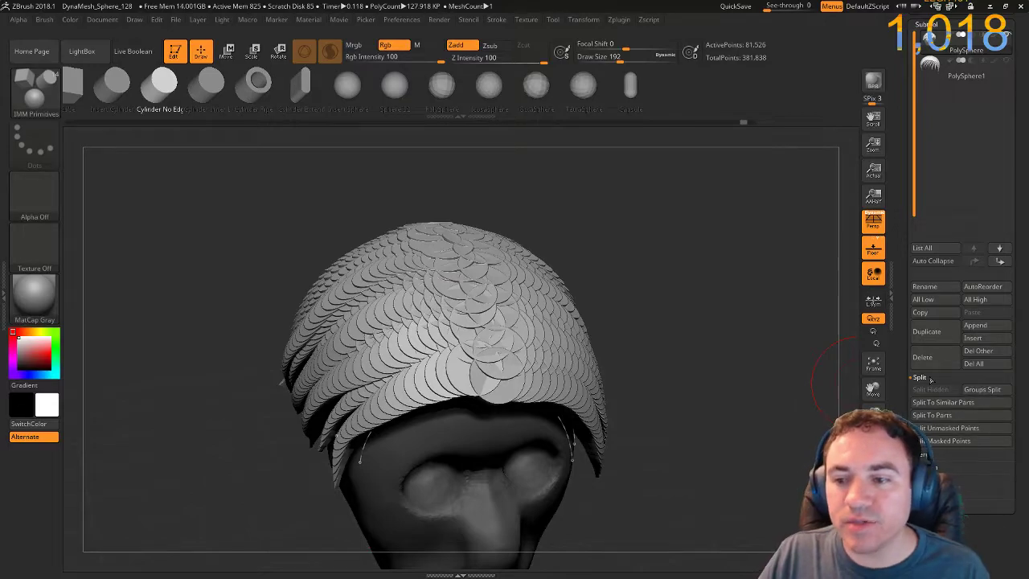
Split the unmasked cylinder strands into their own subtool and hide that subtool.
left_click(947, 428)
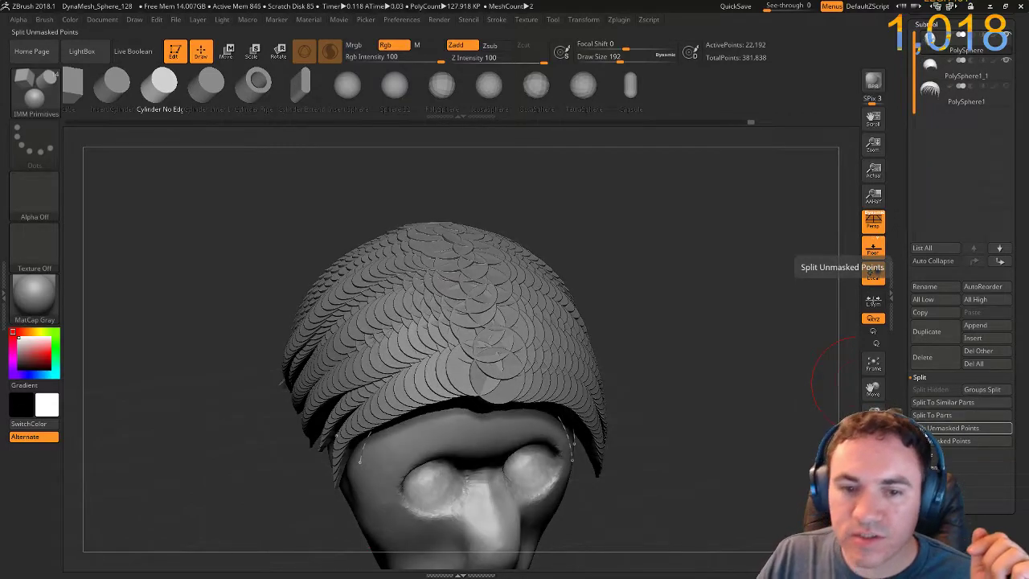
left_click(1007, 64)
left_click_drag(671, 301, 648, 324)
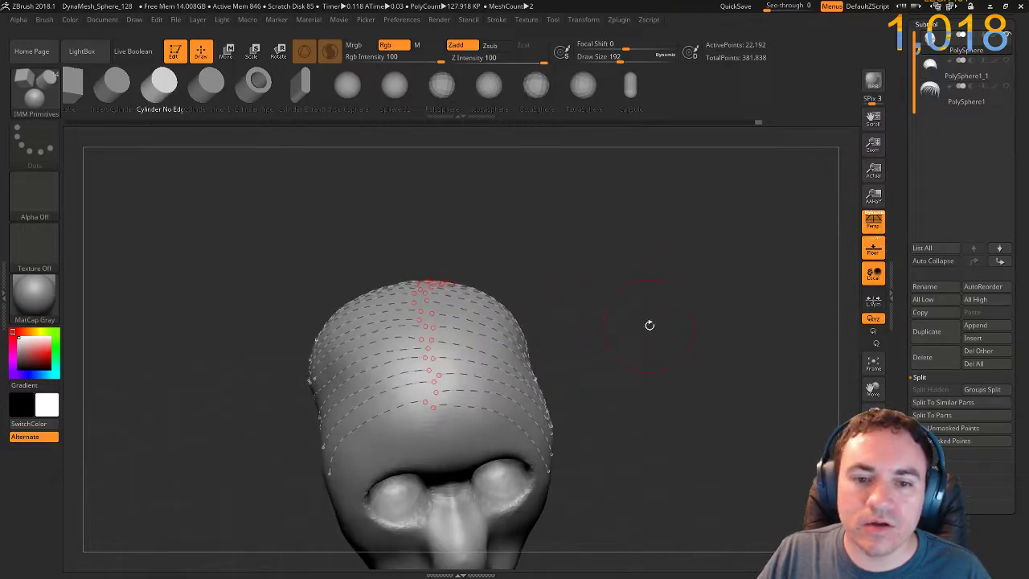
Clear the guide curves from the bare head and switch to the ZRemesherGuides brush.
left_click(430, 441)
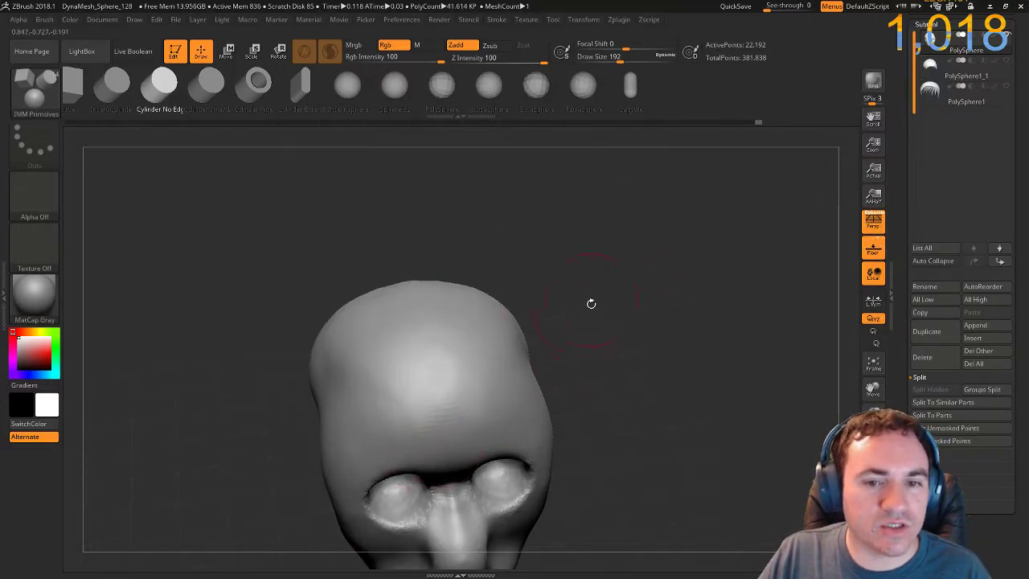
key("b")
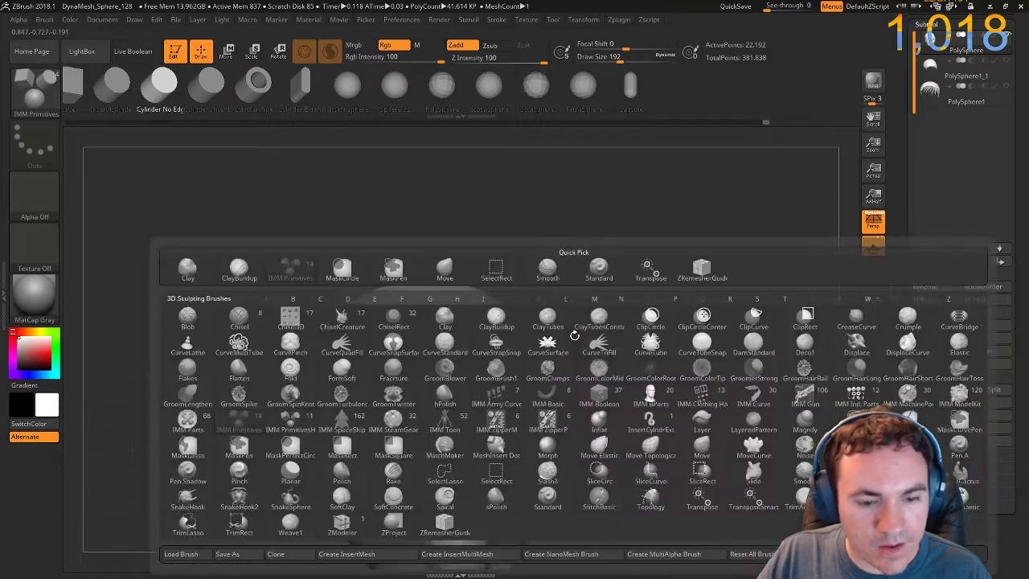
left_click(445, 527)
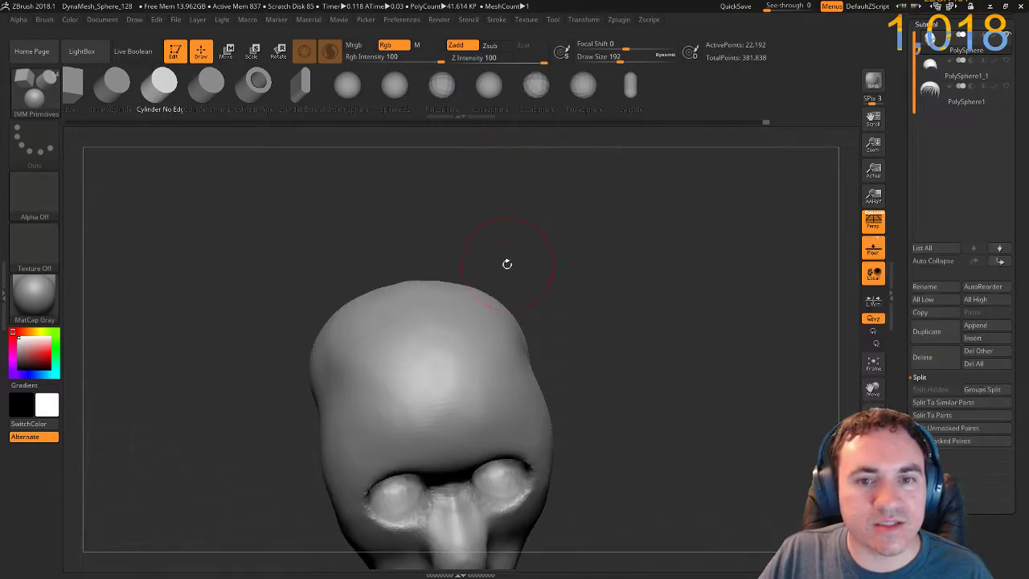
key("b")
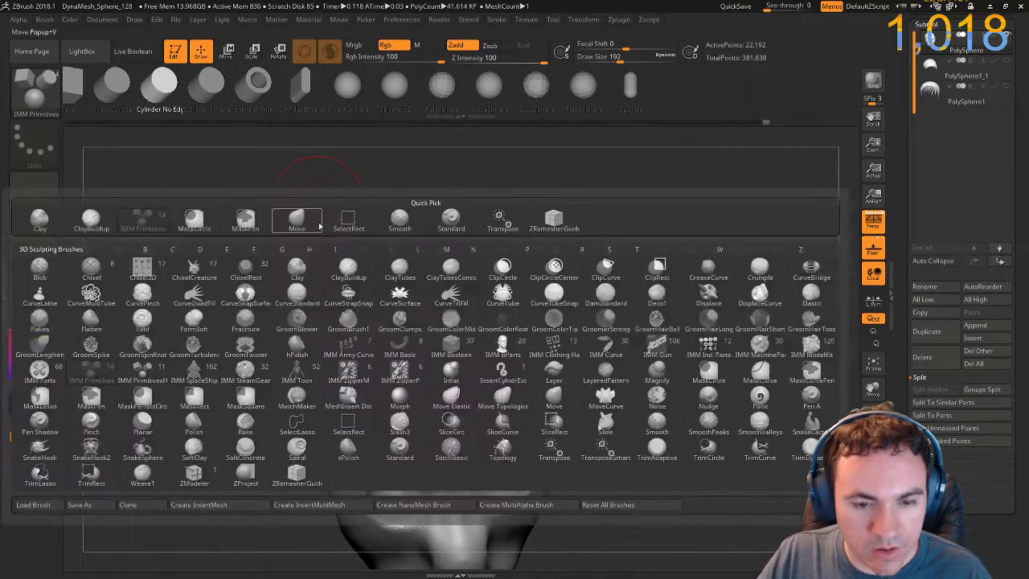
left_click(297, 476)
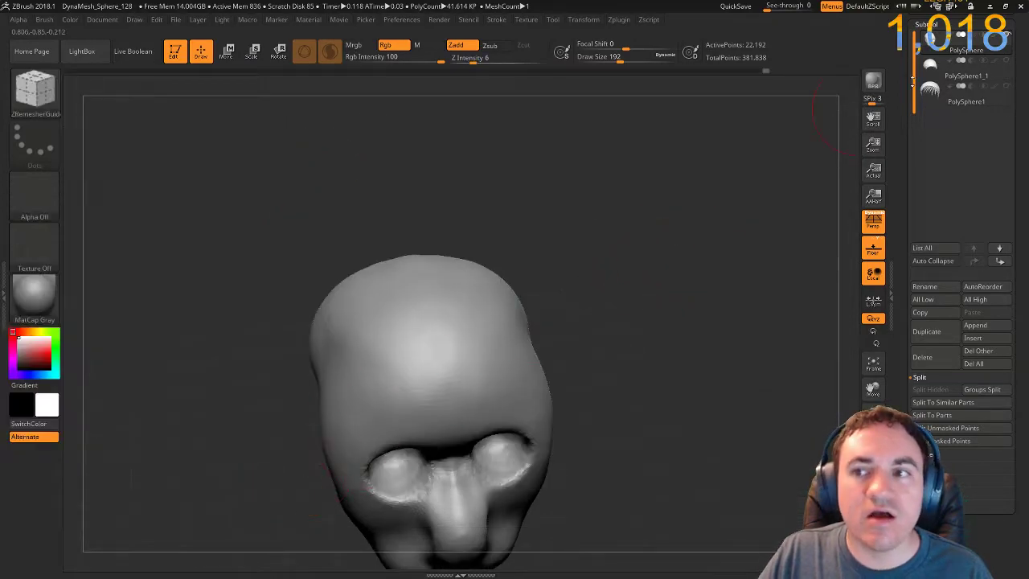
Set the draw size to 12 and draw a guide curve across the forehead to the side of the head.
left_click_drag(696, 265, 651, 365)
left_click_drag(705, 330, 690, 274, "alt")
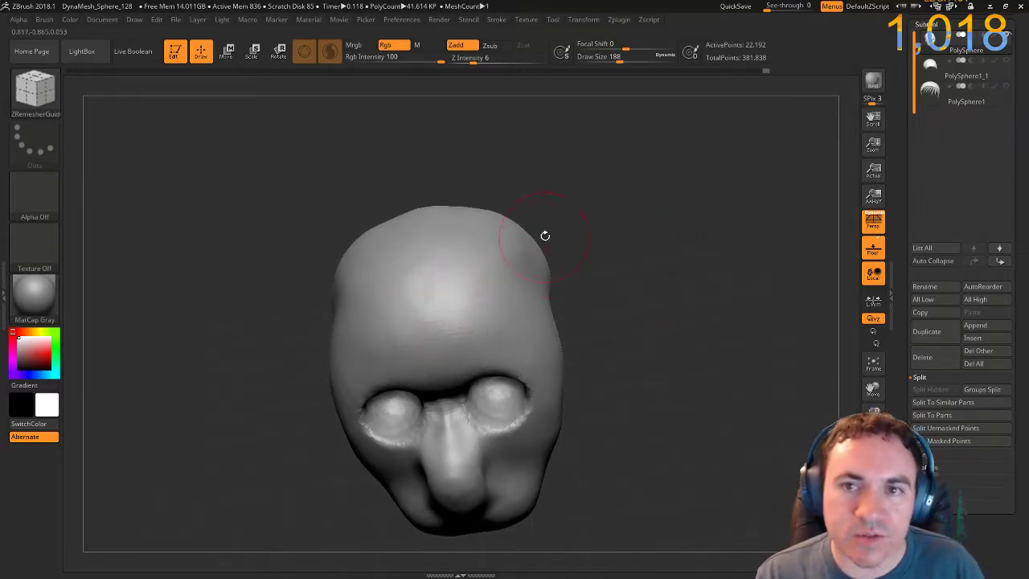
left_click_drag(569, 265, 448, 317)
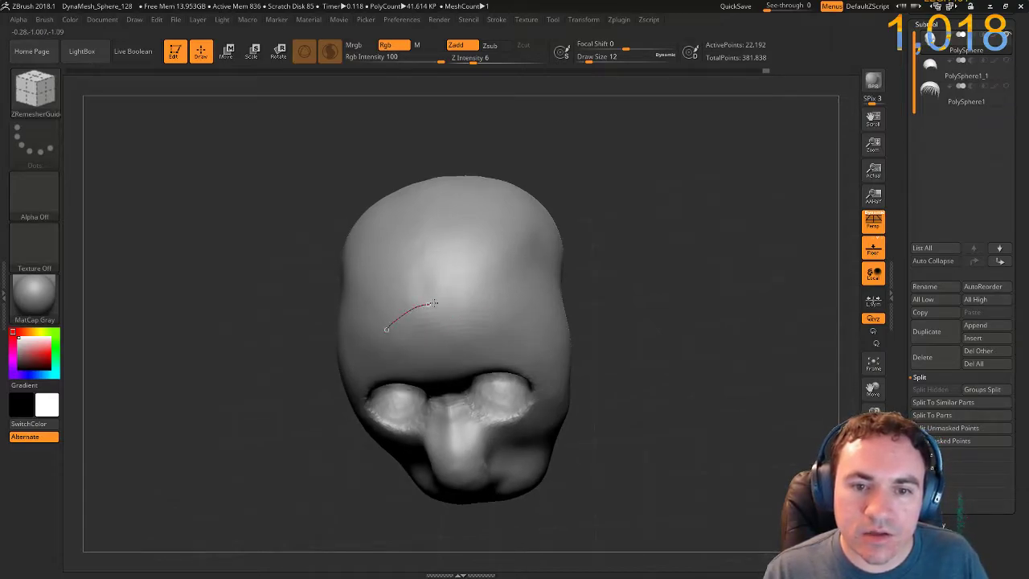
left_click_drag(545, 352, 559, 371)
left_click_drag(607, 295, 578, 299)
left_click_drag(620, 328, 606, 238)
mouse_move(605, 238)
right_mouse_down("ctrl")
mouse_move(629, 284)
mouse_move(702, 285)
mouse_move(678, 224)
right_mouse_up("ctrl")
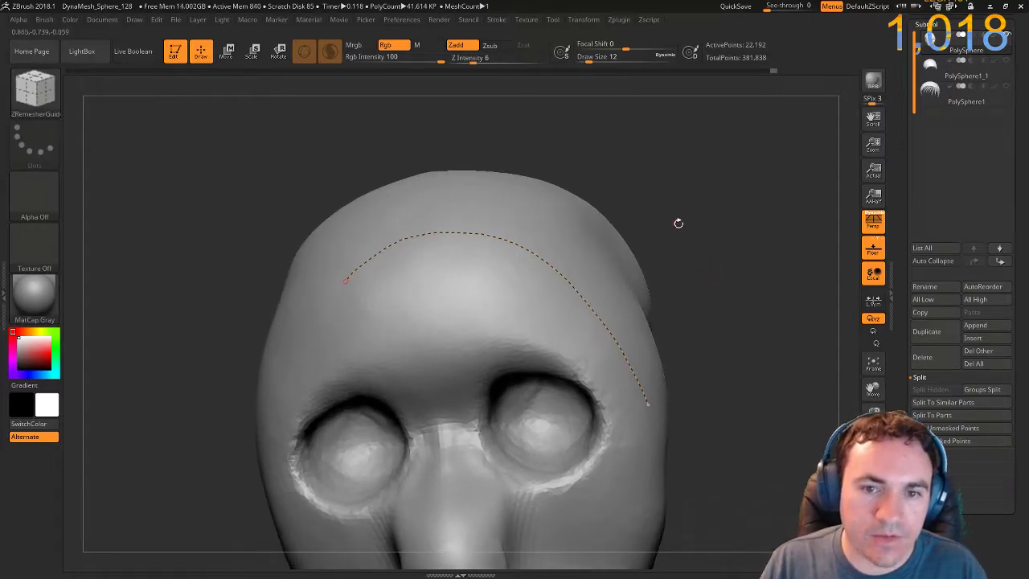
Remove the guide curve and draw a new arched one from the middle of the forehead to the temple.
left_click(677, 225)
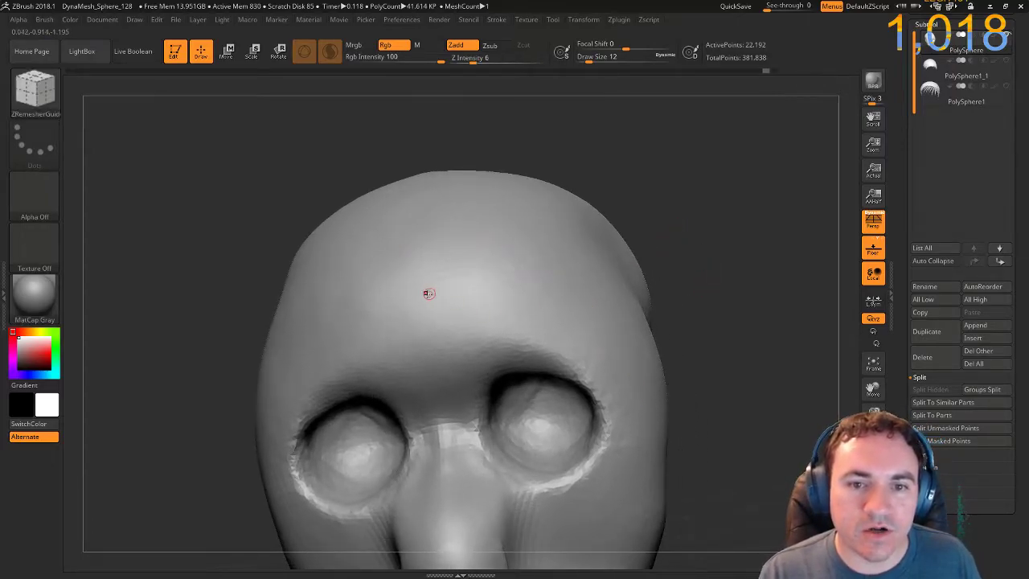
left_click_drag(595, 288, 636, 366)
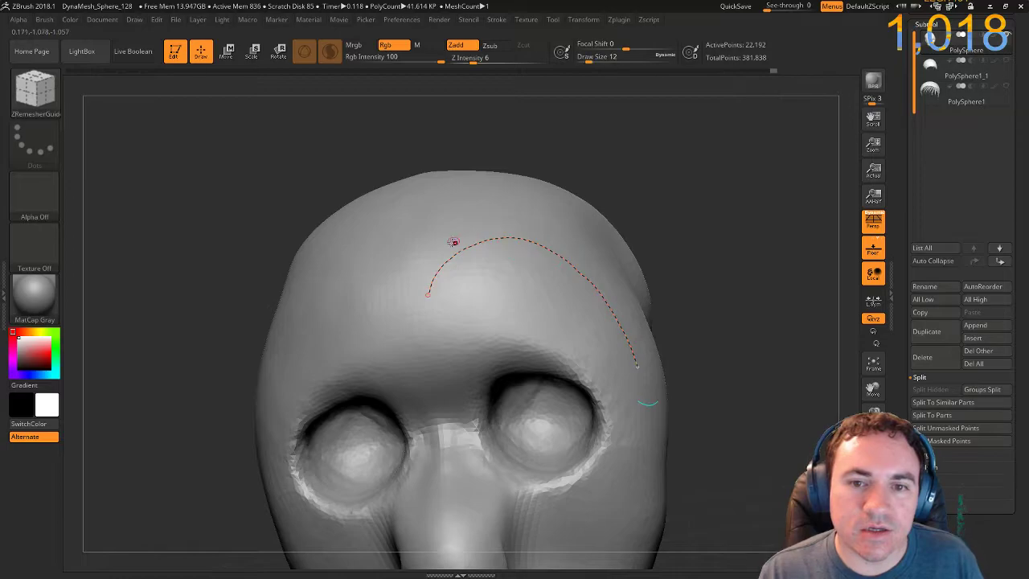
Draw another arched guide curve above the first and matching curves from the middle of the forehead to the opposite temple.
left_click_drag(644, 144, 609, 202)
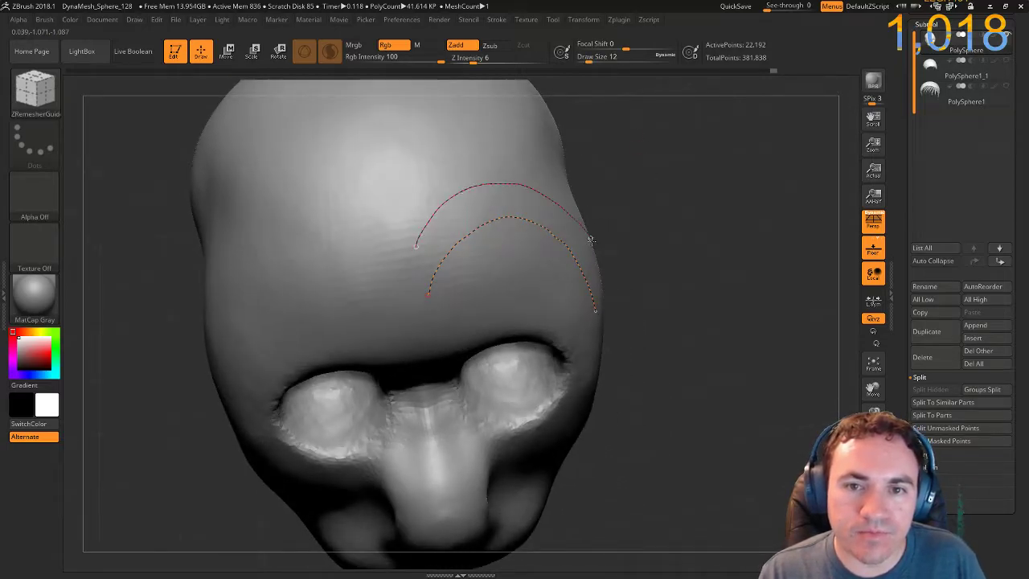
left_click_drag(713, 290, 707, 250)
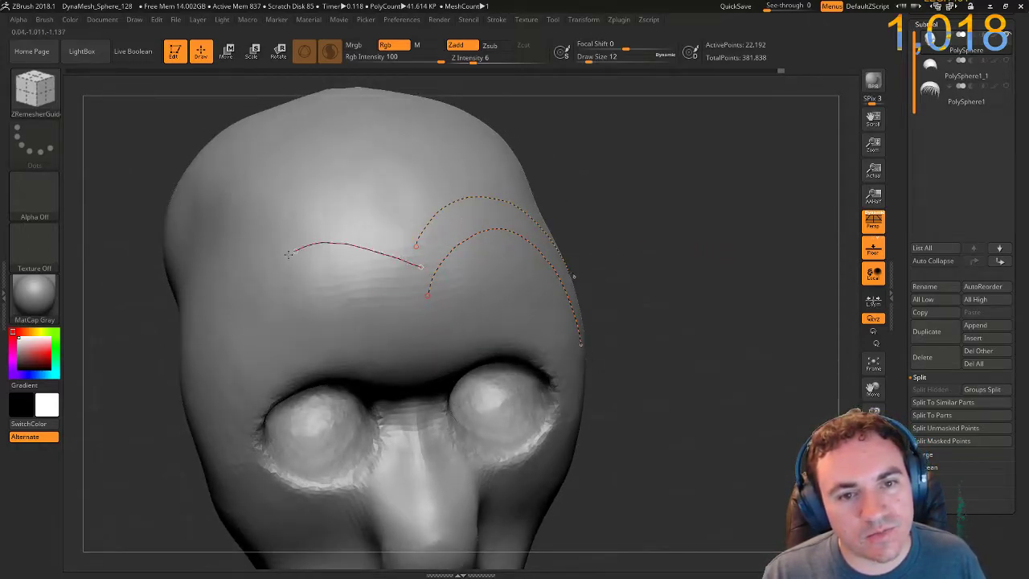
left_click_drag(226, 318, 214, 338)
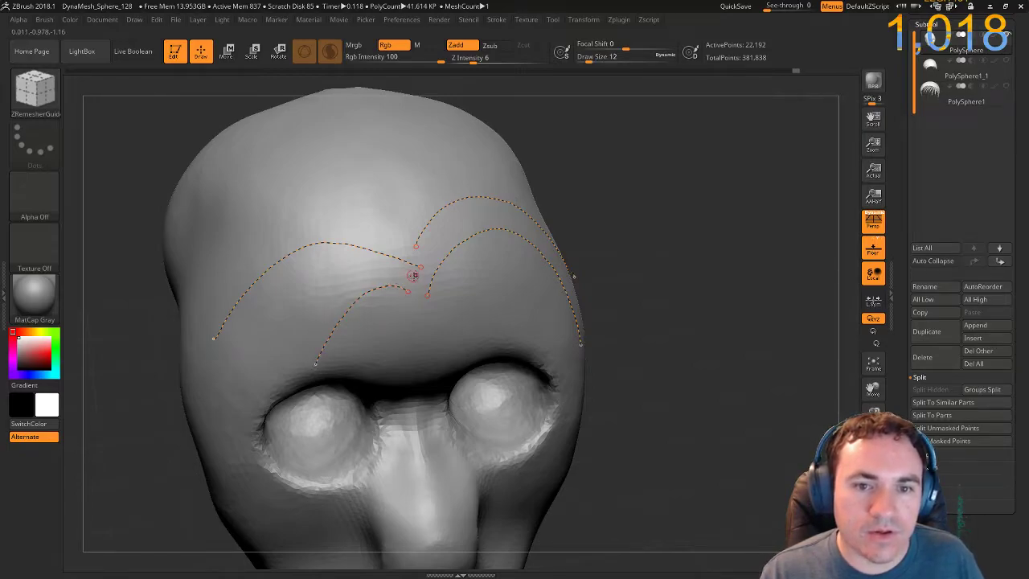
left_click_drag(276, 328, 257, 358)
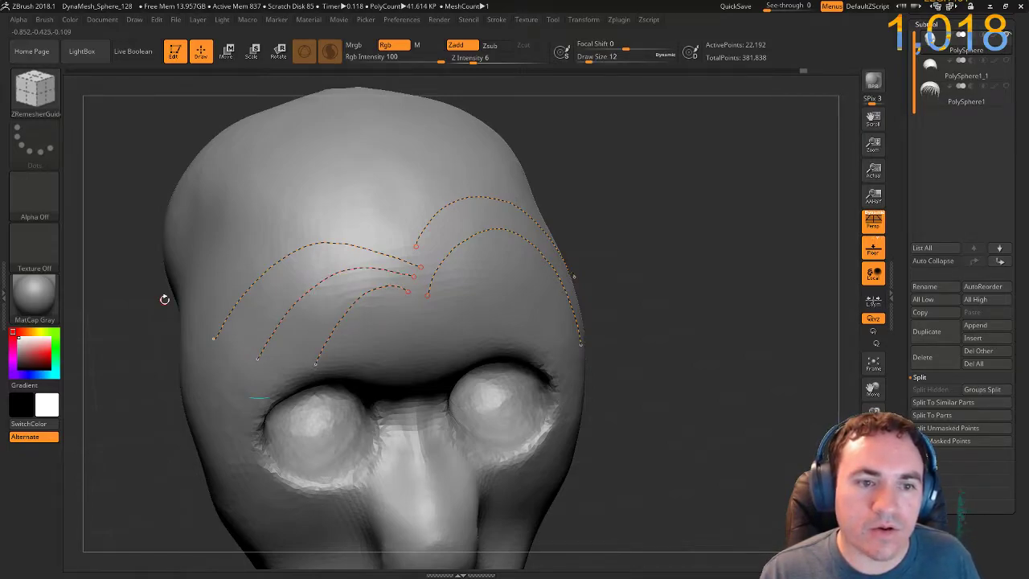
Draw a row of five spaced guide curves down the side of the head, working back from the forehead.
mouse_move(164, 299)
left_mouse_down()
mouse_move(469, 250)
mouse_move(566, 272)
mouse_move(682, 214)
mouse_move(637, 281)
left_mouse_up()
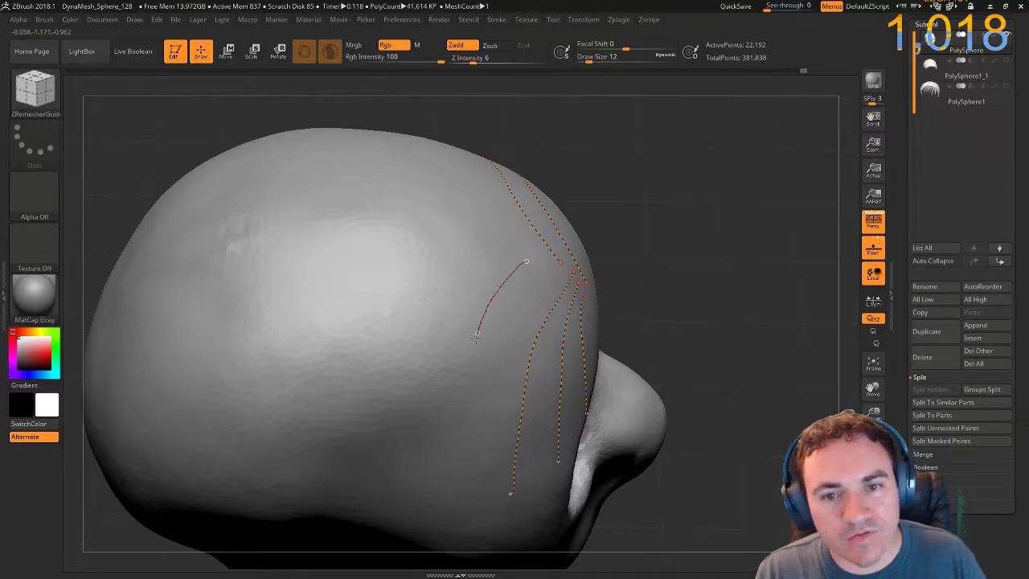
left_click_drag(467, 434, 475, 480)
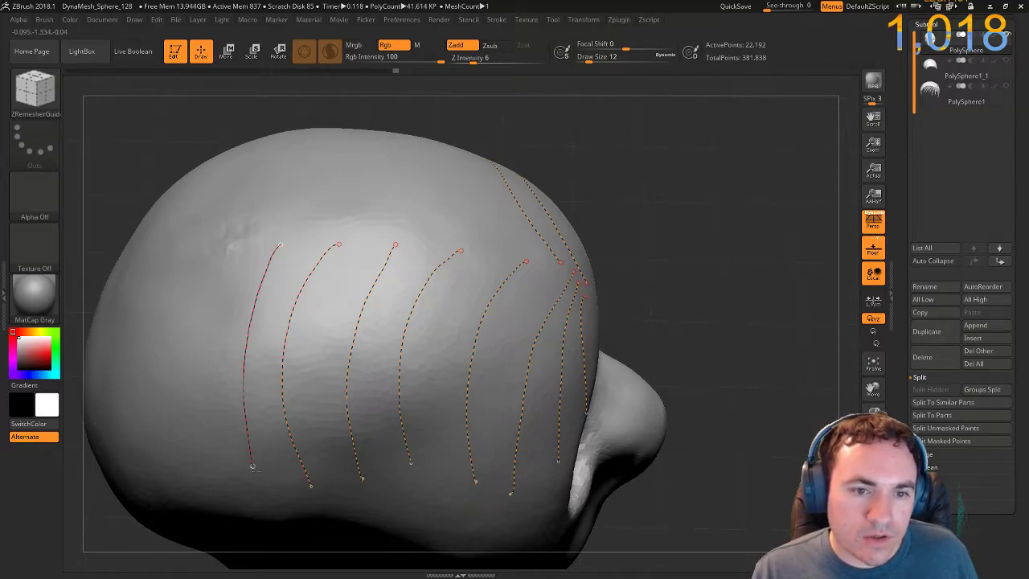
left_click_drag(112, 190, 342, 211)
left_click_drag(461, 269, 451, 422)
key("ctrl+z")
key("ctrl+z")
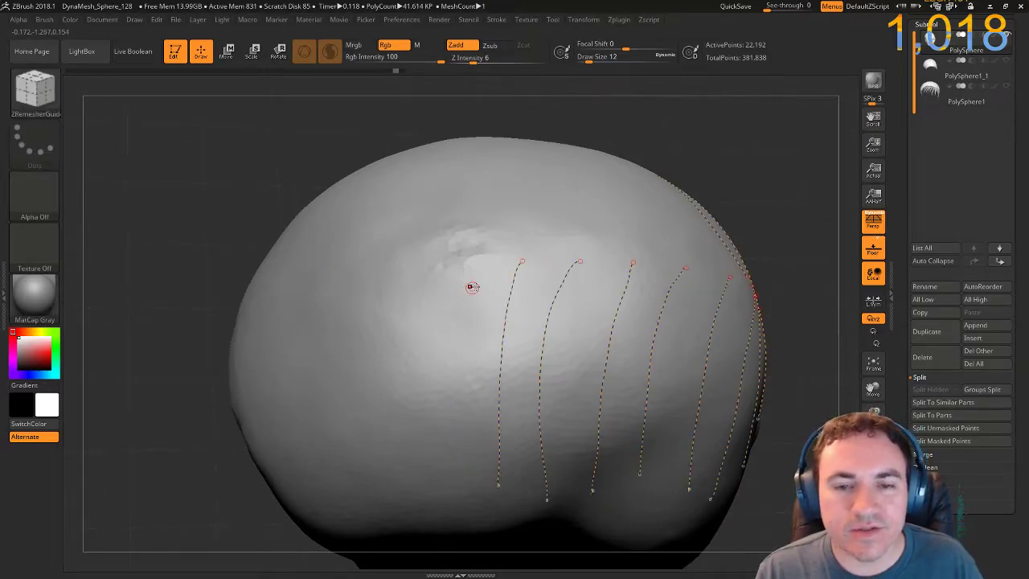
Continue the row with four more guide curves from the centre line down the rear side of the head.
left_click_drag(450, 384, 454, 503)
left_click(422, 272)
key("ctrl+z")
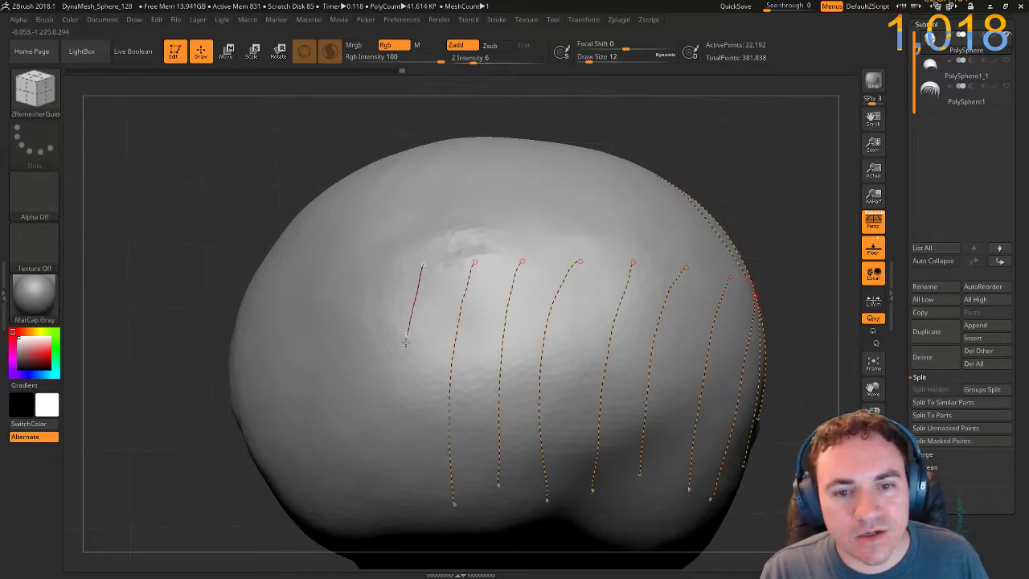
left_click_drag(378, 274, 365, 345)
left_click_drag(366, 511, 366, 513)
left_click_drag(219, 266, 278, 268)
left_click_drag(330, 292, 328, 307)
mouse_move(343, 492)
left_mouse_down()
mouse_move(347, 512)
mouse_move(310, 547)
left_mouse_up()
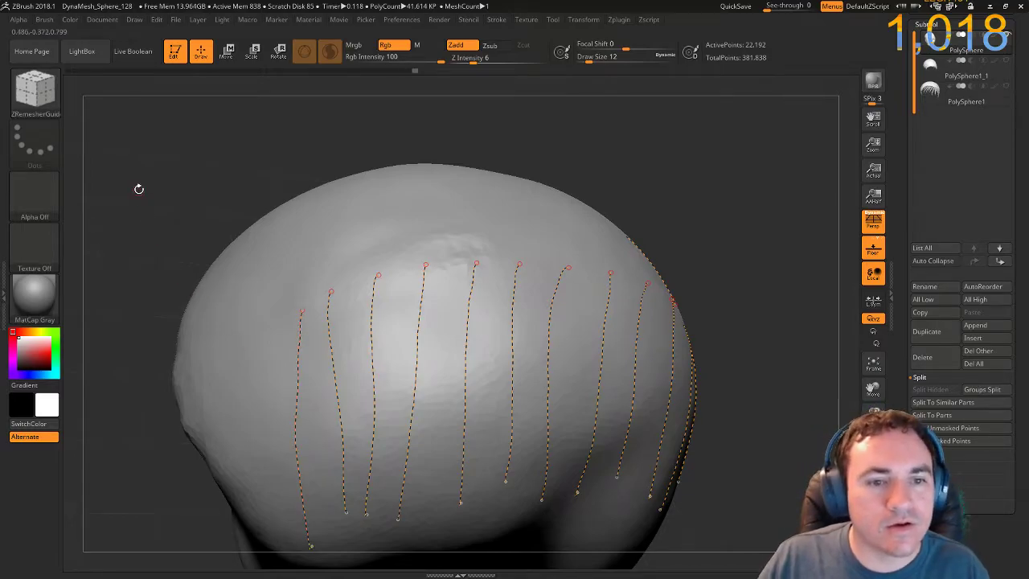
Draw guide curves fanning from the crown down the back of the head to the nape.
left_click_drag(138, 188, 408, 254)
mouse_move(597, 383)
left_mouse_down()
mouse_move(544, 309)
mouse_move(536, 230)
mouse_move(300, 175)
mouse_move(512, 238)
mouse_move(593, 245)
mouse_move(651, 319)
mouse_move(609, 236)
mouse_move(558, 259)
mouse_move(492, 199)
mouse_move(450, 322)
mouse_move(426, 303)
mouse_move(566, 259)
mouse_move(604, 381)
left_mouse_up()
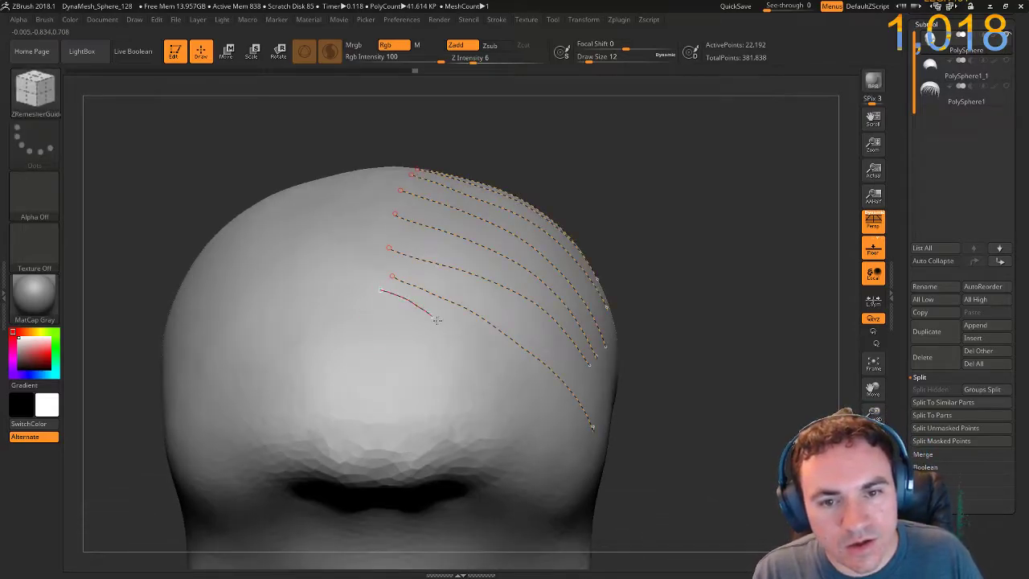
left_click_drag(515, 399, 545, 459)
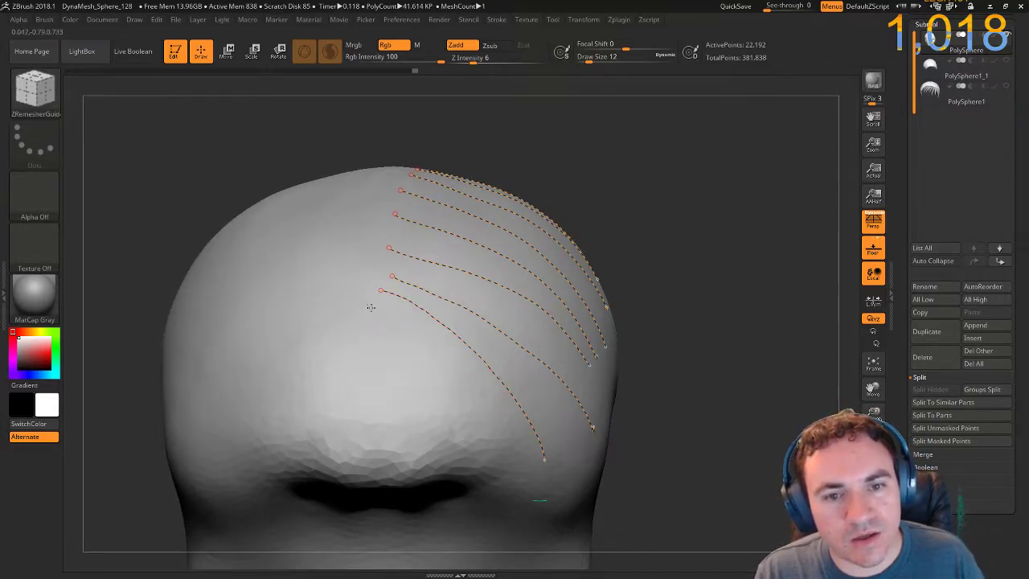
left_click_drag(443, 394, 467, 448)
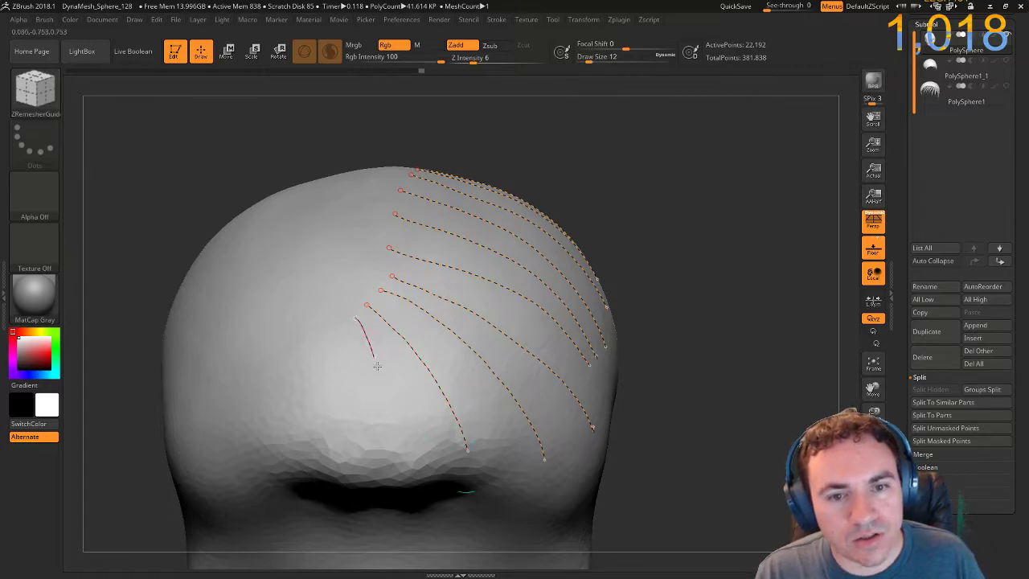
left_click_drag(393, 459, 393, 458)
left_click_drag(329, 454, 330, 453)
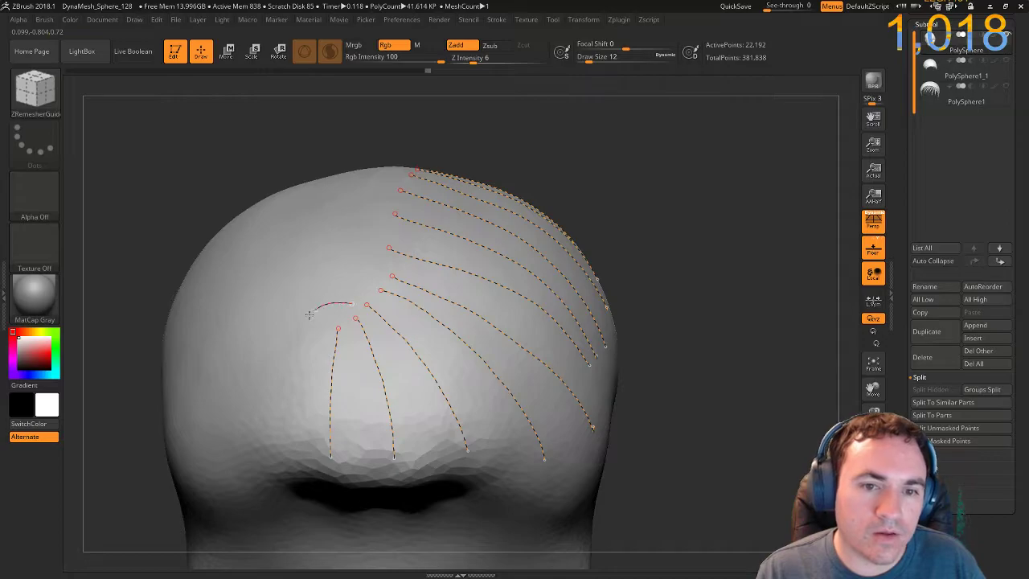
Draw a matching set of arched guide curves from the crown down the opposite half of the back of the head.
left_click_drag(269, 408, 263, 440)
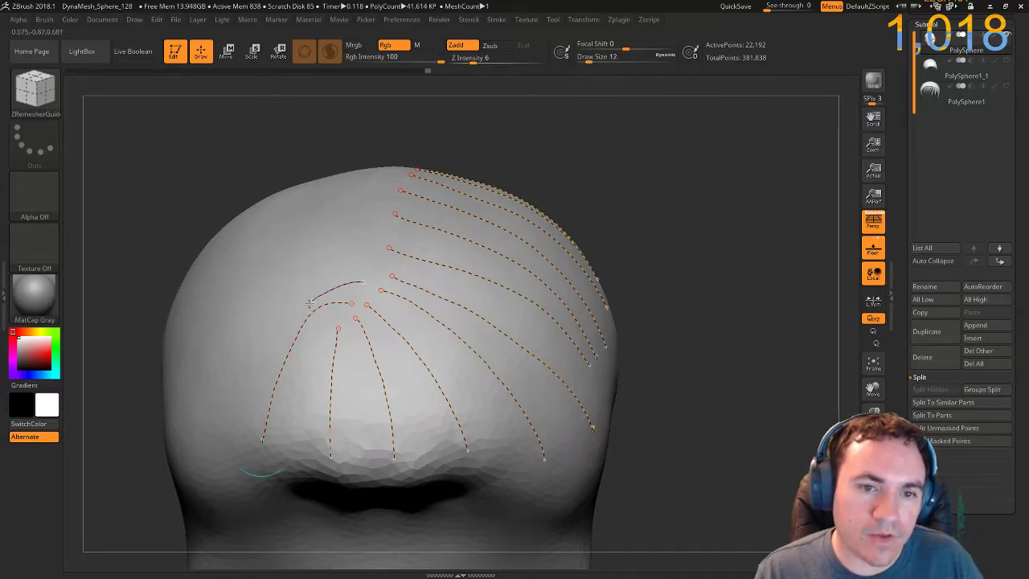
mouse_move(250, 400)
left_mouse_down()
mouse_move(236, 434)
mouse_move(206, 419)
left_mouse_up()
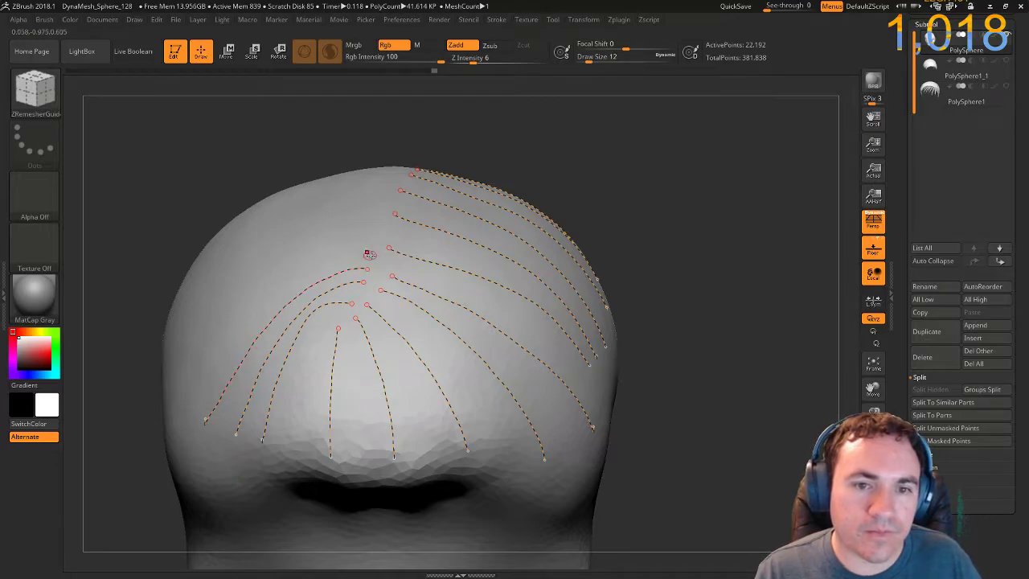
left_click_drag(183, 382, 184, 383)
left_click_drag(135, 301, 160, 310)
mouse_move(354, 216)
left_mouse_down()
mouse_move(368, 223)
mouse_move(254, 267)
left_mouse_up()
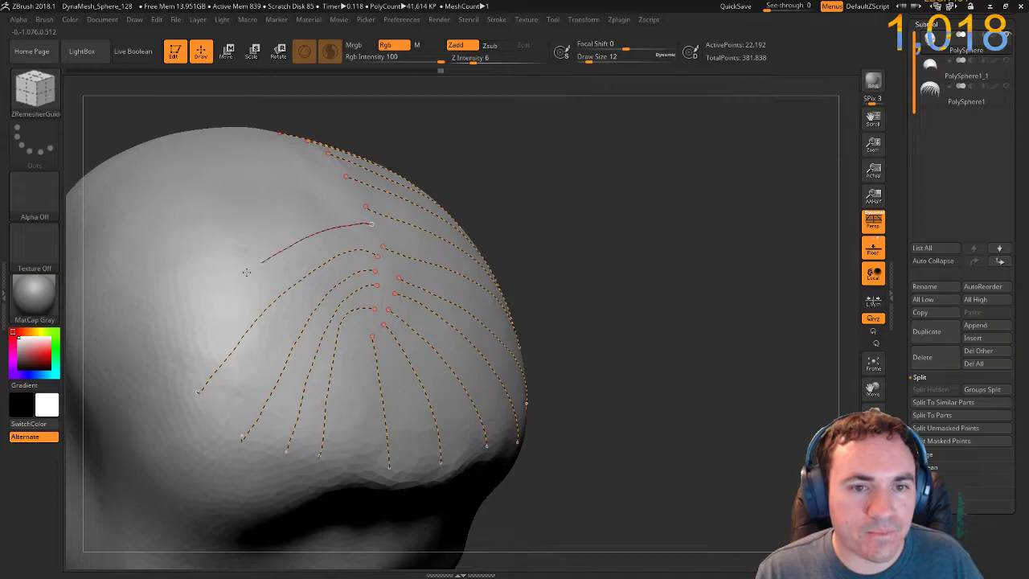
left_click_drag(164, 357, 166, 356)
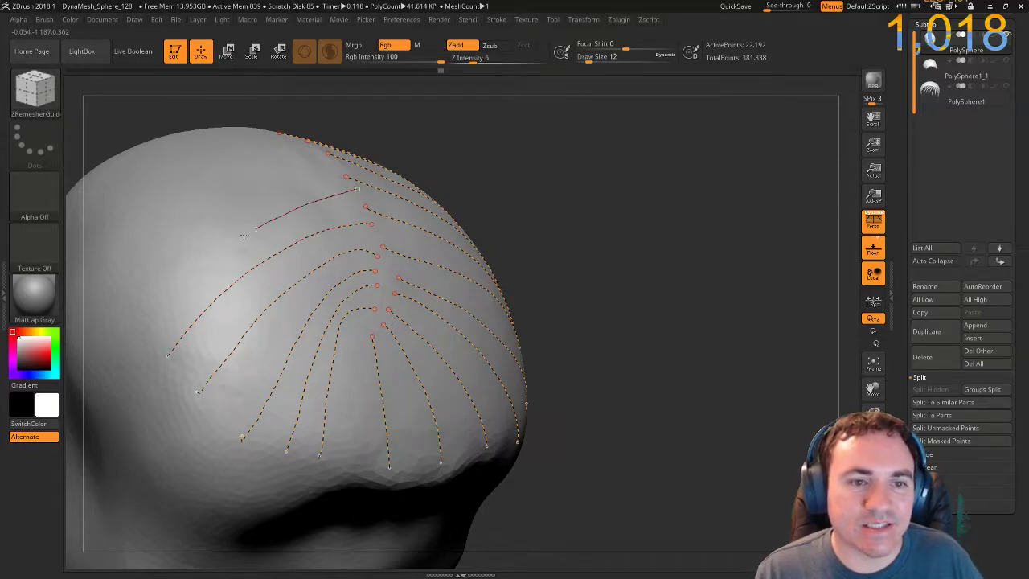
left_click_drag(148, 320, 149, 320)
Draw the remaining guide curves from the centre line down the bare side of the head, closing the gap to the forehead curves.
left_click_drag(566, 146, 643, 214)
left_click_drag(498, 228, 474, 254)
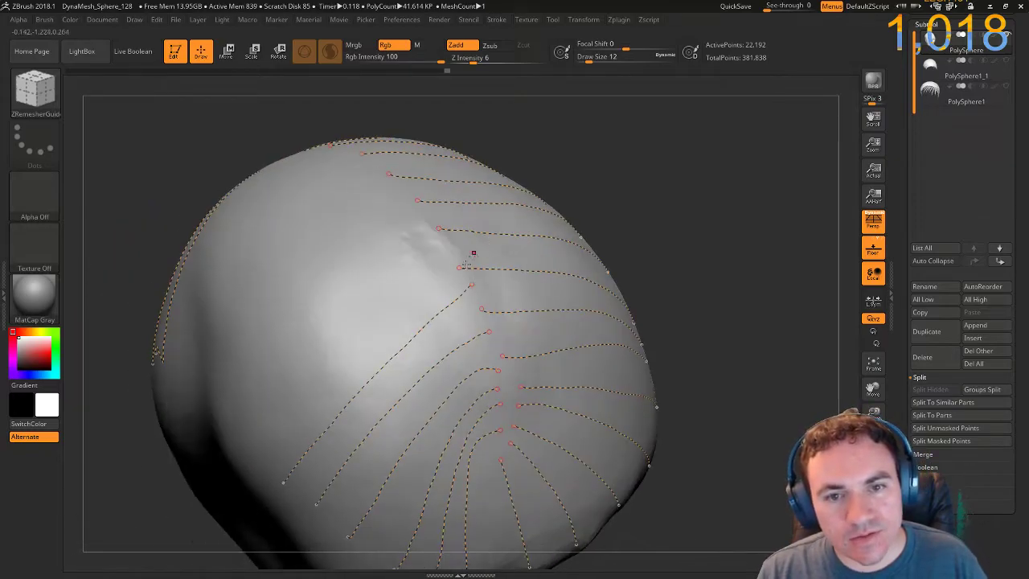
left_click_drag(261, 398, 228, 450)
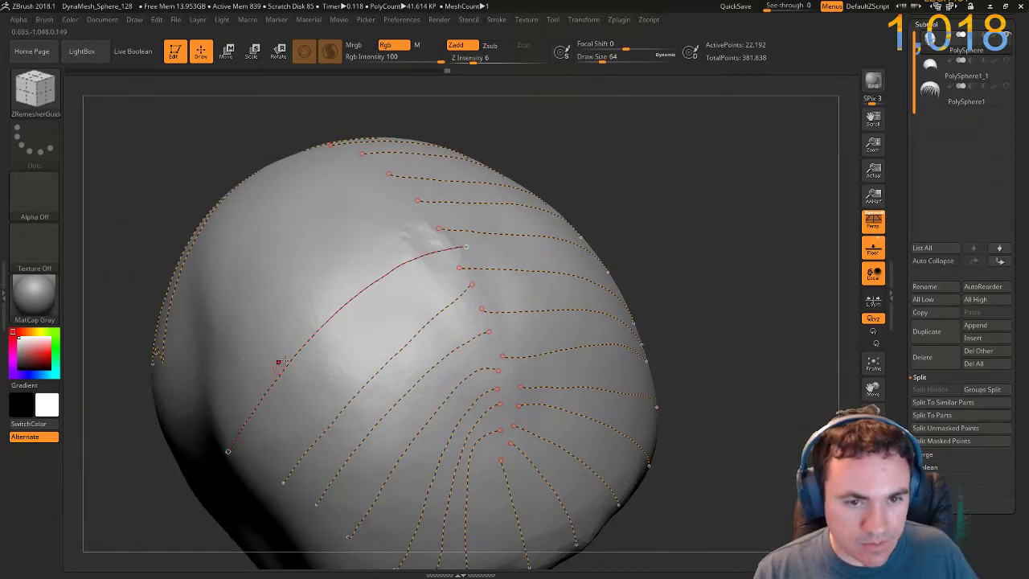
left_click_drag(227, 378, 229, 376)
left_click_drag(145, 193, 241, 211)
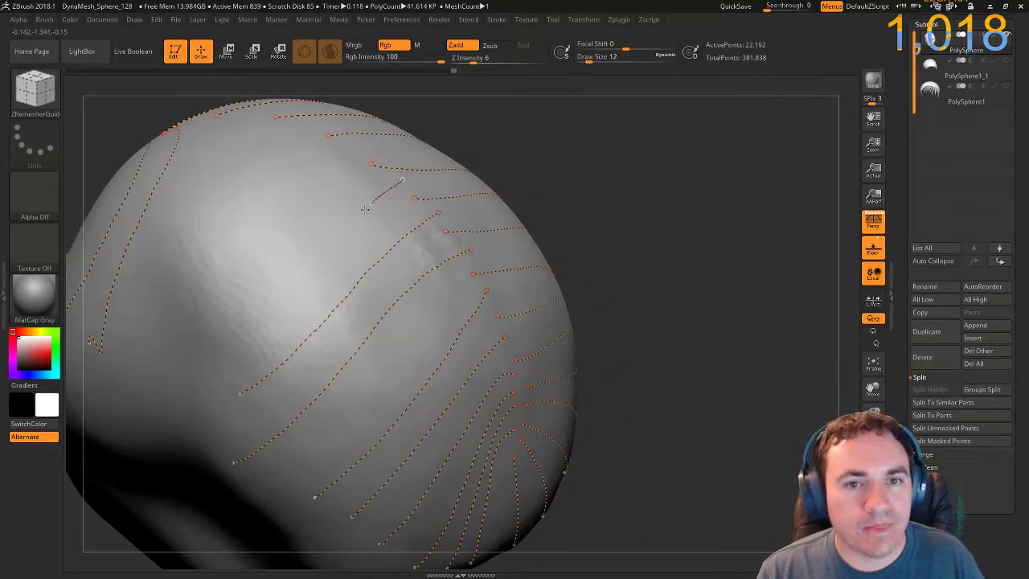
left_click_drag(222, 384, 223, 385)
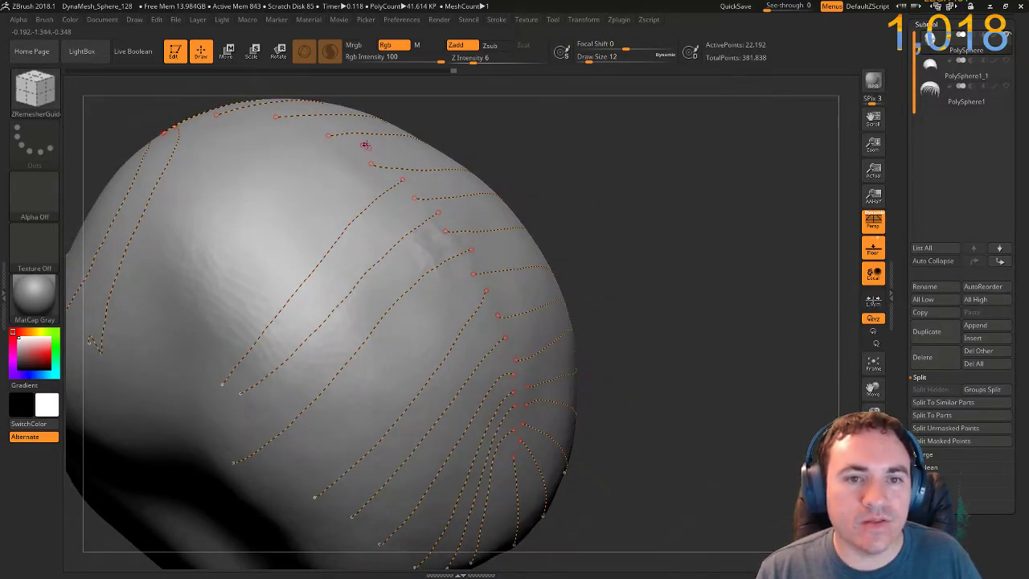
mouse_move(195, 348)
left_mouse_down()
mouse_move(187, 363)
mouse_move(161, 355)
left_mouse_up()
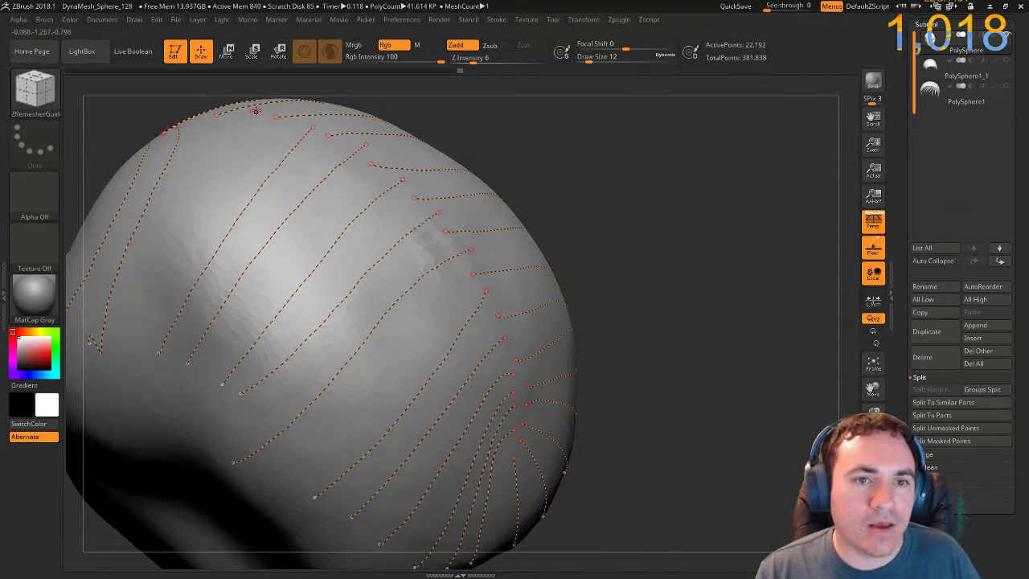
left_click_drag(505, 133, 583, 204, "alt")
left_click_drag(492, 151, 520, 170)
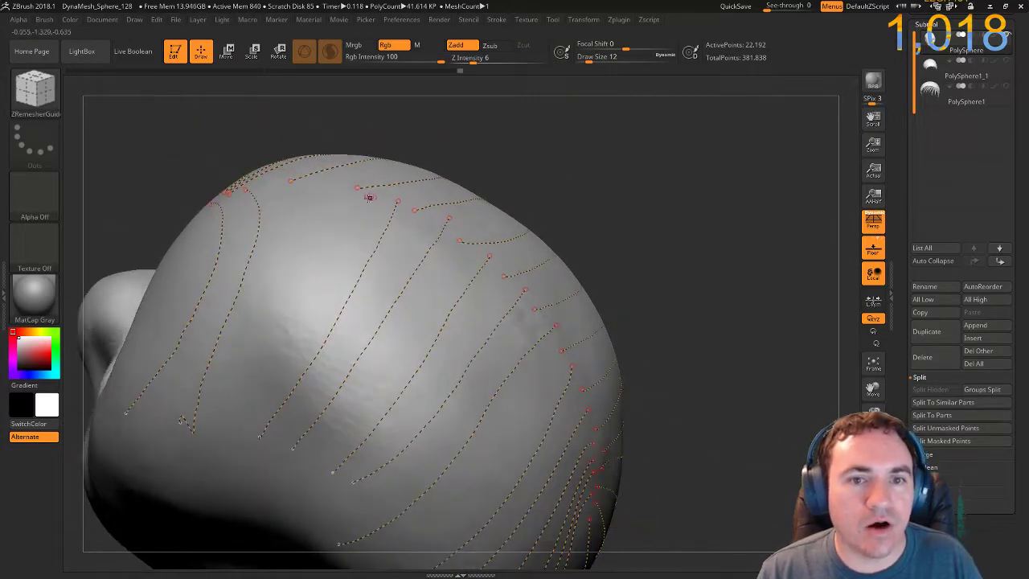
left_click_drag(239, 409, 238, 410)
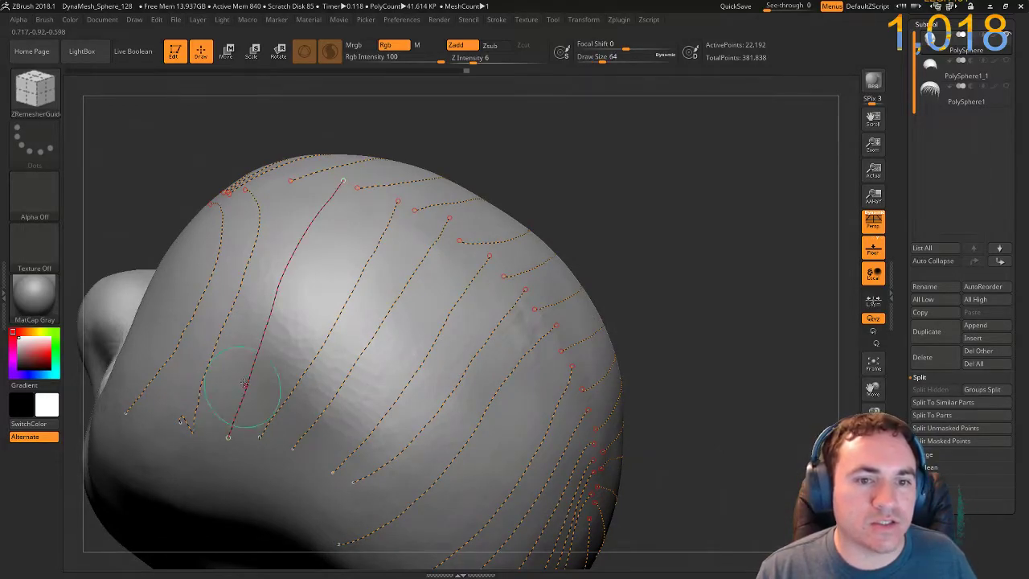
Switch to the IMM SpaceShip brush and choose a stacked PM3D_Cylinder part from its meshes.
left_click_drag(135, 168, 654, 220)
left_click_drag(743, 208, 563, 333, "alt")
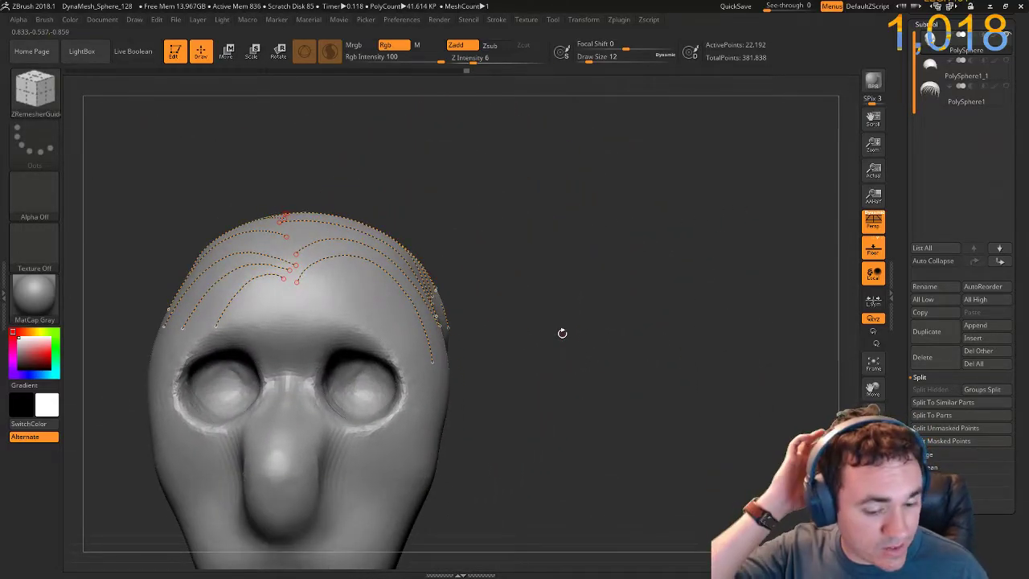
key("b")
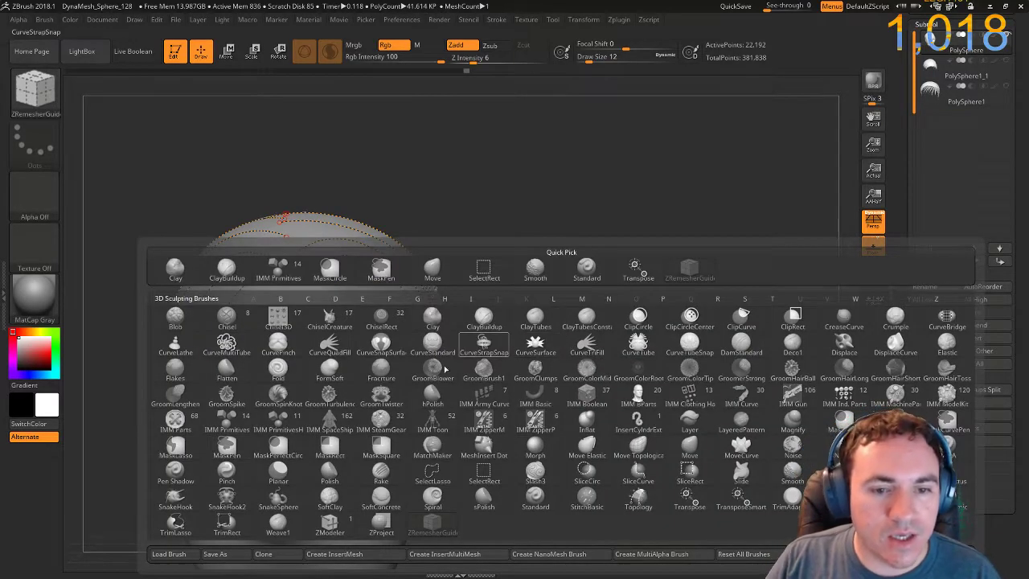
mouse_move(374, 410)
mouse_move(341, 425)
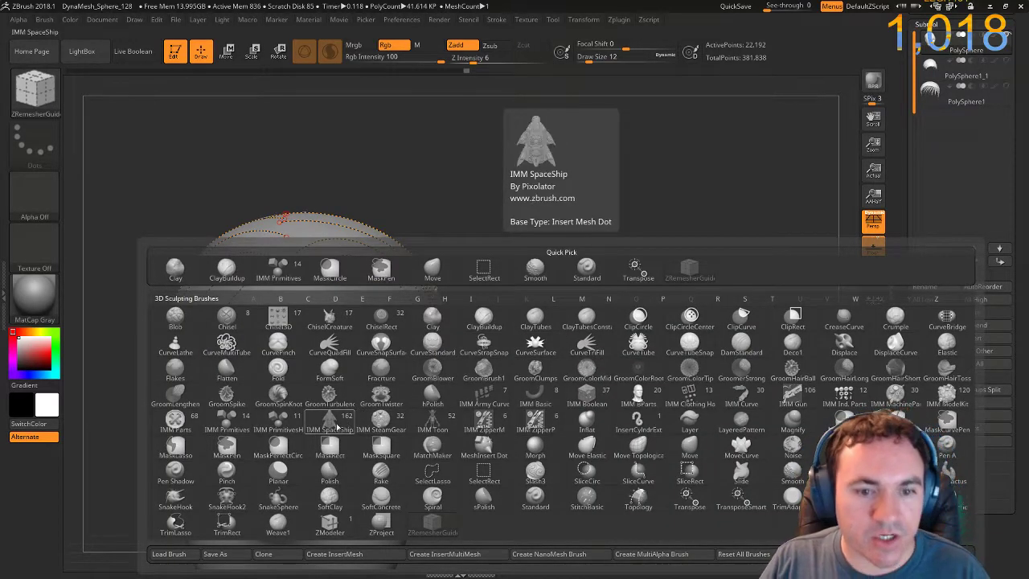
left_click(329, 426)
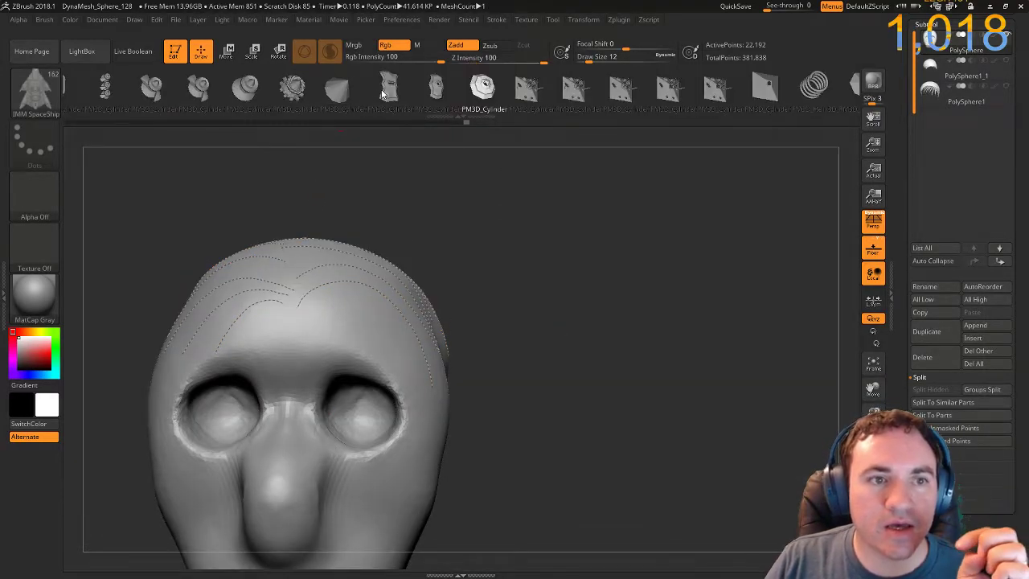
left_click_drag(123, 98, 369, 96)
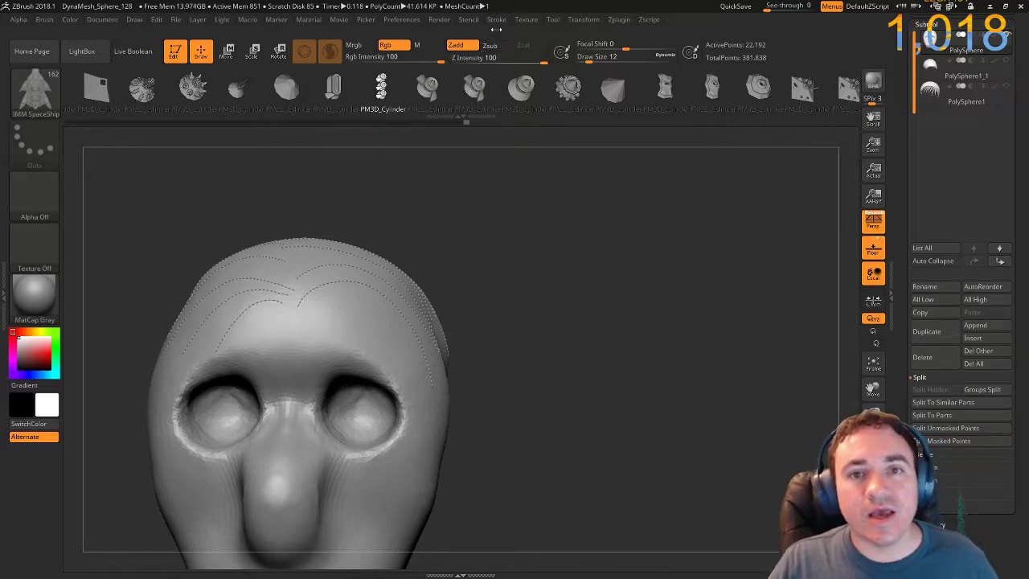
Enable Curve Mode for the insert brush and apply the chosen part along all the guide curves.
left_click(499, 21)
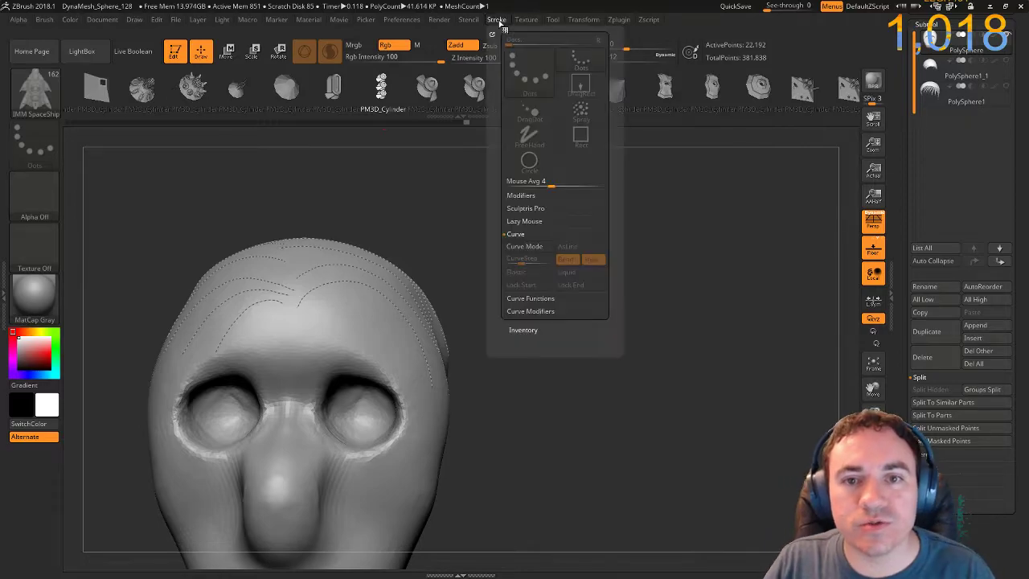
left_click(524, 246)
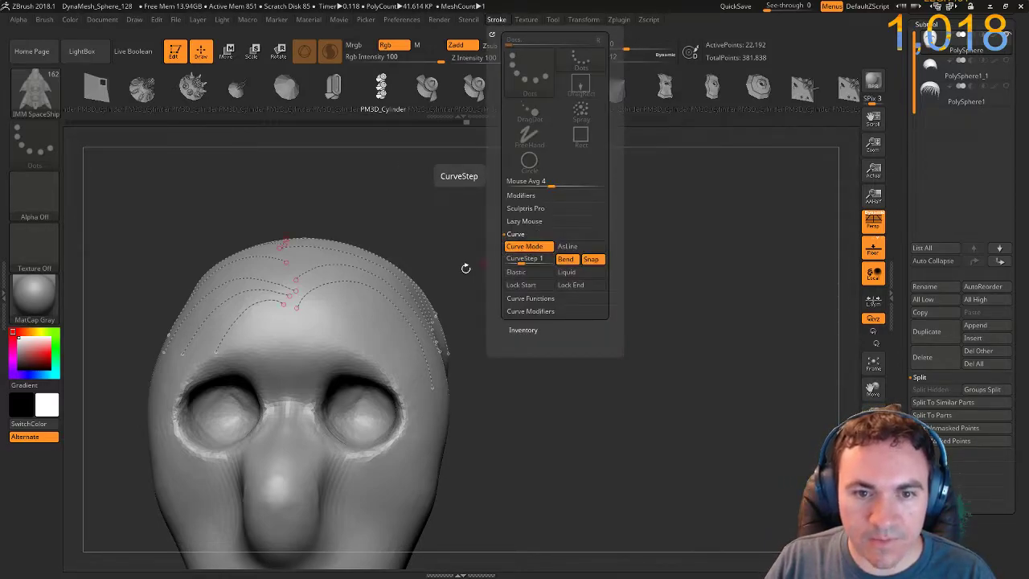
left_click(389, 289)
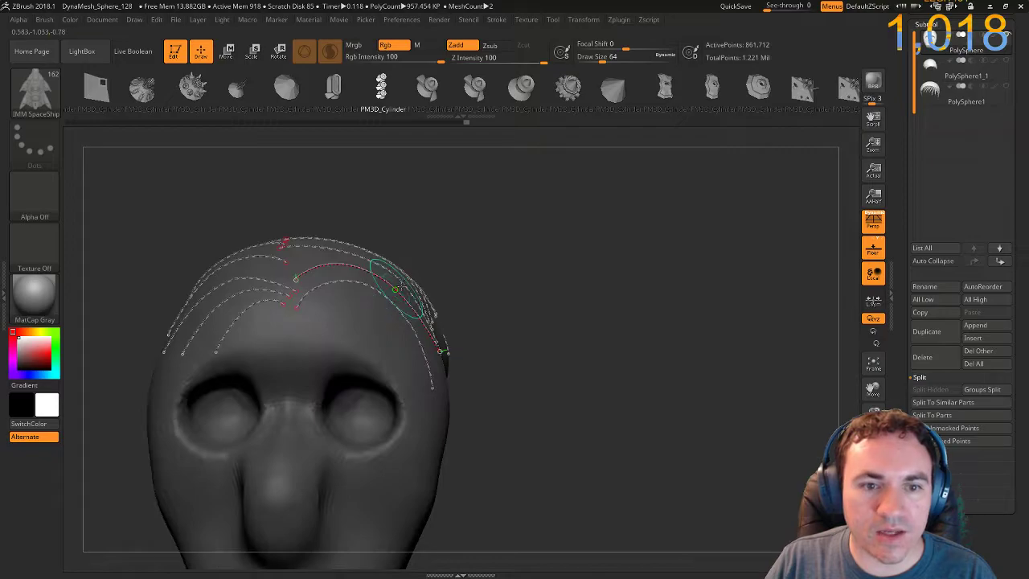
mouse_move(558, 235)
right_mouse_down("ctrl")
mouse_move(549, 329)
mouse_move(568, 254)
mouse_move(555, 174)
mouse_move(585, 320)
mouse_move(520, 238)
mouse_move(533, 260)
right_mouse_up("ctrl")
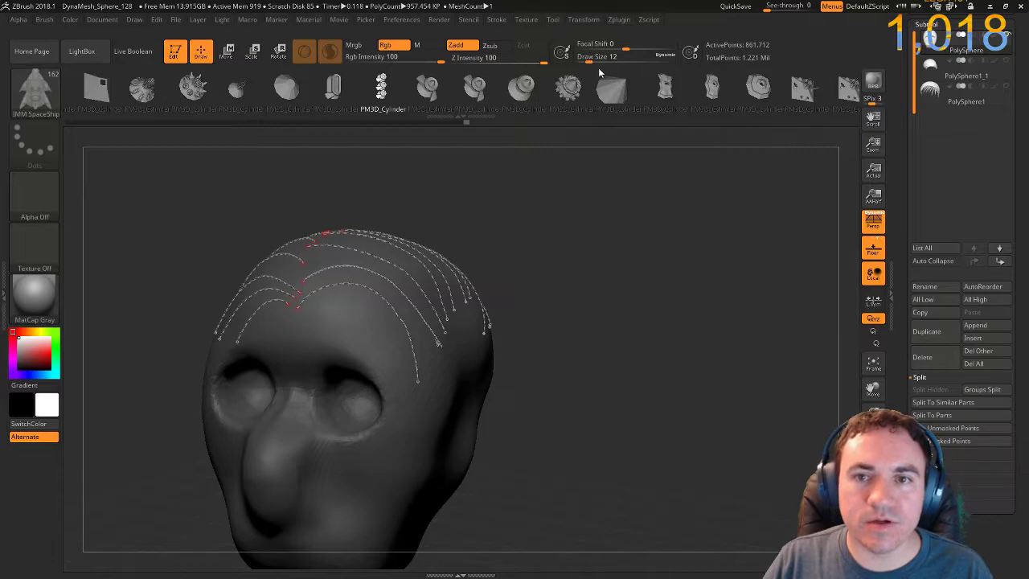
Set the draw size to 182 and reapply the spaceship part along the guide curves at that size.
left_click_drag(588, 59, 619, 60)
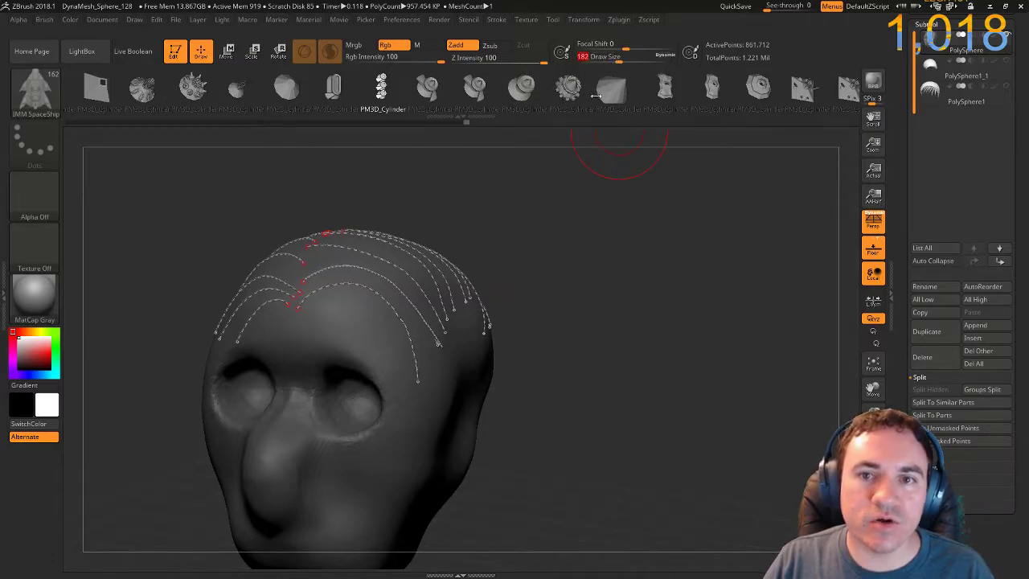
left_click(391, 285)
right_click_drag(526, 212, 579, 253, "ctrl")
right_click_drag(635, 223, 633, 244)
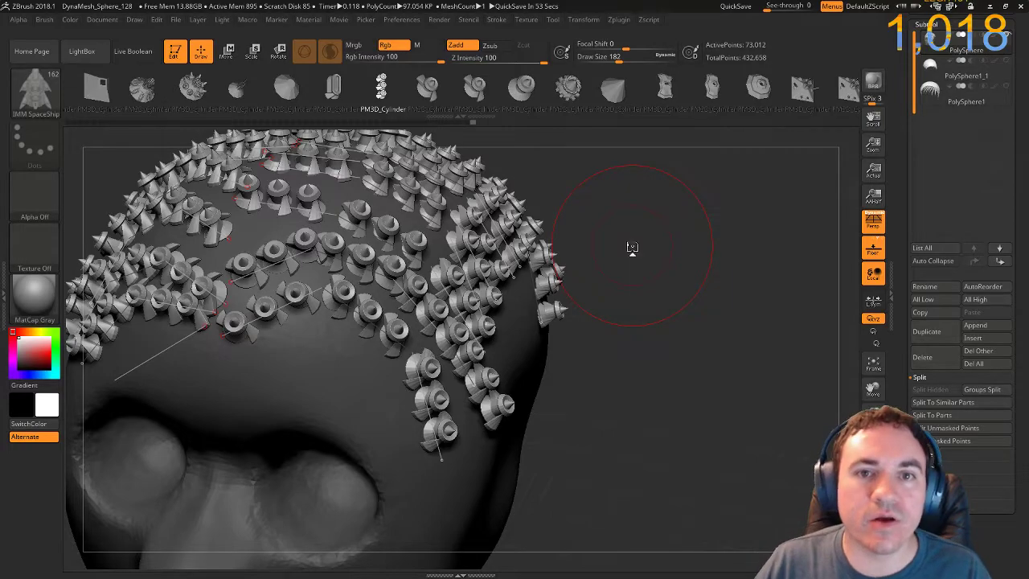
Reduce the curve step to about 0.2 and reapply the spaceship part along the guide curves for denser strands.
left_click(498, 20)
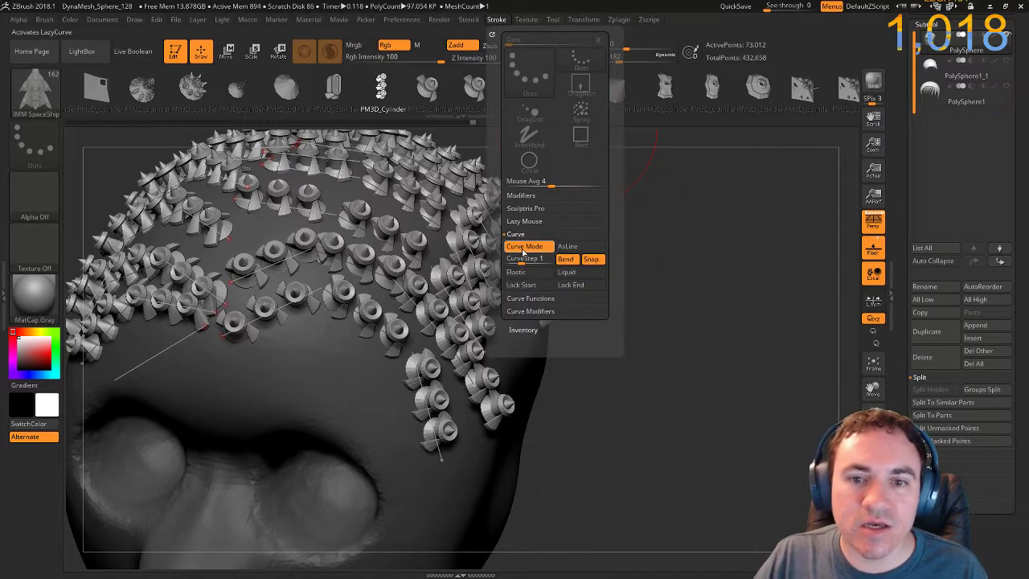
left_click_drag(522, 263, 521, 263)
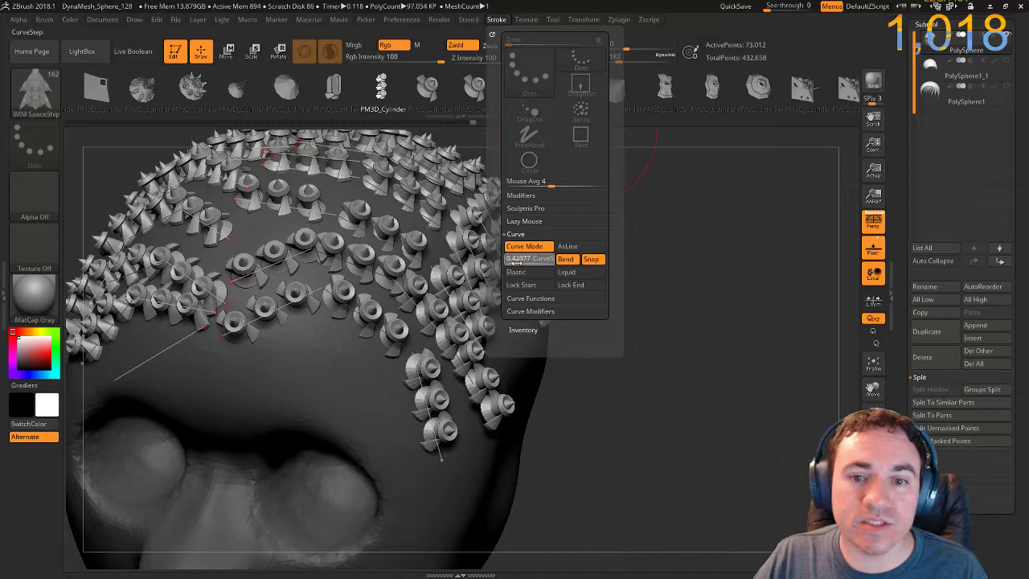
left_click(514, 263)
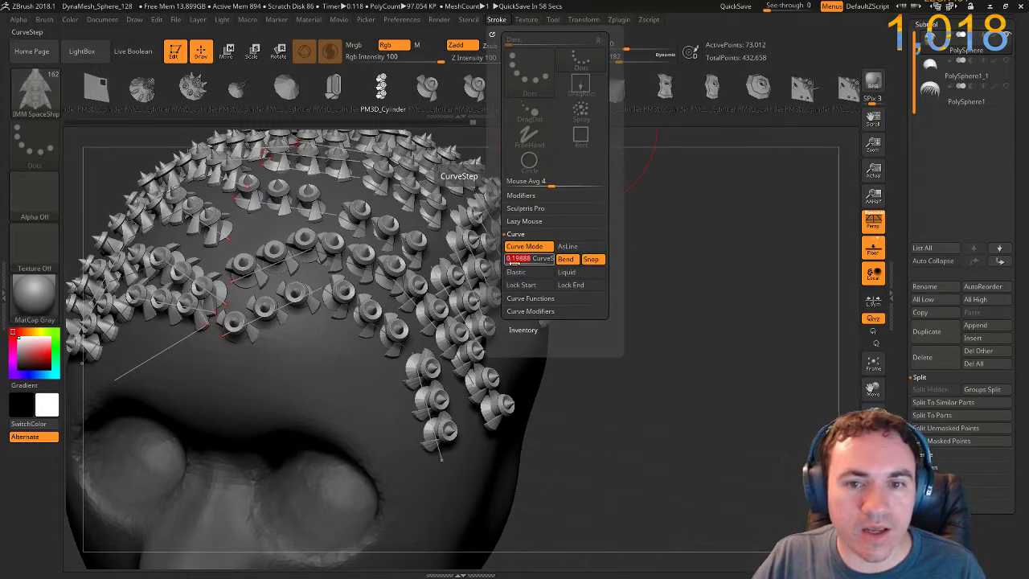
key("Return")
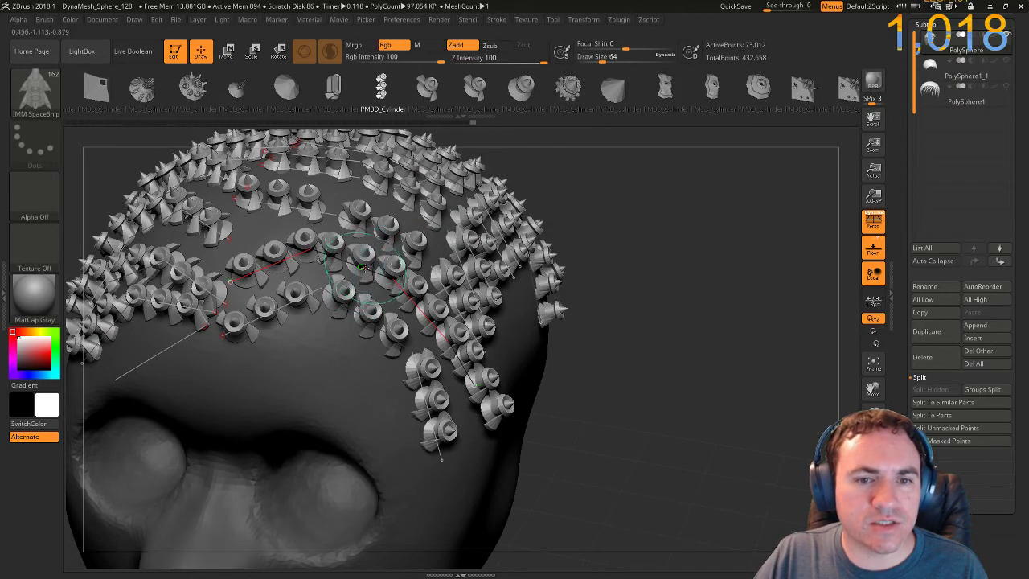
left_click(363, 267)
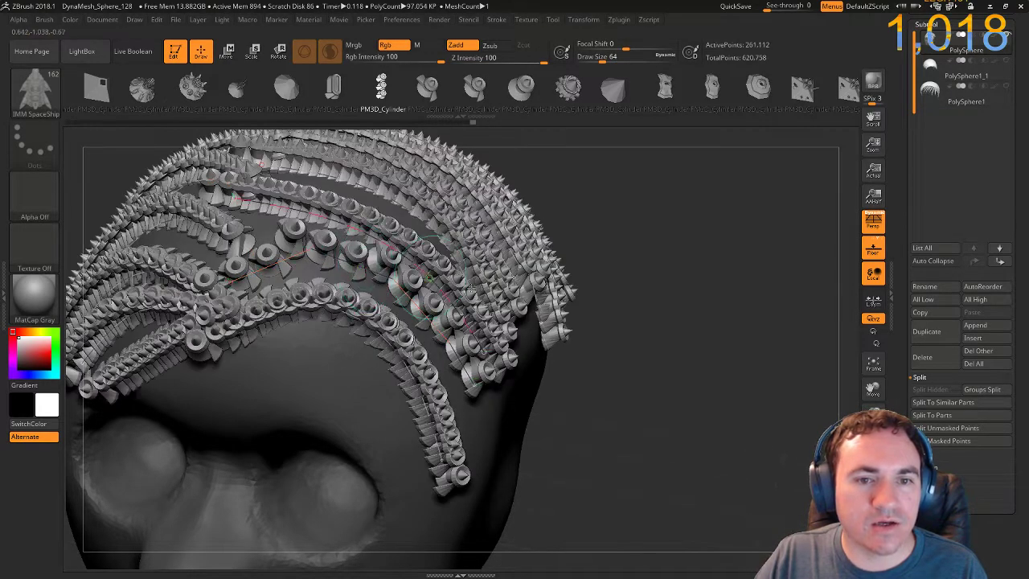
left_click(234, 173)
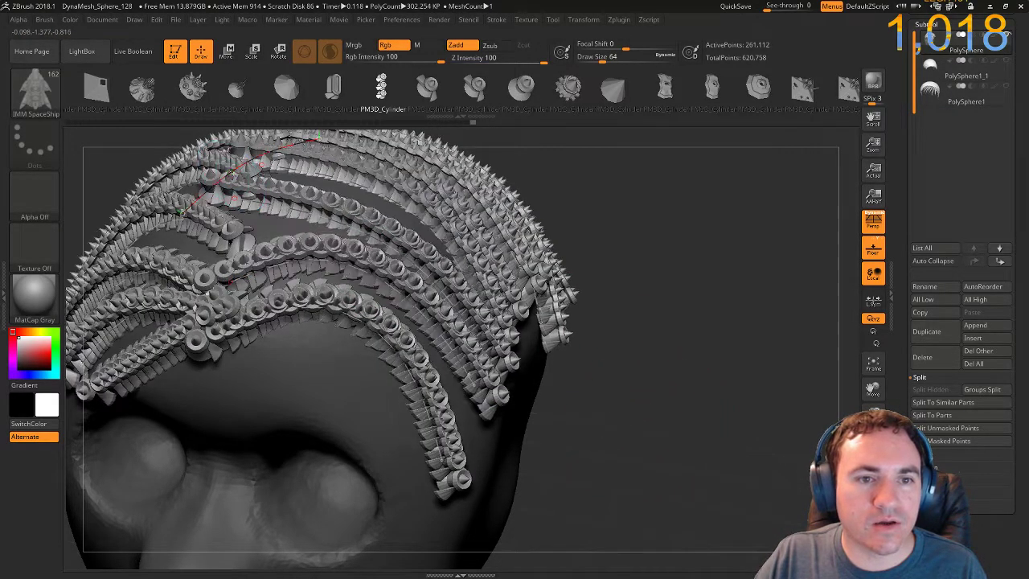
Examine the dense spaceship strands from the sides, back and front of the head.
mouse_move(598, 315)
left_mouse_down()
mouse_move(627, 367)
mouse_move(621, 321)
mouse_move(712, 325)
mouse_move(770, 348)
left_mouse_up()
left_click_drag(689, 319, 949, 315)
left_click_drag(308, 276, 310, 265)
right_click_drag(310, 265, 313, 241, "ctrl")
right_click_drag(314, 241, 360, 264)
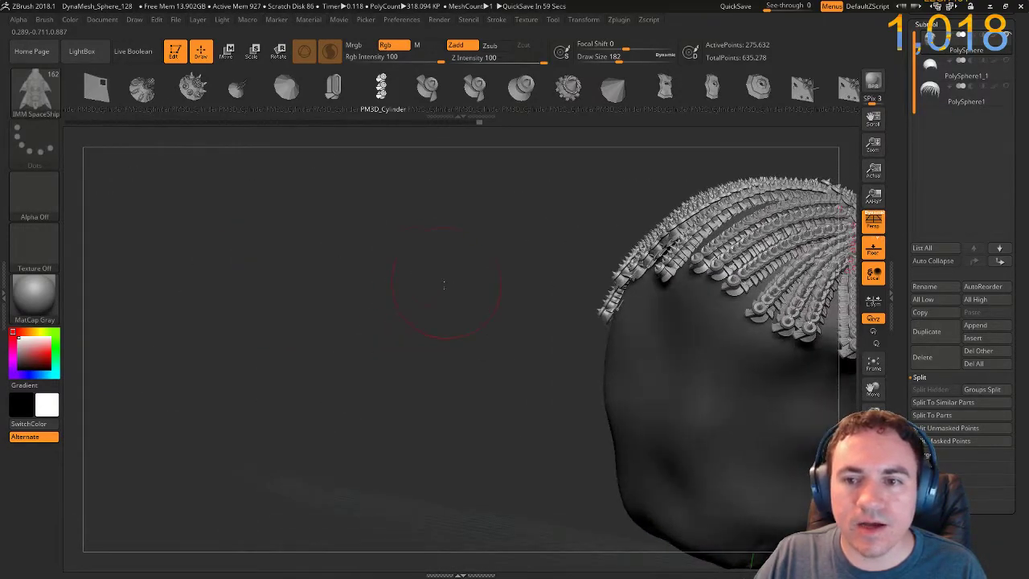
right_click_drag(445, 282, 217, 315, "alt")
left_click_drag(217, 315, 95, 320)
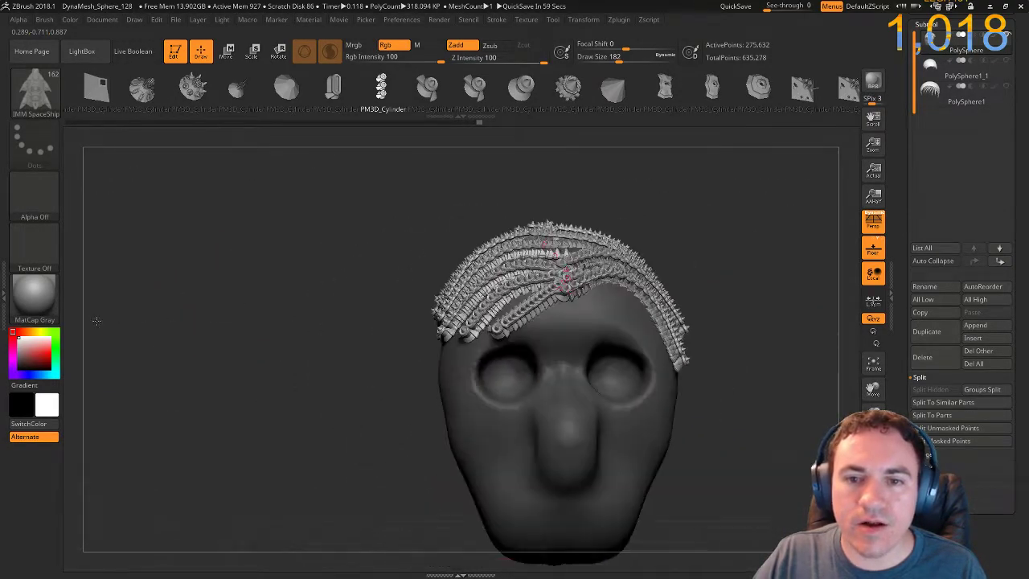
mouse_move(730, 319)
left_mouse_down("alt")
mouse_move(540, 325)
mouse_move(385, 314)
mouse_move(193, 276)
mouse_move(200, 290)
left_mouse_up("alt")
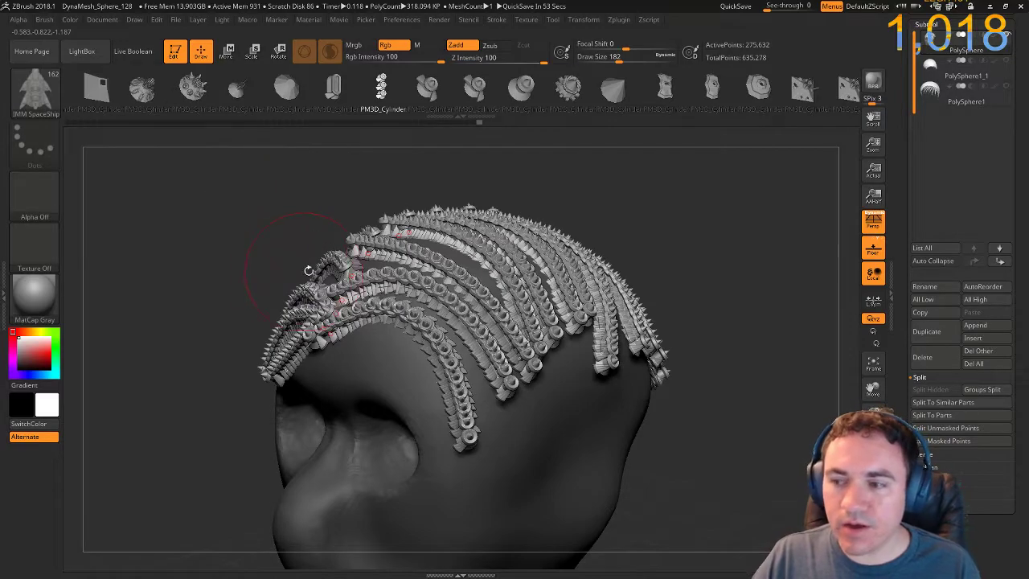
left_click_drag(668, 234, 698, 246)
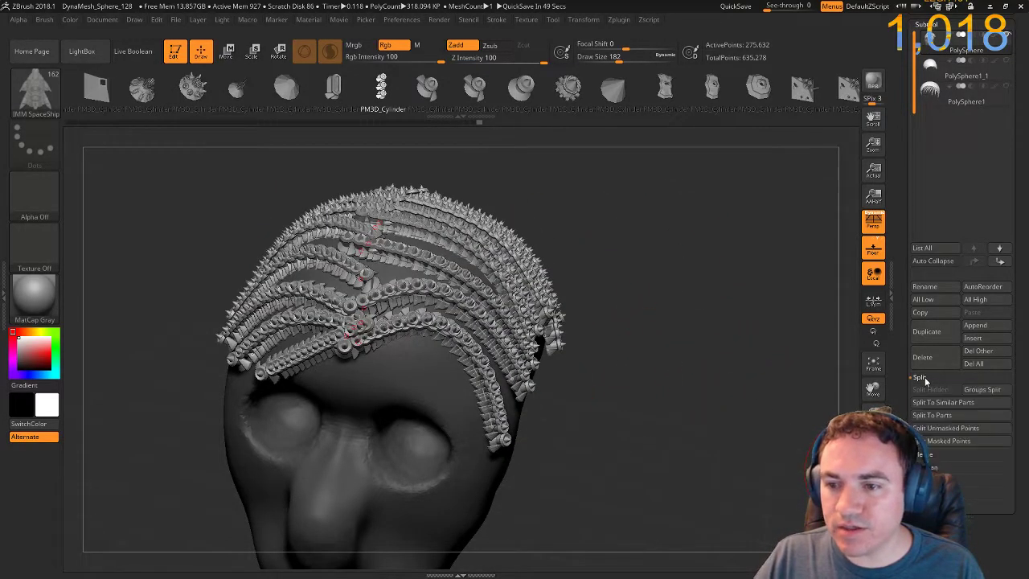
Split the unmasked spaceship strands off the head into their own subtool and hide that subtool.
left_click(918, 429)
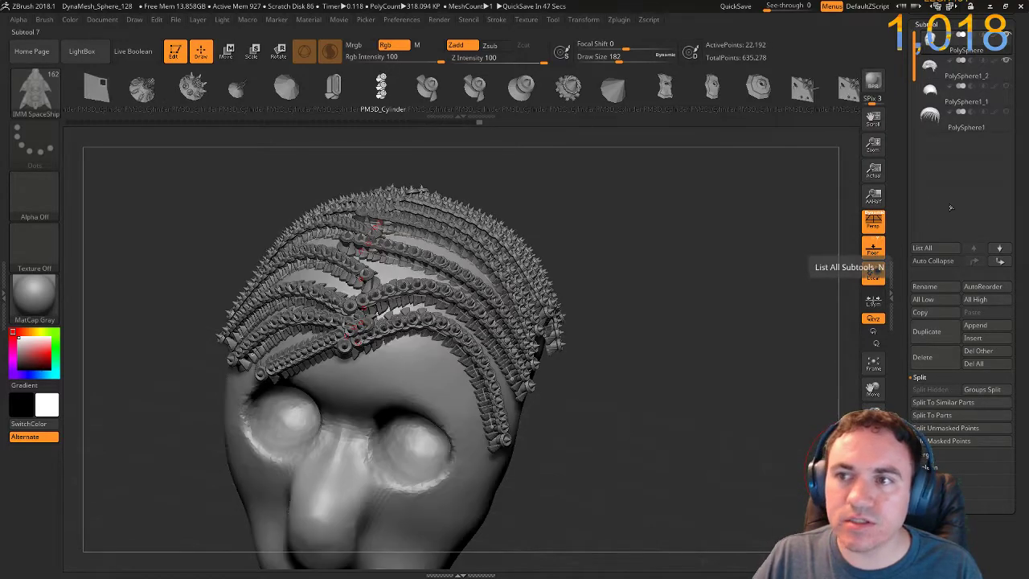
left_click(1008, 63)
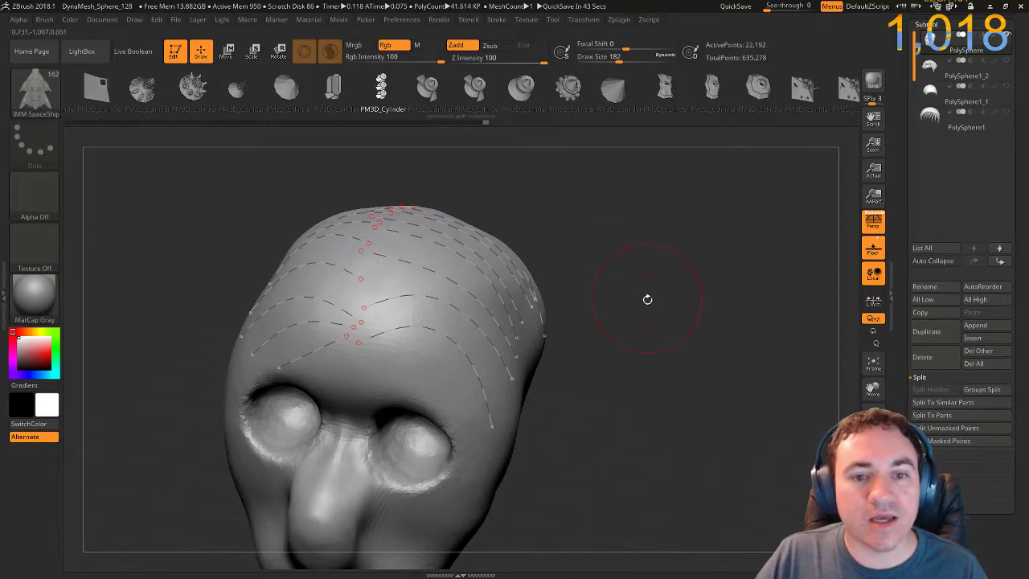
left_click_drag(647, 297, 632, 328)
Switch to the IMM Toon brush with its Long Arms Body part and enable Curve Mode for it.
key("bracketleft")
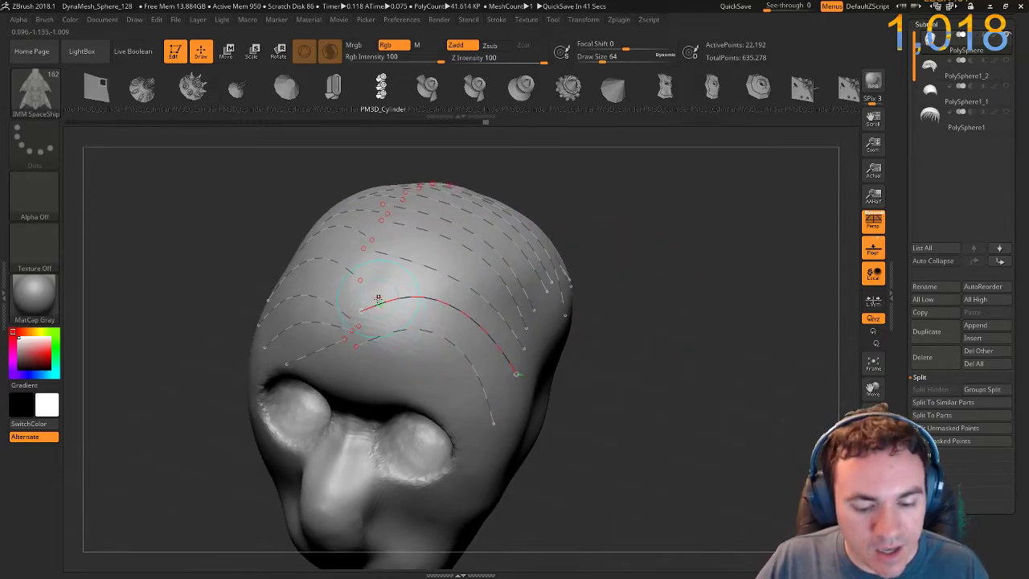
key("b")
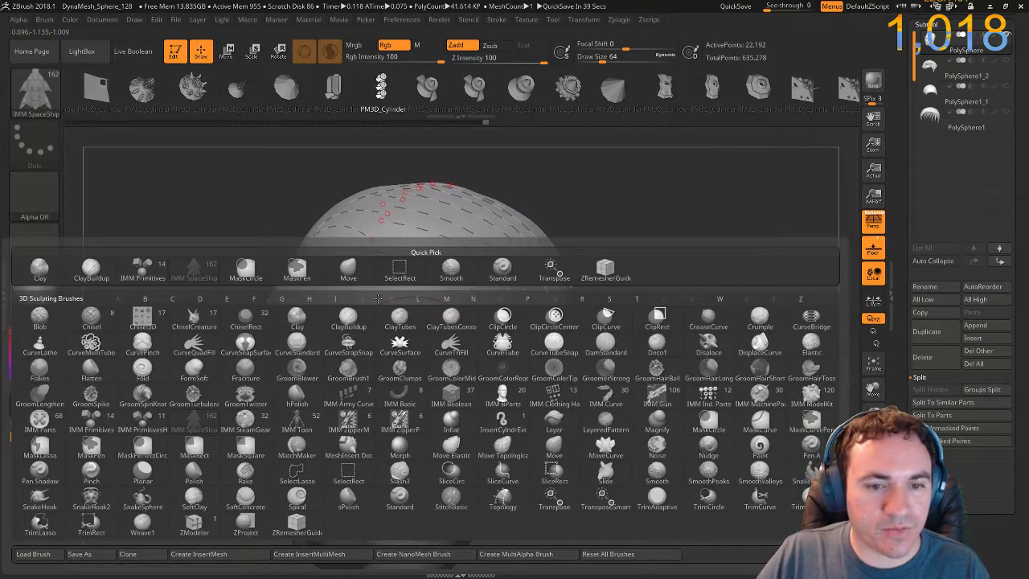
left_click(297, 422)
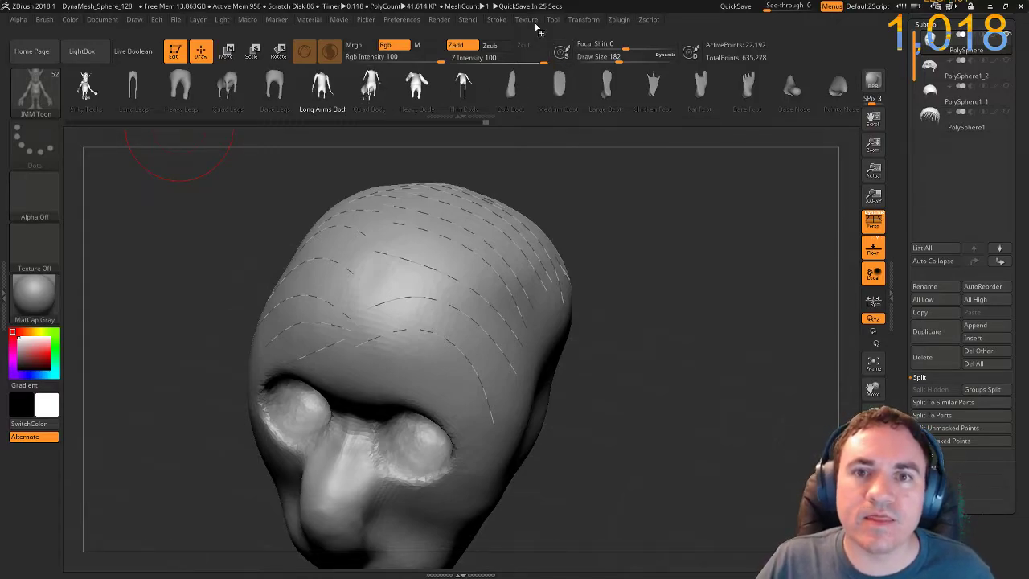
left_click(498, 19)
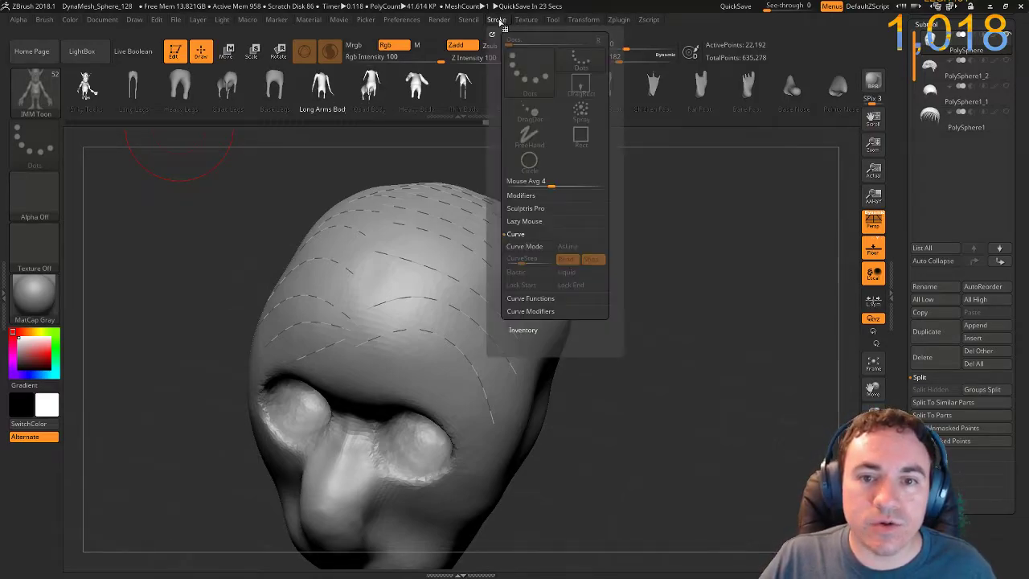
left_click(519, 248)
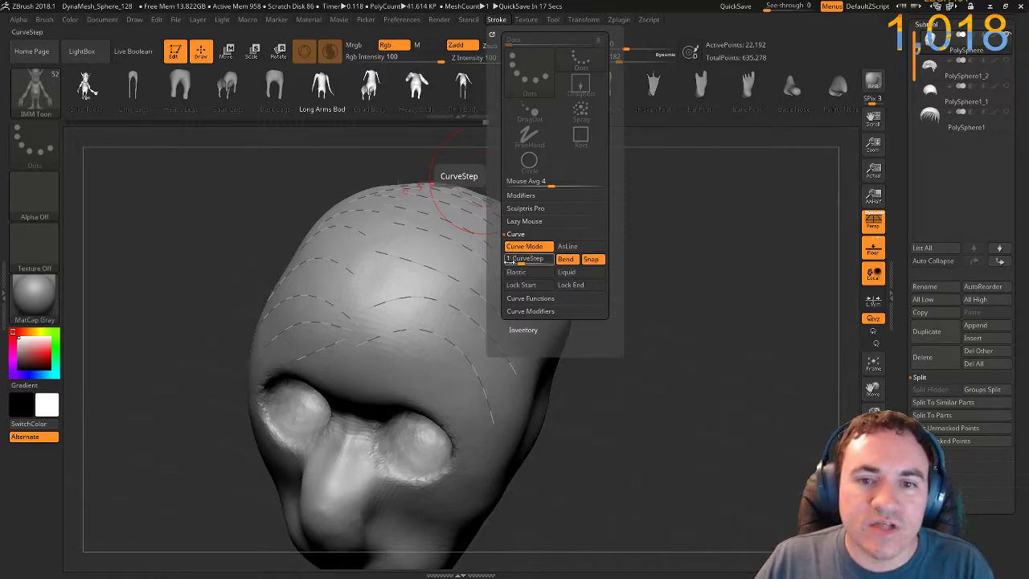
Apply the Long Arms Body part along all the guide curves on the head.
left_click(448, 302)
mouse_move(675, 341)
left_mouse_down()
mouse_move(657, 245)
mouse_move(678, 343)
left_mouse_up()
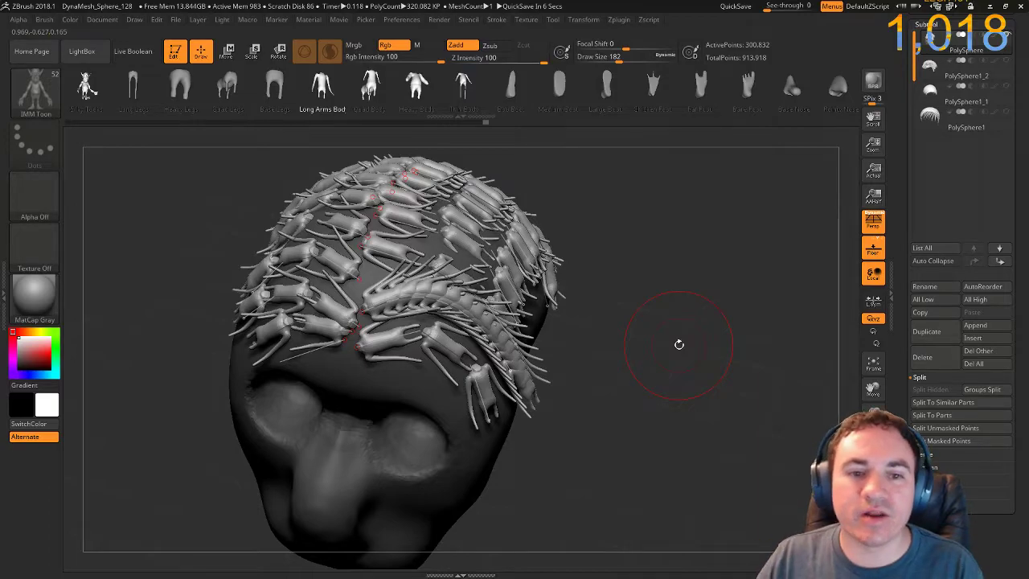
left_click(428, 233)
left_click_drag(640, 334, 230, 284)
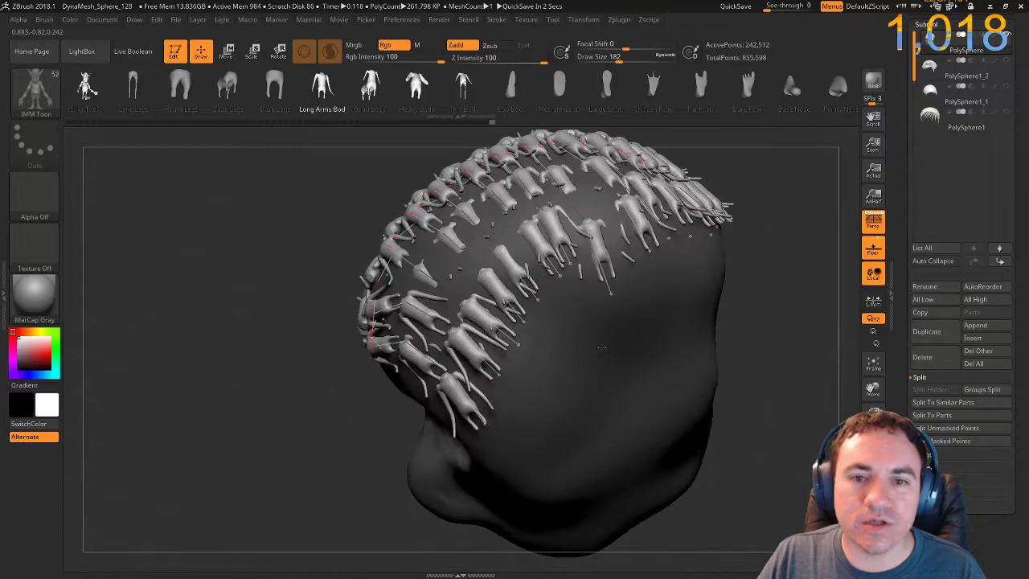
left_click_drag(268, 294, 485, 207)
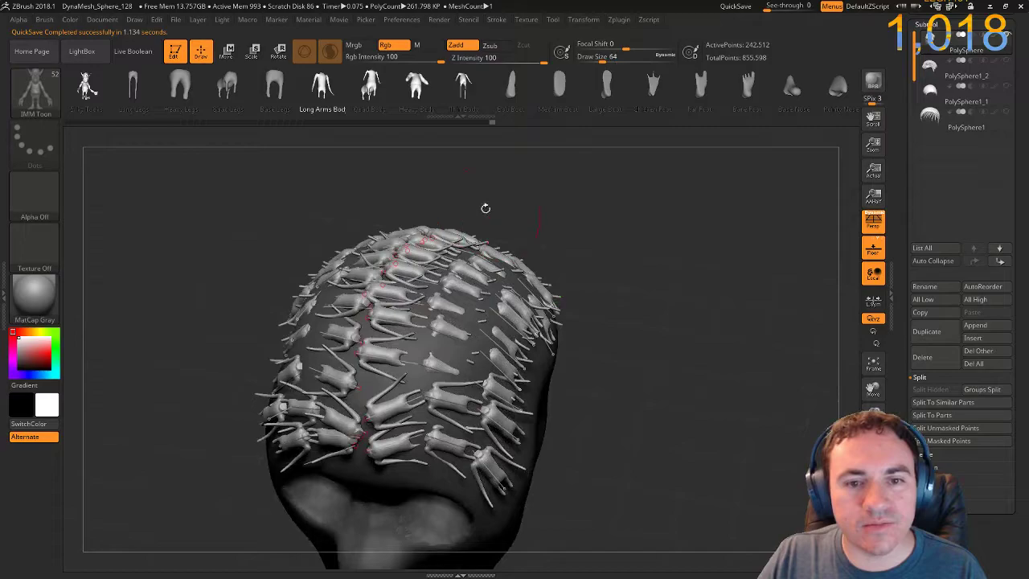
Set the curve step to about 0.42 and reapply the Long Arms Body part along the guide curves.
left_click(497, 21)
left_click_drag(522, 263, 519, 263)
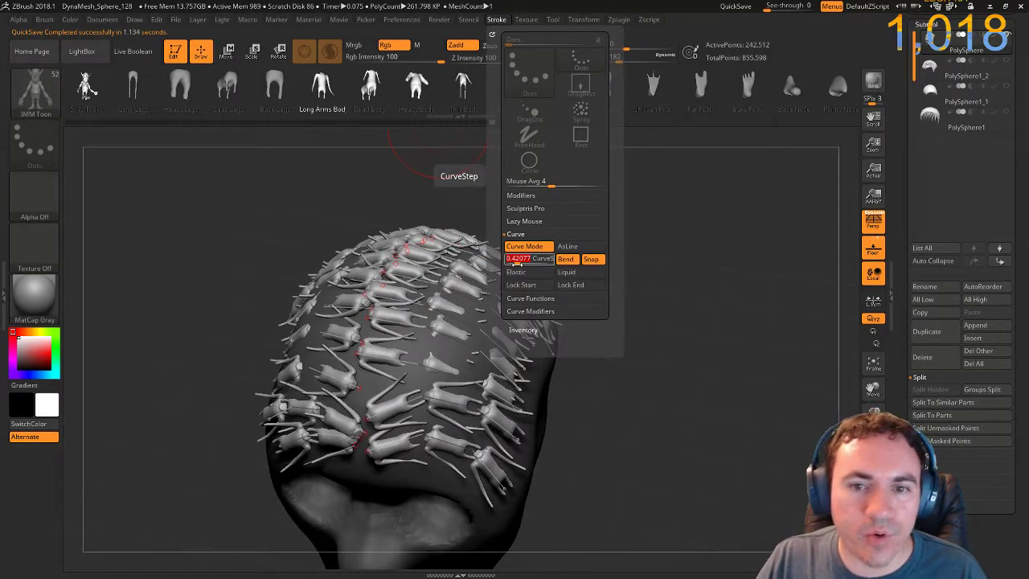
left_click(410, 362)
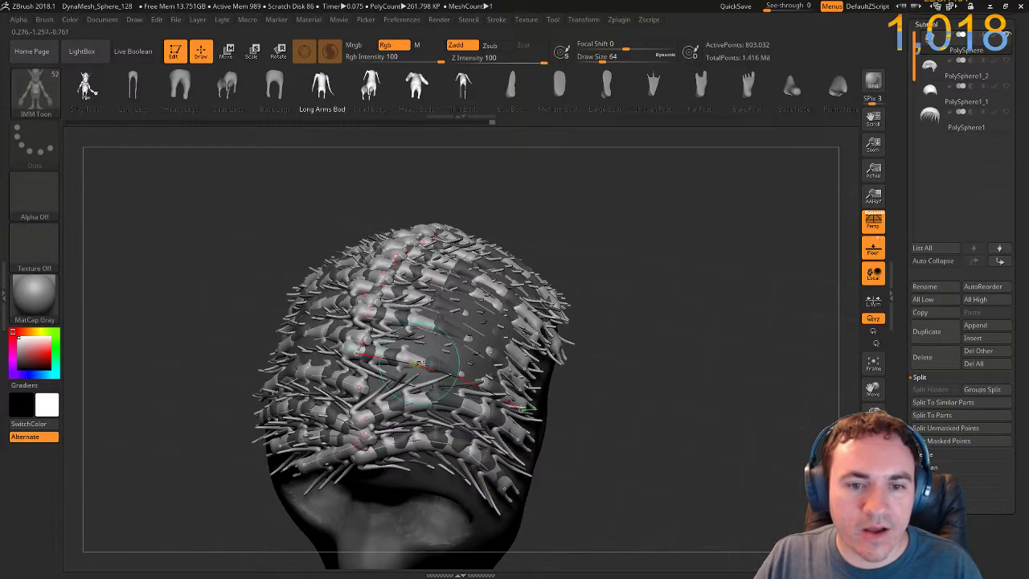
left_click(505, 352)
mouse_move(611, 418)
left_mouse_down()
mouse_move(622, 408)
mouse_move(633, 346)
mouse_move(634, 386)
mouse_move(632, 377)
left_mouse_up()
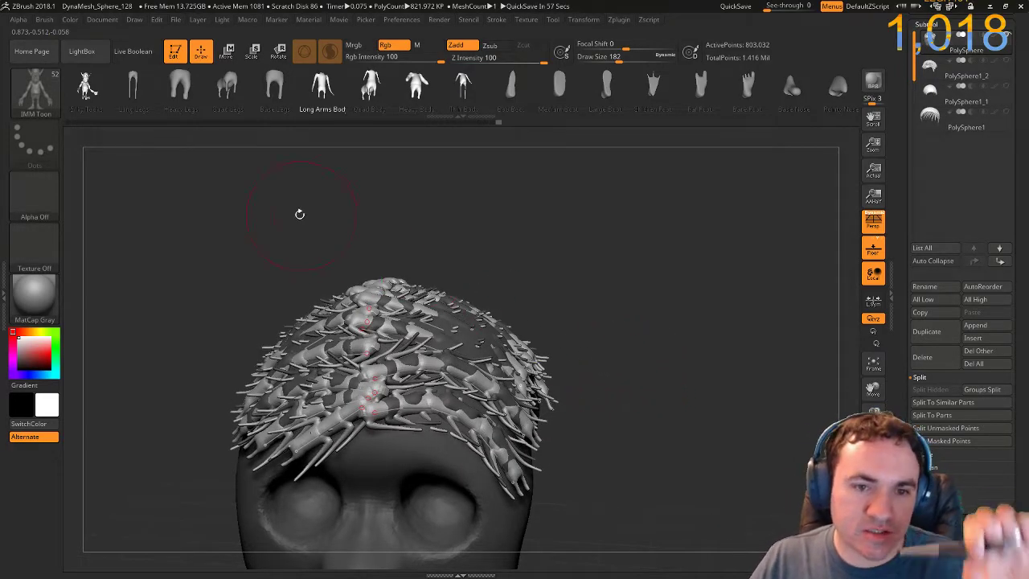
Adjust the brush's depth placement so the bodies sit higher on the scalp, and reapply them along the guide curves.
left_click(44, 20)
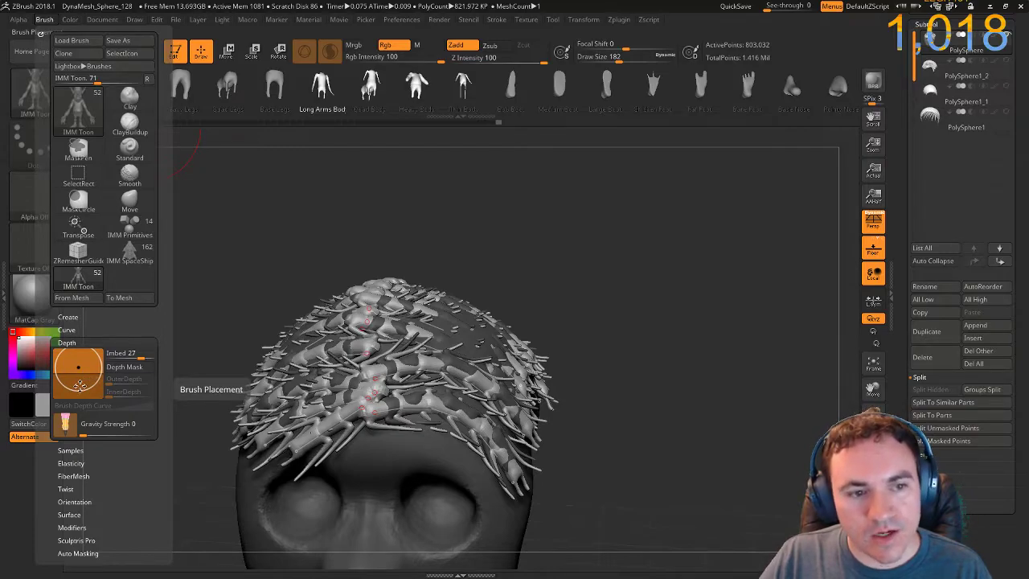
left_click_drag(82, 384, 83, 384)
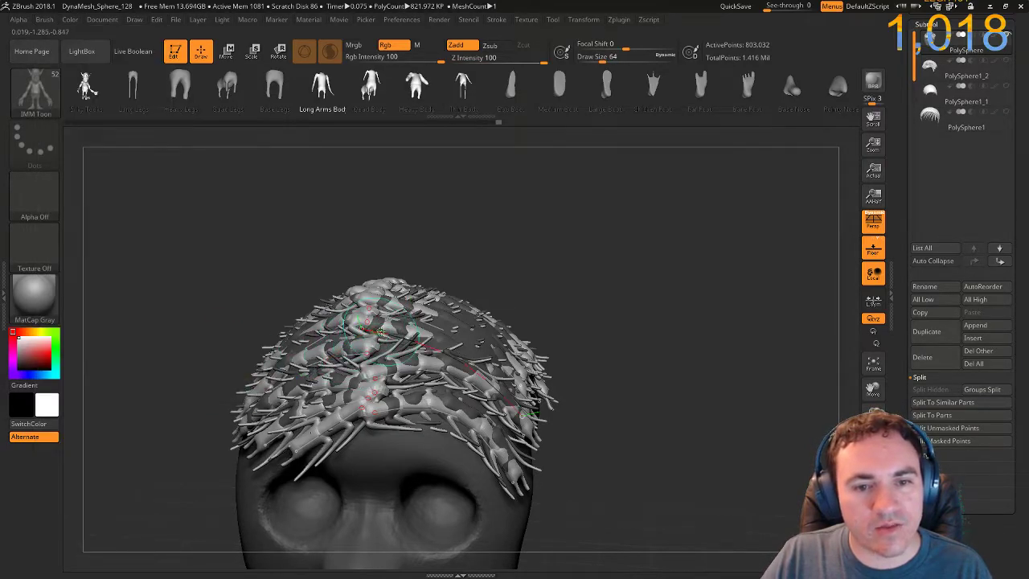
left_click(380, 332)
Inspect the raised body strands around the whole head, from the back to the face.
left_click_drag(620, 390, 662, 491)
right_click_drag(661, 491, 669, 446, "ctrl")
left_click_drag(668, 446, 634, 457)
right_click_drag(635, 458, 588, 400, "ctrl")
mouse_move(587, 399)
left_mouse_down()
mouse_move(641, 413)
mouse_move(574, 346)
left_mouse_up()
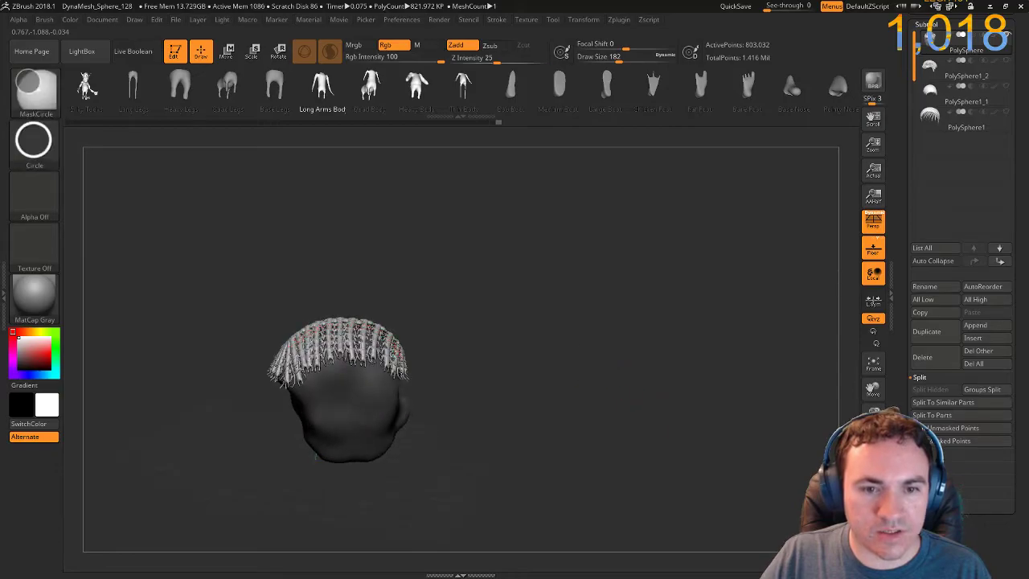
right_click_drag(574, 346, 538, 367, "ctrl")
left_click_drag(537, 368, 474, 344)
left_click_drag(599, 376, 611, 305)
right_click_drag(611, 305, 605, 273, "ctrl")
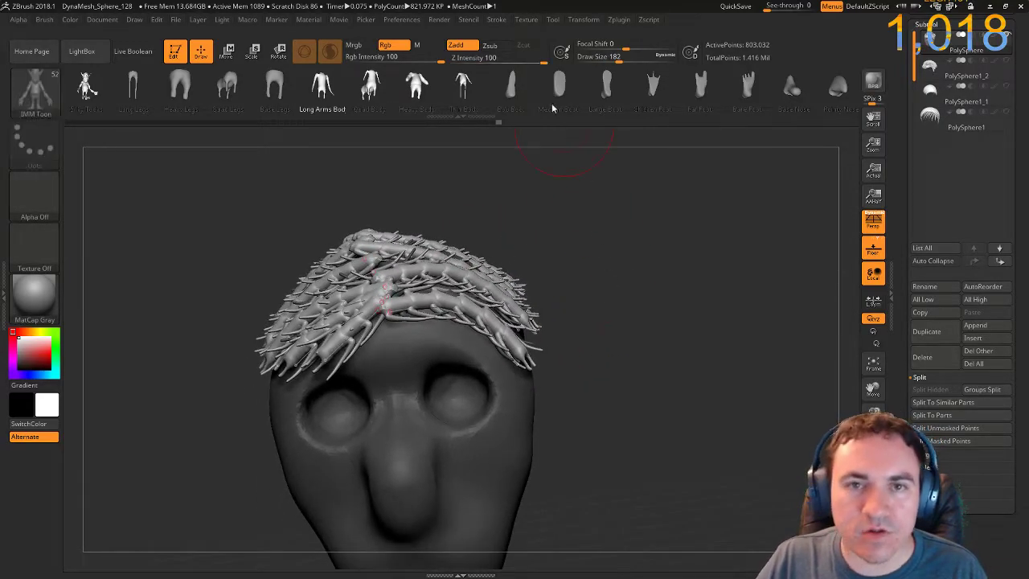
Reduce the curve step to about 0.27 and reapply the bodies more tightly along the guide curves.
left_click(496, 20)
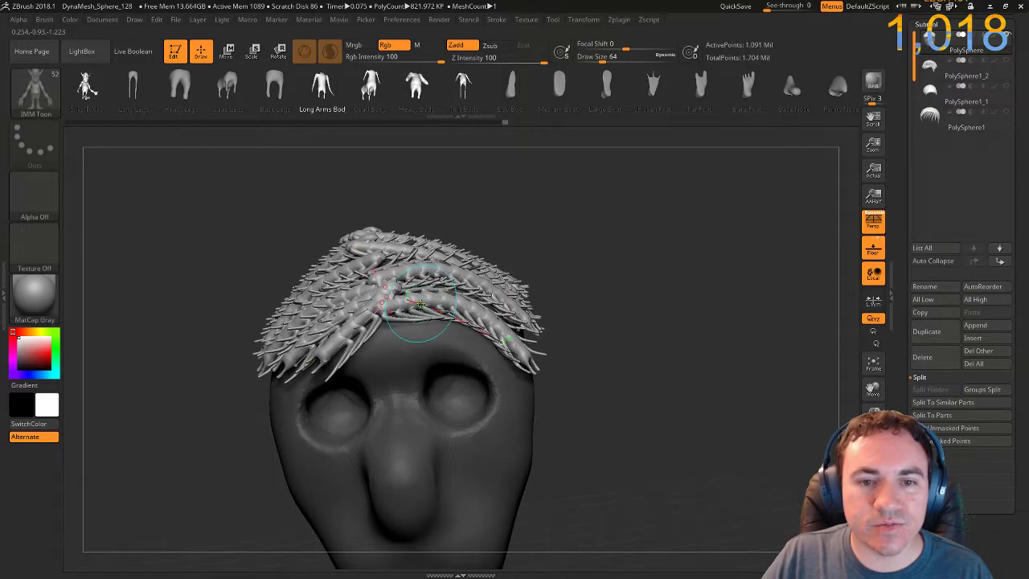
left_click_drag(619, 333, 306, 287)
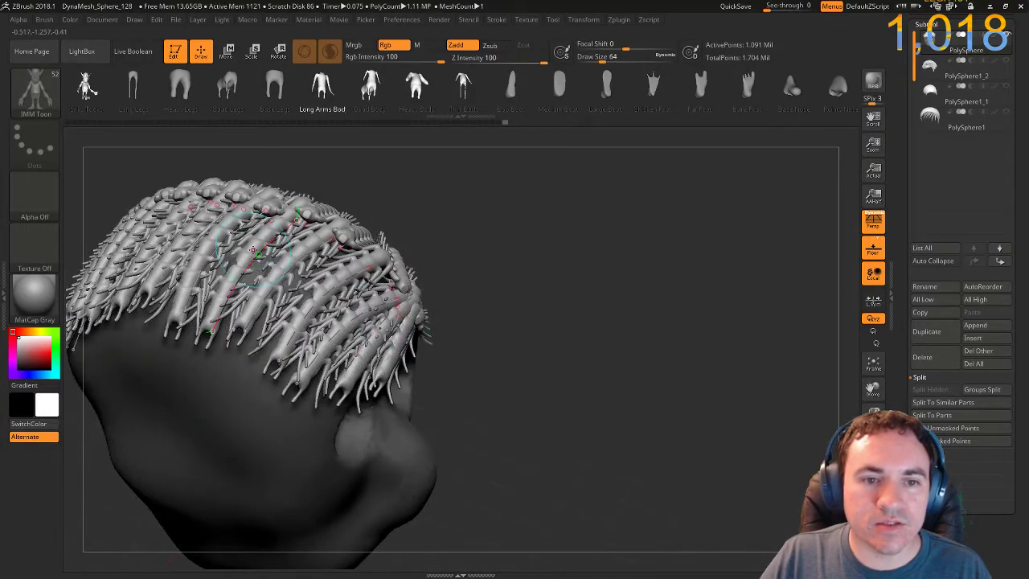
left_click_drag(526, 289, 596, 304)
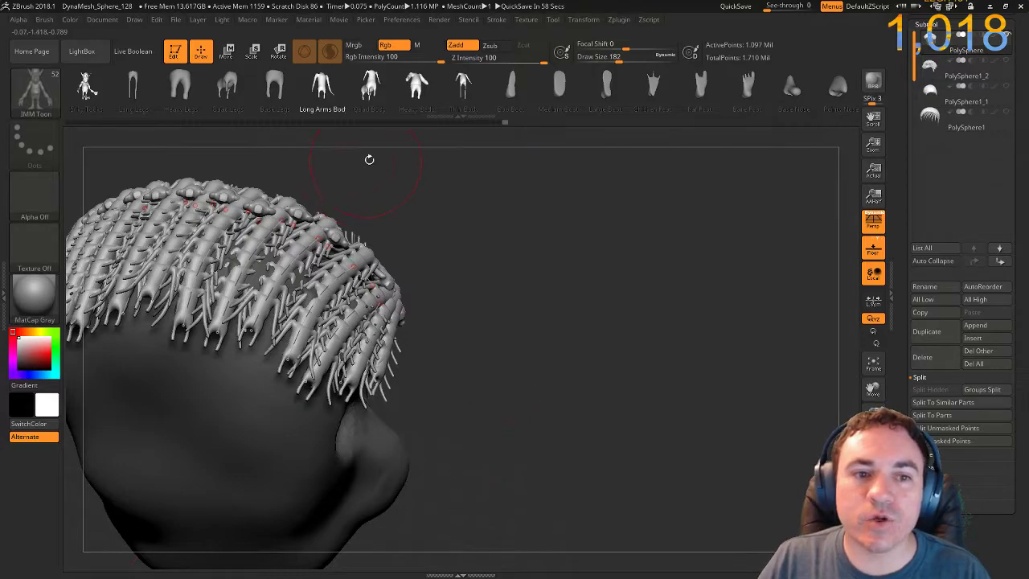
Turn on the Size curve modifier and reapply the Long Arms Body strands so their size varies along each curve.
left_click(493, 21)
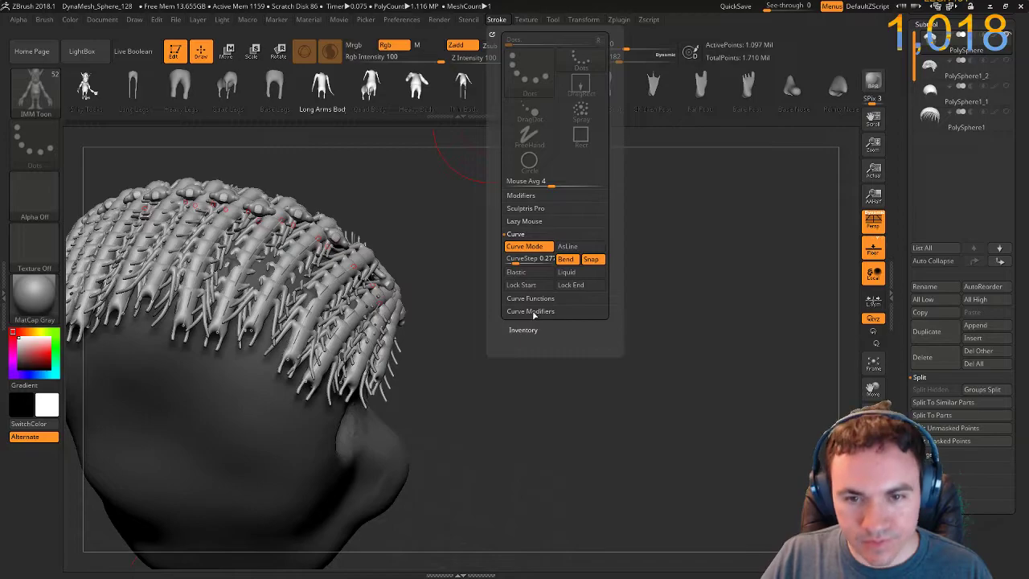
left_click(532, 312)
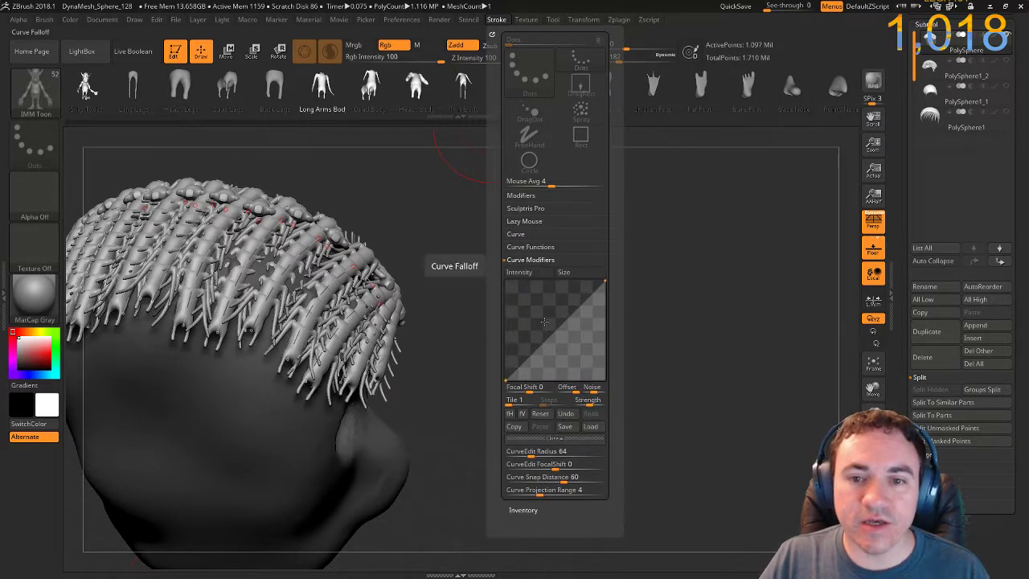
left_click(576, 274)
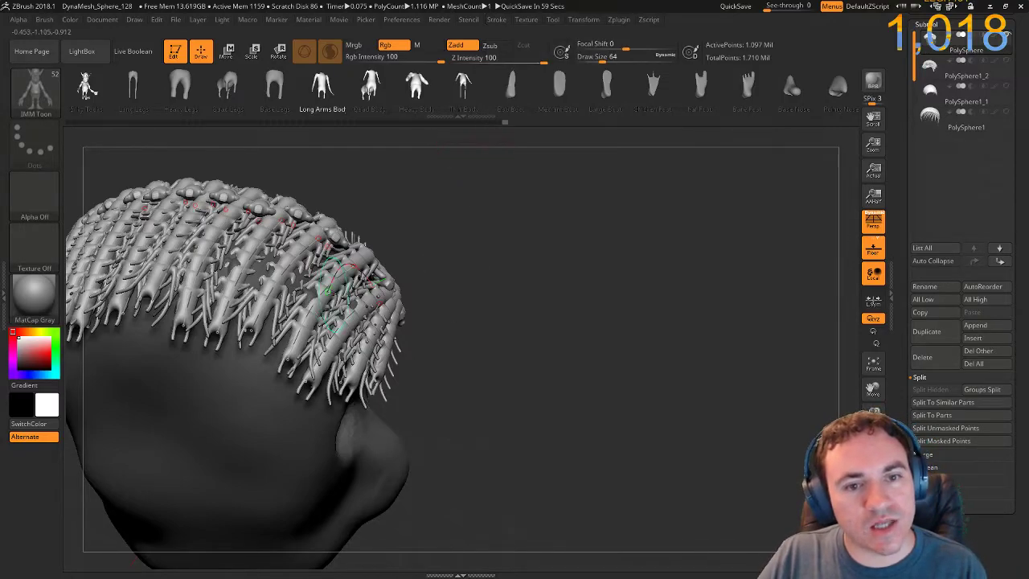
left_click_drag(563, 329, 513, 356)
mouse_move(514, 355)
right_mouse_down()
mouse_move(551, 374)
mouse_move(506, 317)
right_mouse_up()
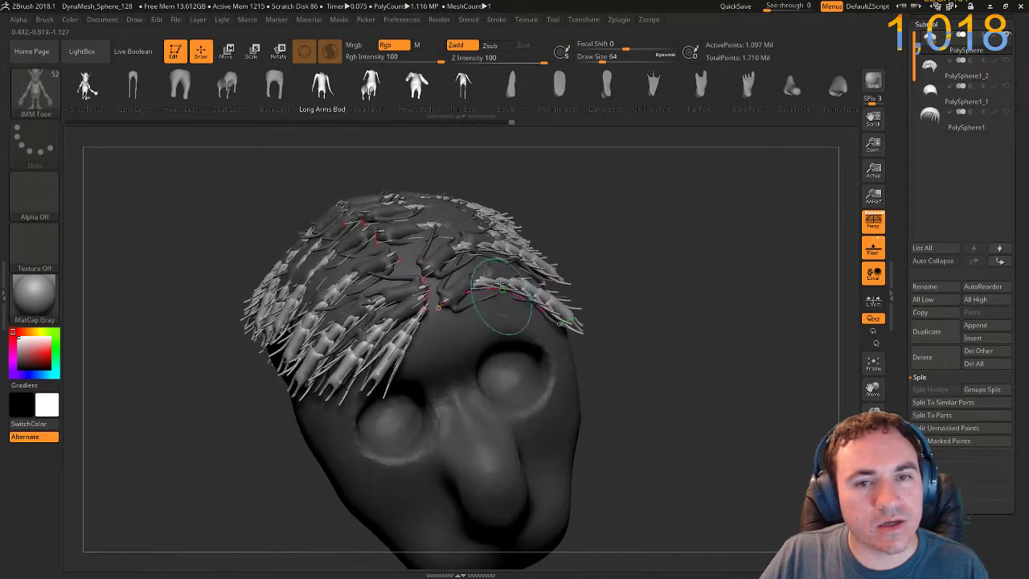
Increase the draw size to 476 and reapply the Long Arms Body strands along the guide curves.
left_click_drag(618, 58, 640, 58)
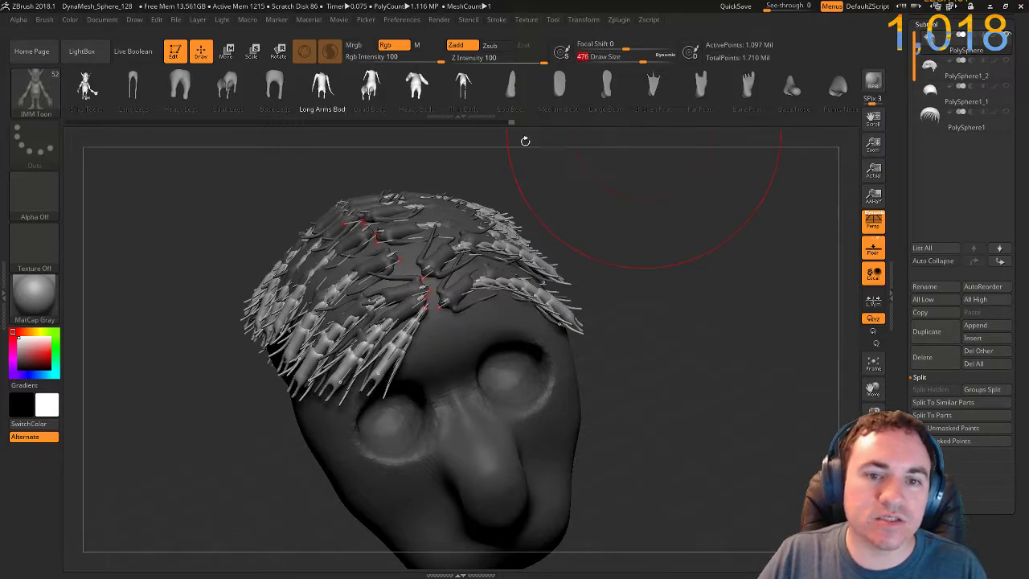
left_click(395, 299)
right_click_drag(707, 328, 708, 235)
right_click_drag(610, 338, 654, 311)
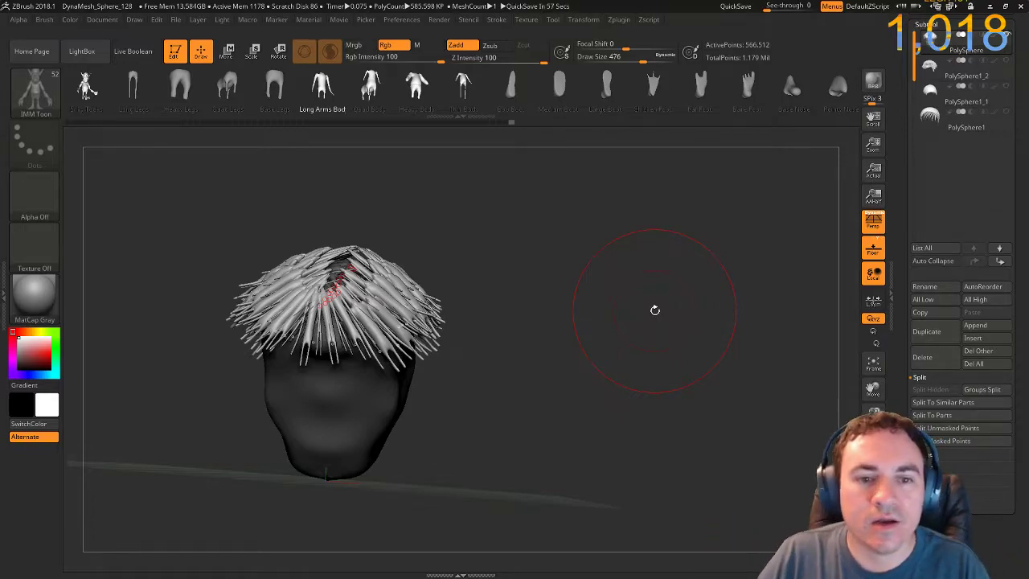
Reduce the curve step to about 0.13 and reapply the bodies more densely along the guide curves.
left_click(505, 21)
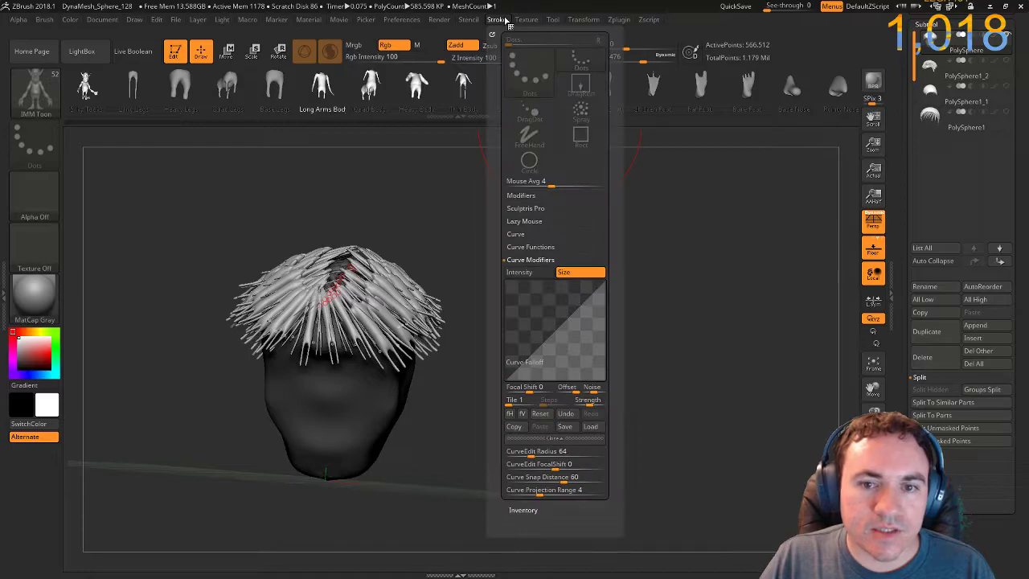
left_click(518, 235)
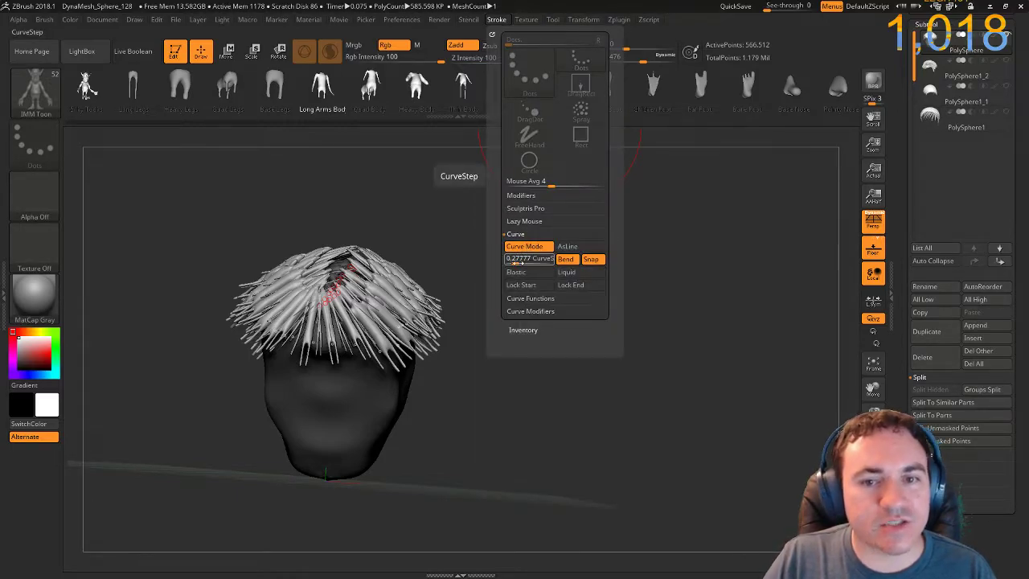
left_click(514, 263)
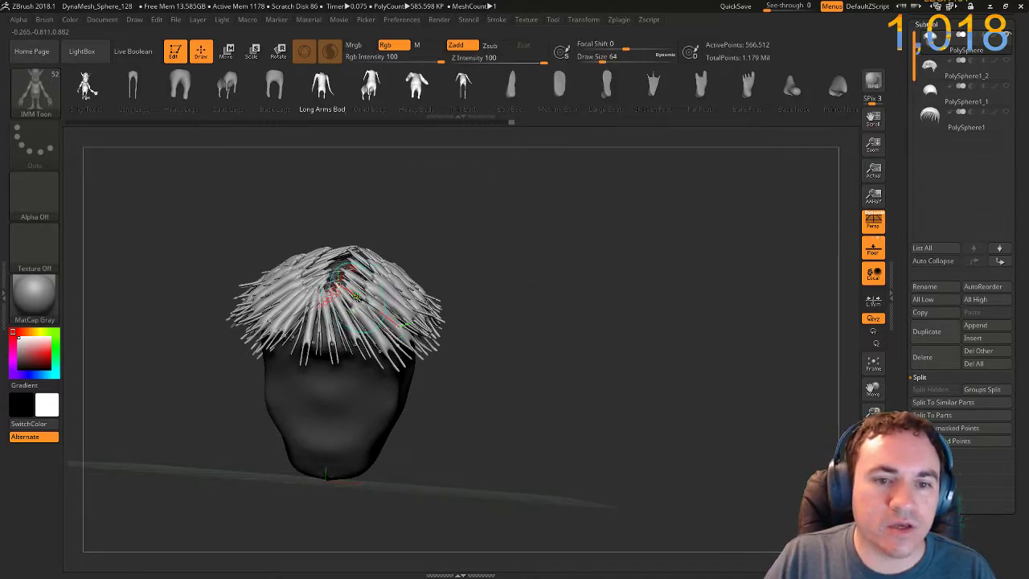
left_click(356, 296)
mouse_move(531, 346)
left_mouse_down()
mouse_move(563, 301)
mouse_move(577, 328)
mouse_move(622, 365)
mouse_move(598, 380)
mouse_move(570, 292)
left_mouse_up()
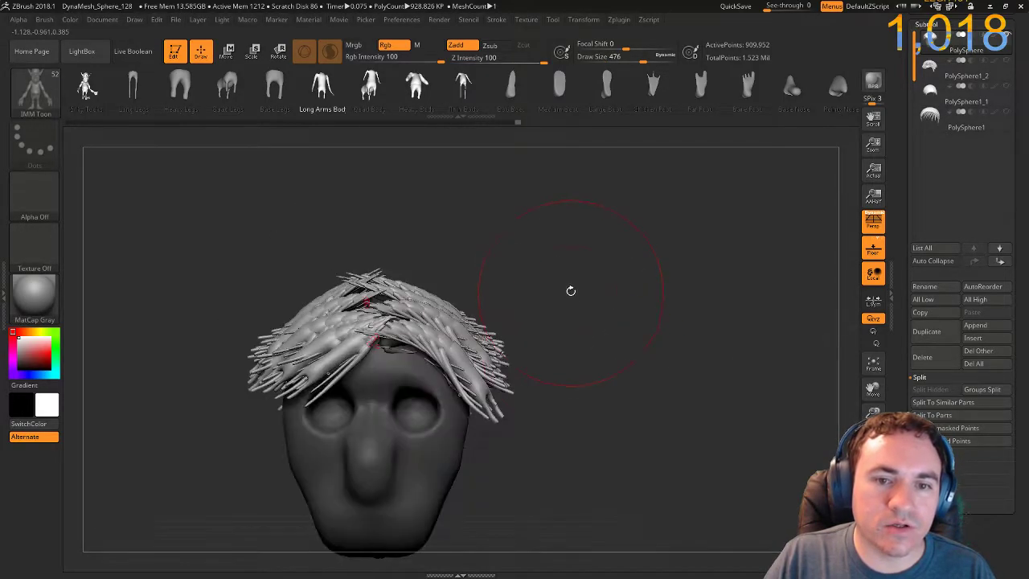
left_click_drag(615, 352, 657, 289, "alt")
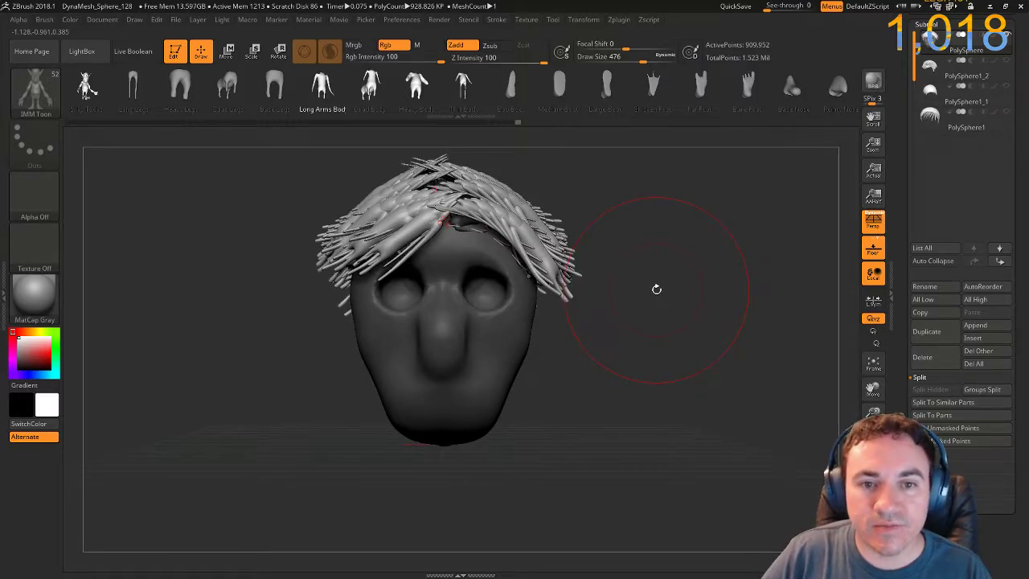
left_click_drag(656, 289, 588, 283)
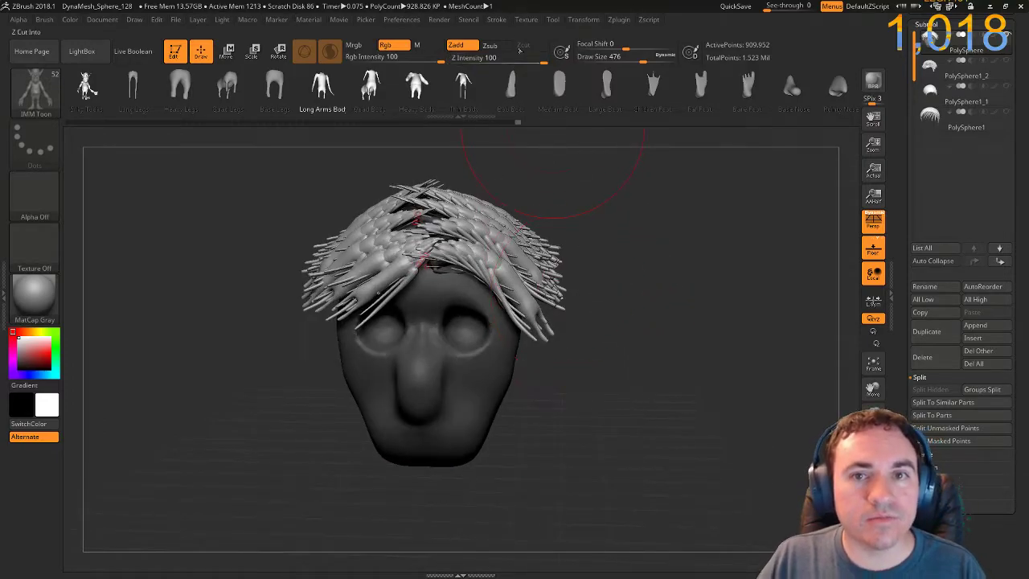
Reverse the Size curve falloff so it runs from full at the start to zero at the end, and reapply the bodies.
left_click(497, 20)
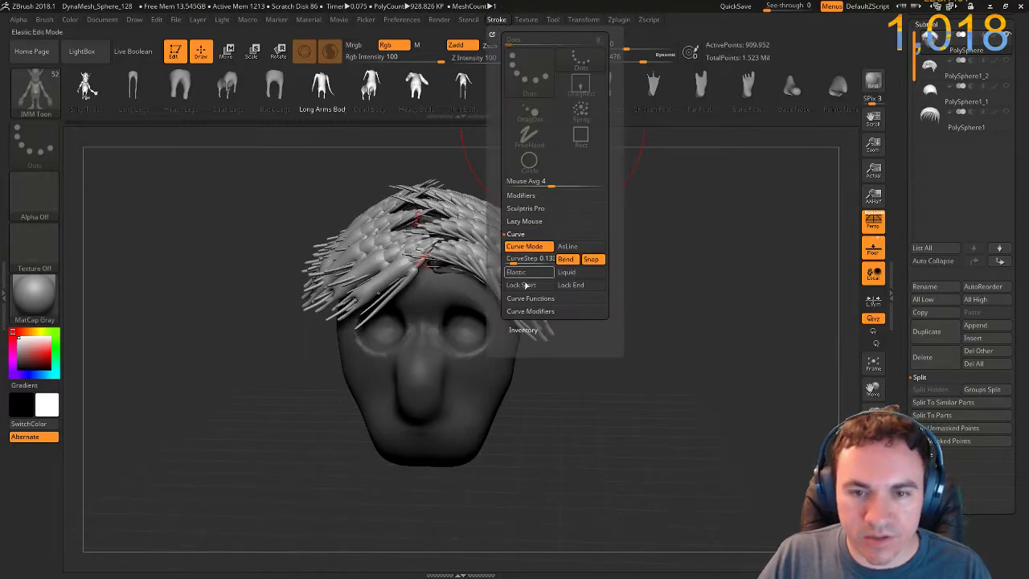
left_click(530, 311)
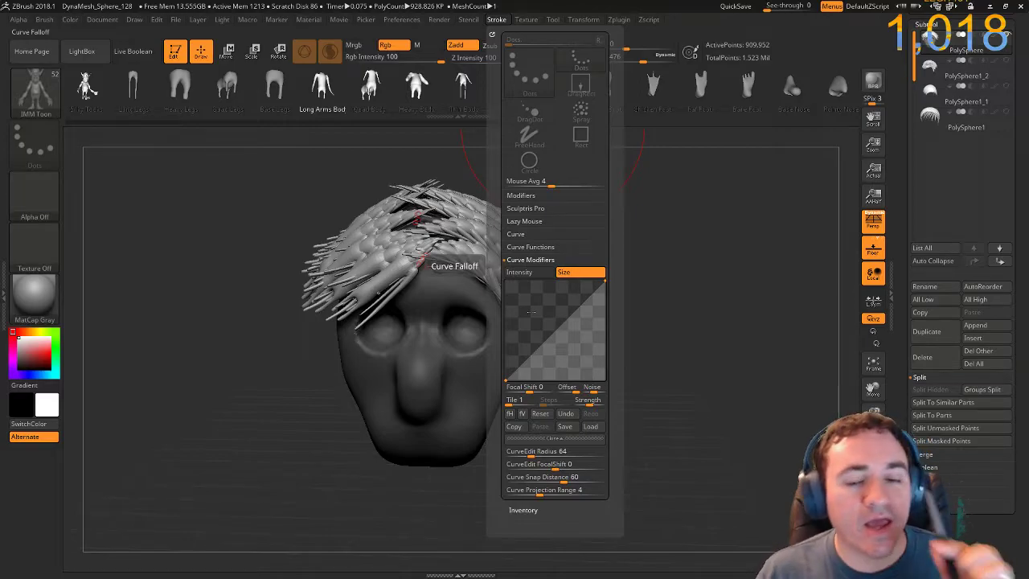
left_click_drag(505, 380, 506, 293)
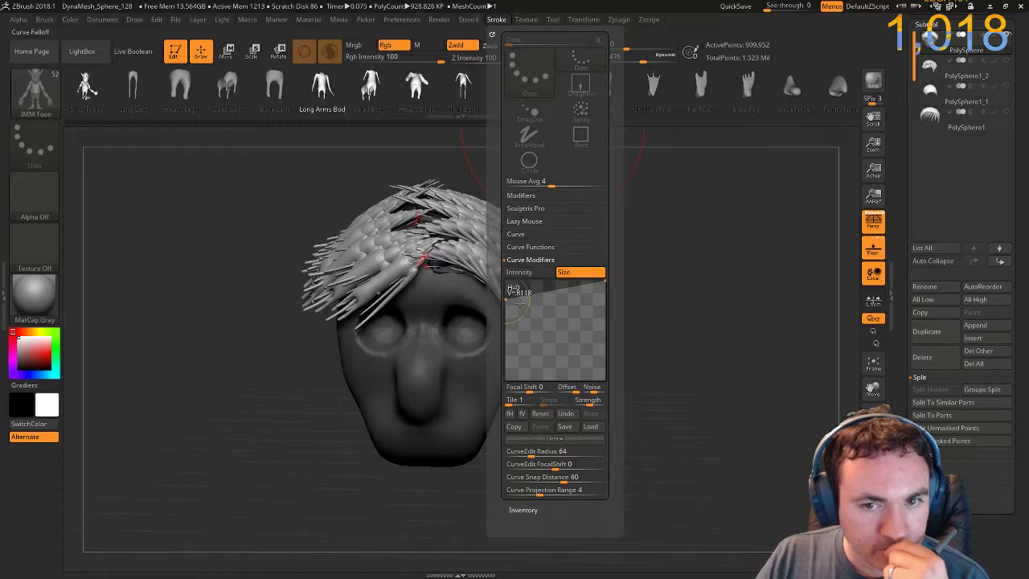
left_click_drag(506, 300, 506, 281)
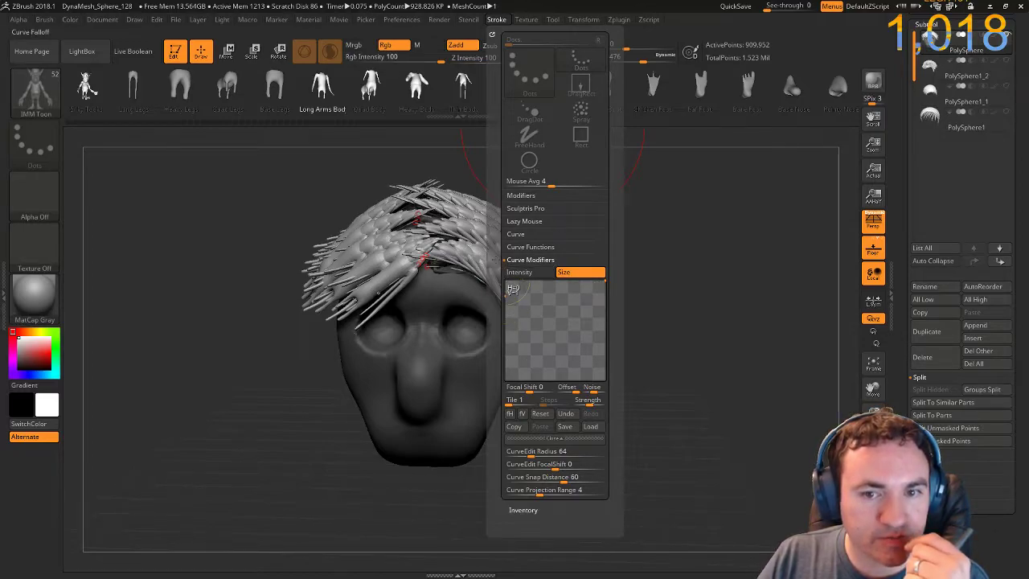
left_click_drag(604, 281, 605, 309)
left_click_drag(614, 404, 609, 396)
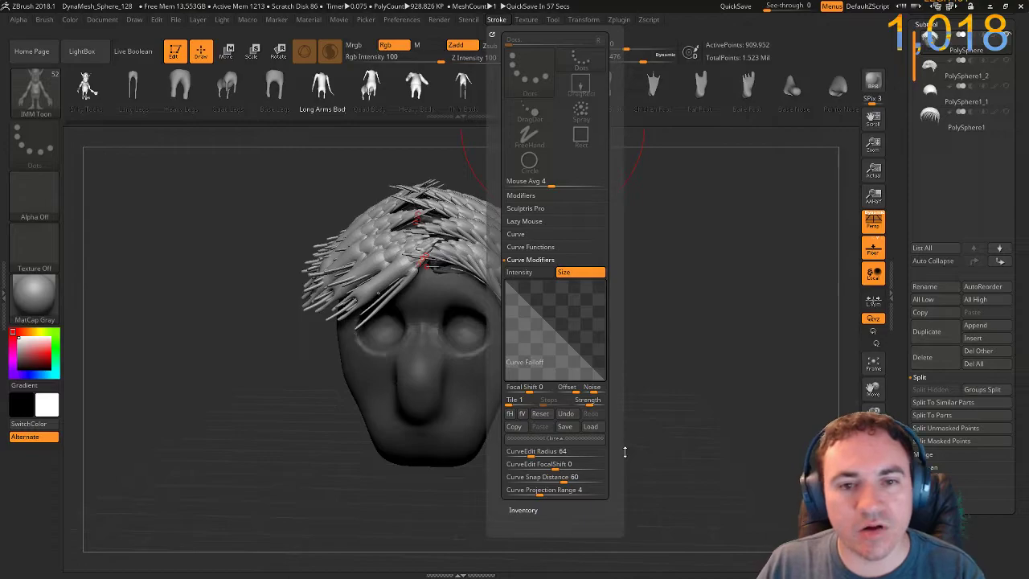
key("f")
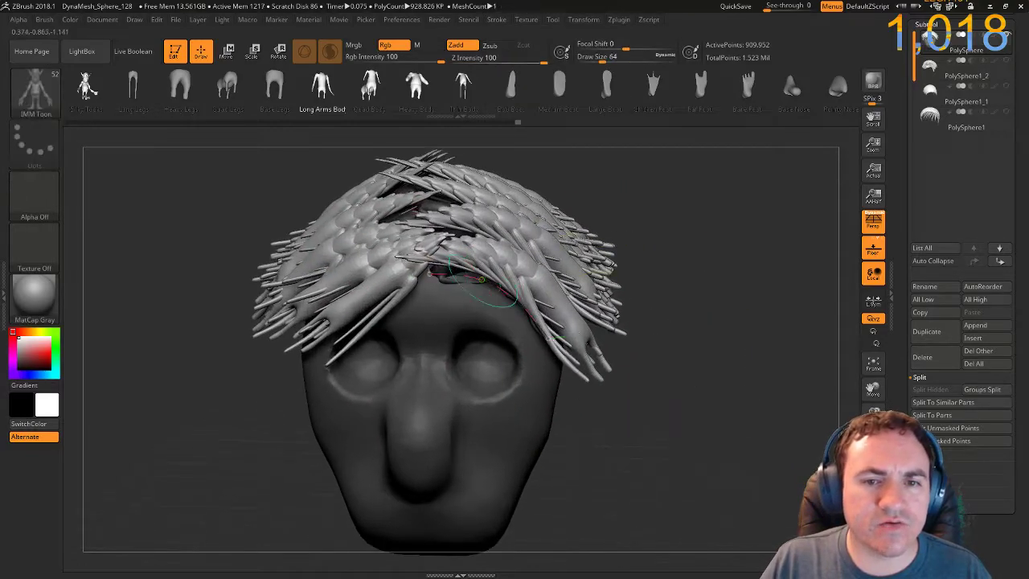
left_click(466, 278)
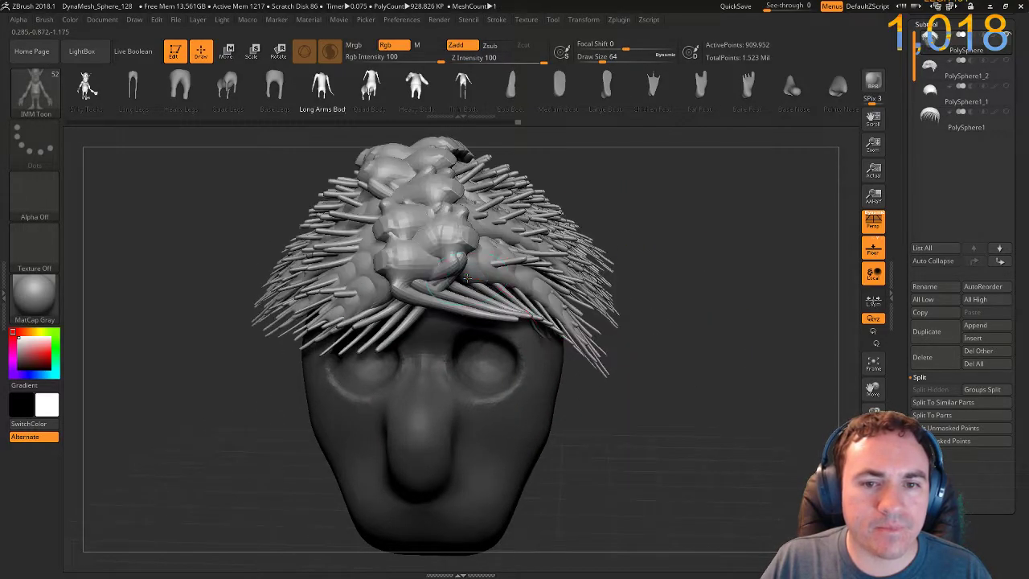
Inspect the reversed-taper strands from the side, the top and the front of the head.
mouse_move(707, 352)
left_mouse_down()
mouse_move(692, 356)
mouse_move(748, 352)
mouse_move(707, 354)
mouse_move(748, 349)
mouse_move(723, 338)
left_mouse_up()
right_click_drag(724, 337, 661, 308, "ctrl")
mouse_move(630, 308)
left_mouse_down()
mouse_move(607, 330)
mouse_move(602, 287)
left_mouse_up()
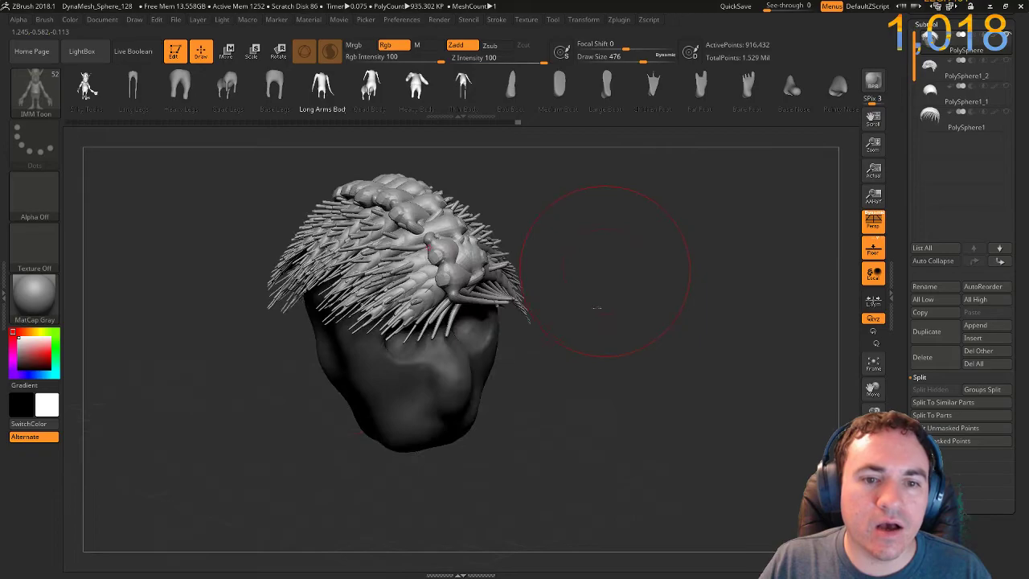
right_click_drag(602, 287, 572, 347, "alt")
right_click_drag(611, 402, 620, 448, "ctrl")
left_click_drag(621, 448, 334, 274)
left_click_drag(662, 193, 554, 348)
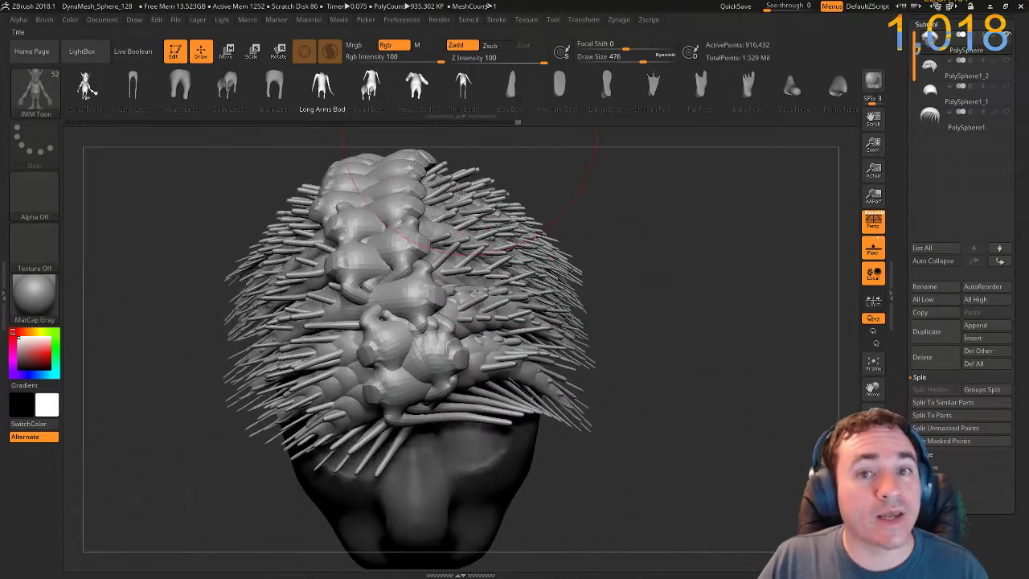
Lower the start of the Size falloff curve, reapply the bodies along the guide curves, and check them from the side and front.
left_click(506, 22)
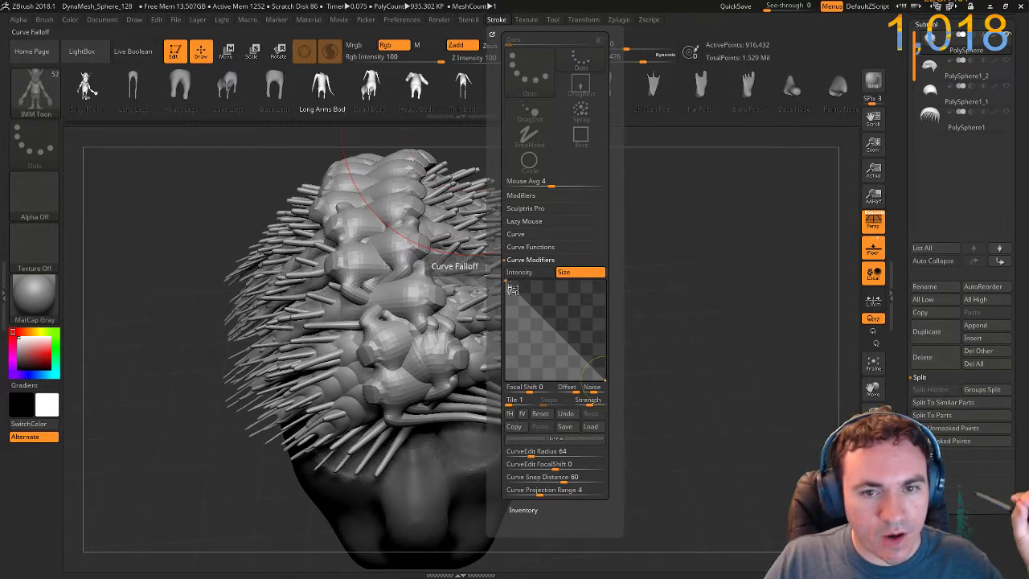
left_click_drag(508, 288, 502, 330)
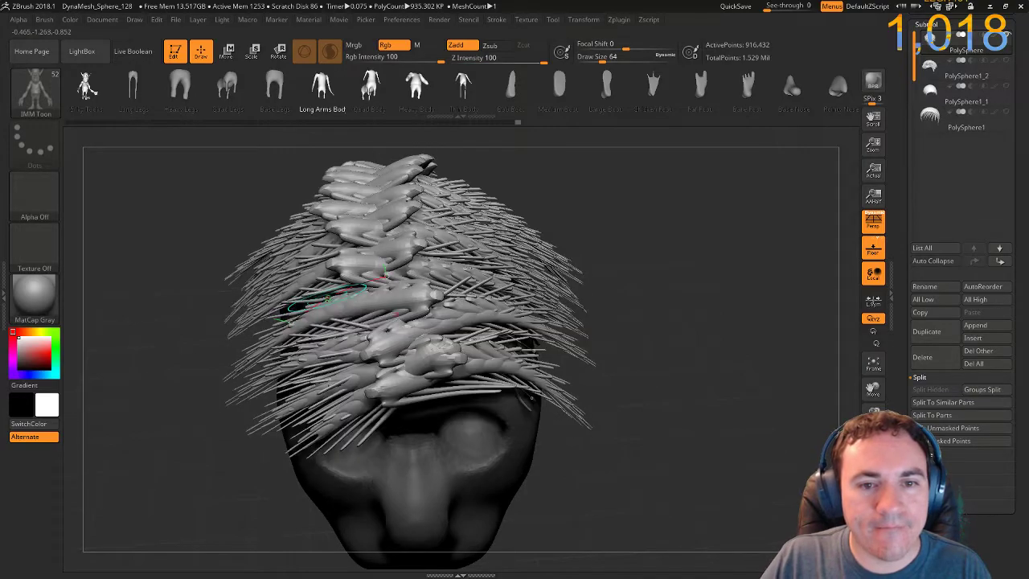
mouse_move(509, 317)
left_mouse_down()
mouse_move(616, 303)
mouse_move(615, 273)
mouse_move(631, 307)
mouse_move(561, 363)
mouse_move(574, 372)
left_mouse_up()
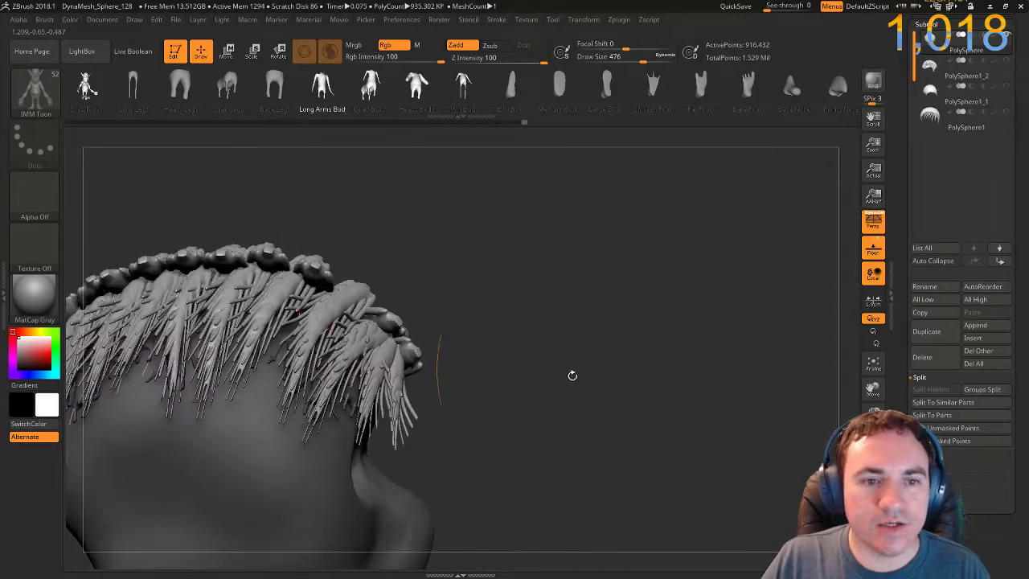
right_click_drag(574, 372, 533, 322, "ctrl")
left_click_drag(533, 321, 491, 366)
left_click_drag(541, 409, 620, 329)
right_click_drag(620, 329, 533, 264, "ctrl")
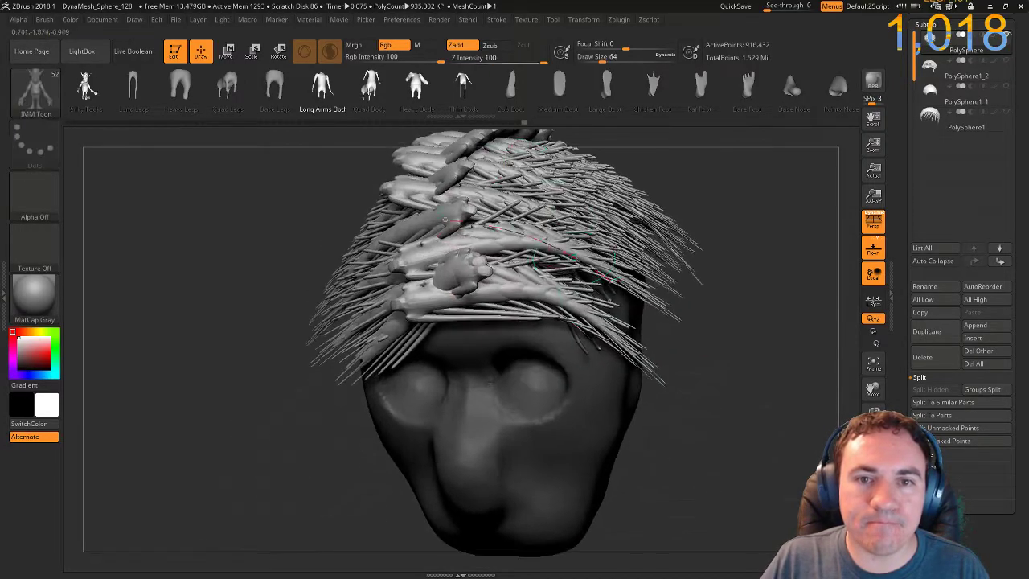
Raise the end point of the curve Size falloff level with its start and apply it to the hair curves.
left_click(496, 19)
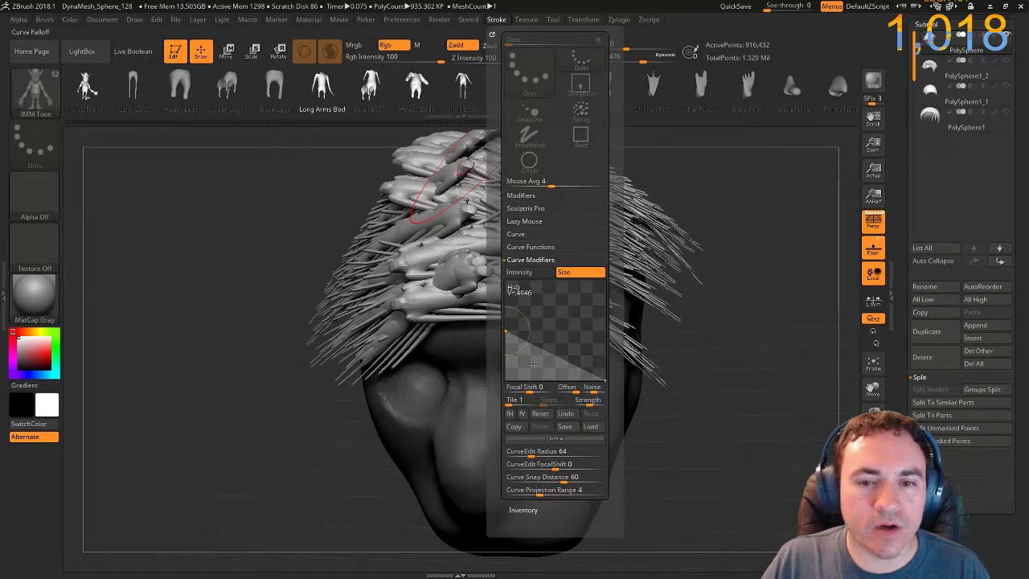
left_click_drag(607, 379, 607, 331)
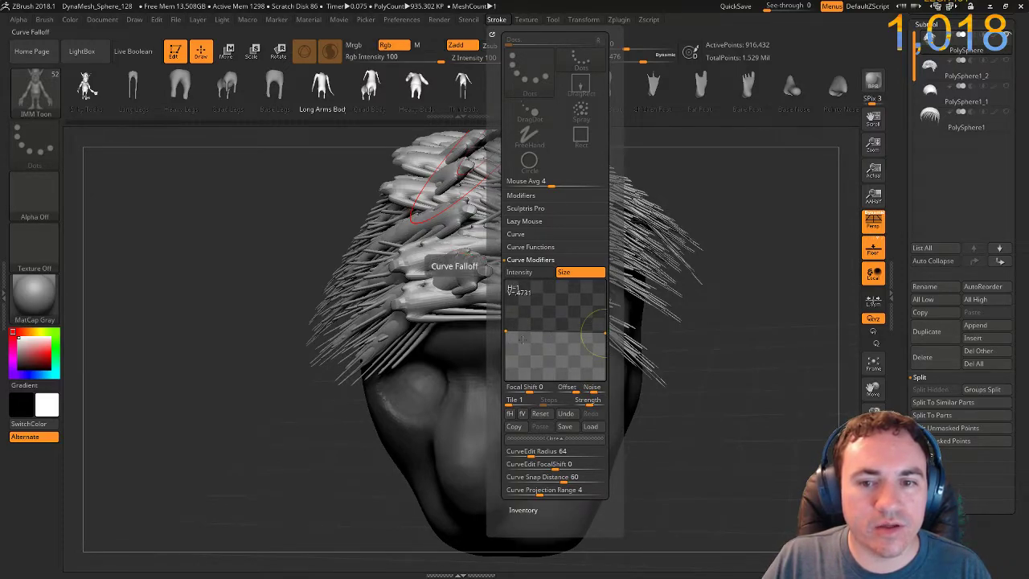
left_click(407, 262)
left_click_drag(183, 344, 574, 393)
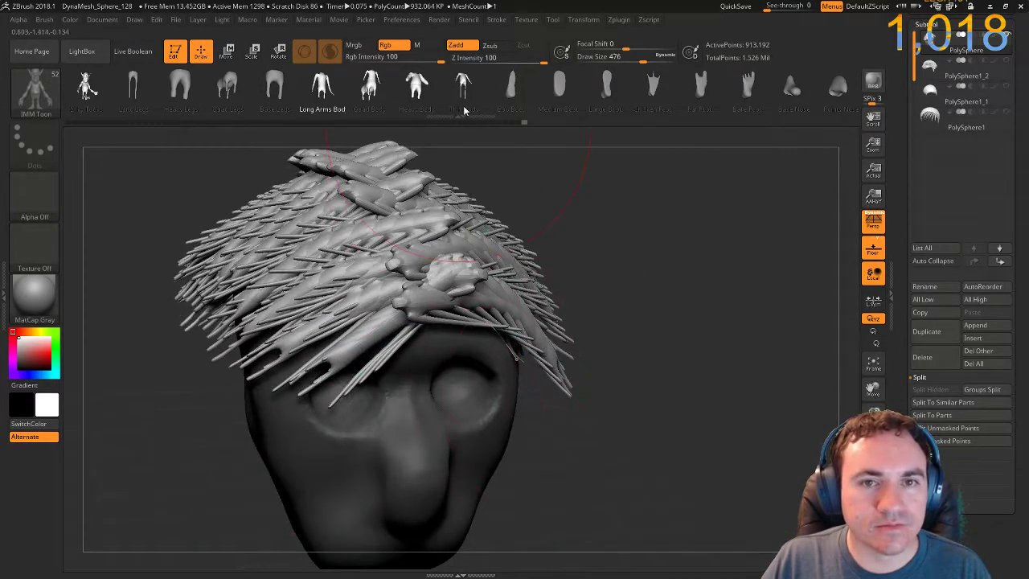
Lower the start point of the curve Size falloff near zero and update the hair so strands grow thicker toward the curve ends.
left_click(497, 21)
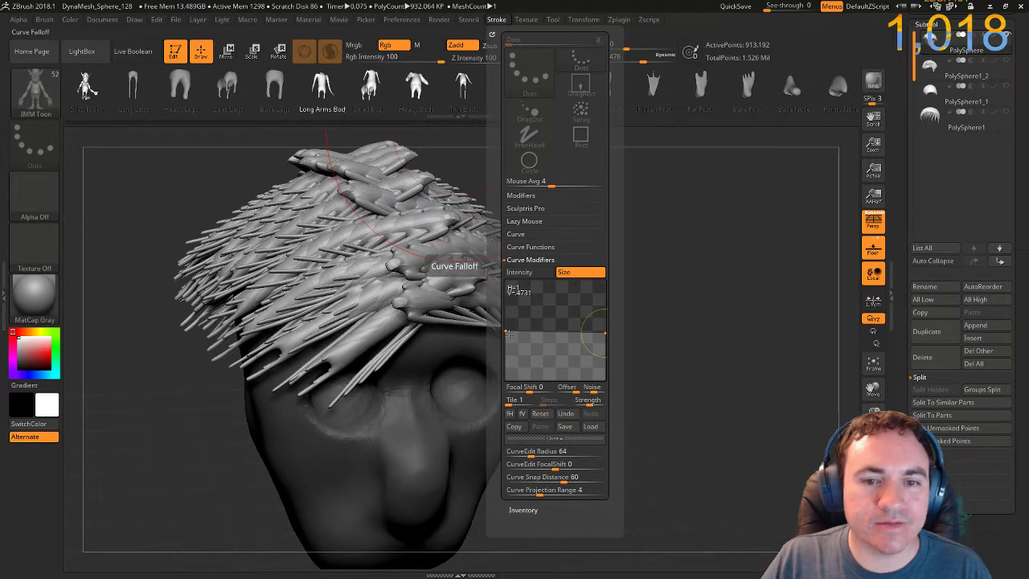
left_click_drag(507, 333, 507, 375)
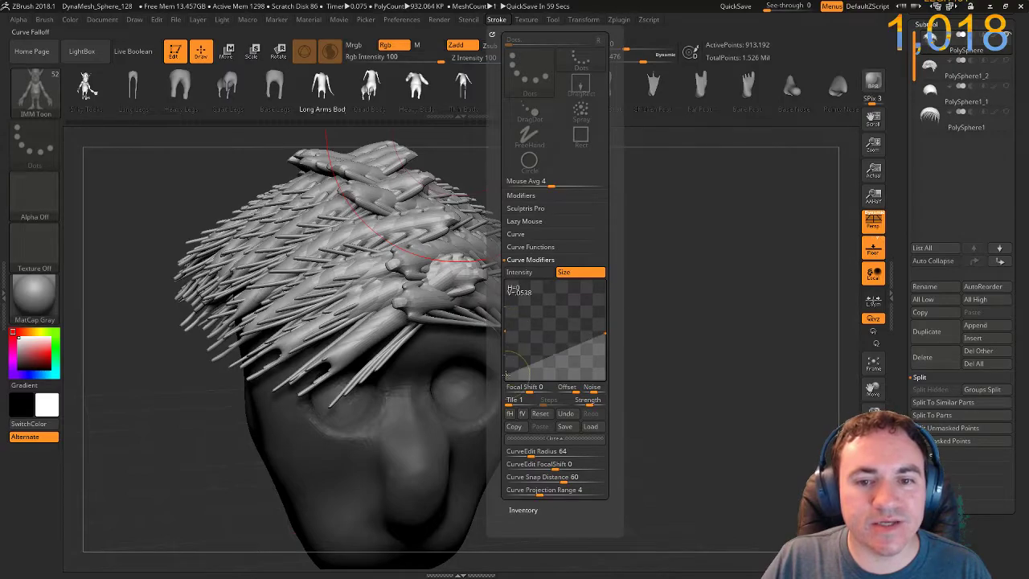
left_click(402, 233)
right_click_drag(756, 329, 691, 311)
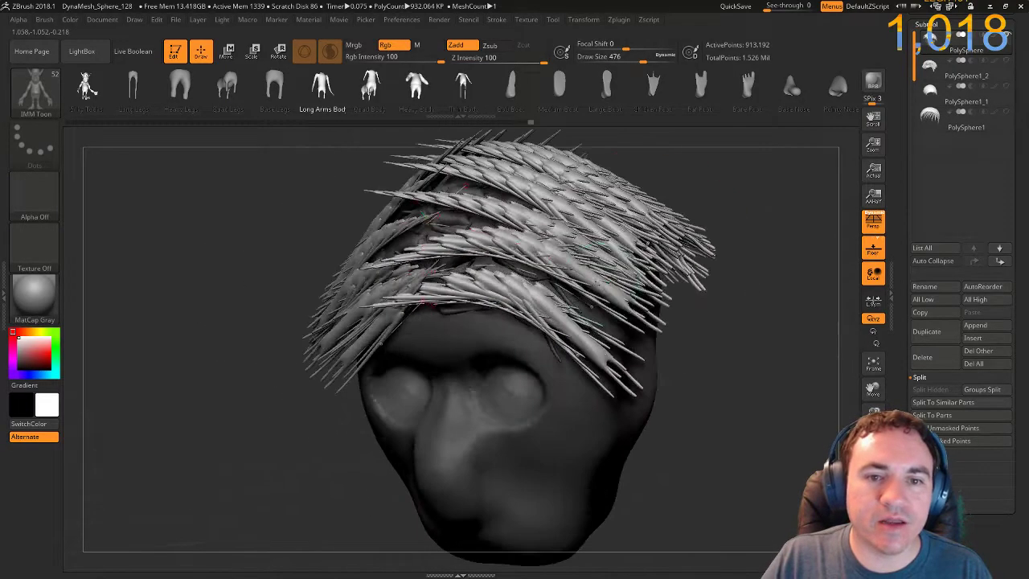
mouse_move(730, 351)
right_mouse_down("ctrl")
mouse_move(715, 324)
mouse_move(734, 385)
mouse_move(781, 300)
mouse_move(773, 291)
right_mouse_up("ctrl")
right_click_drag(674, 292, 727, 337)
right_click_drag(643, 265, 650, 368)
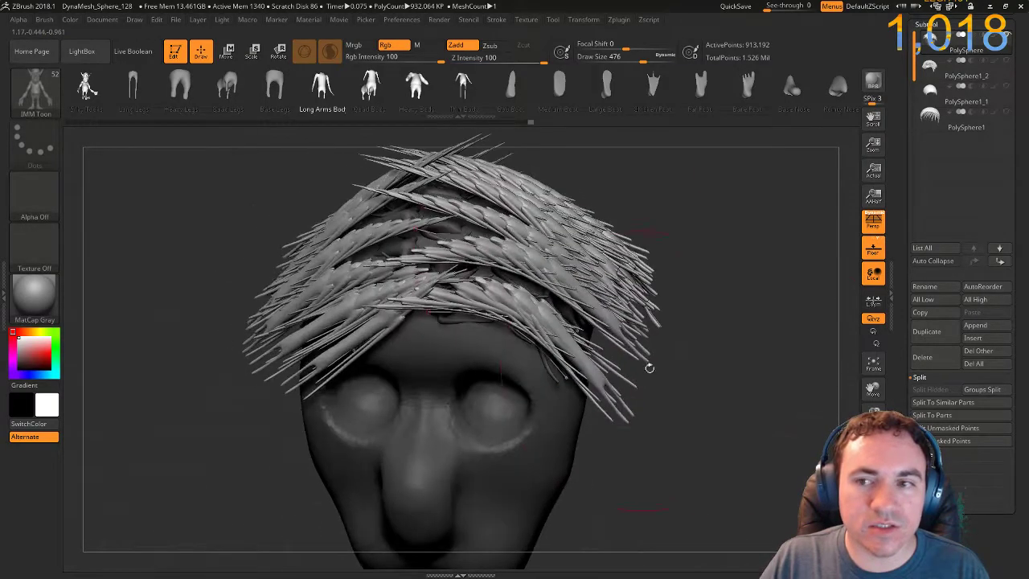
Split the unmasked hair strands off the head into their own subtool and select PolySphere1_3.
left_click(937, 428)
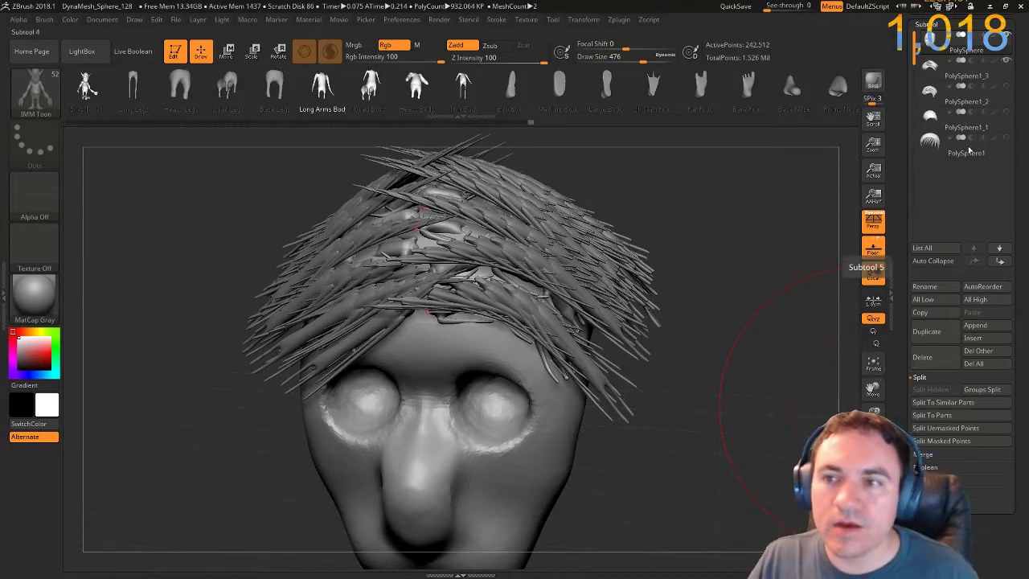
left_click(941, 86)
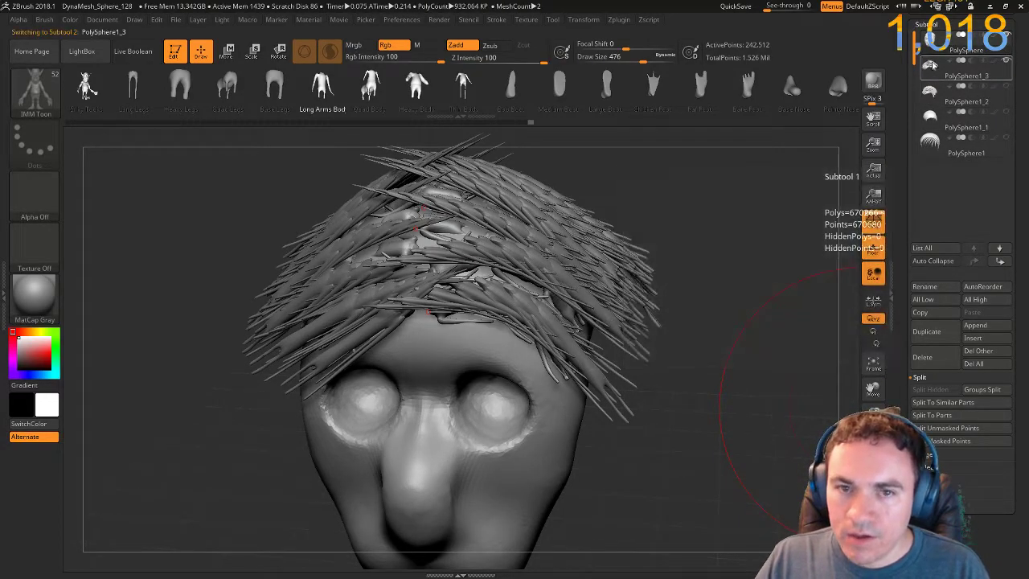
left_click_drag(710, 299, 783, 177)
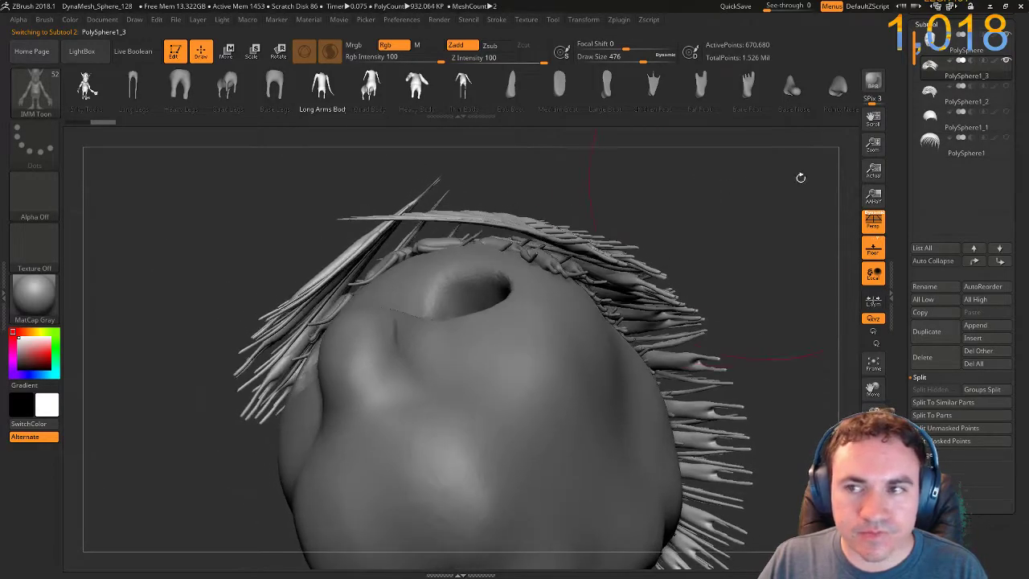
Return to the PolySphere head subtool and undo its last two operations to bring back the hair curves.
left_click(932, 45)
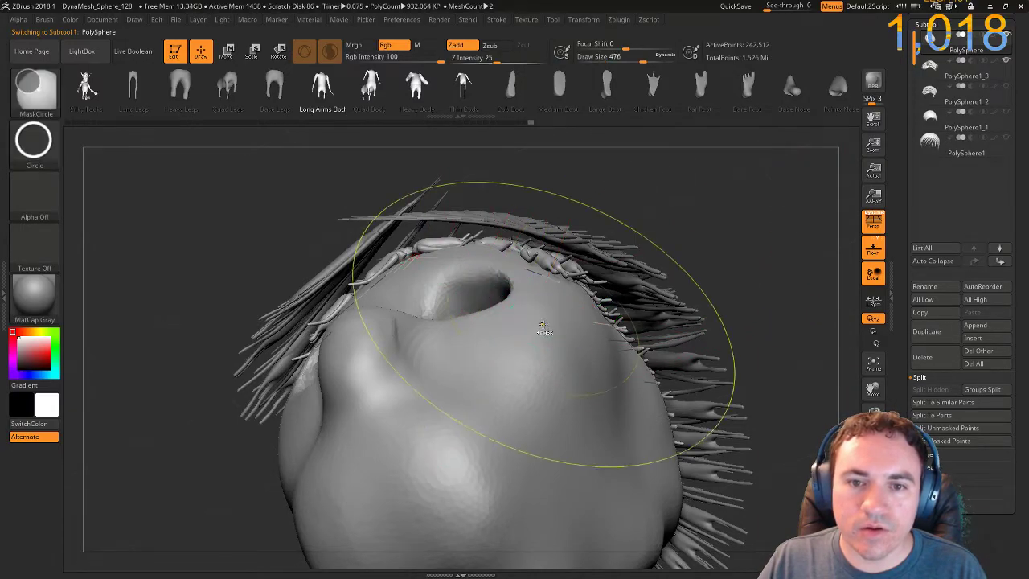
key("ctrl+z")
key("ctrl+z")
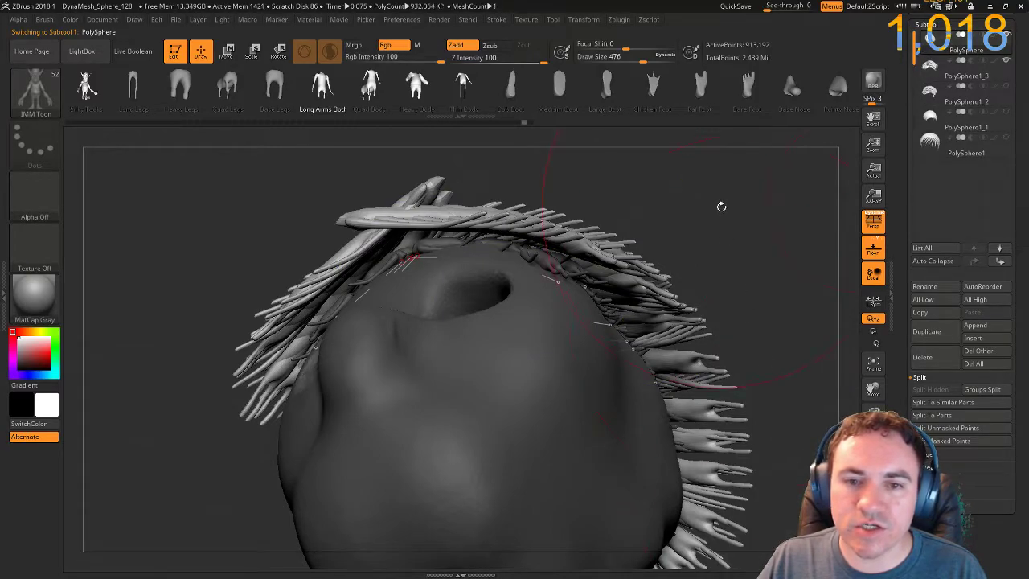
left_click_drag(750, 213, 834, 195)
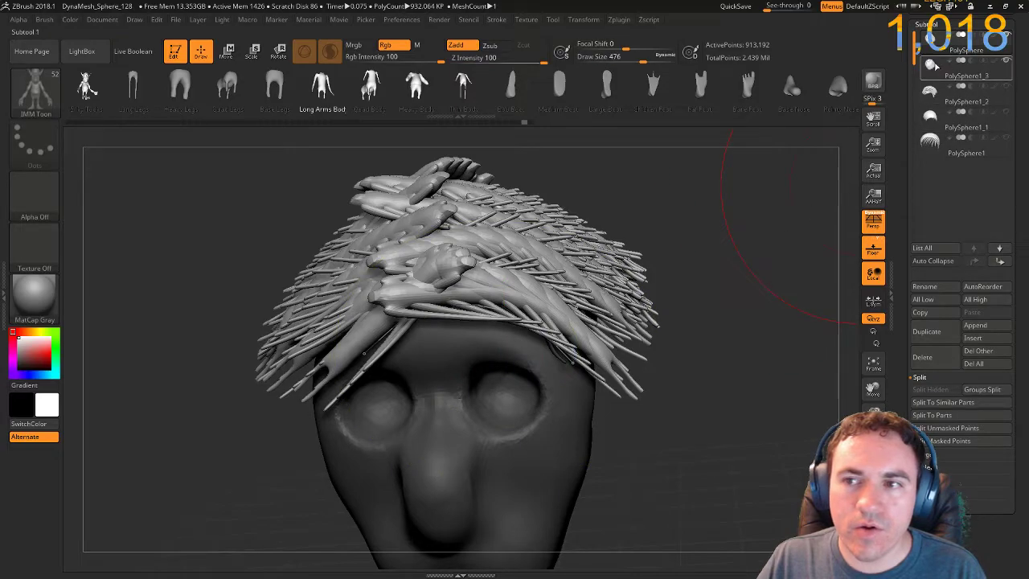
Inspect the PolySphere1_3 subtool and switch back to the PolySphere subtool.
left_click(933, 66)
key("ctrl")
key("ctrl")
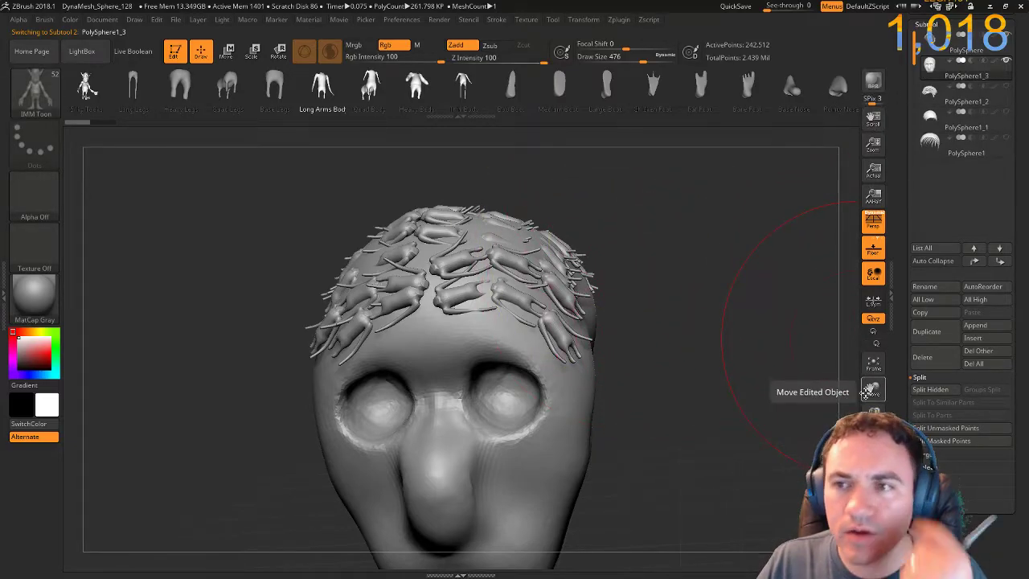
mouse_move(930, 66)
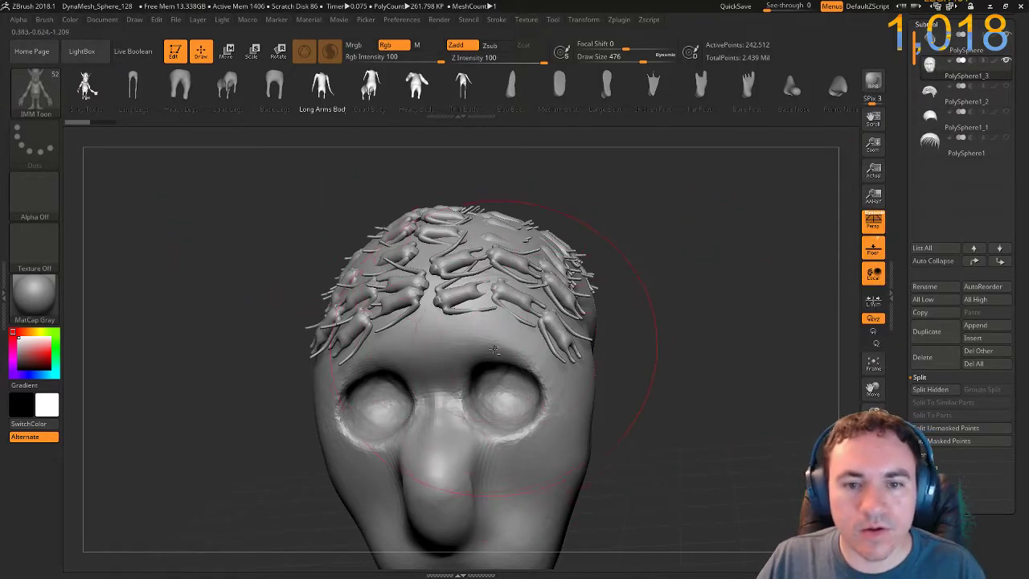
left_click(931, 49)
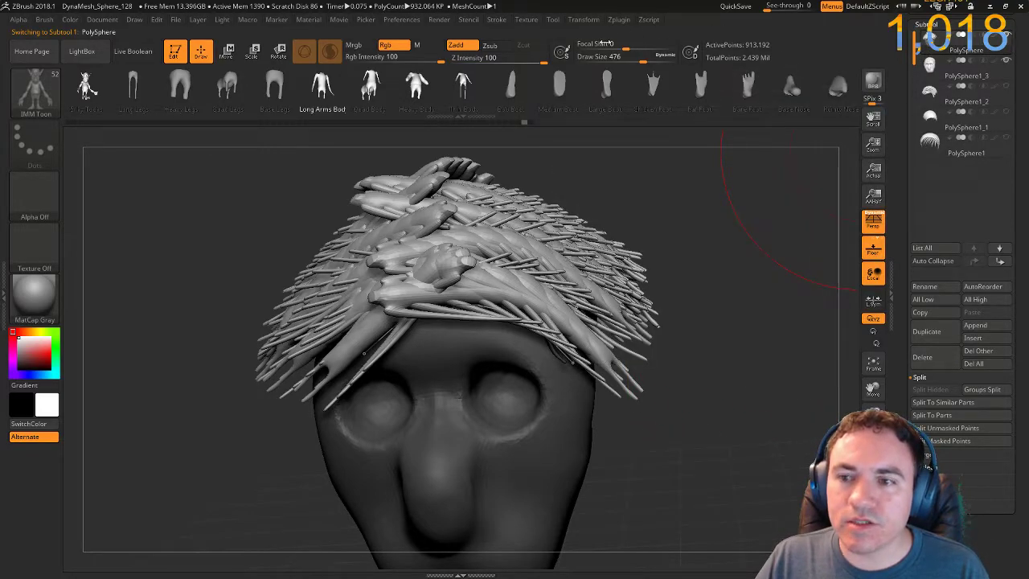
Split the unmasked hair points off PolySphere again into a new subtool and reselect the PolySphere head.
left_click(930, 431)
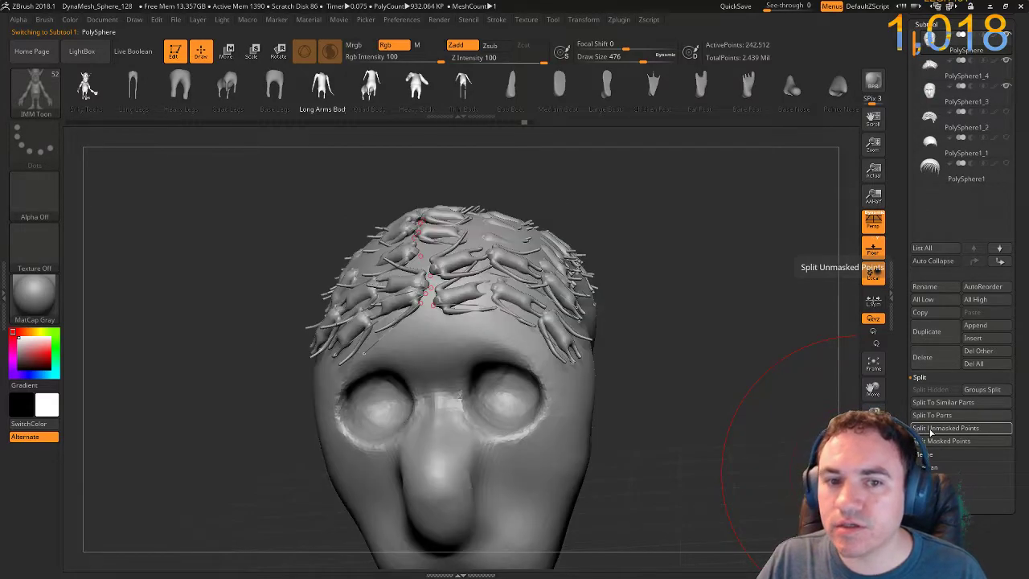
mouse_move(934, 64)
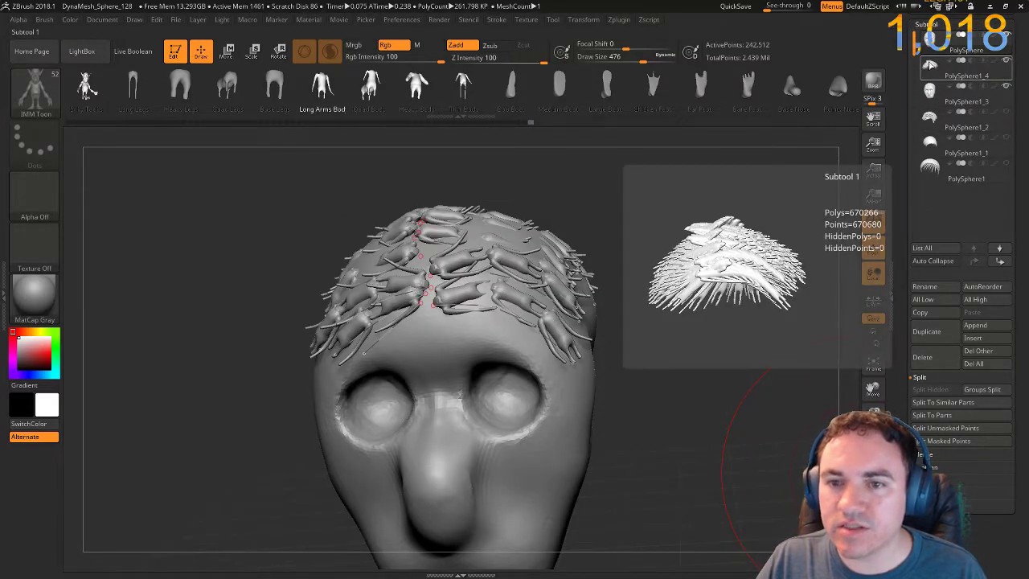
left_click(930, 47)
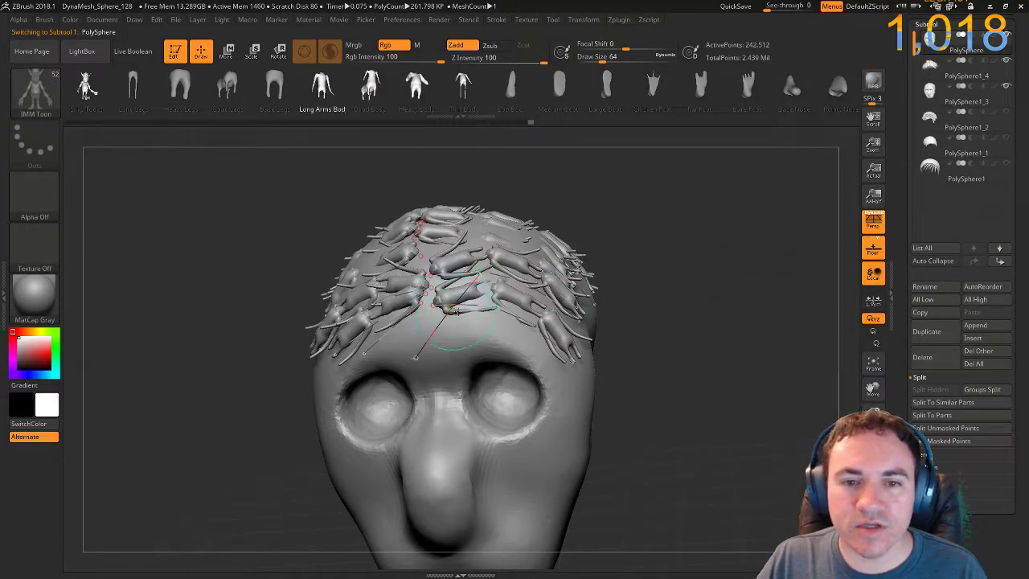
Regenerate the strands along the guide curves at Draw Size 64 and undo the hair edits back to the bare head.
left_click_drag(573, 362, 530, 315)
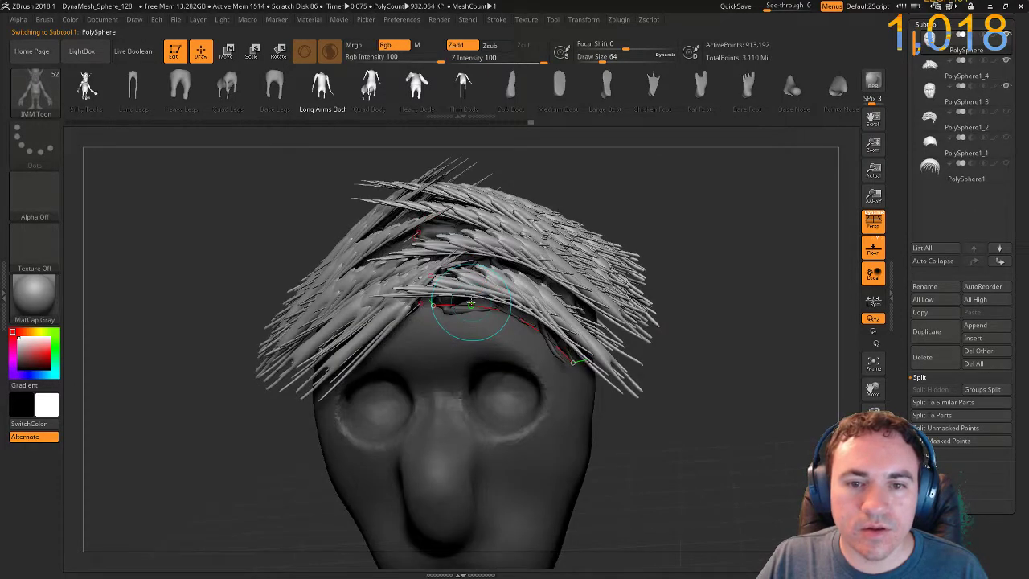
key("ctrl")
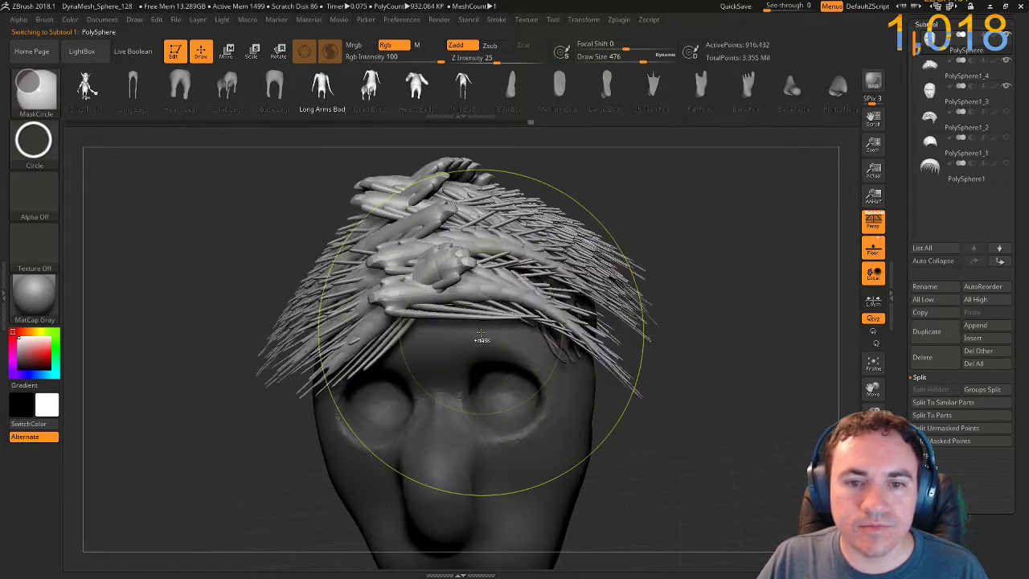
key("ctrl+z")
key("ctrl+z")
key("ctrl+z")
key("ctrl+z")
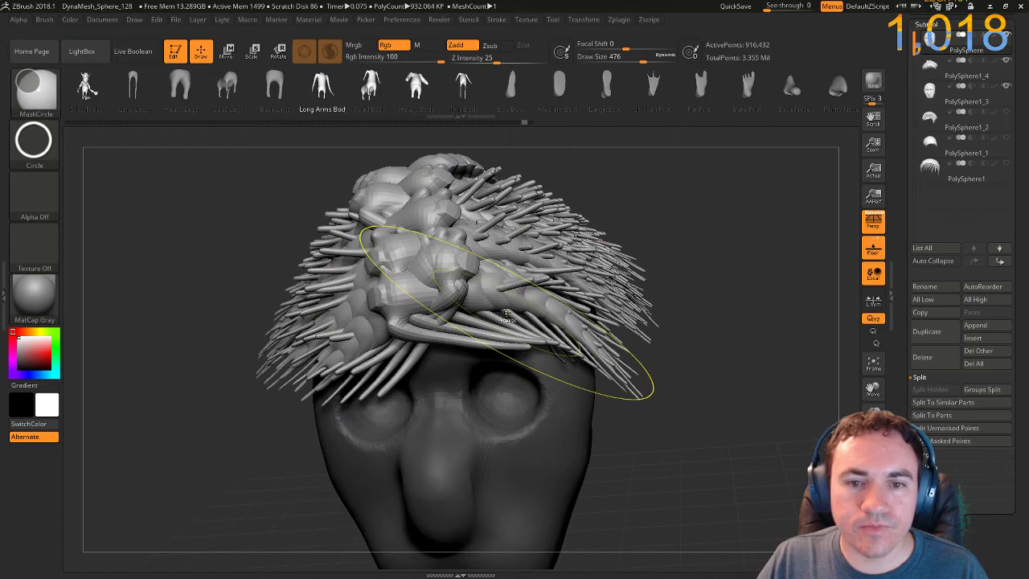
key("ctrl+z")
key("ctrl+z")
key("ctrl+z")
key("ctrl+z")
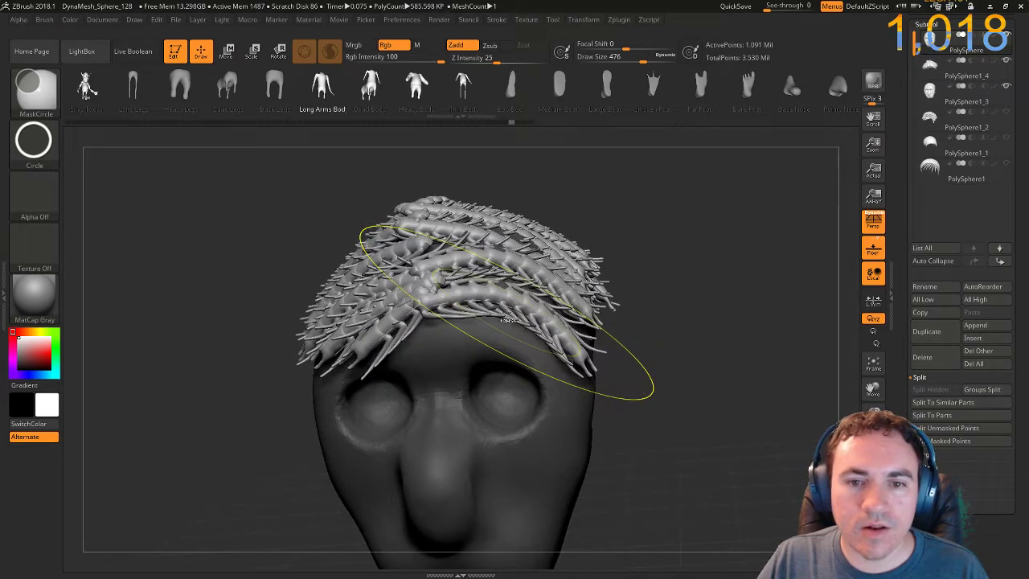
key("ctrl+z")
key("ctrl+z")
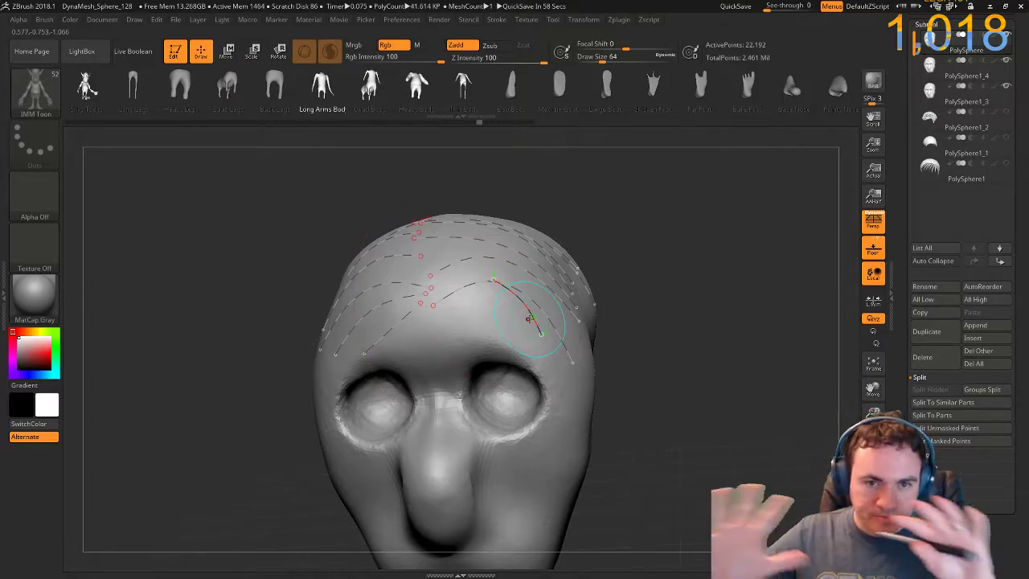
left_click_drag(665, 295, 665, 356)
key("ctrl+z")
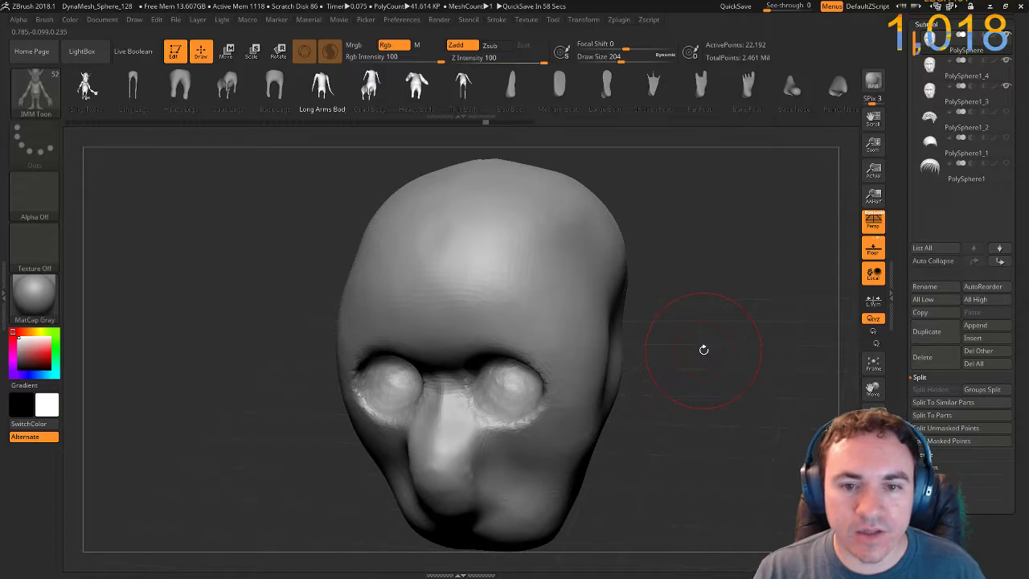
Try inserting a short strand of the long-arms body mesh above the inner eye at Draw Size 52, and undo it.
mouse_move(715, 347)
left_mouse_down()
mouse_move(723, 366)
mouse_move(650, 398)
left_mouse_up()
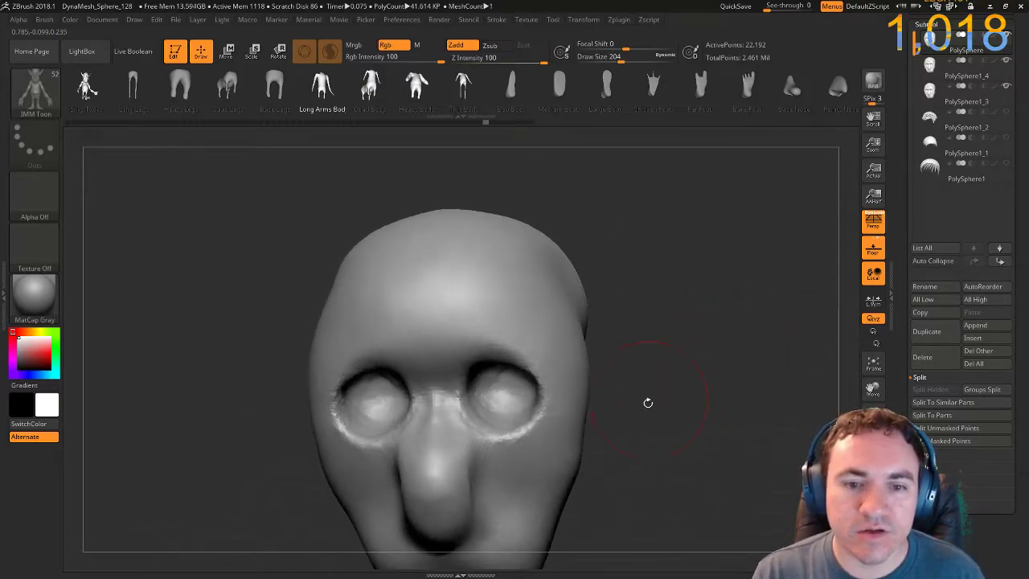
left_click_drag(717, 419, 726, 344)
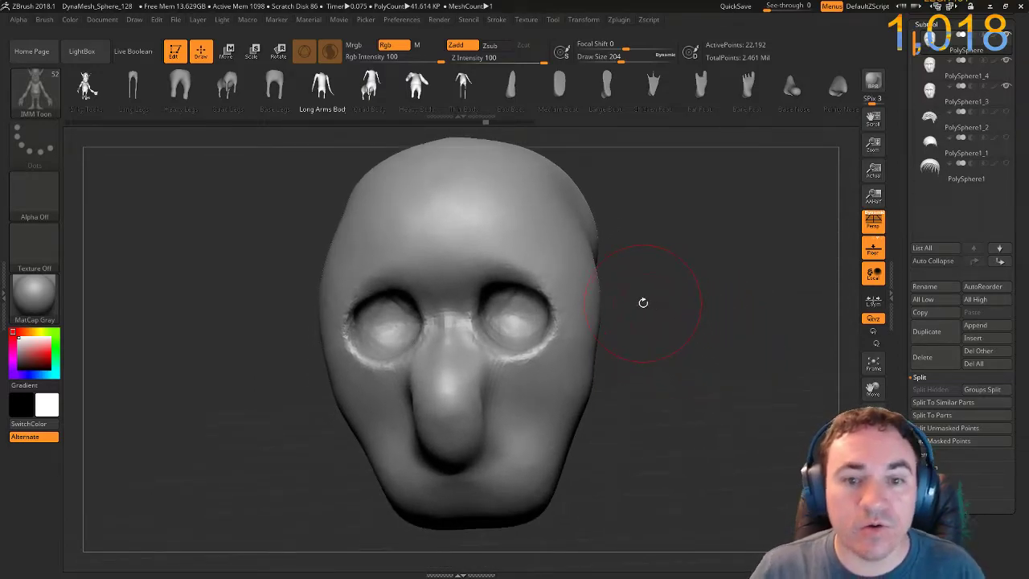
right_click_drag(644, 302, 680, 361, "ctrl")
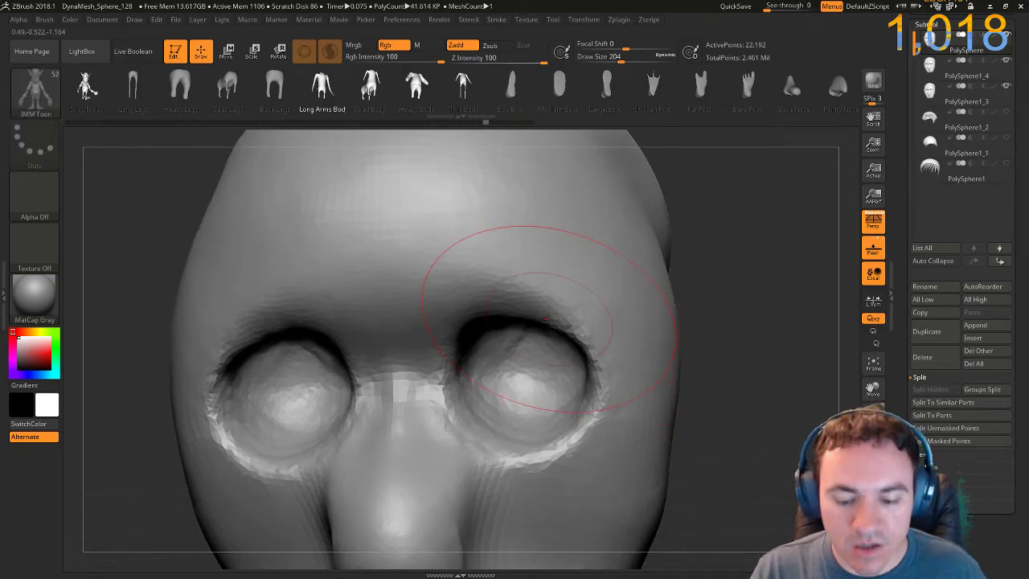
key("bracketleft")
key("bracketleft")
key("bracketleft")
key("bracketleft")
key("bracketleft")
key("bracketleft")
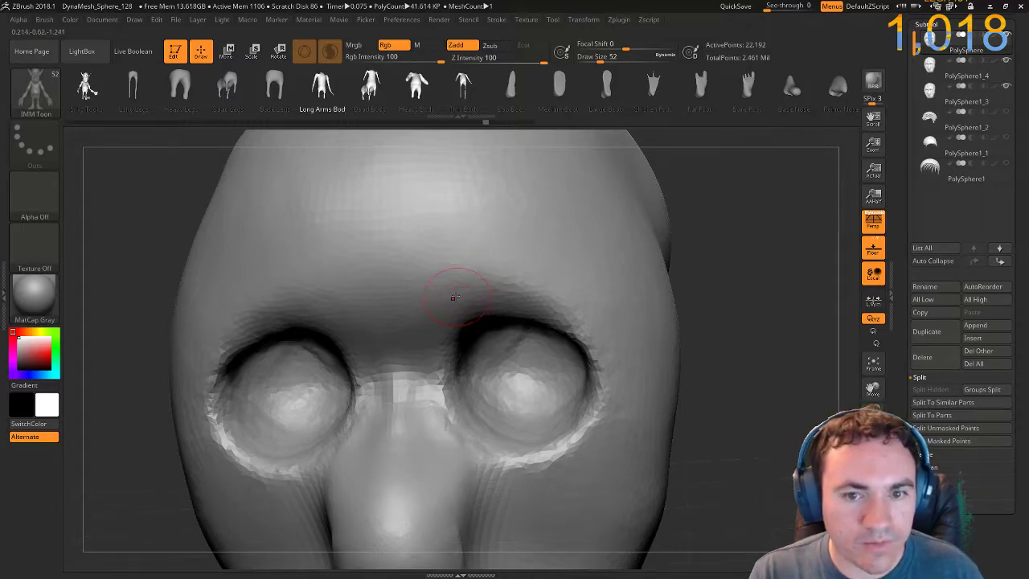
left_click_drag(455, 295, 489, 321)
right_click_drag(583, 304, 770, 289, "ctrl")
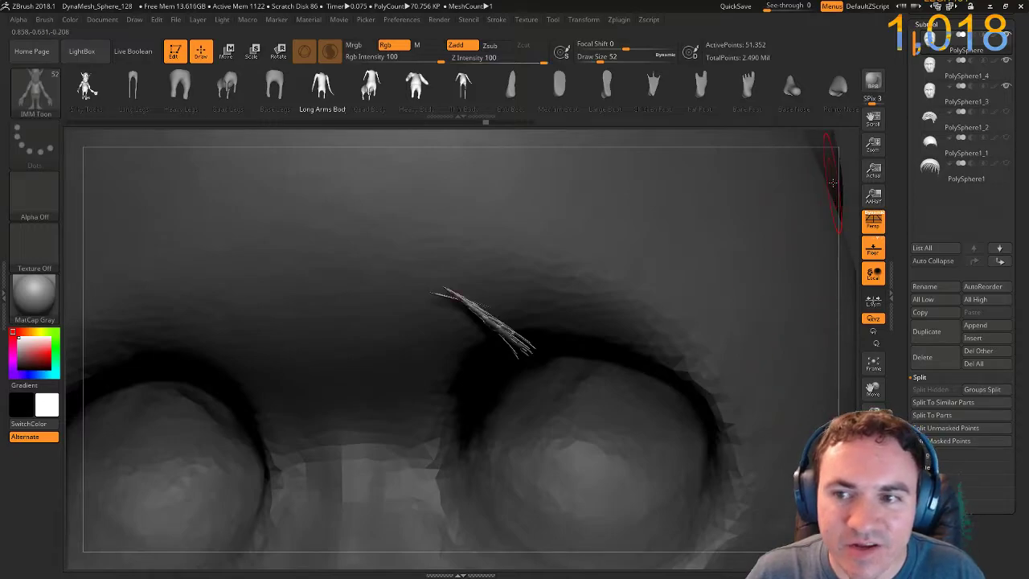
mouse_move(846, 160)
left_mouse_down()
mouse_move(811, 161)
mouse_move(847, 143)
mouse_move(855, 149)
mouse_move(844, 148)
left_mouse_up()
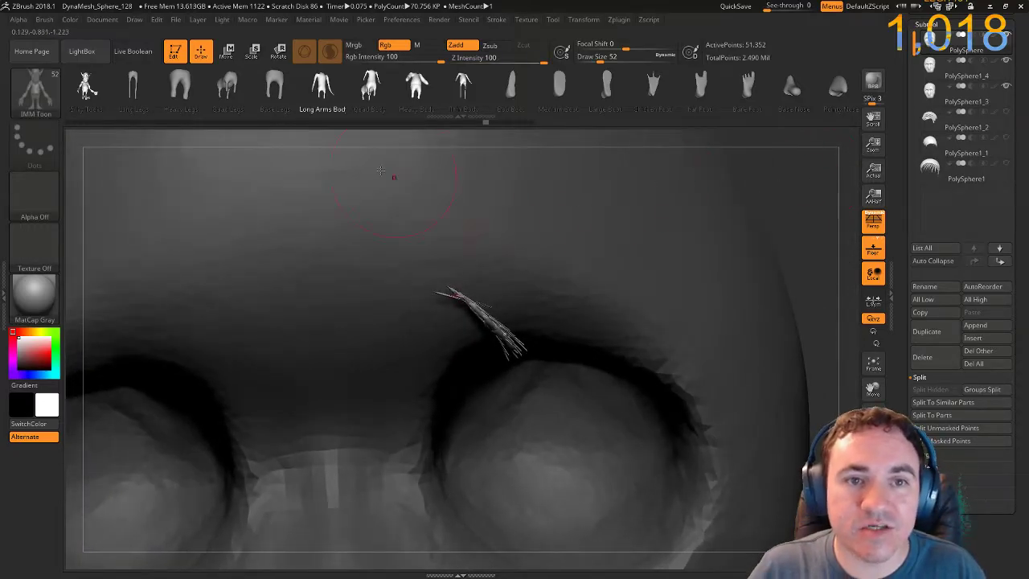
left_click(351, 128)
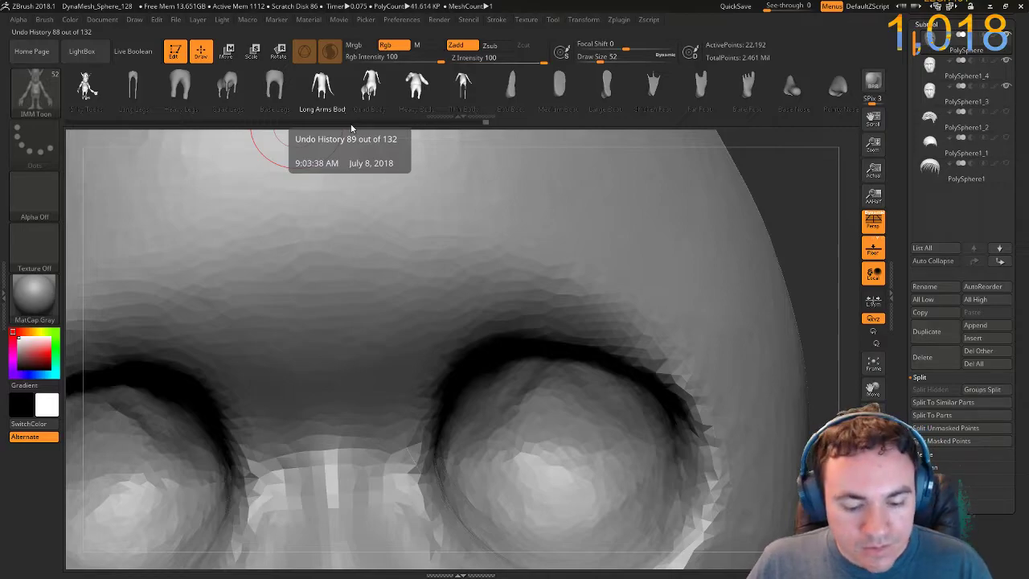
Switch the sculpting brush to ZRemesherGuides.
key("b")
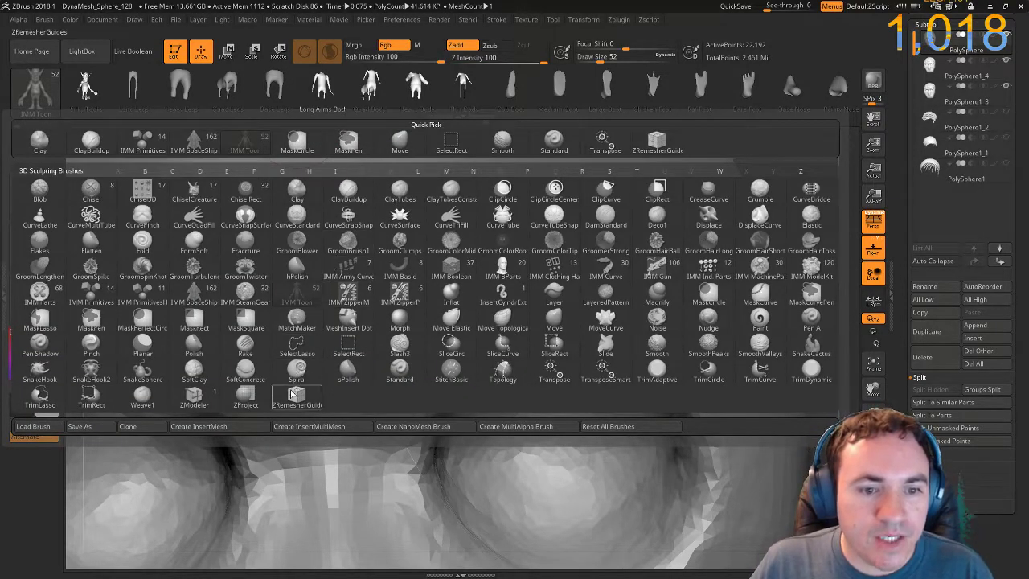
key("z")
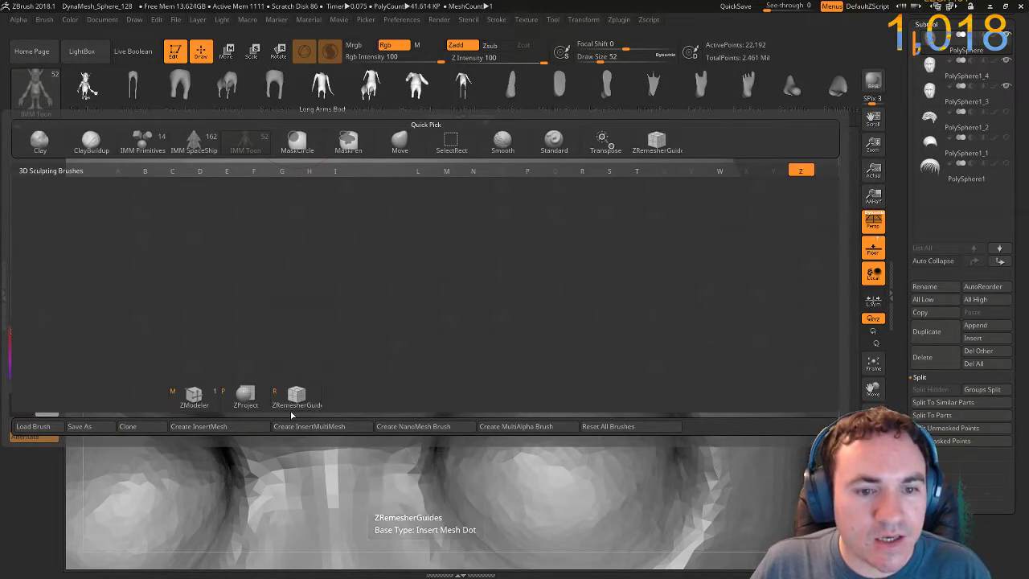
left_click(296, 396)
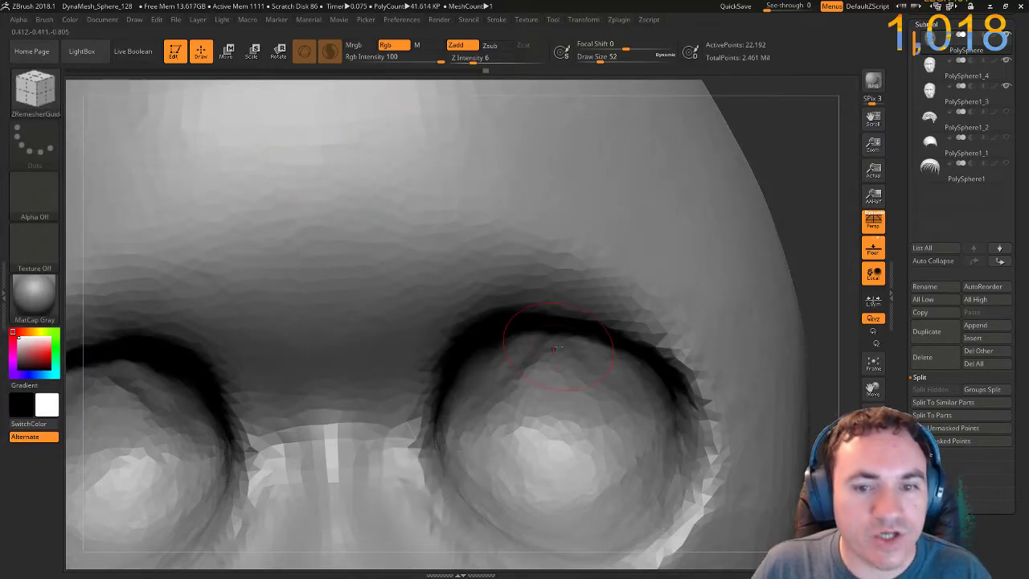
Draw a dense row of short, overlapping eyebrow guide curves above one eye at Draw Size 7.
key("[")
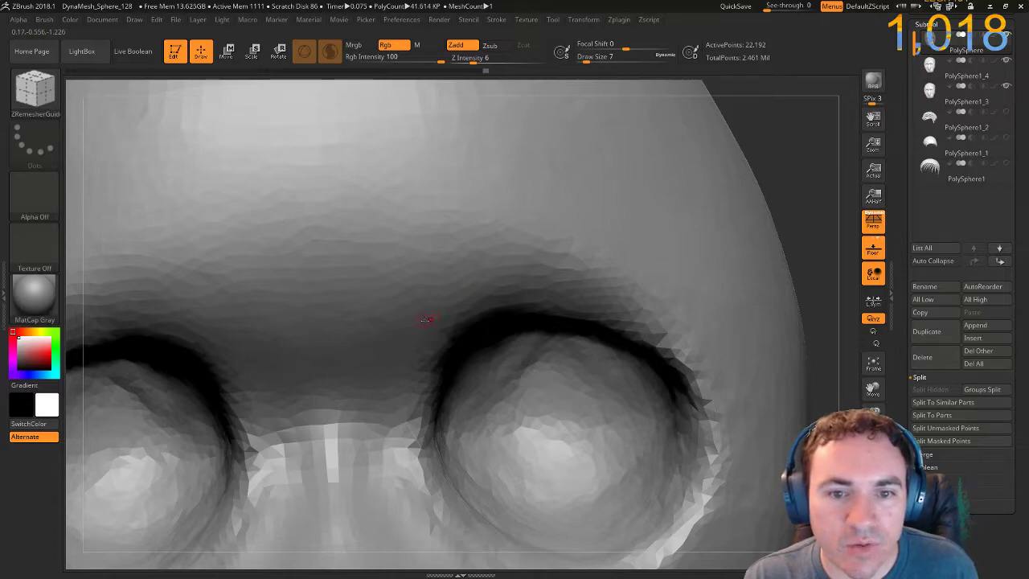
left_click_drag(466, 313, 524, 301)
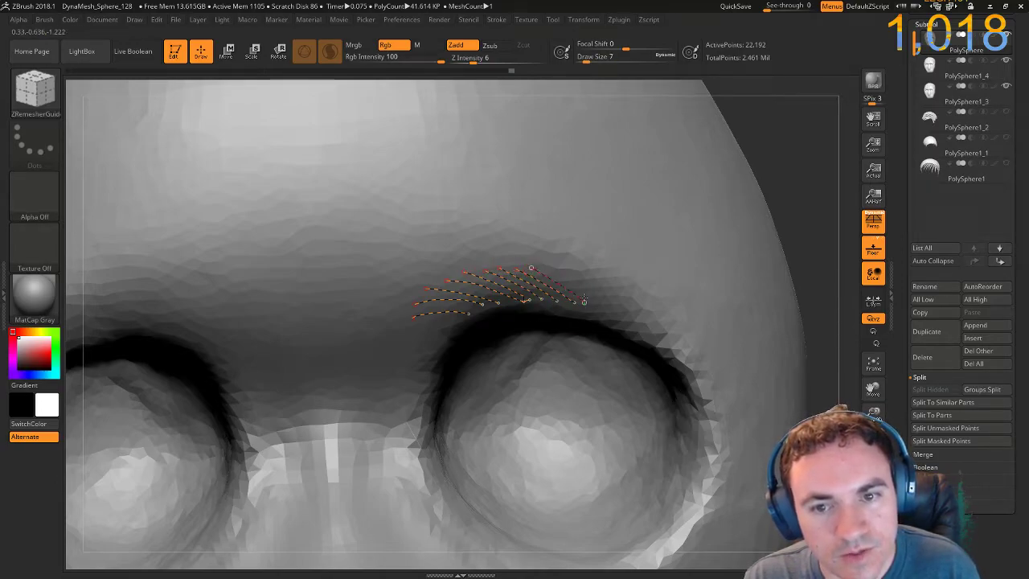
mouse_move(584, 302)
left_mouse_down()
mouse_move(602, 299)
mouse_move(643, 322)
left_mouse_up()
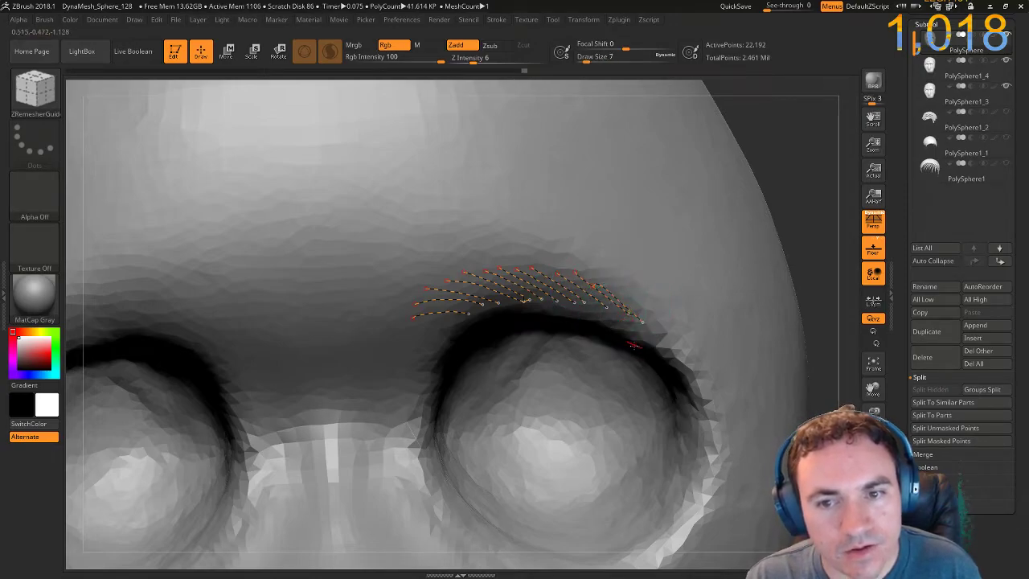
key("ctrl+z")
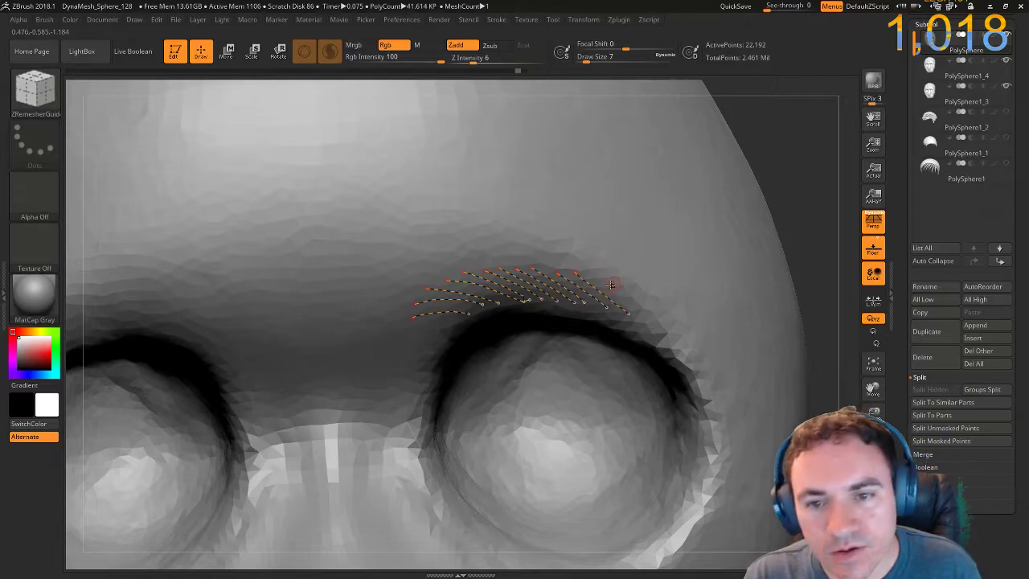
left_click_drag(608, 285, 665, 339)
left_click_drag(634, 296, 683, 351)
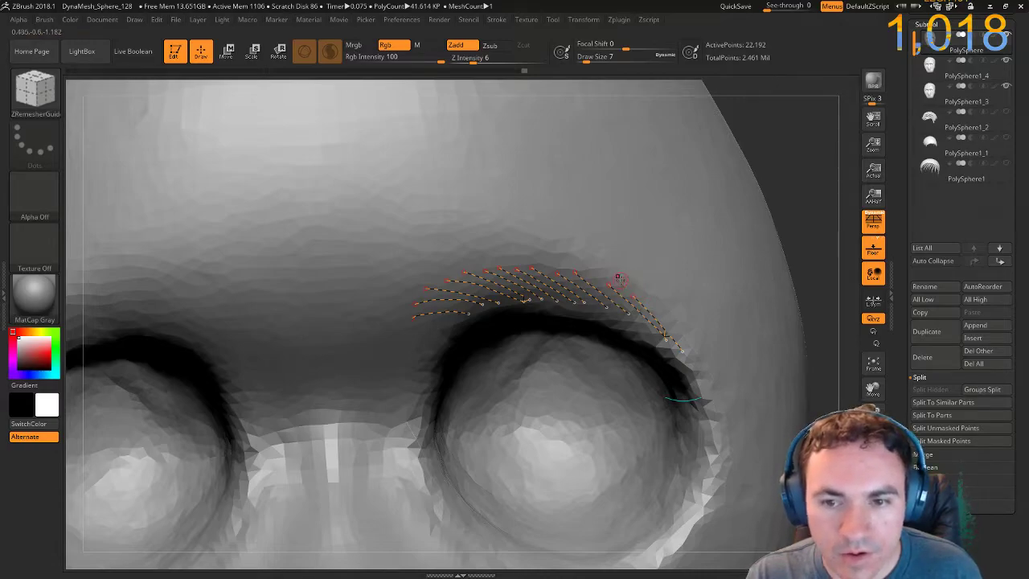
mouse_move(651, 300)
left_mouse_down()
mouse_move(678, 321)
mouse_move(681, 304)
mouse_move(666, 286)
left_mouse_up()
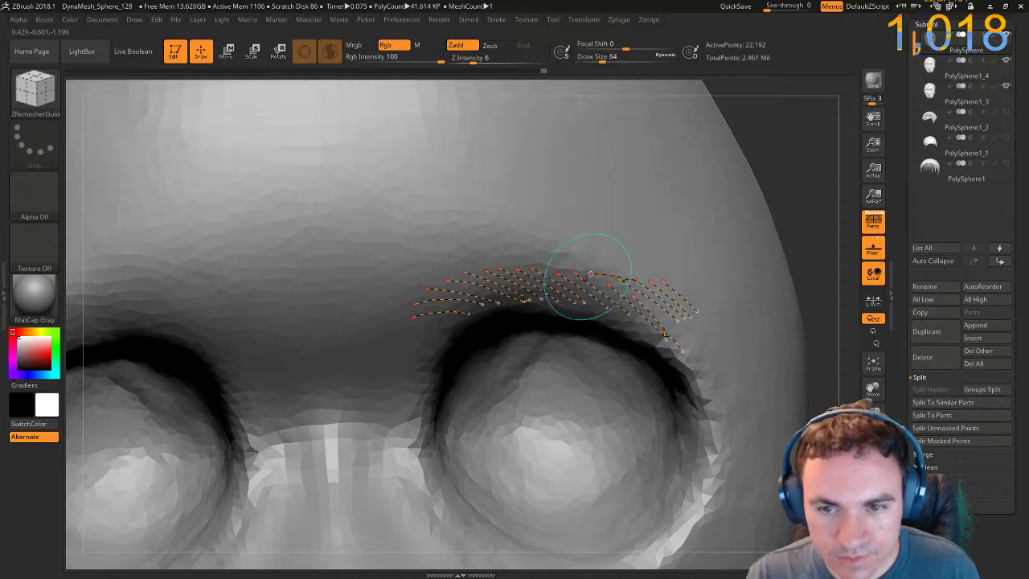
key("ctrl+z")
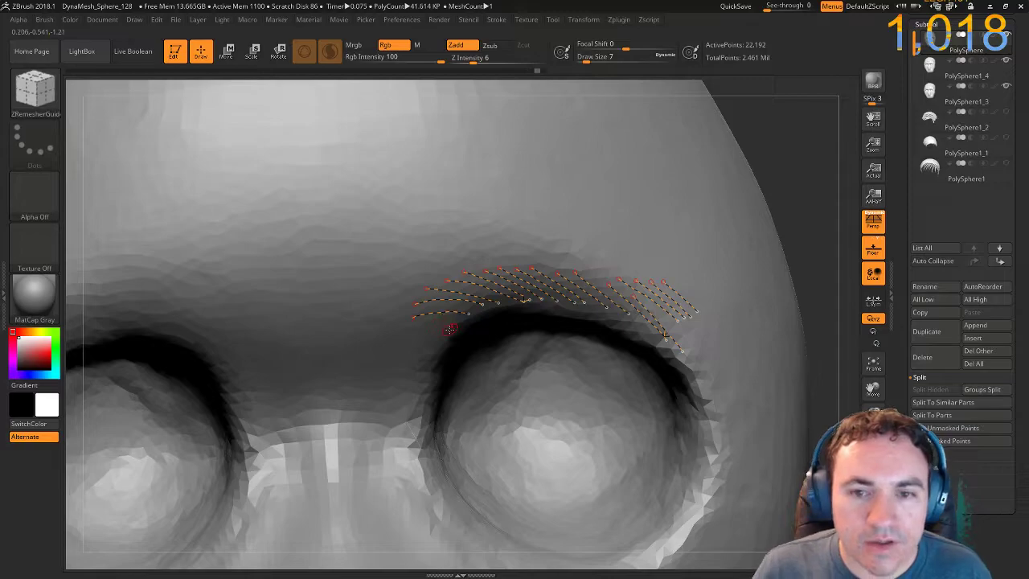
Switch to the IMM Toon brush and insert its Heavy Body mesh along the eyebrow guide curves.
key("bracketright")
key("bracketright")
key("bracketright")
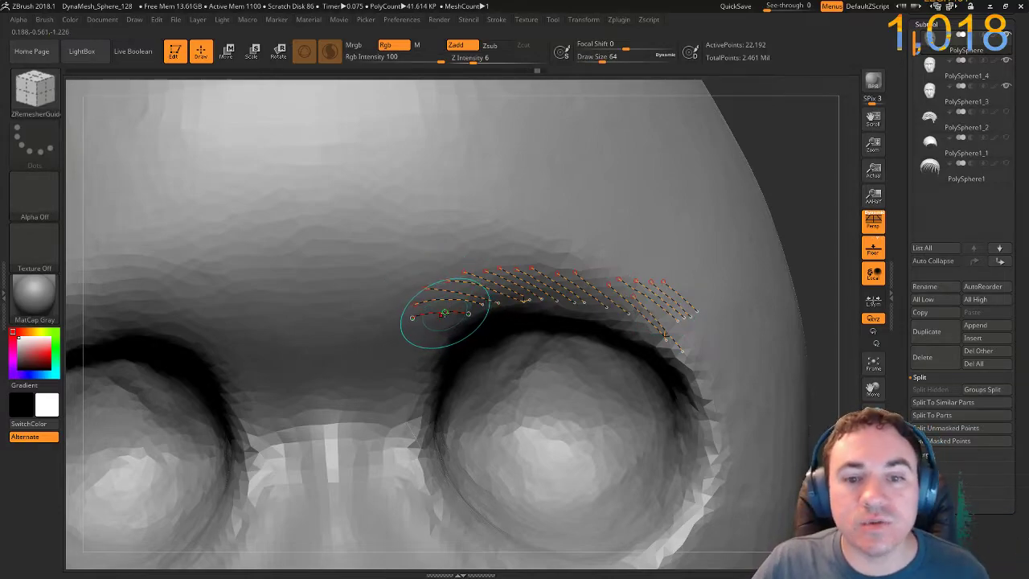
key("b")
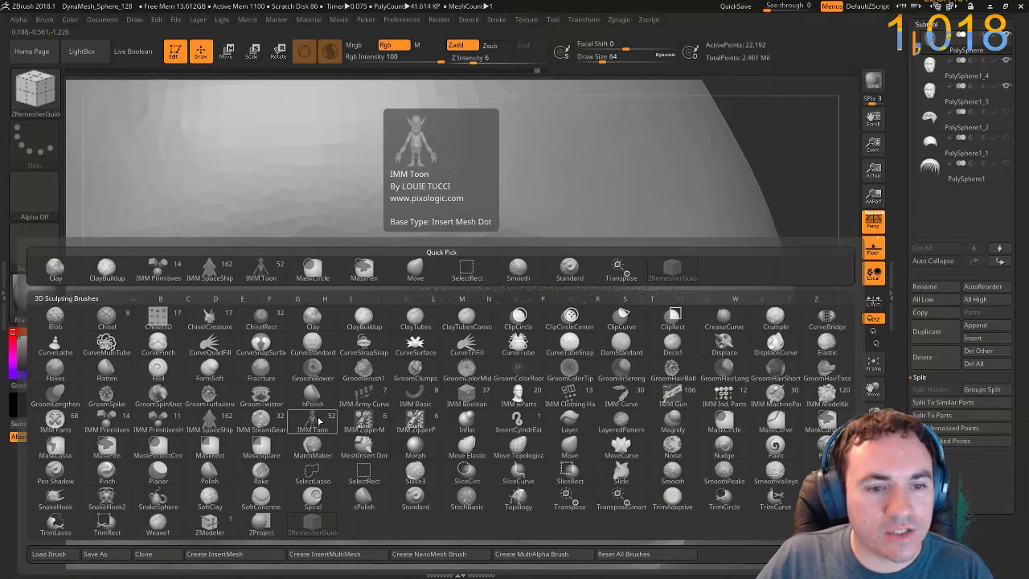
left_click(315, 421)
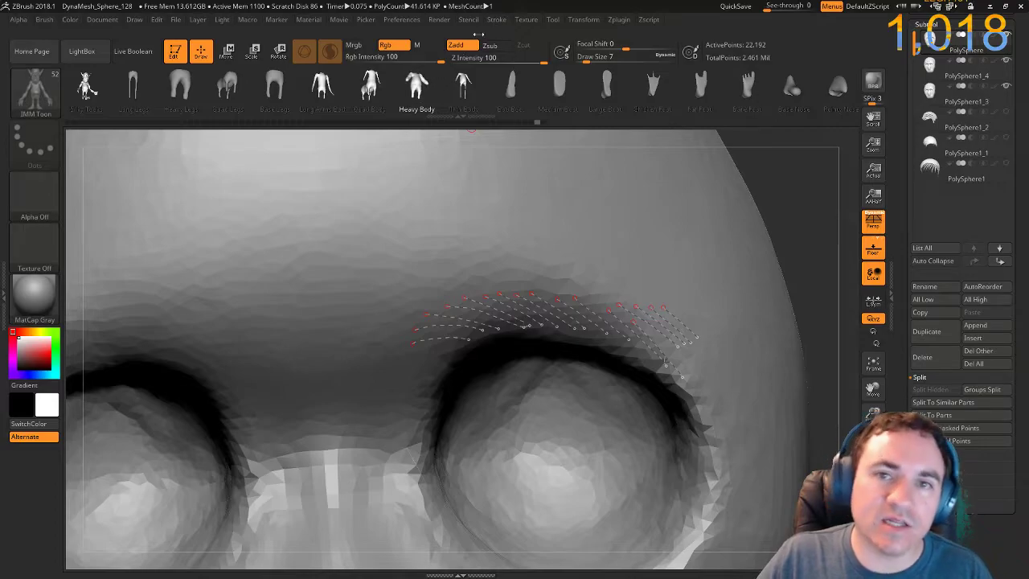
left_click(497, 20)
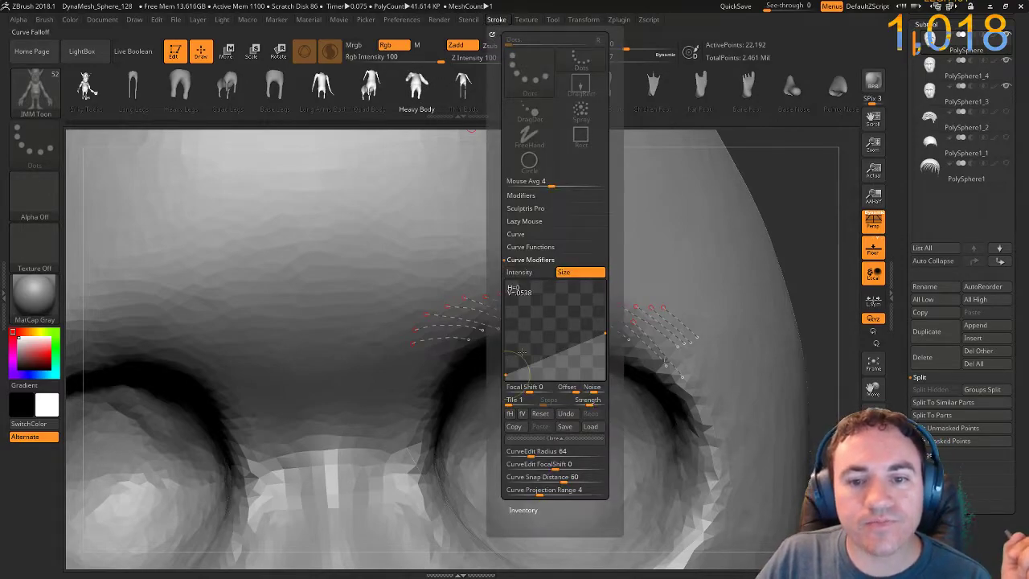
left_click(534, 234)
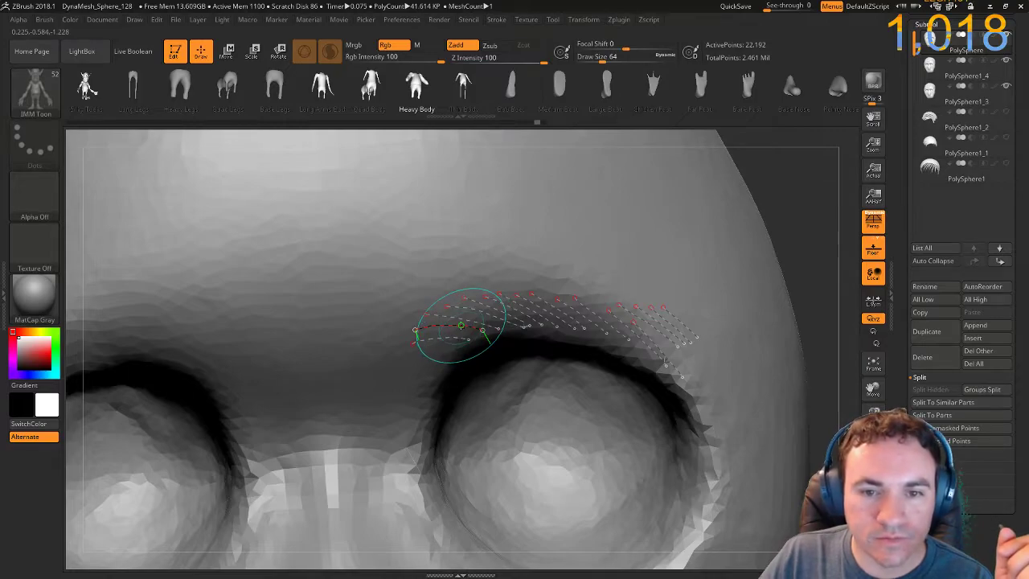
left_click(462, 325)
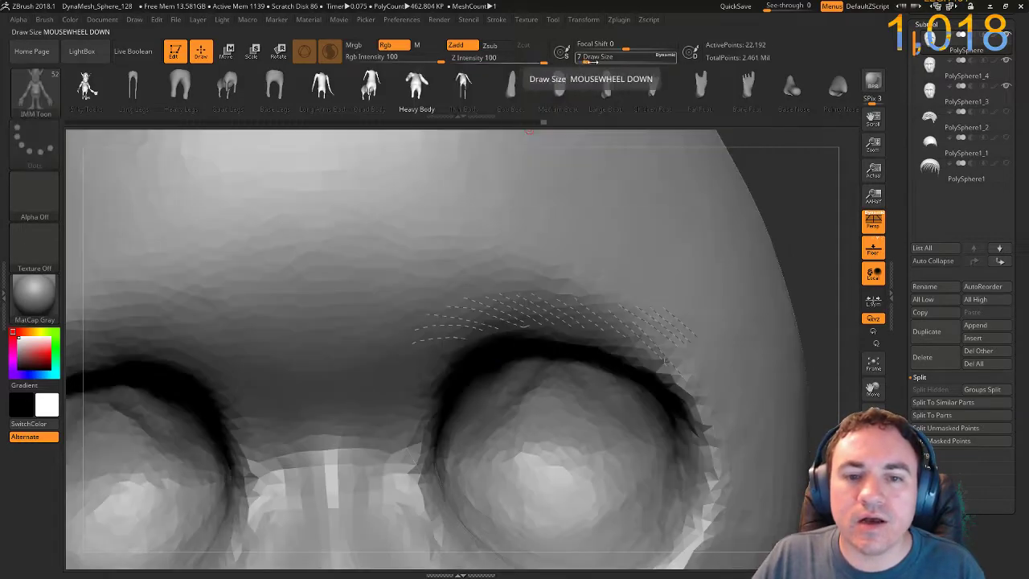
Raise the Draw Size to 223, regenerate the Heavy Body meshes along the eyebrow curves, and undo the last edit.
left_click_drag(587, 60, 625, 63)
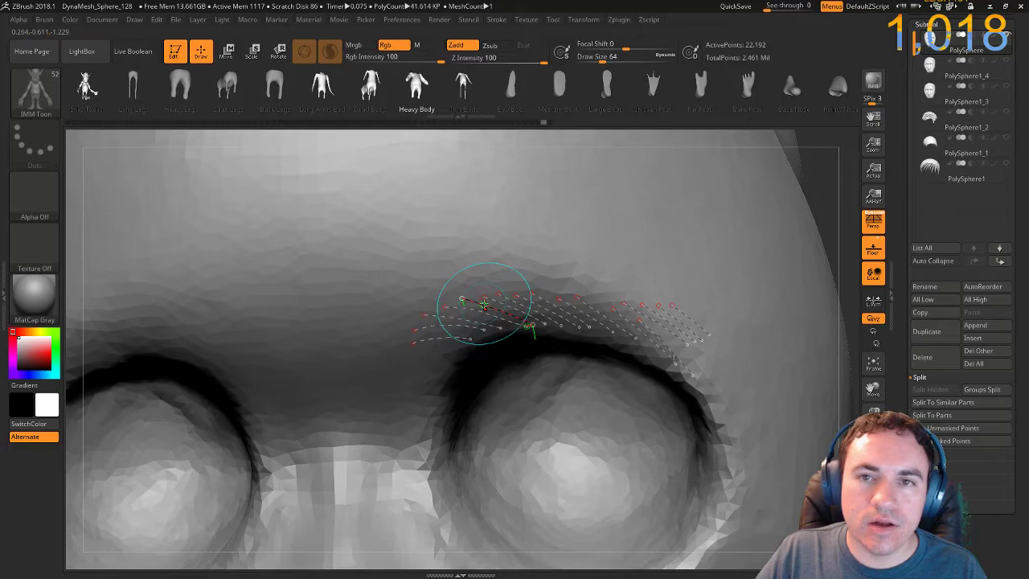
left_click(623, 58)
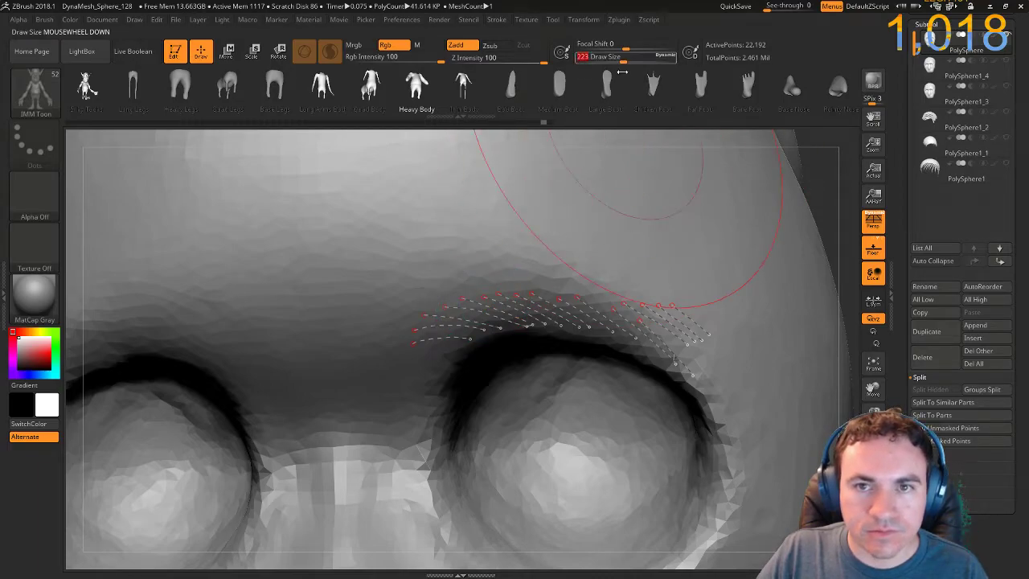
left_click(517, 303)
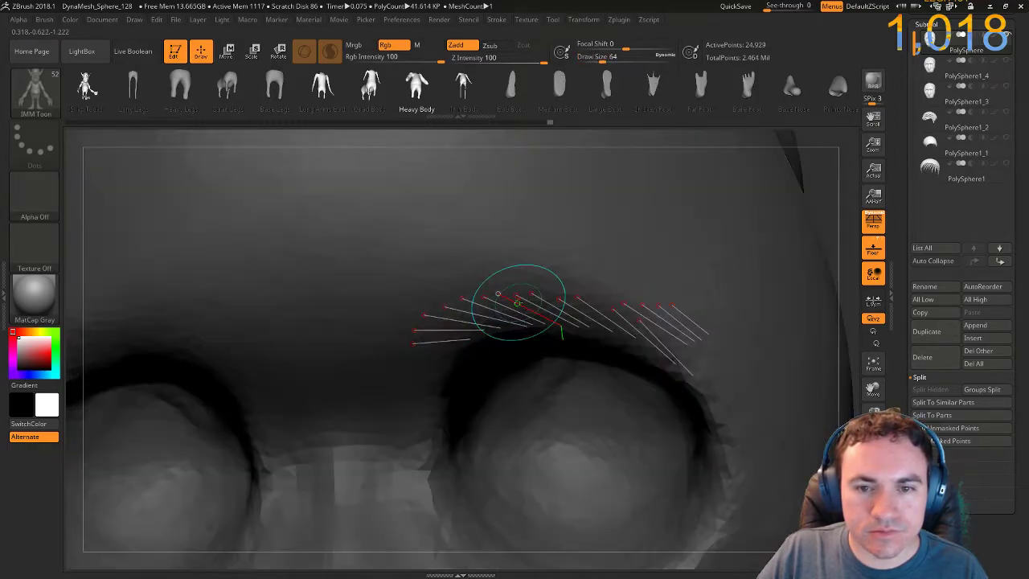
right_click_drag(773, 173, 770, 64, "ctrl")
right_click_drag(258, 281, 260, 381, "ctrl")
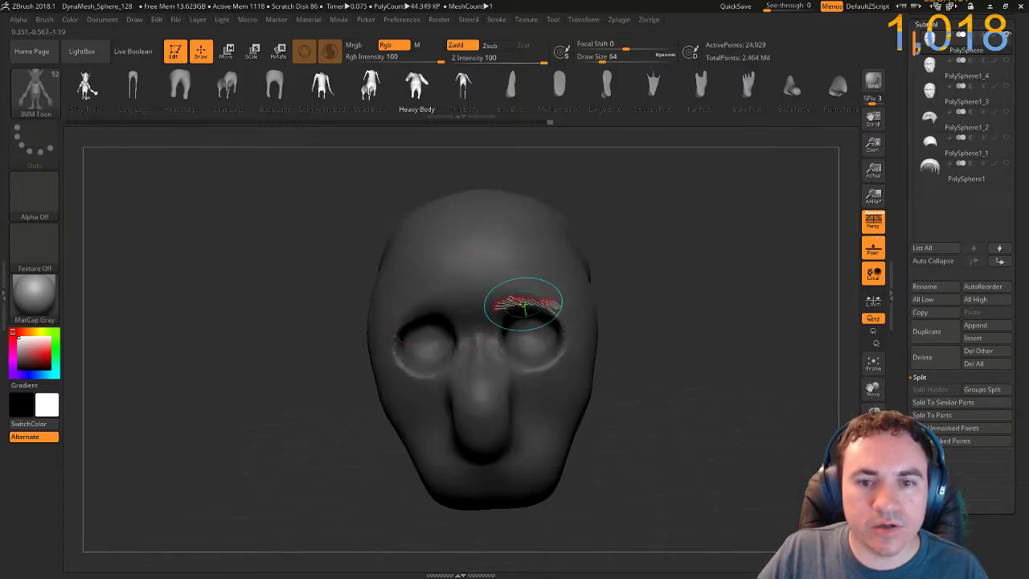
right_click_drag(632, 289, 632, 386, "ctrl")
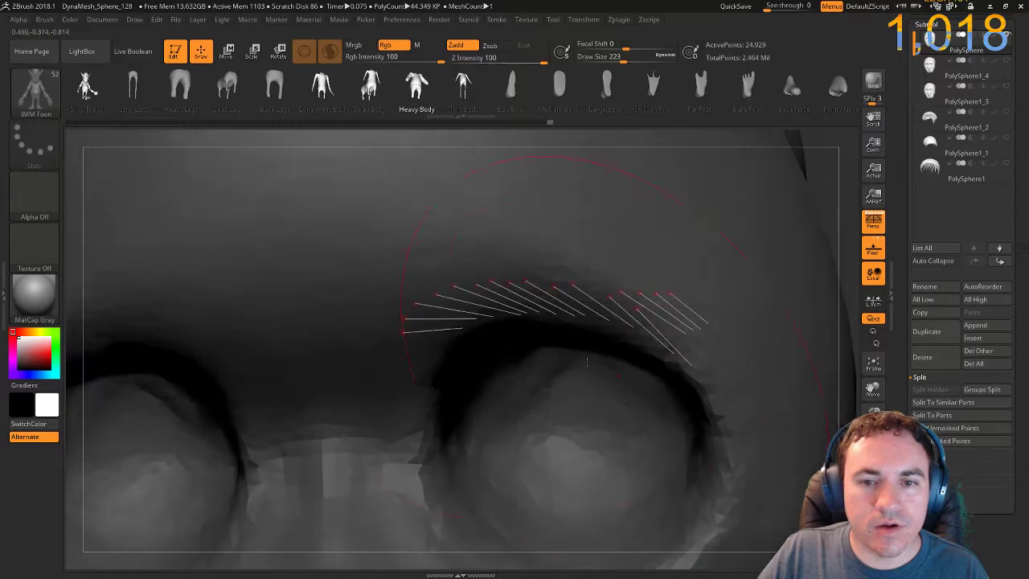
key("ctrl+z")
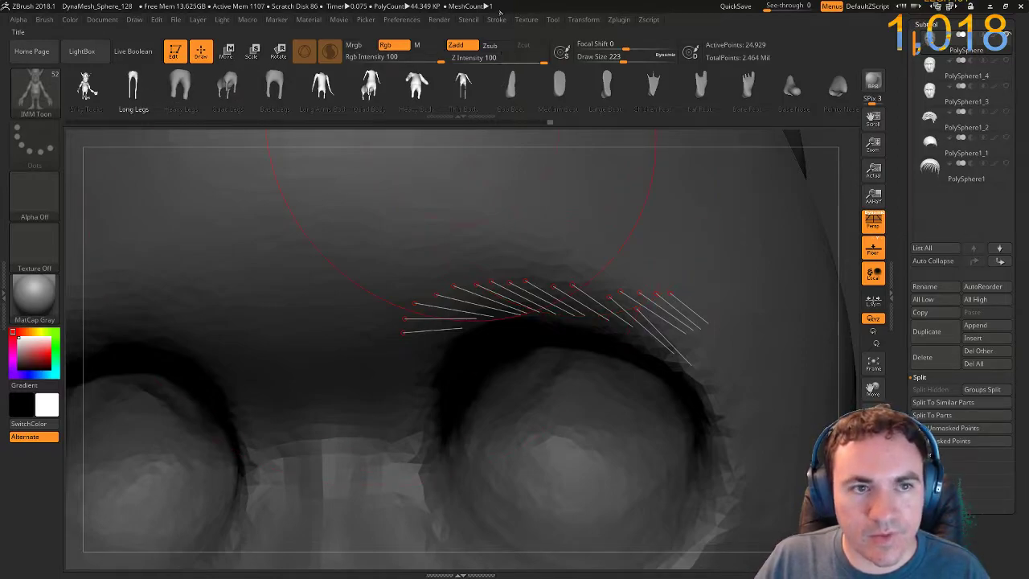
Regenerate the eyebrow curves with the Long Legs mesh, enlarging the curve-editing brush to size 132.
left_click(494, 21)
left_click(517, 249)
left_click(518, 248)
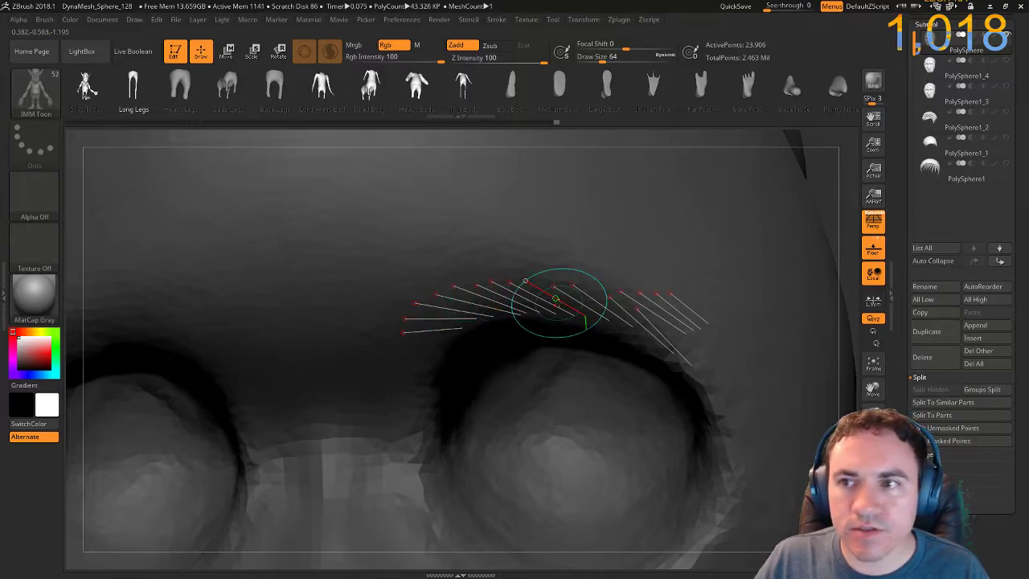
scroll(555, 300, "down", 1)
left_click_drag(557, 304, 569, 306)
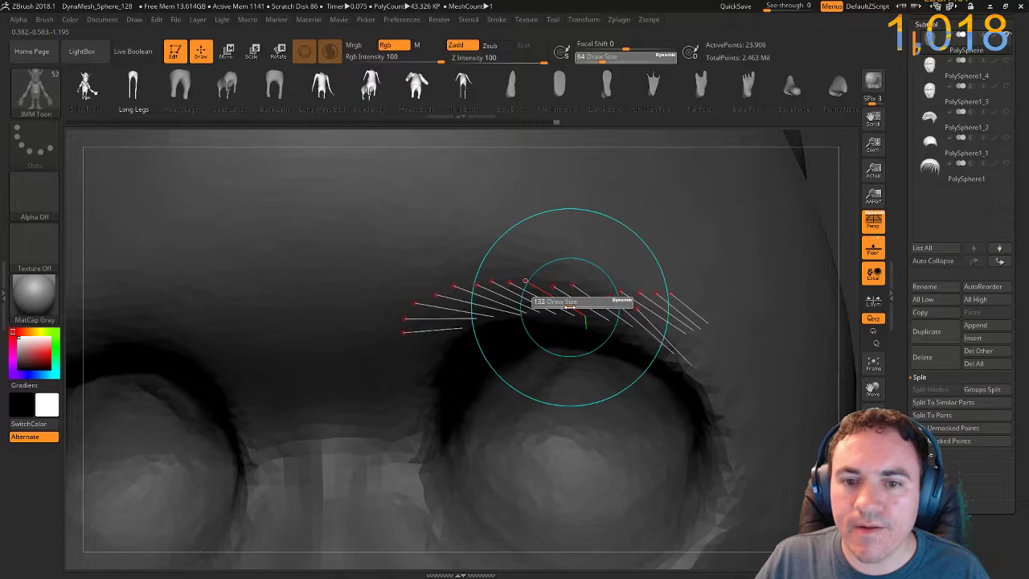
right_click_drag(832, 212, 747, 185, "ctrl")
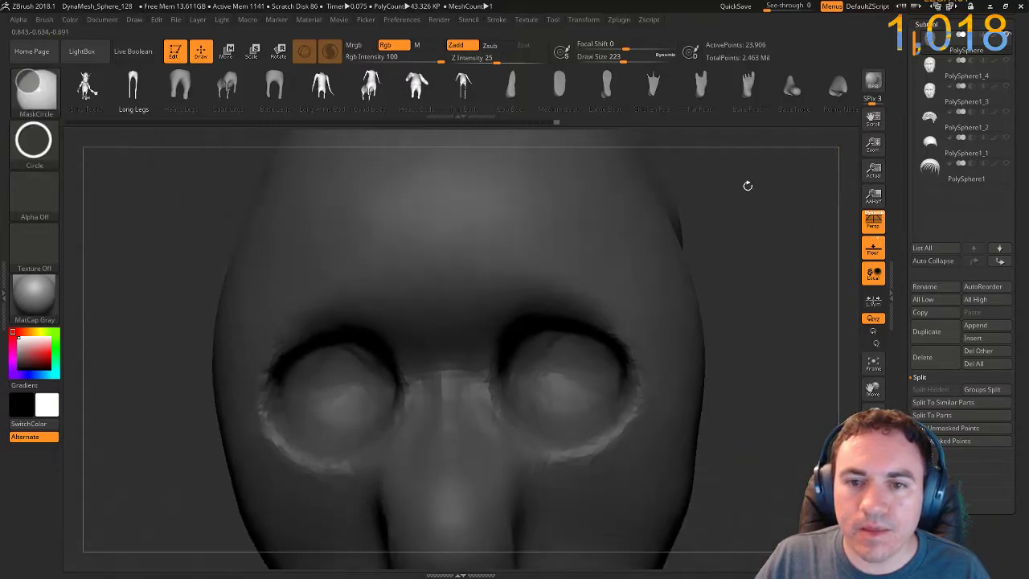
right_click_drag(729, 287, 611, 314)
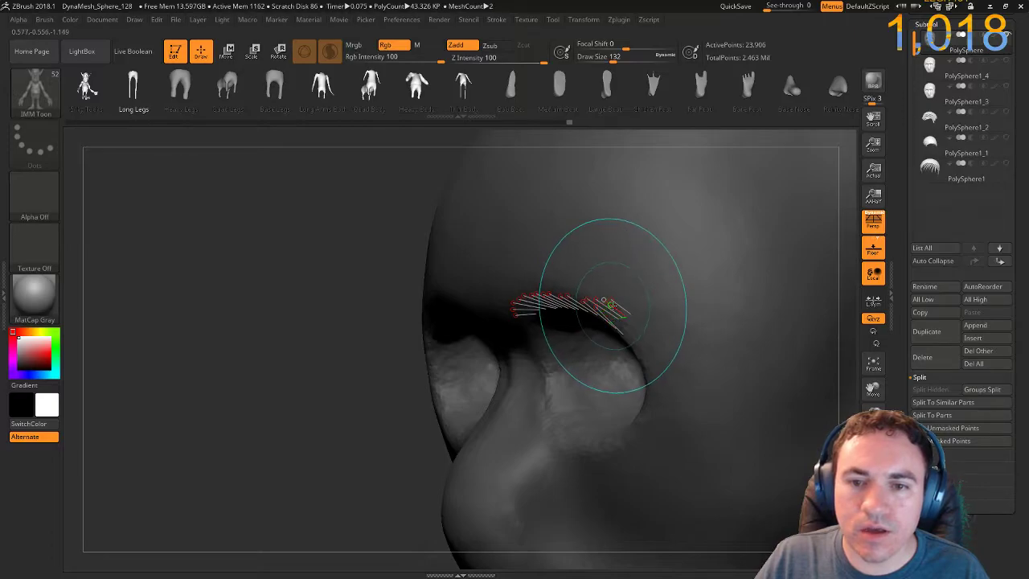
key("ctrl+z")
key("ctrl+shift+z")
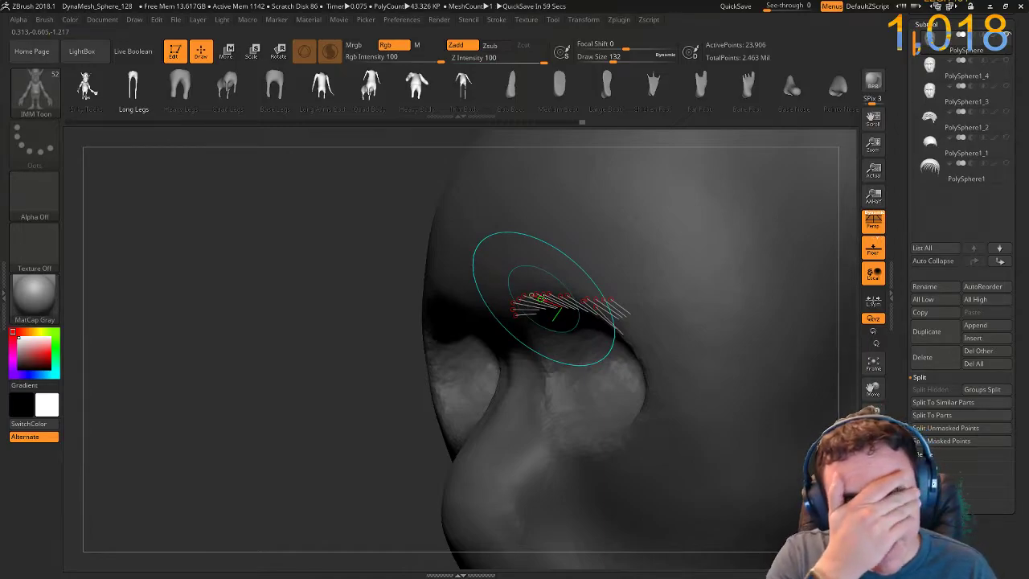
Clear the curves from the eyebrow and switch back to the ZRemesherGuides brush.
mouse_move(308, 230)
left_mouse_down()
mouse_move(326, 239)
mouse_move(186, 240)
left_mouse_up()
left_click(386, 296)
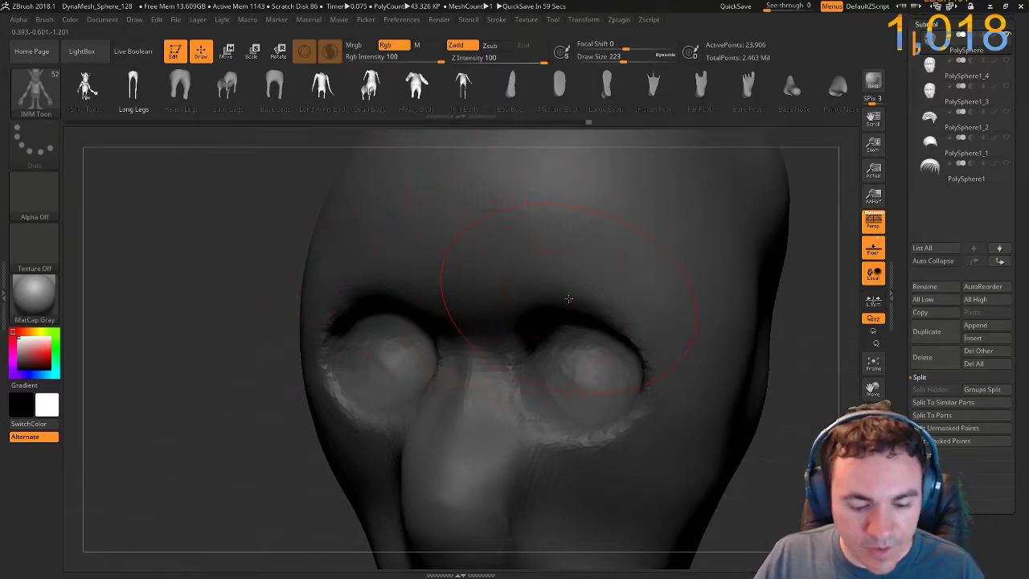
key("b")
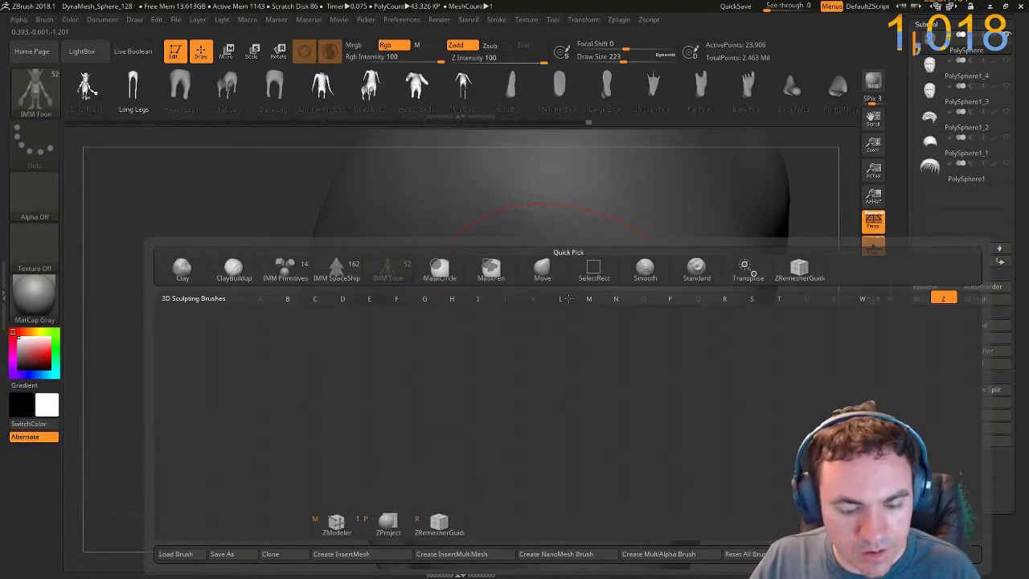
left_click(537, 273)
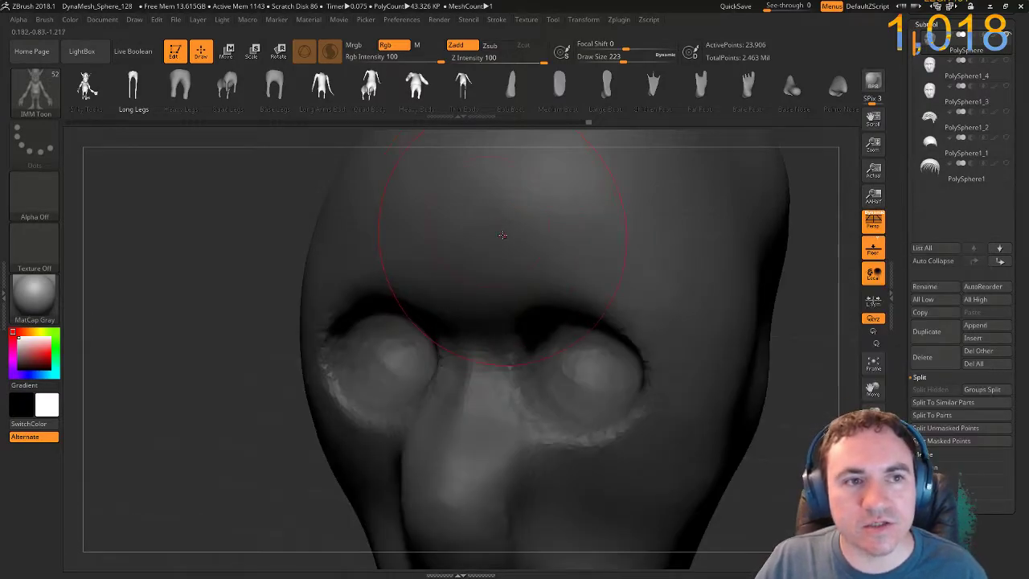
key("b")
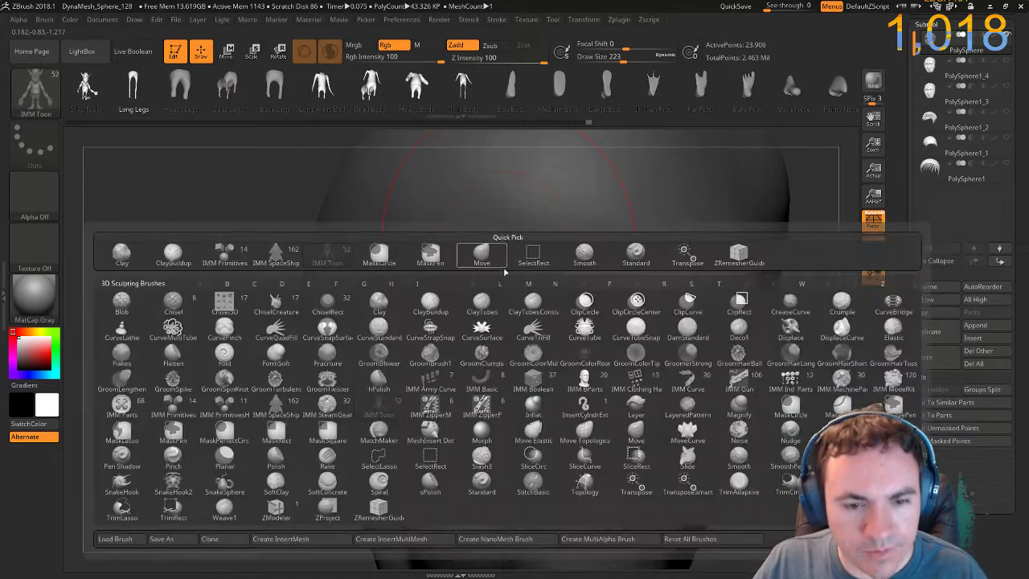
left_click(378, 511)
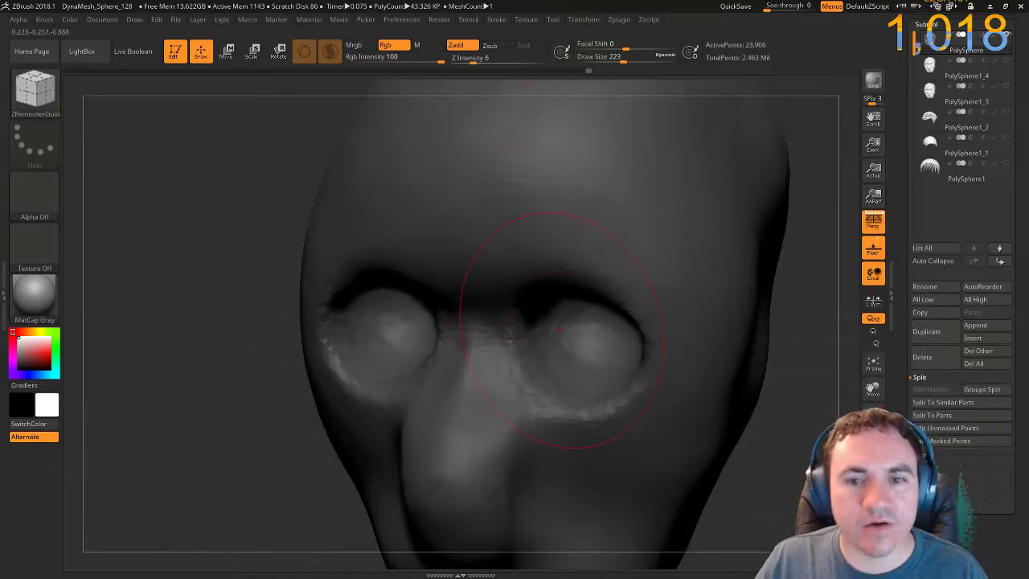
Reduce the Draw Size to 15 and draw six widely spaced guide curves along the eyebrow.
key("bracketleft")
key("bracketleft")
key("bracketleft")
key("bracketleft")
key("bracketleft")
key("bracketleft")
key("bracketleft")
key("bracketleft")
key("bracketleft")
key("bracketleft")
key("bracketleft")
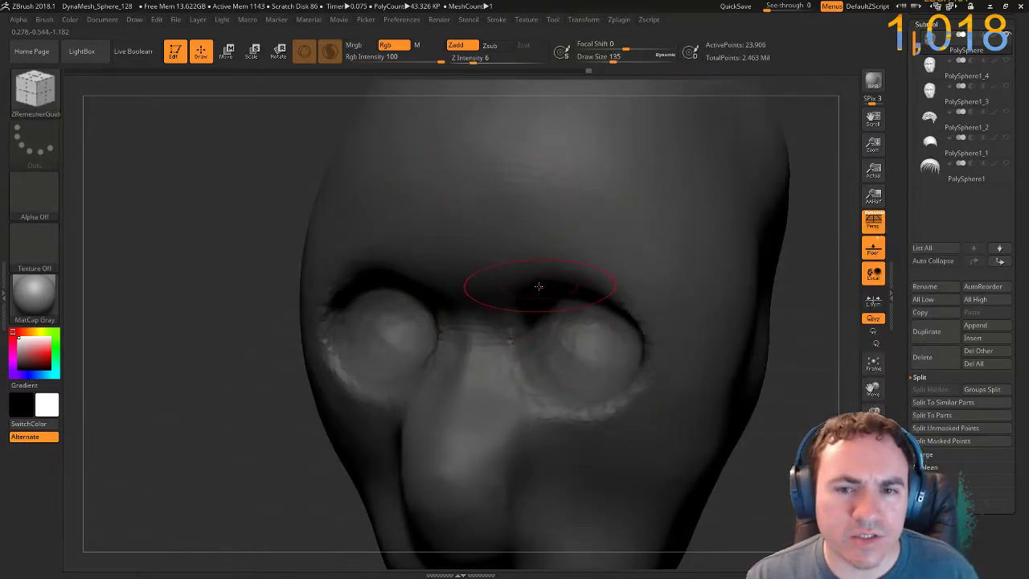
mouse_move(500, 272)
left_mouse_down()
mouse_move(567, 270)
mouse_move(630, 313)
left_mouse_up()
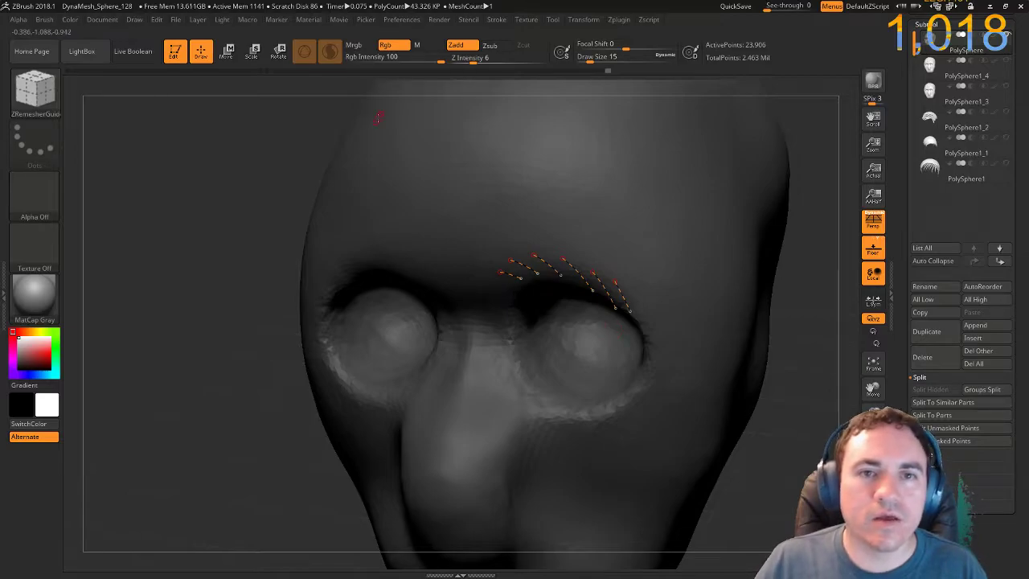
Pick the capsule-shaped mesh of the IMM SpaceShip brush, enable Curve Mode and insert it along the eyebrow curves.
key("b")
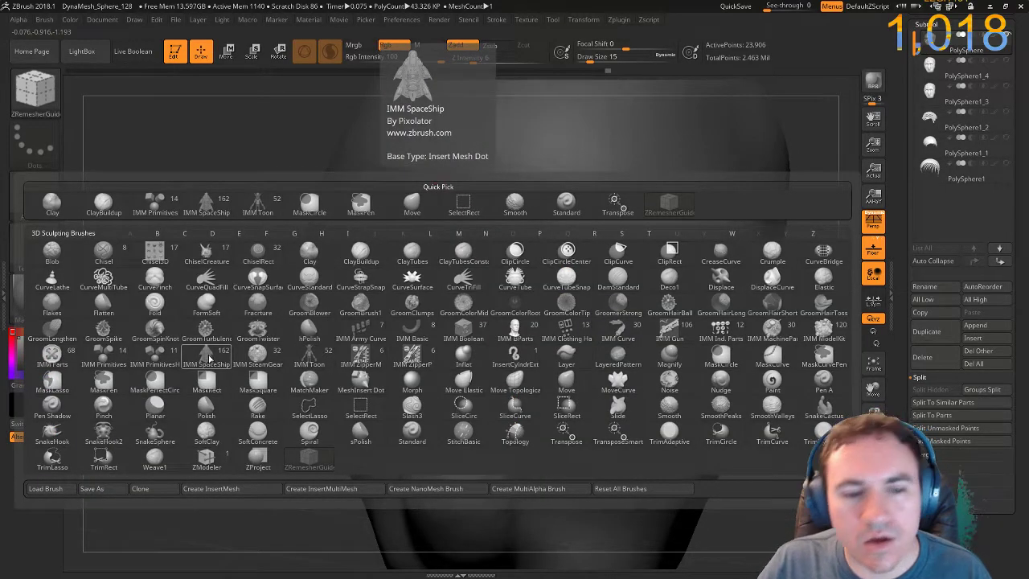
left_click(207, 356)
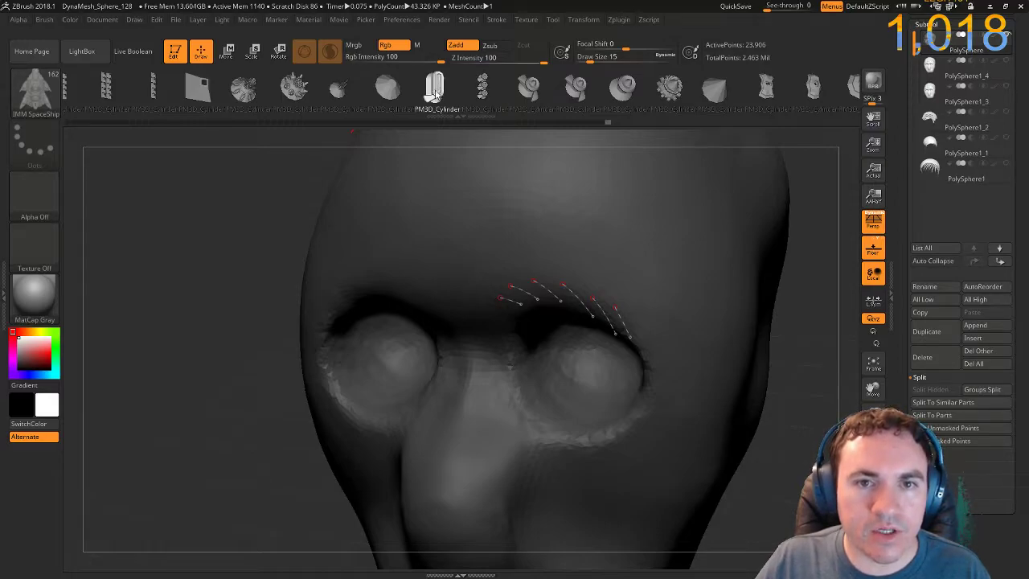
left_click(457, 101)
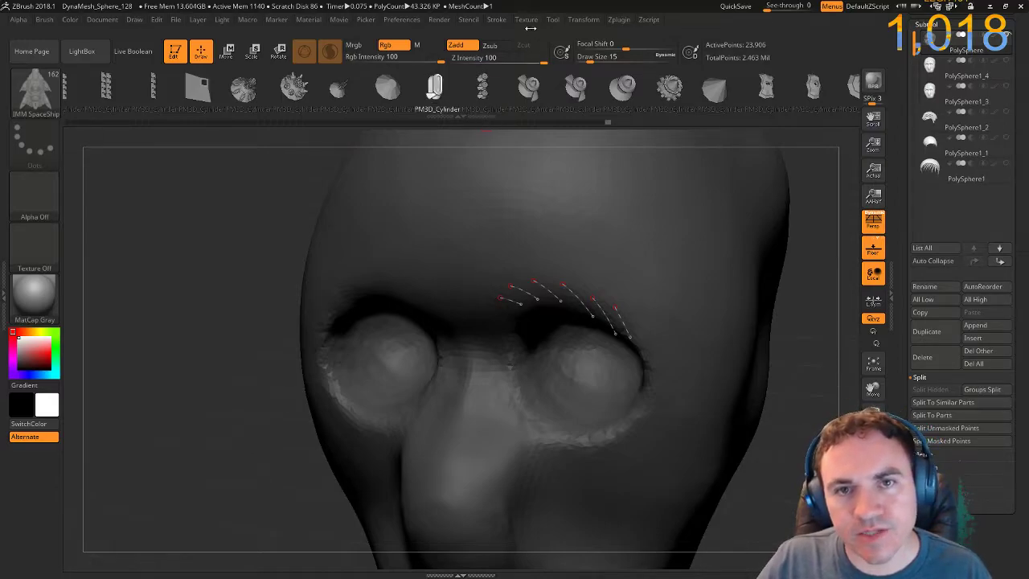
left_click(502, 20)
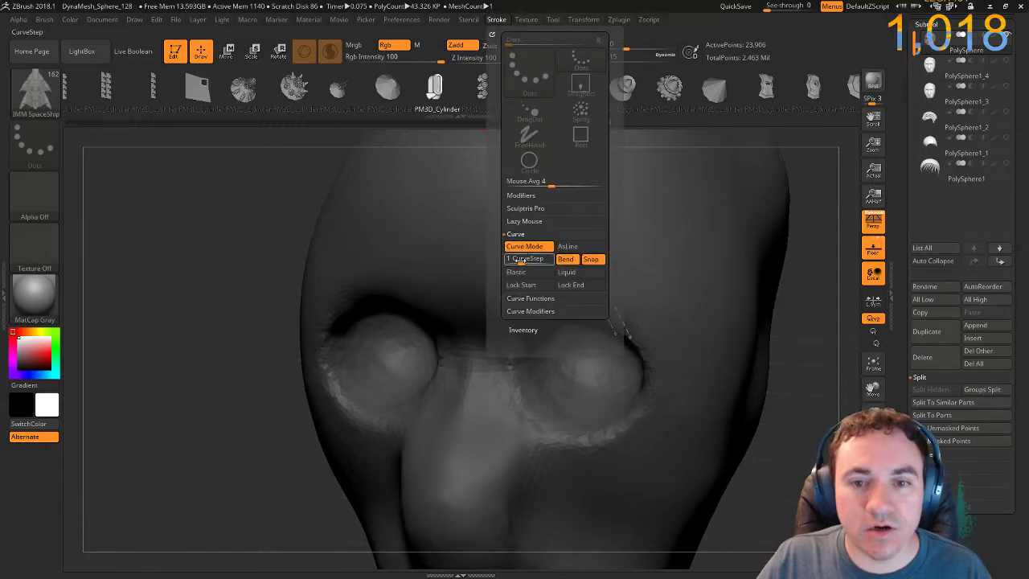
left_click(523, 249)
left_click(572, 292)
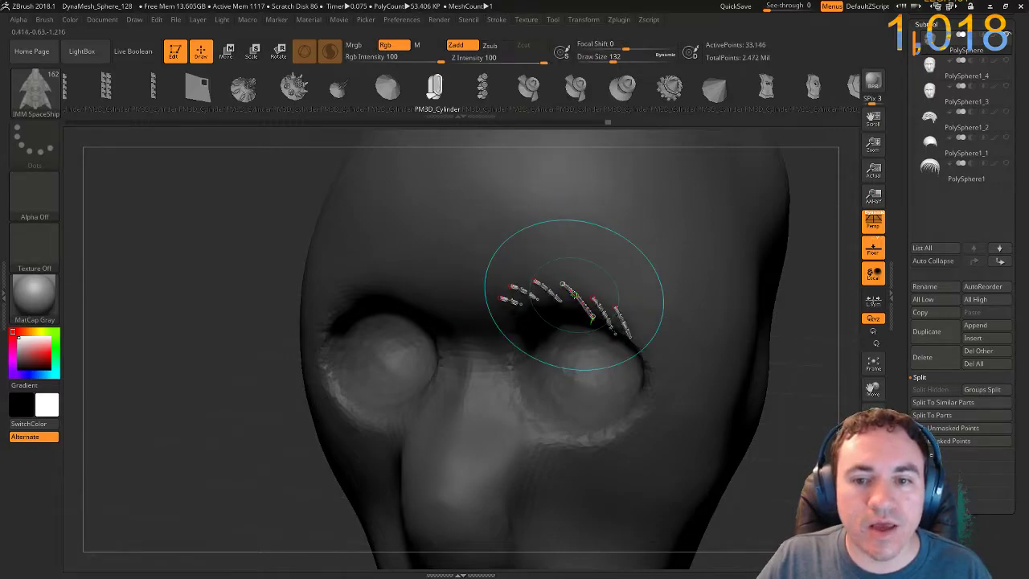
Undo the stray curve over the eye and the capsule meshes inserted along the eyebrow curves.
right_click_drag(803, 260, 806, 378, "ctrl")
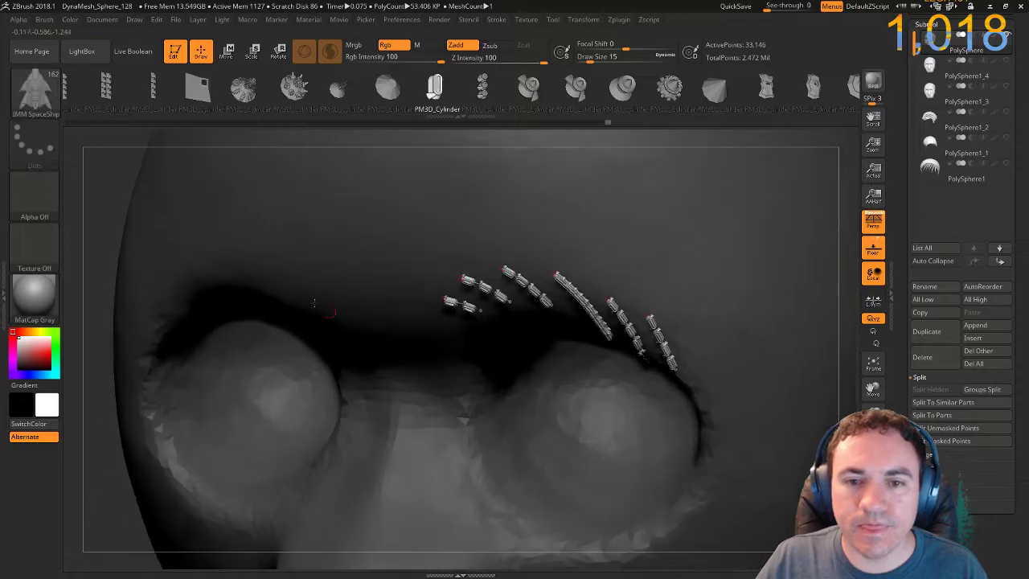
right_click_drag(132, 195, 237, 313)
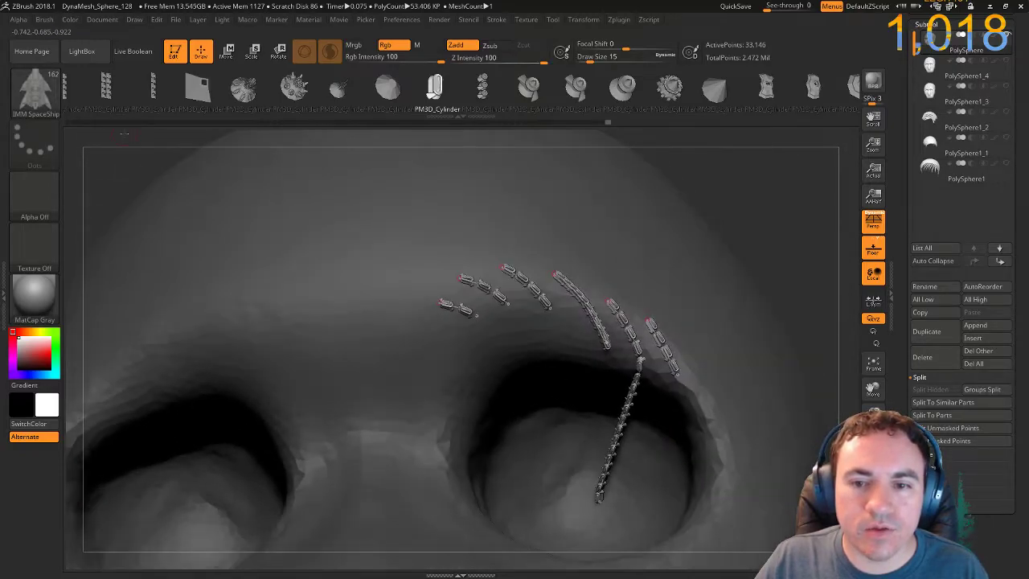
key("ctrl+z")
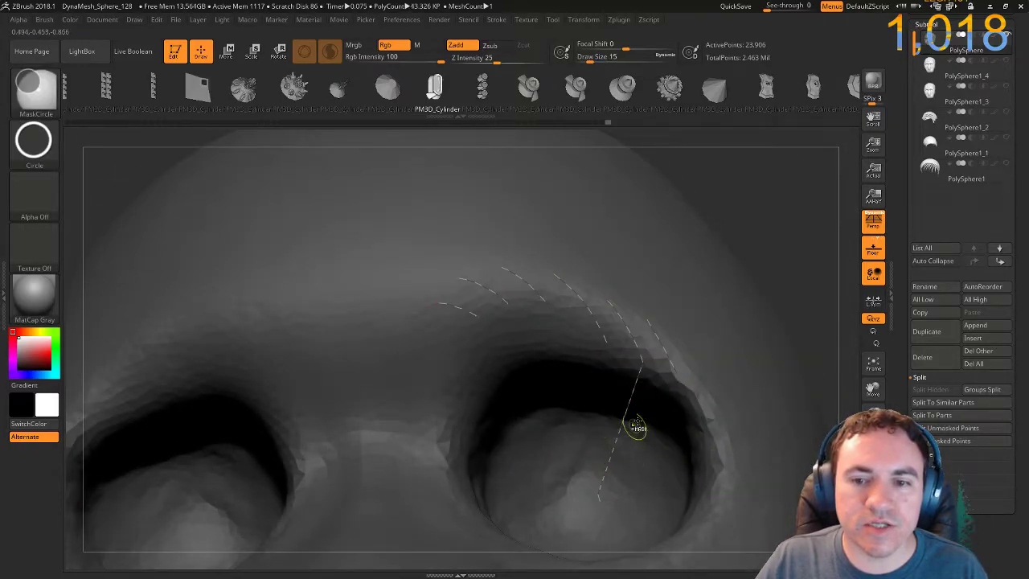
key("ctrl+z")
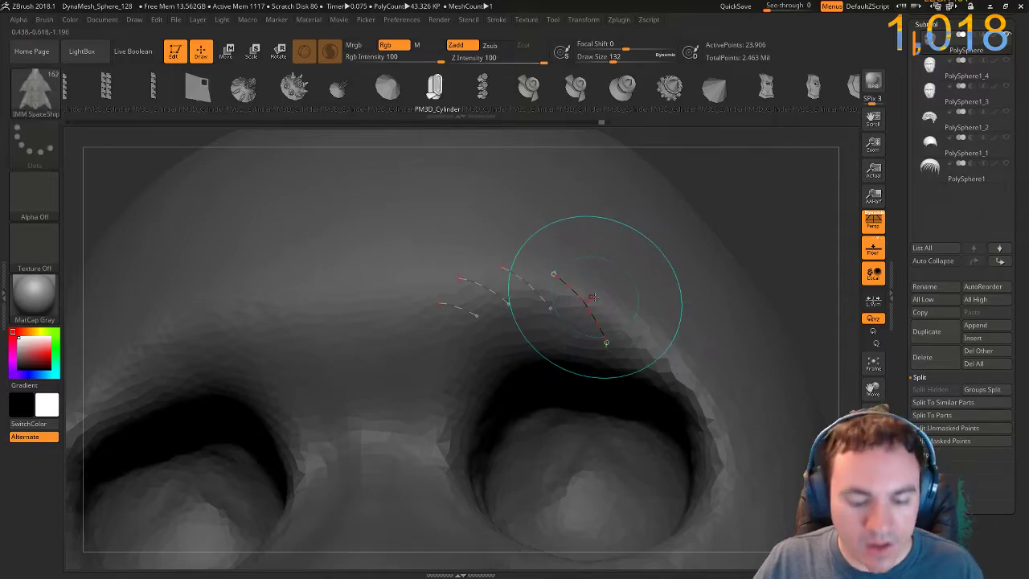
Switch back to the ZRemesherGuides brush, redraw the eyebrow's outer curves and add a lower row of short slanted curves.
key("b")
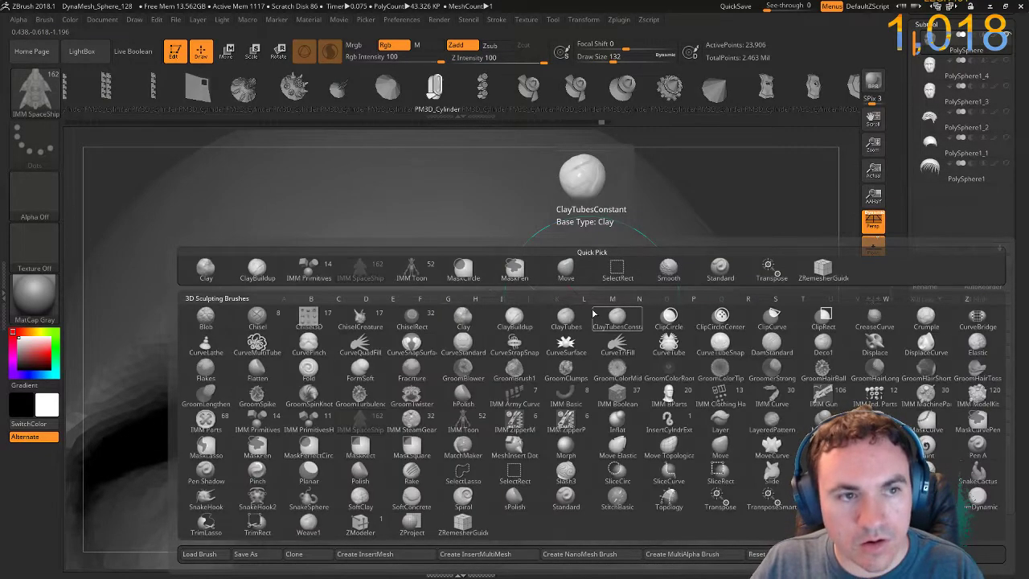
key("Escape")
key("b")
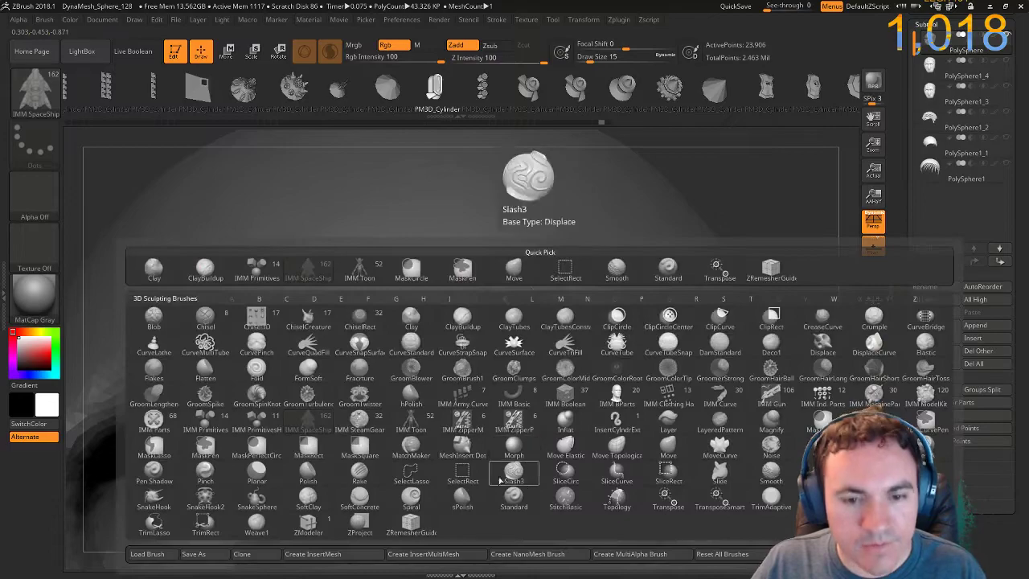
left_click(550, 456)
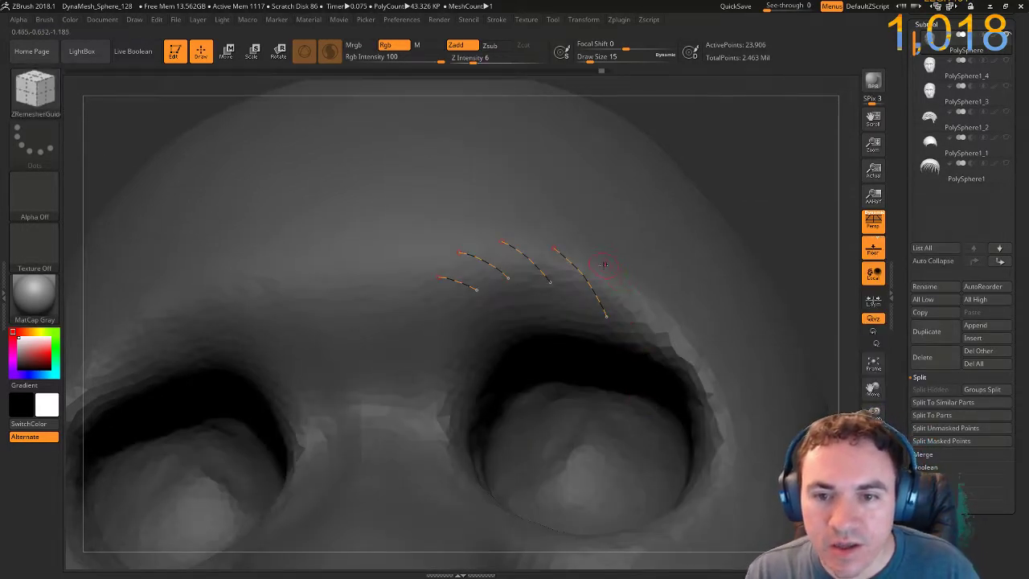
mouse_move(672, 329)
left_mouse_down()
mouse_move(683, 362)
mouse_move(709, 379)
left_mouse_up()
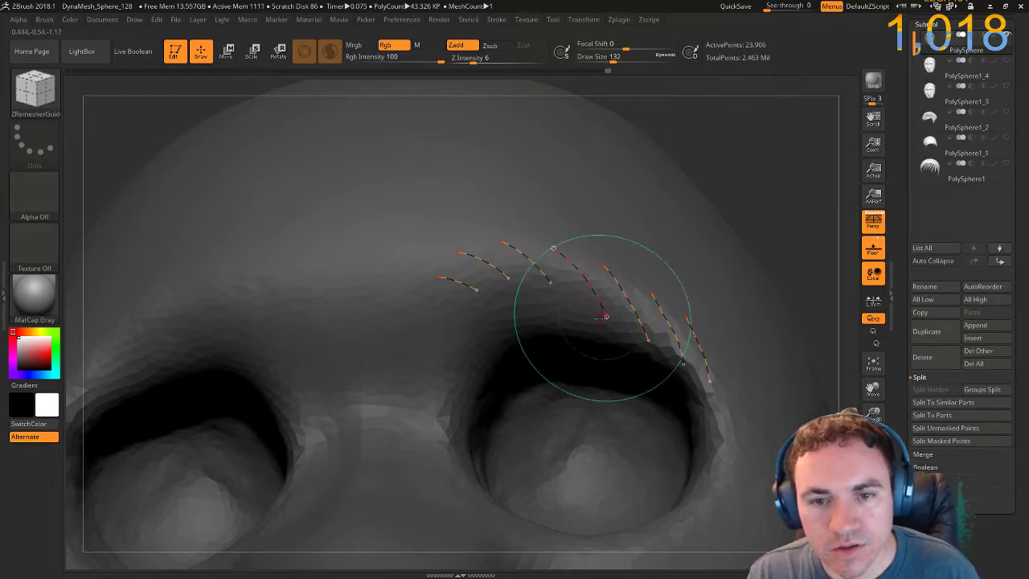
left_click_drag(508, 288, 505, 305)
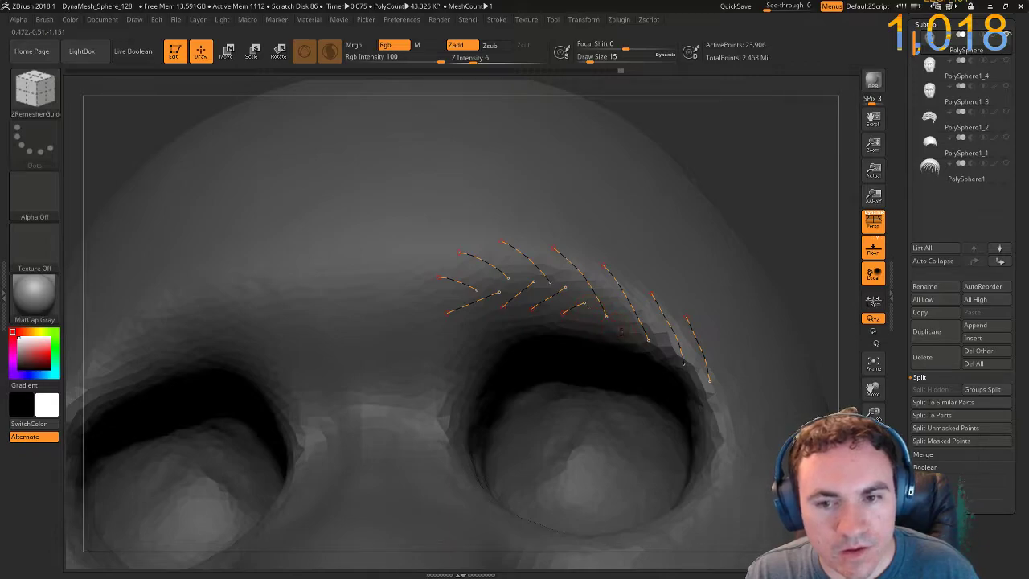
Set the Draw Size to 1, restore the cleared eyebrow curves and draw more curves in the gaps and at the outer end.
key("ctrl")
key("ctrl+z")
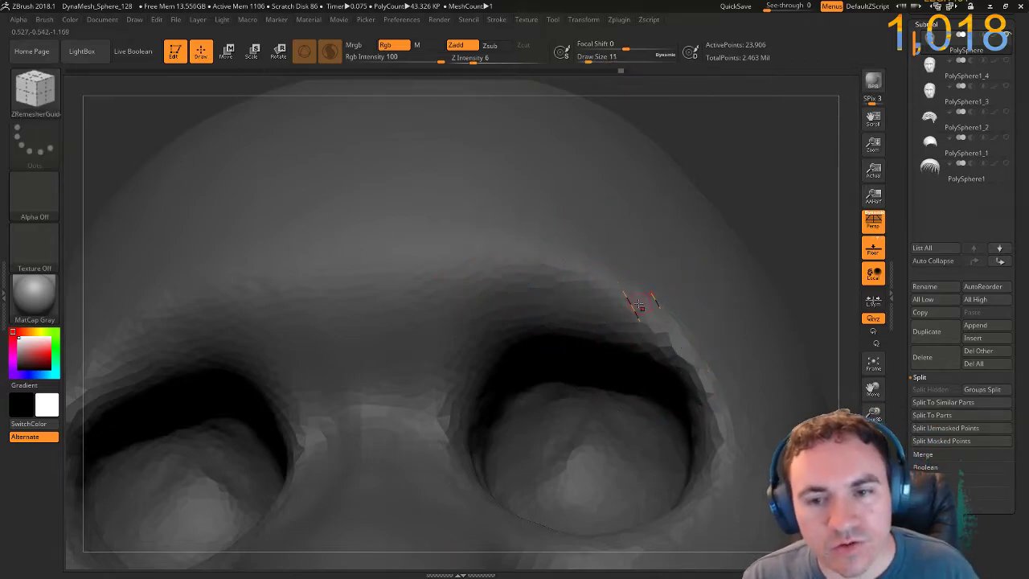
left_click(603, 174)
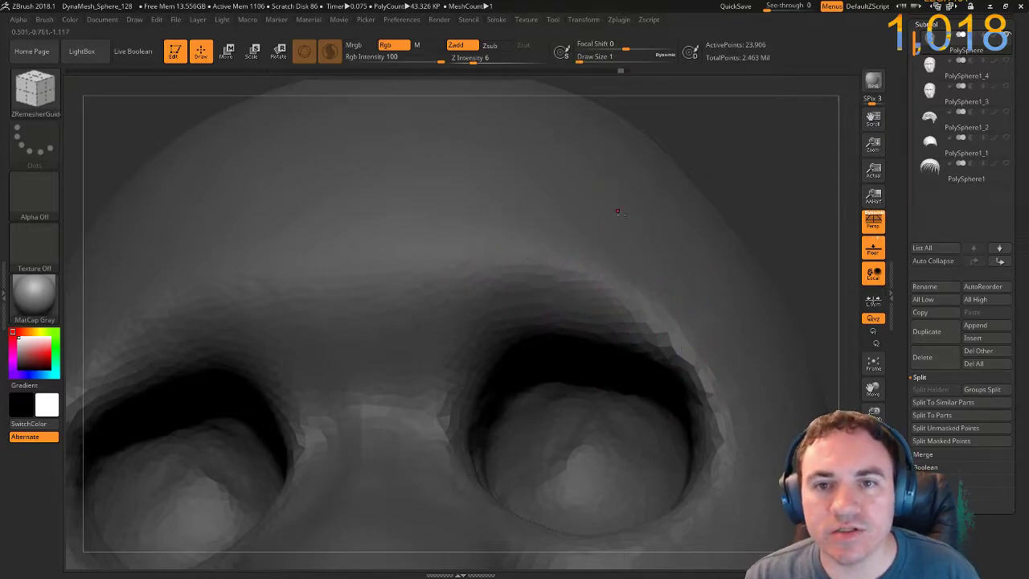
key("ctrl+z")
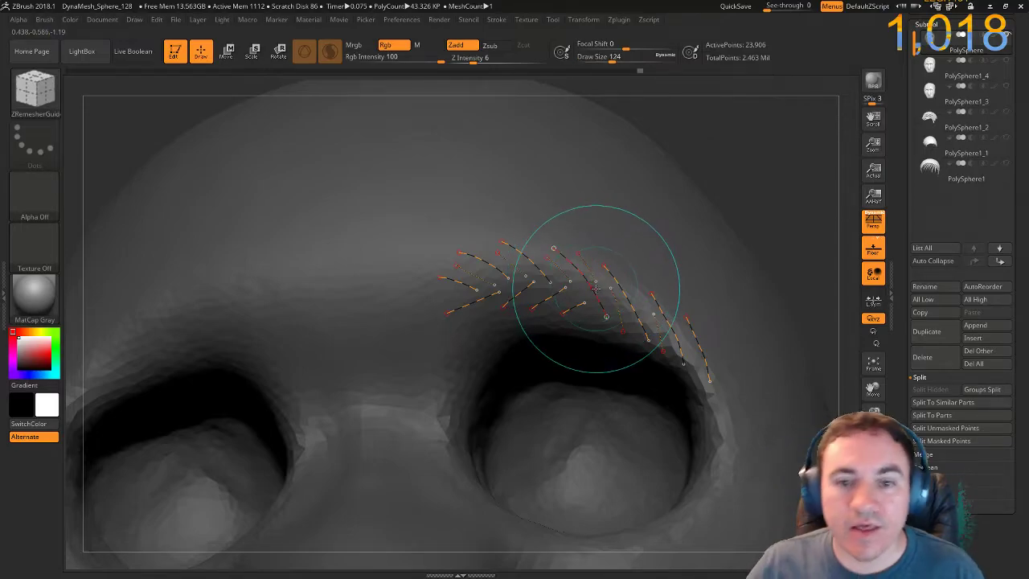
right_click_drag(719, 199, 765, 215)
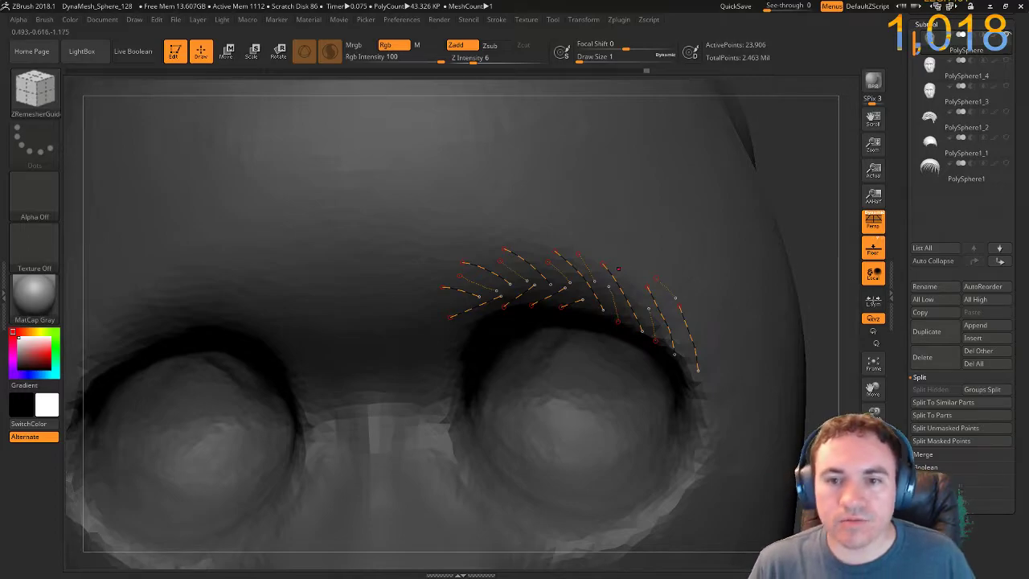
left_click_drag(699, 327, 715, 359)
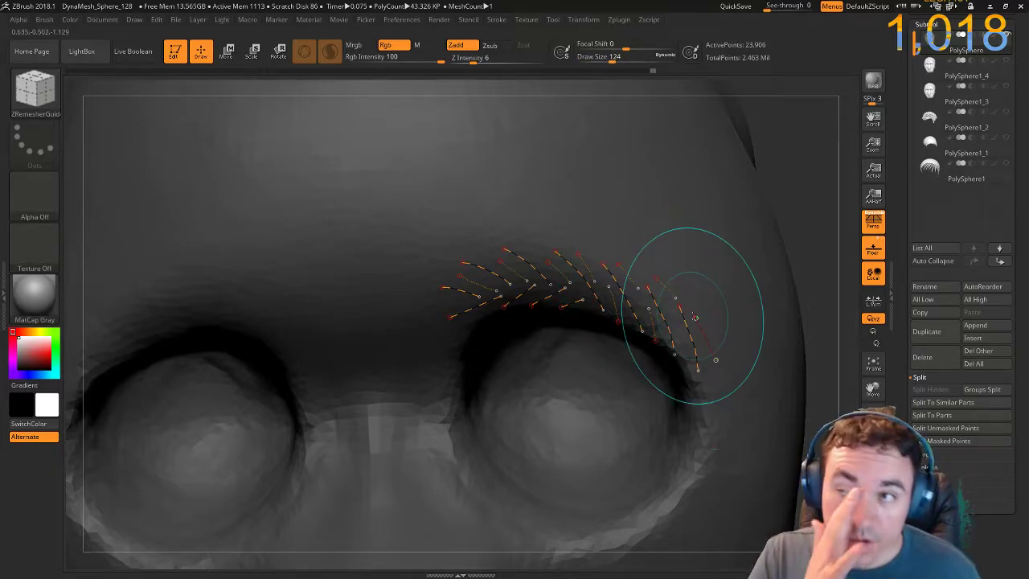
Quick-save the project and insert a small round IMM SpaceShip mesh along the eyebrow curves with Curve Mode on.
key("b")
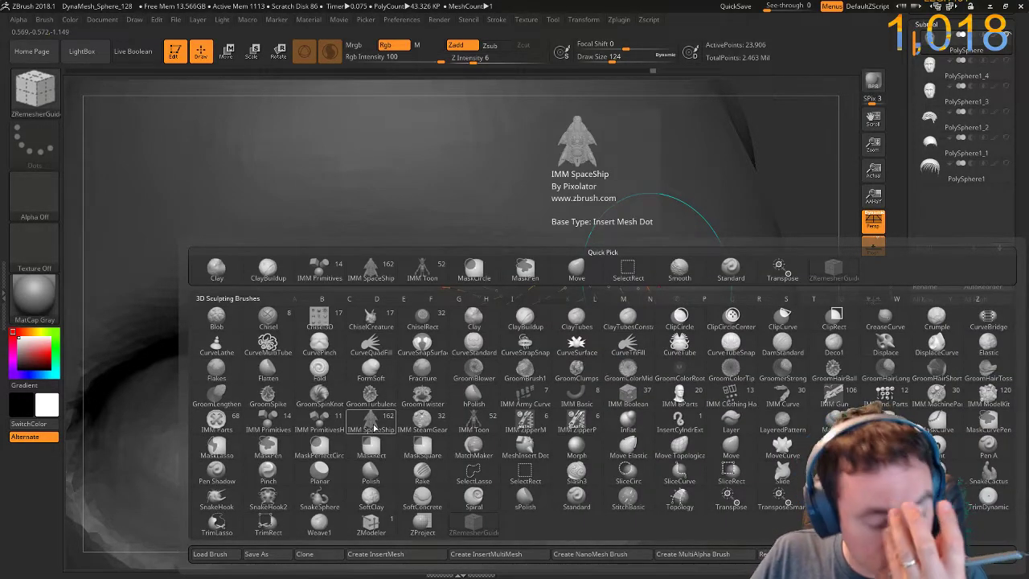
left_click(373, 428)
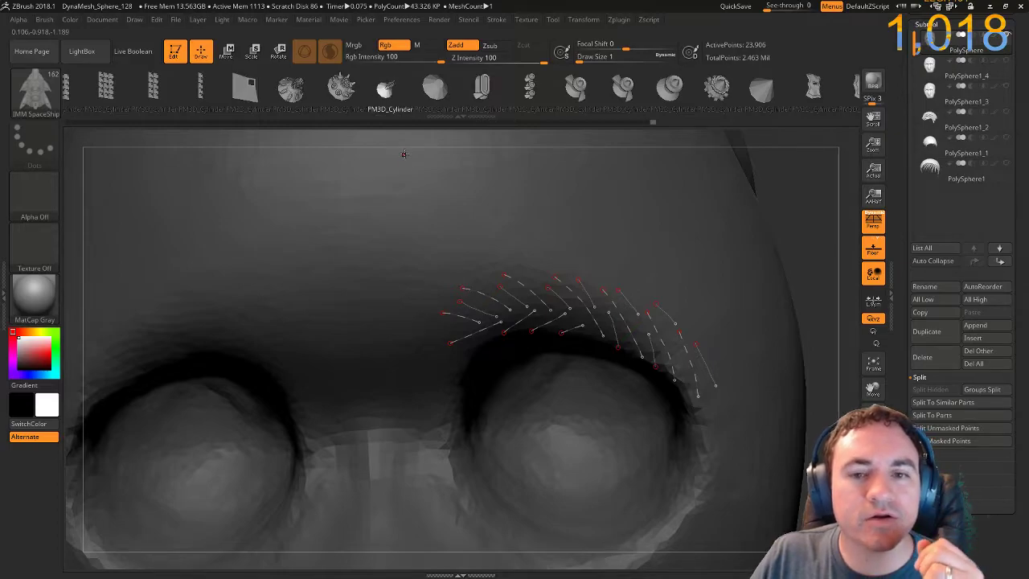
left_click(498, 20)
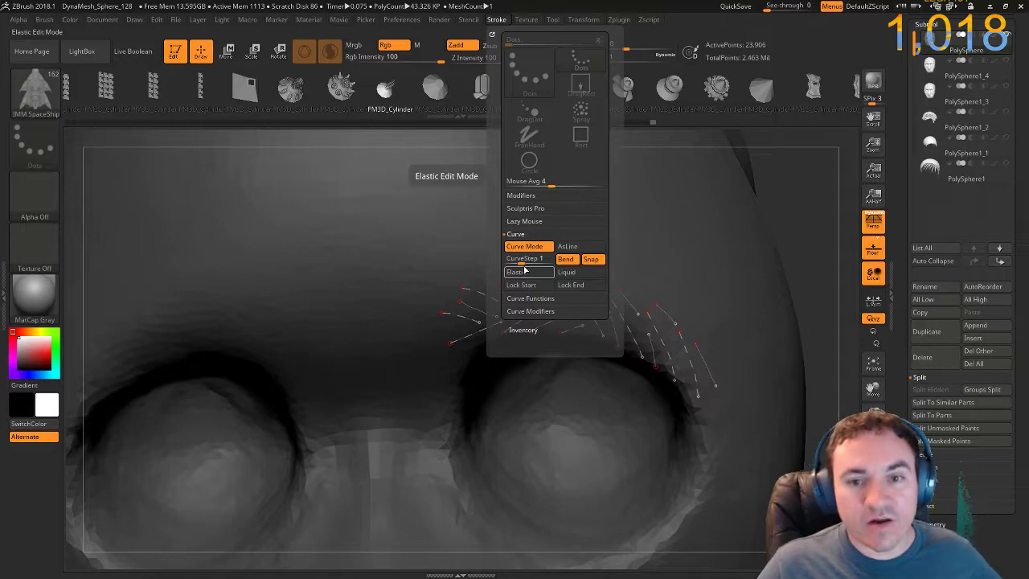
left_click(733, 7)
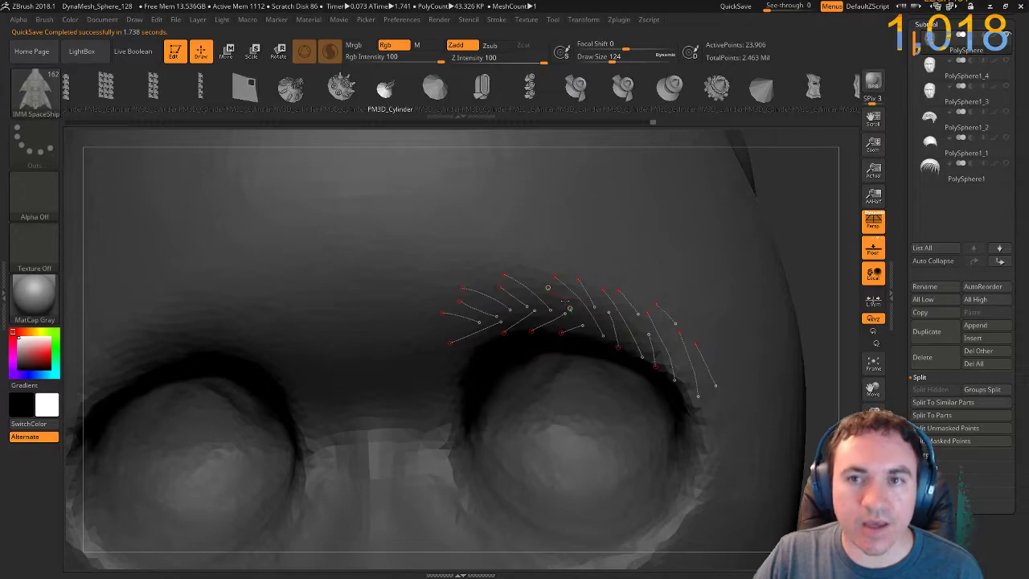
left_click(565, 301)
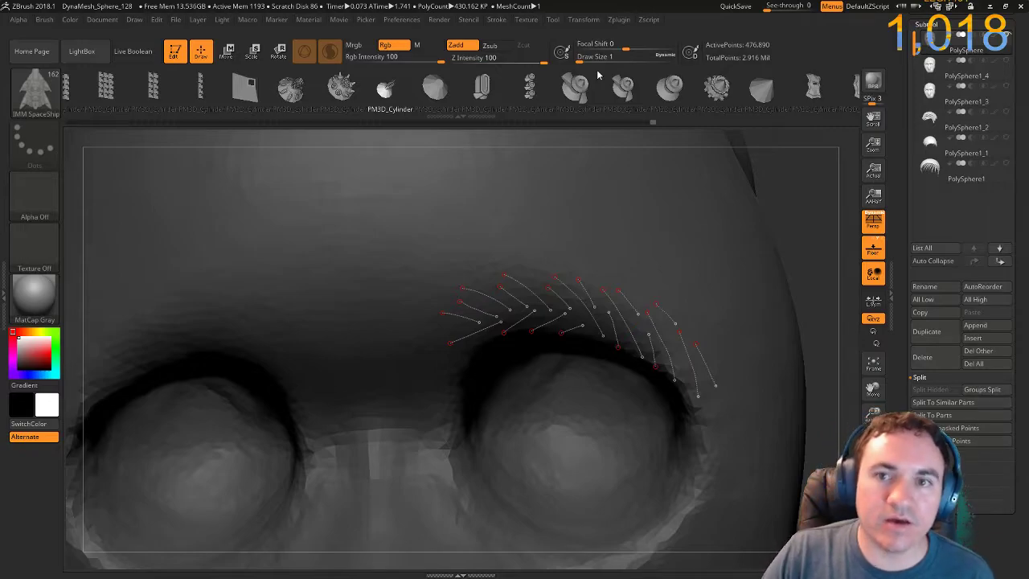
Set the Draw Size to 132, regenerate the meshes along the eyebrow curves and undo them.
left_click_drag(582, 60, 612, 61)
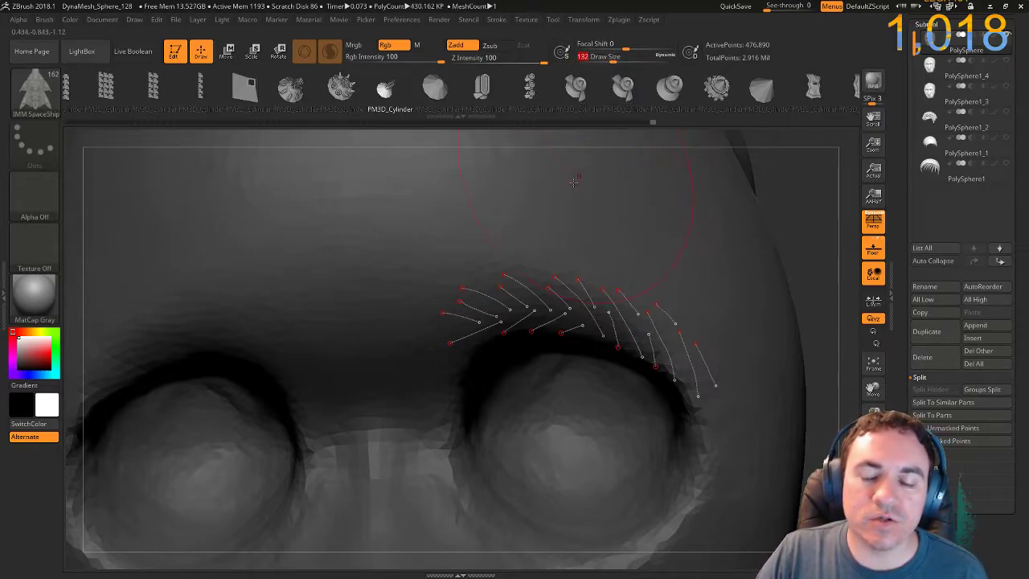
left_click(567, 287)
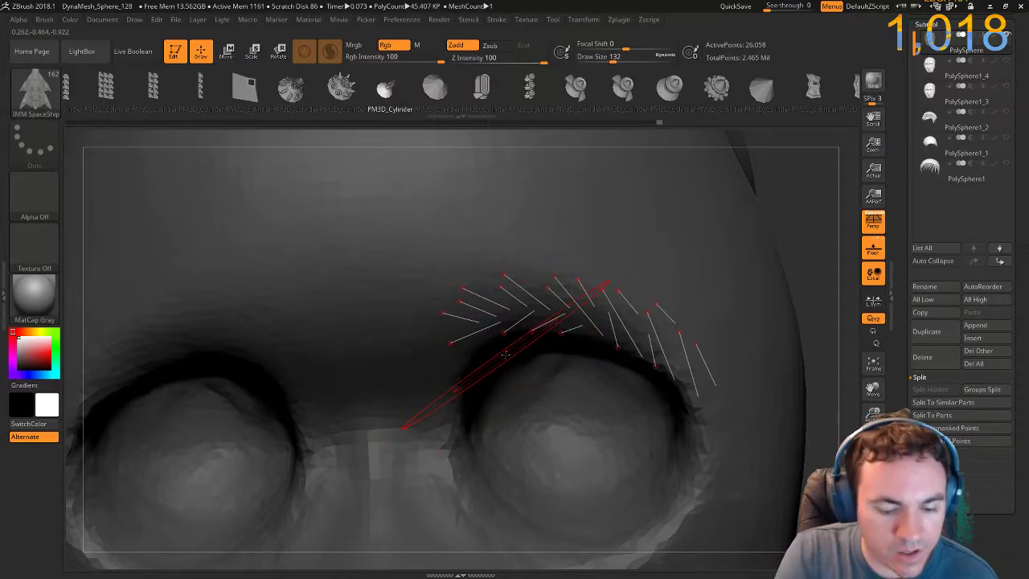
key("ctrl+z")
key("ctrl+z")
key("ctrl+shift+z")
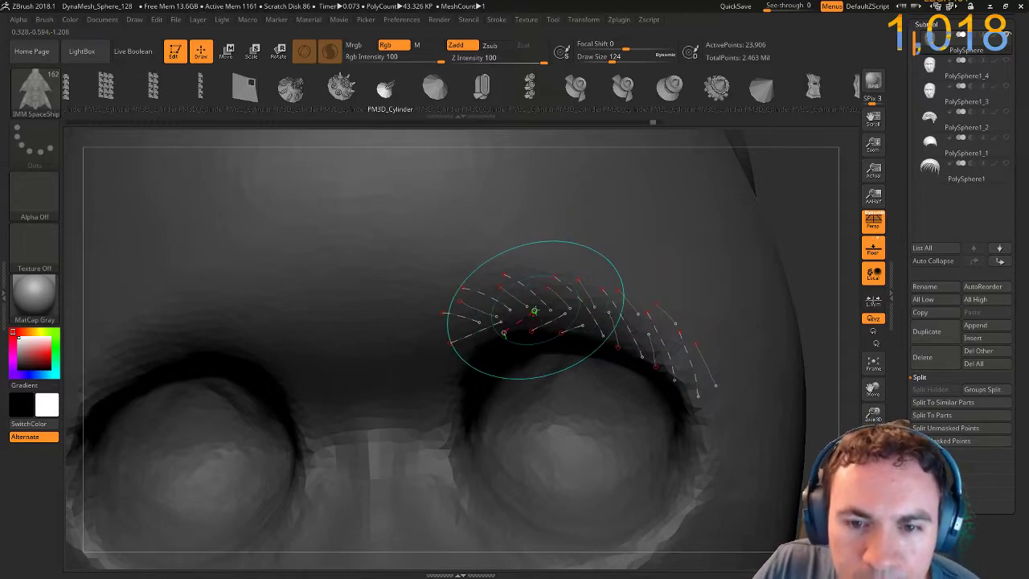
Reinsert the mesh along the eyebrow curves and enlarge the curve-editing brush to size 234.
left_click_drag(608, 56, 607, 56)
left_click(590, 311)
left_click(624, 325)
left_click_drag(803, 279, 643, 302)
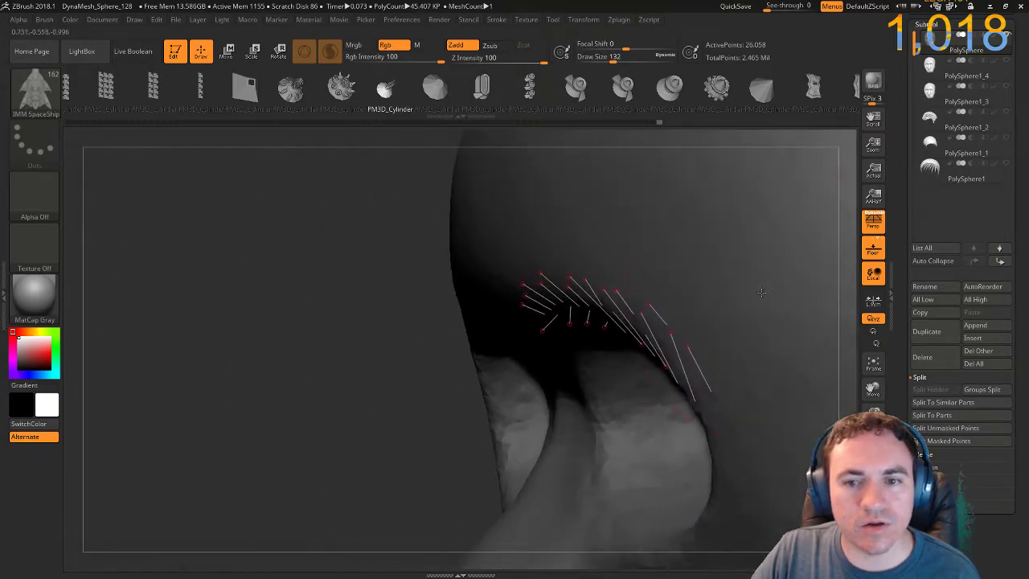
key("s")
left_click_drag(625, 316, 635, 317)
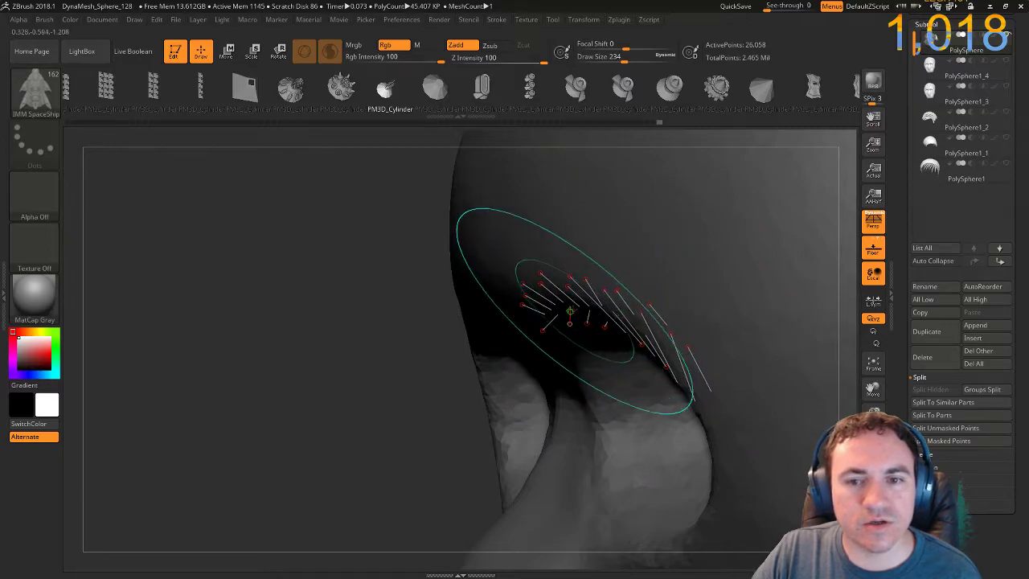
Undo the clearing of the eyebrow curves and the meshes inserted along them.
left_click(529, 236)
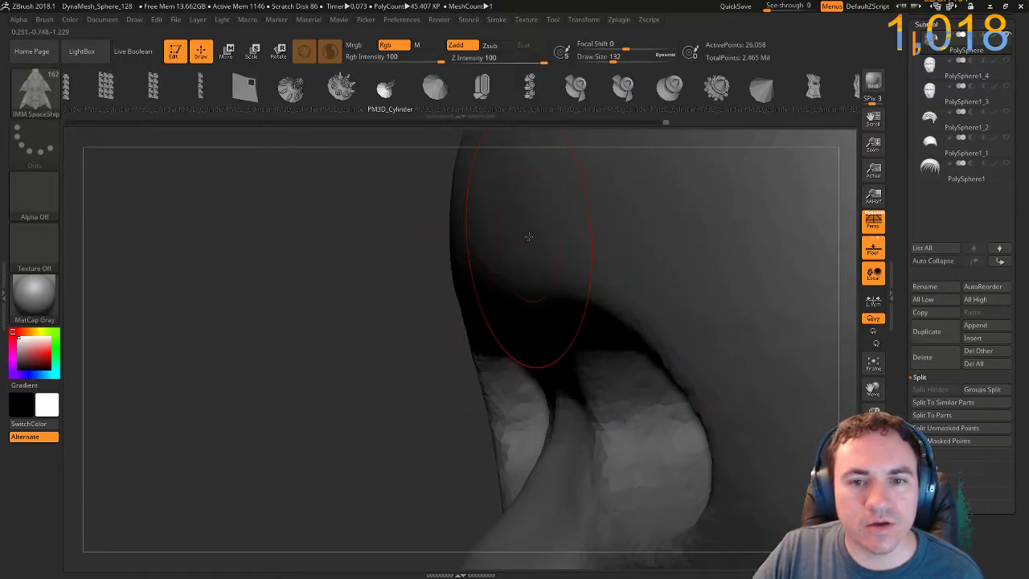
key("ctrl+z")
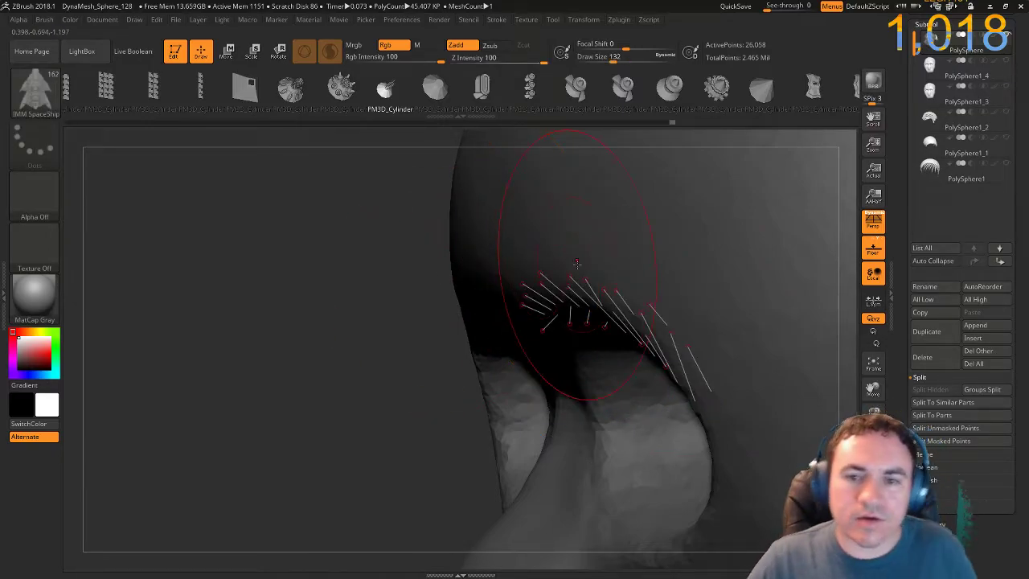
key("ctrl")
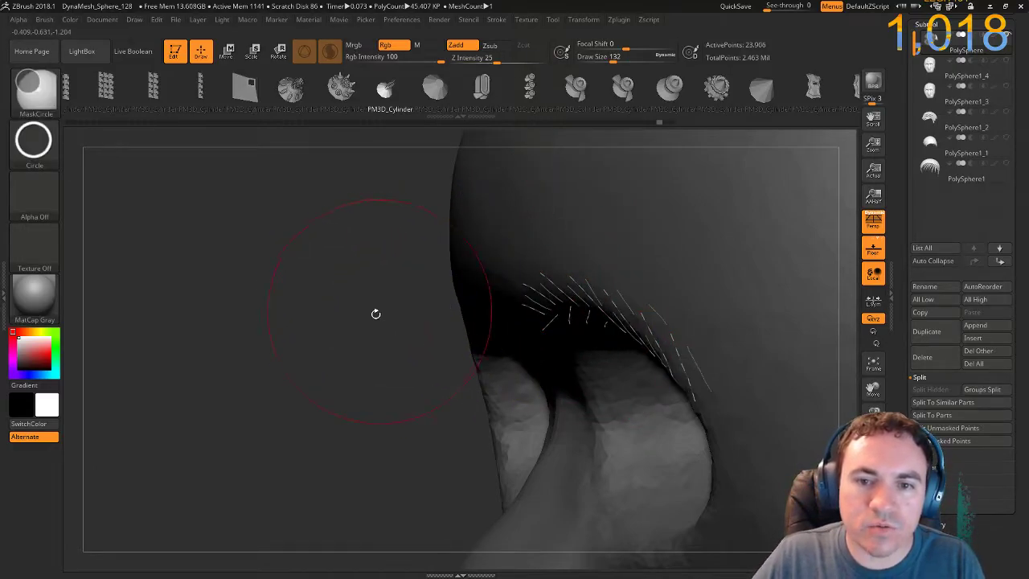
left_click_drag(377, 311, 395, 314)
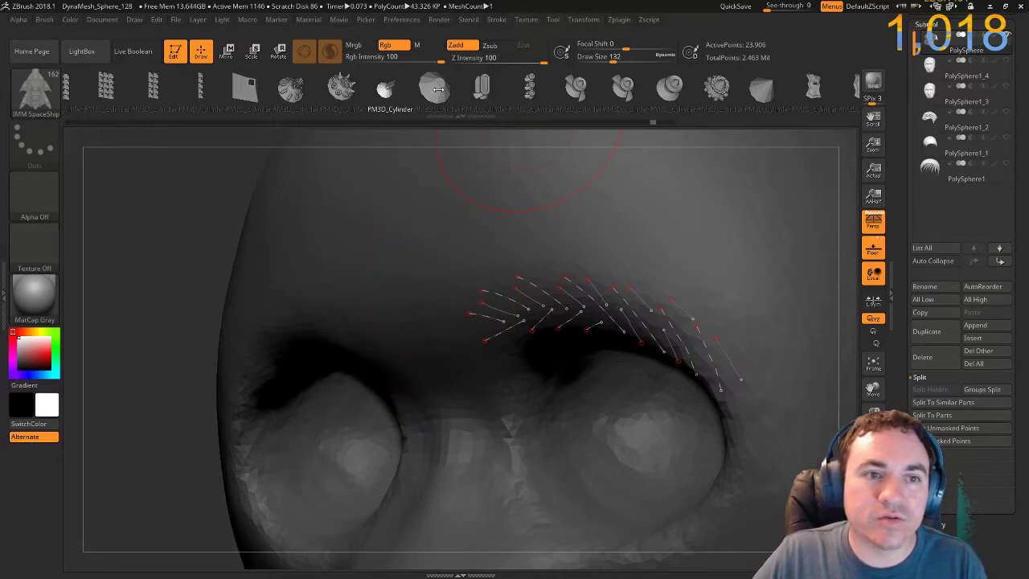
Choose the smoother faceted IMM SpaceShip mesh, enable Curve Mode for it and apply it to the eyebrow curves.
left_click(495, 21)
left_click(519, 250)
left_click(514, 237)
left_click(514, 237)
left_click(515, 249)
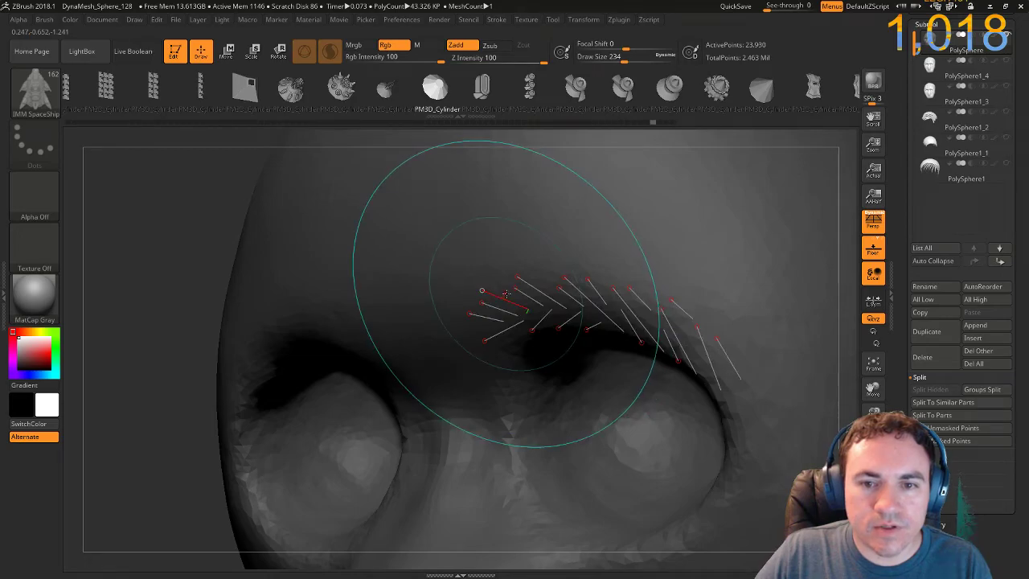
key("super")
key("super")
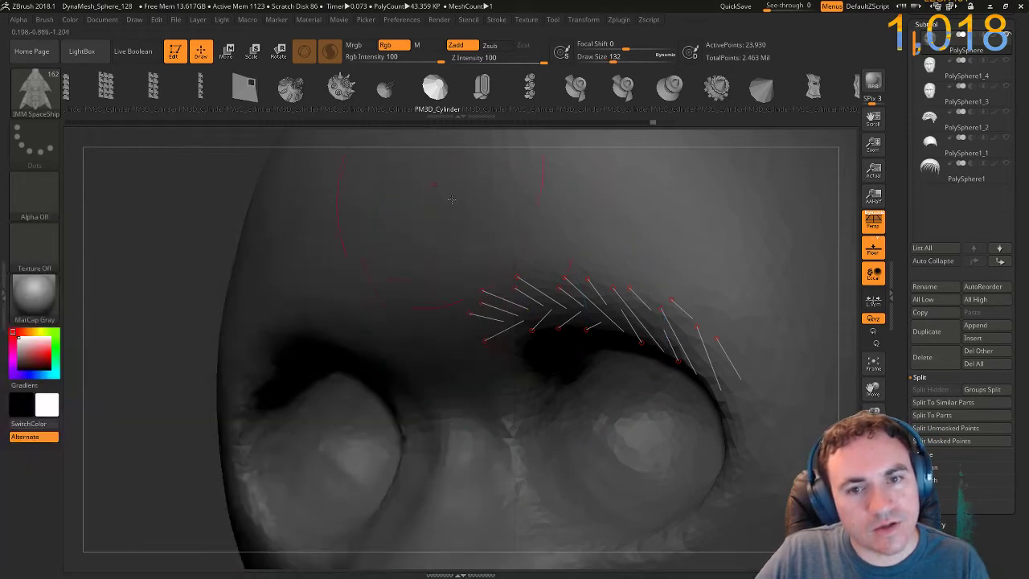
Undo the last mesh insertion along the eyebrow curves and reduce the curve-editing brush to size 62.
key("ctrl")
key("ctrl+z")
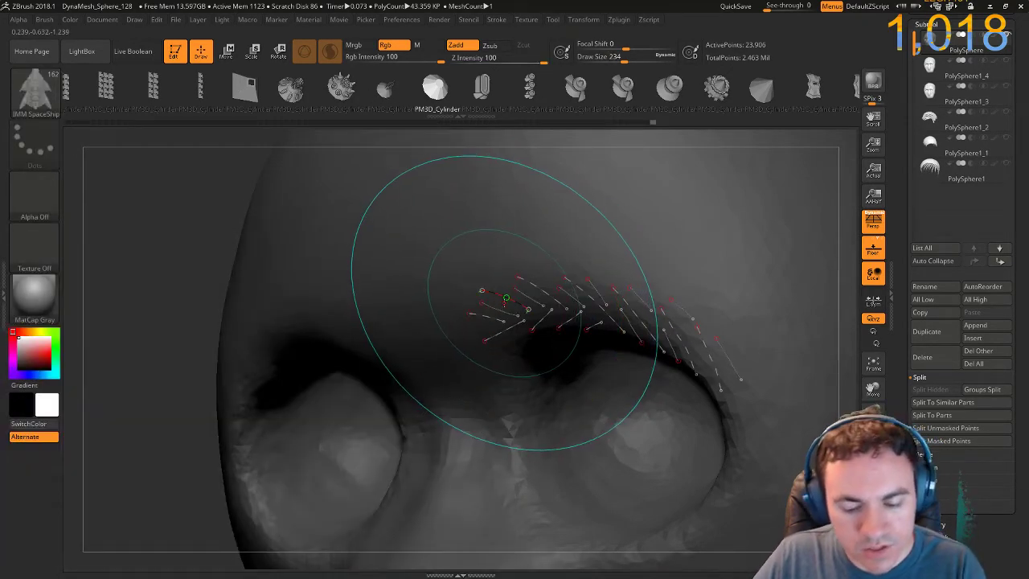
key("bracketleft")
key("bracketleft")
key("bracketleft")
key("bracketleft")
key("bracketleft")
key("[")
key("[")
key("[")
key("[")
key("[")
key("[")
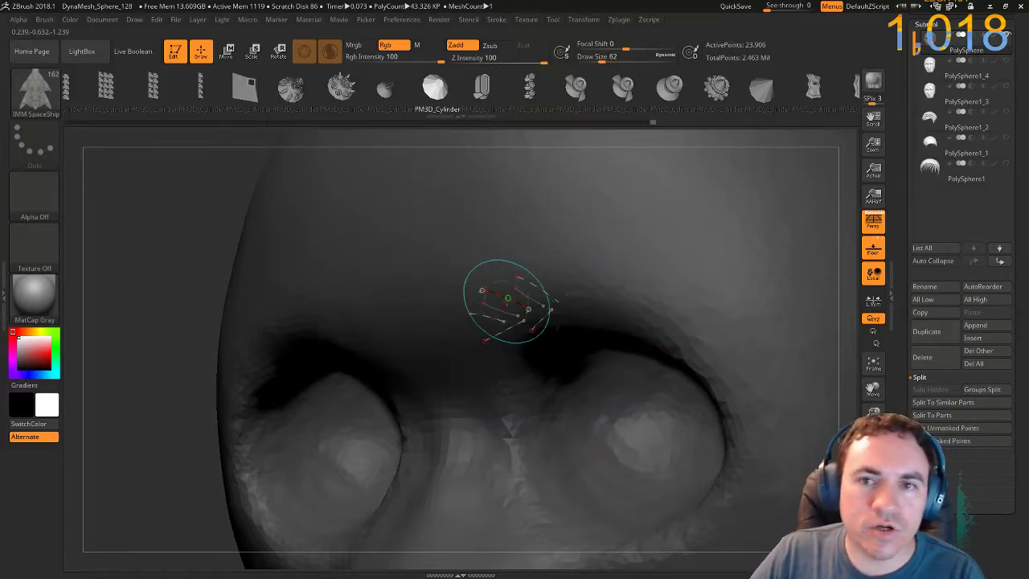
left_click_drag(107, 241, 145, 245)
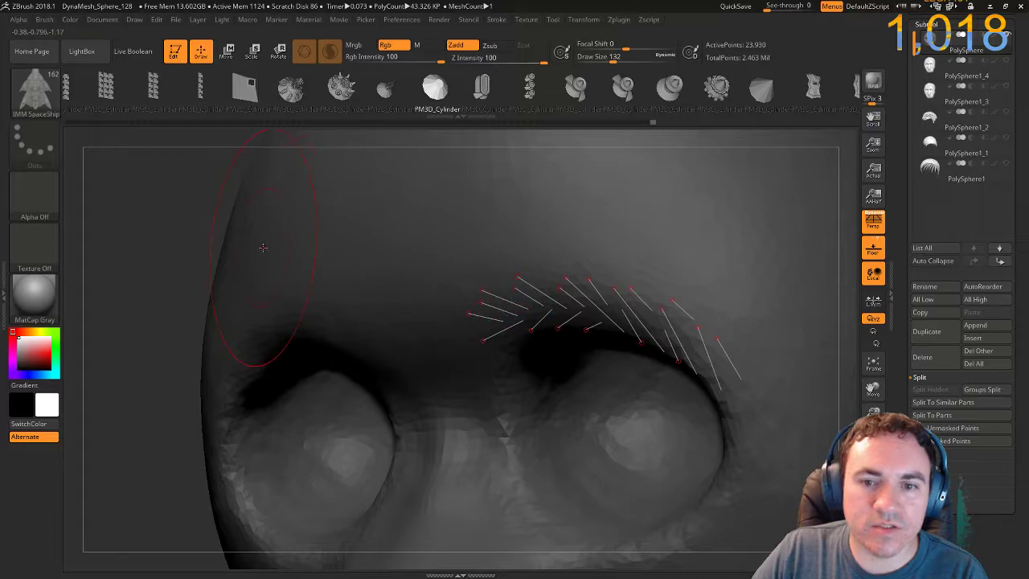
key("ctrl")
left_click_drag(197, 272, 832, 241)
right_click_drag(844, 244, 774, 202, "ctrl")
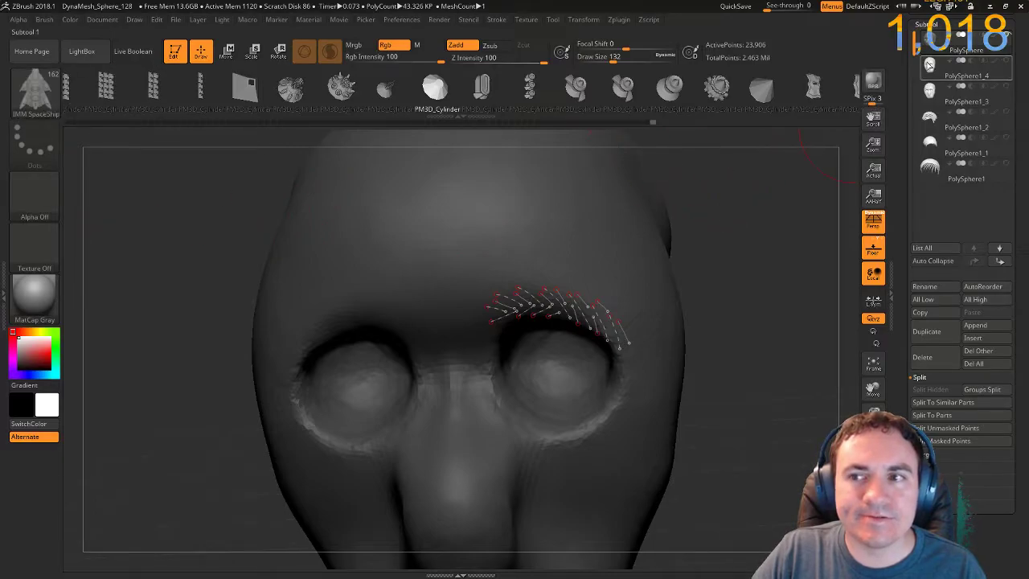
Open the DemoAnimeHead.ZPR sample project without saving the changes to the current project.
left_click(80, 51)
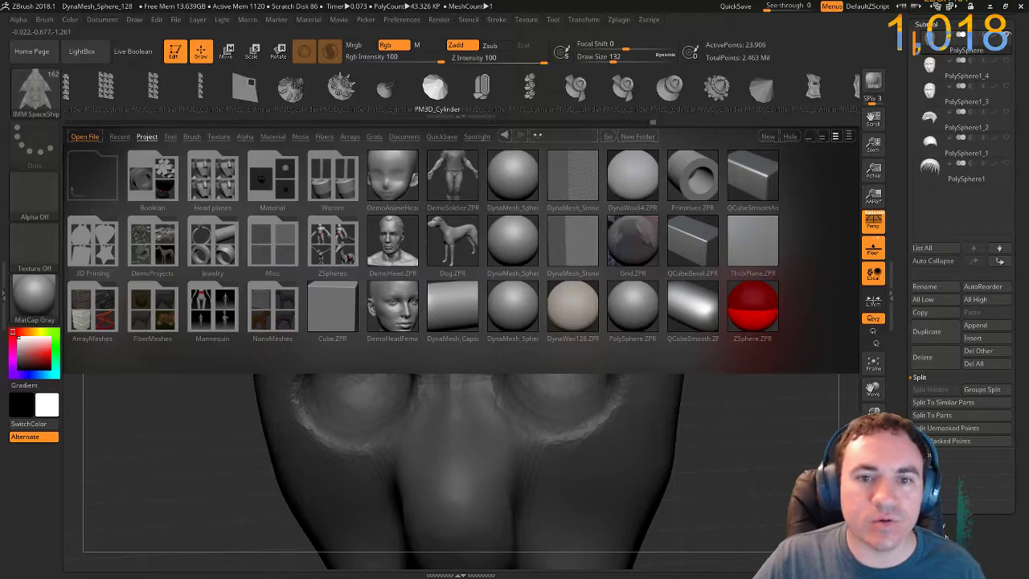
double_click(403, 183)
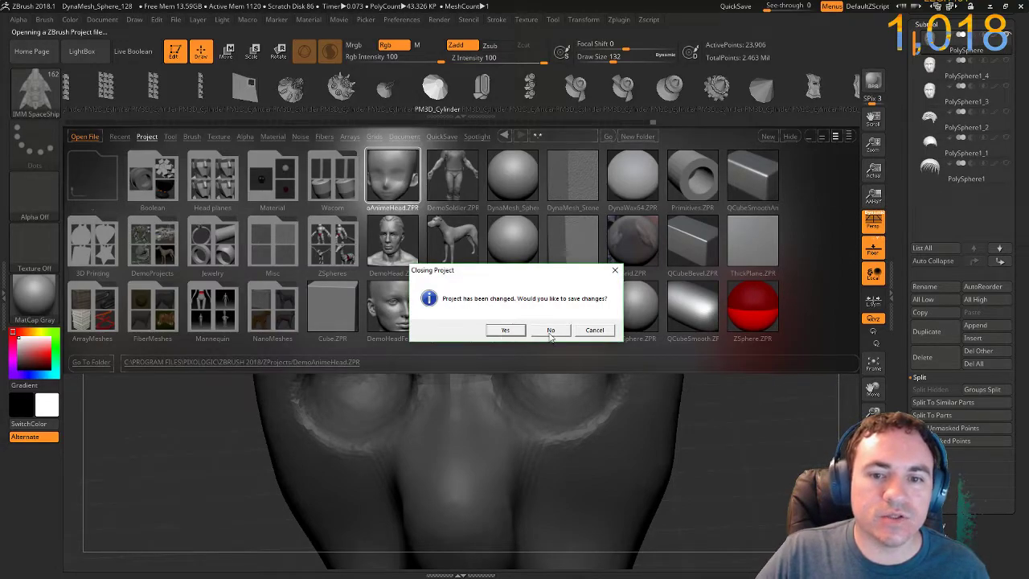
left_click(551, 330)
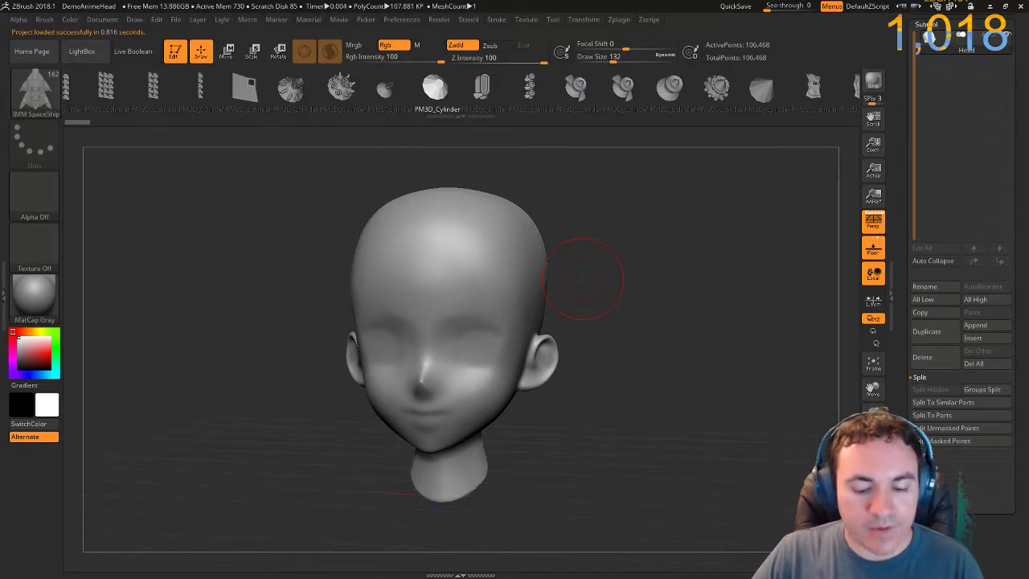
With the ZRemesherGuides brush at Draw Size 8, draw a row of eight short slanted guide curves along one eyebrow of the head.
key("b")
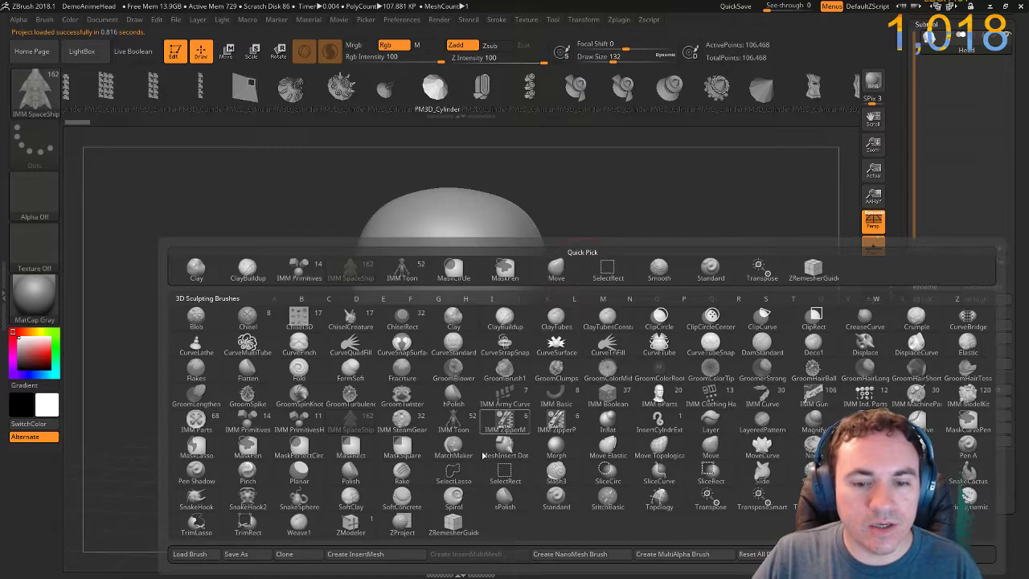
left_click(455, 529)
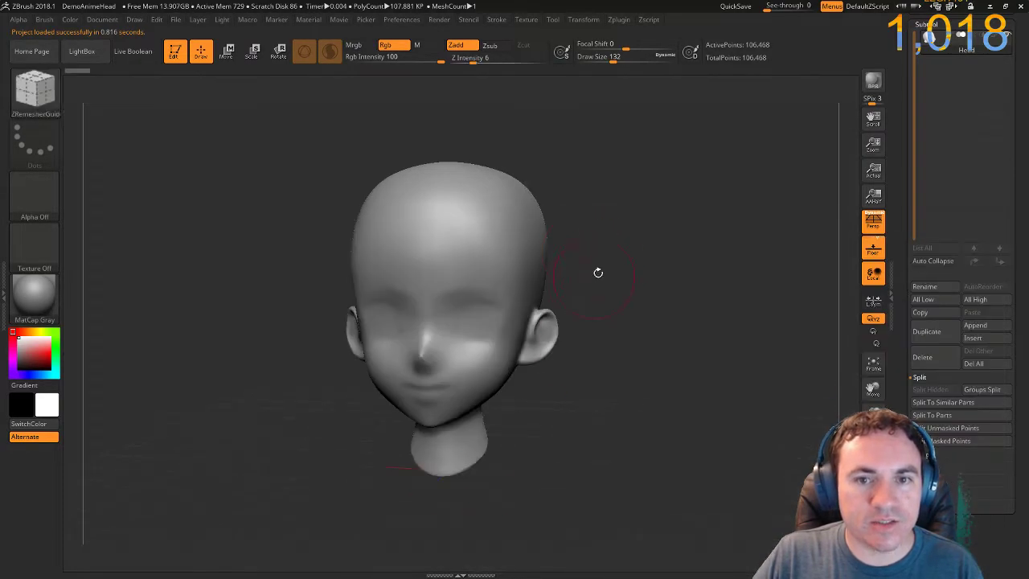
right_click_drag(602, 259, 692, 257, "ctrl")
mouse_move(715, 230)
left_mouse_down()
mouse_move(728, 214)
mouse_move(718, 221)
left_mouse_up()
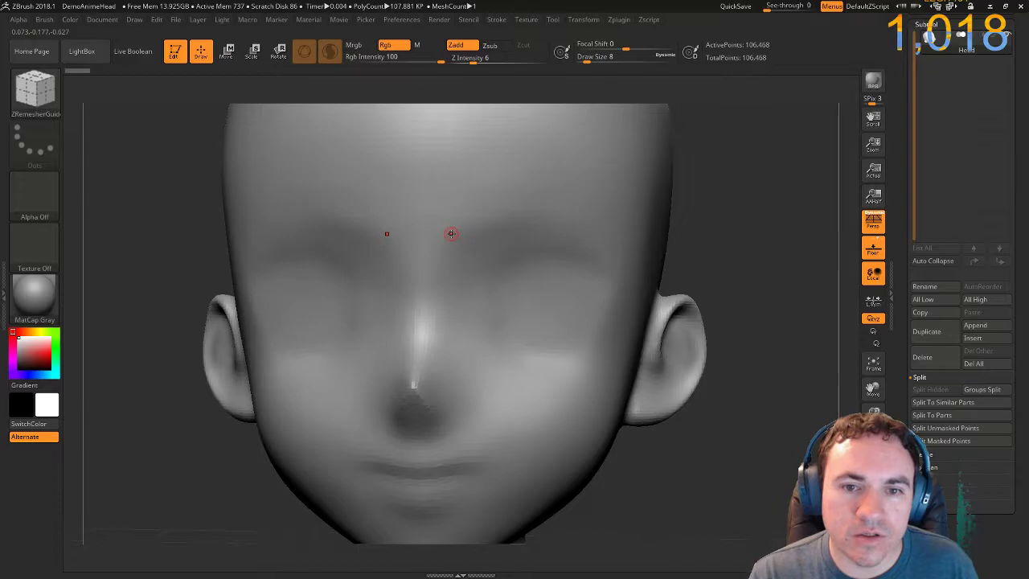
left_click(465, 234)
key("bracketleft")
key("bracketleft")
key("bracketleft")
key("bracketleft")
key("bracketleft")
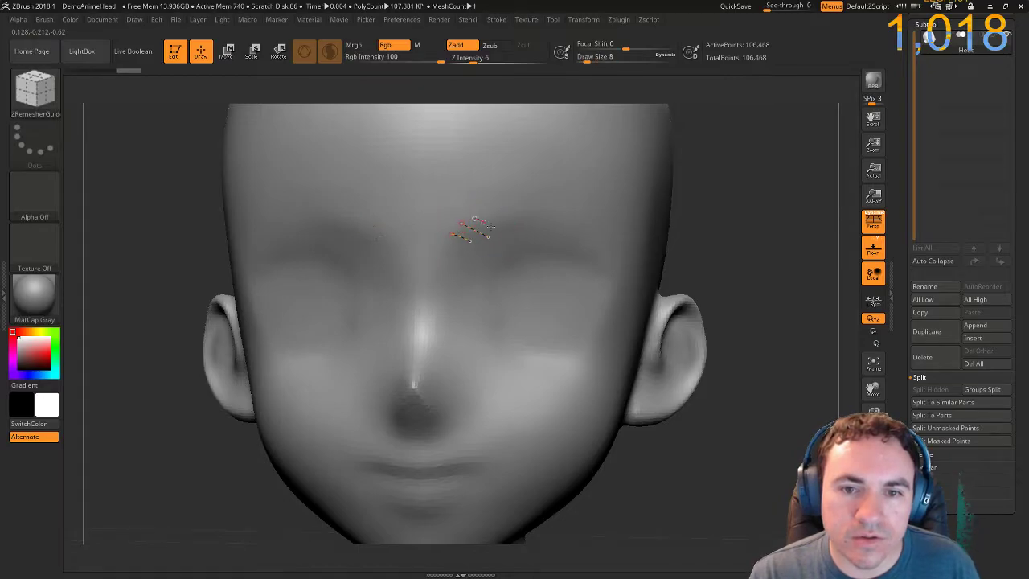
mouse_move(515, 216)
left_mouse_down()
mouse_move(534, 234)
mouse_move(567, 242)
left_mouse_up()
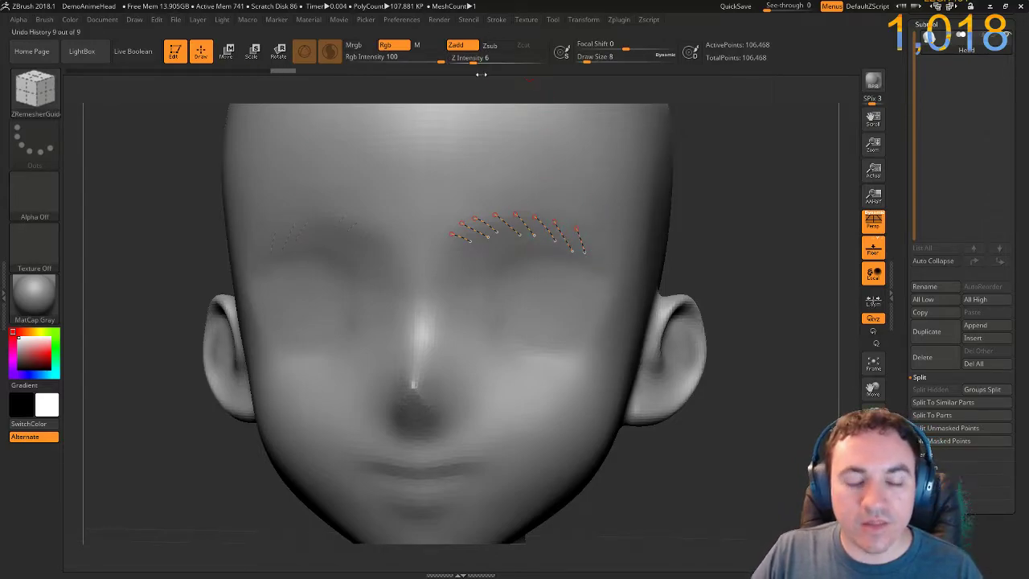
Choose the IMM ZipperM brush's Open-Zipper mesh with Curve Mode enabled and insert it along the eyebrow curves.
key("b")
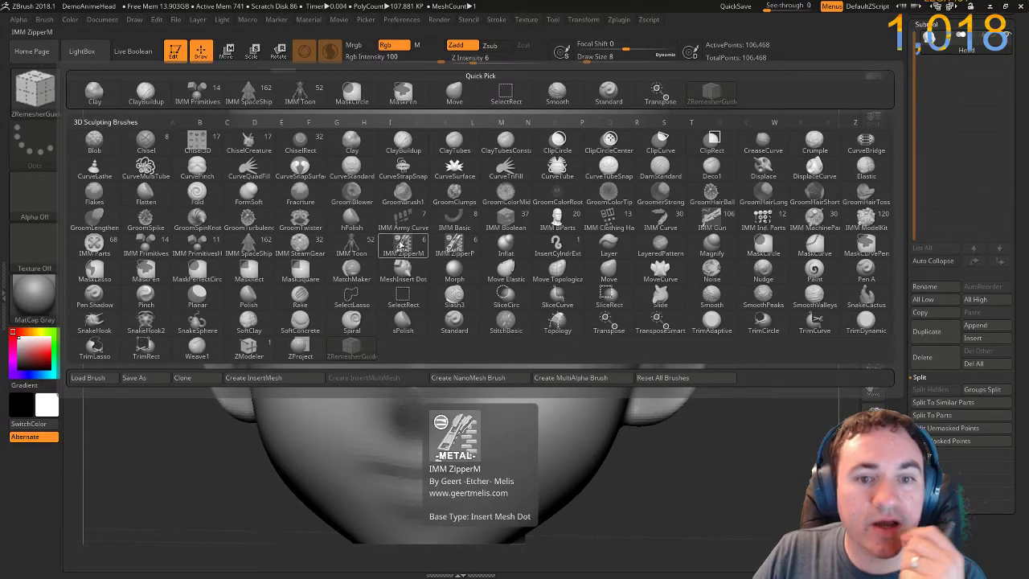
left_click(400, 245)
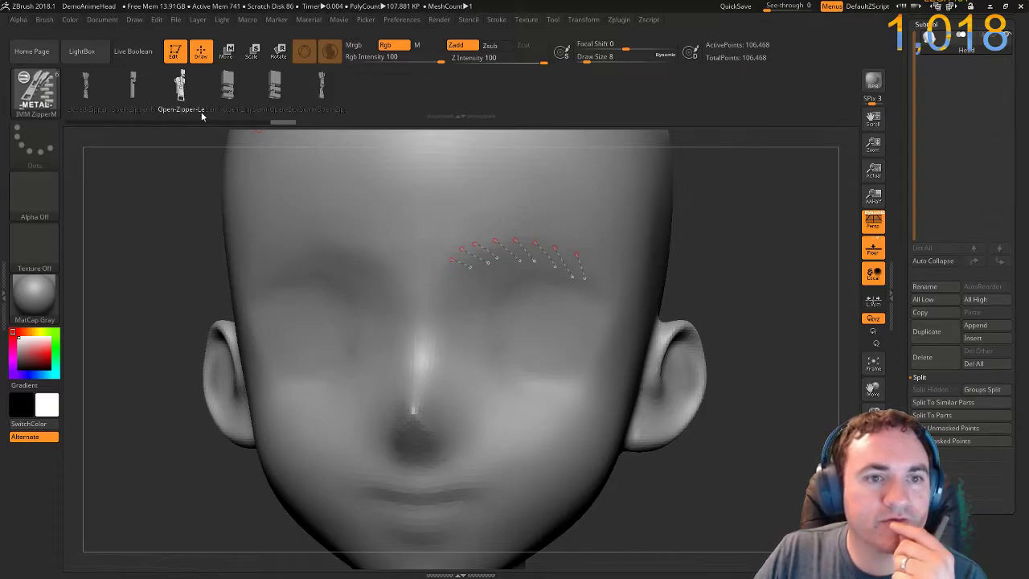
left_click(496, 19)
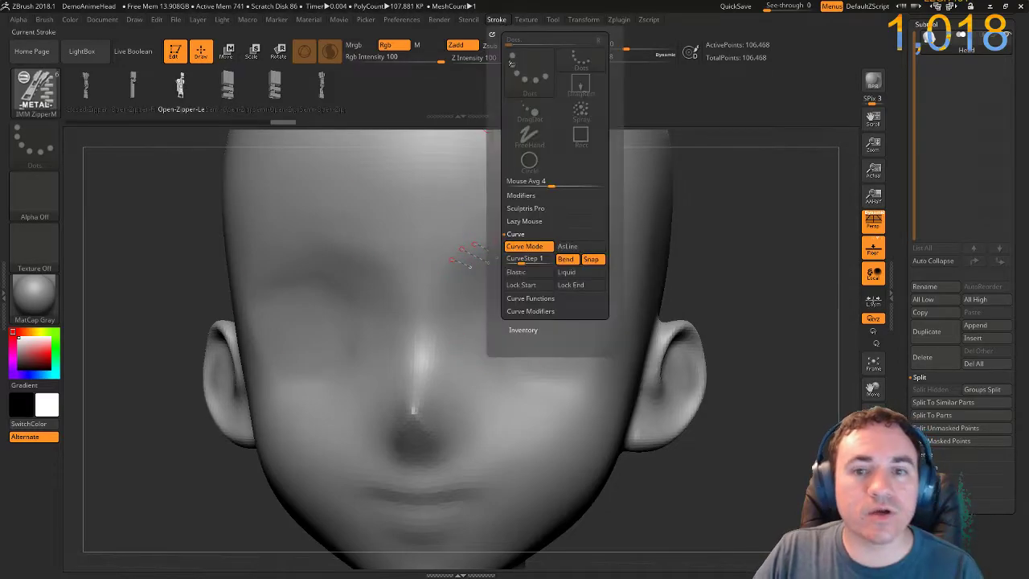
left_click(474, 257)
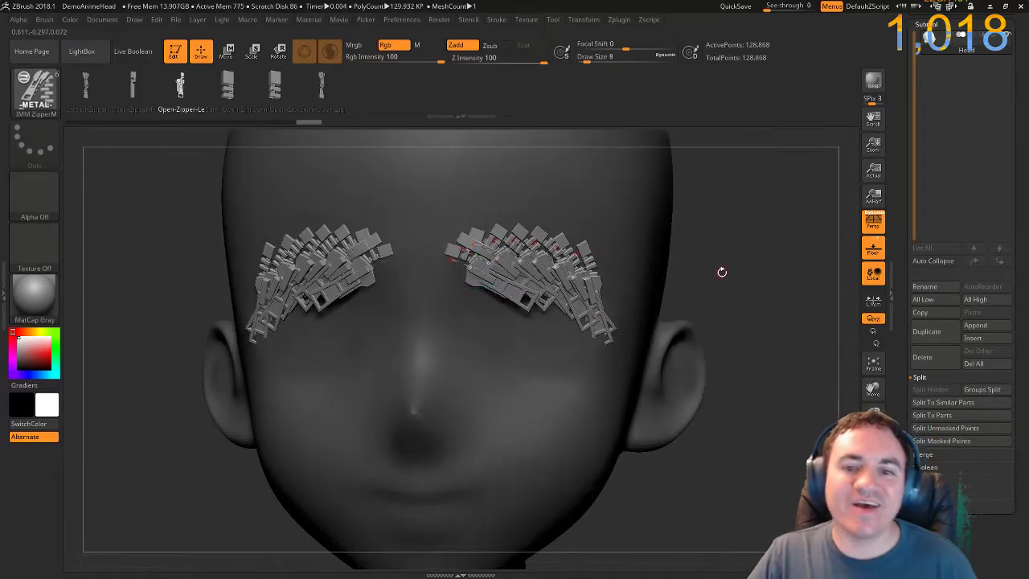
Set the Draw Size to 4 and regenerate the open zippers along the eyebrow curves.
mouse_move(735, 278)
left_mouse_down()
mouse_move(700, 273)
mouse_move(736, 278)
left_mouse_up()
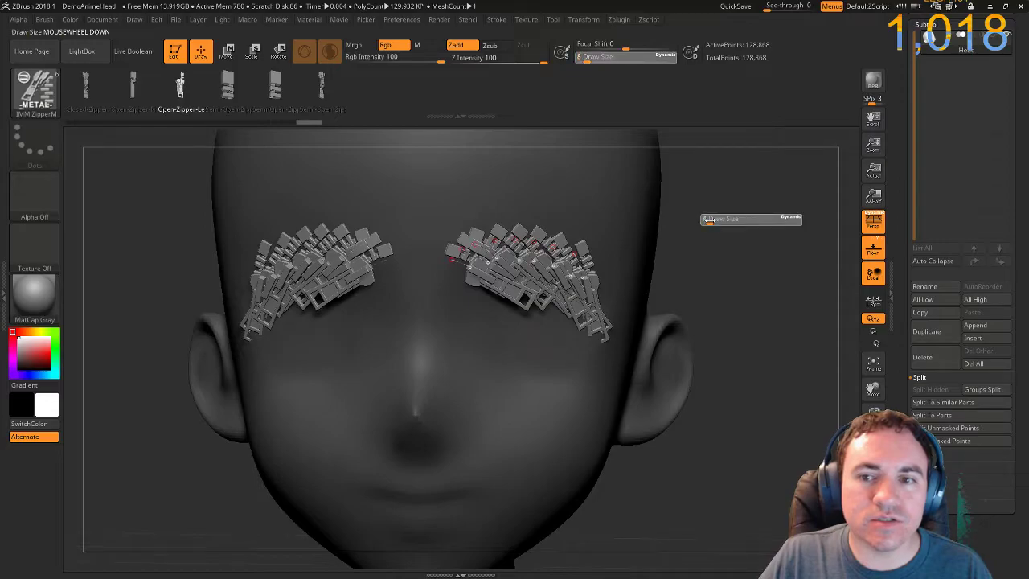
left_click(706, 218)
left_click(476, 253)
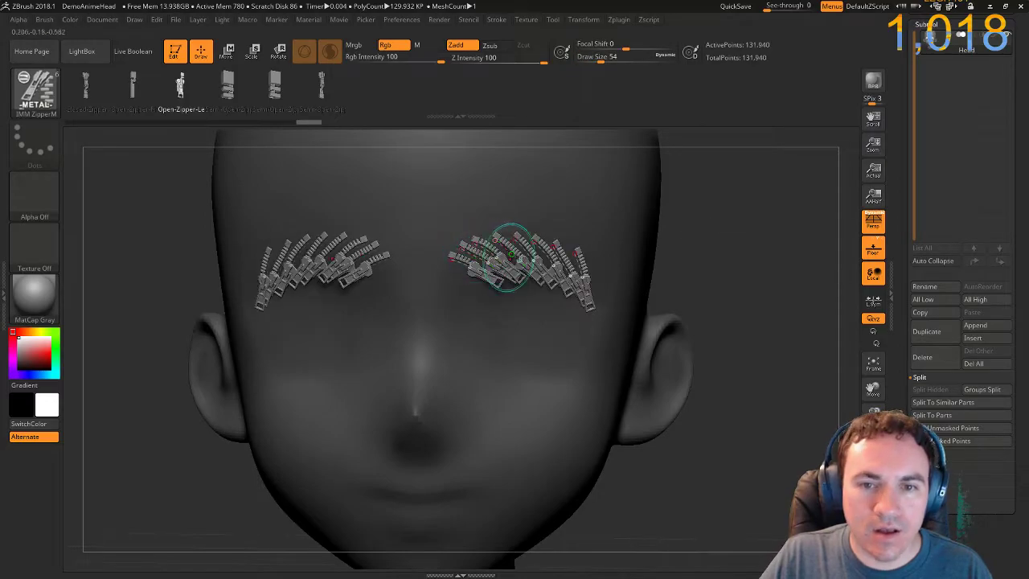
right_click_drag(689, 271, 787, 273, "ctrl")
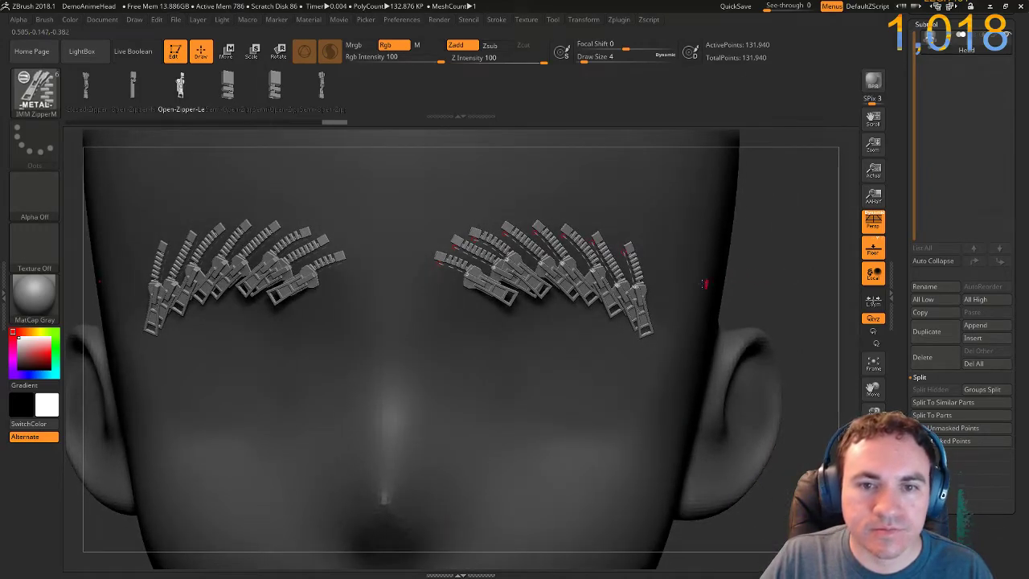
Replace the open zippers along the eyebrow curves with the brush's Semi-Open-Zipper mesh.
left_click(274, 85)
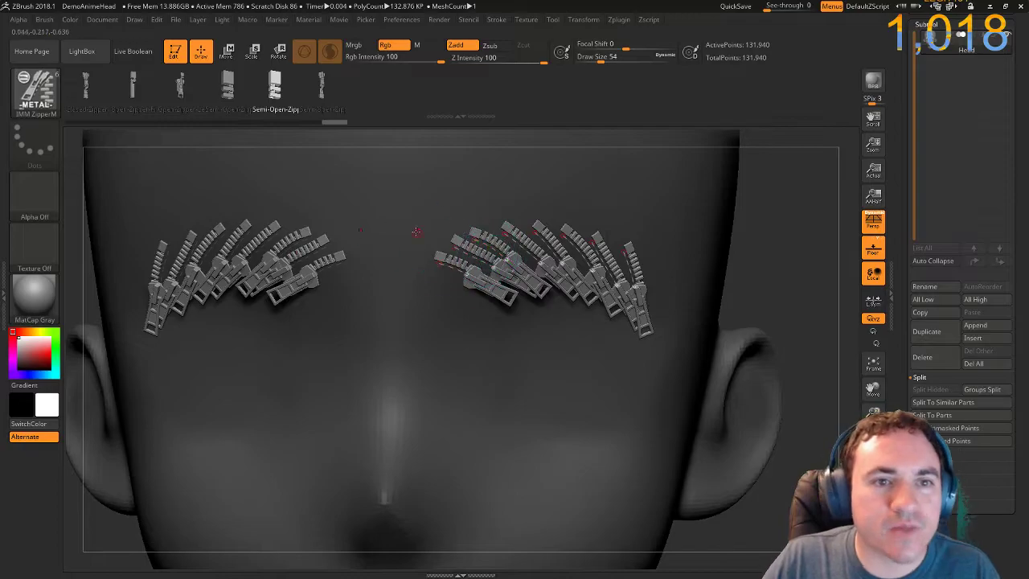
left_click(490, 236)
mouse_move(778, 284)
left_mouse_down()
mouse_move(774, 223)
mouse_move(788, 177)
left_mouse_up()
mouse_move(814, 130)
left_mouse_down()
mouse_move(817, 436)
mouse_move(786, 157)
left_mouse_up()
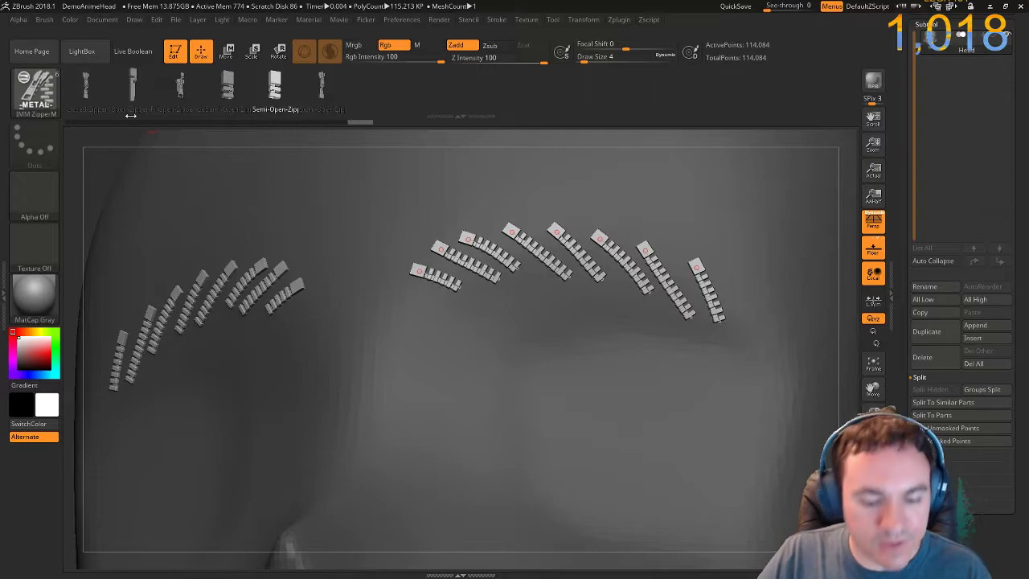
Replace the zippers with the IMM Toon brush's Base Legs mesh in Curve Mode and inspect the inserted strands up close.
key("b")
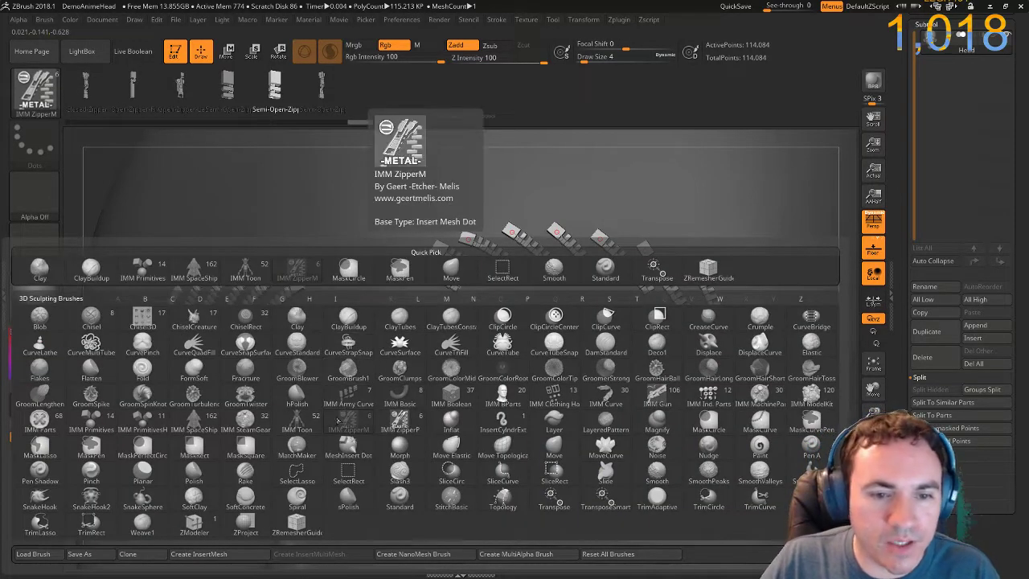
left_click(299, 426)
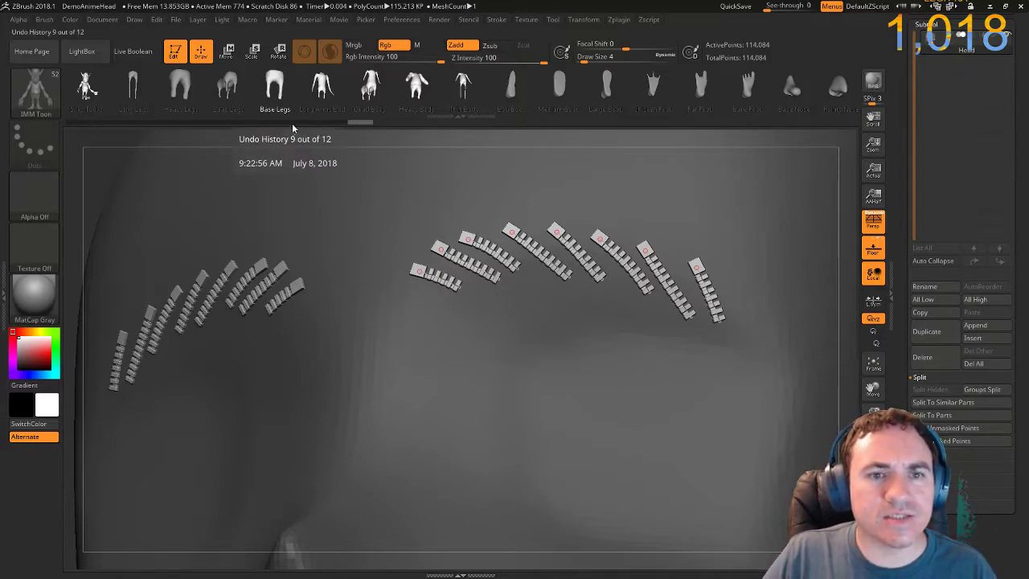
left_click(497, 20)
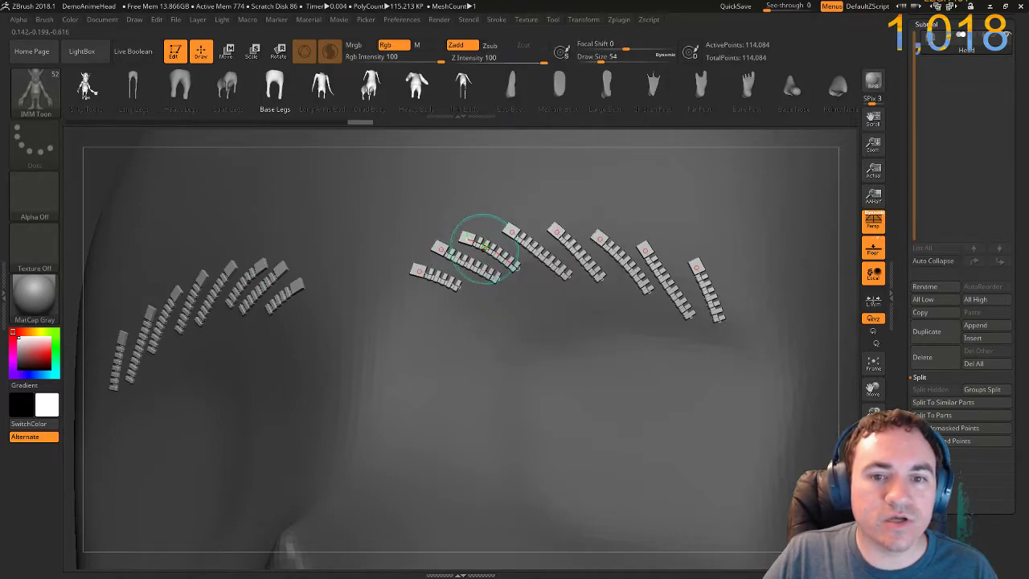
left_click(484, 248)
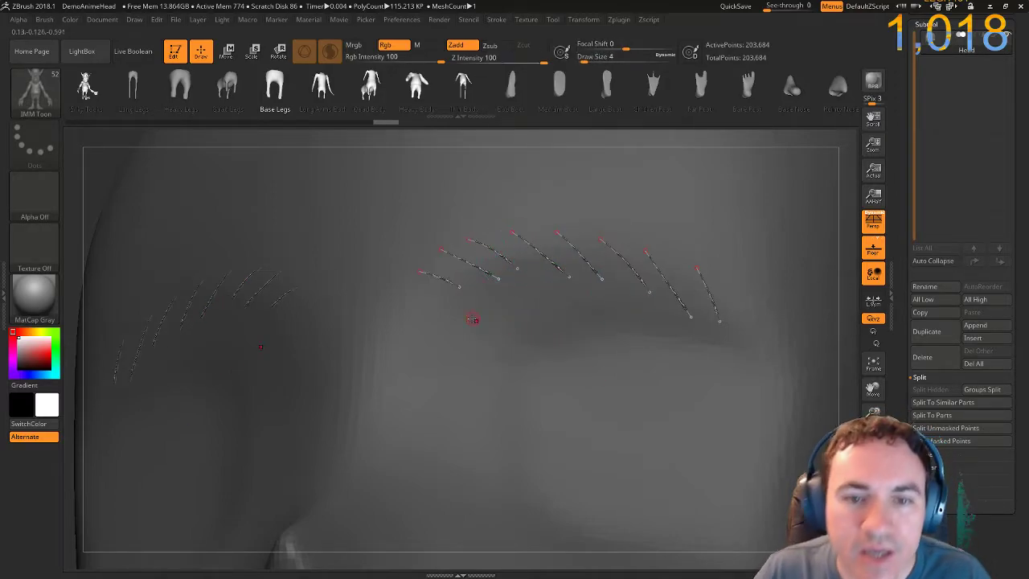
key("ctrl")
right_click_drag(851, 226, 853, 507, "ctrl")
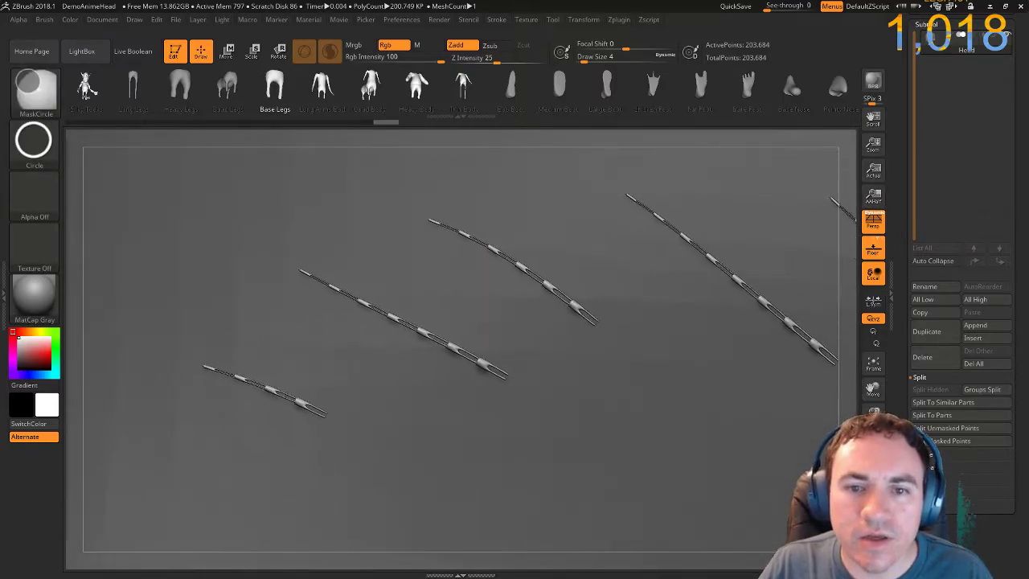
right_click_drag(764, 277, 678, 243, "ctrl")
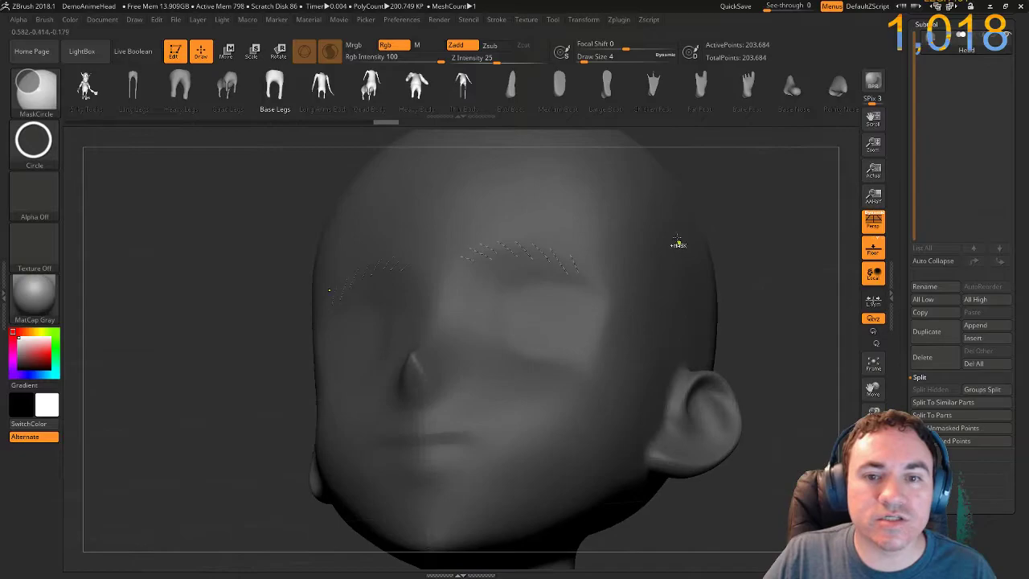
Set the Draw Size to 25, regenerate the Base Legs along the eyebrow curves and undo the change.
left_click_drag(585, 59, 594, 58)
right_click_drag(724, 179, 725, 378, "ctrl")
left_click(504, 262)
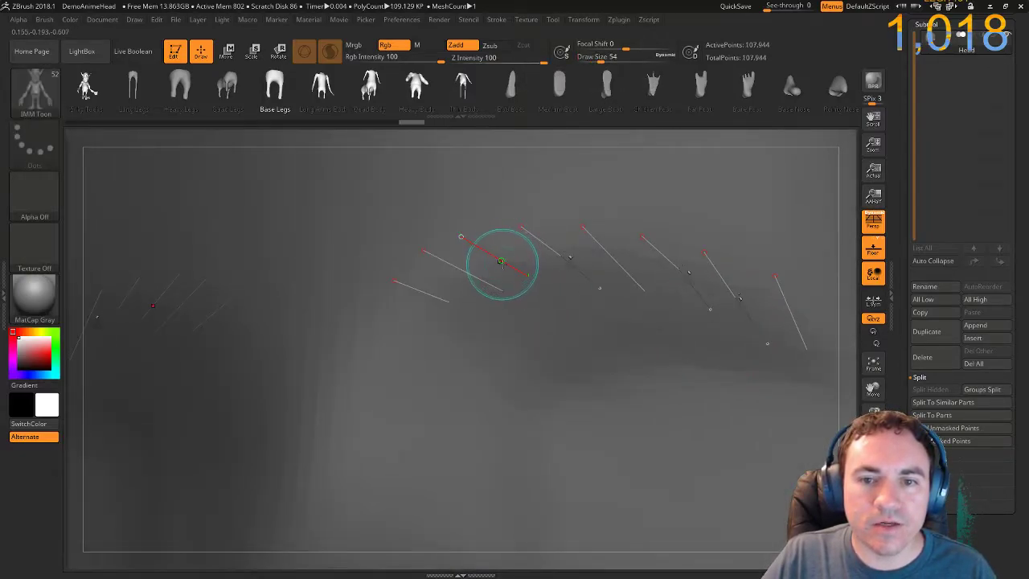
key("ctrl")
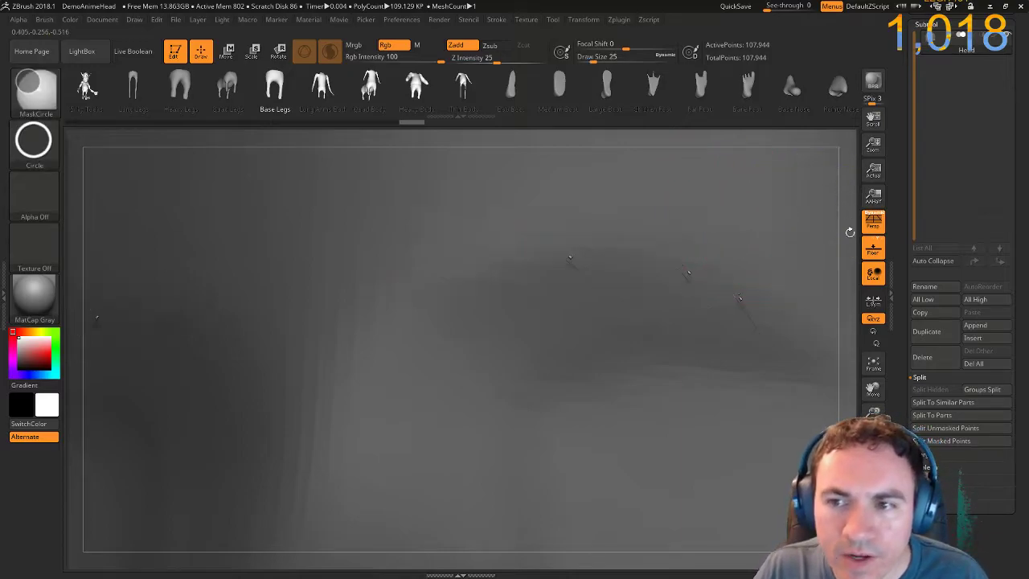
right_click_drag(851, 223, 855, 350, "ctrl")
right_click_drag(812, 276, 751, 152, "ctrl")
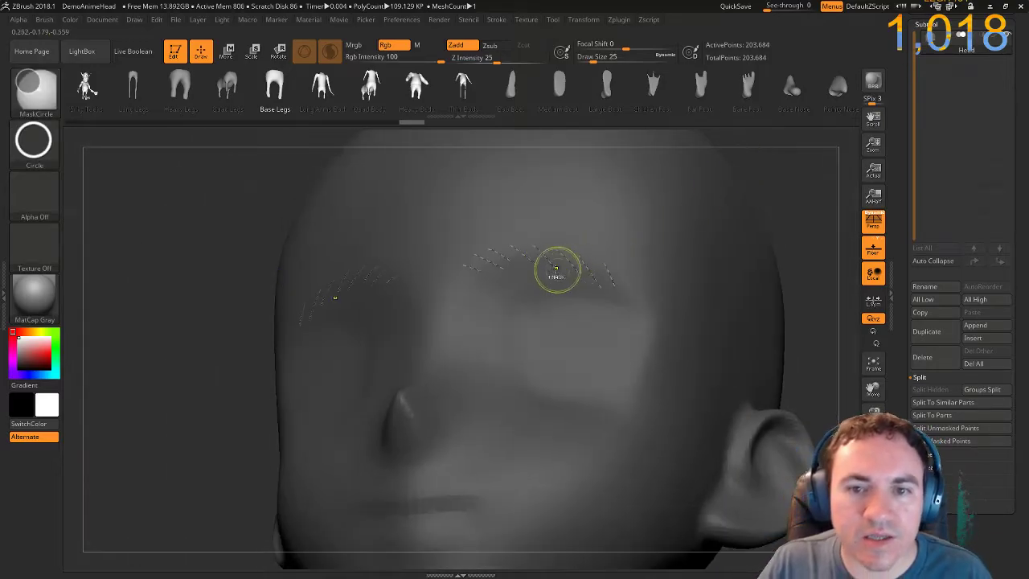
key("ctrl+z")
mouse_move(252, 239)
right_mouse_down("ctrl")
mouse_move(239, 273)
mouse_move(399, 300)
right_mouse_up("ctrl")
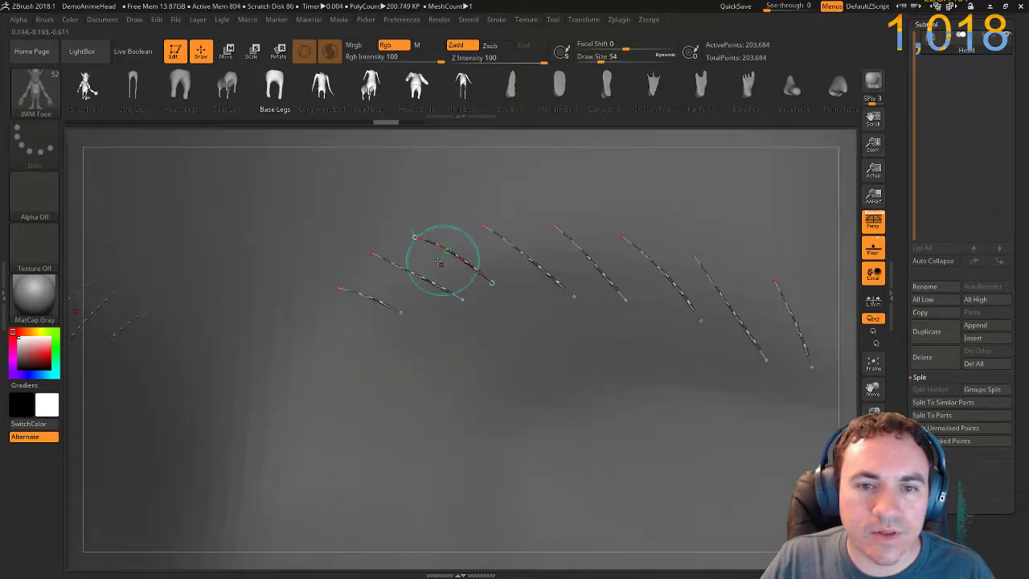
Regenerate the Base Legs mesh along the eyebrow curves at Draw Size 128 and clear the mask from the head.
mouse_move(599, 62)
left_mouse_down()
mouse_move(616, 62)
mouse_move(601, 62)
left_mouse_up()
left_click(530, 231)
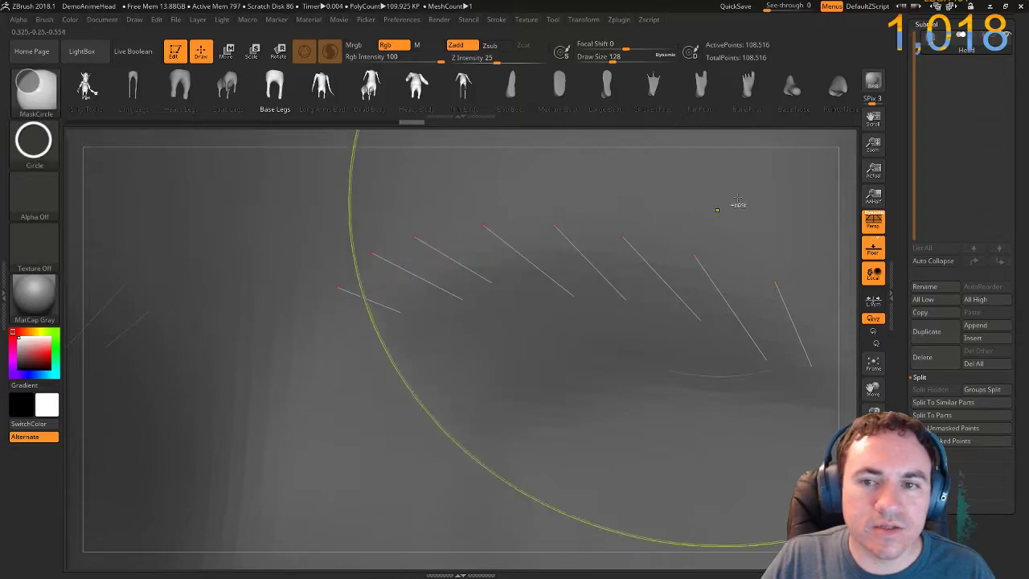
mouse_move(829, 159)
right_mouse_down("ctrl")
mouse_move(658, 124)
mouse_move(285, 285)
mouse_move(272, 183)
mouse_move(432, 306)
mouse_move(448, 287)
mouse_move(351, 329)
mouse_move(344, 347)
mouse_move(341, 332)
right_mouse_up("ctrl")
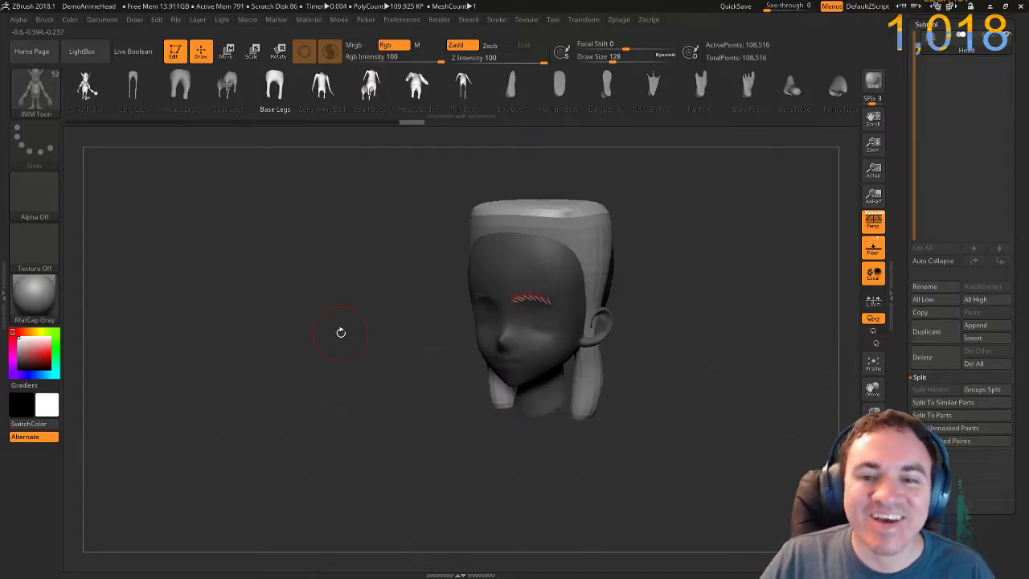
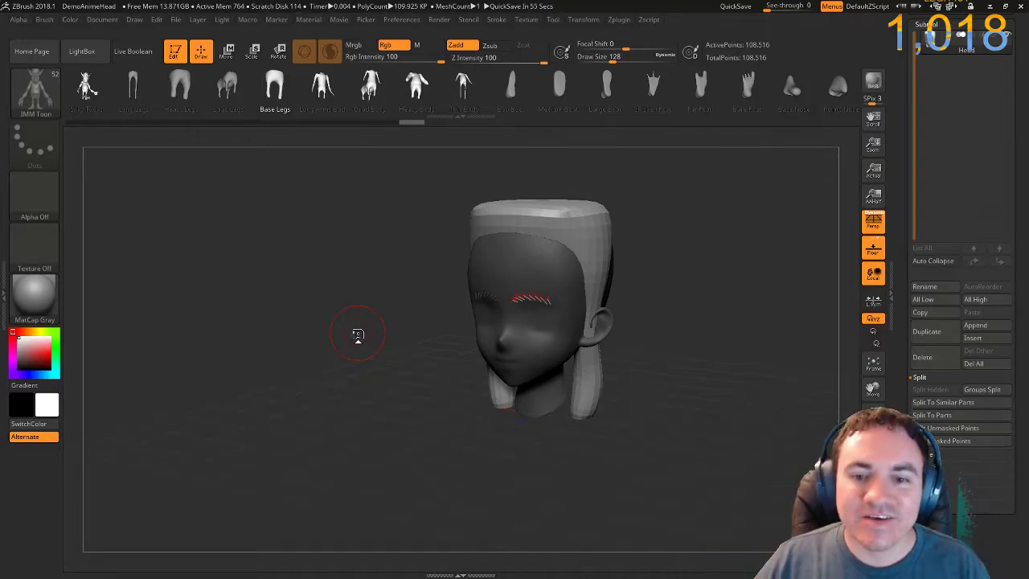
left_click_drag(386, 342, 383, 314, "ctrl")
key("ctrl")
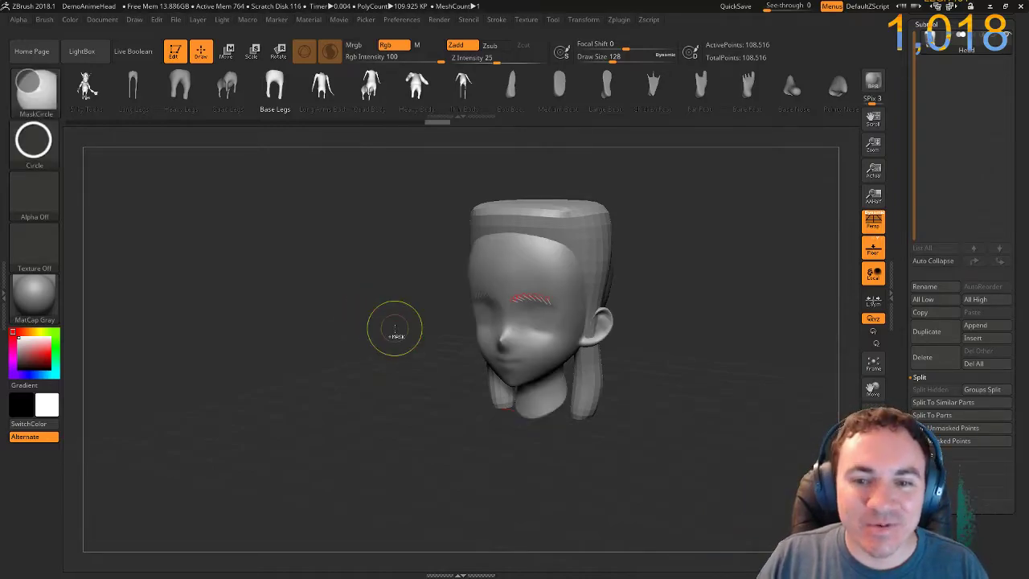
Lower the Curve Snap Distance to 15 in the stroke's curve modifiers.
left_click(395, 328, "ctrl")
mouse_move(394, 328)
right_mouse_down("ctrl")
mouse_move(325, 343)
mouse_move(298, 289)
mouse_move(280, 288)
right_mouse_up("ctrl")
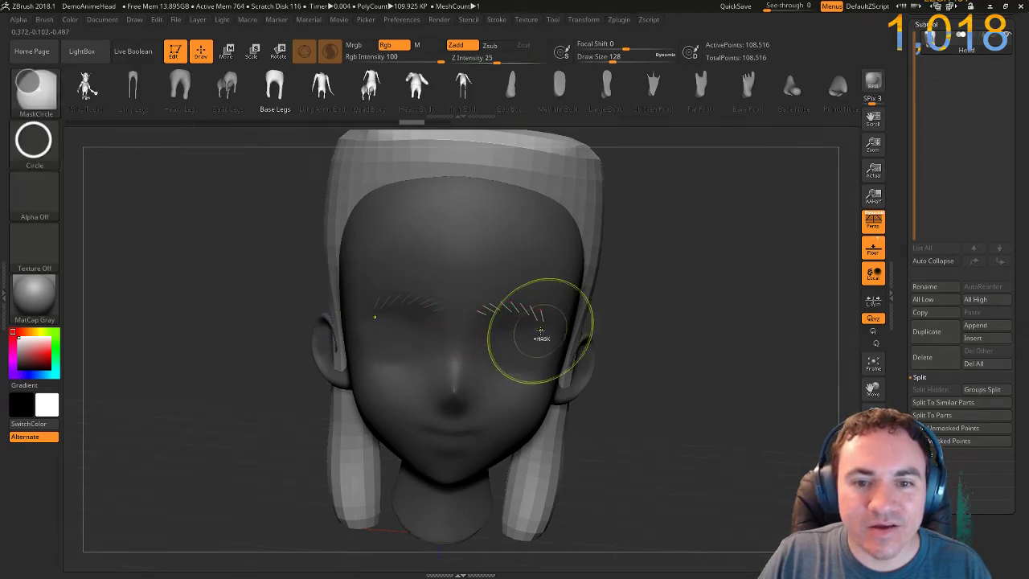
key("ctrl+z")
left_click(487, 308)
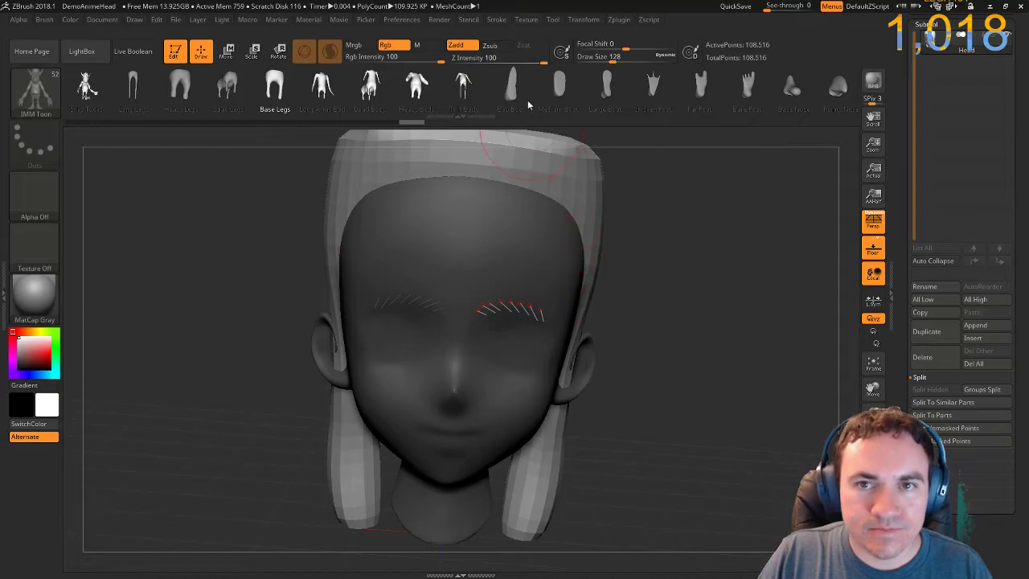
left_click(508, 28)
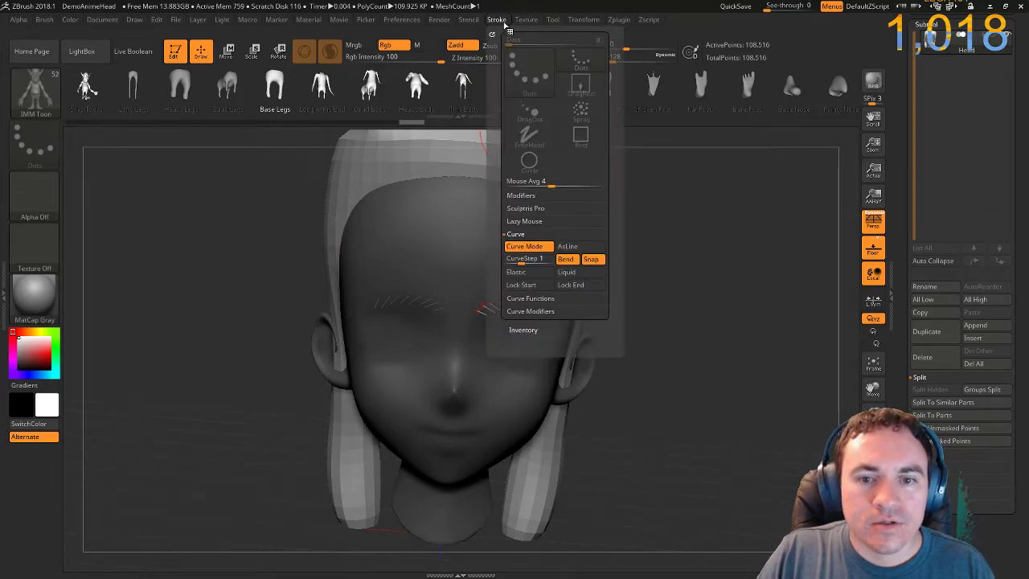
left_click(533, 313)
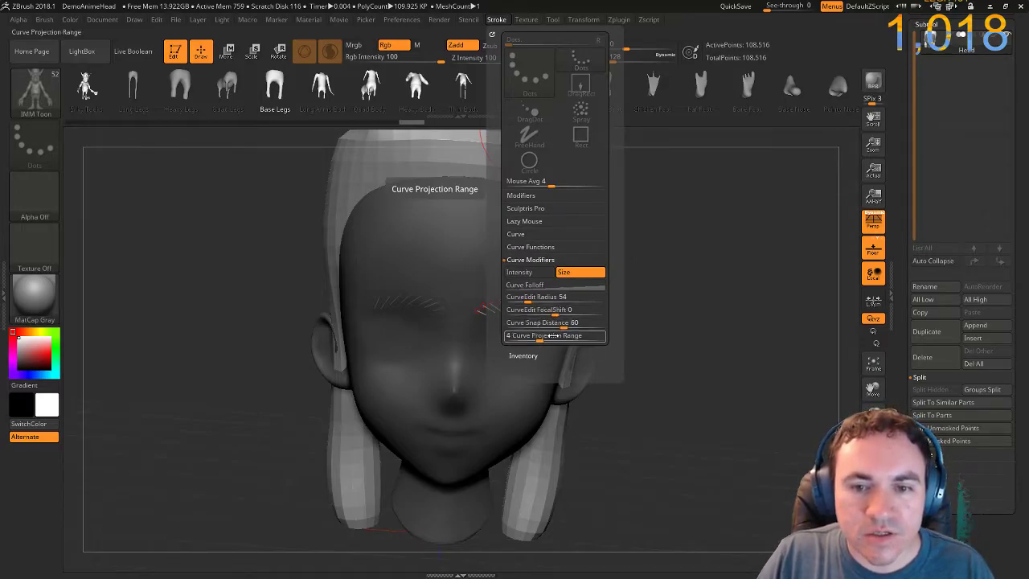
left_click_drag(553, 328, 523, 333)
Reduce the CurveEdit Radius to 23 over the eyebrow curves and undo the accidental curve edit.
right_click_drag(490, 295, 544, 332, "ctrl")
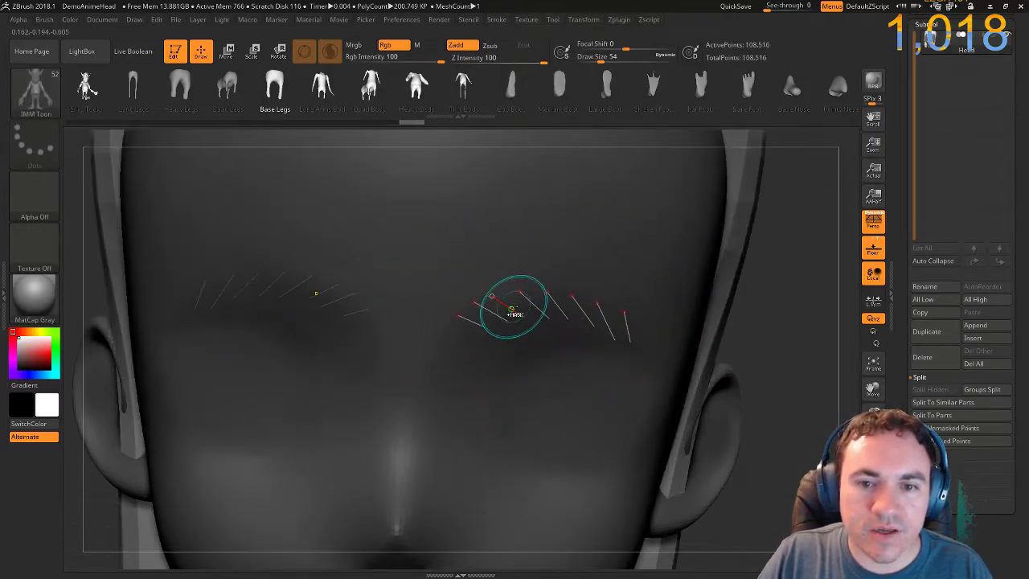
key("ctrl+z")
scroll(514, 309, "down", 1)
left_click_drag(514, 309, 507, 308)
scroll(507, 308, "down", 4)
key("ctrl")
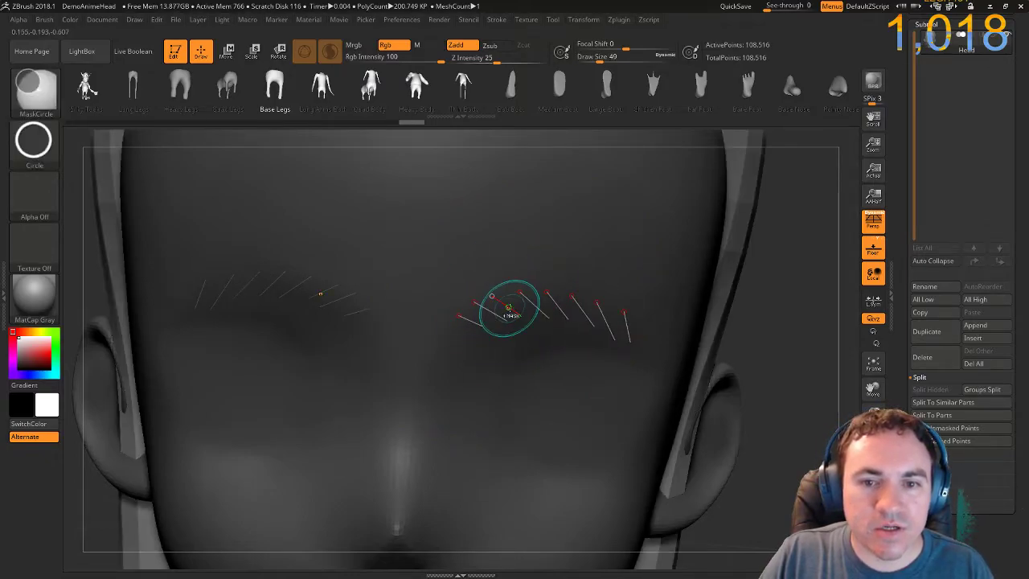
scroll(497, 313, "down", 5)
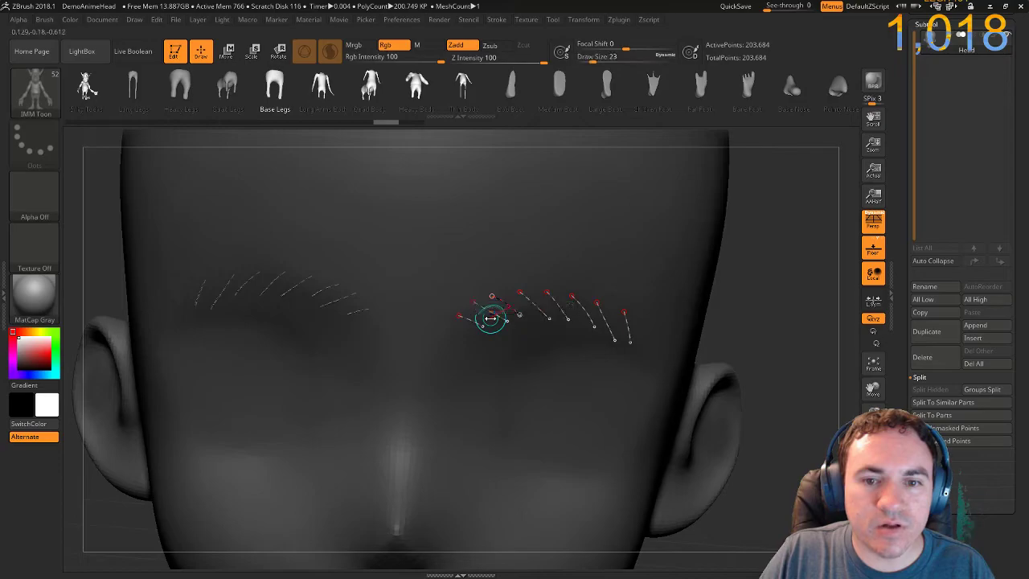
left_click(493, 316)
key("ctrl+z")
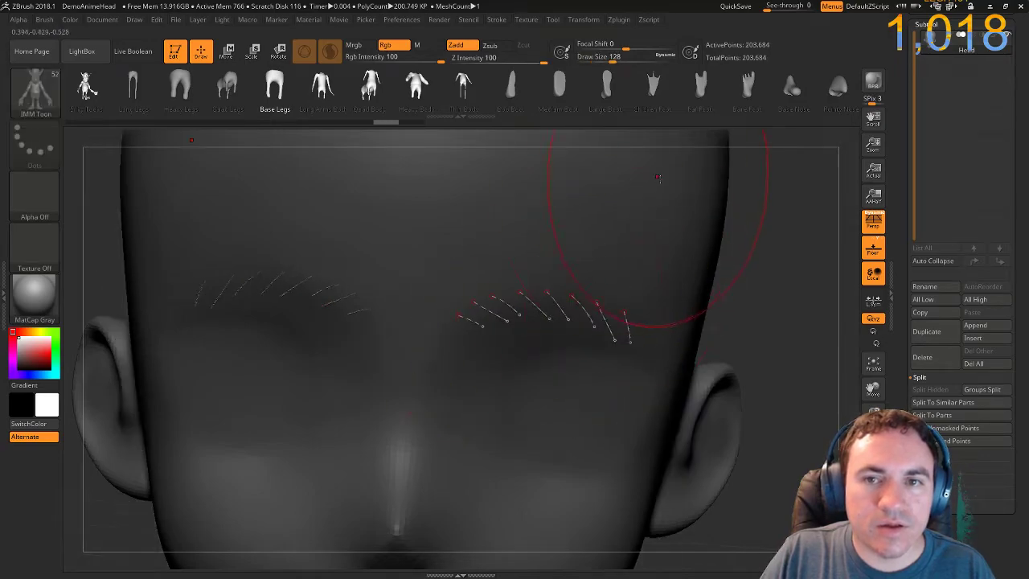
Regenerate the Base Legs mesh along the eyebrow curves at Draw Size 16.
scroll(791, 265, "down", 1)
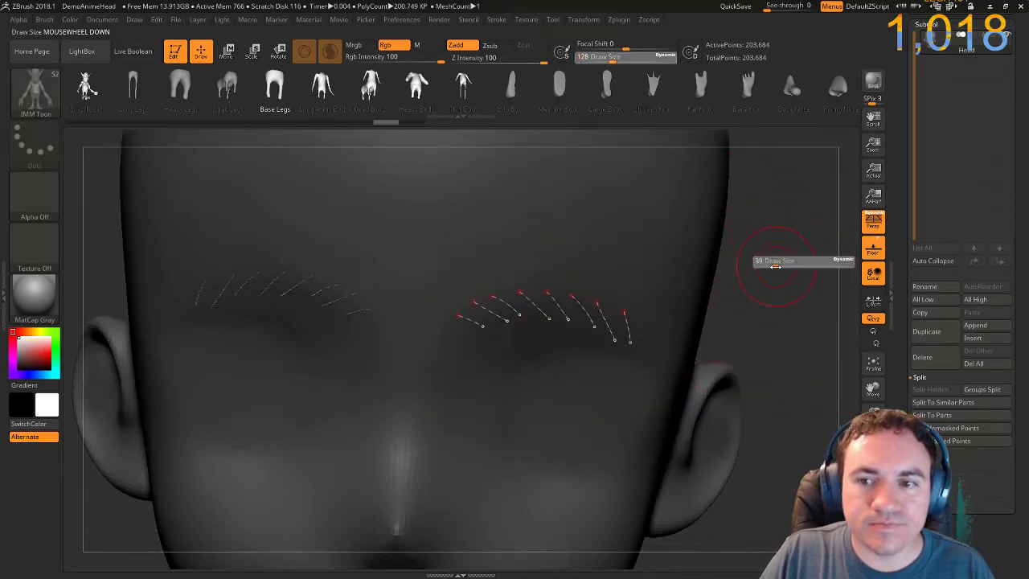
left_click_drag(772, 267, 770, 267)
left_click(605, 321)
right_click_drag(760, 291, 565, 217, "ctrl")
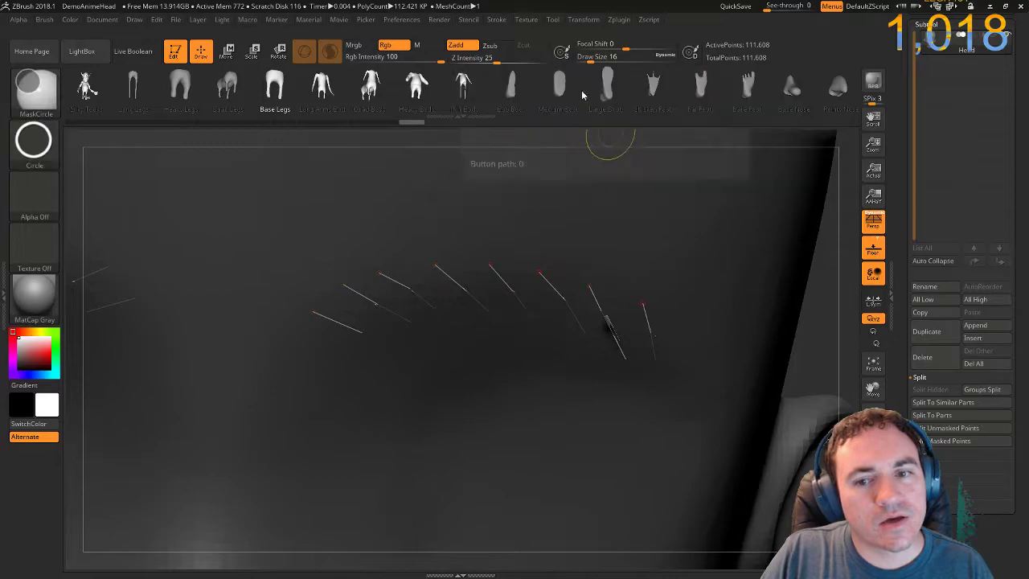
Lower the CurveStep to 0.16436 and regenerate the Base Legs along the eyebrow curves to inspect the strands.
left_click(498, 20)
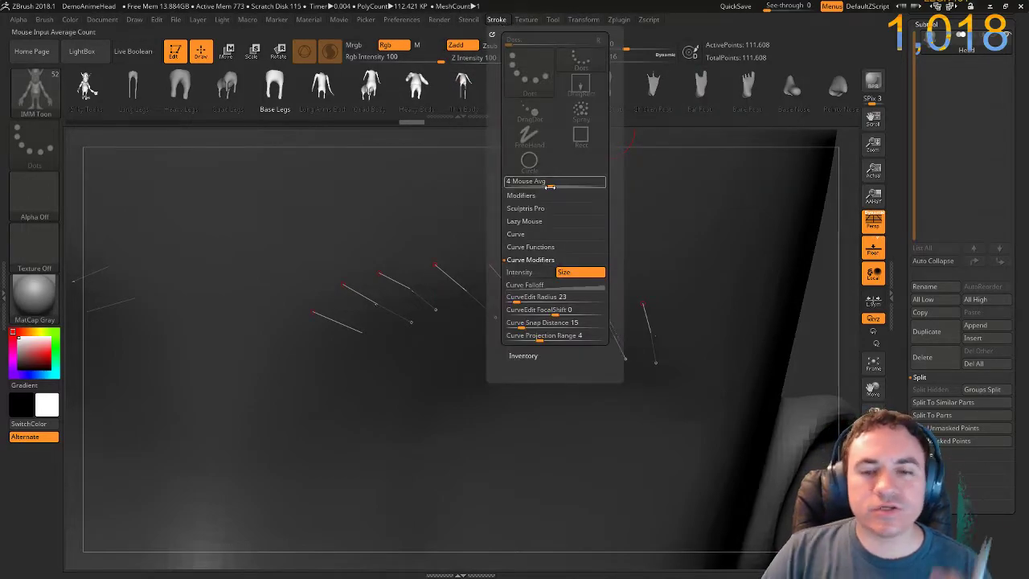
left_click(531, 235)
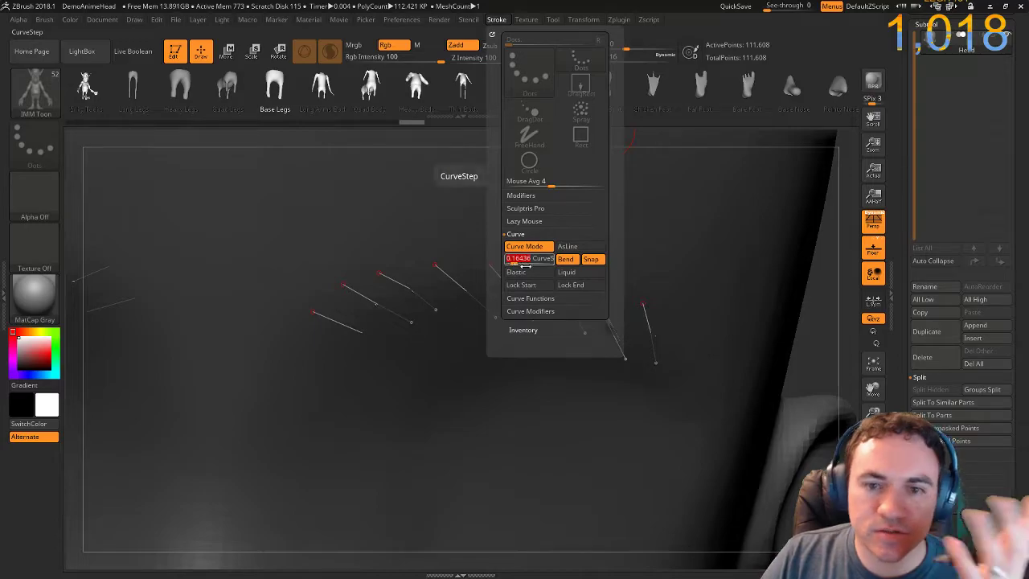
left_click(646, 340)
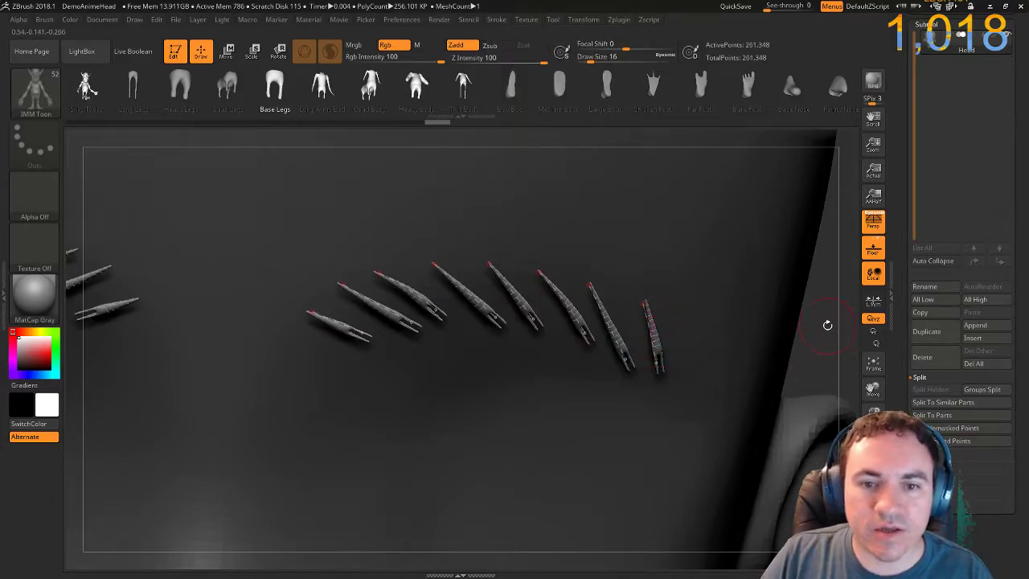
right_click_drag(827, 324, 791, 273, "ctrl")
right_click_drag(770, 327, 762, 263)
left_click_drag(762, 263, 623, 323)
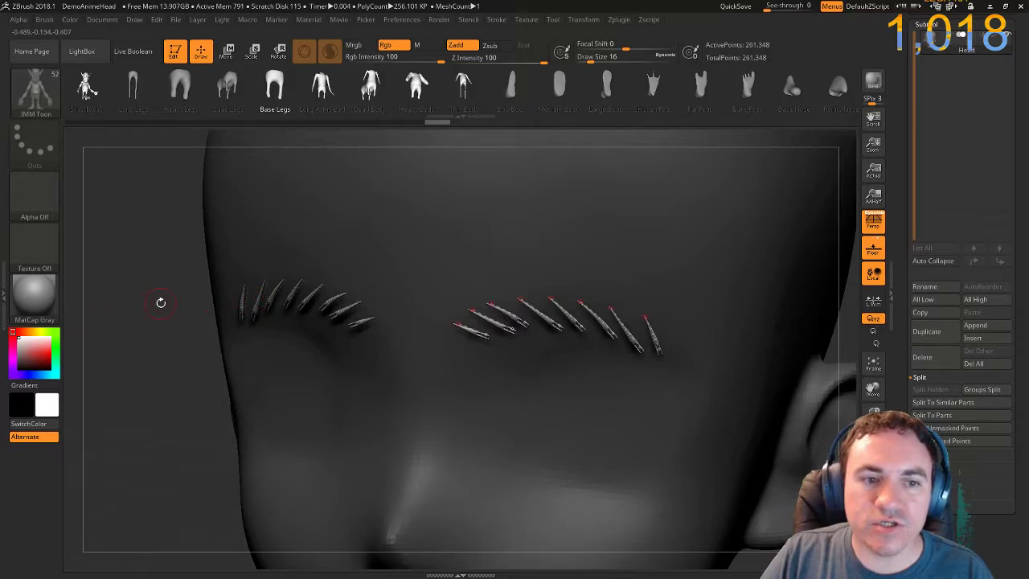
Regenerate the Base Legs along the eyebrow curves at Draw Size 94 and inspect both brows.
key("s")
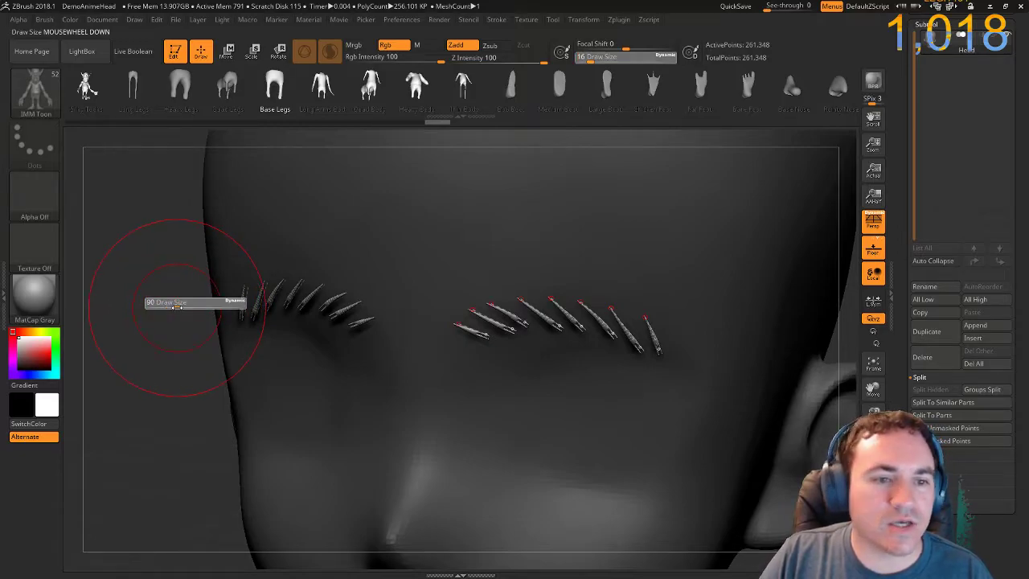
left_click_drag(177, 308, 179, 307)
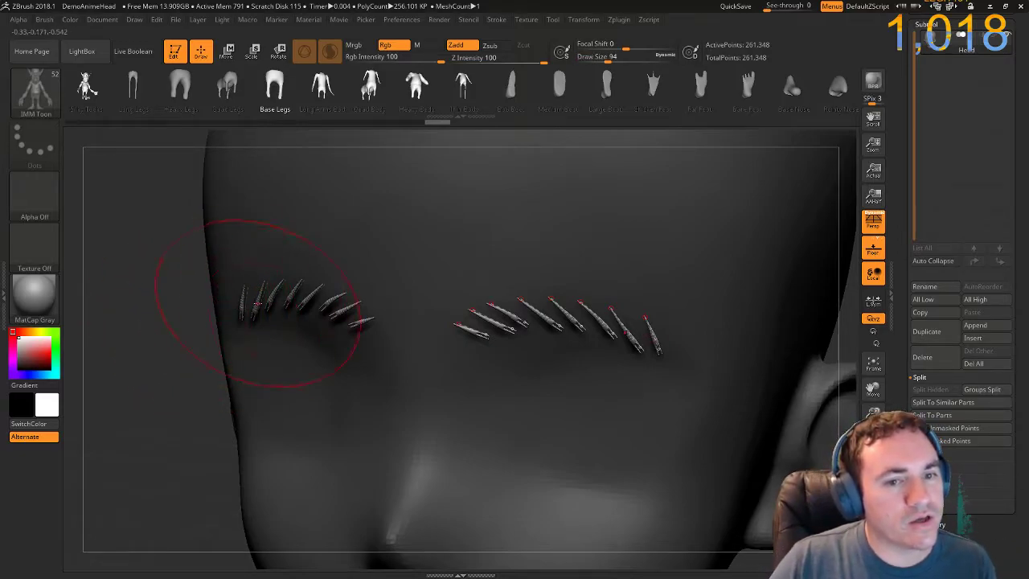
left_click(570, 314)
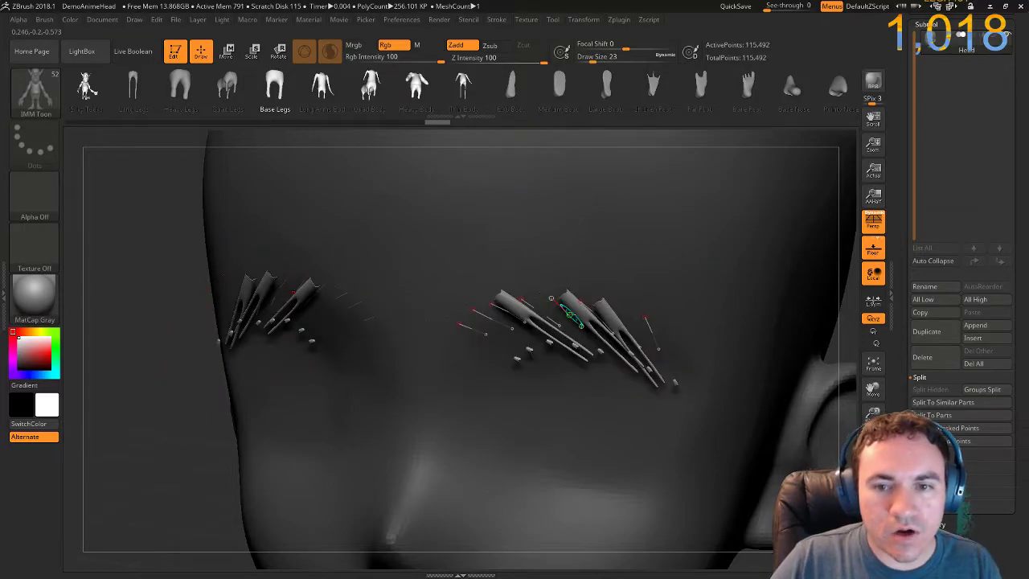
mouse_move(163, 368)
left_mouse_down()
mouse_move(175, 369)
mouse_move(156, 375)
mouse_move(196, 402)
mouse_move(173, 396)
left_mouse_up()
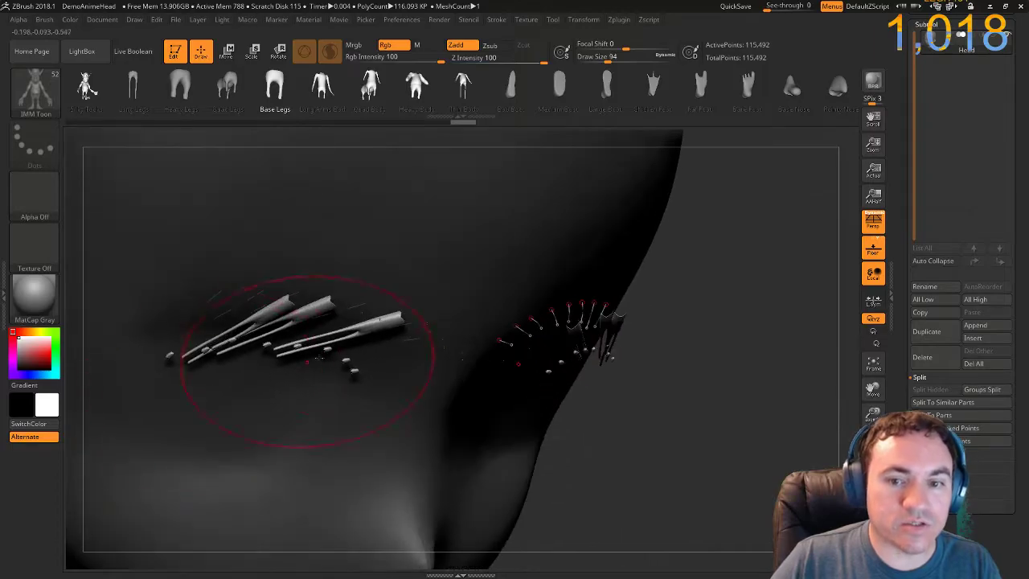
left_click_drag(730, 371, 683, 380)
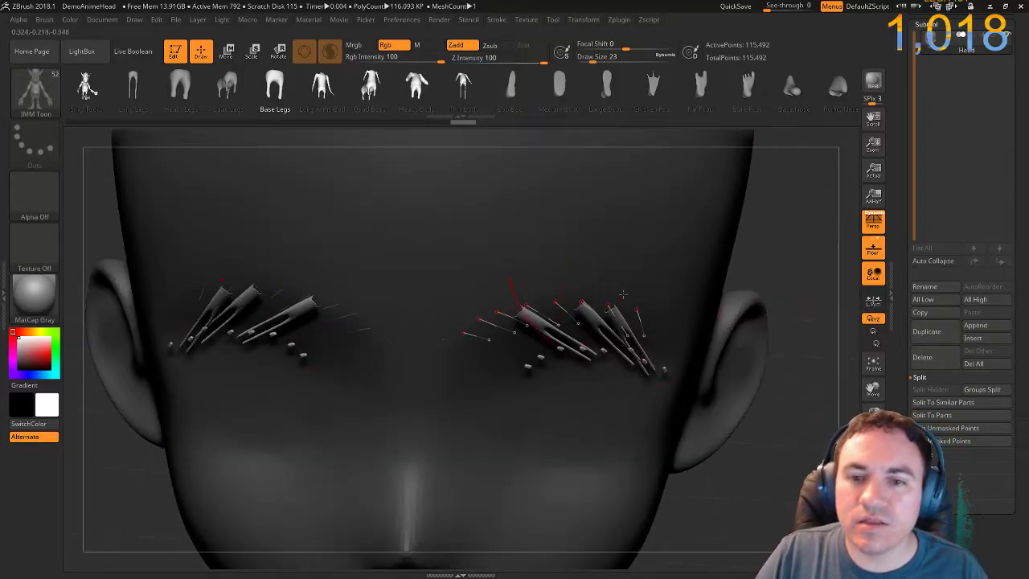
Try regenerating the Base Legs along the eyebrow curves at Draw Size 239 and undo the change.
key("u")
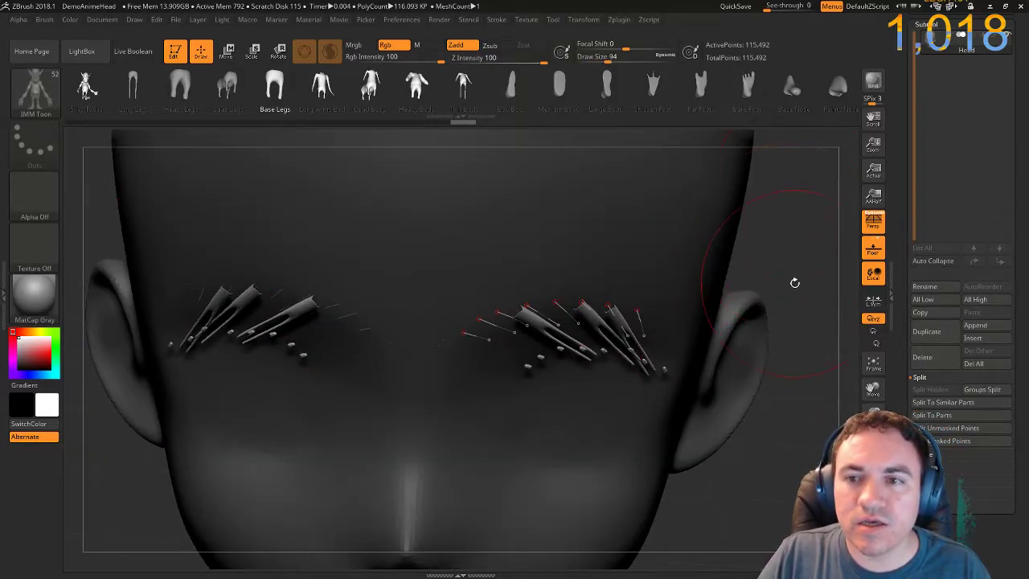
right_click_drag(799, 285, 629, 270, "ctrl")
key("s")
scroll(654, 257, "up", 5)
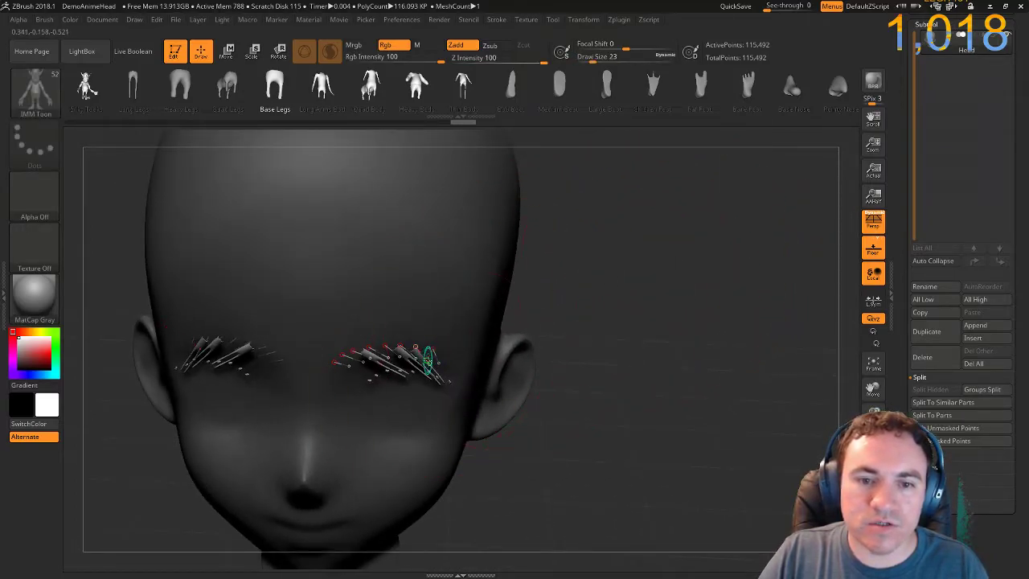
left_click(426, 361)
key("ctrl+z")
Inspect the Draw Size 94 strands up close, undo their insertion and restore it.
right_click_drag(602, 280, 595, 402, "ctrl")
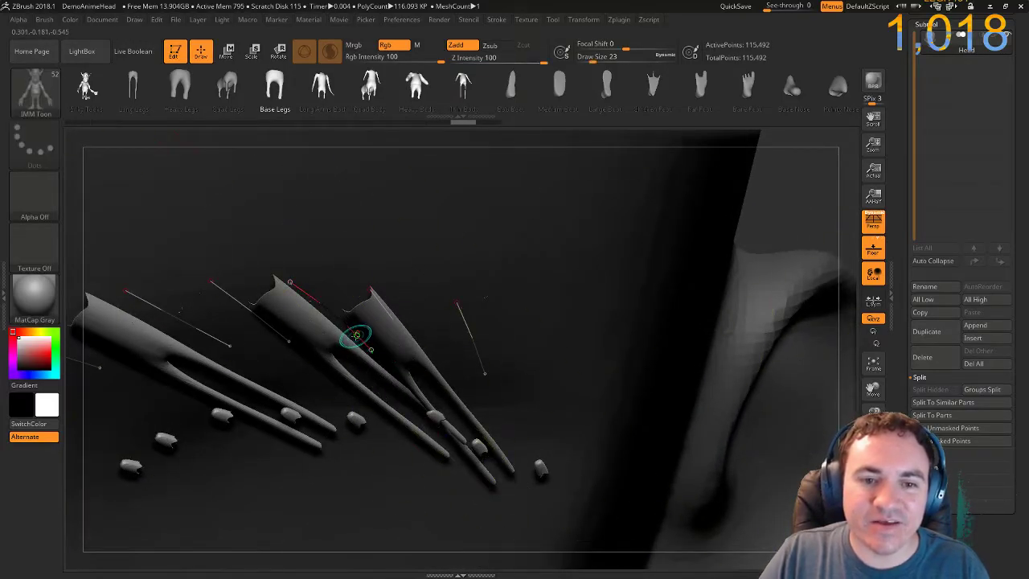
key("ctrl+z")
right_click_drag(747, 287, 538, 177, "ctrl")
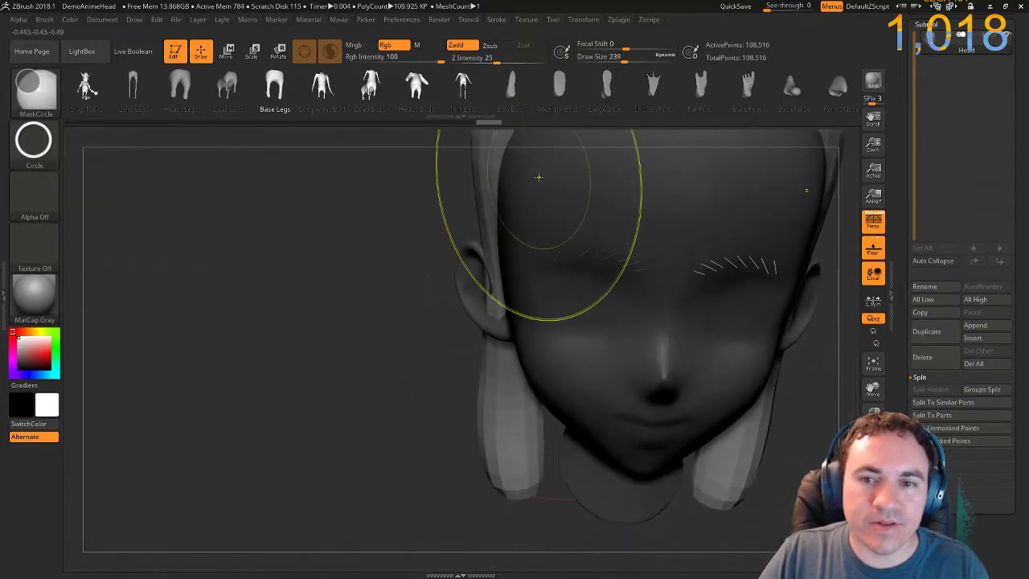
key("ctrl+shift+z")
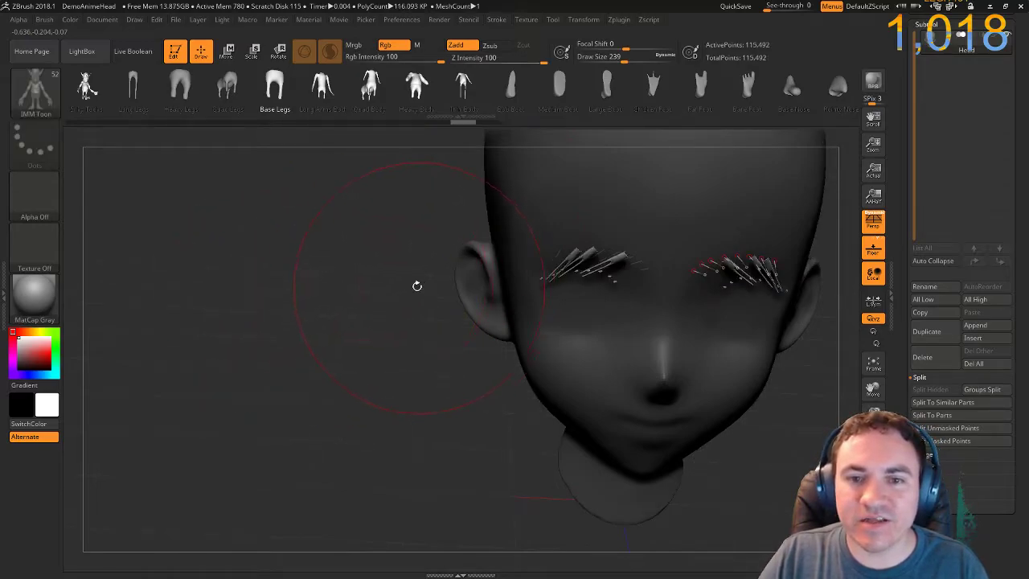
Regenerate the Base Legs along the eyebrow curves at Draw Size 51 and examine the strands up close.
right_click_drag(419, 287, 193, 289, "alt")
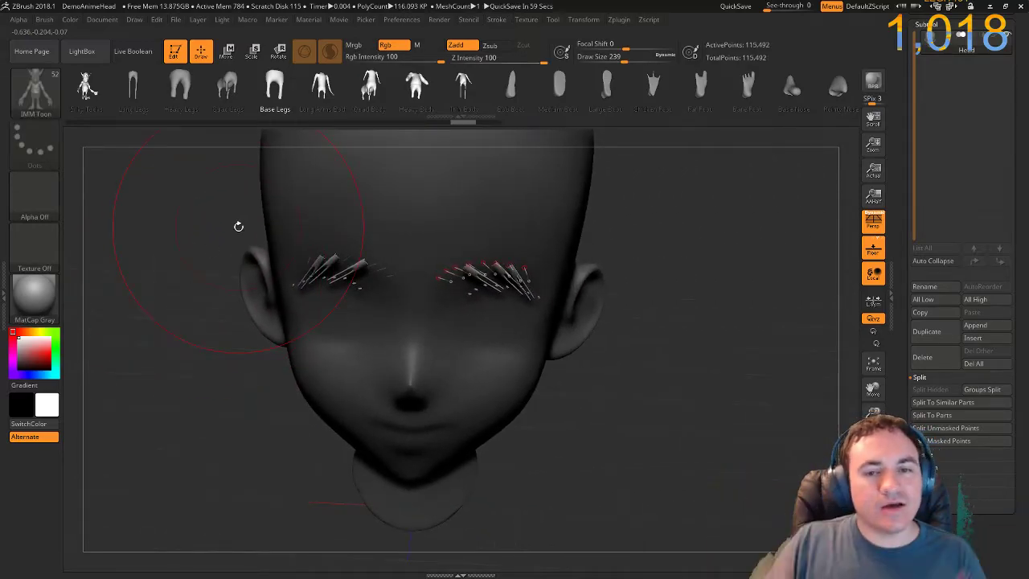
key("s")
left_click_drag(204, 231, 172, 237)
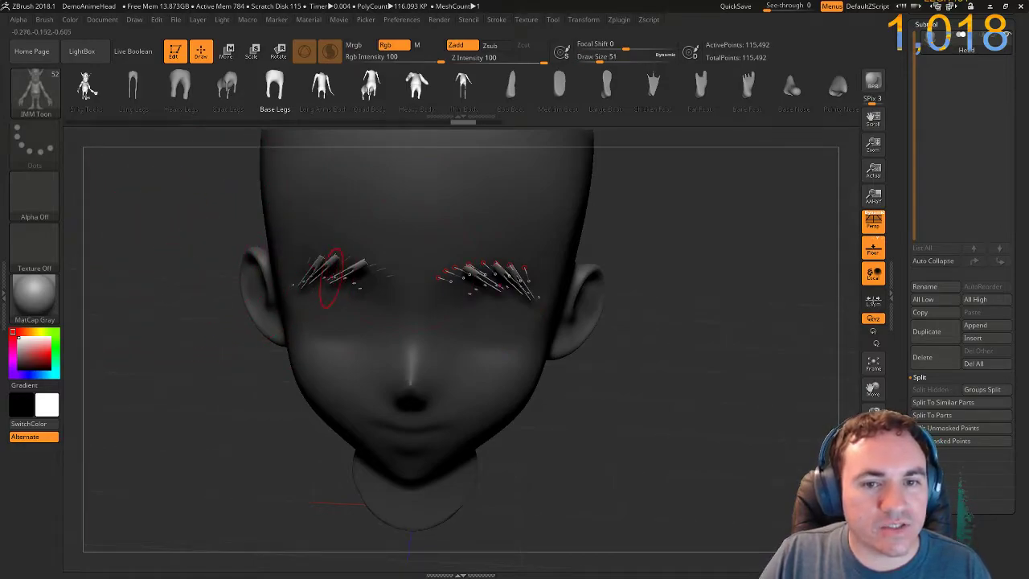
left_click(465, 273)
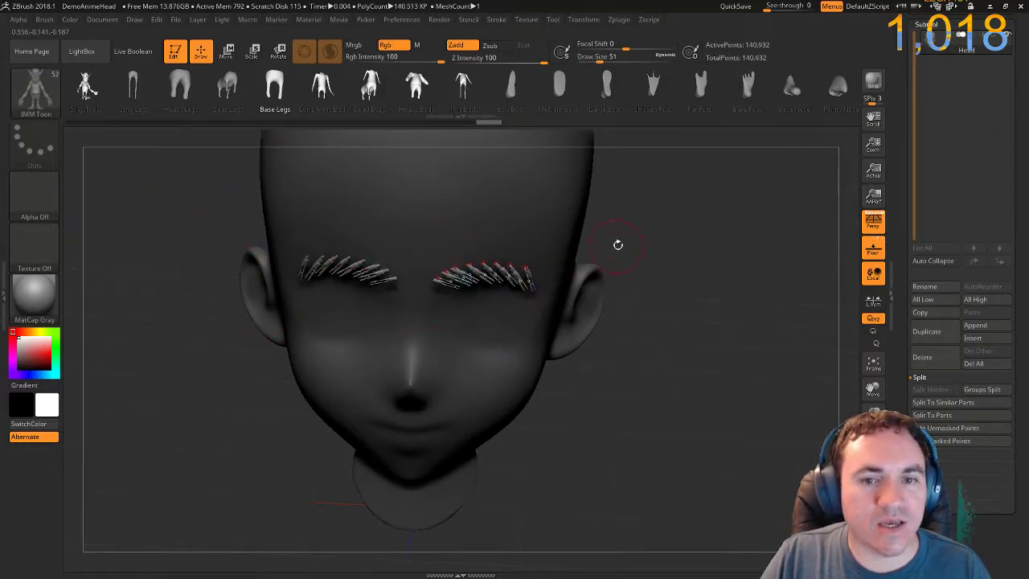
mouse_move(672, 264)
right_mouse_down("ctrl")
mouse_move(736, 259)
mouse_move(761, 188)
mouse_move(745, 170)
right_mouse_up("ctrl")
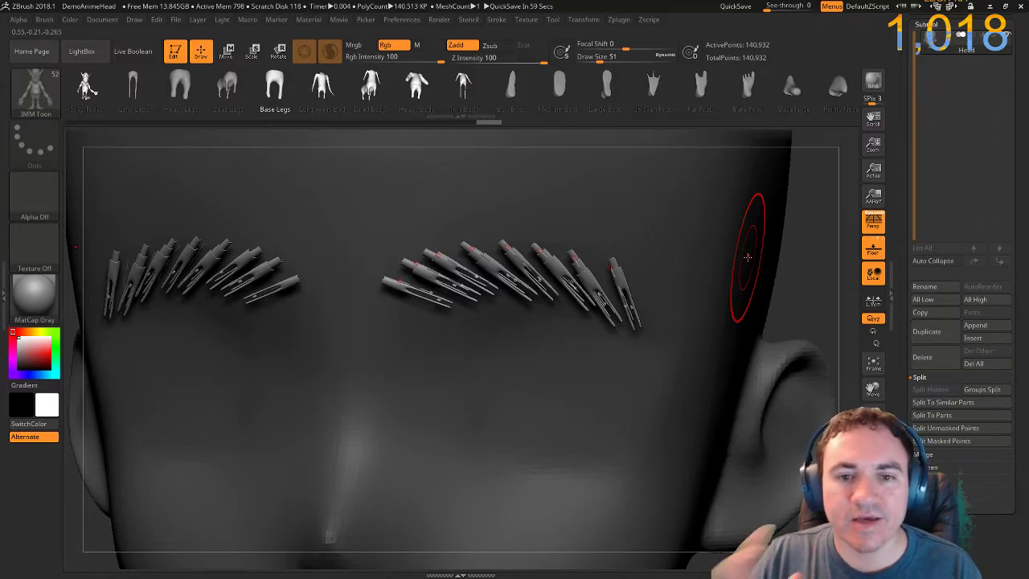
mouse_move(738, 271)
right_mouse_down("ctrl")
mouse_move(755, 260)
mouse_move(694, 257)
right_mouse_up("ctrl")
Try the Base Legs along the eyebrow curves at Draw Size 145 and undo the change.
scroll(695, 258, "down", 1)
left_click_drag(691, 258, 672, 258)
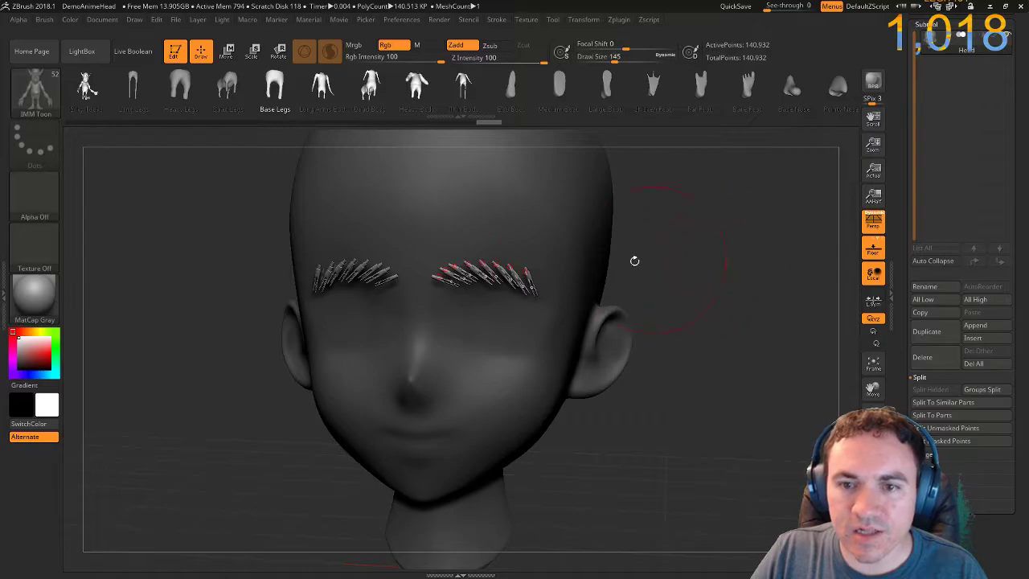
left_click(510, 277)
key("ctrl+z")
Try the Base Legs at Draw Size 299 and undo the insertions back to the Draw Size 94 strands.
key("s")
key("s")
left_click_drag(657, 265, 673, 265)
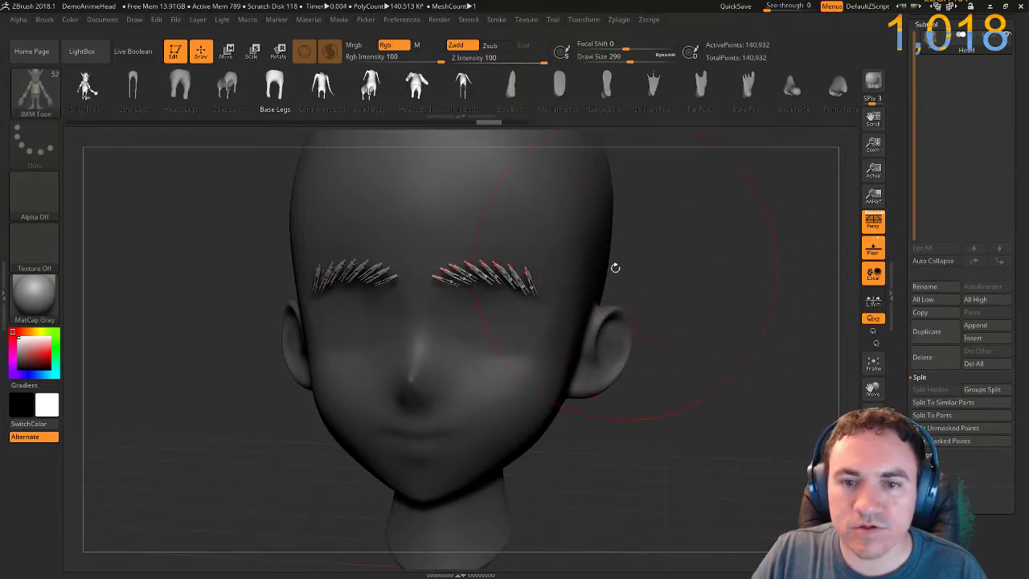
left_click(515, 279)
right_click_drag(740, 290, 579, 425, "ctrl")
mouse_move(578, 426)
left_mouse_down()
mouse_move(611, 402)
mouse_move(668, 394)
left_mouse_up()
key("ctrl")
key("ctrl+z")
key("ctrl+z")
Choose the Medium Boot mesh, try it along the eyebrow curves and undo the insertion.
right_click_drag(645, 351, 688, 265, "ctrl")
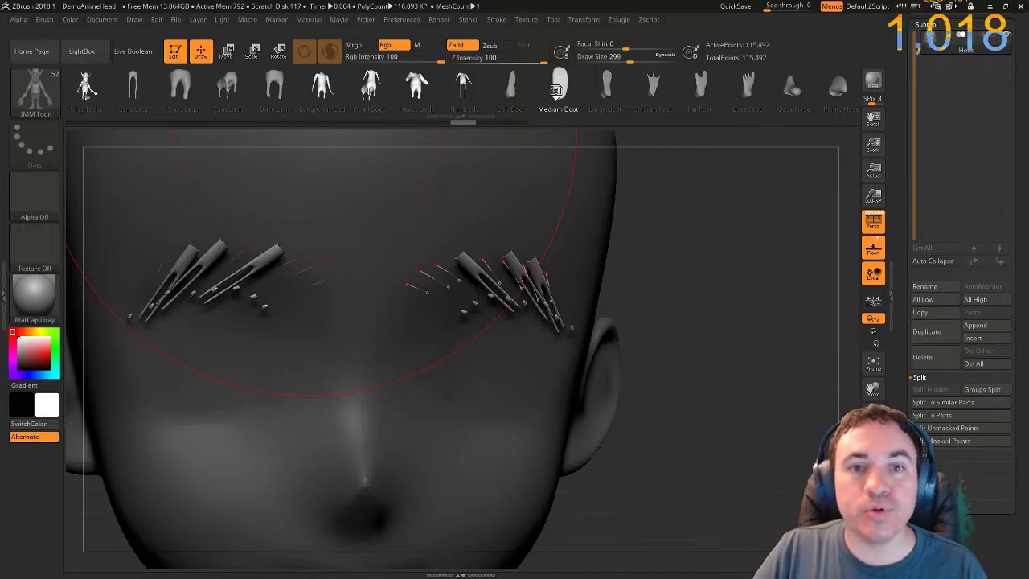
left_click(496, 21)
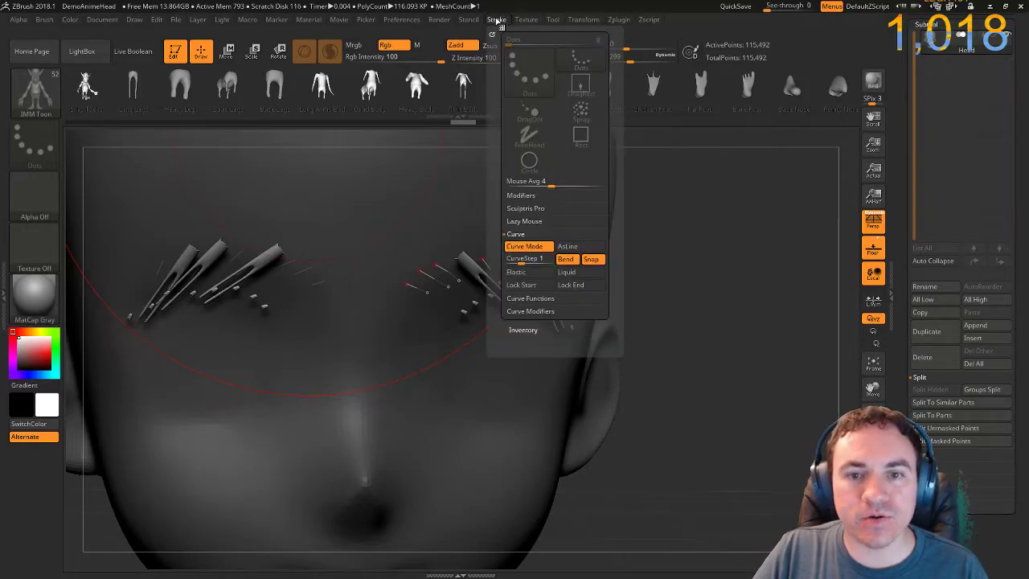
right_click_drag(716, 324, 677, 281, "ctrl")
key("s")
left_click_drag(677, 280, 648, 284)
right_click_drag(648, 285, 646, 321, "ctrl")
key("ctrl+z")
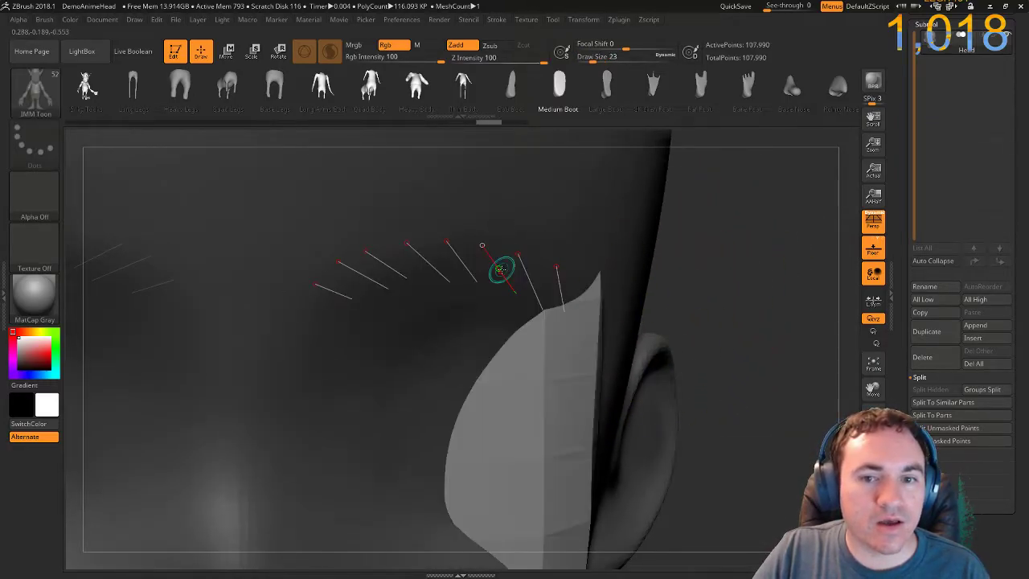
right_click_drag(807, 346, 676, 416, "ctrl")
key("ctrl+z")
Set the Draw Size to 25 and try the Medium Boot mesh along the eyebrow curves.
key("s")
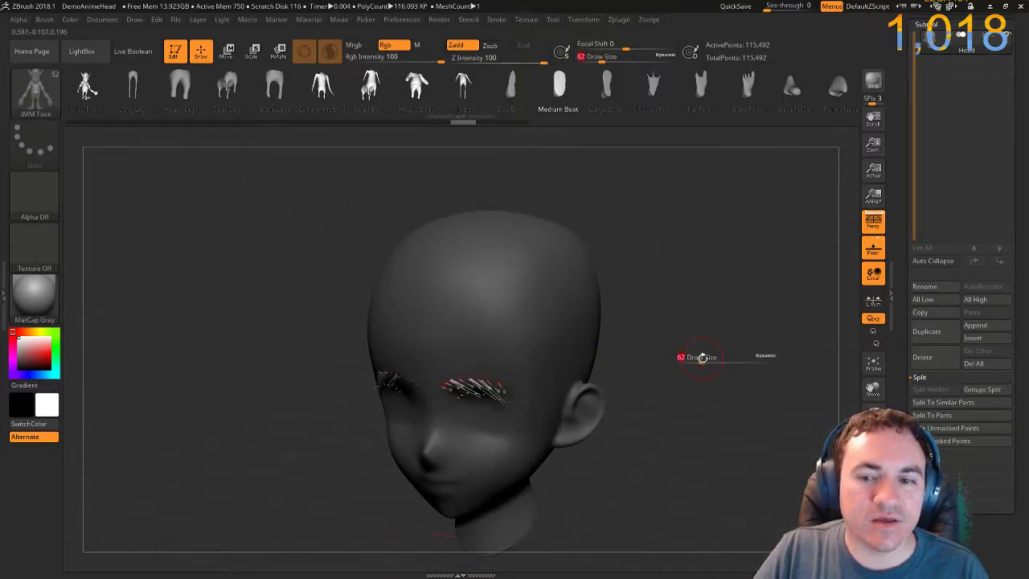
left_click_drag(692, 360, 694, 360)
right_click_drag(632, 327, 694, 452, "ctrl")
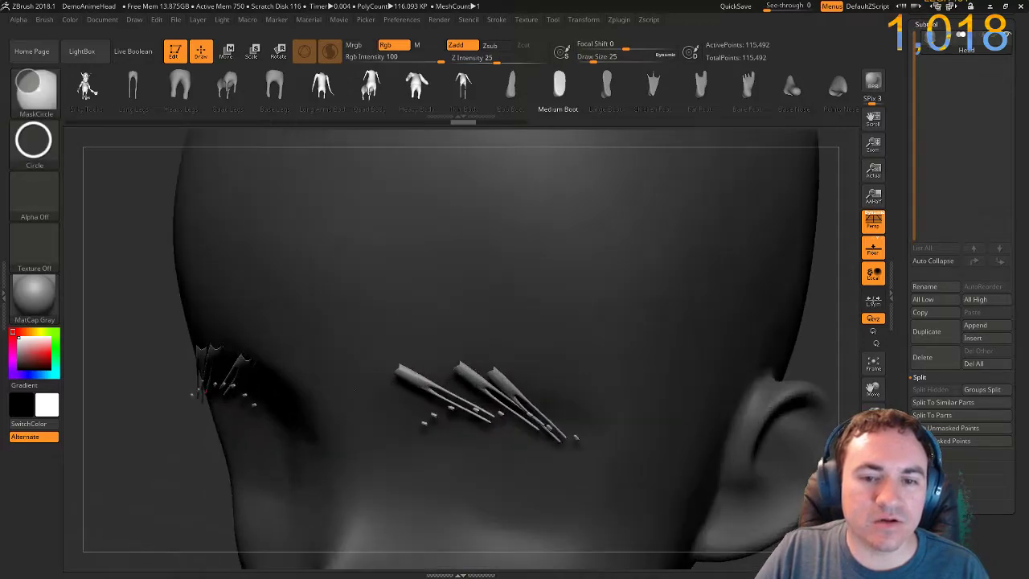
left_click(487, 388)
key("ctrl+z")
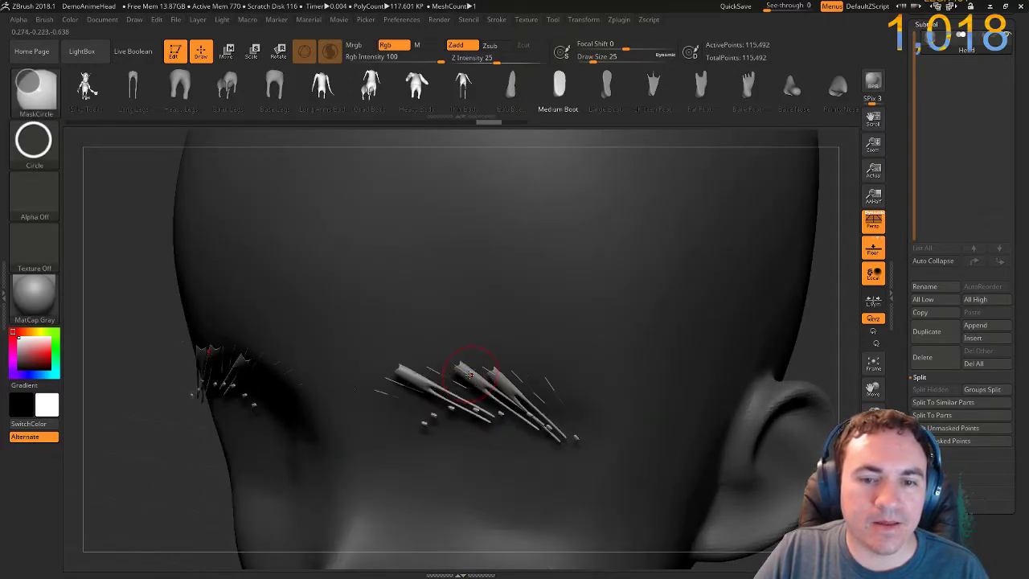
left_click(472, 375)
mouse_move(827, 335)
right_mouse_down("ctrl")
mouse_move(827, 352)
mouse_move(841, 297)
mouse_move(836, 307)
right_mouse_up("ctrl")
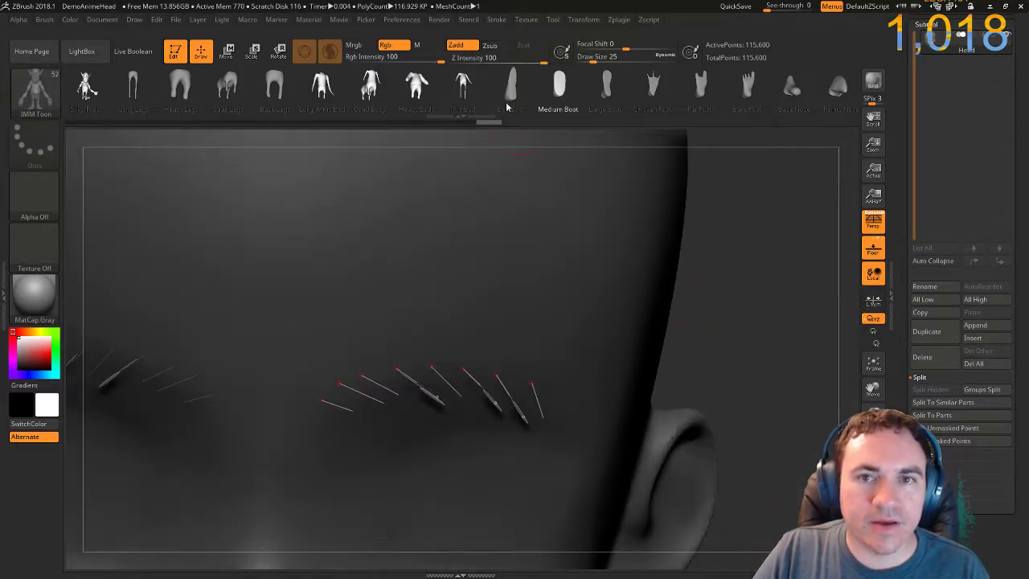
Regenerate the Medium Boot strands along all the eyebrow curves and examine them from several angles.
left_click_drag(537, 396, 542, 417)
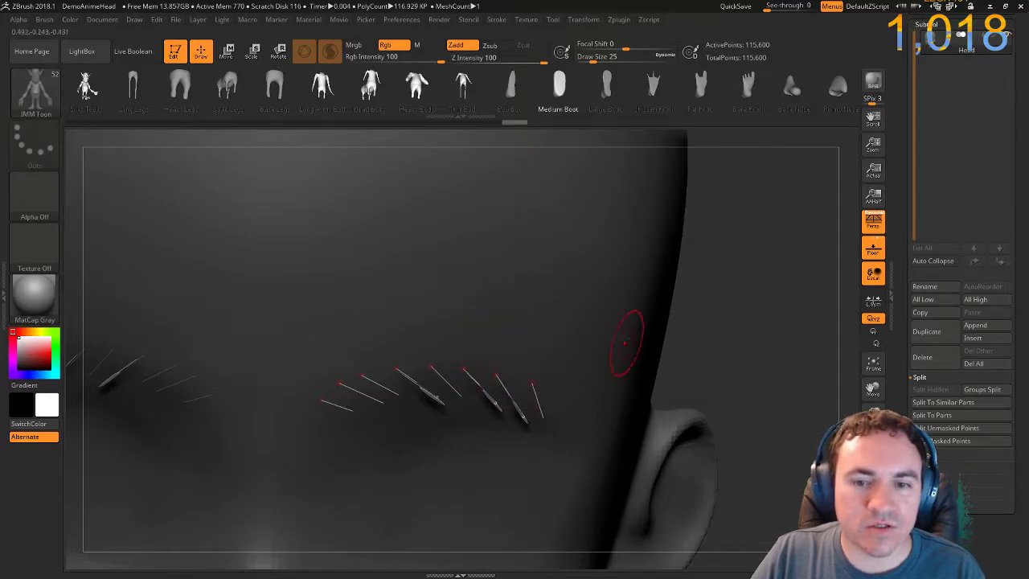
left_click(500, 20)
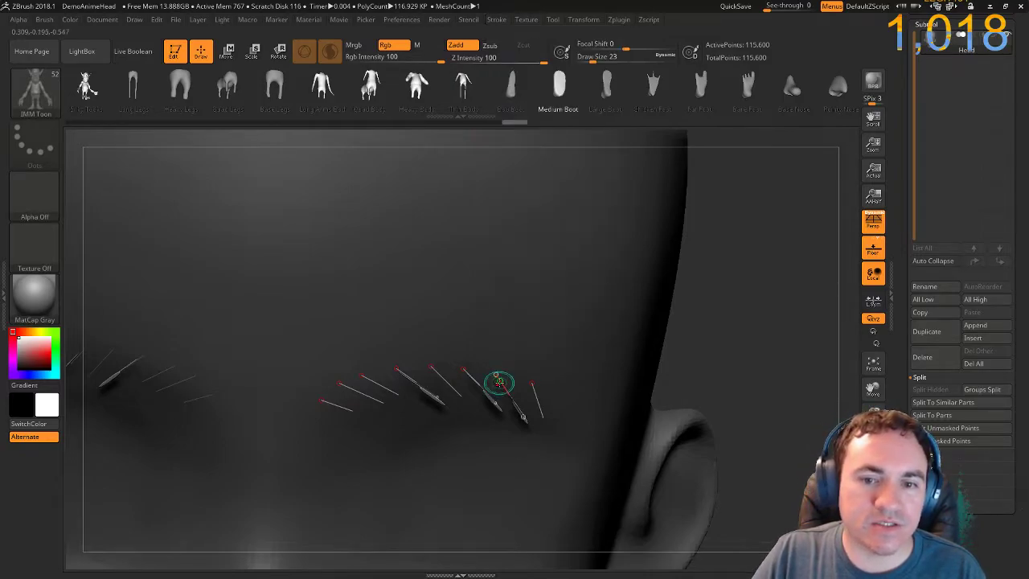
left_click(501, 379)
left_click_drag(690, 330, 722, 370)
right_click_drag(732, 337, 672, 300, "ctrl")
left_click_drag(673, 301, 574, 290)
left_click_drag(716, 281, 606, 356)
right_click_drag(779, 340, 800, 410, "ctrl")
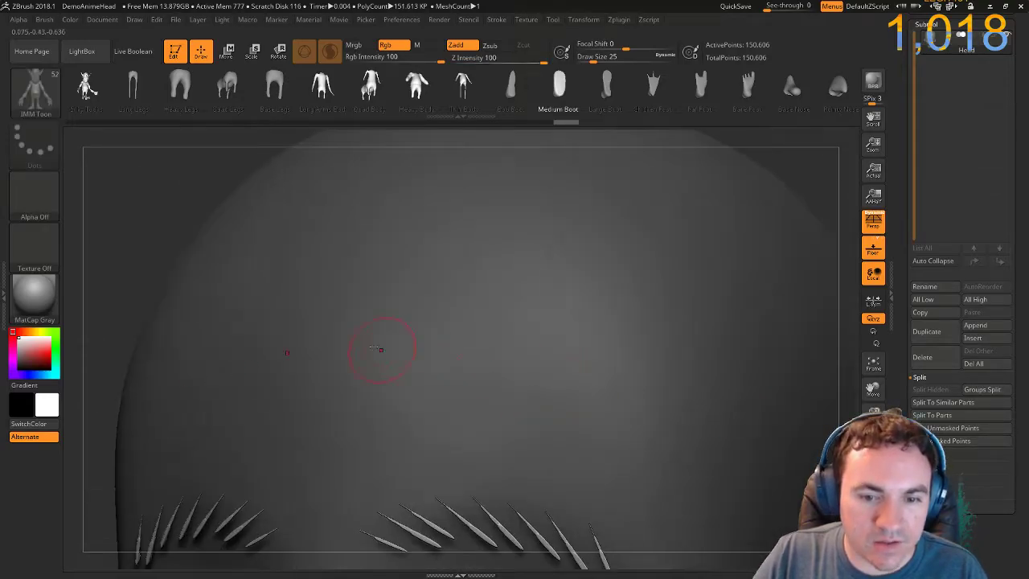
left_click_drag(114, 294, 138, 175, "alt")
left_click_drag(150, 218, 173, 221)
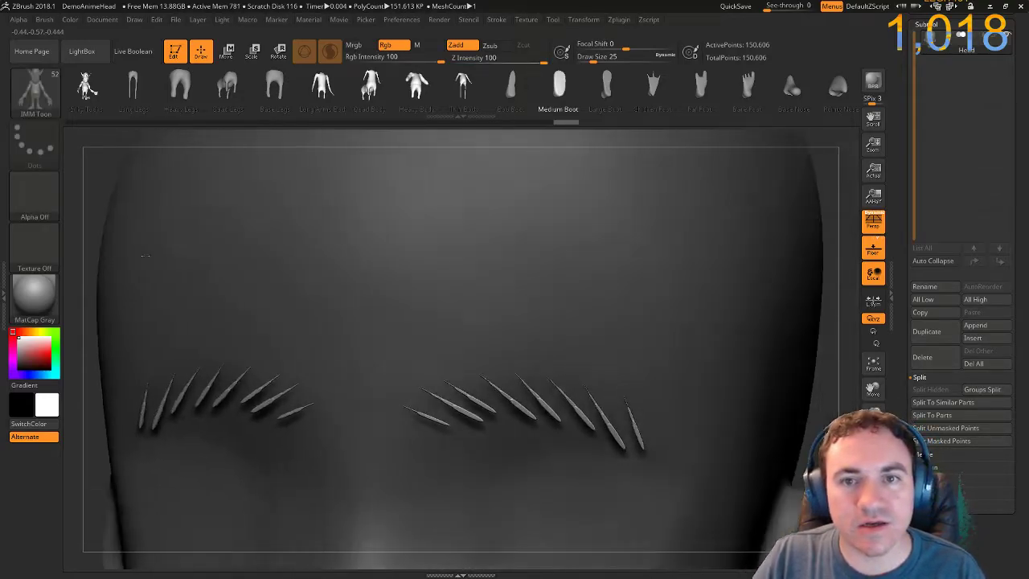
Try a lower end point on the Curve Falloff graph and regenerate the eyebrow strands with it.
left_click(490, 21)
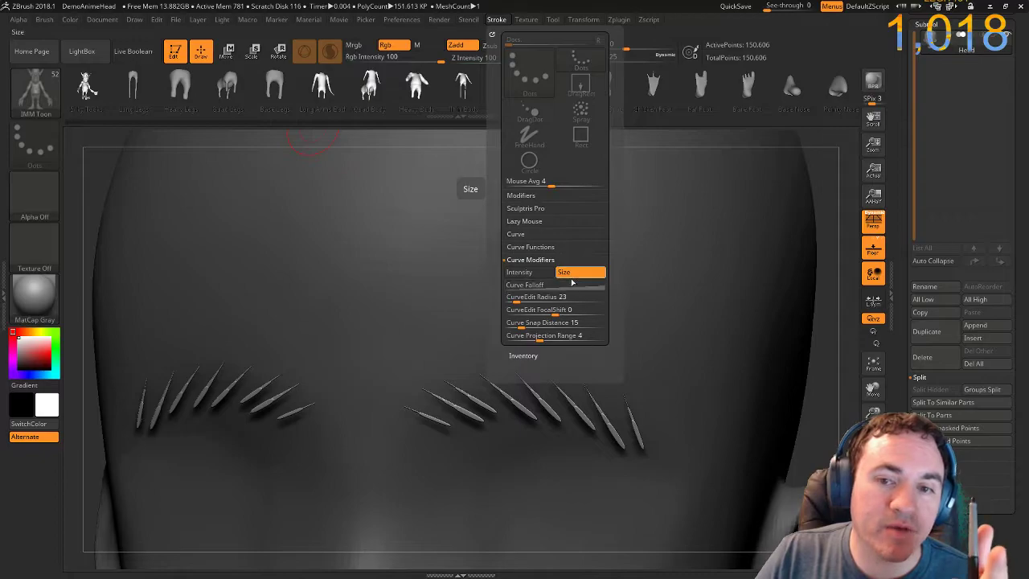
left_click(562, 285)
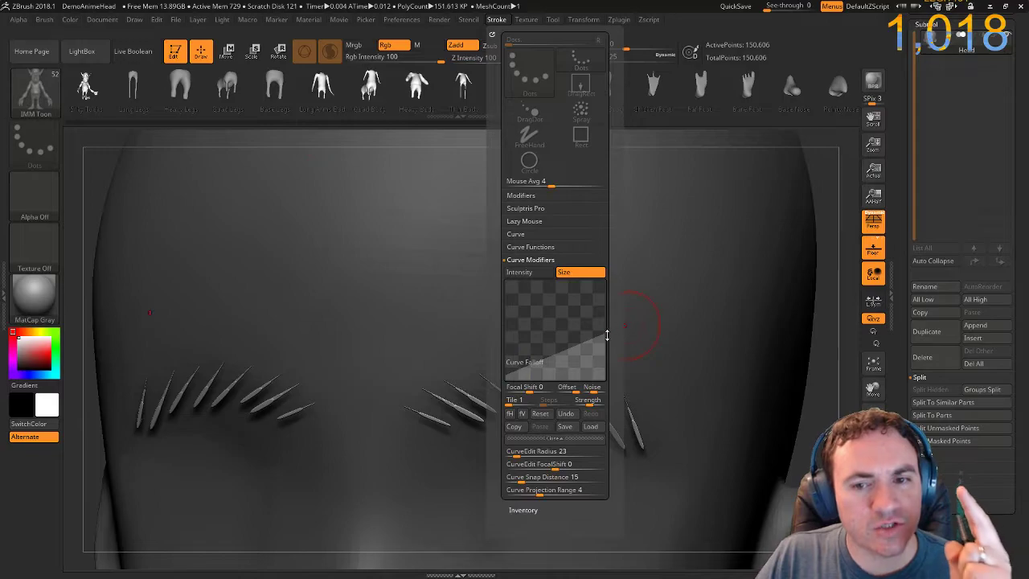
left_click_drag(604, 331, 603, 371)
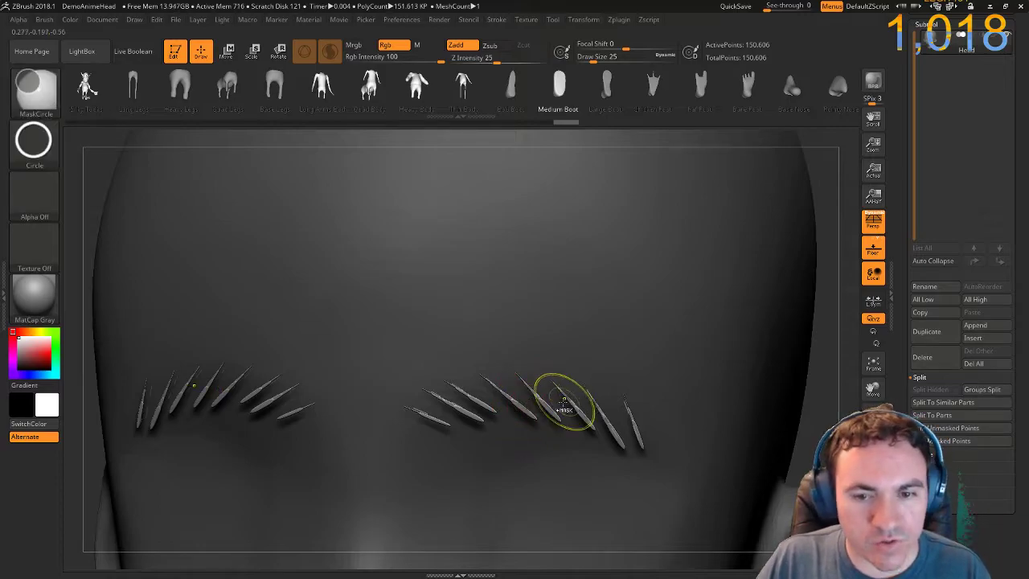
key("ctrl+z")
left_click(539, 398)
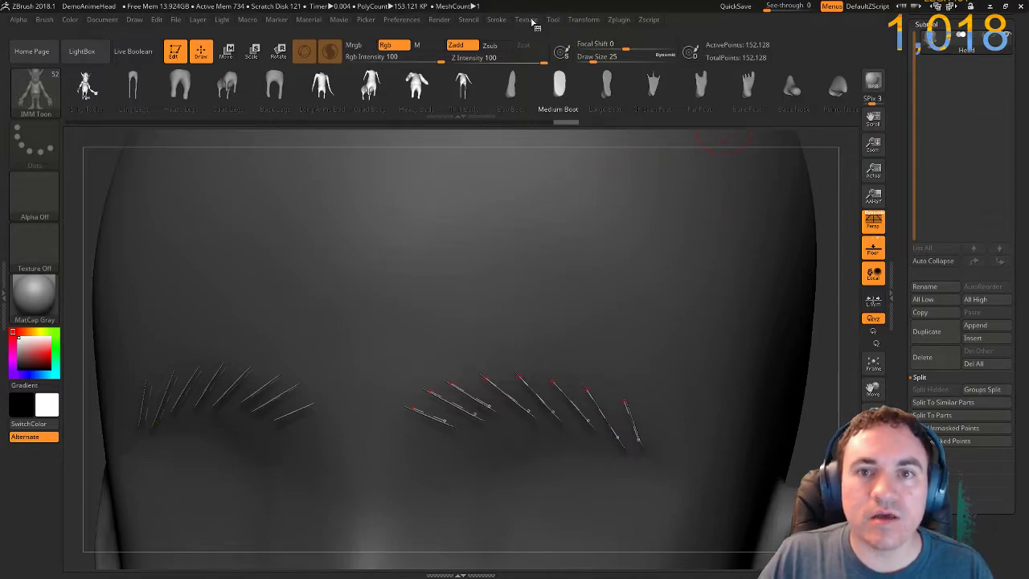
Reset the Curve Falloff graph and regenerate the Medium Boot strands along the eyebrow curves.
left_click(496, 19)
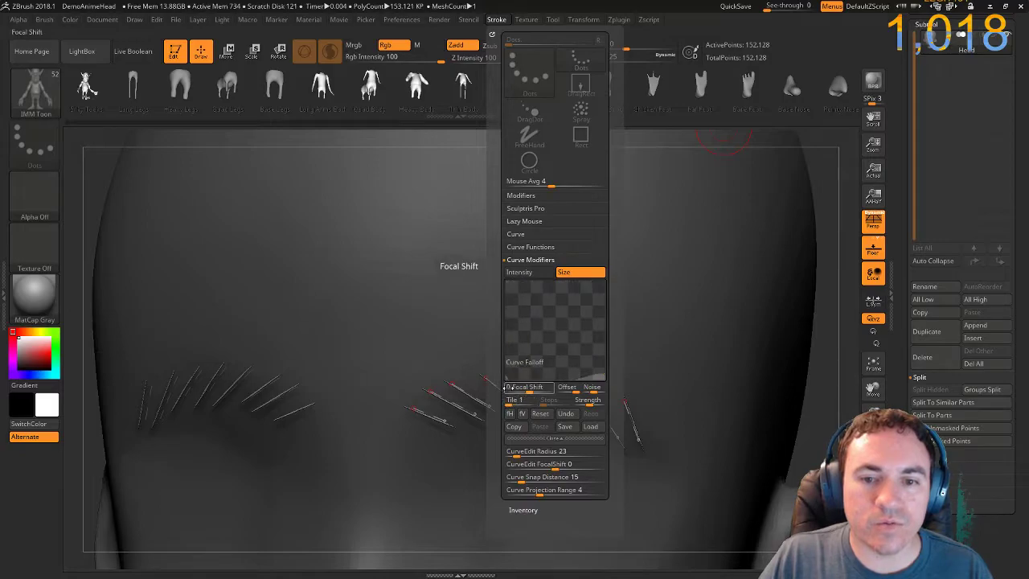
left_click(542, 413)
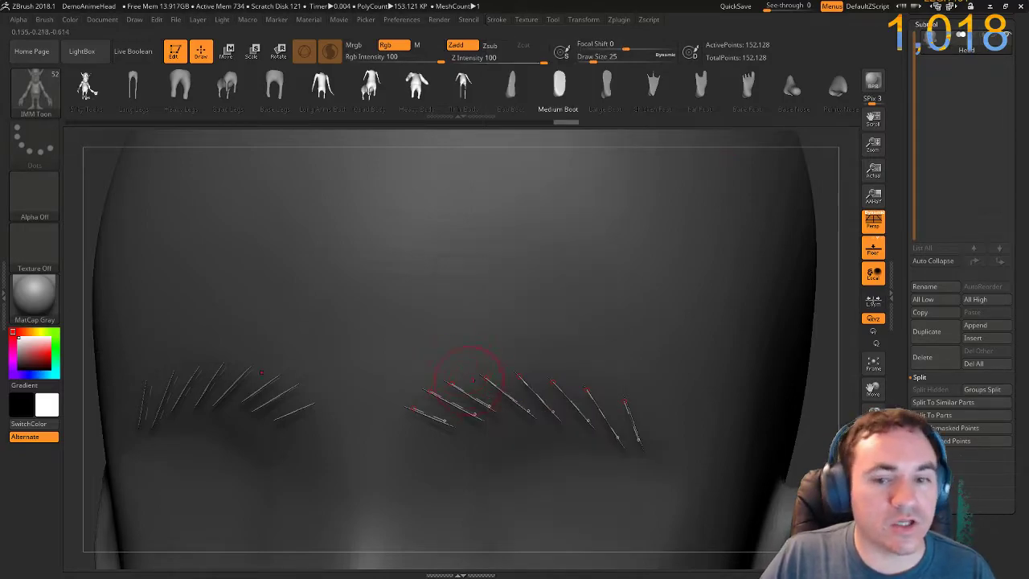
left_click(500, 391)
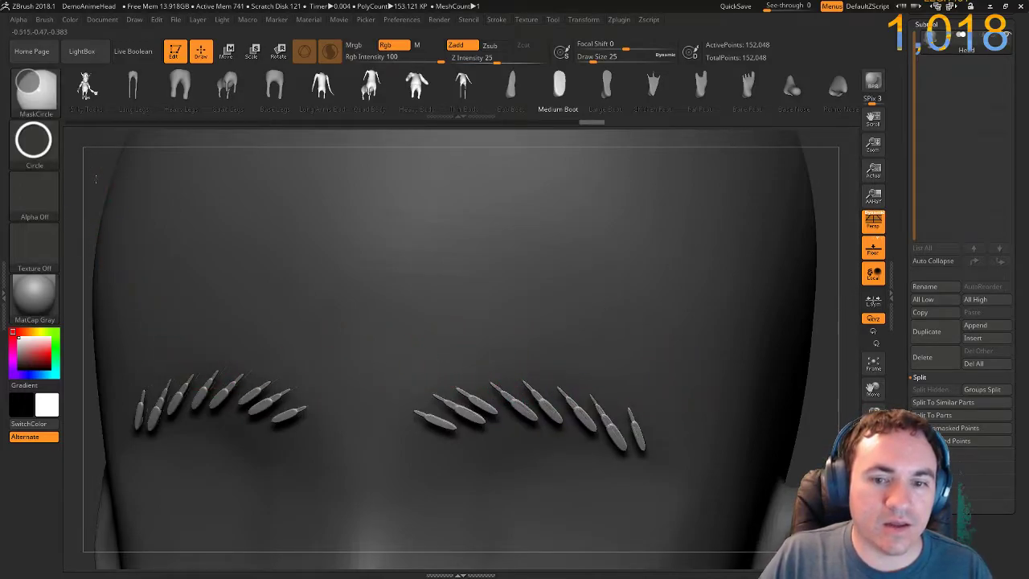
right_click_drag(98, 207, 108, 189, "ctrl")
left_click_drag(175, 267, 248, 292)
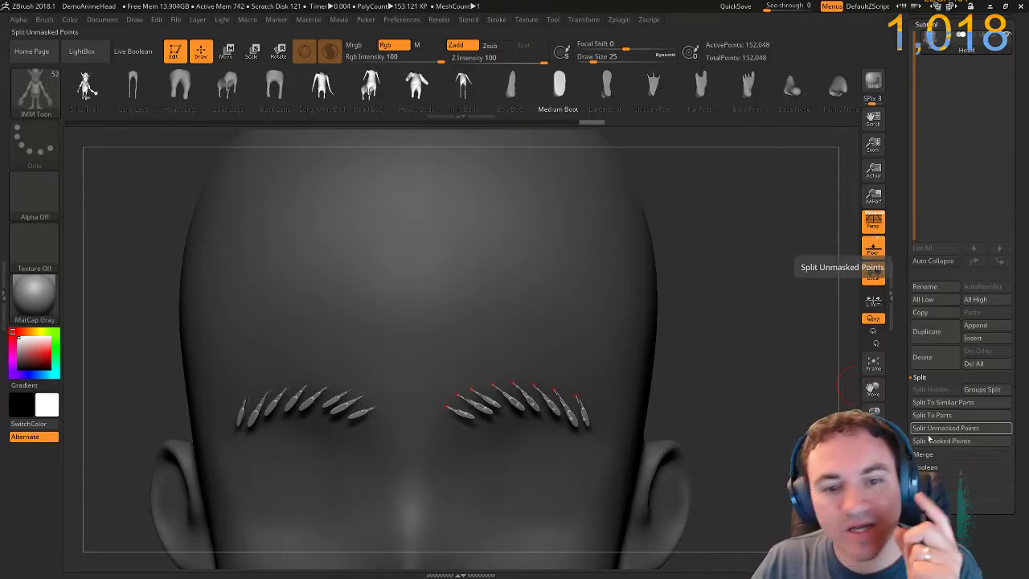
QuickSave the project and split the unmasked eyebrow strands into a separate subtool, toggling its visibility to check the split.
left_click(735, 7)
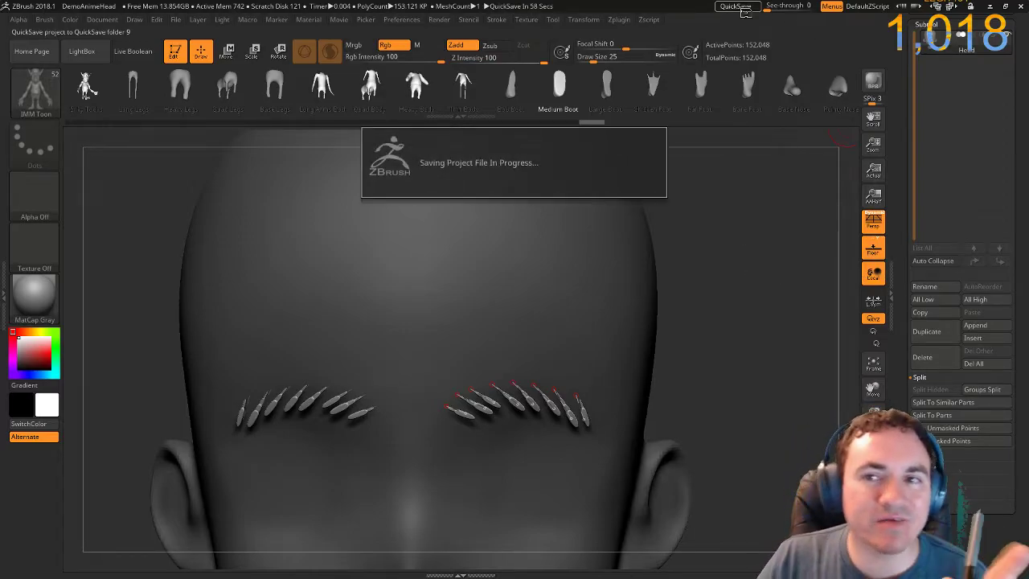
left_click(937, 429)
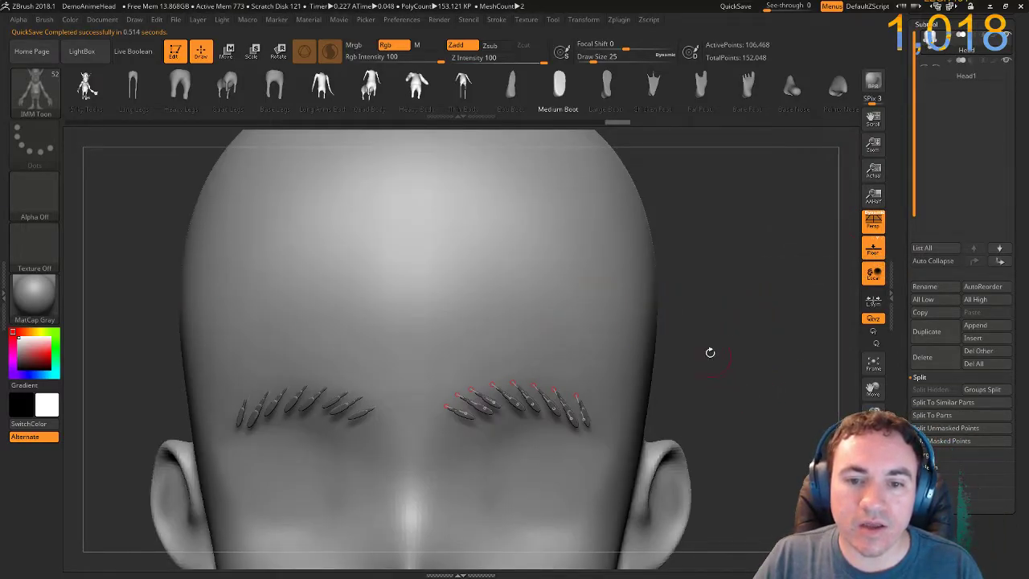
left_click(1007, 62)
right_click_drag(755, 234, 806, 287, "ctrl")
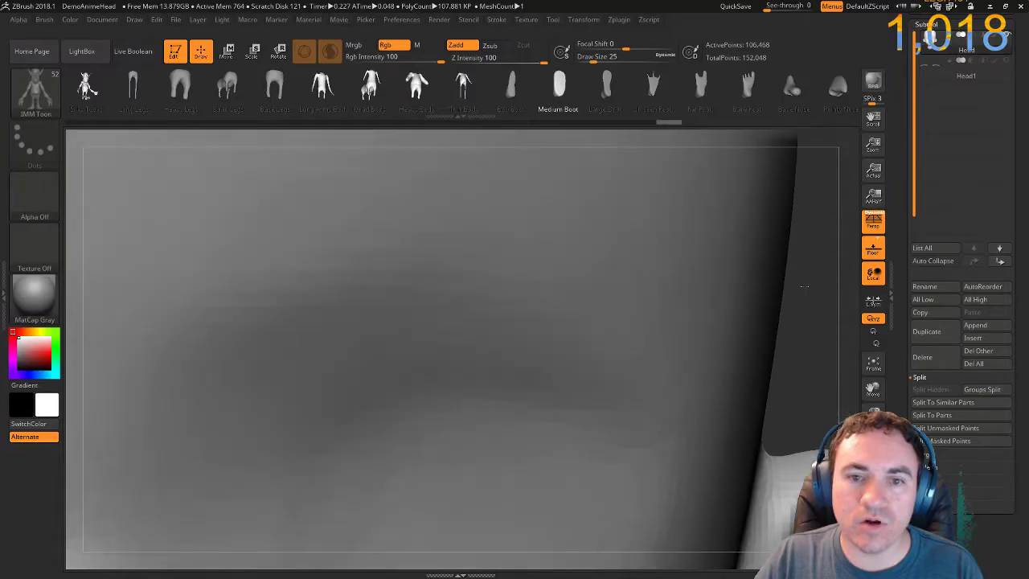
left_click(966, 73)
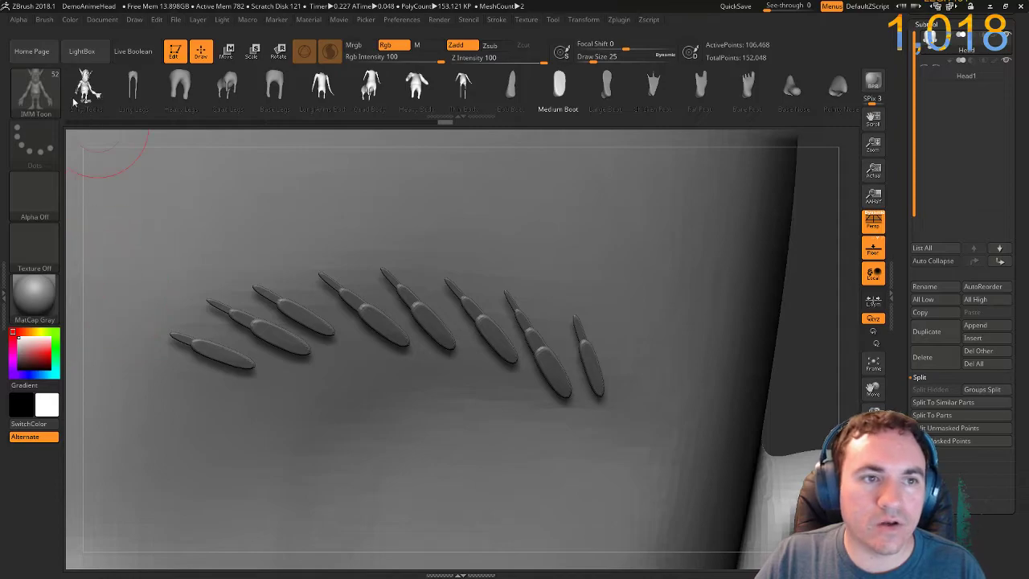
Choose the ZRemesherGuides brush and draw guide curves at Draw Size 9 crossing the eyebrow strands.
key("b")
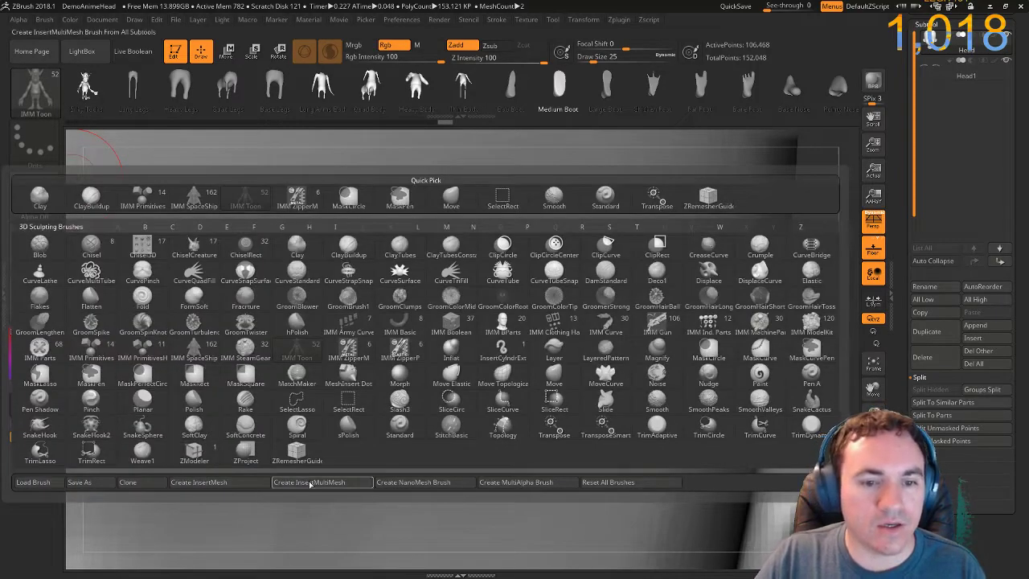
left_click(301, 454)
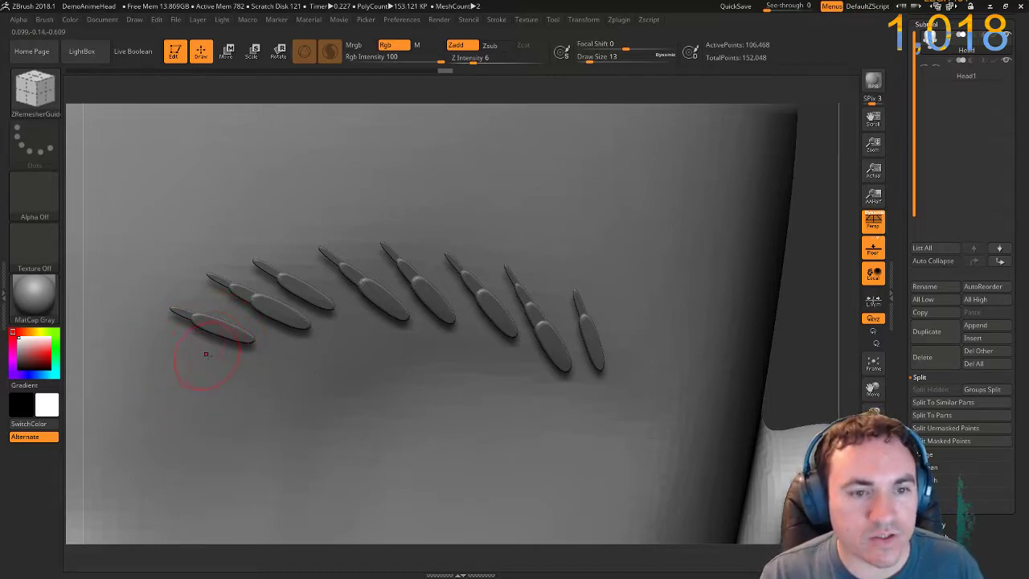
left_click_drag(234, 291, 238, 285)
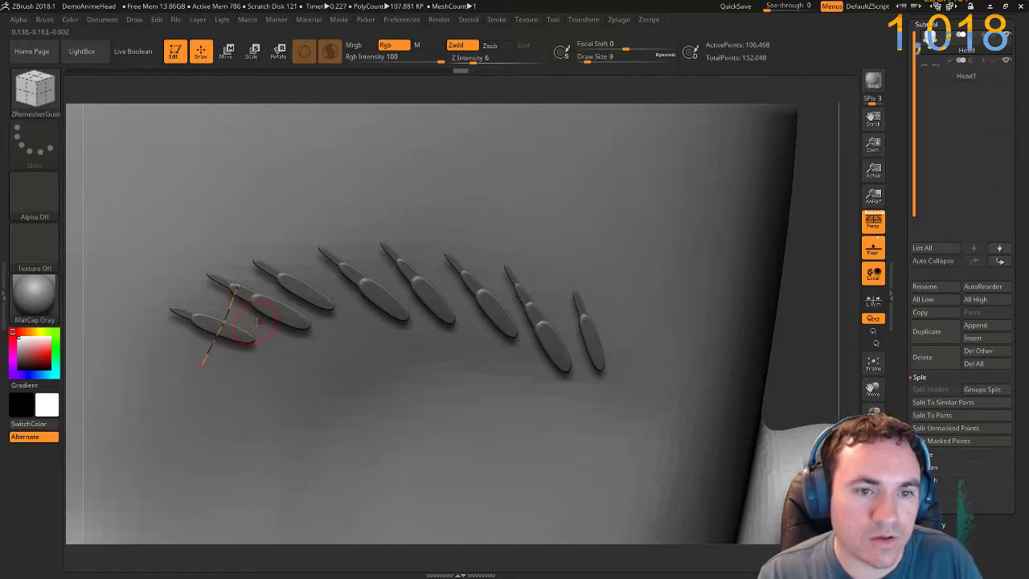
mouse_move(299, 262)
left_mouse_down()
mouse_move(331, 305)
mouse_move(394, 273)
left_mouse_up()
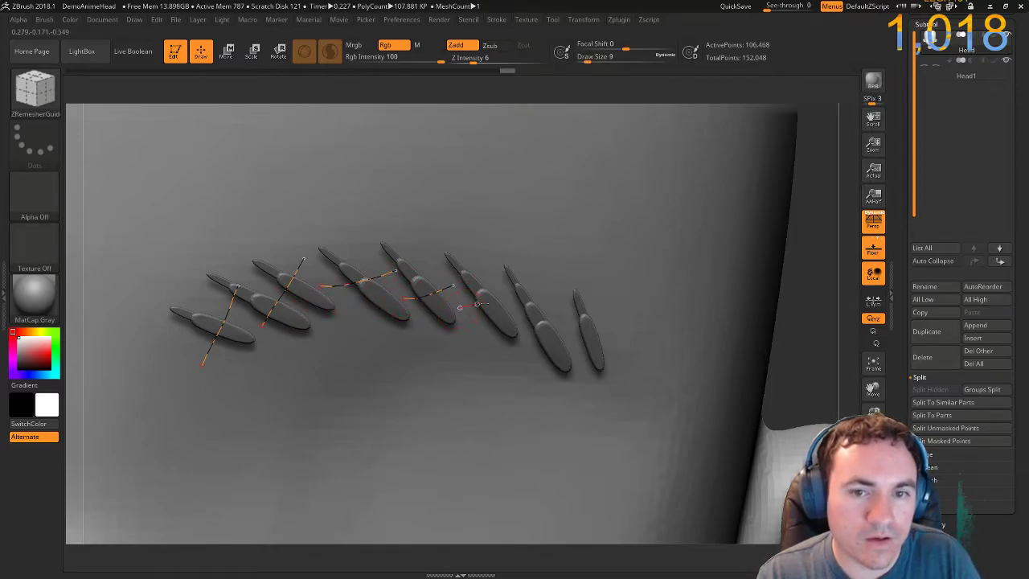
left_click_drag(560, 311, 554, 308)
left_click_drag(580, 346, 655, 324)
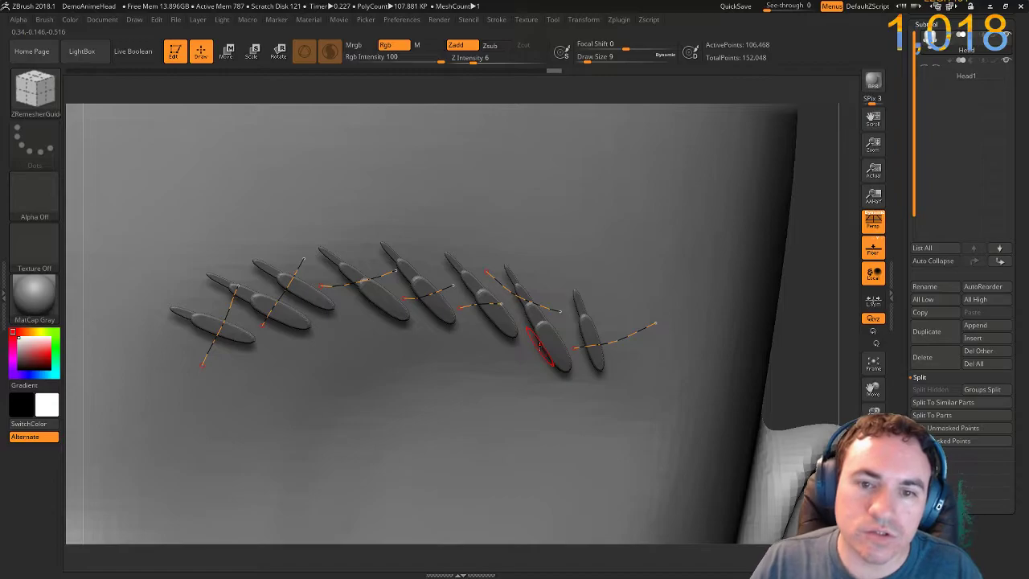
Redraw the outermost guide across the last two strands and add another guide just below the inner part of the eyebrow.
key("ctrl+z")
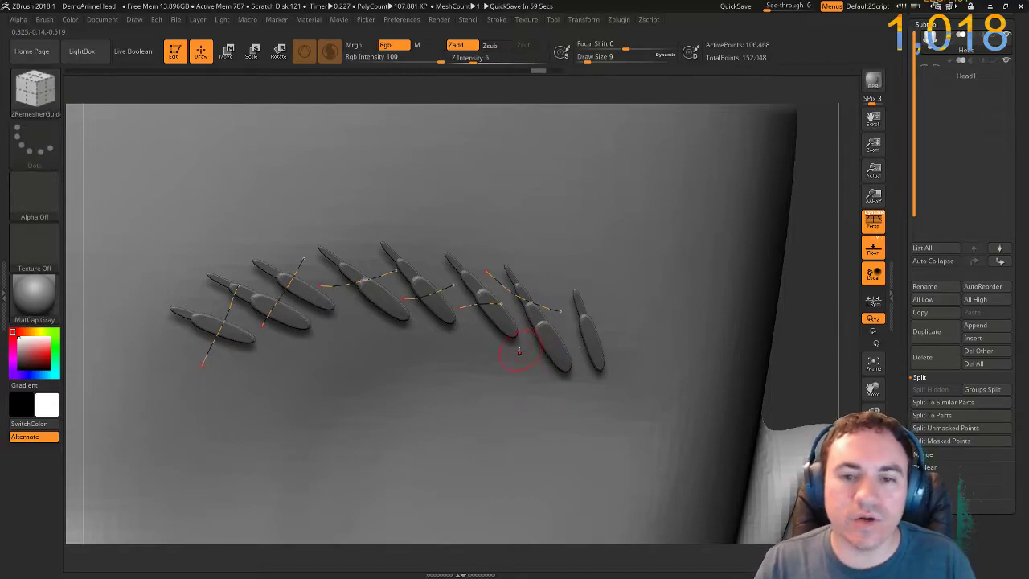
left_click_drag(620, 336, 619, 337)
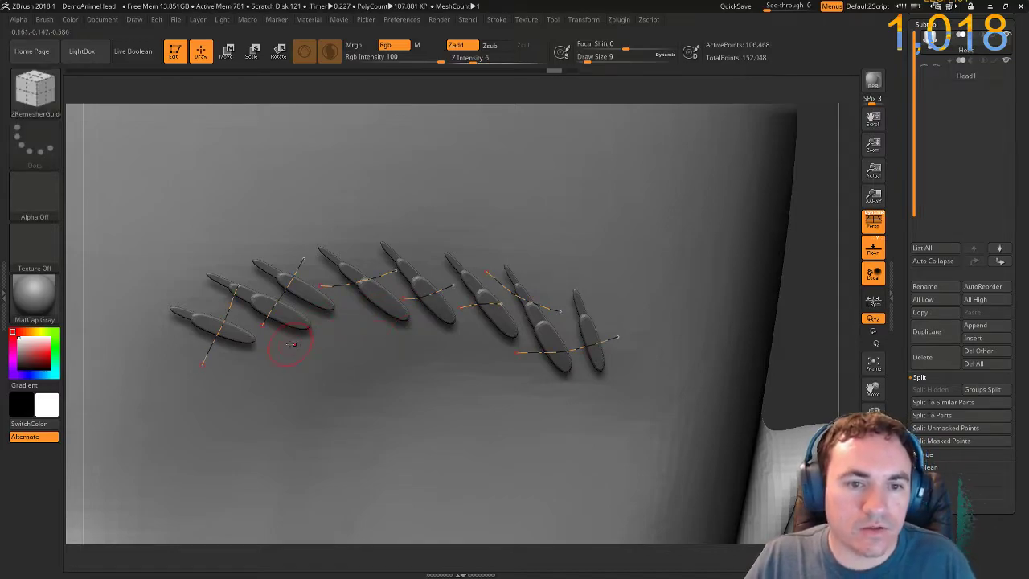
left_click_drag(340, 324, 371, 316)
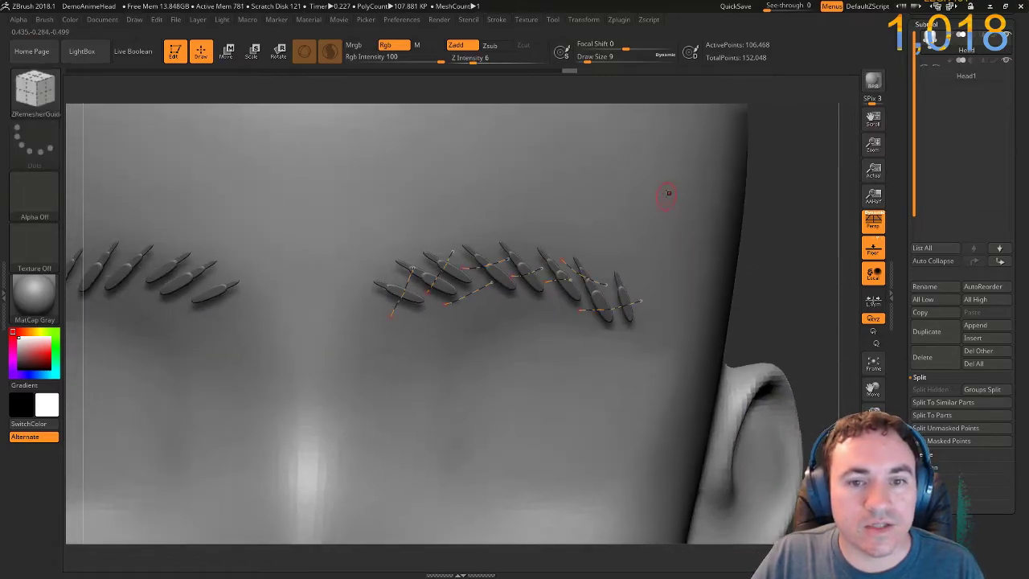
key("ctrl")
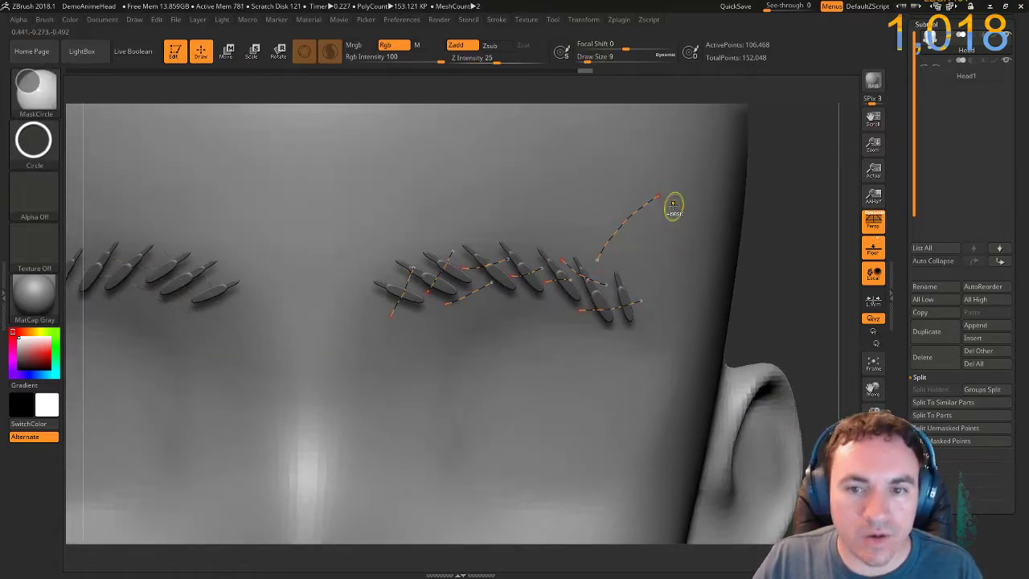
key("ctrl+z")
Switch back to the IMM Toon brush and insert the Medium Boot along the new guide curves at Draw Size 9.
key("b")
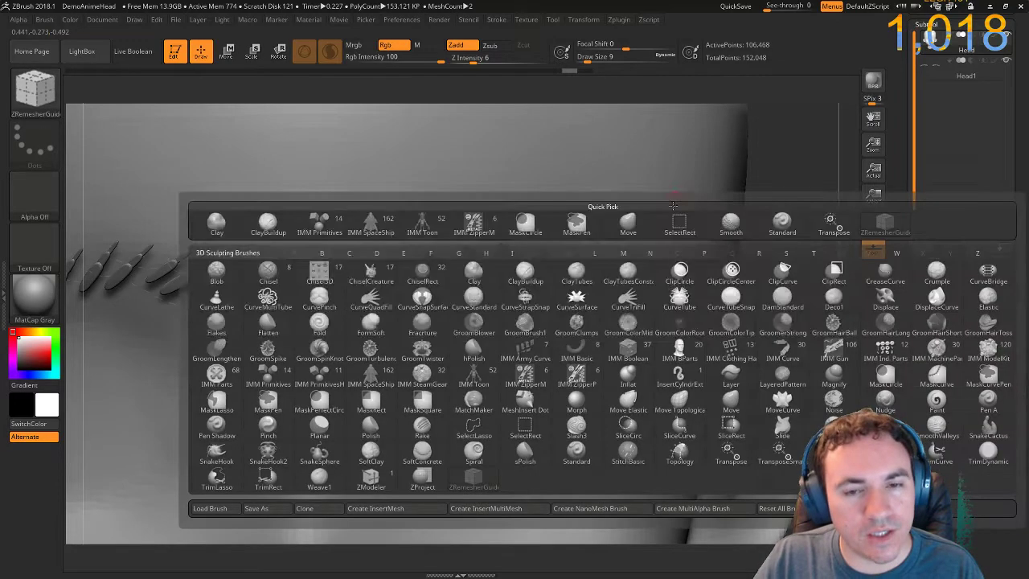
left_click(472, 377)
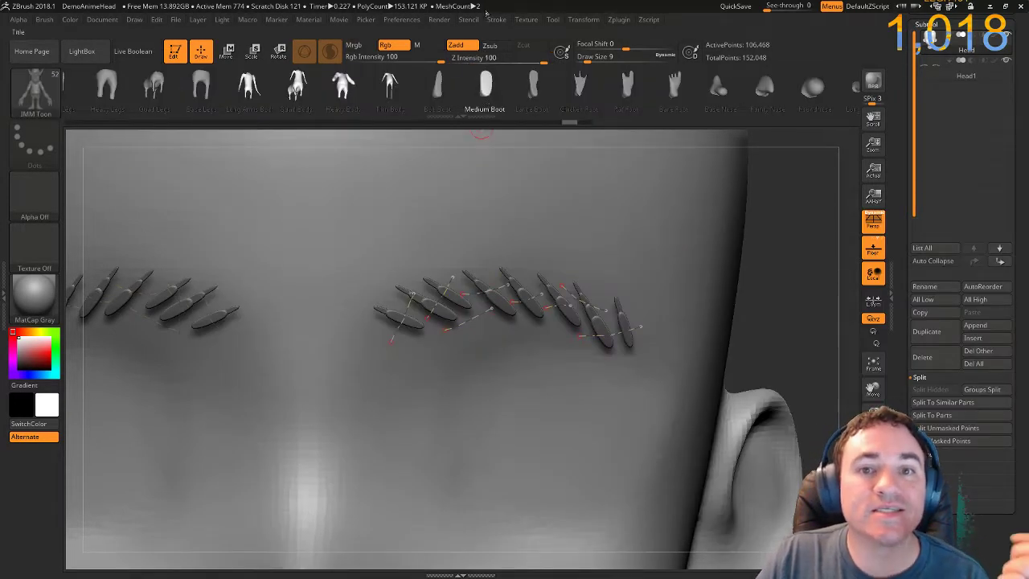
left_click(496, 20)
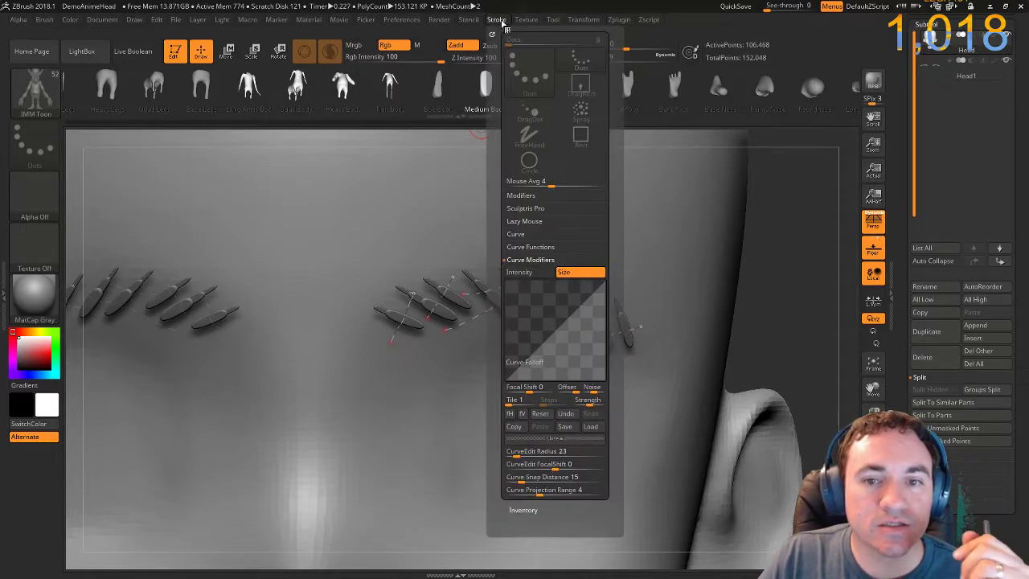
key("]")
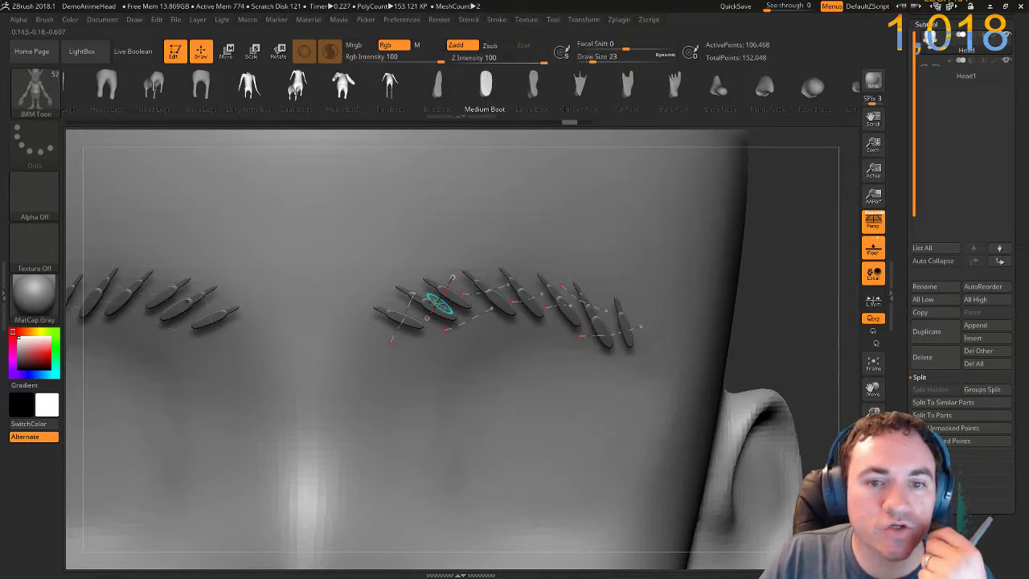
left_click(438, 303)
mouse_move(752, 314)
left_mouse_down()
mouse_move(735, 333)
mouse_move(765, 304)
left_mouse_up()
left_click_drag(802, 378, 800, 337)
left_click_drag(229, 338, 289, 313)
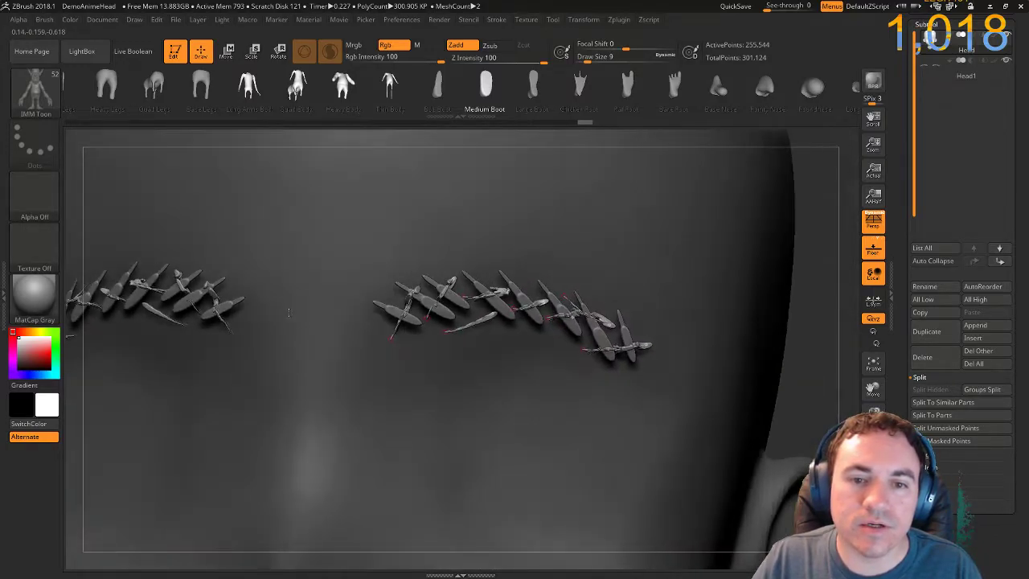
mouse_move(841, 328)
left_mouse_down()
mouse_move(860, 351)
mouse_move(666, 292)
left_mouse_up()
key("ctrl")
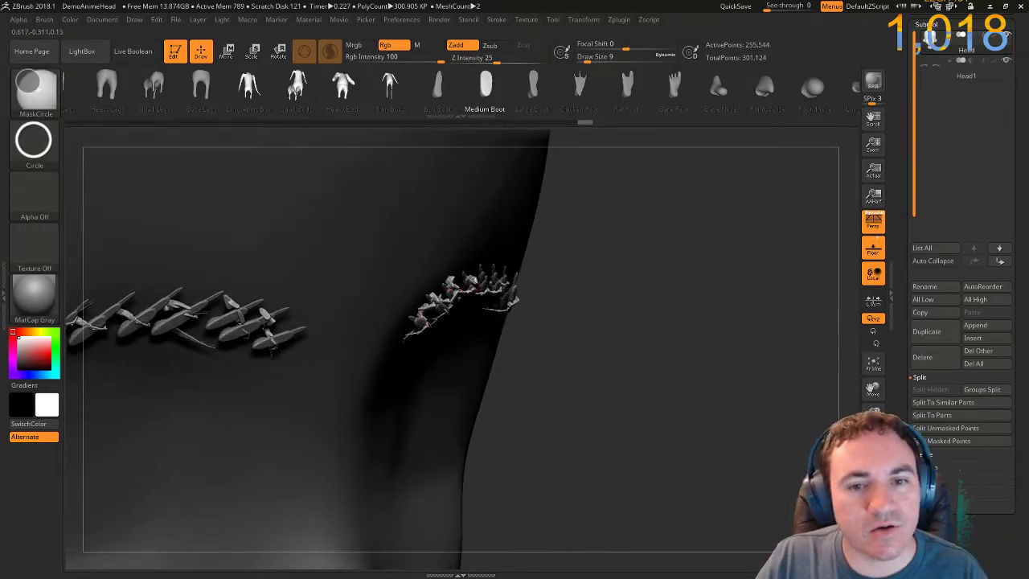
Undo the newly inserted Medium Boot strands together with the guide curves on the eyebrows.
right_click_drag(643, 308, 712, 317, "ctrl")
mouse_move(712, 317)
left_mouse_down()
mouse_move(723, 303)
mouse_move(725, 325)
mouse_move(696, 291)
mouse_move(734, 328)
mouse_move(654, 328)
left_mouse_up()
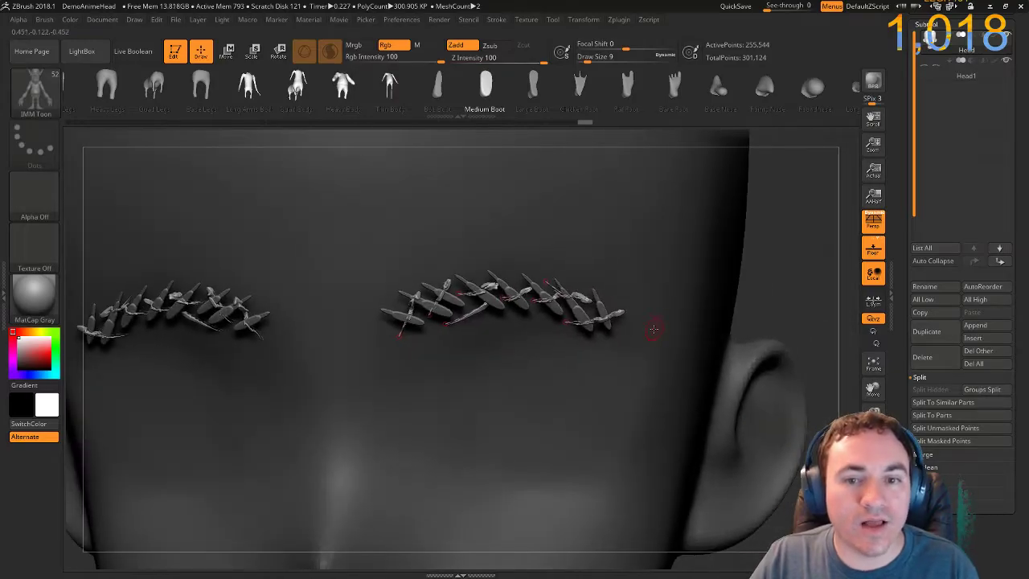
left_click(793, 269, "ctrl")
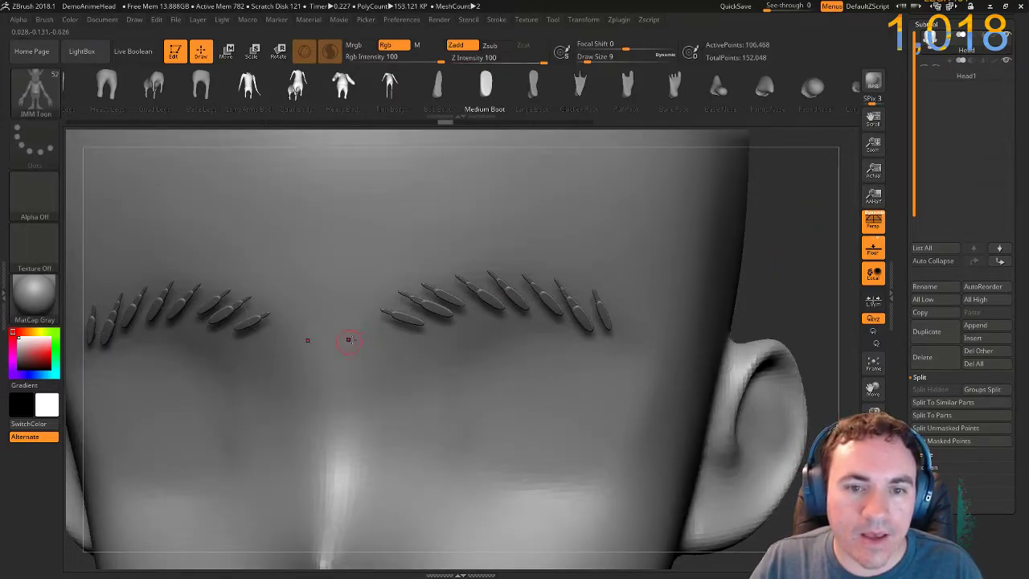
Set the masking stroke to FreeHand and paint a mask on the head along the full length of the eyebrow strands.
key("ctrl")
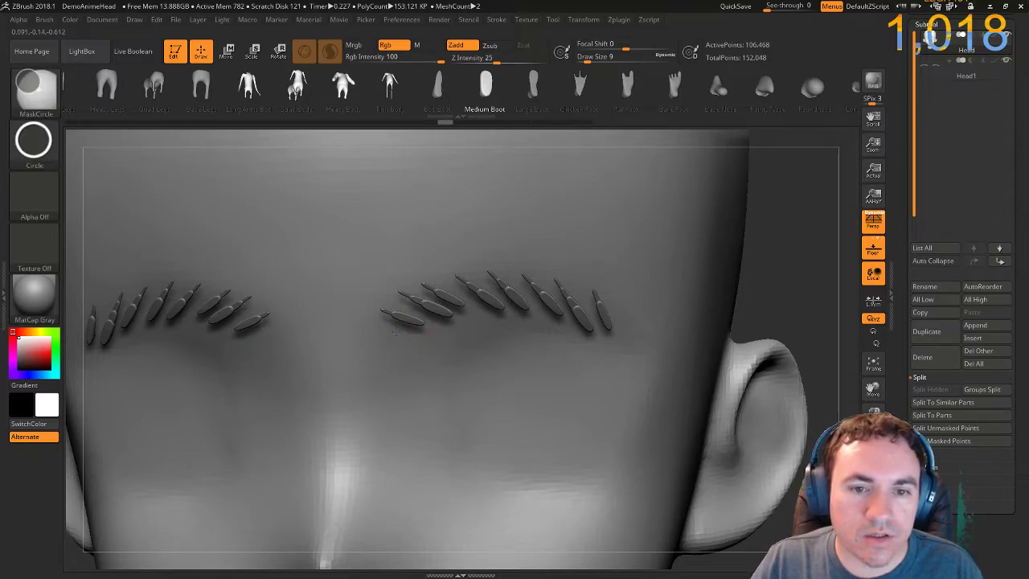
left_click_drag(406, 324, 418, 303, "ctrl")
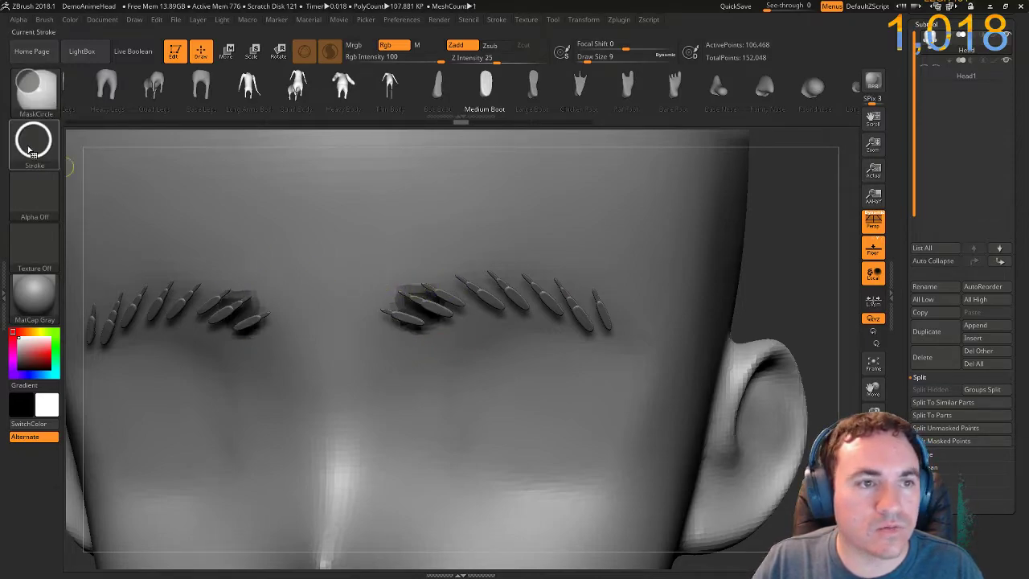
key("ctrl")
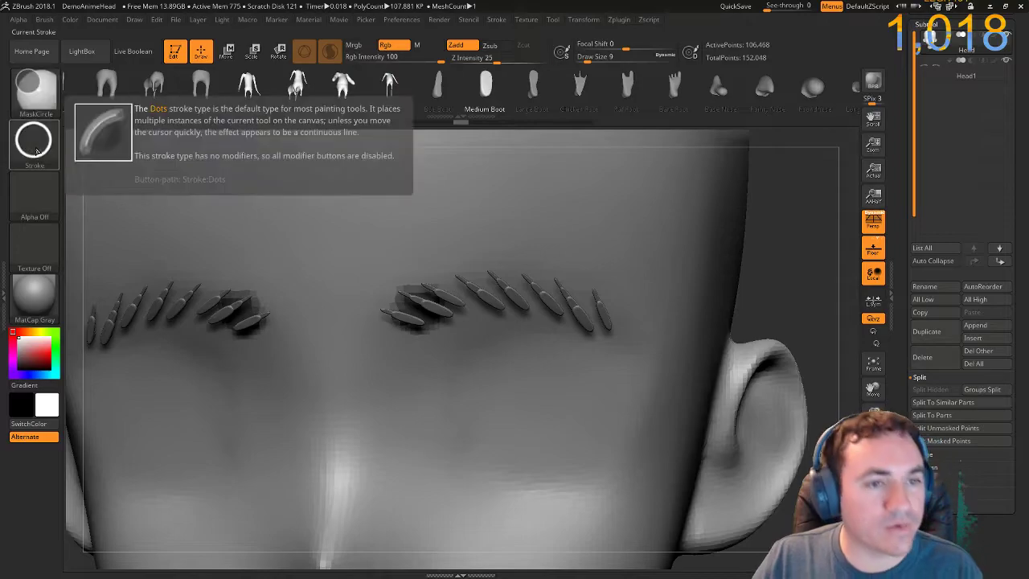
left_click(35, 145)
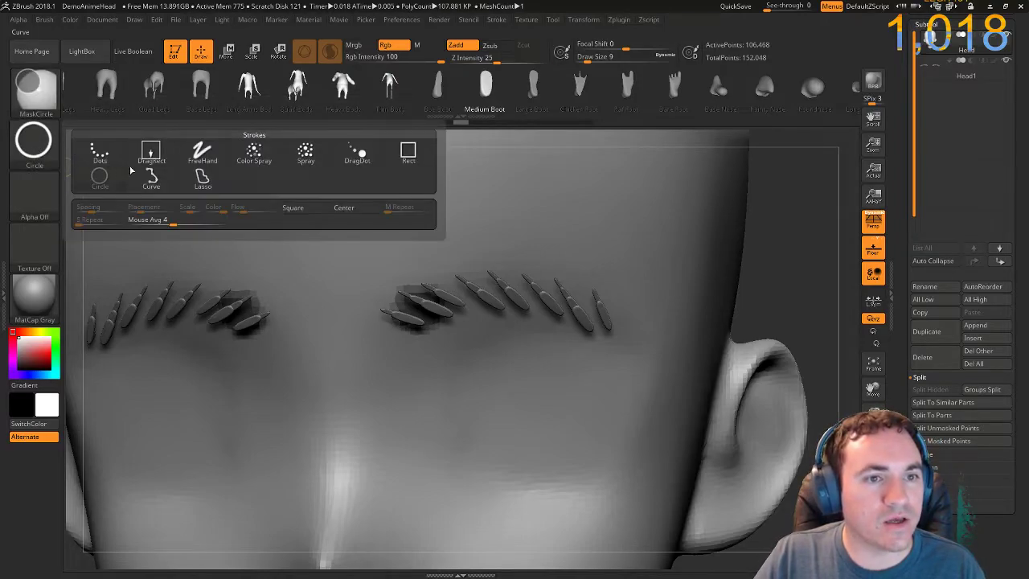
left_click(202, 155)
key("ctrl")
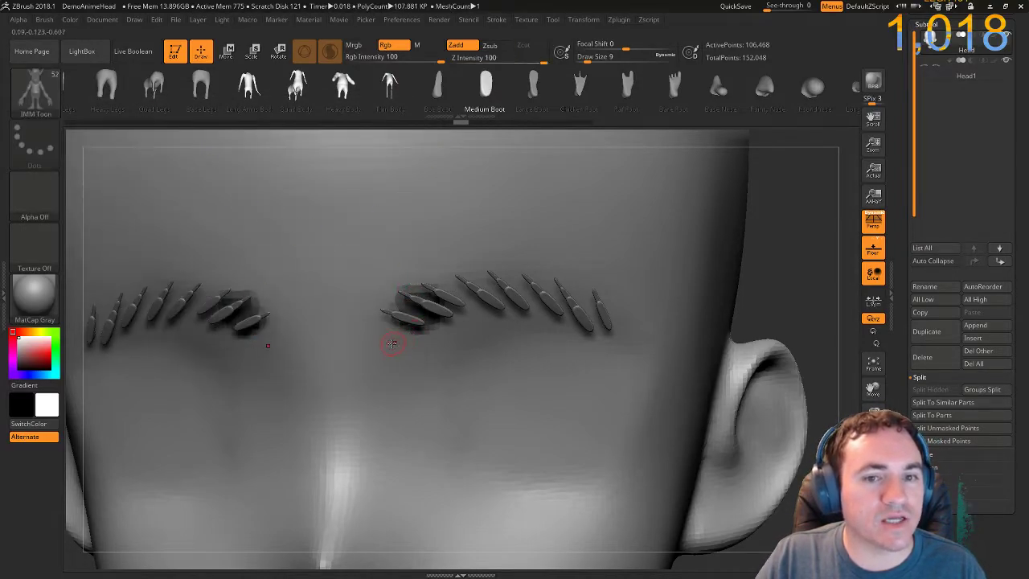
mouse_move(454, 285)
left_mouse_down("ctrl")
mouse_move(535, 291)
mouse_move(622, 337)
left_mouse_up("ctrl")
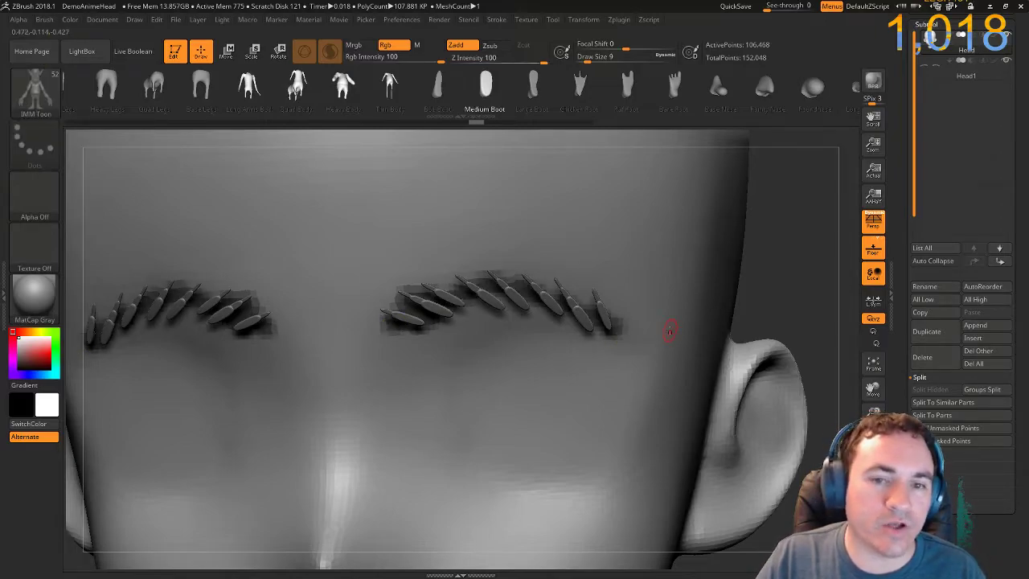
Hide the Head1 strand subtool and draw ZRemesherGuides curves at Draw Size 9 across the masked eyebrow, redrawing the one at its peak.
left_click(1006, 61)
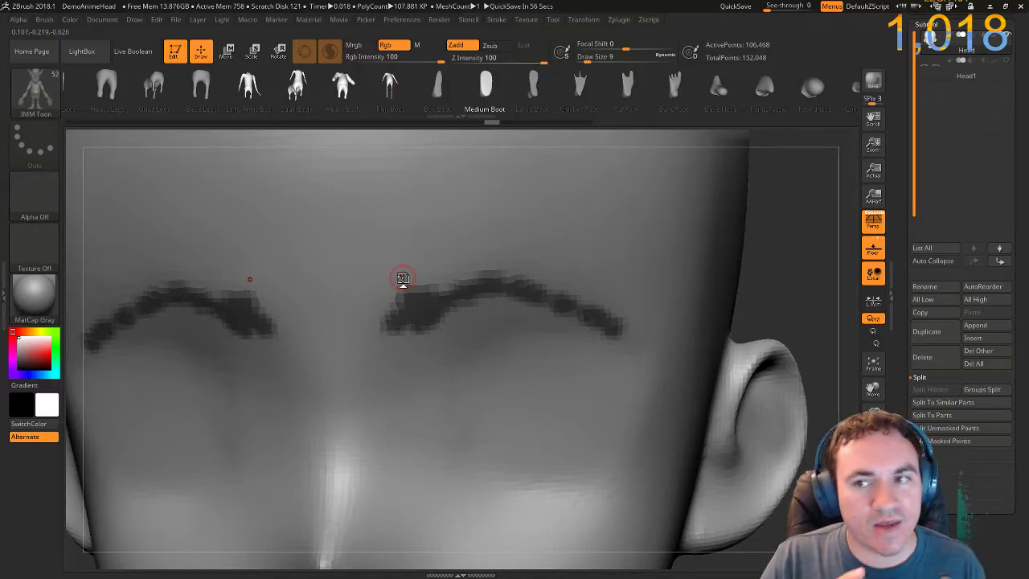
key("b")
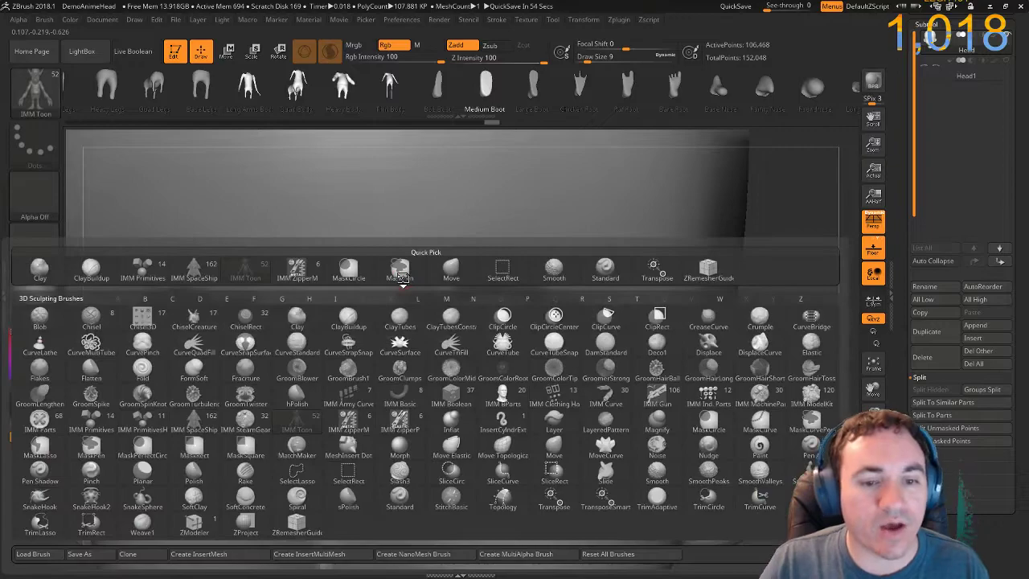
left_click(296, 527)
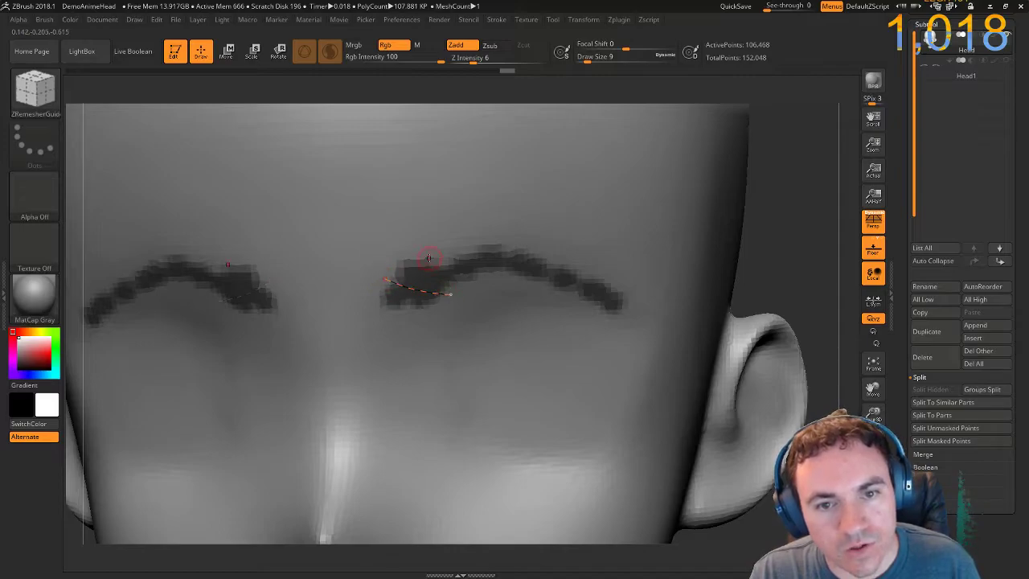
left_click_drag(480, 276, 567, 254)
mouse_move(549, 291)
left_mouse_down()
mouse_move(582, 271)
mouse_move(621, 312)
left_mouse_up()
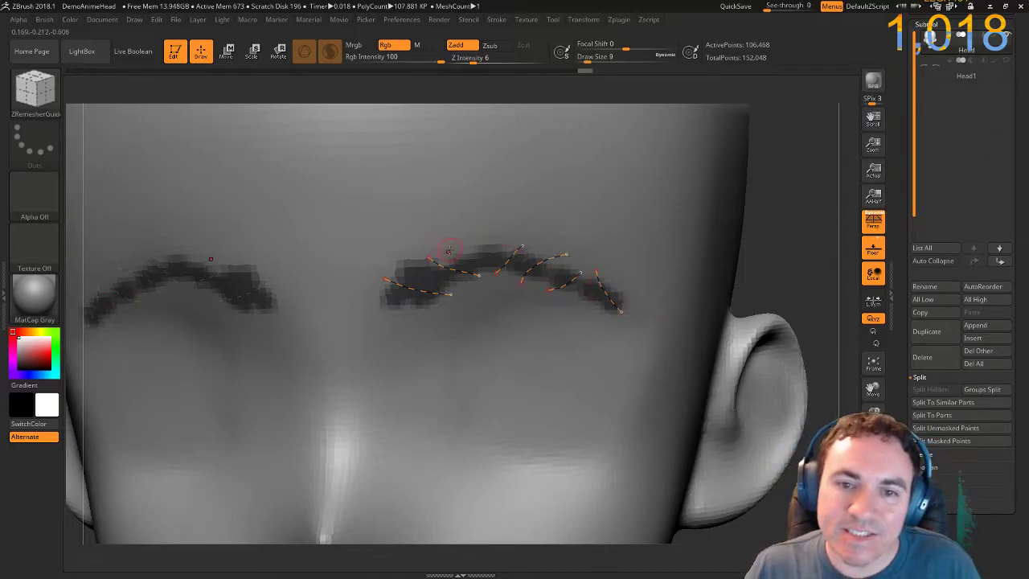
left_click_drag(466, 238, 490, 261)
key("ctrl+z")
left_click_drag(483, 237, 486, 266)
Show the Head1 strands briefly to compare them with the guide curves, and hide them again.
left_click_drag(755, 264, 774, 230)
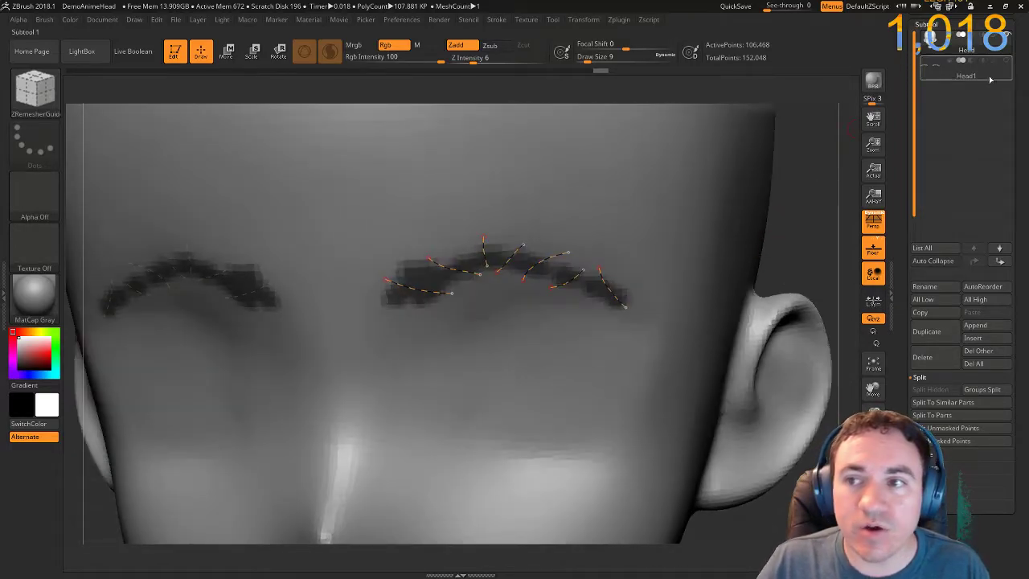
left_click(1007, 60)
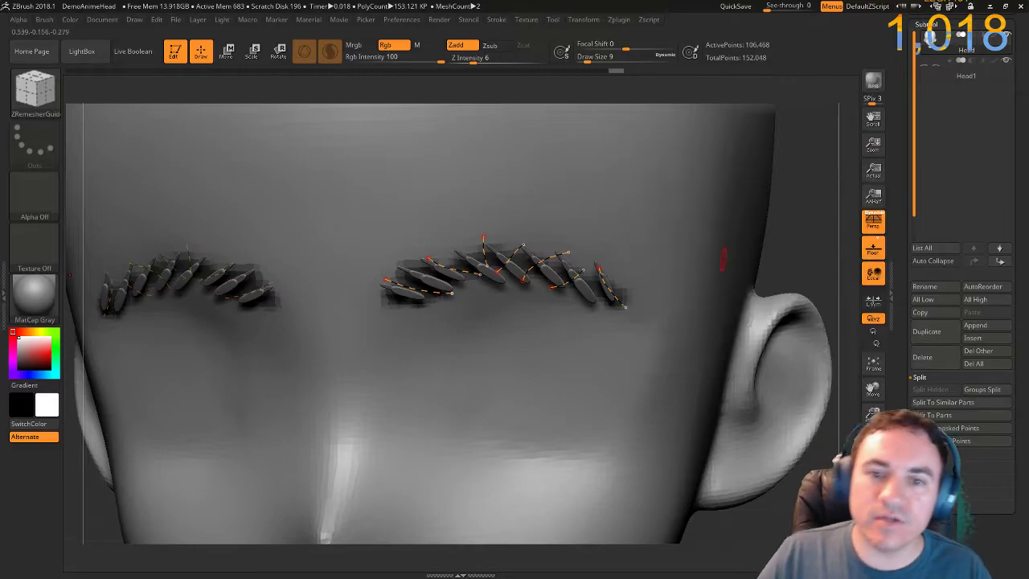
left_click_drag(794, 231, 850, 177)
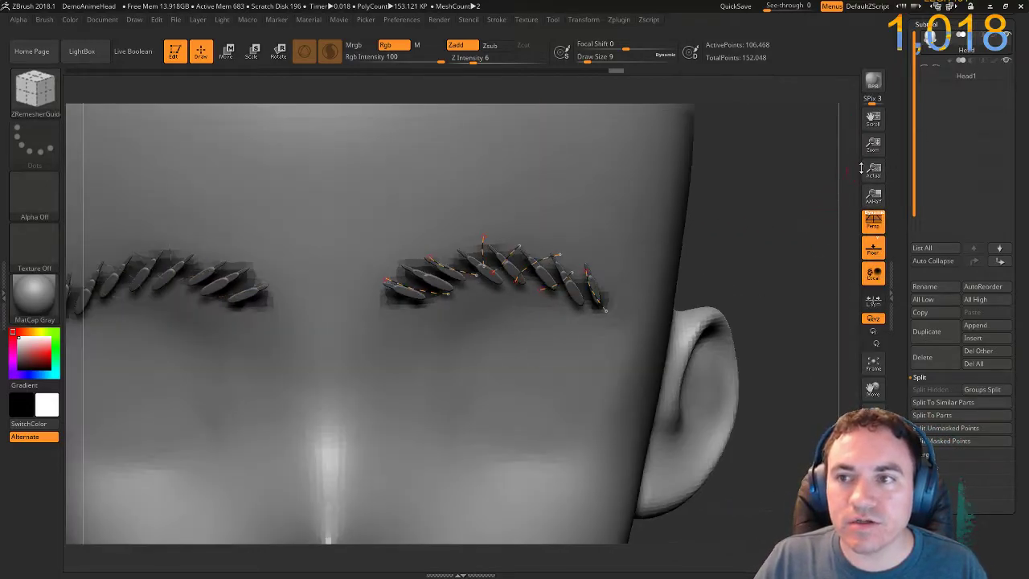
left_click(1007, 62)
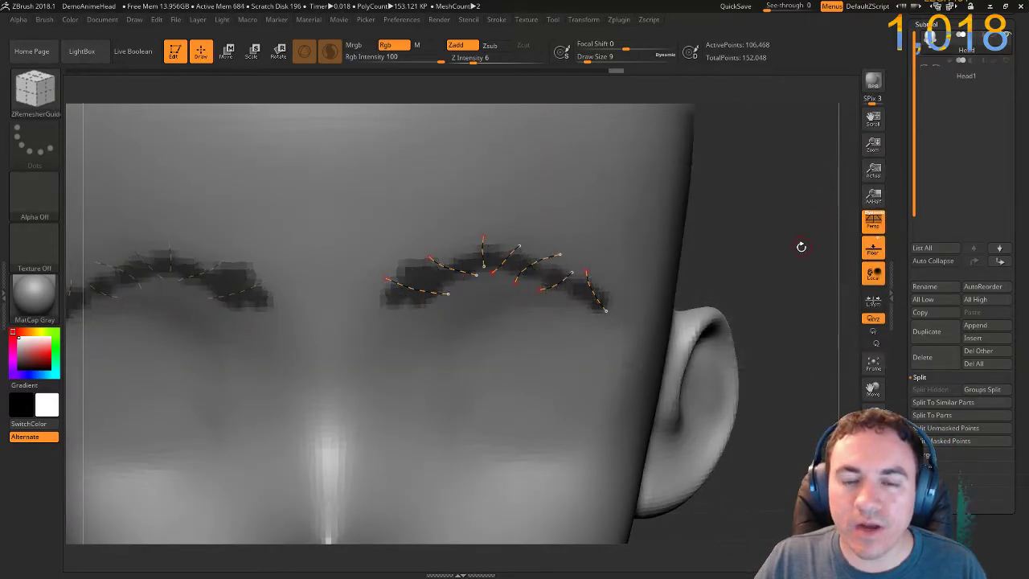
left_click_drag(802, 246, 752, 246)
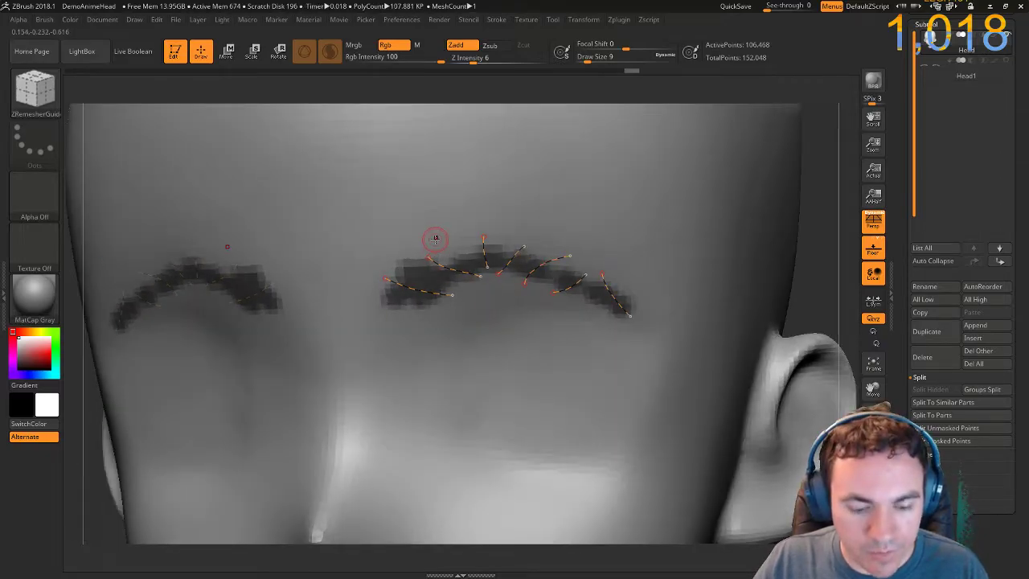
Insert the Medium Boot from the IMM Toon brush along the eyebrow guide curves and compare the result with the Head1 strands.
key("b")
left_click(304, 409)
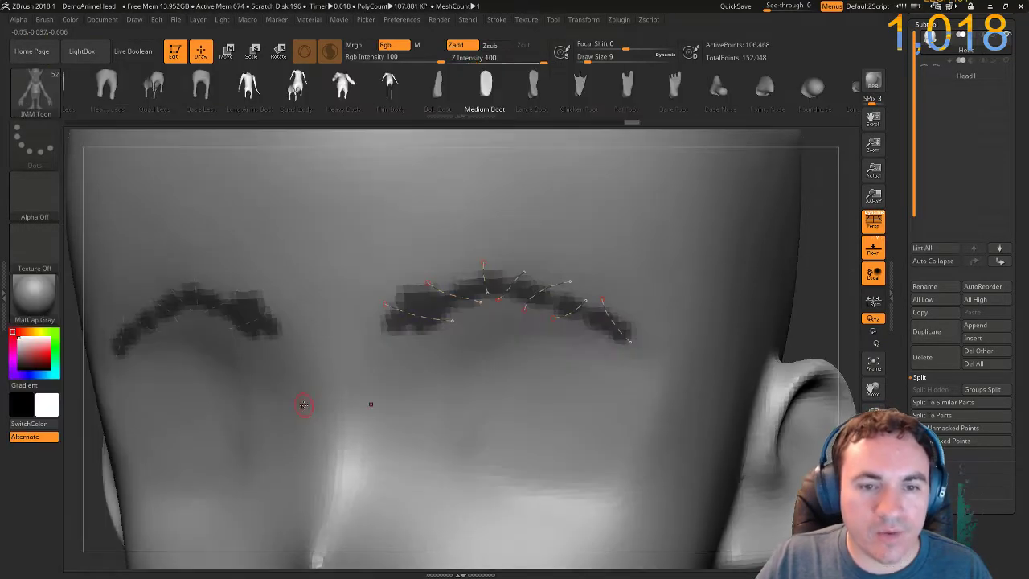
left_click(484, 84)
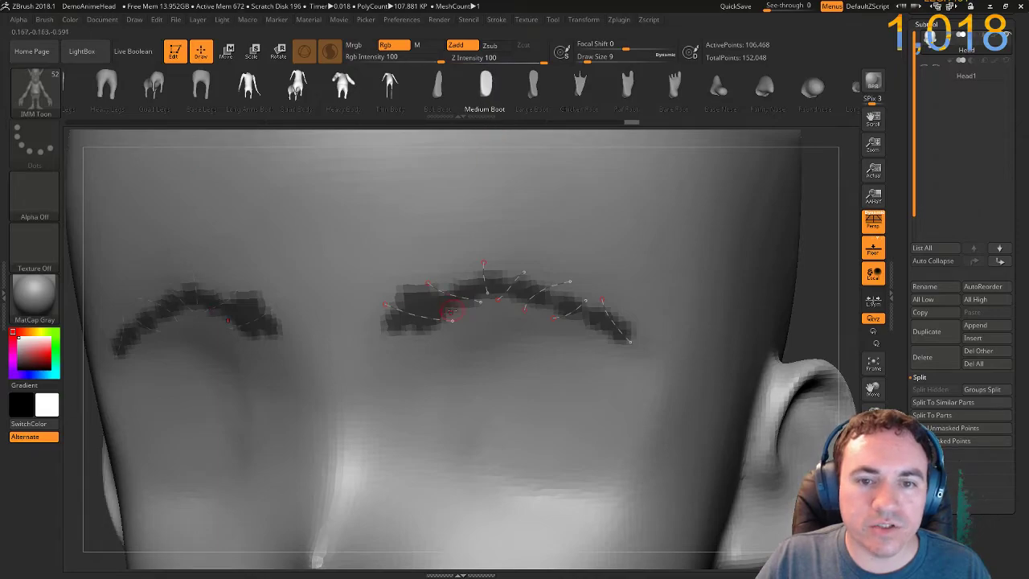
left_click(449, 293)
left_click(605, 309)
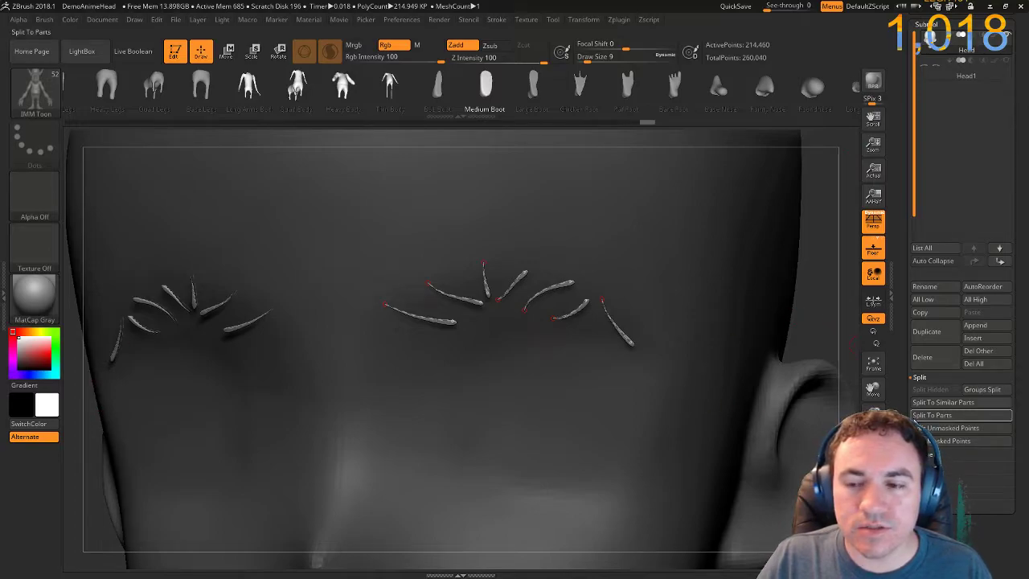
left_click(1007, 62)
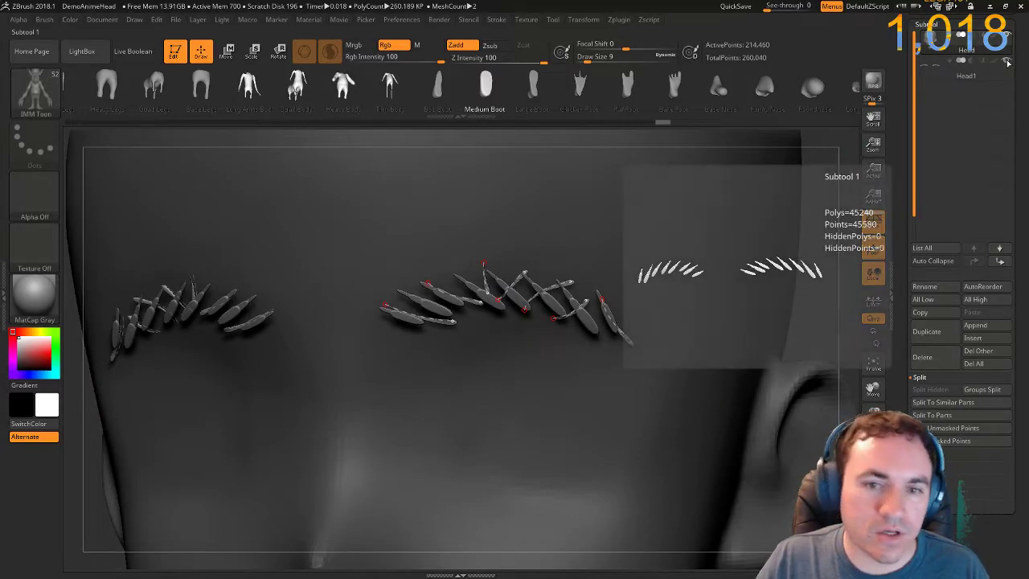
left_click(1007, 62)
Set the Draw Size to 27 and reapply the Medium Boot to the guide curves to thicken the strands.
key("ctrl")
key("s")
left_click_drag(581, 207, 587, 207)
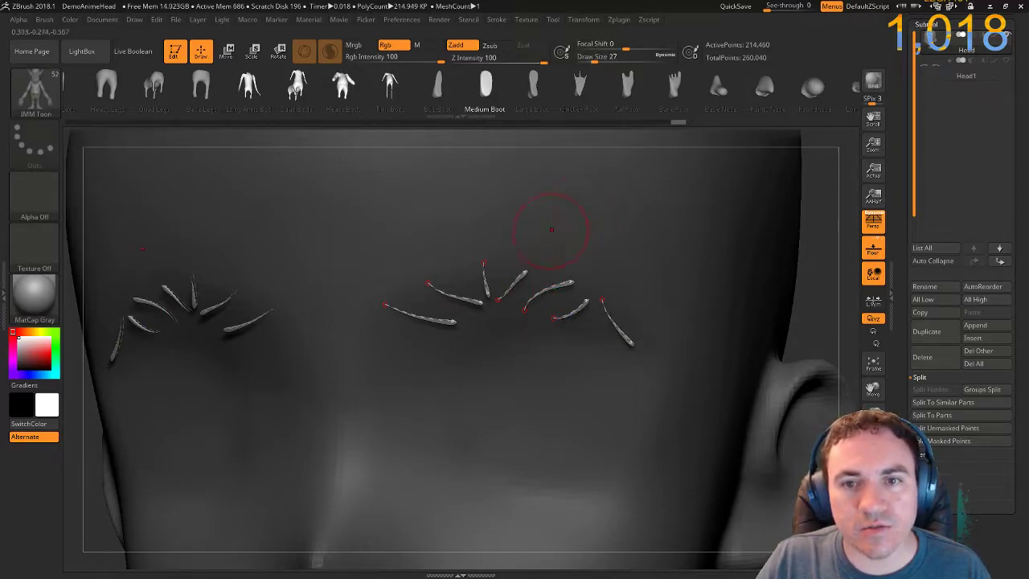
left_click(514, 279)
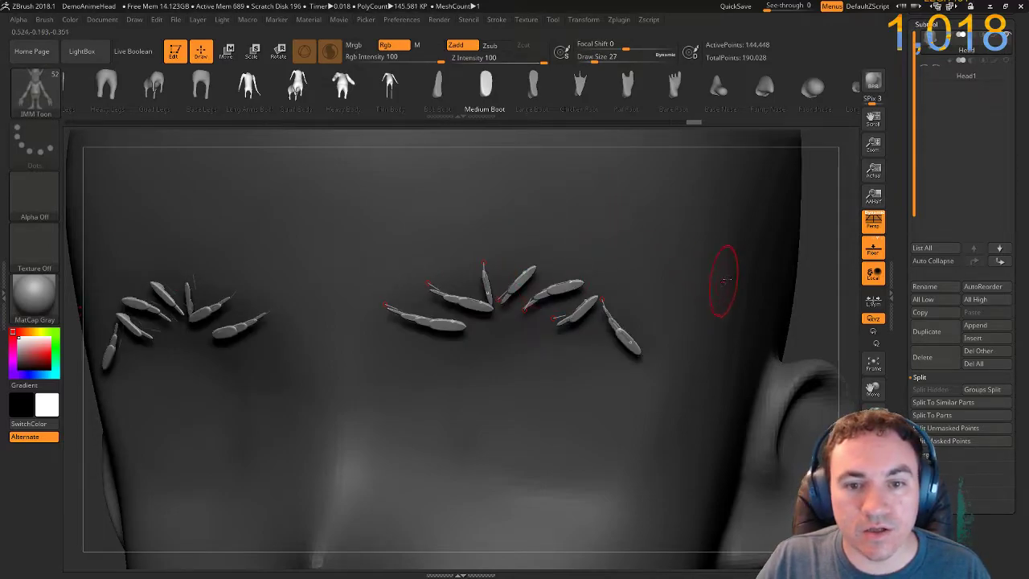
Split the unmasked strands into their own subtool, select it, and show Head1 again to view both eyebrow layers on the head.
left_click(931, 428)
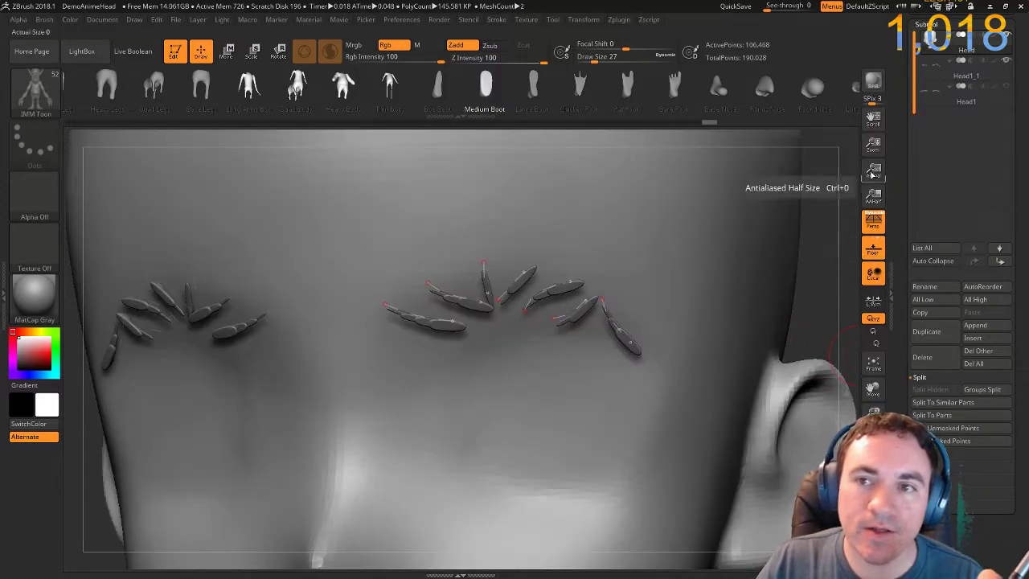
left_click(924, 95)
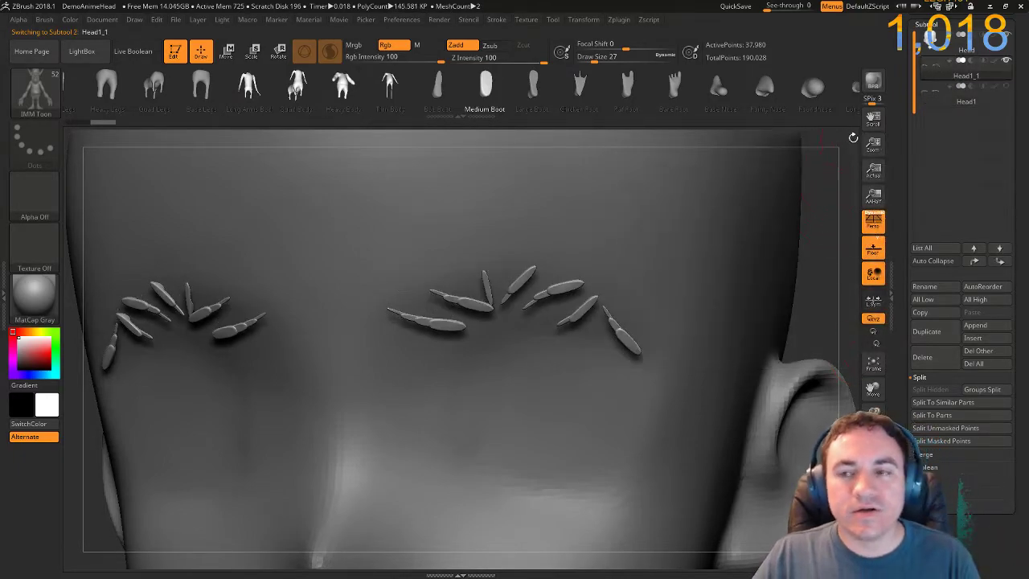
left_click(1003, 86)
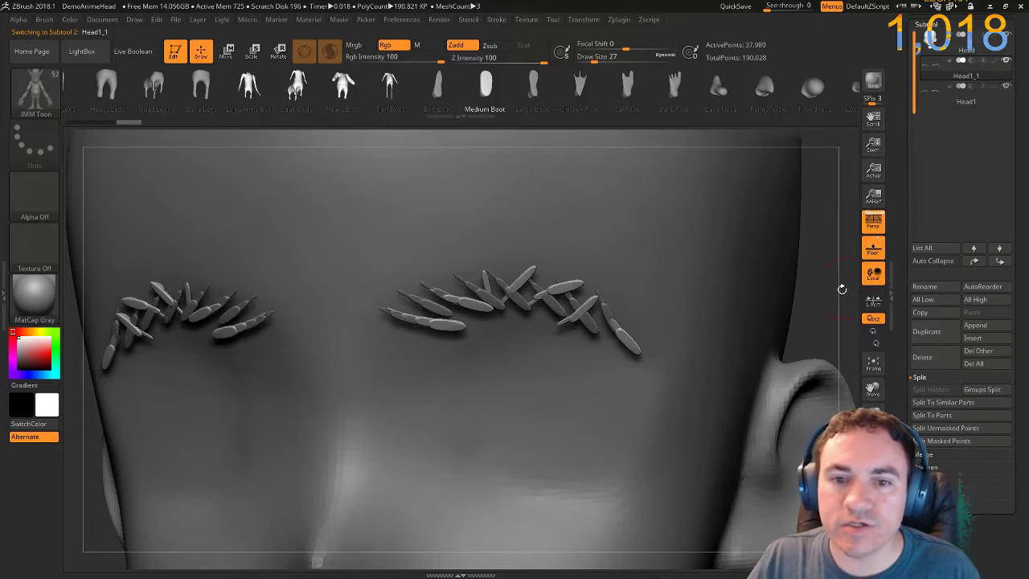
mouse_move(815, 279)
right_mouse_down("ctrl")
mouse_move(763, 252)
mouse_move(781, 294)
mouse_move(804, 294)
right_mouse_up("ctrl")
left_click_drag(804, 295, 693, 281)
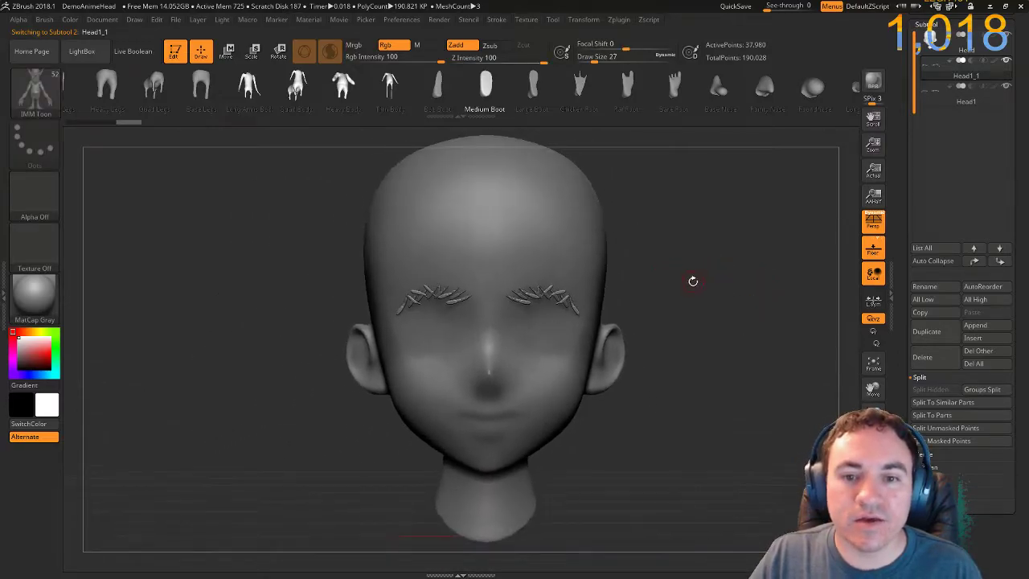
Make the Head subtool active again and clear its mask and leftover guide curves.
left_click(514, 193, "alt")
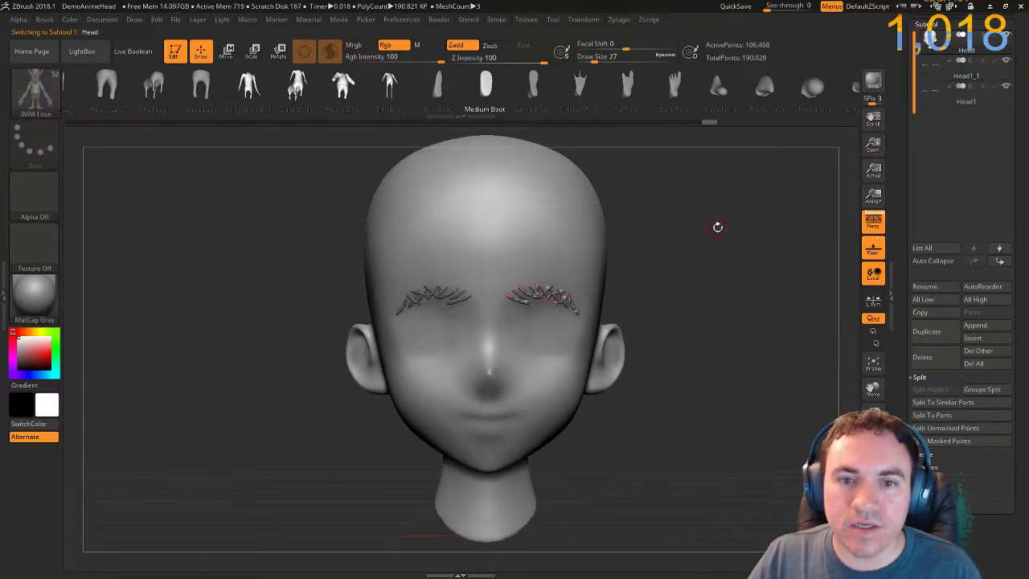
left_click_drag(680, 176, 380, 268, "ctrl")
left_click_drag(713, 204, 706, 349, "ctrl")
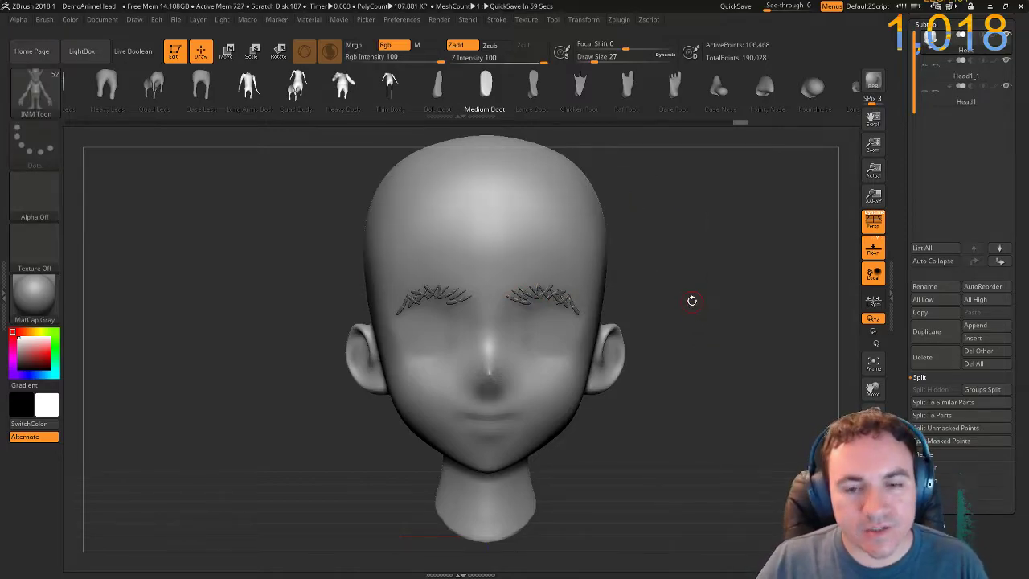
Paint vertical FreeHand mask strokes at Draw Size 9 across the chin below the mouth to sketch a beard.
left_click_drag(671, 421, 669, 393, "alt")
right_click_drag(669, 398, 664, 314, "alt")
mouse_move(664, 313)
right_mouse_down("ctrl")
mouse_move(635, 523)
mouse_move(628, 366)
right_mouse_up("ctrl")
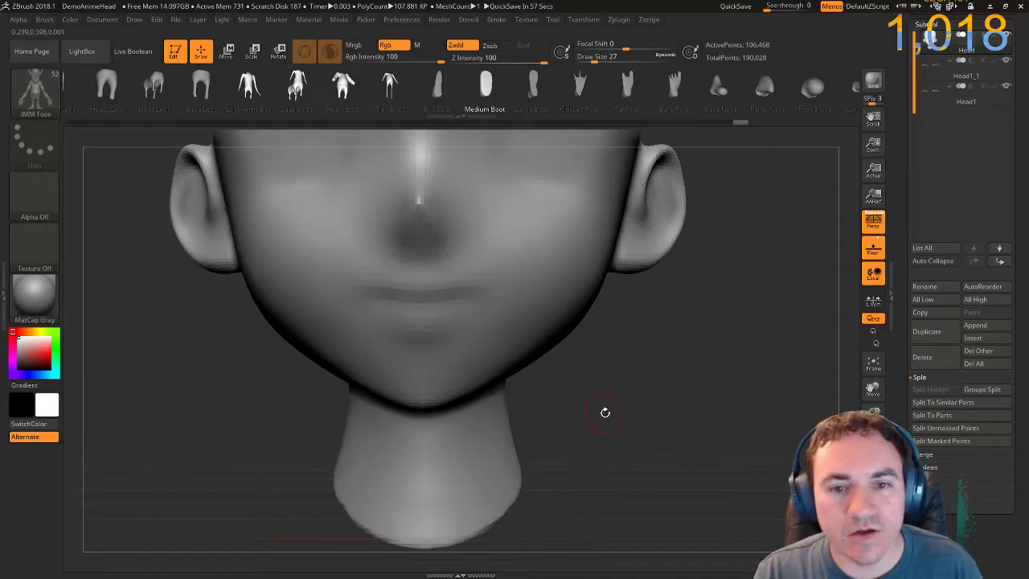
left_click_drag(606, 412, 590, 381)
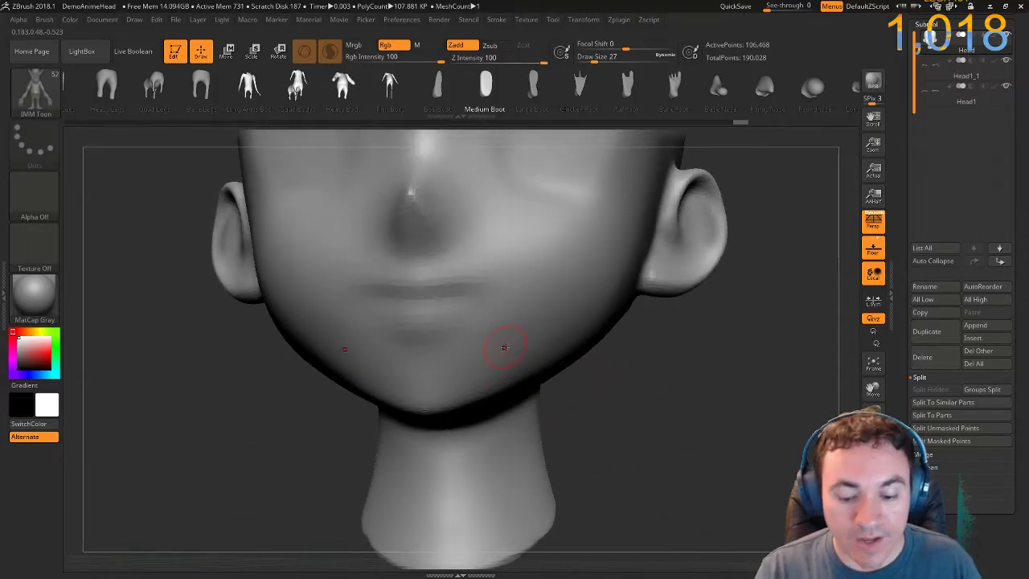
mouse_move(504, 326)
left_mouse_down("ctrl")
mouse_move(499, 364)
mouse_move(456, 392)
left_mouse_up("ctrl")
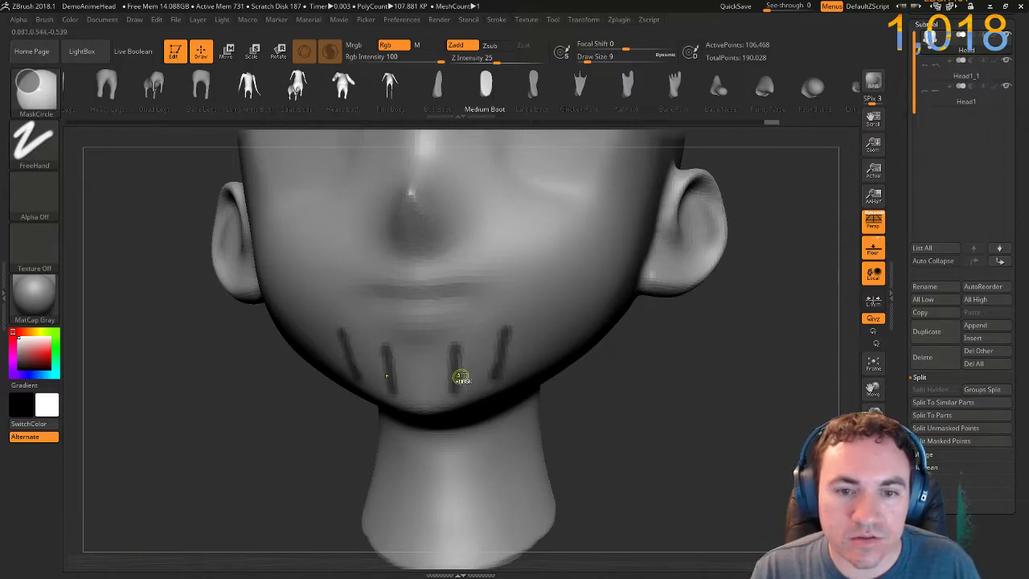
left_click_drag(473, 342, 476, 378, "ctrl")
mouse_move(424, 347)
left_mouse_down("ctrl")
mouse_move(421, 388)
mouse_move(423, 368)
left_mouse_up("ctrl")
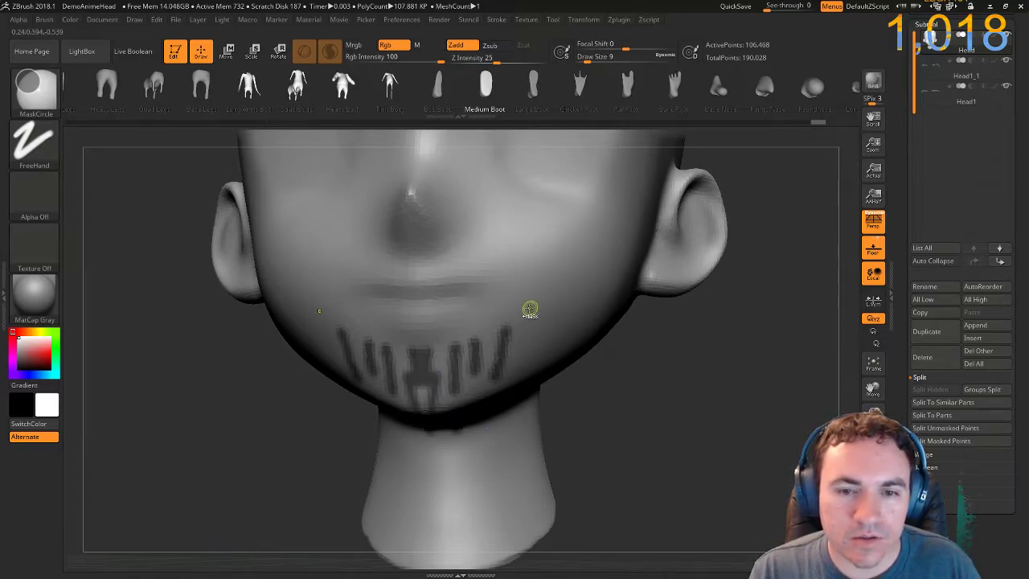
Mask more beard strokes outward along the jaw and a row of short moustache strokes above the upper lip.
left_click_drag(530, 303, 524, 363, "ctrl")
left_click(463, 264, "ctrl")
left_click(428, 266, "ctrl")
mouse_move(488, 254)
left_mouse_down("ctrl")
mouse_move(489, 273)
mouse_move(522, 280)
left_mouse_up("ctrl")
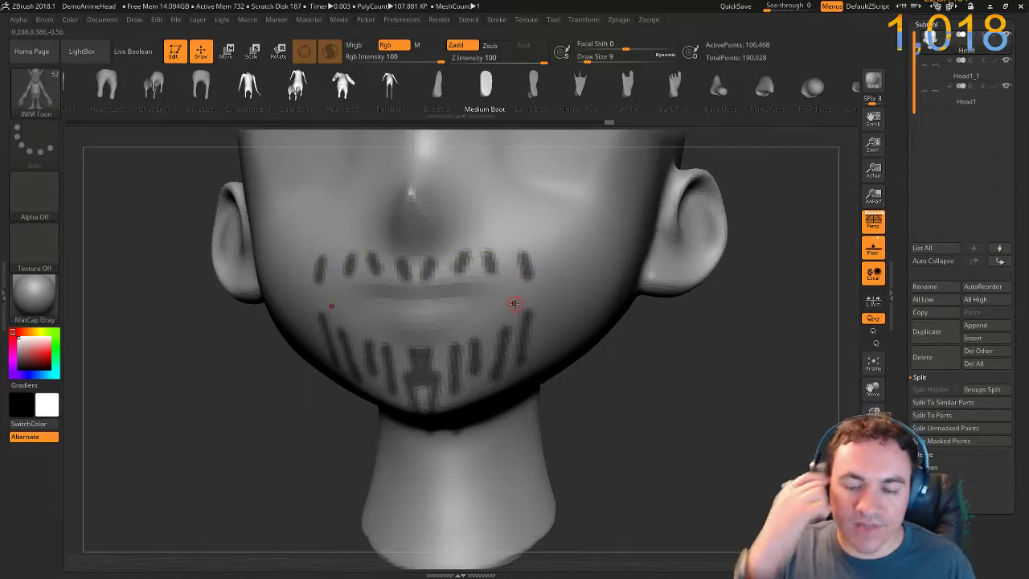
mouse_move(553, 344)
left_mouse_down("ctrl")
mouse_move(547, 316)
mouse_move(554, 346)
left_mouse_up("ctrl")
left_click_drag(562, 297, 568, 332, "ctrl")
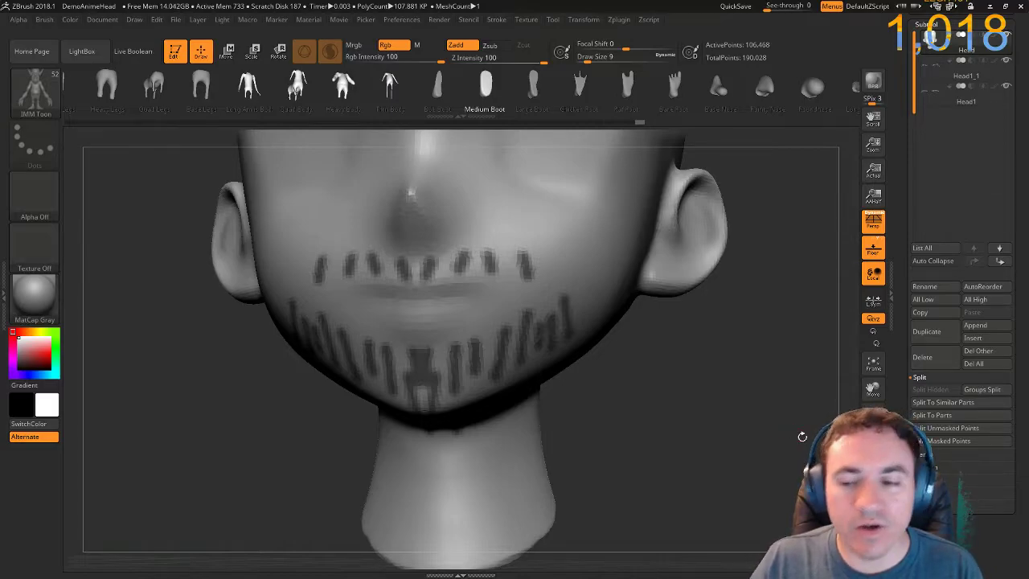
Bring the complete subtool list into view and quick-save the project.
left_click_drag(900, 144, 901, 183)
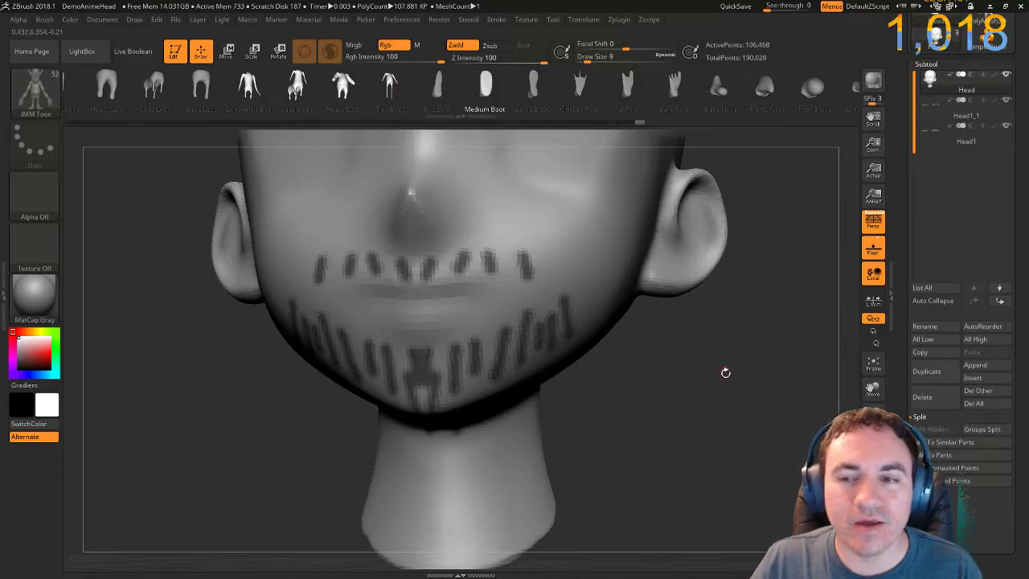
left_click(738, 6)
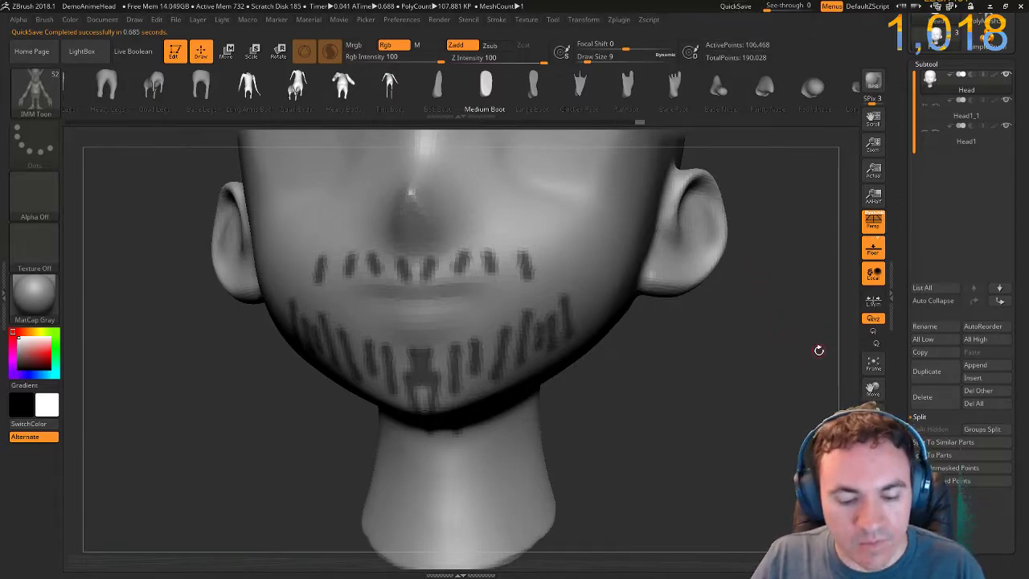
Draw ZRemesherGuides curves over one half of the moustache mask strokes at Draw Size 6.
key("b")
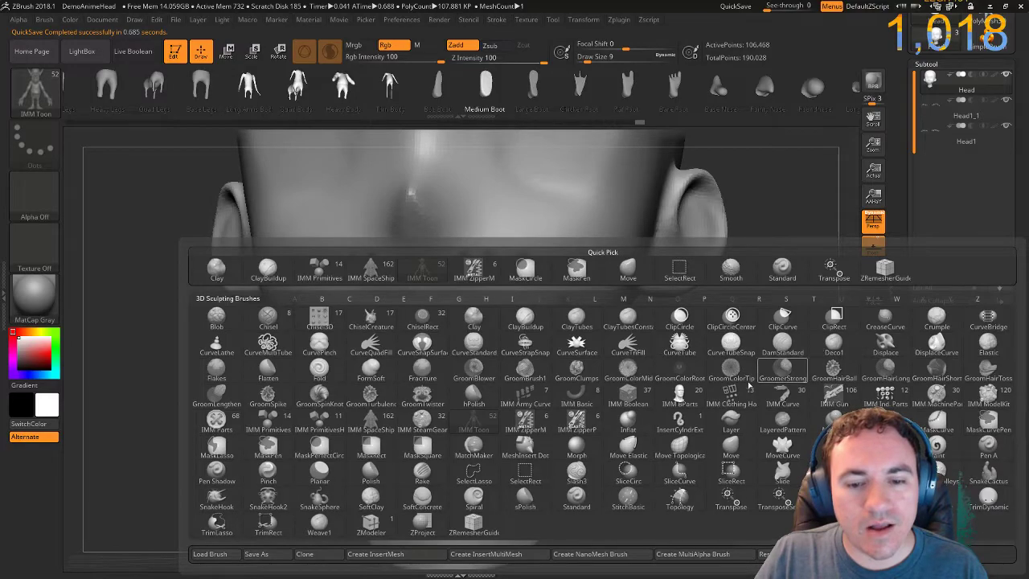
left_click(471, 524)
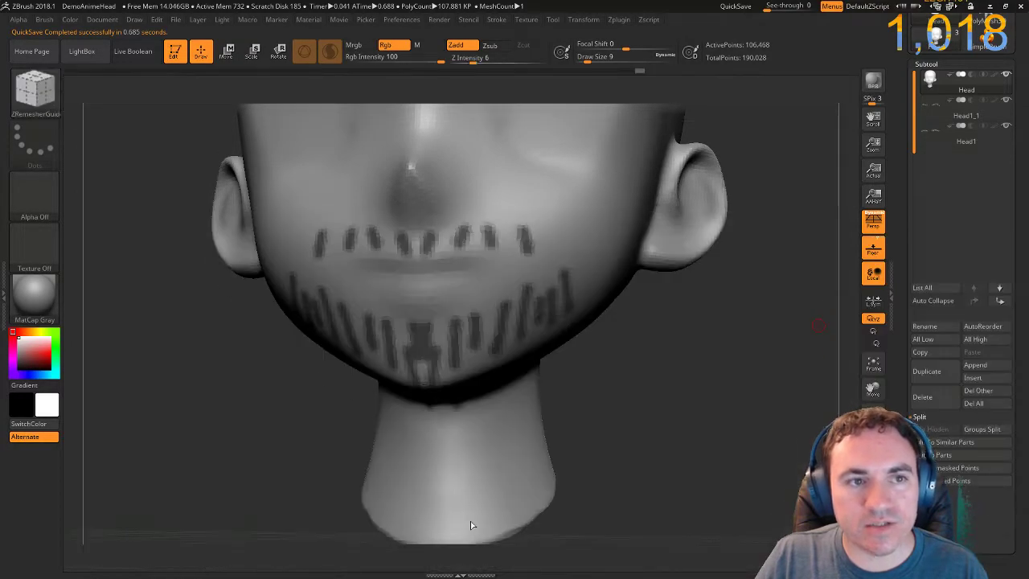
mouse_move(697, 429)
left_mouse_down()
mouse_move(675, 427)
mouse_move(661, 406)
left_mouse_up()
right_click_drag(689, 381, 689, 413, "ctrl")
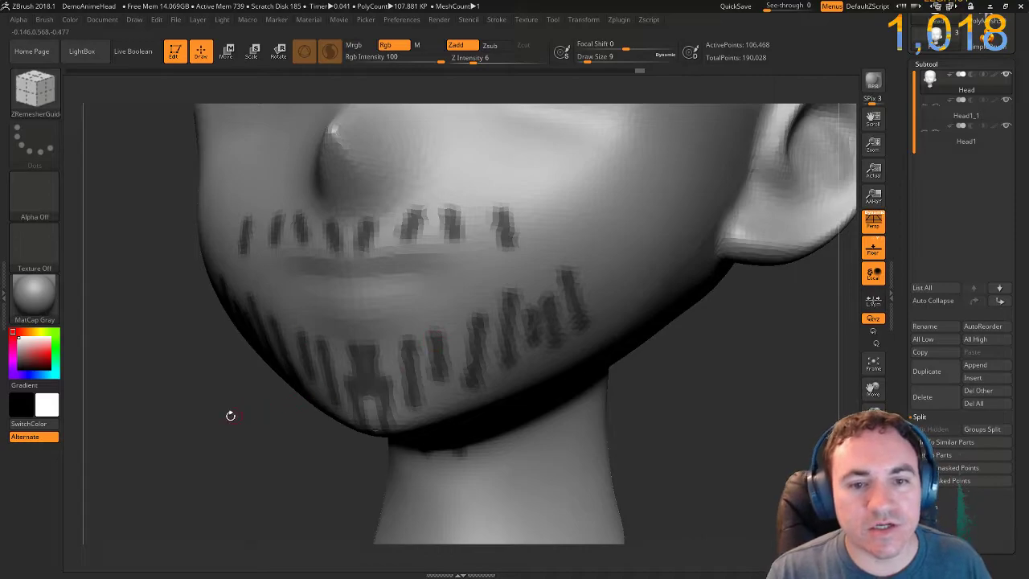
left_click_drag(236, 427, 254, 394)
left_click_drag(558, 427, 595, 429)
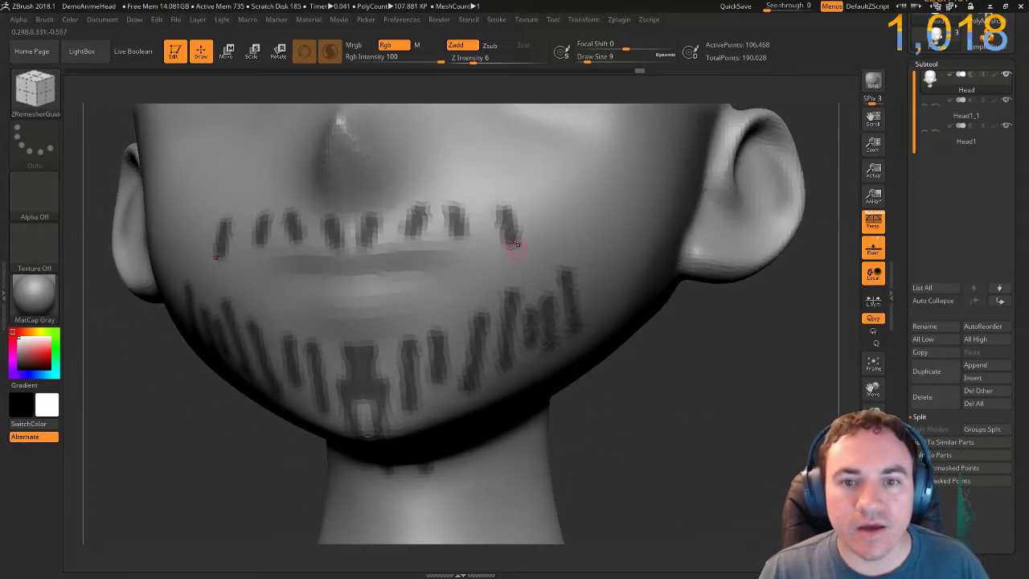
key("bracketleft")
key("bracketleft")
key("bracketleft")
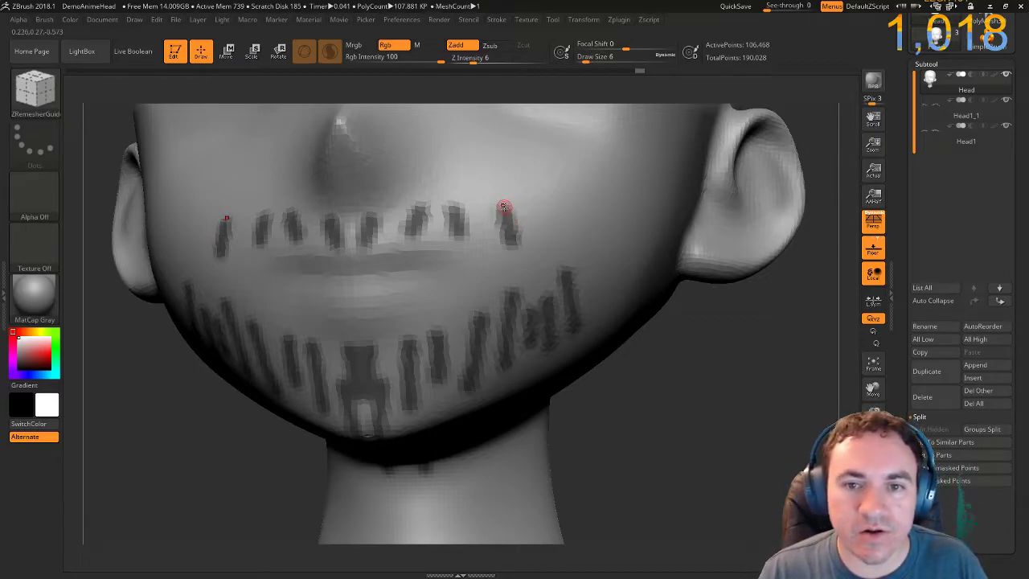
left_click_drag(515, 244, 516, 246)
mouse_move(450, 208)
left_mouse_down()
mouse_move(460, 239)
mouse_move(411, 223)
mouse_move(403, 238)
mouse_move(365, 250)
left_mouse_up()
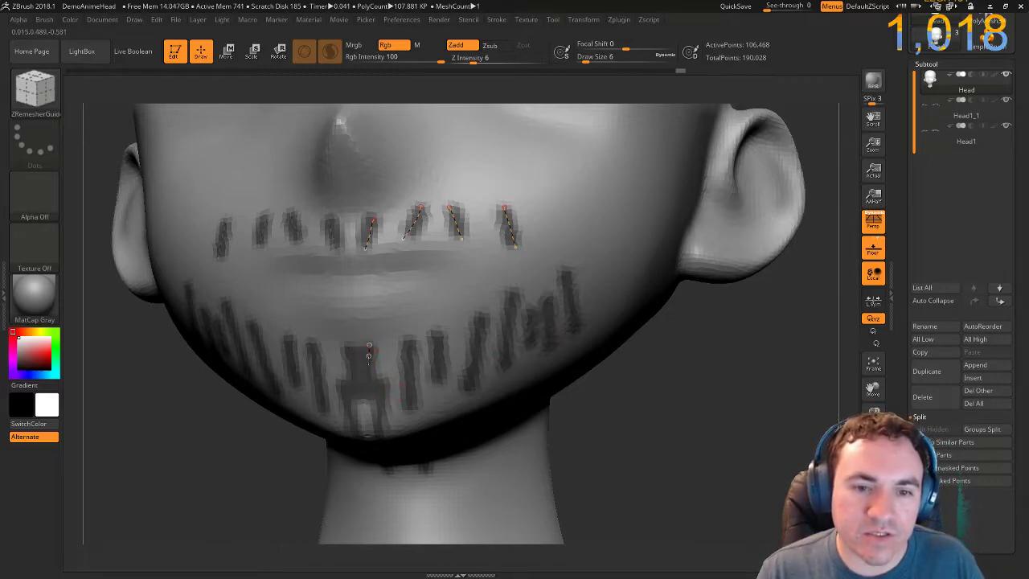
Draw guide curves along the beard mask strokes from the middle of the chin outward along the jaw.
key("ctrl+z")
left_click_drag(370, 351, 378, 439)
left_click_drag(412, 396, 412, 410)
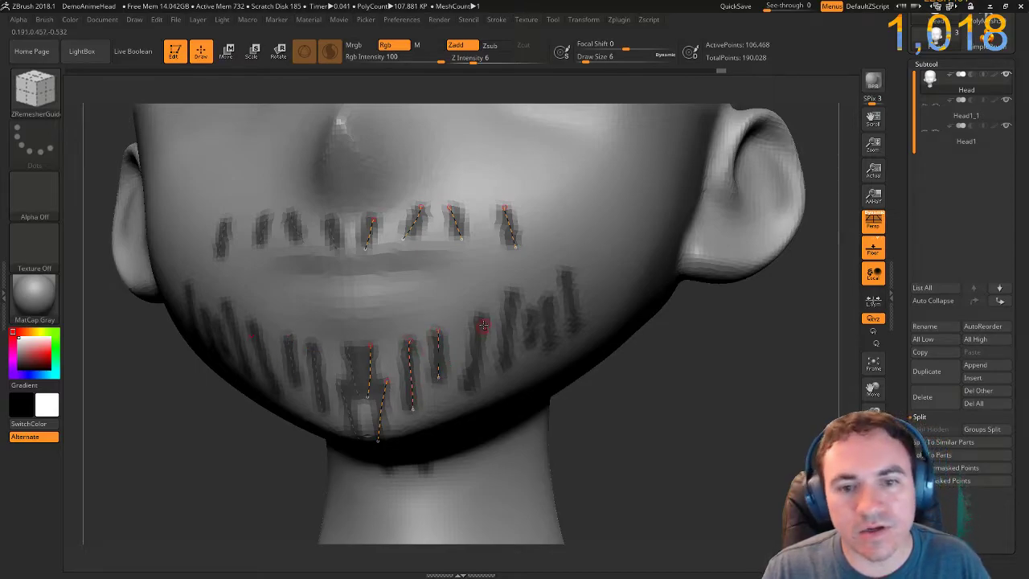
left_click_drag(479, 318, 470, 386)
left_click_drag(514, 290, 508, 323)
key("]")
key("]")
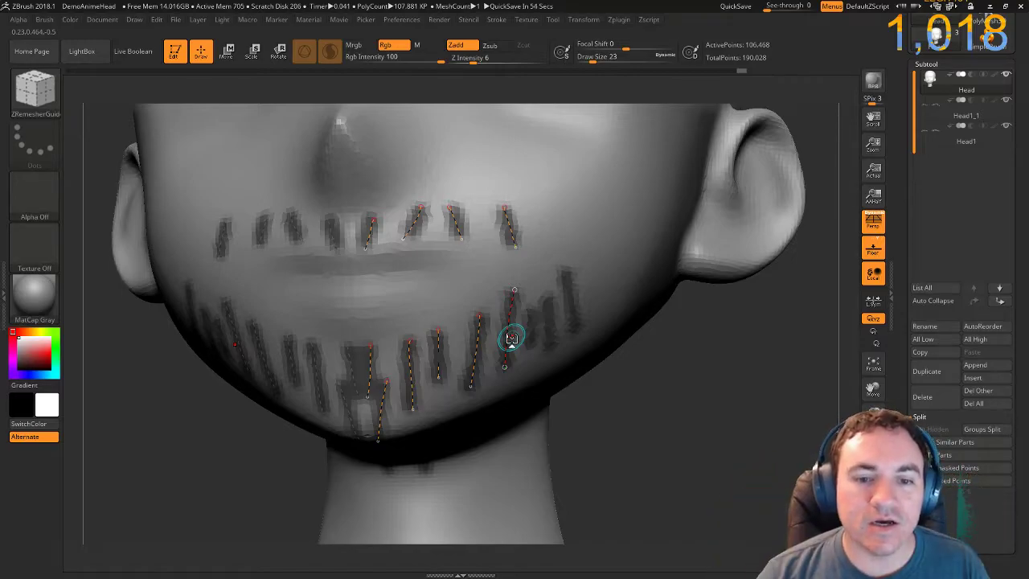
key("bracketleft")
key("bracketleft")
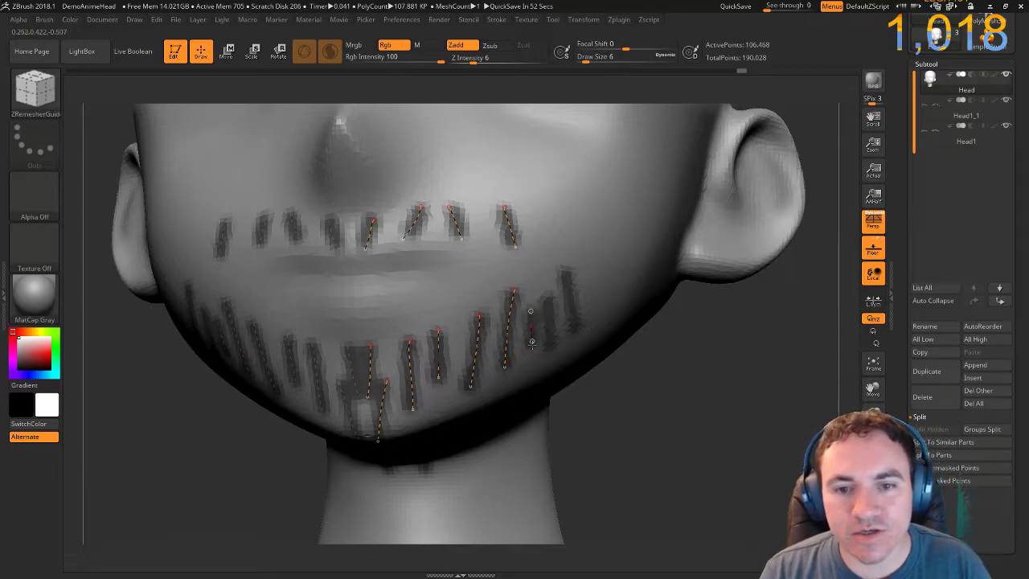
left_click_drag(547, 298, 553, 350)
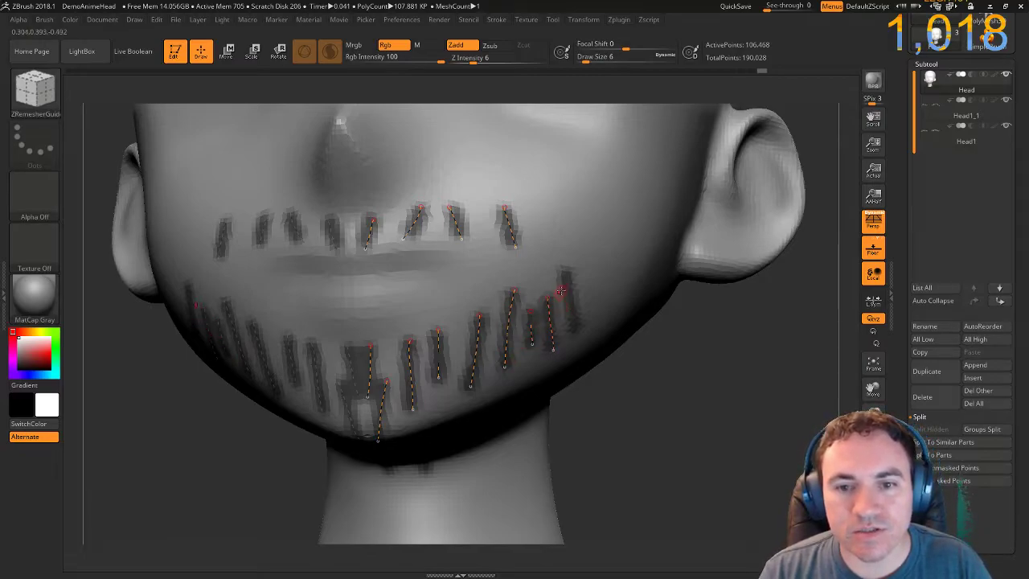
left_click_drag(568, 272, 577, 336)
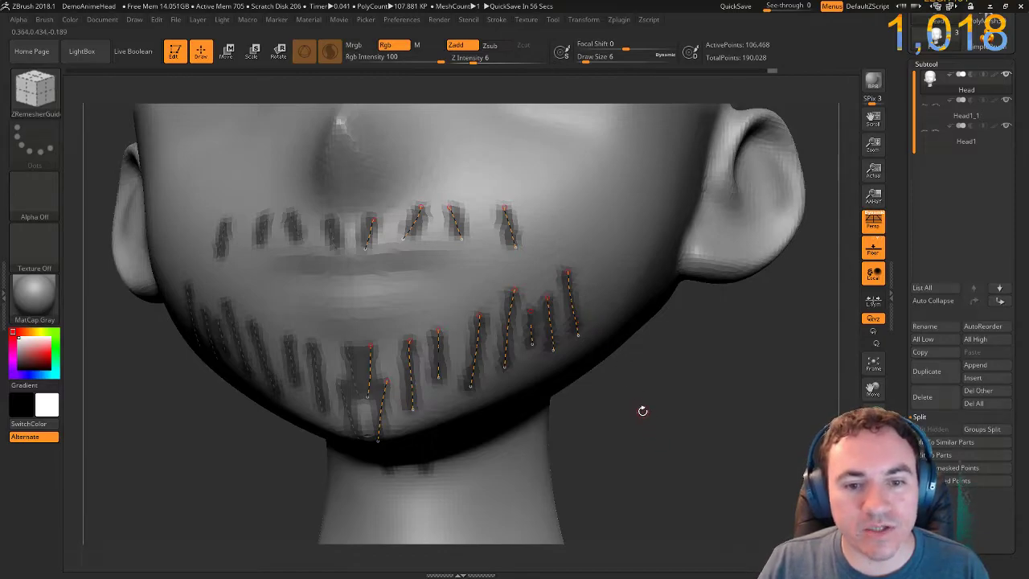
Quick-save the project and insert IMM Toon Medium Boot strands along the moustache and beard guide curves.
mouse_move(641, 421)
right_mouse_down("ctrl")
mouse_move(607, 398)
mouse_move(635, 358)
mouse_move(599, 394)
mouse_move(633, 501)
right_mouse_up("ctrl")
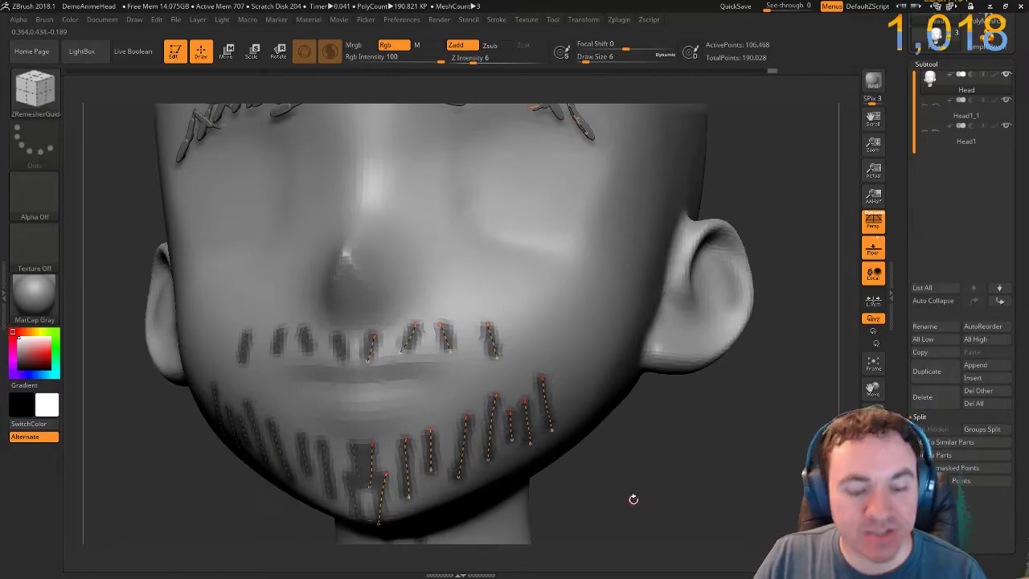
key("b")
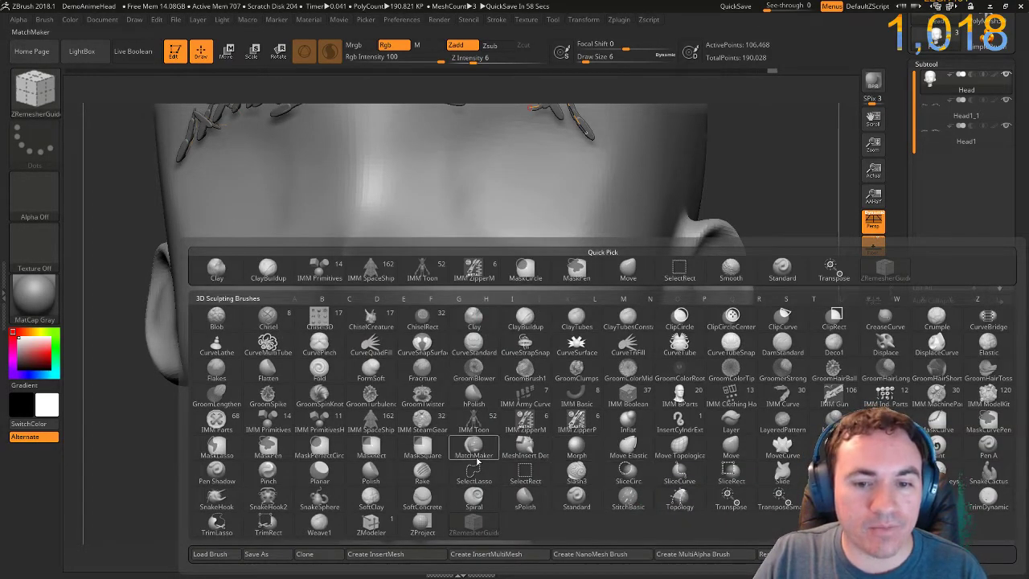
left_click(474, 419)
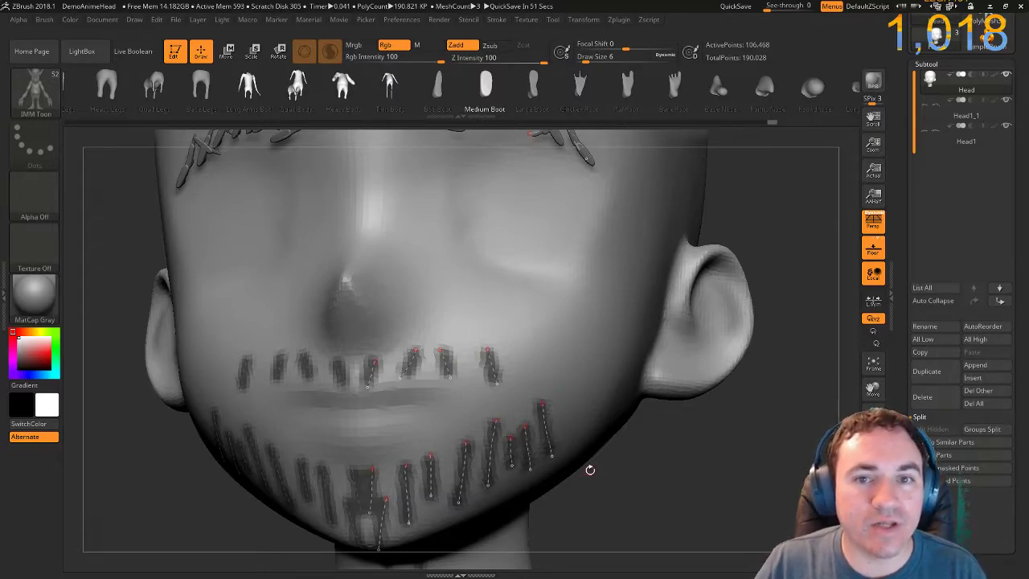
left_click(735, 7)
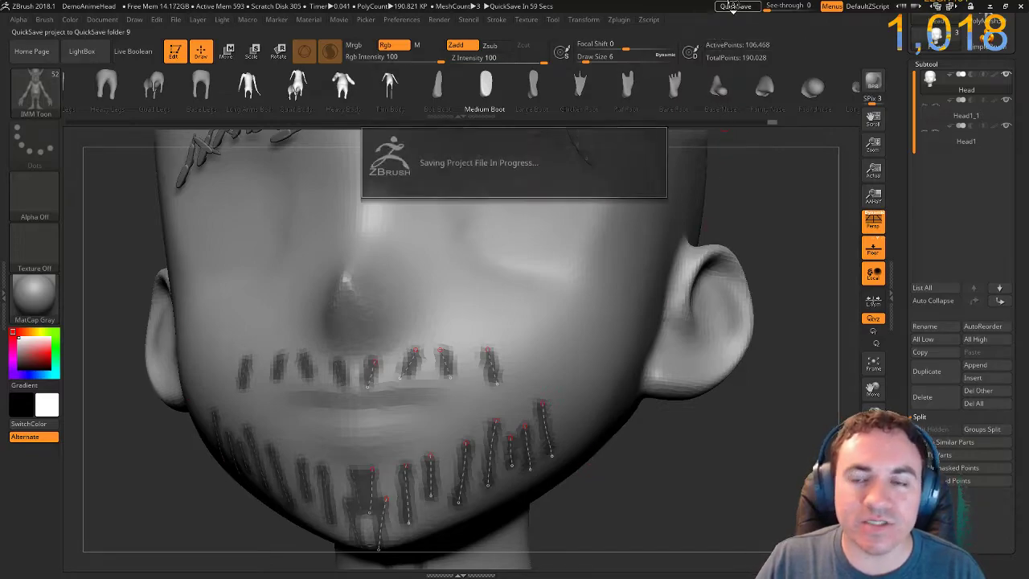
key("bracketright")
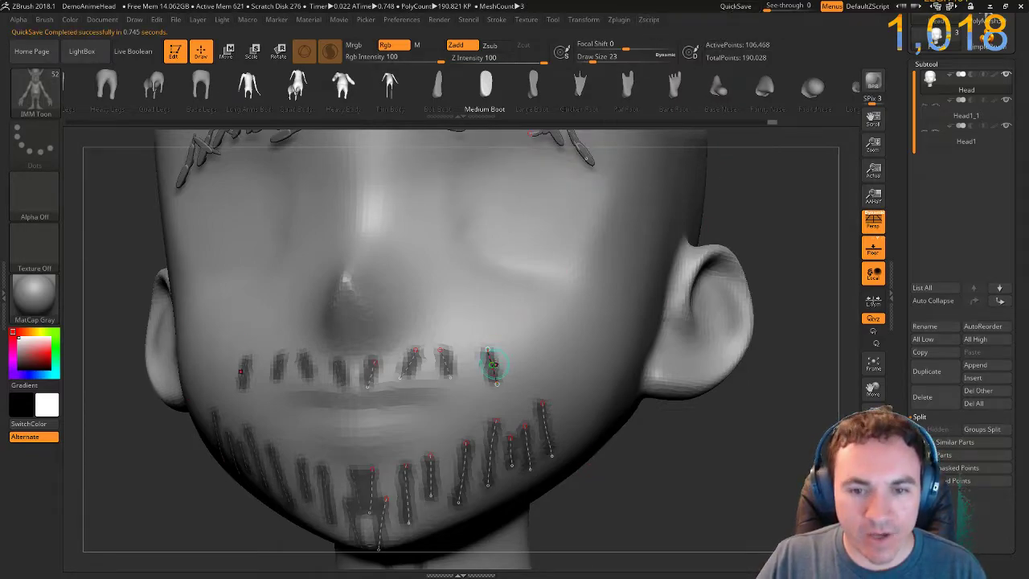
left_click(497, 23)
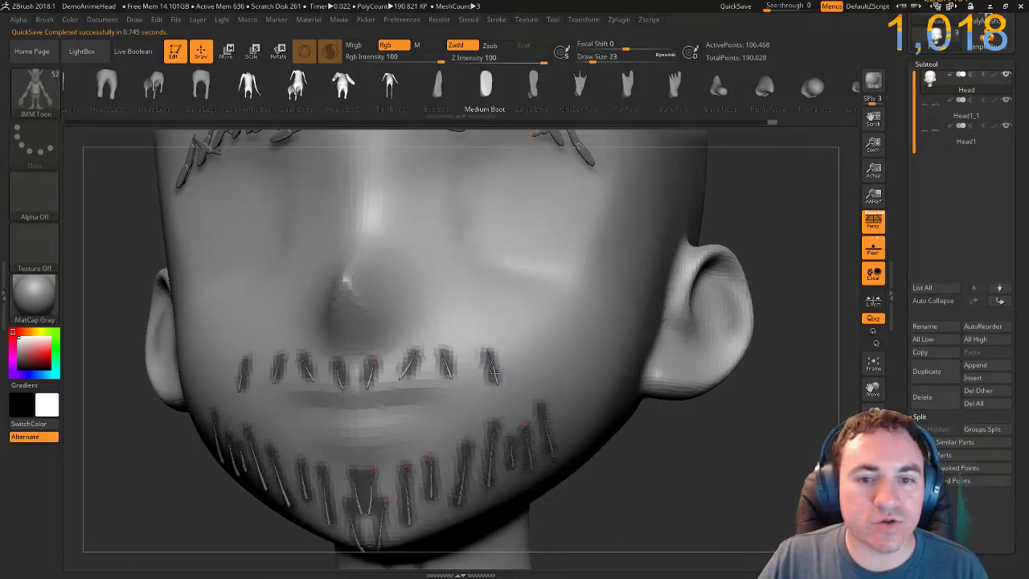
left_click(494, 372)
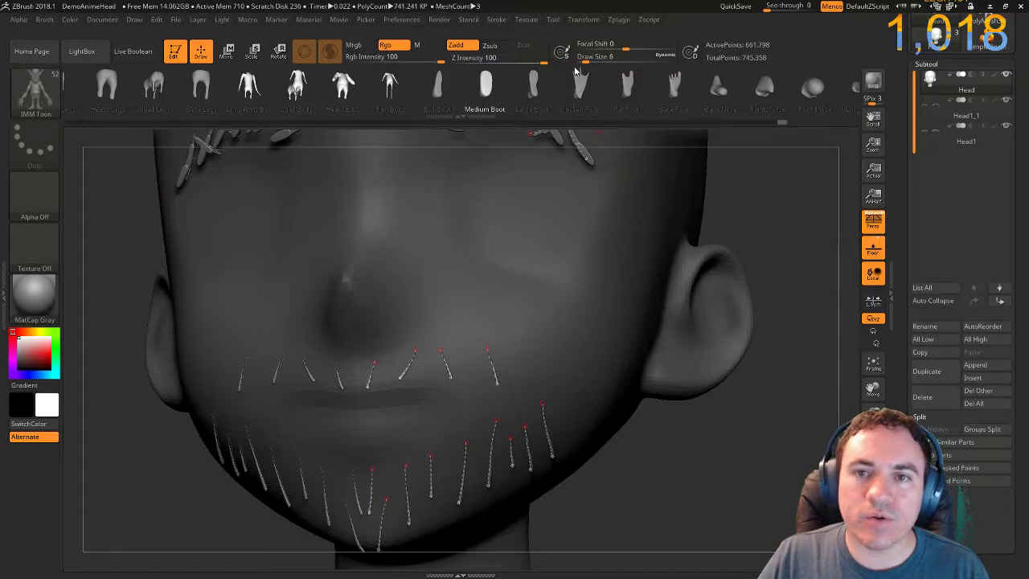
Try regenerating the facial hair strands at Draw Size 71 and examine them from the side and front.
left_click_drag(603, 62, 604, 63)
left_click(491, 367)
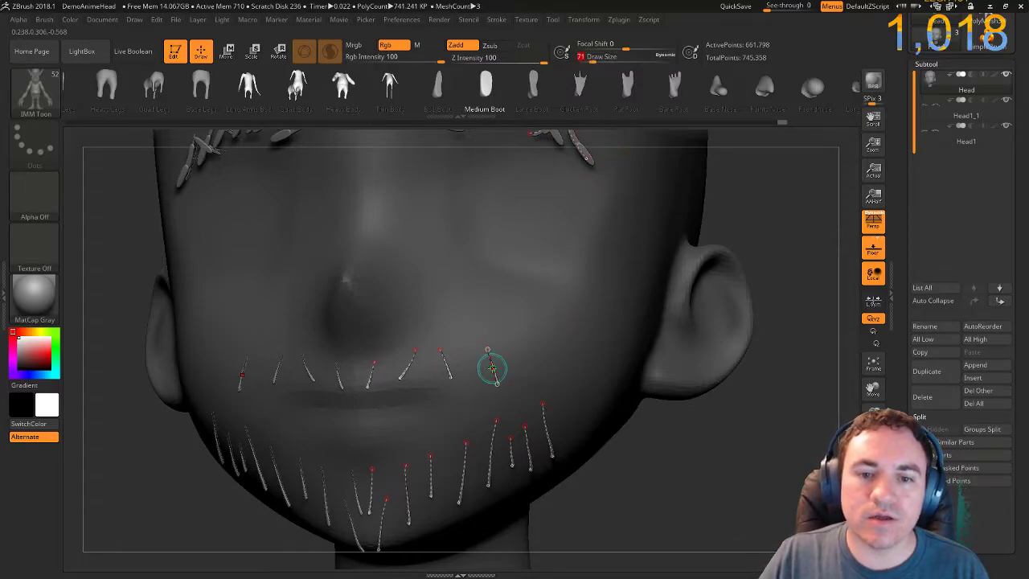
mouse_move(655, 455)
left_mouse_down()
mouse_move(729, 491)
mouse_move(656, 570)
mouse_move(571, 469)
left_mouse_up()
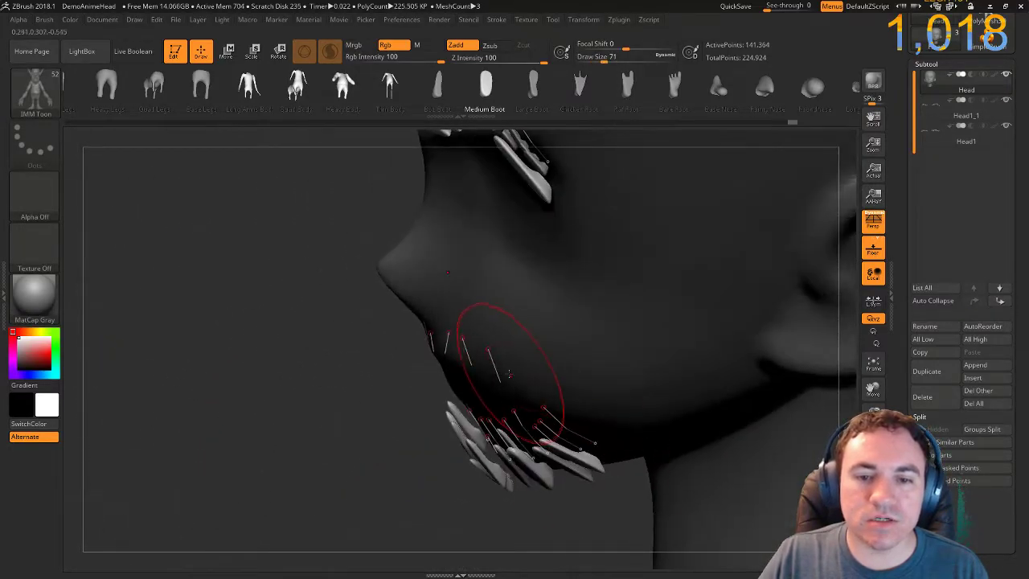
left_click_drag(280, 384, 273, 263)
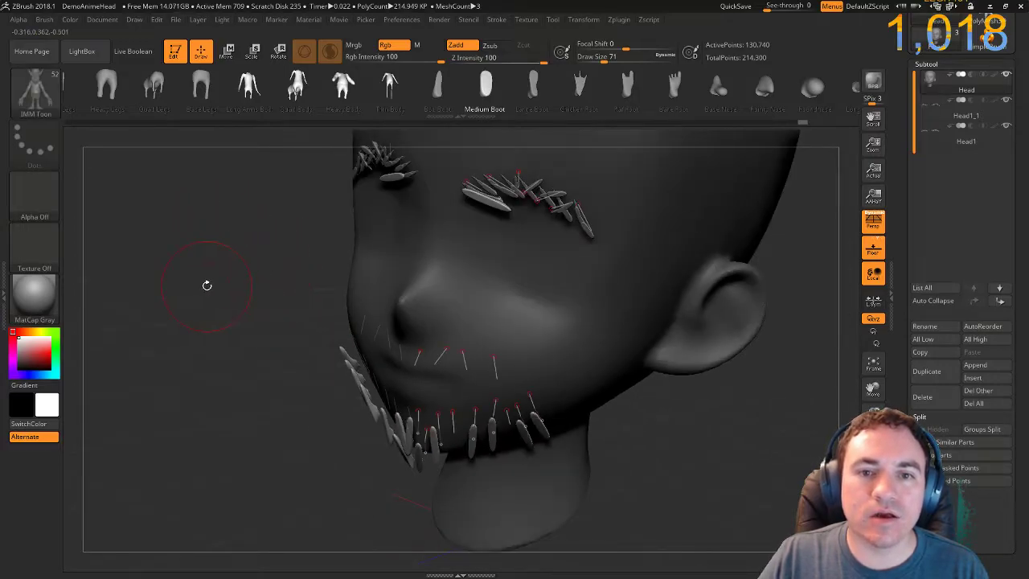
left_click_drag(206, 286, 217, 291)
Undo the boot strand insertions and the facial hair guide curves on the head.
key("ctrl+d")
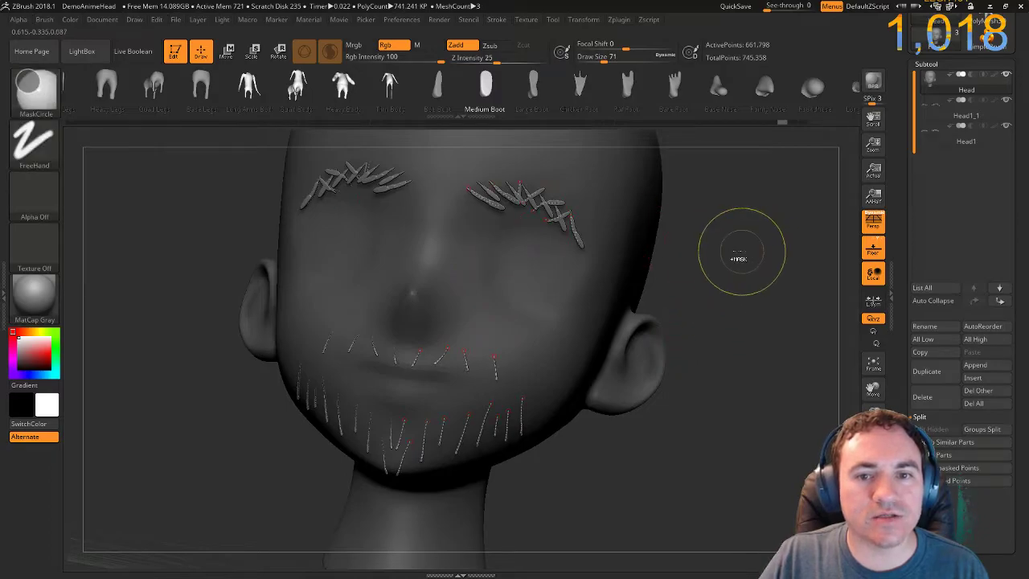
key("ctrl+z")
key("ctrl+z")
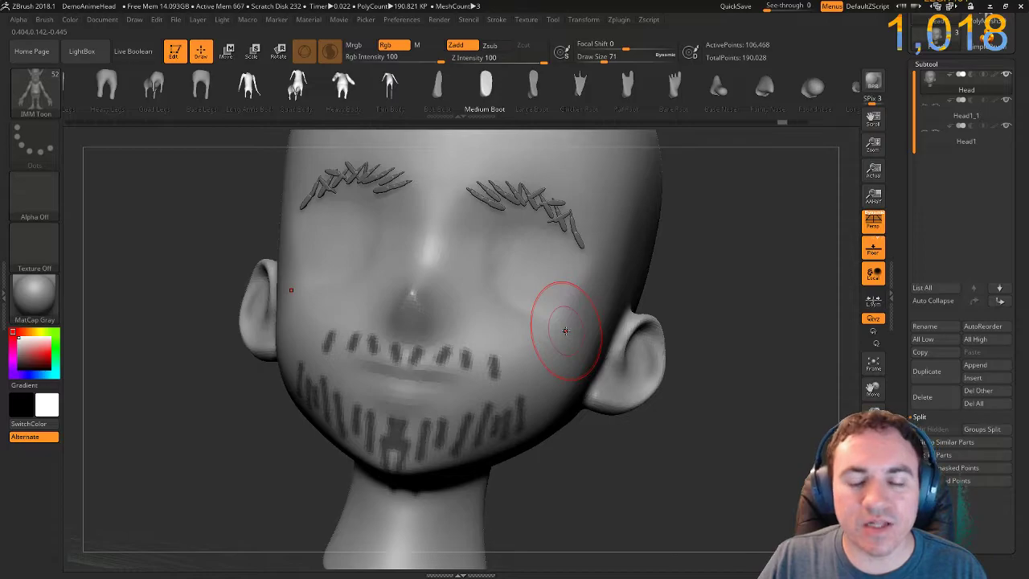
Set the Draw Size to 9 and undo the stray boot strand inserted at the moustache's outer end.
right_click_drag(714, 265, 718, 327, "ctrl")
right_click_drag(688, 219, 784, 230, "alt")
key("bracketleft")
key("bracketleft")
key("bracketleft")
key("bracketleft")
key("bracketleft")
key("bracketleft")
key("bracketleft")
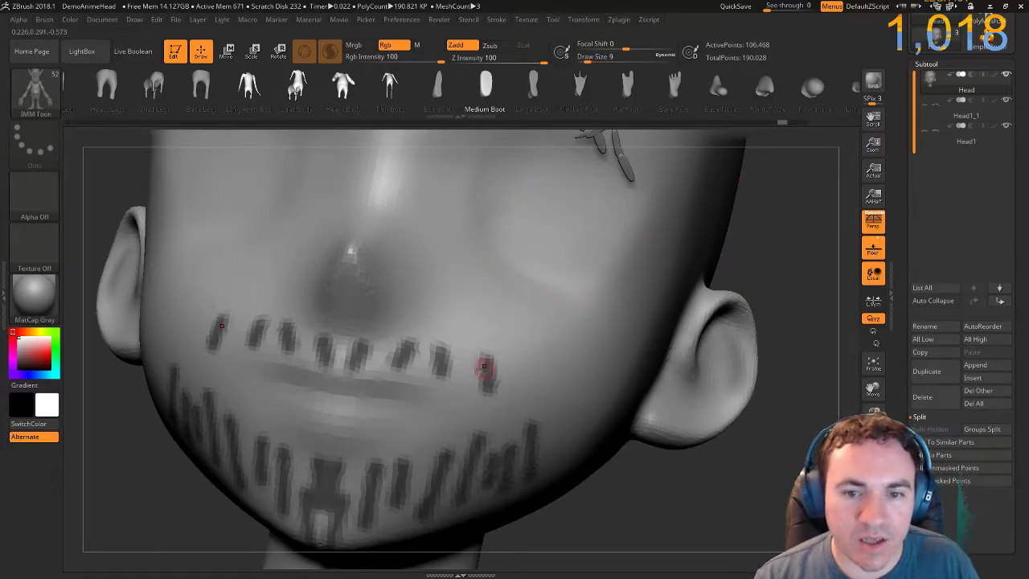
left_click_drag(488, 388, 490, 397)
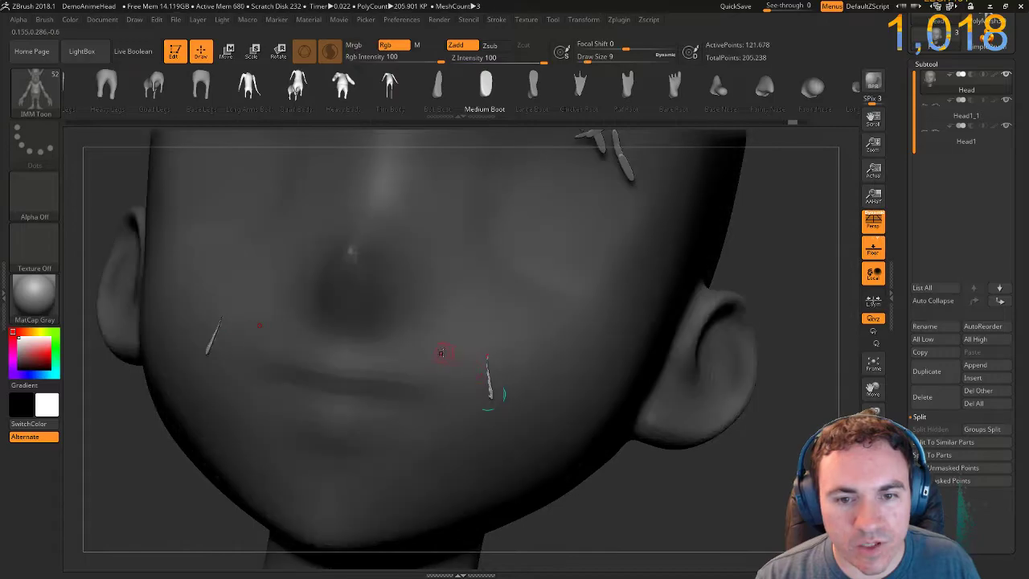
key("ctrl+z")
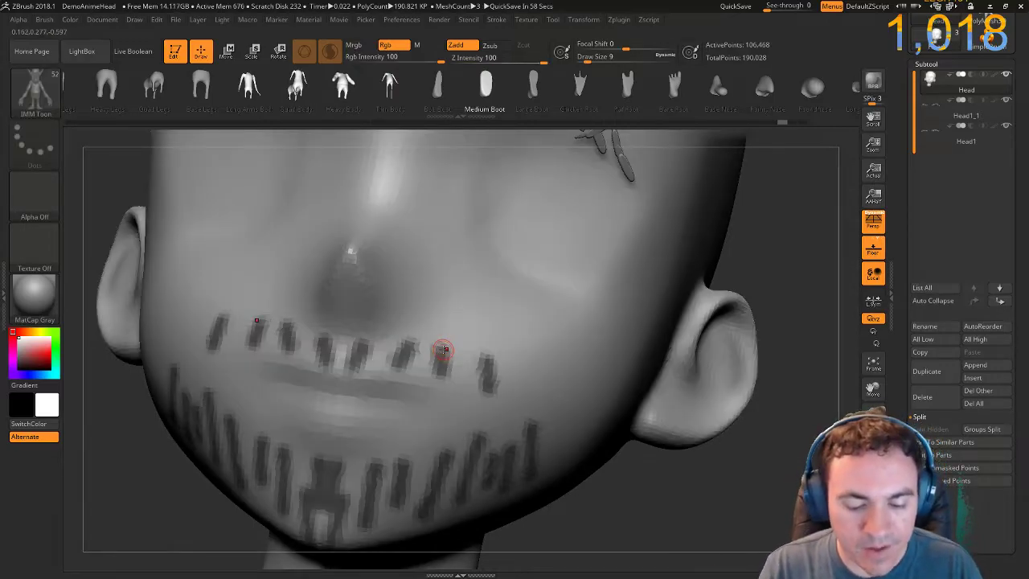
Redraw the moustache guides with ZRemesherGuides, tracing one curve over each mask stroke from the outer end to the middle.
key("b")
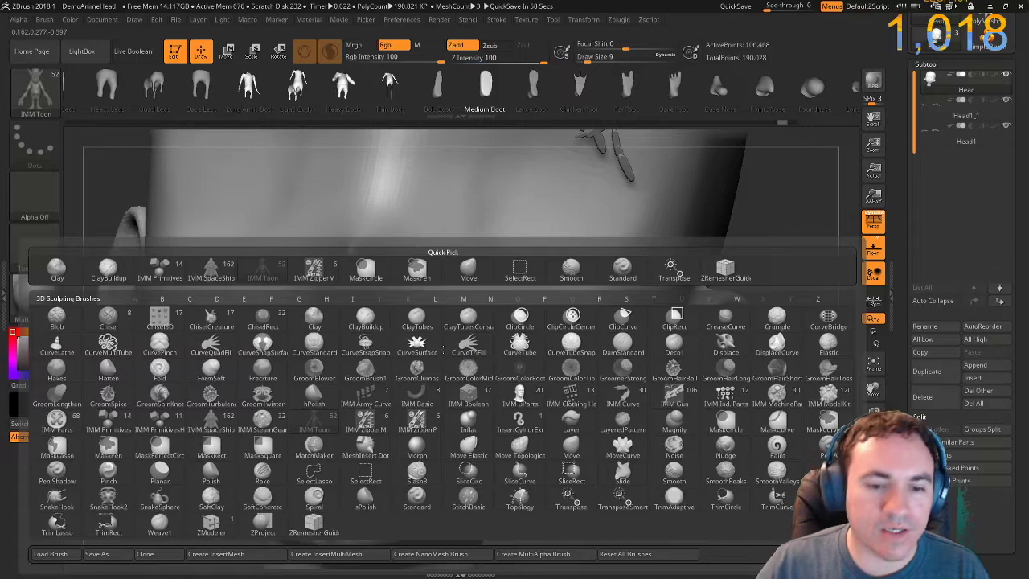
left_click(314, 523)
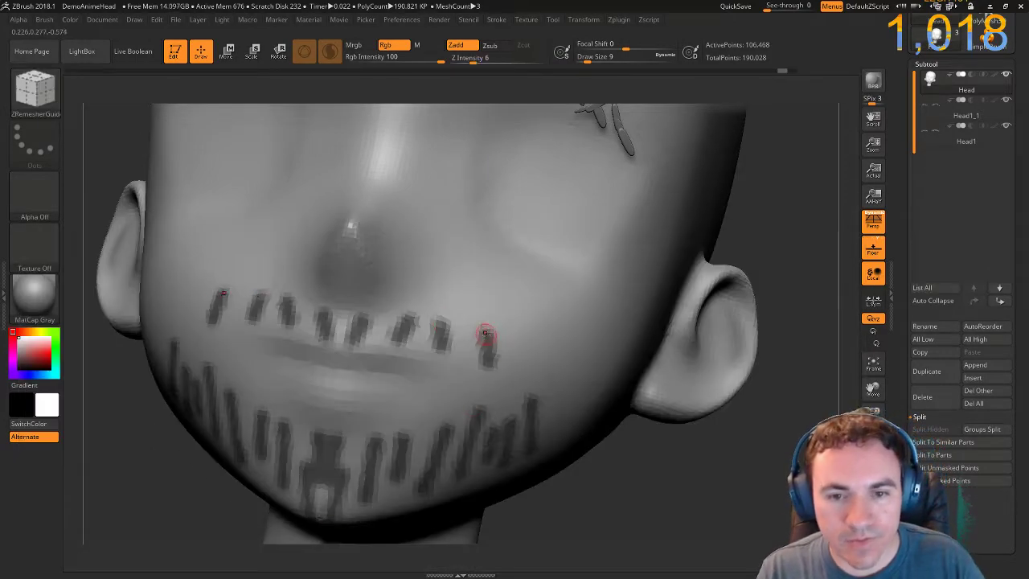
left_click_drag(488, 368, 442, 352)
mouse_move(408, 321)
left_mouse_down()
mouse_move(390, 339)
mouse_move(350, 347)
left_mouse_up()
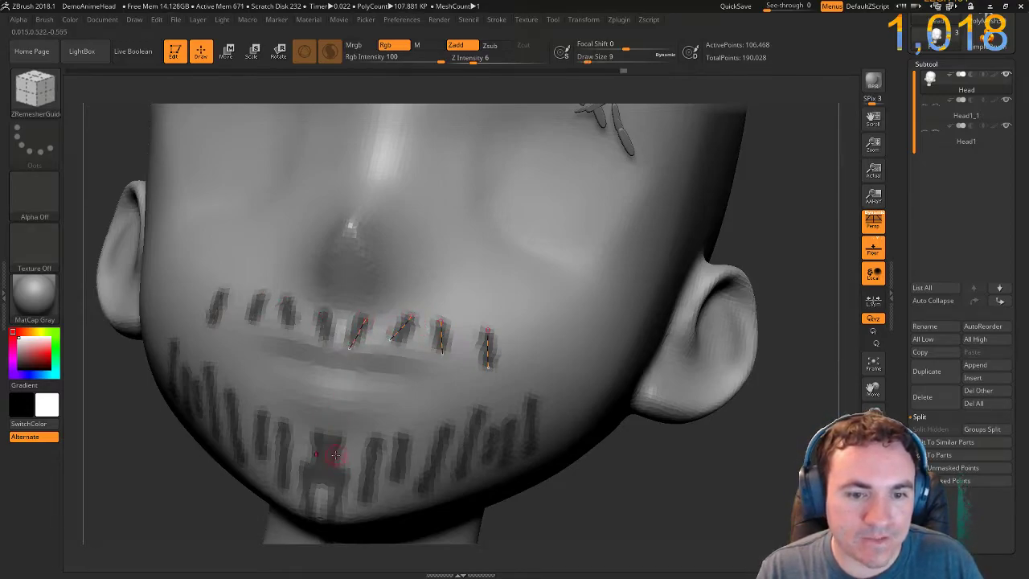
Trace guide curves over the beard mask strokes from the chin out to the last stroke on the jaw at Draw Size 9.
left_click_drag(337, 438, 329, 522)
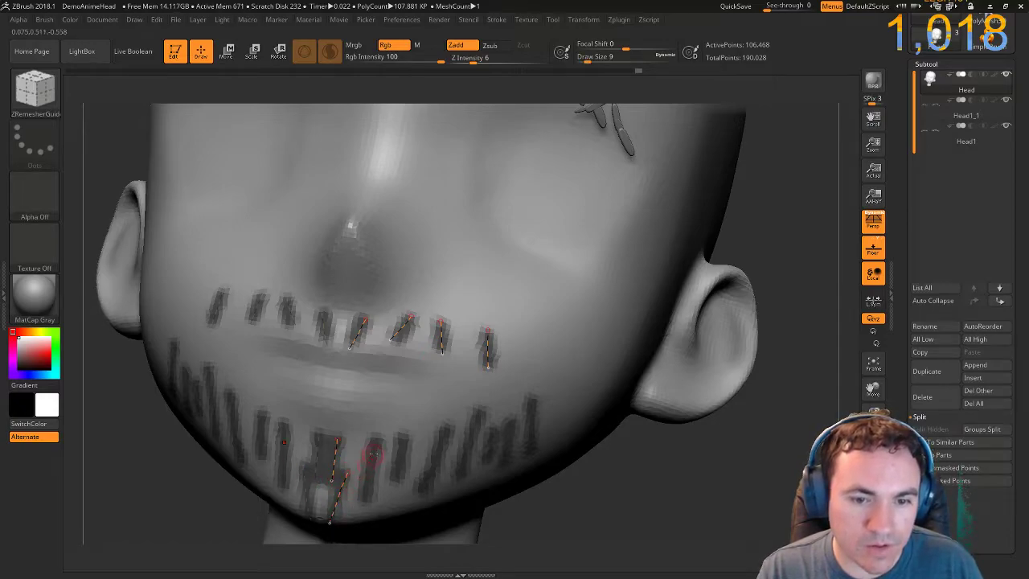
left_click_drag(402, 435, 397, 482)
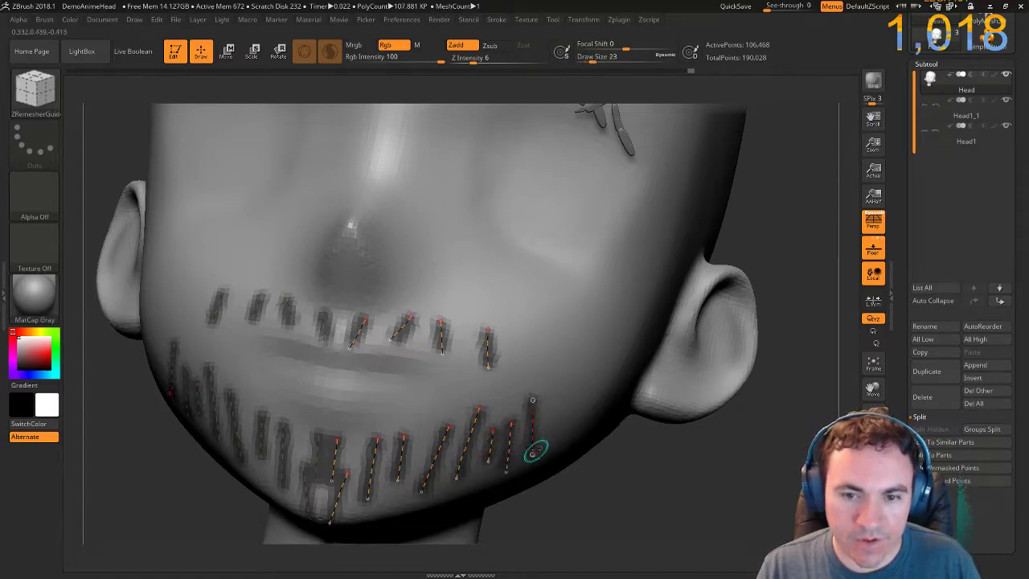
key("bracketright")
key("bracketright")
key("bracketright")
key("bracketleft")
key("bracketleft")
key("bracketleft")
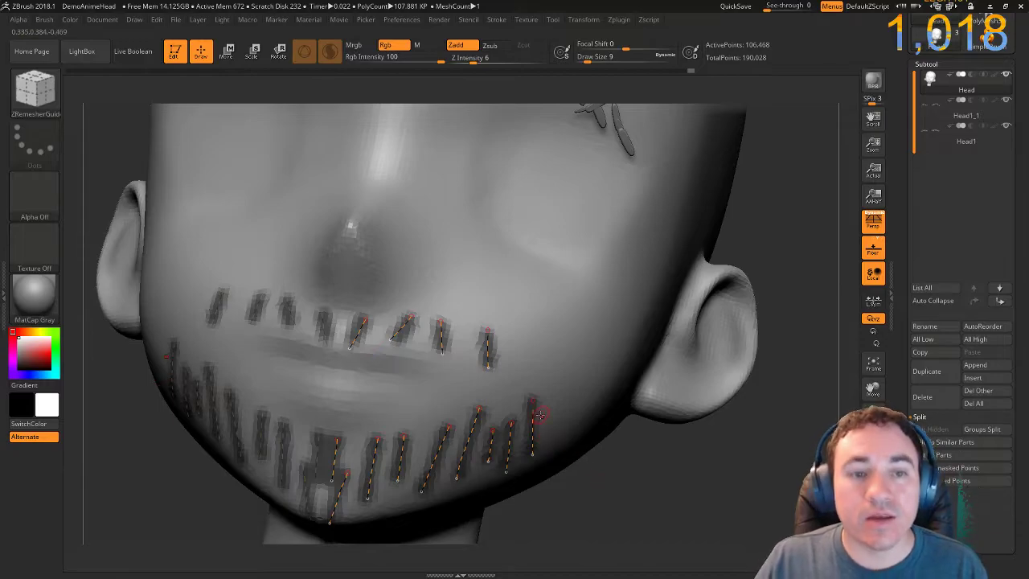
Insert the IMM Toon brush's Medium Boot mesh along the moustache and beard guide curves at Draw Size 23.
key("b")
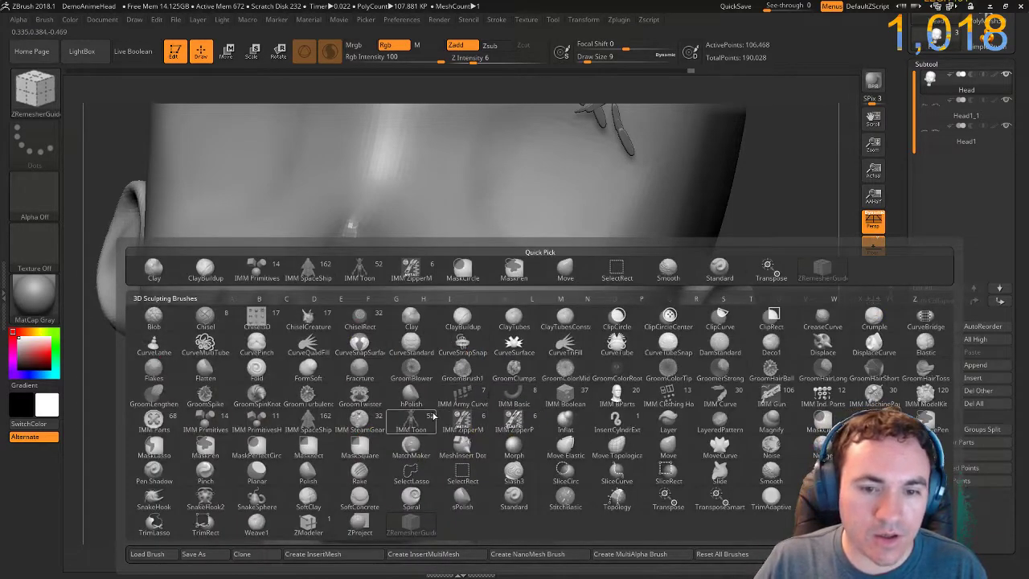
mouse_move(415, 423)
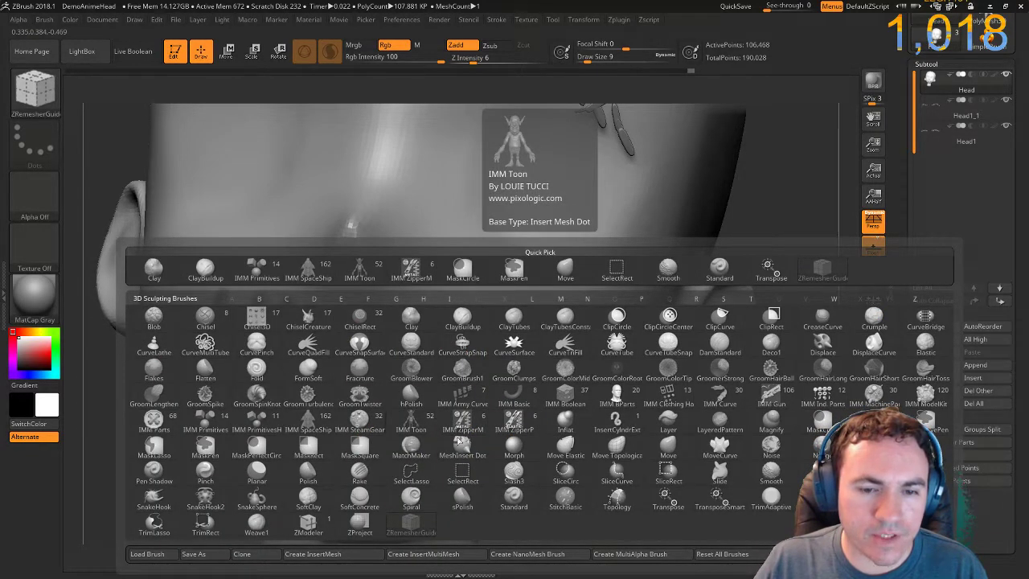
mouse_move(502, 469)
key("i")
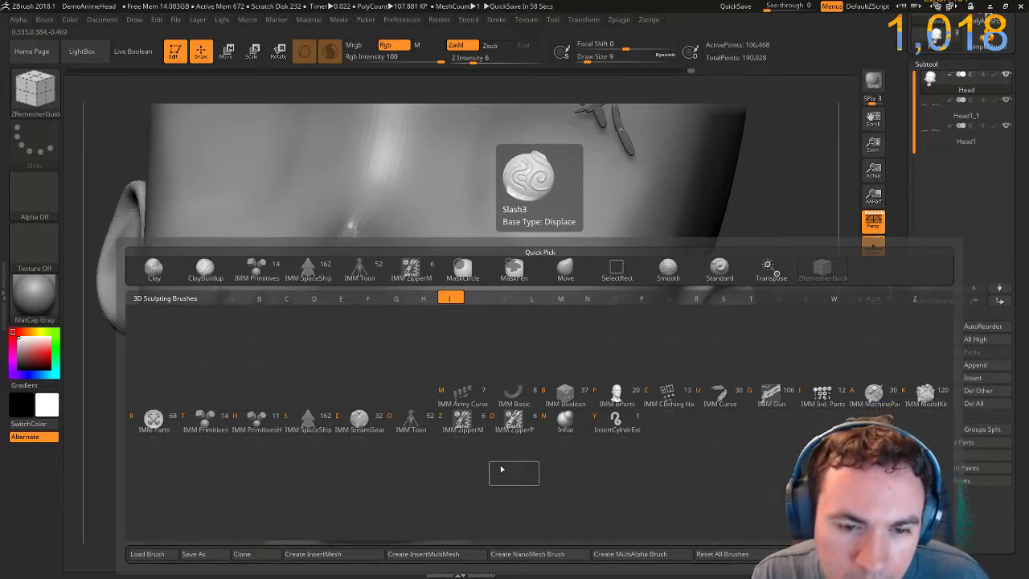
key("o")
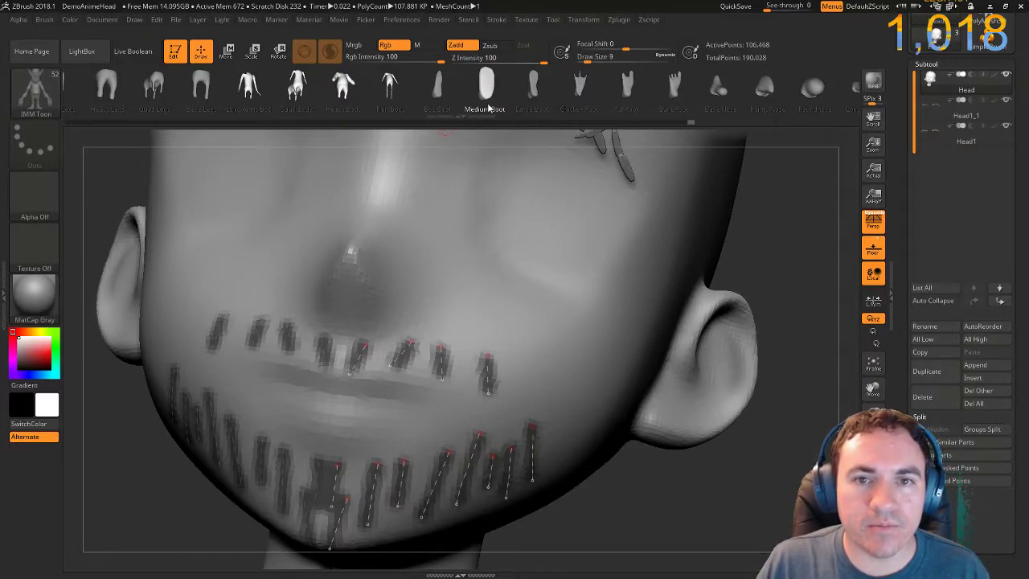
left_click(488, 373)
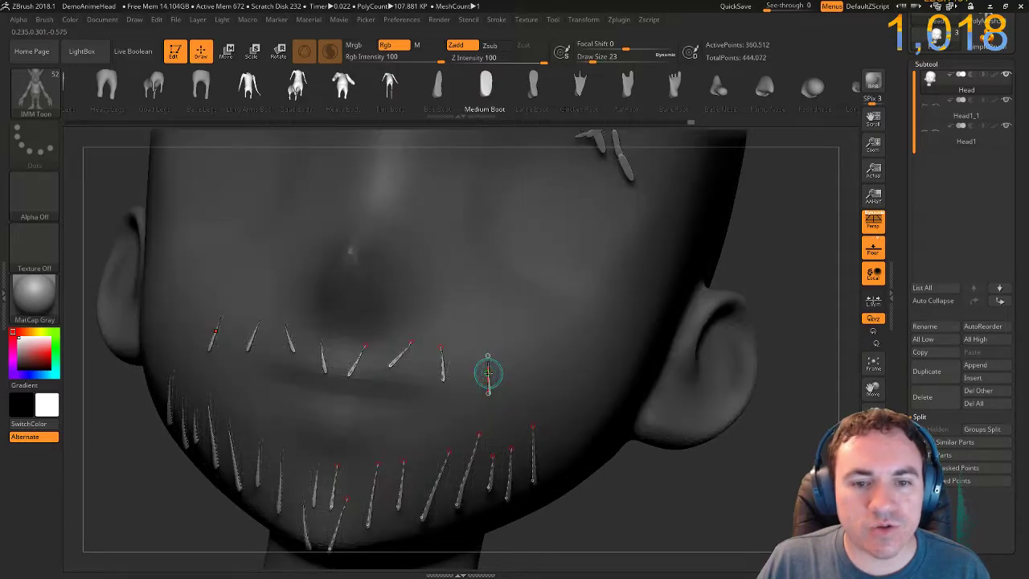
Flatten the curve Size falloff to full along its whole length and update the facial hair strands.
mouse_move(619, 494)
left_mouse_down()
mouse_move(662, 523)
mouse_move(734, 519)
mouse_move(583, 508)
mouse_move(642, 512)
mouse_move(625, 413)
left_mouse_up()
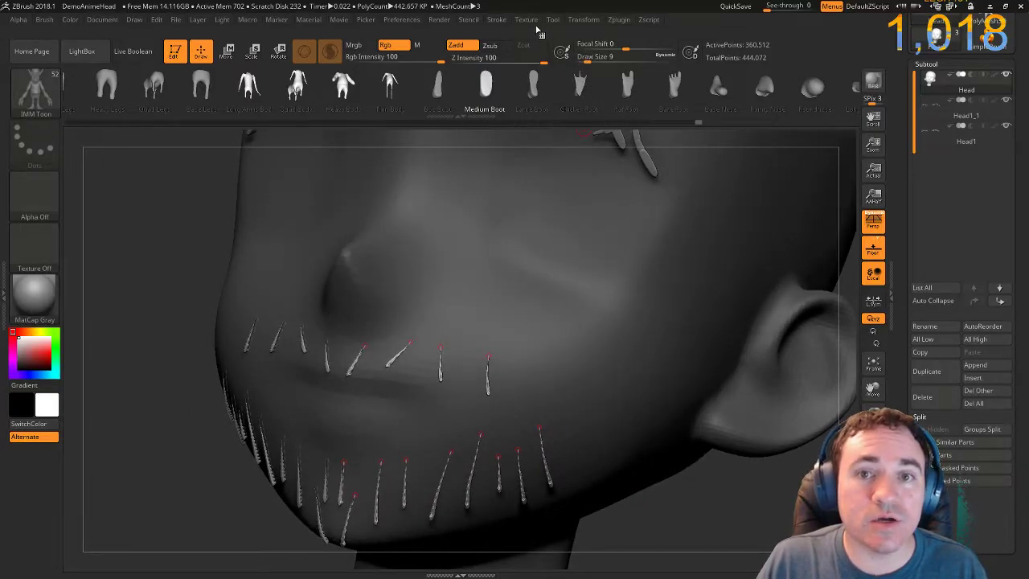
left_click(496, 20)
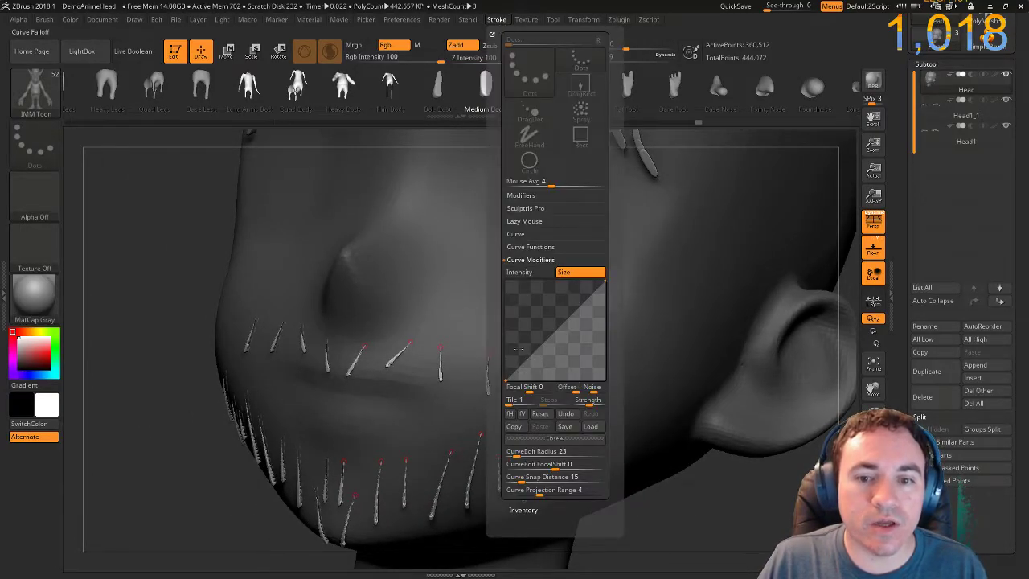
left_click_drag(509, 375, 502, 284)
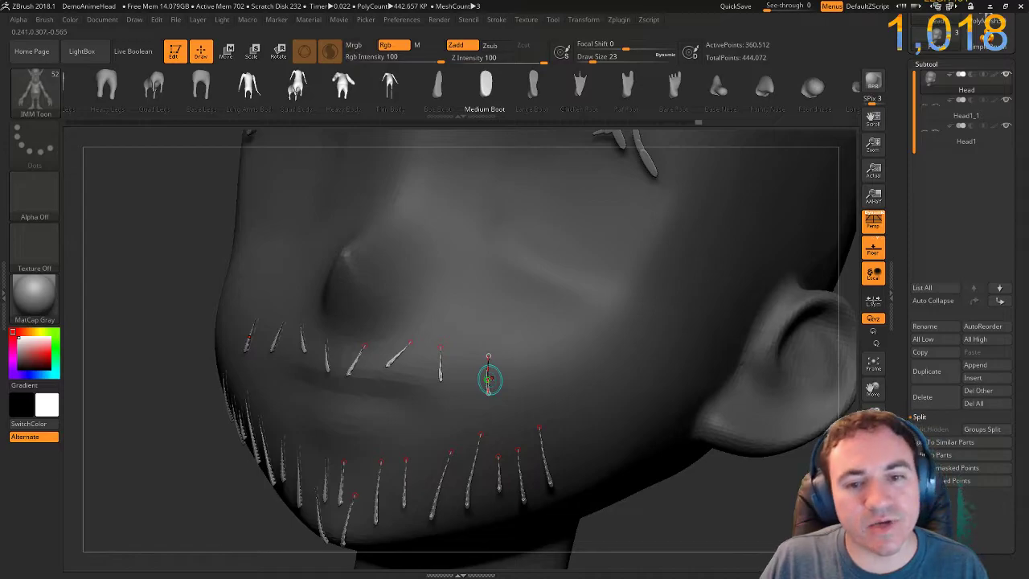
left_click(490, 379)
Pull the middle of the curve Size falloff down into a dip and update the facial hair strands.
left_click_drag(671, 502, 688, 507)
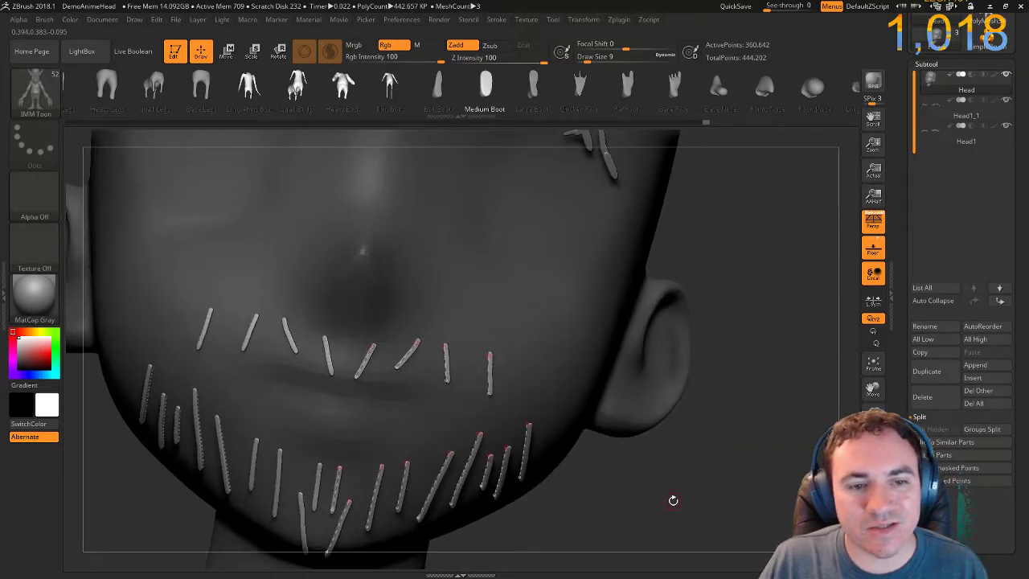
left_click(526, 20)
left_click(496, 20)
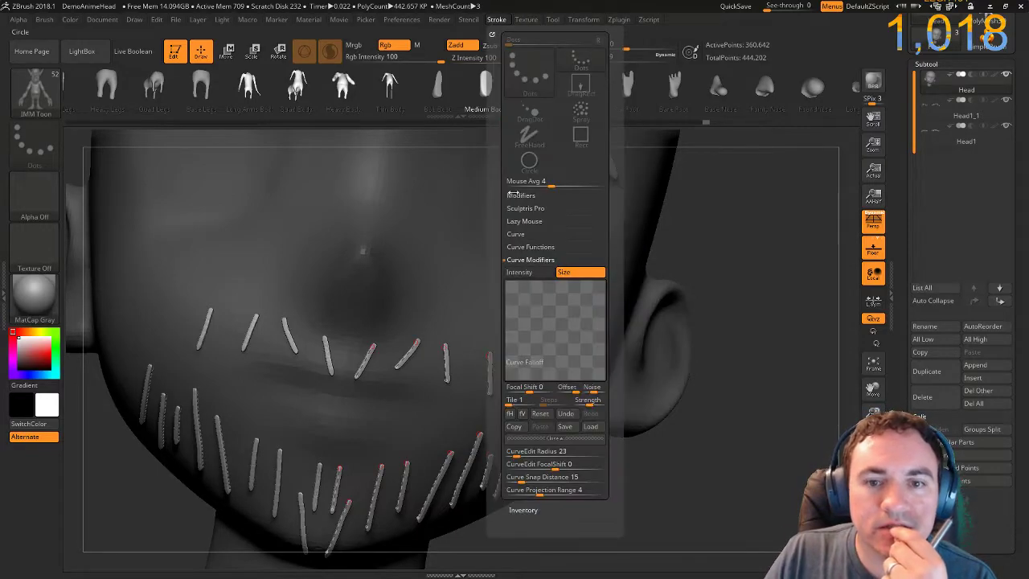
left_click_drag(566, 293, 556, 366)
left_click(445, 364)
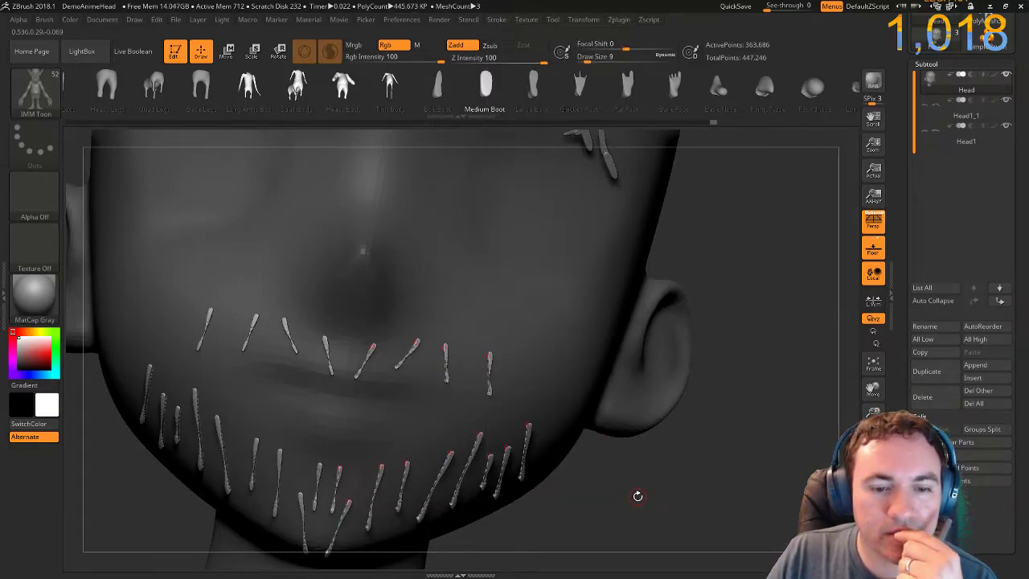
Raise the middle point of the curve Size falloff to a shallower dip and update the facial hair strands.
left_click(497, 20)
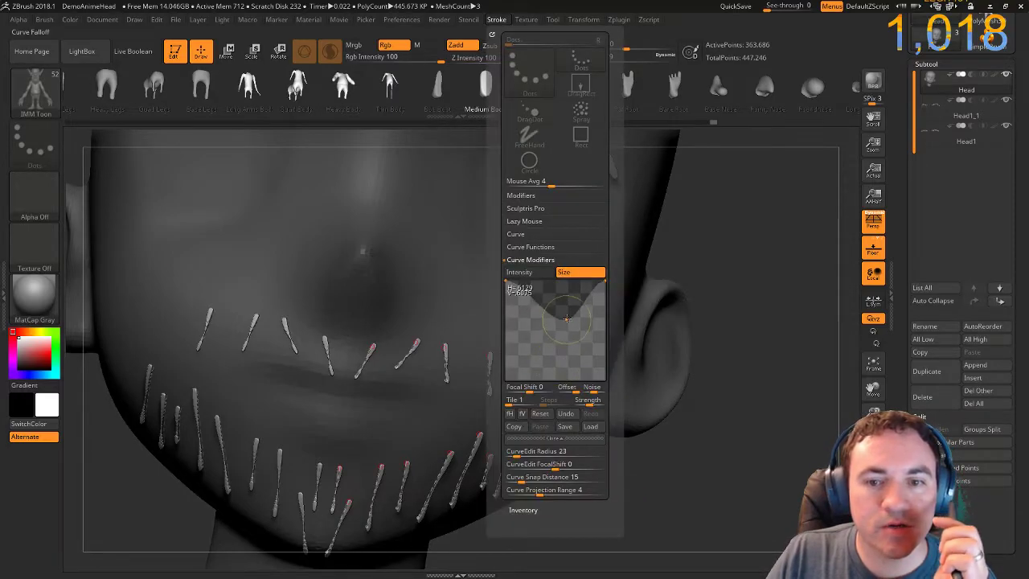
left_click_drag(566, 321, 568, 305)
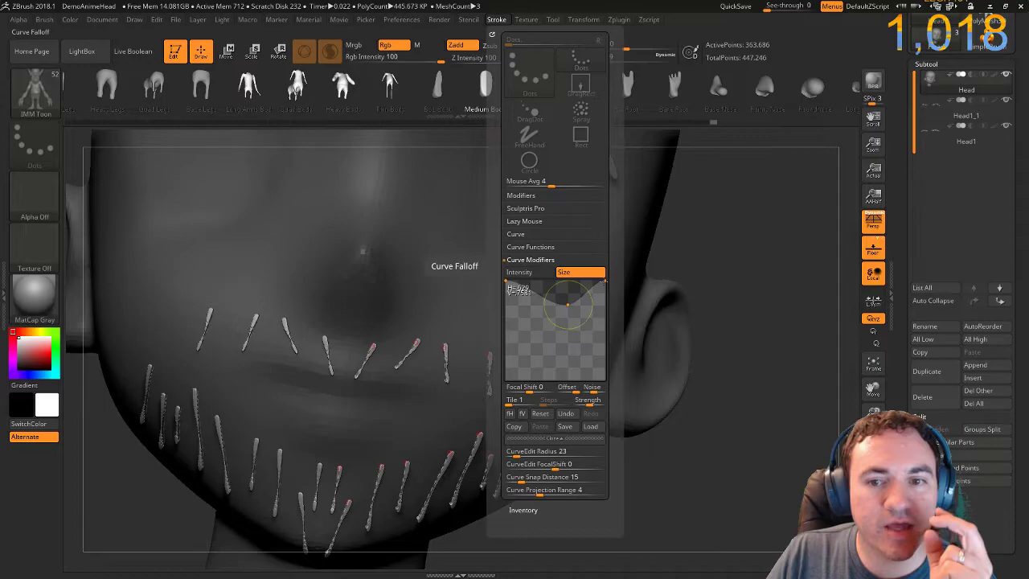
left_click(446, 366)
key("[")
key("[")
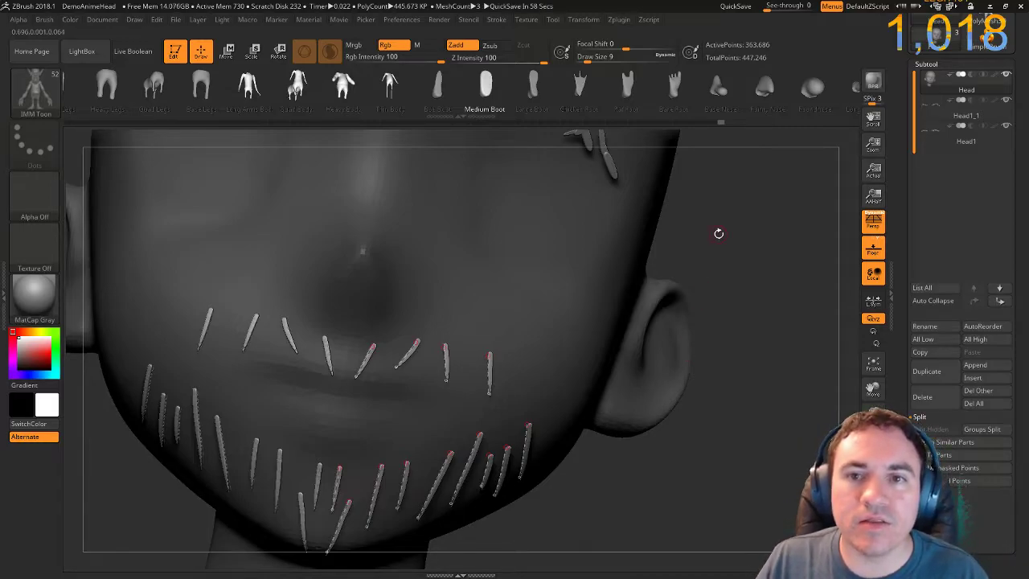
Set the Draw Size to 29 and update the strands along the moustache and beard curves.
left_click_drag(588, 58, 589, 58)
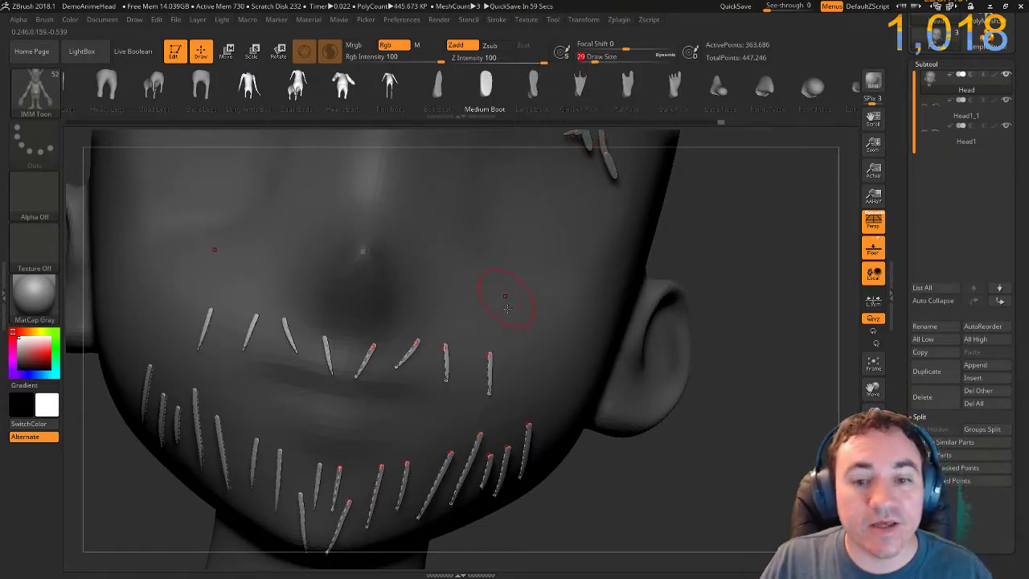
left_click(489, 361)
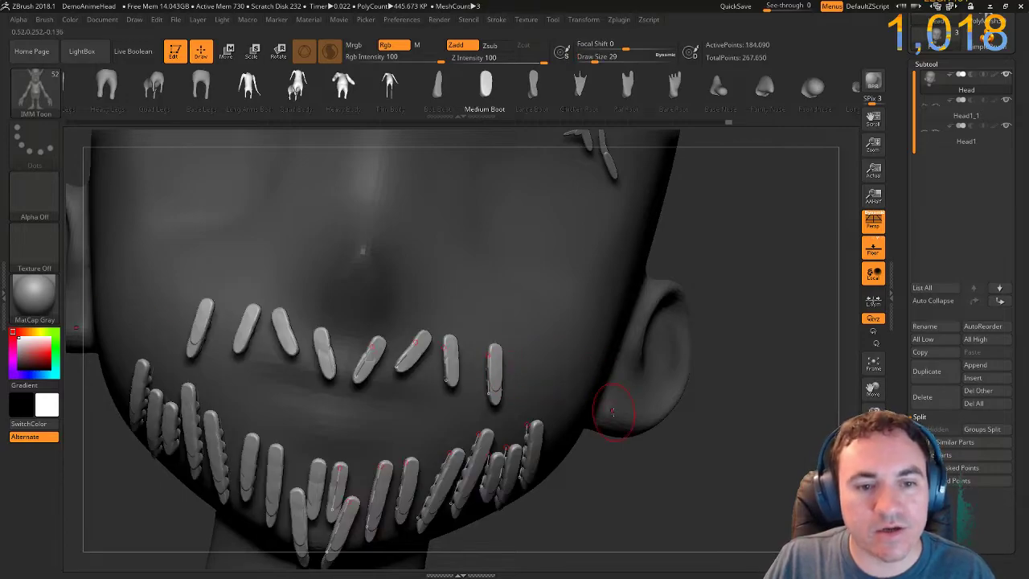
mouse_move(642, 510)
left_mouse_down()
mouse_move(619, 515)
mouse_move(667, 518)
mouse_move(645, 521)
mouse_move(683, 448)
mouse_move(675, 467)
mouse_move(722, 422)
mouse_move(774, 410)
mouse_move(793, 316)
mouse_move(726, 313)
mouse_move(692, 400)
mouse_move(701, 406)
left_mouse_up()
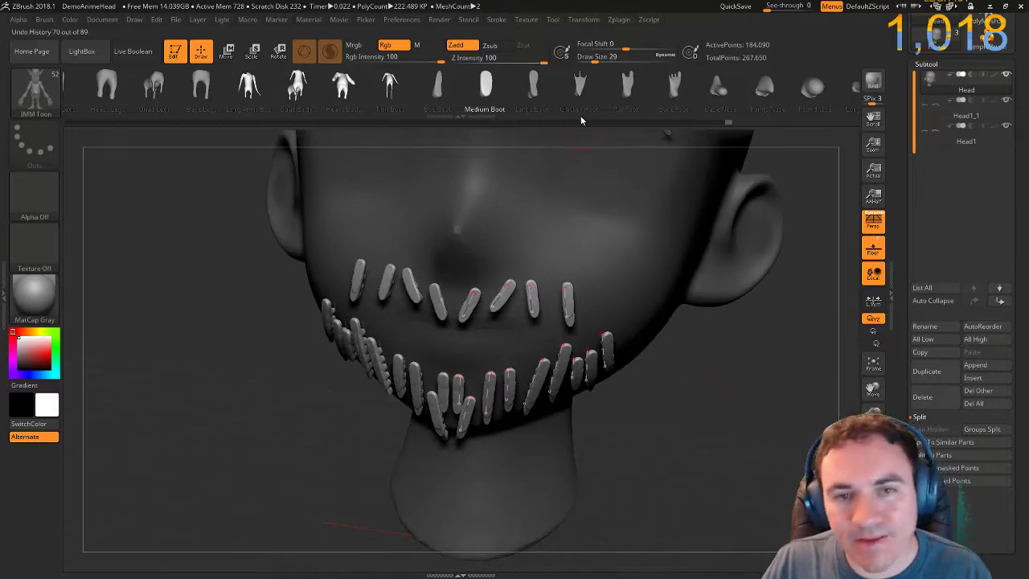
Lower the middle falloff point of the curve Size graph to taper the strands more strongly, and update them.
left_click(496, 19)
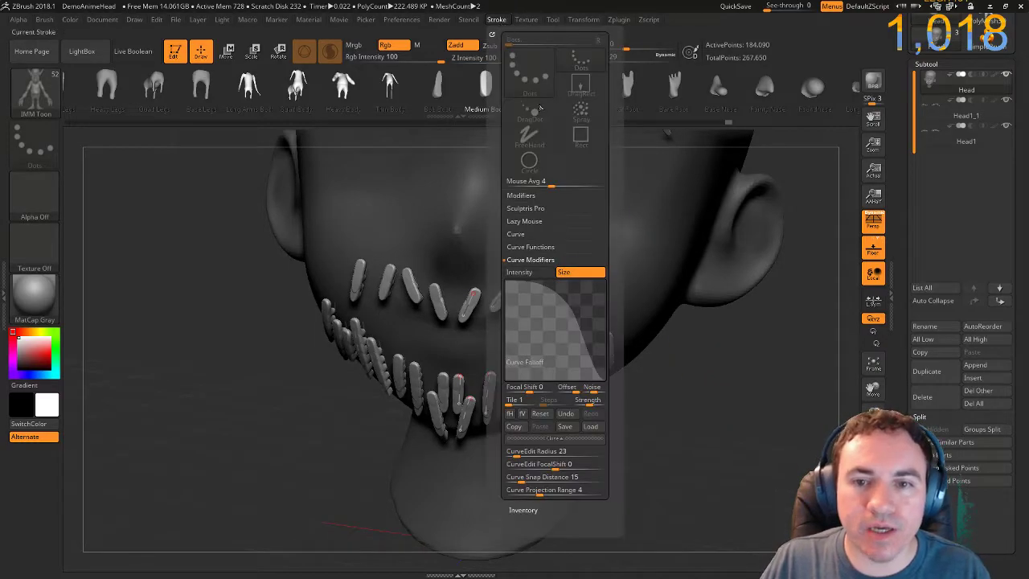
left_click_drag(572, 304, 553, 325)
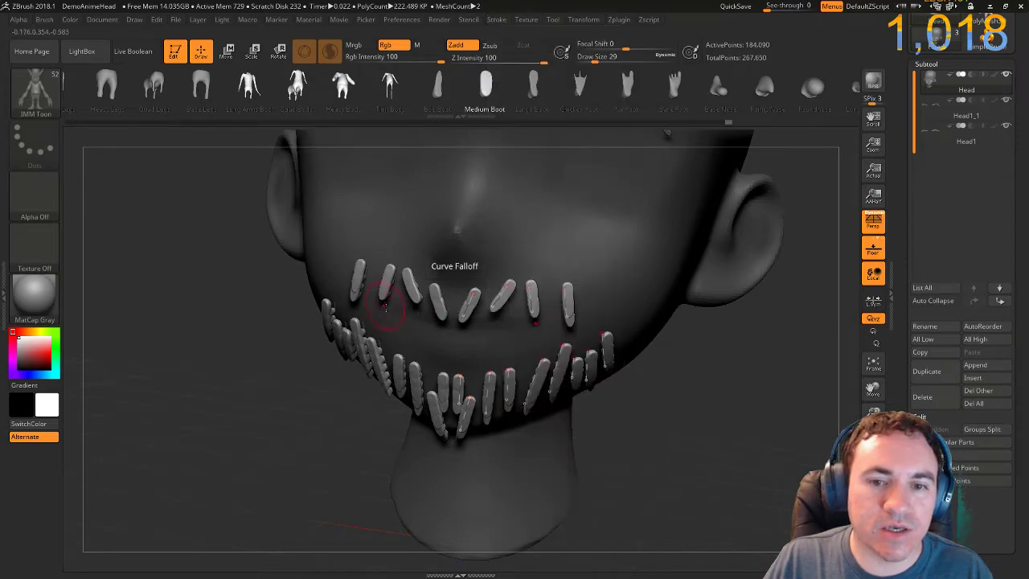
left_click_drag(699, 386, 736, 381)
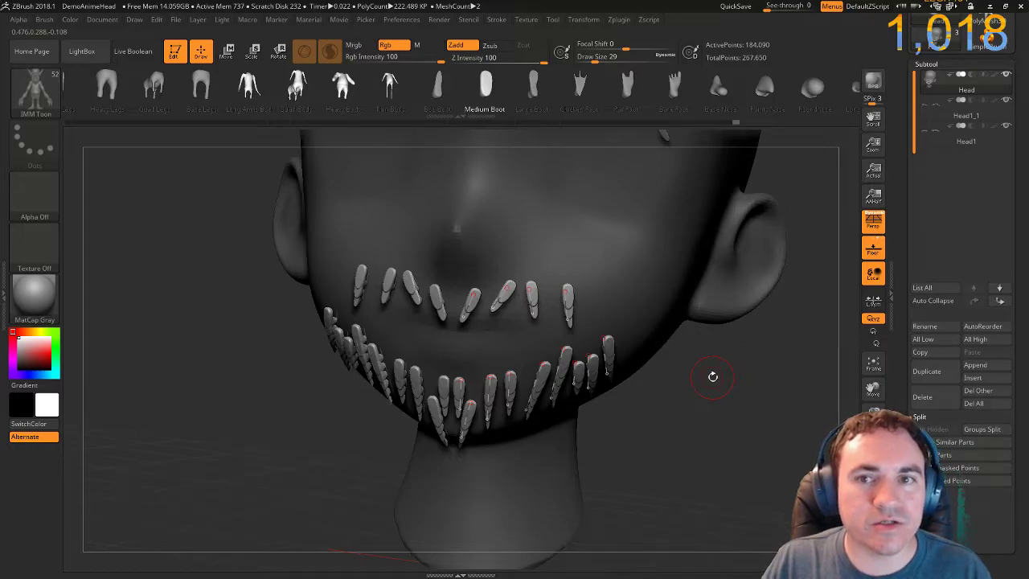
Thin the facial hair strands by updating their curves with the Draw Size reduced to 16.
scroll(595, 59, "down", 3)
left_click(591, 60)
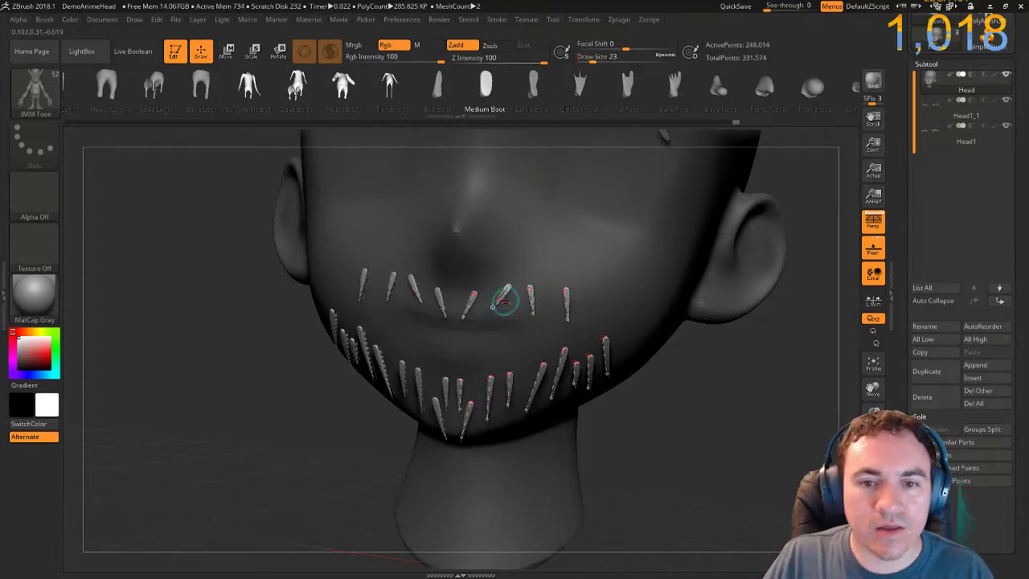
mouse_move(726, 420)
left_mouse_down()
mouse_move(715, 394)
mouse_move(734, 366)
mouse_move(722, 432)
left_mouse_up()
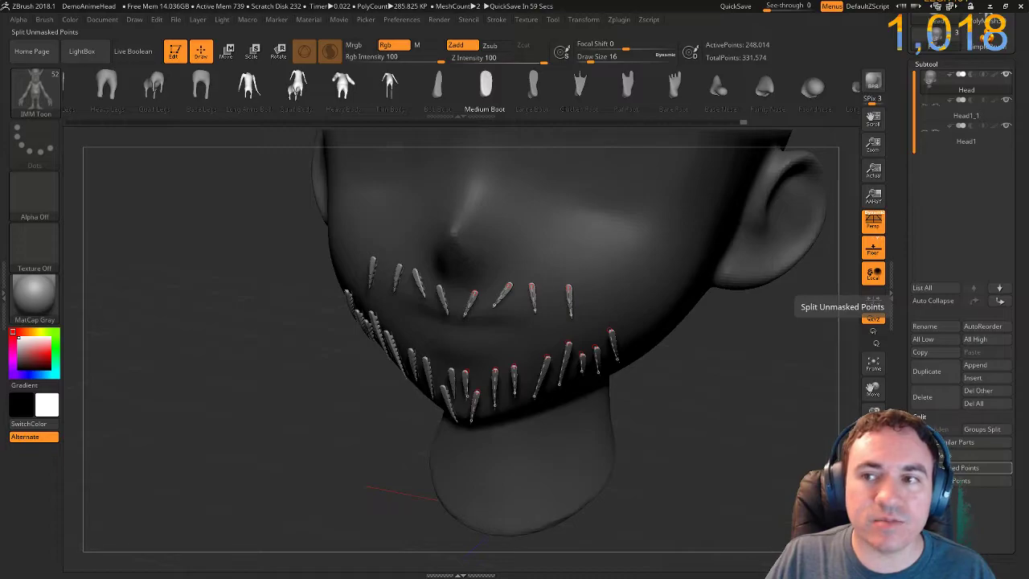
Split the facial hair strands off the head with Split Unmasked Points and hide the new subtool.
left_click(977, 468)
mouse_move(932, 107)
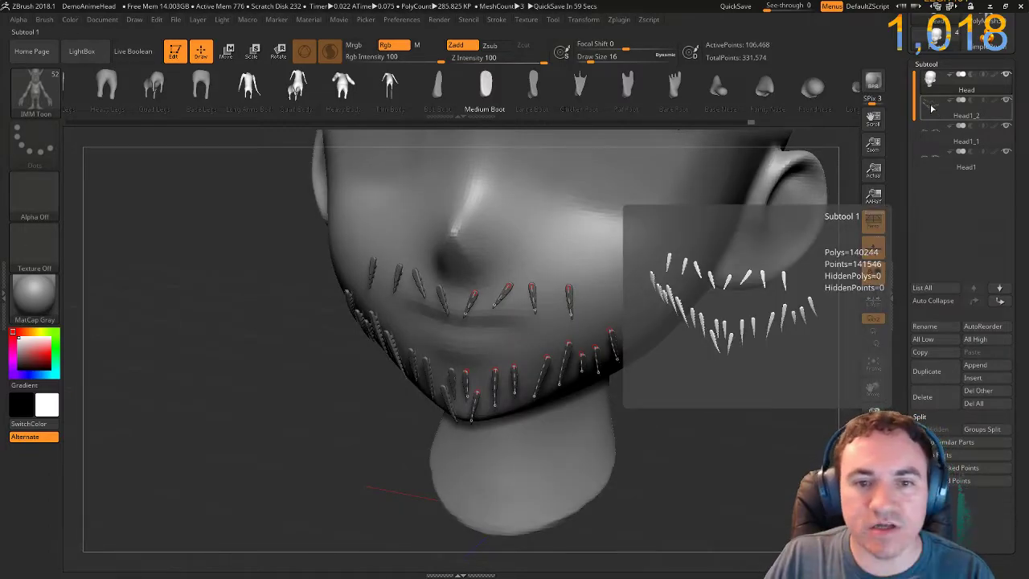
left_click(1005, 101)
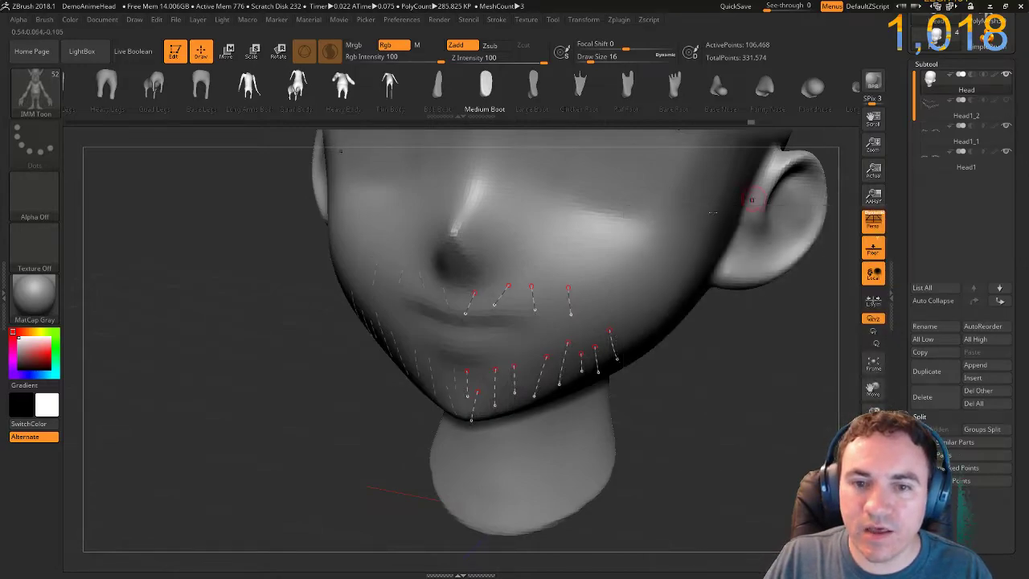
Try to mask a new beard stroke beside the outermost guide curve on the jaw.
left_click(609, 267)
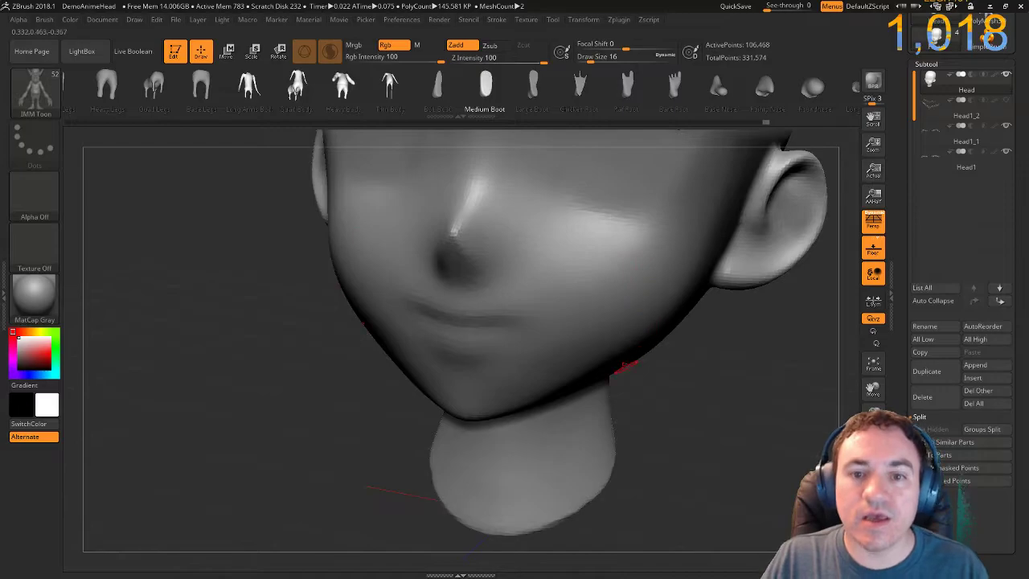
key("ctrl+z")
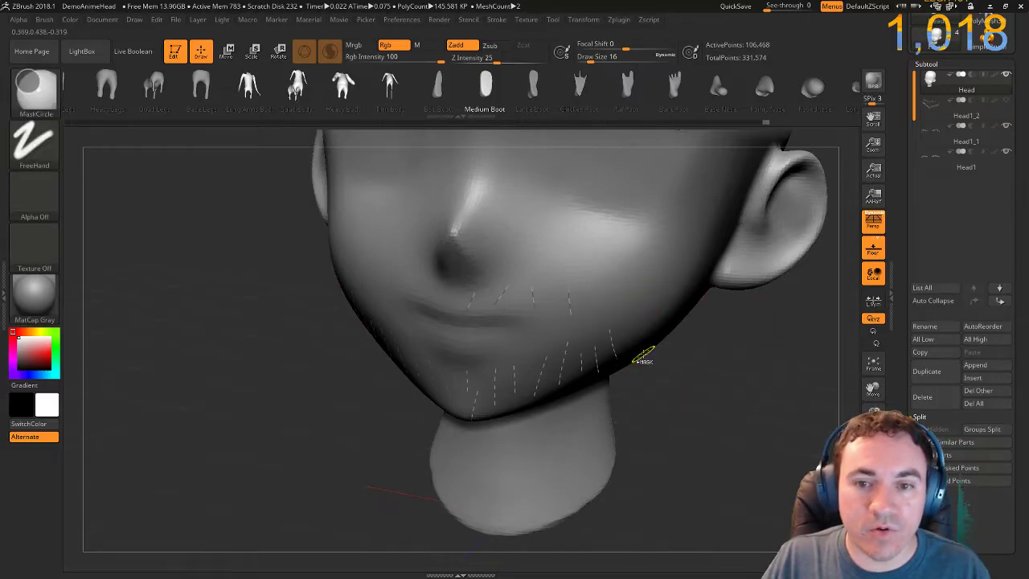
left_click_drag(672, 391, 691, 371)
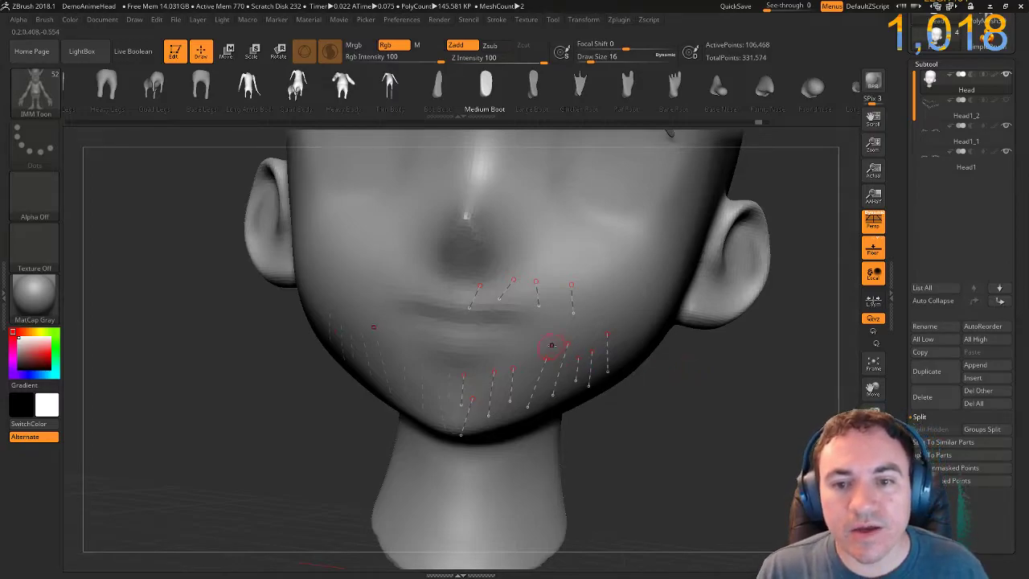
left_click_drag(768, 419, 631, 378)
key("ctrl")
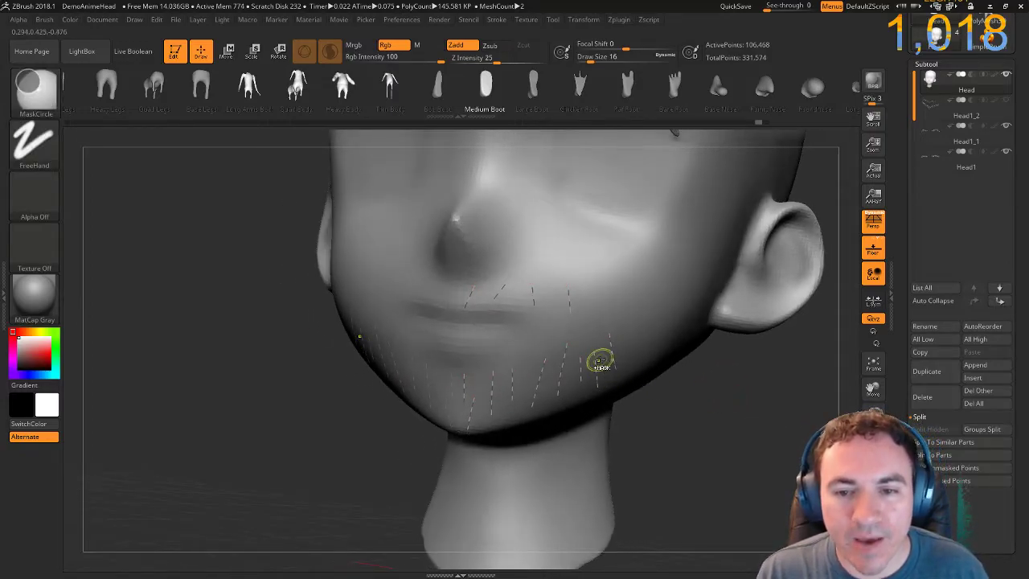
left_click_drag(620, 330, 603, 369, "ctrl")
key("ctrl+z")
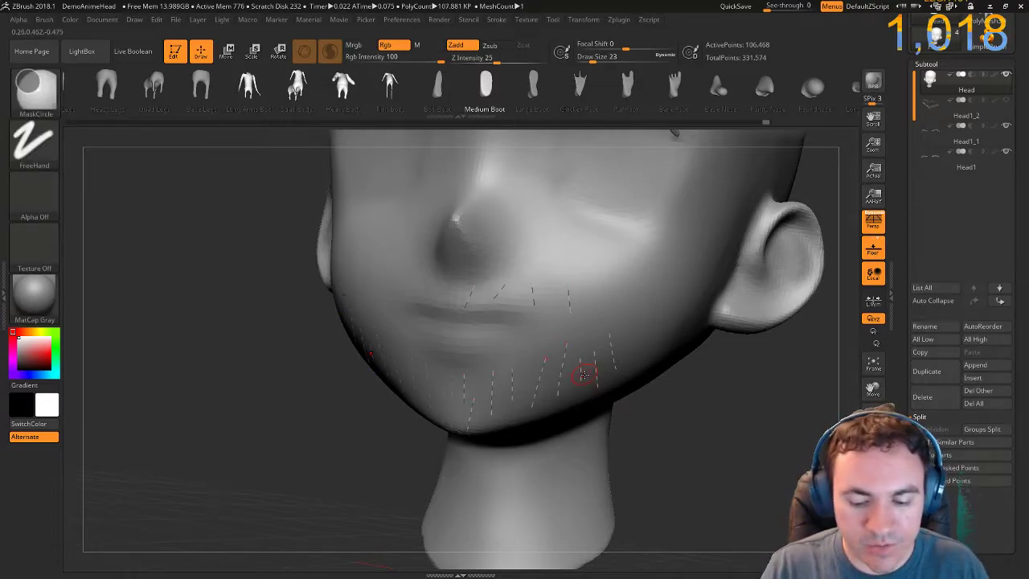
Try a thinner mask stroke at the outer jaw with the Draw Size reduced to 12.
key("bracketleft")
key("bracketleft")
key("bracketleft")
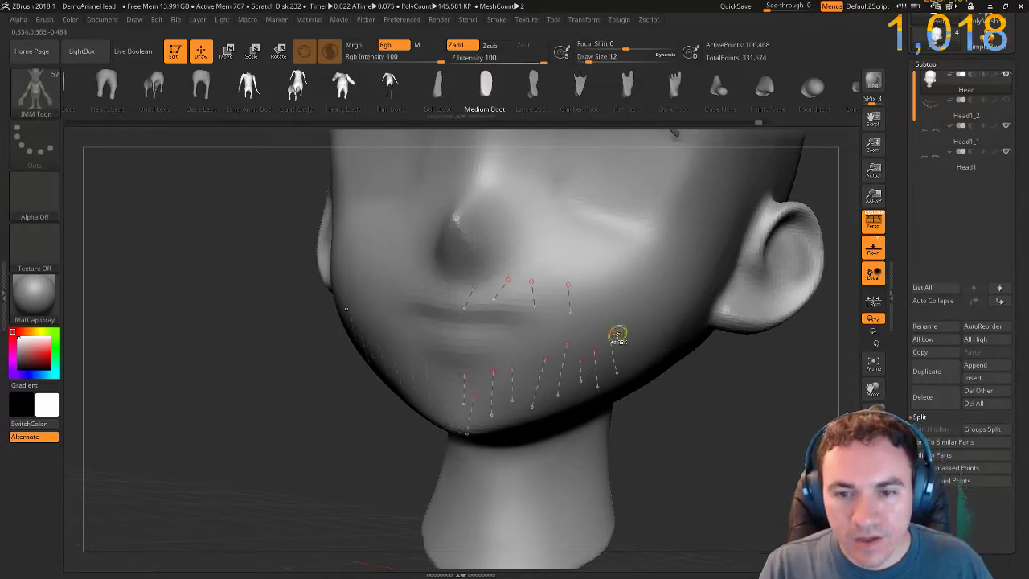
key("ctrl+shift+z")
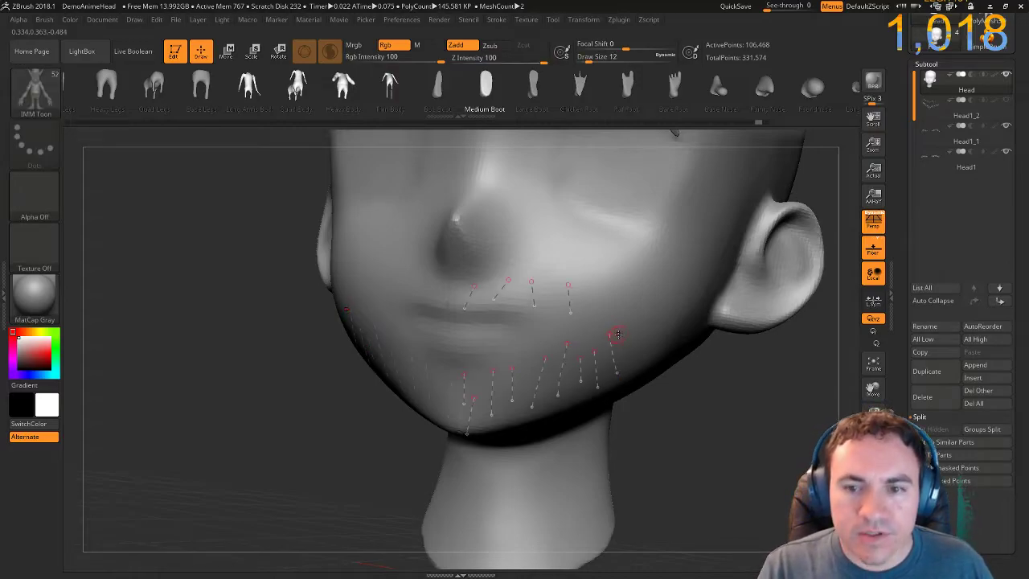
left_click_drag(617, 334, 603, 379, "ctrl")
key("ctrl+z")
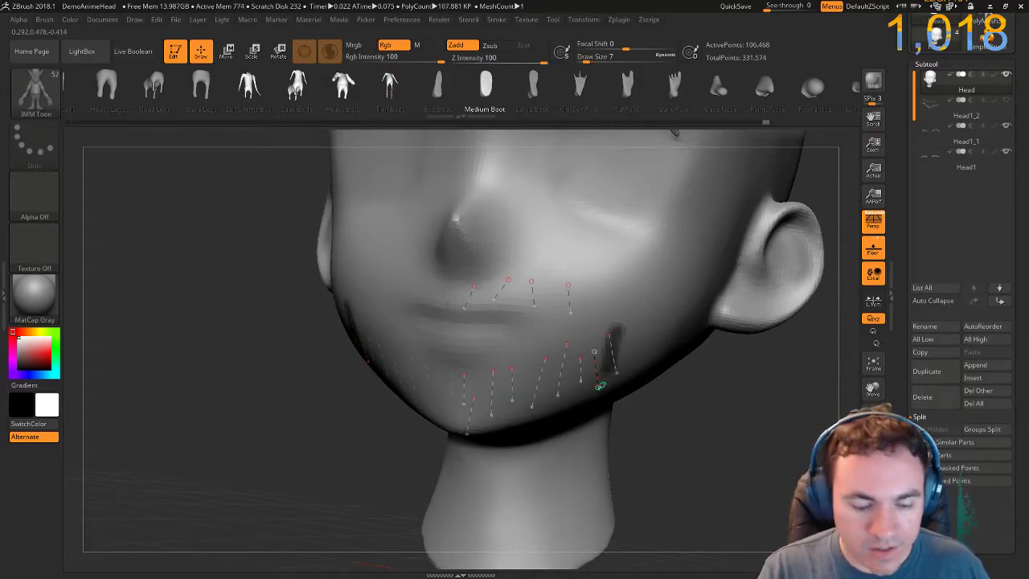
key("ctrl+shift+z")
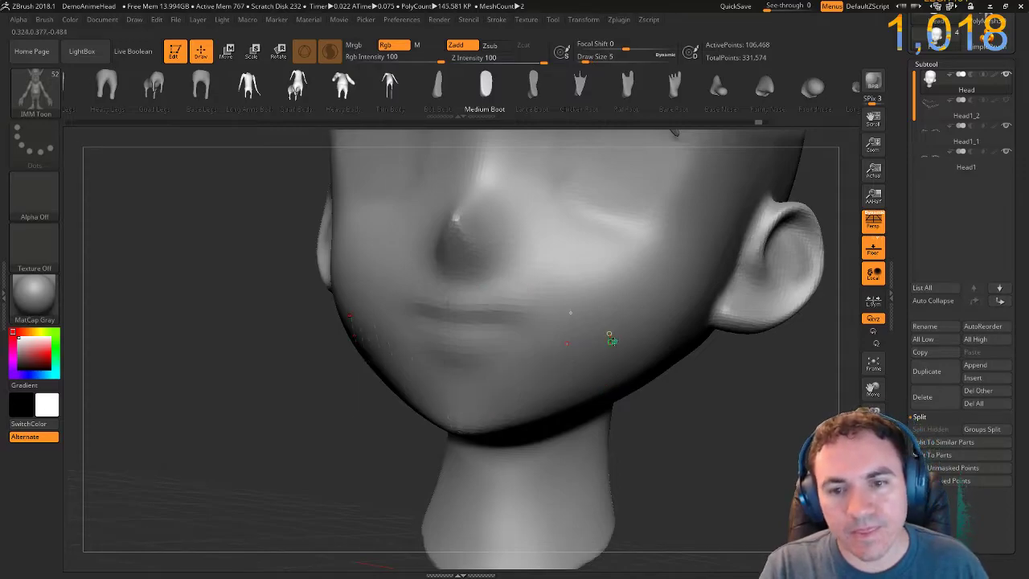
Mask a row of short beard strokes along the jaw and chin, plus a row of moustache strokes above the upper lip.
key("ctrl")
left_click_drag(617, 334, 606, 376, "ctrl")
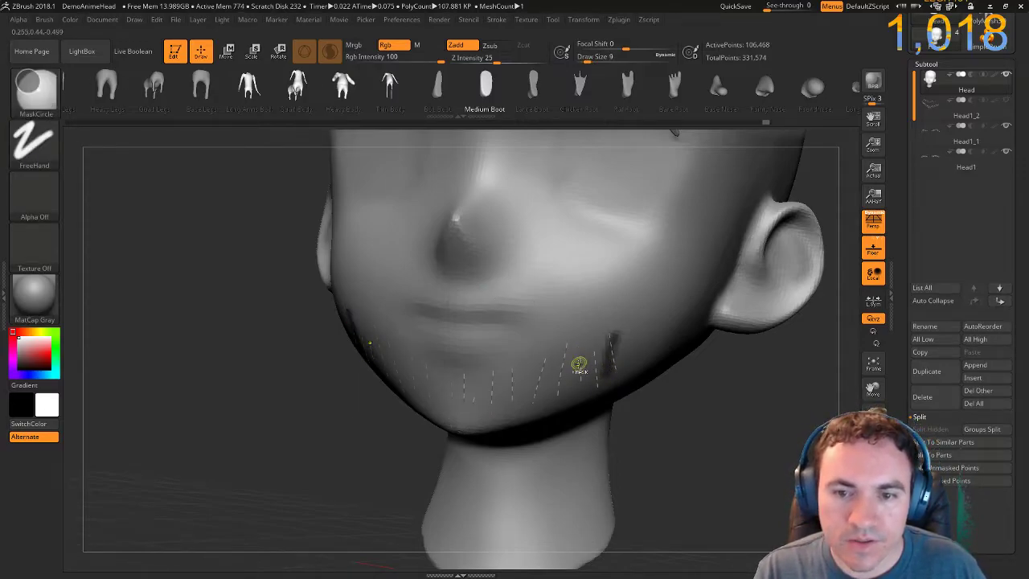
mouse_move(587, 336)
left_mouse_down("ctrl")
mouse_move(562, 394)
mouse_move(522, 390)
mouse_move(491, 411)
left_mouse_up("ctrl")
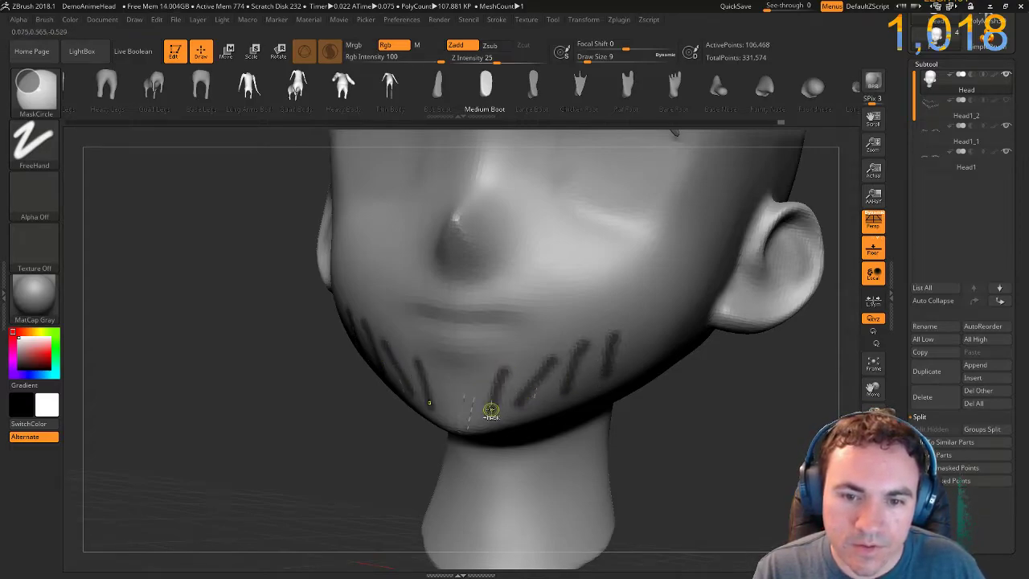
left_click_drag(467, 371, 471, 420, "ctrl")
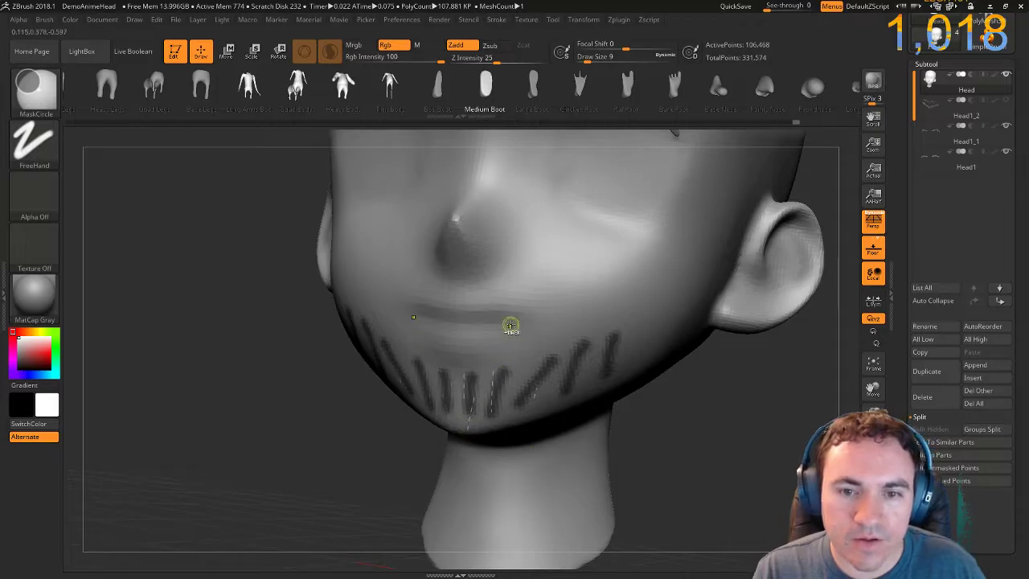
mouse_move(473, 275)
left_mouse_down("ctrl")
mouse_move(474, 304)
mouse_move(528, 302)
left_mouse_up("ctrl")
mouse_move(550, 265)
left_mouse_down("ctrl")
mouse_move(553, 306)
mouse_move(576, 288)
mouse_move(571, 305)
left_mouse_up("ctrl")
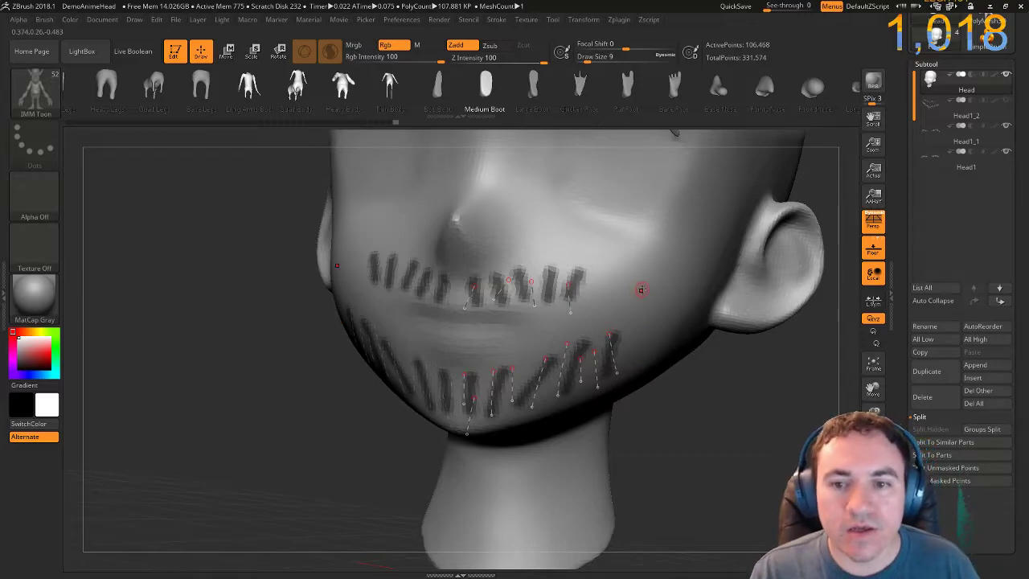
Draw ZRemesherGuides curves down the masked strokes on the jaw, chin and upper lip.
key("b")
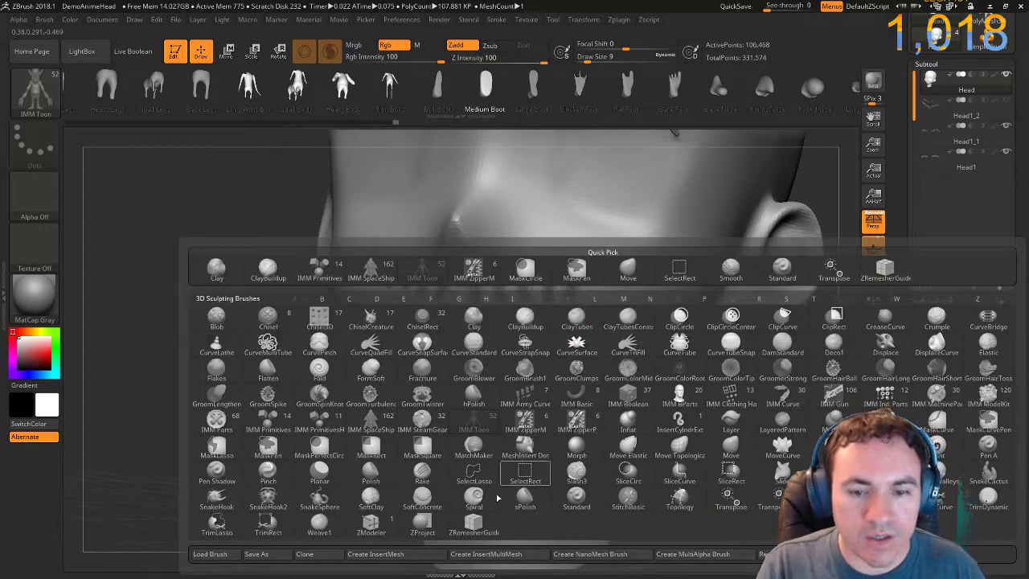
left_click(476, 525)
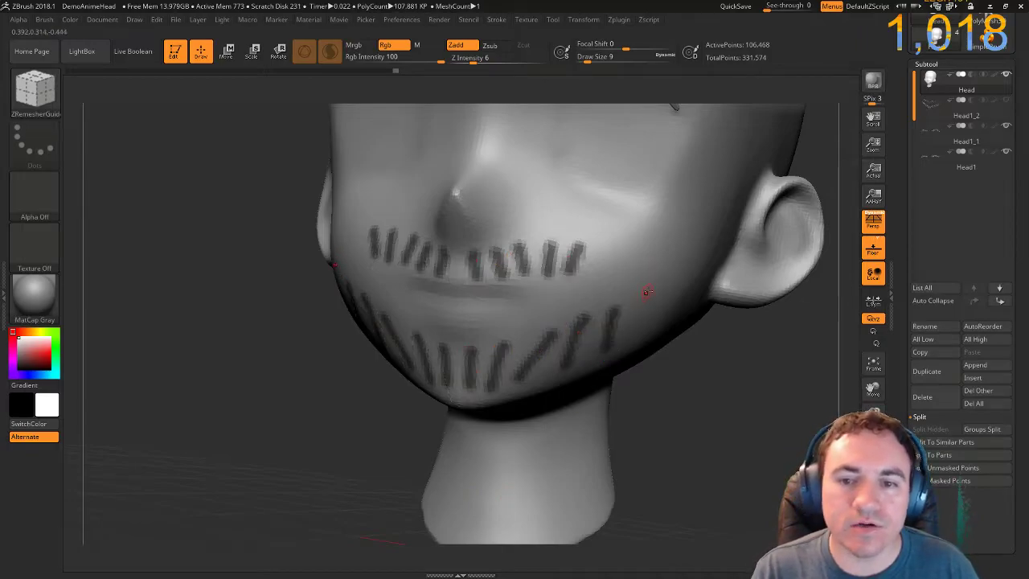
left_click_drag(676, 406, 666, 391)
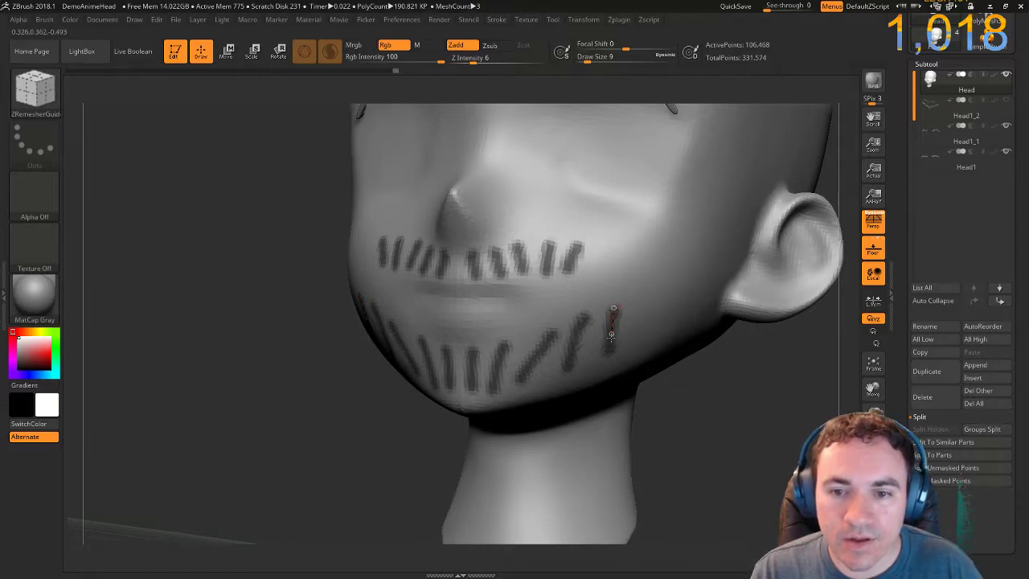
left_click_drag(610, 349, 521, 382)
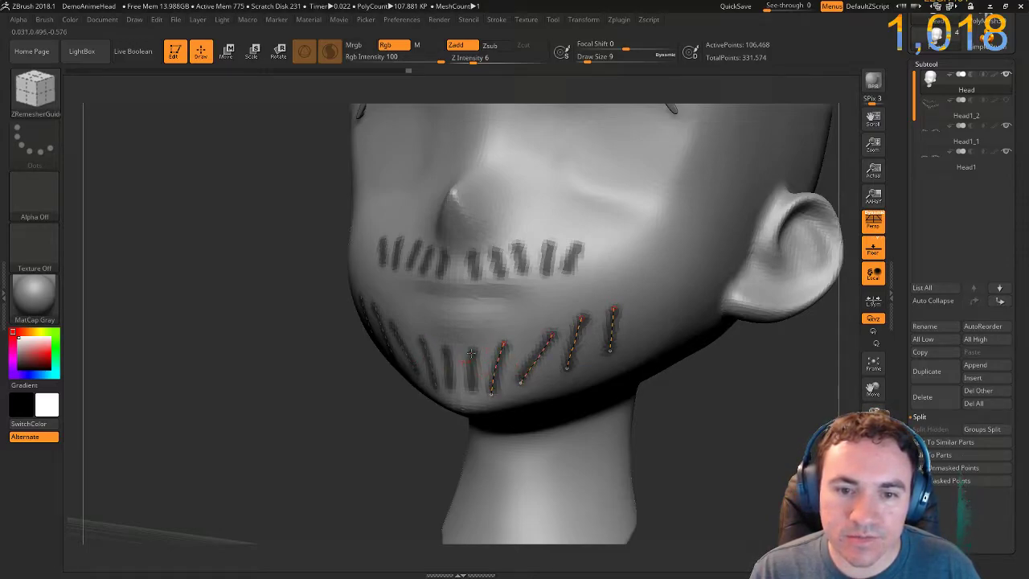
left_click_drag(470, 381, 470, 392)
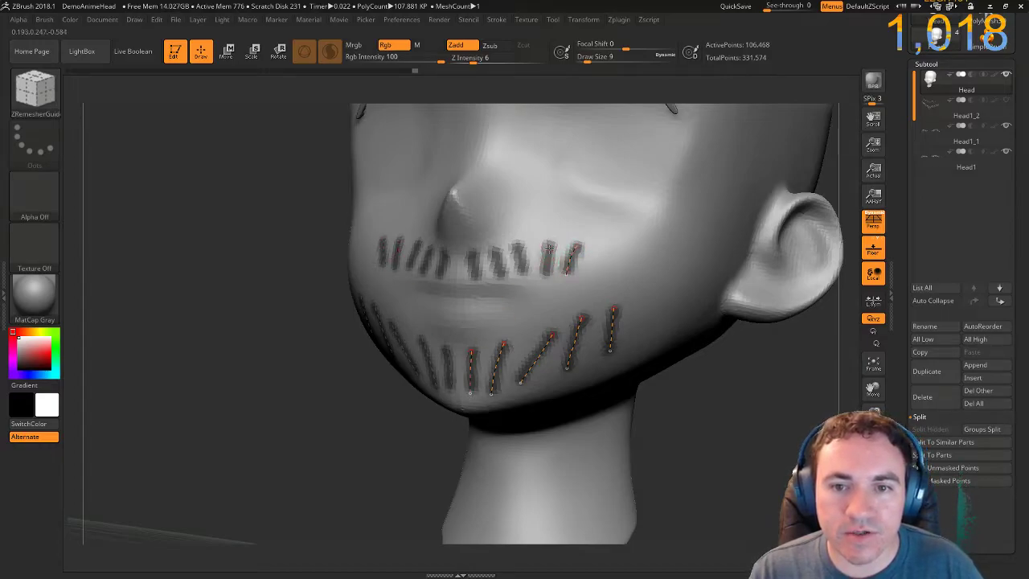
left_click_drag(523, 275, 501, 275)
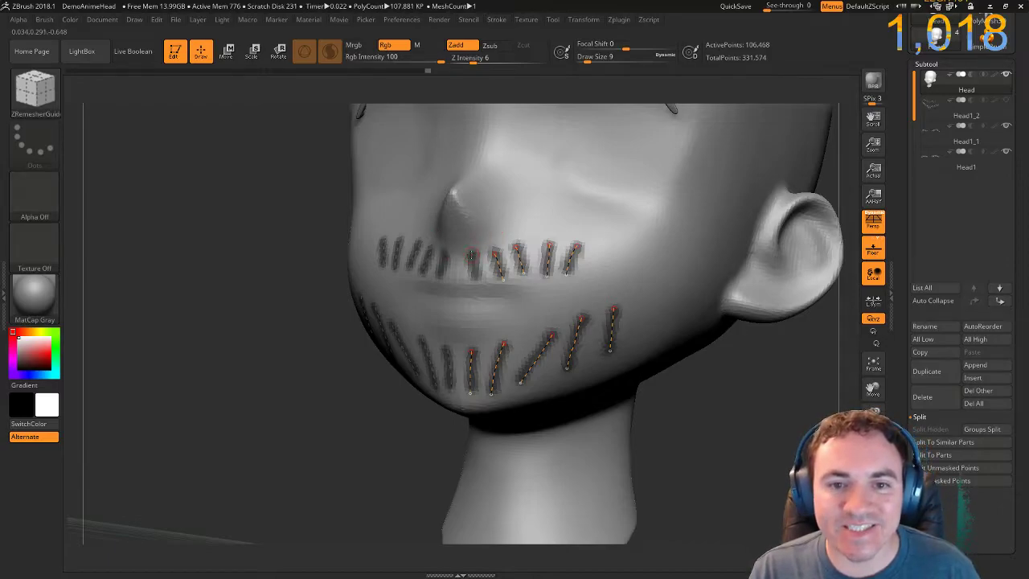
key("bracketright")
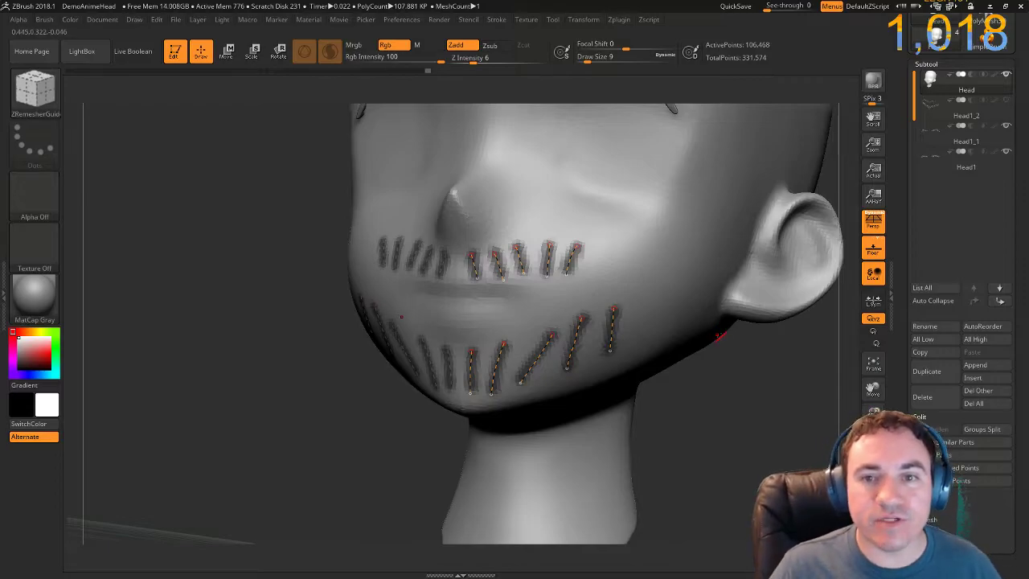
Insert the IMM Toon Chicken Foot mesh along the beard and moustache guide curves with a Draw Size of 22.
key("b")
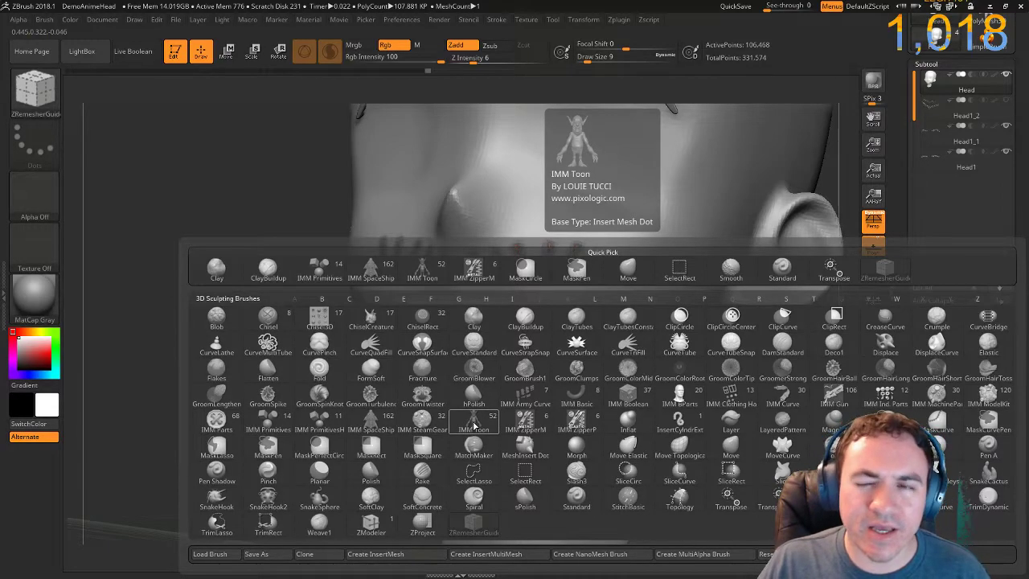
left_click(473, 423)
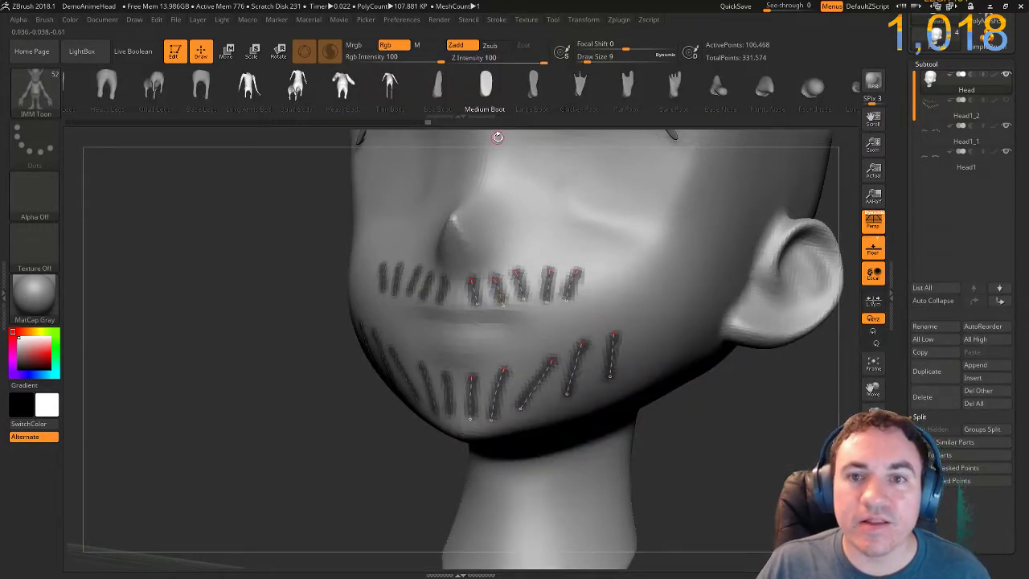
left_click(579, 89)
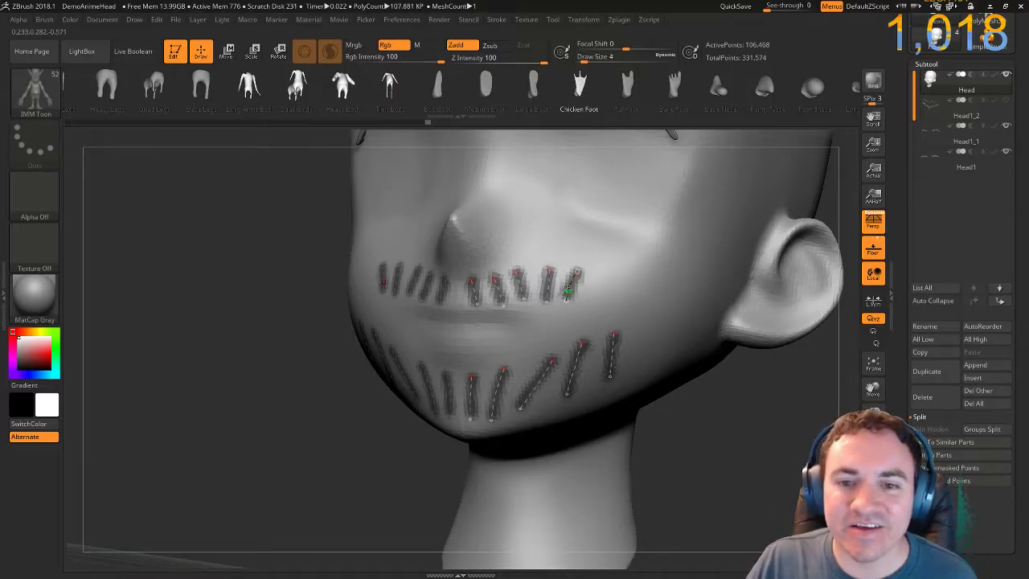
key("s")
left_click_drag(730, 458, 727, 459)
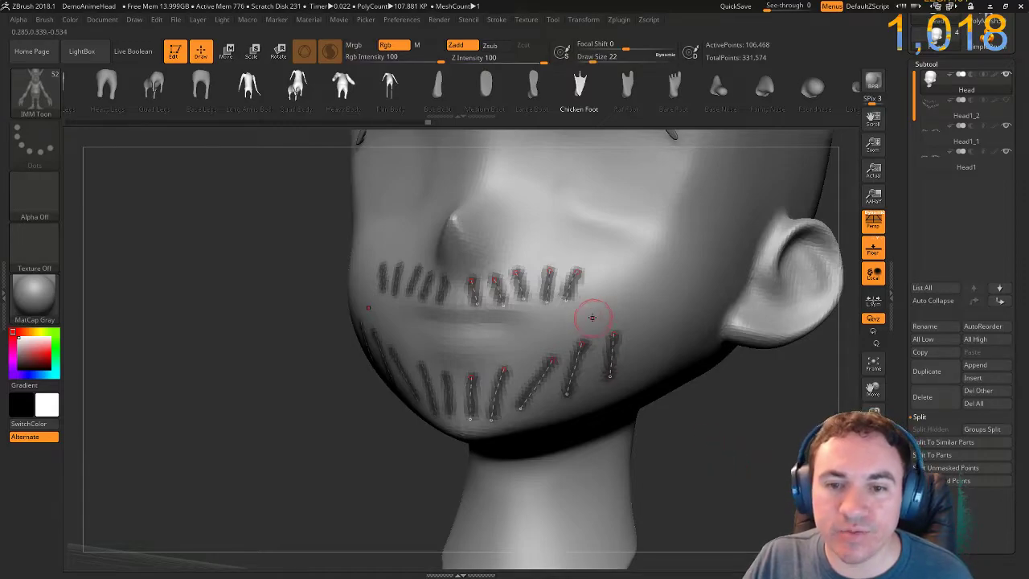
left_click(572, 287)
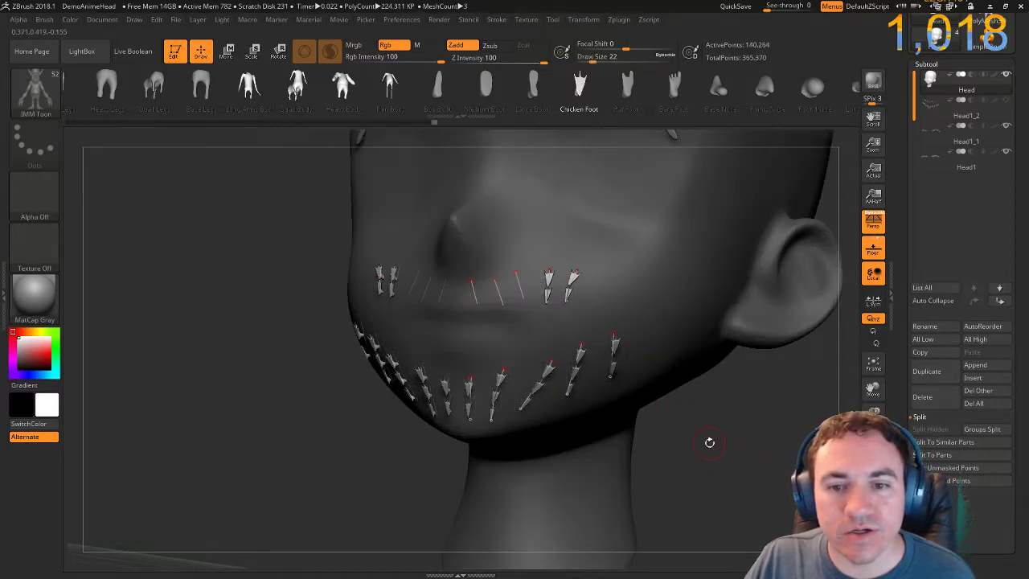
Try to enlarge the chicken-foot strands by updating their curves with the Draw Size at 51.
mouse_move(715, 446)
left_mouse_down()
mouse_move(690, 454)
mouse_move(732, 460)
left_mouse_up()
left_click_drag(597, 57, 605, 57)
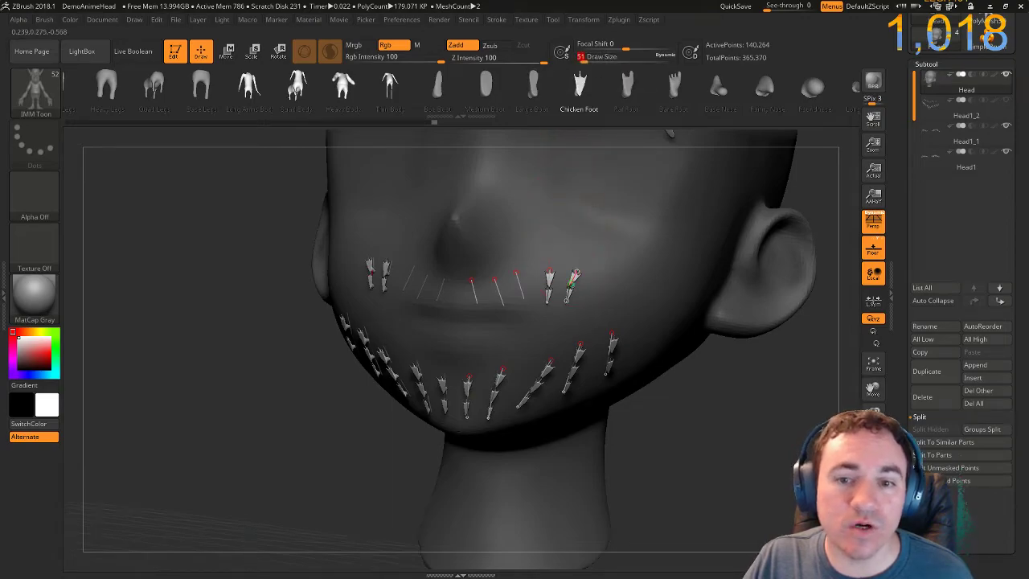
left_click(570, 285)
left_click_drag(691, 440, 727, 443)
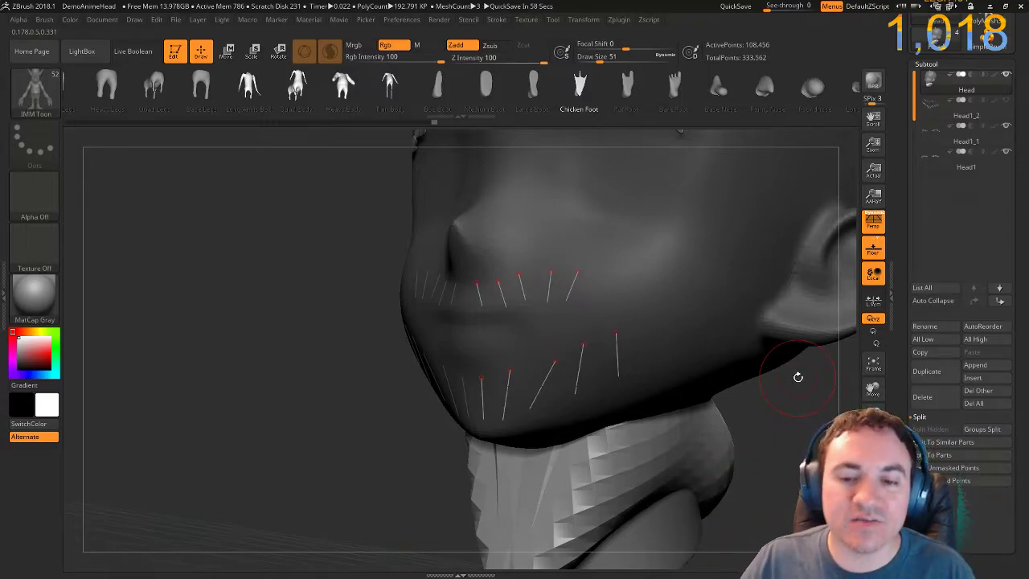
right_click_drag(791, 406, 716, 342, "ctrl")
mouse_move(716, 341)
left_mouse_down()
mouse_move(653, 412)
mouse_move(635, 402)
mouse_move(689, 423)
left_mouse_up()
right_click_drag(654, 416, 725, 464, "ctrl")
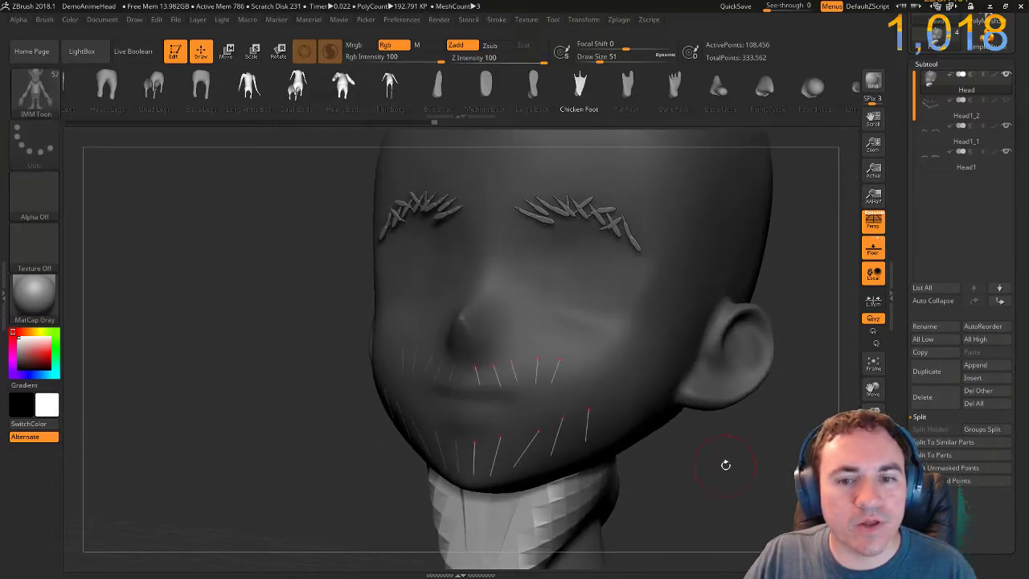
key("ctrl+z")
Try updating the chicken-foot strands on the upper lip curves with the Draw Size at 27.
type("s2")
key("Return")
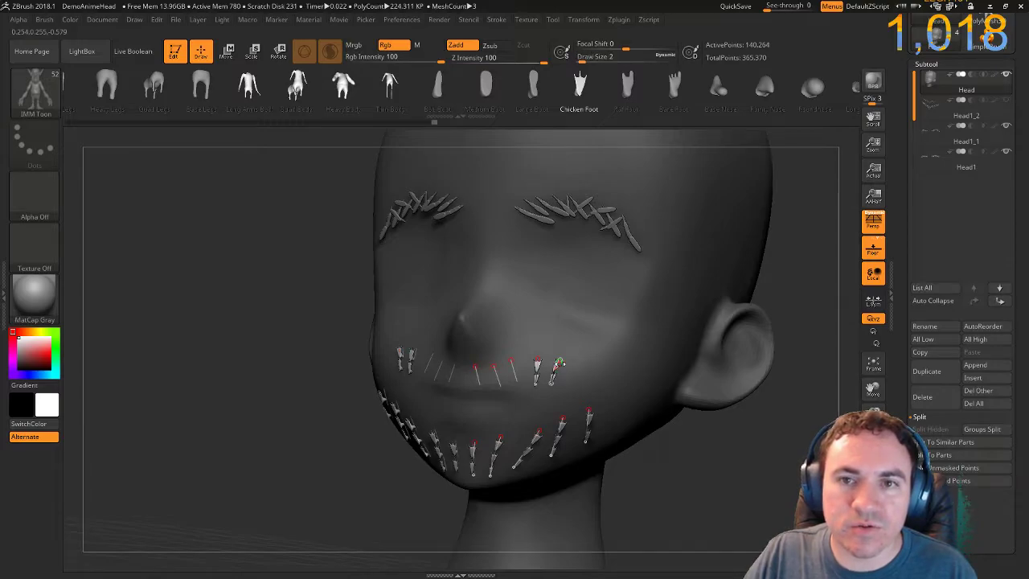
scroll(595, 60, "down", 5)
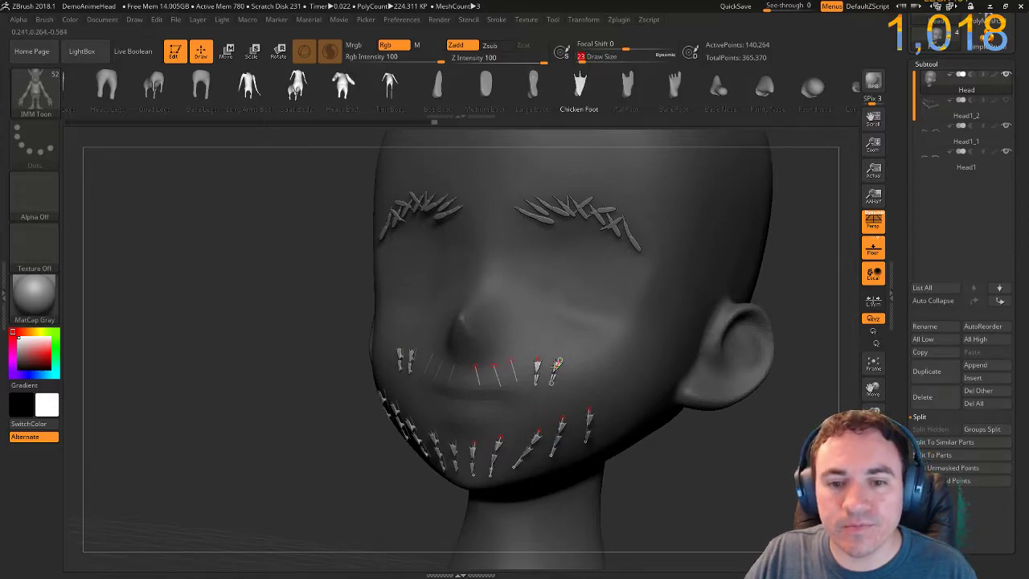
right_click_drag(683, 449, 682, 540, "ctrl")
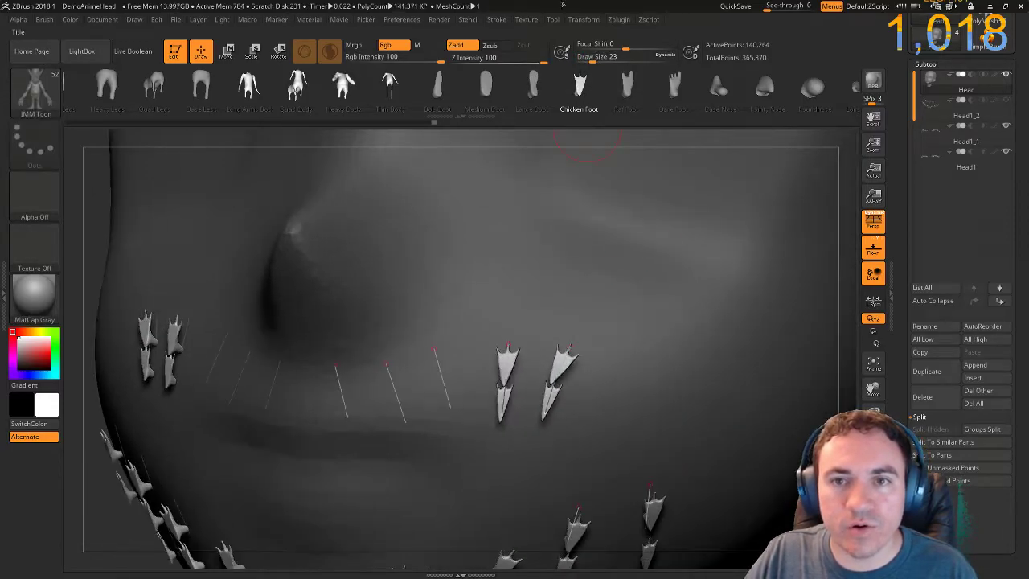
left_click(594, 57)
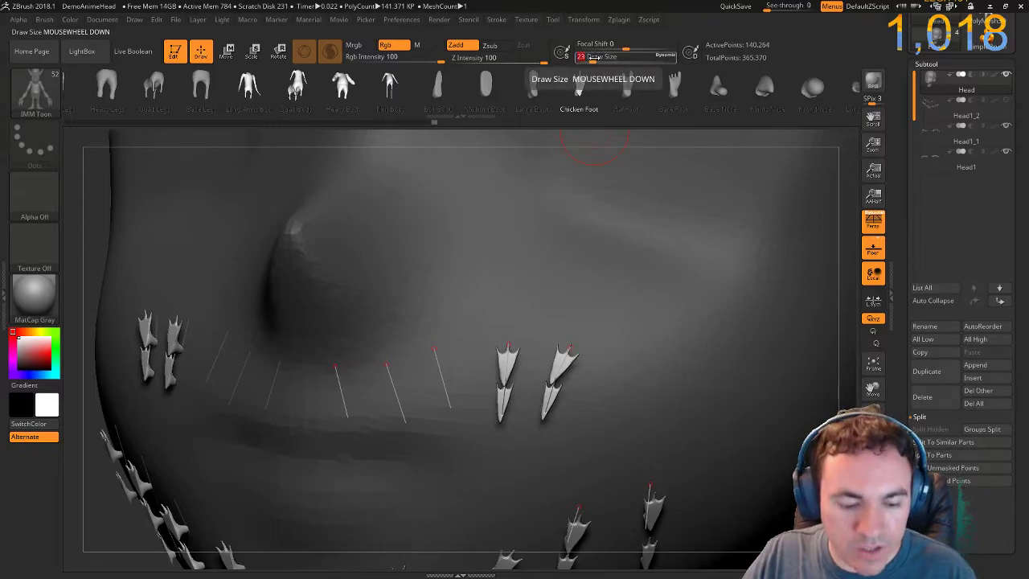
type("27")
key("Return")
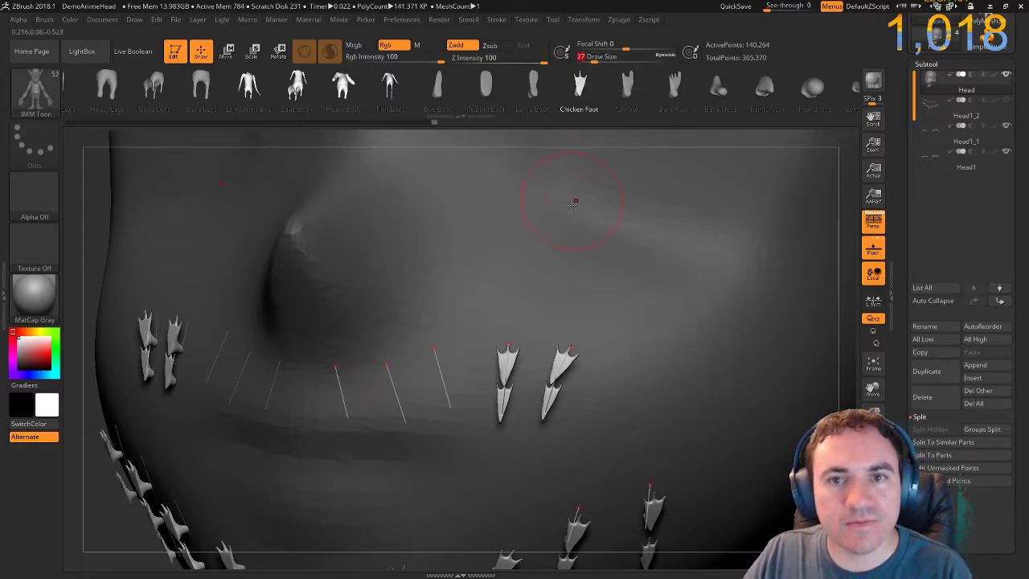
left_click(551, 390)
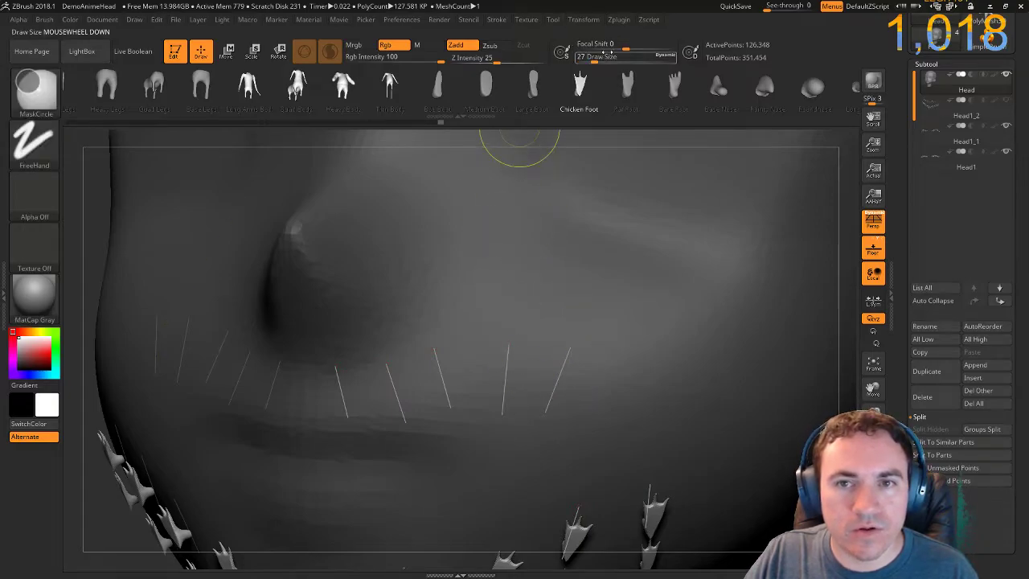
key("ctrl+z")
Try updating the chicken-foot strands on the guide curves with the Draw Size at 25.
left_click(591, 57)
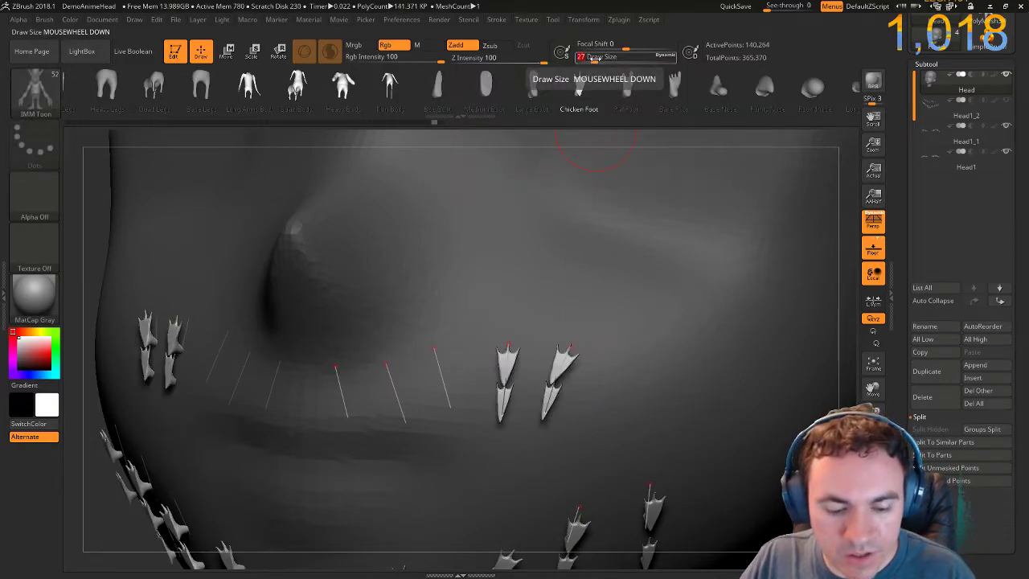
type("4")
key("BackSpace")
type("2")
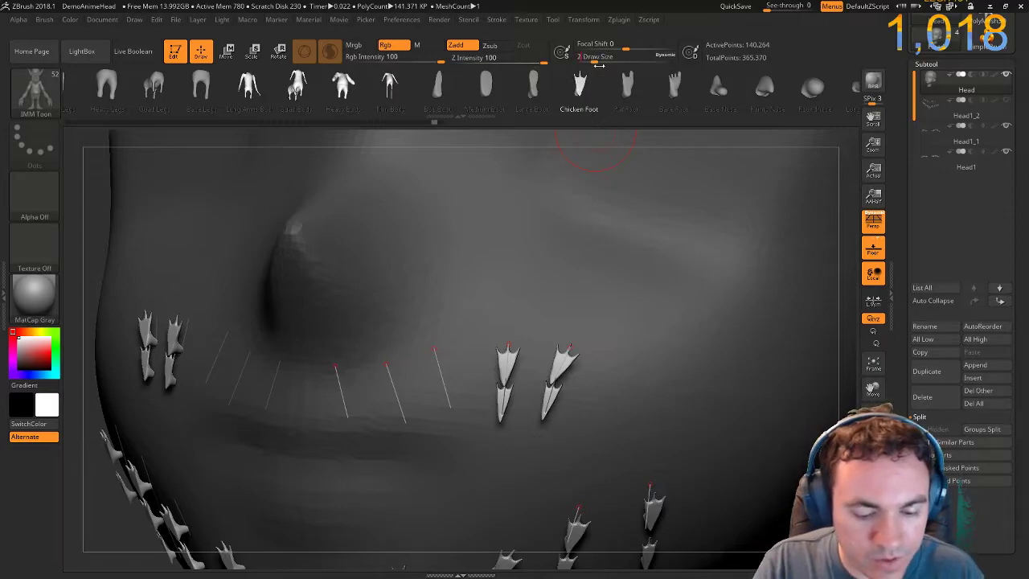
left_click(553, 385)
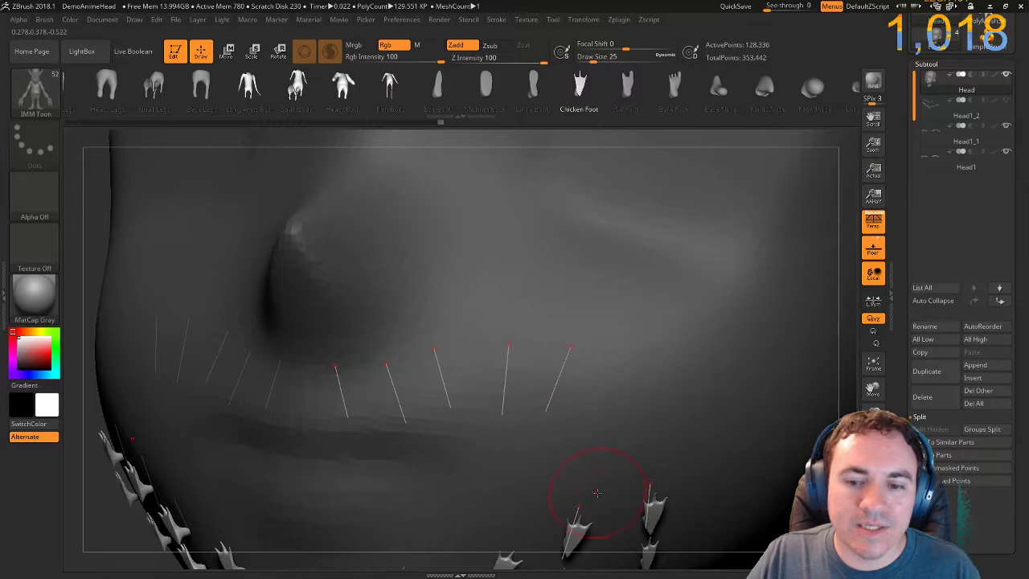
key("ctrl+z")
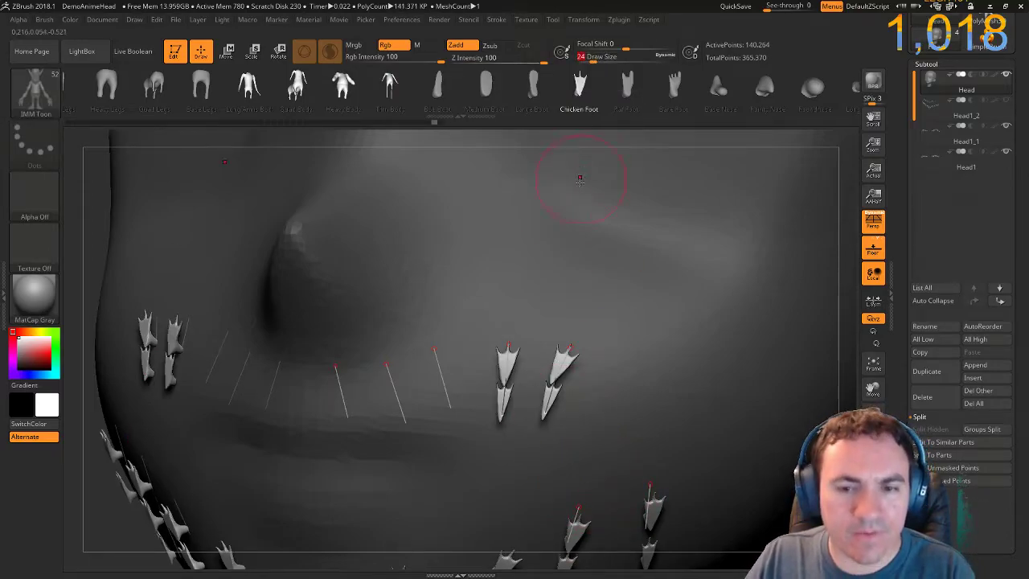
Try regenerating the chicken-foot strands on the moustache curves with the Draw Size at 24.
left_click(552, 383)
key("ctrl+z")
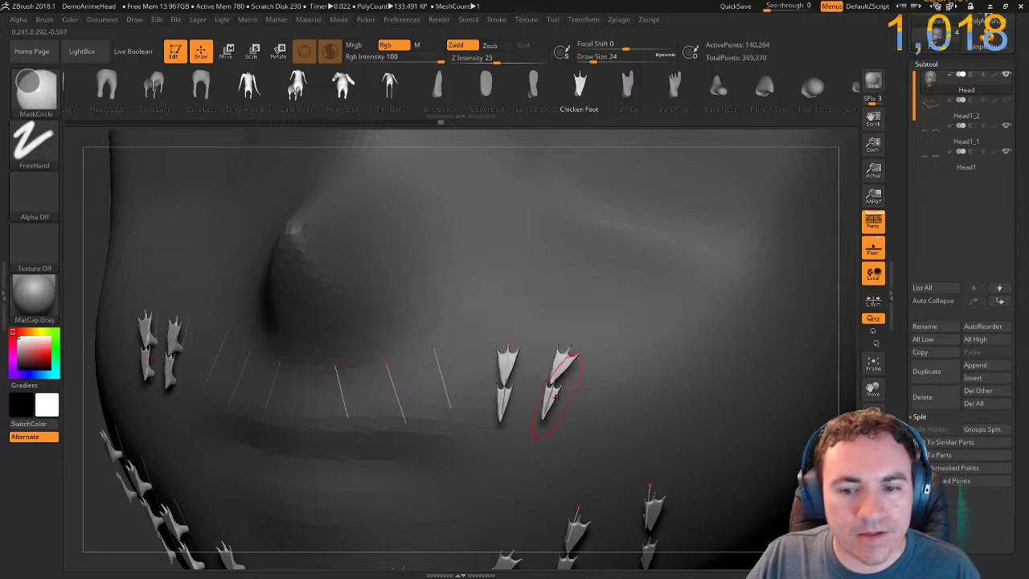
left_click(448, 383)
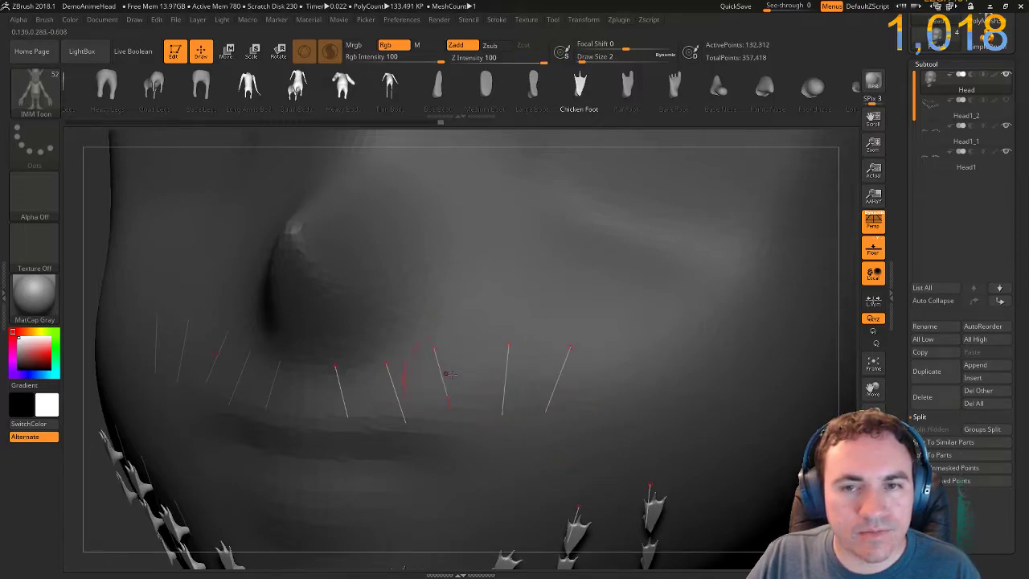
key("ctrl+z")
Shrink the chicken-foot strands by updating their guide curves with the Draw Size at 20.
scroll(594, 58, "down", 4)
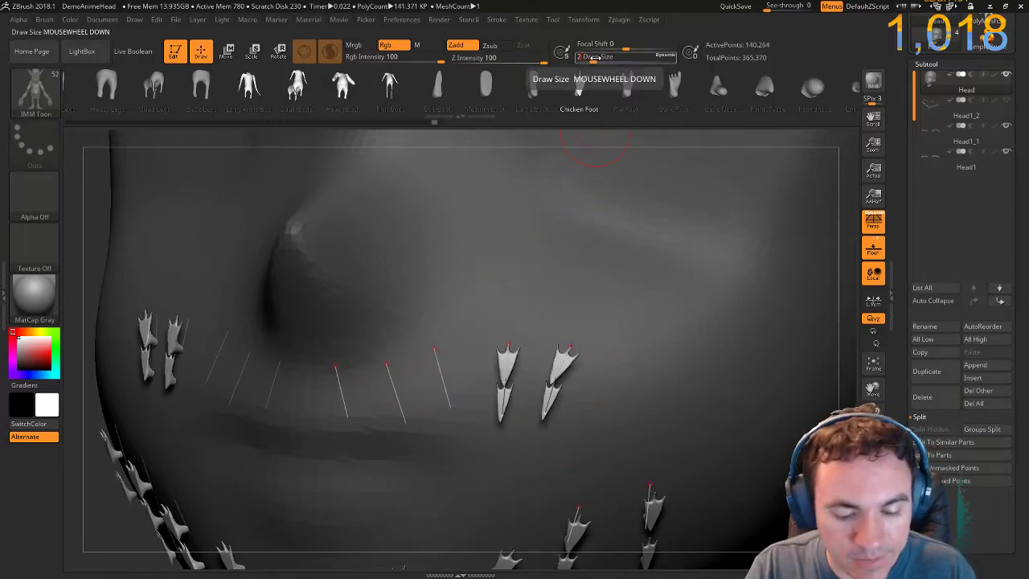
type("2")
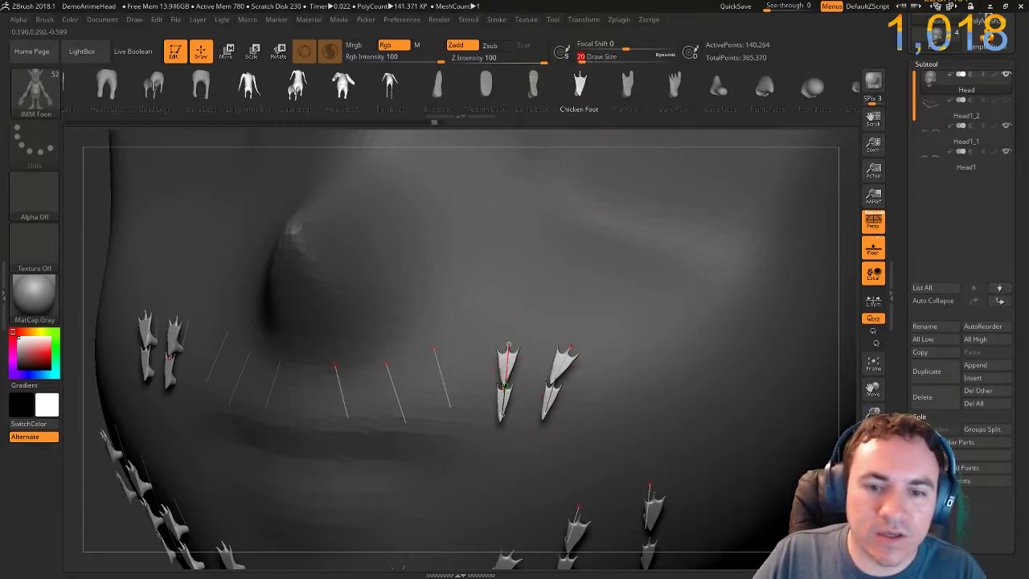
left_click(505, 386)
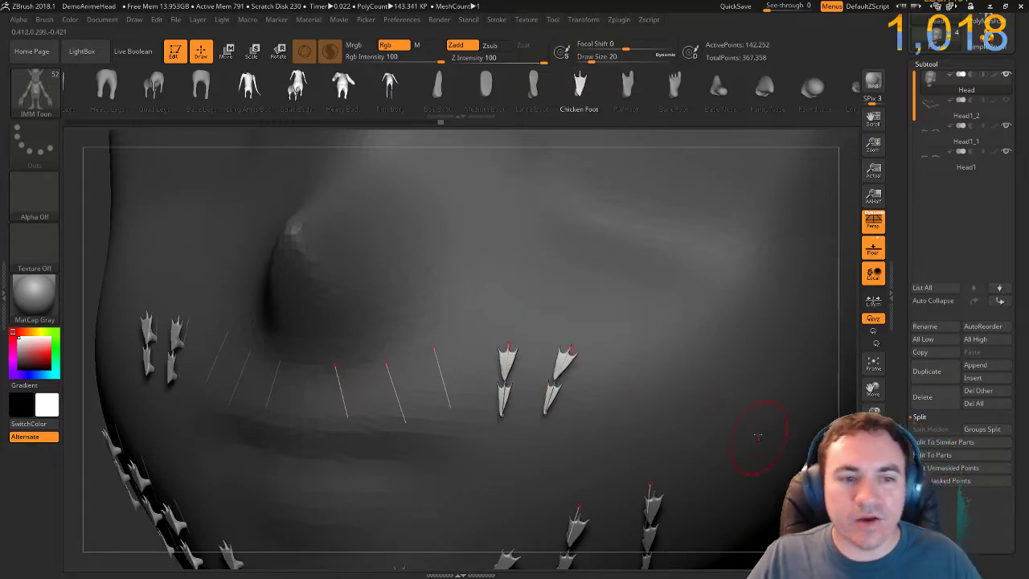
Try a CurveStep of about 0.42 for the chicken-foot strands and update their guide curves.
left_click(500, 21)
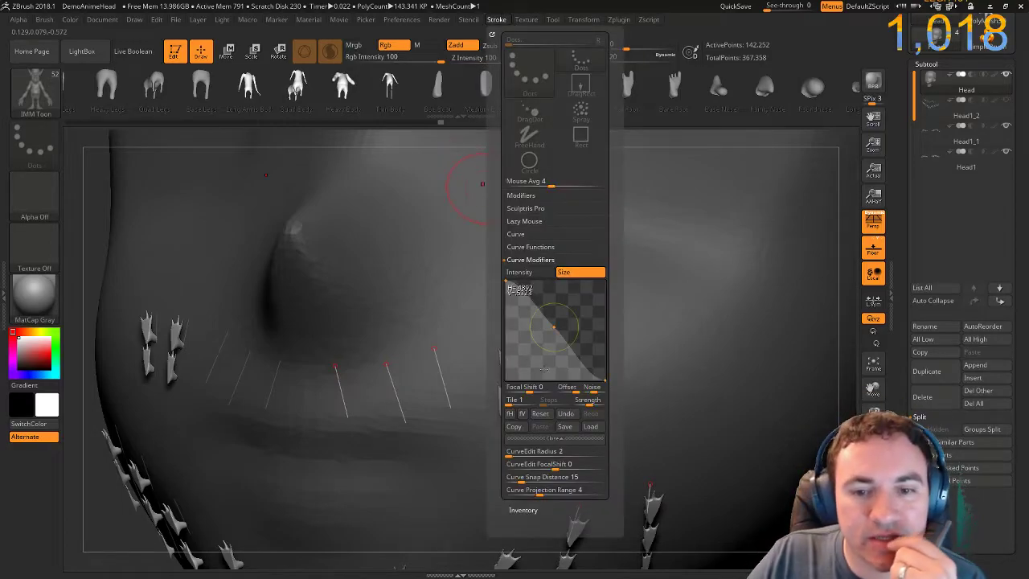
left_click(534, 235)
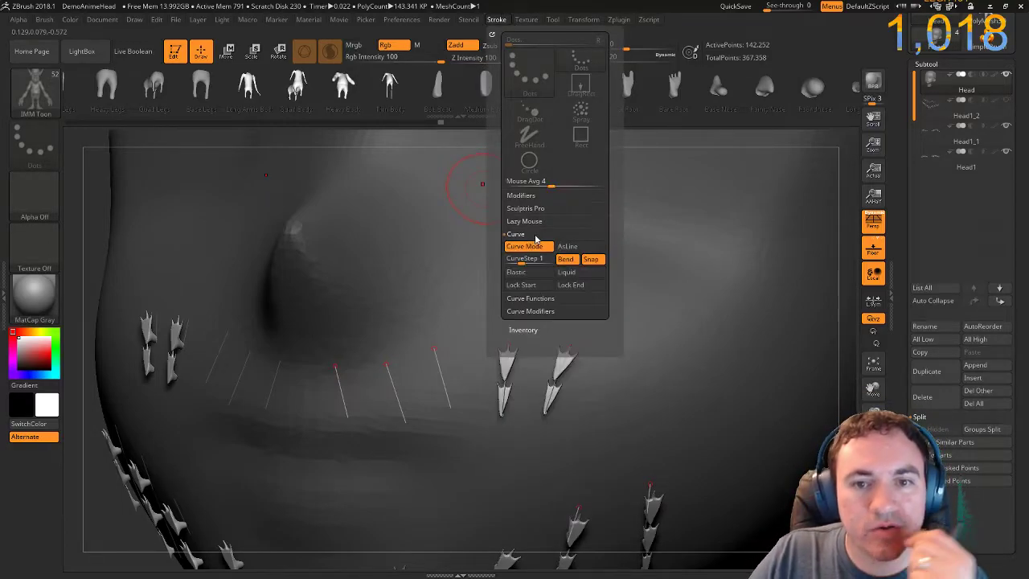
left_click_drag(518, 262, 519, 260)
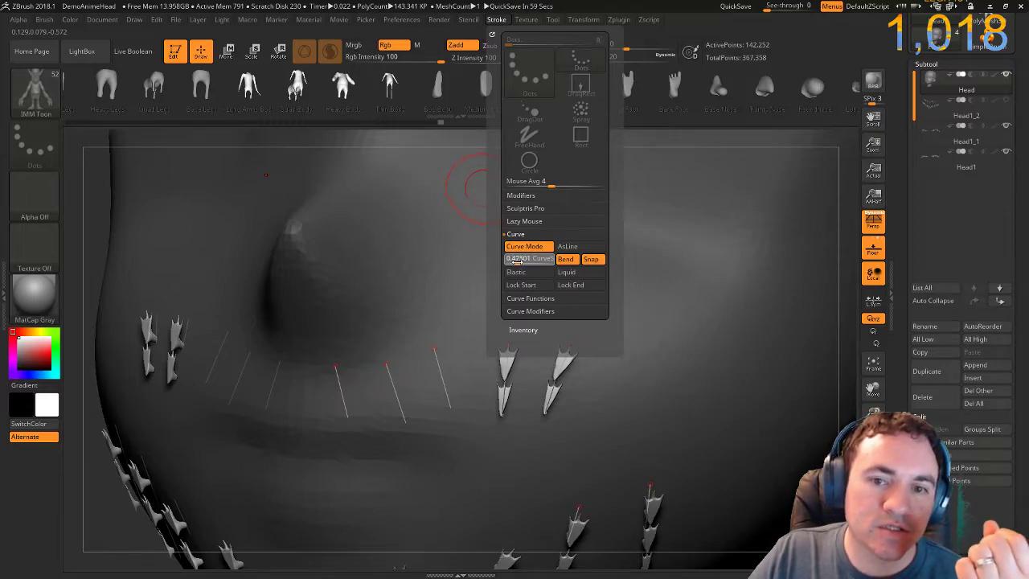
left_click(515, 260)
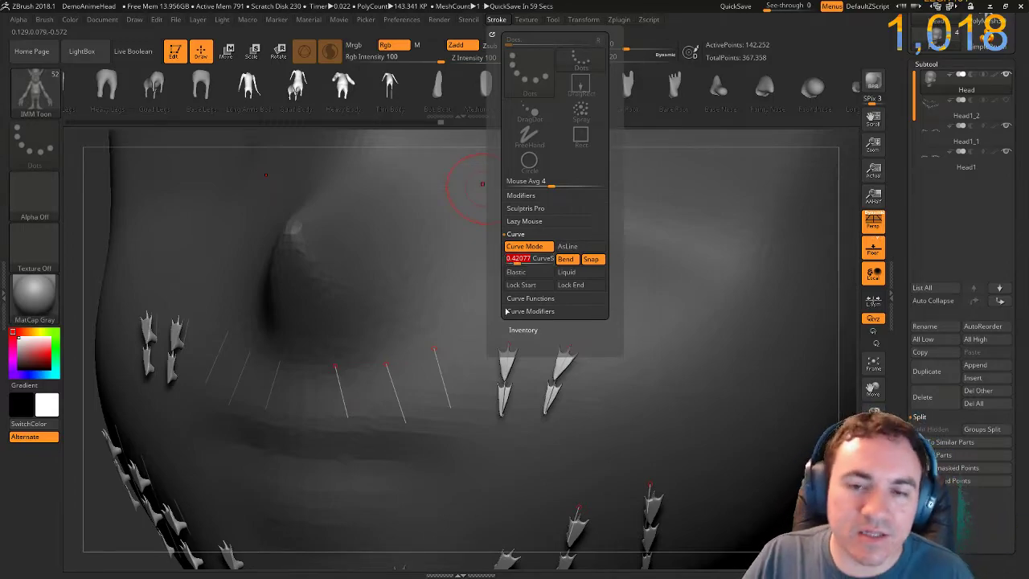
left_click(504, 370)
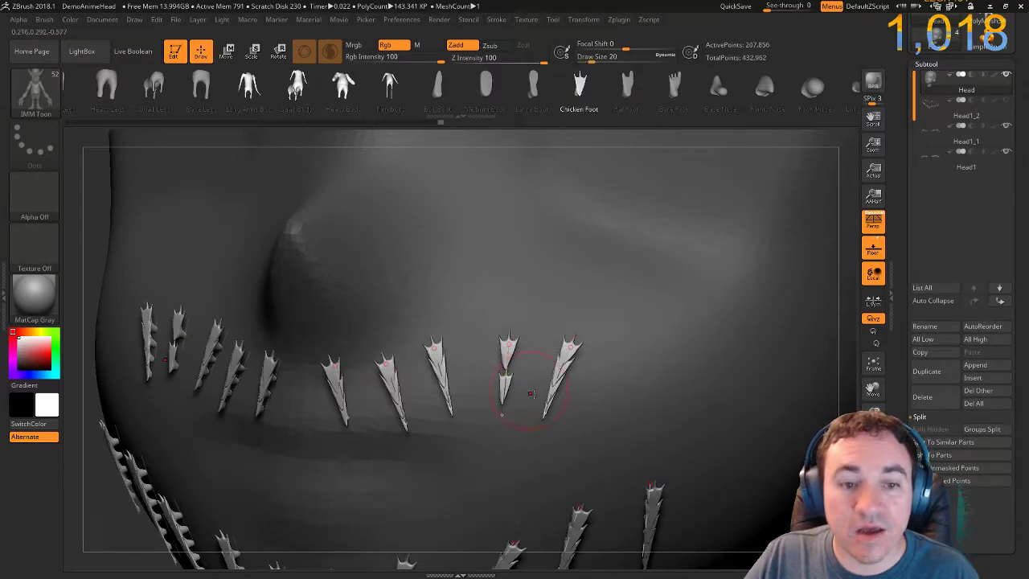
left_click_drag(96, 483, 366, 489, "alt")
left_click_drag(345, 448, 331, 350, "alt")
left_click_drag(298, 462, 232, 364)
left_click_drag(255, 400, 250, 399)
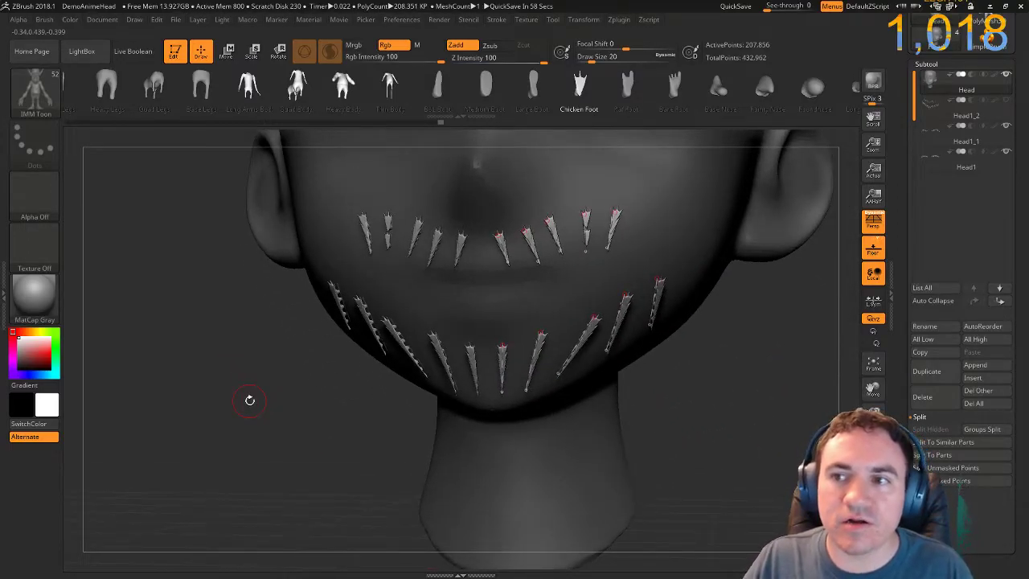
Show and hide the Head1_2 subtool to compare its strands with the chicken-foot layer.
left_click(1006, 101)
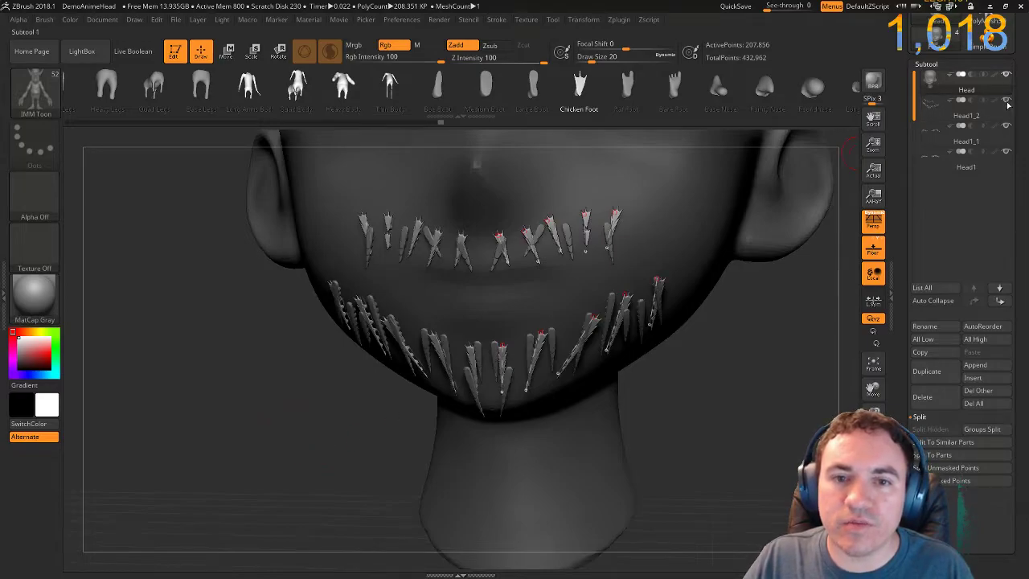
mouse_move(1008, 104)
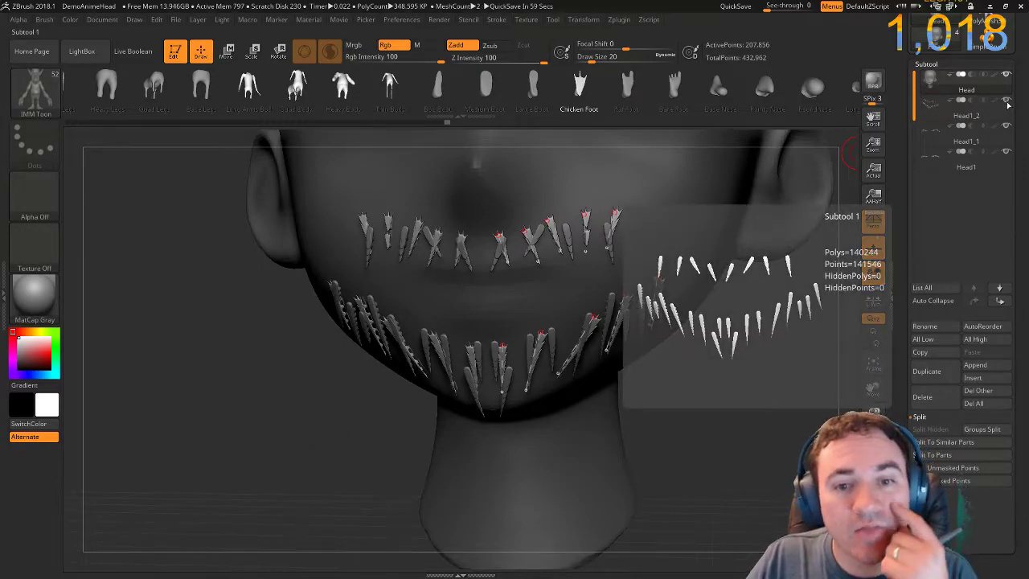
left_click(1007, 102)
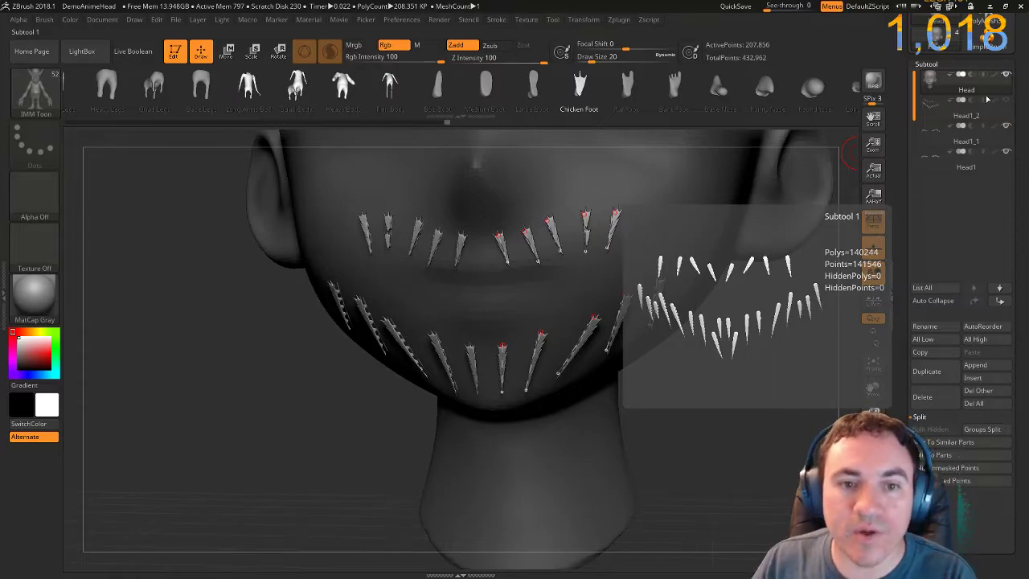
Lower the CurveStep below 0.42 and update the guide curves so the chicken-foot pieces repeat more densely along each strand.
mouse_move(683, 402)
right_mouse_down()
mouse_move(740, 409)
mouse_move(731, 391)
mouse_move(740, 414)
right_mouse_up()
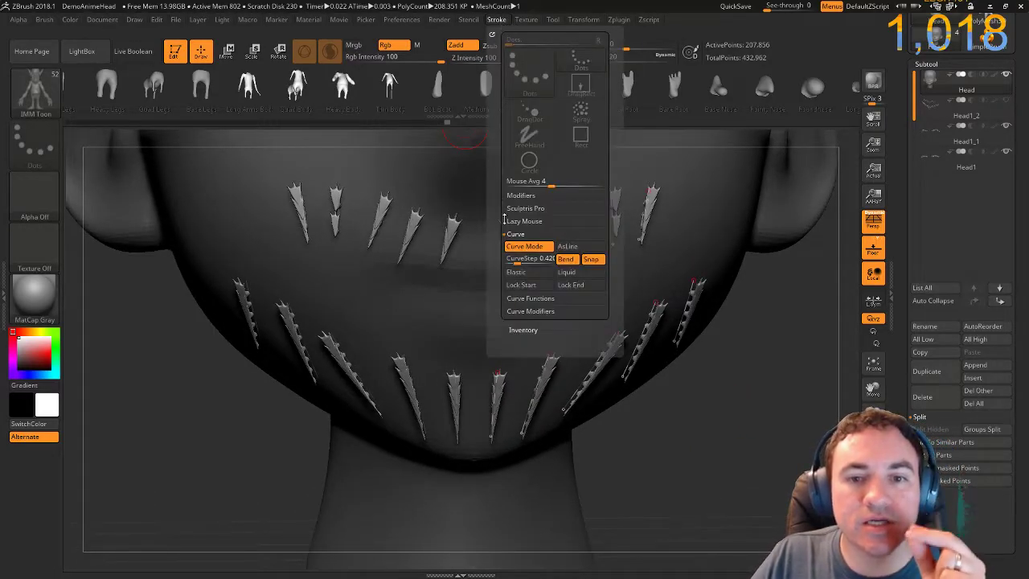
left_click(515, 259)
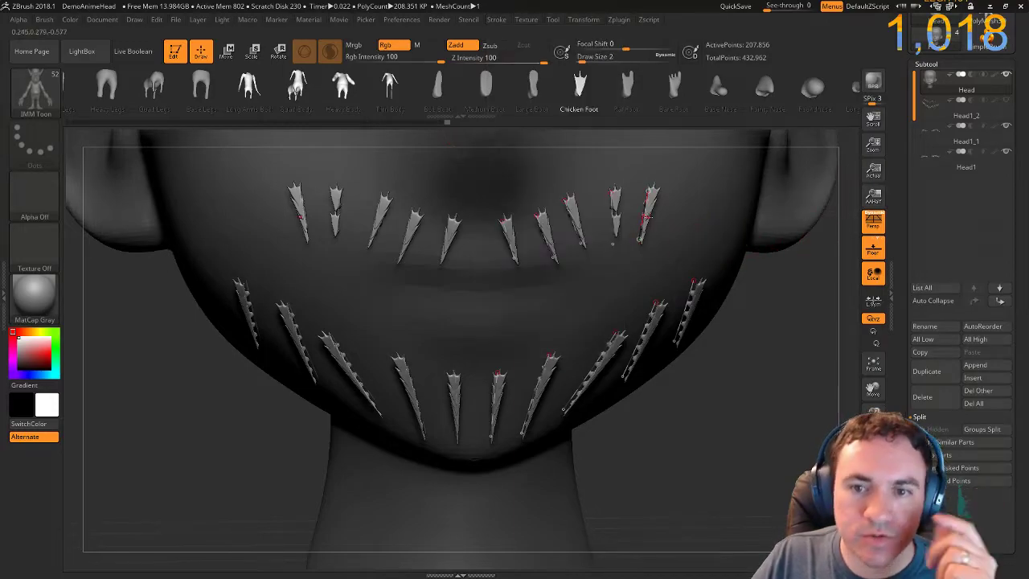
left_click(645, 212)
left_click_drag(758, 448, 754, 426)
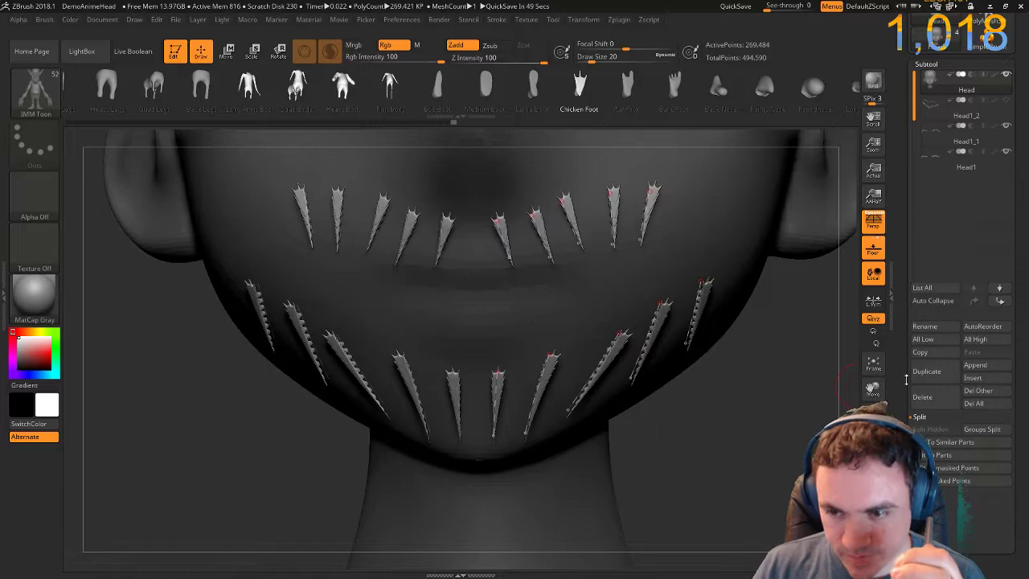
Split the unmasked chicken-foot strands off the head into their own subtool, select it and show the Head1_2 strands.
left_click(923, 417)
left_click(921, 417)
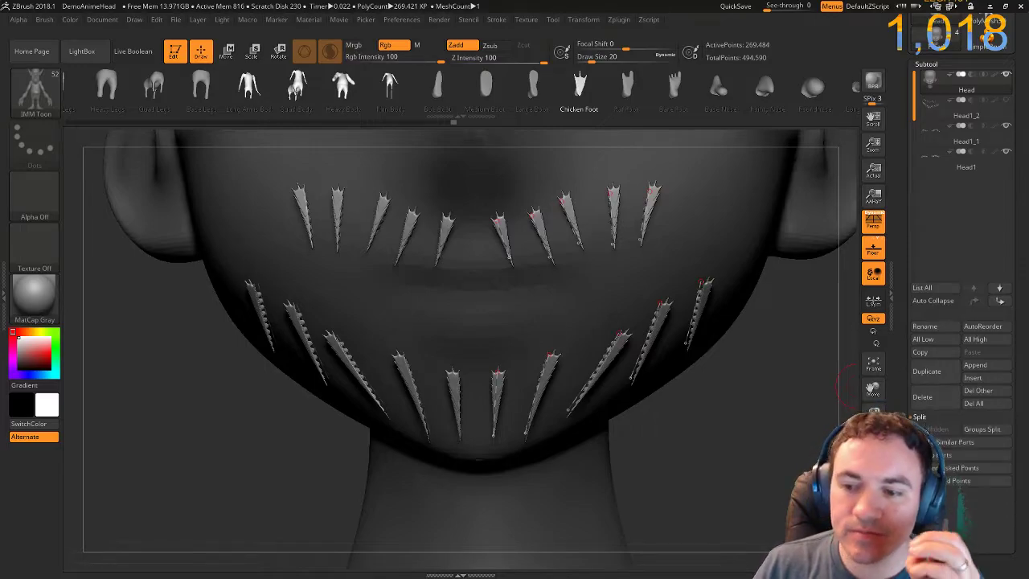
left_click(957, 467)
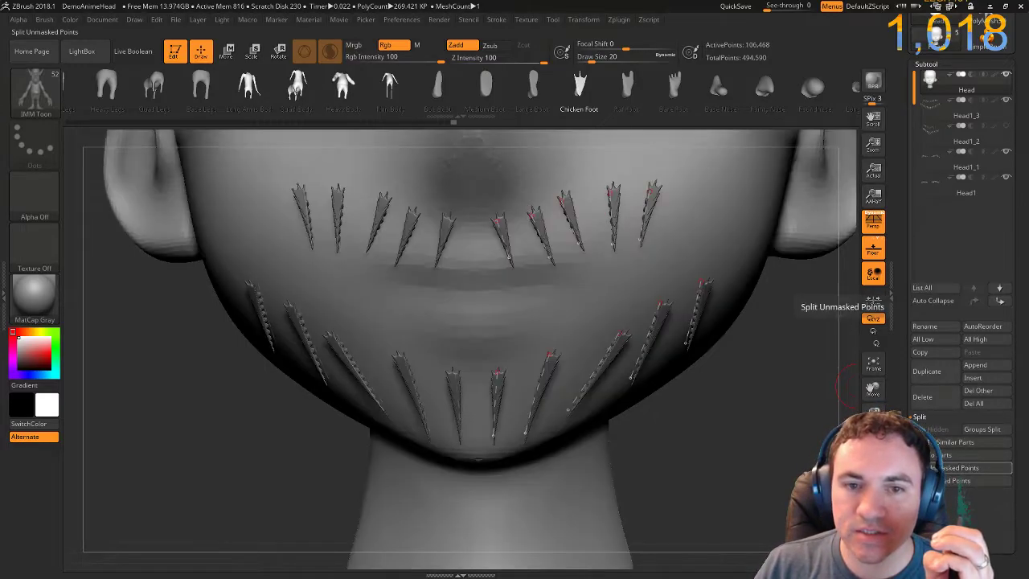
left_click(933, 113)
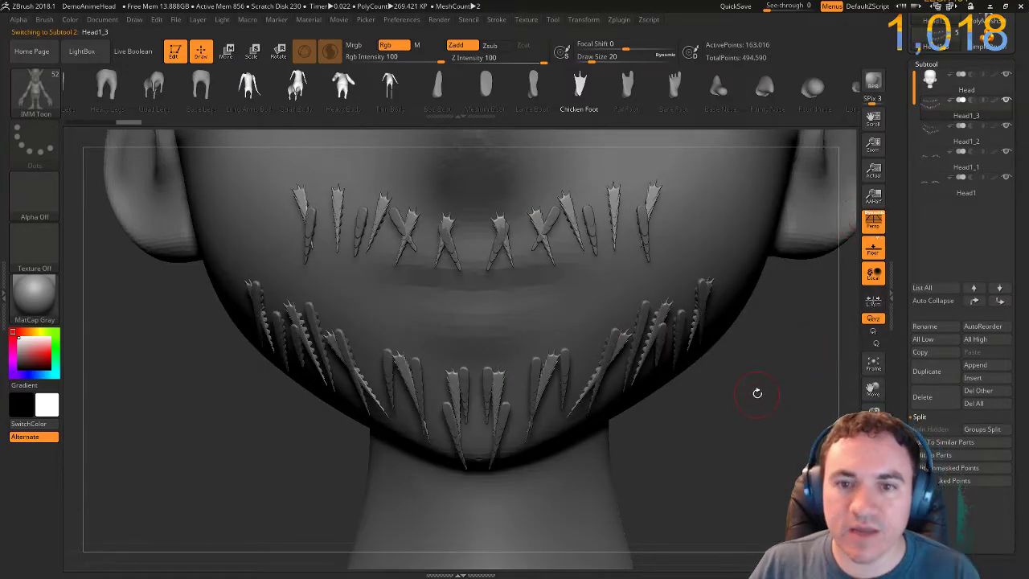
right_click_drag(758, 402, 753, 495, "ctrl")
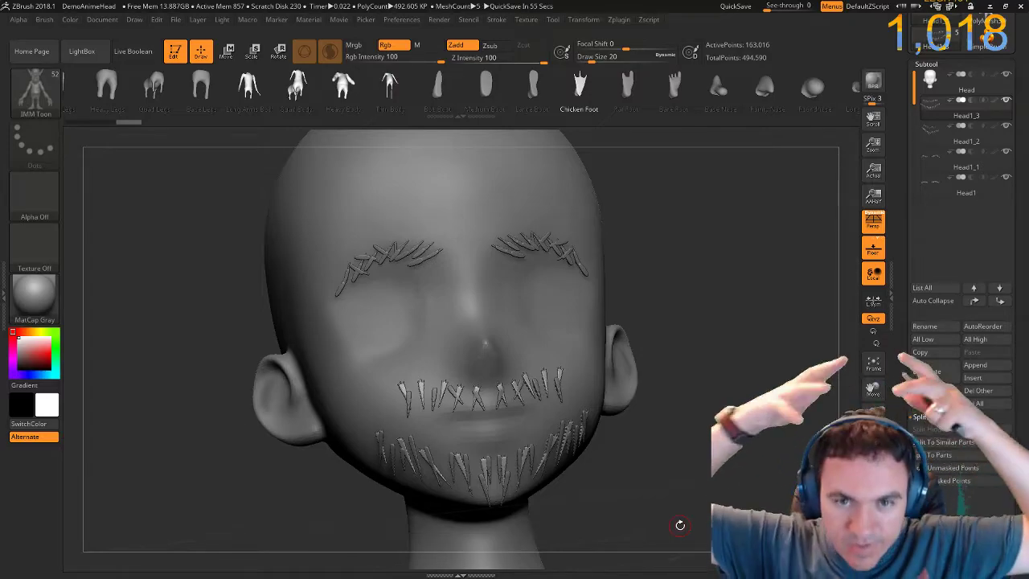
left_click_drag(657, 483, 651, 451)
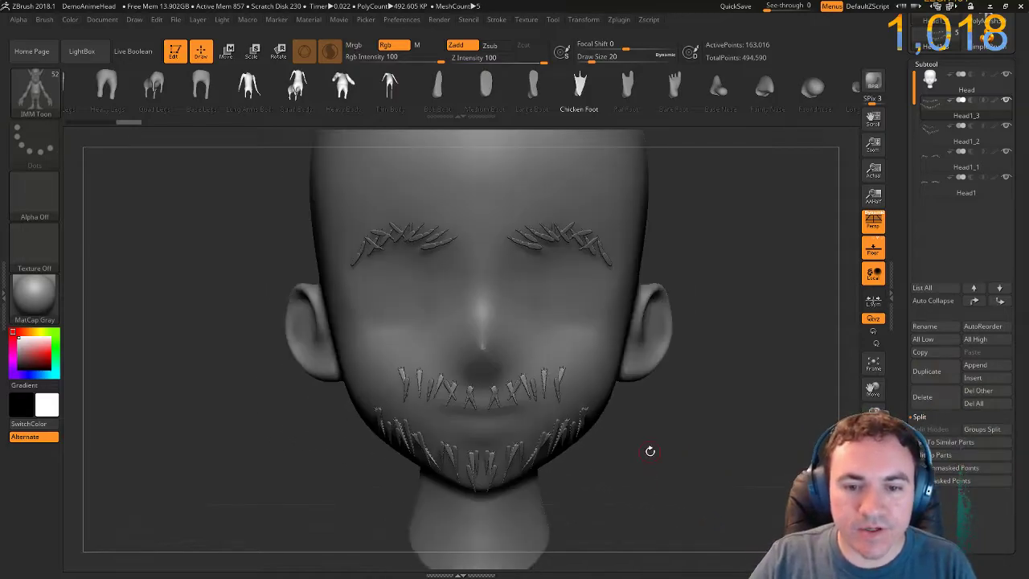
left_click_drag(654, 496, 651, 393, "alt")
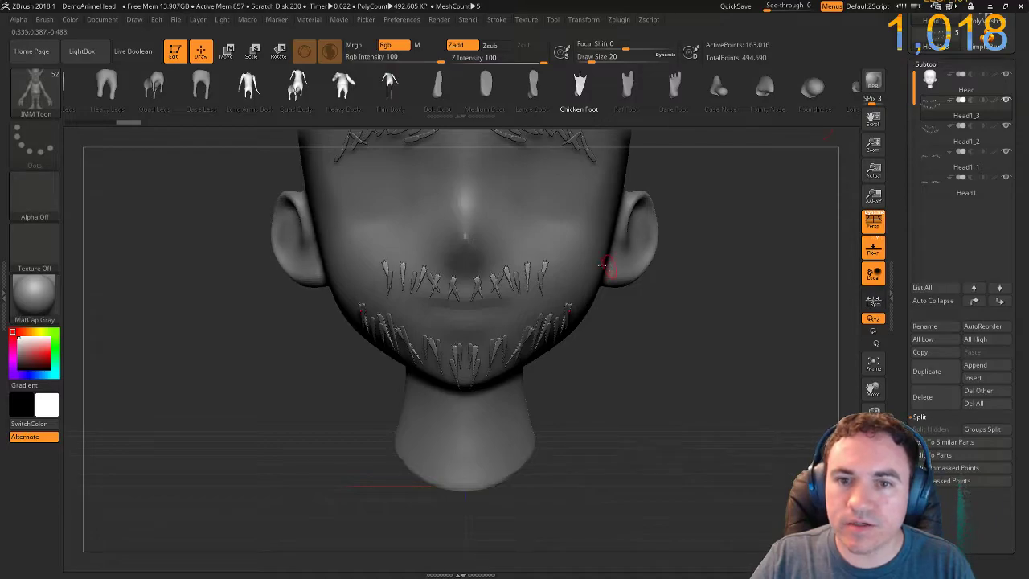
Make the Head the active subtool, box-mask both sides of the face and clear that mask.
key("ctrl")
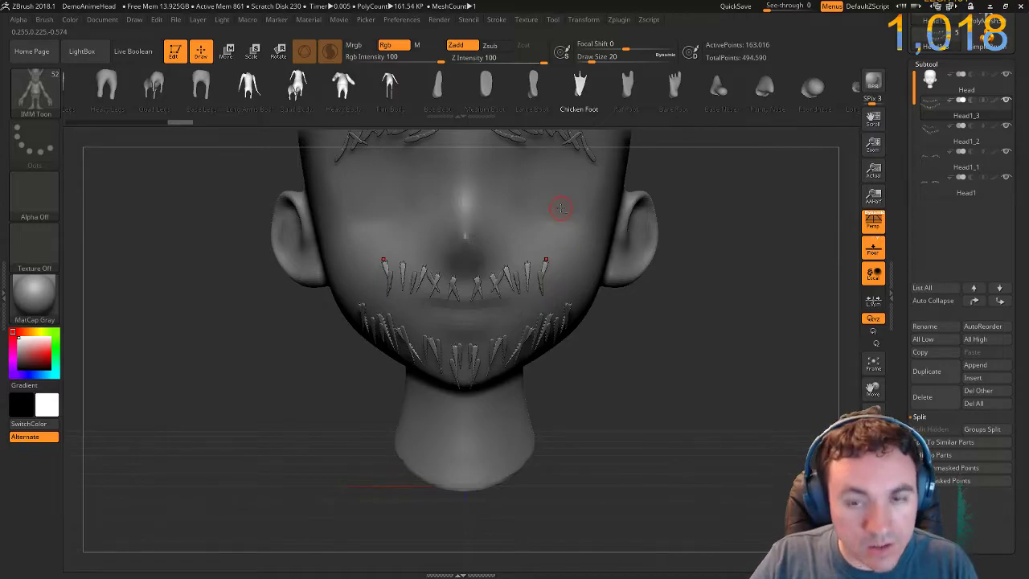
left_click(561, 207, "alt")
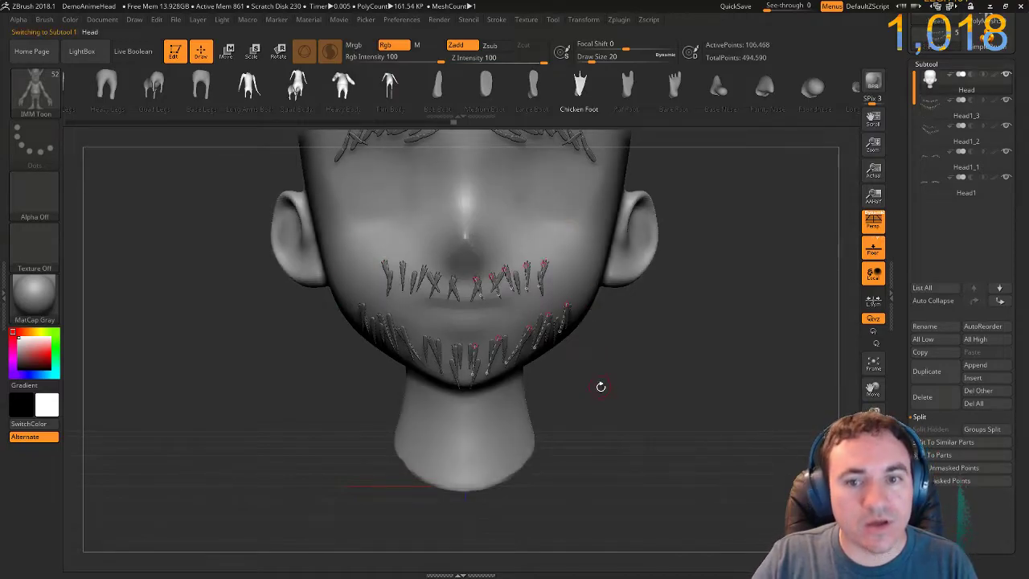
left_click_drag(645, 377, 494, 143, "ctrl")
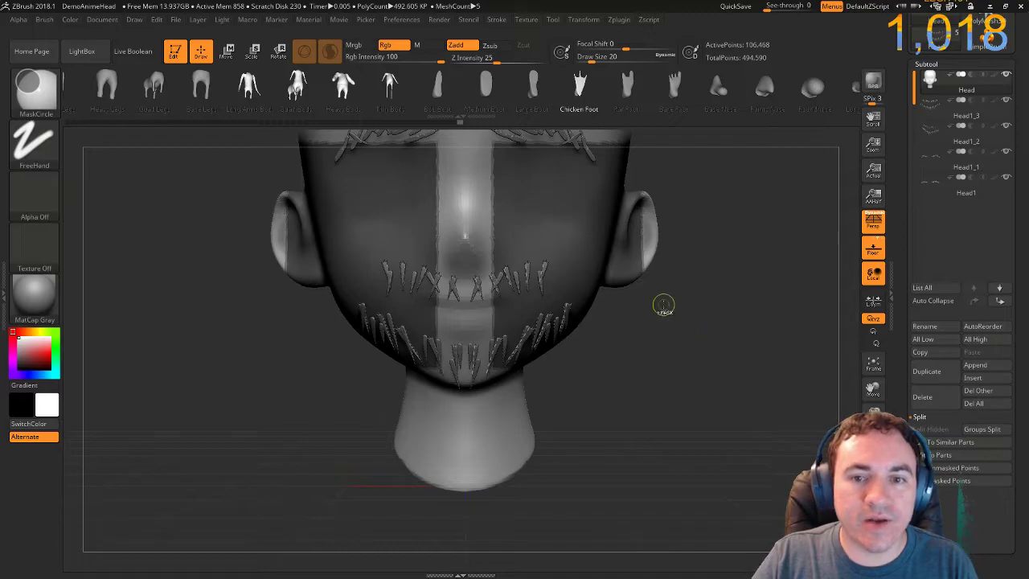
left_click_drag(664, 305, 721, 427, "ctrl")
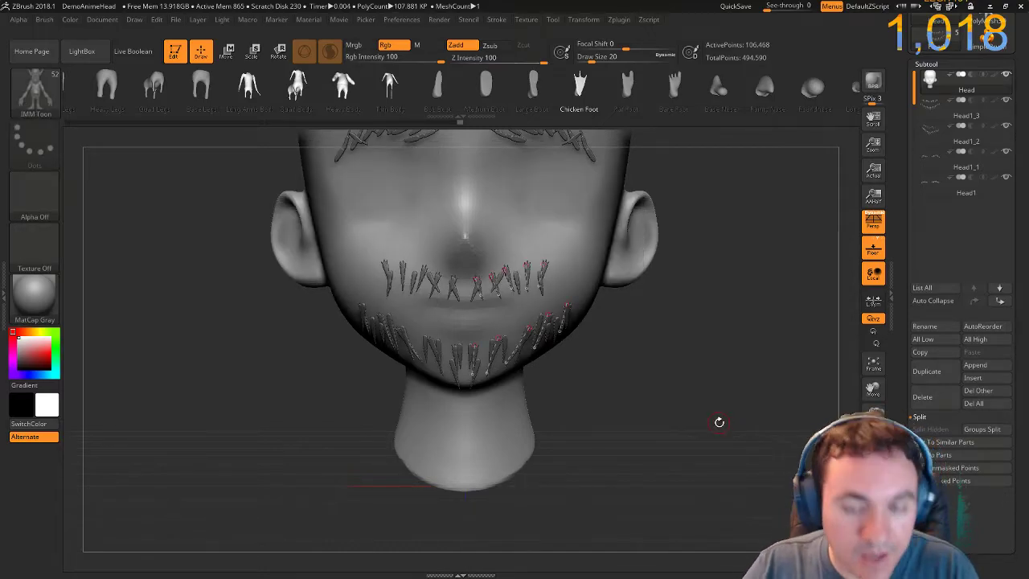
Clear the leftover guide curves from the head using the ZRemesherGuides brush.
key("b")
left_click(474, 527)
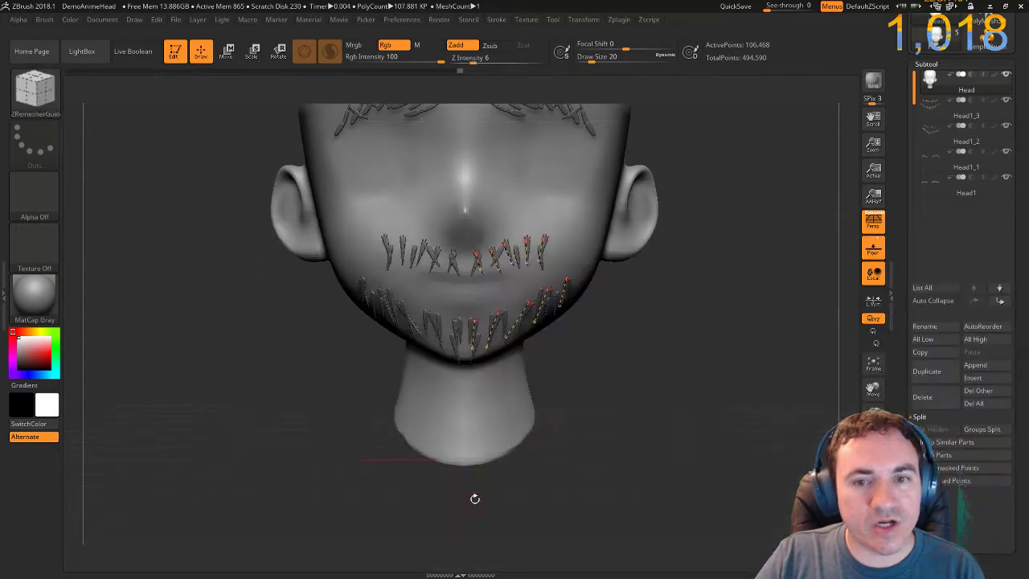
key("bracketright")
left_click(559, 202)
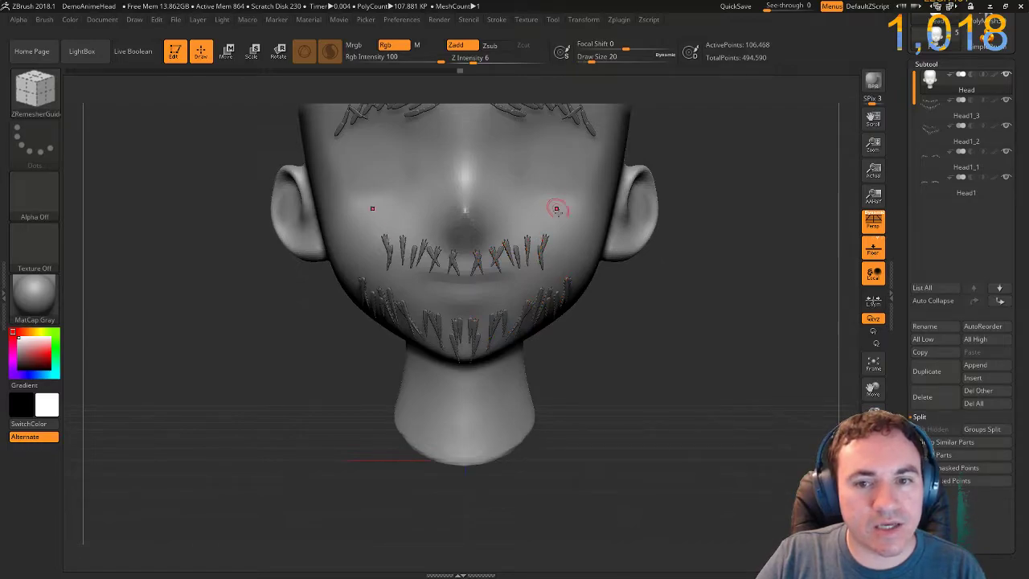
right_click_drag(633, 354, 741, 332, "ctrl")
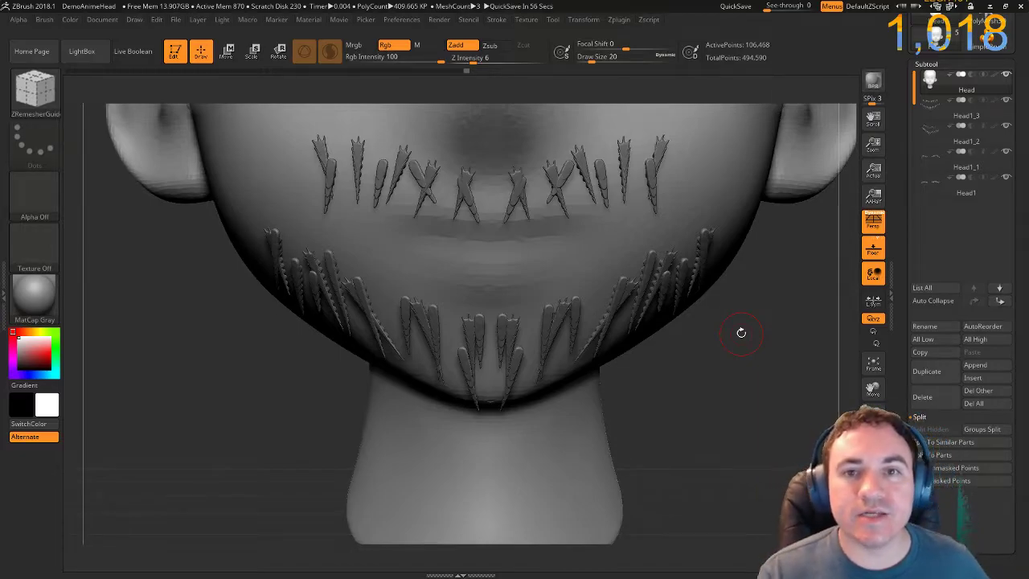
Reduce the draw size to 9 and hide the Head1_3 and Head1_2 subtools to clear the lower face.
key("[")
left_click_drag(714, 395, 712, 365)
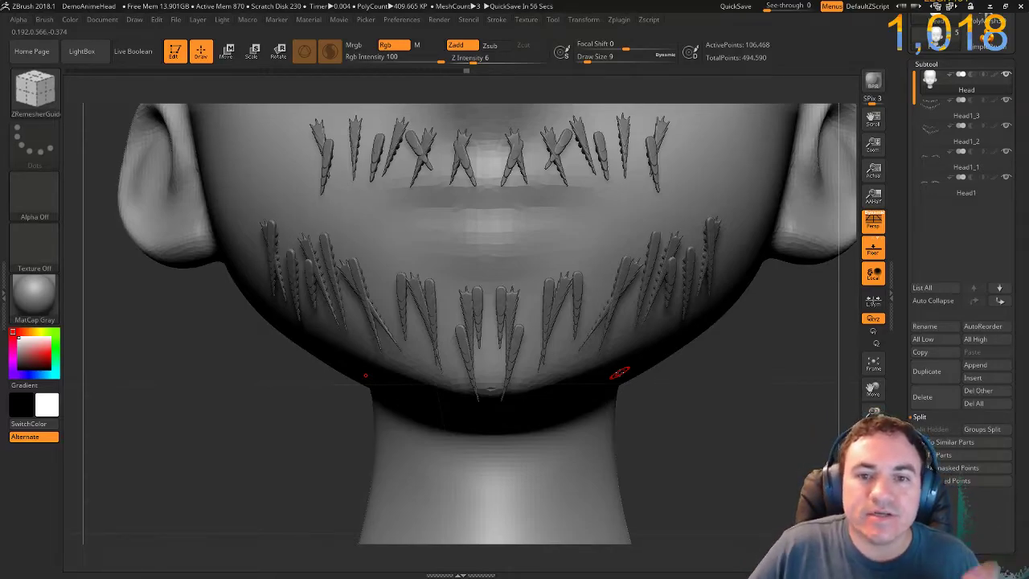
left_click_drag(731, 384, 691, 344)
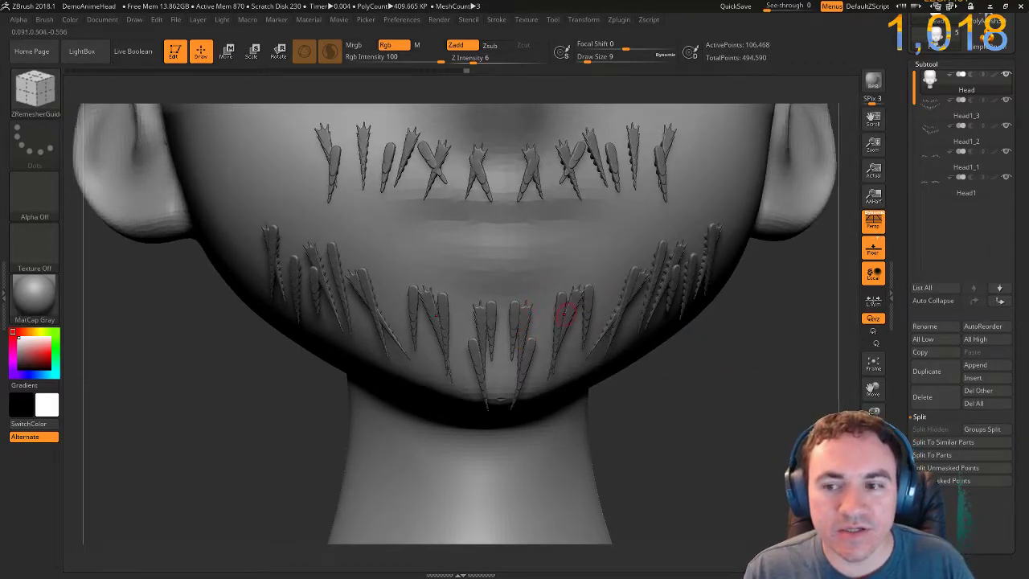
left_click(1008, 100)
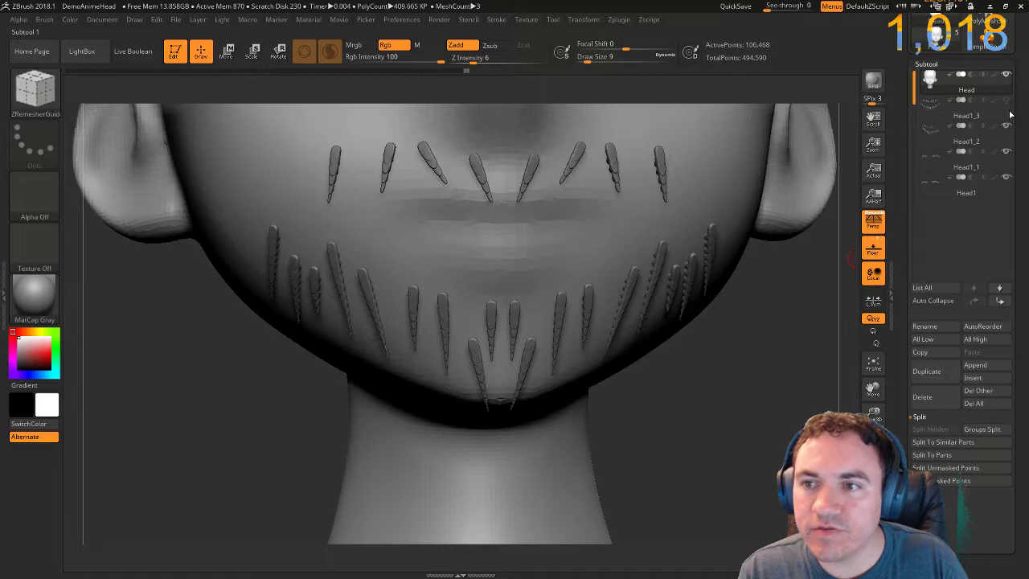
left_click(1007, 127)
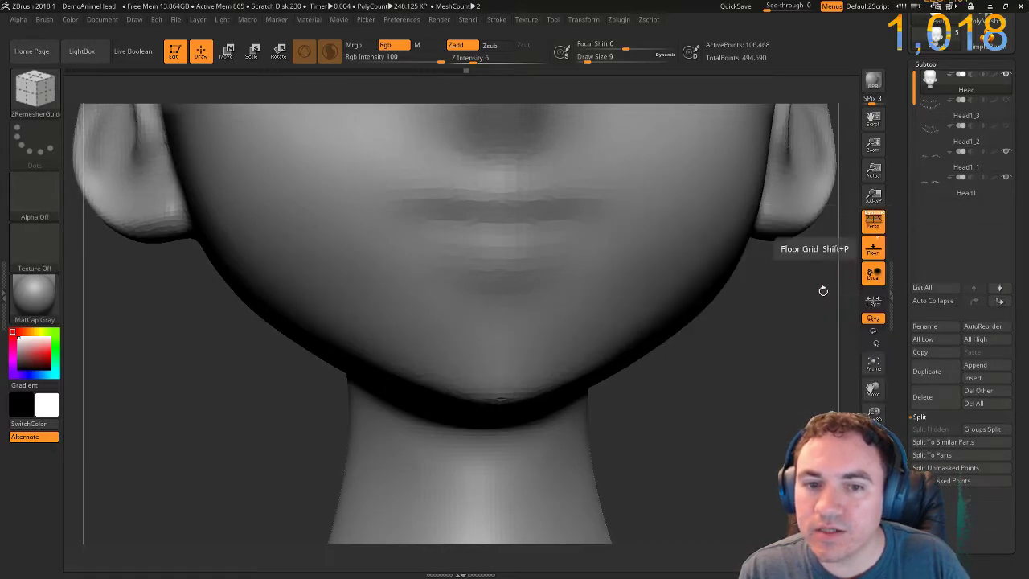
Paint mirrored mask strokes on the chin: a row of long vertical strips with a row of shorter ones above.
left_click_drag(563, 299, 560, 371, "ctrl")
left_click_drag(526, 317, 523, 391, "ctrl")
left_click_drag(388, 294, 398, 366, "ctrl")
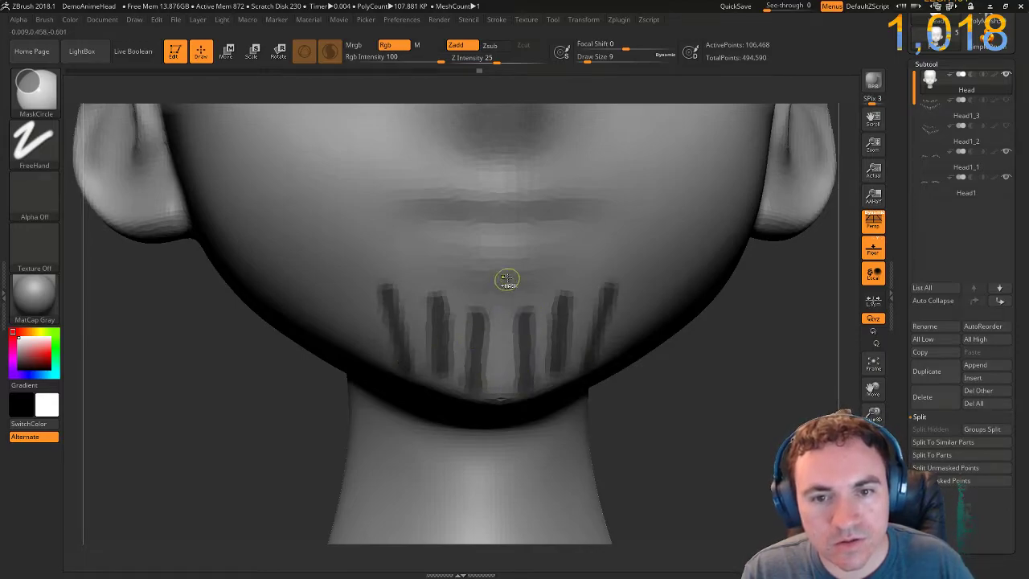
left_click_drag(601, 245, 595, 291, "ctrl")
mouse_move(547, 258)
left_mouse_down("ctrl")
mouse_move(546, 294)
mouse_move(507, 326)
left_mouse_up("ctrl")
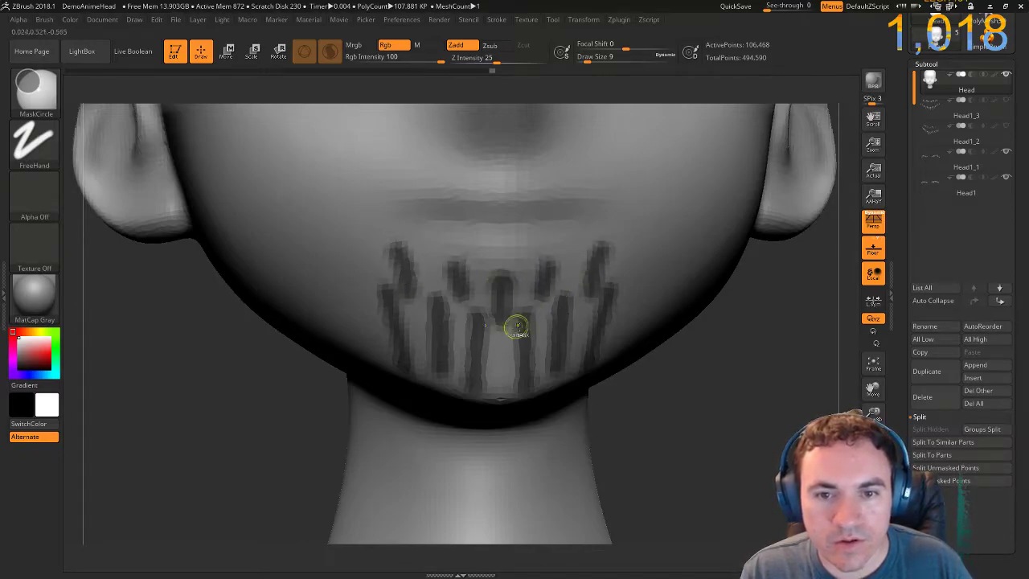
Activate the ZRemesherGuides brush for drawing curves over the chin mask strokes.
key("b")
key("z")
key("r")
mouse_move(696, 390)
left_mouse_down()
mouse_move(689, 423)
mouse_move(667, 368)
left_mouse_up()
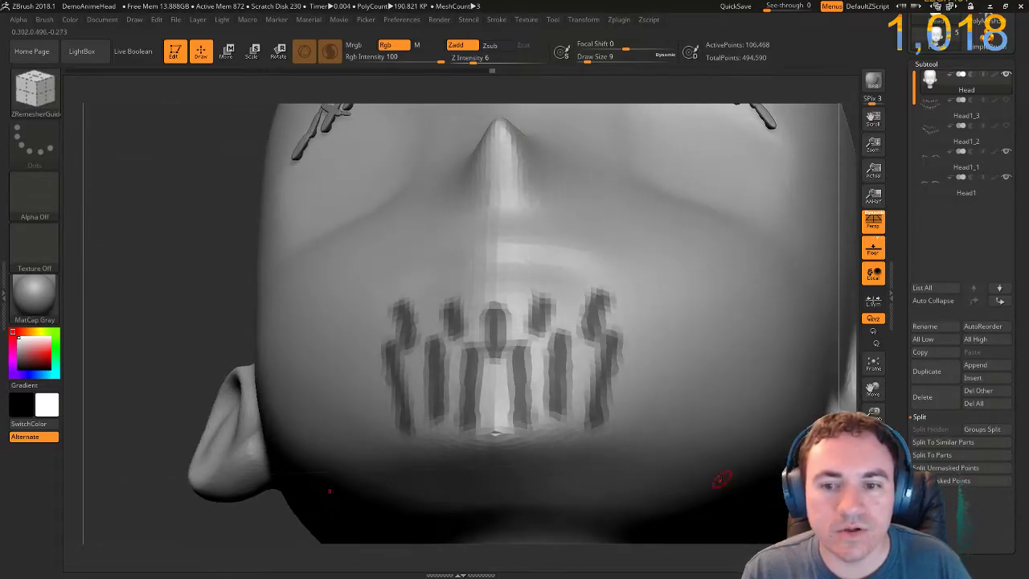
mouse_move(147, 305)
left_mouse_down("alt")
mouse_move(153, 273)
mouse_move(187, 333)
left_mouse_up("alt")
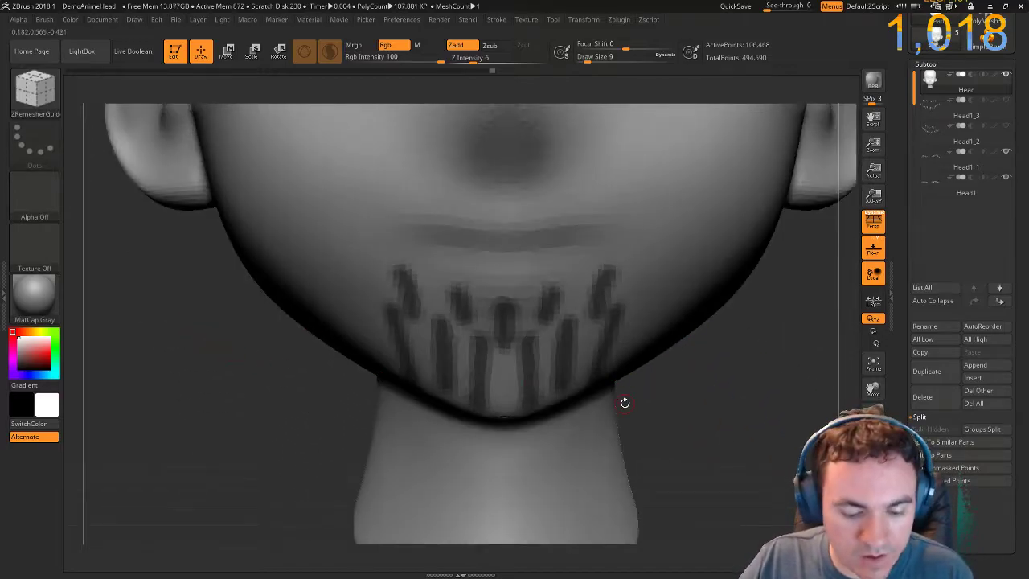
key("b")
key("Escape")
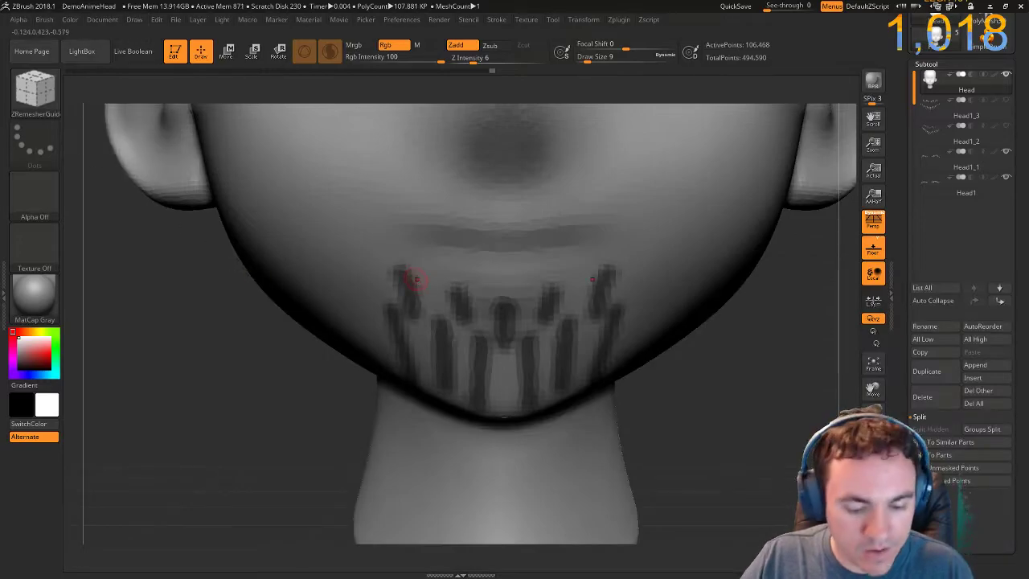
key("b")
left_click(298, 528)
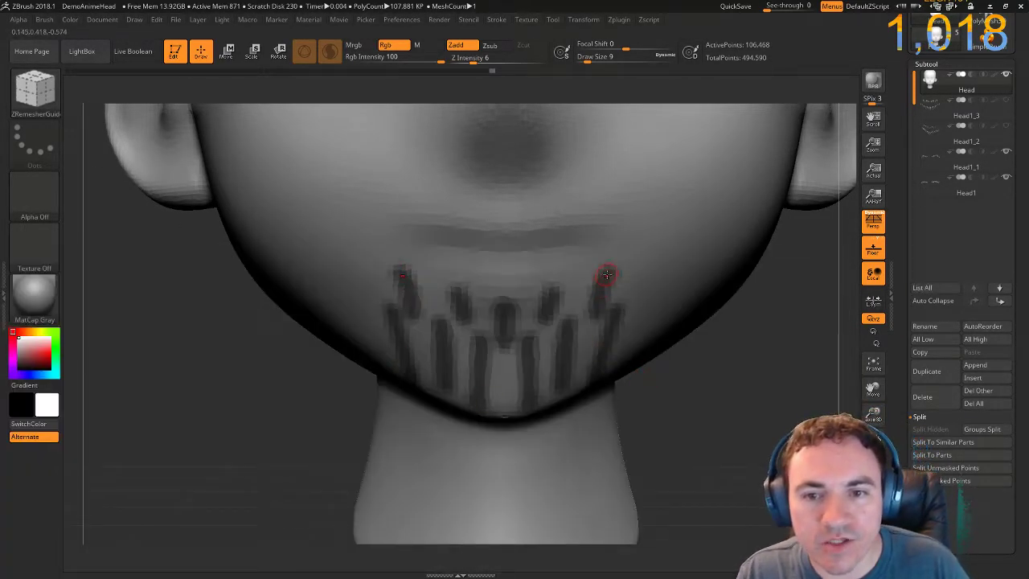
left_click_drag(597, 319, 597, 317)
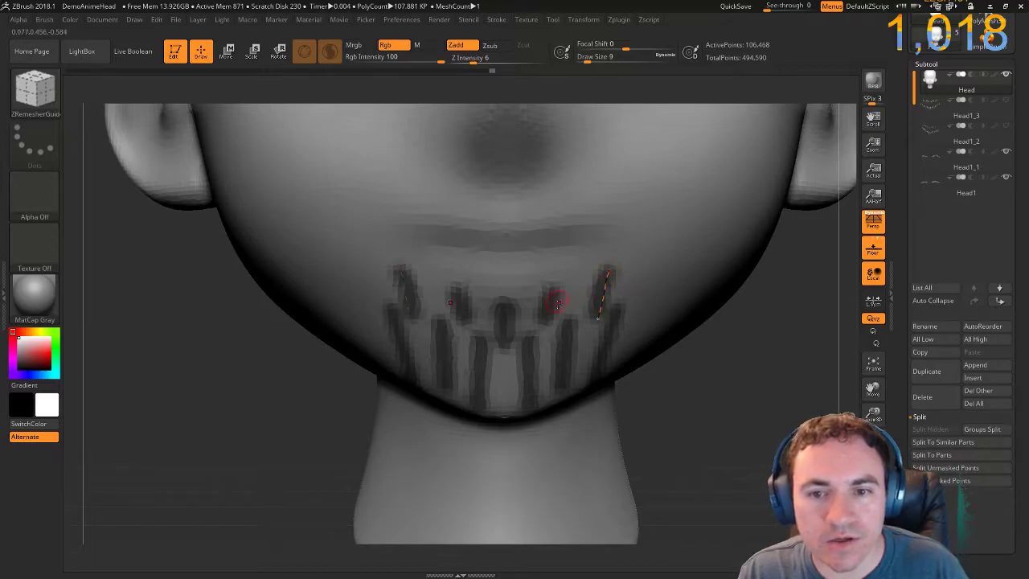
key("ctrl+z")
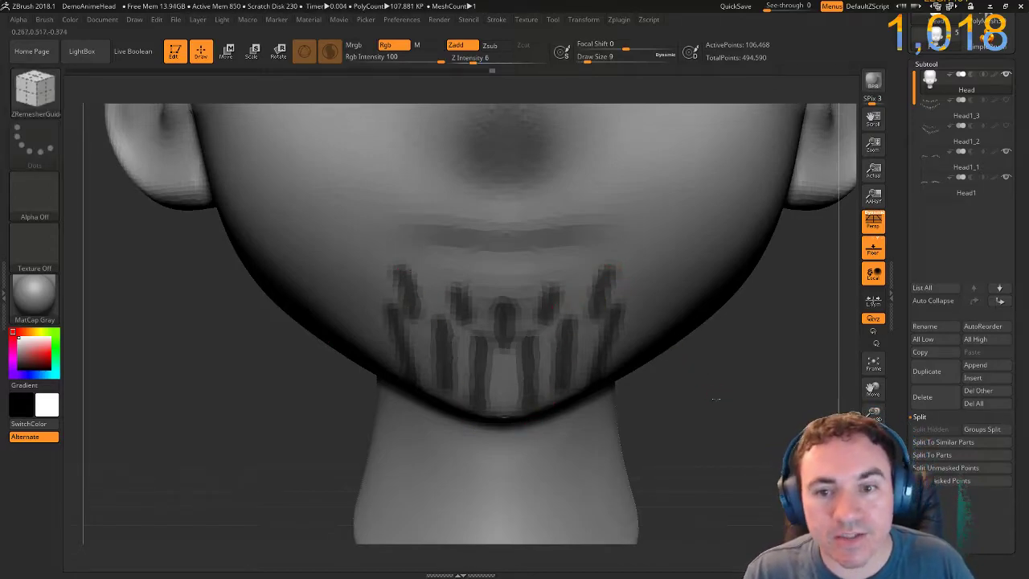
Draw guide curves from top to bottom along the central chin mask strip and each strip on one side.
left_click_drag(716, 399, 667, 394)
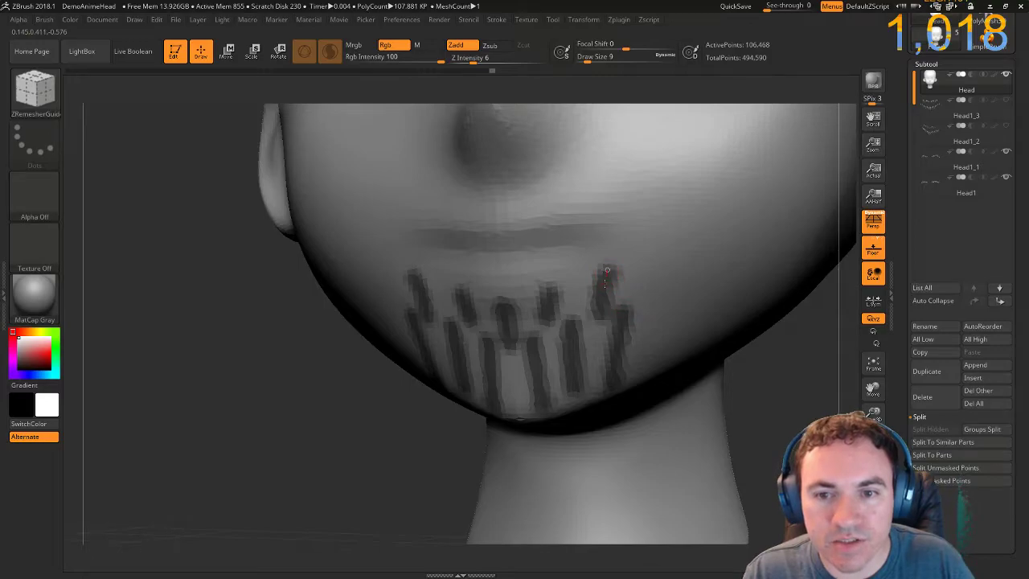
left_click_drag(600, 312, 548, 319)
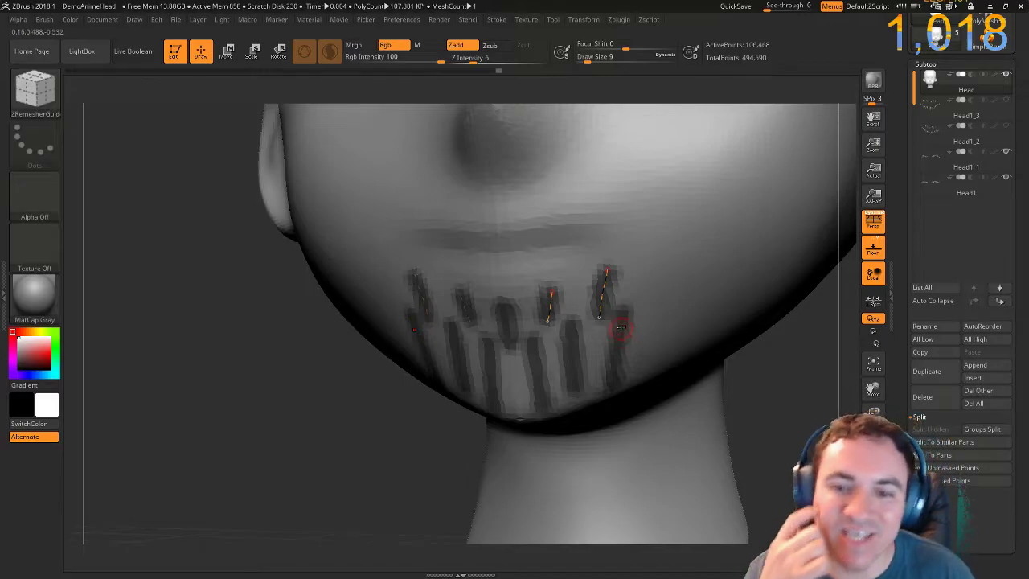
left_click_drag(613, 370, 613, 380)
key("bracketleft")
left_click_drag(573, 348, 573, 393)
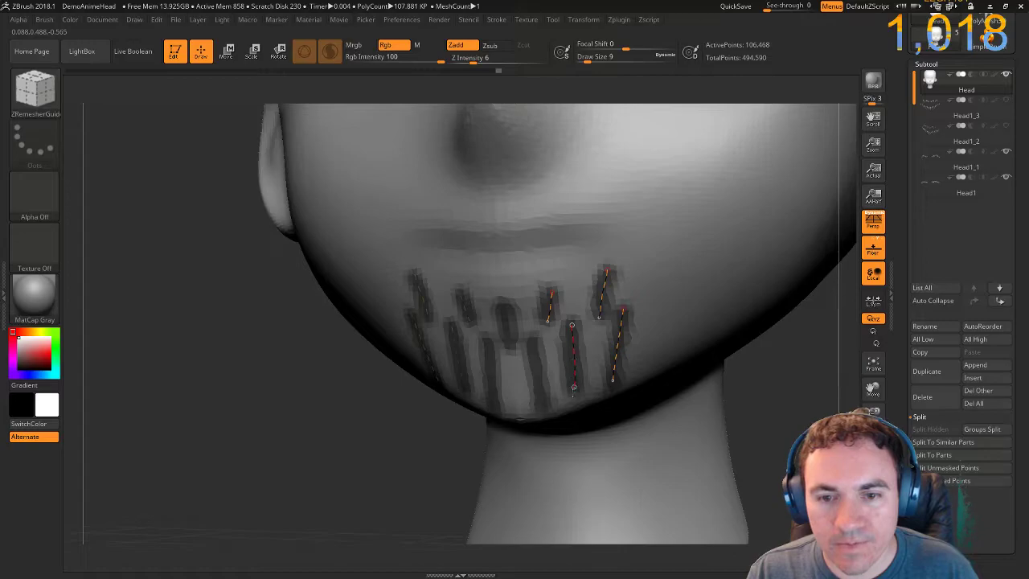
left_click_drag(507, 328, 510, 346)
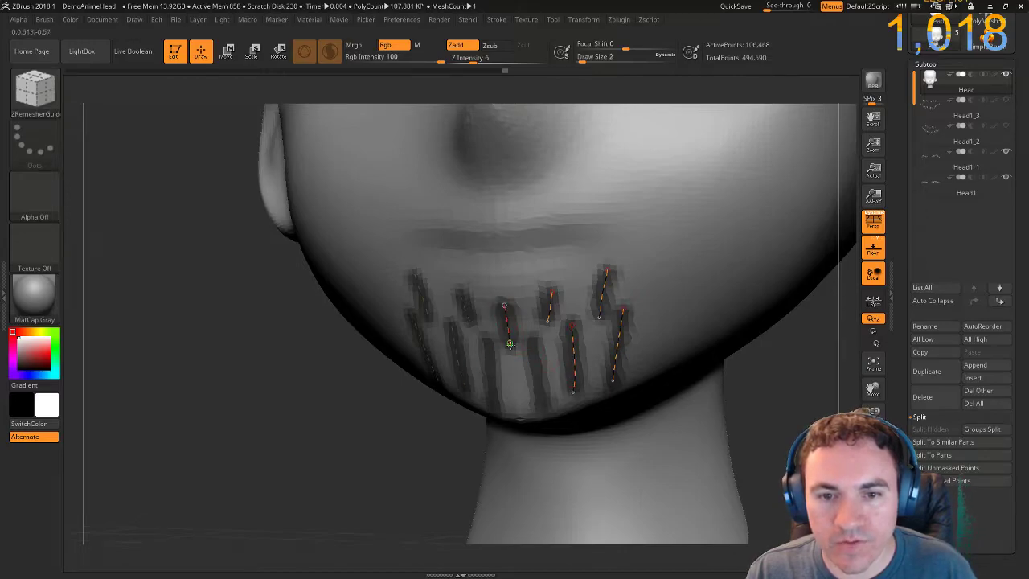
key("bracketright")
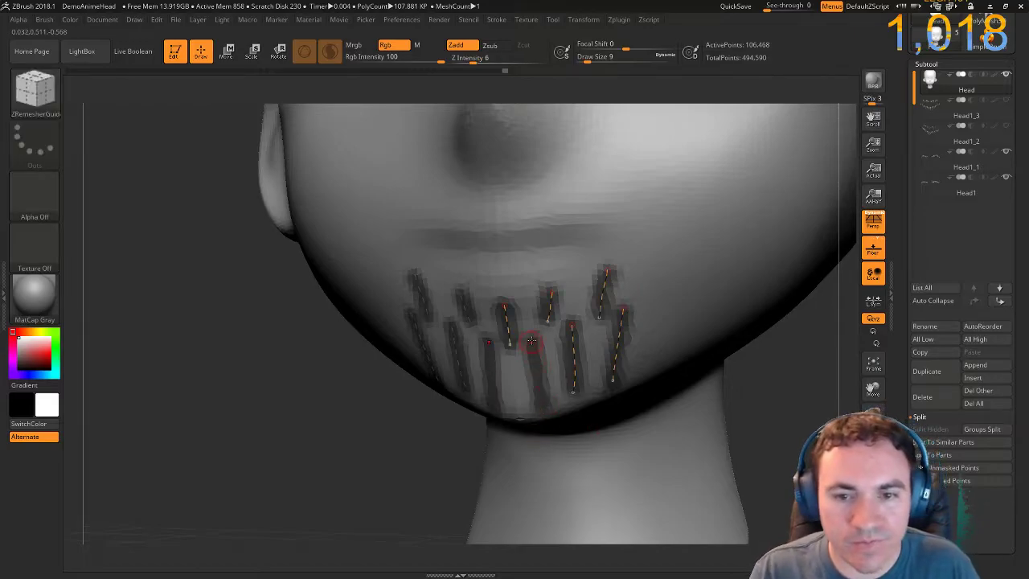
left_click_drag(542, 411, 541, 410)
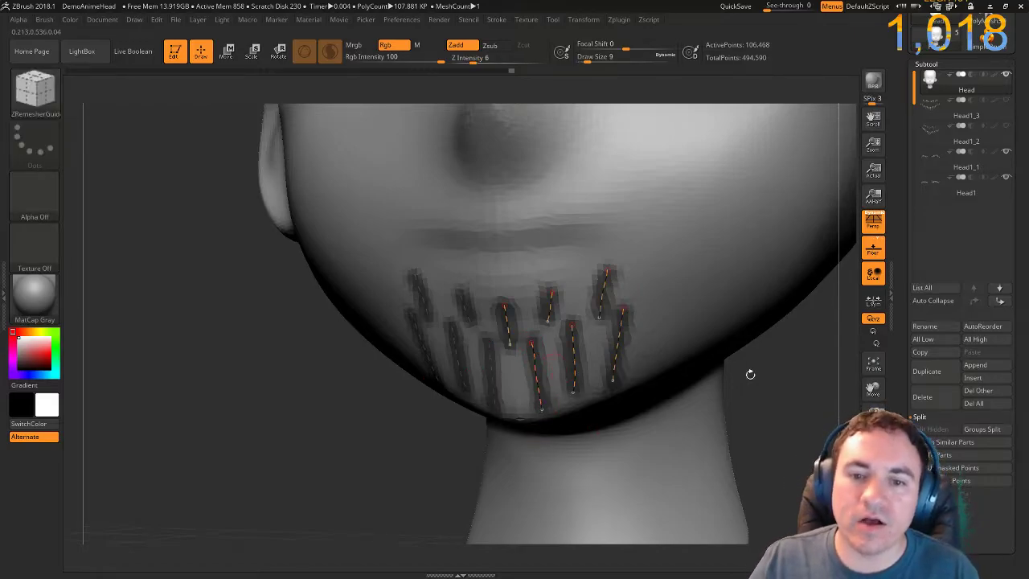
Switch to the IMM Toon brush and choose its Raf Foot mesh for the chin curves.
left_click_drag(806, 406, 696, 358)
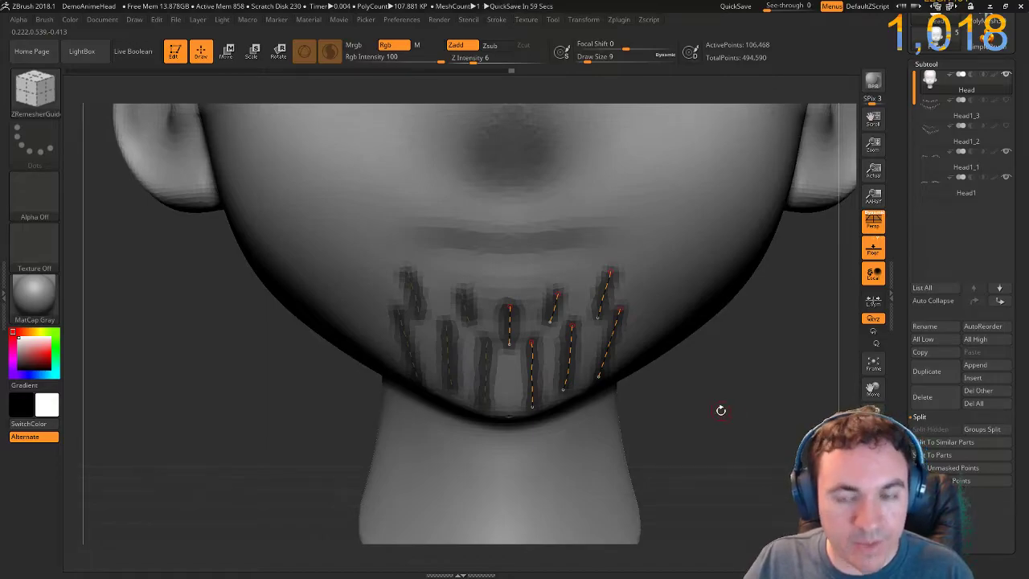
key("b")
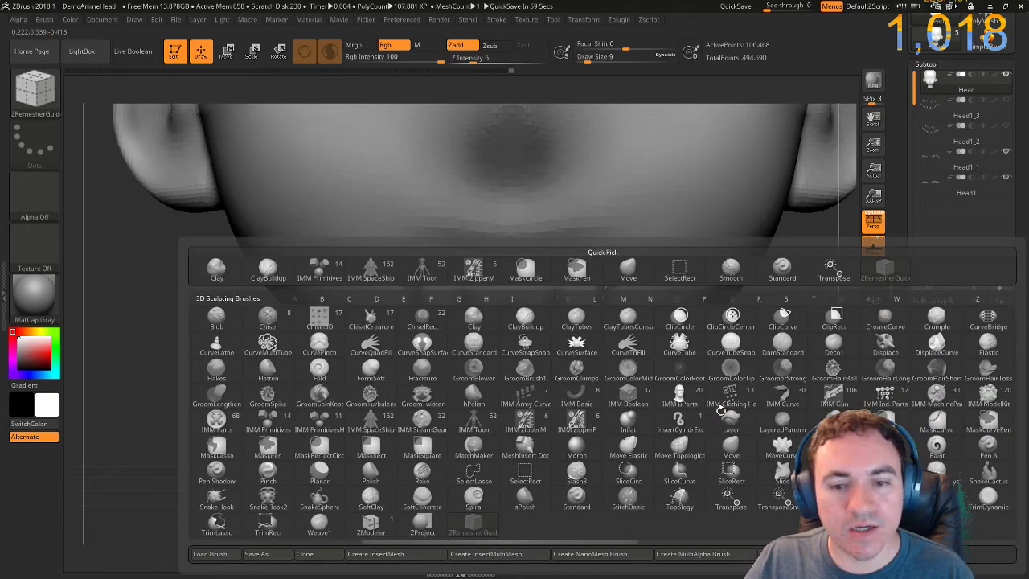
left_click(474, 430)
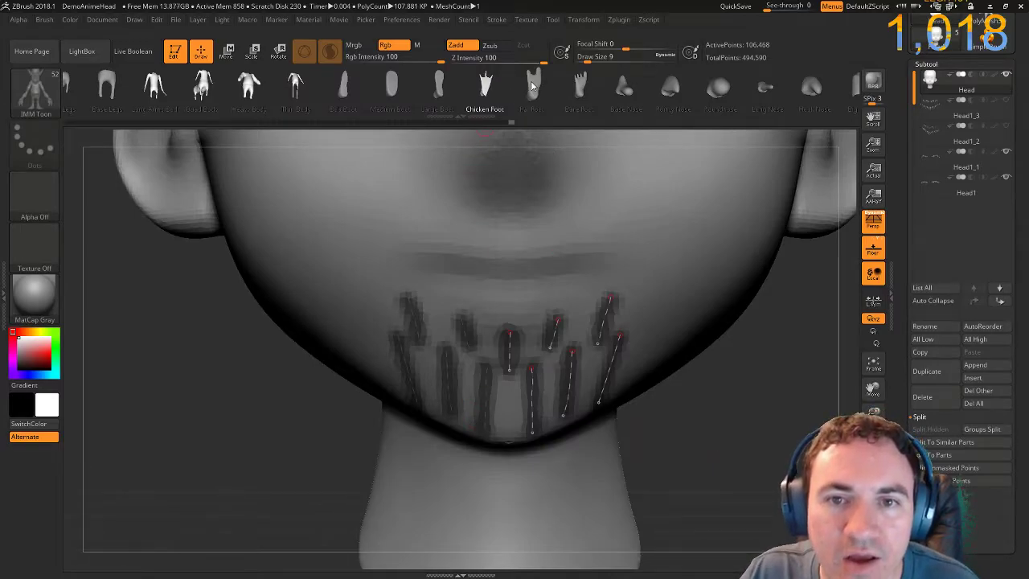
left_click(531, 86)
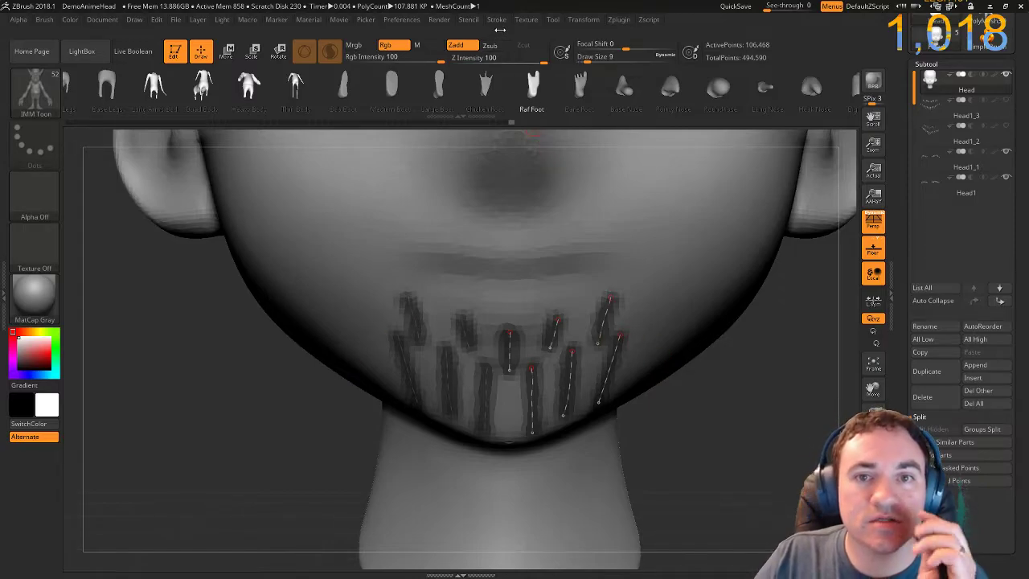
Apply the Raf Foot mesh along the chin curves and update them with a draw size of 27.
left_click(500, 22)
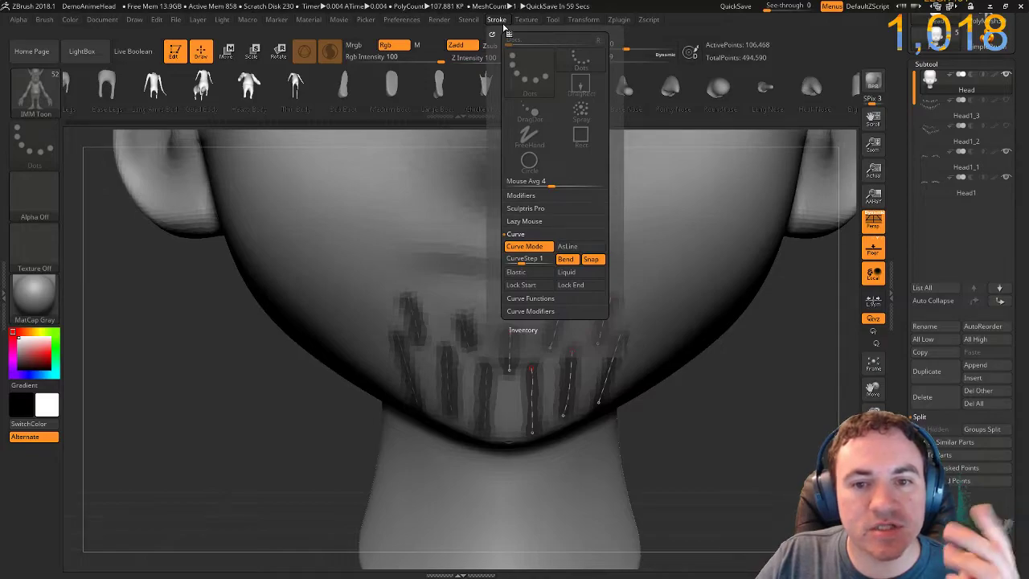
left_click(555, 330)
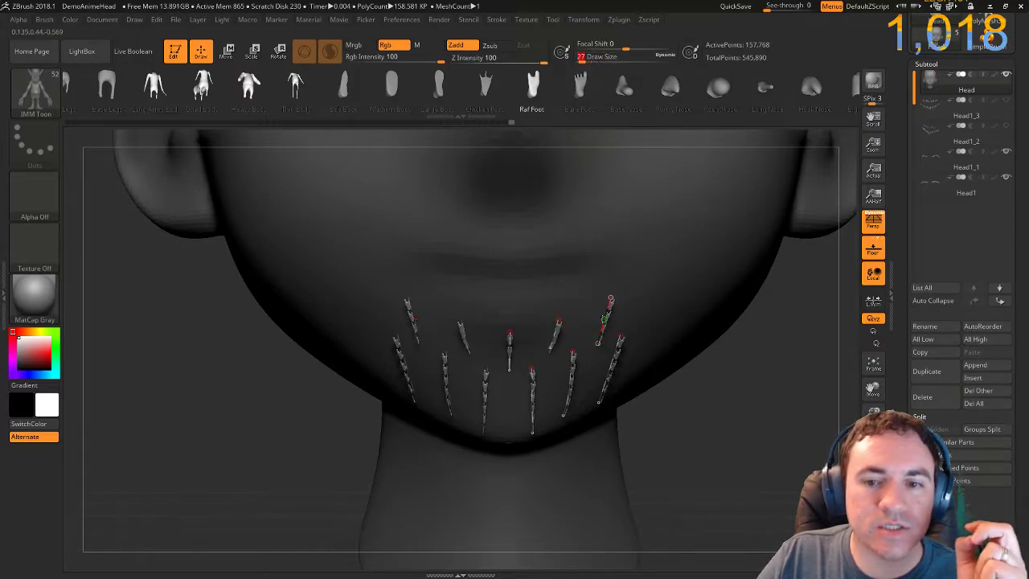
left_click(605, 319)
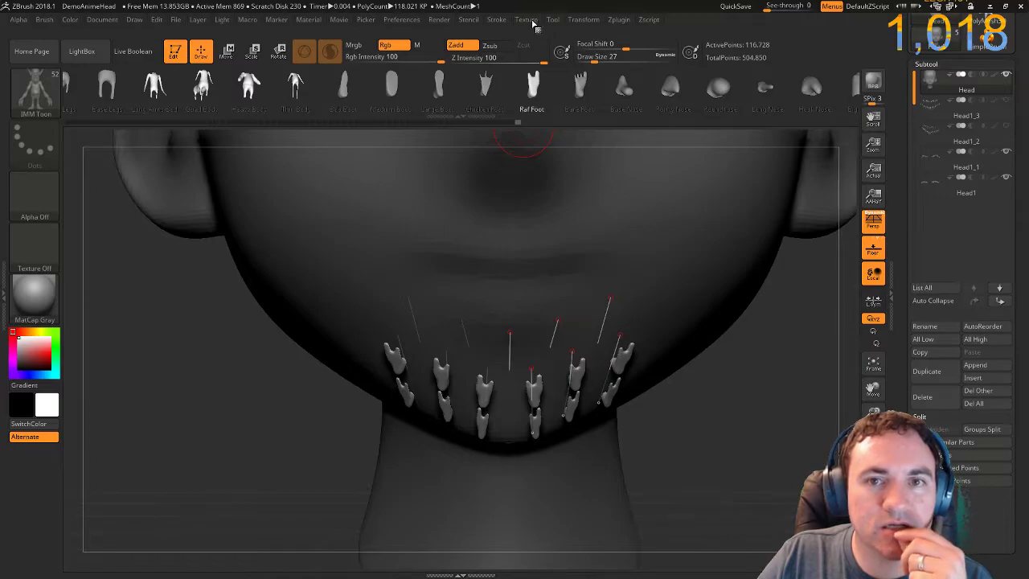
Lower the CurveStep value and reapply the Raf Foot mesh so the feet pack closely along the chin curves.
left_click(500, 20)
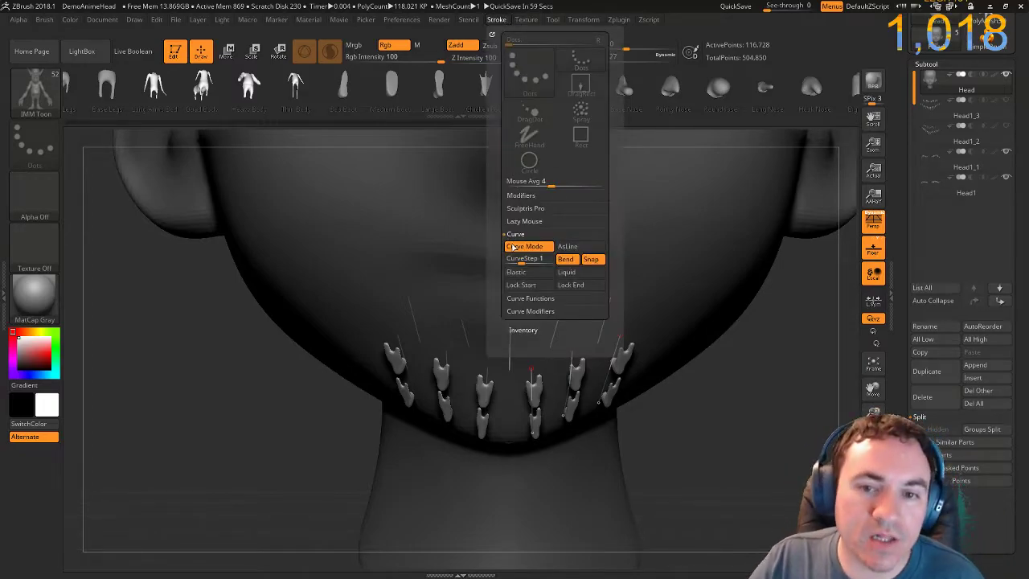
left_click_drag(521, 260, 519, 263)
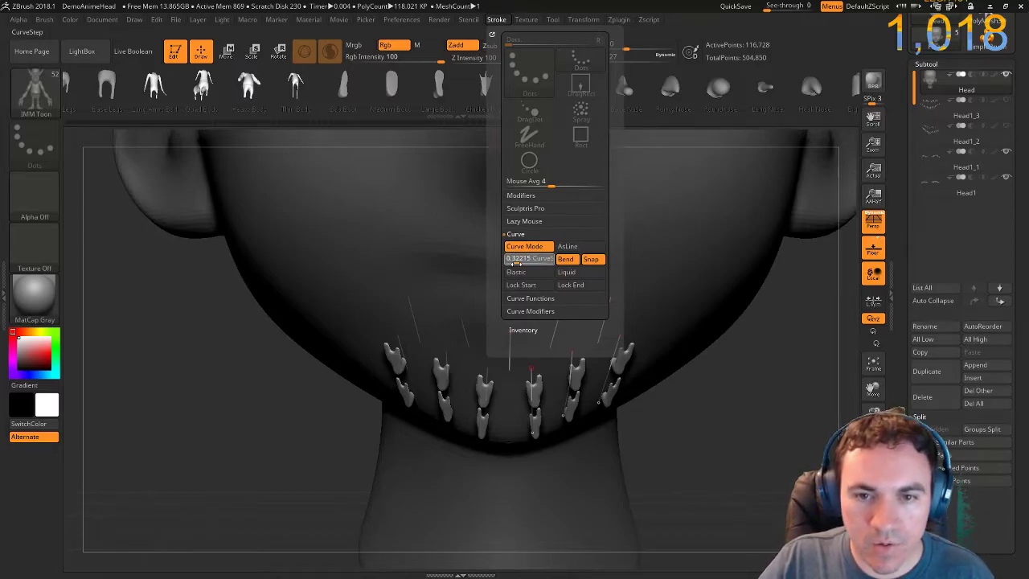
left_click(515, 260)
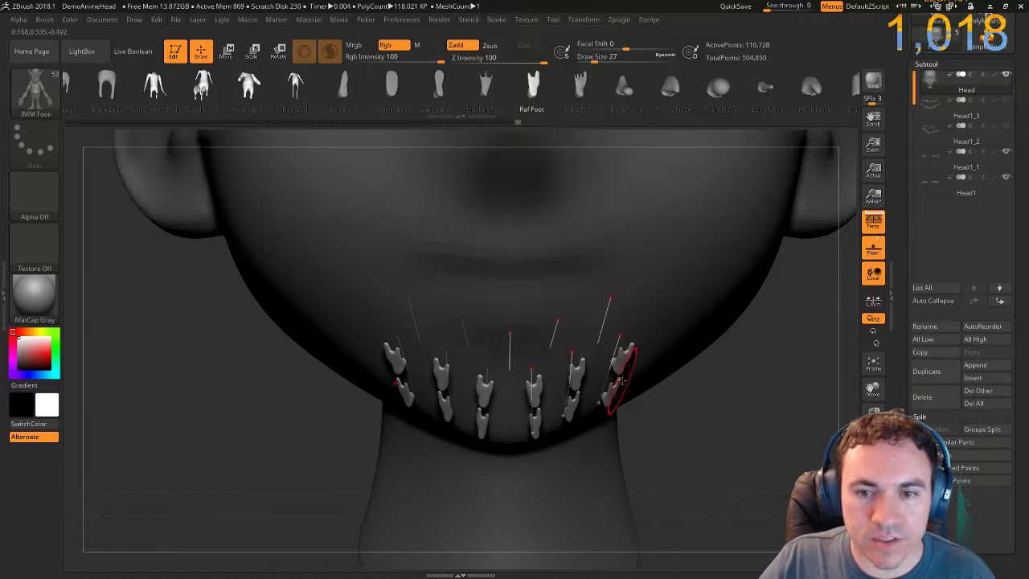
left_click(608, 373)
mouse_move(691, 427)
left_mouse_down()
mouse_move(679, 426)
mouse_move(707, 430)
mouse_move(699, 428)
mouse_move(709, 448)
mouse_move(655, 446)
mouse_move(693, 445)
left_mouse_up()
right_click_drag(710, 466, 701, 434, "ctrl")
left_click_drag(701, 434, 685, 411)
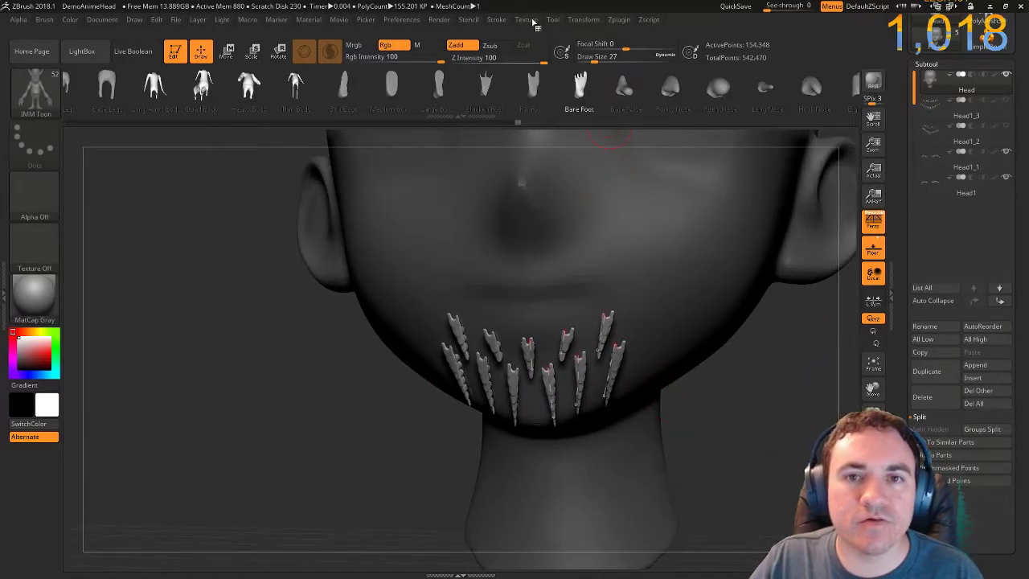
Replace the chin curve meshes with Bare Foot, set CurveStep to 0.2 and update the curves.
left_click(496, 19)
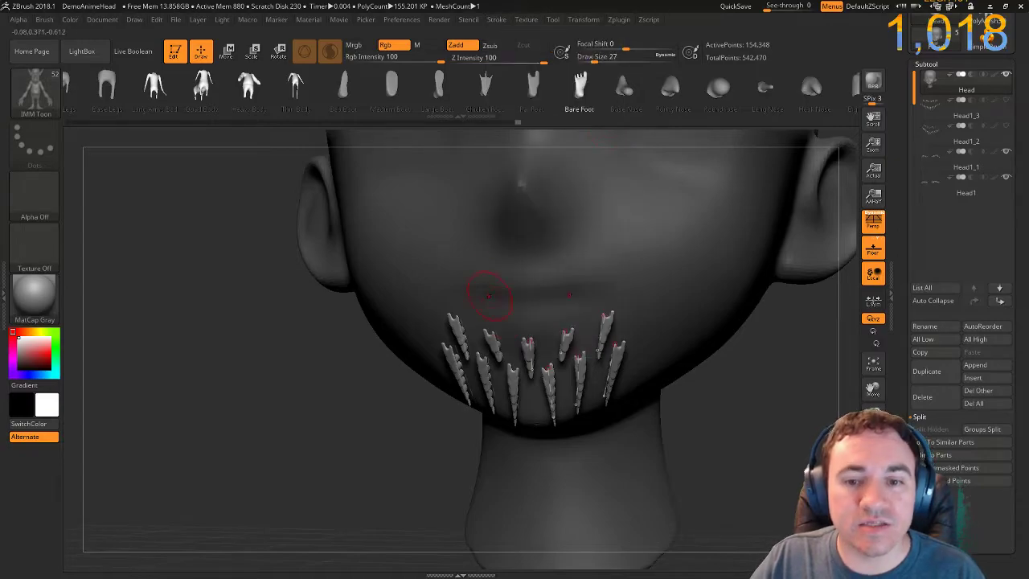
left_click(563, 344)
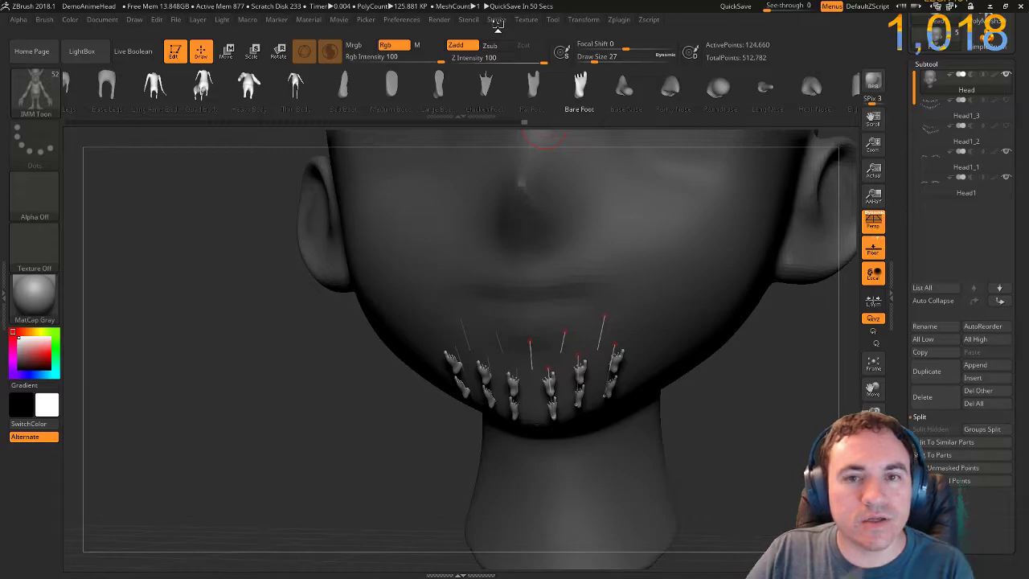
left_click(497, 20)
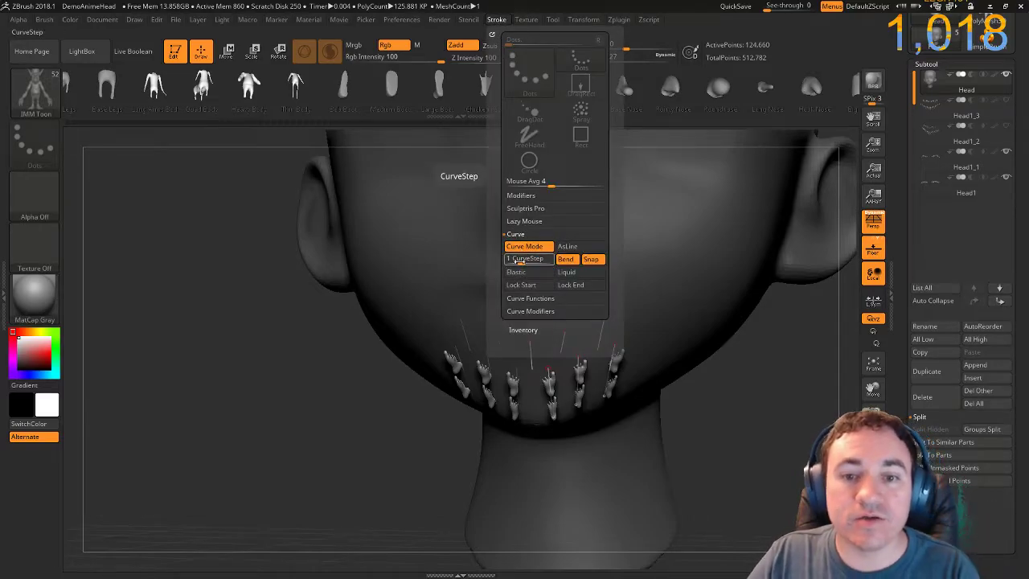
left_click_drag(515, 262, 517, 261)
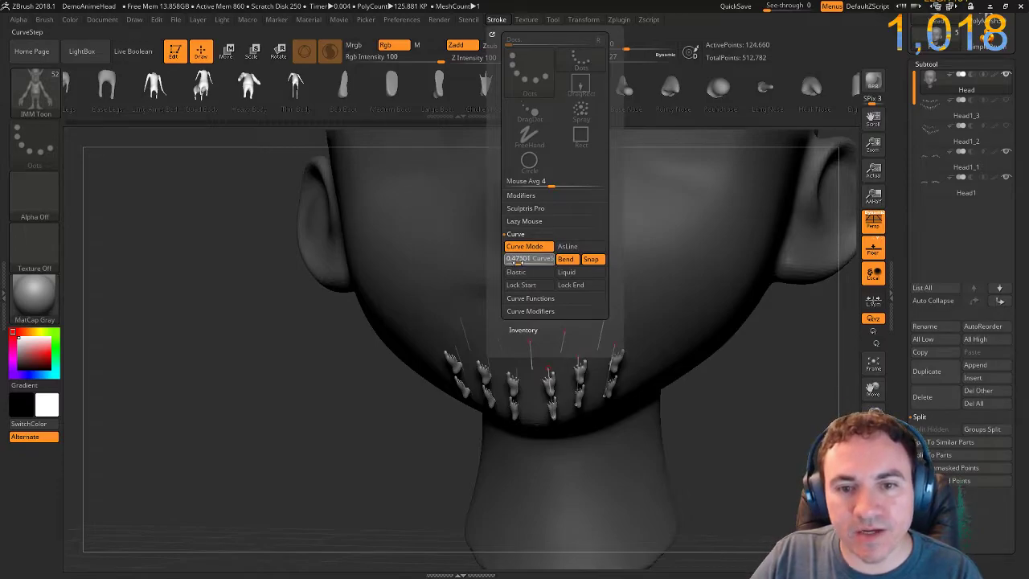
left_click(515, 262)
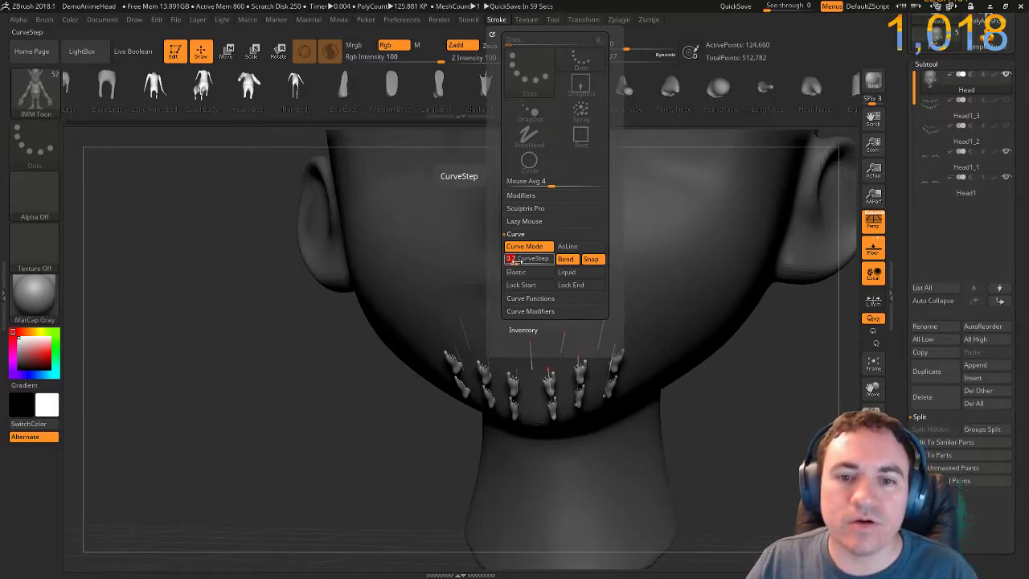
key("Return")
left_click(599, 334)
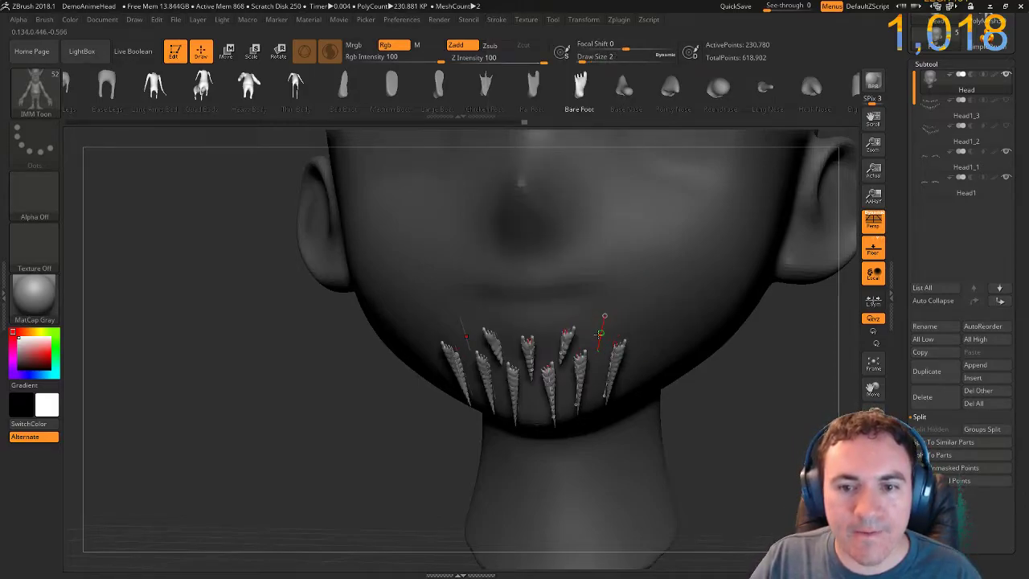
Update the chin curves so the Bare Foot mesh also fills the remaining bare curve beside the mouth corner.
left_click_drag(730, 426, 671, 360)
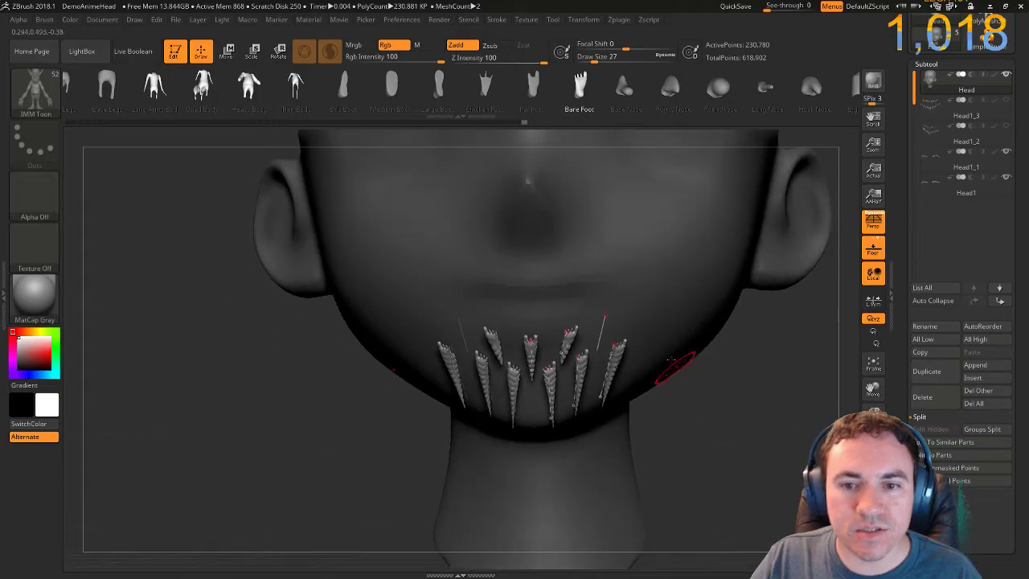
left_click(605, 316)
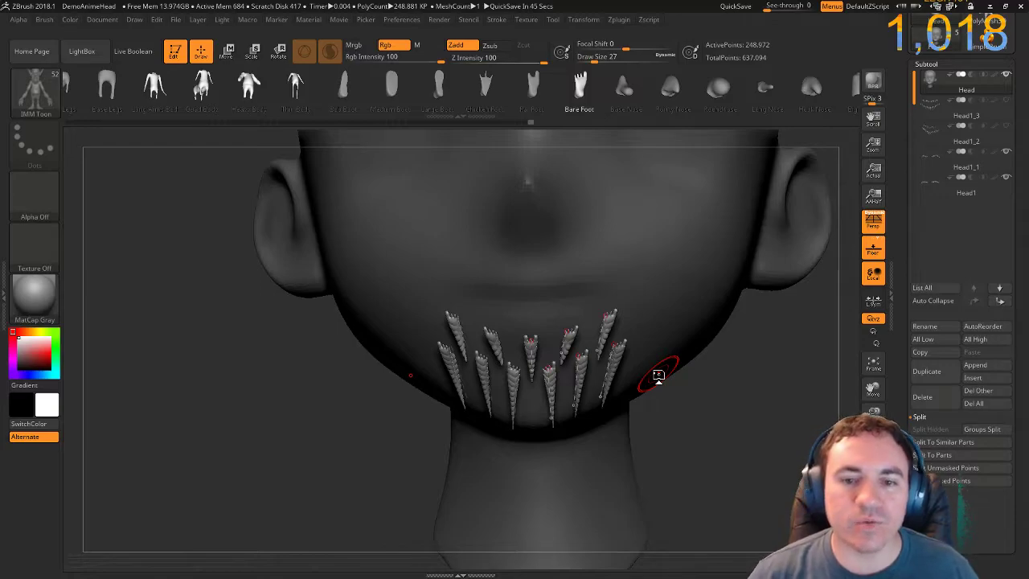
left_click_drag(701, 432, 458, 468)
left_click_drag(429, 394, 688, 408)
right_click_drag(211, 305, 222, 344, "ctrl")
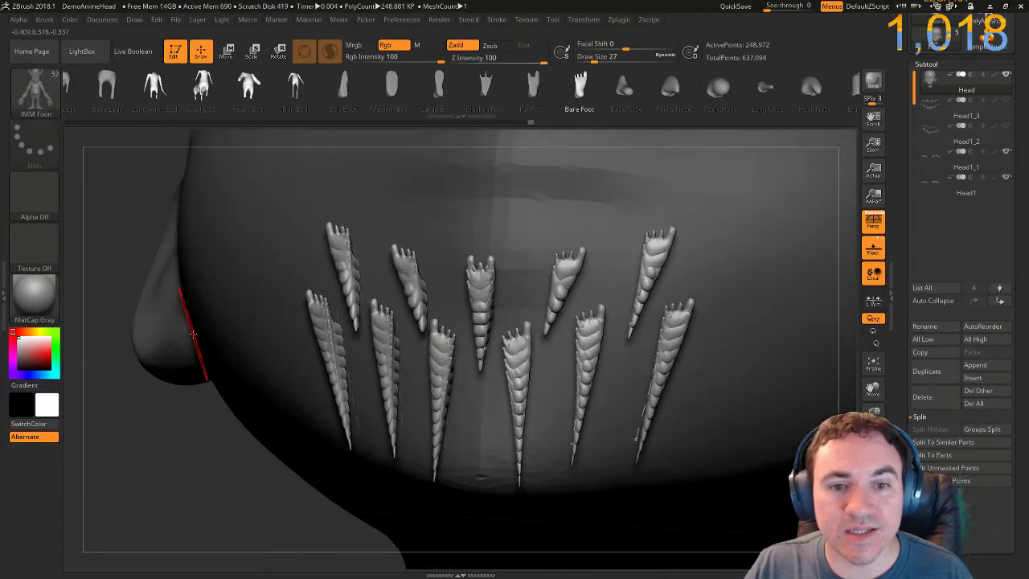
left_click_drag(160, 443, 206, 443)
mouse_move(138, 448)
right_mouse_down("ctrl")
mouse_move(138, 421)
mouse_move(127, 464)
mouse_move(135, 397)
right_mouse_up("ctrl")
left_click_drag(236, 441, 235, 468)
left_click_drag(349, 441, 321, 456)
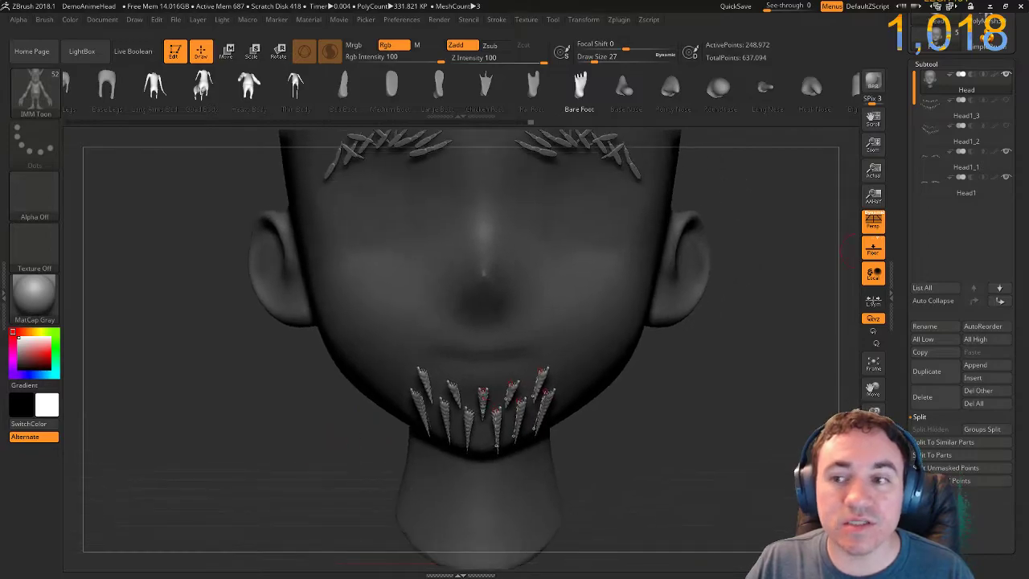
Compare the new chin feet with the hidden beard and moustache subtools by showing them briefly and hiding them again.
left_click(1007, 127)
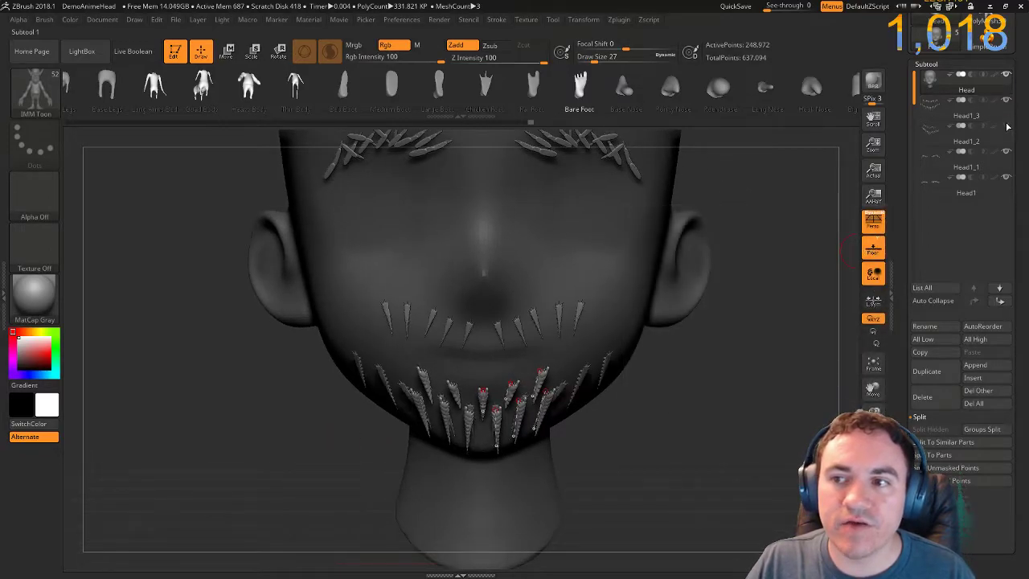
left_click_drag(776, 340, 734, 370)
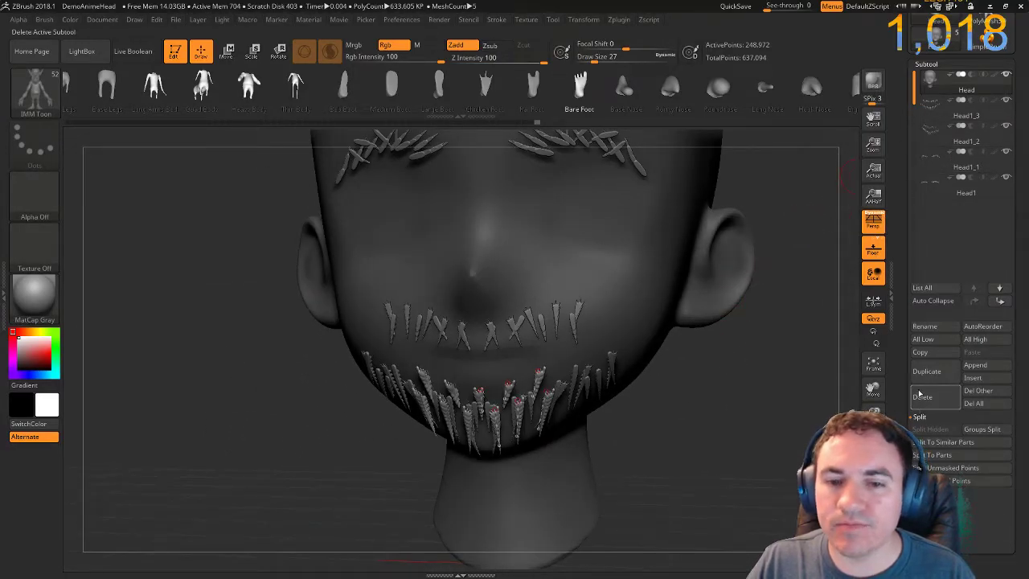
left_click(1006, 126)
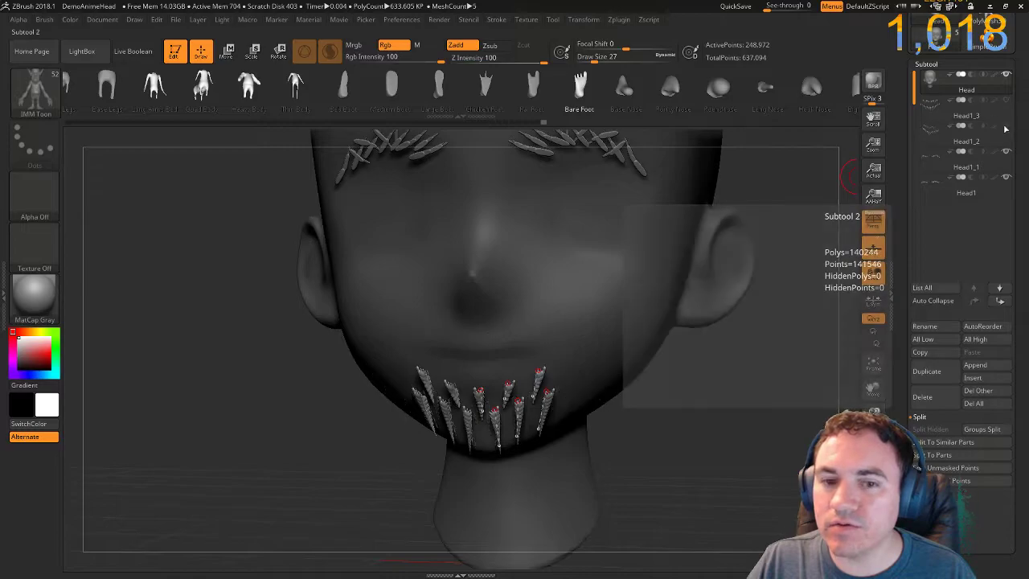
left_click(1005, 126)
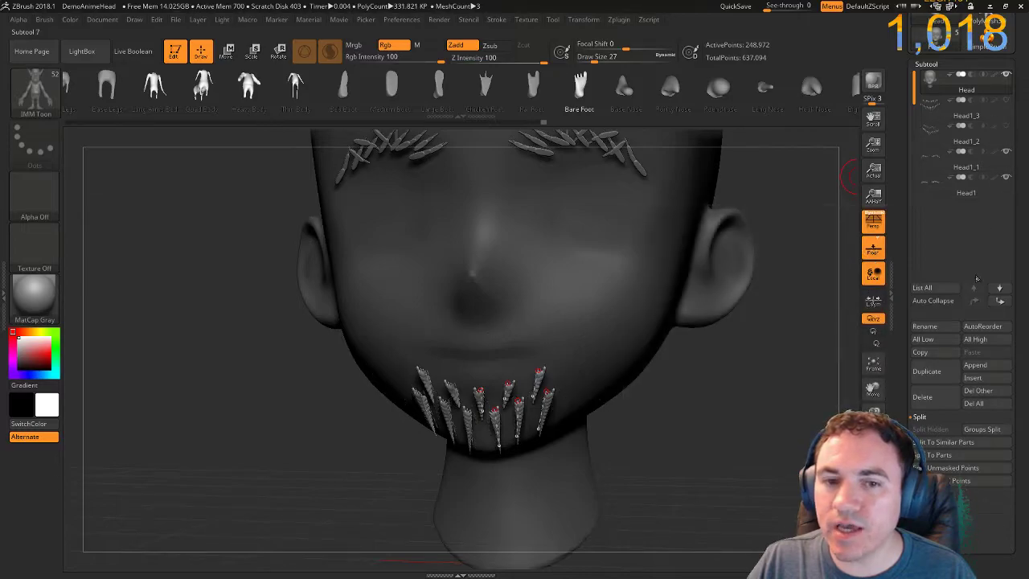
Split the unmasked chin feet off the head into their own subtool and show the hidden beard and moustache subtools.
left_click(925, 416)
left_click(924, 417)
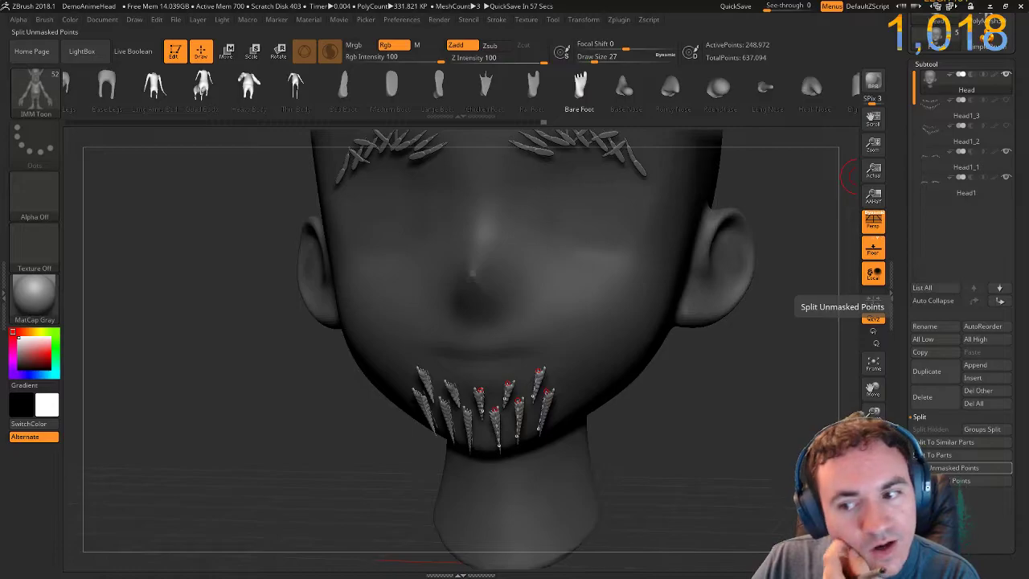
left_click(961, 467)
mouse_move(937, 110)
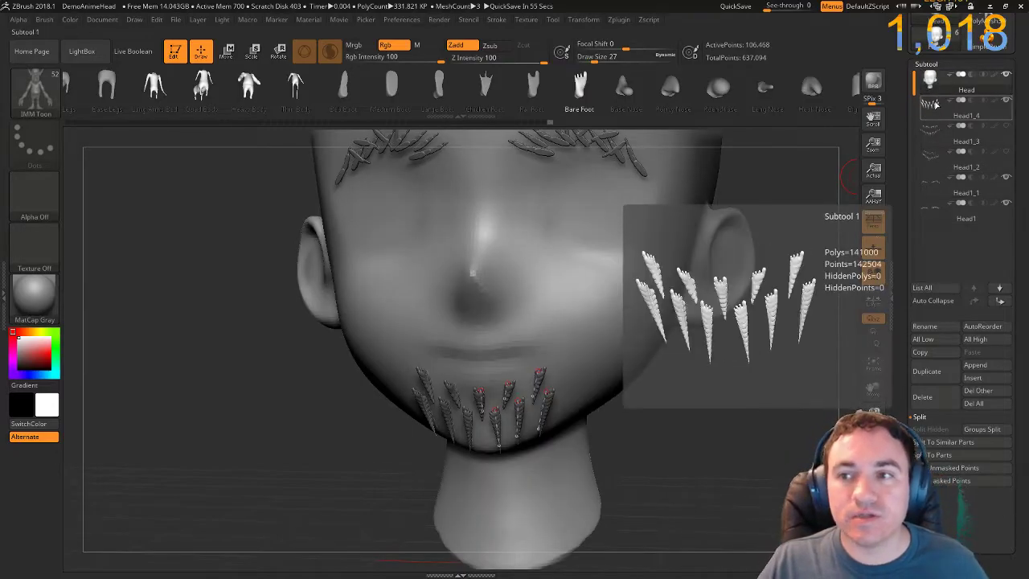
left_click(1007, 132)
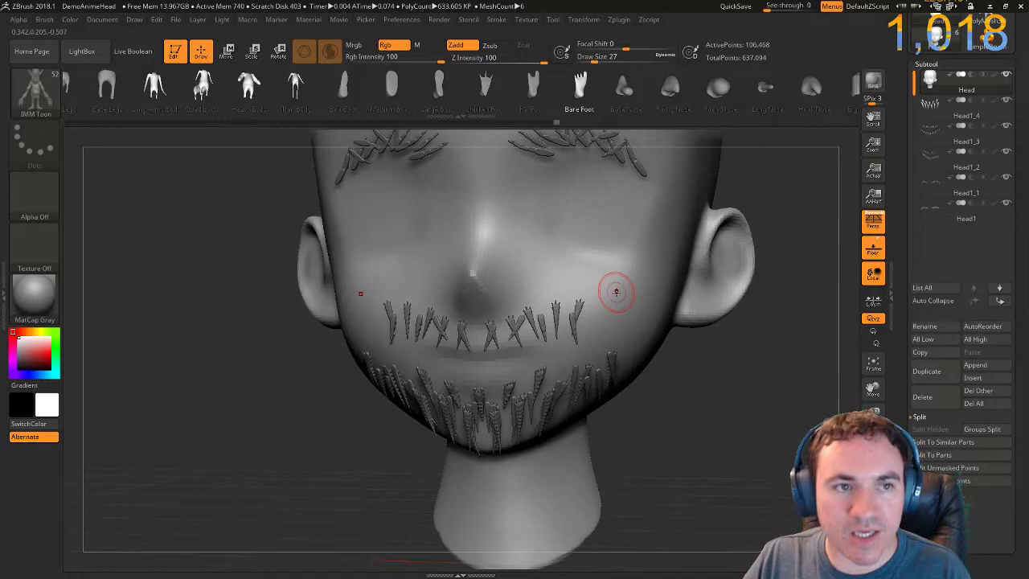
Switch to the ZRemesherGuides brush for the forehead and check its curve and Lazy Mouse stroke settings.
left_click_drag(671, 455, 678, 340)
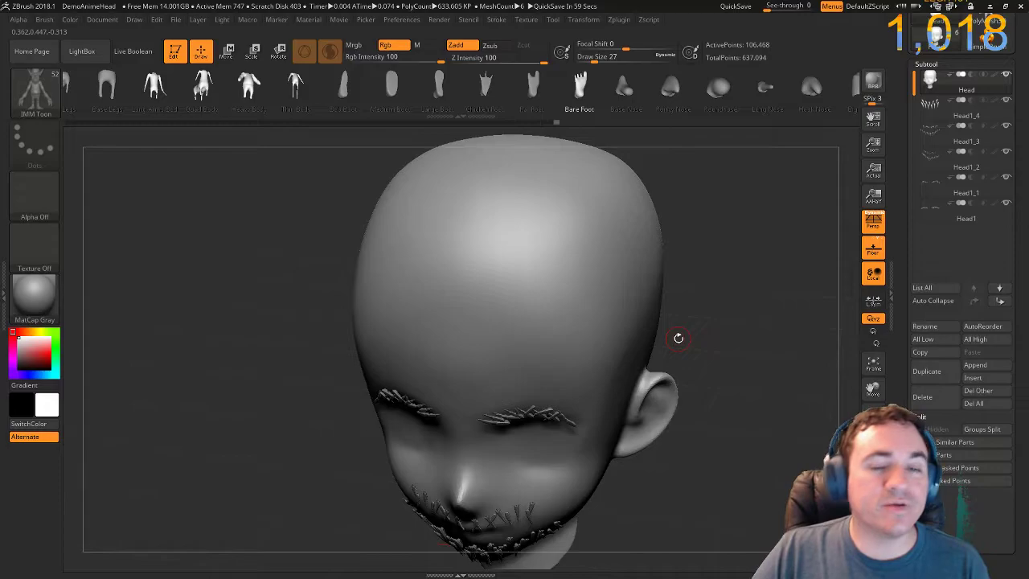
left_click_drag(533, 85, 139, 86)
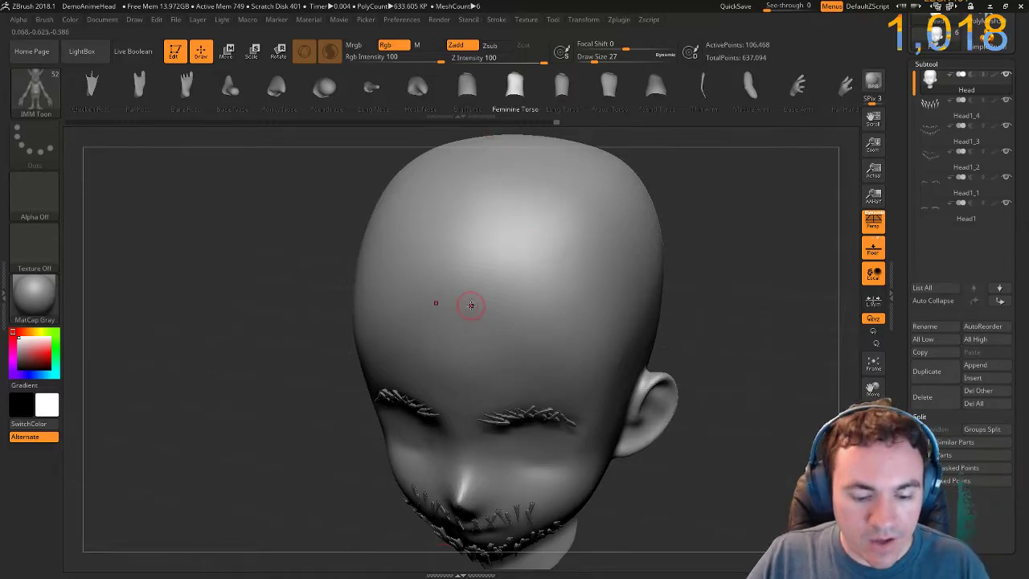
key("b")
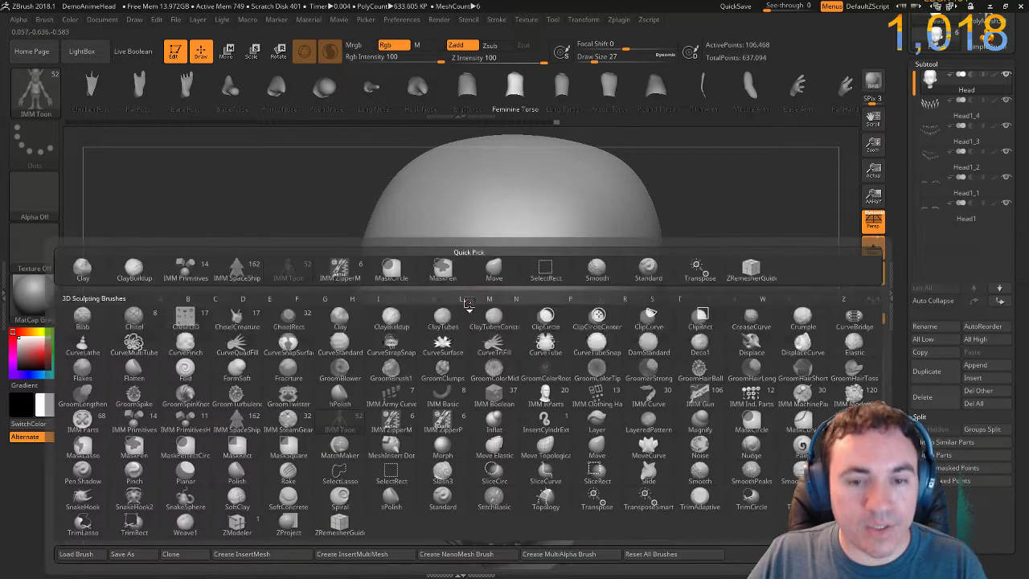
left_click(337, 524)
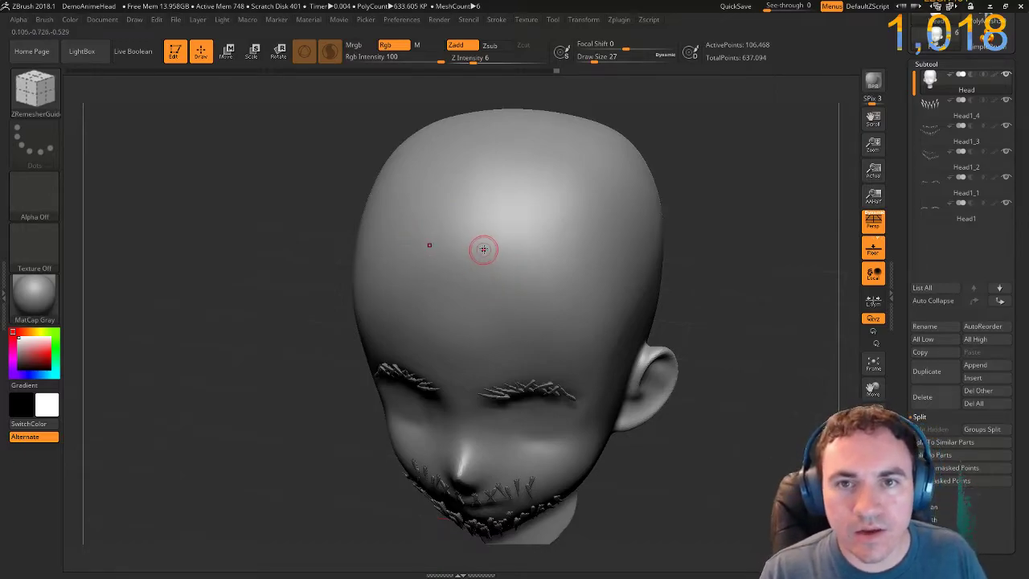
left_click(496, 19)
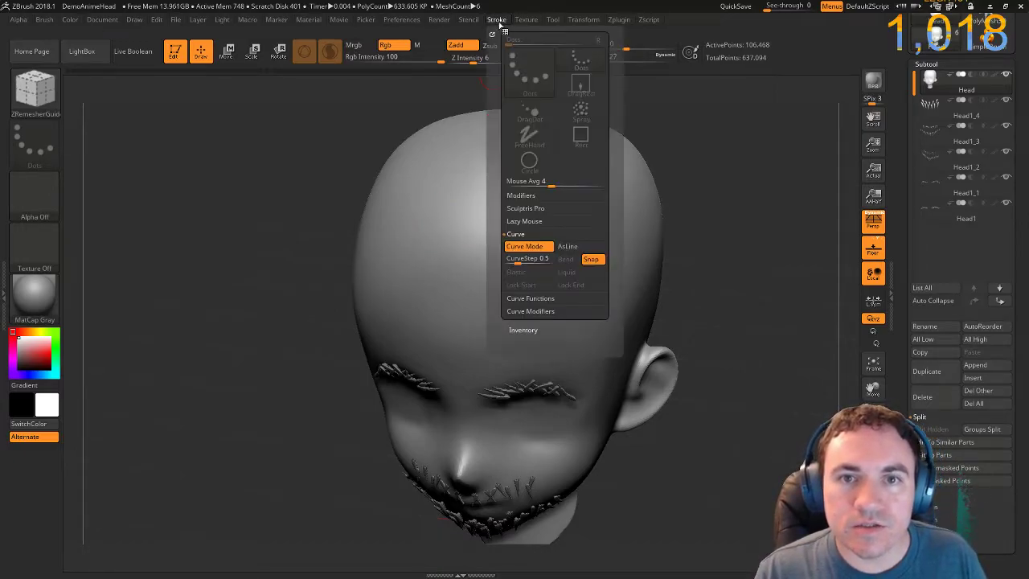
left_click(519, 222)
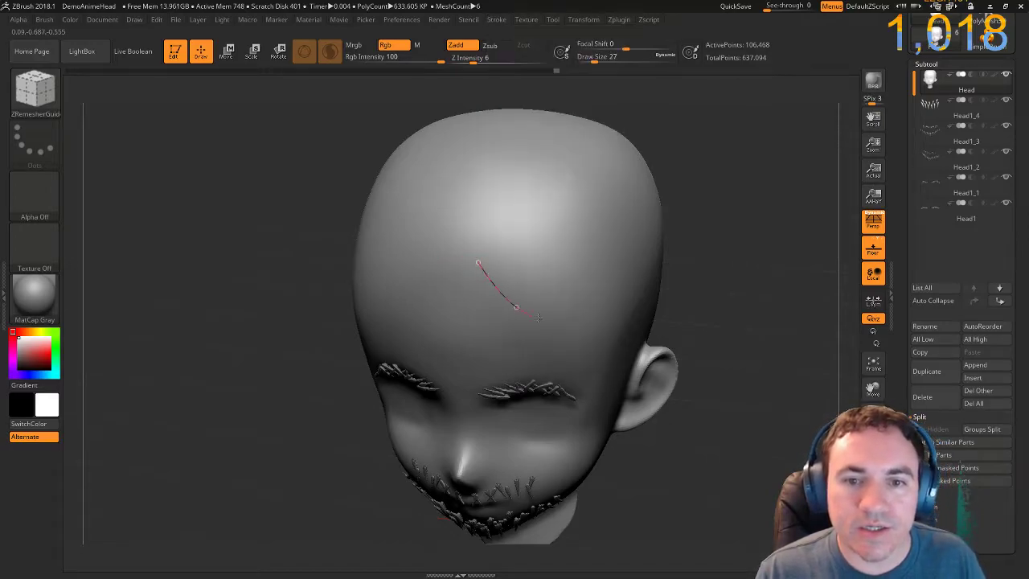
Undo the trial curve and draw a set of three arched guide curves from mid-forehead down toward one eyebrow.
mouse_move(414, 352)
left_mouse_down()
mouse_move(550, 246)
mouse_move(501, 329)
left_mouse_up()
key("ctrl+z")
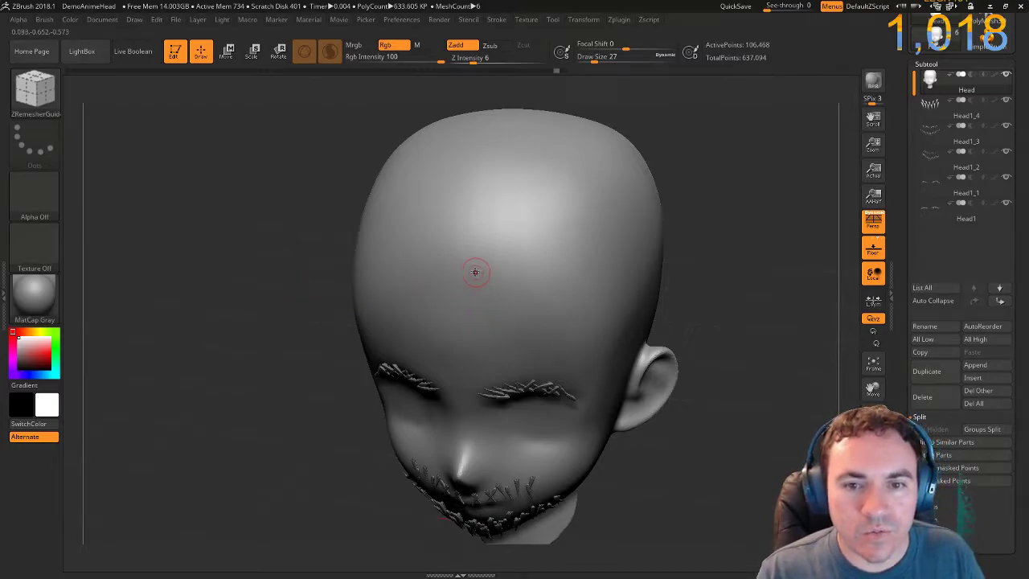
left_click_drag(539, 356, 542, 363)
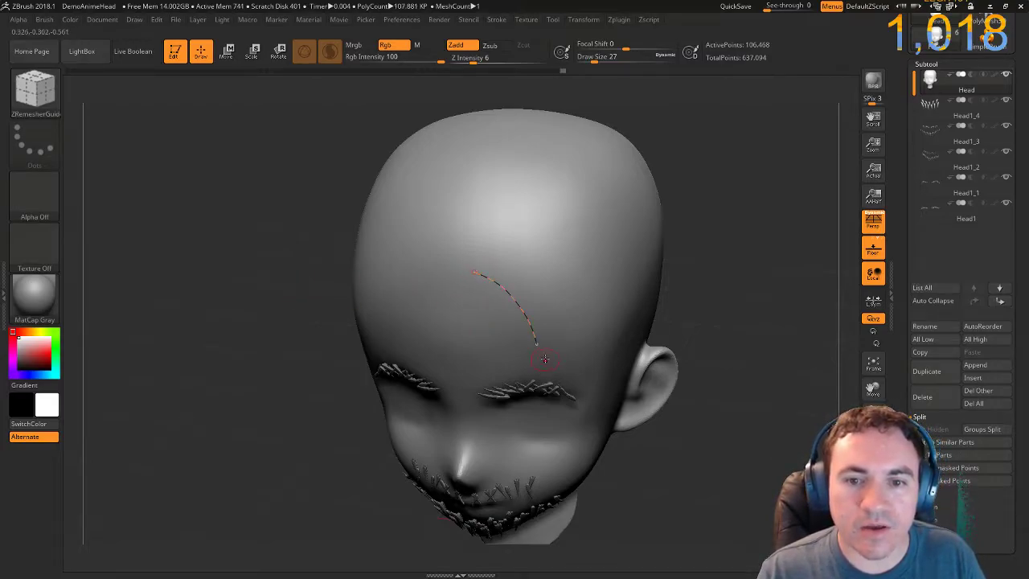
mouse_move(703, 326)
left_mouse_down()
mouse_move(698, 252)
mouse_move(719, 280)
mouse_move(702, 336)
mouse_move(700, 305)
left_mouse_up()
right_click_drag(179, 290, 220, 371, "ctrl")
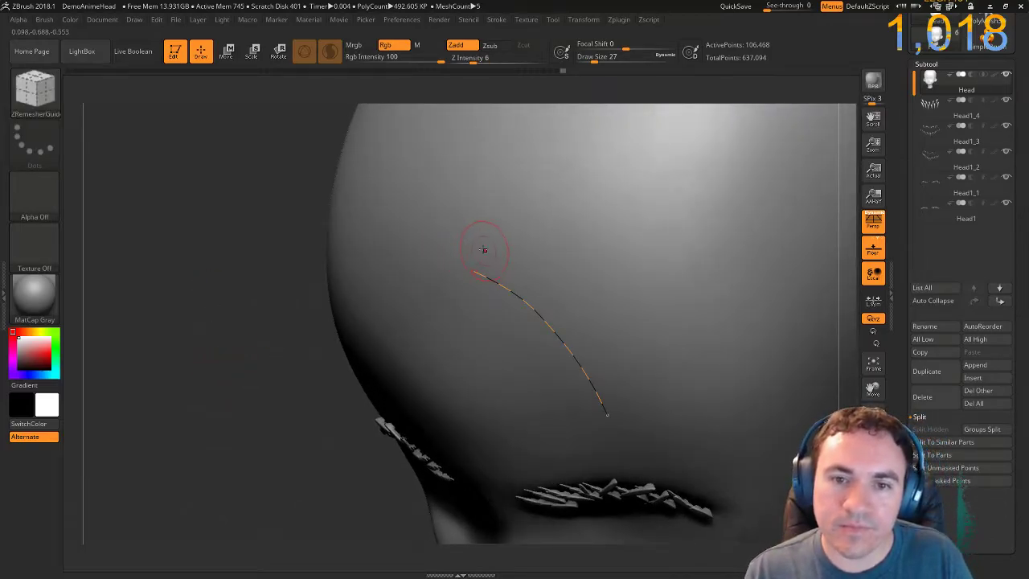
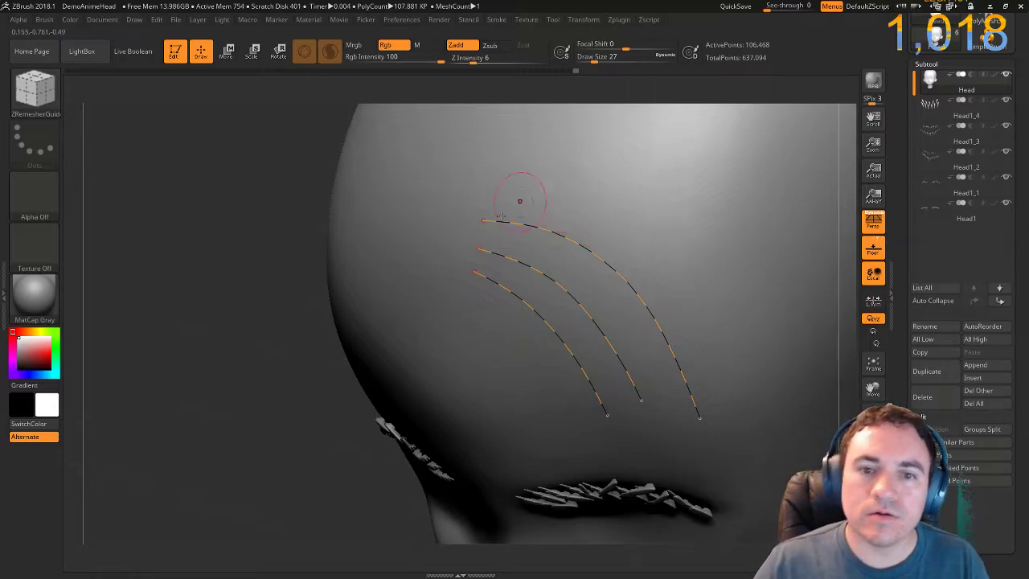
Add three more parallel guide curves above the first three, sweeping from the mid-forehead down to the temple.
key("ctrl")
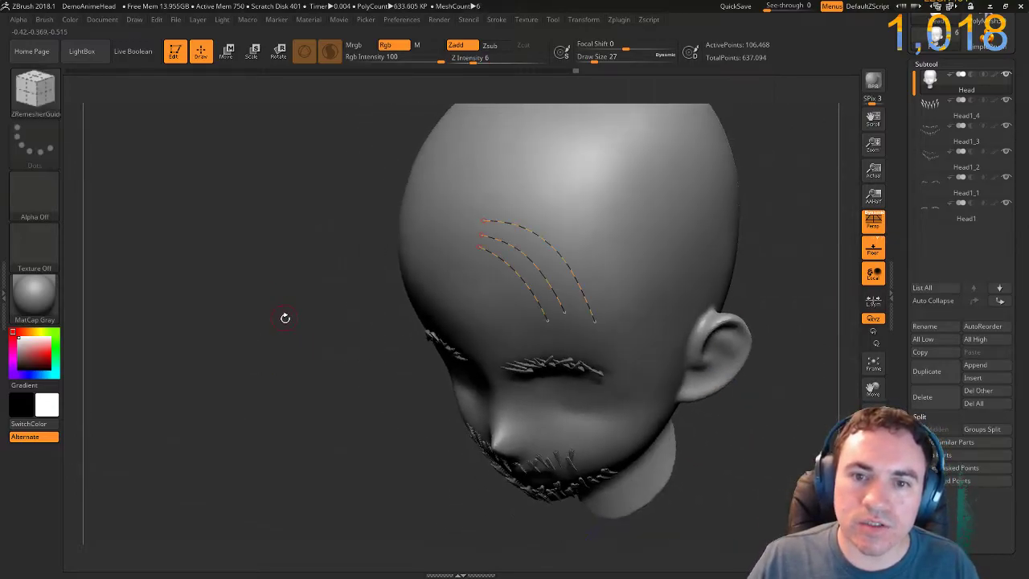
left_click_drag(290, 293, 317, 294)
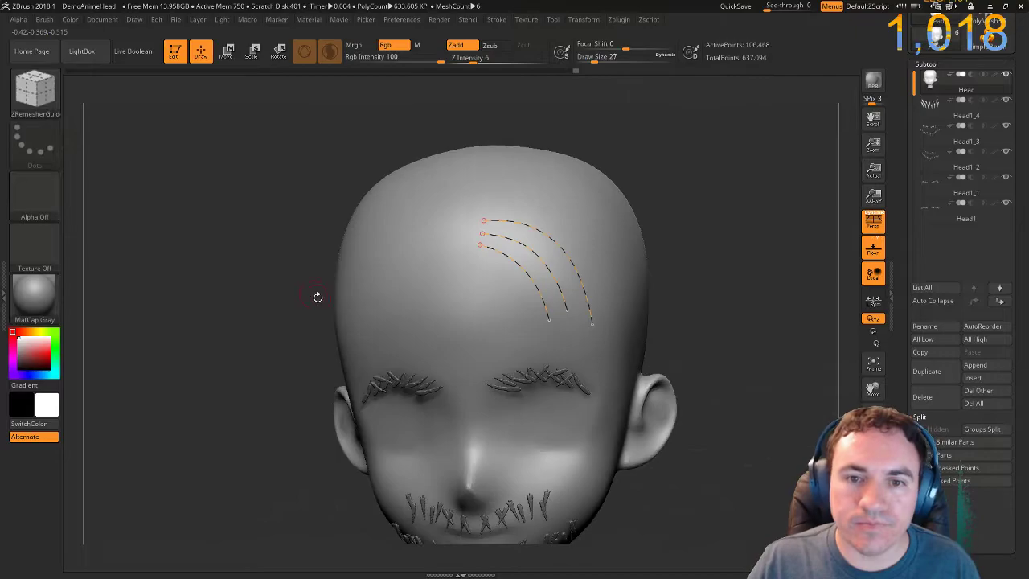
left_click_drag(250, 311, 236, 367)
left_click_drag(298, 298, 395, 287, "alt")
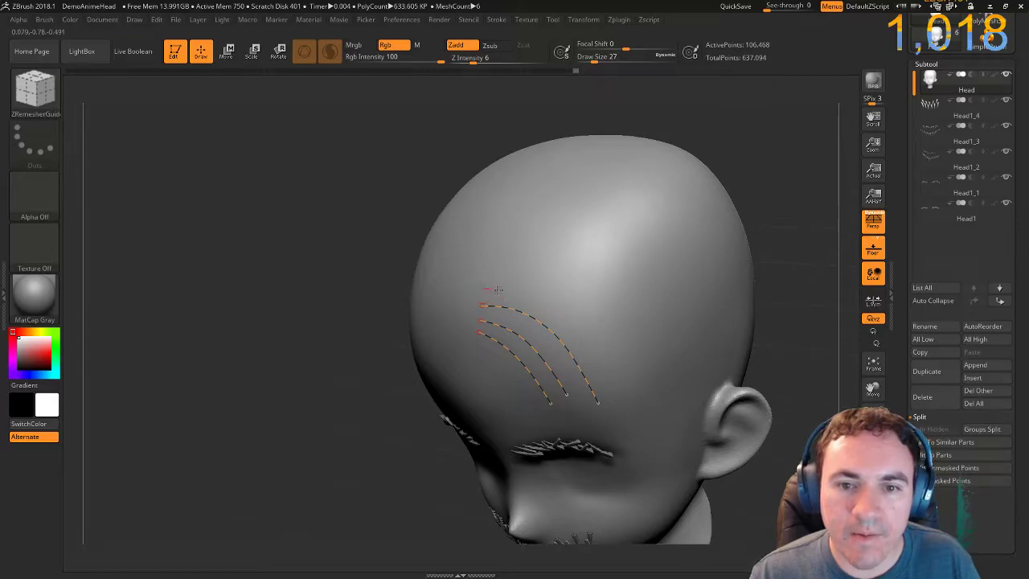
left_click_drag(629, 419, 630, 420)
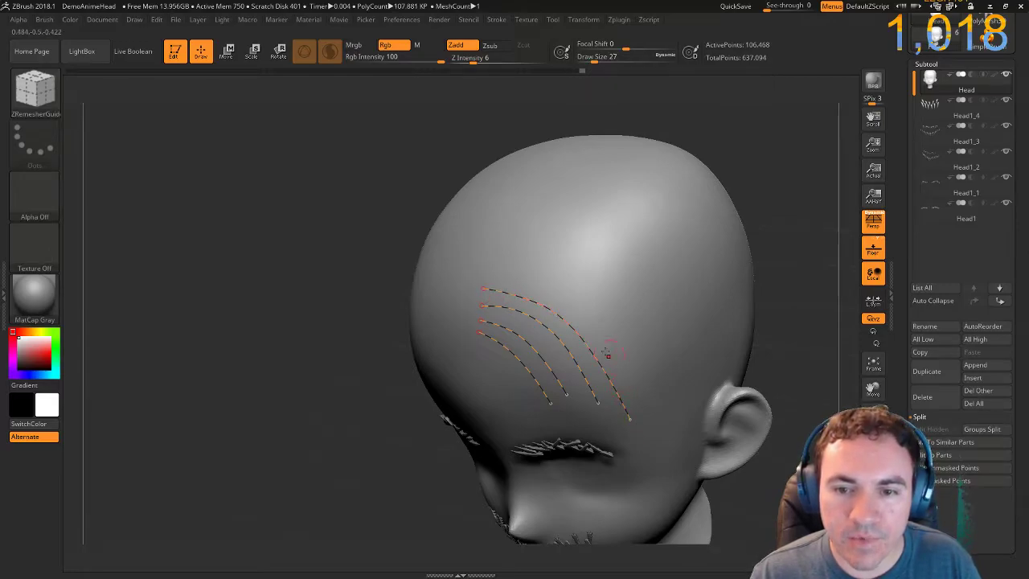
left_click_drag(533, 283, 601, 321)
left_click_drag(653, 403, 652, 410)
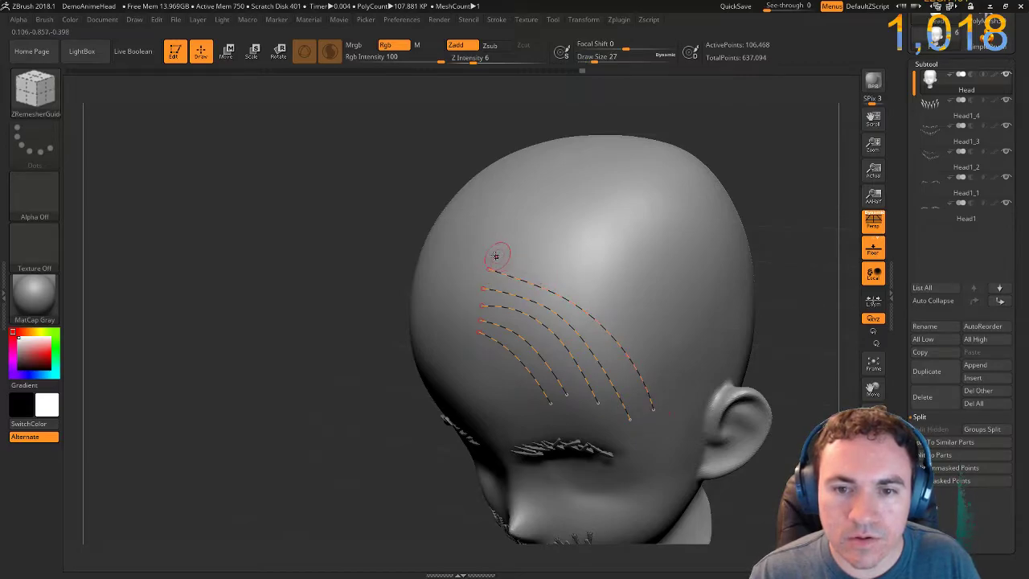
left_click_drag(658, 373, 652, 363)
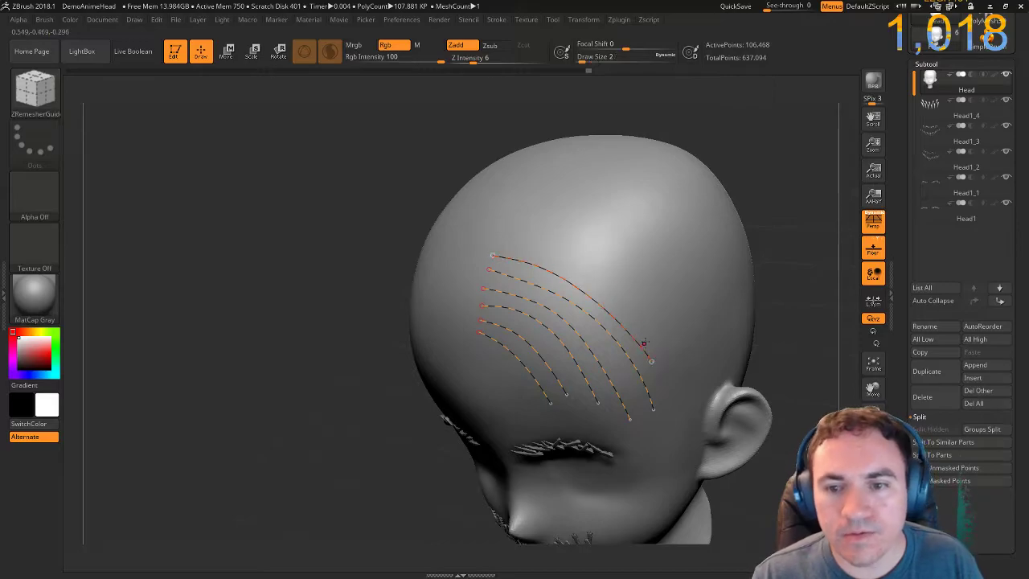
Continue the row with three longer guide curves higher on the forehead, ending between the temple and the ear.
left_click_drag(762, 309, 723, 306)
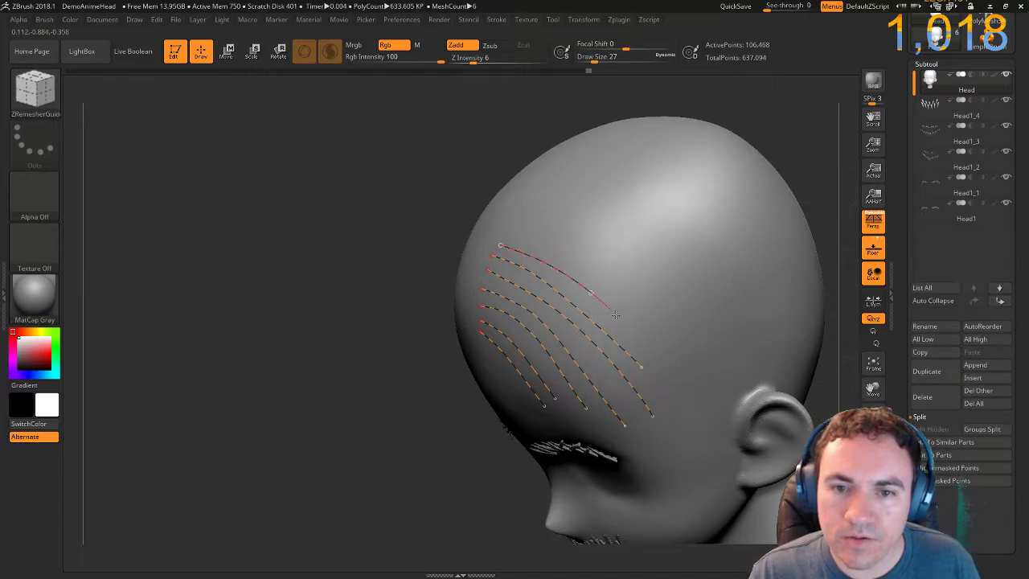
left_click_drag(666, 375, 676, 392)
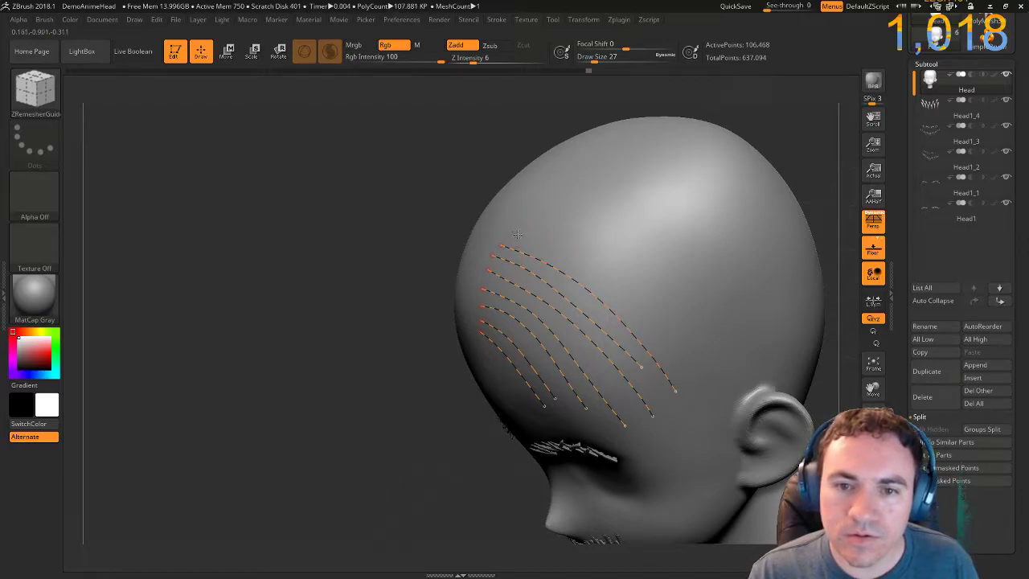
mouse_move(584, 268)
left_mouse_down()
mouse_move(657, 334)
mouse_move(701, 406)
left_mouse_up()
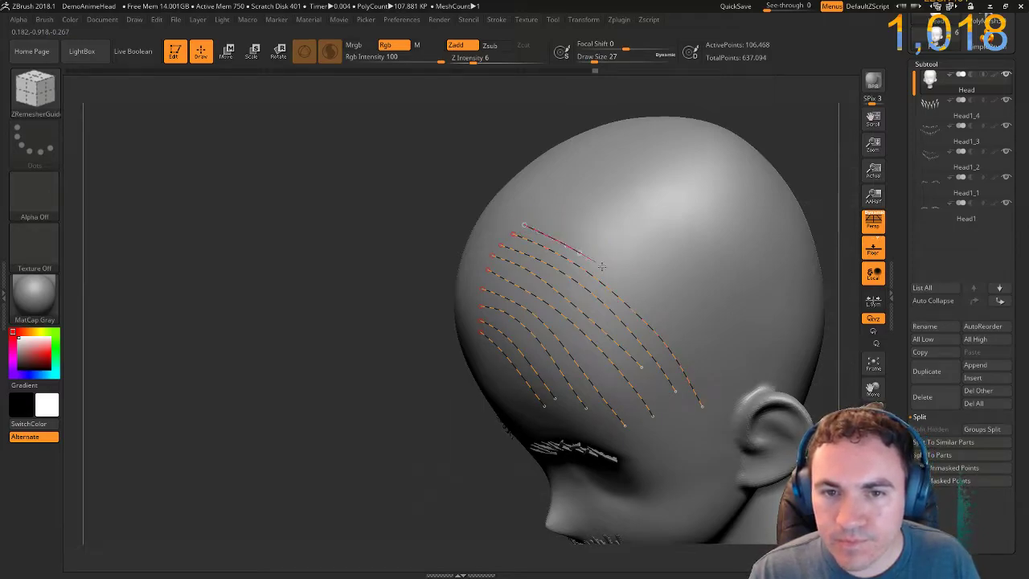
left_click_drag(702, 371, 721, 400)
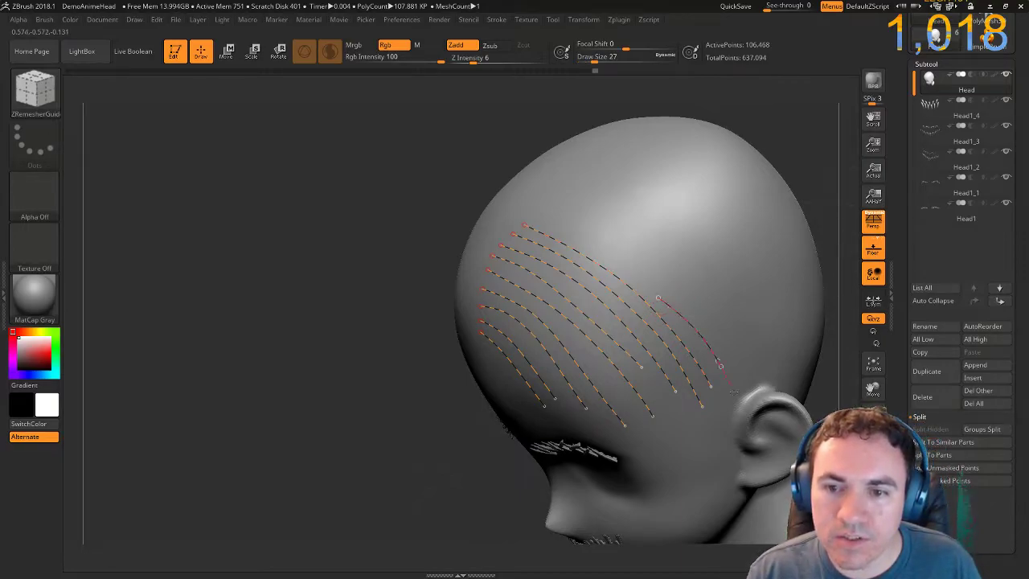
Draw three staggered guide curves on the side of the head, arching down to just above the ear.
left_click_drag(733, 388, 730, 382)
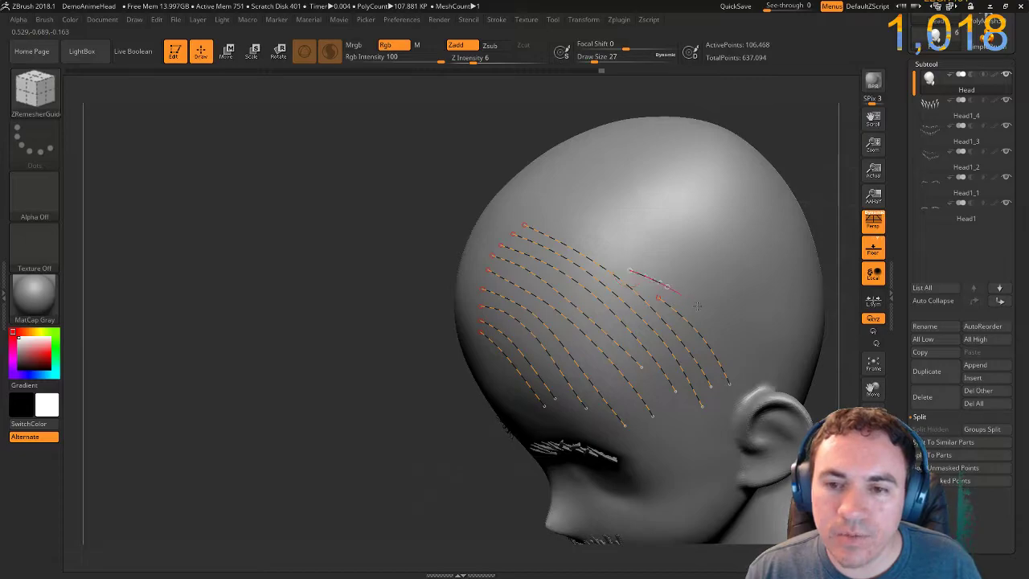
left_click_drag(603, 249, 659, 264)
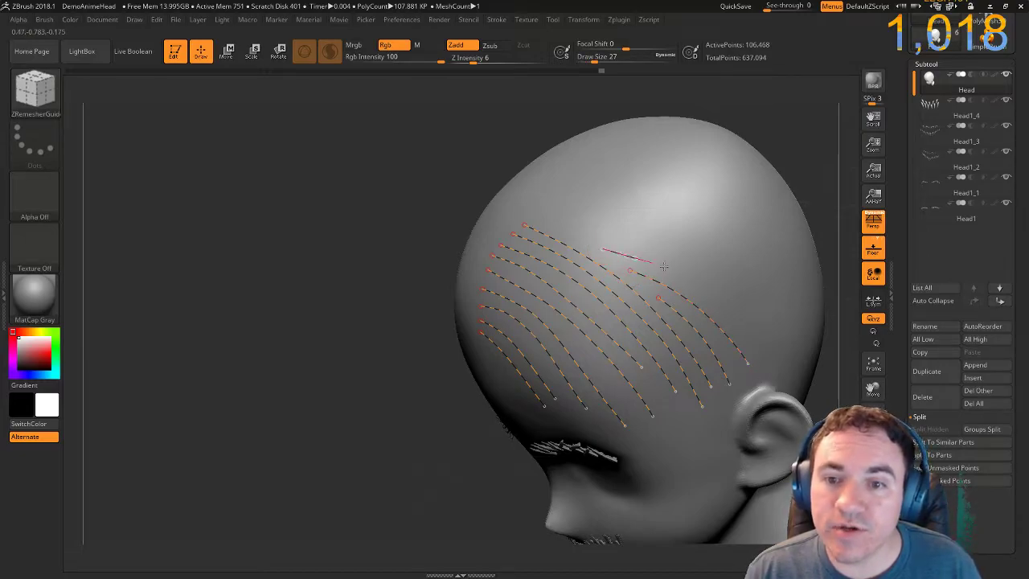
left_click_drag(746, 336, 756, 348)
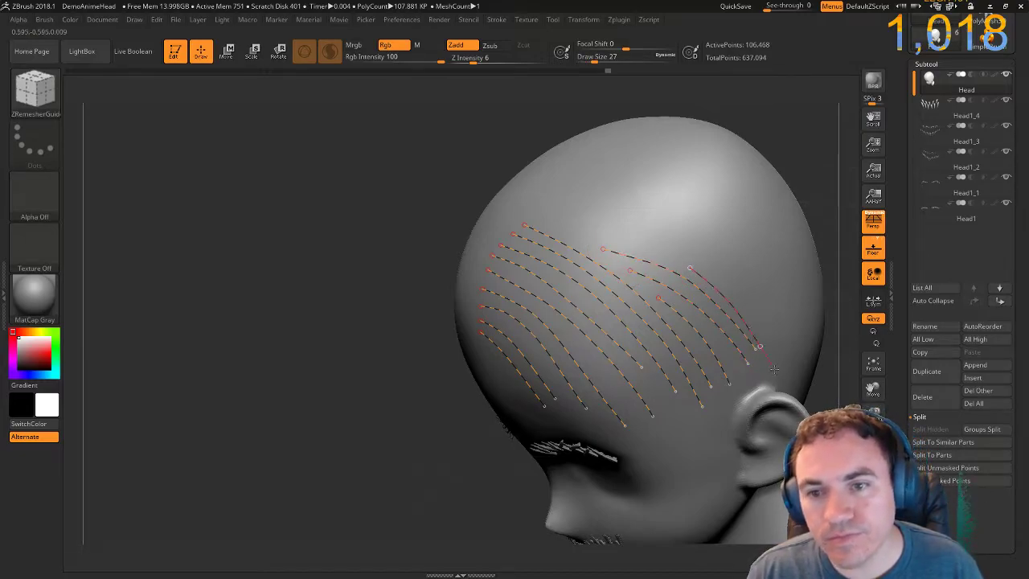
key("ctrl")
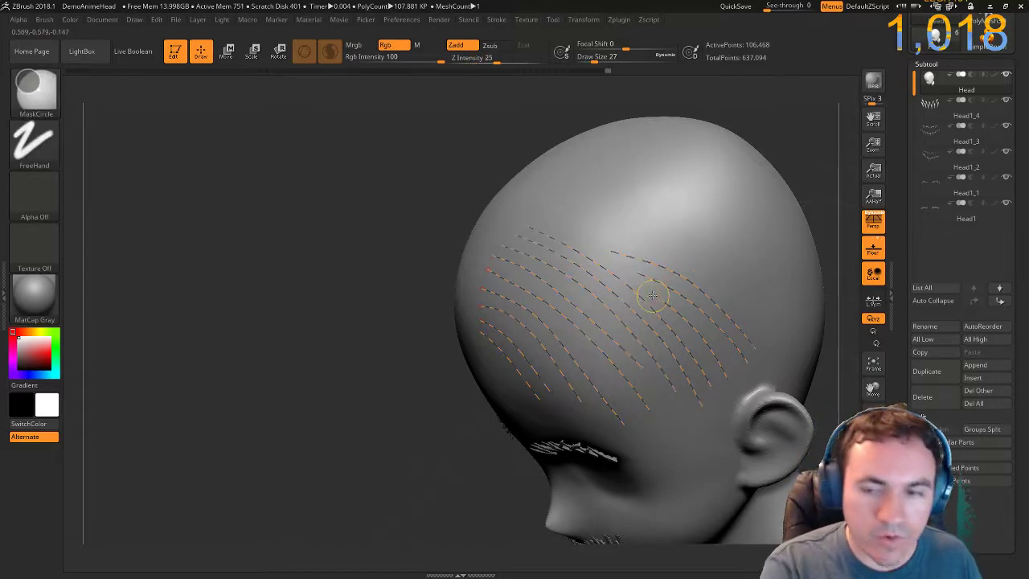
Continue the guide-curve row above the ear with longer arched curves reaching toward the back of the head, and undo the last one.
left_click_drag(669, 254, 716, 281)
left_click_drag(770, 348, 768, 345)
left_click_drag(767, 293, 788, 316)
left_click_drag(690, 228, 741, 262)
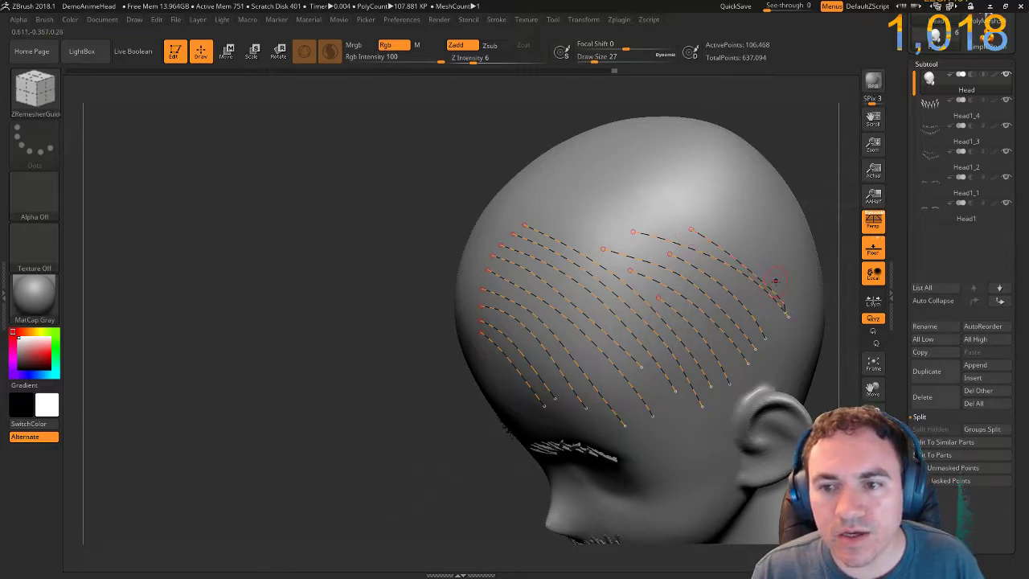
key("ctrl+z")
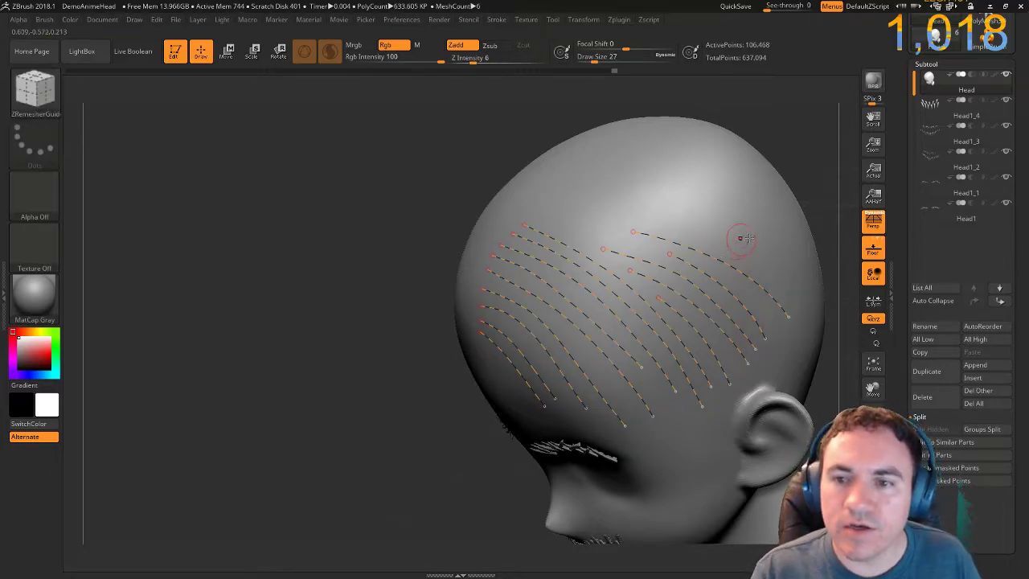
Add two steep guide curves on the side of the head behind the existing row, ending level with the area above the ear.
left_click_drag(818, 173, 811, 169)
left_click_drag(457, 164, 312, 174, "alt")
left_click_drag(566, 261, 602, 313)
left_click_drag(601, 270, 621, 306)
left_click_drag(638, 391, 638, 394)
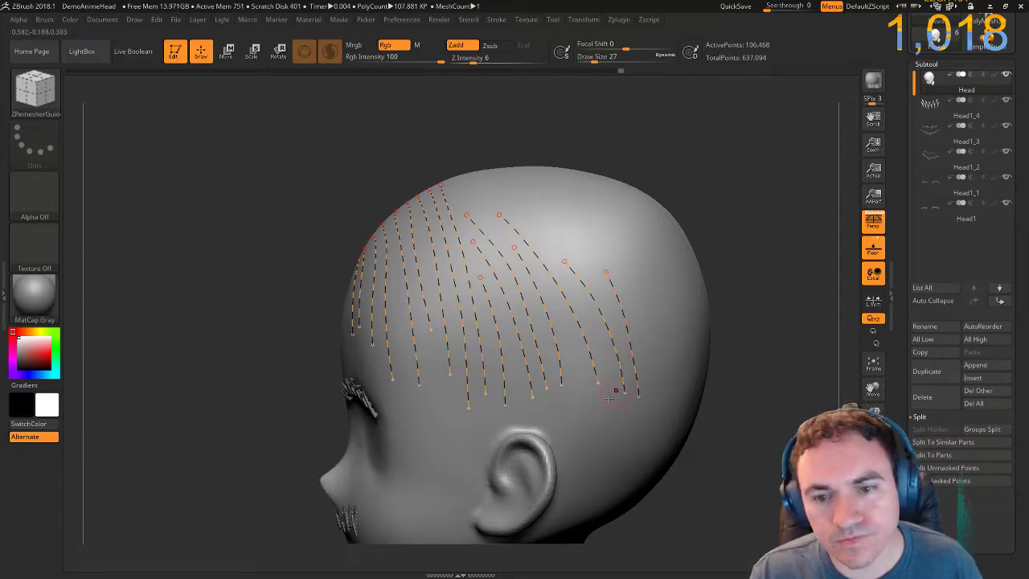
Start a lower row of shorter guide curves running downward from just above the ear to behind it, undoing a misplaced one.
left_click_drag(575, 446, 607, 458)
key("ctrl+z")
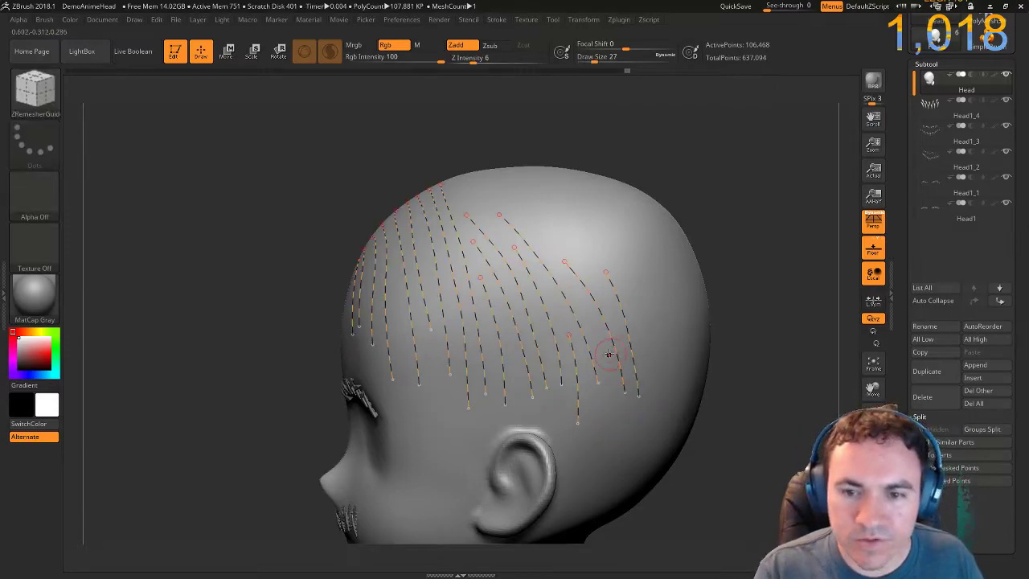
mouse_move(611, 422)
left_mouse_down()
mouse_move(609, 446)
mouse_move(645, 459)
left_mouse_up()
Draw five nearly vertical guide curves across the lower back of the head, continuing the lower row behind the ear.
left_click_drag(726, 412, 705, 372)
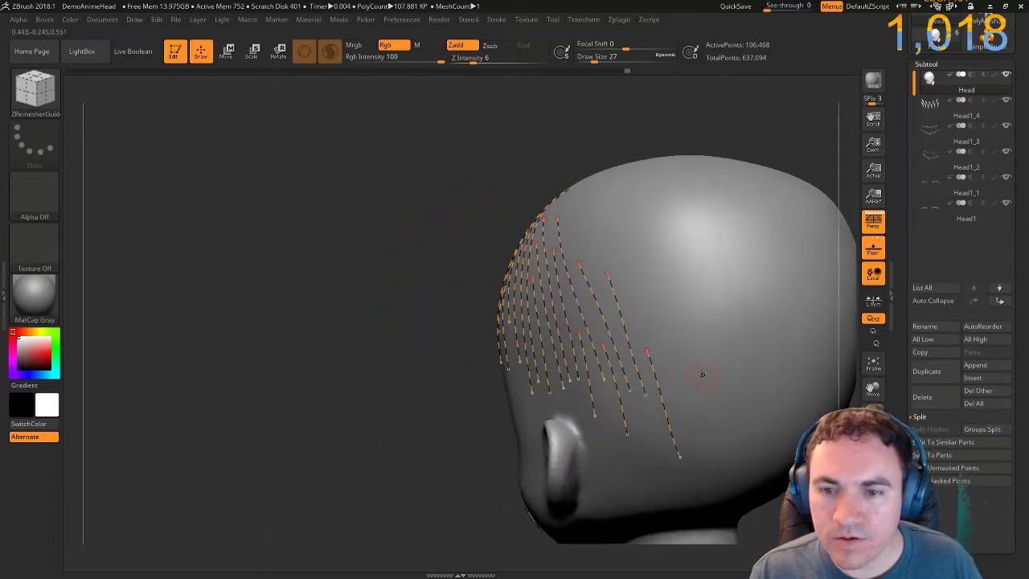
left_click_drag(683, 430, 685, 442)
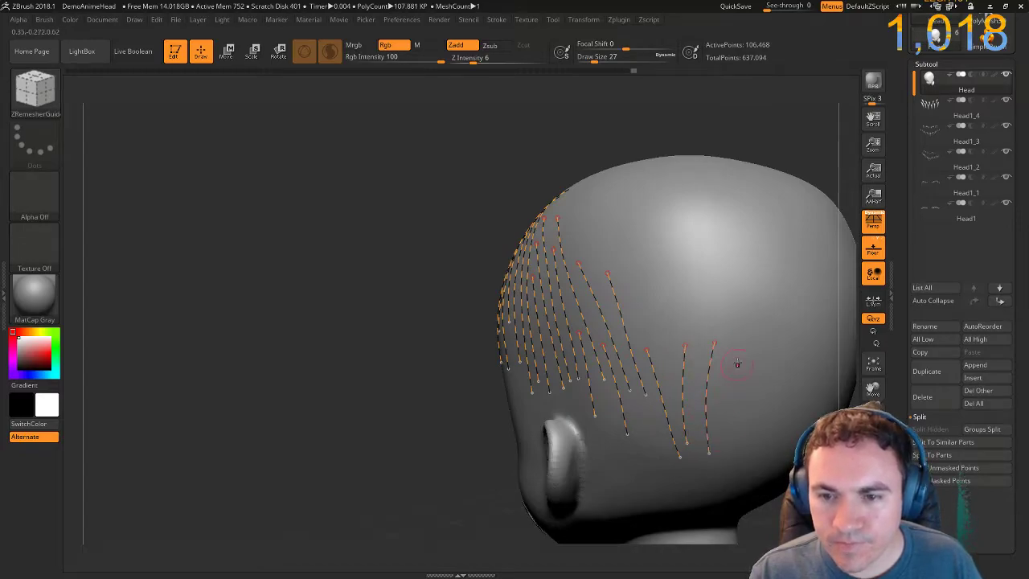
left_click_drag(728, 469, 729, 475)
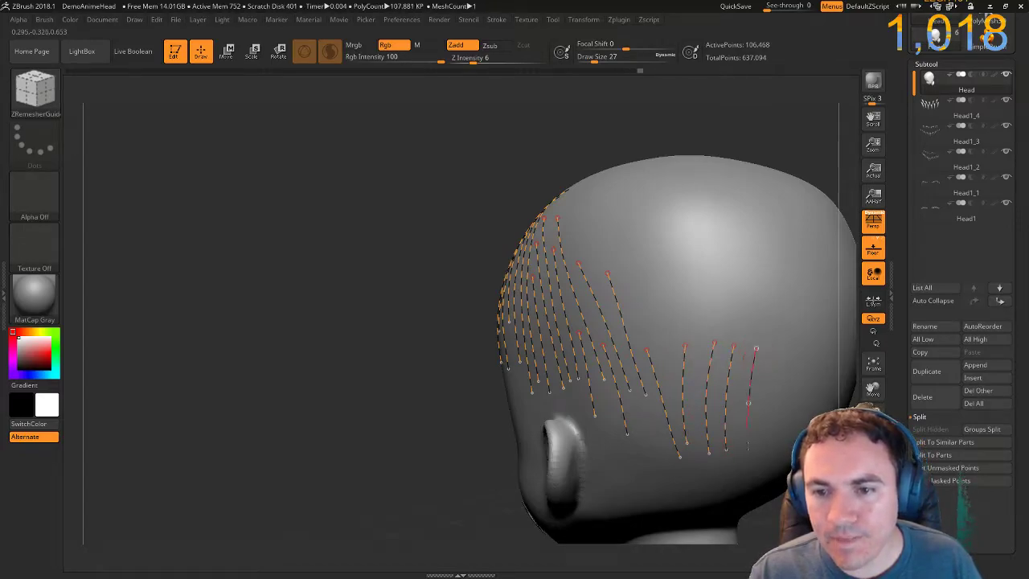
left_click_drag(779, 350, 767, 381)
left_click_drag(767, 461, 768, 463)
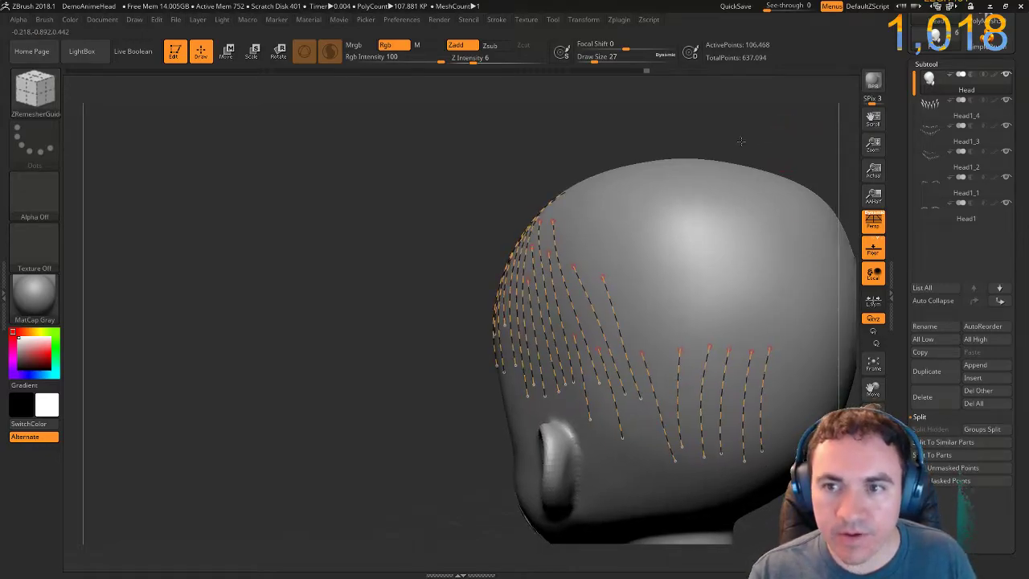
Draw a second tier of curved guide lines on the back of the head, directly above the lower row.
left_click_drag(828, 120, 627, 131, "alt")
left_click_drag(707, 131, 625, 183)
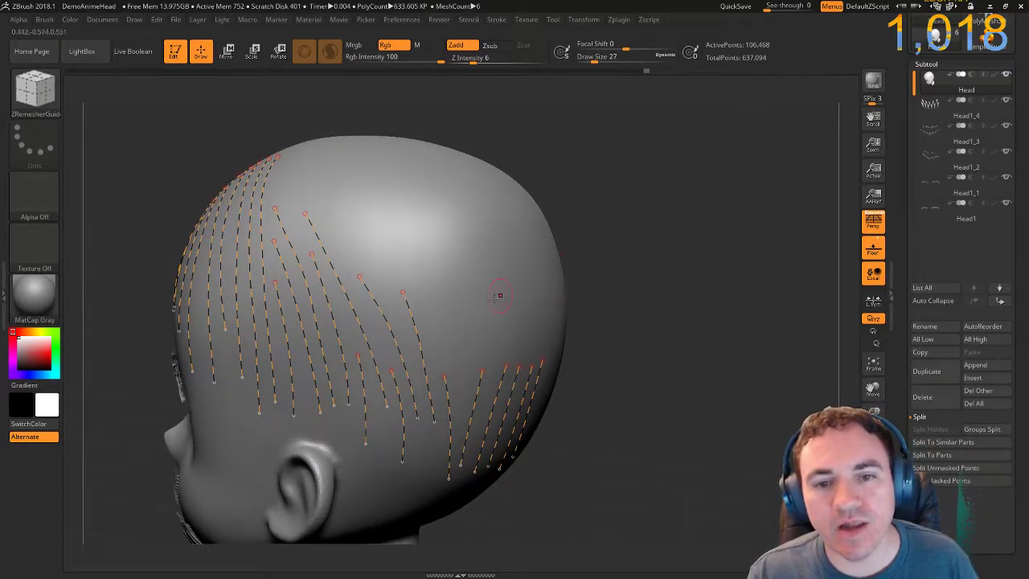
left_click_drag(459, 400, 458, 407)
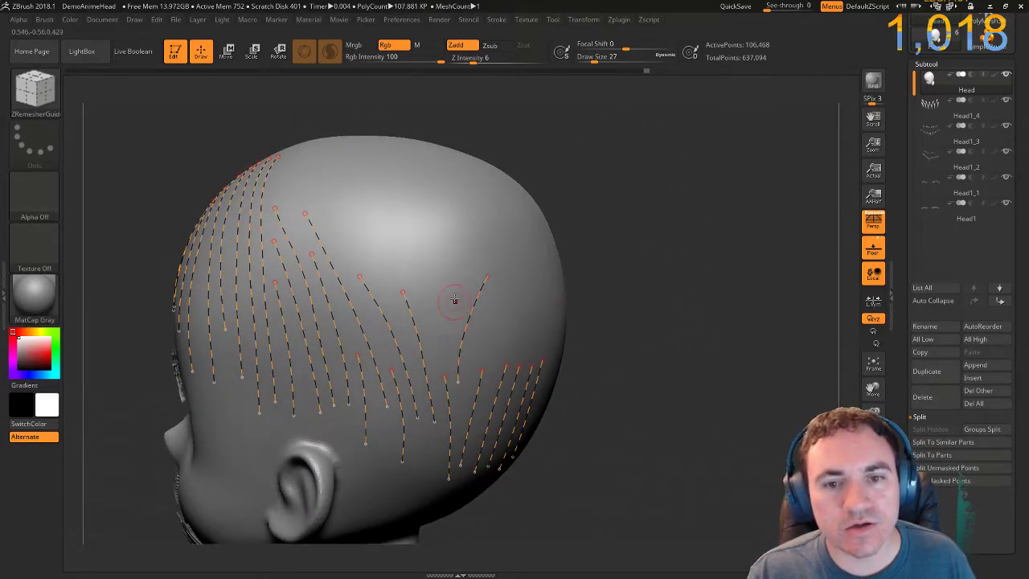
mouse_move(472, 248)
left_mouse_down()
mouse_move(445, 377)
mouse_move(476, 382)
left_mouse_up()
left_click_drag(587, 285, 660, 281)
left_click_drag(531, 246, 496, 331)
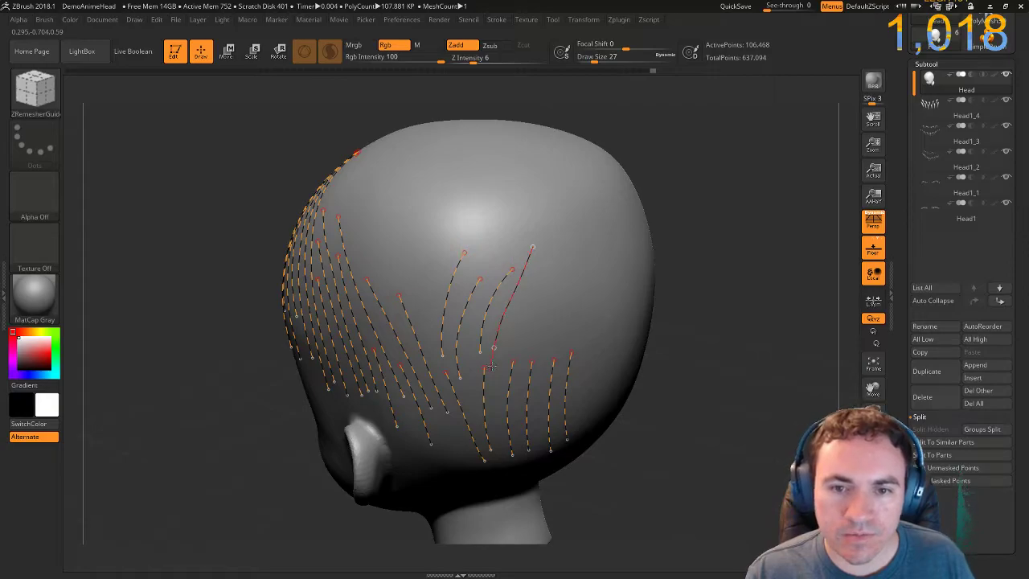
left_click_drag(490, 369, 490, 371)
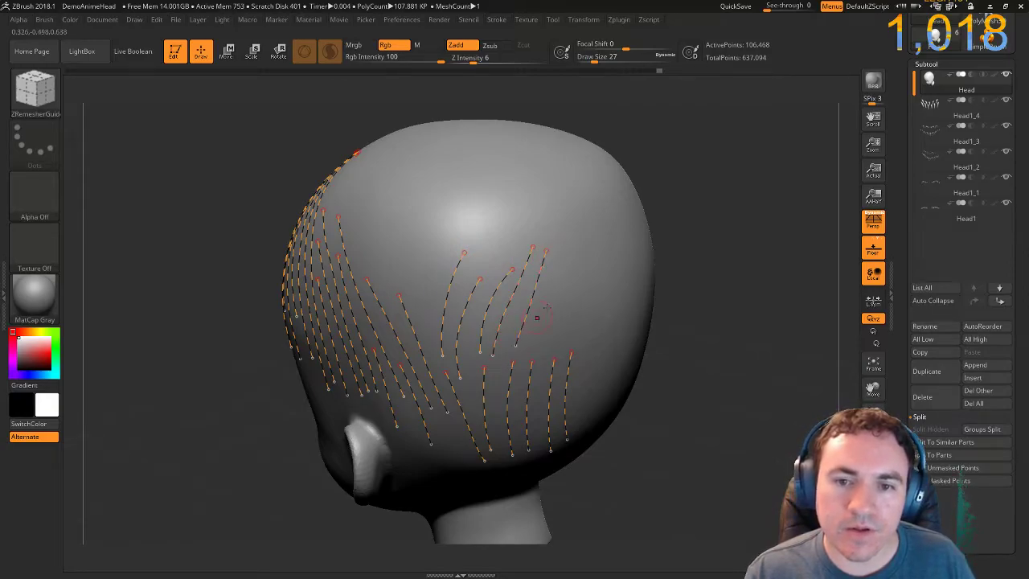
Extend the second tier with two more guide curves toward the far side of the back, redrawing the last one slightly higher.
left_click_drag(553, 289, 550, 313)
left_click_drag(533, 361, 532, 362)
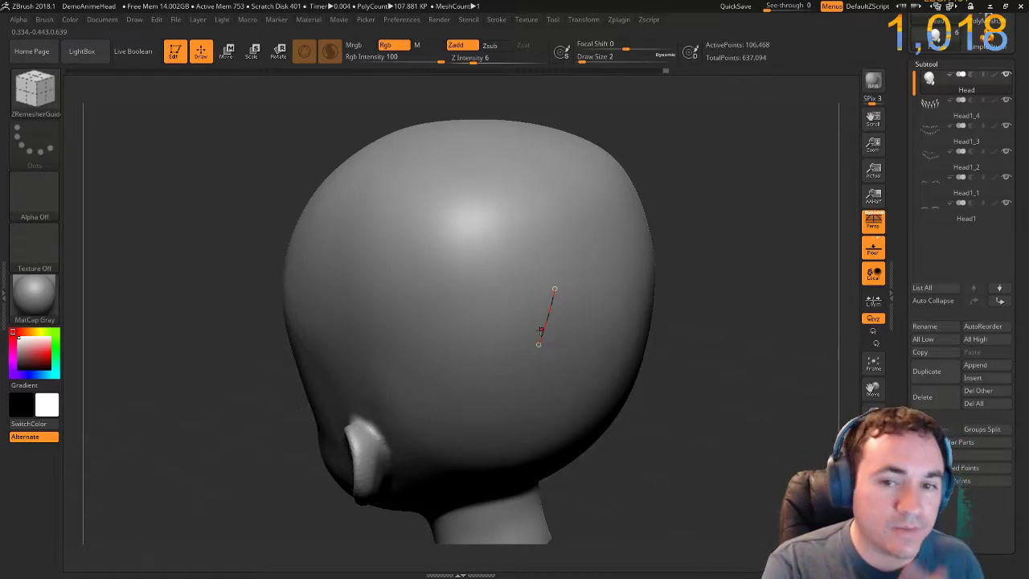
key("ctrl+z")
key("ctrl+z")
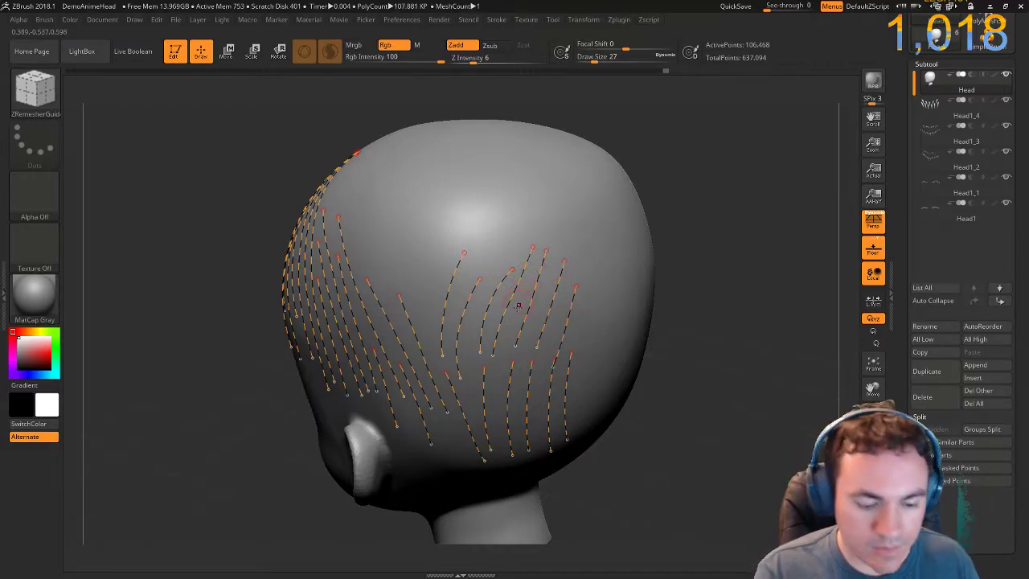
key("ctrl+z")
left_click_drag(573, 276, 573, 287)
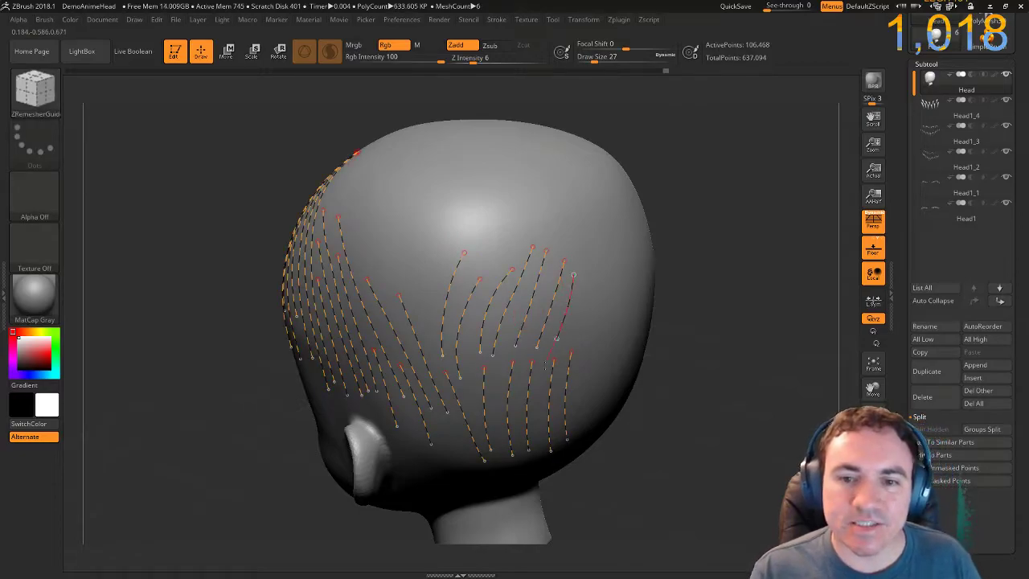
Draw four slanted guide curves higher on the back of the head, sweeping down toward the gap behind the ear.
left_click_drag(500, 219, 463, 229)
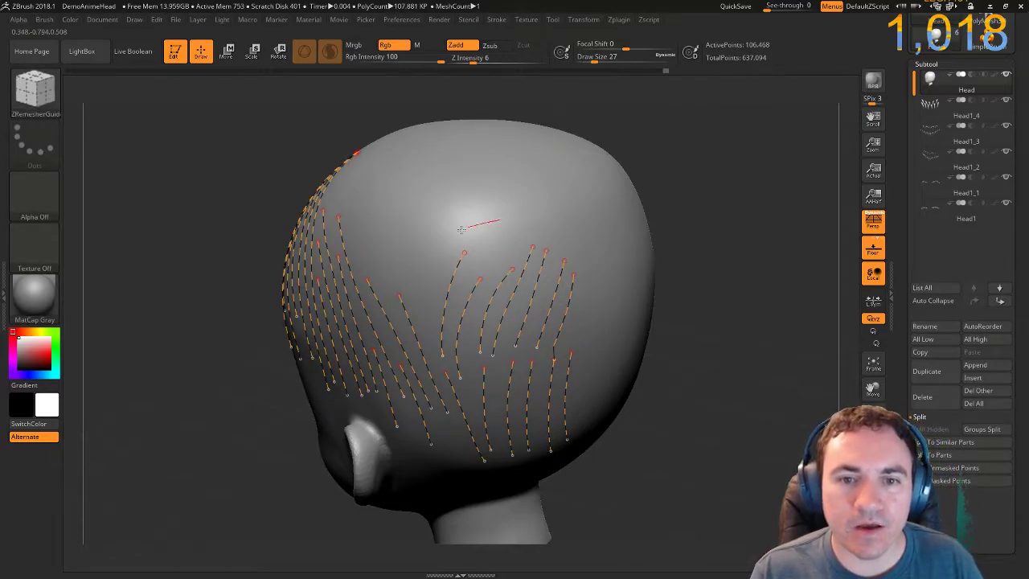
left_click_drag(426, 280, 420, 306)
left_click_drag(250, 149, 438, 239)
left_click_drag(549, 300, 531, 304)
left_click_drag(465, 362, 449, 396)
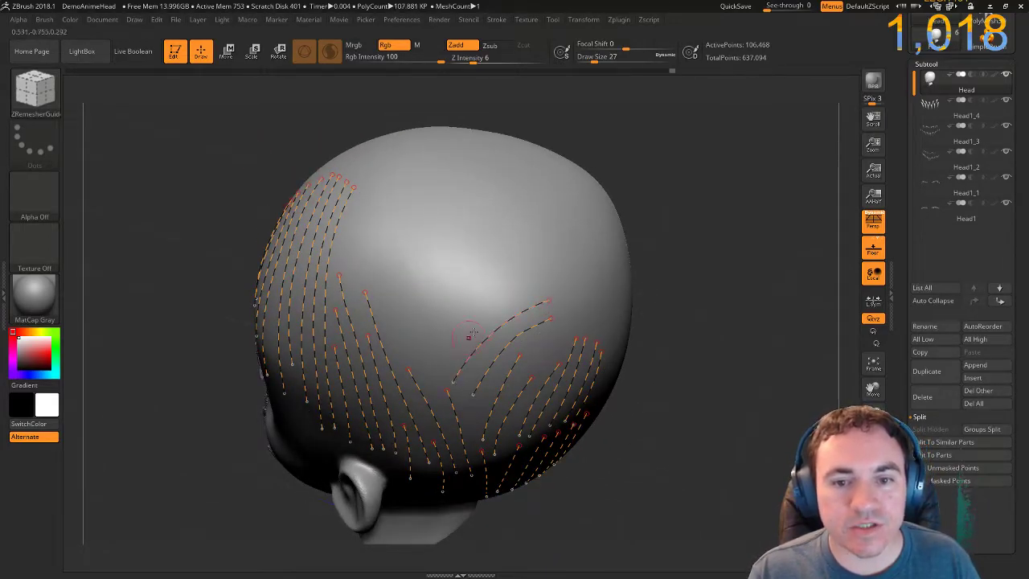
left_click_drag(523, 280, 504, 302)
left_click_drag(524, 257, 487, 283)
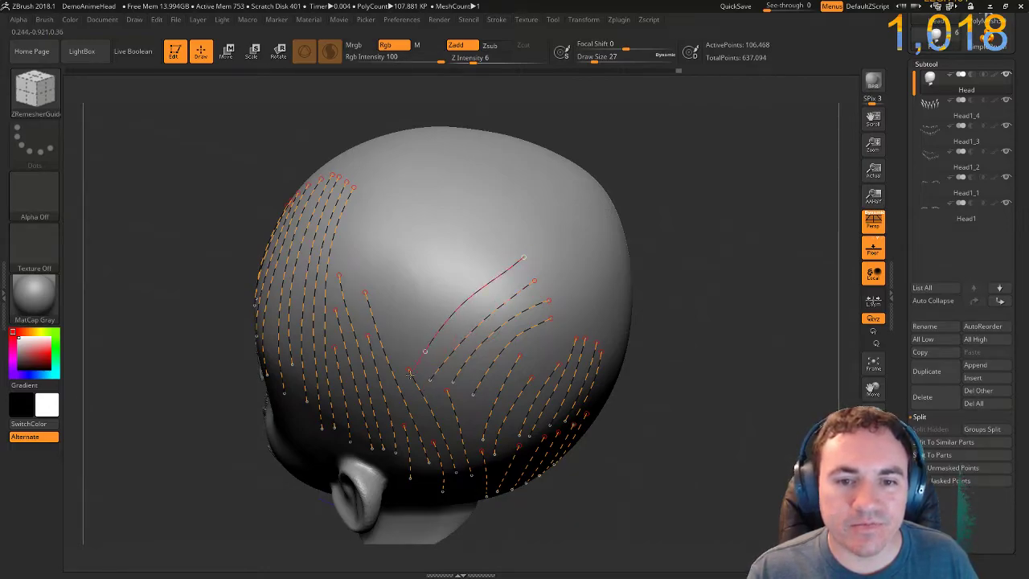
left_click_drag(420, 358, 422, 356)
Add three parallel slanted guide curves toward the crown, ending at the upper side curves above the ear.
left_click_drag(499, 246, 439, 299)
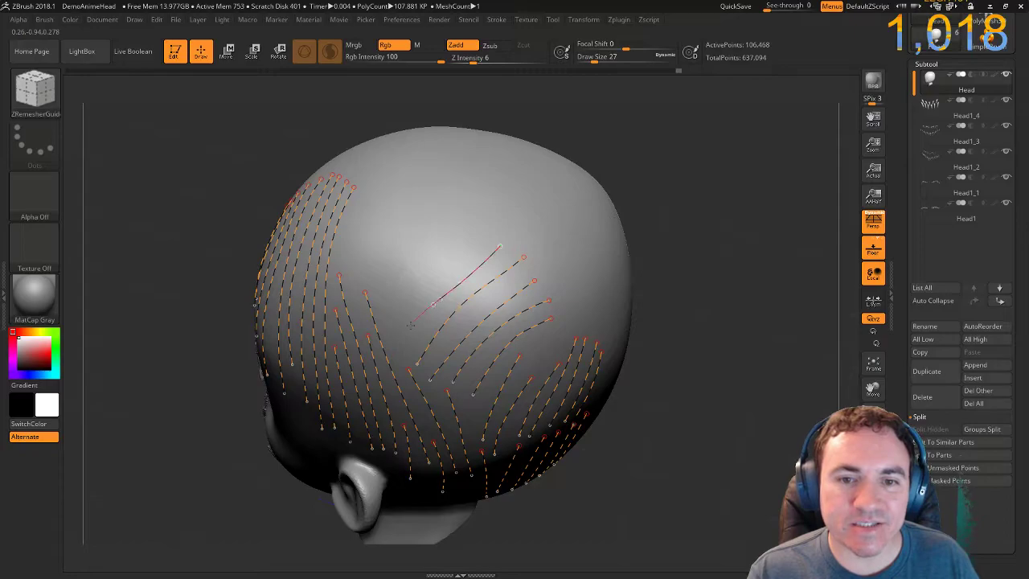
left_click_drag(378, 375, 381, 370)
left_click_drag(480, 232, 459, 255)
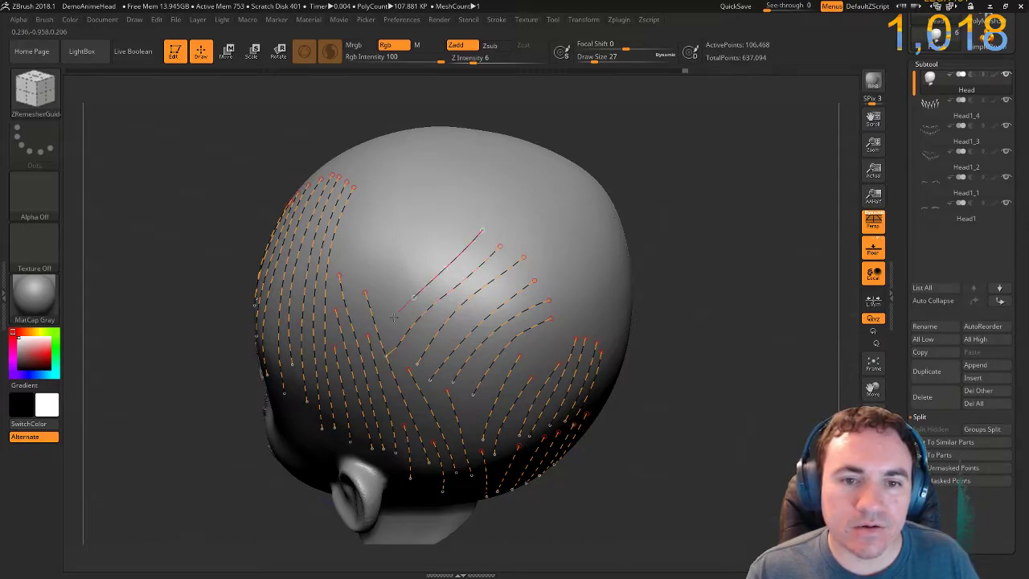
left_click_drag(372, 344, 378, 333)
left_click_drag(463, 228, 369, 309)
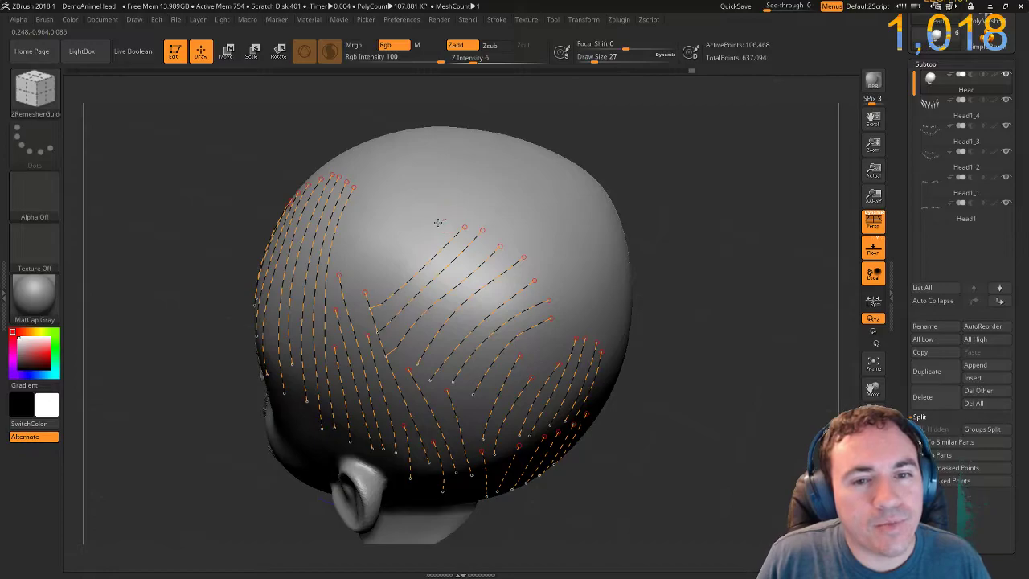
Continue the slanted row forward over the crown with three shorter guide curves, and undo the extra curve drawn after them.
left_click_drag(365, 297, 363, 301)
left_click_drag(434, 207, 407, 223)
left_click_drag(341, 295, 342, 294)
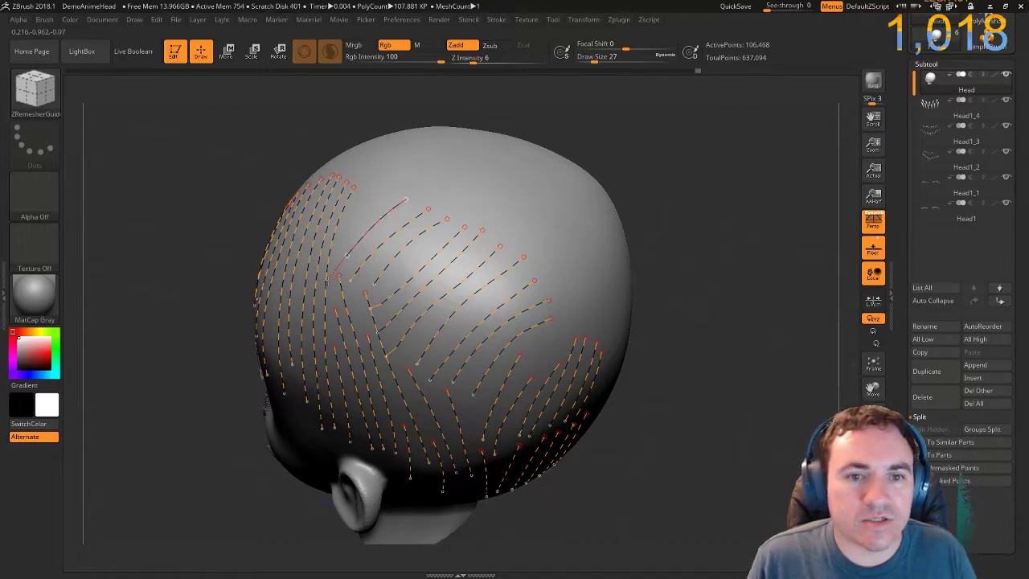
left_click_drag(326, 272, 325, 275)
key("ctrl+z")
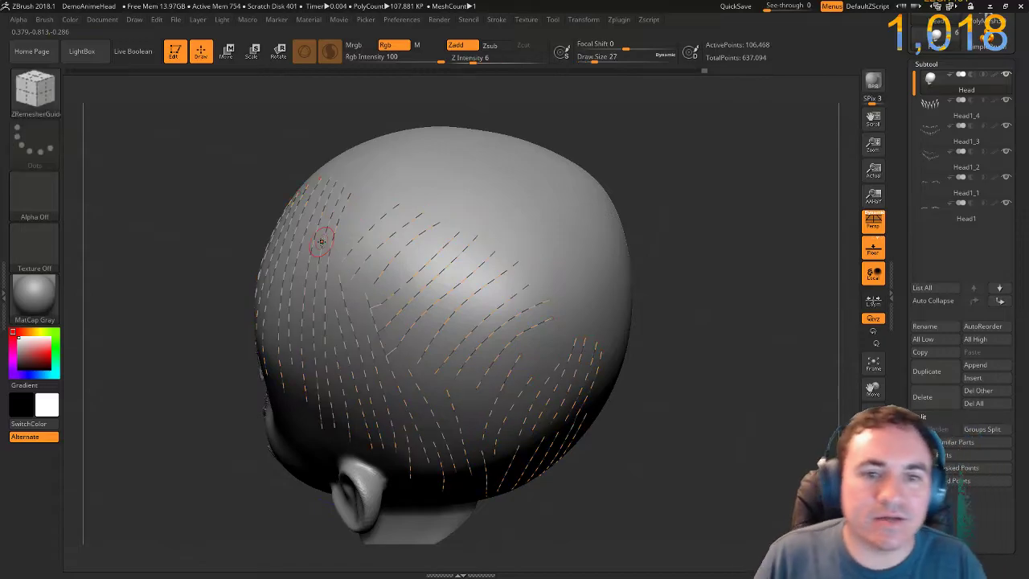
Try to draw a guide curve in the gap between the forehead row and the crown row, undoing each attempt.
left_click_drag(209, 221, 289, 215)
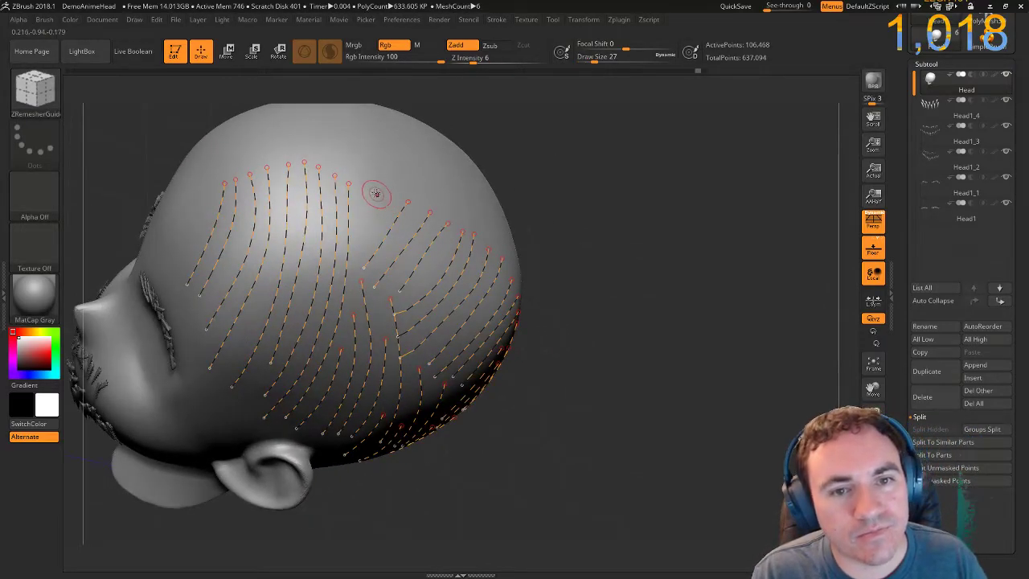
left_click_drag(364, 251, 356, 277)
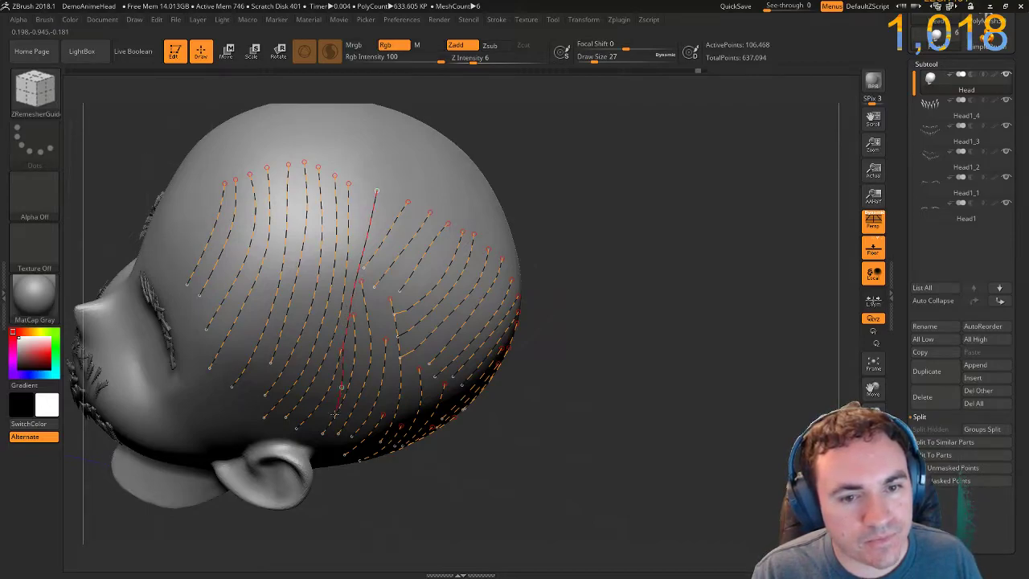
left_click_drag(316, 445, 316, 447)
key("bracketleft")
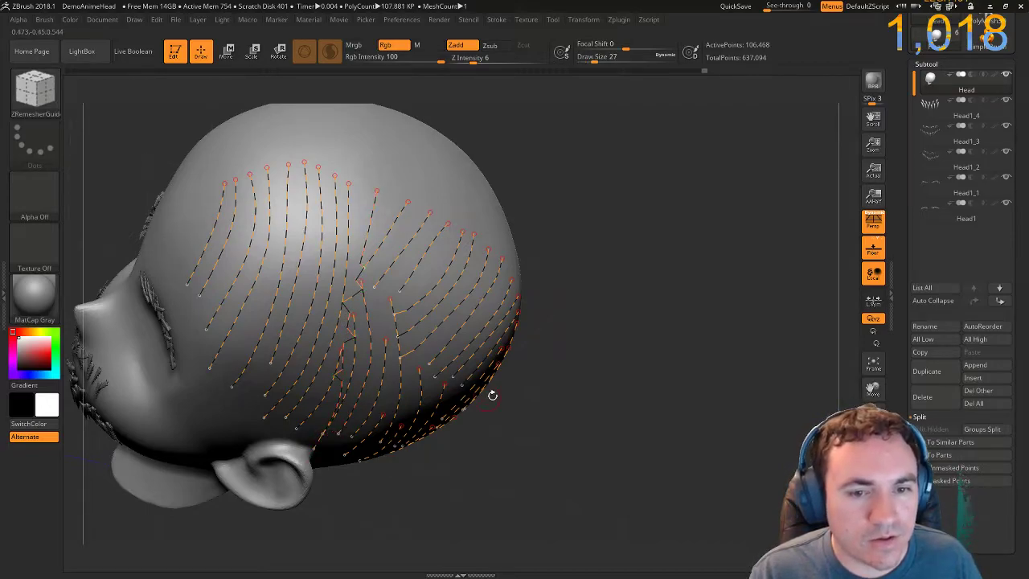
key("ctrl+z")
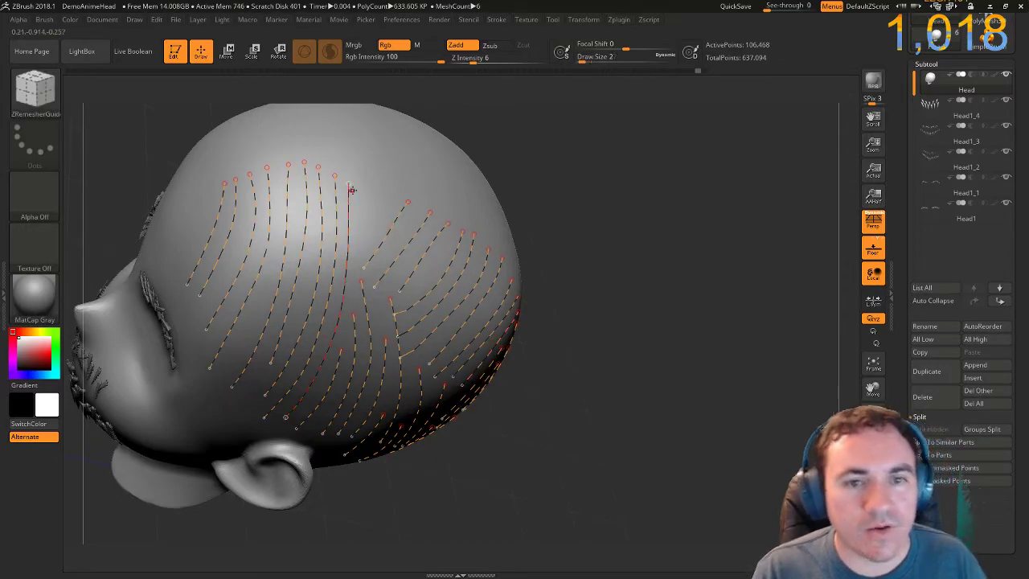
left_click_drag(377, 189, 363, 255)
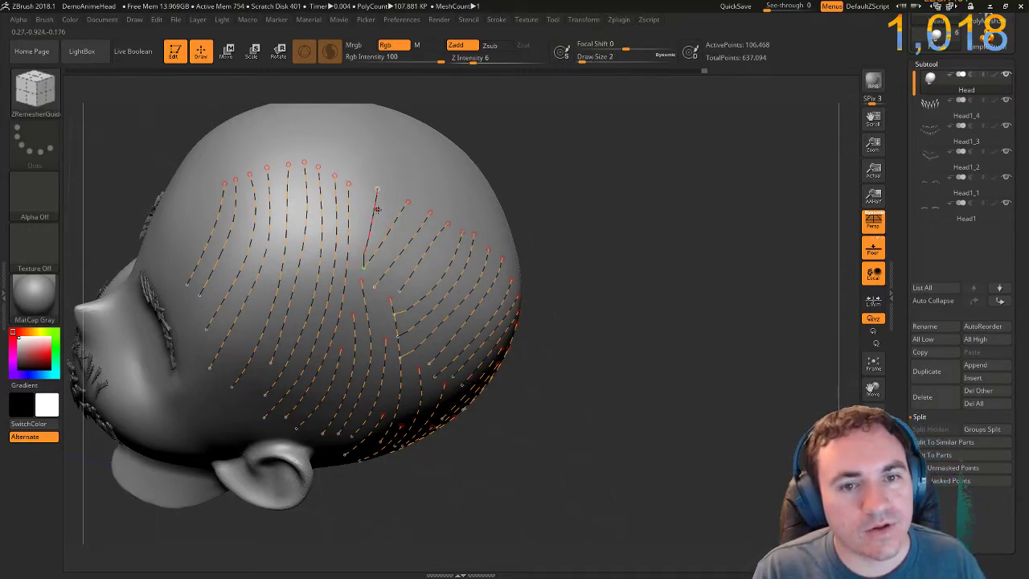
key("ctrl+z")
key("bracketleft")
mouse_move(372, 191)
left_mouse_down()
mouse_move(366, 251)
mouse_move(353, 269)
mouse_move(377, 187)
left_mouse_up()
key("bracketright")
Draw one short guide curve close up in the remaining gap between the forehead row and the crown row.
left_click_drag(691, 201, 549, 163)
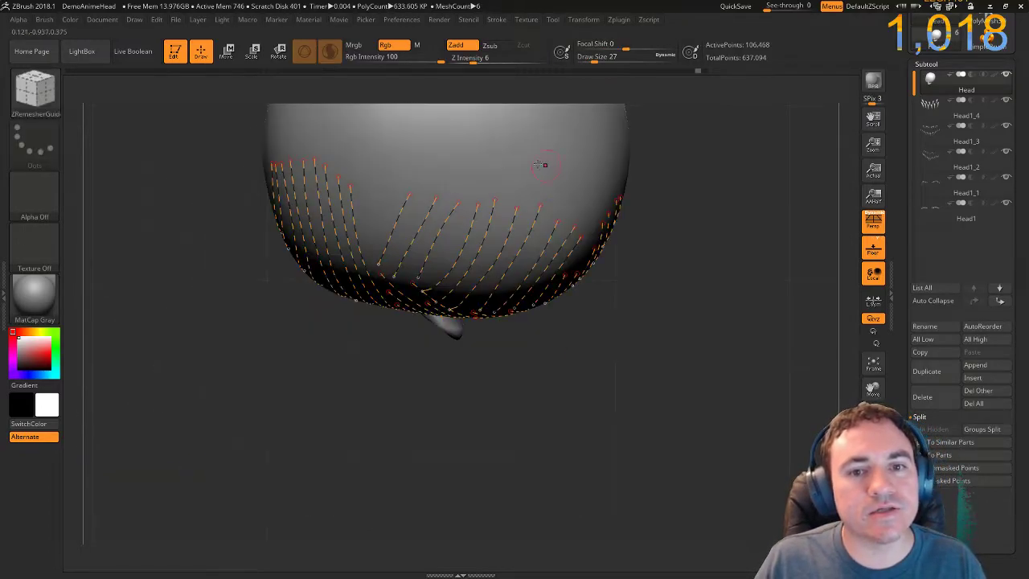
left_click_drag(206, 260, 167, 270, "alt")
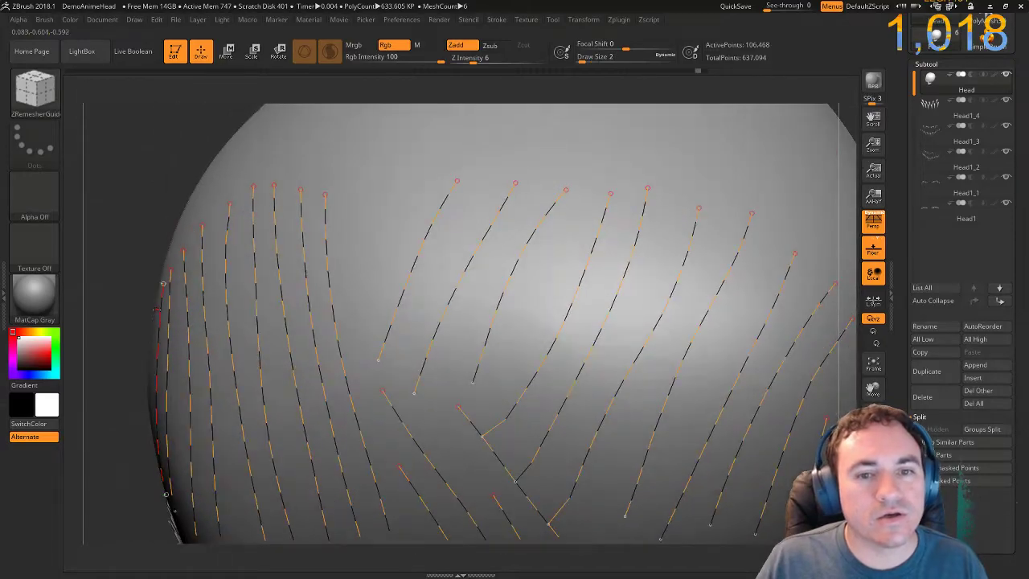
left_click_drag(381, 195, 378, 229)
left_click_drag(359, 354, 367, 308)
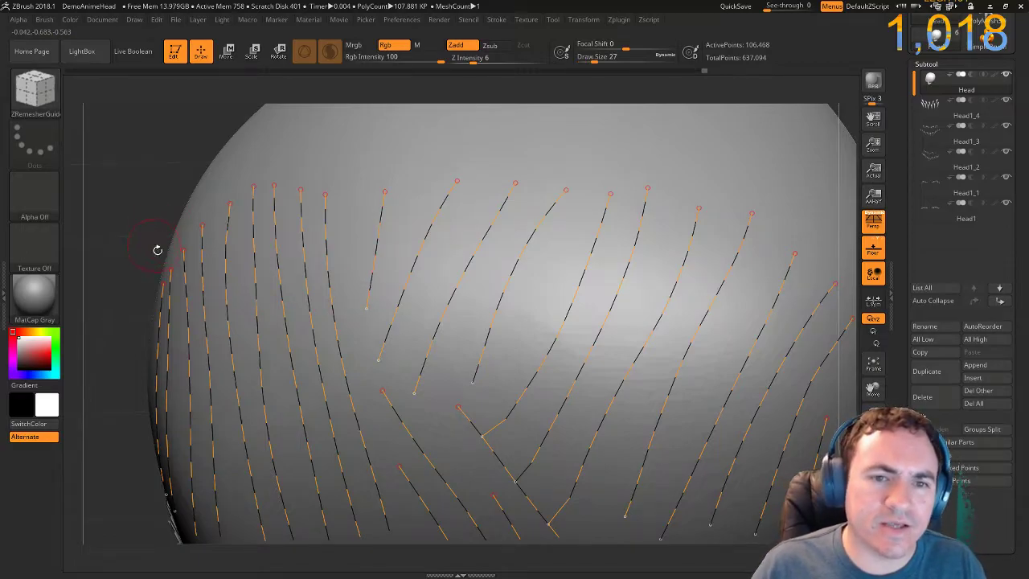
key("ctrl")
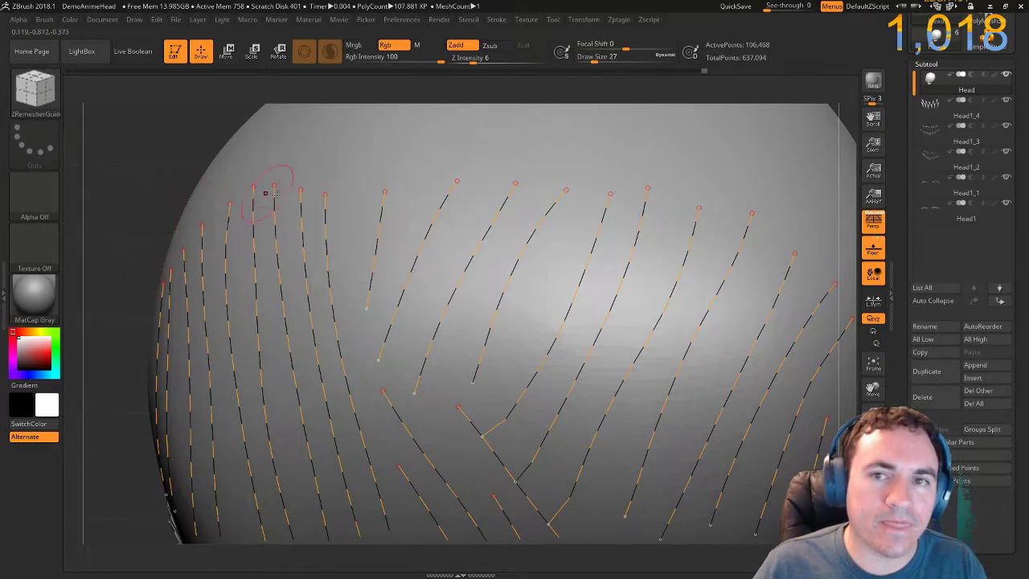
mouse_move(161, 178)
right_mouse_down("ctrl")
mouse_move(148, 163)
mouse_move(172, 147)
right_mouse_up("ctrl")
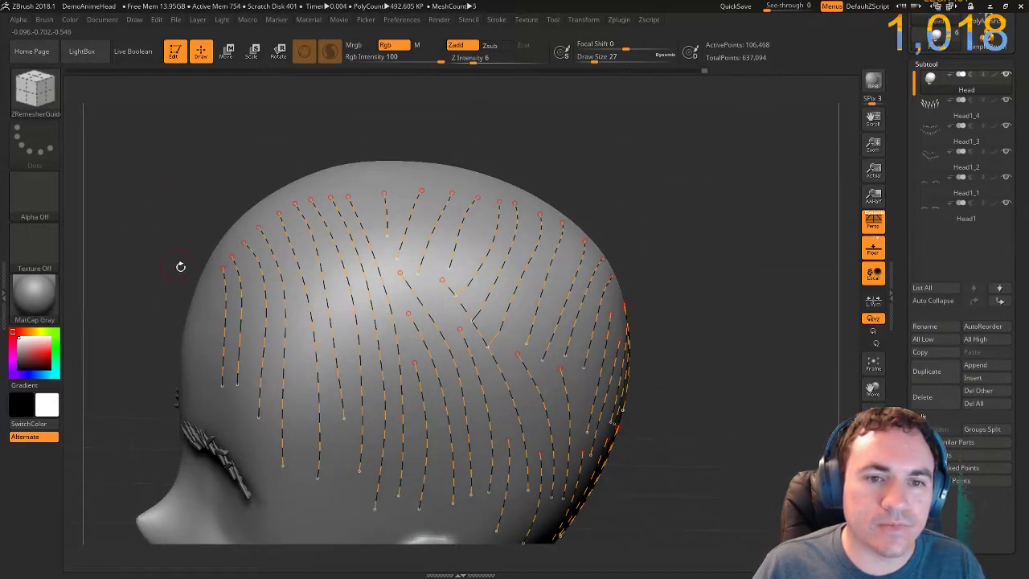
Choose the IMM Army Curve brush for filling the scalp guide curves.
key("ctrl")
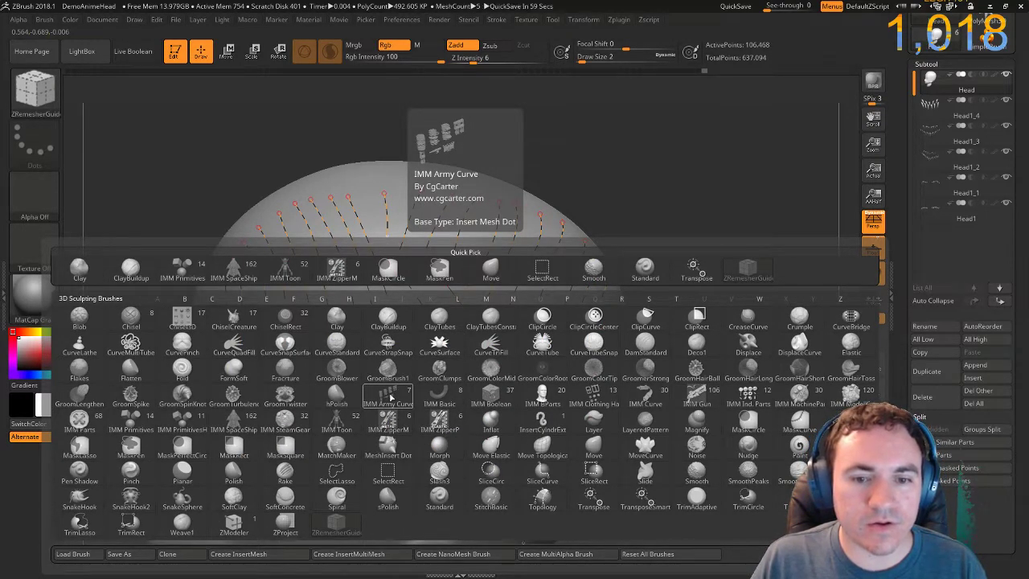
left_click(390, 397)
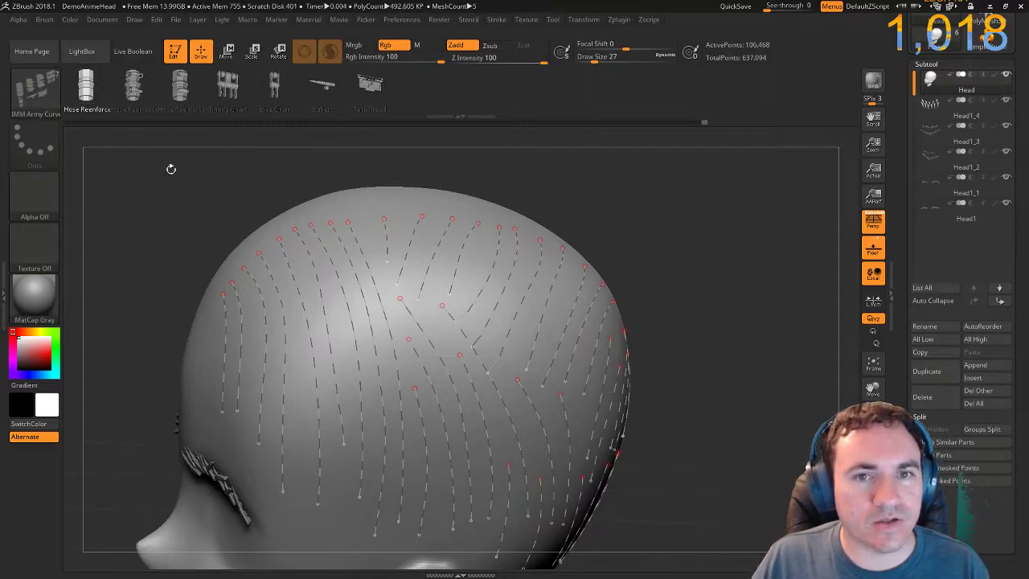
Fill all the scalp guide curves with the IMM Army Curve brush's first hose mesh.
left_click(497, 20)
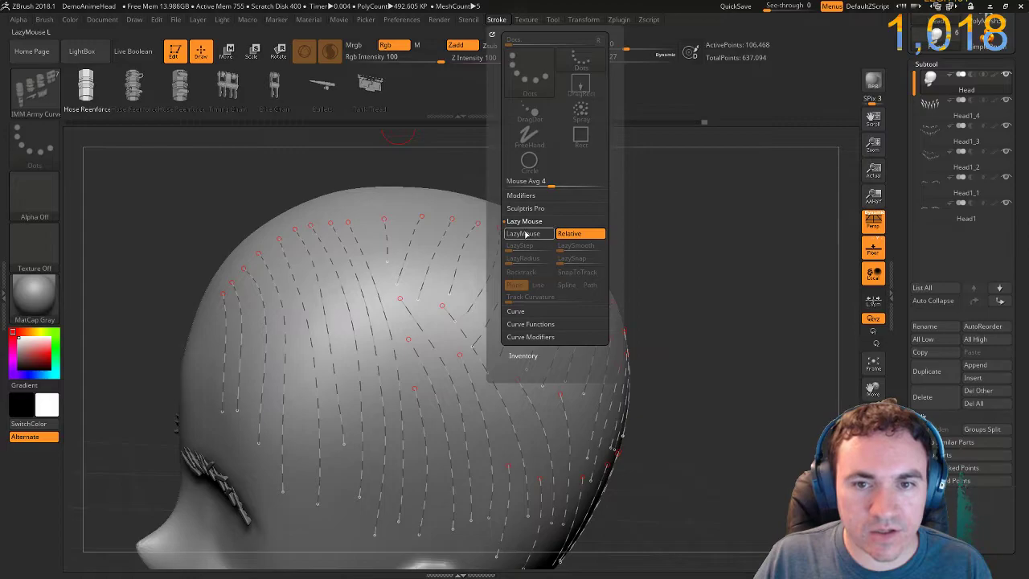
left_click(516, 312)
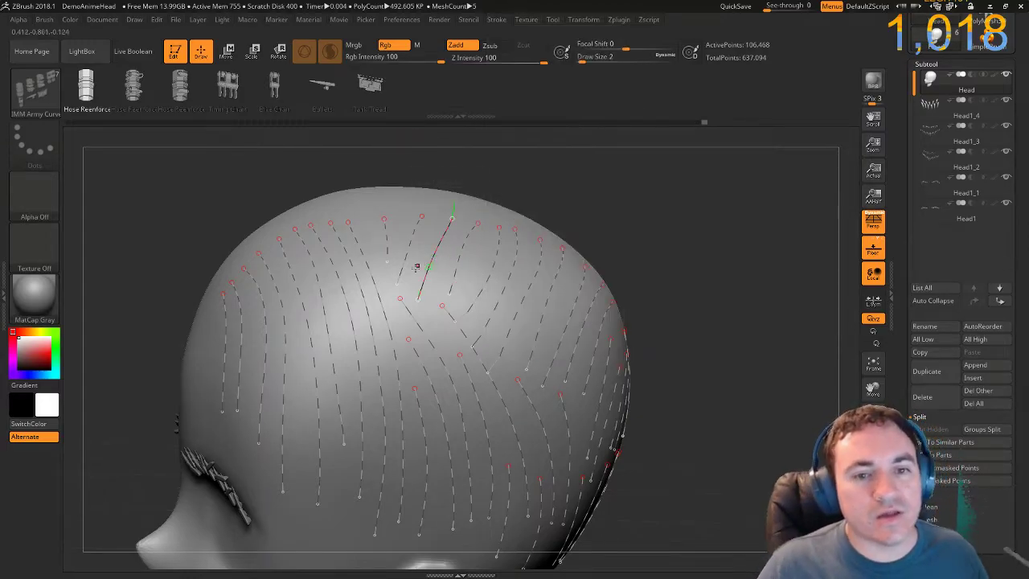
left_click(368, 271)
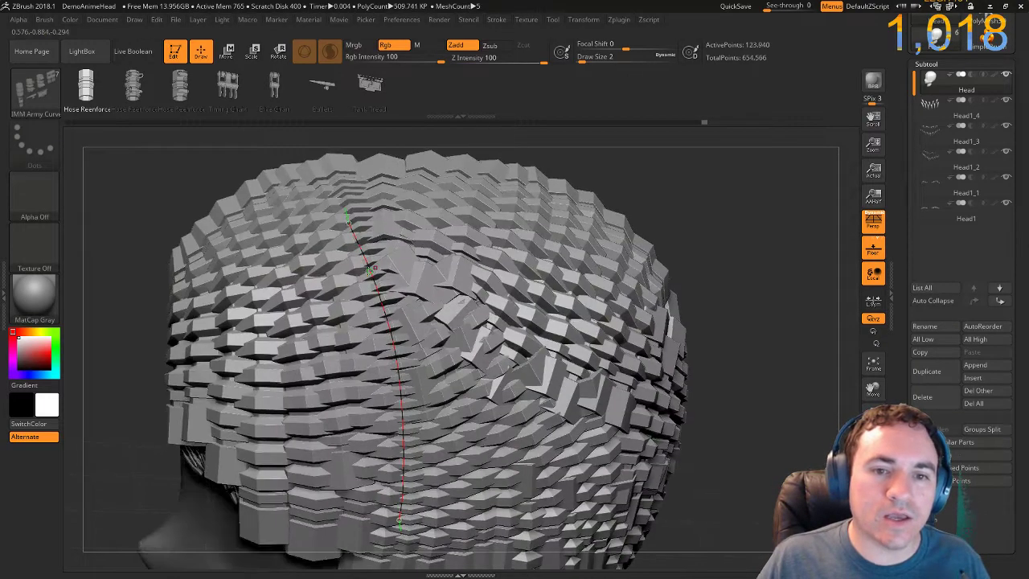
left_click_drag(755, 318, 521, 249)
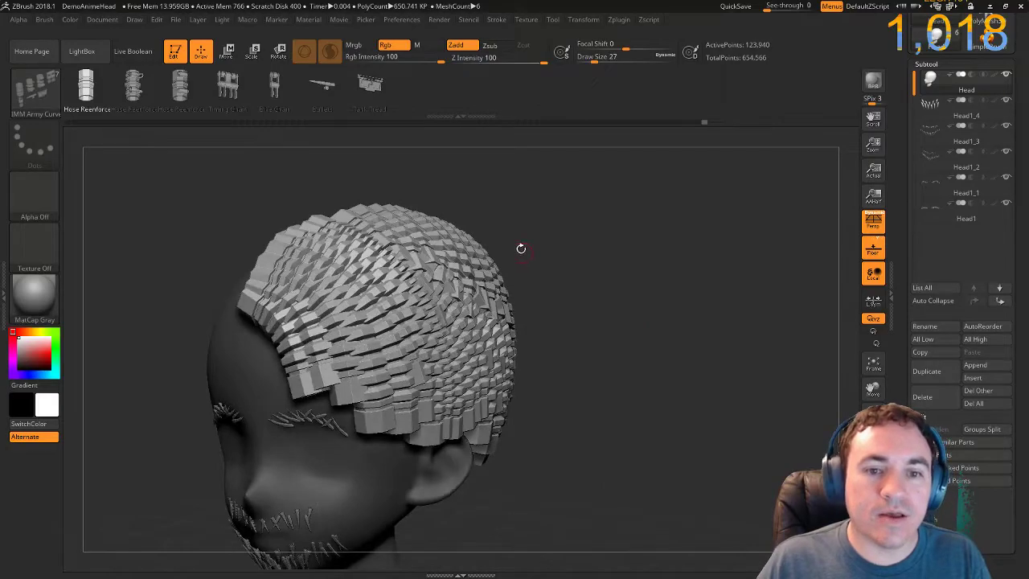
Reshape the curve modifier falloff to slope downward, from about 0.84 at the start to about 0.27 at the end.
left_click(497, 20)
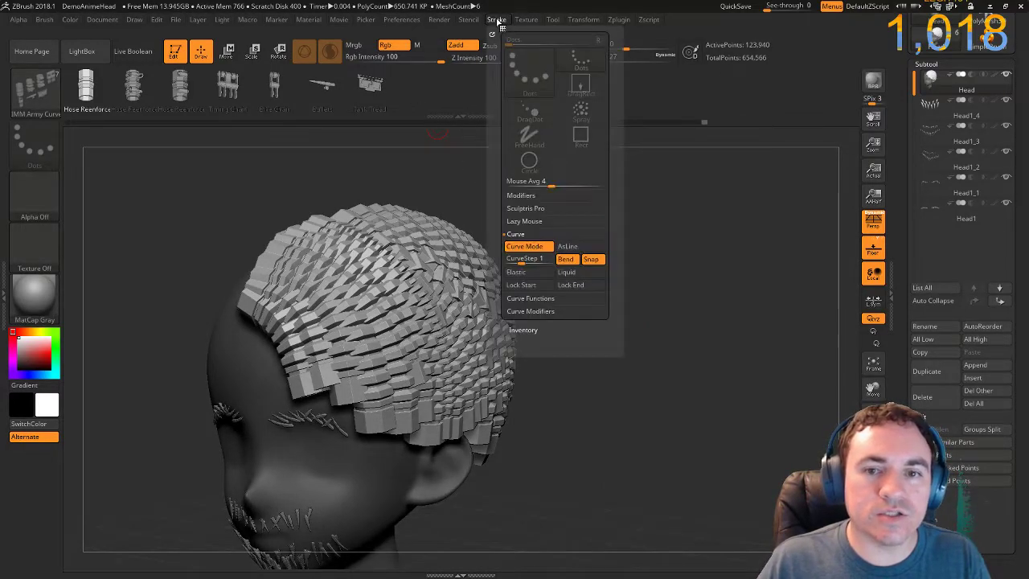
left_click(527, 311)
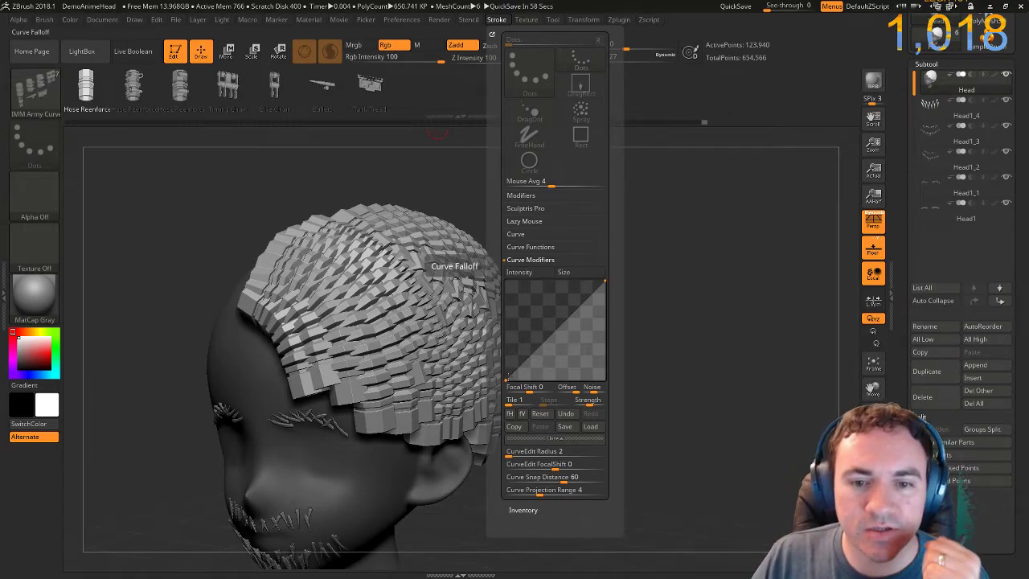
left_click_drag(507, 376, 510, 302)
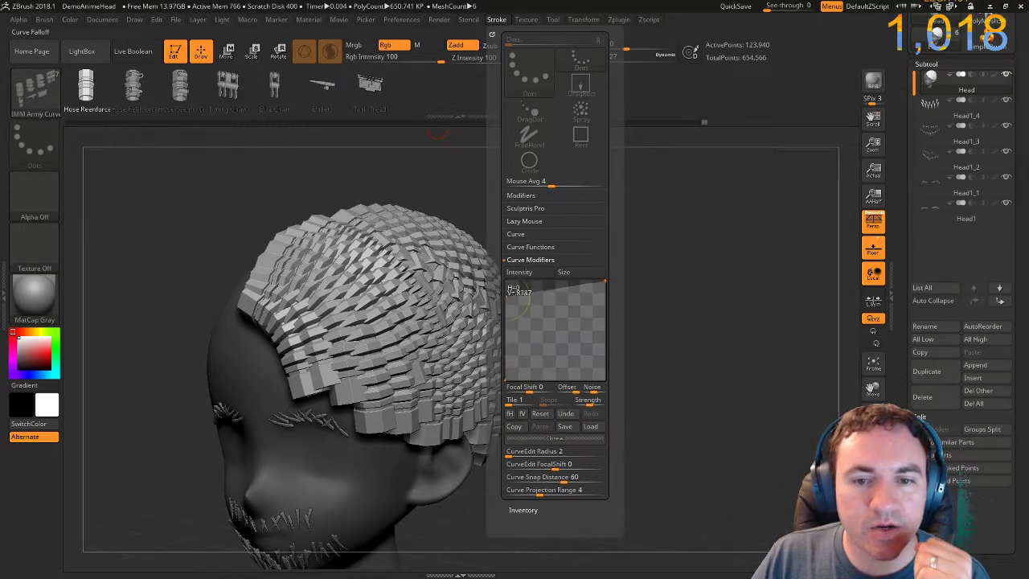
left_click_drag(606, 282, 604, 351)
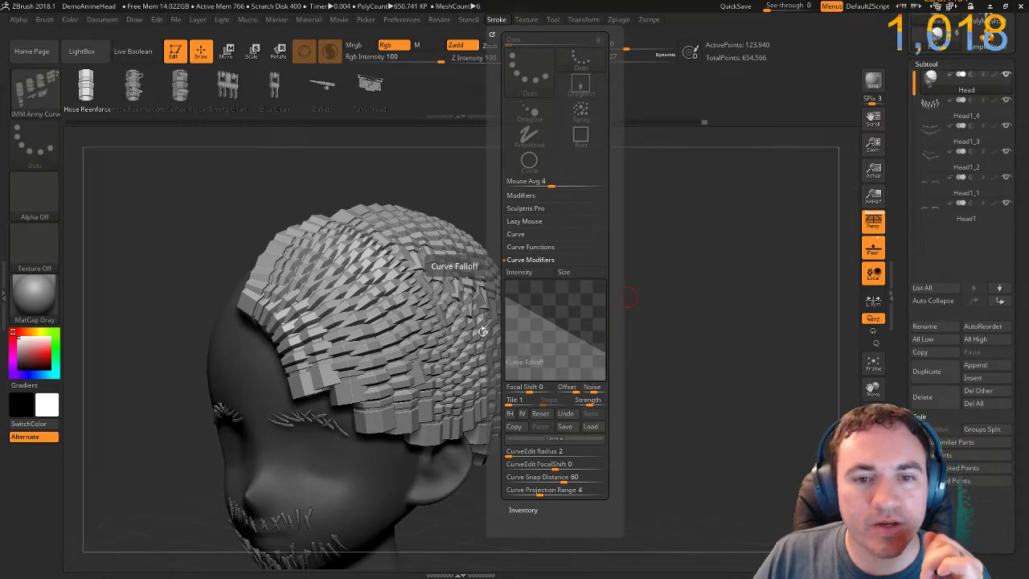
Try the sloped falloff on the inserted scalp mesh by refreshing its curves, undoing the attempt and refreshing again.
left_click(430, 314)
key("ctrl+z")
key("ctrl+z")
key("ctrl+z")
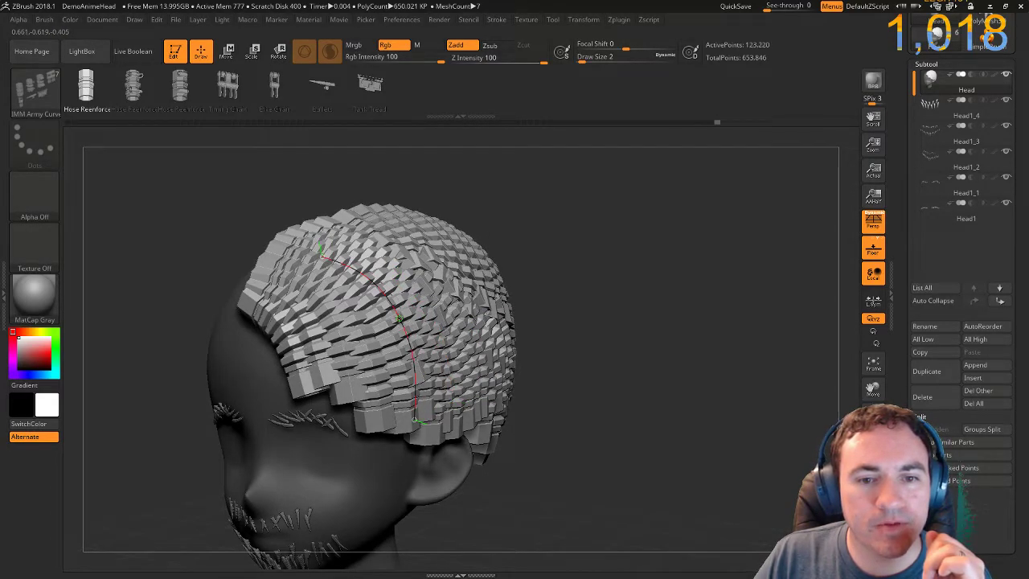
left_click_drag(394, 319, 375, 320)
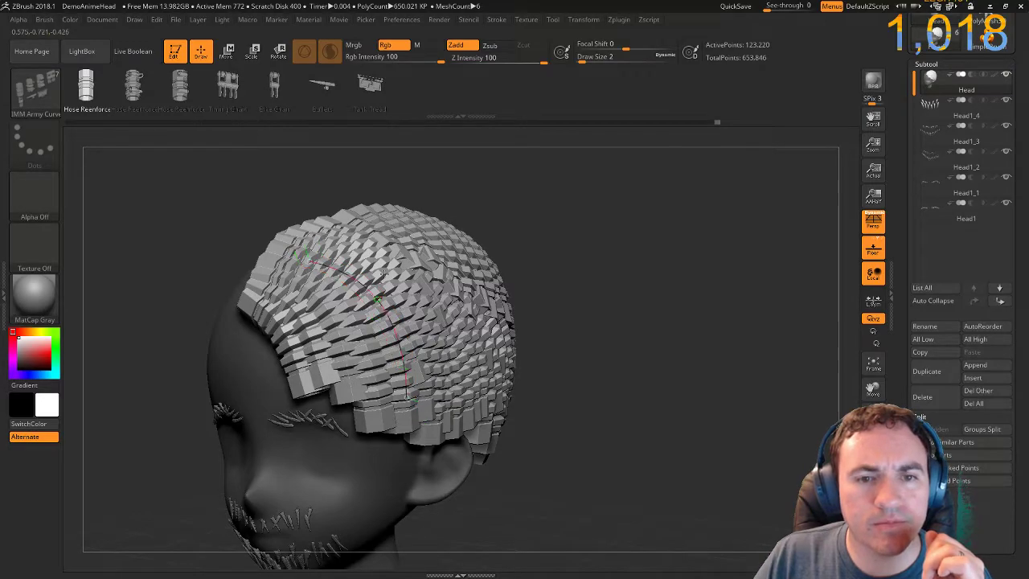
Lower the end point of the curve falloff to zero and refresh the scalp mesh along its curves.
left_click(494, 21)
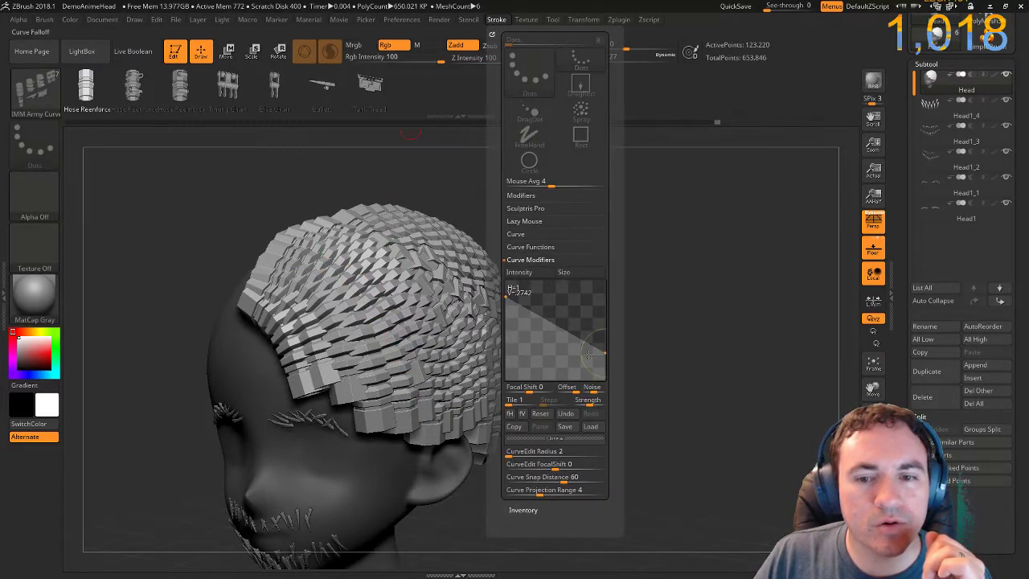
left_click_drag(605, 353, 606, 385)
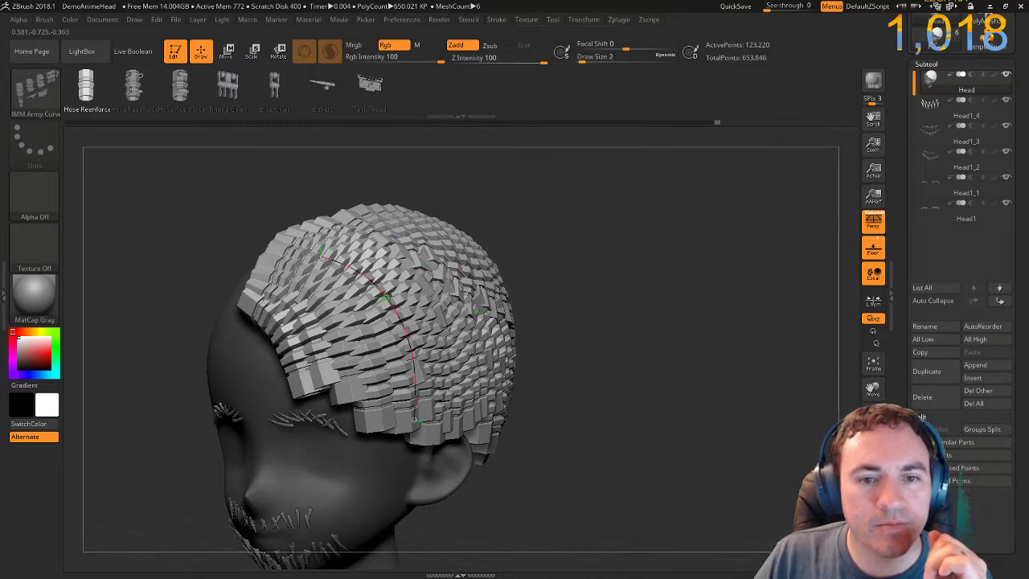
left_click_drag(387, 296, 390, 294)
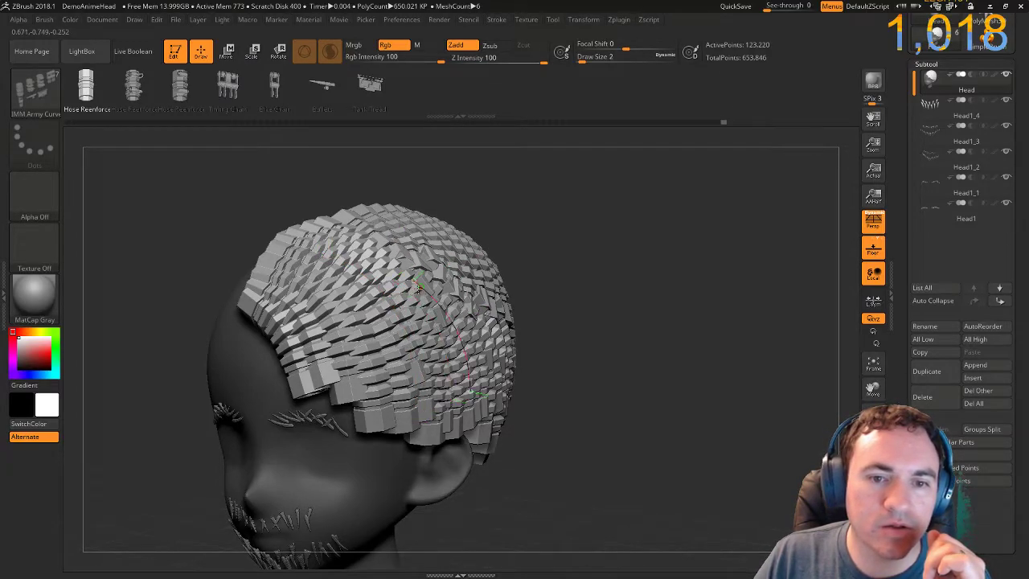
Undo the scalp mesh back to the bare guide curves, regenerate it once, and undo that fill too.
key("ctrl")
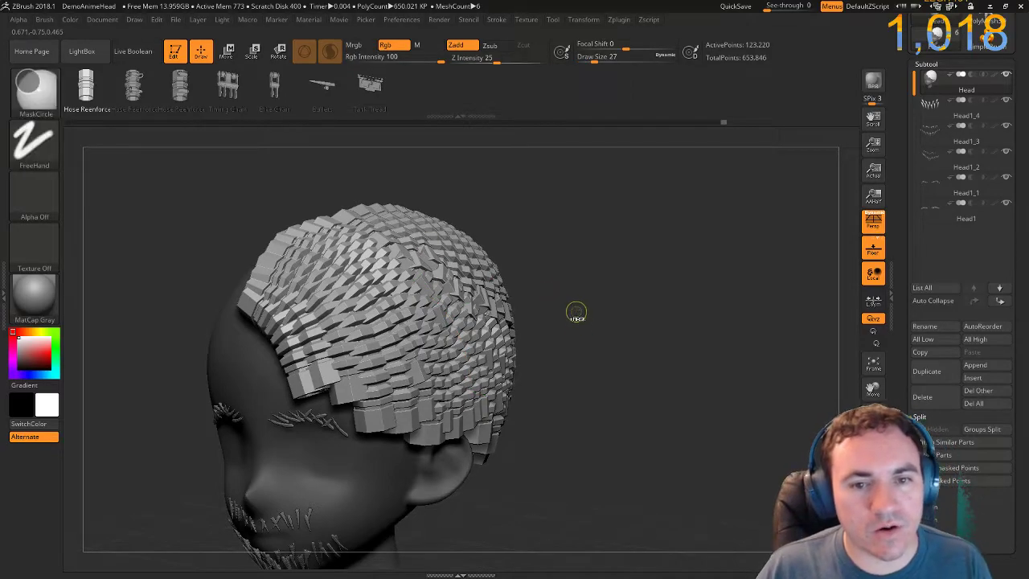
key("ctrl+z")
key("ctrl+z")
key("ctrl+z")
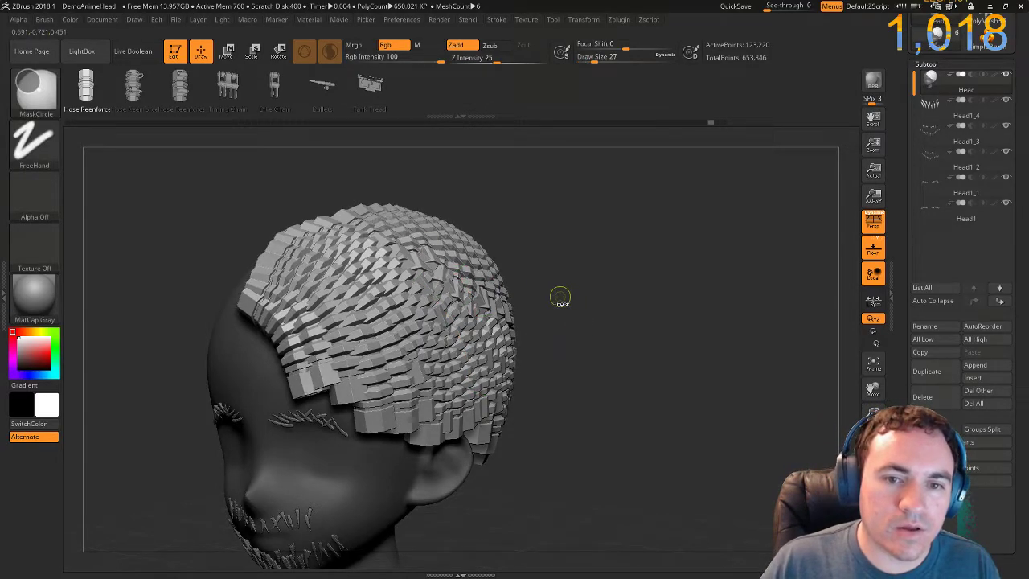
key("ctrl+z")
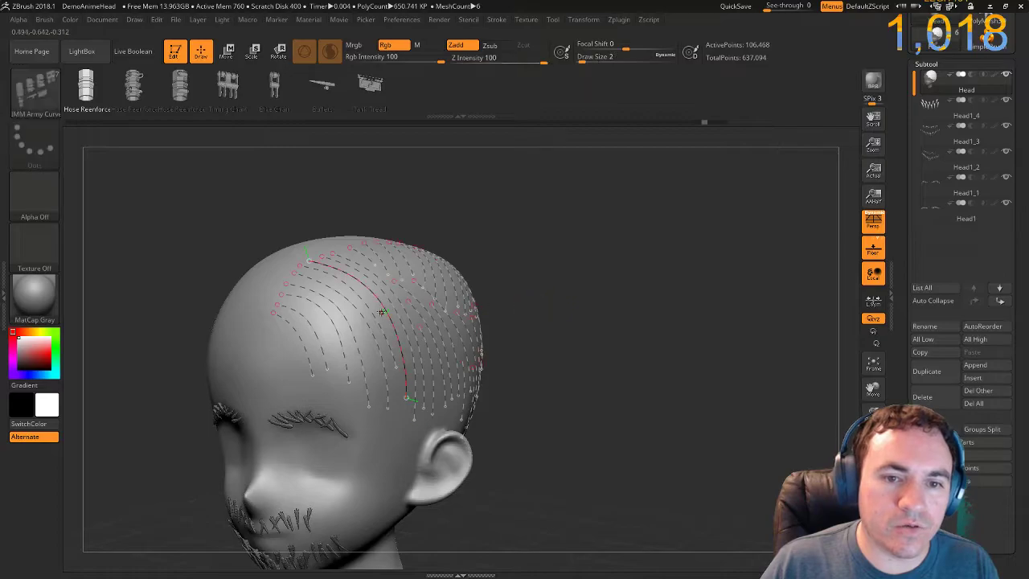
left_click(384, 309)
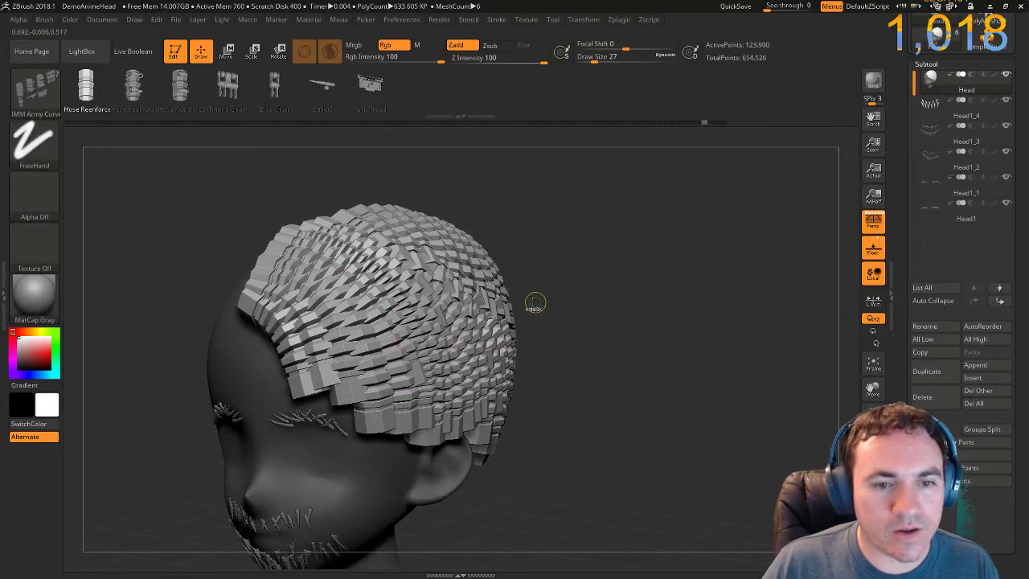
key("ctrl+z")
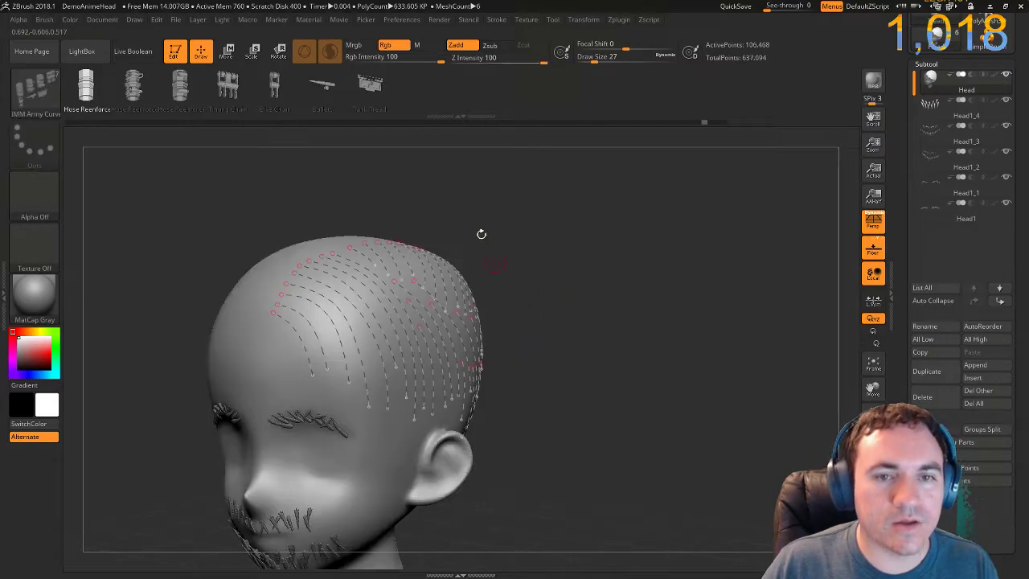
Enable the Size curve modifier with falloff from full to zero, and fill the scalp guide curves with tapered hose strands.
left_click(496, 20)
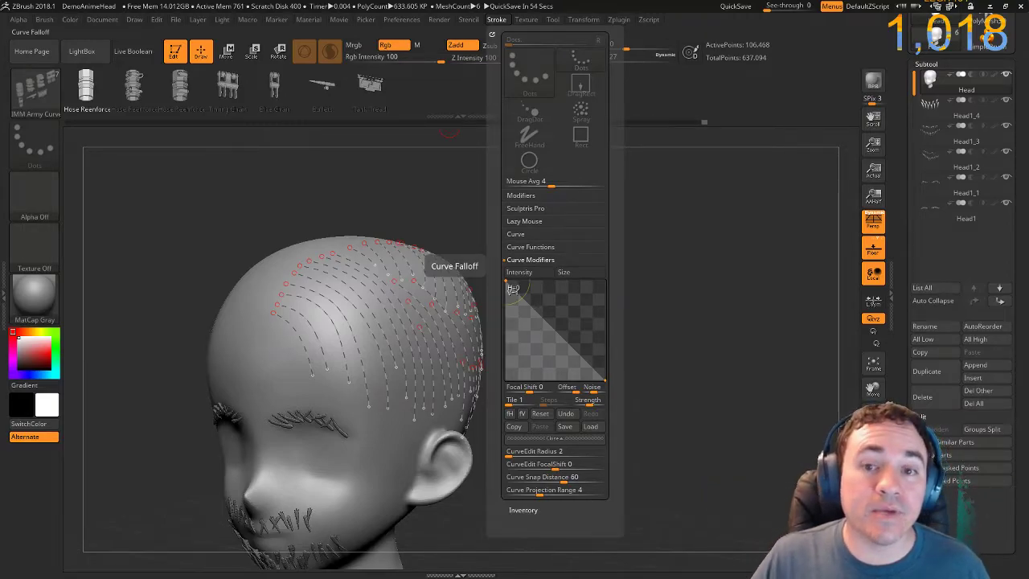
left_click(582, 273)
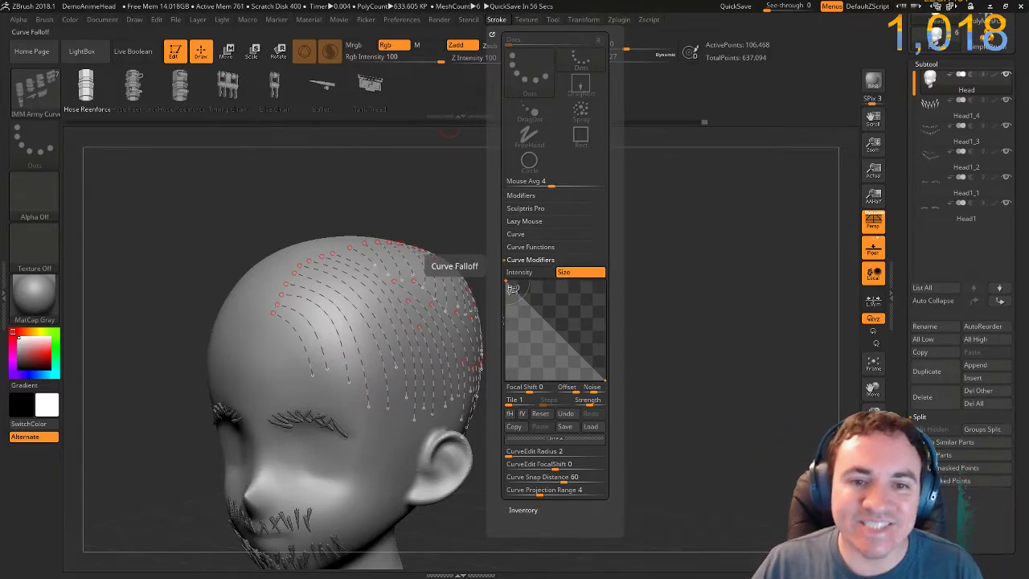
left_click(390, 319)
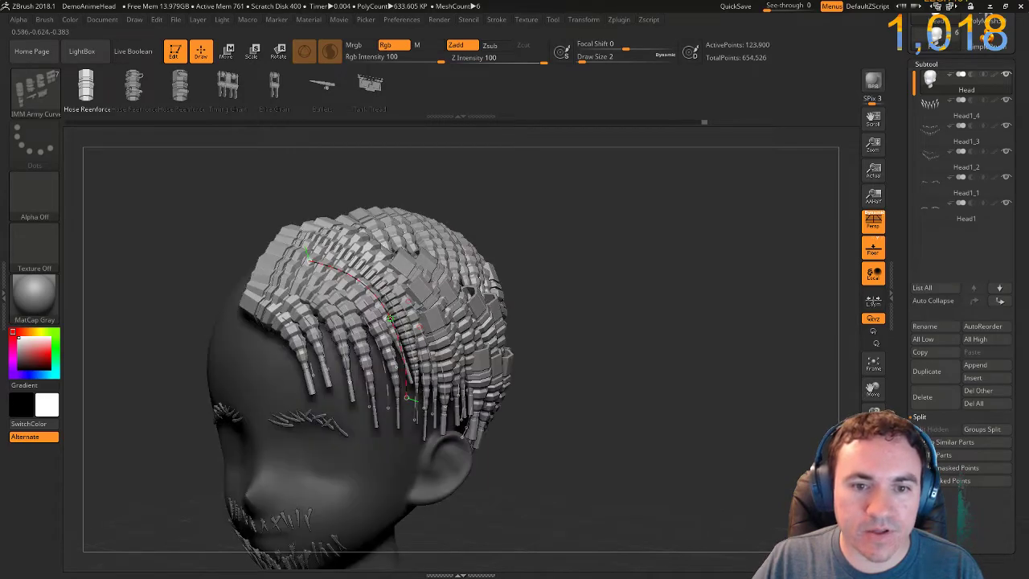
left_click_drag(590, 284, 563, 314)
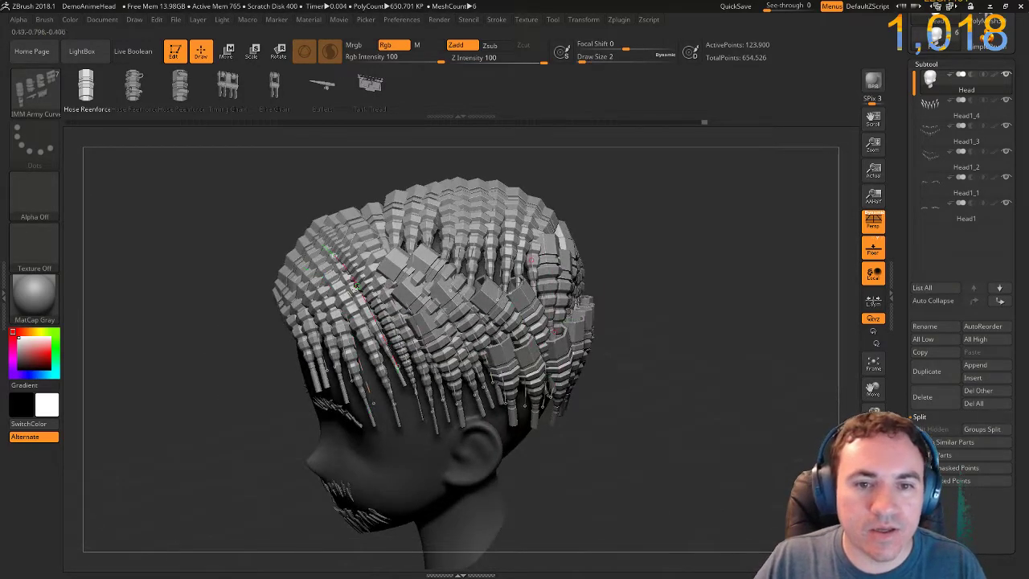
right_click_drag(378, 337, 426, 426)
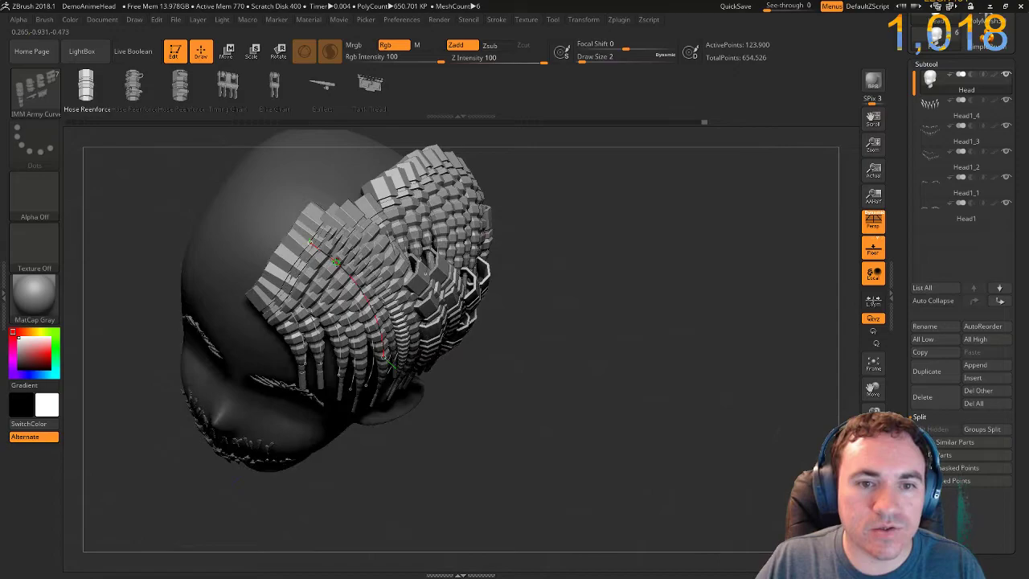
left_click(336, 262)
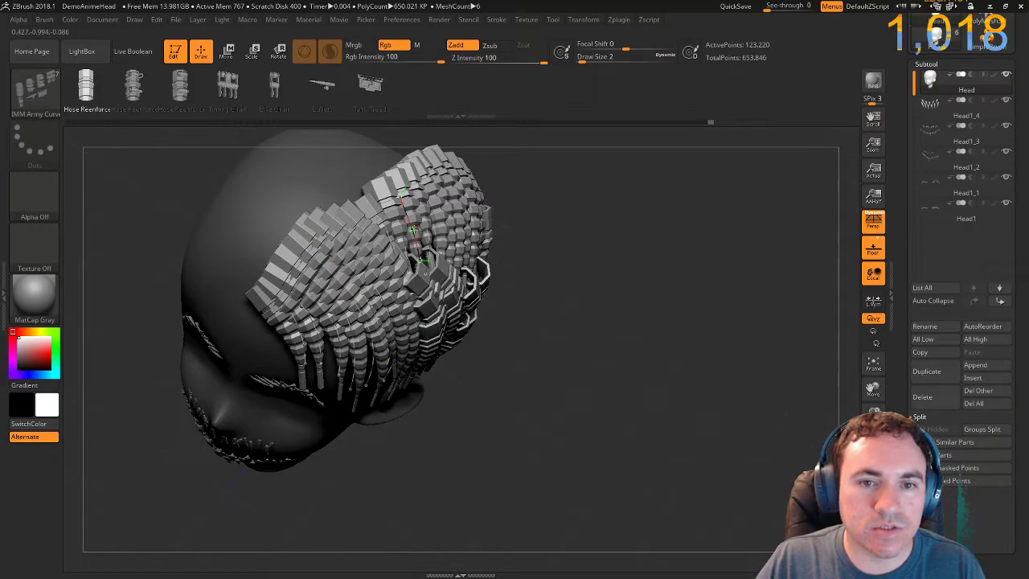
Lower the start point of the size falloff to about 0.68 and update the scalp strands to slimmer roots.
left_click_drag(597, 298, 407, 282)
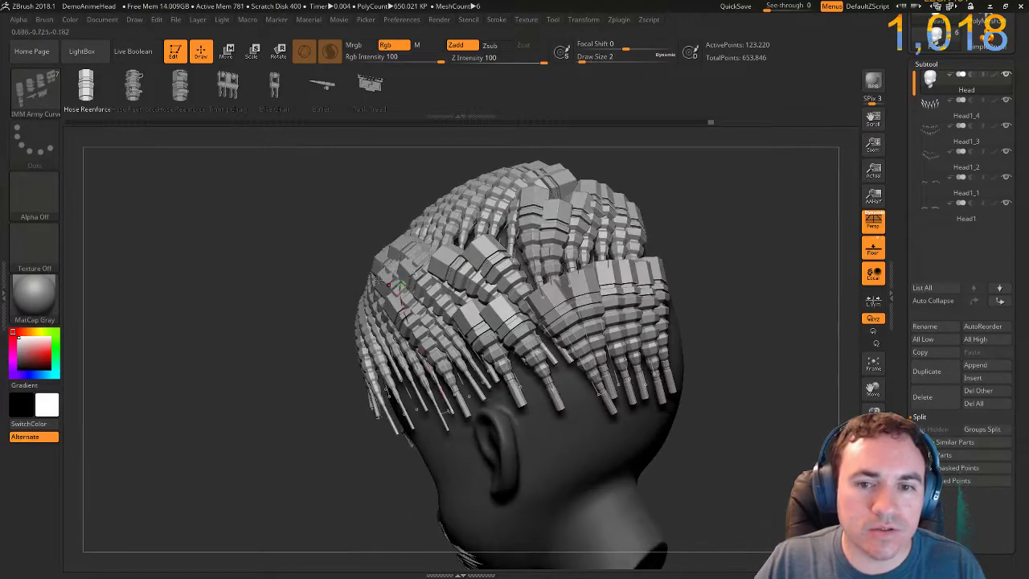
left_click_drag(294, 354, 286, 366)
left_click_drag(232, 330, 202, 307)
right_click_drag(203, 307, 206, 282, "ctrl")
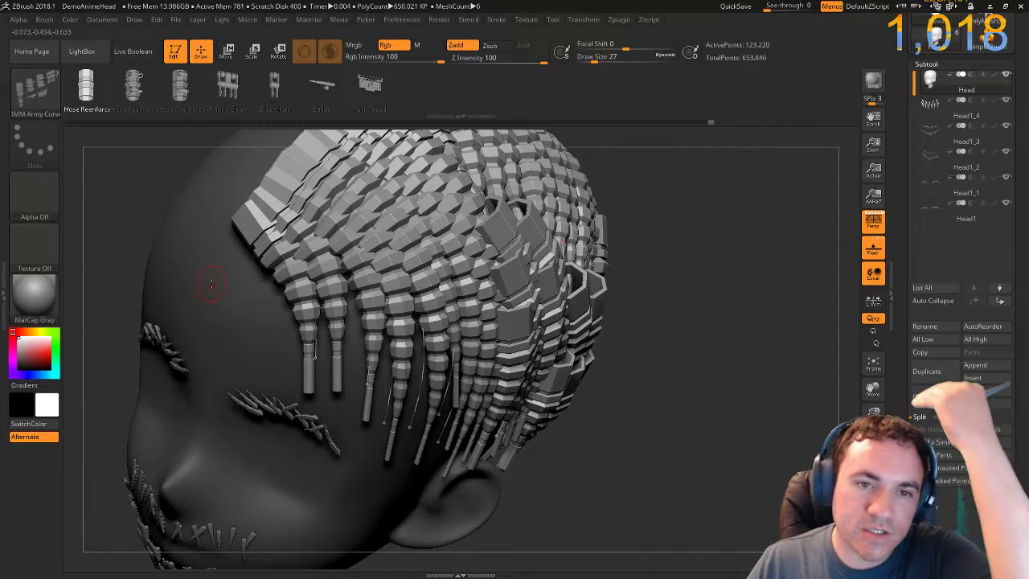
left_click_drag(738, 335, 711, 348)
left_click_drag(416, 408, 578, 265)
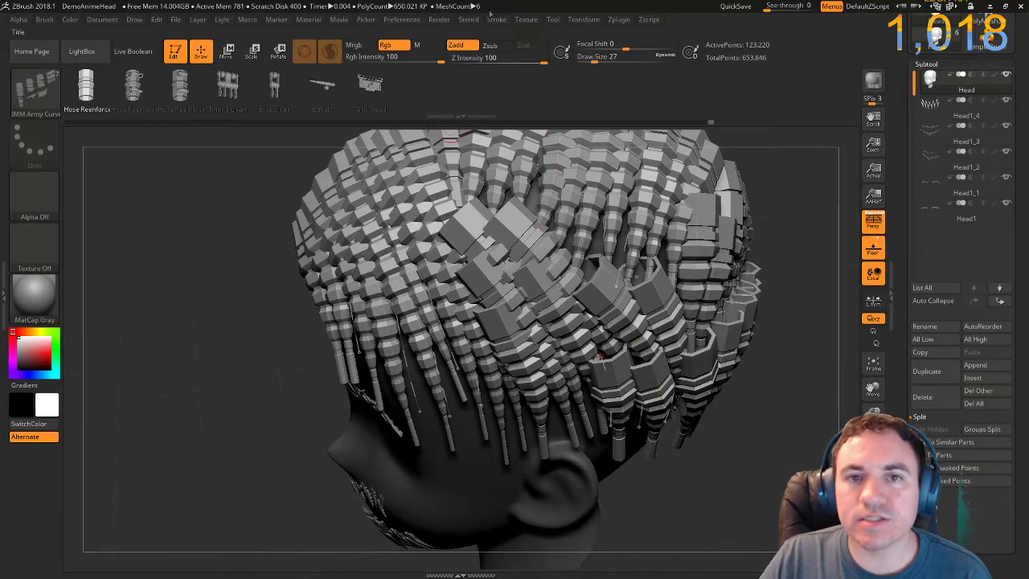
left_click(496, 20)
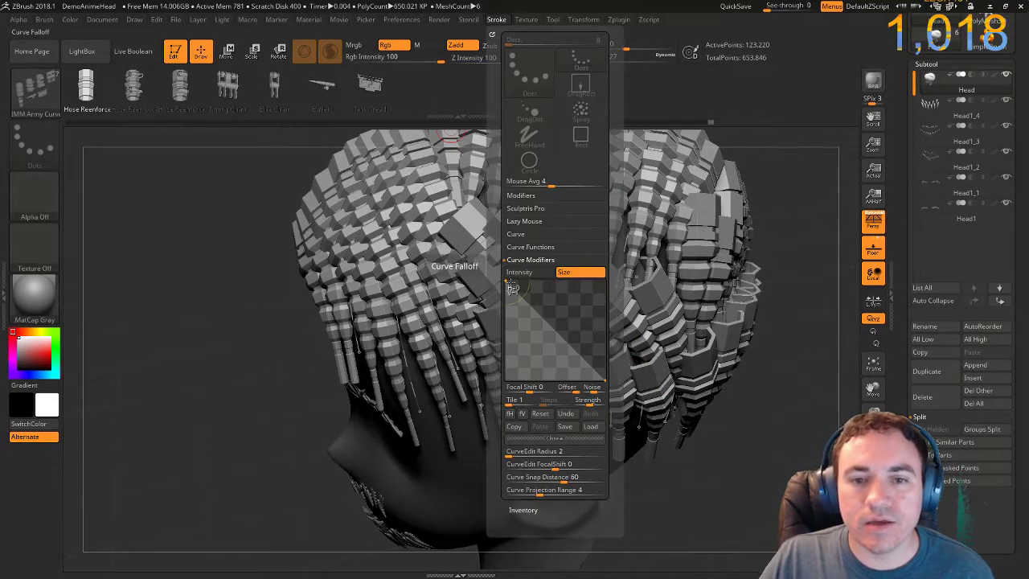
left_click_drag(512, 290, 502, 312)
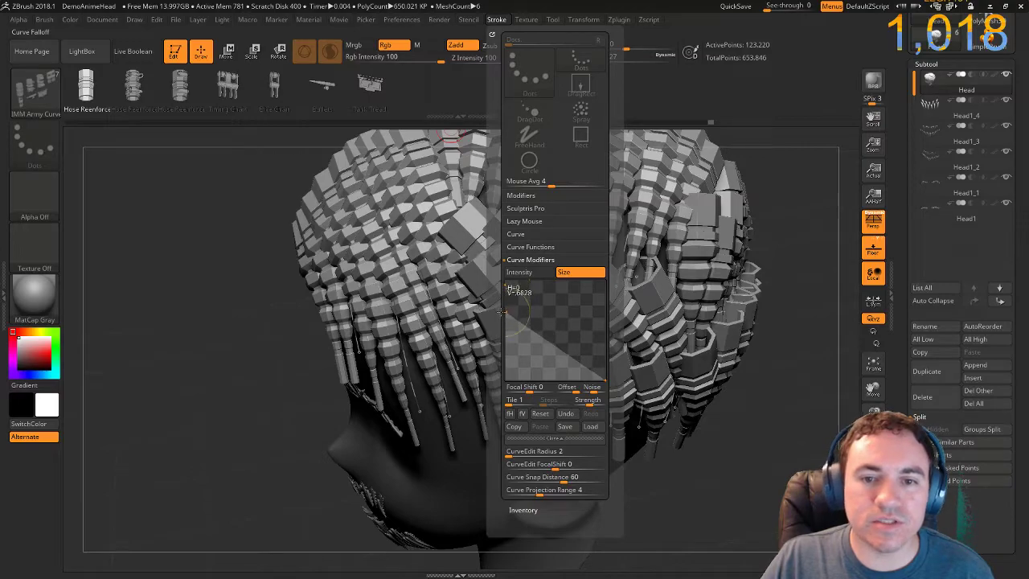
left_click(463, 258)
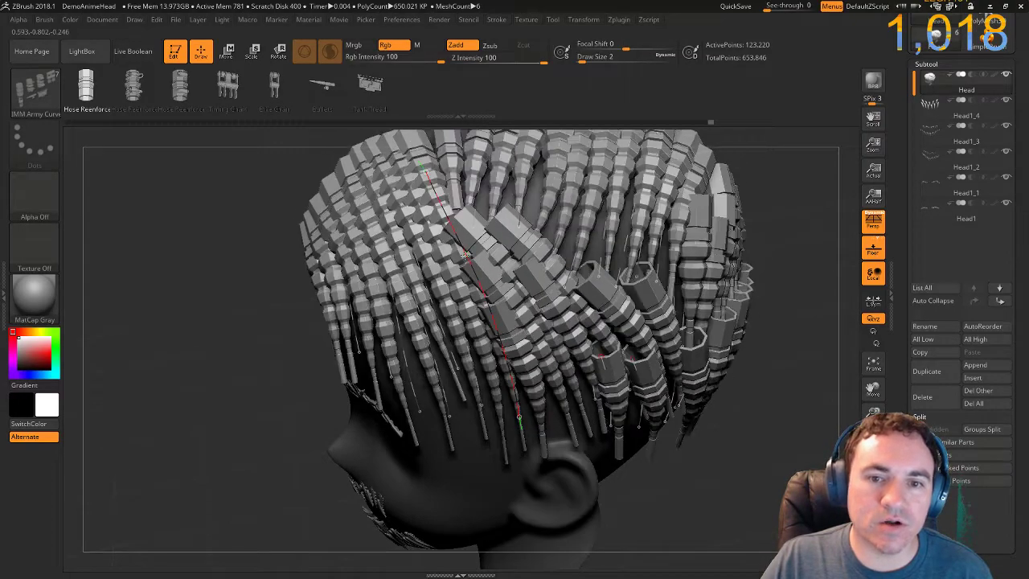
Raise the end point of the size falloff above zero and update the scalp strands to thicker tips.
left_click_drag(211, 258, 226, 251)
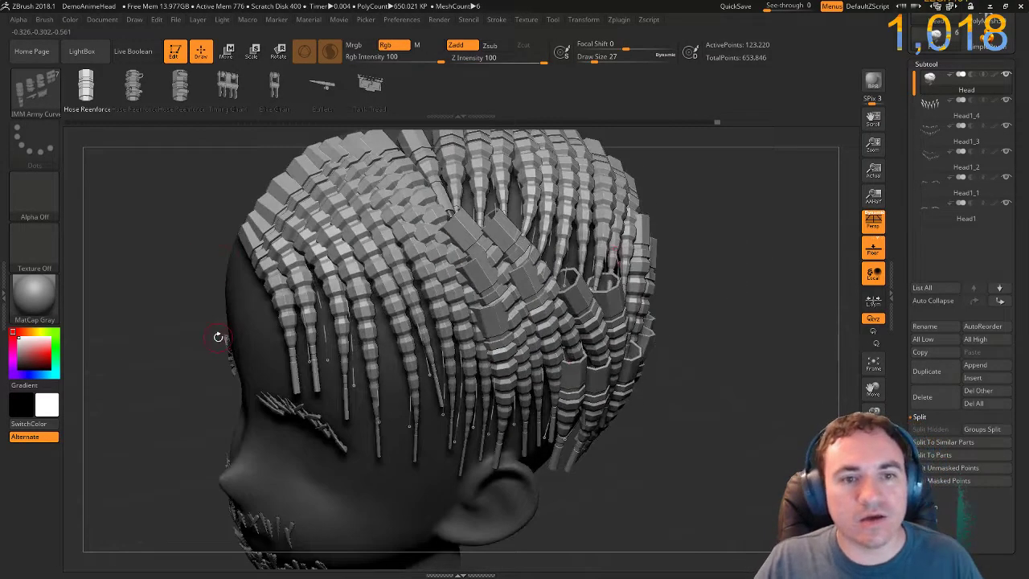
right_click_drag(700, 370, 660, 331, "ctrl")
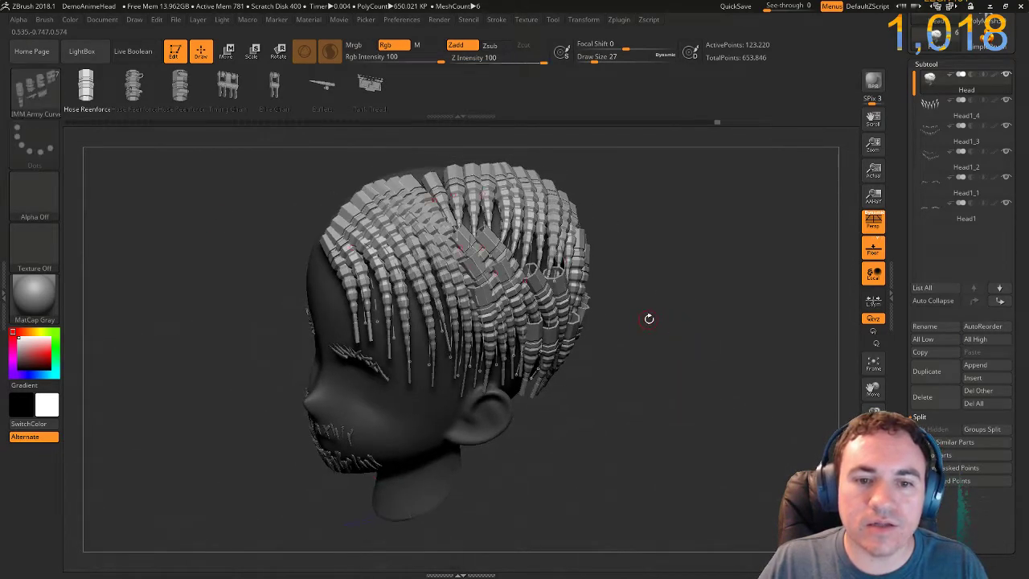
left_click_drag(659, 330, 572, 338)
left_click(497, 20)
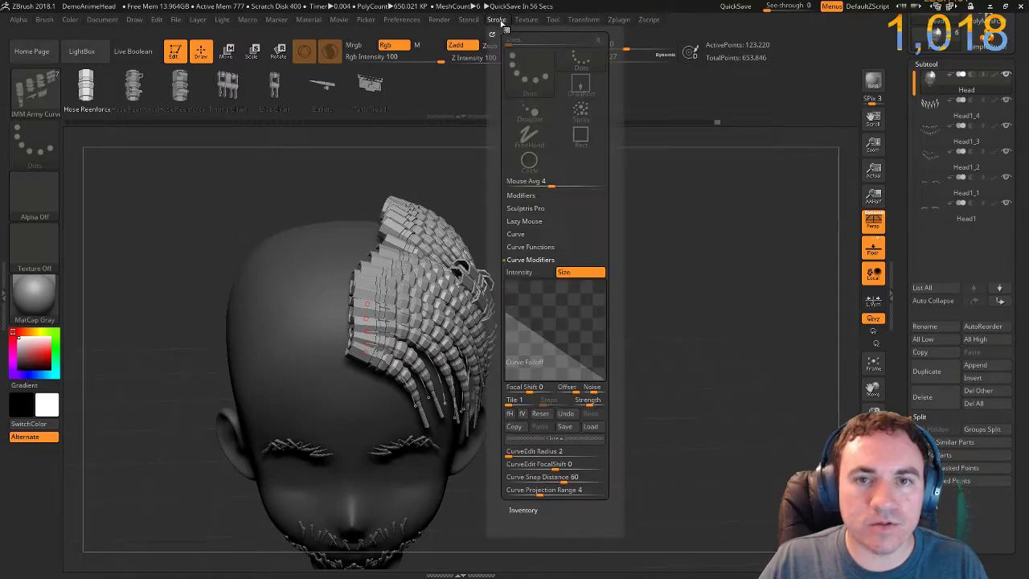
left_click_drag(604, 377, 603, 351)
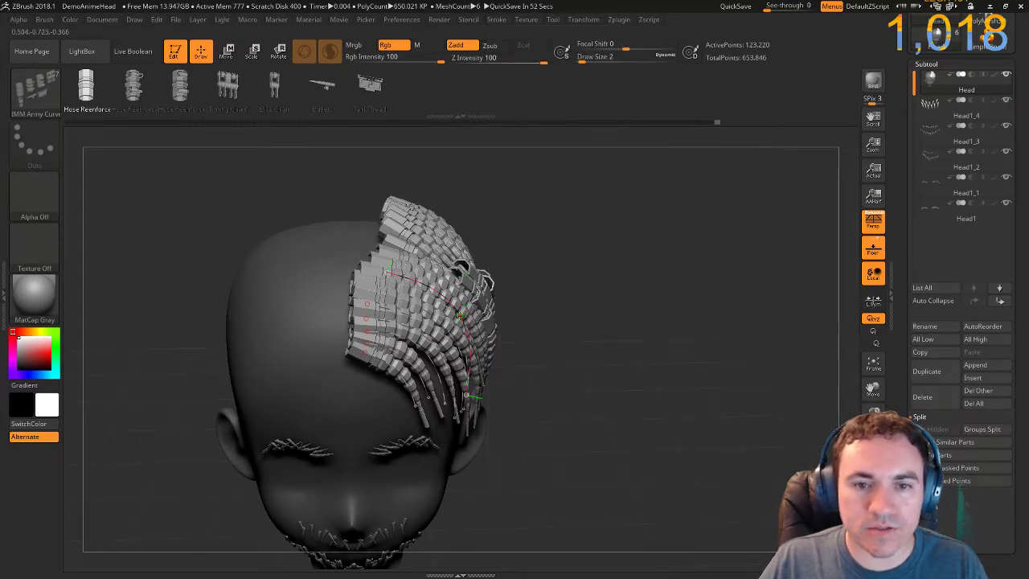
left_click_drag(552, 402, 309, 372)
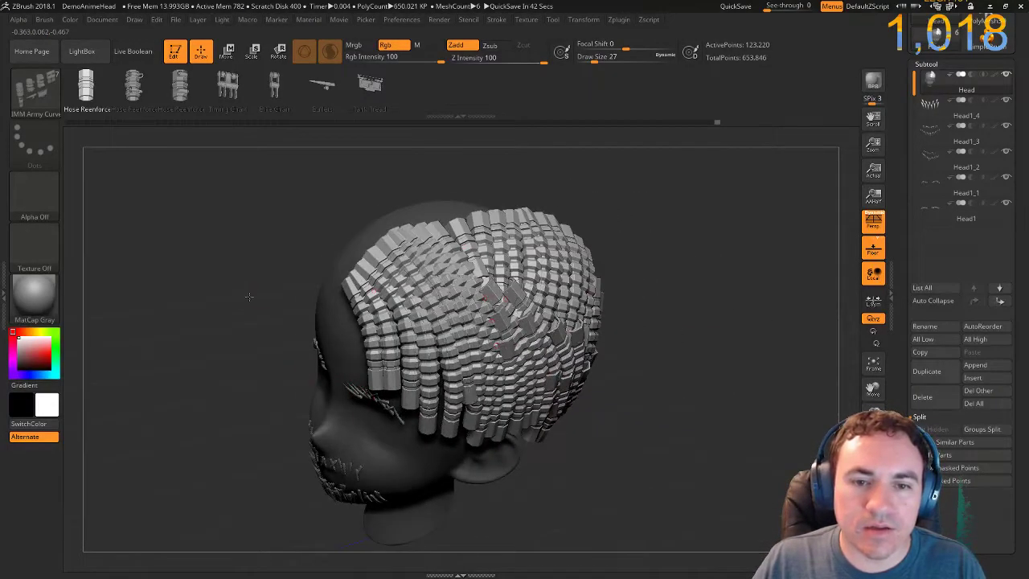
Undo the strand fill on the scalp and clear the old guide curves from the head.
left_click_drag(248, 295, 248, 308)
mouse_move(193, 252)
left_mouse_down()
mouse_move(207, 271)
mouse_move(232, 271)
mouse_move(218, 303)
mouse_move(200, 303)
mouse_move(272, 328)
left_mouse_up()
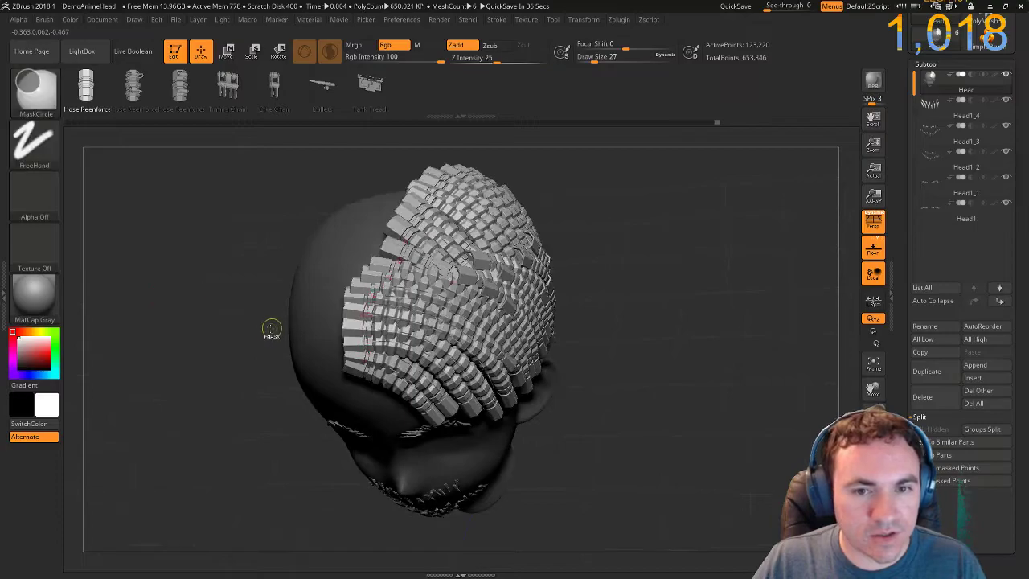
key("ctrl+z")
key("ctrl+z")
key("ctrl+z")
key("ctrl+z")
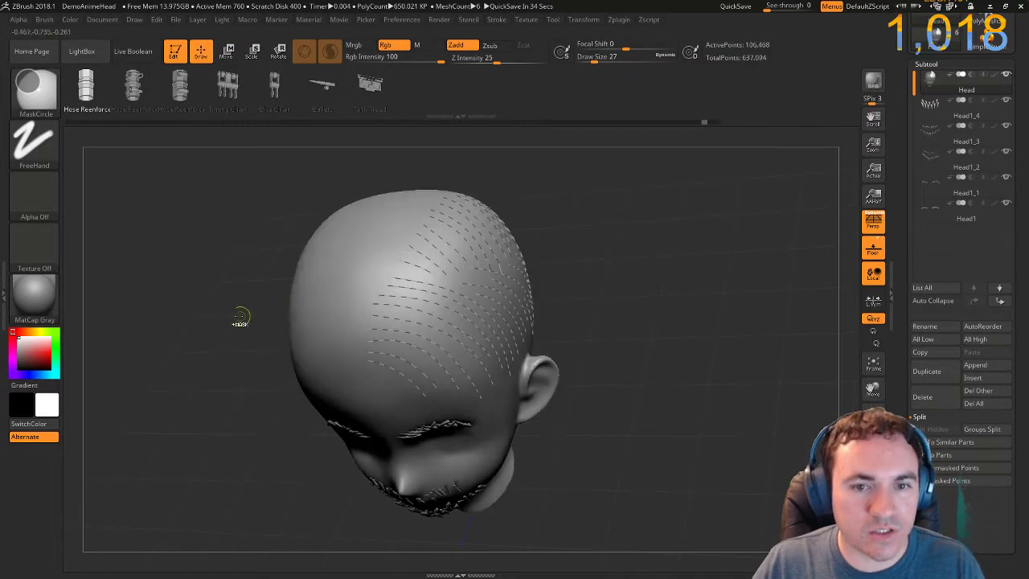
right_click_drag(253, 266, 254, 318, "ctrl")
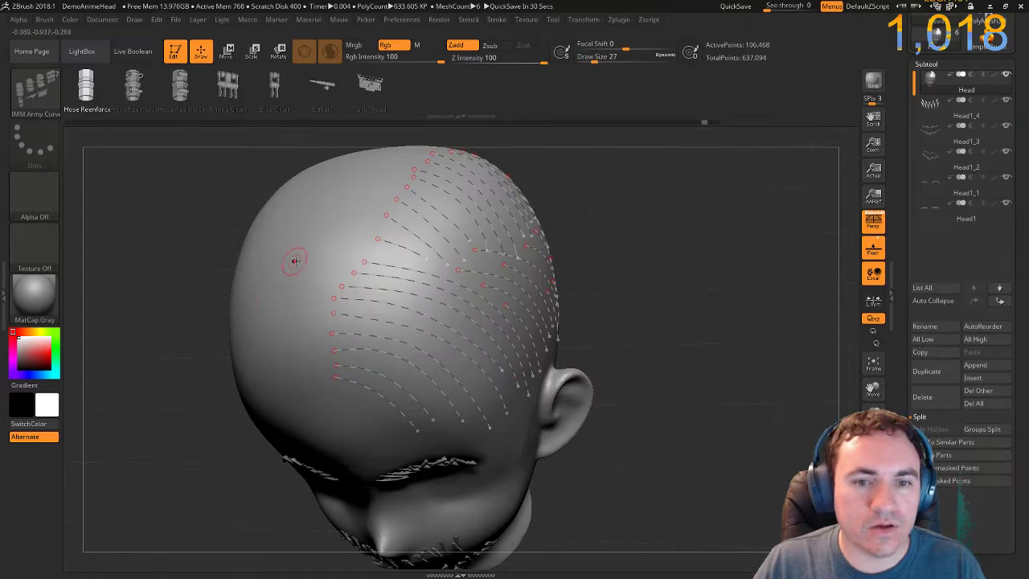
left_click(316, 227)
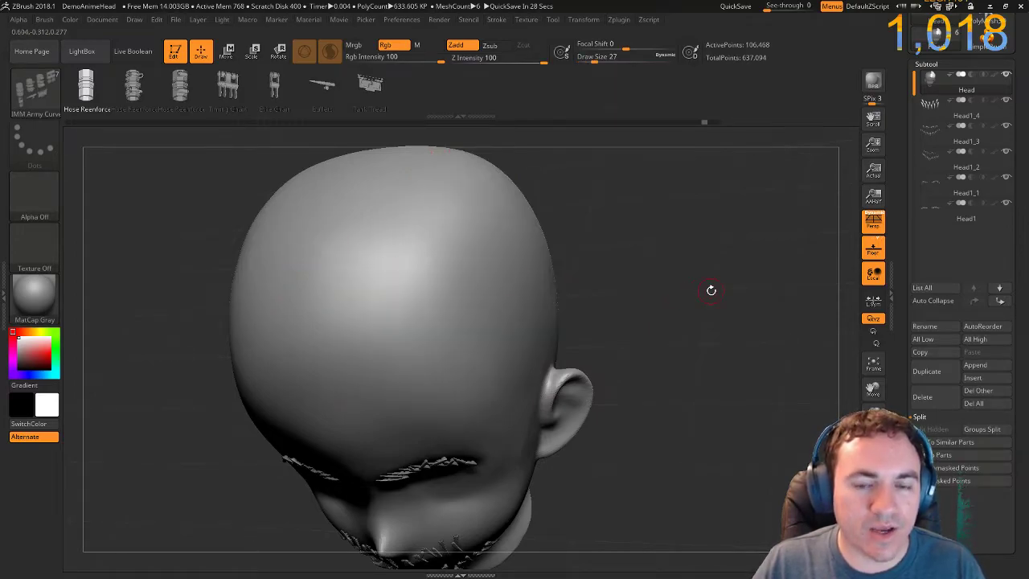
Try a single hose strand drawn across the forehead down to the temple and undo it.
left_click_drag(686, 332, 655, 308)
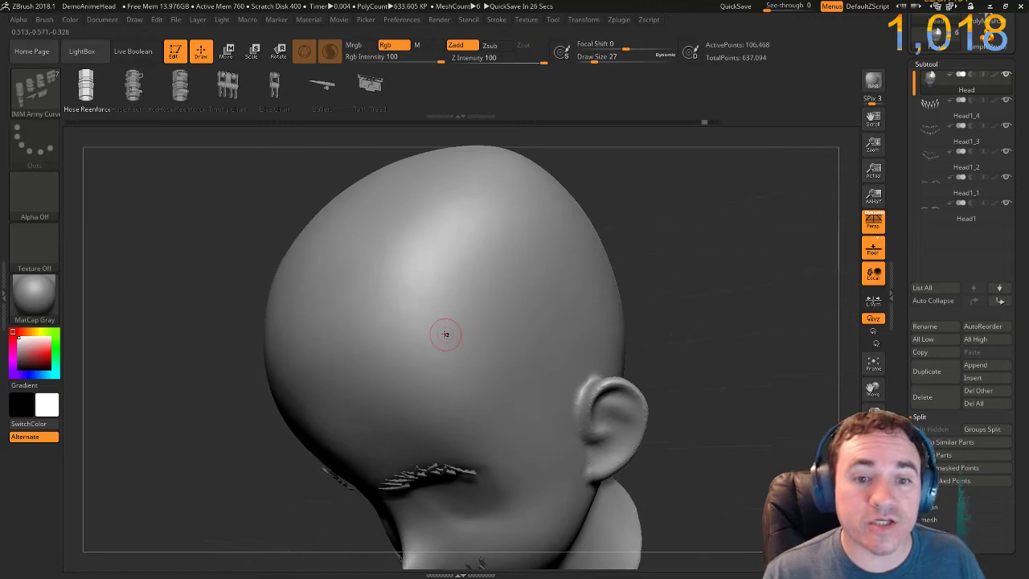
left_click_drag(217, 366, 305, 308)
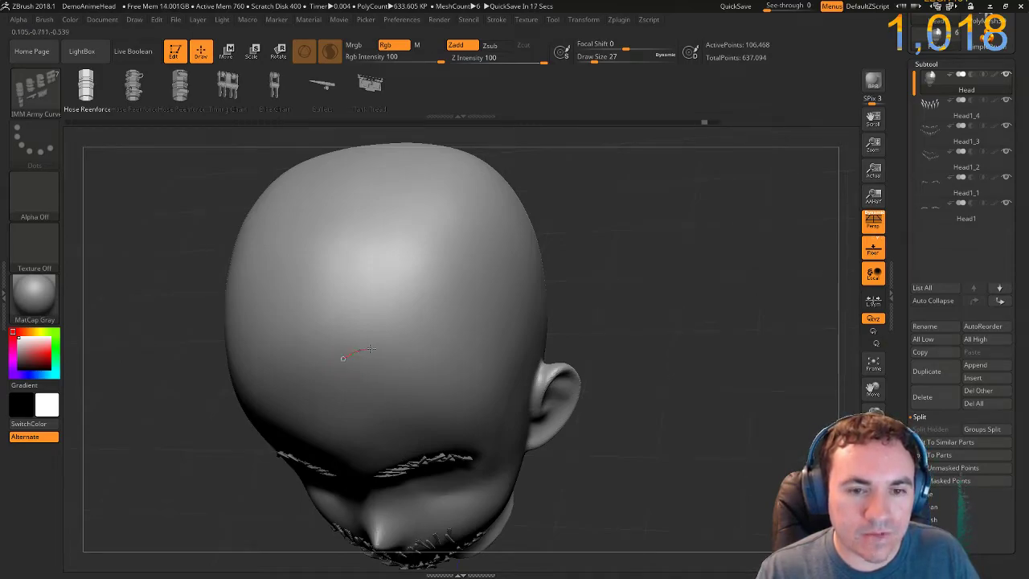
left_click_drag(486, 427, 495, 447)
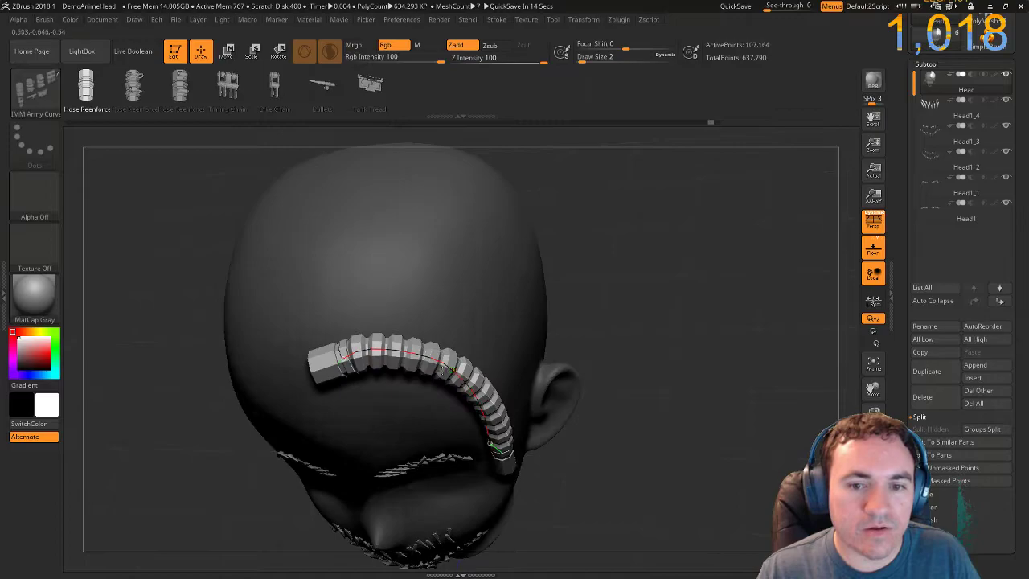
left_click(623, 306)
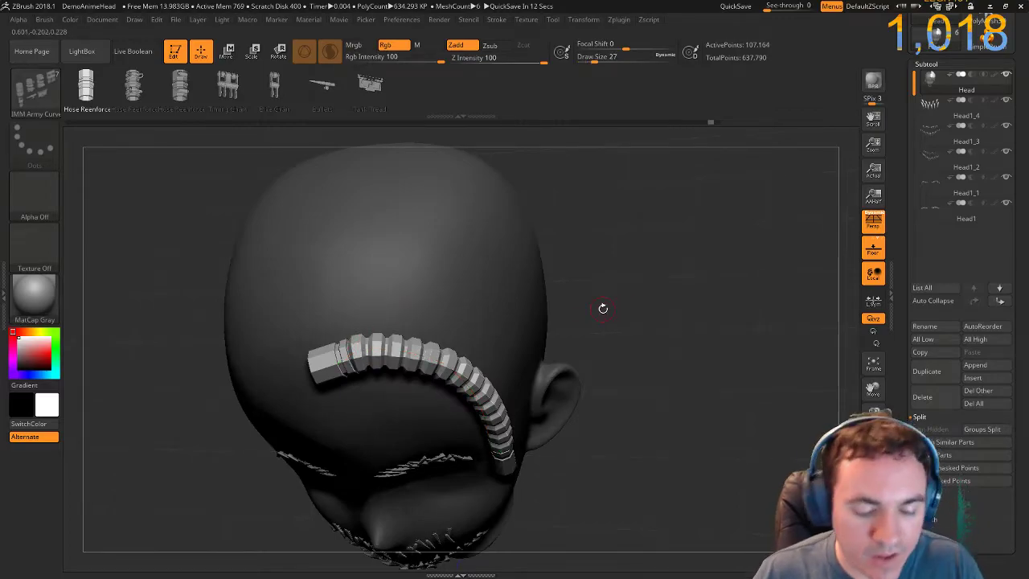
key("ctrl+z")
Switch to the ZRemesherGuides brush and draw two parallel guide curves from the forehead down to the temple.
key("b")
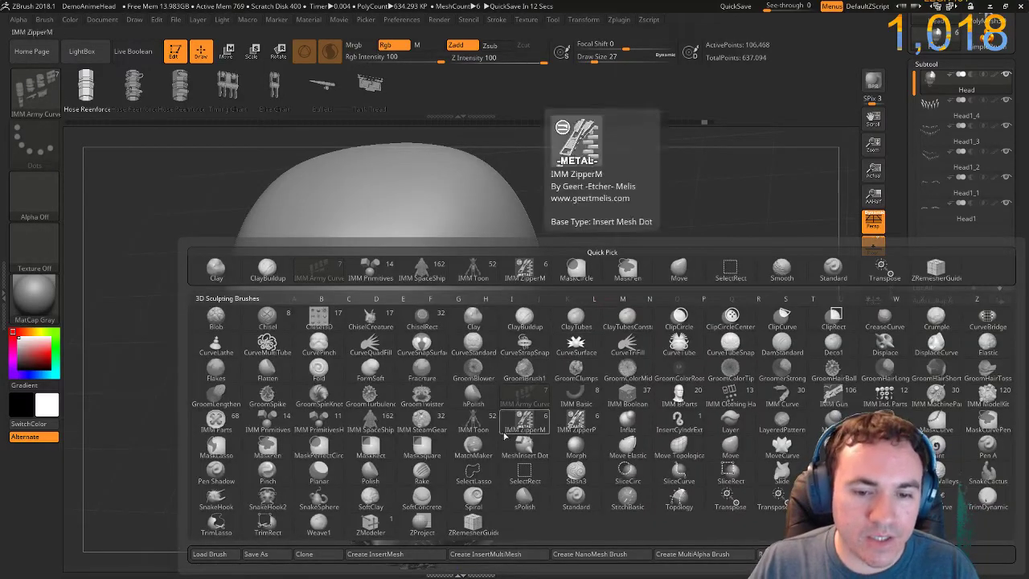
left_click(473, 527)
left_click_drag(673, 345, 667, 328)
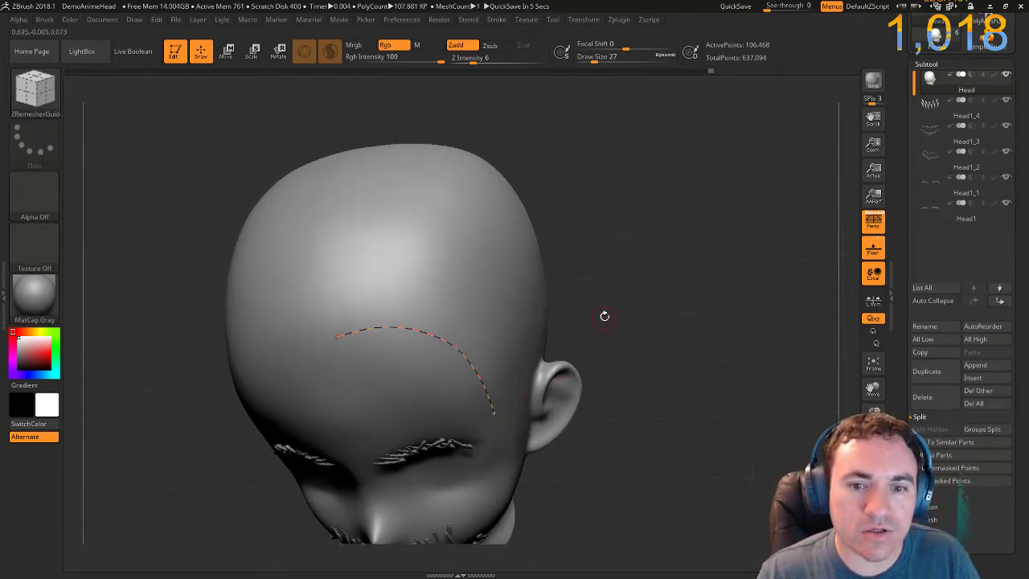
left_click_drag(605, 314, 594, 339)
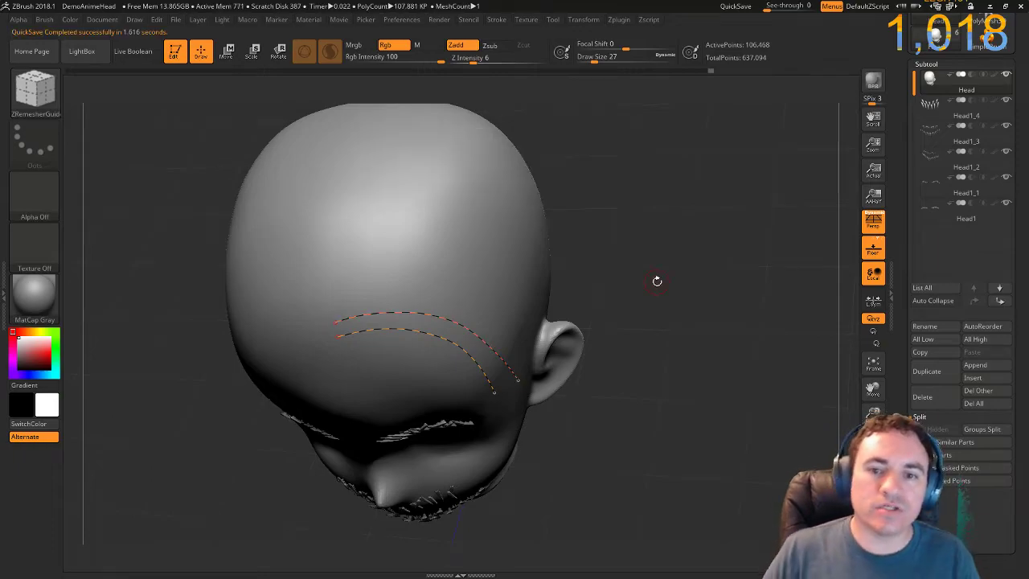
Add three more guide curves beside the first two, sweeping from the upper forehead down toward the ear.
left_click_drag(655, 273, 653, 217)
left_click_drag(647, 302, 612, 313)
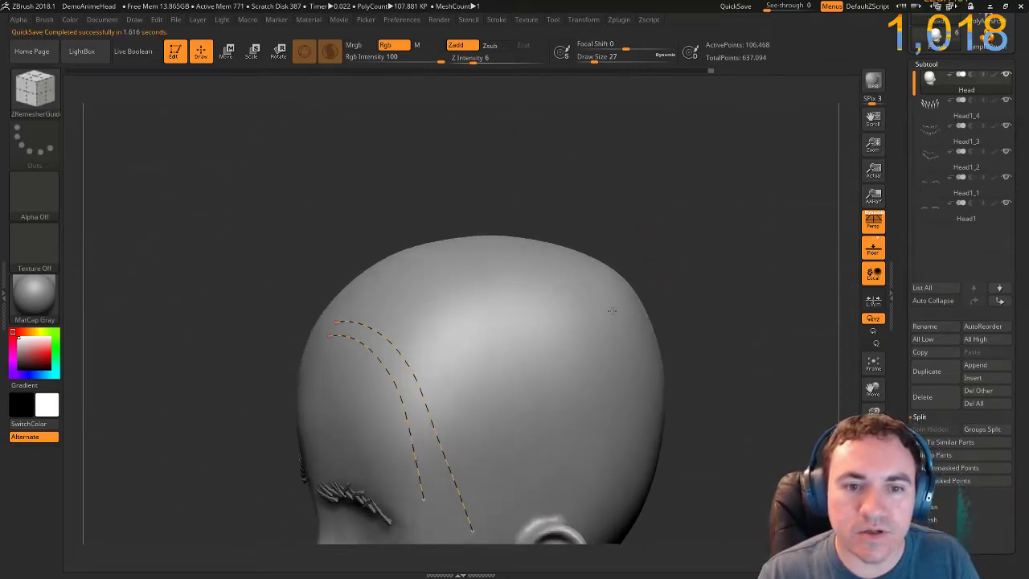
left_click_drag(272, 340, 289, 293, "alt")
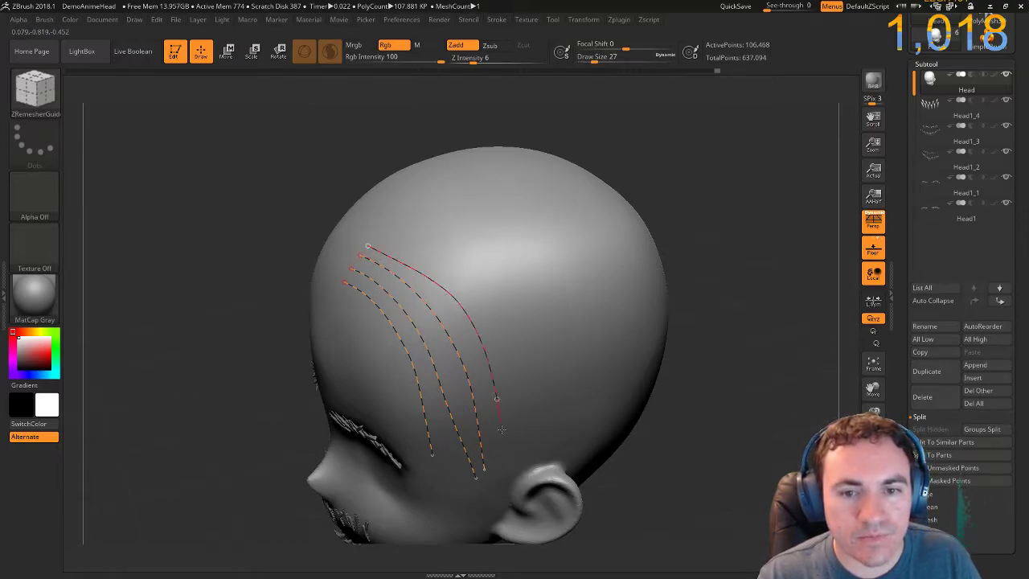
mouse_move(303, 211)
left_mouse_down()
mouse_move(264, 228)
mouse_move(282, 225)
left_mouse_up()
left_click_drag(383, 239, 402, 246)
left_click_drag(456, 275, 492, 308)
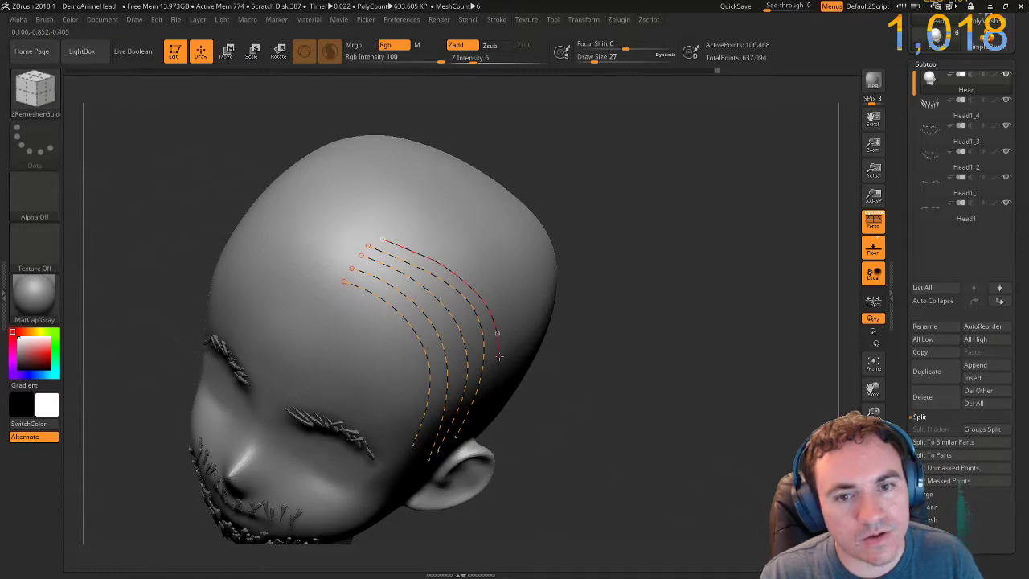
Try three guide curves working forward from higher on the side of the head, and undo them.
mouse_move(572, 386)
left_mouse_down()
mouse_move(369, 196)
mouse_move(471, 206)
mouse_move(466, 214)
left_mouse_up()
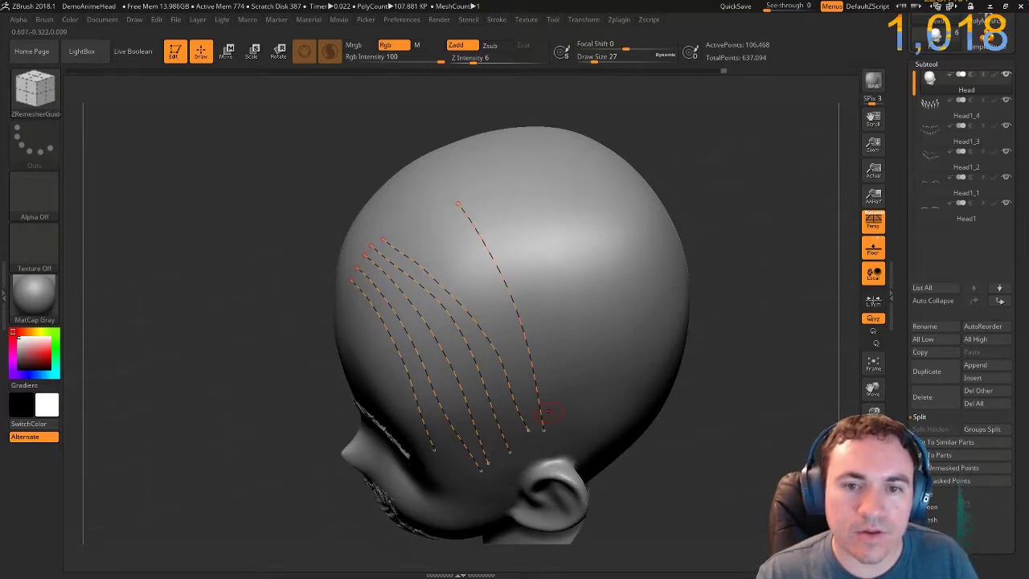
left_click_drag(439, 211, 459, 236)
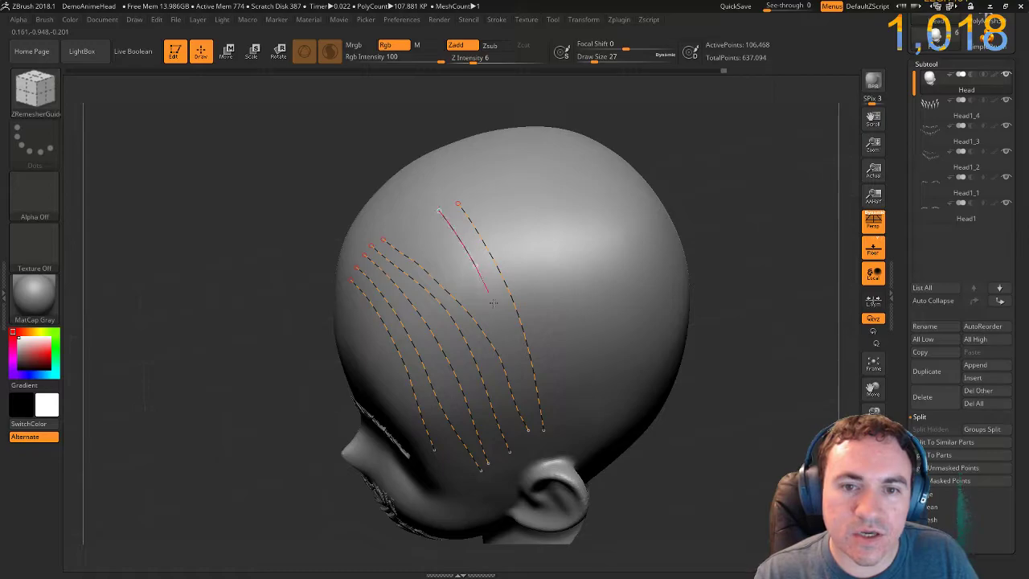
left_click_drag(526, 407, 528, 409)
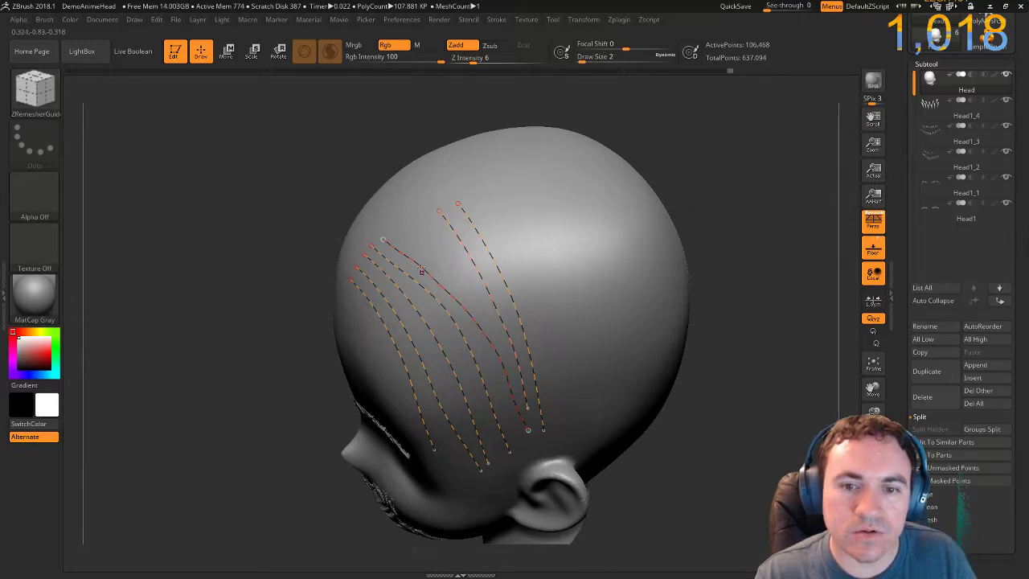
left_click_drag(413, 225, 424, 233)
left_click_drag(462, 283, 509, 357)
key("ctrl+z")
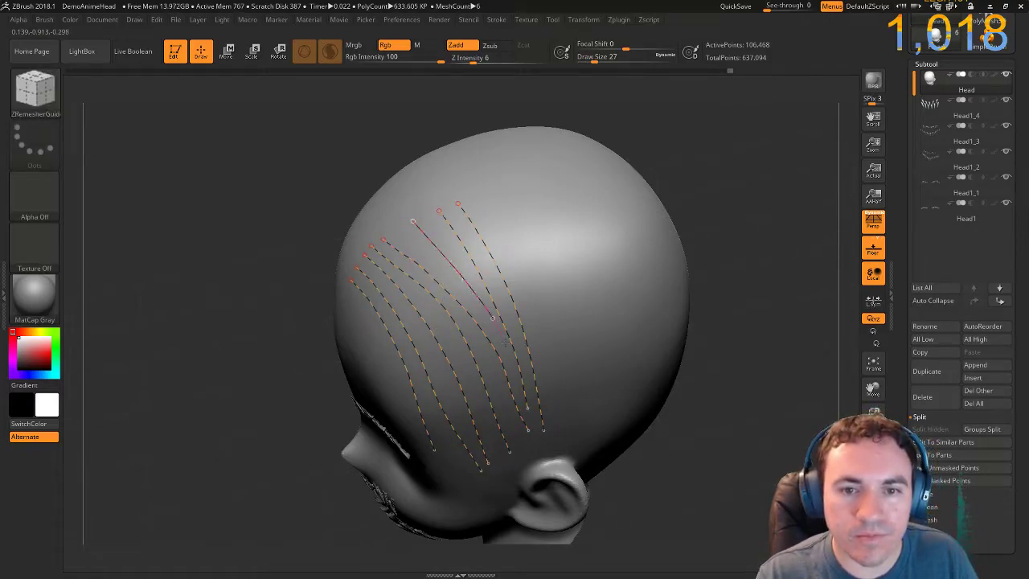
key("ctrl+z")
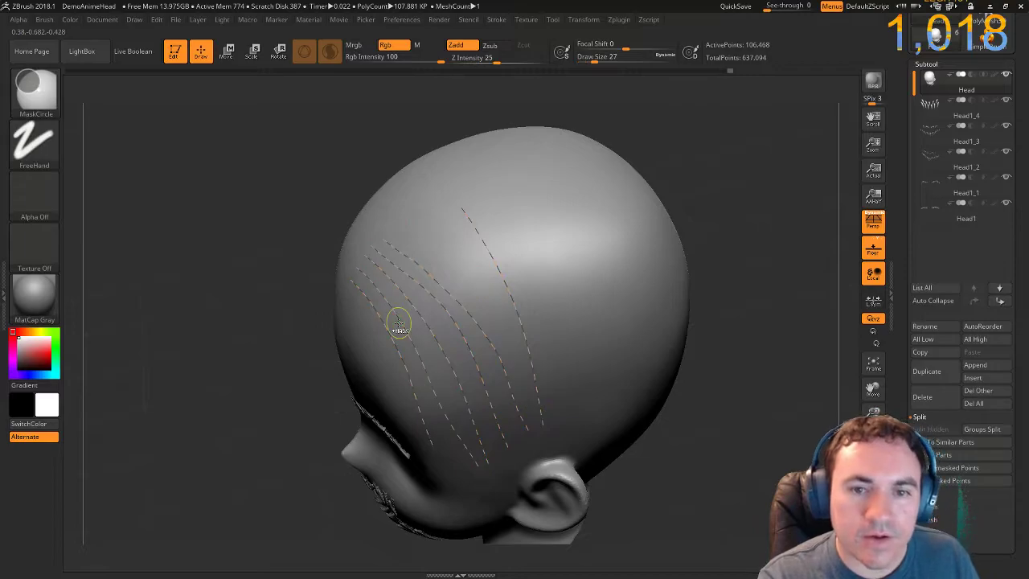
key("ctrl+z")
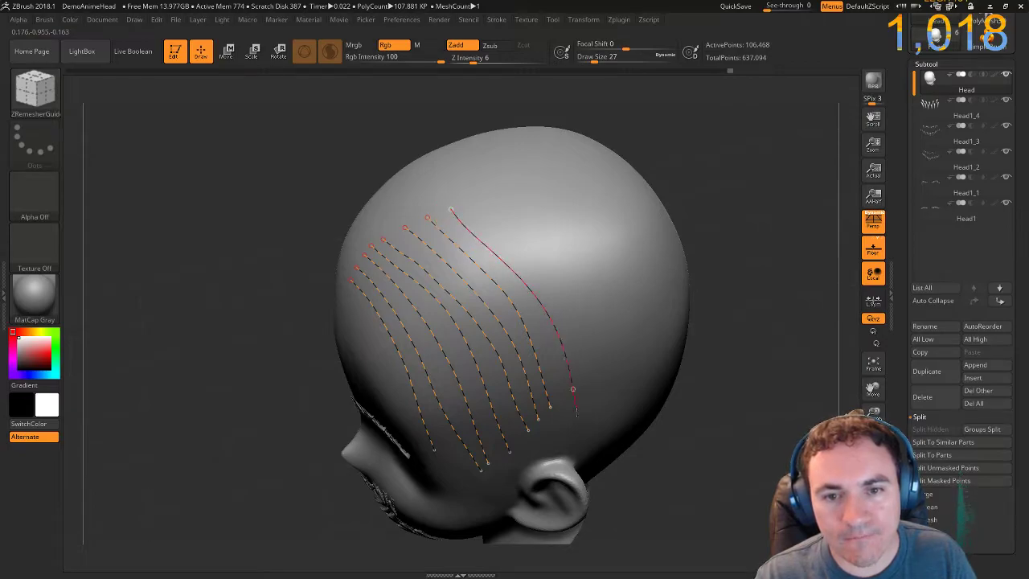
Continue the row of guide curves with evenly spaced strokes along the side of the head to behind the ear.
mouse_move(479, 201)
left_mouse_down()
mouse_move(555, 283)
mouse_move(590, 345)
left_mouse_up()
left_click_drag(601, 399, 601, 399)
left_click_drag(512, 193, 516, 204)
left_click_drag(604, 355, 609, 374)
left_click_drag(541, 192, 594, 283)
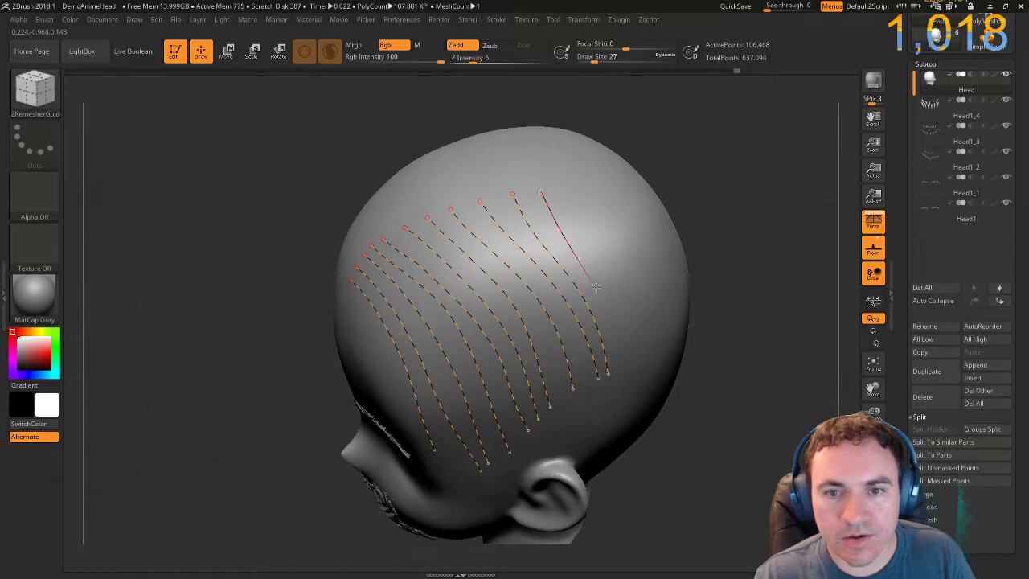
left_click_drag(630, 389, 629, 388)
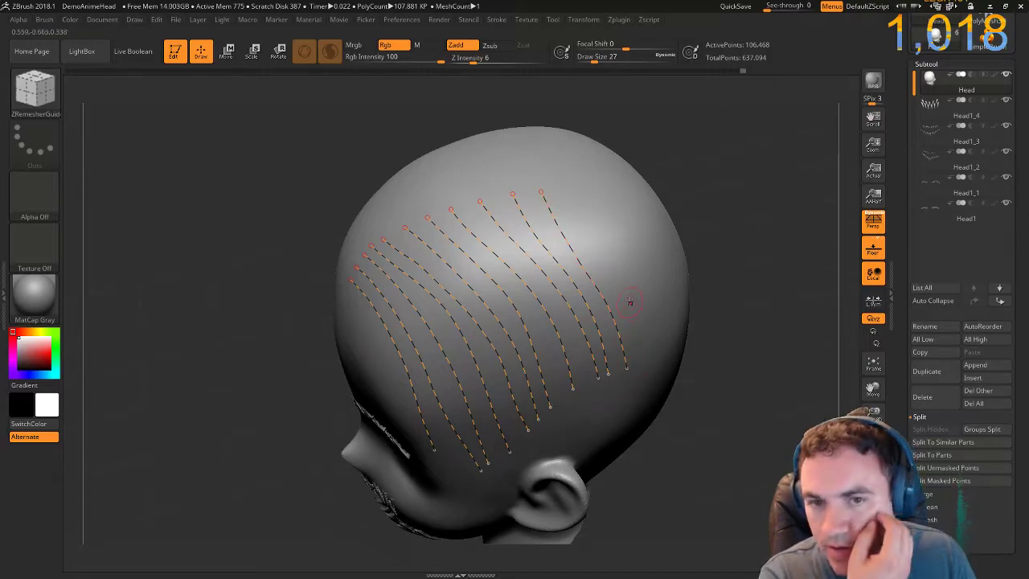
Try another guide curve converging on the rearmost one behind the ear, and undo it.
mouse_move(693, 245)
left_mouse_down()
mouse_move(690, 259)
mouse_move(683, 251)
left_mouse_up()
left_click_drag(567, 191, 578, 234)
left_click_drag(641, 381, 642, 382)
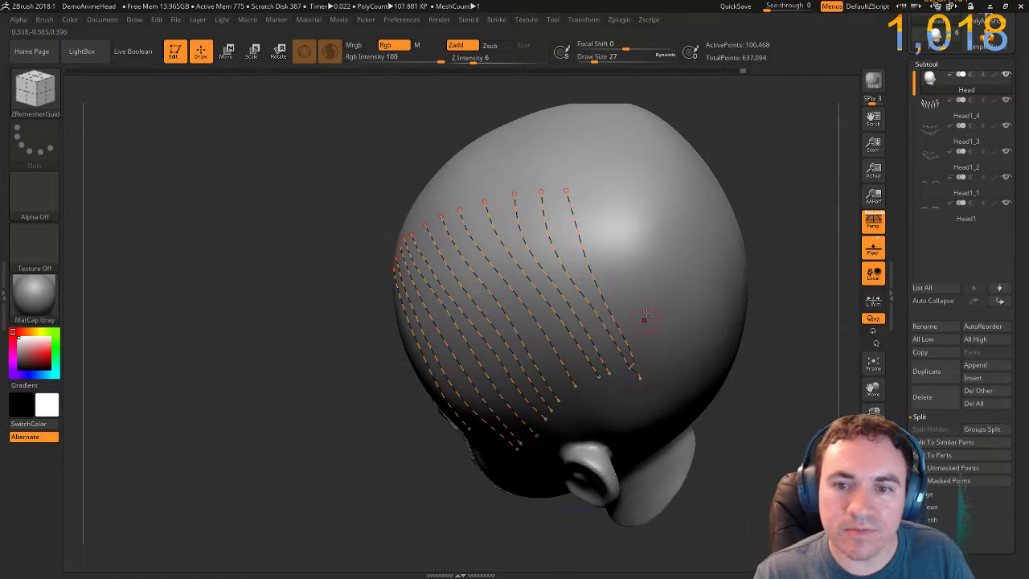
key("ctrl+z")
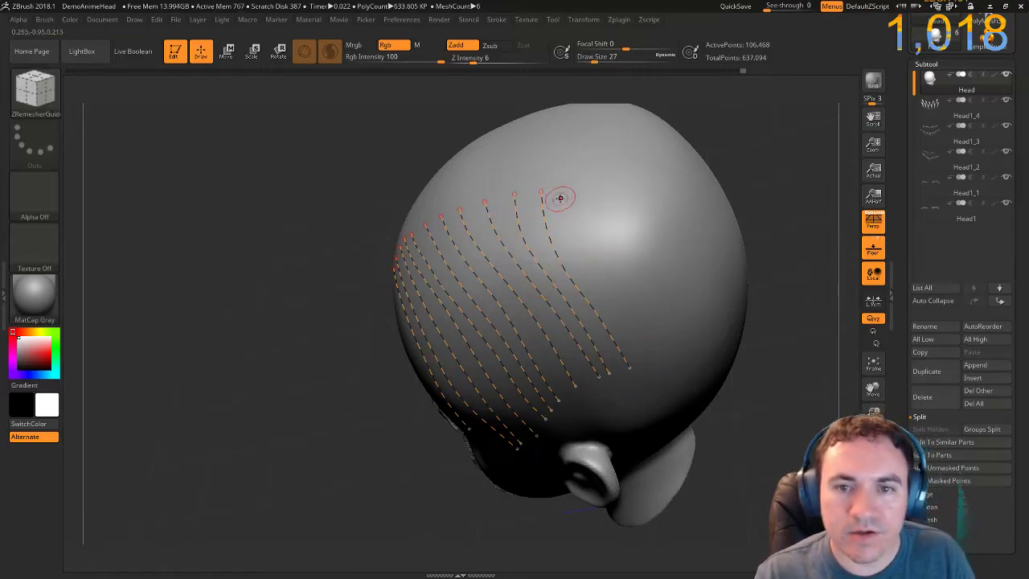
Draw five more guide curves running down from the crown, extending the row around to the back of the head.
mouse_move(652, 400)
left_mouse_down()
mouse_move(646, 371)
mouse_move(671, 378)
left_mouse_up()
left_click_drag(621, 199, 630, 217)
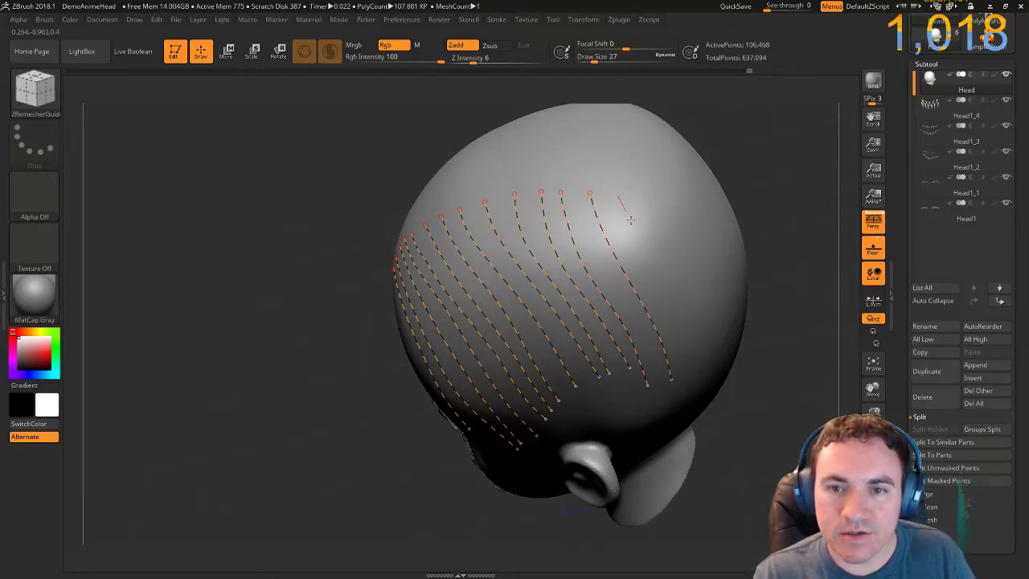
left_click_drag(692, 376, 694, 378)
left_click_drag(781, 298, 667, 243)
left_click_drag(545, 138, 609, 206)
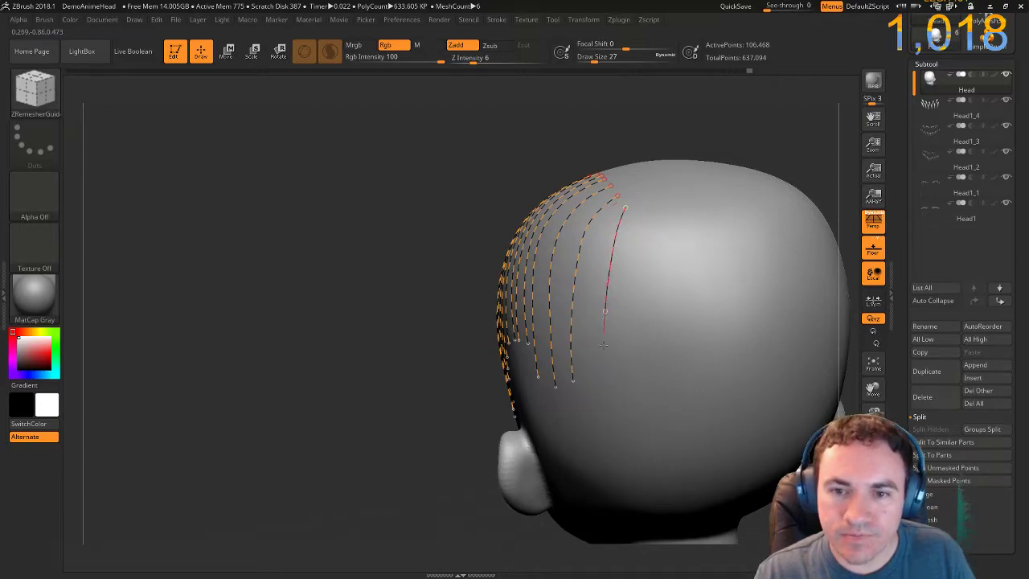
left_click_drag(606, 429, 606, 426)
left_click_drag(635, 225, 646, 290)
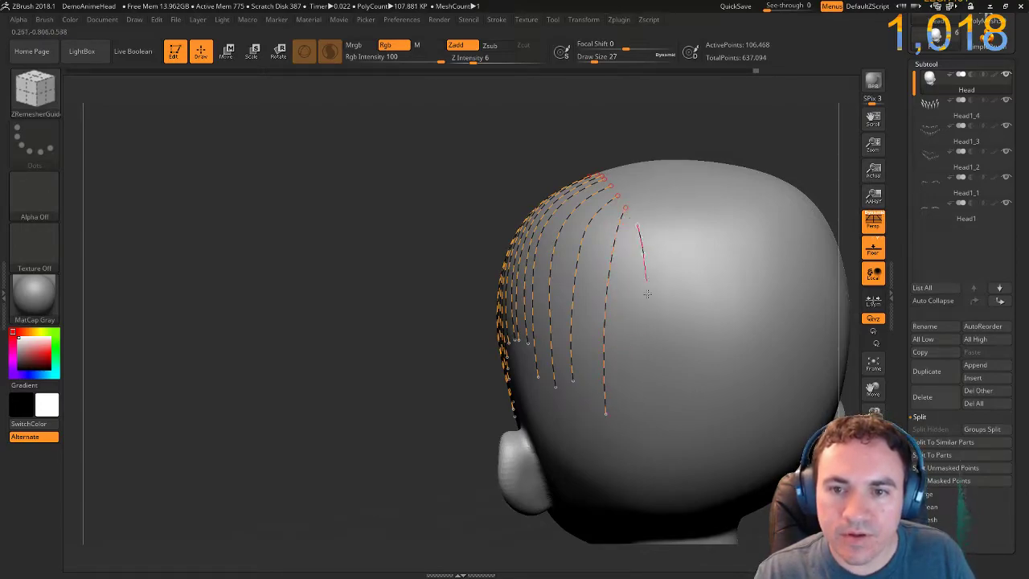
left_click_drag(642, 464, 646, 461)
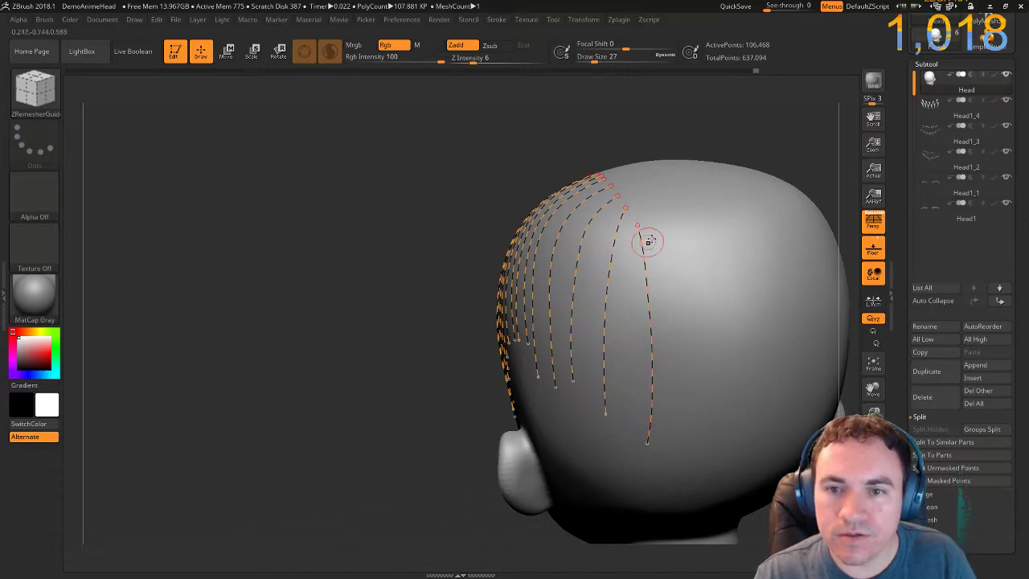
Try an extra guide curve in the gap between the two rearmost curves, and undo it.
left_click_drag(432, 166, 344, 184, "alt")
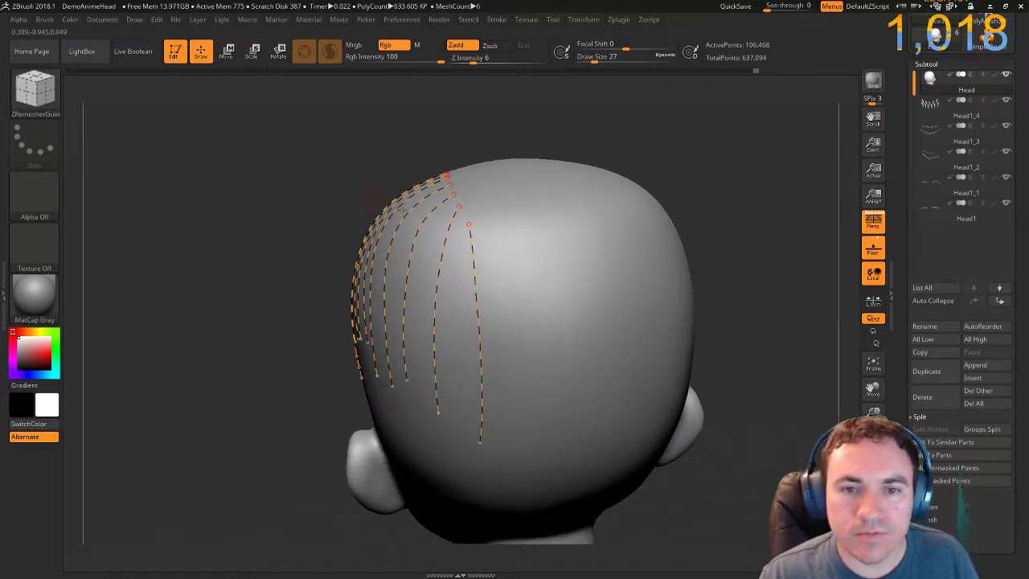
left_click_drag(459, 229, 464, 360)
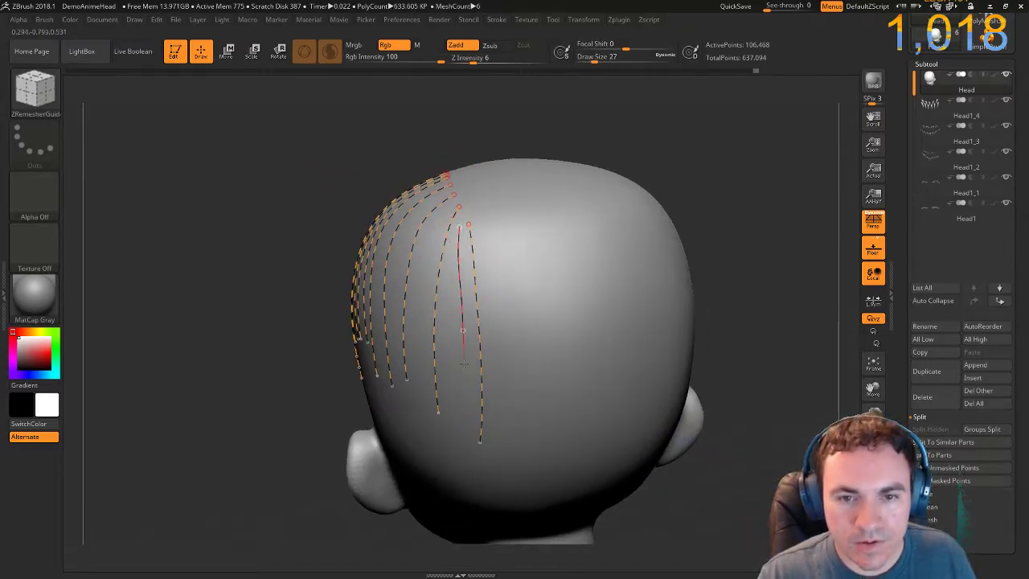
left_click_drag(453, 454, 450, 448)
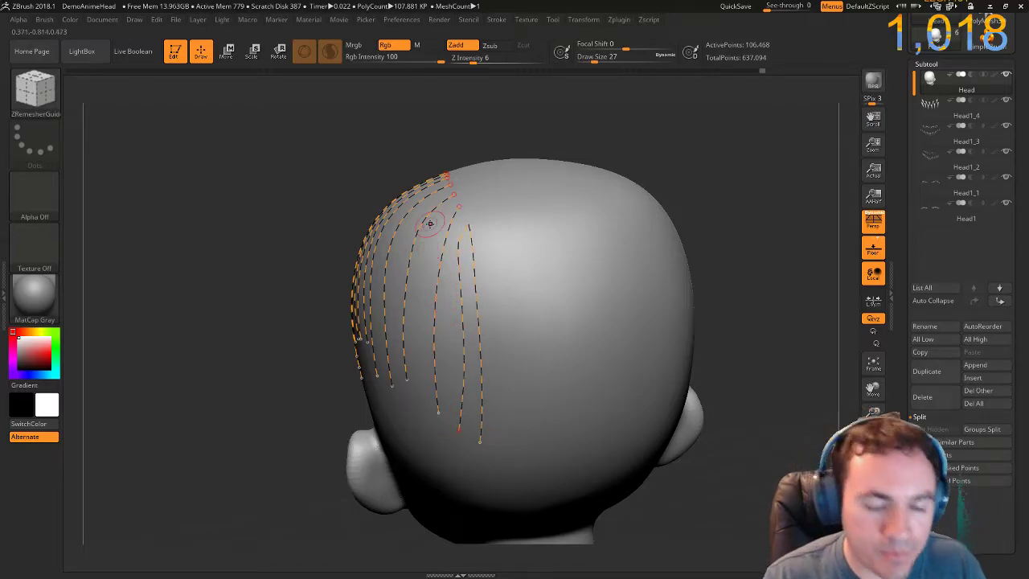
key("ctrl+z")
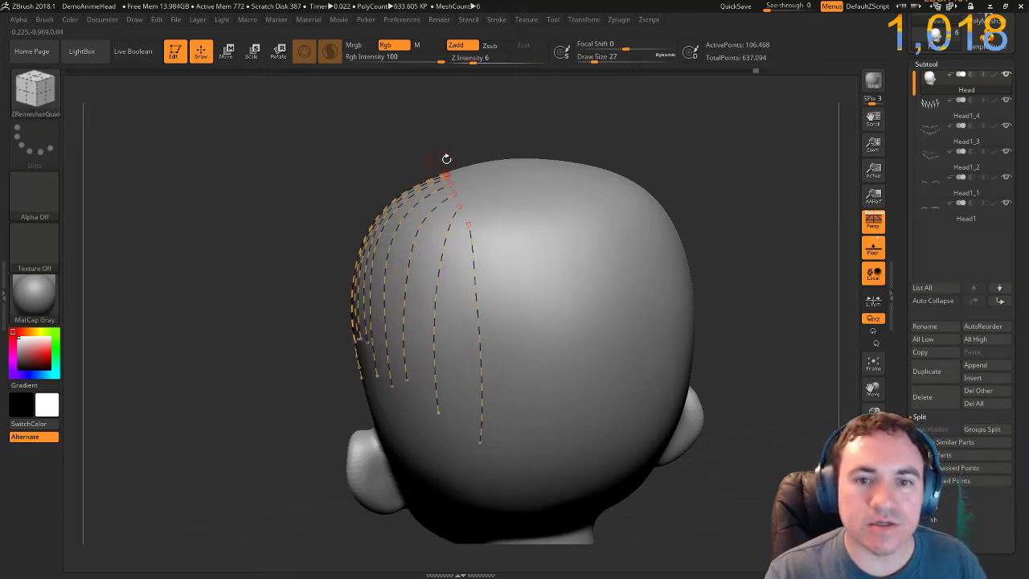
Fill the wide gaps between the rearmost guide curves with extra strokes running from the crown down to behind the ear.
left_click(459, 213)
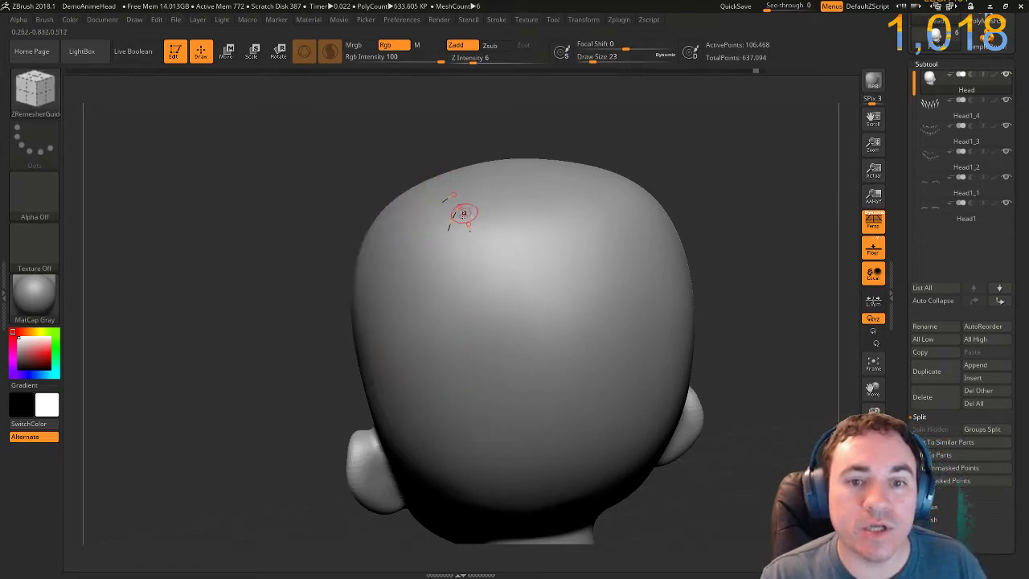
key("ctrl+z")
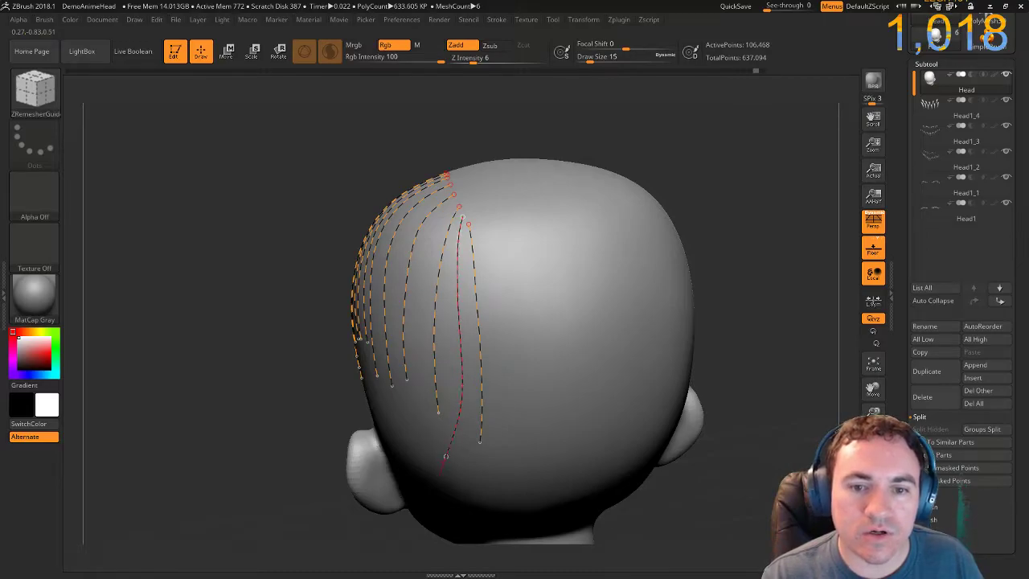
left_click_drag(298, 200, 447, 219)
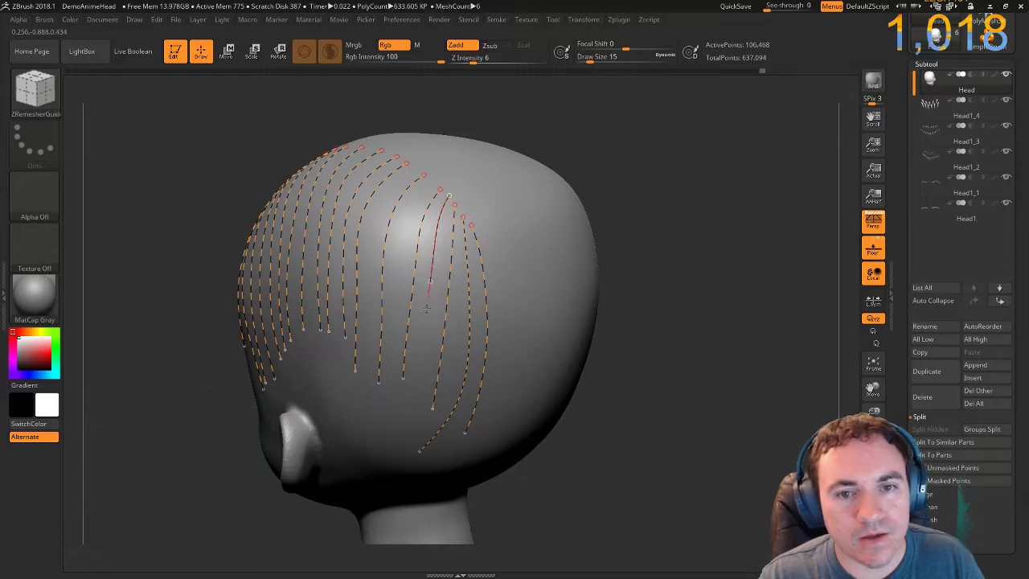
left_click_drag(396, 448, 393, 461)
Extend the row across the back of the head with more guide curves sweeping from the crown down toward the nape.
left_click_drag(626, 345, 708, 344)
left_click_drag(212, 188, 199, 186)
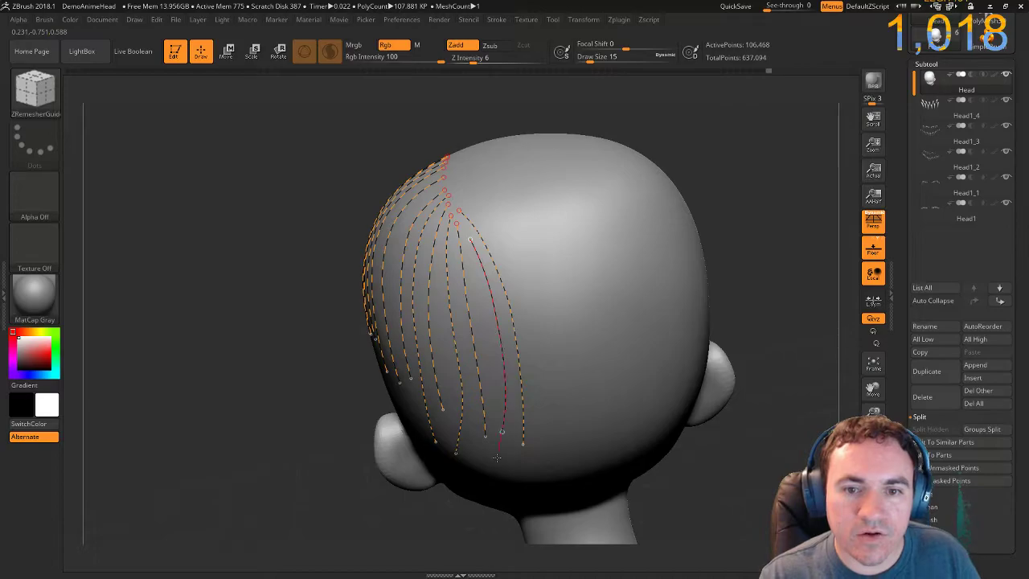
left_click_drag(317, 181, 289, 242)
left_click_drag(464, 332, 499, 506)
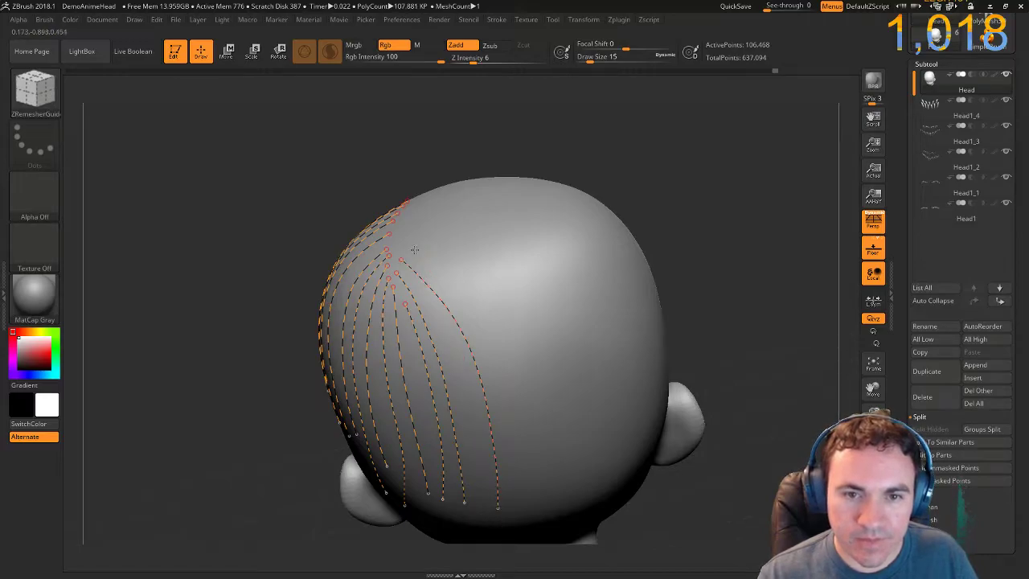
left_click_drag(469, 304, 509, 392)
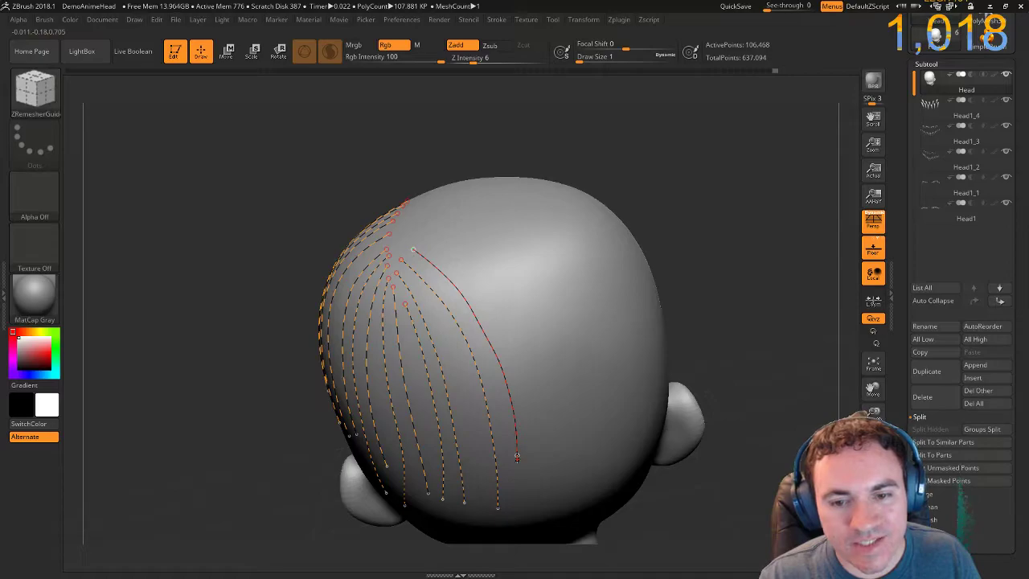
left_click_drag(515, 524, 516, 508)
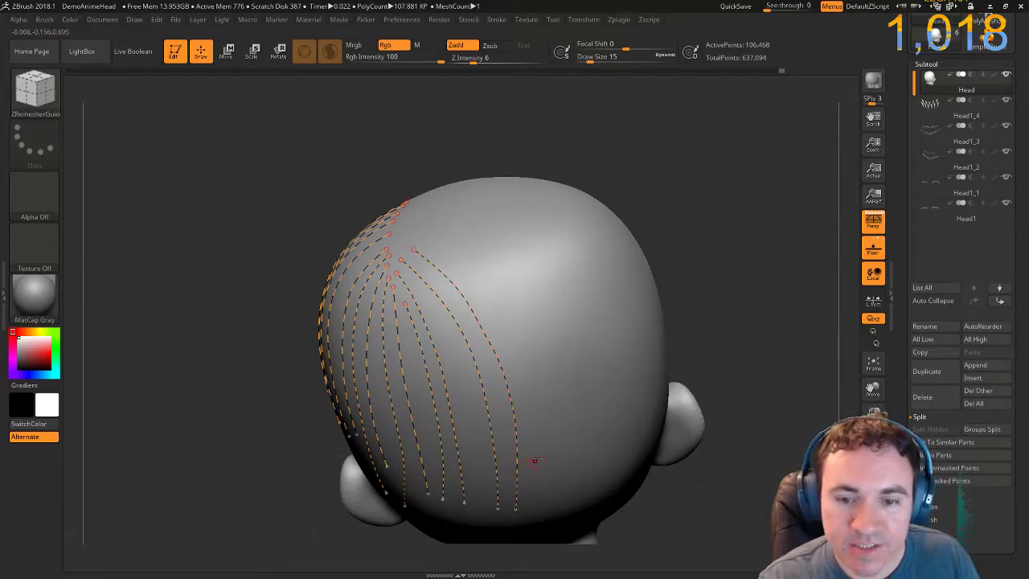
Draw guide curves arching over from the crown to the far side of the back of the head, and fill the gap beside them.
left_click_drag(334, 269, 289, 315)
left_click_drag(401, 250, 427, 243)
left_click_drag(552, 457, 553, 455)
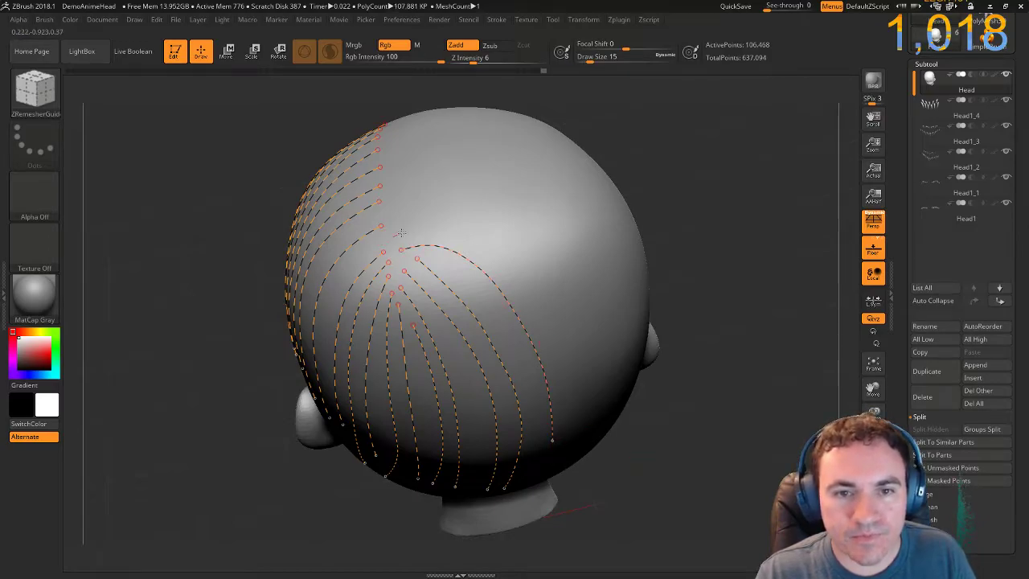
left_click_drag(572, 435, 576, 444)
left_click_drag(655, 436, 553, 430)
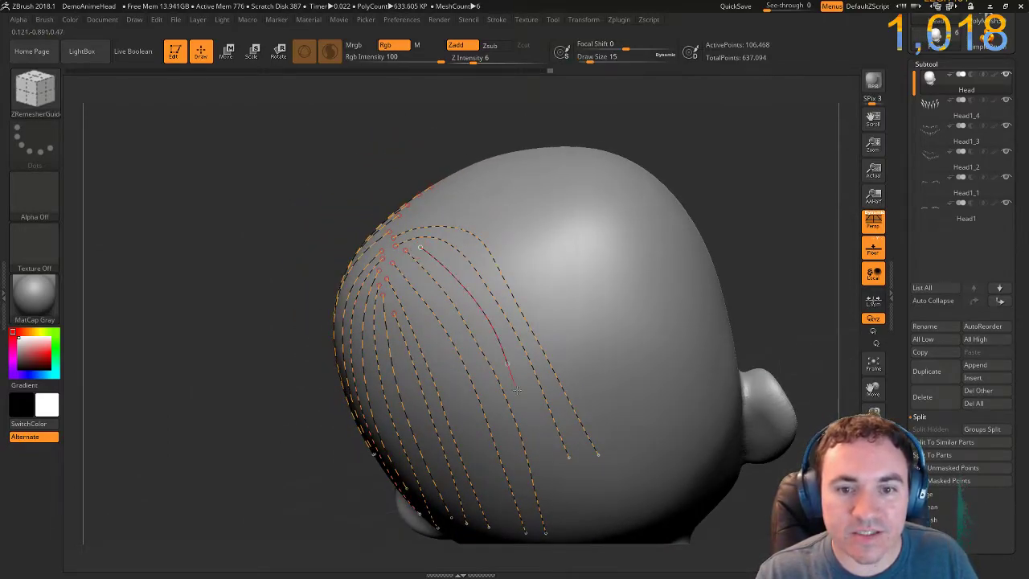
With draw size 1, lengthen the second-outermost guide curve at the back of the head down toward the nape.
left_click_drag(236, 266, 239, 331)
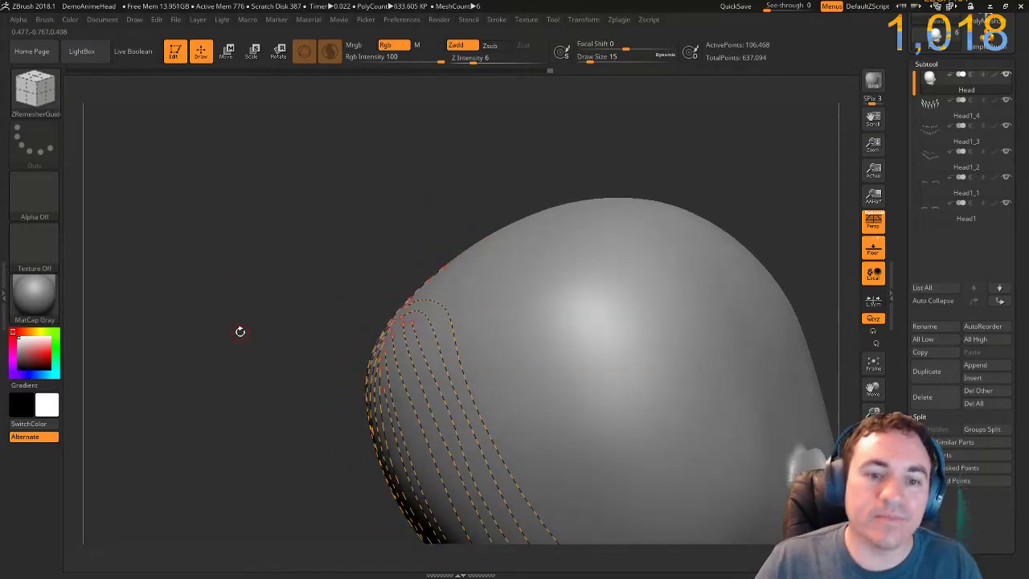
left_click_drag(282, 367, 324, 273)
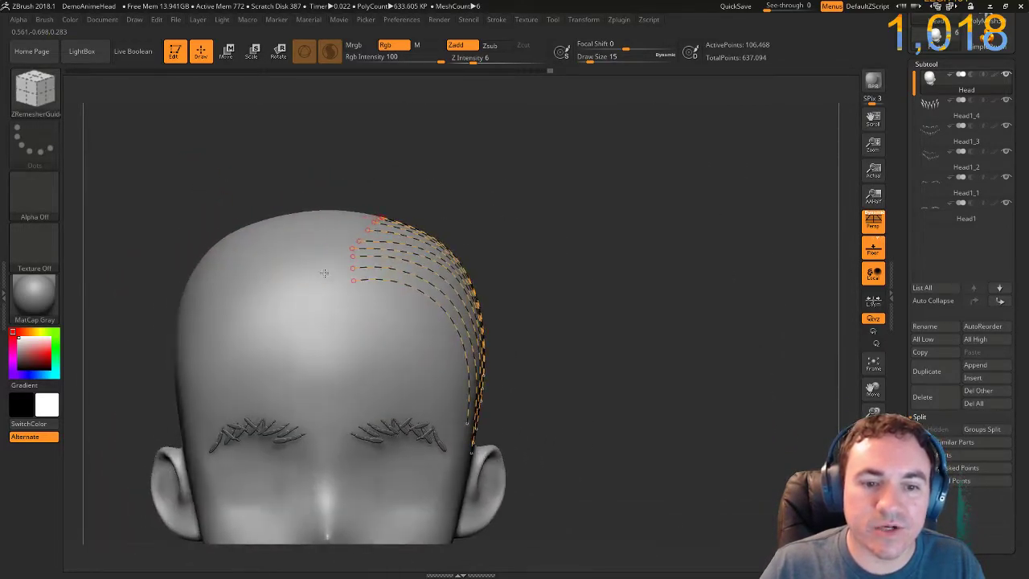
left_click_drag(619, 409, 640, 286)
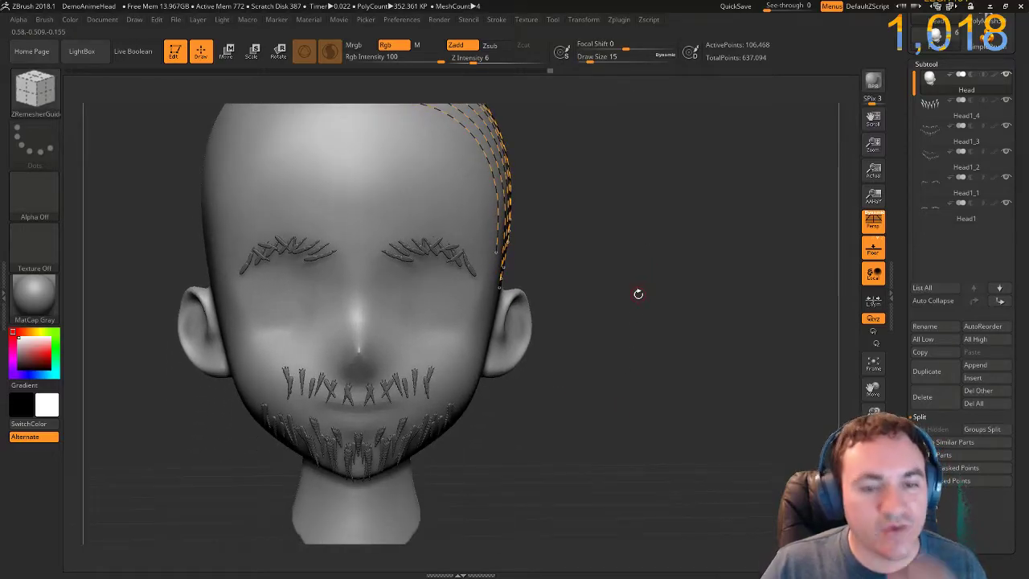
left_click_drag(613, 322, 321, 320)
mouse_move(257, 315)
right_mouse_down("alt")
mouse_move(202, 291)
mouse_move(238, 389)
right_mouse_up("alt")
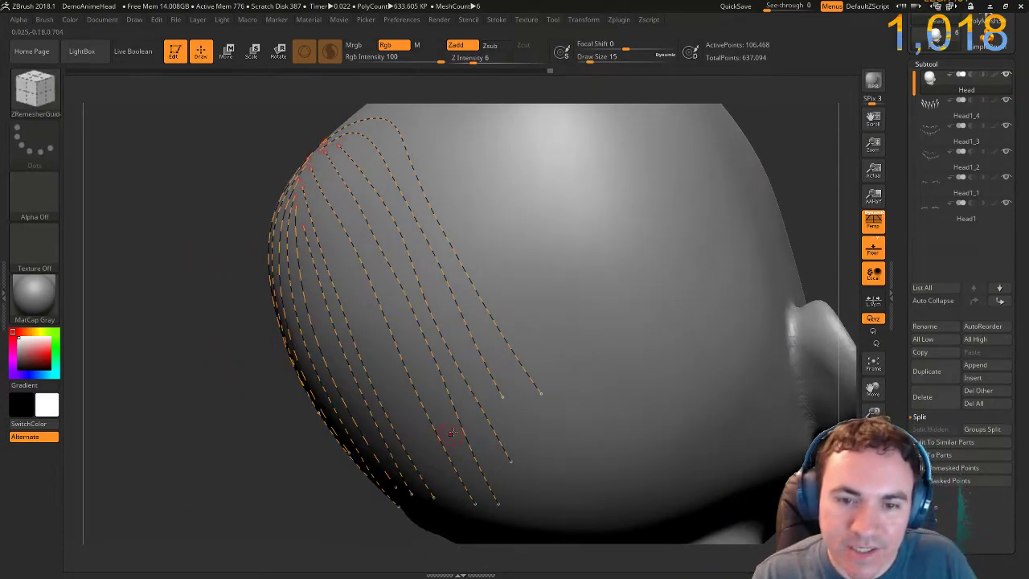
key("bracketleft")
key("bracketleft")
key("bracketleft")
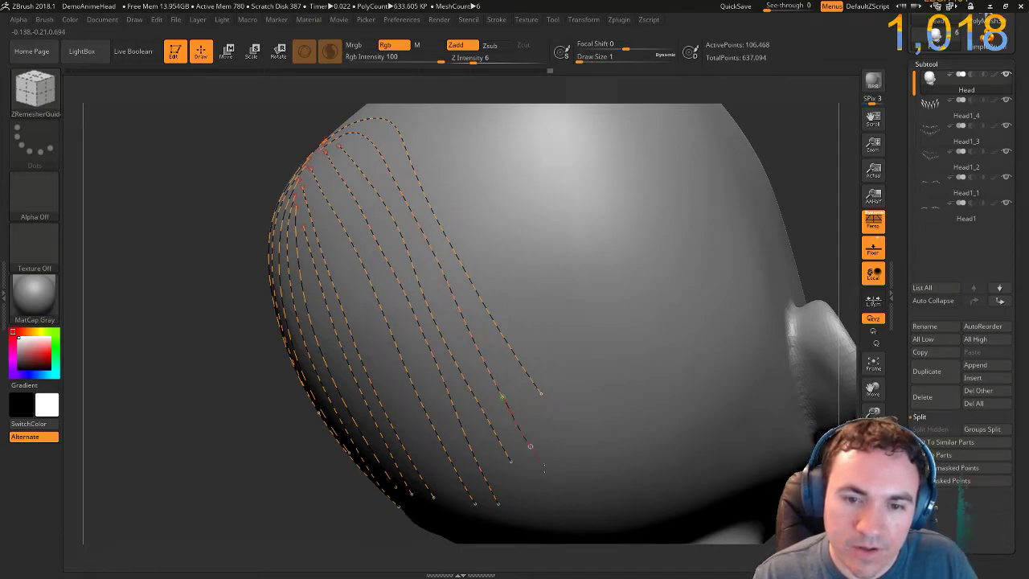
key("bracketright")
key("bracketright")
key("bracketright")
With draw size 1, lengthen the outermost guide curve at the back of the head to match its neighbour, and restore the larger draw size.
key("bracketleft")
key("bracketleft")
key("bracketleft")
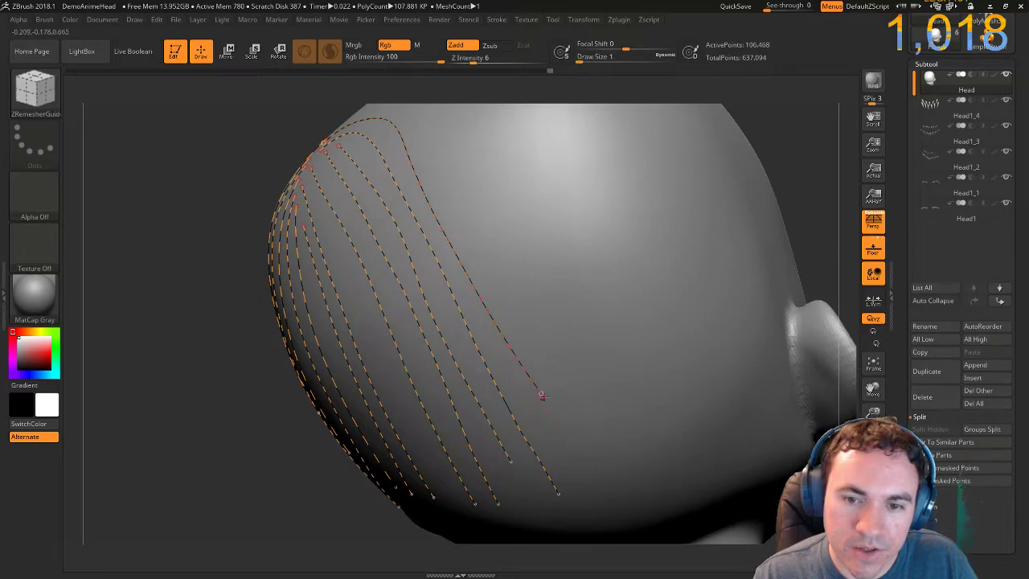
key("bracketright")
key("bracketright")
key("bracketright")
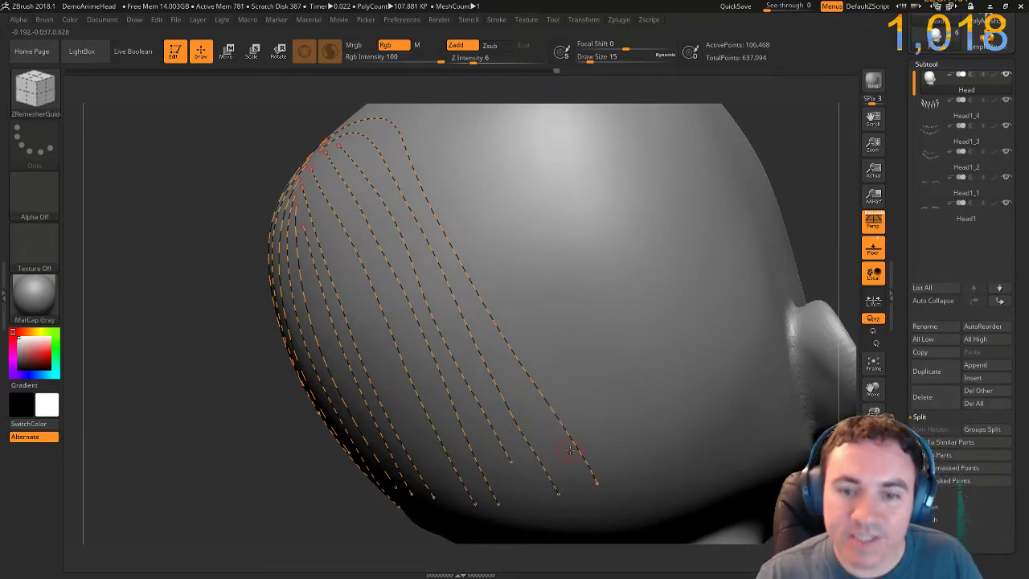
Set the draw size to 1 and extend the starting ends of three guide curves on top of the head inward toward the centre line.
right_click_drag(184, 285, 244, 384, "ctrl")
left_click_drag(245, 384, 261, 354)
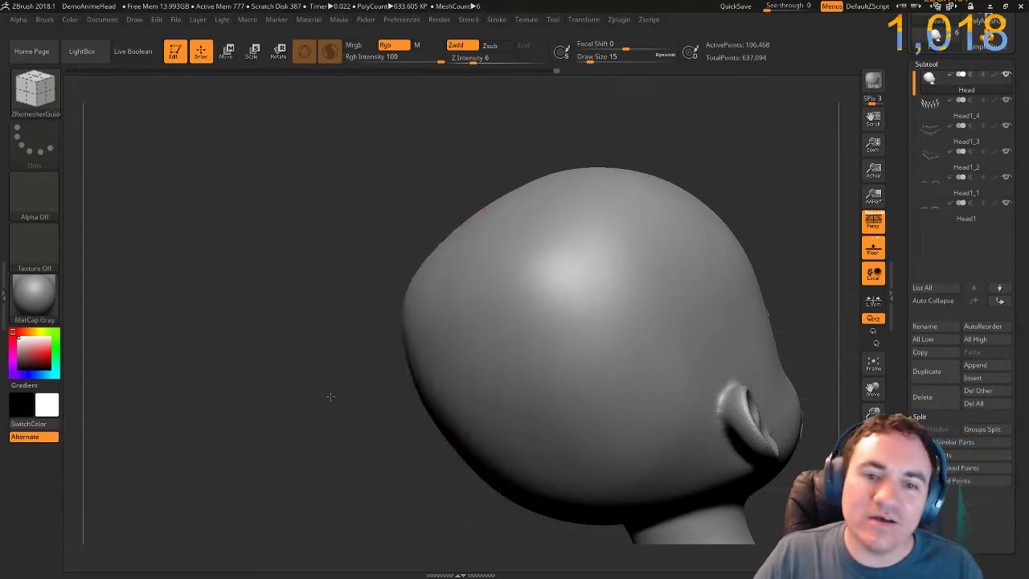
left_click_drag(313, 377, 347, 402)
mouse_move(197, 366)
left_mouse_down("alt")
mouse_move(180, 334)
mouse_move(175, 273)
mouse_move(189, 354)
left_mouse_up("alt")
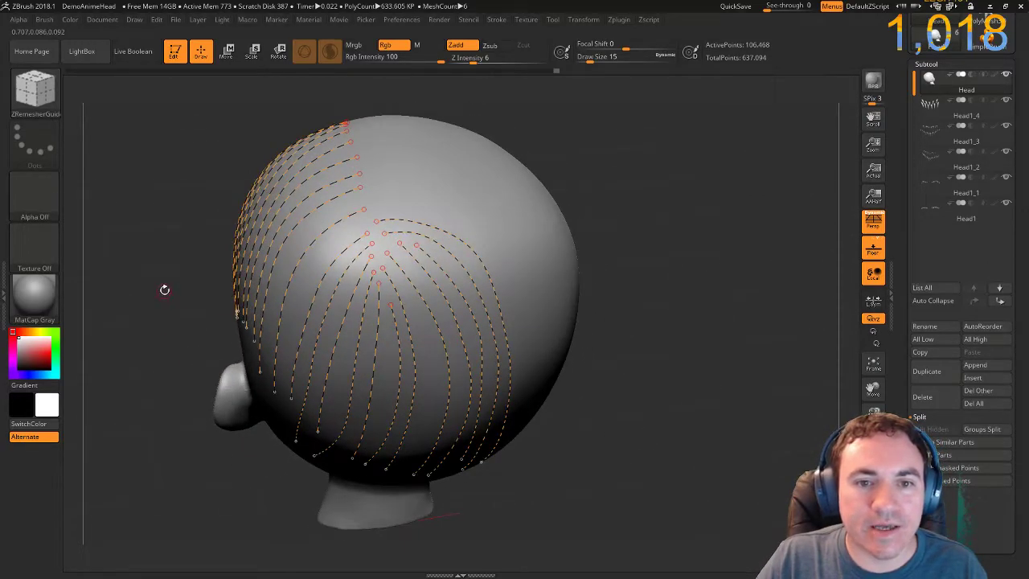
left_click_drag(165, 291, 187, 336)
left_click_drag(189, 408, 183, 315)
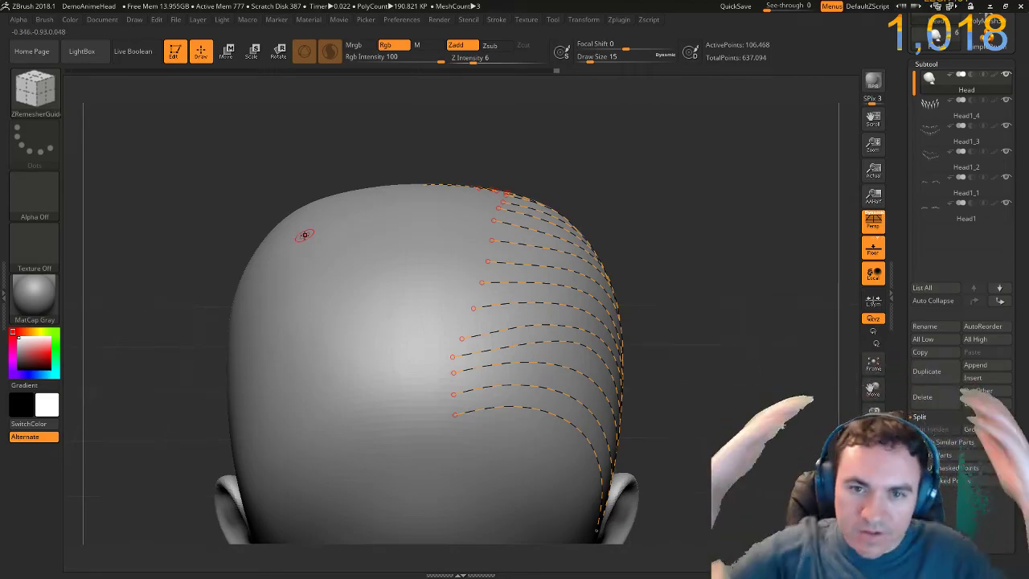
key("bracketleft")
key("bracketleft")
key("bracketleft")
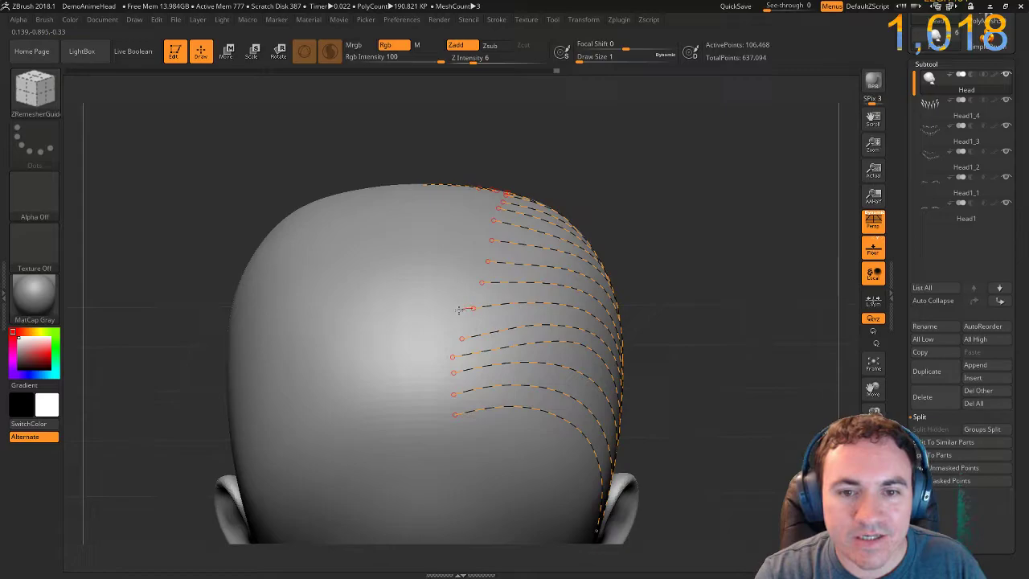
left_click_drag(432, 319, 447, 315)
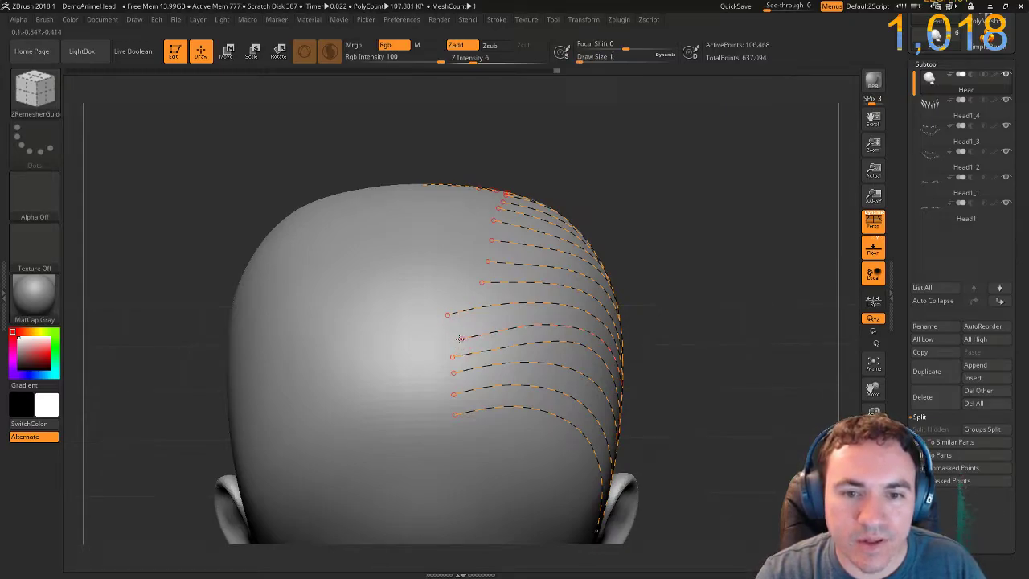
left_click_drag(429, 345, 436, 332)
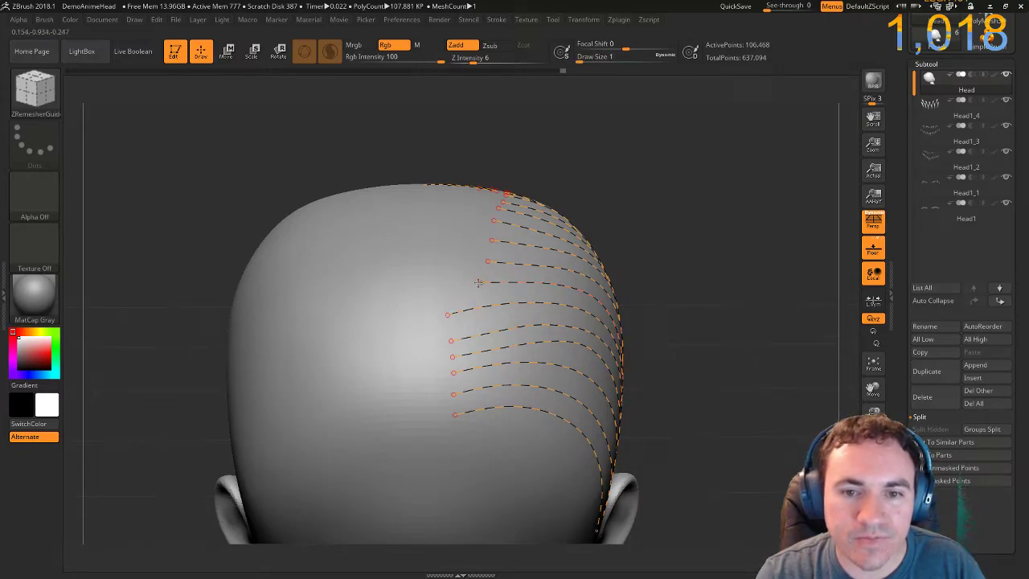
left_click_drag(425, 288, 439, 287)
Extend the starting ends of the next four guide curves toward the back of the head inward, lining them up with the others.
left_click_drag(617, 216, 675, 322)
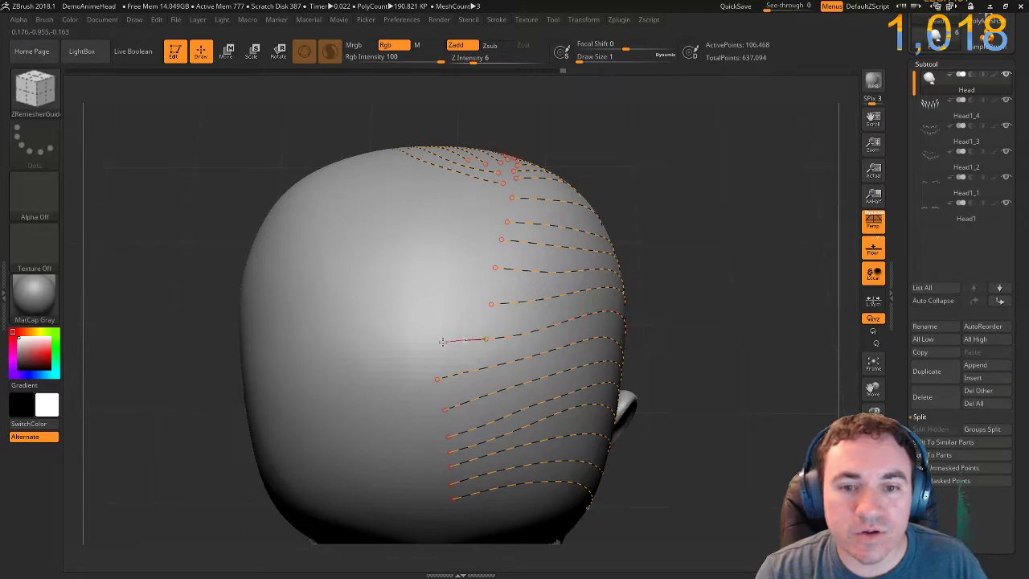
left_click_drag(419, 347, 438, 343)
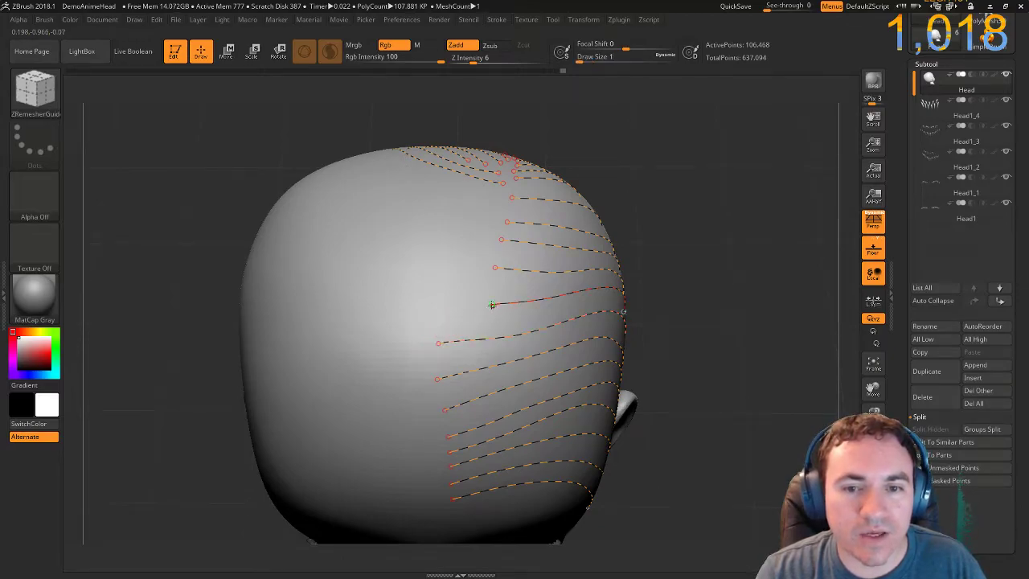
left_click_drag(438, 309, 424, 311)
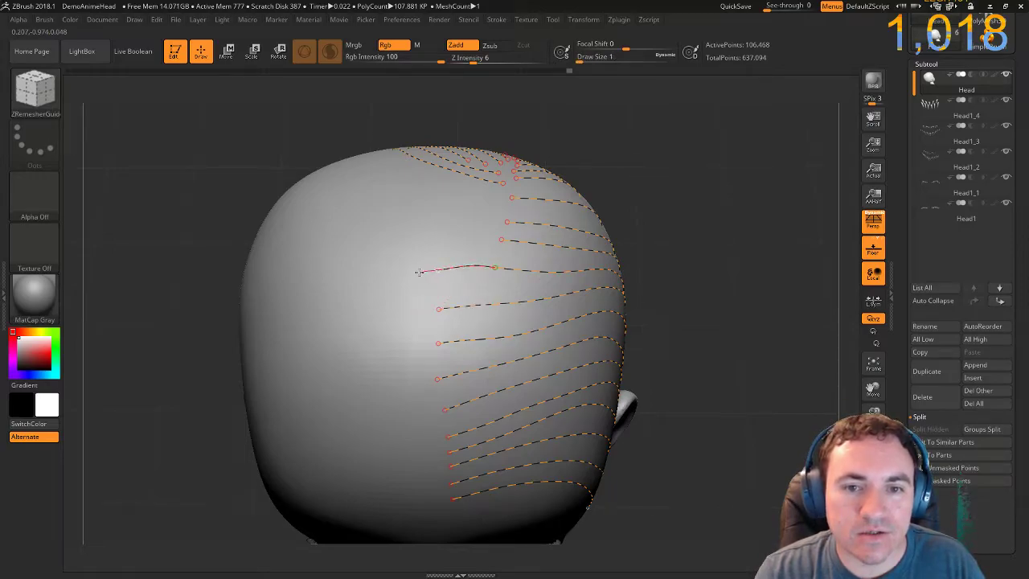
left_click_drag(418, 272, 433, 271)
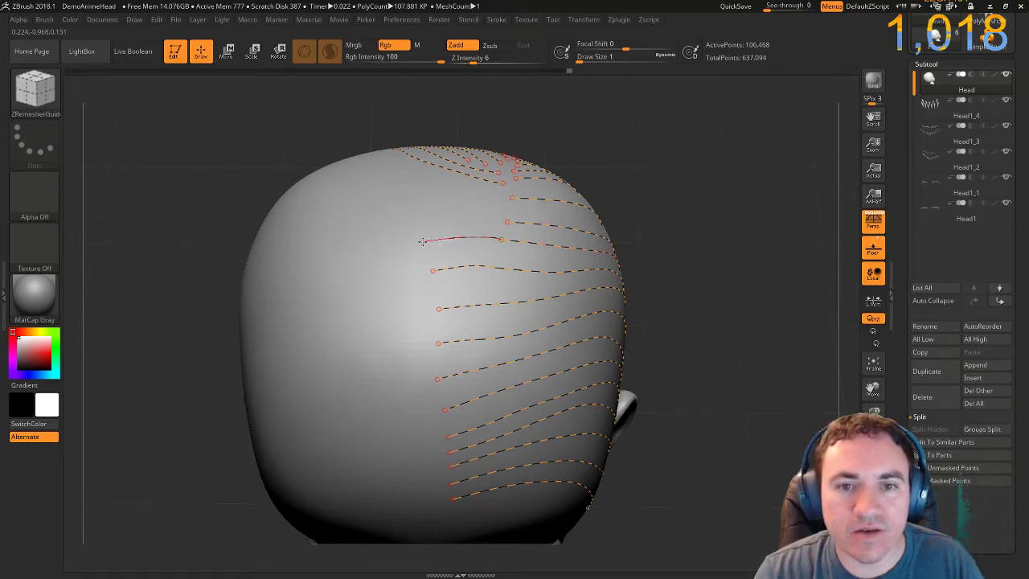
left_click_drag(416, 241, 432, 239)
left_click_drag(673, 233, 673, 200)
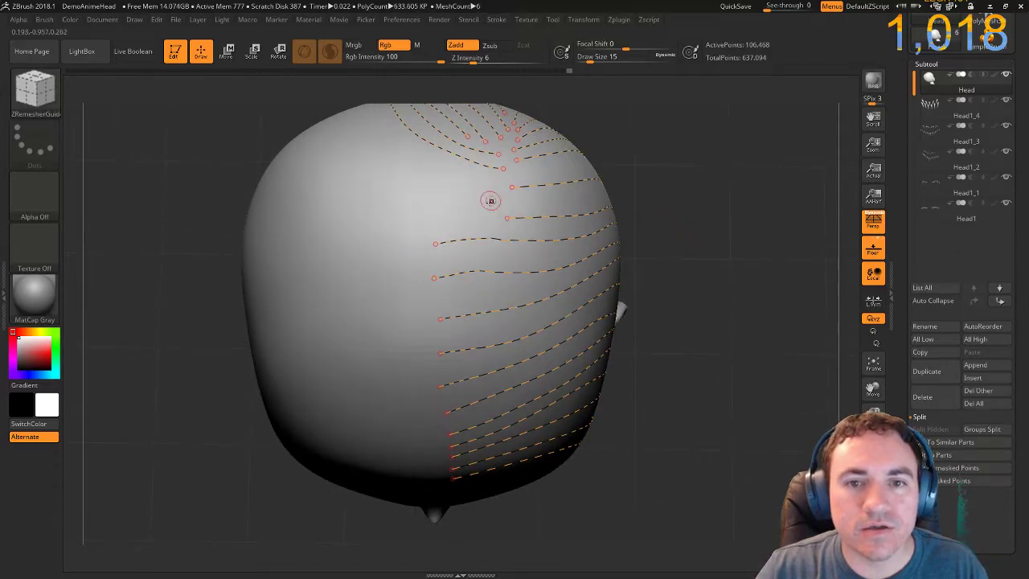
Extend the starts of the next two guide curves toward the crown in a gradual taper, and try extending the outermost arching curve.
left_click_drag(498, 219, 507, 217)
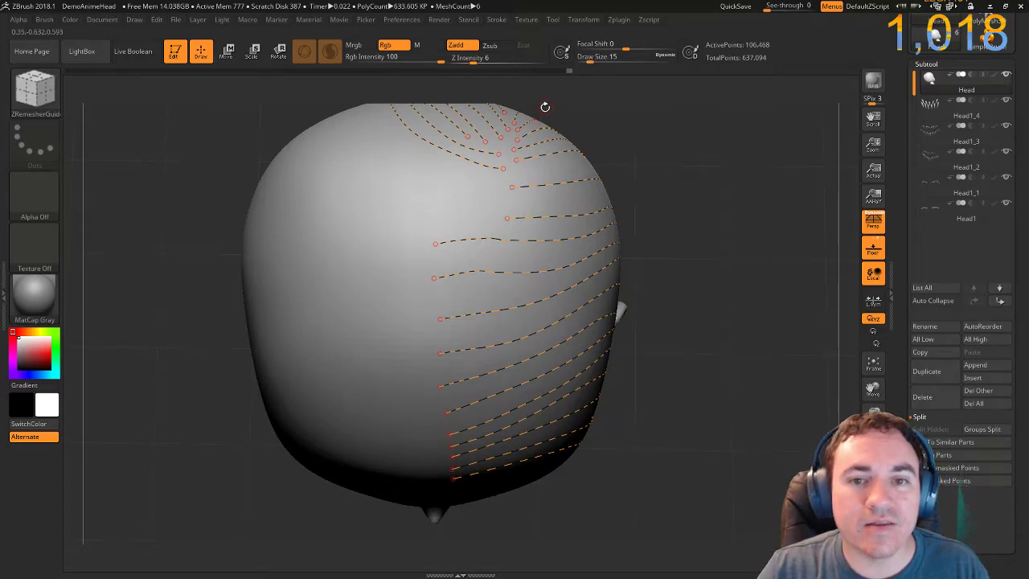
left_click_drag(505, 217, 506, 217)
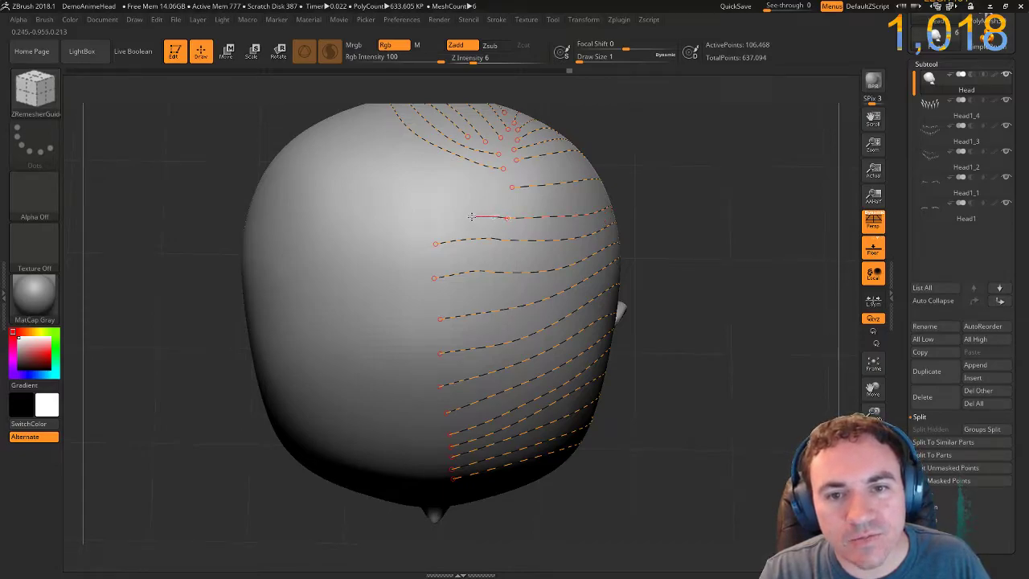
left_click_drag(438, 220, 452, 218)
left_click_drag(511, 187, 509, 189)
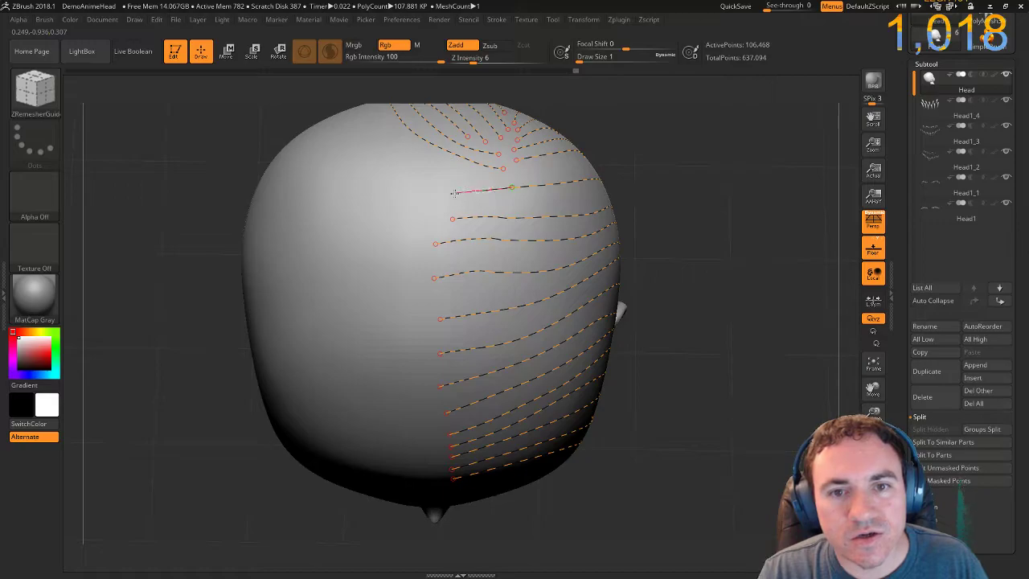
left_click_drag(447, 193, 452, 218)
mouse_move(503, 168)
left_mouse_down()
mouse_move(467, 179)
mouse_move(447, 211)
left_mouse_up()
key("ctrl")
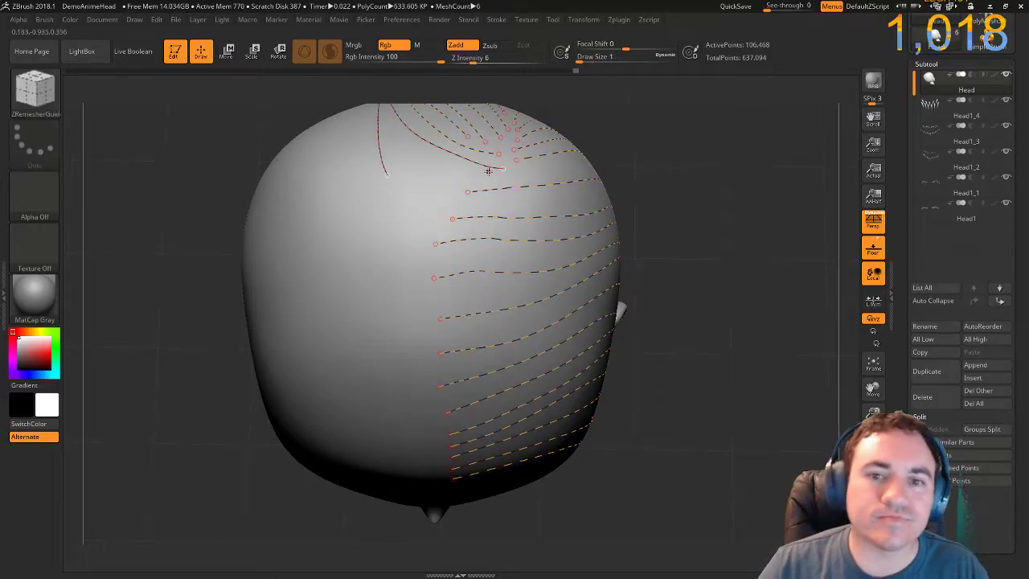
At draw size 15, draw three guide curves from the front of the parting down the forehead on the bare side.
left_click_drag(692, 208, 683, 287)
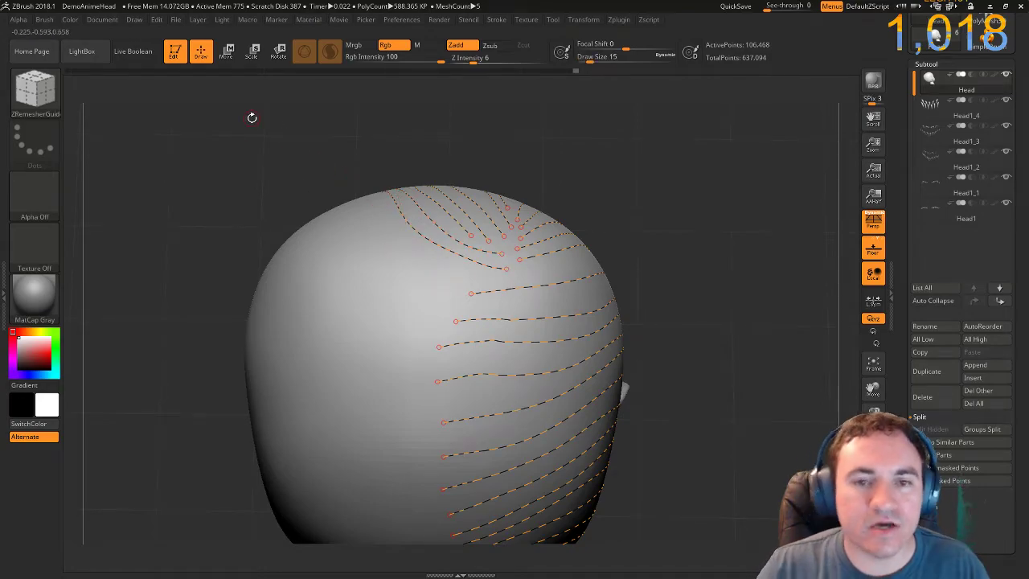
left_click_drag(291, 170, 334, 252)
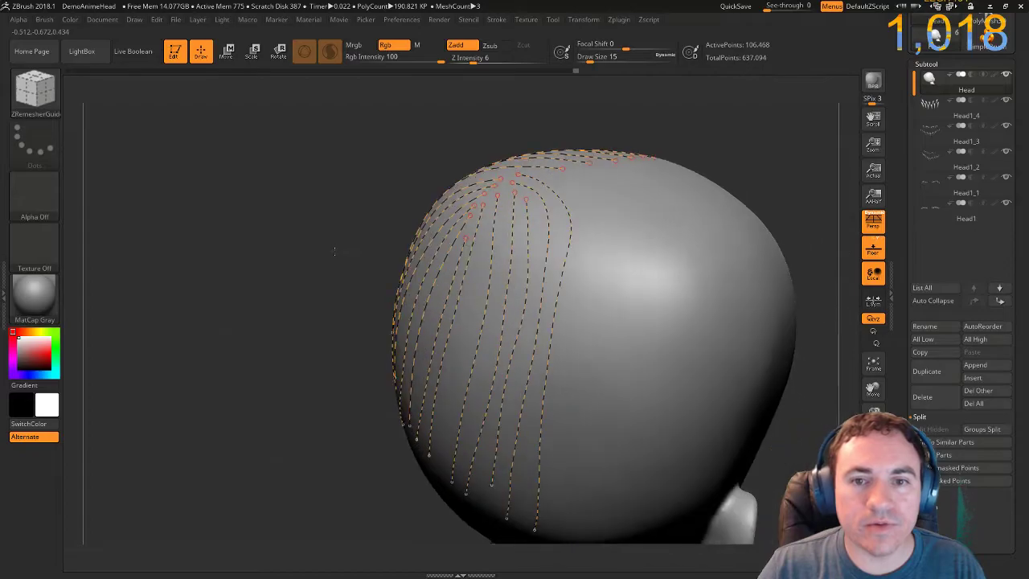
mouse_move(300, 285)
left_mouse_down()
mouse_move(233, 197)
mouse_move(262, 195)
mouse_move(229, 156)
mouse_move(214, 316)
mouse_move(195, 348)
mouse_move(166, 350)
mouse_move(172, 330)
left_mouse_up()
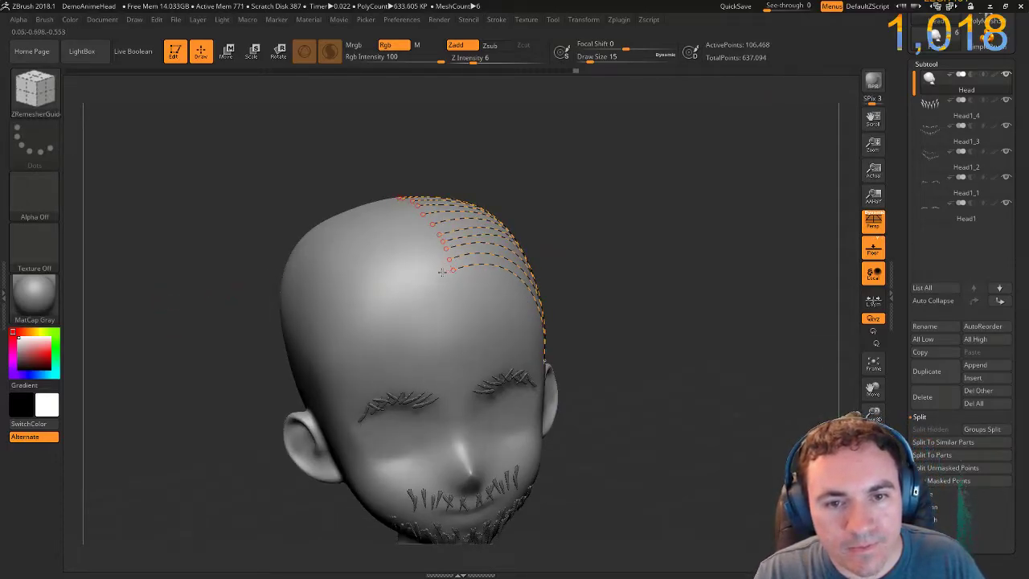
left_click_drag(416, 356, 416, 356)
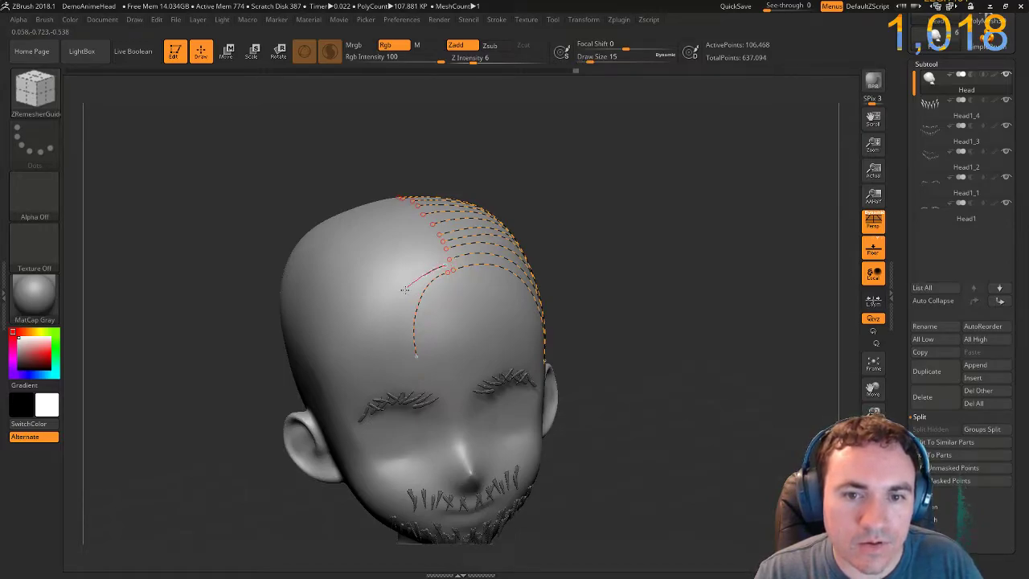
left_click_drag(395, 385, 394, 378)
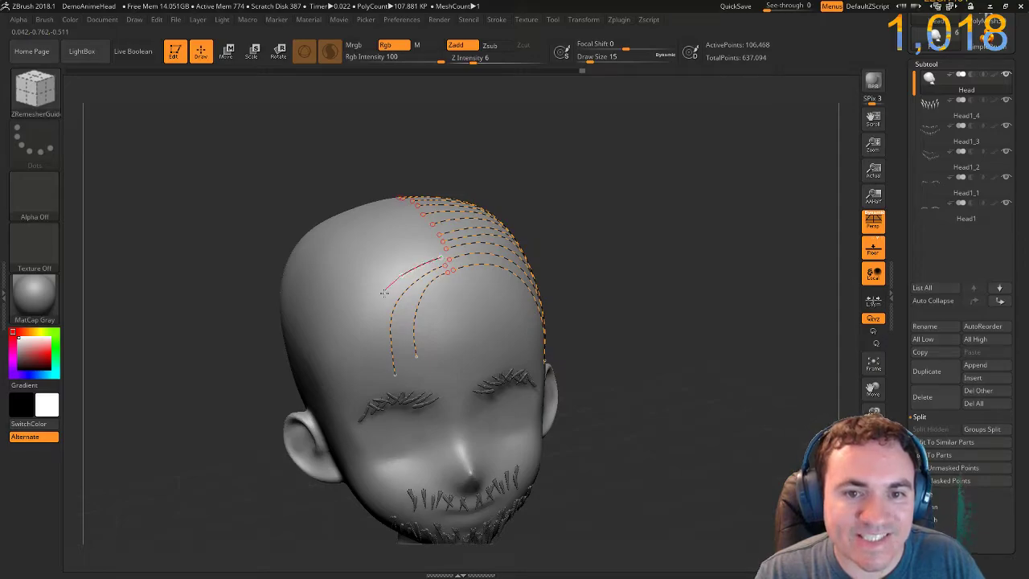
left_click_drag(371, 372, 371, 375)
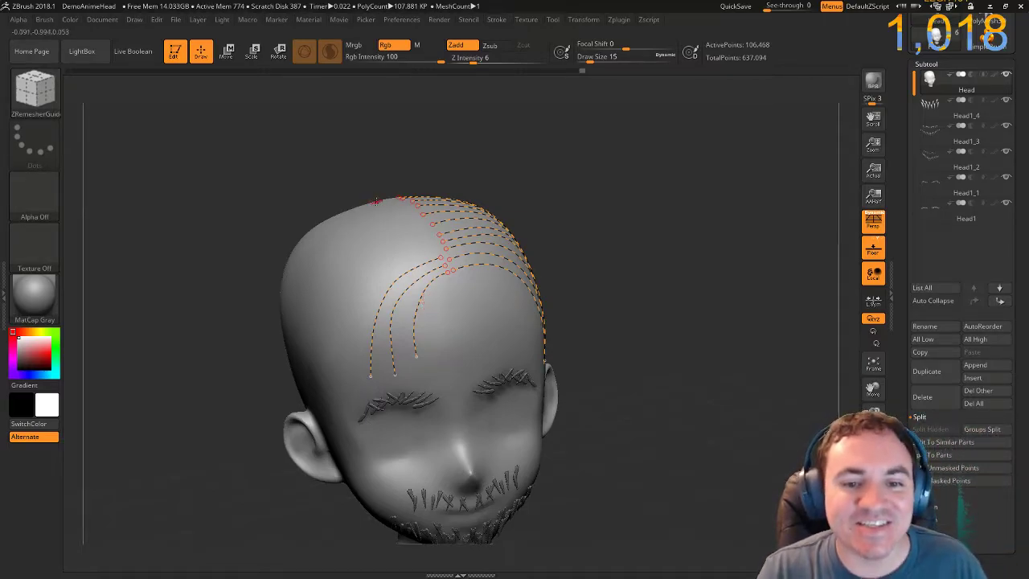
Continue along the parting with three more parallel guide curves sweeping down toward the temple above the eyebrow.
left_click_drag(310, 181, 306, 192)
right_click_drag(303, 184, 301, 225, "ctrl")
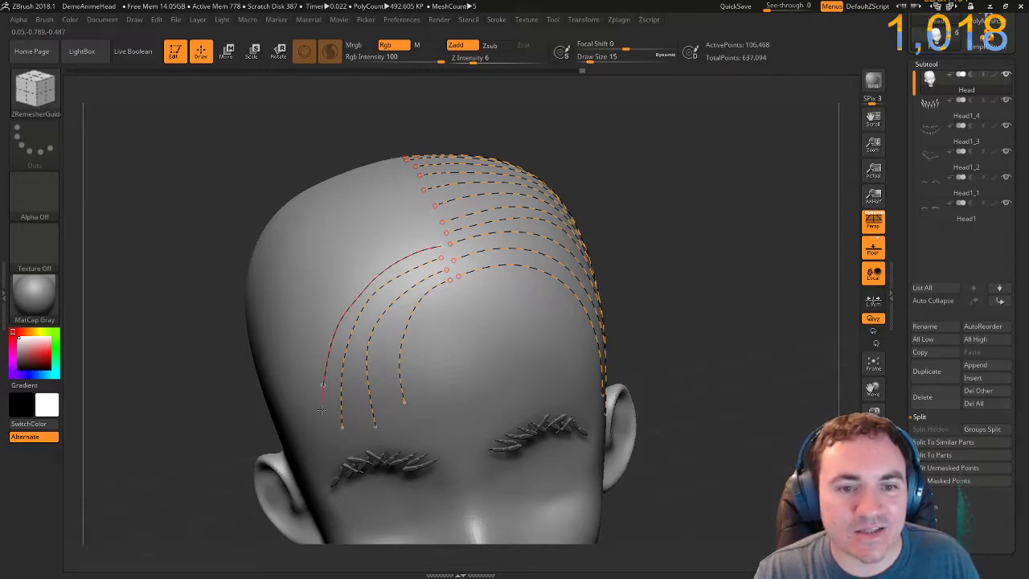
left_click_drag(184, 243, 357, 252)
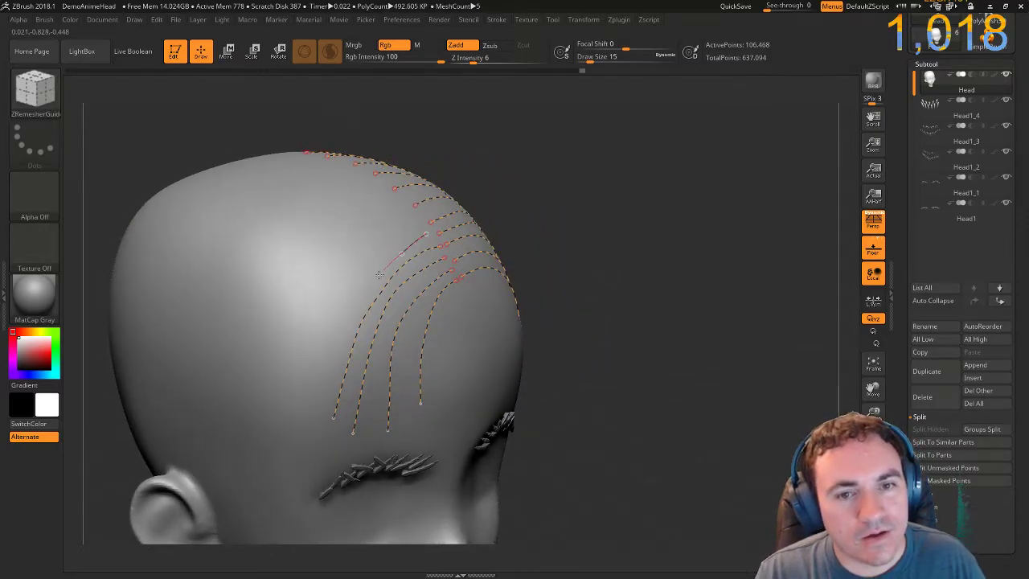
left_click_drag(336, 336, 310, 438)
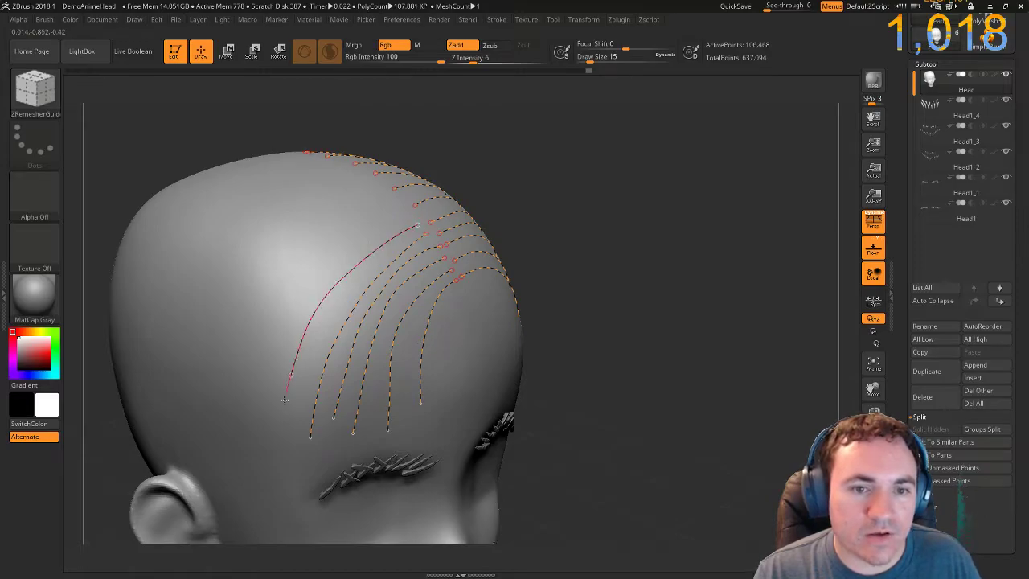
left_click_drag(279, 466, 277, 474)
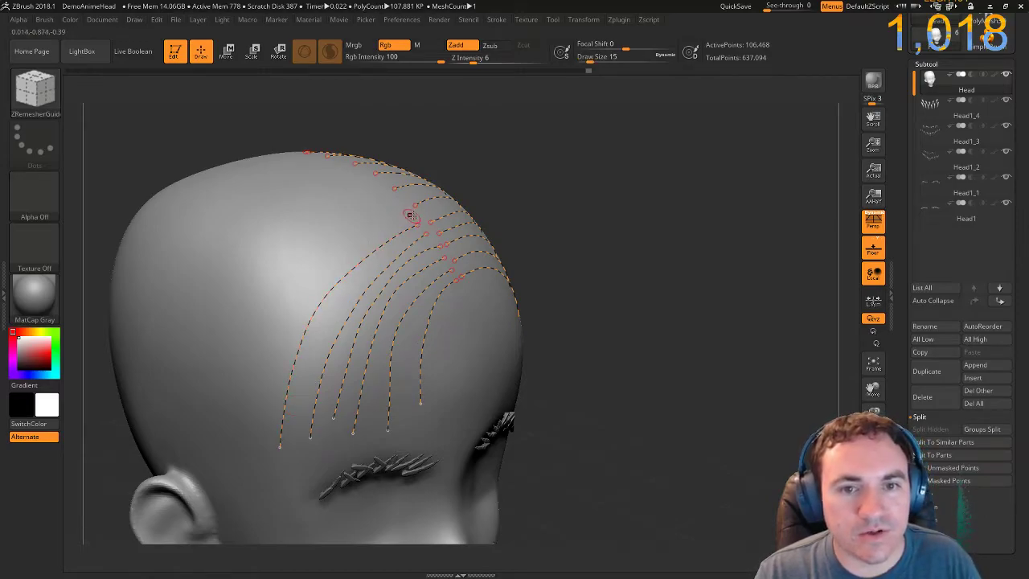
Draw the next four guide curves from the parting down toward the area above the ear, following the flow of their neighbours.
mouse_move(314, 281)
left_mouse_down()
mouse_move(268, 369)
mouse_move(254, 439)
left_mouse_up()
left_click_drag(363, 223, 302, 261)
left_click_drag(214, 434, 214, 436)
mouse_move(245, 124)
left_mouse_down()
mouse_move(251, 136)
mouse_move(235, 133)
mouse_move(252, 108)
left_mouse_up()
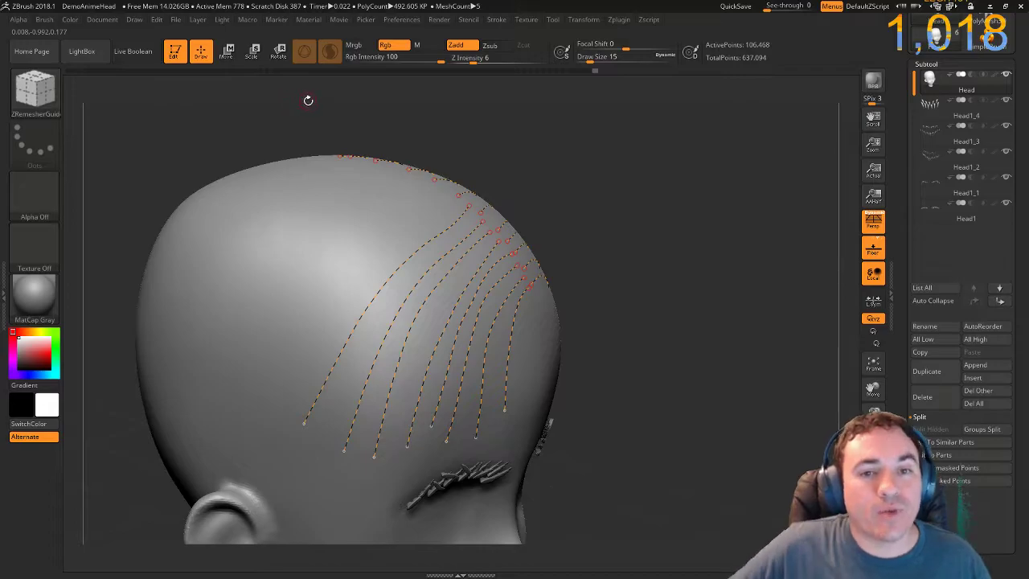
left_click_drag(469, 130, 453, 178)
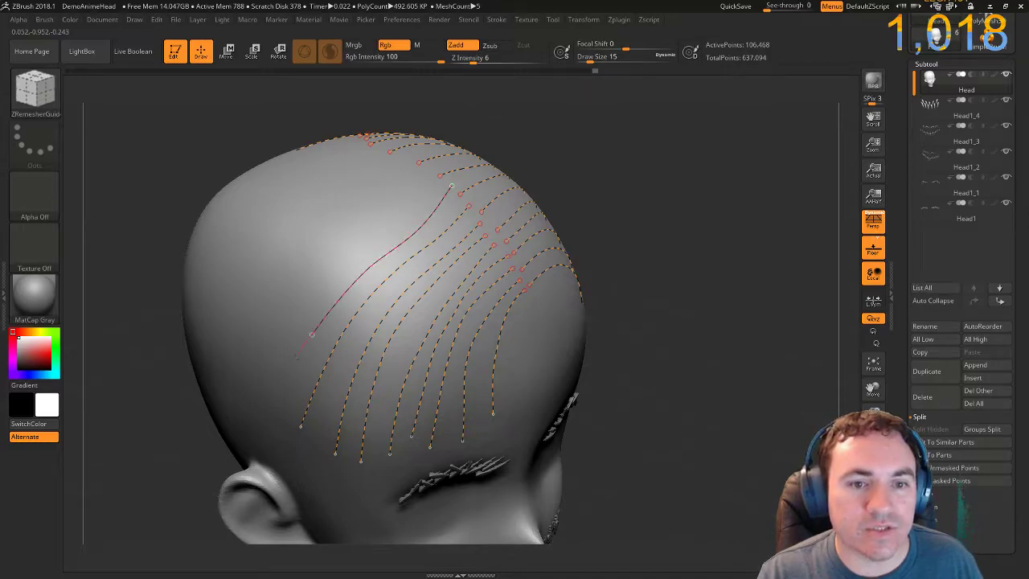
left_click_drag(274, 394, 272, 399)
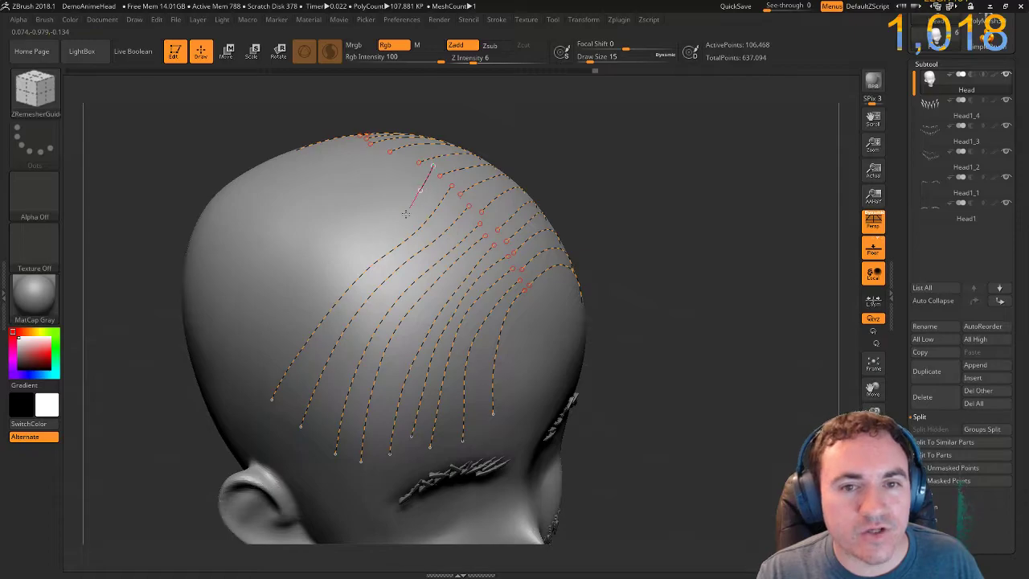
left_click(277, 350)
Draw two further guide curves from the parting toward the crown and fill the gap between the last two with another curve.
left_click_drag(211, 121, 245, 155)
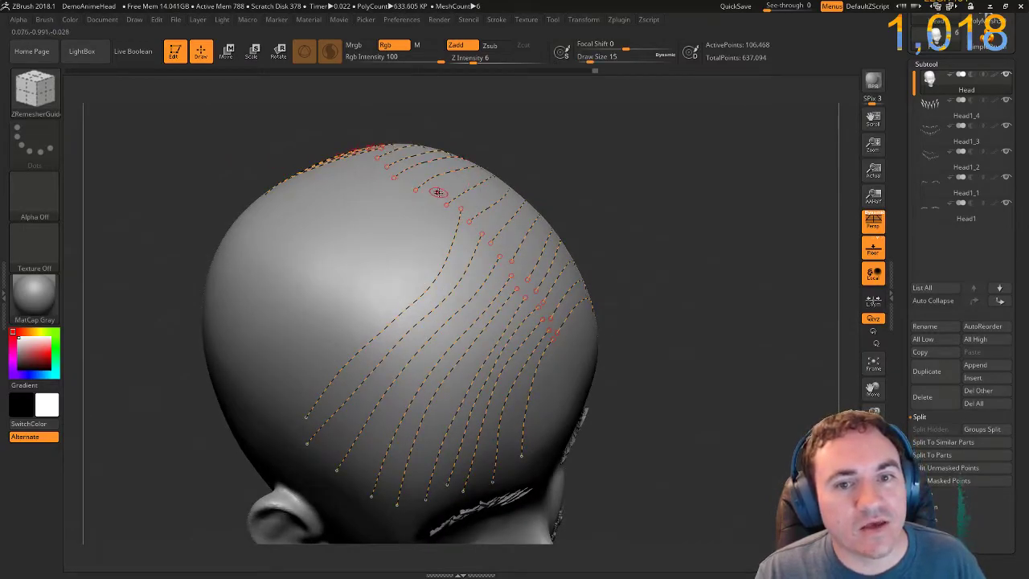
left_click(293, 385)
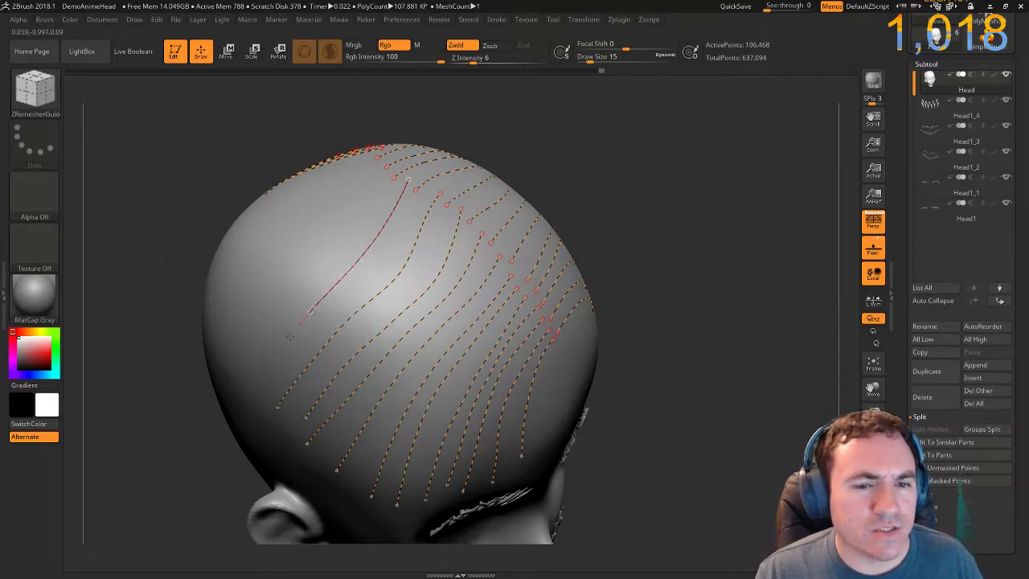
left_click_drag(256, 388, 254, 392)
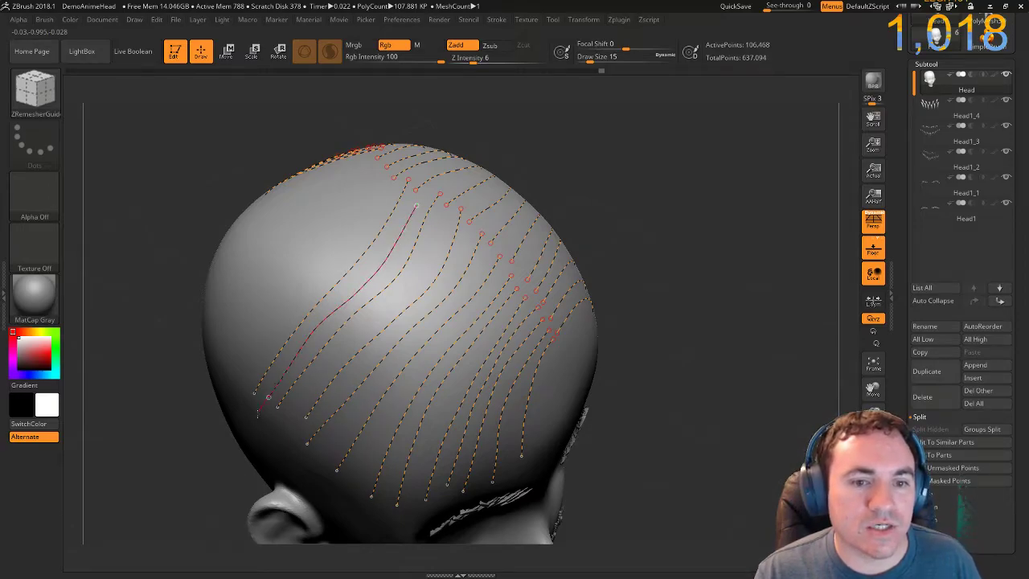
Draw two outer guide curves beside the crown and add one that fills the gap next to the first of them.
mouse_move(177, 312)
left_mouse_down()
mouse_move(153, 221)
mouse_move(276, 305)
mouse_move(252, 294)
mouse_move(265, 306)
left_mouse_up()
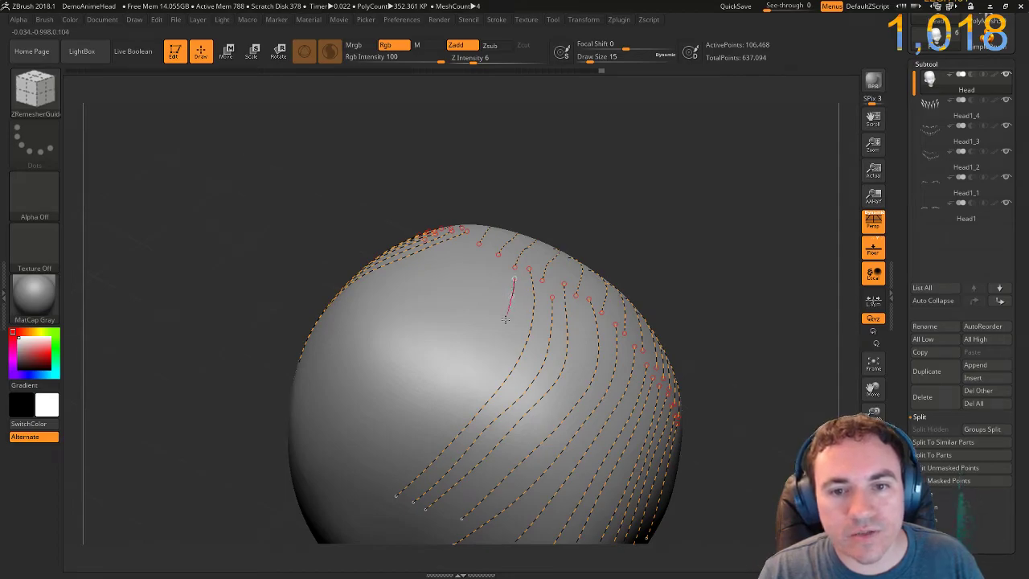
left_click_drag(474, 364, 415, 427)
left_click_drag(376, 480, 370, 492)
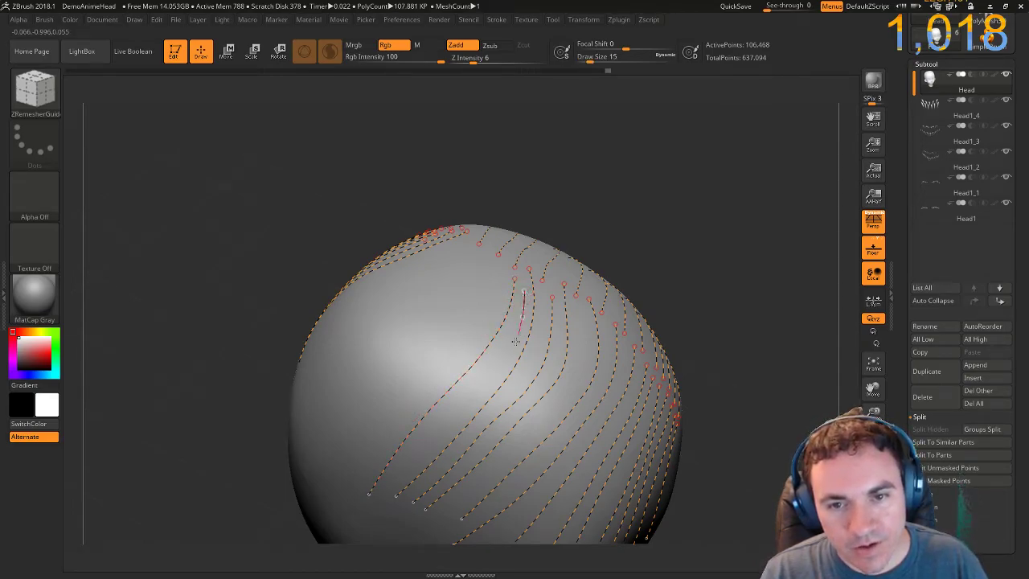
left_click_drag(413, 471, 386, 505)
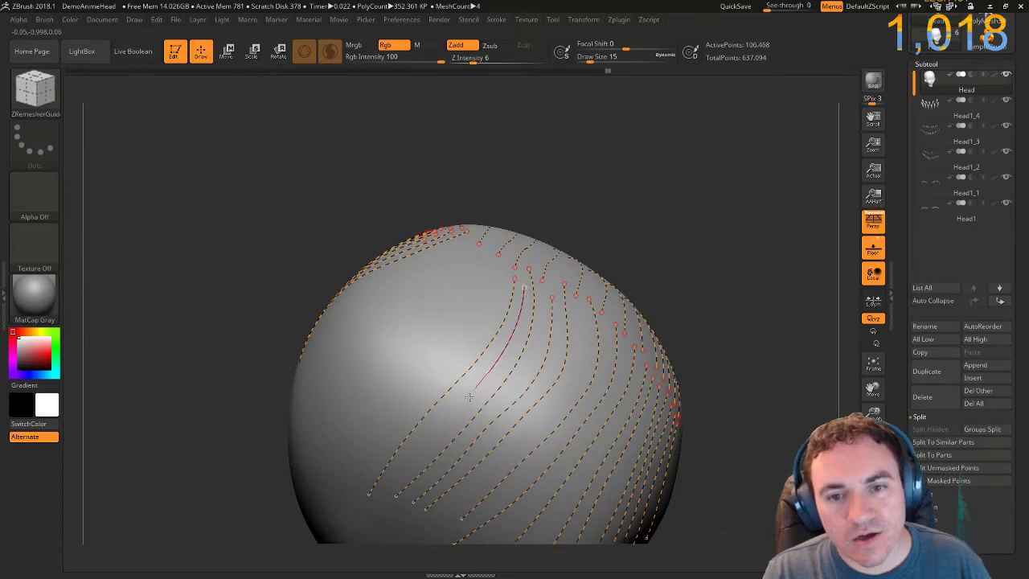
left_click_drag(389, 481, 384, 487)
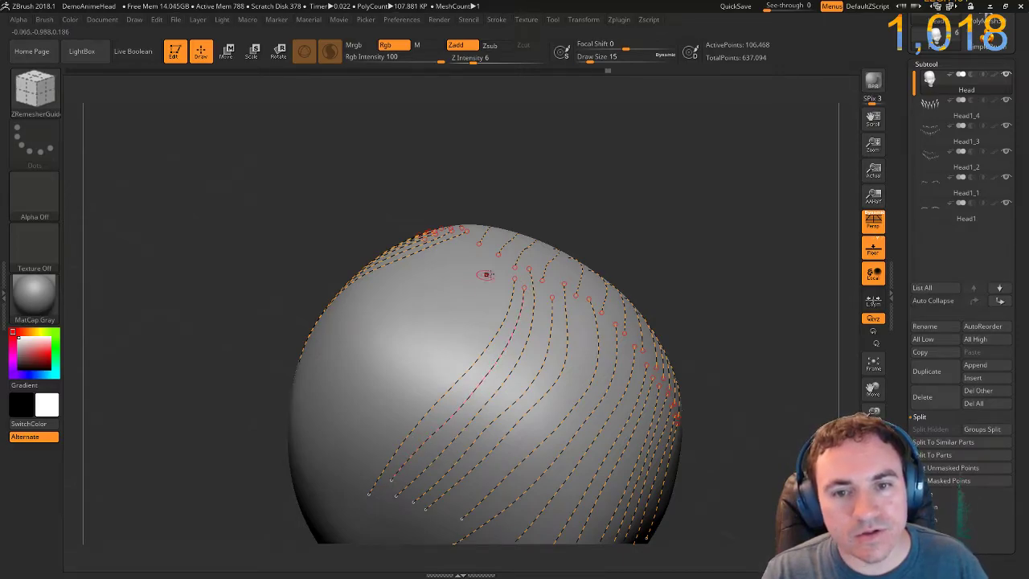
left_click_drag(416, 388, 371, 440)
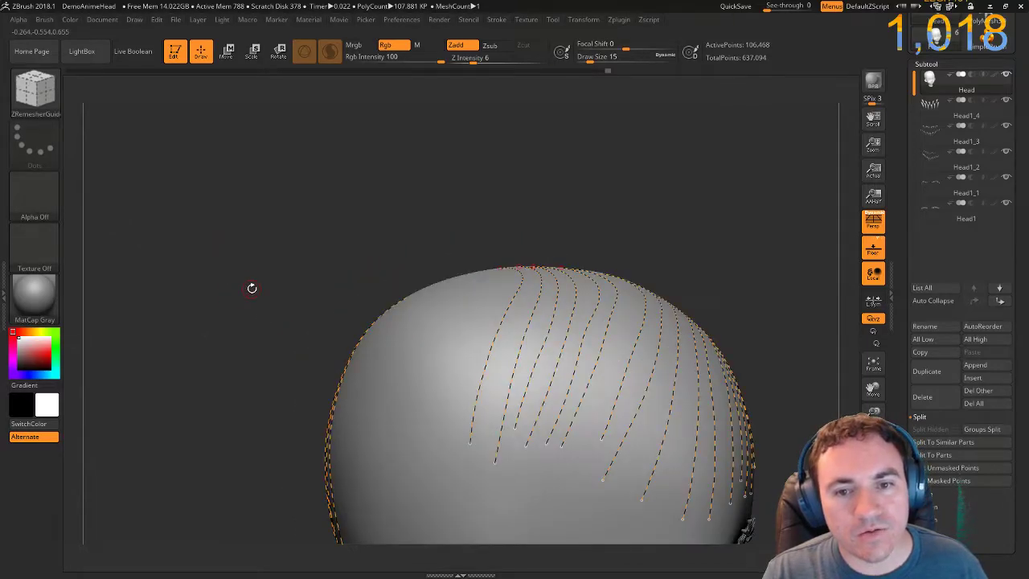
Draw three guide curves from the crown down behind the ear, bending them to follow the adjacent curves.
left_click_drag(252, 291, 289, 217)
left_click_drag(230, 239, 353, 152, "alt")
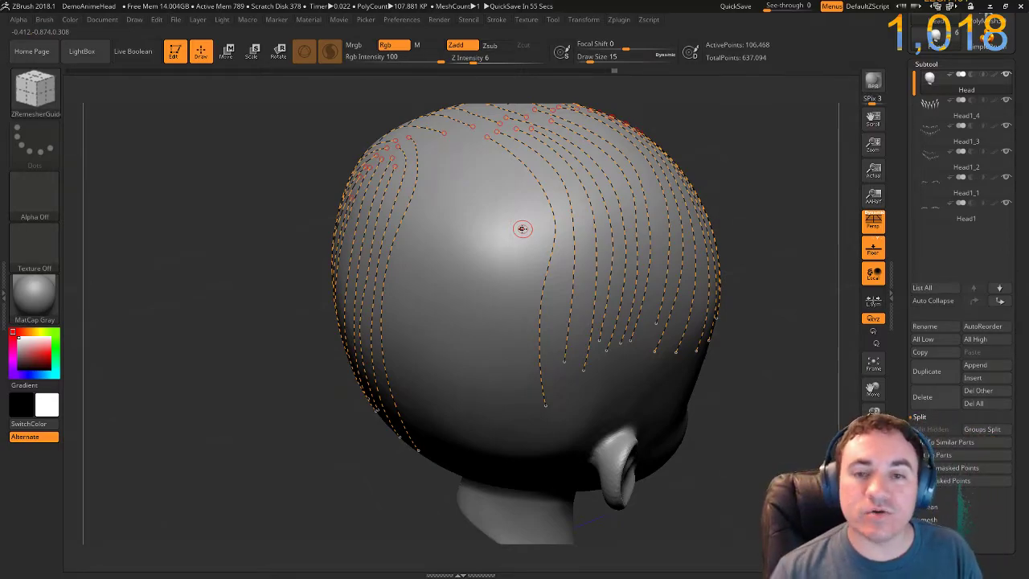
left_click_drag(269, 184, 301, 217)
key("bracketright")
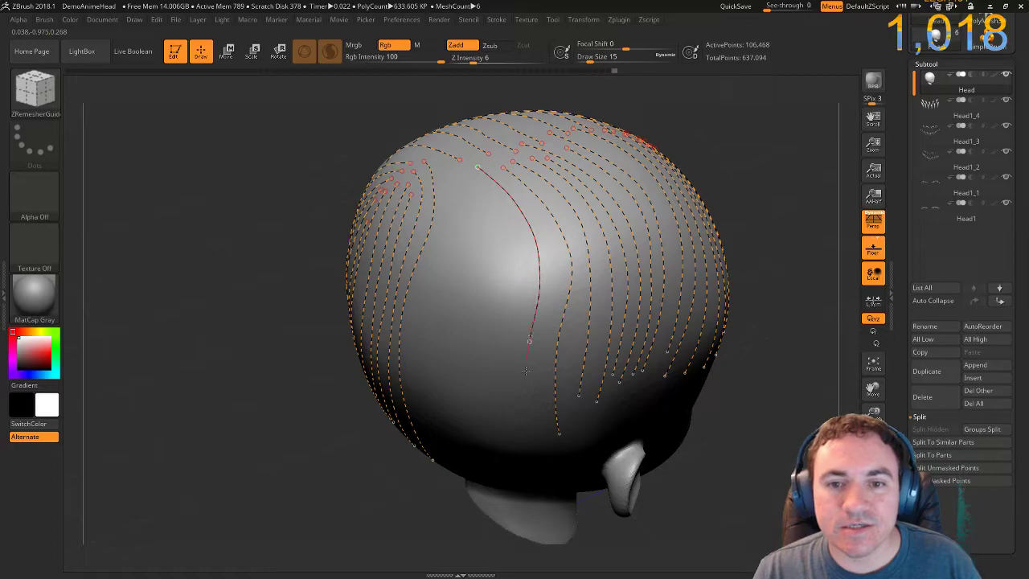
left_click_drag(535, 447, 531, 430)
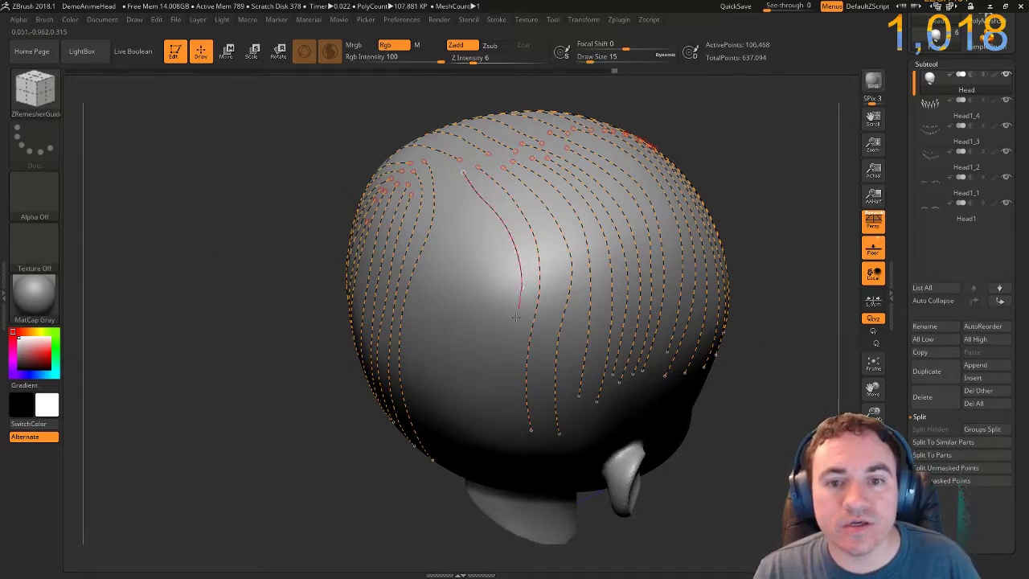
left_click(516, 450)
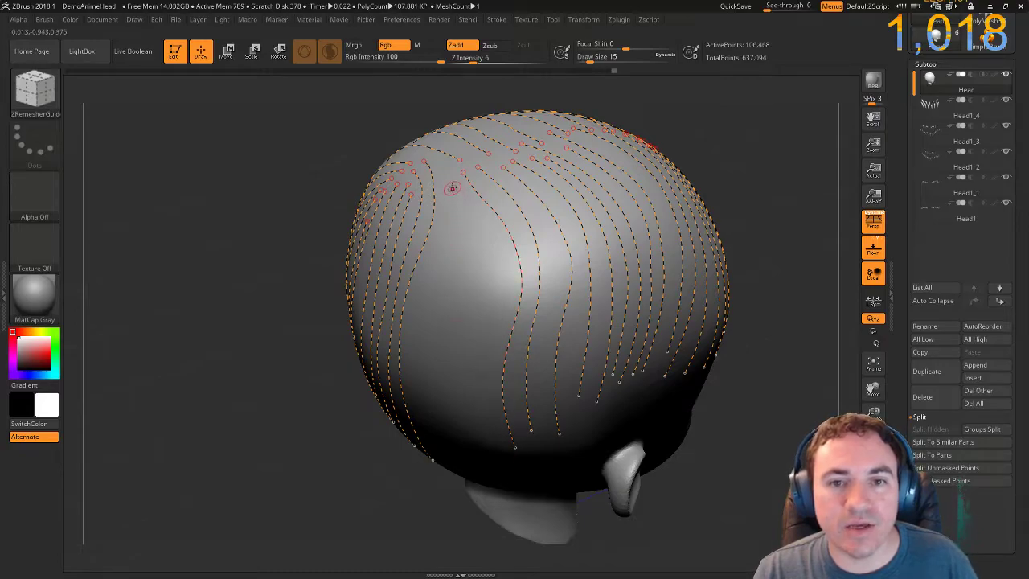
left_click_drag(502, 287, 491, 363)
left_click(496, 444)
Draw the next guide curve down the back of the head and lengthen its lower end at draw size 1 to match its neighbour.
left_click_drag(441, 183, 467, 255)
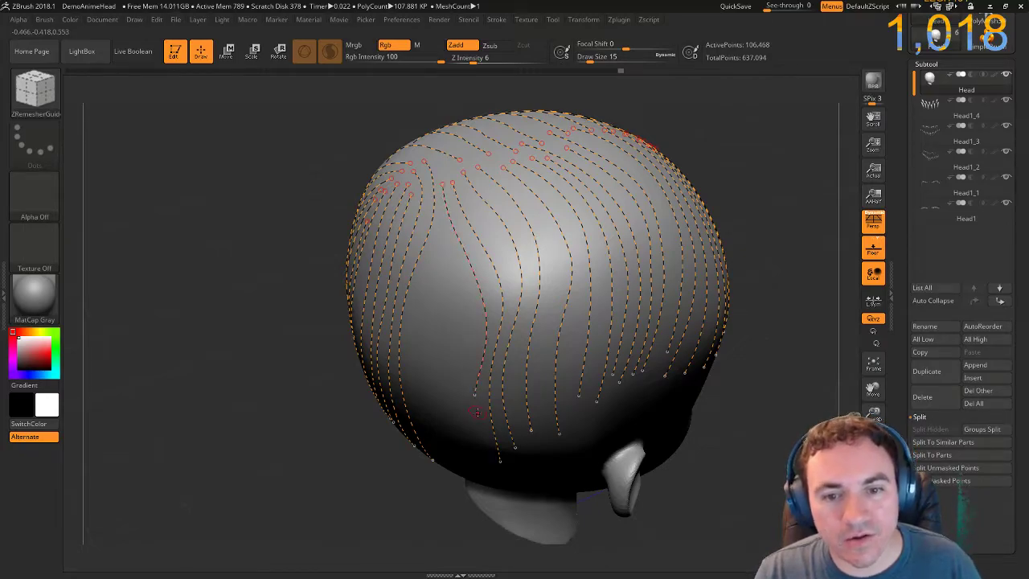
left_click(474, 398)
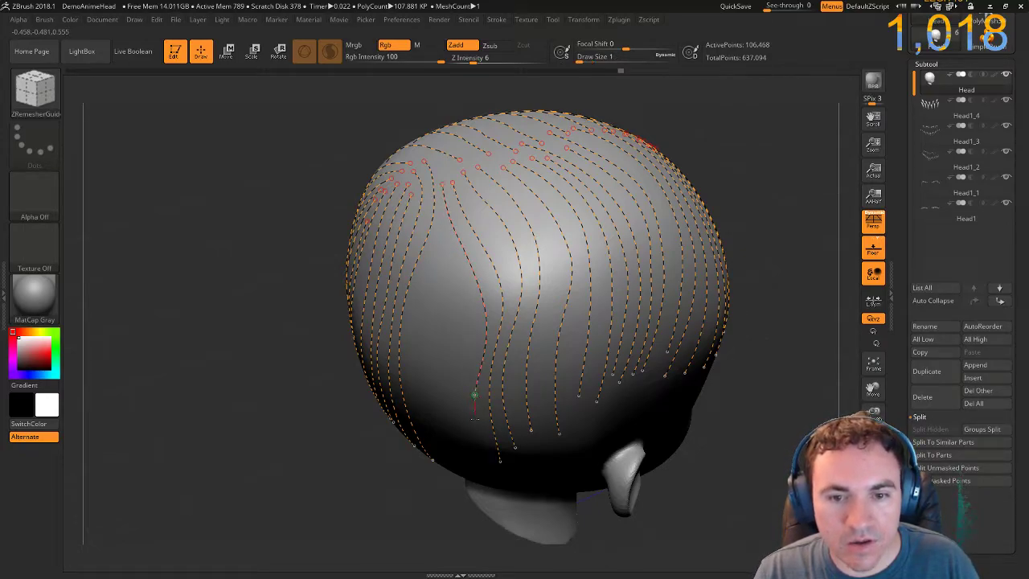
left_click(483, 462)
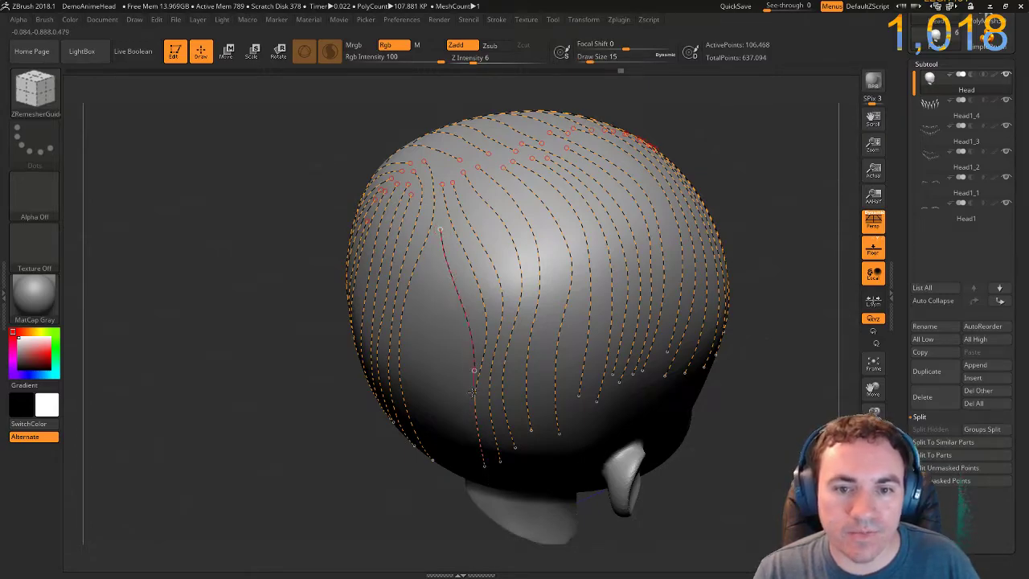
Undo the overlapping guide curve at the back of the head and redraw it with clear spacing from its neighbour.
left_click_drag(289, 305, 275, 303)
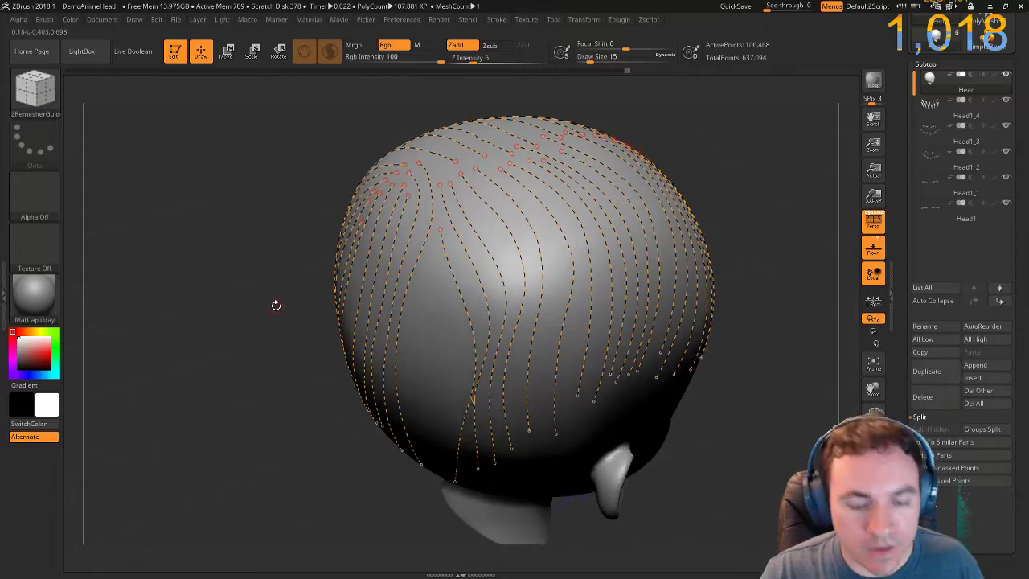
left_click(435, 215)
left_click_drag(444, 225, 453, 281)
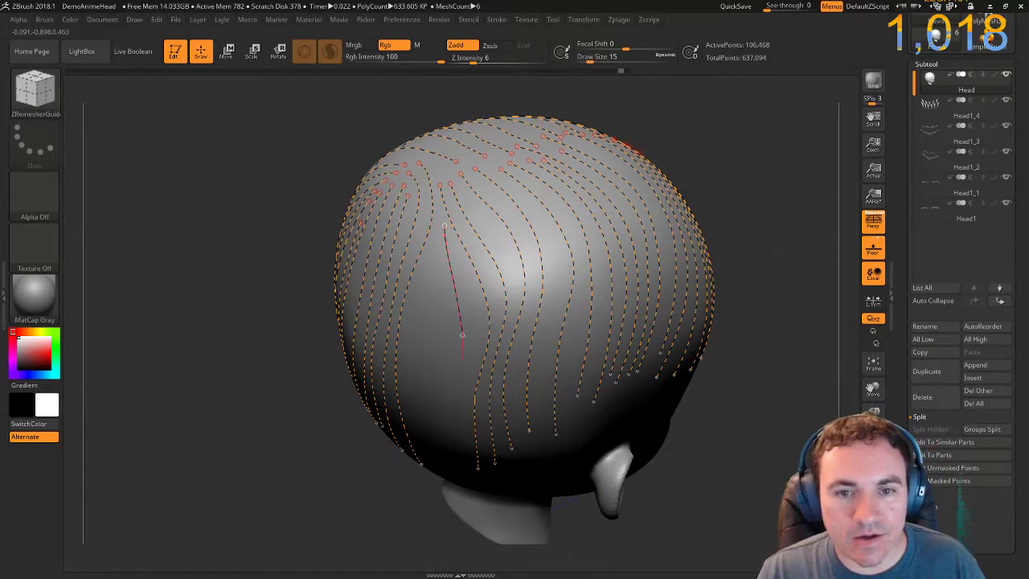
left_click_drag(455, 472, 456, 483)
Fill the remaining gap at the back of the head with two guide curves running down from below the crown.
left_click_drag(250, 298, 294, 273)
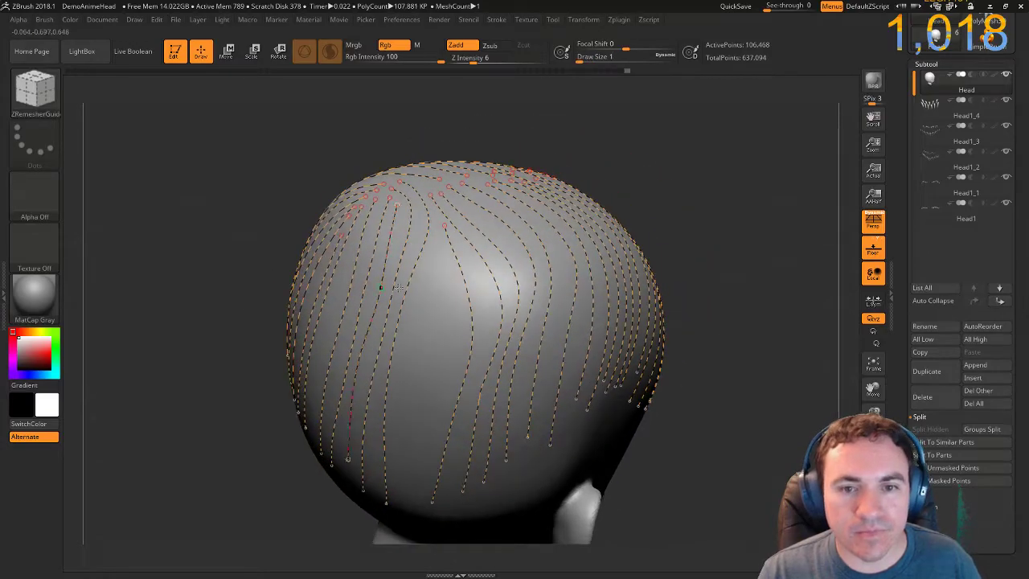
left_click_drag(446, 336, 429, 426)
left_click_drag(405, 517, 405, 519)
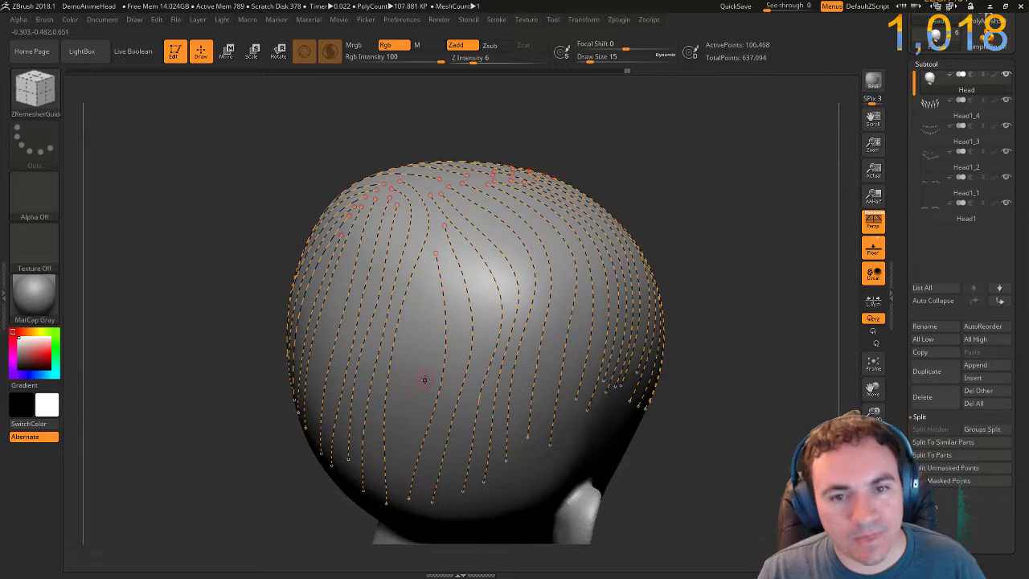
left_click_drag(426, 274, 424, 284)
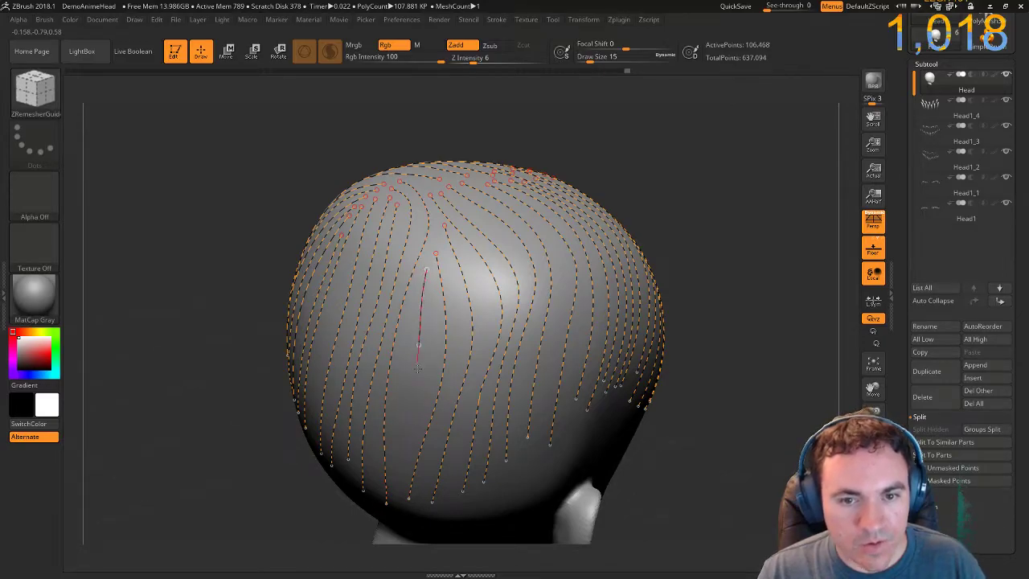
left_click_drag(408, 427, 398, 485)
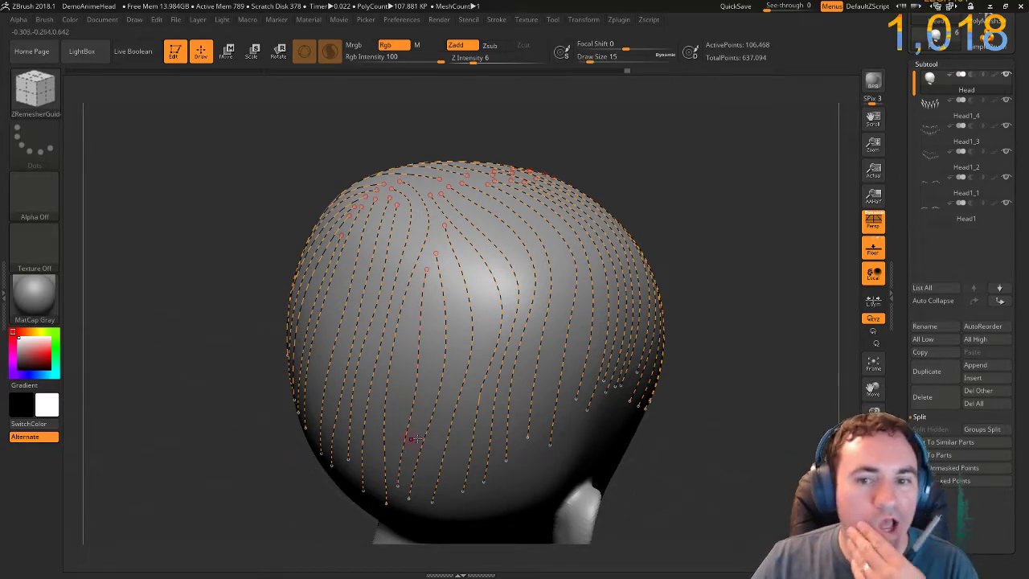
Lengthen the guide curves above and behind the ear on the head's left side at draw size 1, ending them near the hairline.
left_click_drag(651, 522, 709, 356)
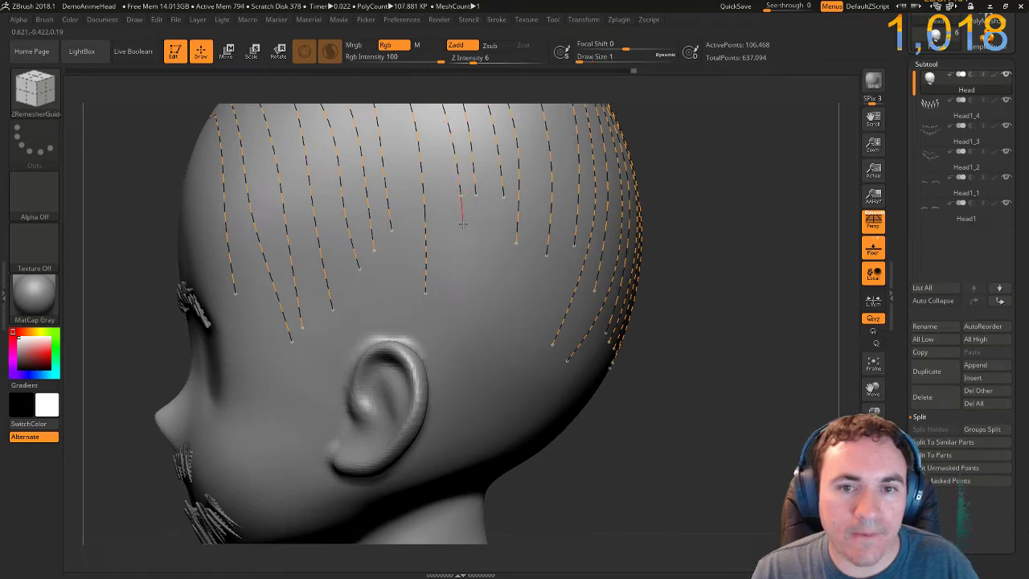
left_click_drag(462, 221, 464, 283)
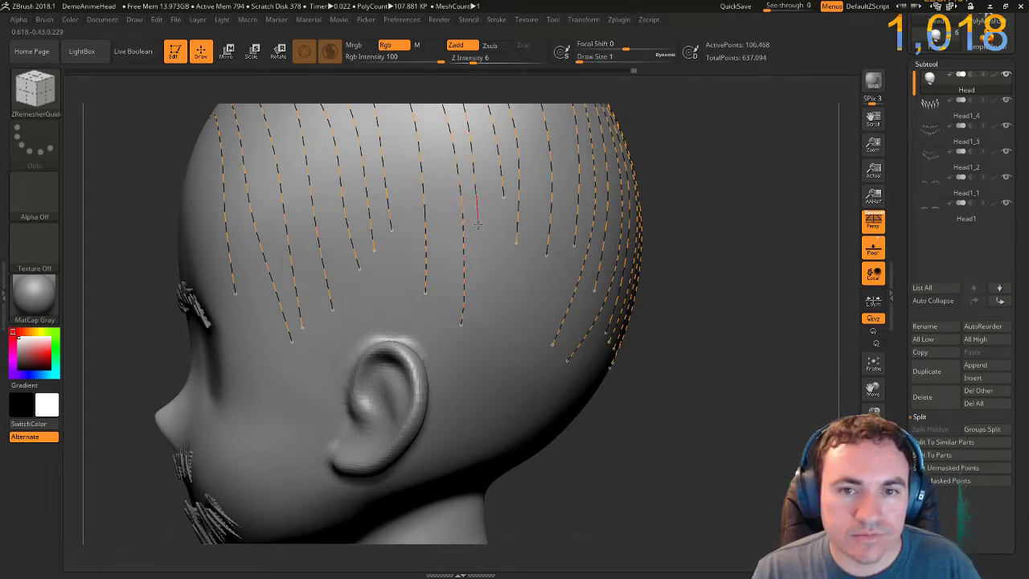
left_click_drag(477, 273, 478, 334)
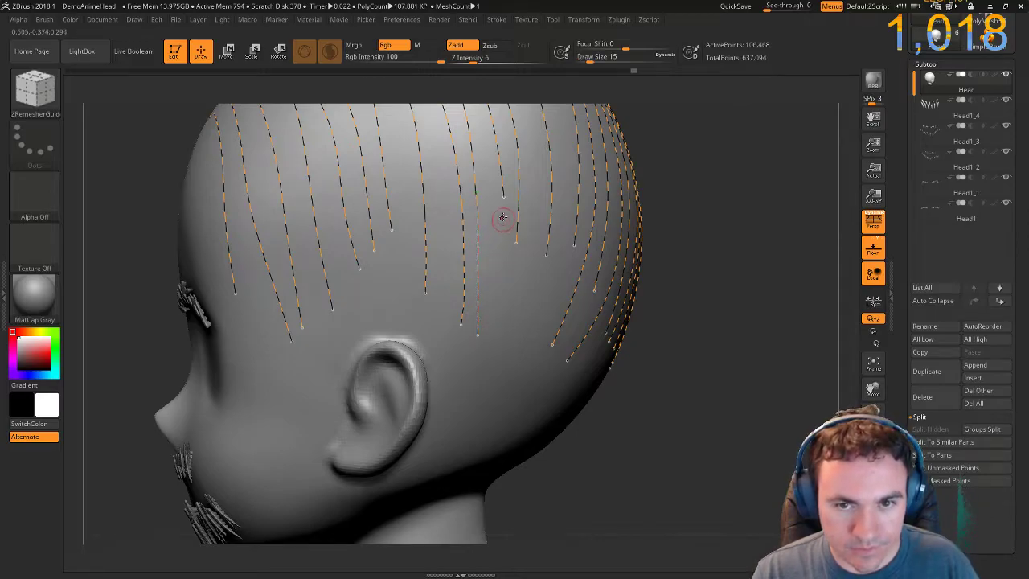
left_click_drag(500, 340, 502, 366)
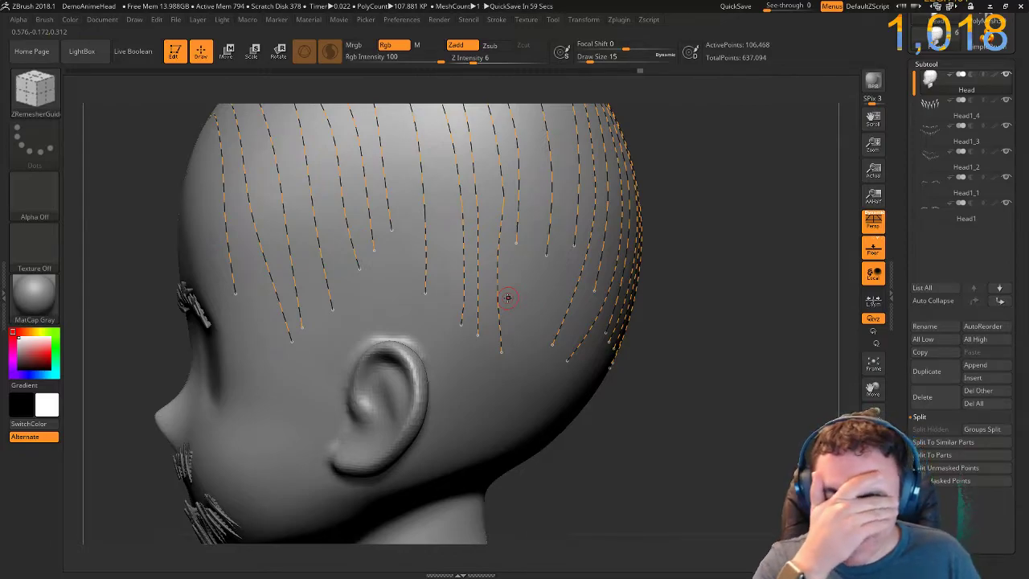
left_click_drag(516, 241, 515, 296)
left_click_drag(510, 384, 510, 388)
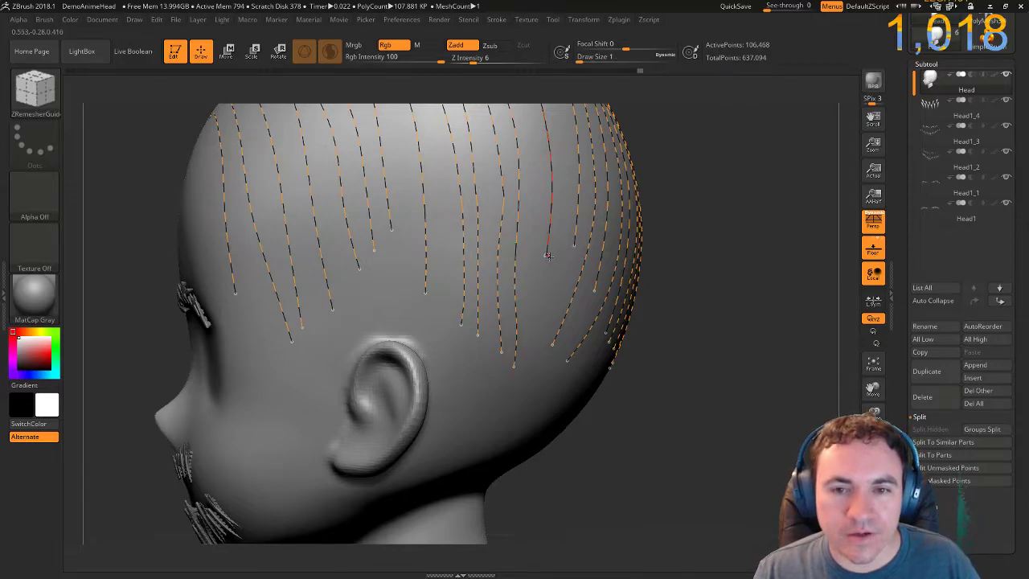
left_click_drag(545, 277, 528, 373)
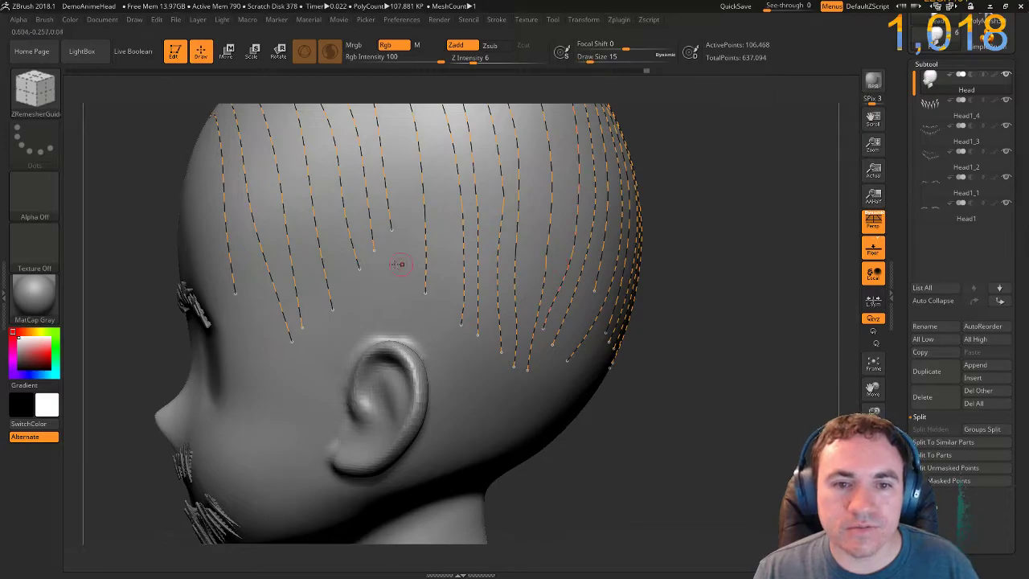
left_click_drag(393, 295, 364, 339)
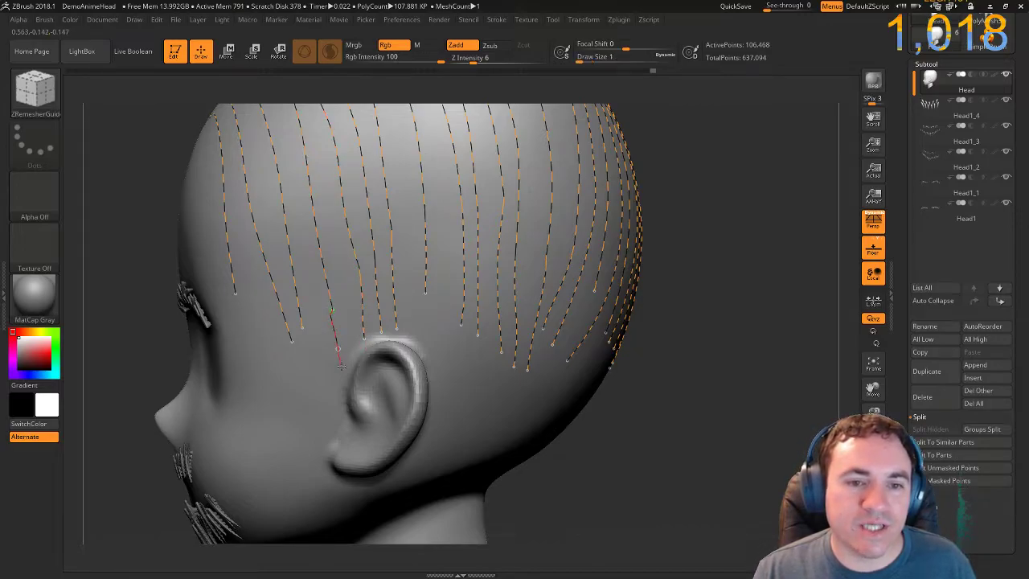
key("bracketright")
Lengthen four guide curves behind the ear on the head's right side, sweeping their lower ends forward and down at even spacing.
left_click_drag(126, 184, 448, 211)
left_click_drag(582, 313, 631, 290)
key("bracketleft")
key("bracketleft")
key("bracketleft")
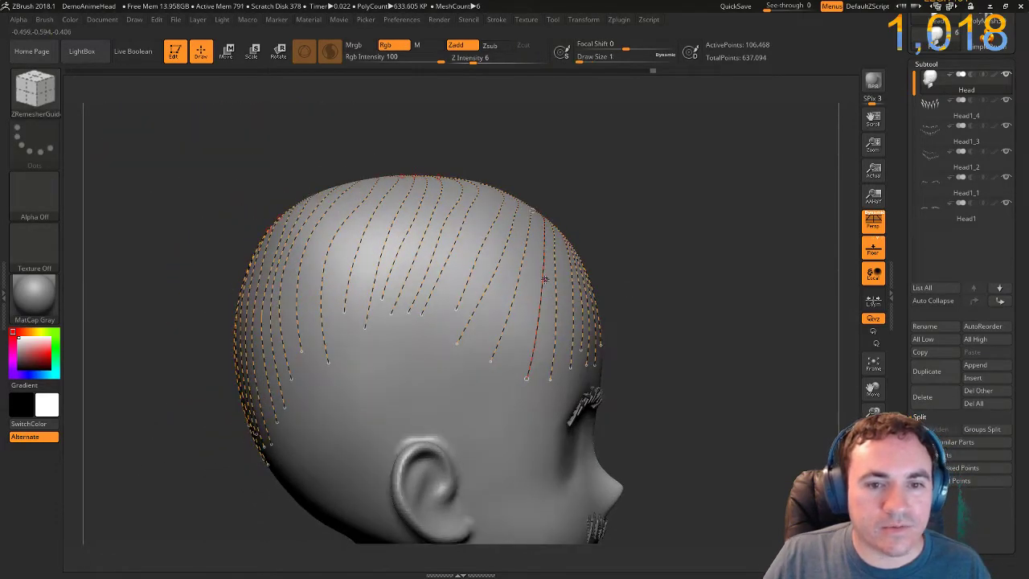
left_click_drag(636, 188, 476, 225, "alt")
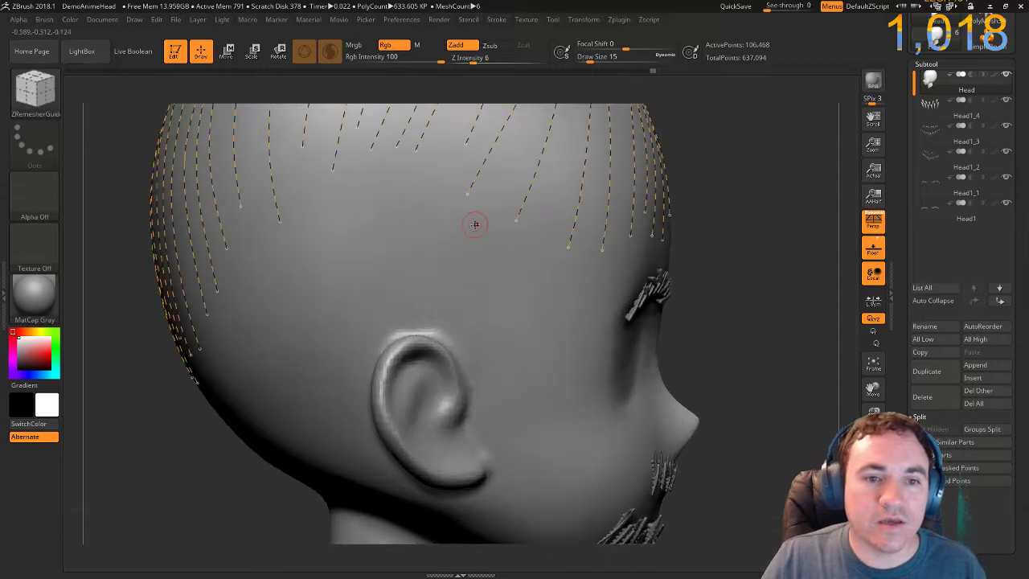
key("bracketleft")
key("bracketleft")
key("bracketleft")
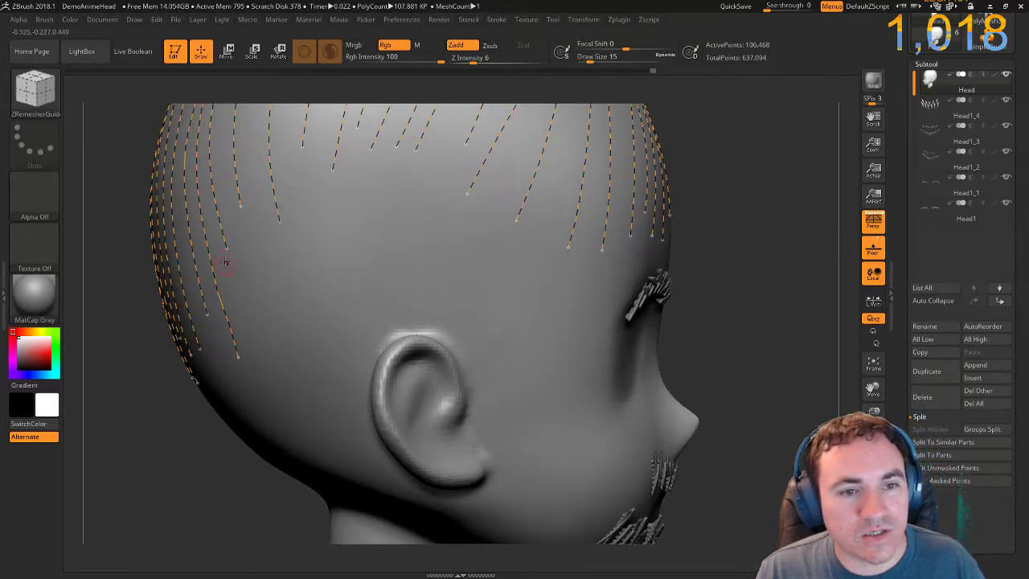
left_click_drag(255, 337, 259, 351)
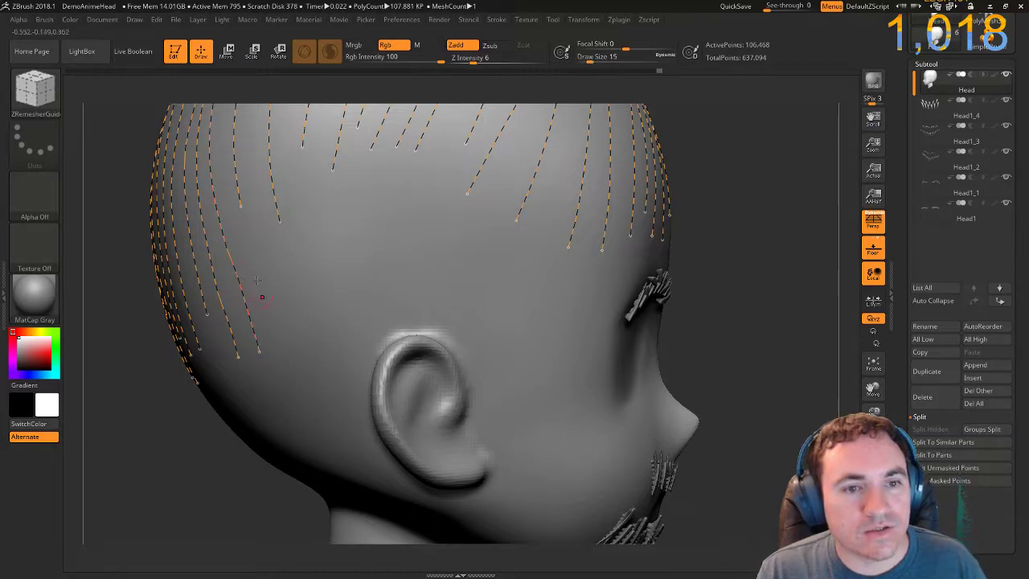
left_click_drag(276, 306, 317, 335)
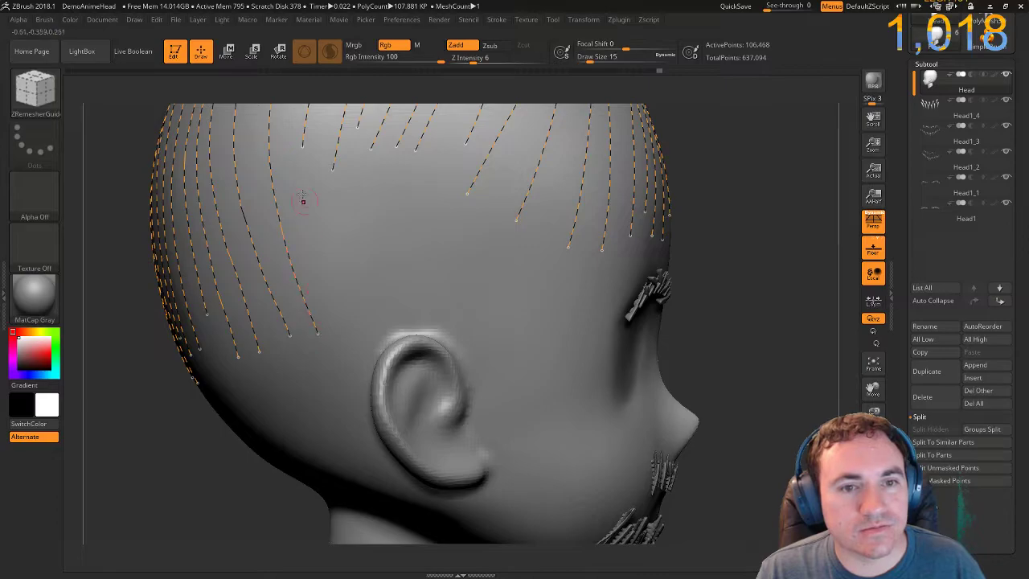
Extend the next four guide curves down toward the top of the right ear and quick-save the project.
left_click_drag(295, 143, 329, 285)
left_click_drag(343, 331, 342, 334)
left_click_drag(352, 275, 376, 315)
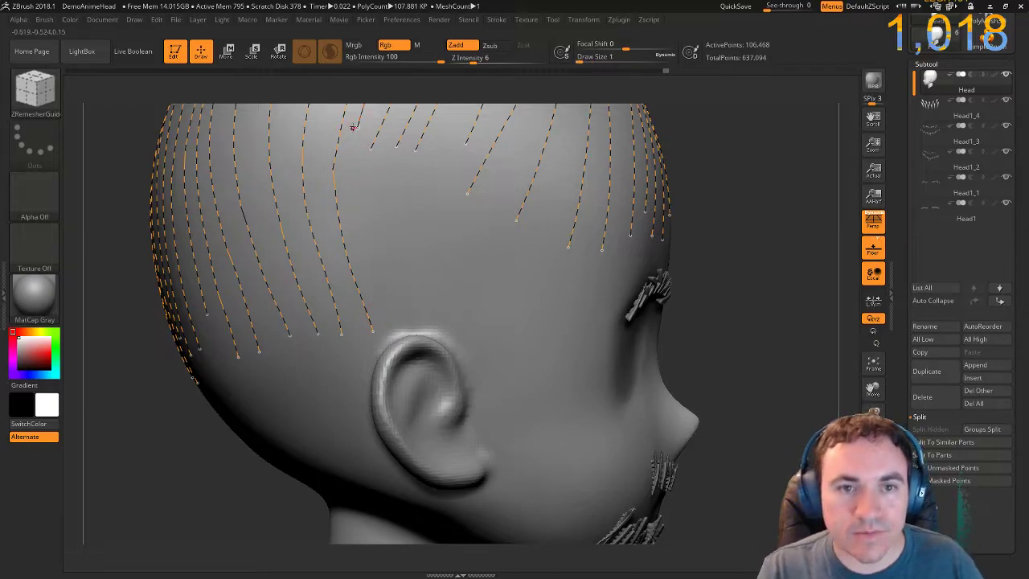
left_click_drag(353, 178, 391, 315)
left_click_drag(372, 151, 385, 253)
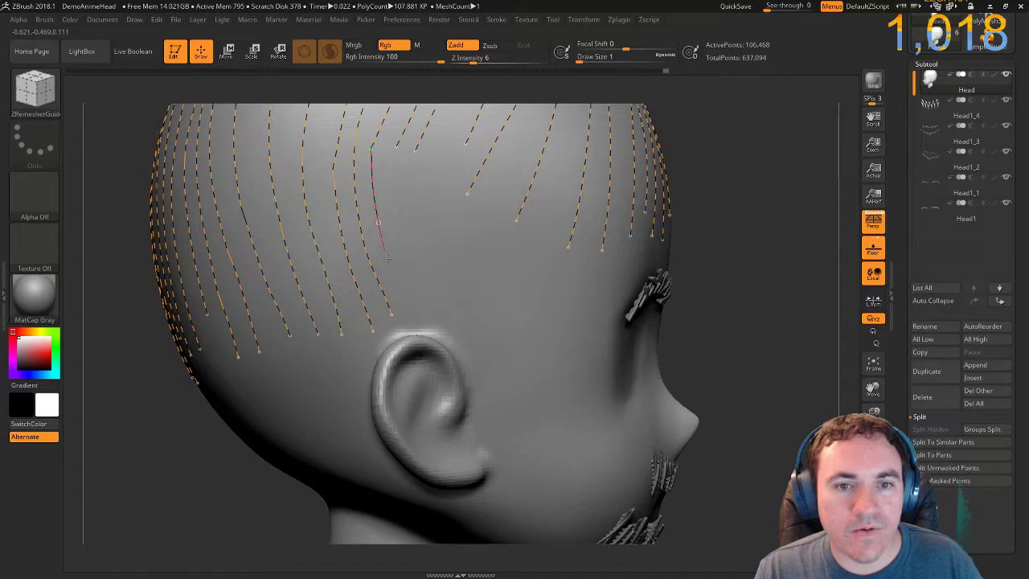
left_click_drag(413, 323, 414, 327)
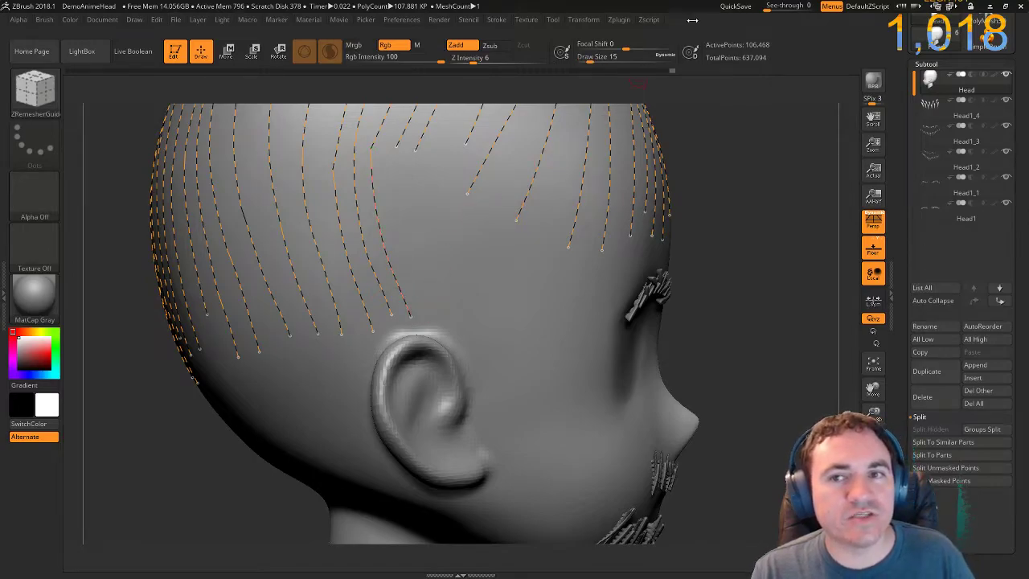
left_click(730, 7)
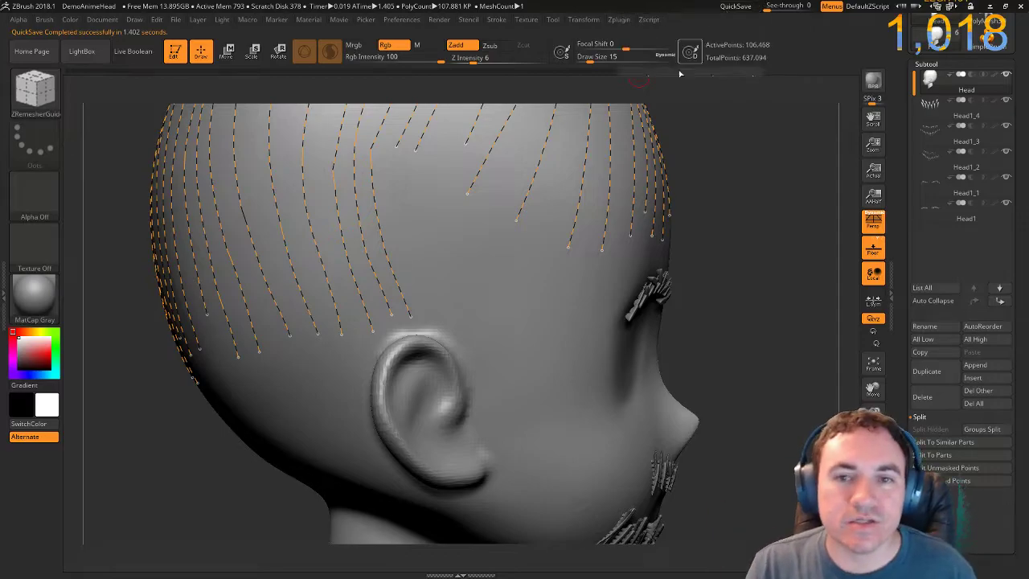
Lengthen the remaining short guide curves above and in front of the right ear, redrawing the last one to follow its neighbours.
left_click_drag(738, 180, 768, 292, "alt")
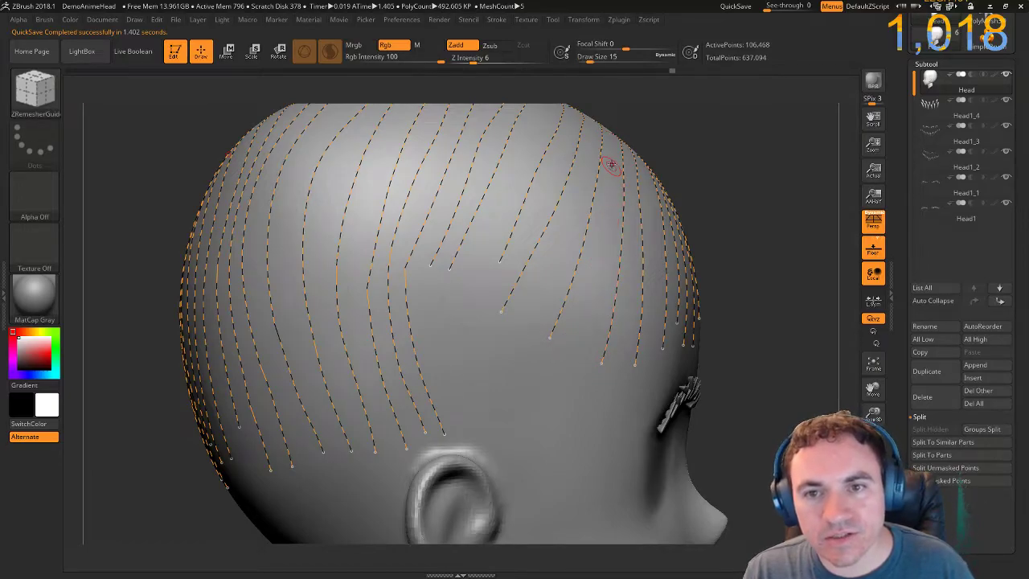
mouse_move(697, 166)
left_mouse_down()
mouse_move(753, 169)
mouse_move(705, 183)
left_mouse_up()
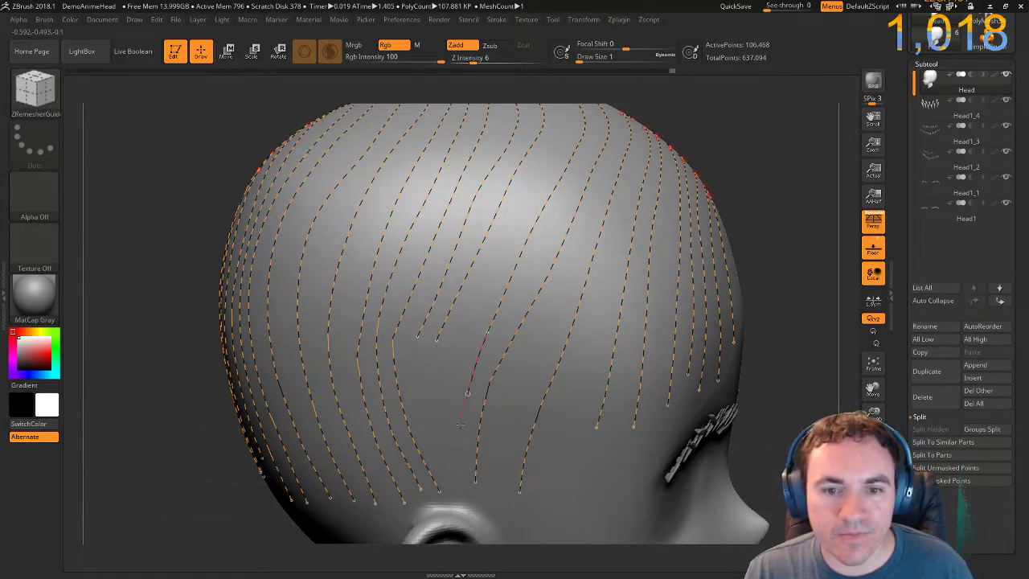
mouse_move(438, 342)
left_mouse_down()
mouse_move(433, 402)
mouse_move(448, 477)
left_mouse_up()
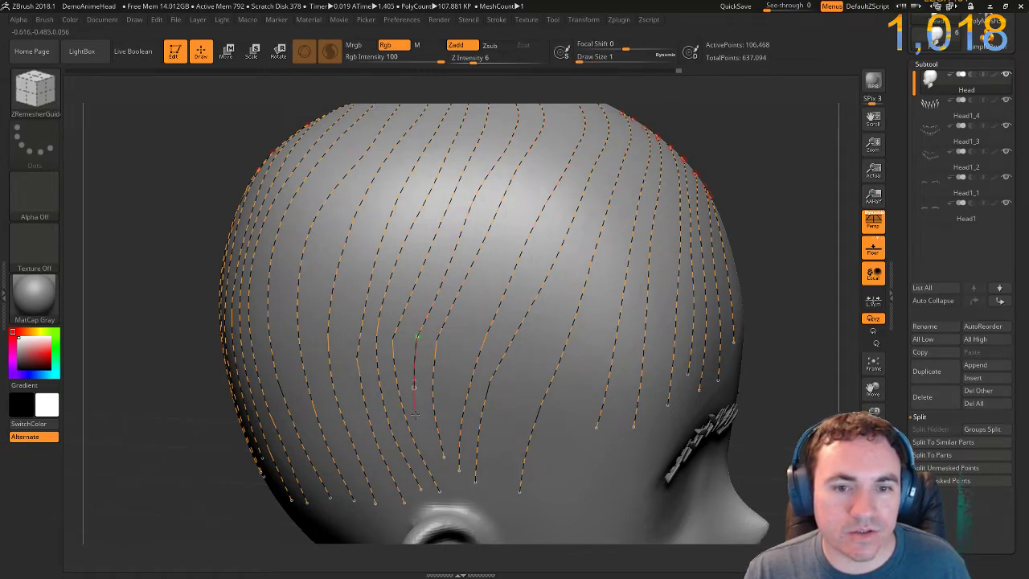
key("ctrl")
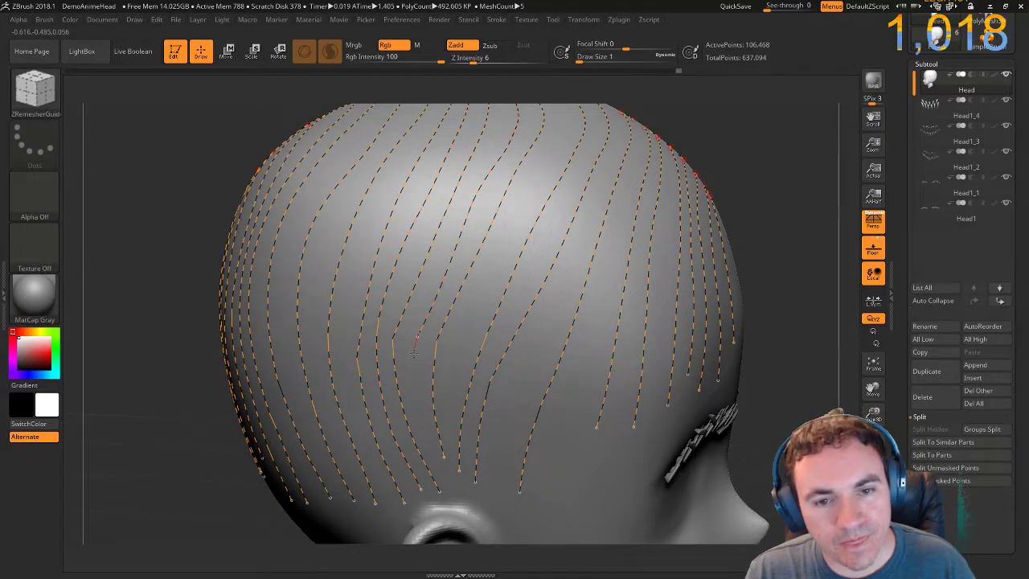
key("ctrl")
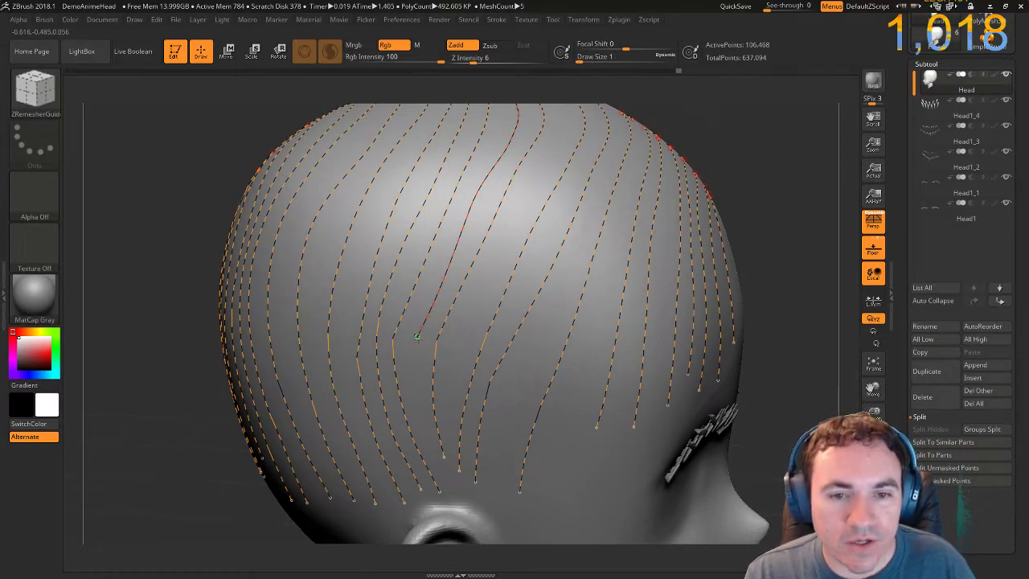
left_click_drag(414, 396, 451, 489)
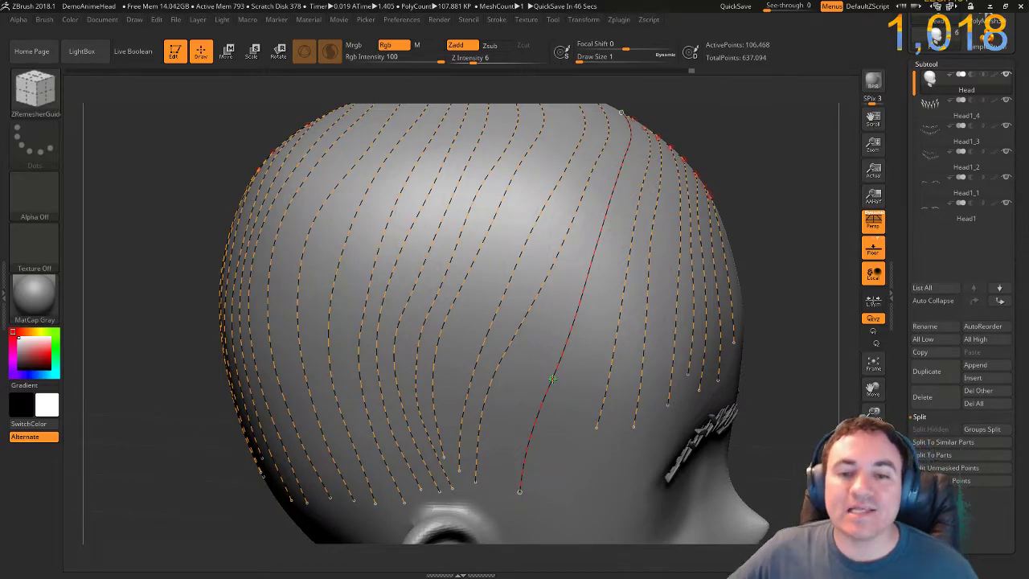
Quick-save the project with the finished guide curves and choose the InsertCylndrExt brush.
mouse_move(747, 210)
right_mouse_down("ctrl")
mouse_move(723, 258)
mouse_move(694, 271)
mouse_move(386, 230)
mouse_move(333, 239)
mouse_move(328, 250)
mouse_move(239, 242)
mouse_move(250, 253)
mouse_move(202, 294)
mouse_move(185, 198)
mouse_move(204, 249)
right_mouse_up("ctrl")
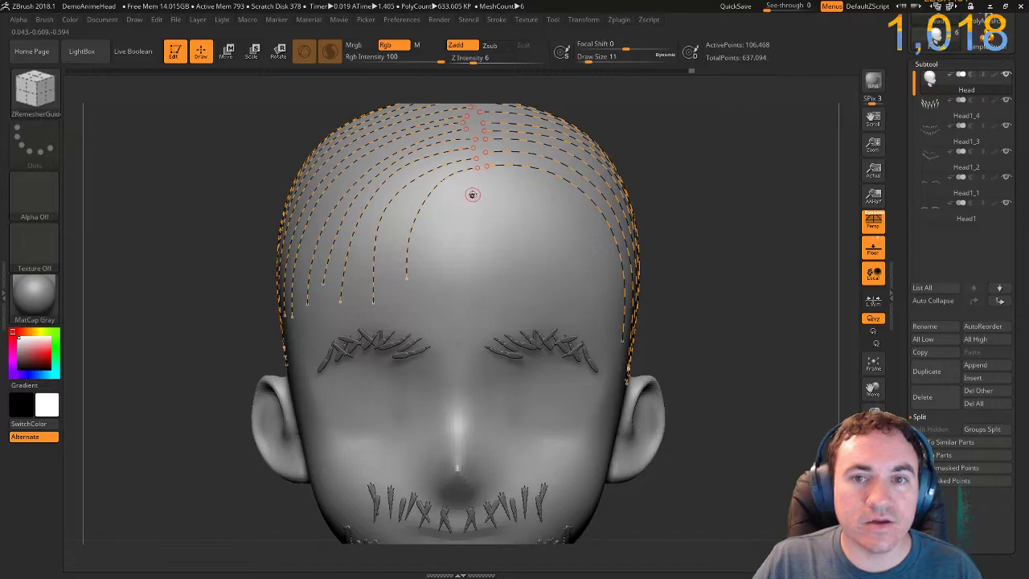
left_click(726, 11)
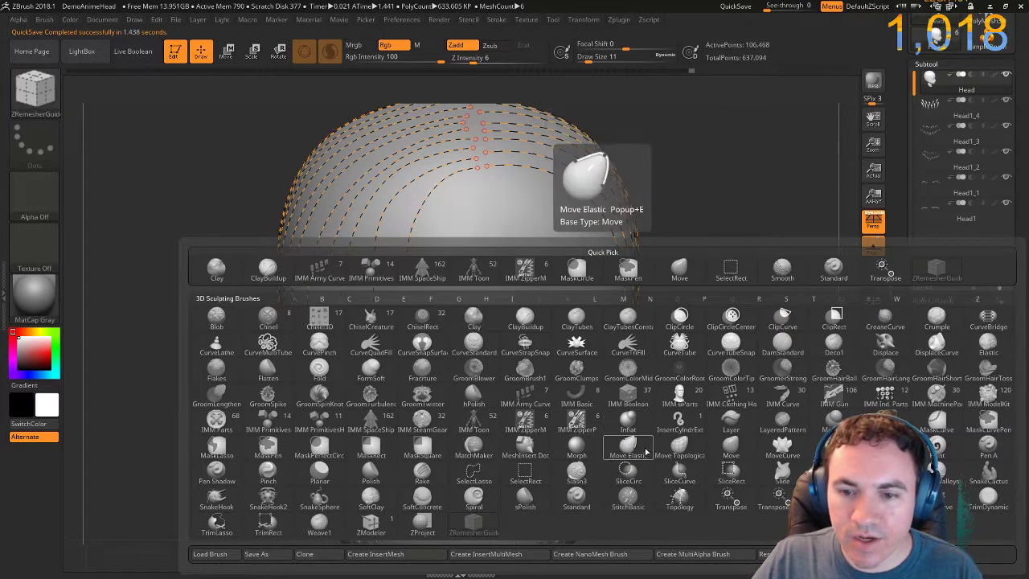
left_click(677, 419)
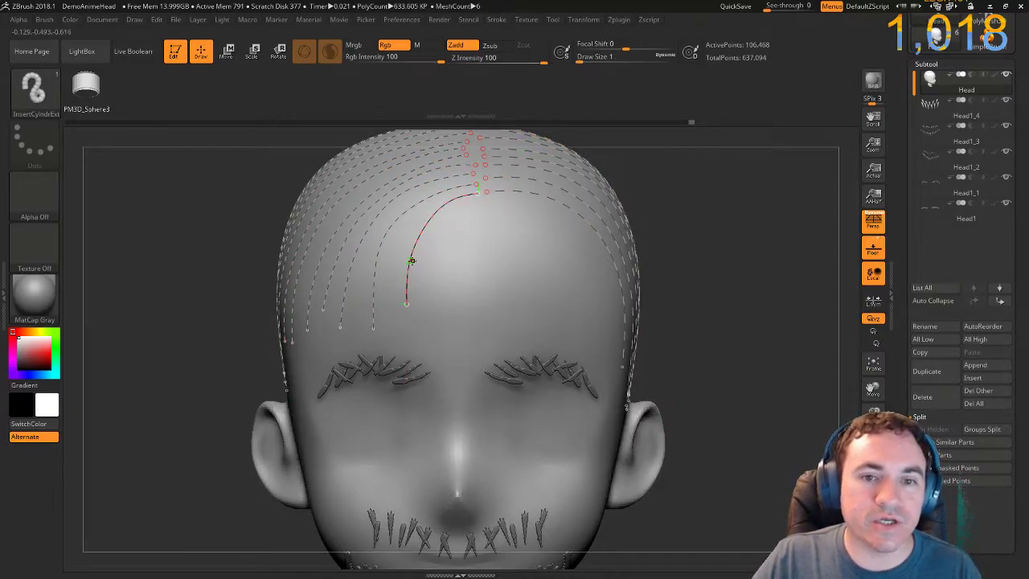
Apply the cylinder insert mesh at draw size 11 along all scalp guide curves with Curve Mode, Bend and Snap enabled.
left_click_drag(468, 133, 285, 389)
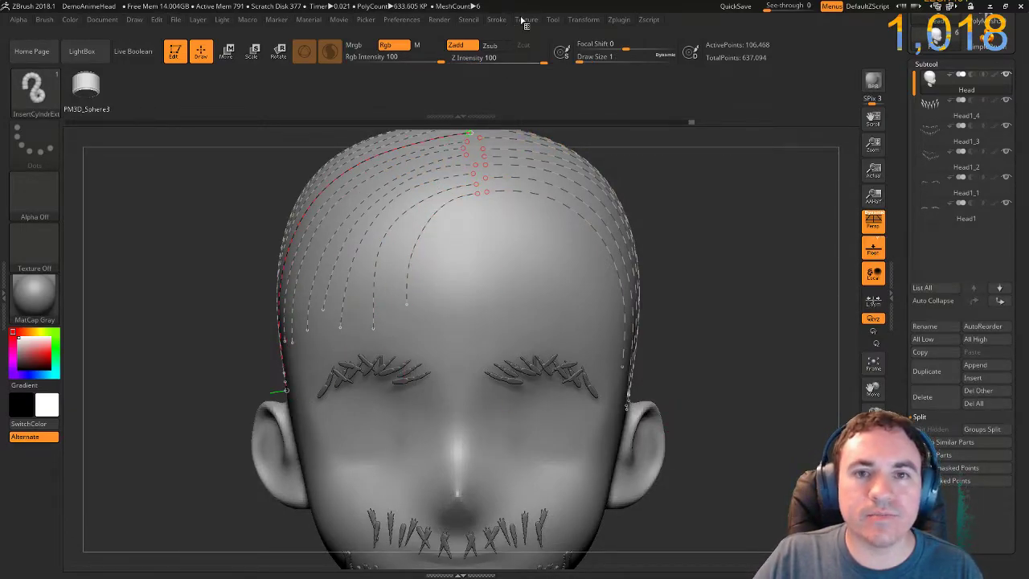
left_click(501, 22)
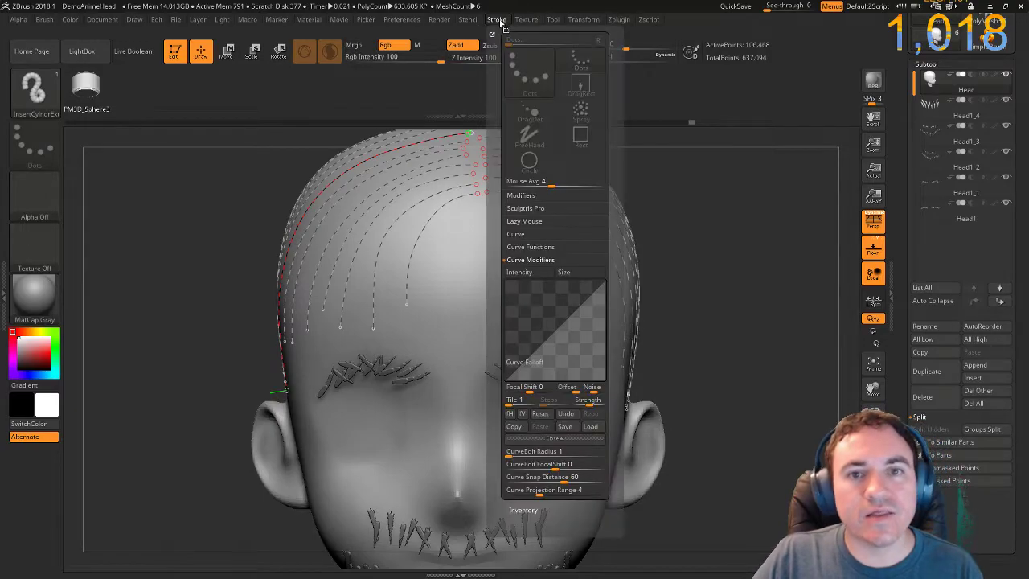
left_click(531, 234)
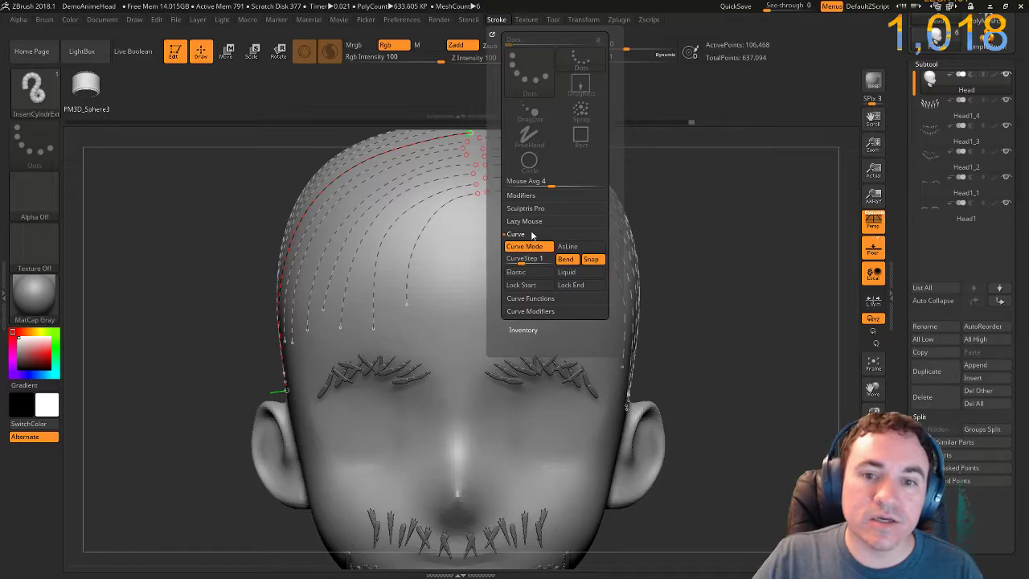
left_click(410, 249)
left_click(688, 248)
left_click_drag(711, 239, 749, 244)
right_click_drag(698, 260, 605, 261, "ctrl")
left_click_drag(605, 260, 531, 277)
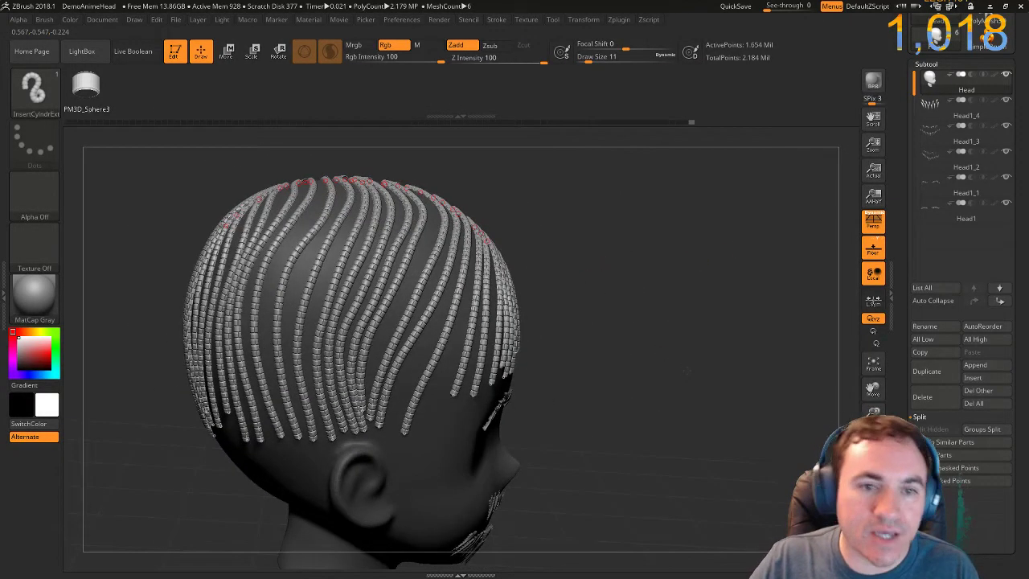
Enable the Size curve modifier and update the curves so the cylinder strands taper along their length.
left_click(496, 19)
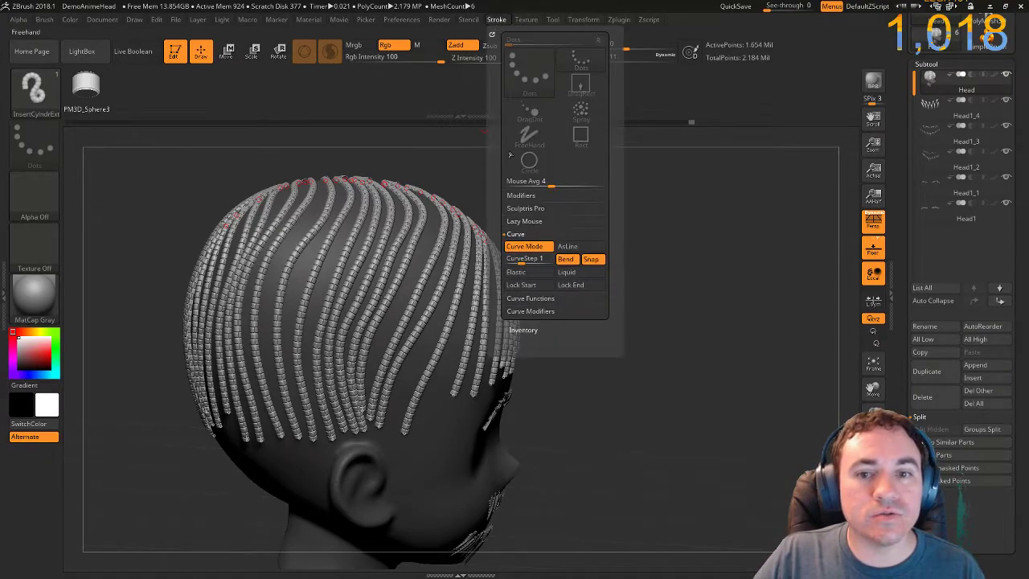
left_click(531, 311)
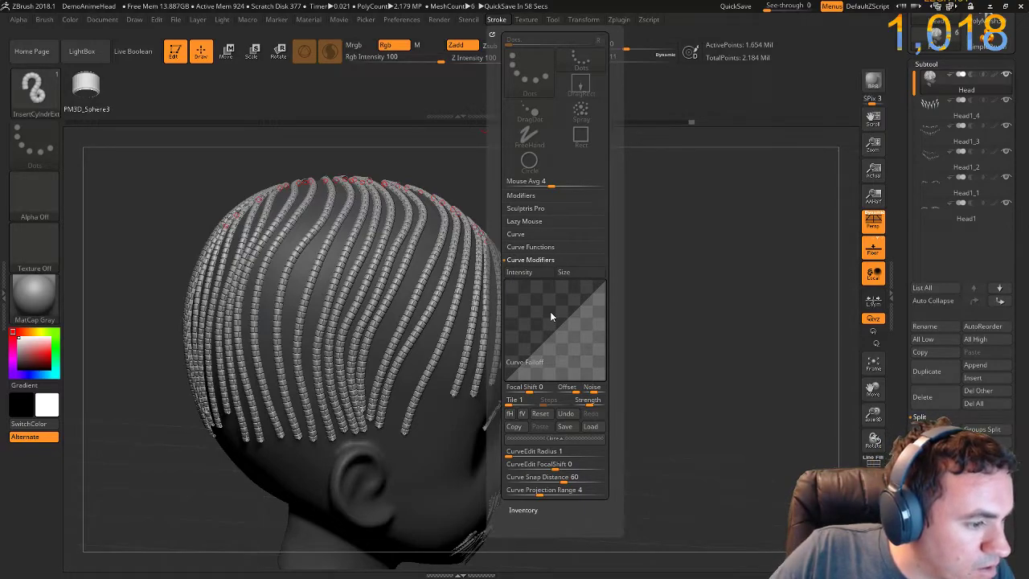
left_click(568, 273)
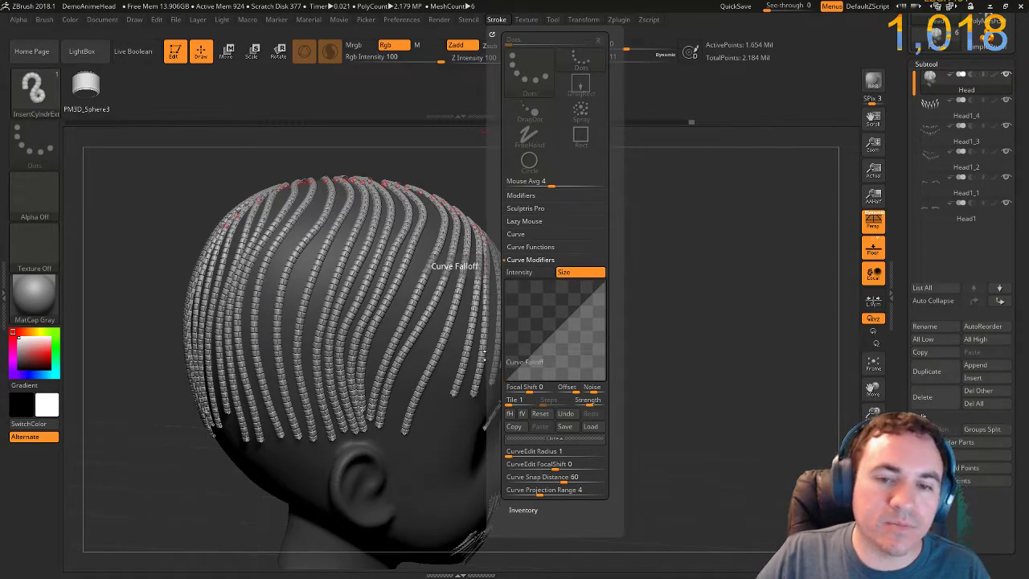
left_click(469, 338)
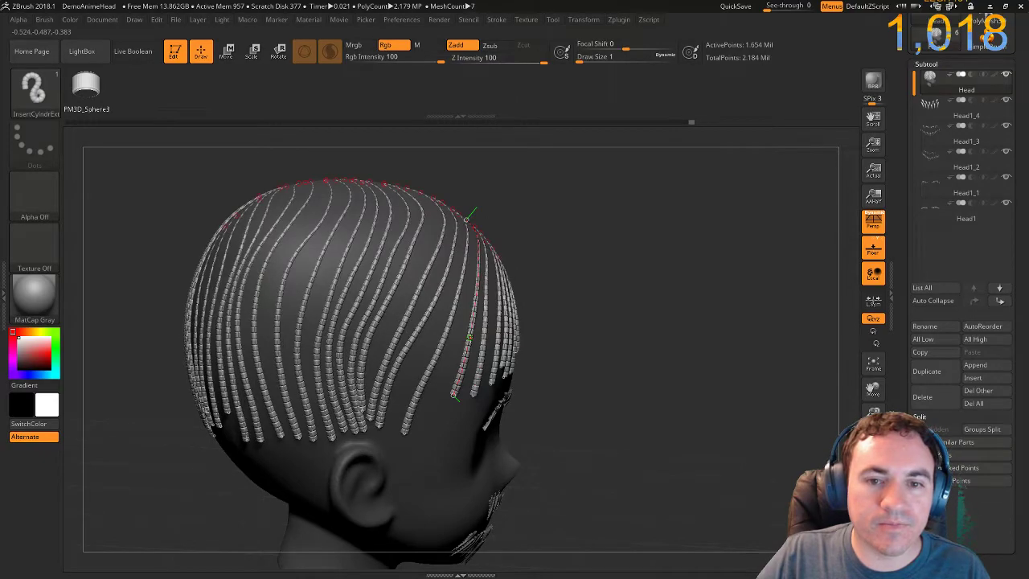
Set the draw size to 116 and update the curves to regenerate much thicker cylinder strands over the scalp.
left_click_drag(636, 308, 383, 283)
left_click_drag(588, 61, 611, 60)
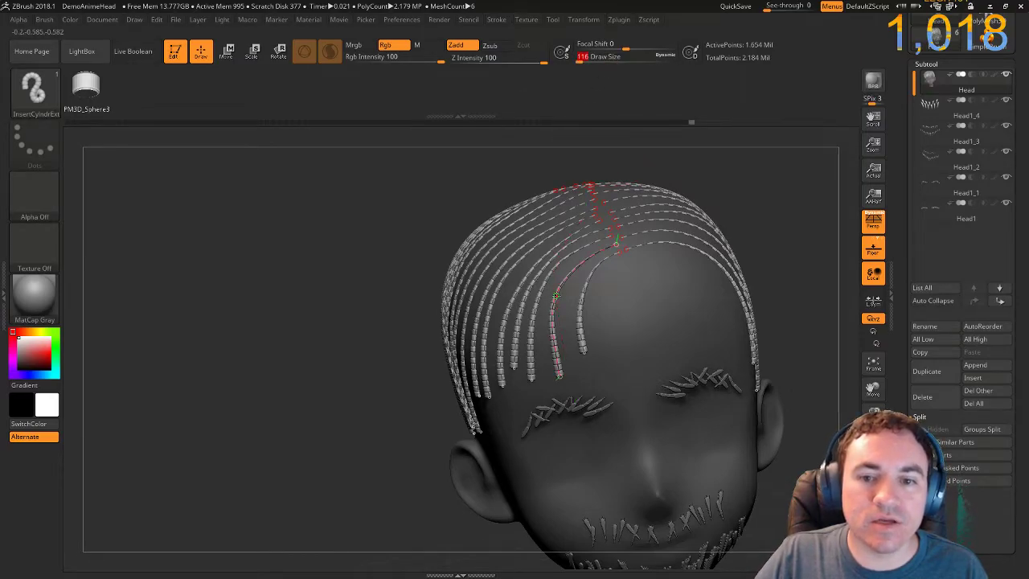
left_click(555, 297)
left_click_drag(326, 246, 638, 274)
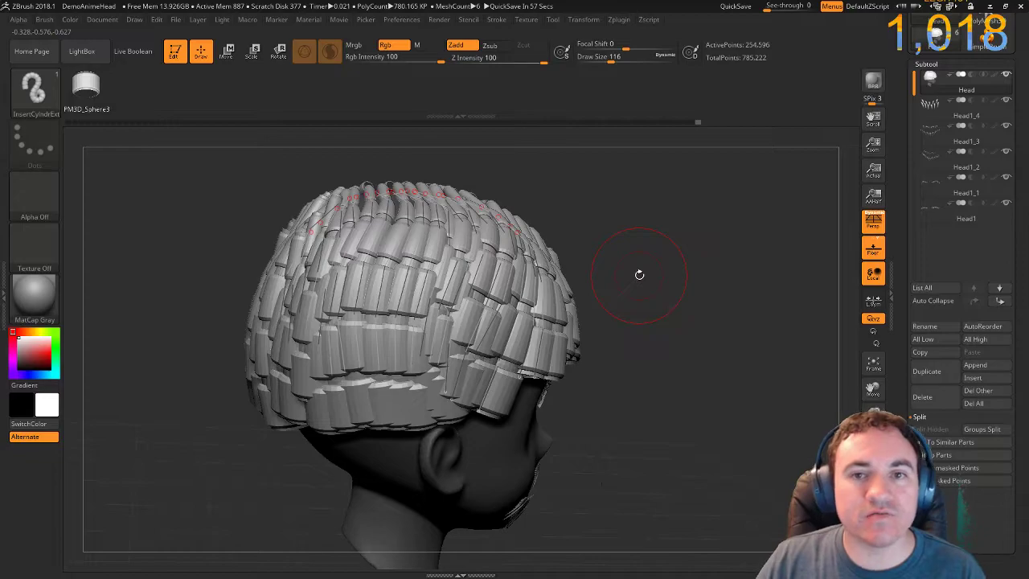
Set CurveStep to 0.32215 with Curve Mode active and update the scalp curves so the strands are built from denser segments.
left_click(496, 19)
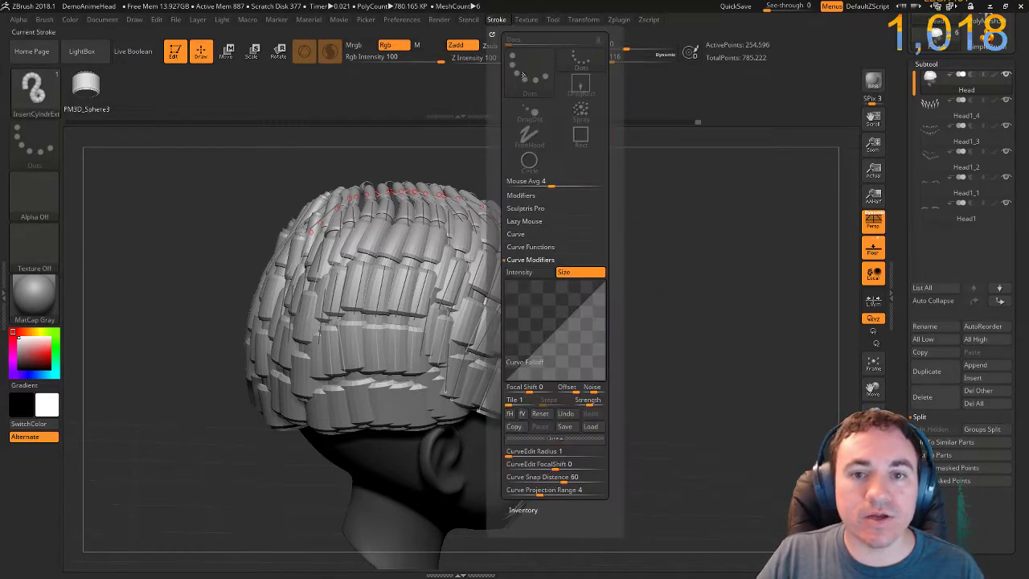
left_click(519, 236)
left_click(524, 246)
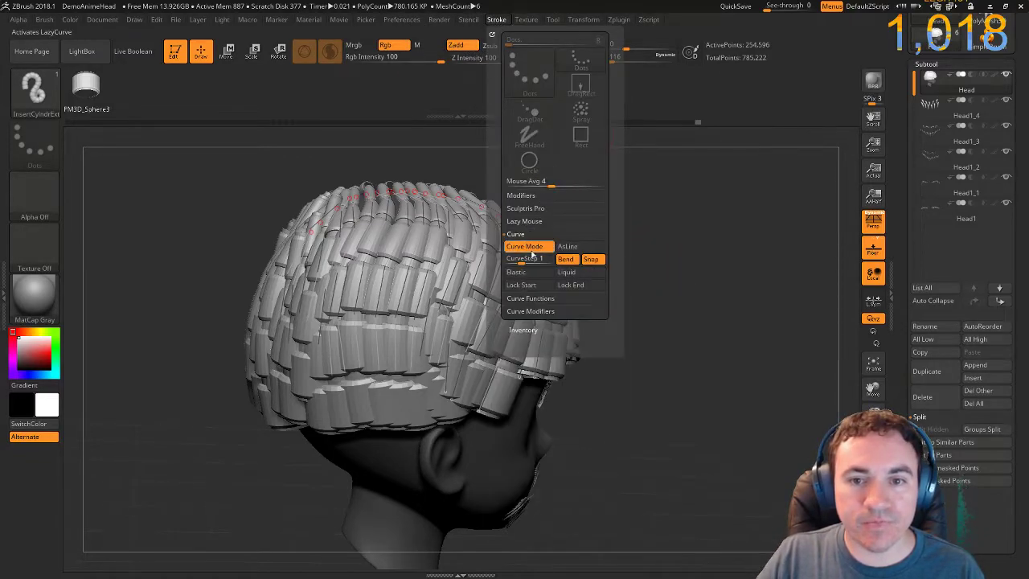
left_click(517, 265)
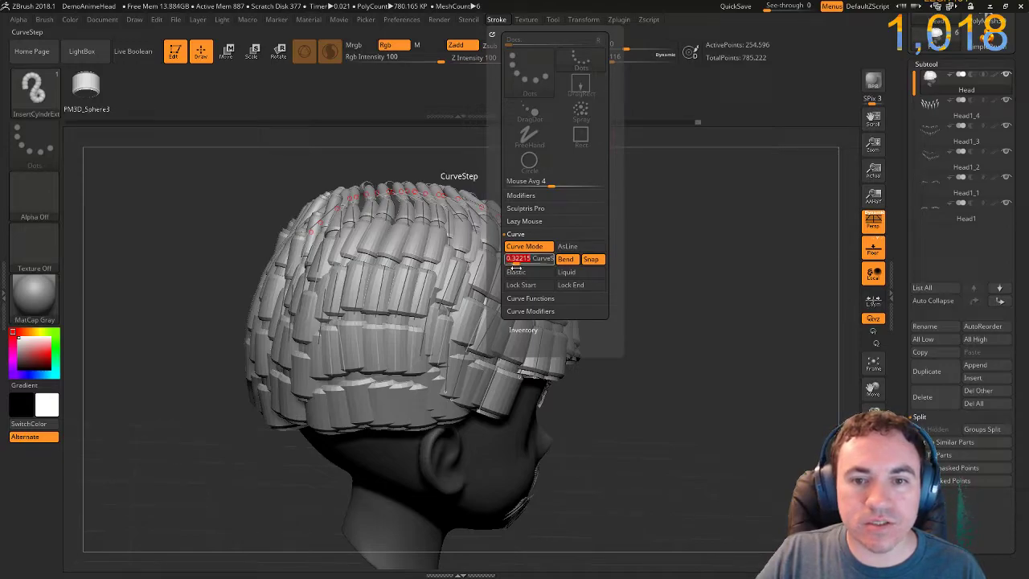
left_click(421, 297)
mouse_move(662, 308)
left_mouse_down()
mouse_move(664, 322)
mouse_move(390, 284)
mouse_move(343, 377)
mouse_move(284, 269)
left_mouse_up()
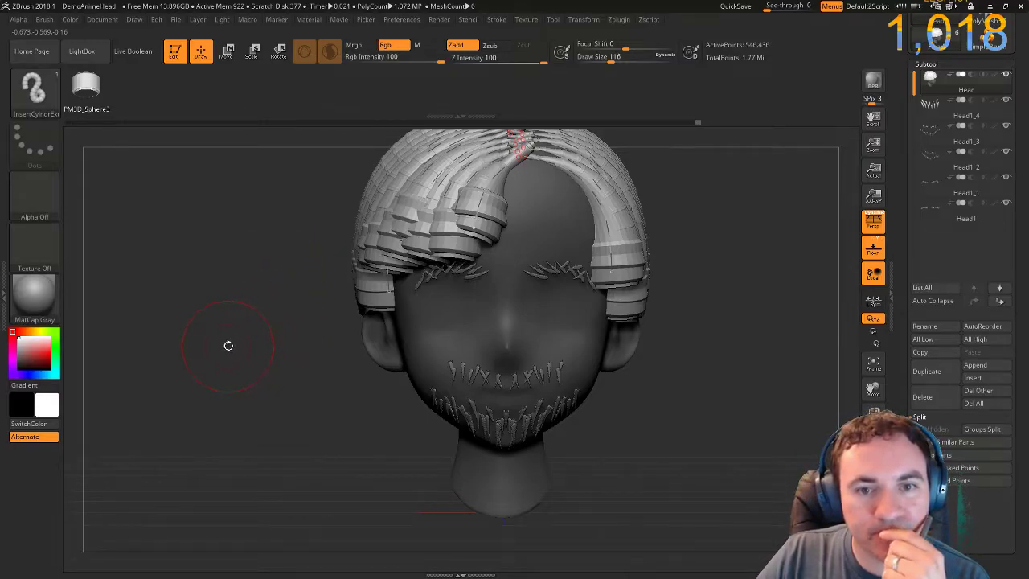
Hide the moustache and beard subtools Head1_4, Head1_3 and Head1_2, and reselect the Head subtool.
left_click_drag(230, 336, 392, 370)
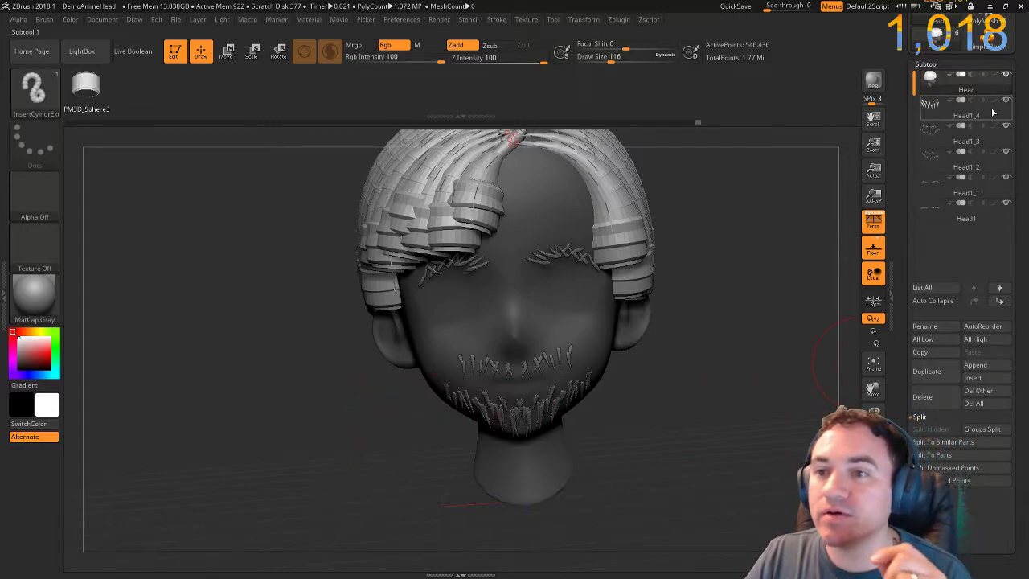
mouse_move(1012, 107)
left_click(1007, 129)
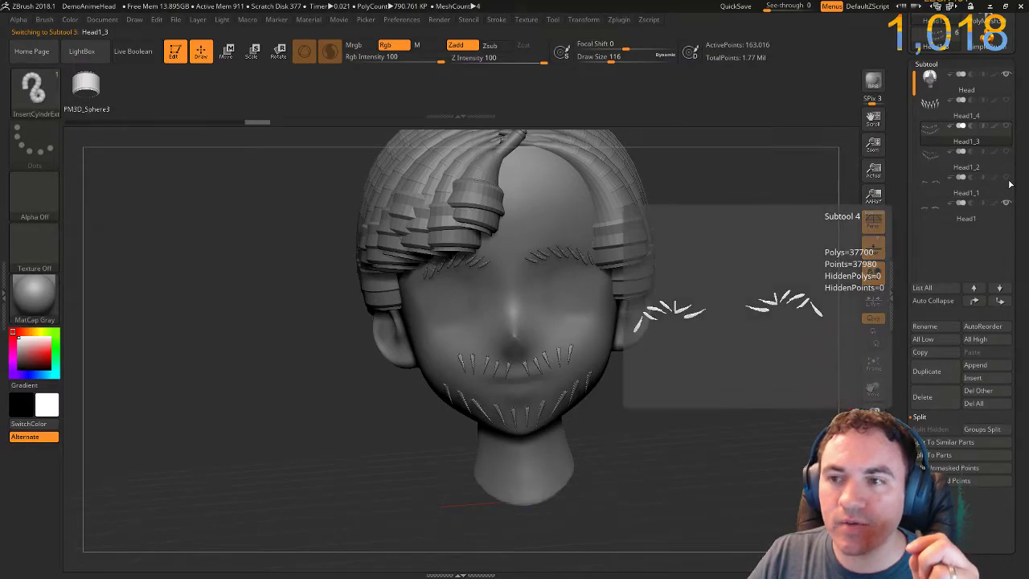
left_click(932, 79)
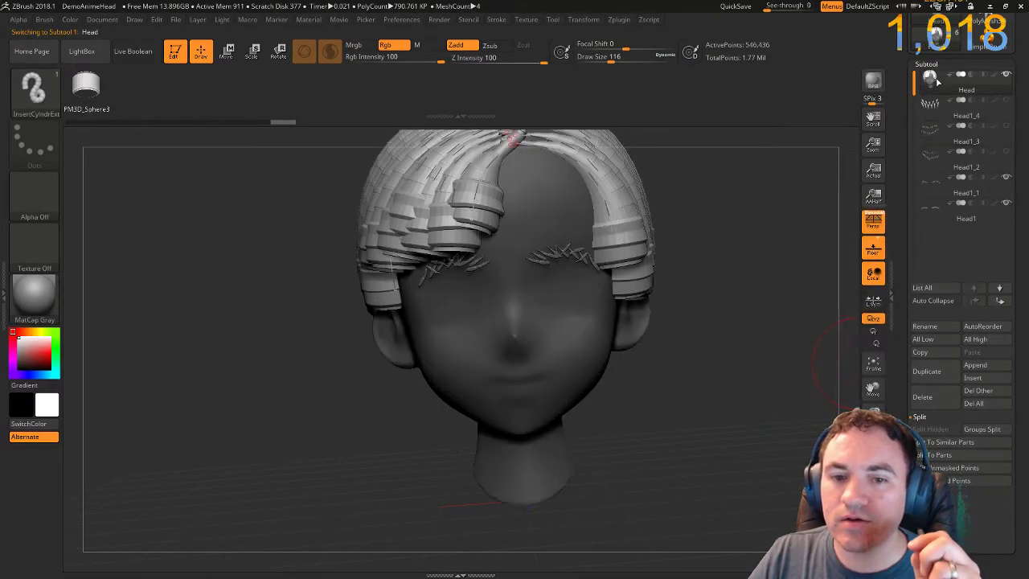
Remove the root taper in the curve modifiers and update the curves so the strands have even thickness along their length.
left_click_drag(715, 310, 692, 295)
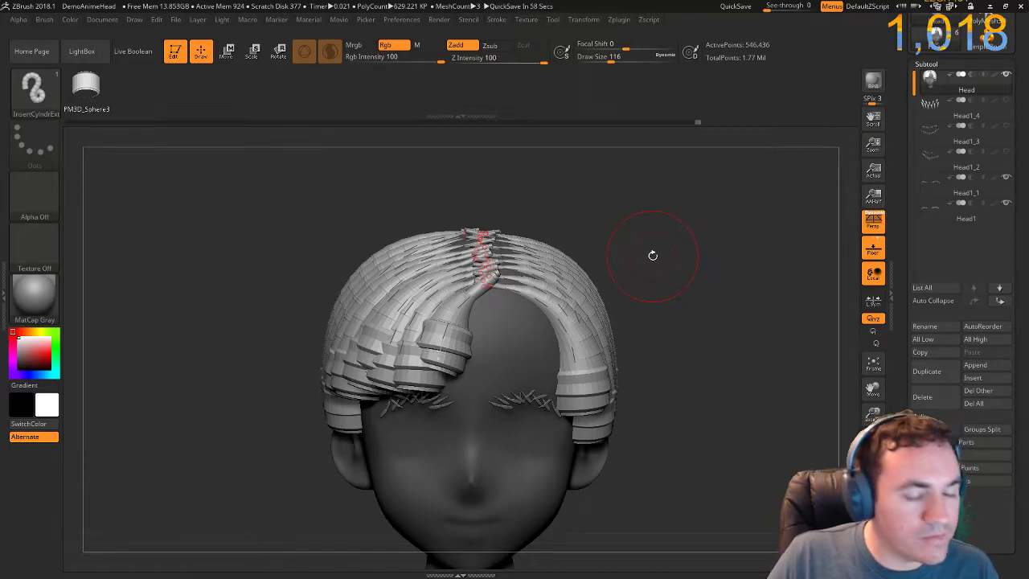
left_click_drag(654, 236, 610, 280)
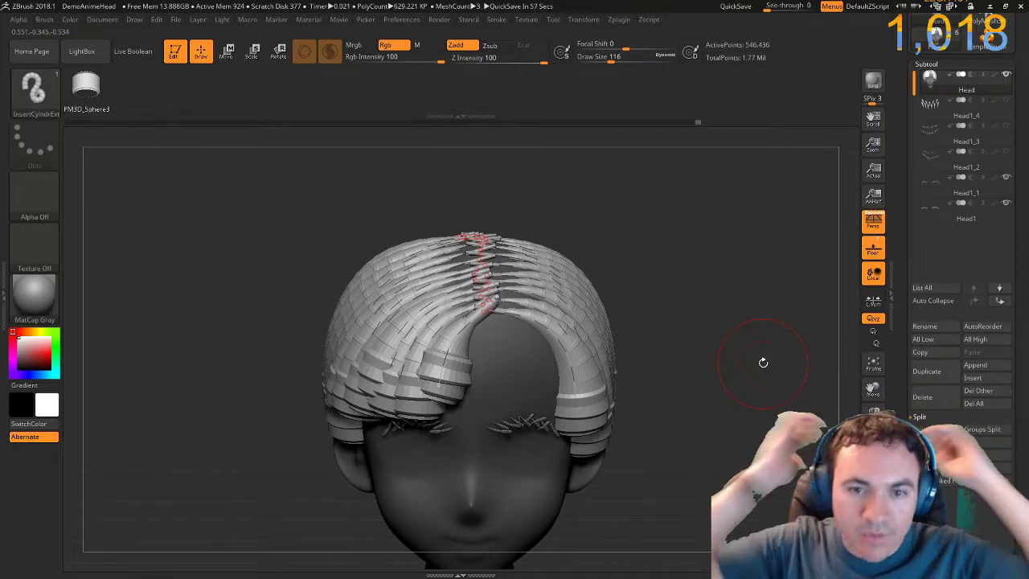
left_click(496, 19)
left_click(538, 311)
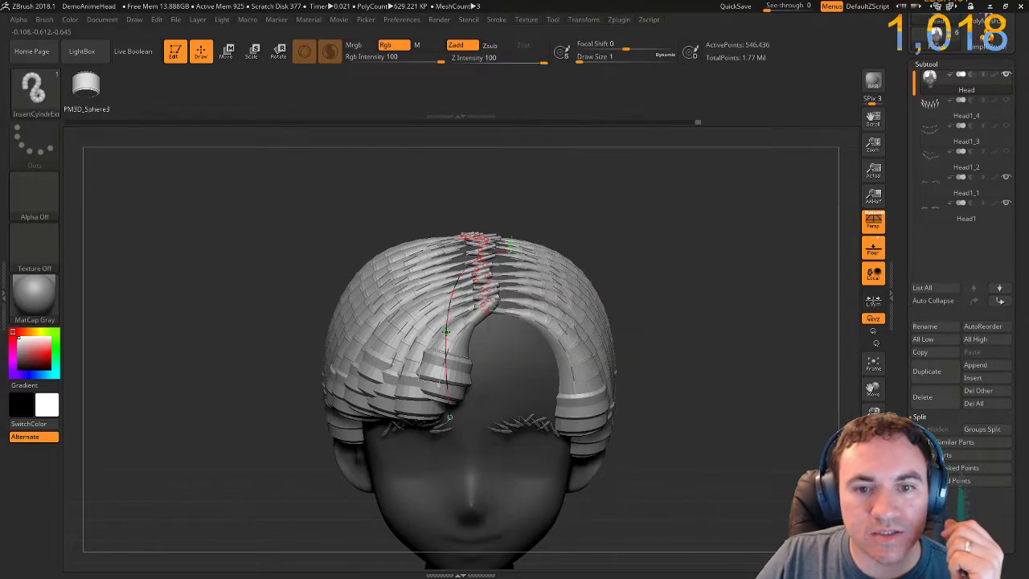
left_click(447, 330)
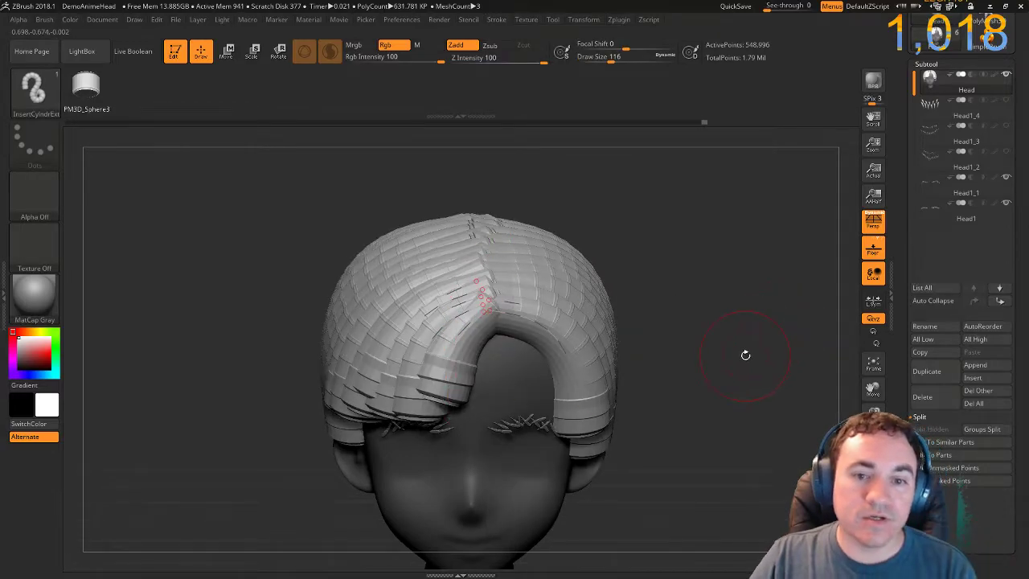
Try smoothing the strands on the back of the head with a draw size of 415.
left_click_drag(707, 353, 666, 299)
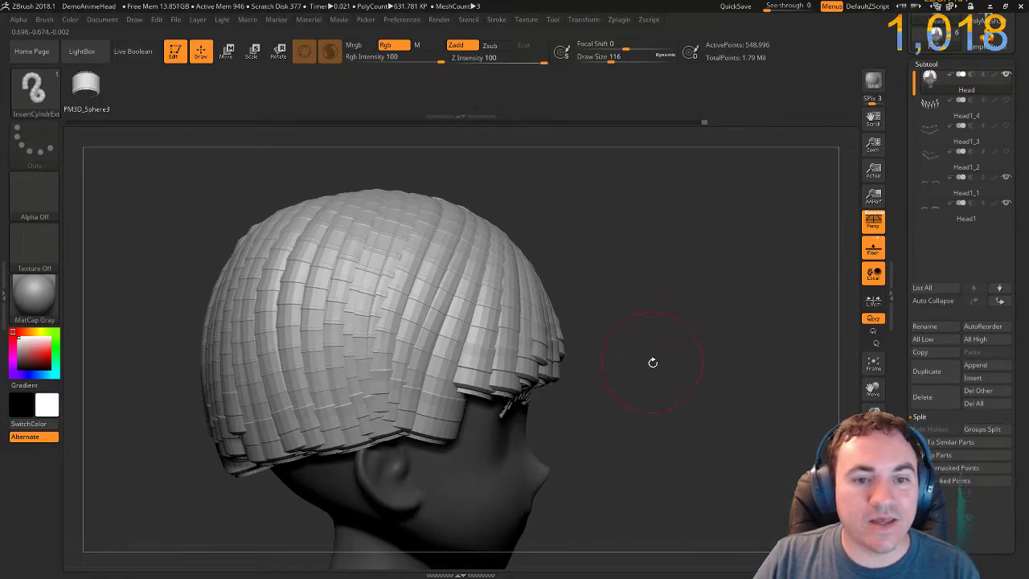
mouse_move(650, 390)
left_mouse_down()
mouse_move(696, 402)
mouse_move(644, 409)
left_mouse_up()
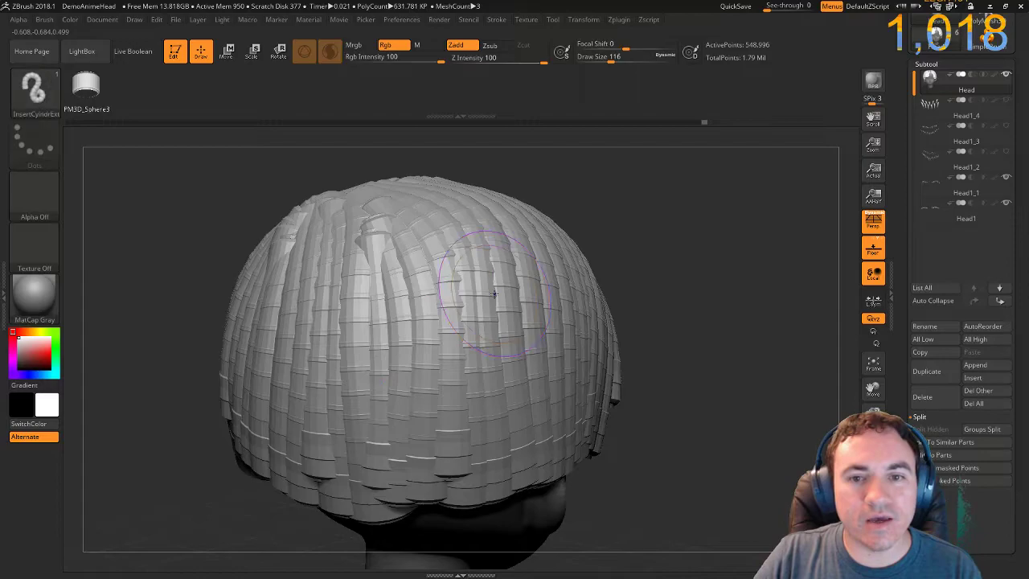
key("s")
mouse_move(503, 291)
left_mouse_down("shift")
mouse_move(410, 298)
mouse_move(480, 315)
mouse_move(486, 342)
left_mouse_up("shift")
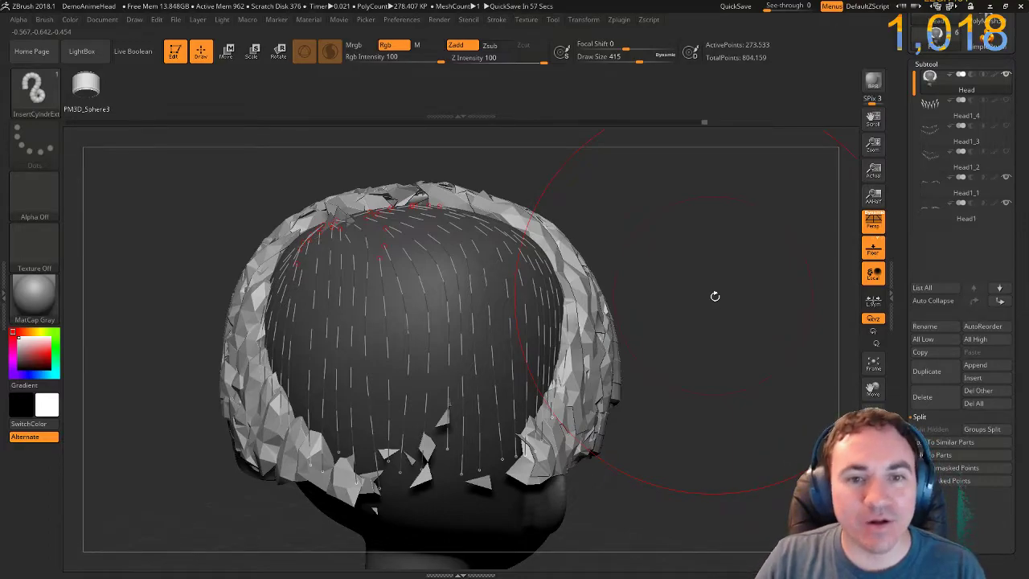
key("s")
mouse_move(683, 307)
left_mouse_down()
mouse_move(672, 308)
mouse_move(696, 323)
mouse_move(662, 331)
left_mouse_up()
right_click_drag(663, 331, 397, 368)
right_click_drag(362, 308, 385, 287, "ctrl")
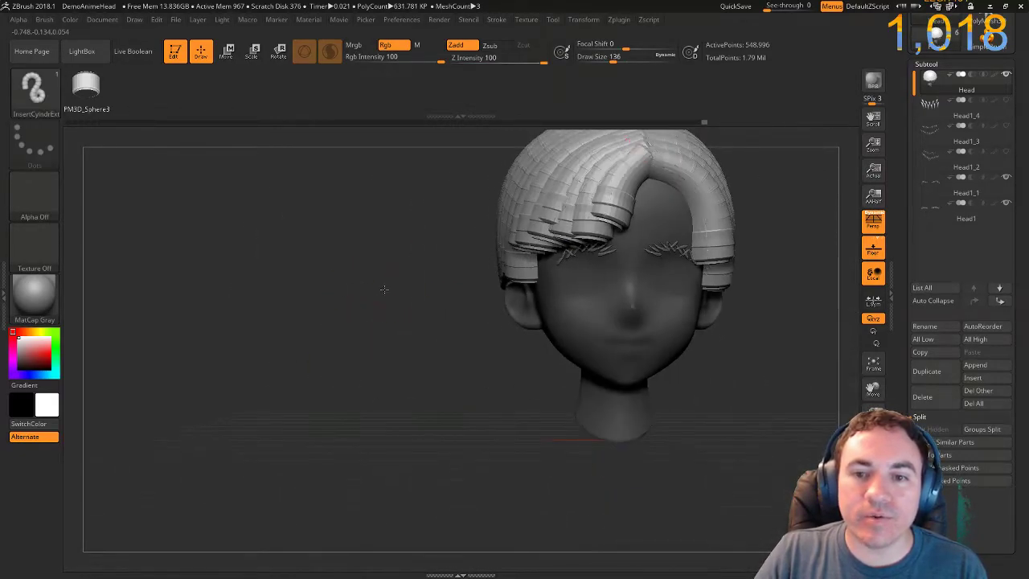
Try smoothing the strands at the back of the crown with draw size 136, and undo the stroke.
left_click_drag(385, 286, 365, 362)
left_click_drag(365, 324, 310, 319)
right_click_drag(310, 319, 222, 278, "ctrl")
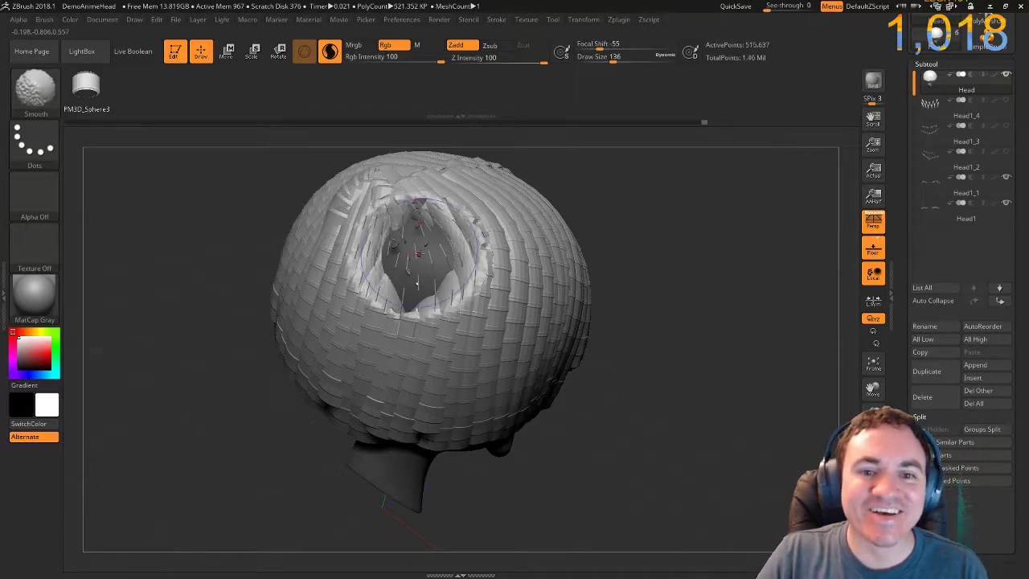
right_click_drag(617, 304, 480, 322)
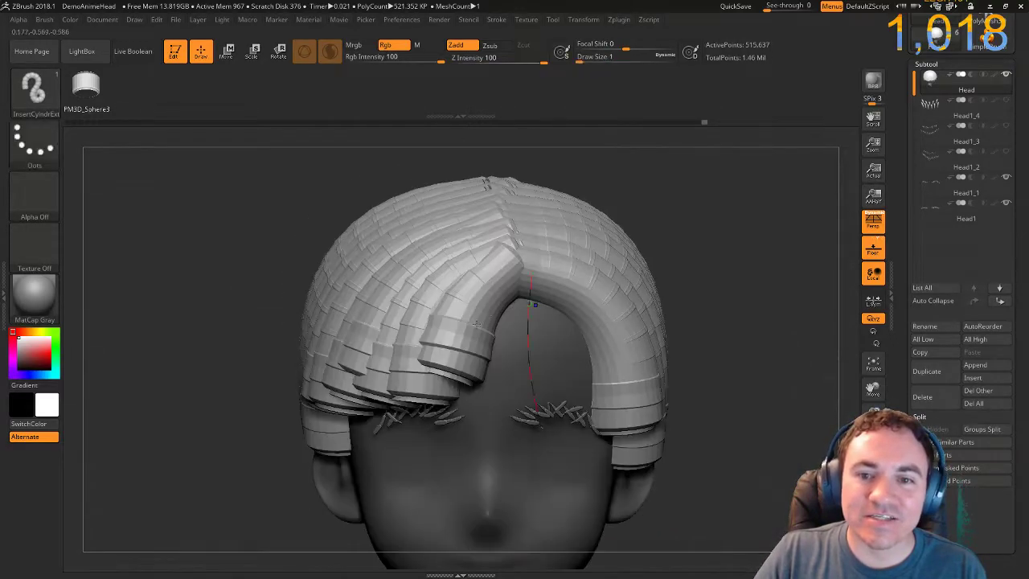
right_click_drag(737, 257, 701, 285, "ctrl")
mouse_move(641, 252)
left_mouse_down()
mouse_move(621, 265)
mouse_move(614, 255)
mouse_move(609, 289)
left_mouse_up()
right_click_drag(608, 289, 603, 338, "ctrl")
key("ctrl+z")
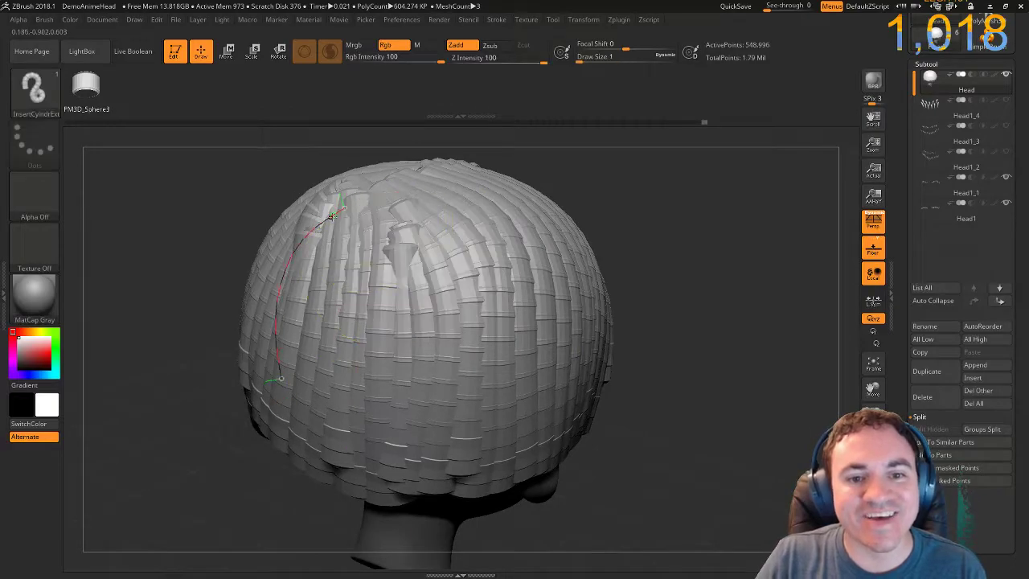
Set the draw size to 187 and smooth away the strands across the back of the crown.
key("s")
scroll(612, 190, "up", 1)
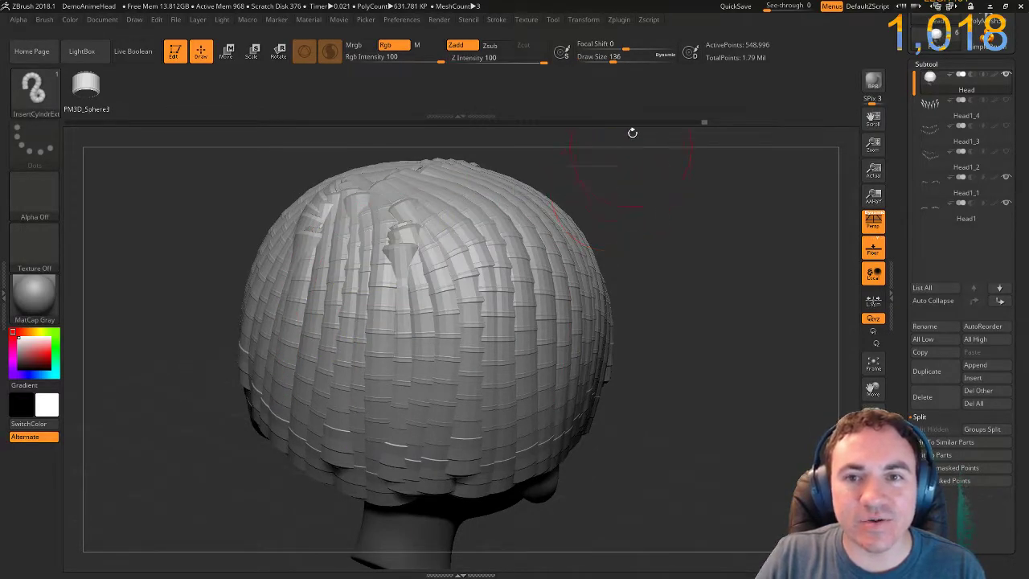
left_click(619, 58)
mouse_move(386, 297)
left_mouse_down("shift")
mouse_move(346, 241)
mouse_move(346, 305)
mouse_move(338, 241)
mouse_move(406, 255)
mouse_move(322, 242)
mouse_move(338, 281)
mouse_move(362, 242)
mouse_move(398, 263)
mouse_move(321, 241)
mouse_move(337, 305)
mouse_move(362, 241)
mouse_move(391, 261)
mouse_move(305, 306)
mouse_move(313, 241)
mouse_move(338, 345)
mouse_move(384, 272)
left_mouse_up("shift")
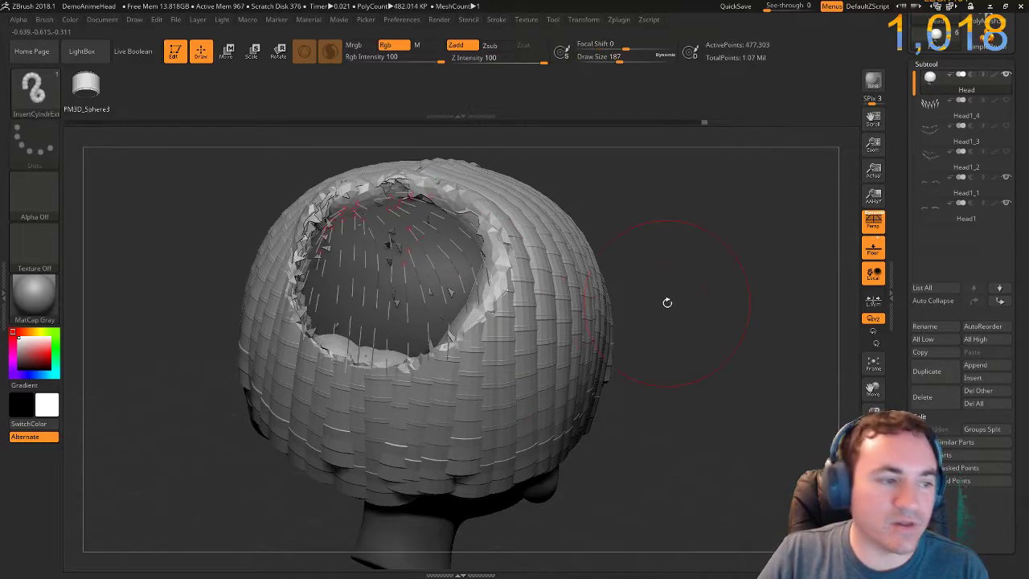
left_click_drag(667, 302, 241, 426)
key("ctrl")
right_click_drag(212, 431, 246, 383, "ctrl")
Smooth away a patch of strands on the side of the hair above the ear.
key("shift")
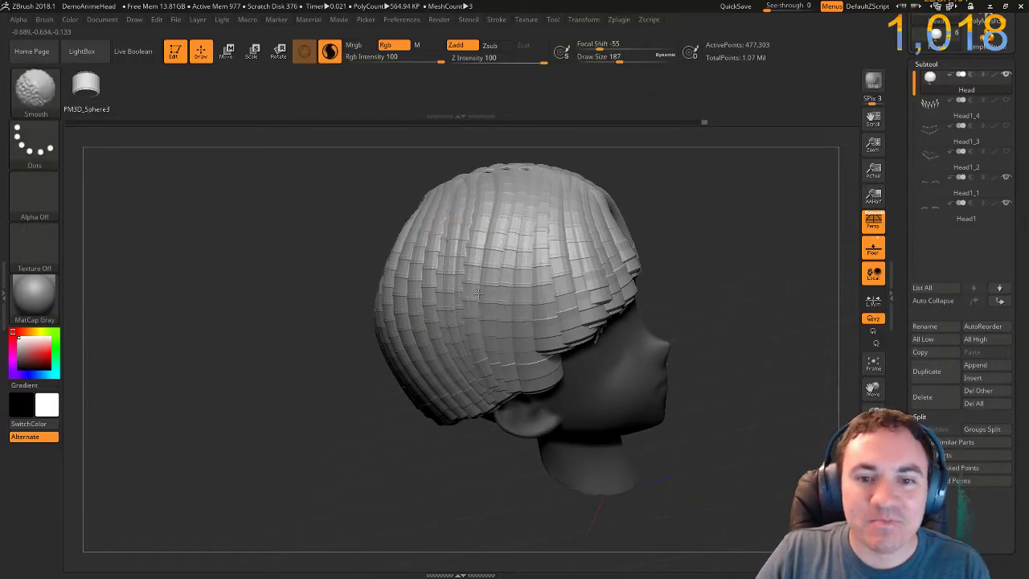
left_click_drag(472, 291, 488, 293, "shift")
mouse_move(480, 300)
left_mouse_down("shift")
mouse_move(492, 307)
mouse_move(487, 316)
left_mouse_up("shift")
left_click_drag(285, 326, 315, 325)
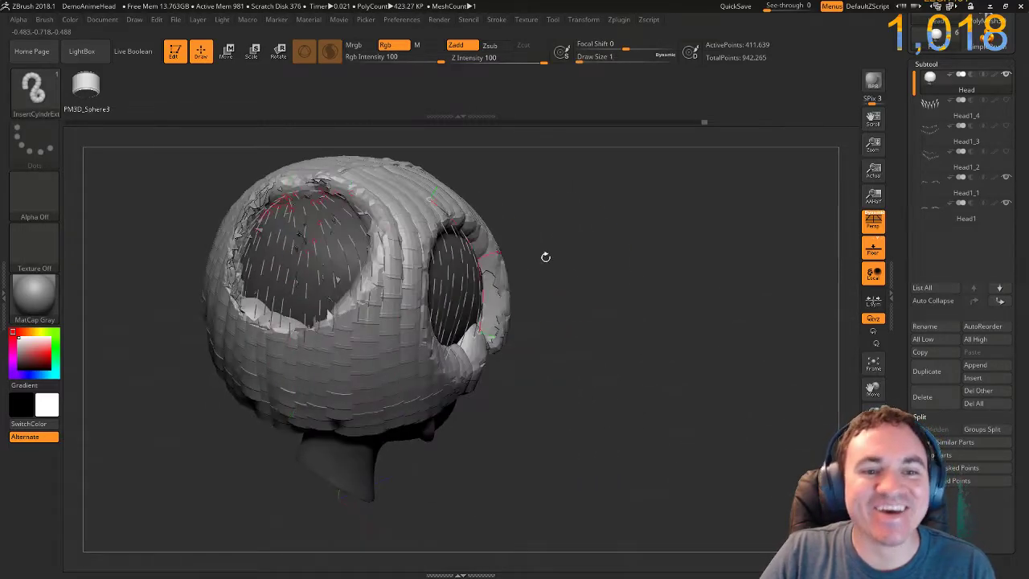
left_click_drag(599, 298, 658, 345, "alt")
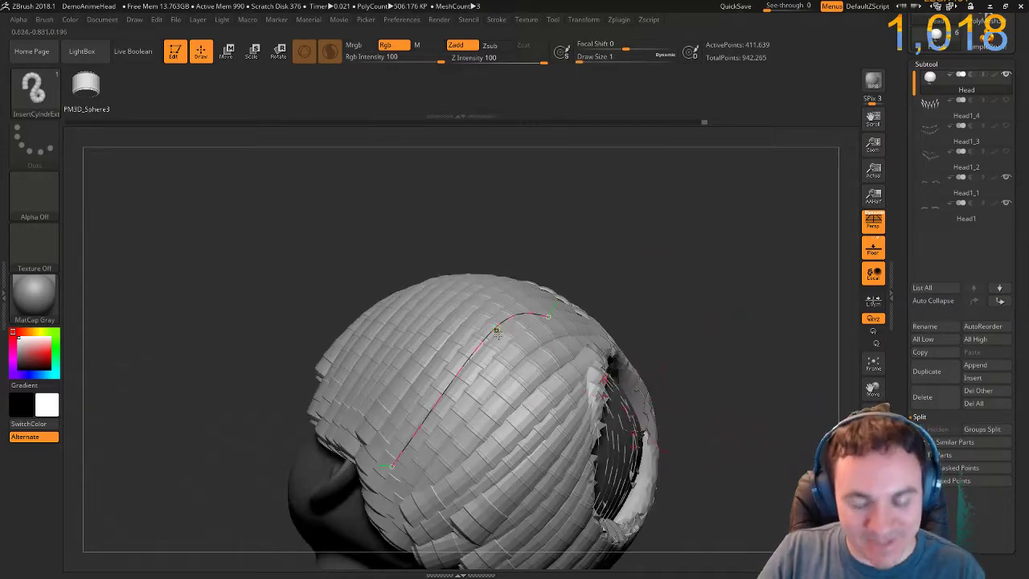
left_click_drag(296, 299, 466, 337)
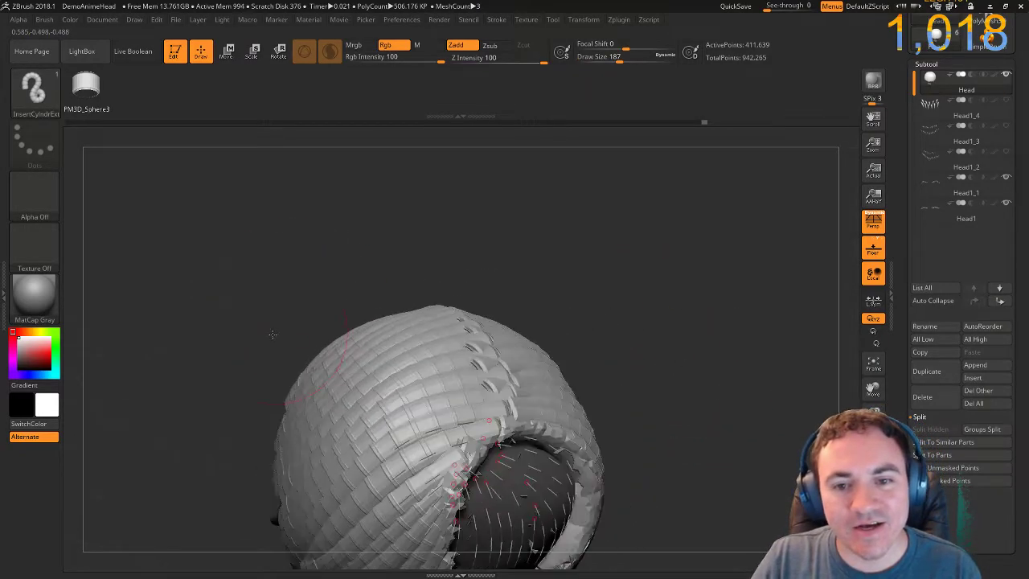
Undo all the test smoothing strokes on the crown and side to restore the full set of strands.
key("ctrl+z")
left_click_drag(697, 419, 661, 392)
mouse_move(402, 444)
left_mouse_down("shift")
mouse_move(402, 435)
mouse_move(303, 421)
mouse_move(415, 348)
mouse_move(418, 331)
left_mouse_up("shift")
mouse_move(545, 287)
left_mouse_down()
mouse_move(481, 434)
mouse_move(457, 432)
left_mouse_up()
key("ctrl+z")
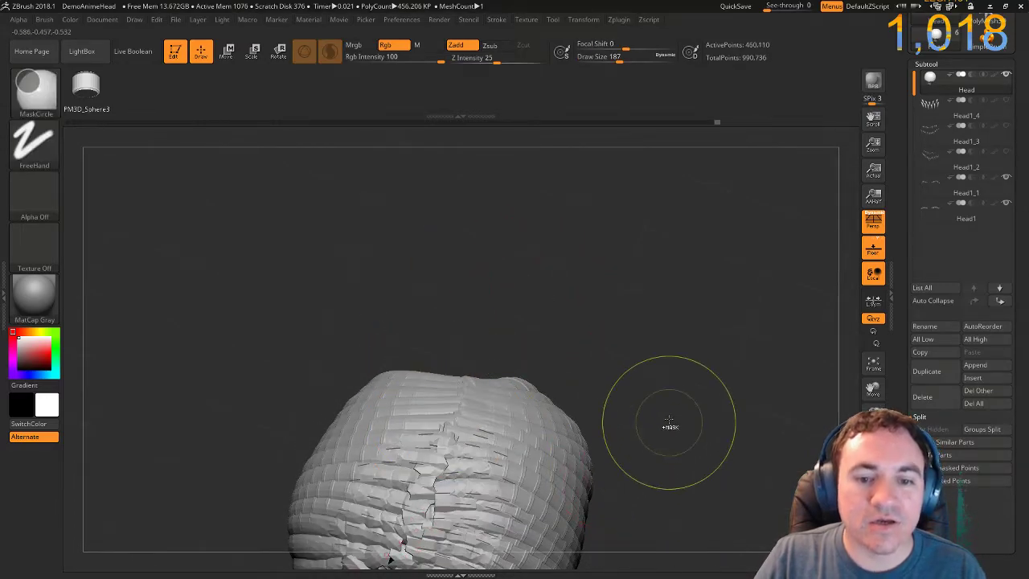
left_click_drag(673, 477, 673, 367, "alt")
key("ctrl+z")
key("ctrl+z")
key("ctrl+z")
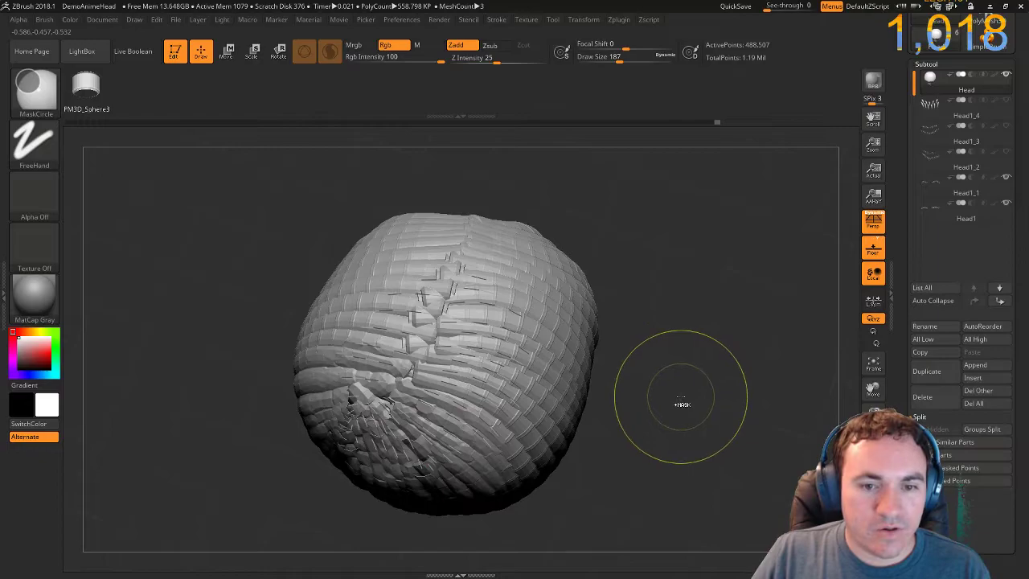
left_click_drag(685, 435, 689, 375)
key("ctrl")
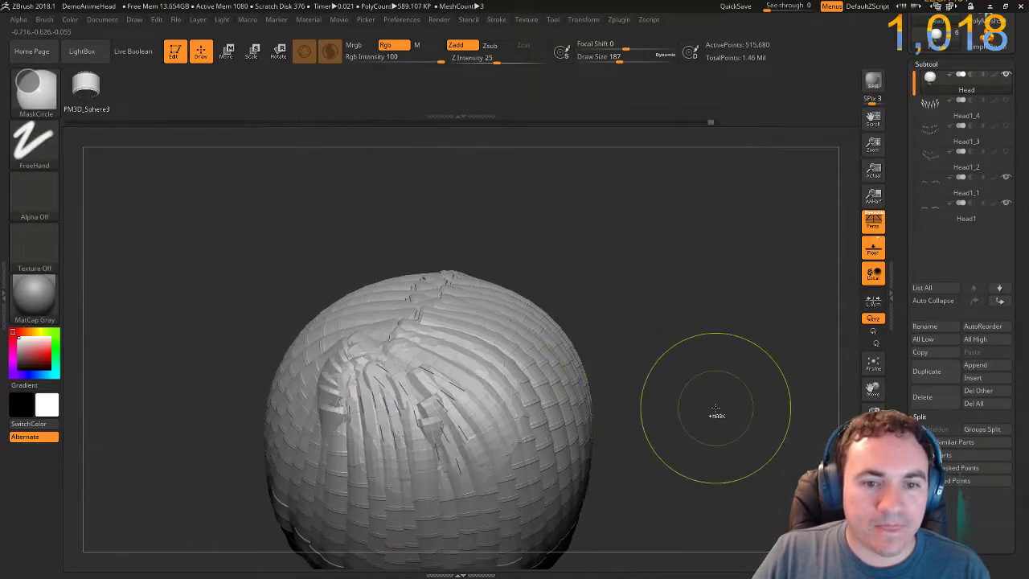
key("ctrl+z")
key("ctrl+shift+z")
Set the draw size to 262 and update the curves to regenerate much bulkier strands over the whole scalp.
left_click_drag(621, 393, 529, 241)
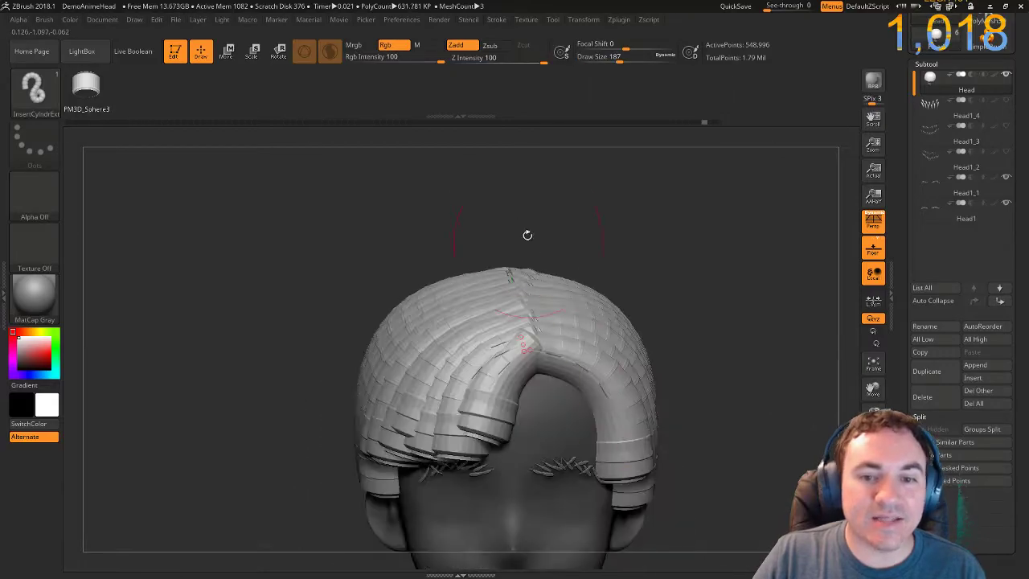
key("s")
left_click_drag(563, 203, 569, 200)
left_click(498, 318)
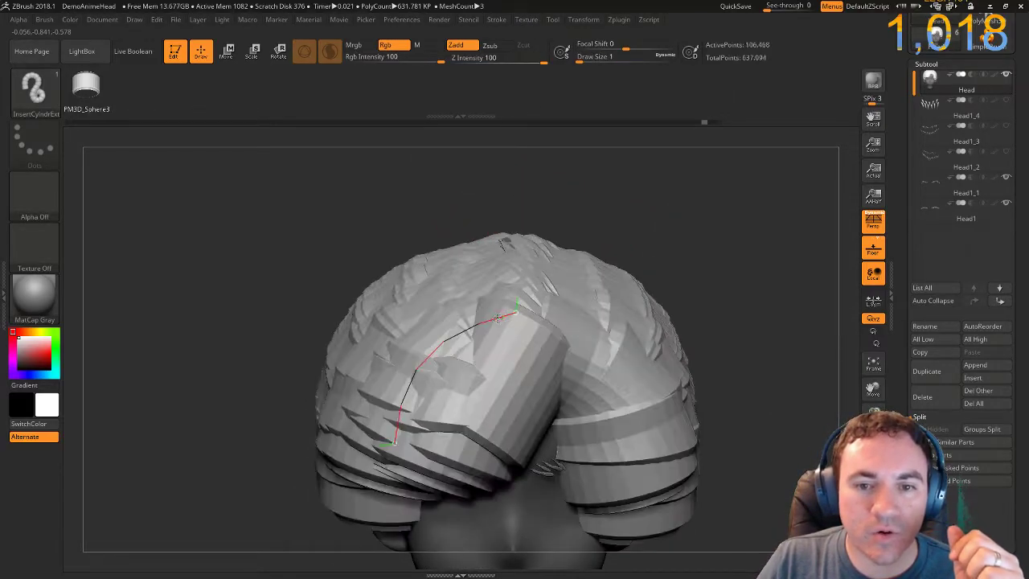
mouse_move(772, 312)
left_mouse_down()
mouse_move(685, 353)
mouse_move(652, 347)
left_mouse_up()
mouse_move(681, 373)
right_mouse_down("ctrl")
mouse_move(667, 342)
mouse_move(592, 319)
right_mouse_up("ctrl")
right_click_drag(681, 381, 710, 353, "ctrl")
mouse_move(653, 339)
left_mouse_down()
mouse_move(627, 397)
mouse_move(683, 386)
mouse_move(747, 396)
left_mouse_up()
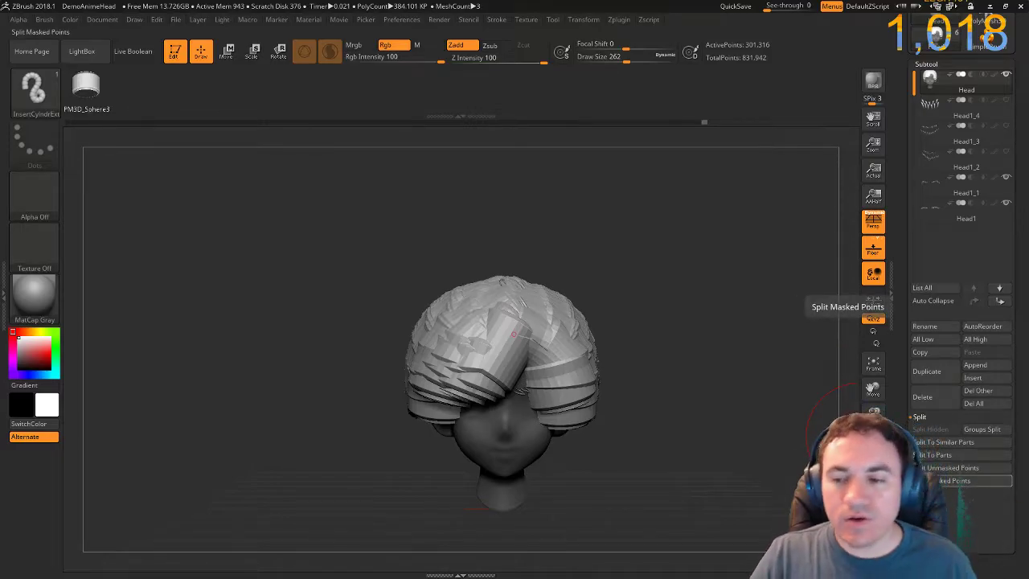
Split the unmasked hair strands into their own subtool, select it to check it, and reselect the Head subtool.
left_click(945, 467)
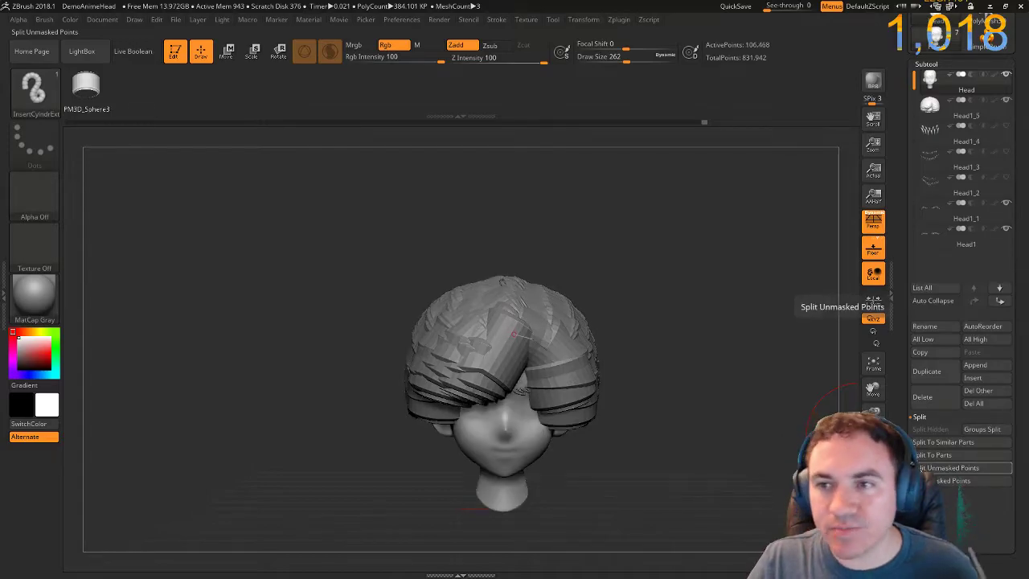
left_click(929, 107)
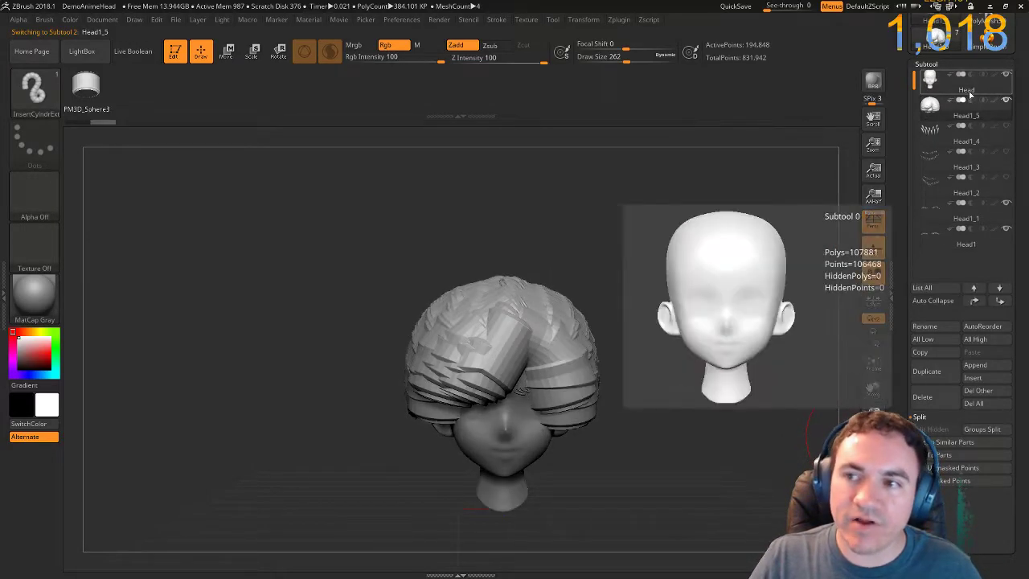
left_click(937, 89)
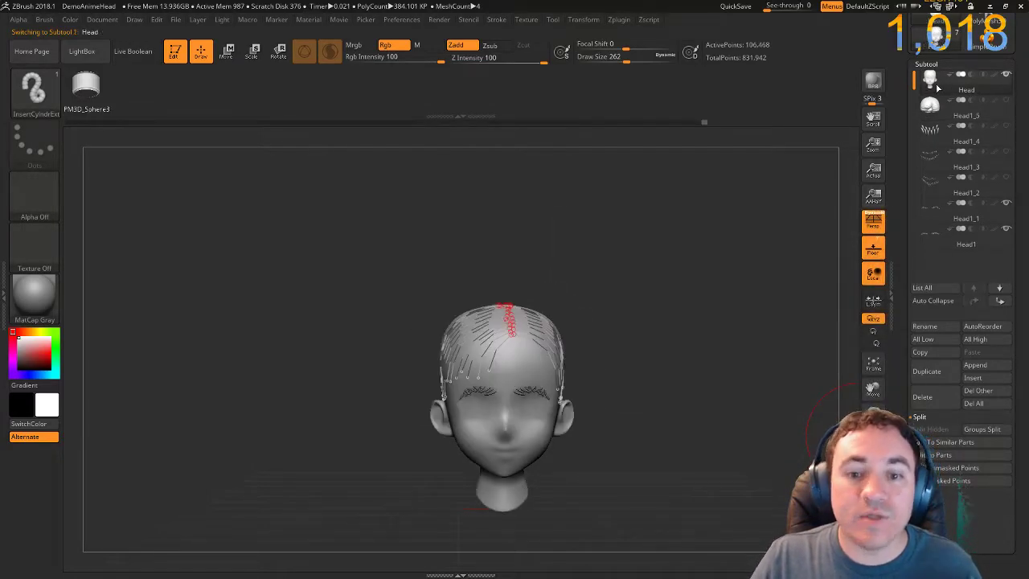
Regenerate the strands from the Head's guide curves, undo that, and select the separated hair subtool Head1_5.
left_click(485, 347)
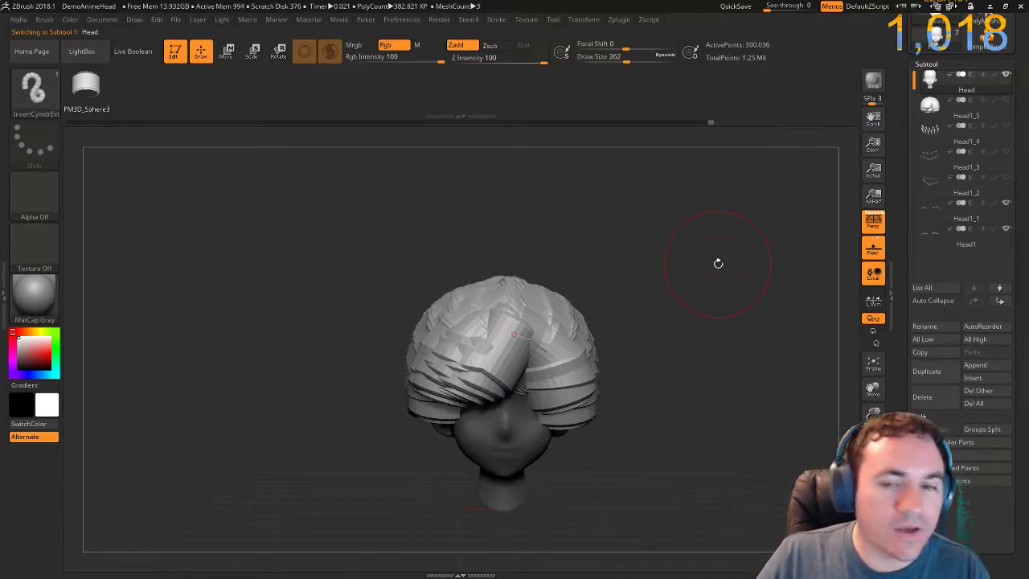
key("ctrl+z")
left_click(934, 108)
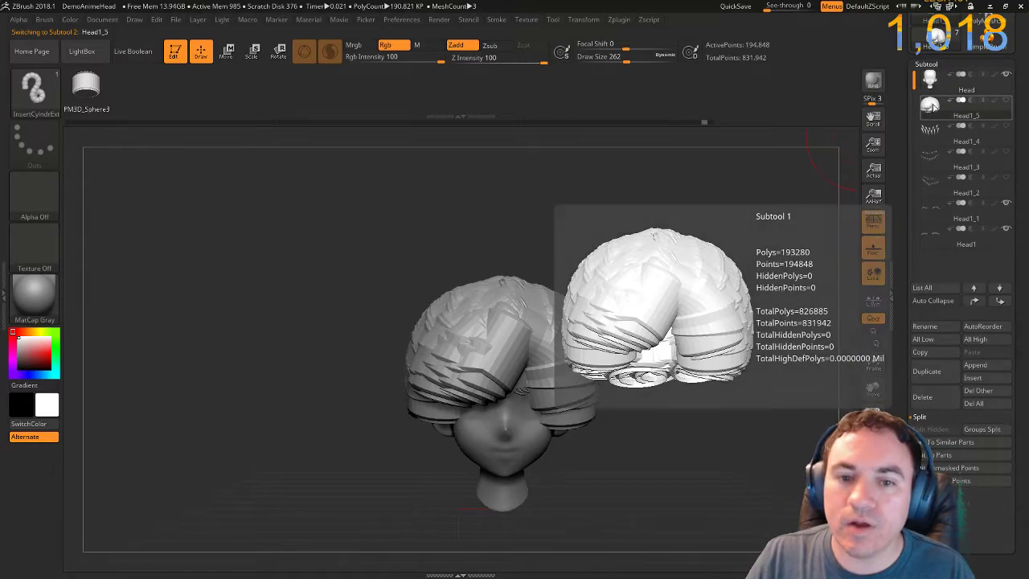
Quick-save the project and Tessimate the Head1_5 hair subtool with a Polygons Size of 6.31893.
right_click_drag(622, 319, 704, 289, "ctrl")
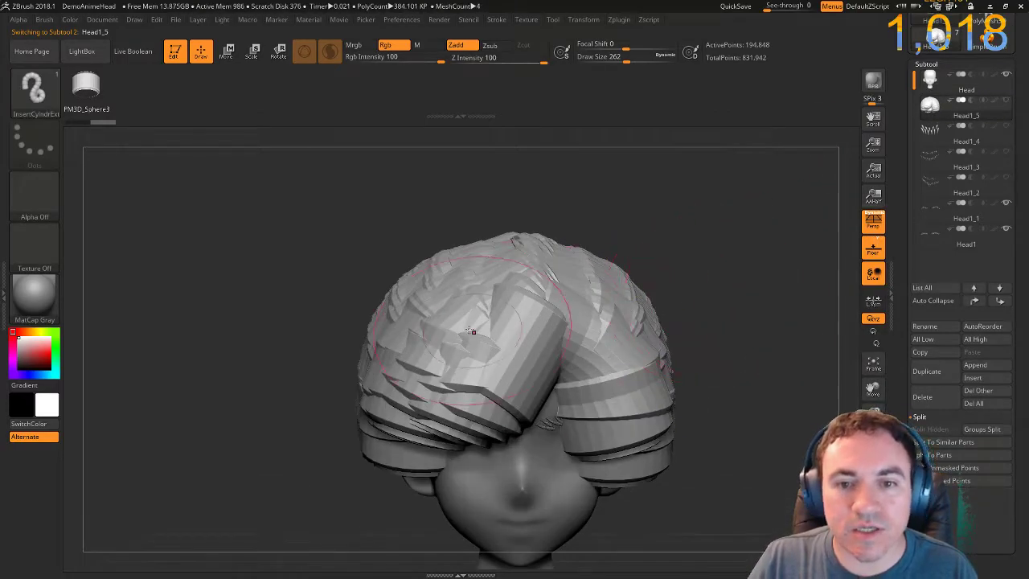
left_click(737, 6)
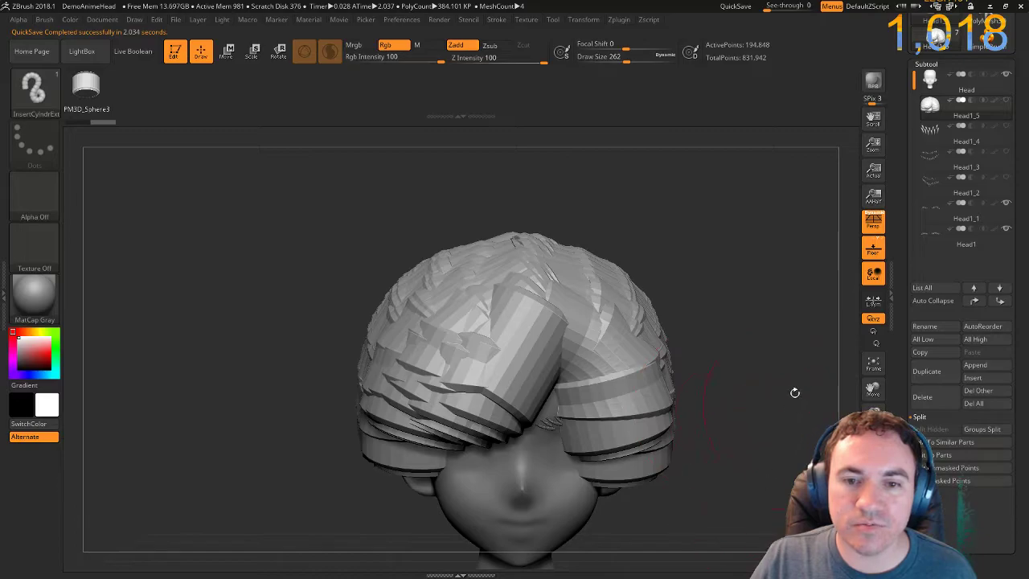
scroll(916, 458, "down", 4)
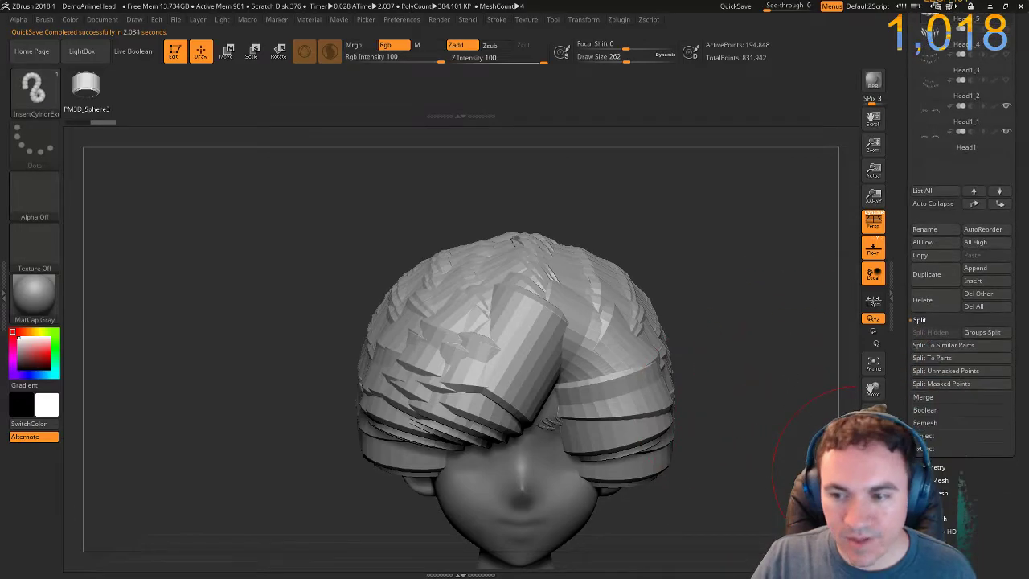
left_click(933, 467)
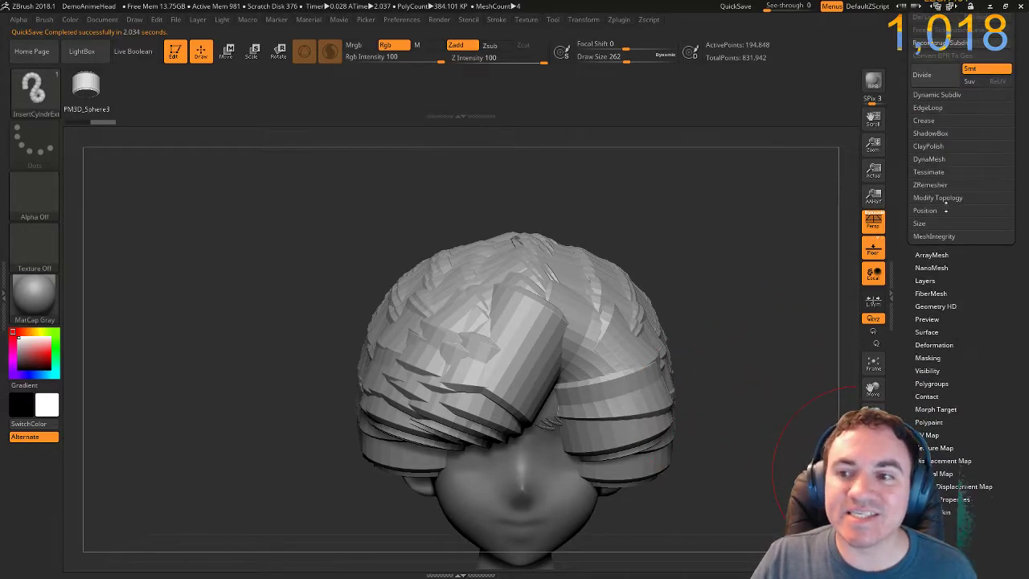
left_click(931, 172)
left_click_drag(973, 207, 990, 208)
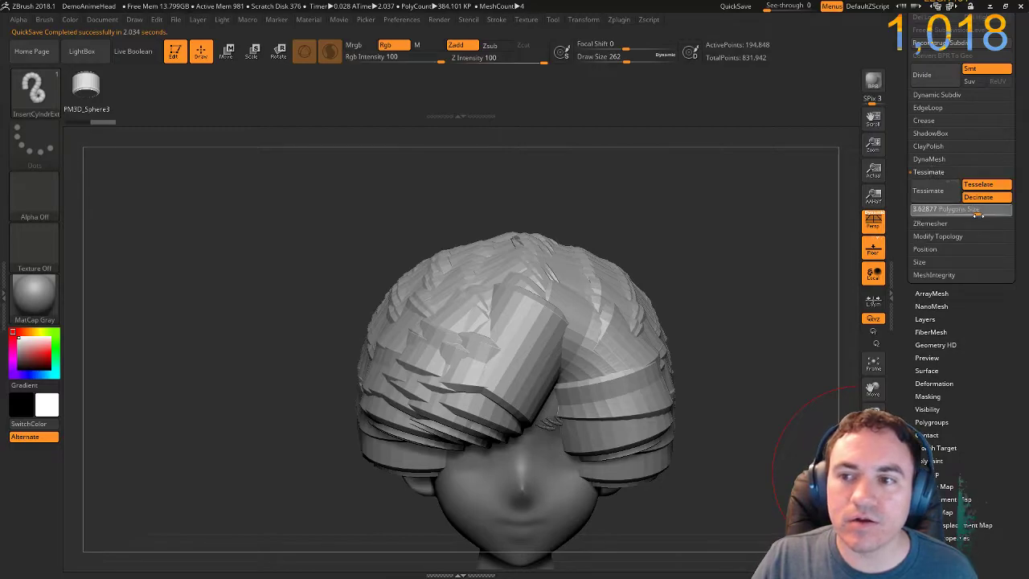
left_click_drag(710, 321, 724, 346)
right_click_drag(723, 346, 669, 377)
left_click_drag(670, 376, 627, 382)
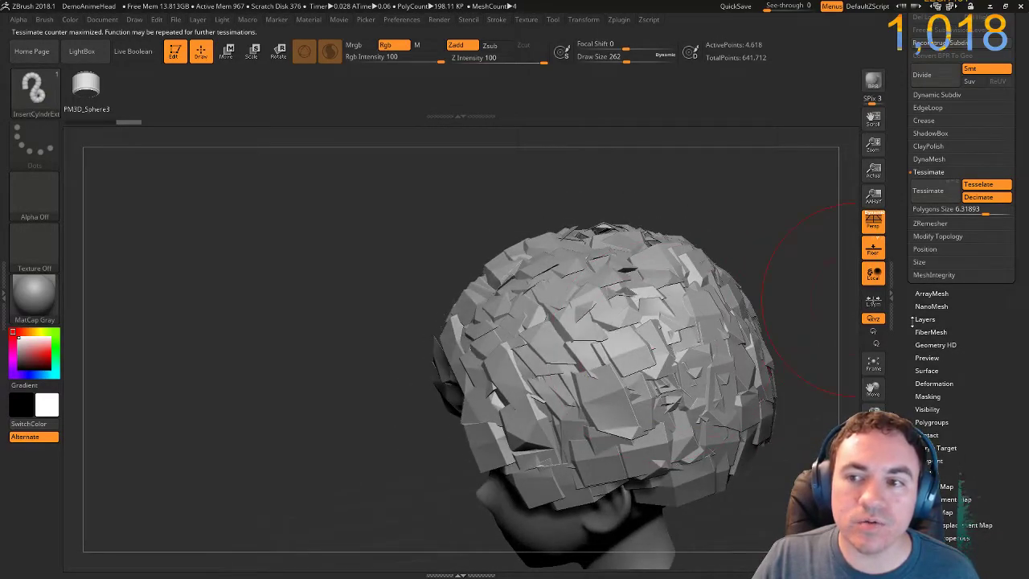
Close the holes in the faceted hair mesh and check it from the side.
left_click(936, 237)
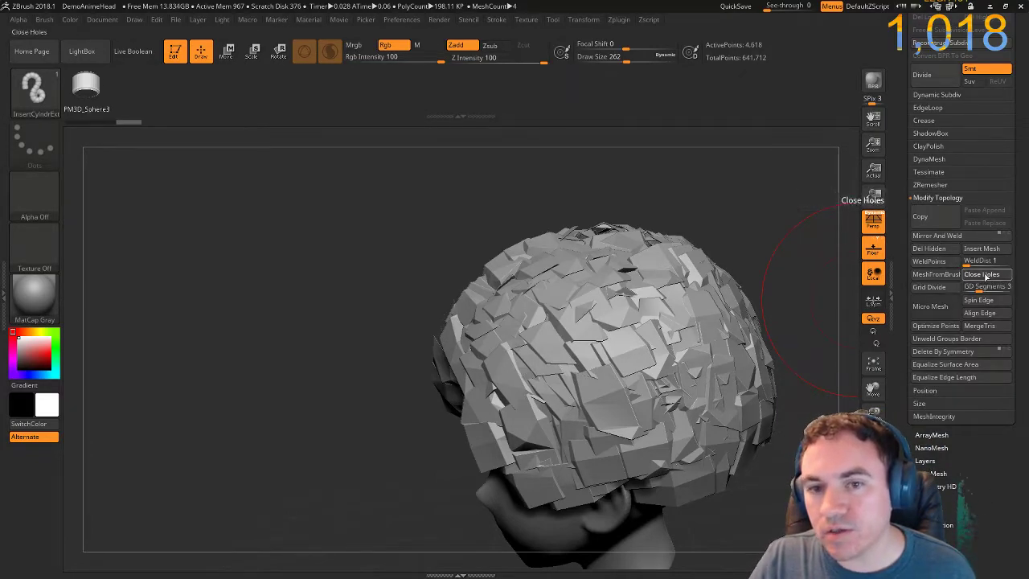
left_click(986, 275)
left_click_drag(429, 262, 489, 236)
left_click_drag(720, 331, 730, 354)
right_click_drag(730, 354, 745, 400, "ctrl")
left_click_drag(745, 400, 791, 329, "alt")
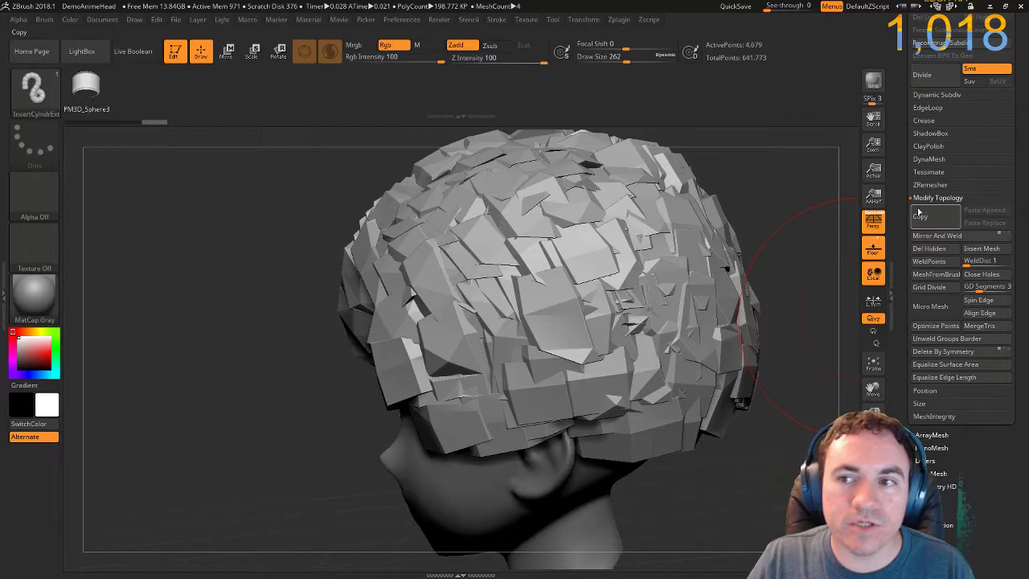
Tessimate the hair again with Polygons Size set to 3.33559 and check the shape from the front.
left_click(935, 173)
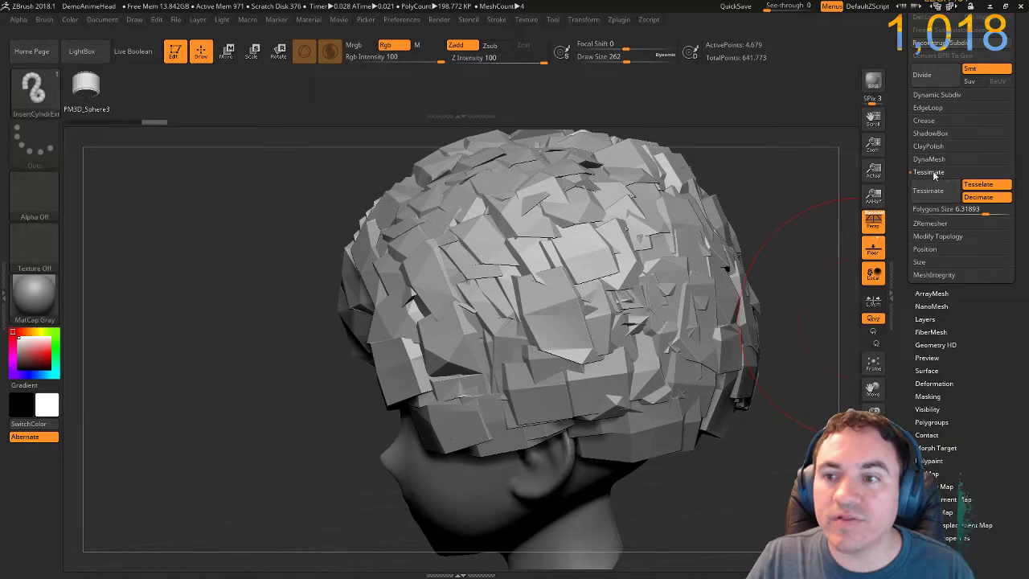
left_click(982, 212)
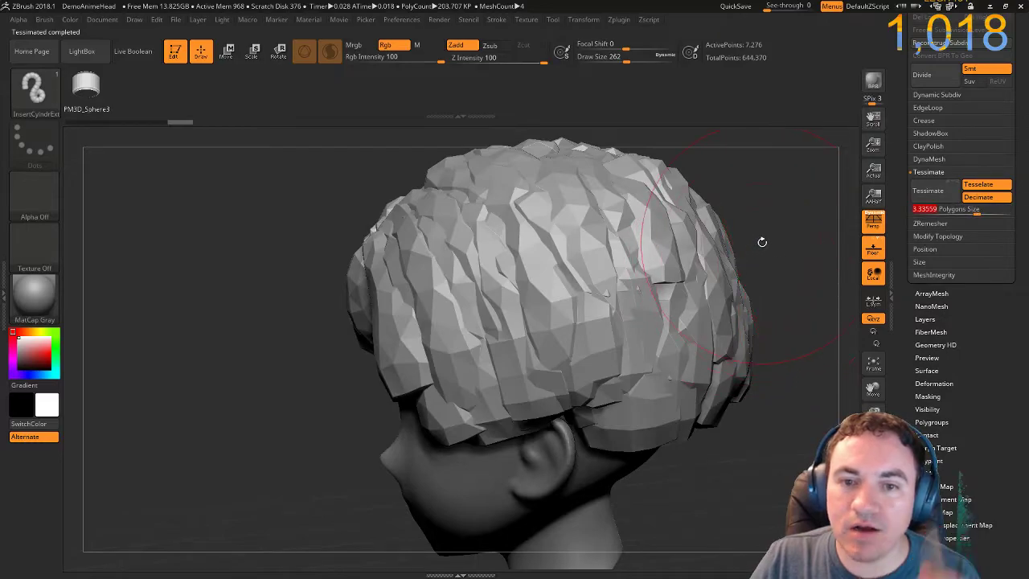
left_click_drag(773, 279, 805, 252)
right_click_drag(595, 235, 647, 322, "ctrl")
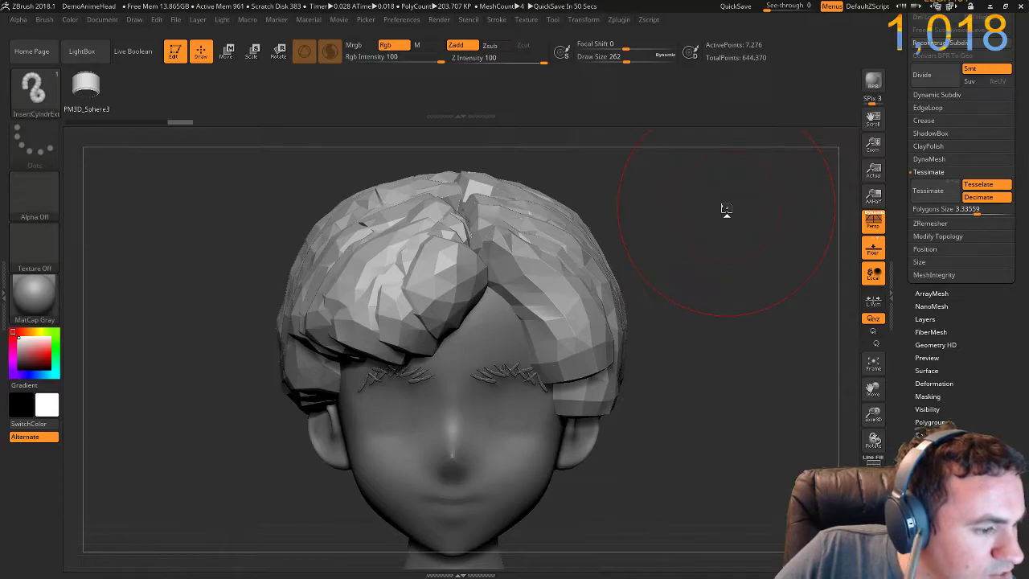
mouse_move(691, 311)
left_mouse_down()
mouse_move(675, 356)
mouse_move(696, 309)
left_mouse_up()
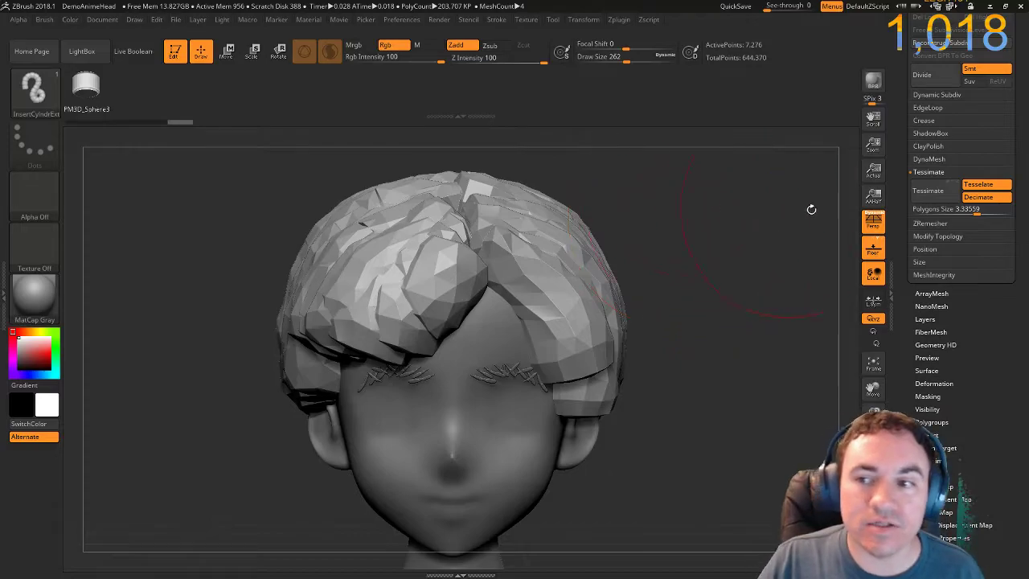
Refine the hair by tessimating it with a Polygons Size of 1.86347, and inspect it from several sides.
left_click_drag(981, 211, 967, 213)
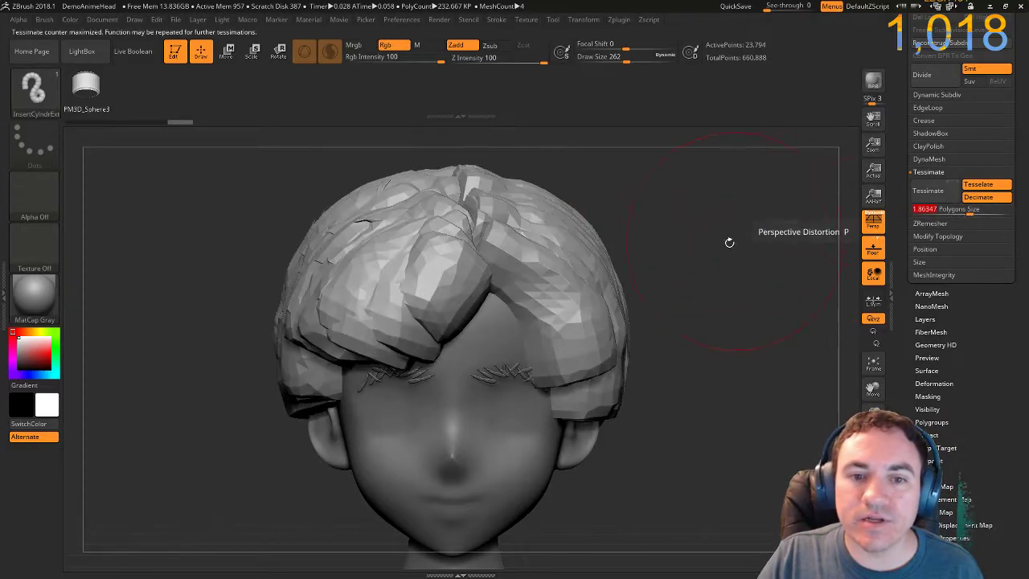
left_click_drag(701, 238, 709, 263)
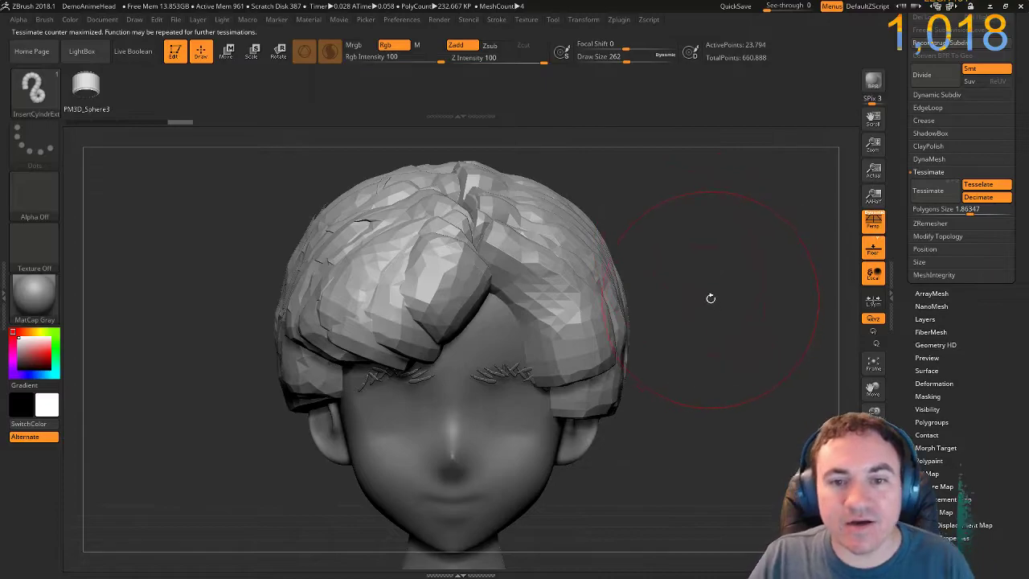
mouse_move(712, 349)
right_mouse_down("ctrl")
mouse_move(638, 330)
mouse_move(643, 347)
mouse_move(643, 314)
mouse_move(659, 388)
mouse_move(721, 405)
mouse_move(703, 361)
mouse_move(652, 302)
mouse_move(662, 349)
mouse_move(643, 416)
mouse_move(614, 300)
mouse_move(652, 322)
mouse_move(699, 395)
mouse_move(693, 307)
right_mouse_up("ctrl")
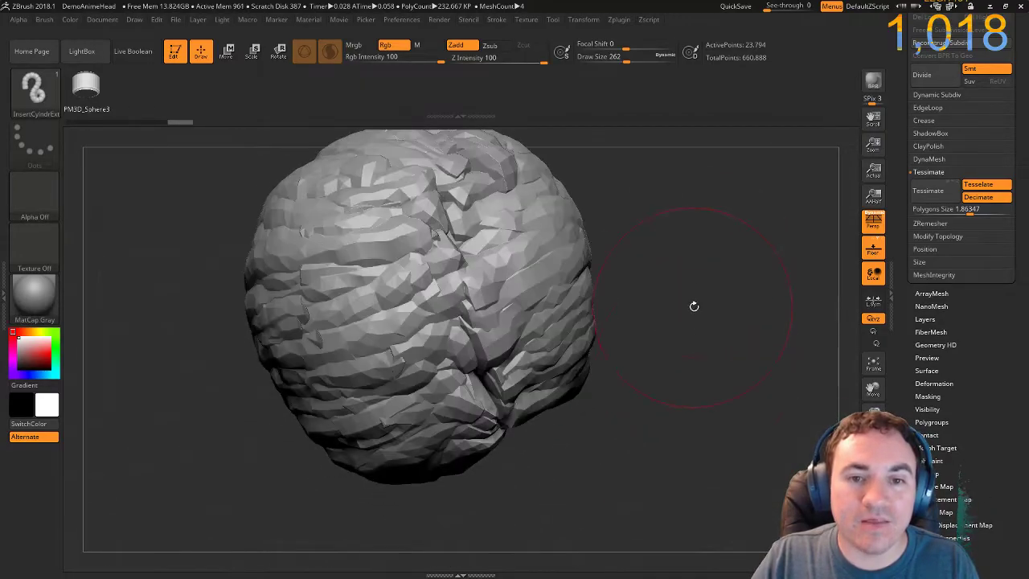
mouse_move(707, 346)
left_mouse_down()
mouse_move(694, 265)
mouse_move(661, 281)
mouse_move(731, 290)
mouse_move(736, 320)
left_mouse_up()
right_click_drag(736, 320, 656, 313, "ctrl")
left_click_drag(646, 432, 606, 296, "alt")
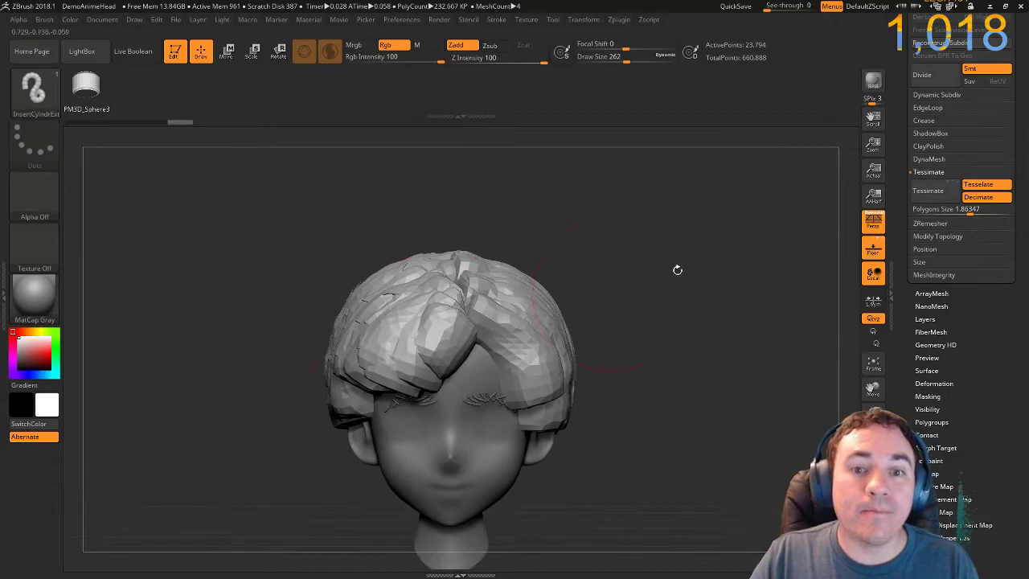
Rename the Head1_5 hair subtool to GirlHair1.
left_click_drag(899, 115, 902, 205)
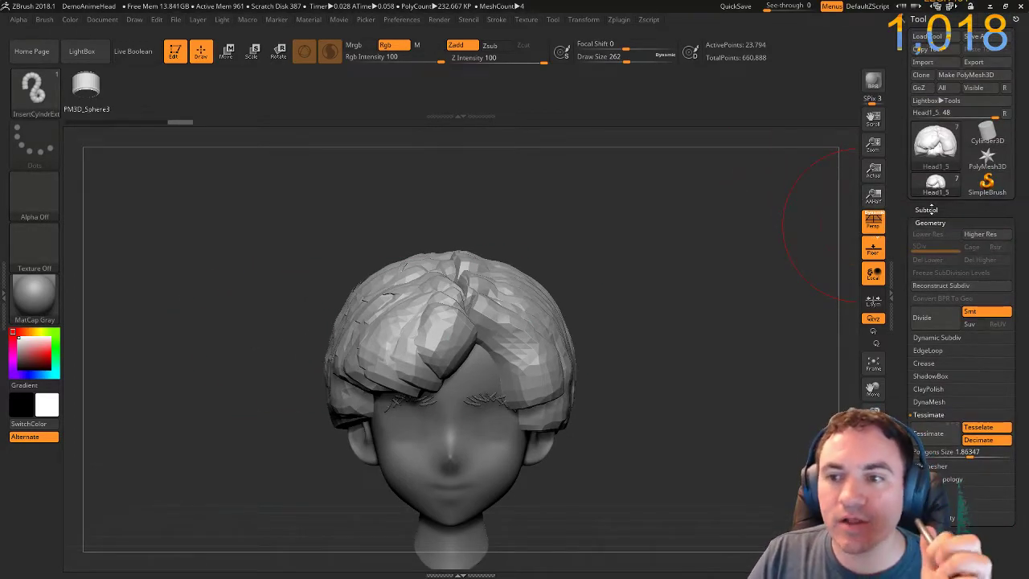
left_click(928, 206)
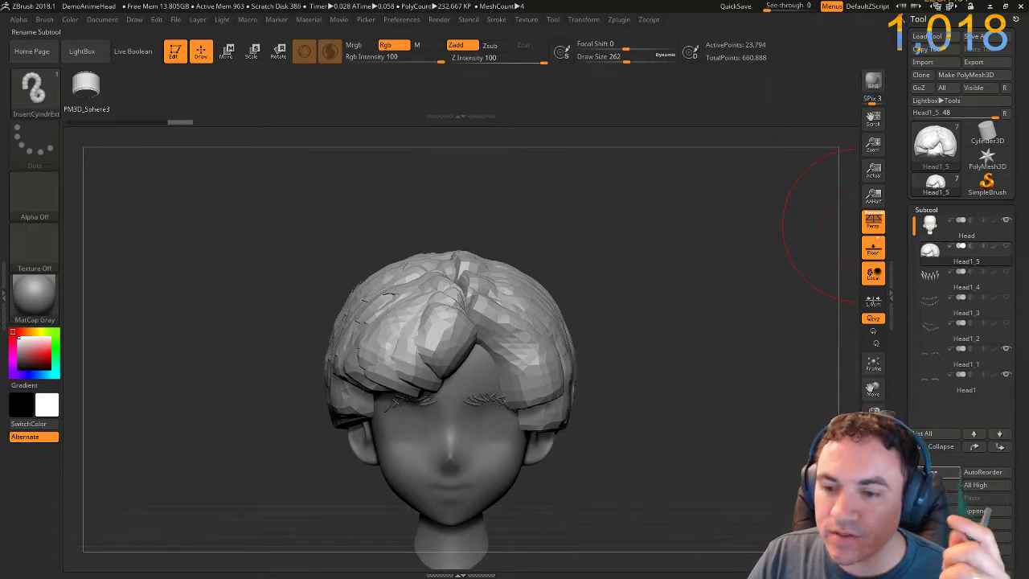
key("shift")
key("shift")
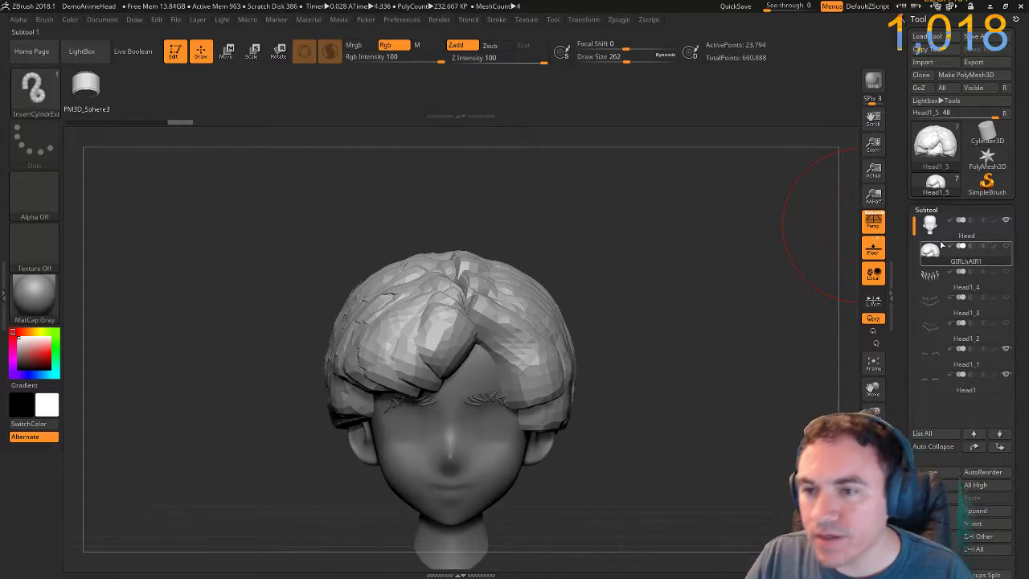
mouse_move(946, 313)
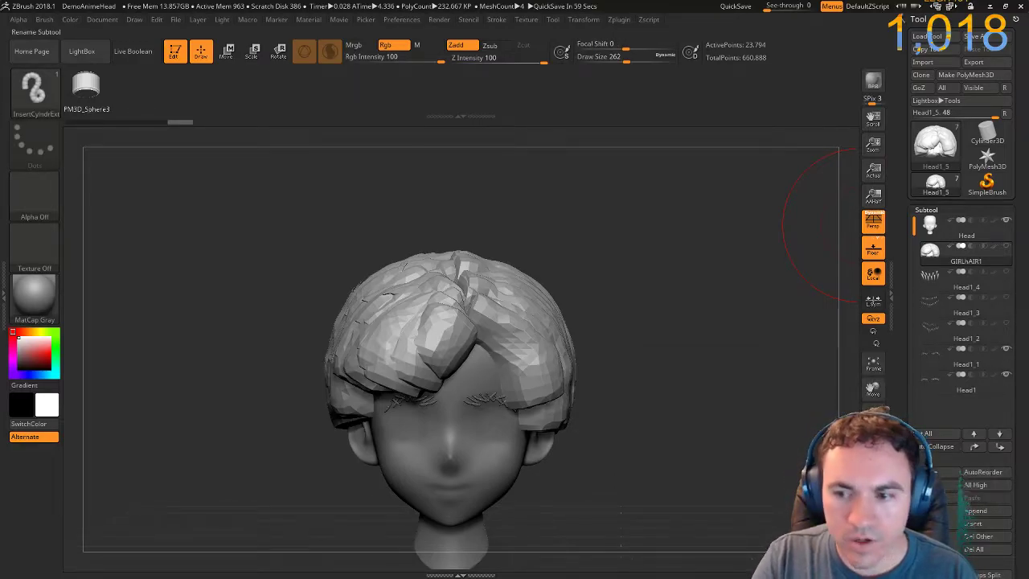
Select the Head subtool and switch to the IMM Basic brush.
left_click(966, 231)
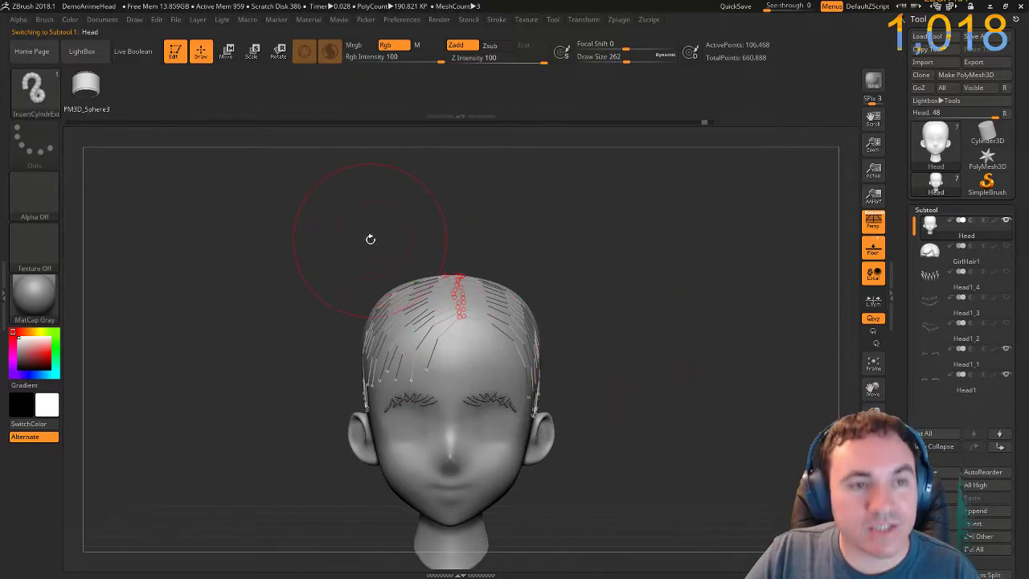
key("b")
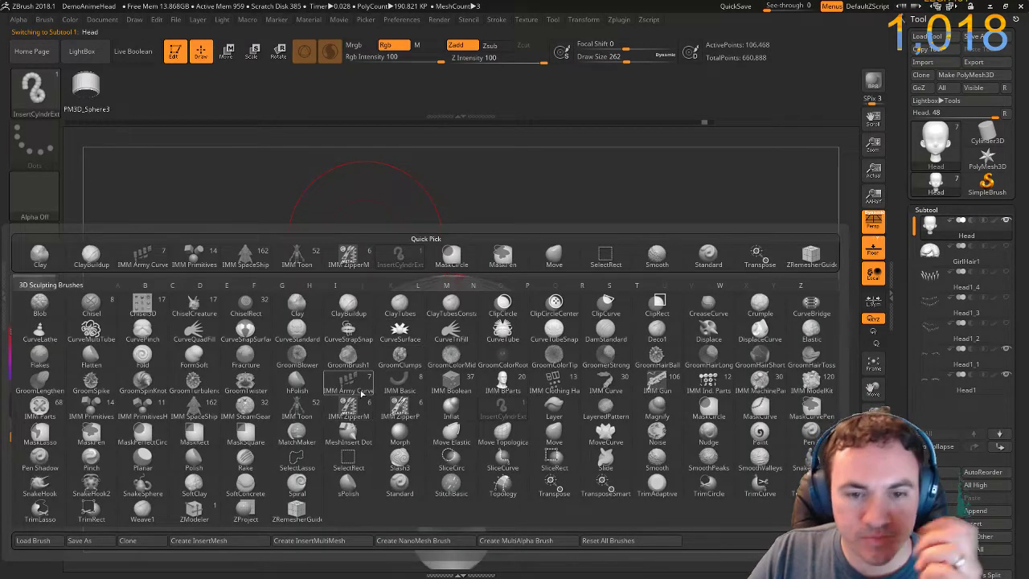
left_click(389, 387)
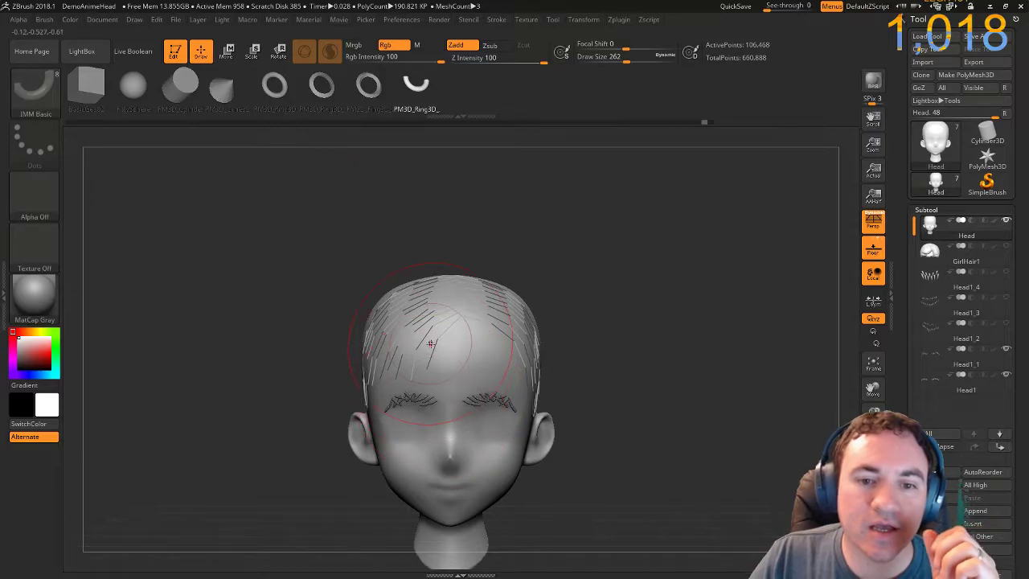
Try inserting the half-ring mesh freely on the front of the scalp, and undo each test insertion.
left_click_drag(643, 341, 634, 354)
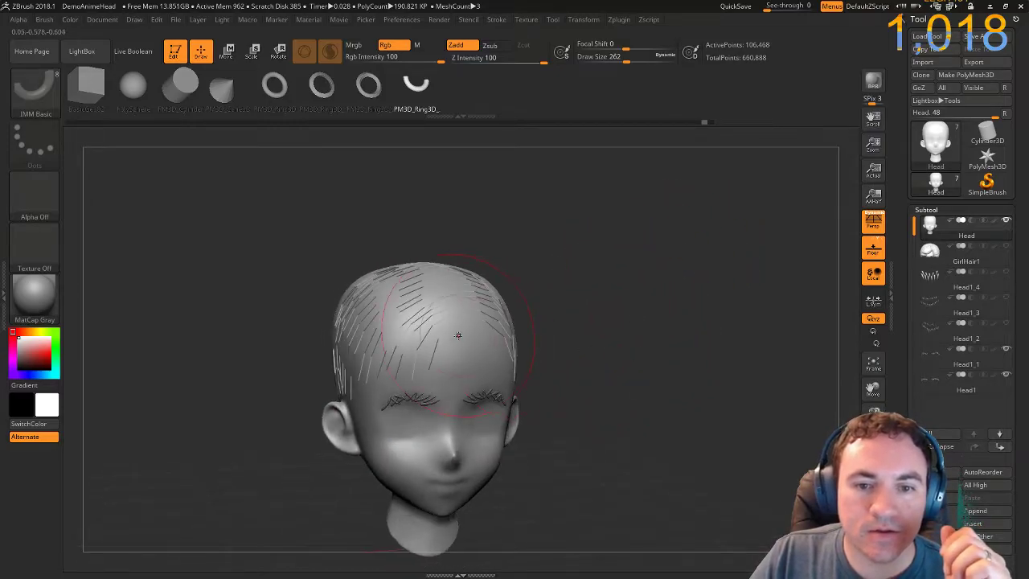
left_click_drag(557, 311, 549, 313)
right_click_drag(689, 263, 680, 378, "ctrl")
left_click(422, 315)
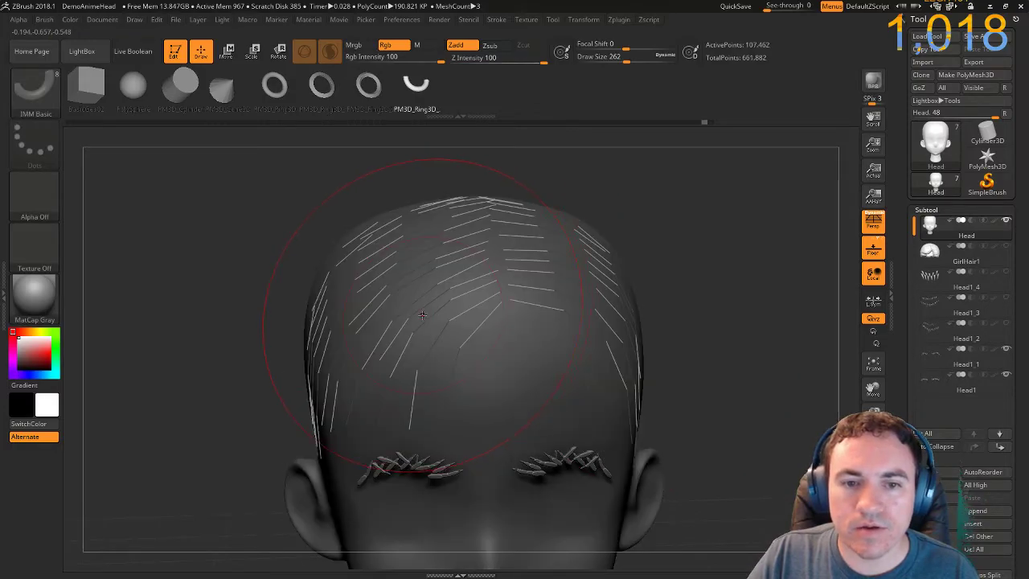
key("ctrl+z")
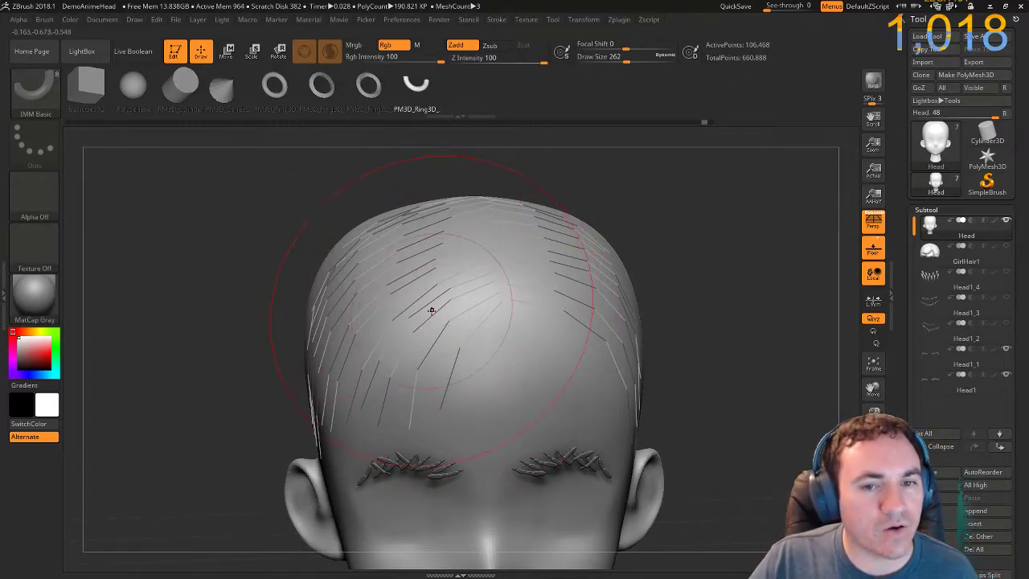
left_click_drag(430, 260, 474, 311)
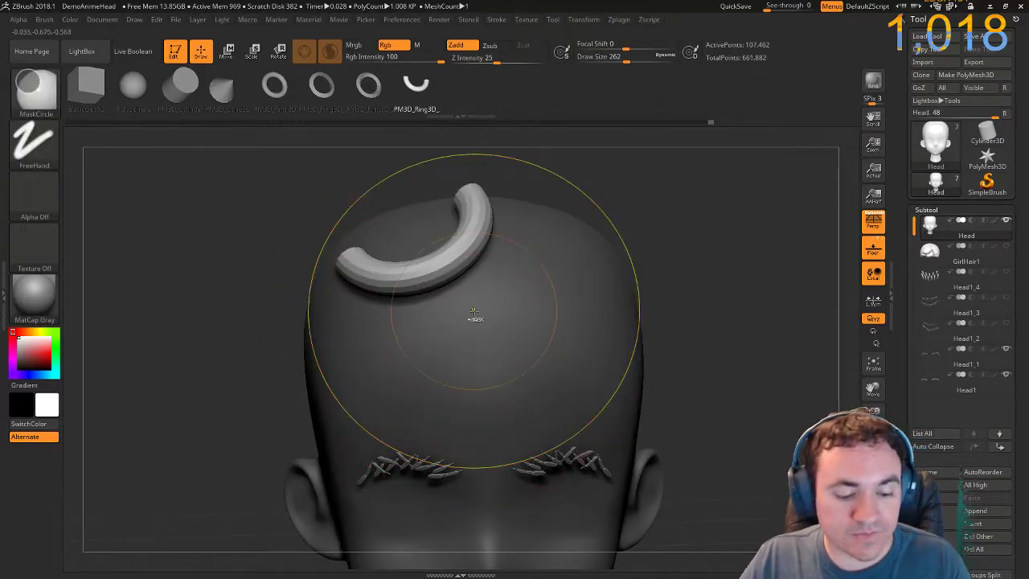
key("ctrl+z")
Enable Curve Mode for the IMM Basic brush and generate half-ring strands along the Head's guide curves.
left_click(496, 20)
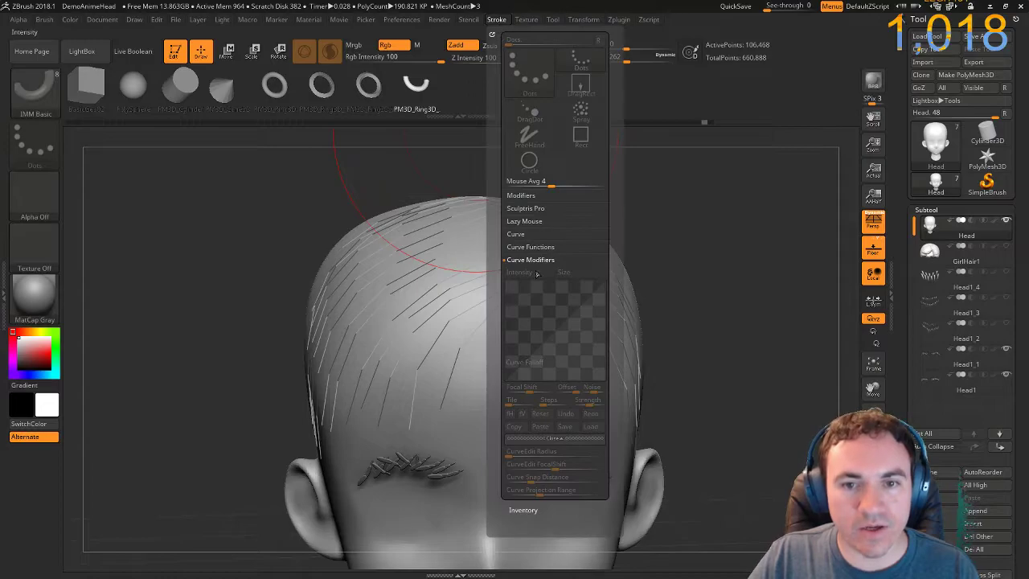
left_click(527, 235)
left_click(525, 246)
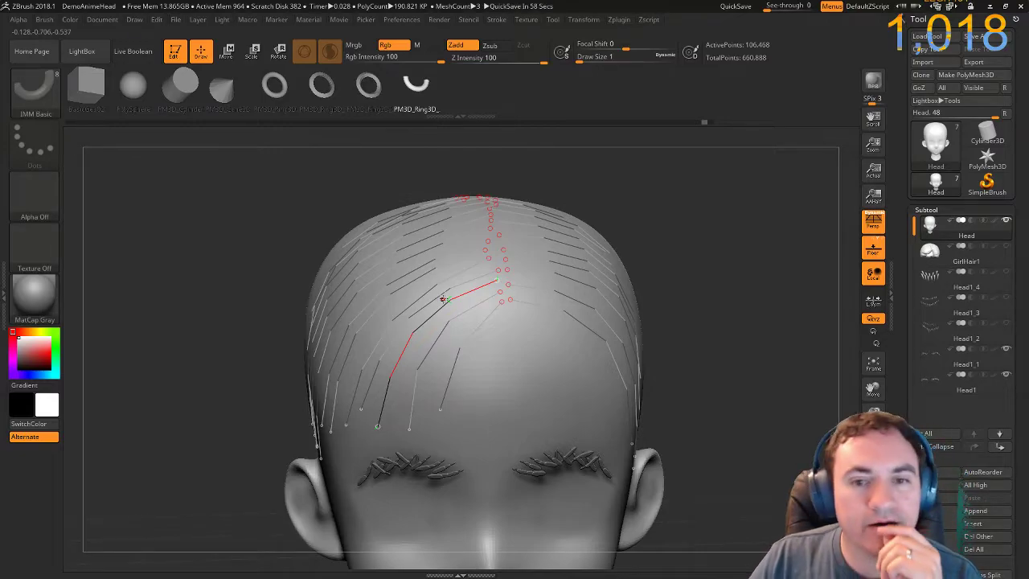
left_click(442, 303)
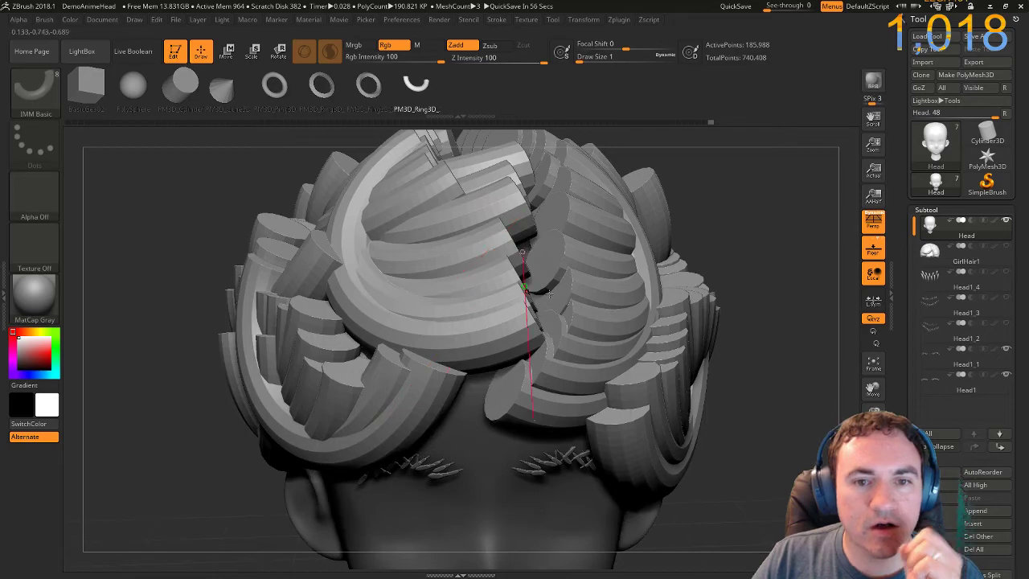
Set the draw size to 101 and regenerate the half-ring strands along the Head's guide curves.
mouse_move(769, 439)
right_mouse_down("ctrl")
mouse_move(730, 388)
mouse_move(671, 389)
mouse_move(731, 384)
mouse_move(652, 410)
mouse_move(627, 402)
mouse_move(717, 421)
right_mouse_up("ctrl")
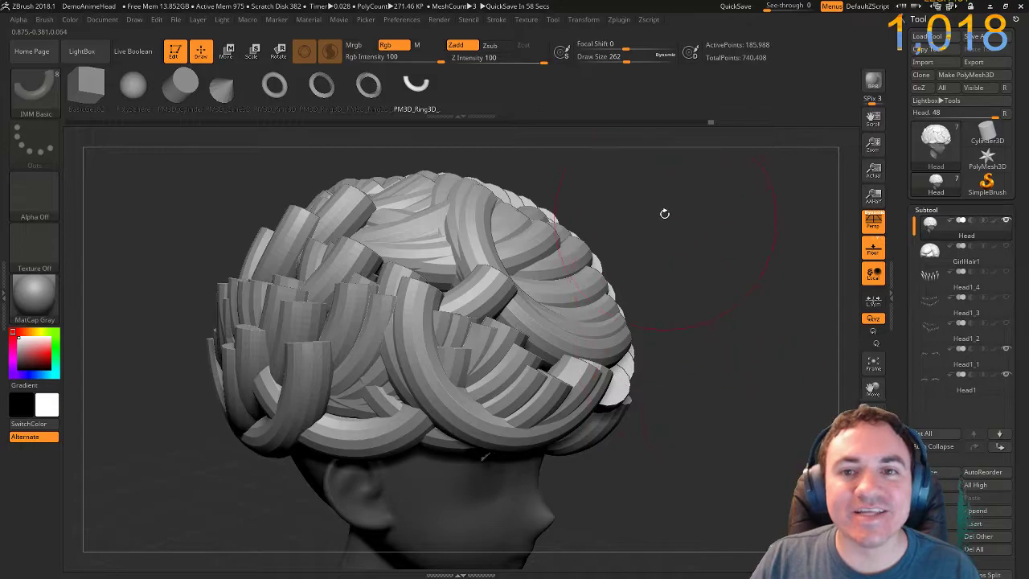
left_click_drag(625, 61, 609, 62)
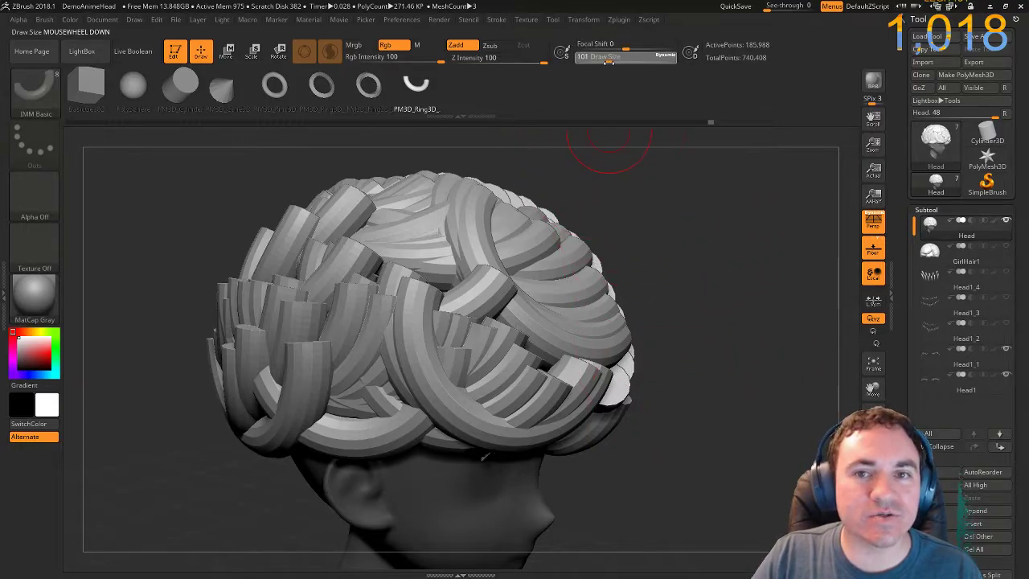
key("ctrl+z")
left_click_drag(656, 356, 562, 341)
left_click(46, 20)
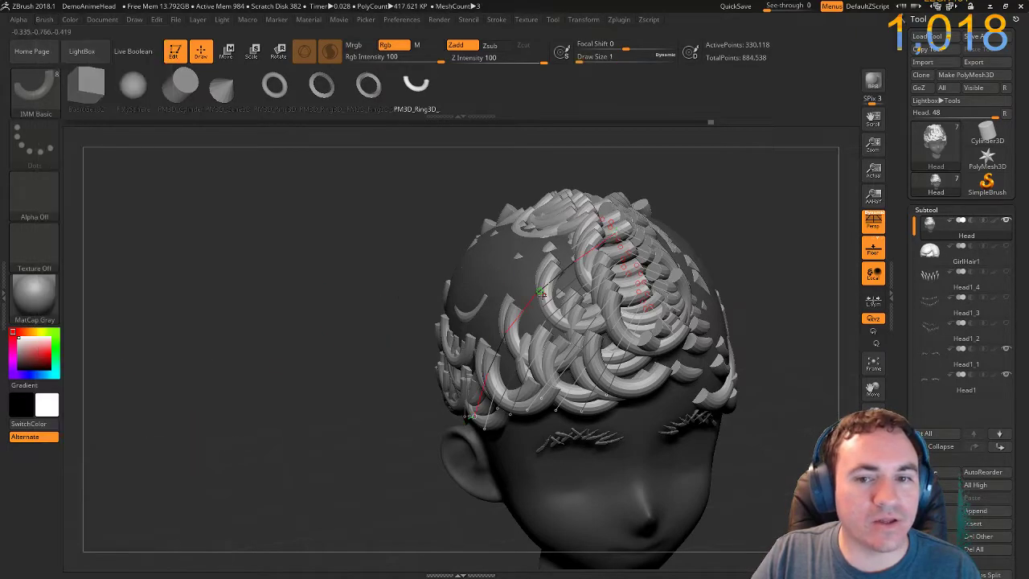
left_click(540, 293)
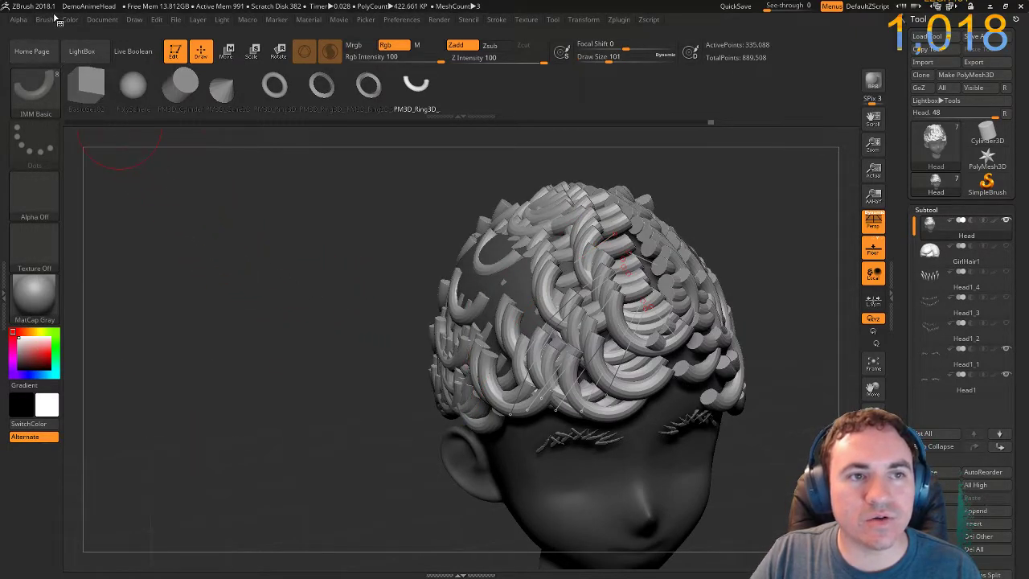
left_click(56, 20)
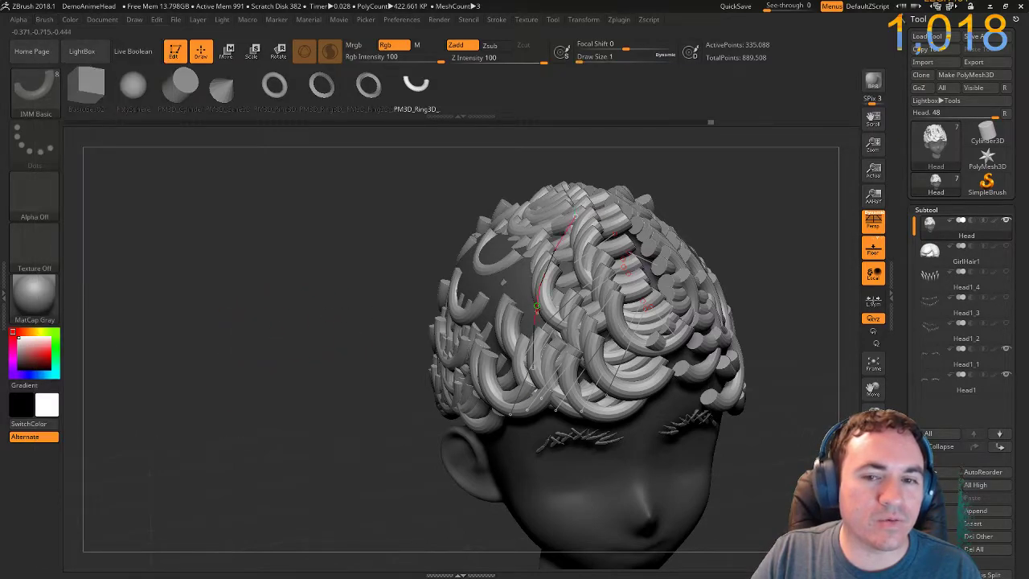
left_click(536, 306)
mouse_move(207, 343)
left_mouse_down()
mouse_move(232, 319)
mouse_move(169, 204)
left_mouse_up()
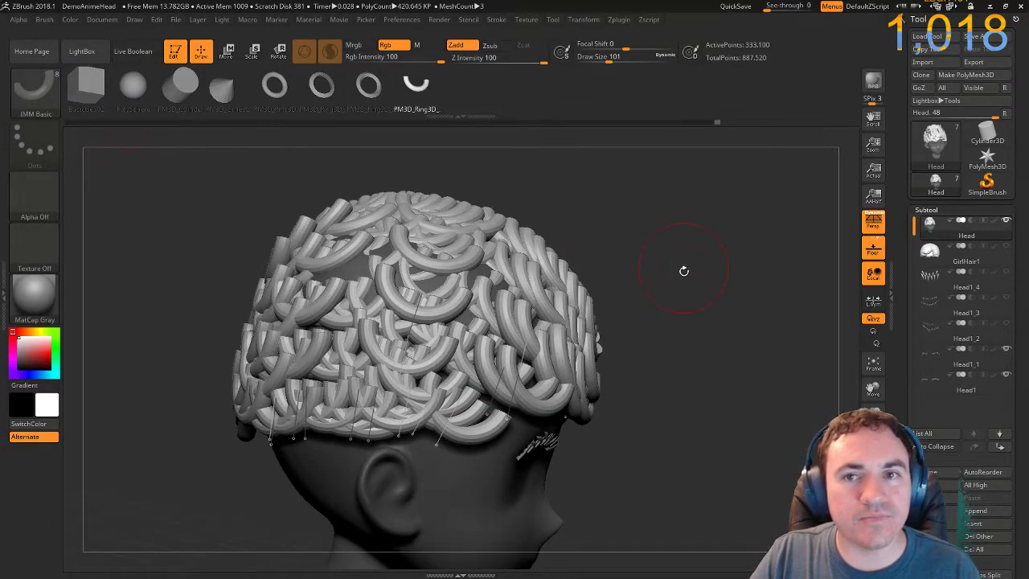
Set the draw size to 167 and regenerate the half-ring strands along the guide curves.
type("s1")
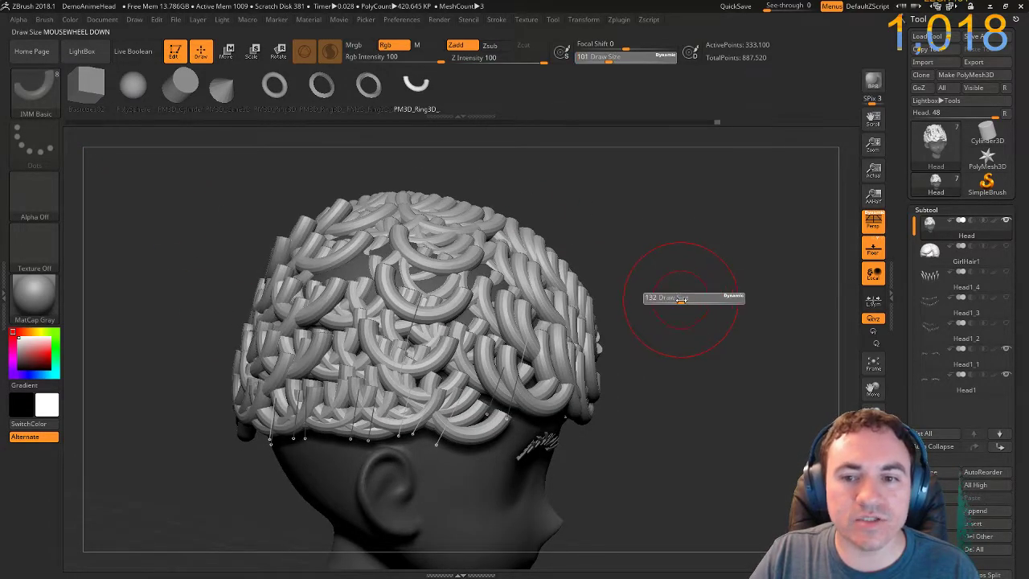
key("Return")
left_click(485, 299)
left_click_drag(692, 329, 600, 288)
mouse_move(243, 346)
left_mouse_down()
mouse_move(206, 363)
mouse_move(309, 352)
mouse_move(379, 289)
left_mouse_up()
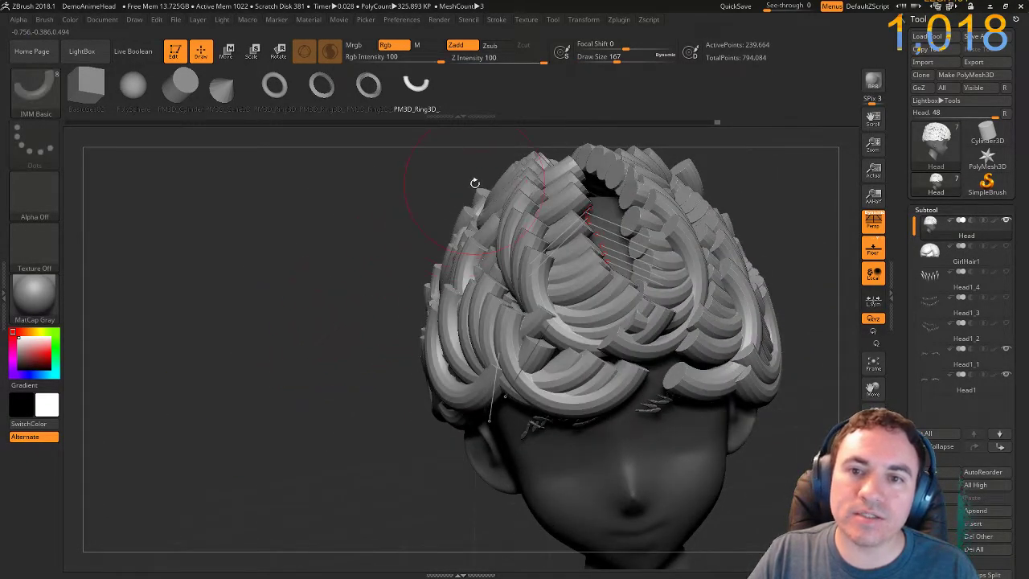
Set the curve CurveStep to 0.27777 and regenerate the half-ring strands along the guide curves.
left_click(496, 20)
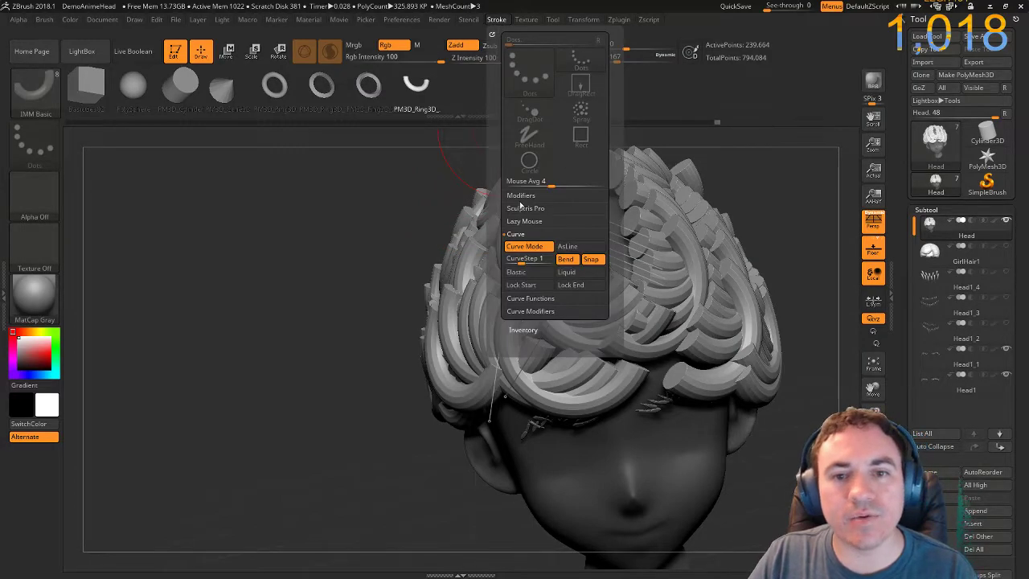
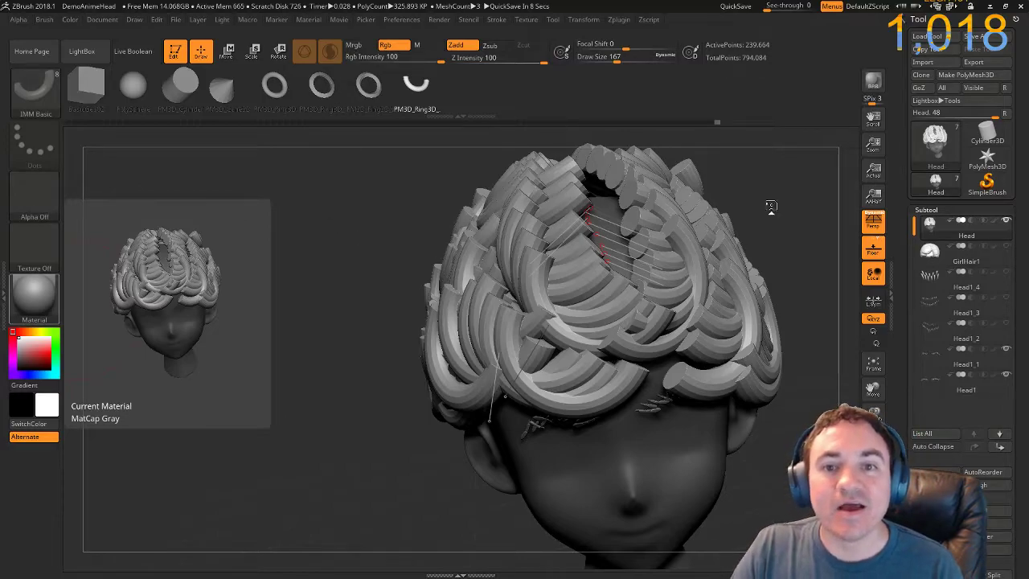
left_click_drag(818, 184, 811, 187)
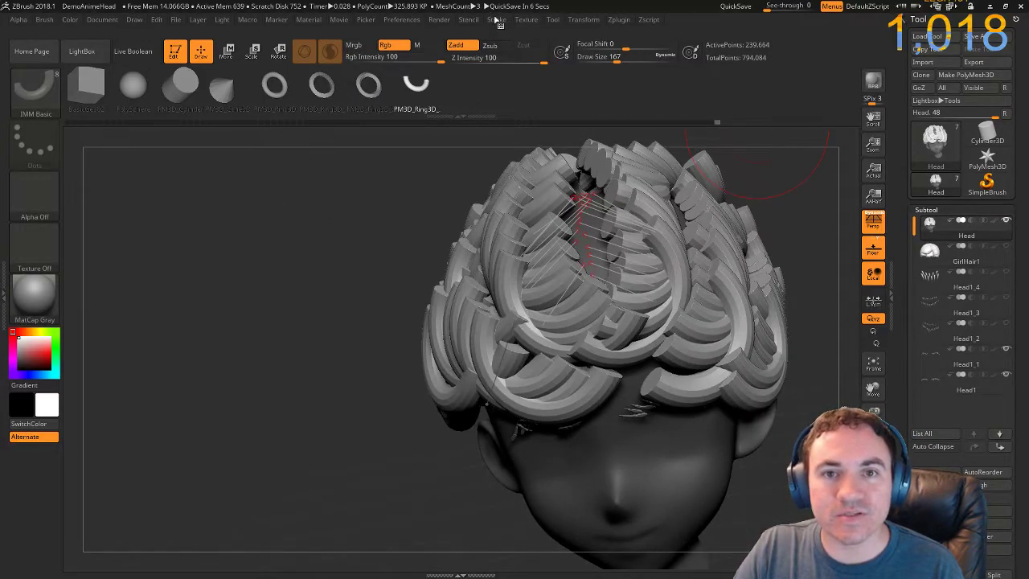
left_click(498, 21)
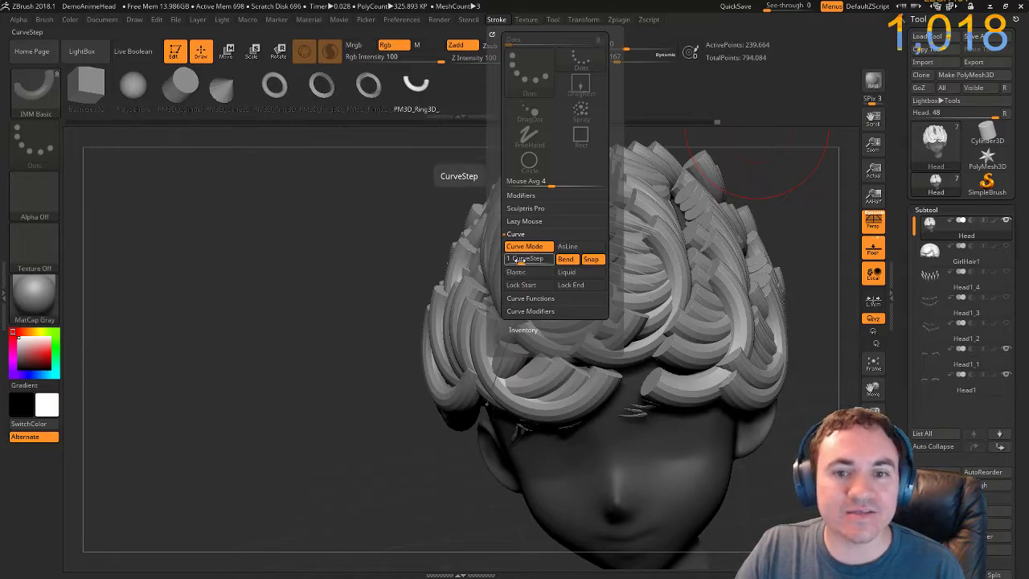
left_click_drag(521, 261, 520, 260)
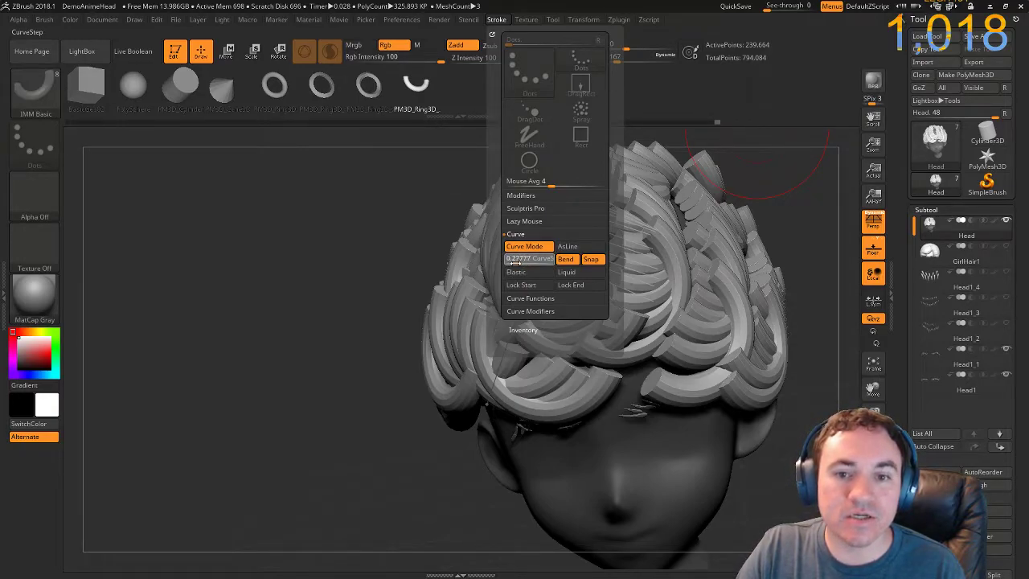
left_click(514, 260)
key("Return")
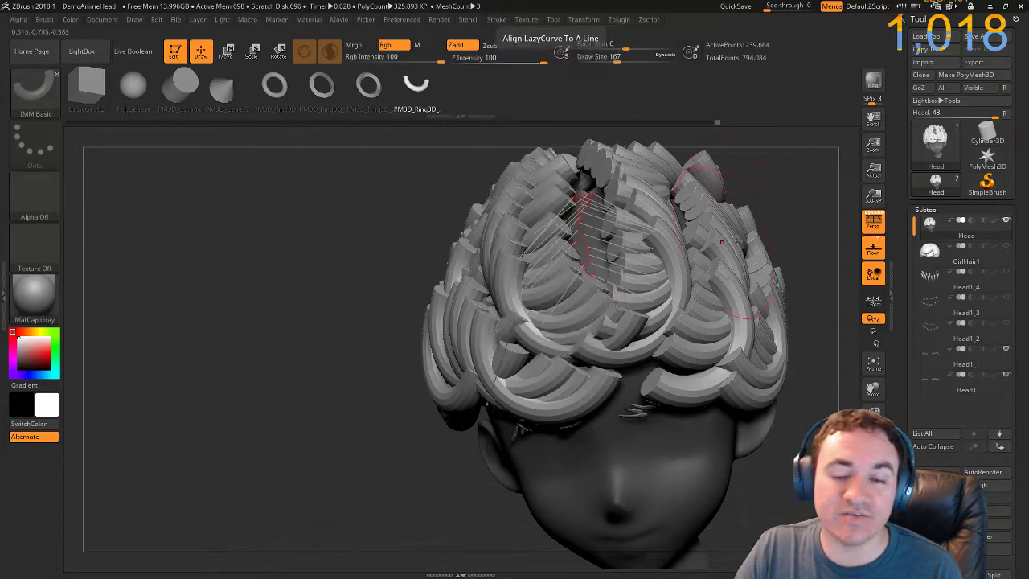
left_click(618, 269)
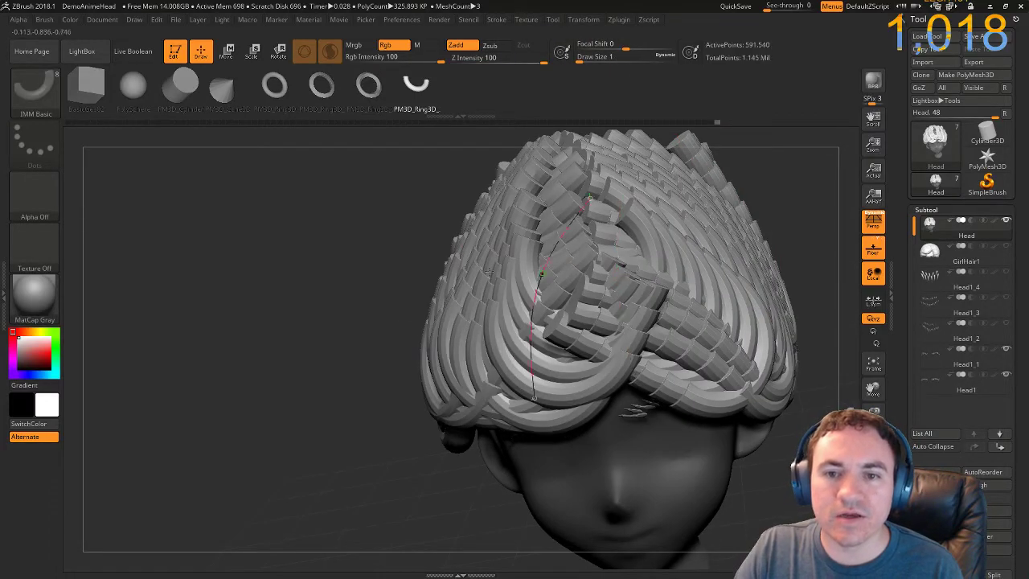
Examine the densely repeated half-ring strands around the head from the side, underneath, front and above.
left_click_drag(354, 260, 514, 265)
left_click(603, 298)
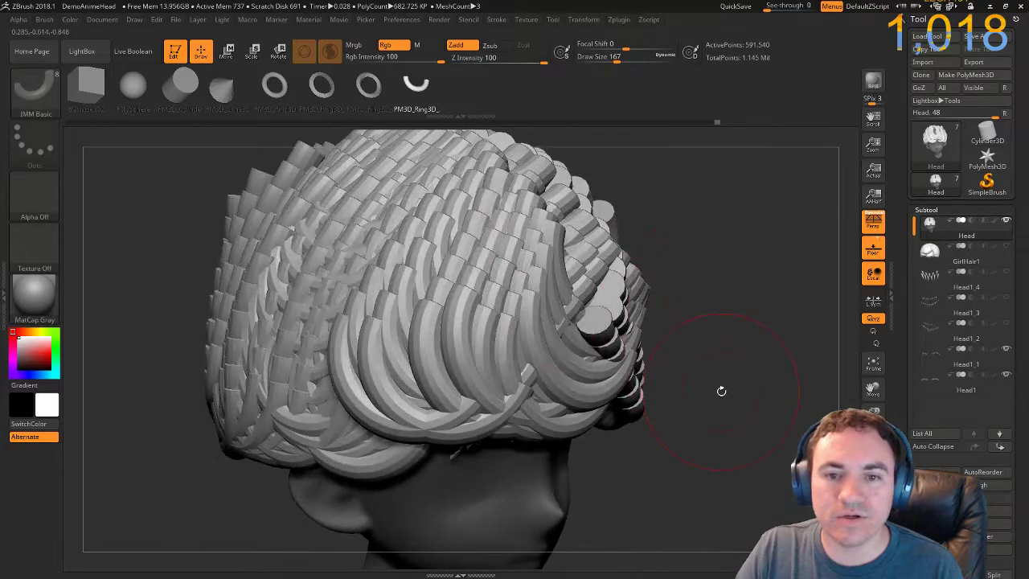
mouse_move(723, 405)
left_mouse_down()
mouse_move(709, 361)
mouse_move(814, 384)
mouse_move(702, 254)
mouse_move(667, 269)
left_mouse_up()
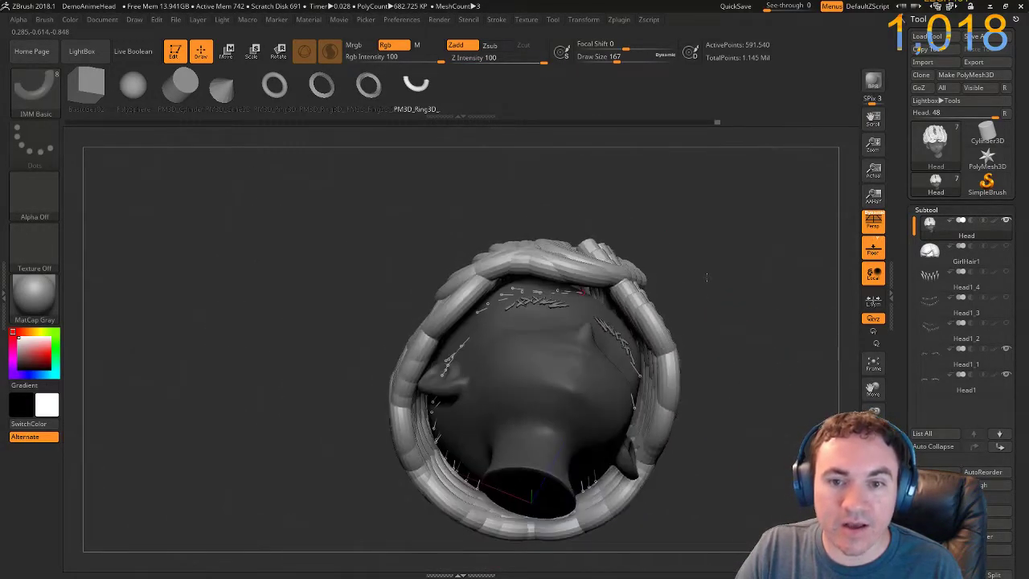
left_click(42, 21)
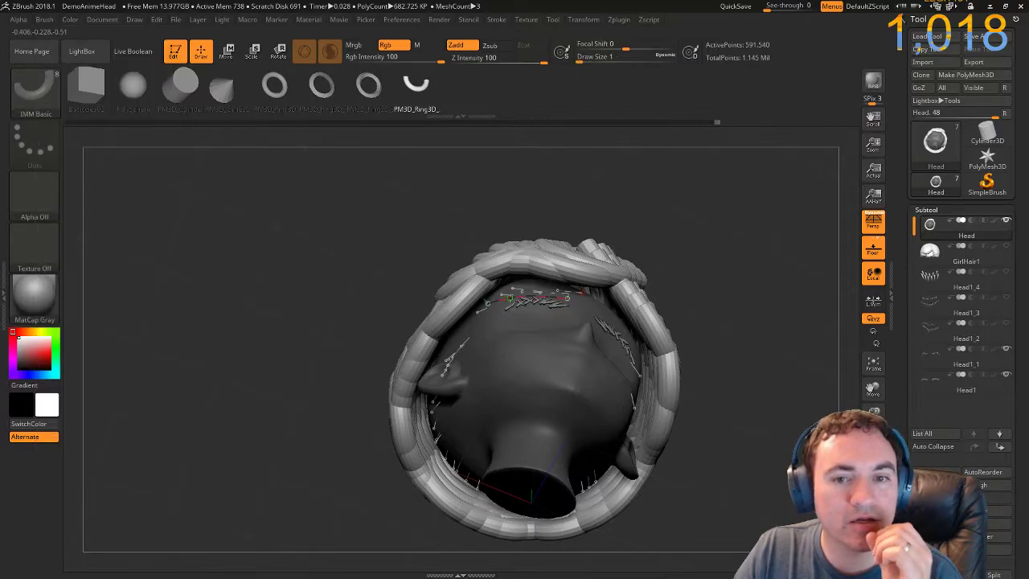
mouse_move(719, 268)
left_mouse_down()
mouse_move(738, 293)
mouse_move(733, 338)
mouse_move(747, 395)
mouse_move(683, 318)
mouse_move(738, 332)
mouse_move(627, 337)
mouse_move(586, 353)
left_mouse_up()
right_click_drag(381, 337, 372, 314, "ctrl")
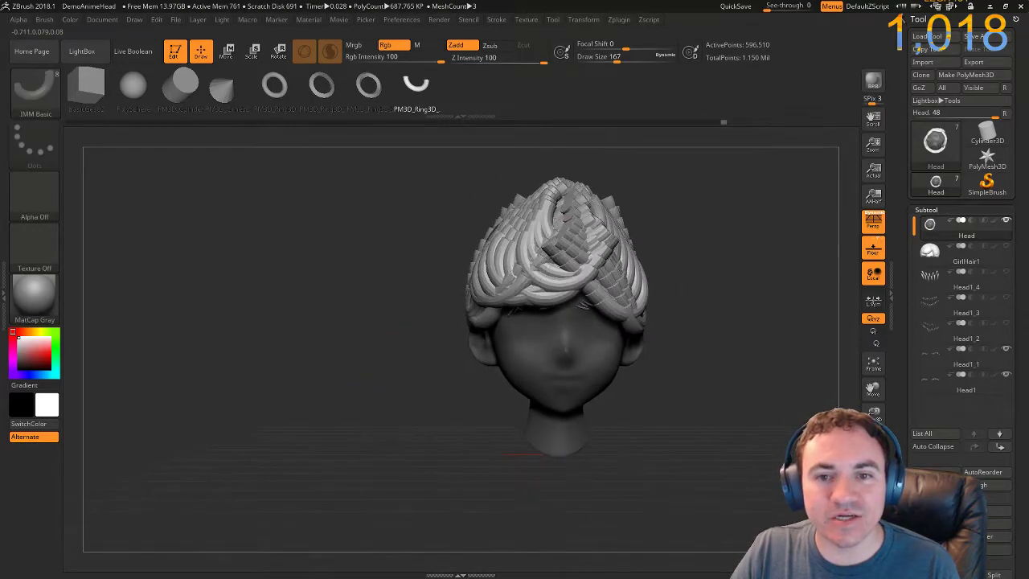
left_click_drag(372, 314, 305, 362)
left_click_drag(531, 239, 313, 381)
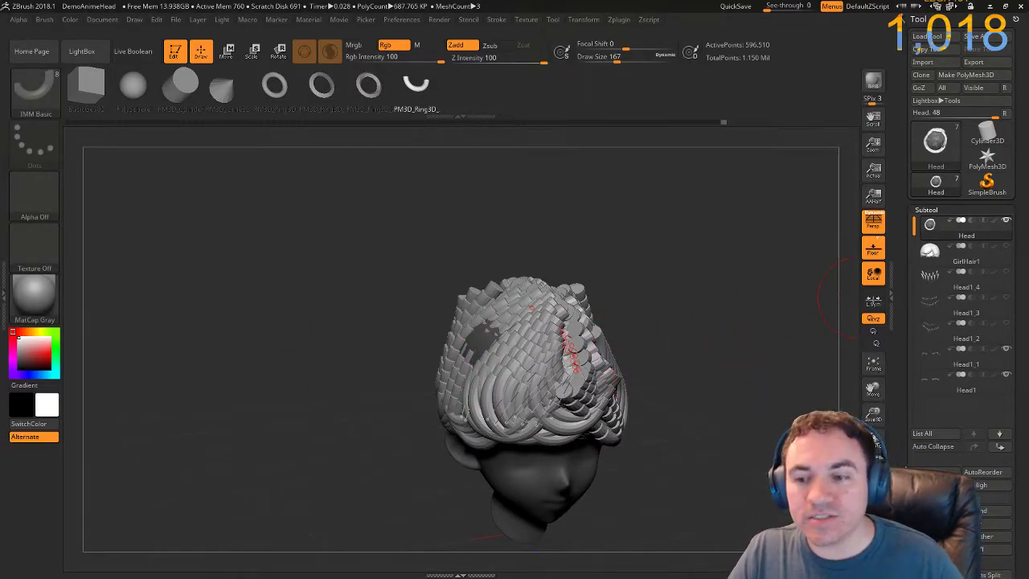
Split the unmasked strands off the Head into their own subtool and rename it MacaroniHair.
left_click_drag(902, 505, 903, 451)
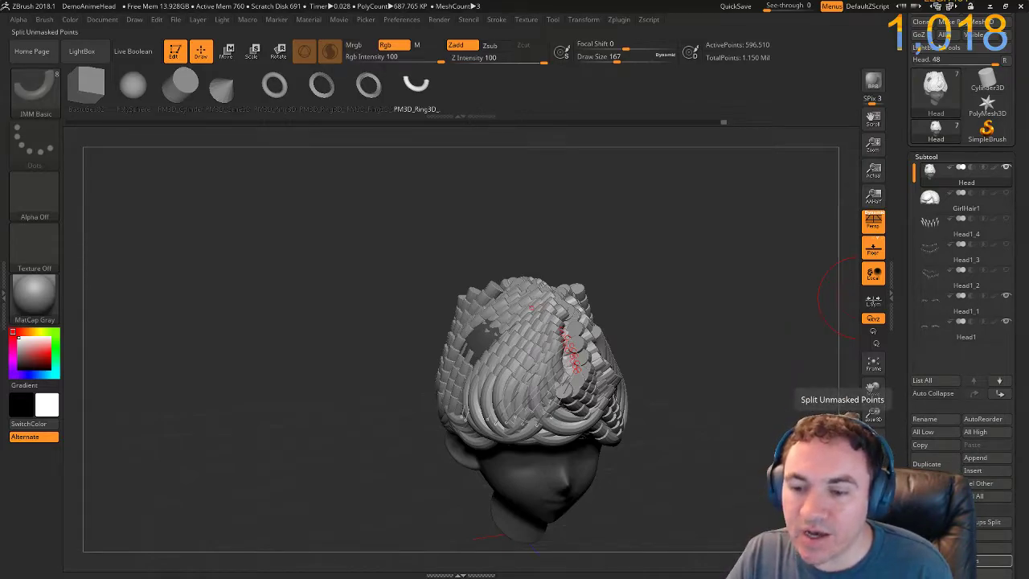
left_click(877, 438)
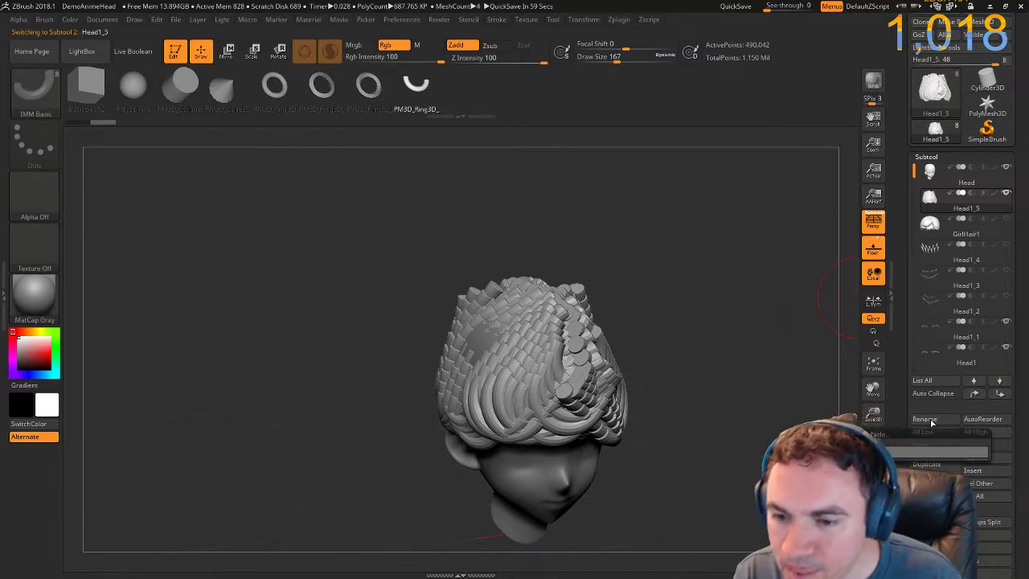
key("Return")
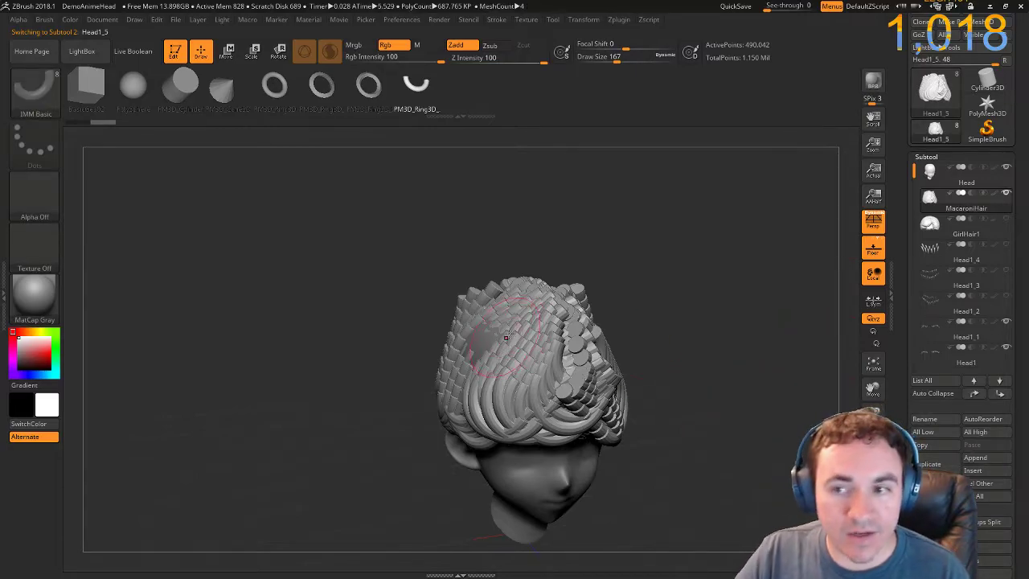
Reshape the strands of the MacaroniHair subtool with the Move brush at a draw size of 386.
key("b")
key("m")
key("v")
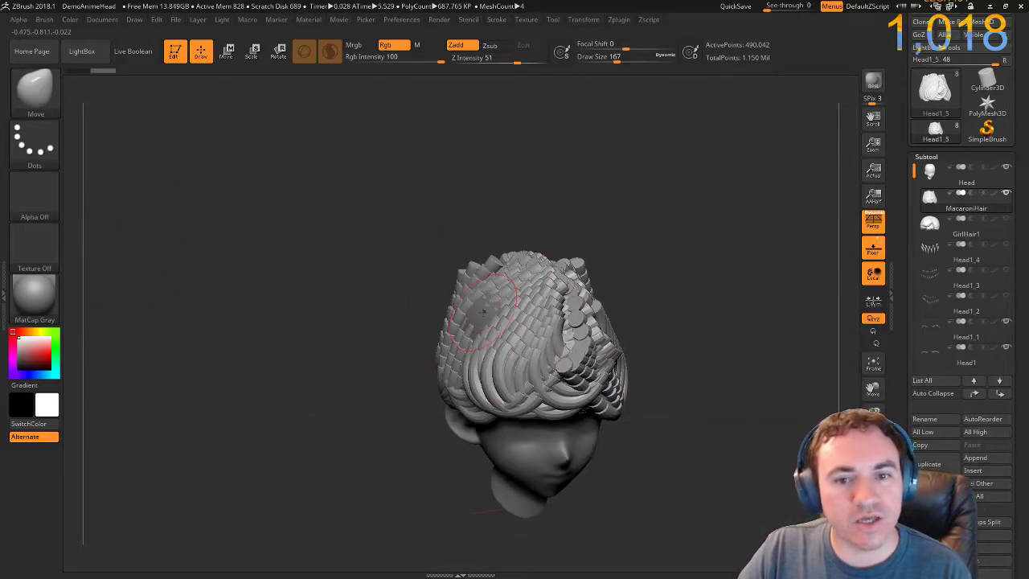
key("s")
left_click_drag(480, 312, 501, 312)
mouse_move(424, 312)
left_mouse_down()
mouse_move(321, 320)
mouse_move(704, 316)
left_mouse_up()
left_click_drag(604, 320, 621, 304)
left_click_drag(680, 281, 623, 294)
left_click_drag(406, 285, 643, 400, "alt")
left_click_drag(704, 386, 668, 259)
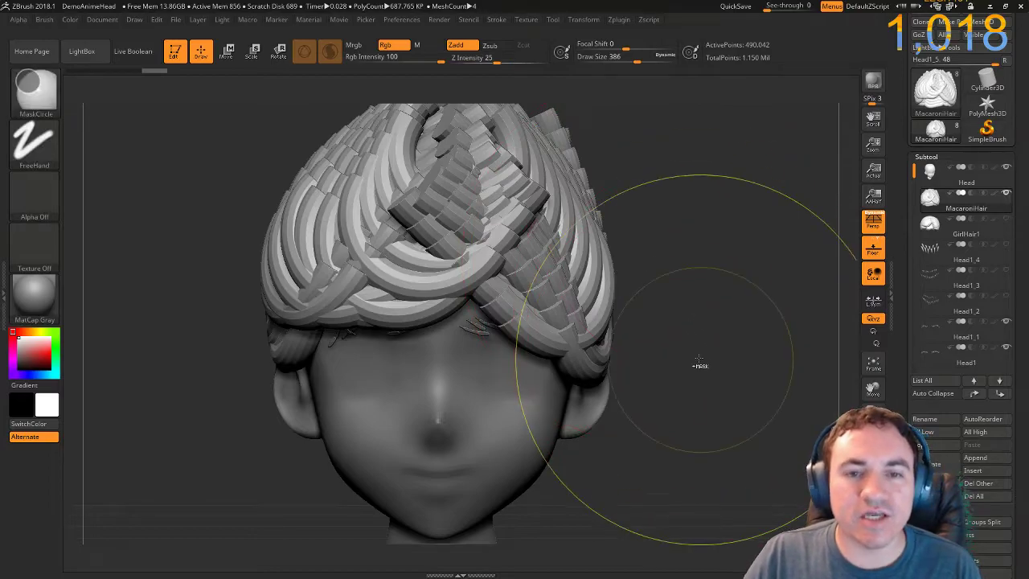
right_click_drag(700, 365, 685, 342, "ctrl")
mouse_move(685, 342)
left_mouse_down()
mouse_move(671, 273)
mouse_move(681, 367)
mouse_move(777, 349)
mouse_move(751, 394)
mouse_move(620, 378)
mouse_move(583, 394)
mouse_move(671, 404)
left_mouse_up()
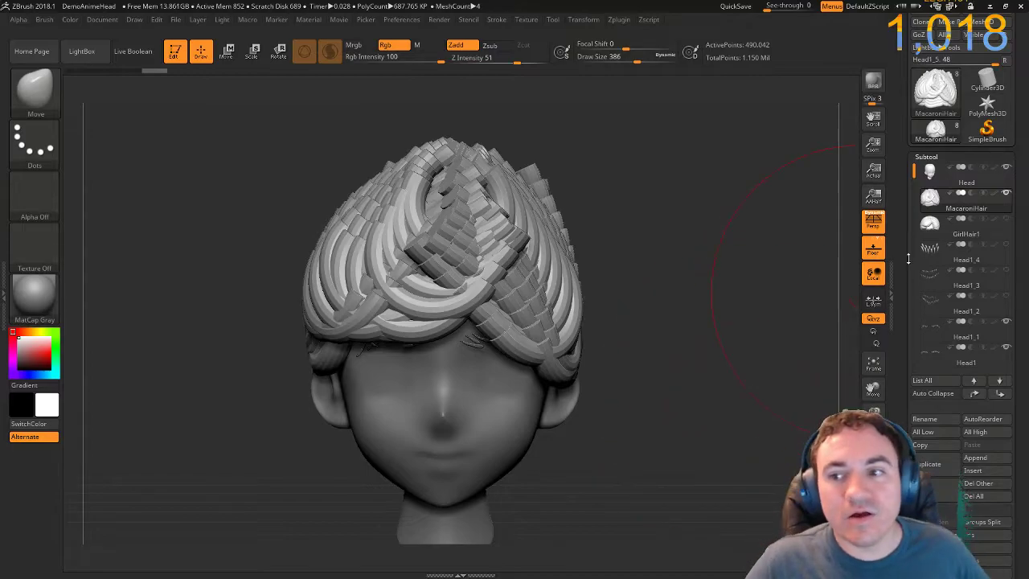
Switch to the GirlHair1 subtool and back to the MacaroniHair subtool.
left_click(949, 232)
left_click(957, 203)
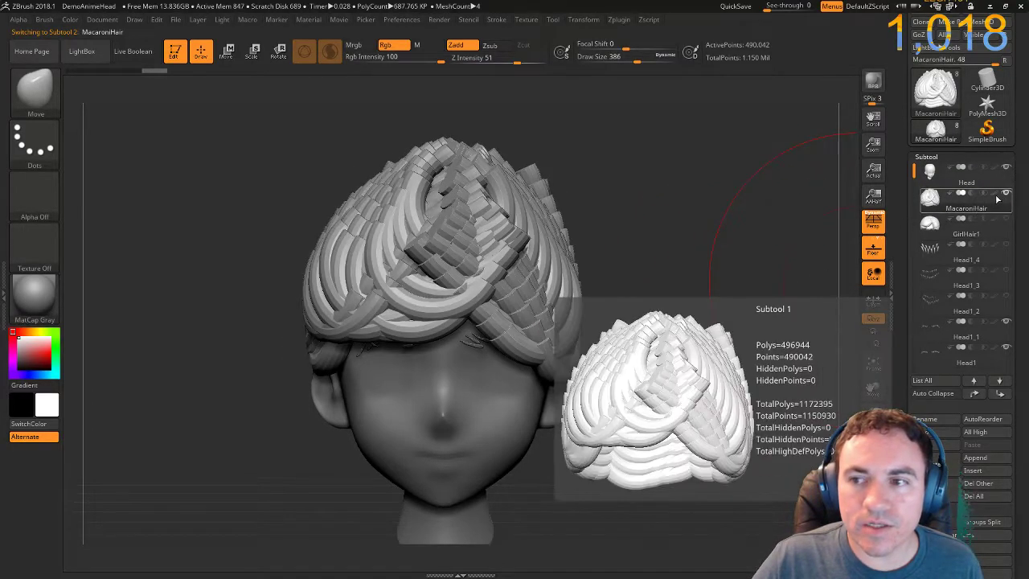
Compare the GirlHair1 and MacaroniHair subtools, keep MacaroniHair active and quick-save the project.
left_click(952, 229)
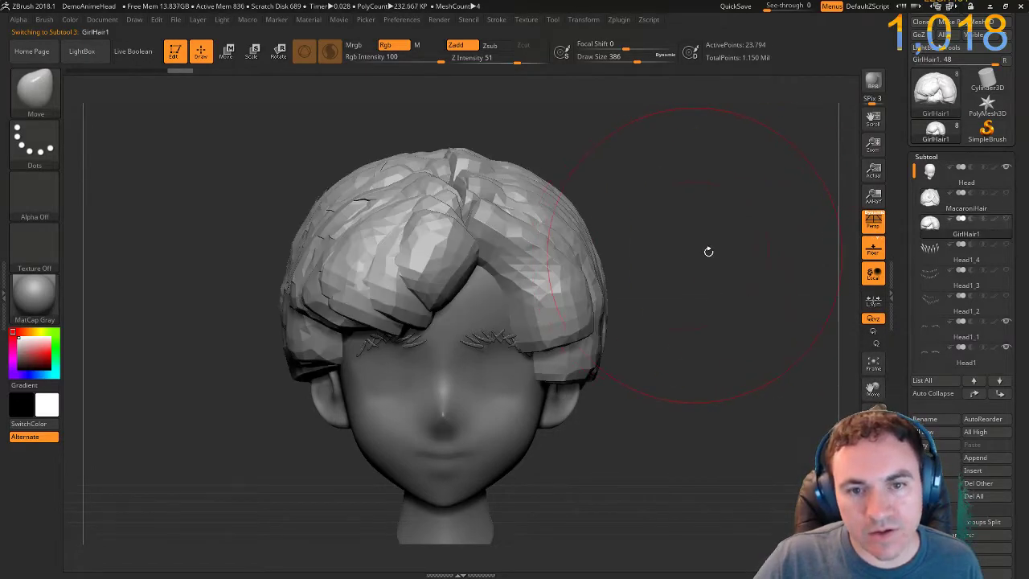
left_click(924, 203)
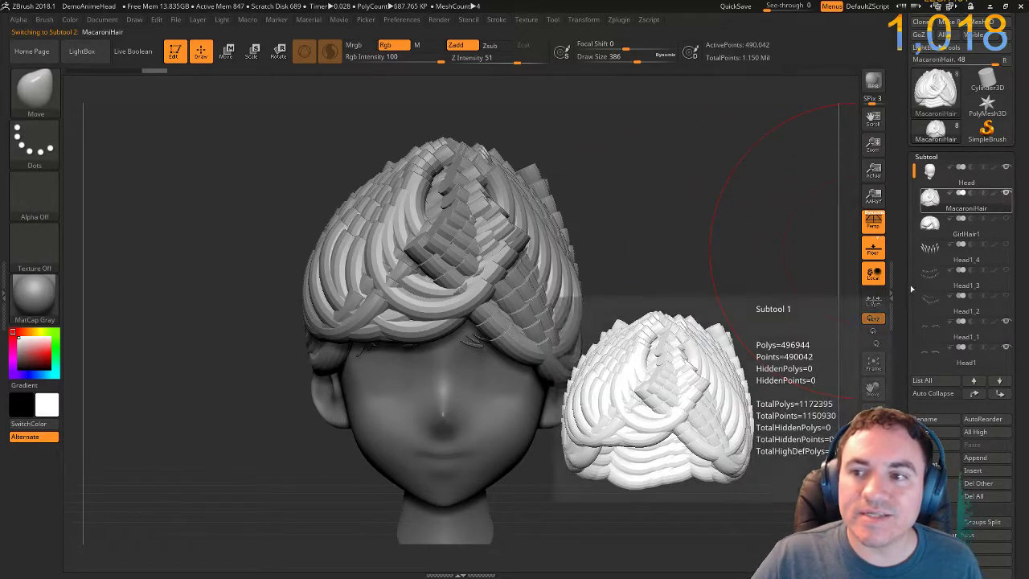
left_click(894, 357)
left_click(735, 7)
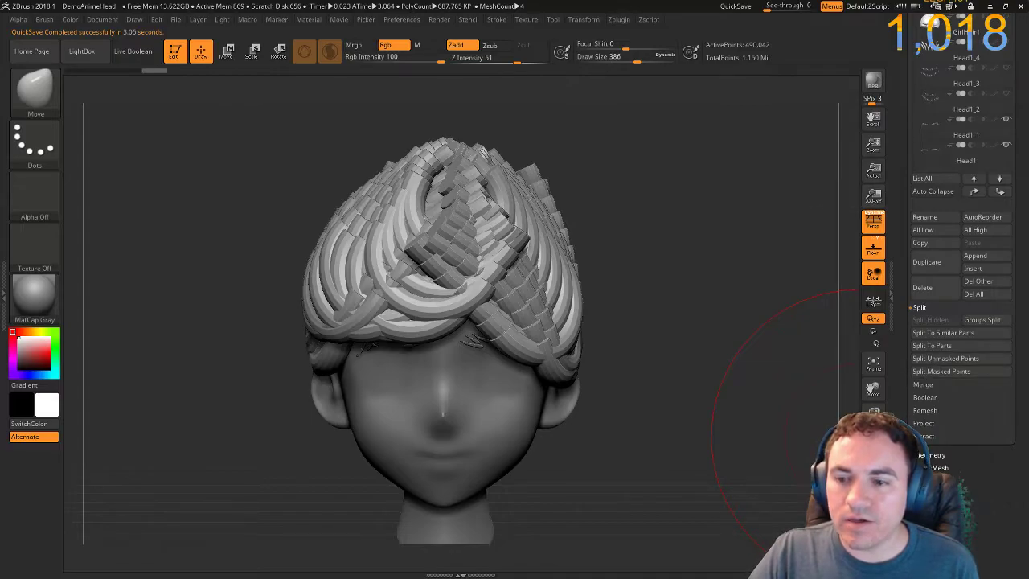
Tessimate the MacaroniHair subtool with Tesselate and Decimate on and a polygon size of about 1.26.
scroll(945, 358, "up", 5)
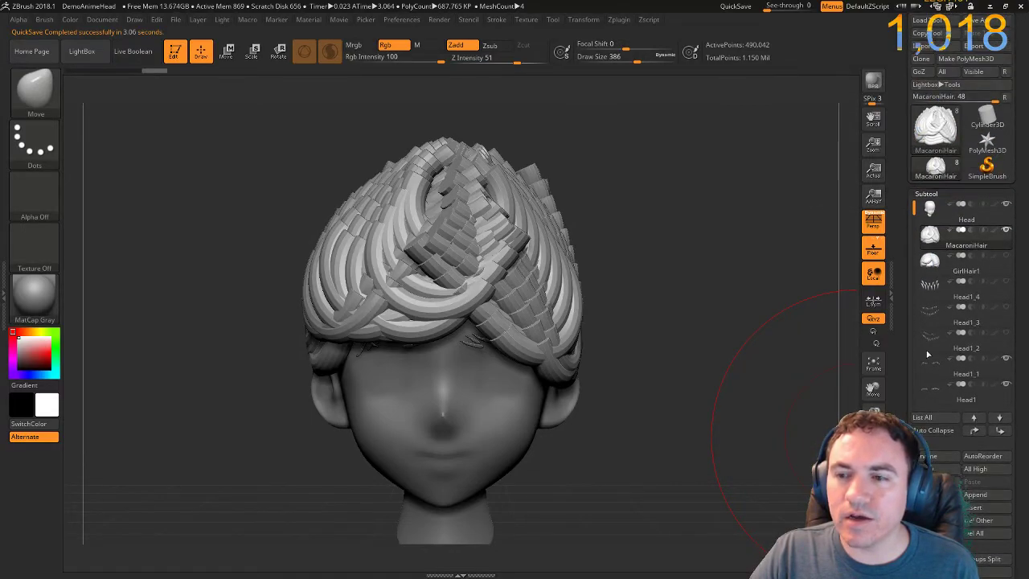
scroll(906, 328, "down", 10)
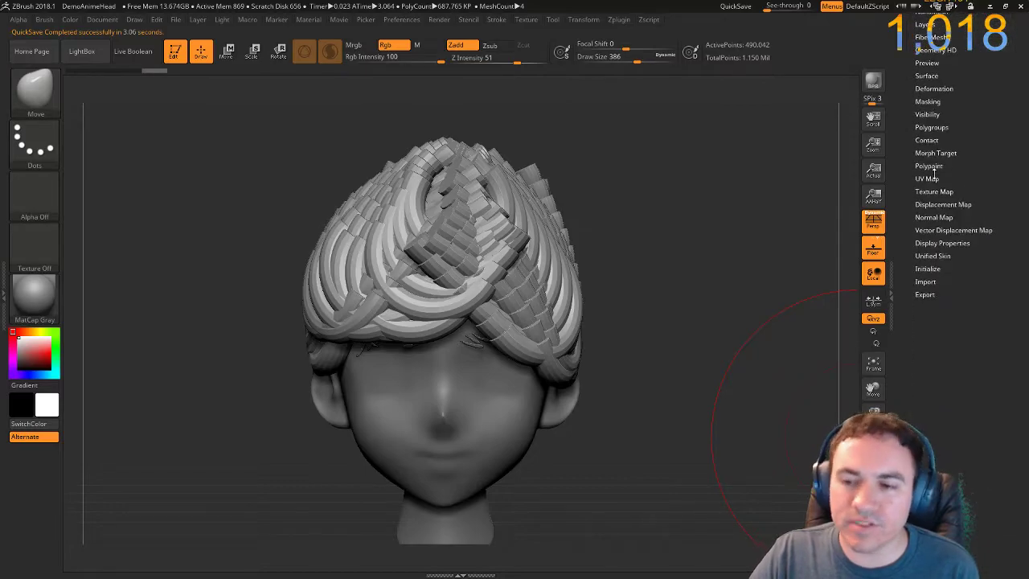
scroll(930, 240, "down", 4)
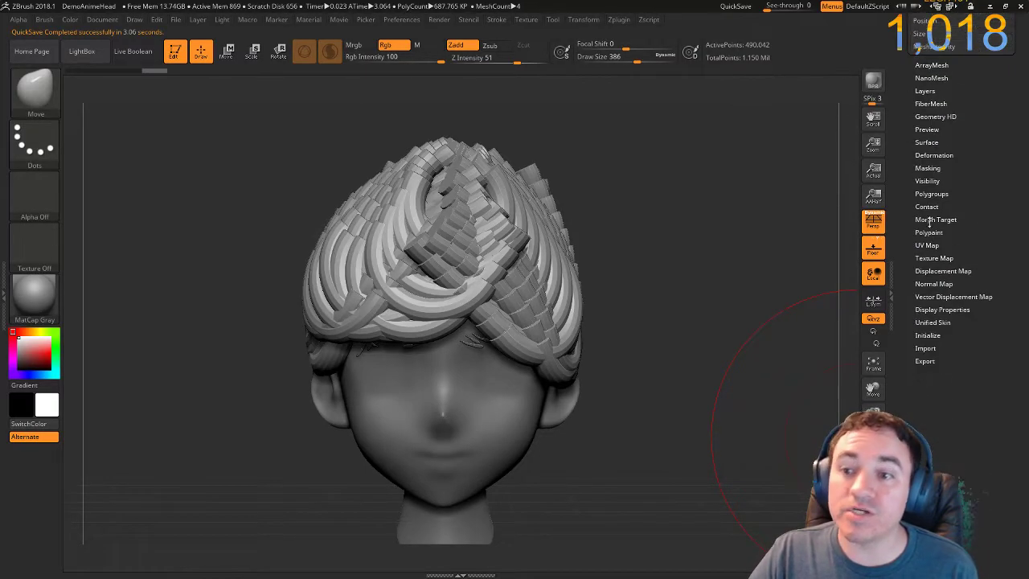
scroll(904, 199, "up", 6)
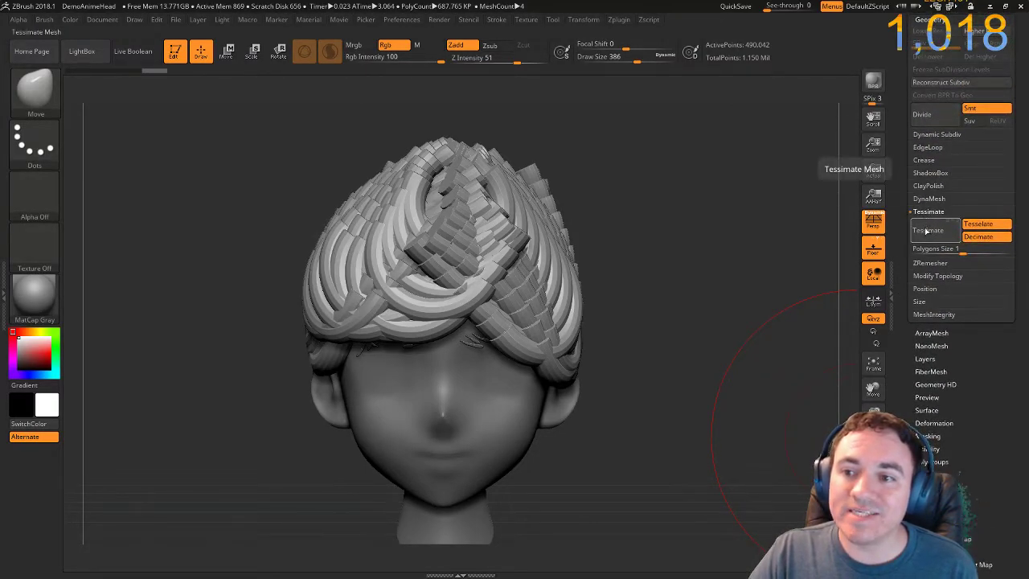
left_click_drag(962, 249, 975, 254)
left_click_drag(705, 239, 696, 268)
left_click_drag(973, 250, 968, 249)
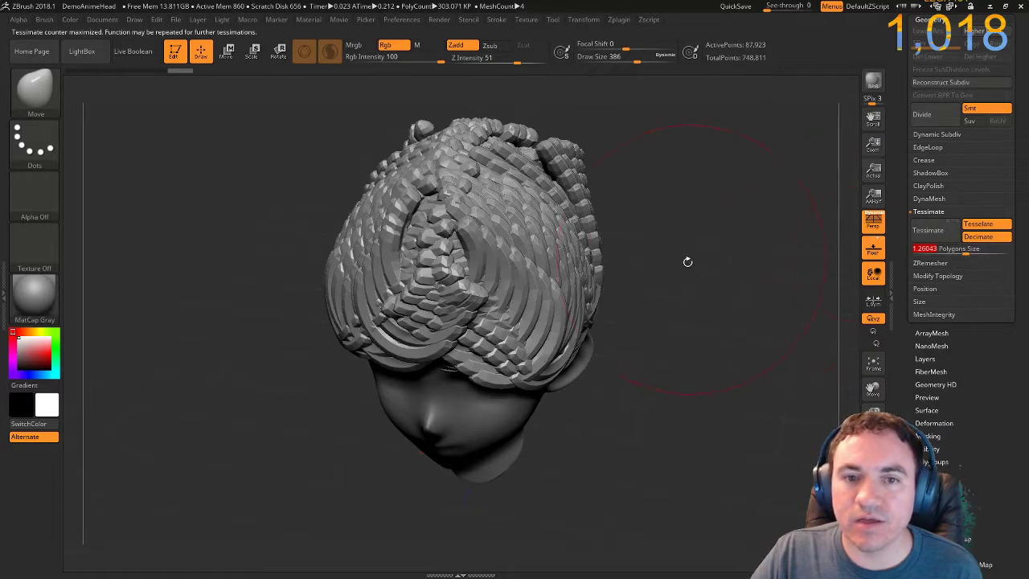
left_click_drag(682, 267, 675, 232)
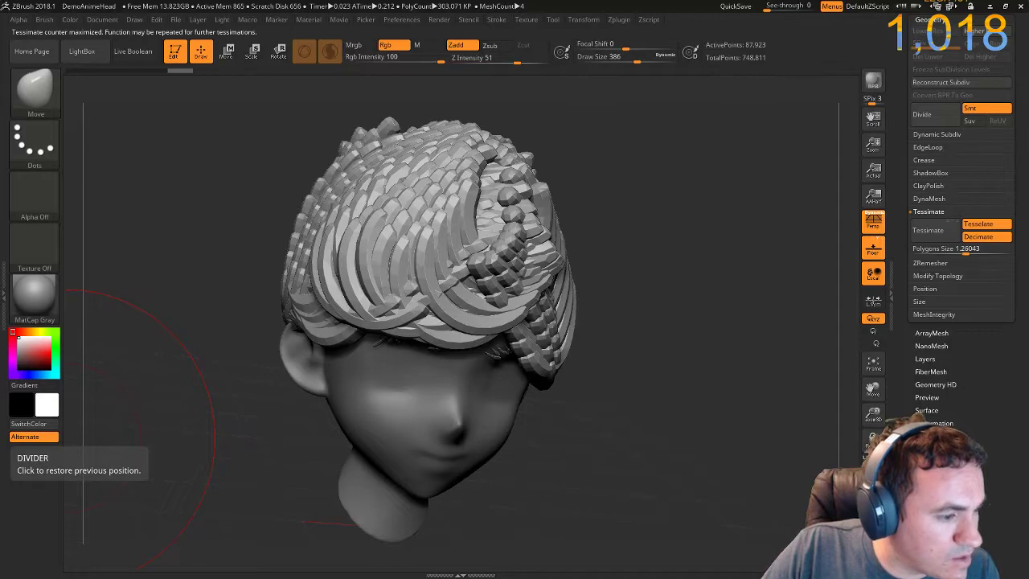
Make the hidden facial hair subtools Head1_4, Head1_3 and Head1_2 visible around the mouth and chin.
left_click_drag(669, 347, 735, 103)
mouse_move(693, 352)
left_mouse_down()
mouse_move(705, 294)
mouse_move(708, 345)
mouse_move(772, 424)
left_mouse_up()
right_click_drag(773, 424, 705, 405, "ctrl")
mouse_move(705, 404)
left_mouse_down()
mouse_move(784, 346)
mouse_move(670, 402)
mouse_move(672, 375)
left_mouse_up()
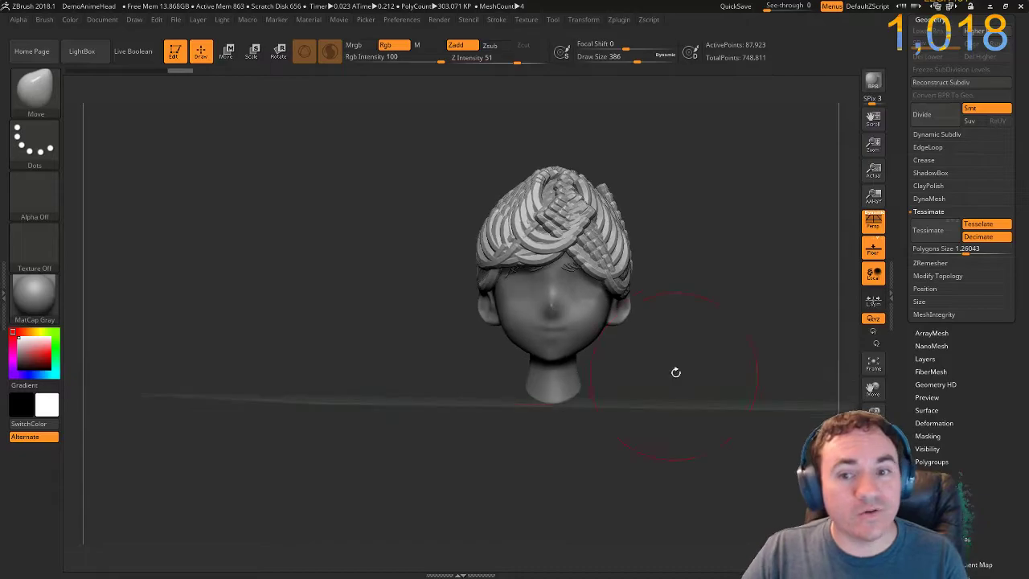
scroll(898, 149, "up", 3)
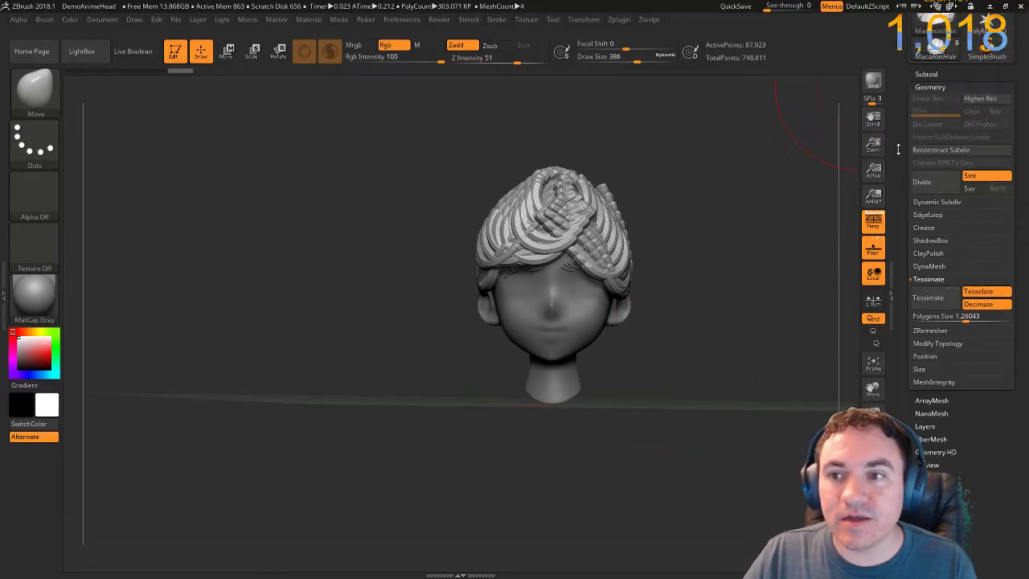
left_click(922, 74)
right_click_drag(778, 221, 850, 306, "ctrl")
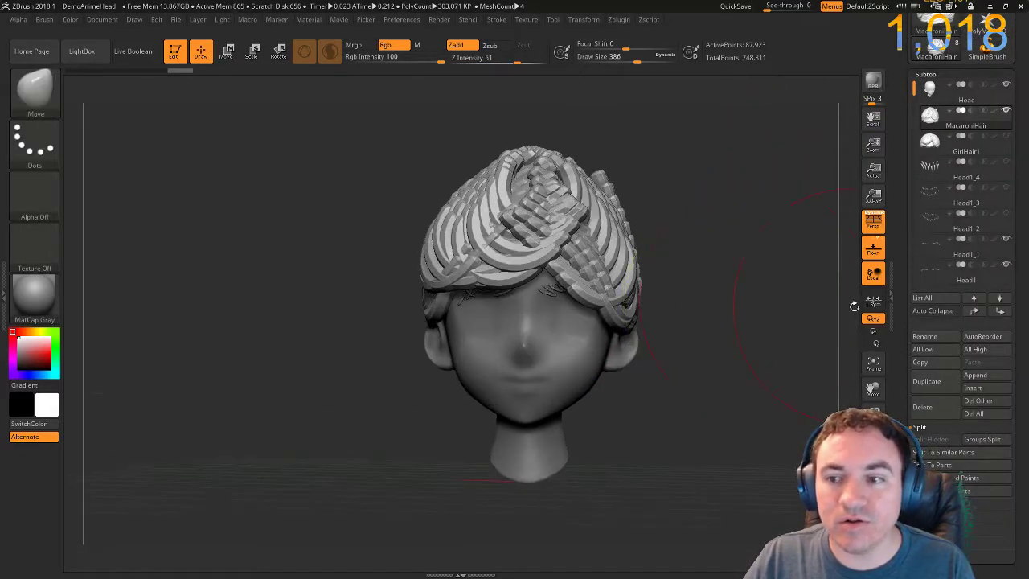
left_click(1006, 161)
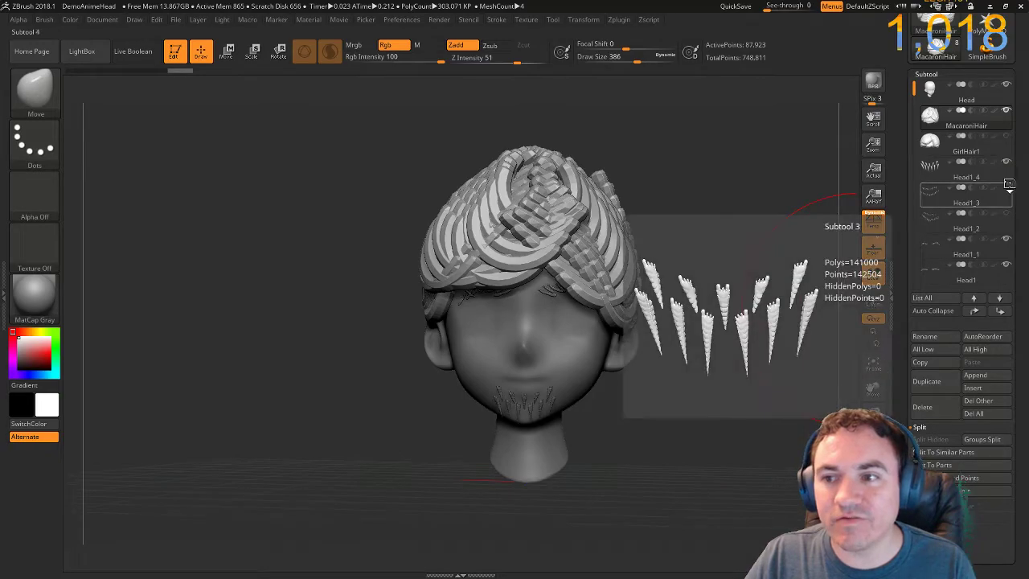
left_click(1006, 213)
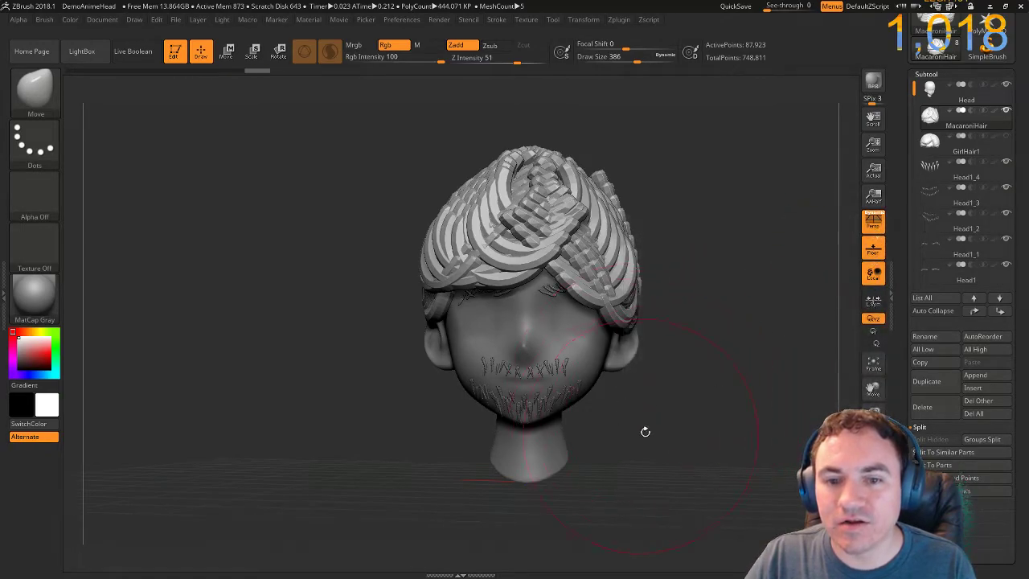
Select the Head1_4 chin hairs, switch to the Inflat brush and swell the strands into a dense beard.
left_click(511, 388, "alt")
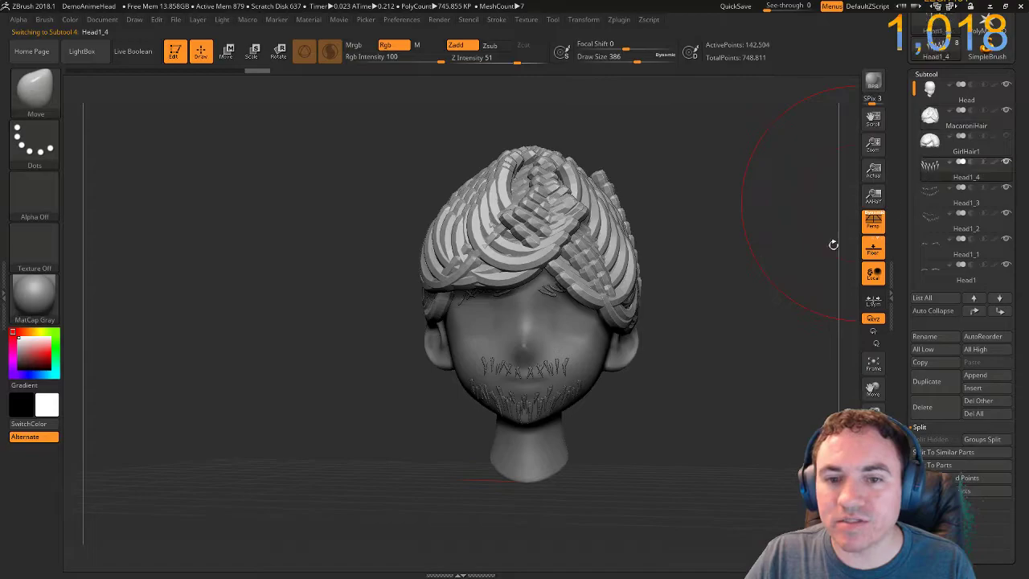
key("b")
key("i")
key("n")
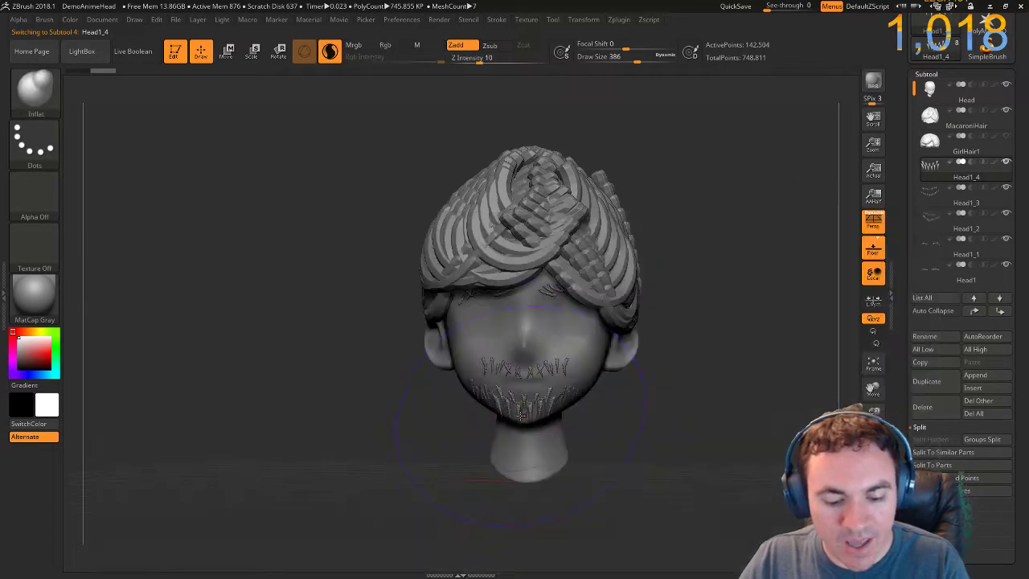
left_click(523, 389)
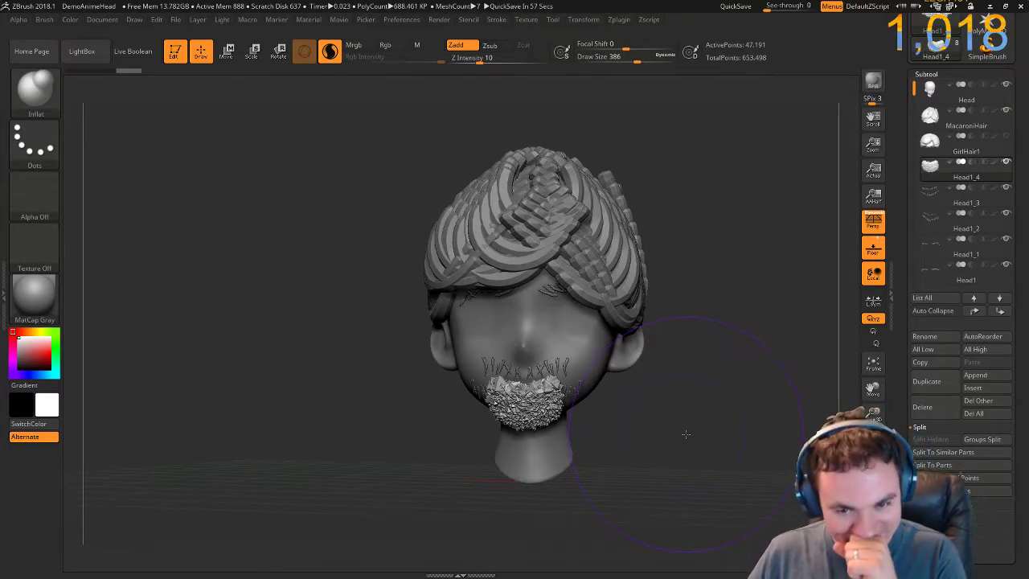
Examine the swollen beard and the faceted hair from the front, the sides and above.
left_click_drag(665, 437, 538, 465)
right_click_drag(378, 503, 399, 463, "ctrl")
left_click_drag(399, 462, 353, 354, "alt")
right_click_drag(353, 354, 331, 382, "ctrl")
left_click_drag(290, 380, 575, 409)
right_click_drag(578, 414, 562, 370, "ctrl")
left_click_drag(563, 370, 511, 371)
mouse_move(615, 365)
left_mouse_down("alt")
mouse_move(593, 281)
mouse_move(610, 374)
left_mouse_up("alt")
mouse_move(611, 374)
right_mouse_down("ctrl")
mouse_move(692, 312)
mouse_move(650, 265)
right_mouse_up("ctrl")
left_click_drag(651, 264, 645, 408, "alt")
right_click_drag(645, 408, 563, 321, "ctrl")
mouse_move(563, 322)
left_mouse_down("alt")
mouse_move(584, 413)
mouse_move(599, 435)
left_mouse_up("alt")
left_click_drag(600, 434, 570, 421)
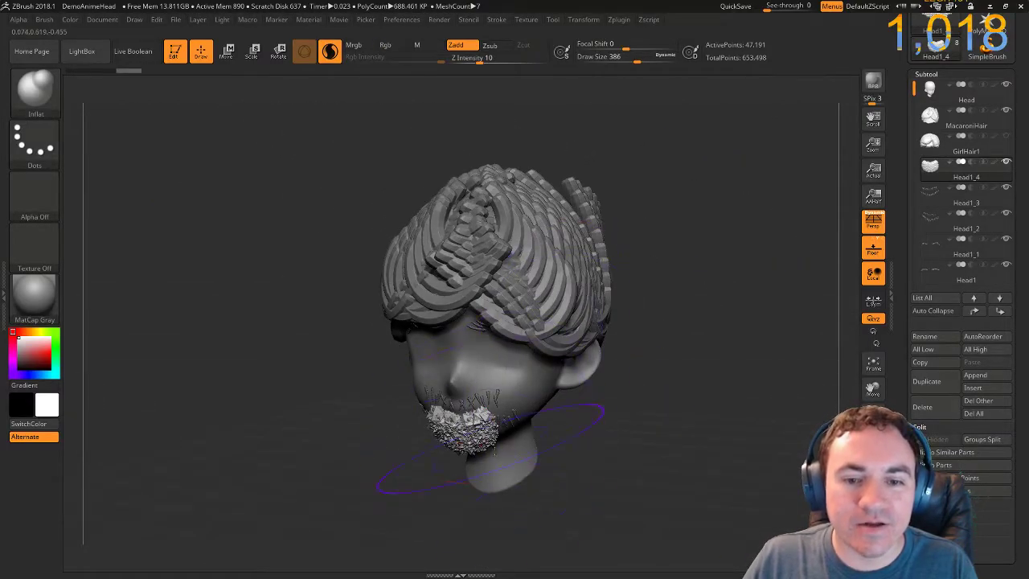
Open the BPR filter settings and run a Best-Preview Render of the angled head.
left_click(435, 20)
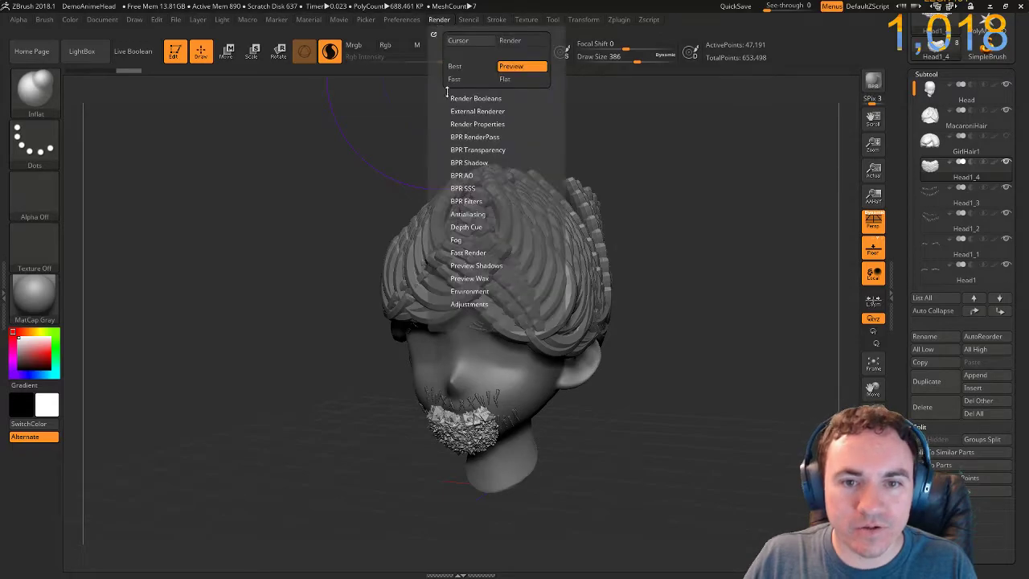
left_click(465, 200)
left_click(872, 82)
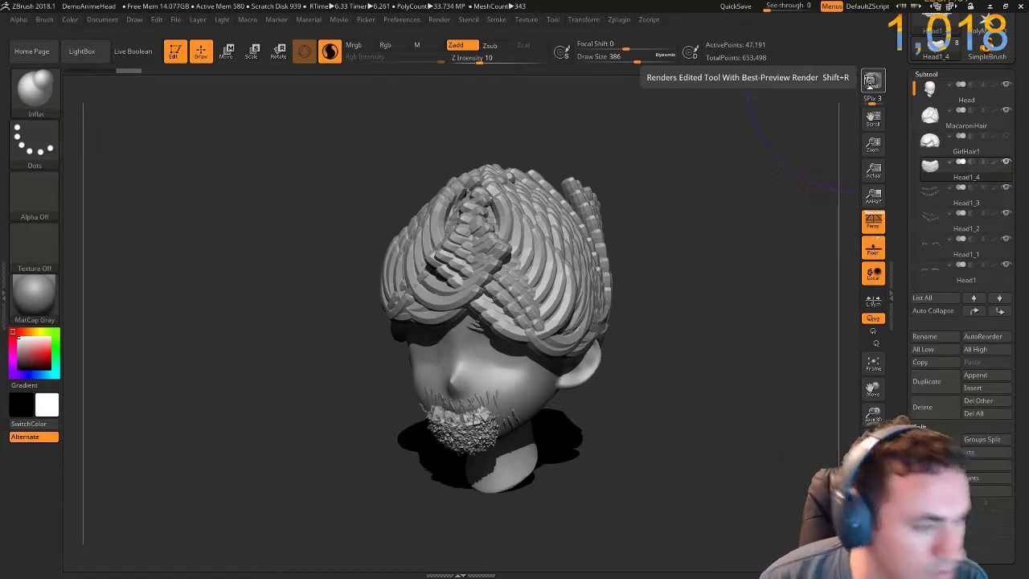
Frame the face from the front and try the ReflectRed material on the model.
left_click_drag(688, 359, 683, 385)
right_click_drag(682, 385, 646, 416, "ctrl")
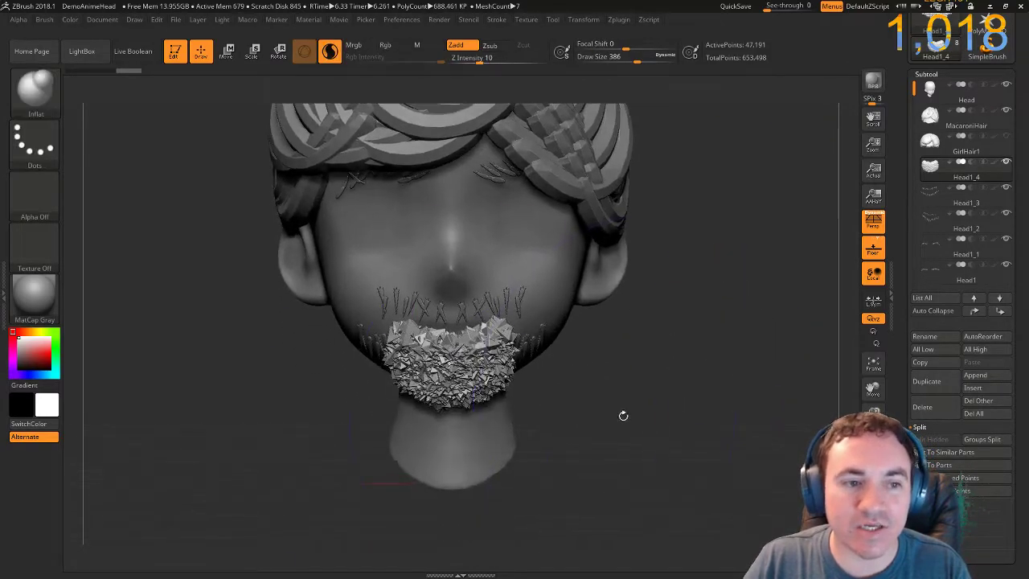
left_click(29, 311)
left_click(27, 311)
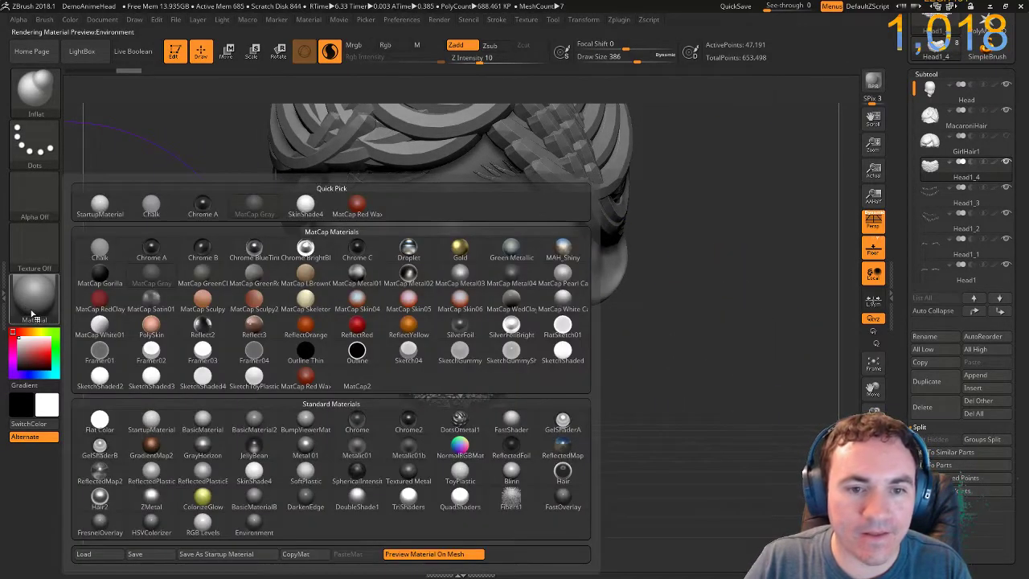
left_click(360, 328)
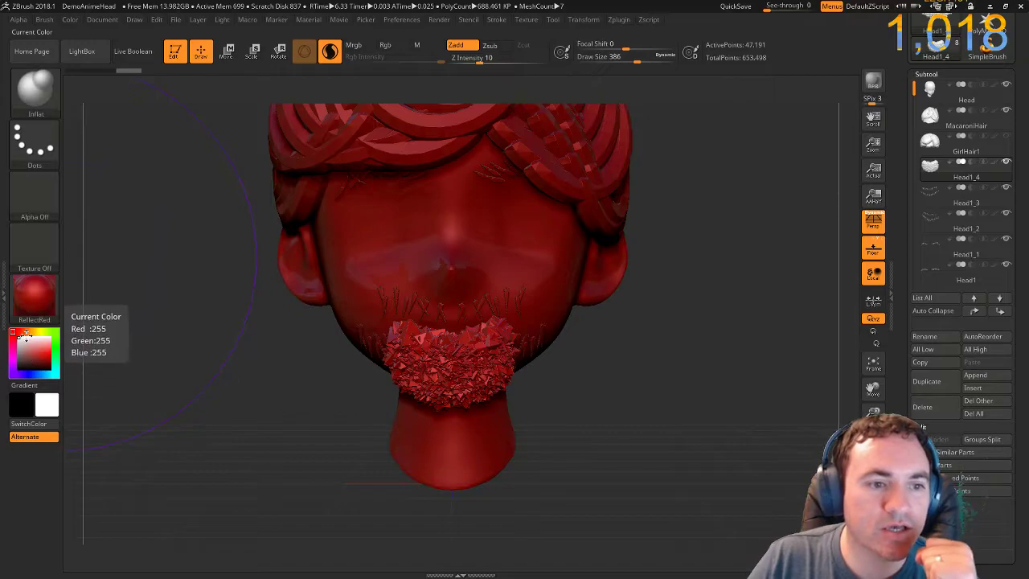
Set the current colour to brown (R 103, G 62, B 18) and the material to ToyPlastic.
left_click(27, 364)
left_click(30, 359)
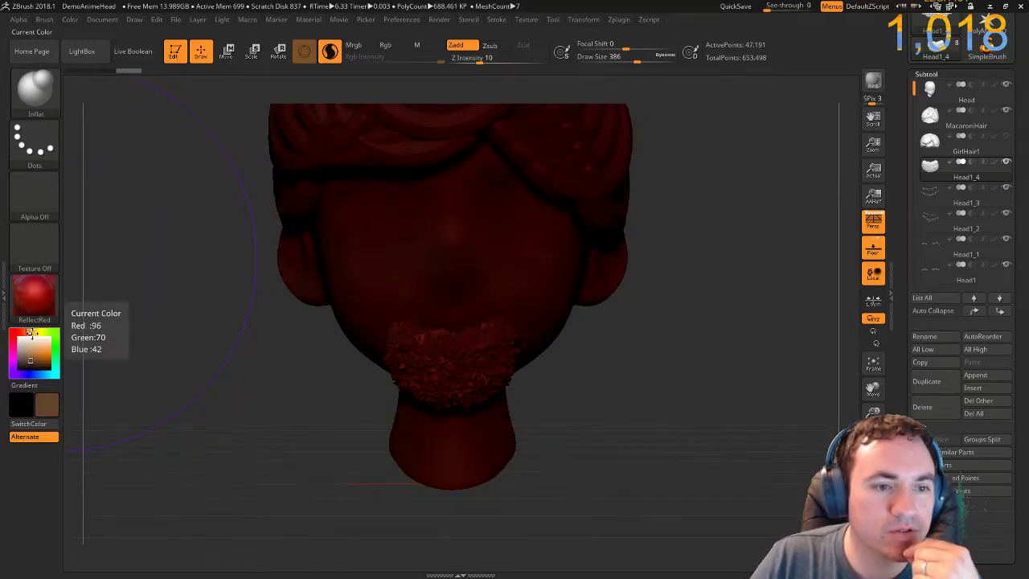
left_click(40, 361)
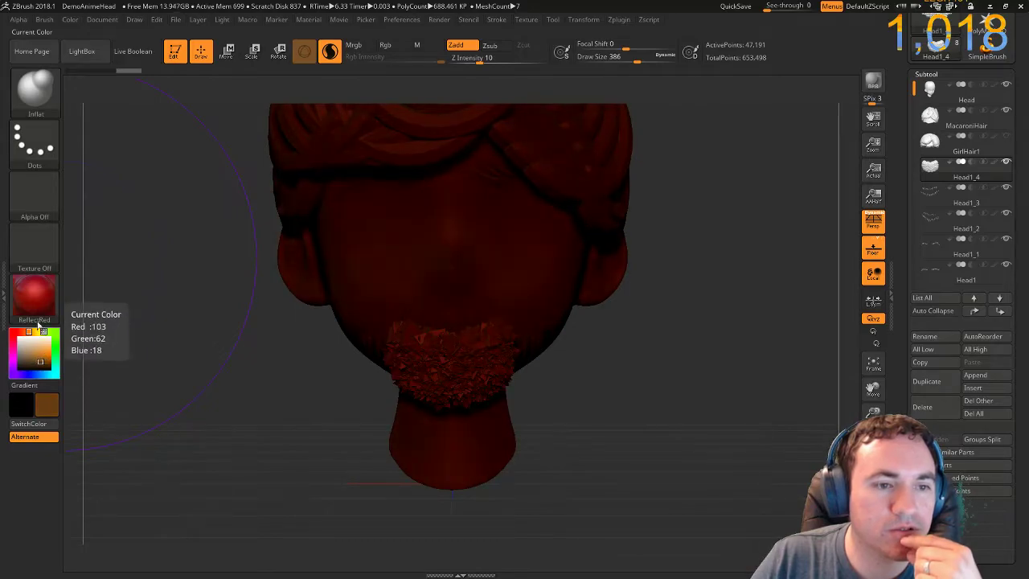
left_click(36, 311)
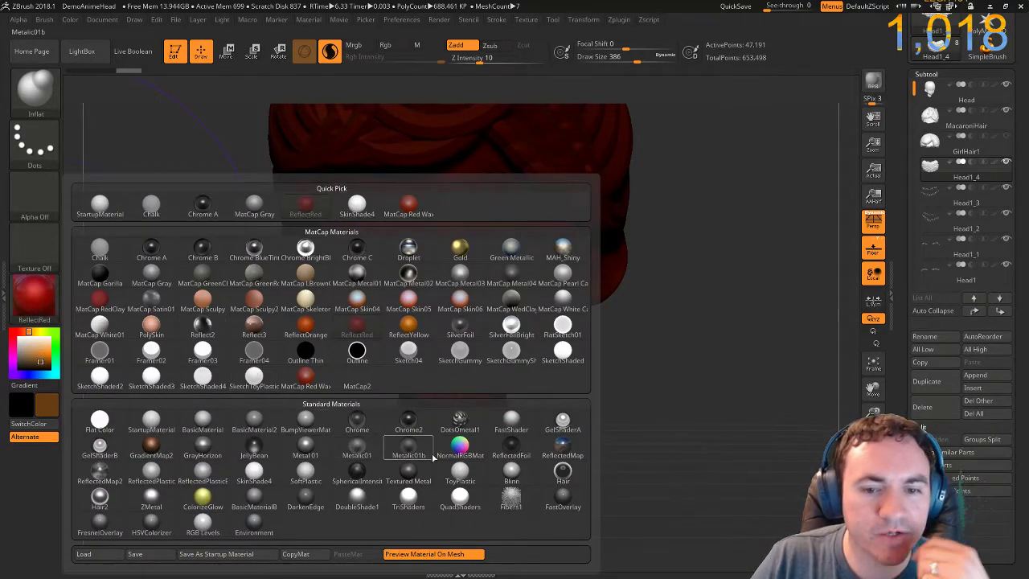
left_click(450, 471)
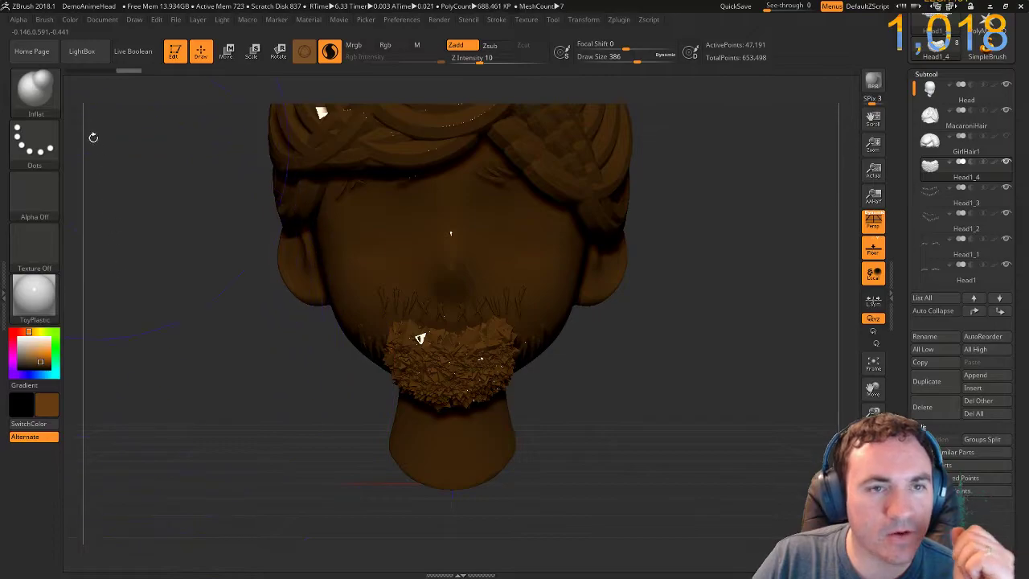
Fill the Head1_4 beard with the current colour and material using Mrgb mode.
left_click(358, 48)
left_click(76, 22)
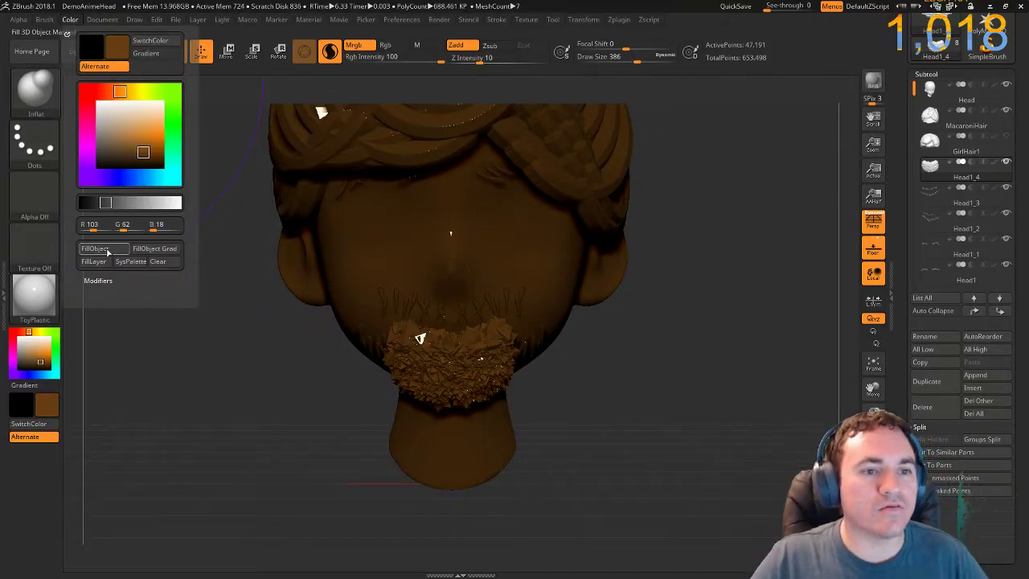
left_click(109, 252)
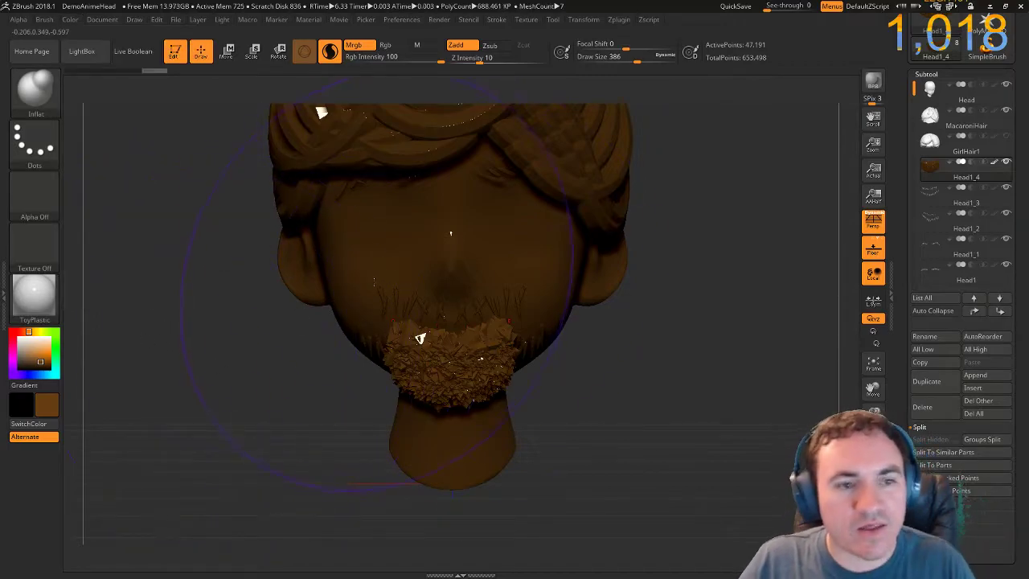
Select the Head subtool and fill it with light blue (R 183, G 232, B 254) and the ToyPlastic material.
left_click(358, 272, "alt")
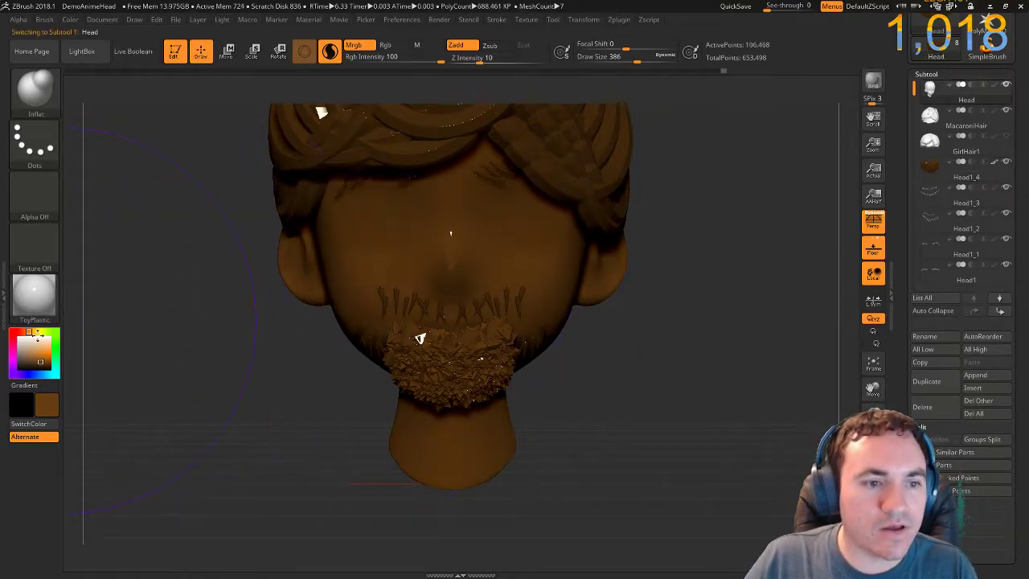
left_click(43, 374)
left_click(42, 338)
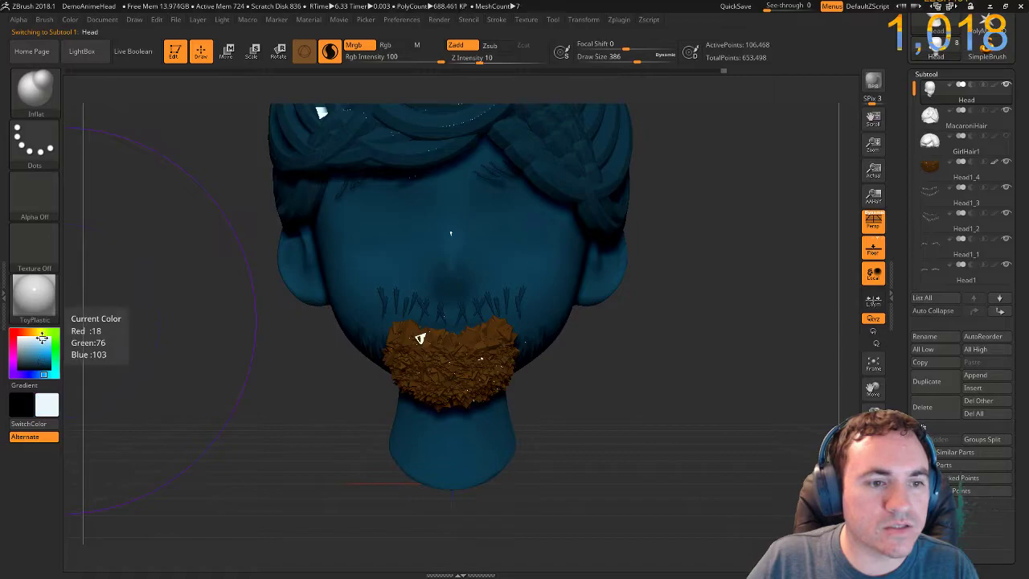
left_click(48, 341)
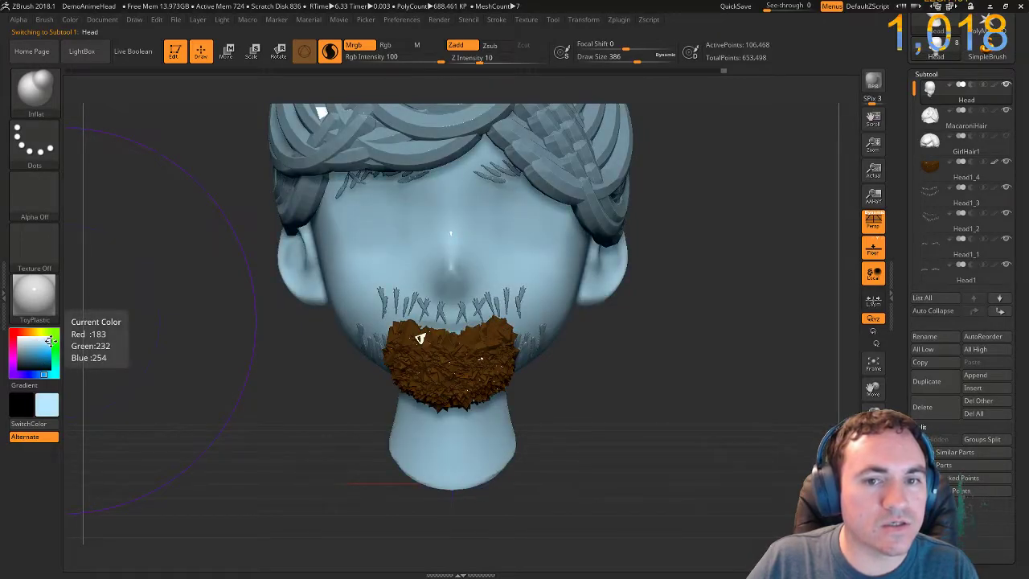
left_click(70, 19)
left_click(94, 253)
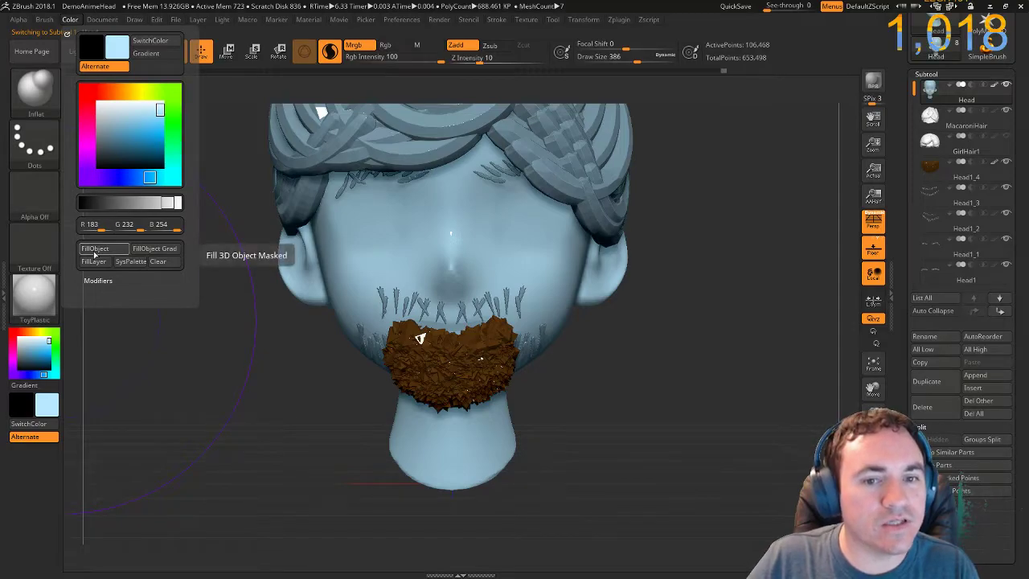
Select the Head1_3 facial hair subtool and fill it with the beard's brown (R 103, G 62, B 18).
left_click(396, 295, "alt")
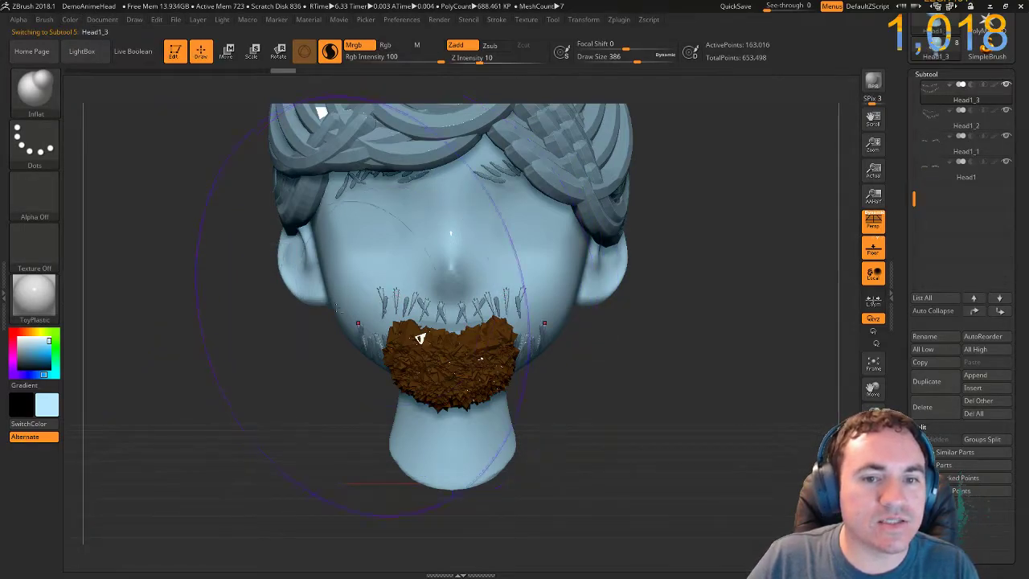
left_click_drag(34, 358, 427, 360)
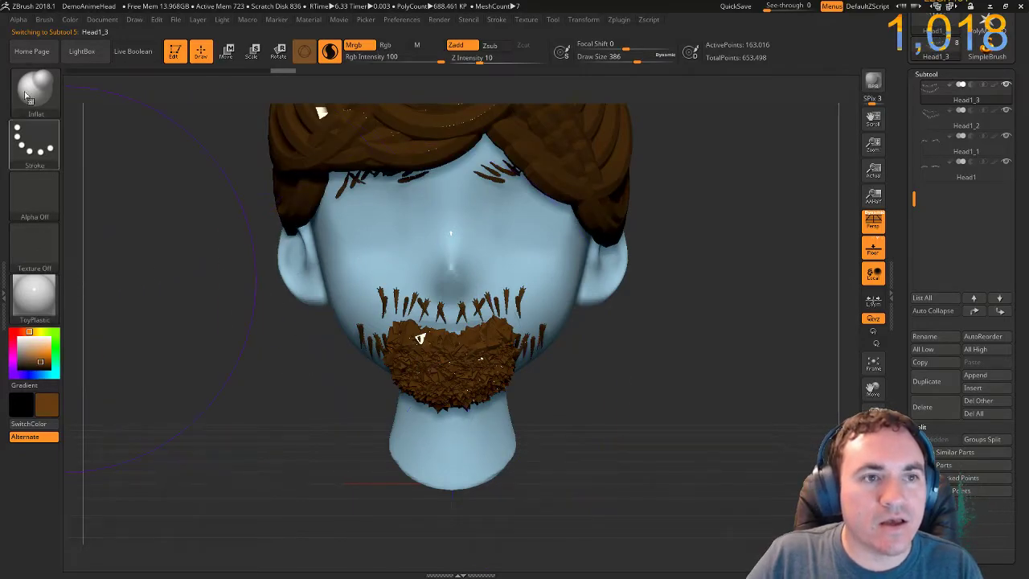
left_click(71, 19)
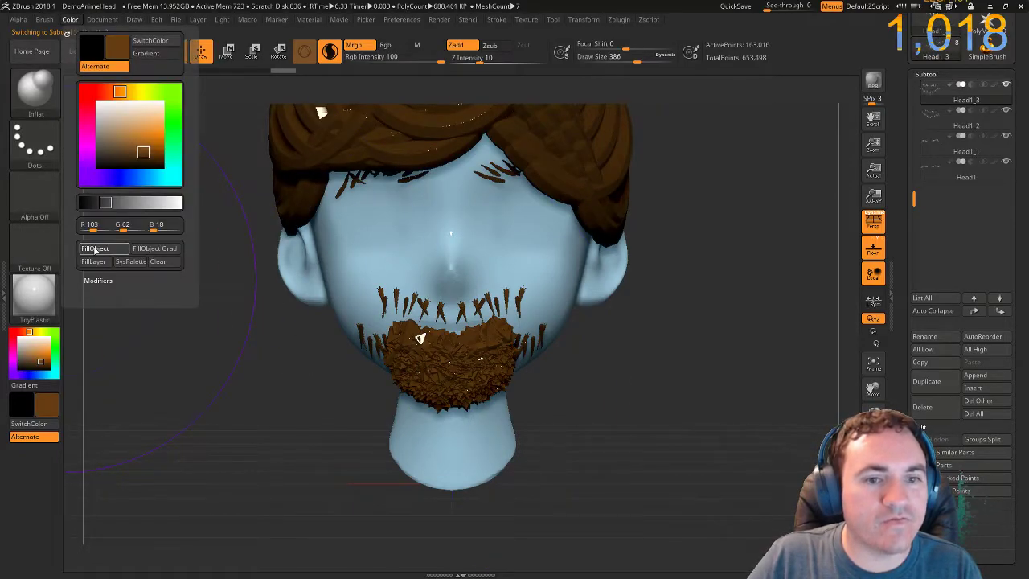
left_click(95, 249)
left_click_drag(256, 354, 311, 357)
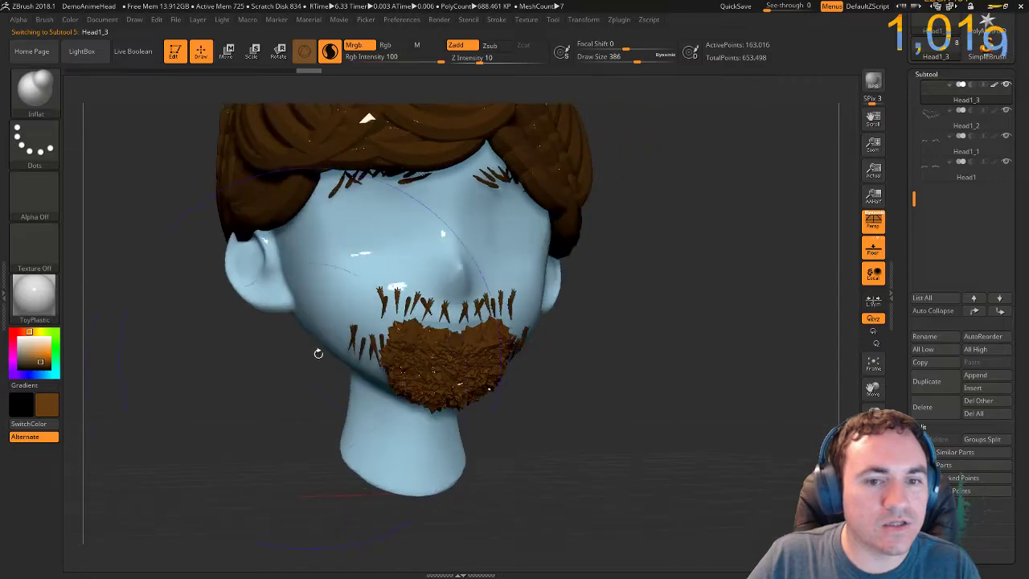
Set the current colour to bright red and fill the MacaroniHair subtool with it and the ToyPlastic material.
mouse_move(45, 353)
left_mouse_down()
mouse_move(258, 239)
mouse_move(117, 345)
mouse_move(48, 346)
left_mouse_up()
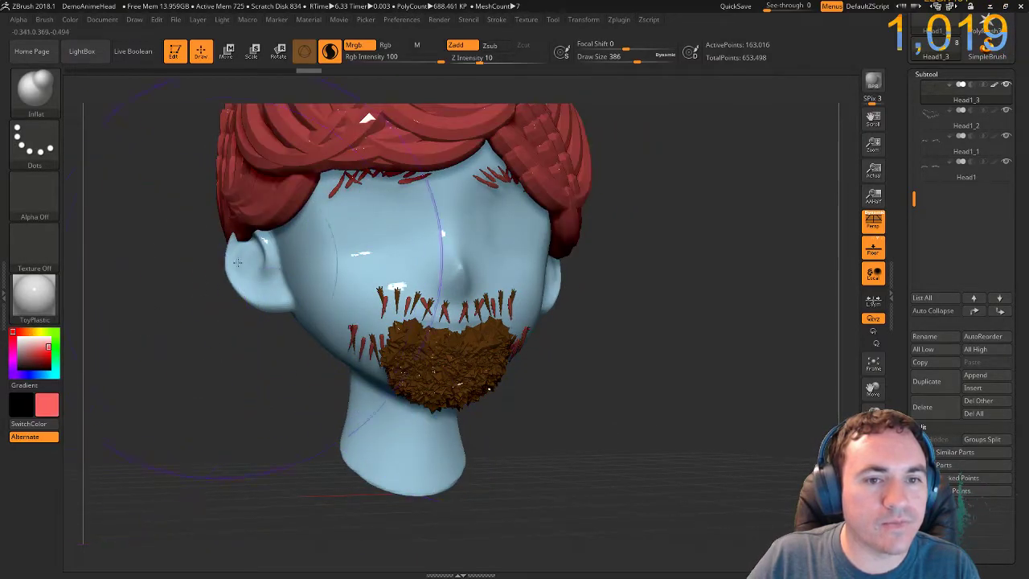
left_click_drag(166, 371, 166, 321, "alt")
left_click_drag(567, 318, 313, 377, "alt")
left_click(47, 353)
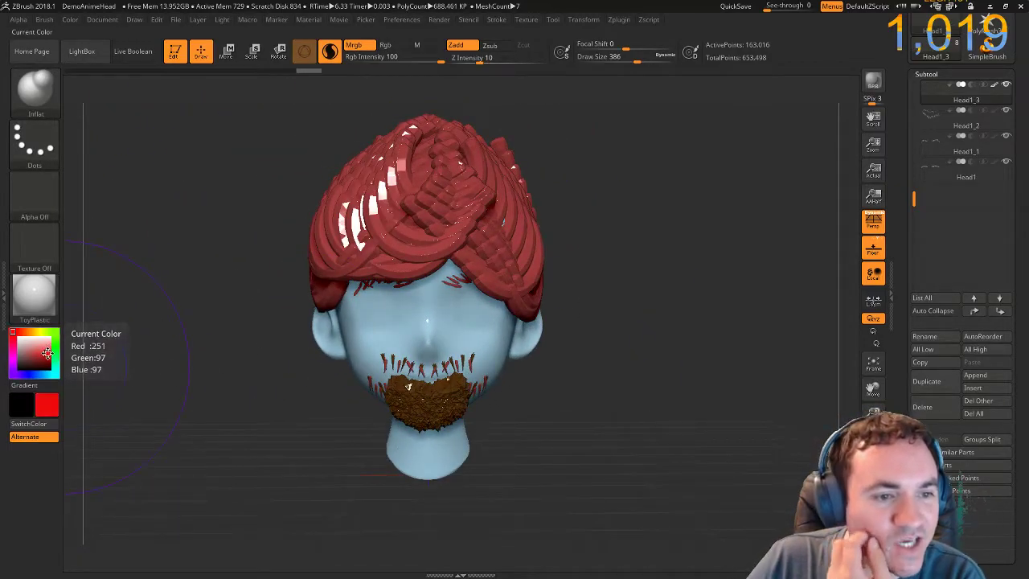
left_click(48, 354)
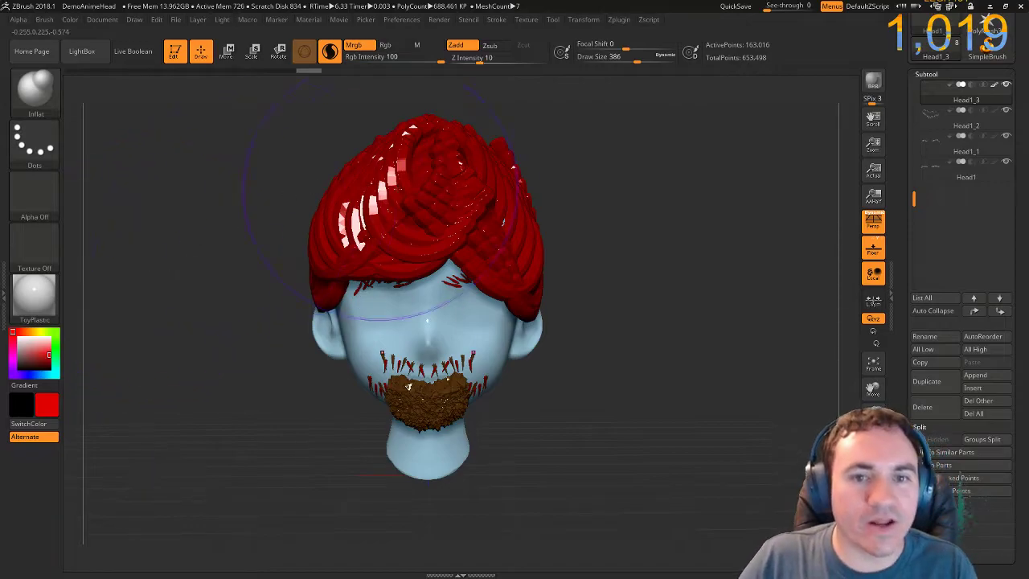
left_click(355, 211, "alt")
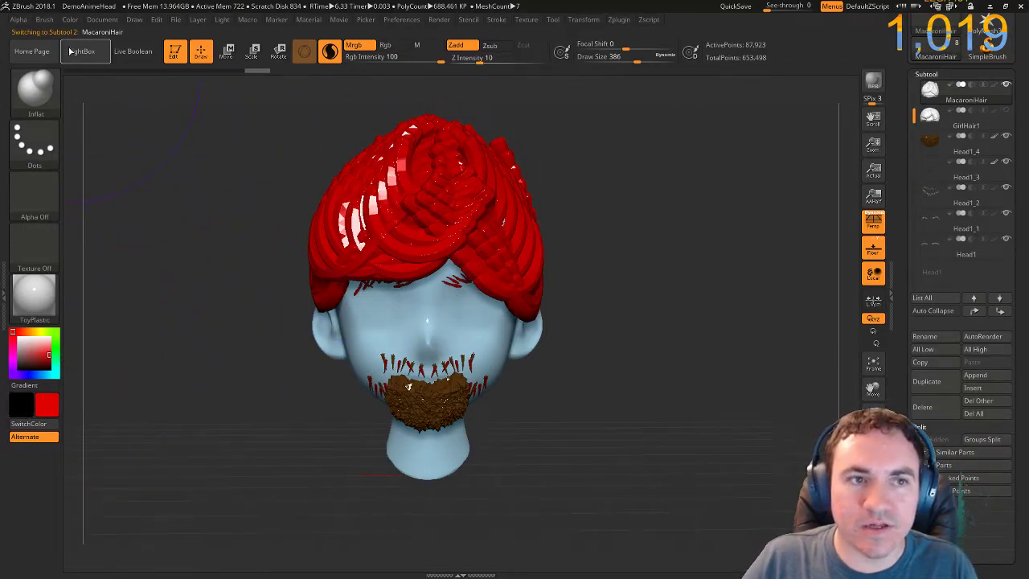
left_click(70, 20)
left_click(95, 248)
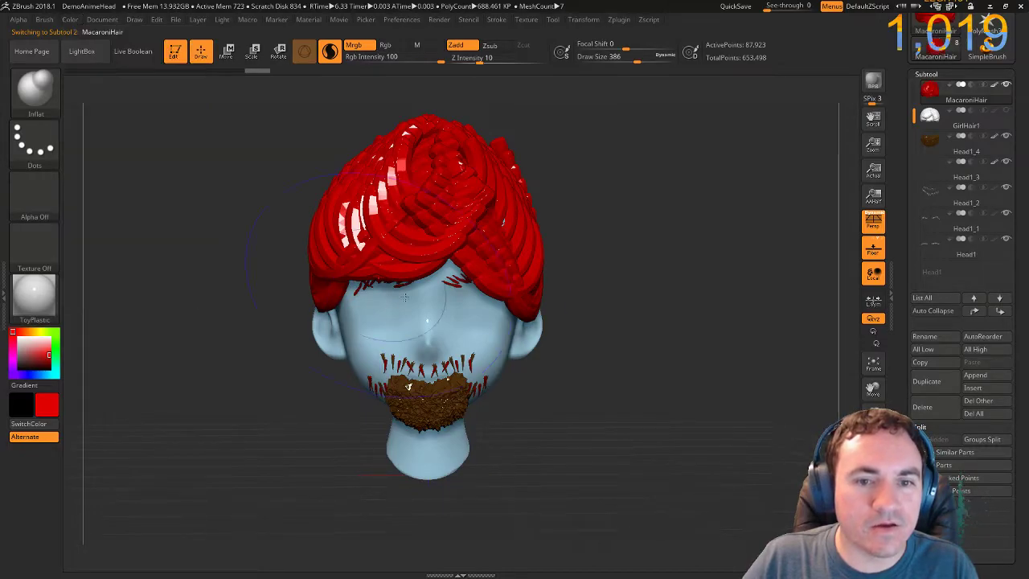
Select the Head1_2 moustache subtool and fill it with the beard's brown (R 103, G 62, B 18).
left_click_drag(607, 363, 483, 354)
mouse_move(225, 201)
right_mouse_down("ctrl")
mouse_move(226, 329)
mouse_move(309, 403)
right_mouse_up("ctrl")
left_click(631, 342, "alt")
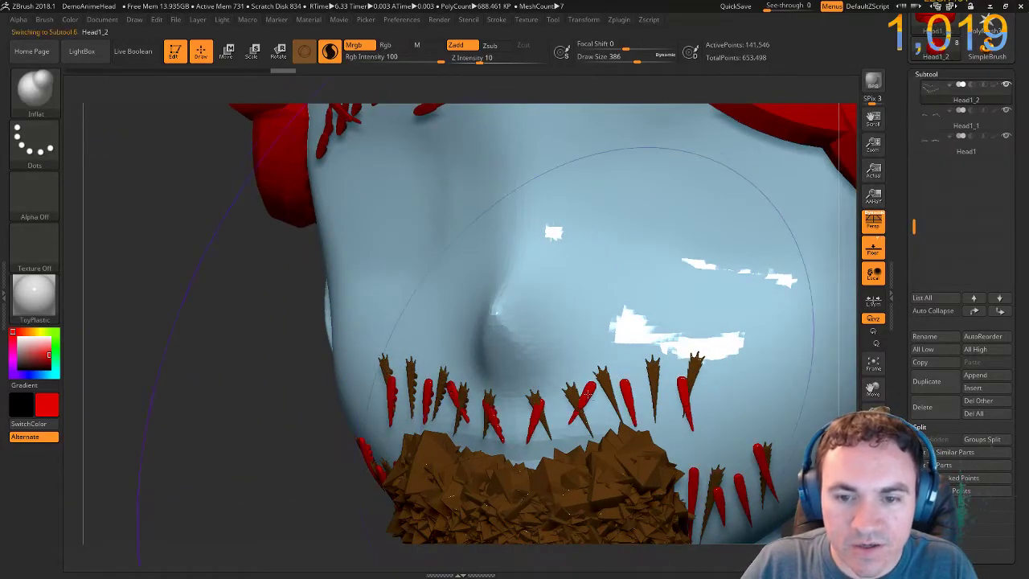
left_click_drag(32, 359, 426, 478)
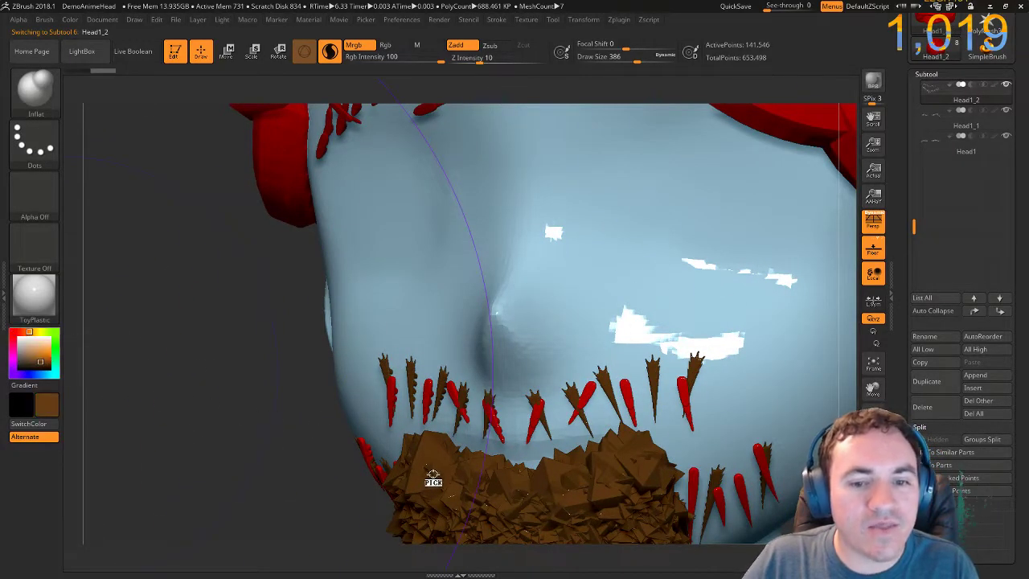
left_click(70, 23)
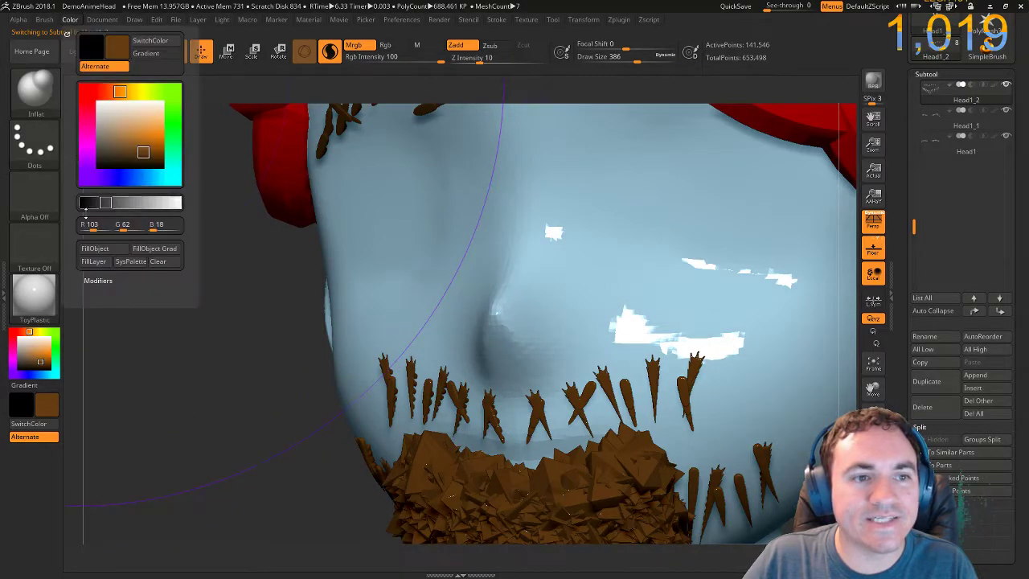
left_click(95, 249)
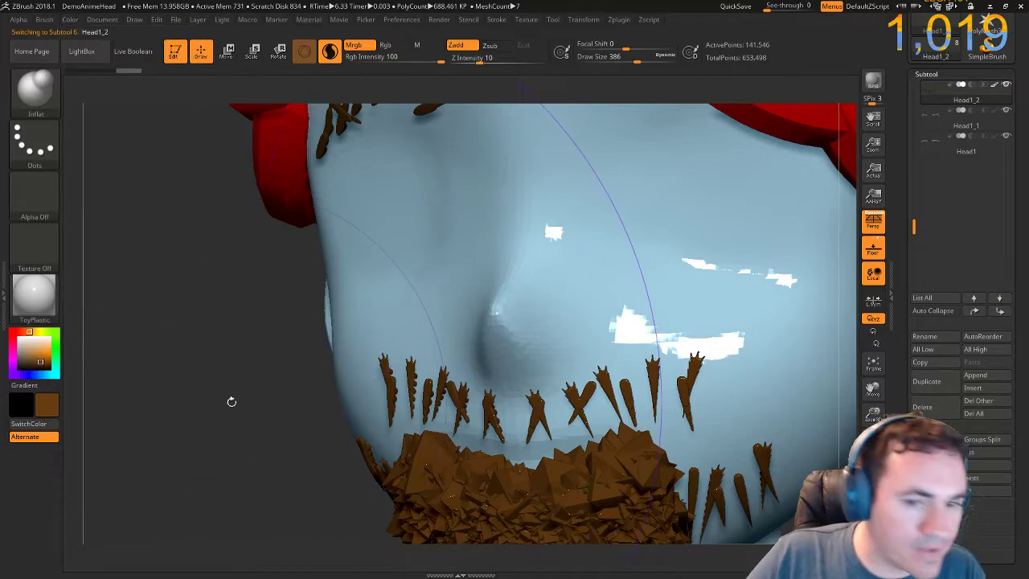
Select the Head1 eyebrow subtool and fill it with the brown (R 103, G 62, B 18) and ToyPlastic material.
mouse_move(204, 373)
right_mouse_down("ctrl")
mouse_move(225, 416)
mouse_move(188, 353)
right_mouse_up("ctrl")
mouse_move(237, 391)
left_mouse_down()
mouse_move(296, 397)
mouse_move(282, 383)
left_mouse_up()
key("ctrl")
mouse_move(272, 298)
left_mouse_down()
mouse_move(328, 200)
mouse_move(256, 423)
mouse_move(281, 330)
left_mouse_up()
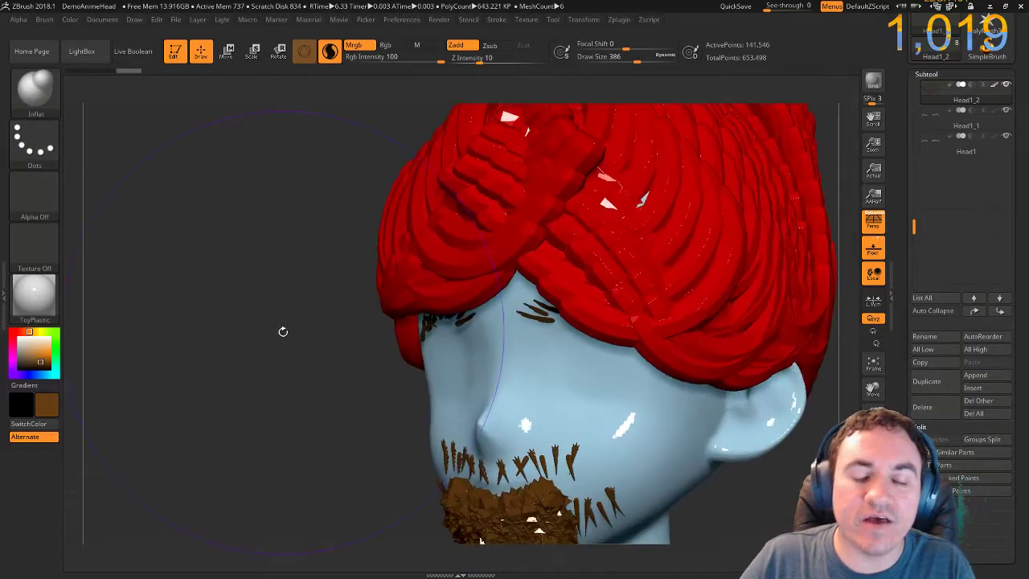
right_click_drag(331, 318, 295, 418, "ctrl")
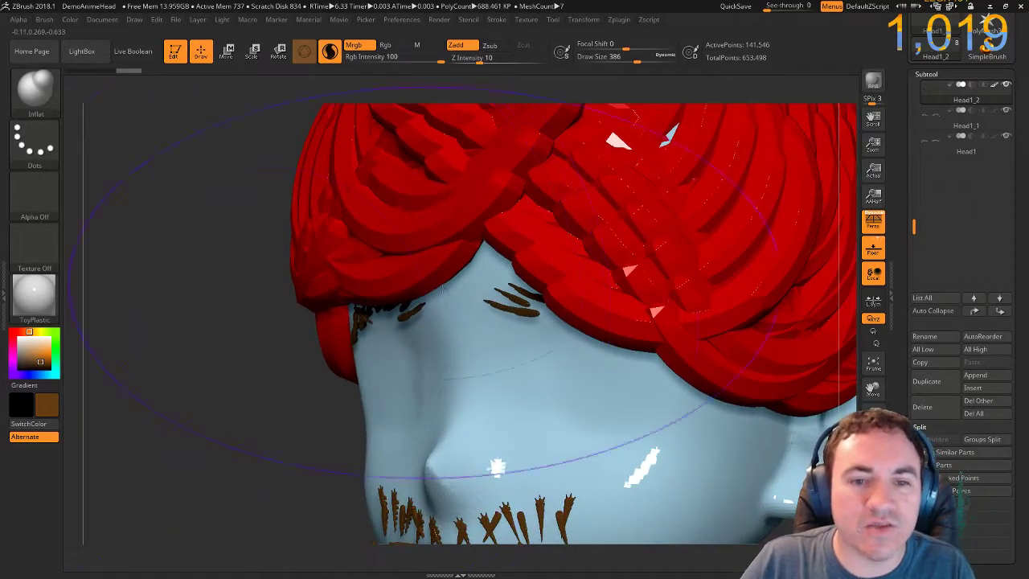
left_click(514, 299, "alt")
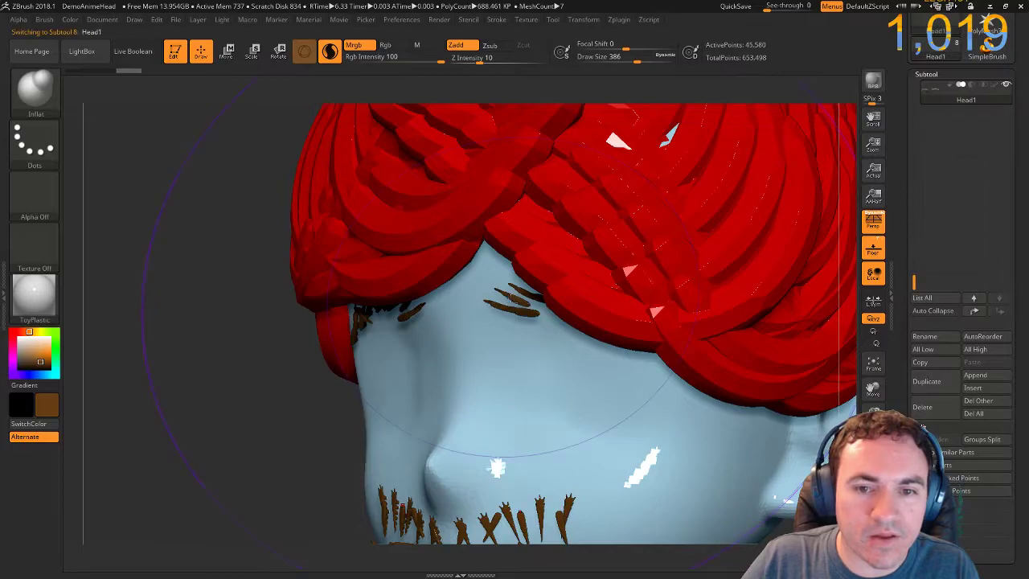
key("ctrl")
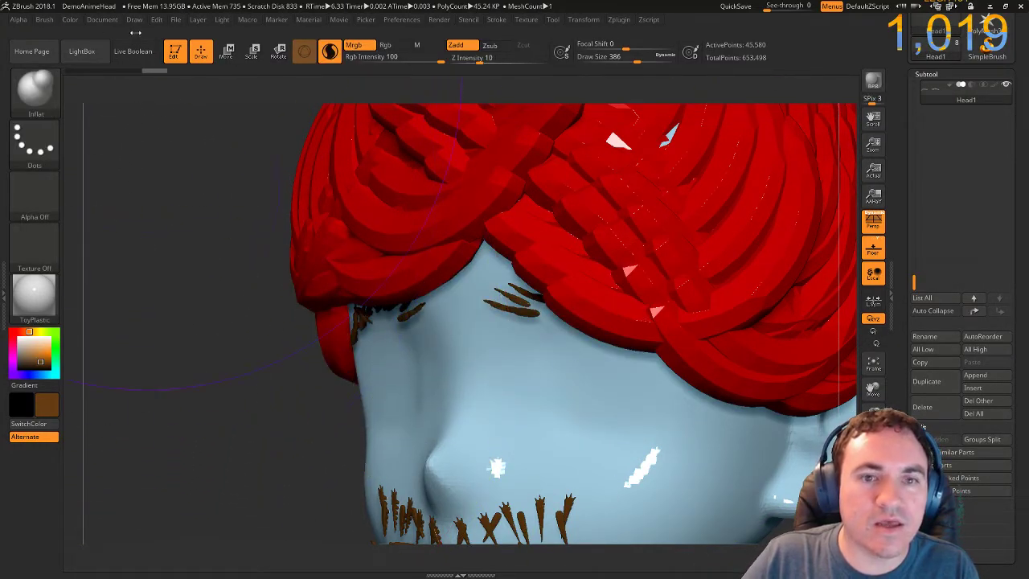
left_click(73, 19)
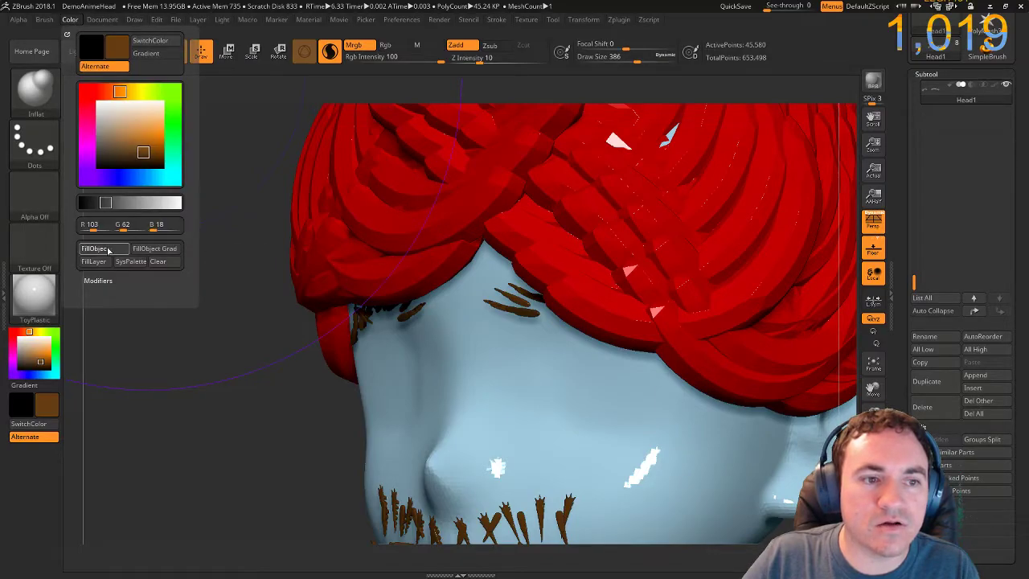
mouse_move(209, 445)
left_mouse_down()
mouse_move(282, 429)
mouse_move(258, 295)
mouse_move(276, 296)
mouse_move(300, 400)
mouse_move(252, 278)
left_mouse_up()
Select the Head1_4 beard and push it back and down against the chin with the Move brush in side view.
right_click_drag(252, 278, 316, 276, "ctrl")
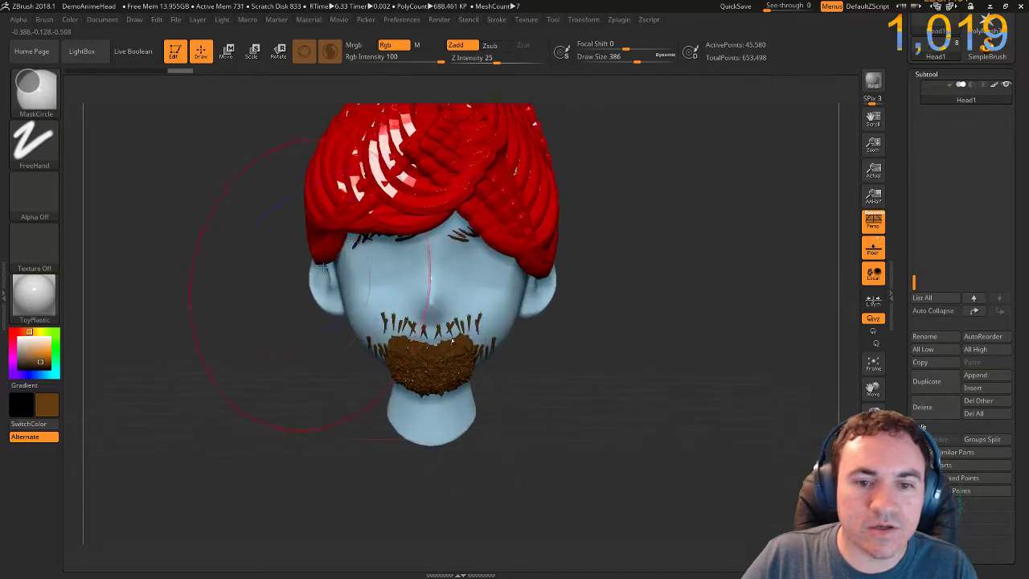
left_click(450, 372, "alt")
left_click_drag(603, 410, 558, 409)
key("b")
key("m")
key("v")
right_click_drag(243, 371, 265, 547, "ctrl")
mouse_move(201, 487)
left_mouse_down("alt")
mouse_move(236, 340)
mouse_move(221, 324)
mouse_move(328, 306)
left_mouse_up("alt")
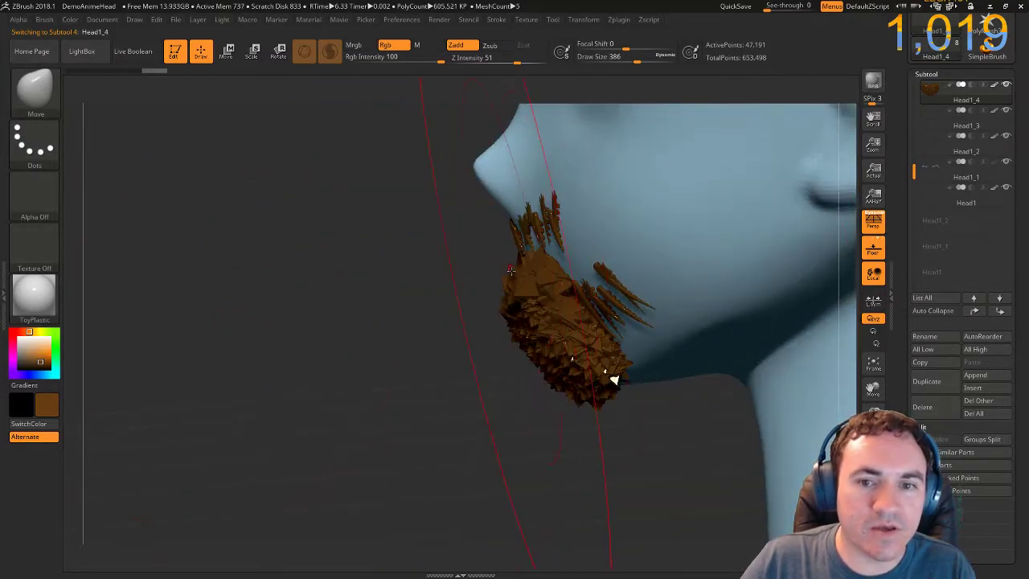
left_click_drag(522, 280, 554, 325)
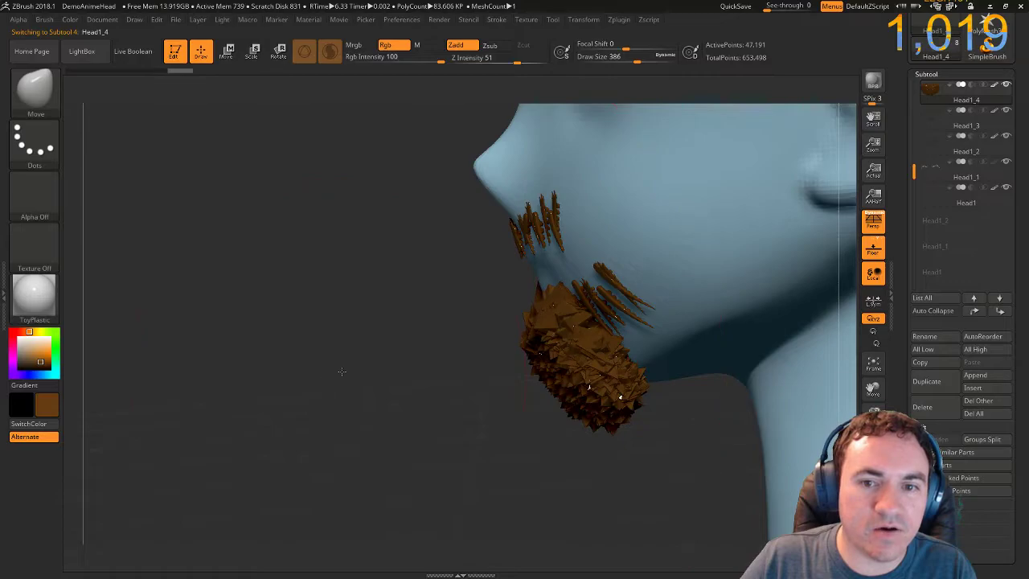
Reduce the Move brush's draw size to 177 and shape the beard into a pointed goatee from the front.
left_click_drag(340, 372, 377, 367)
left_click_drag(450, 387, 386, 322)
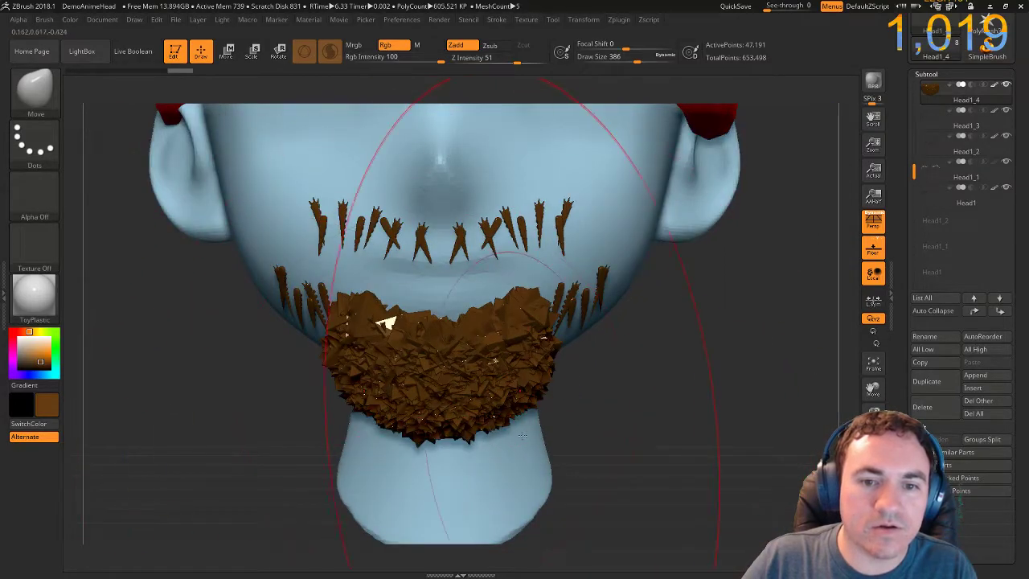
key("s")
mouse_move(533, 399)
left_mouse_down()
mouse_move(505, 402)
mouse_move(470, 436)
left_mouse_up()
right_click_drag(638, 457, 564, 391, "ctrl")
mouse_move(565, 391)
left_mouse_down()
mouse_move(375, 415)
mouse_move(436, 370)
mouse_move(416, 406)
left_mouse_up()
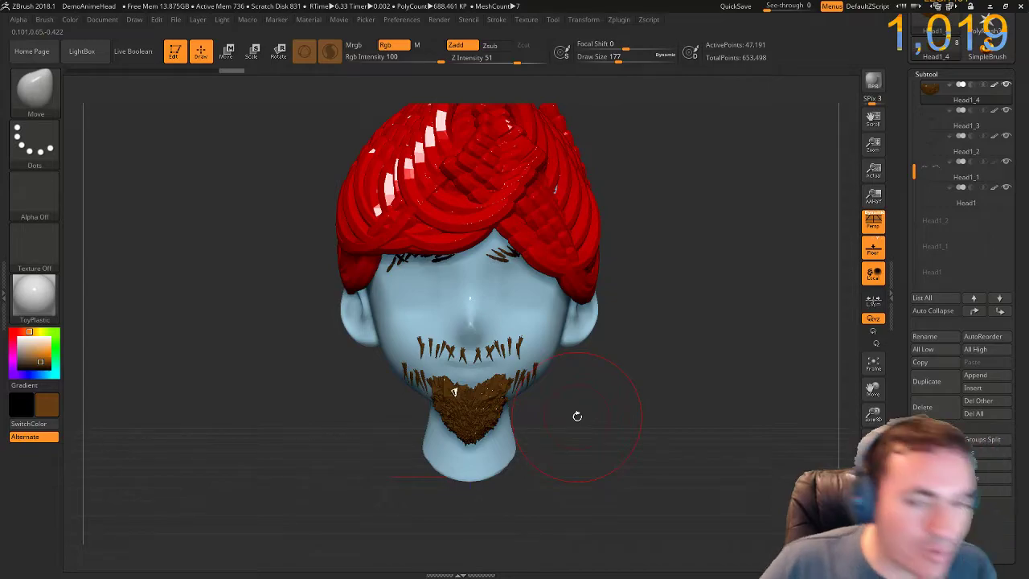
mouse_move(586, 413)
left_mouse_down("shift")
mouse_move(633, 436)
mouse_move(620, 455)
mouse_move(634, 452)
left_mouse_up("shift")
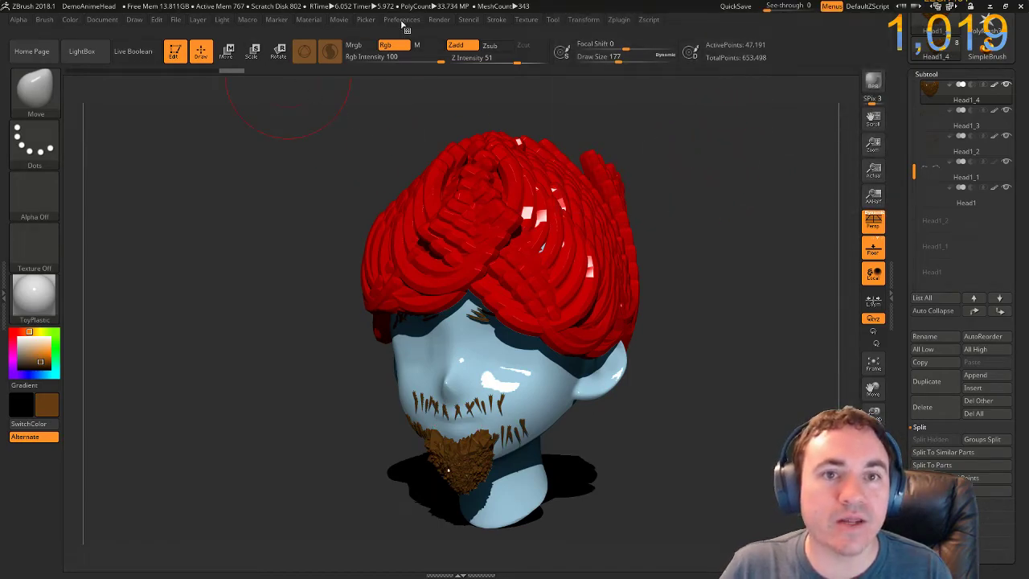
Set the strength of BPR filter F2 (Blur) to 73 and switch on additional filters, including F10.
left_click(435, 22)
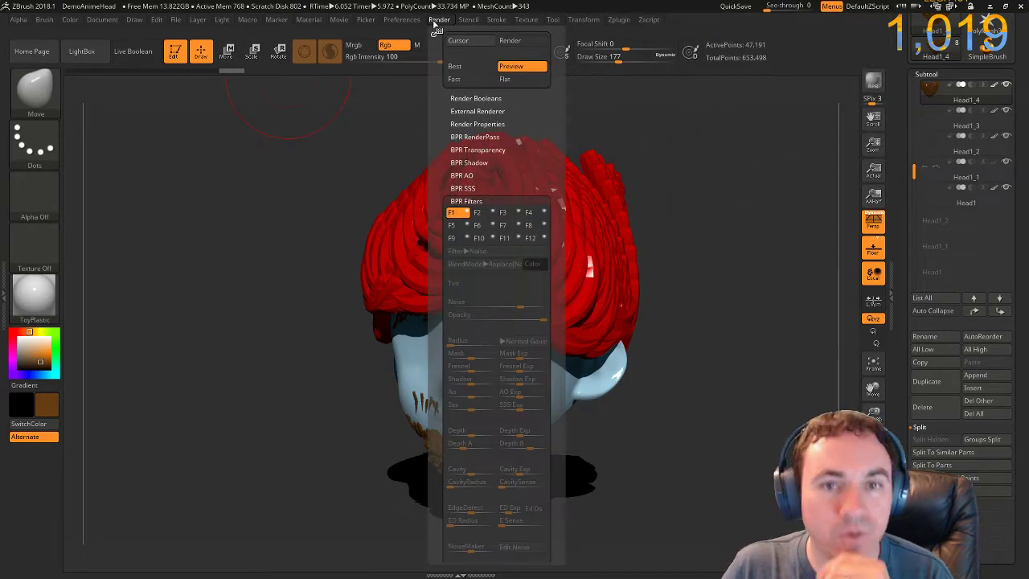
left_click(482, 214)
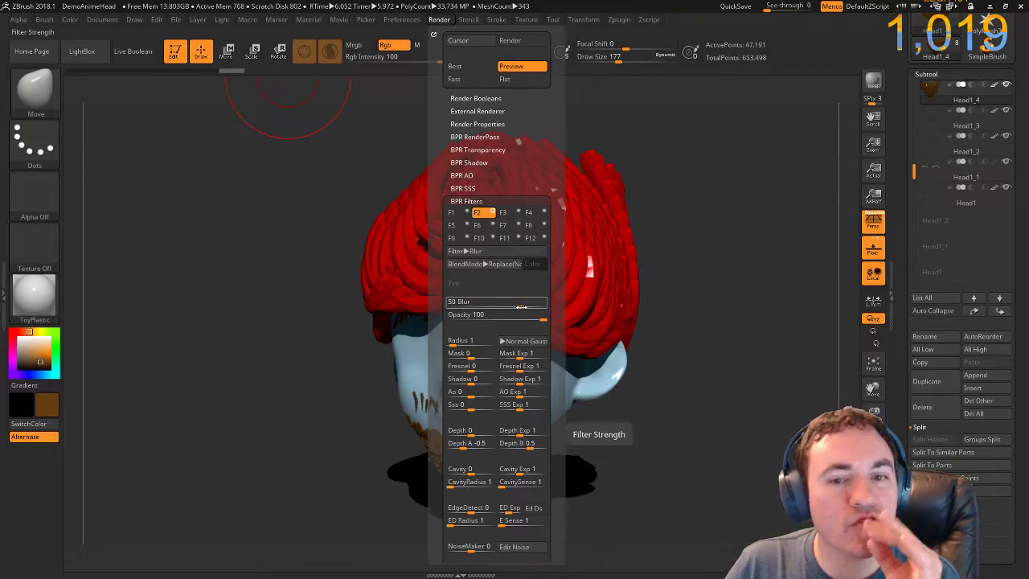
left_click_drag(533, 304, 527, 303)
left_click(518, 225)
left_click(493, 238)
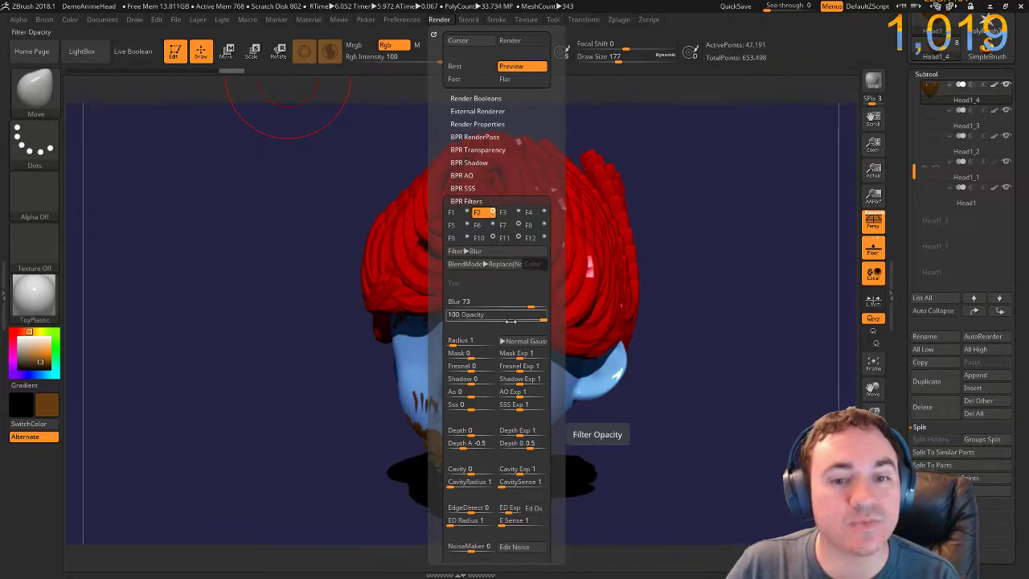
Try a positive Mask value on the F2 Blur filter, then make it negative to keep the blur off the head.
left_click(487, 355)
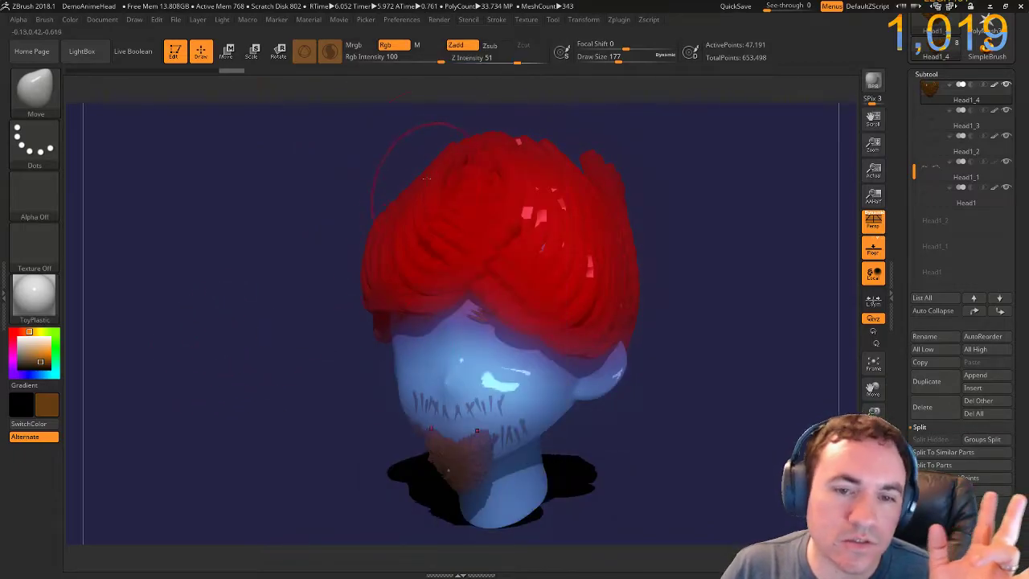
left_click(440, 20)
left_click_drag(469, 355, 451, 362)
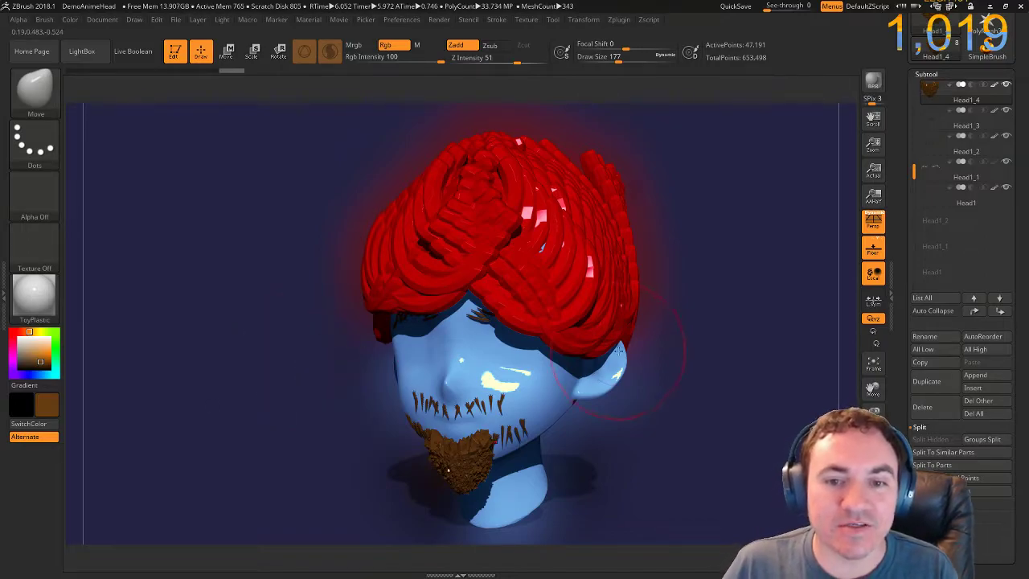
Duplicate the Head subtool and move the copy about 1.46 units forward, in front of the original in side view.
left_click_drag(690, 364, 651, 287)
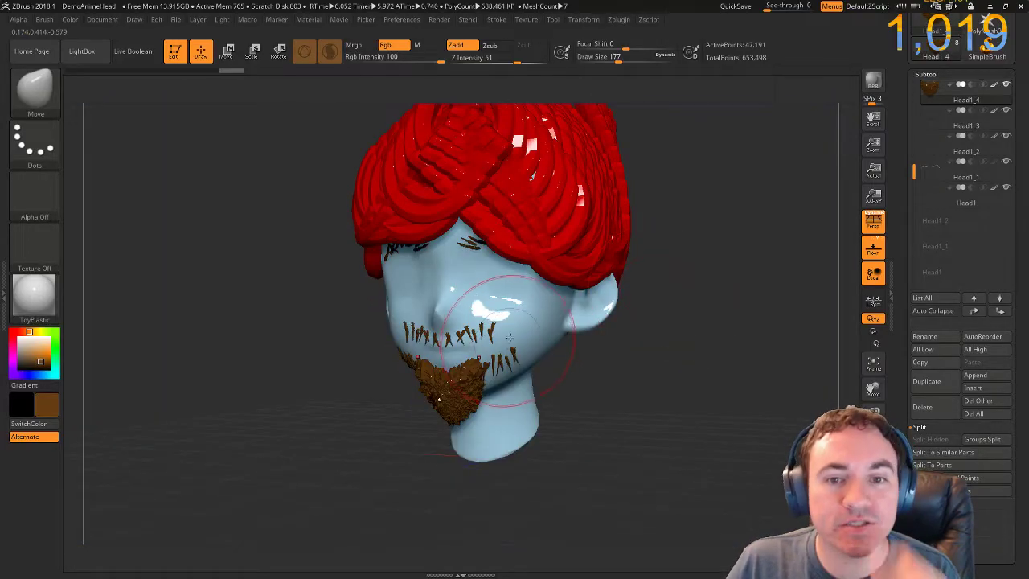
left_click(507, 280, "alt")
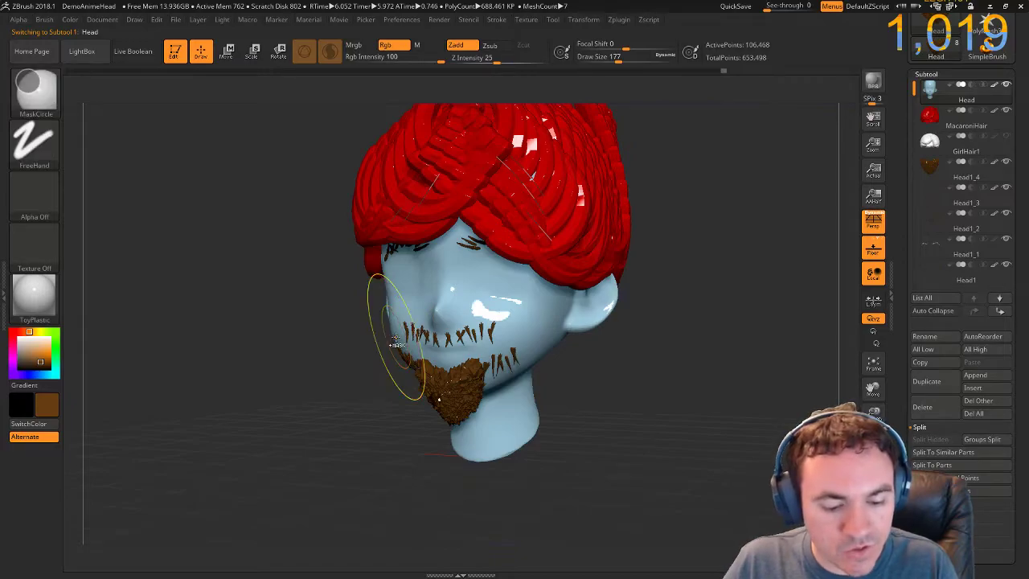
key("ctrl+shift+d")
key("w")
left_click_drag(594, 444, 566, 419, "shift")
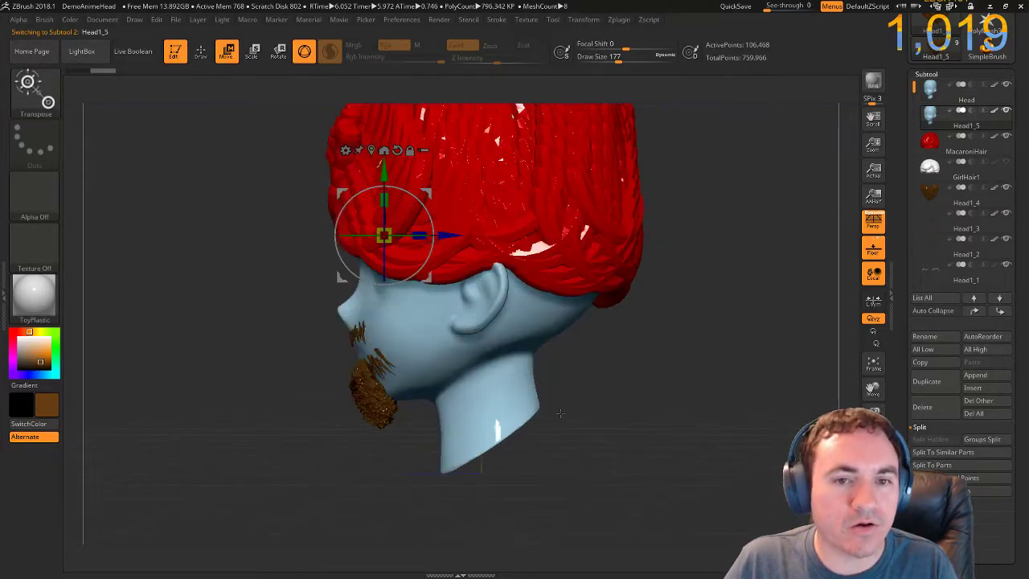
left_click_drag(444, 235, 442, 234)
left_click_drag(378, 162, 113, 137)
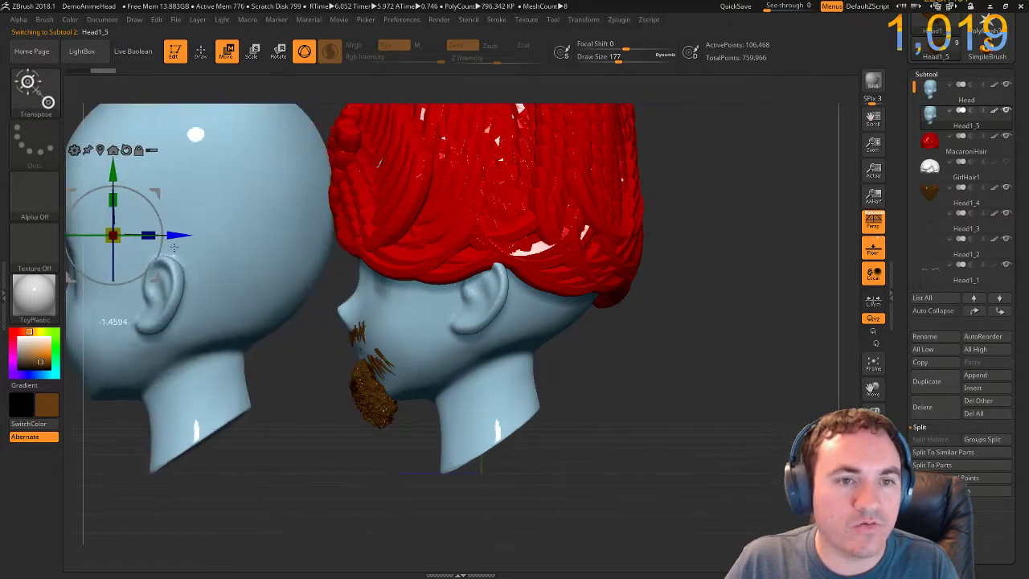
left_click_drag(393, 479, 428, 484, "alt")
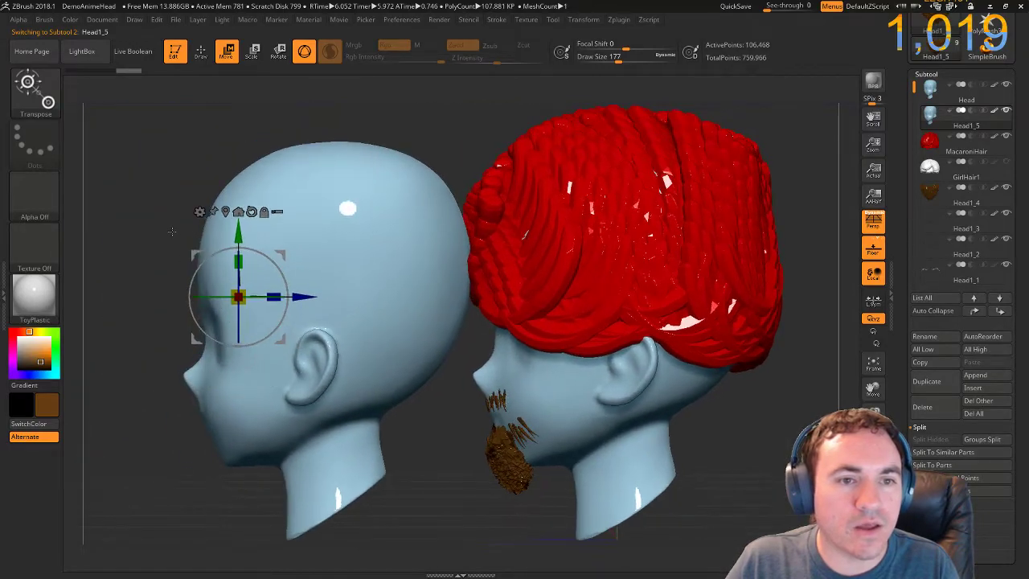
Replace the copied head with a PolySphere and fill it with dark green (R 2, G 54, B 2).
left_click(199, 212)
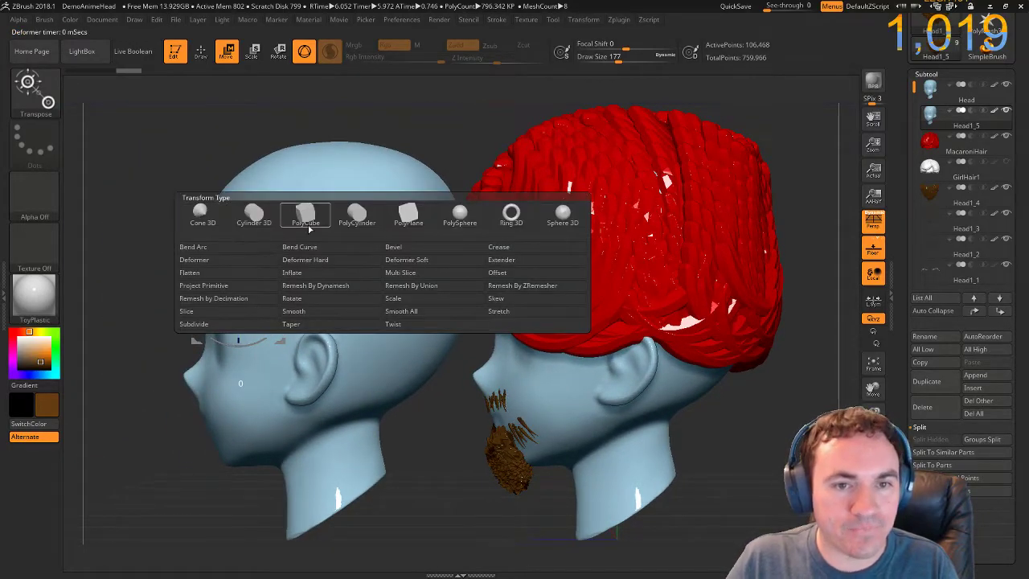
left_click(457, 218)
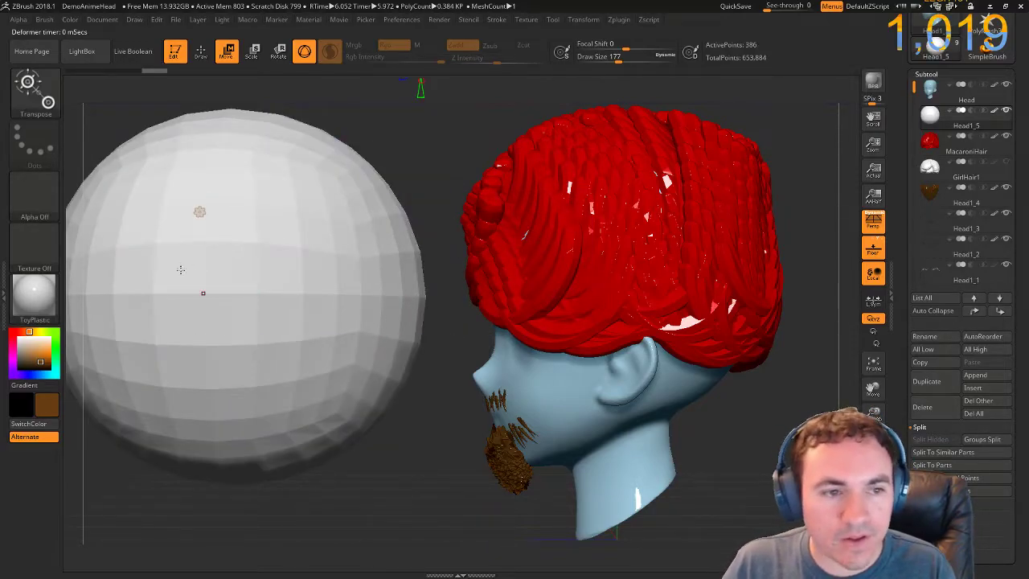
left_click(35, 367)
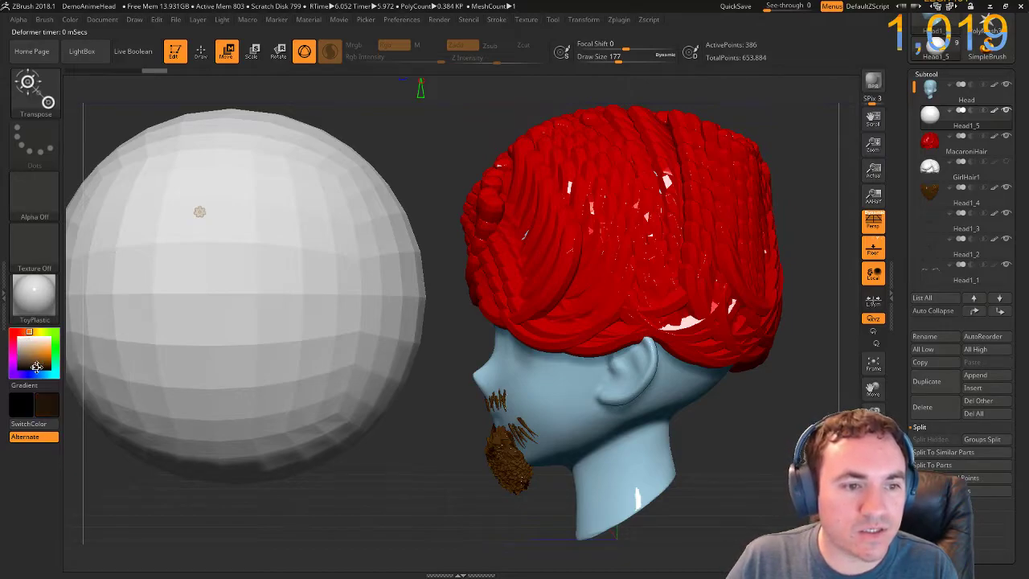
left_click(55, 347)
left_click_drag(47, 362, 48, 365)
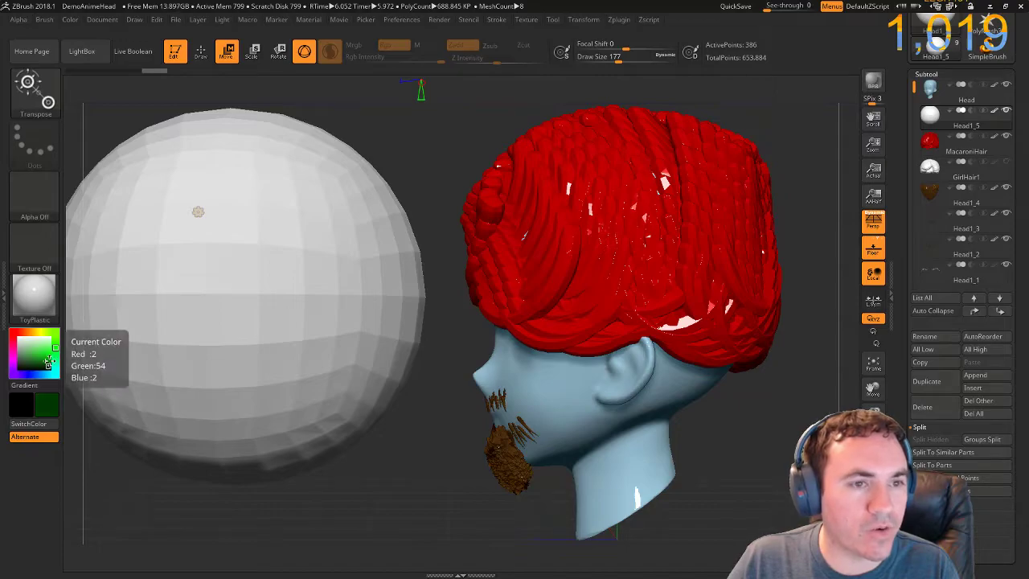
left_click(201, 50)
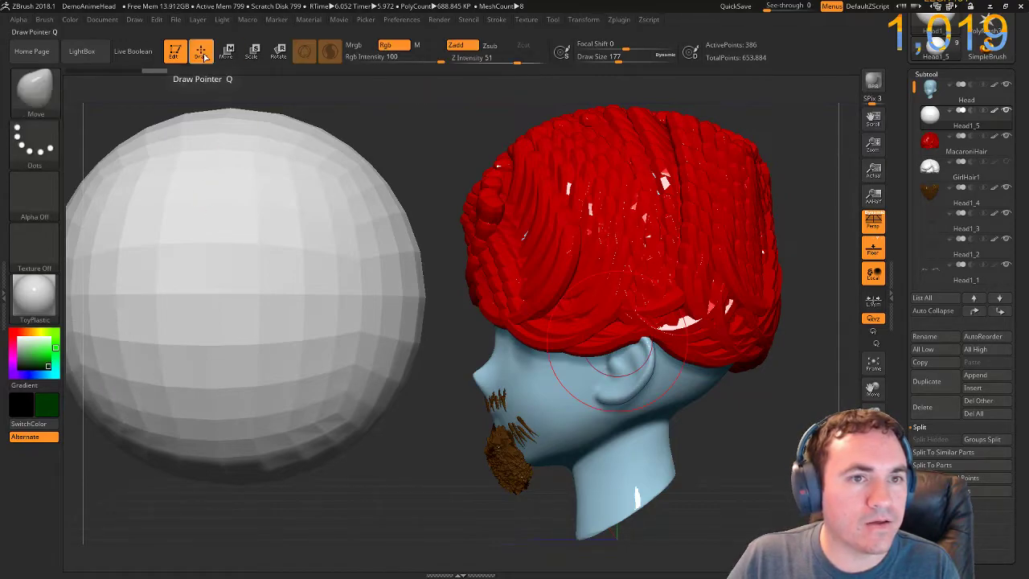
left_click(72, 20)
left_click(95, 249)
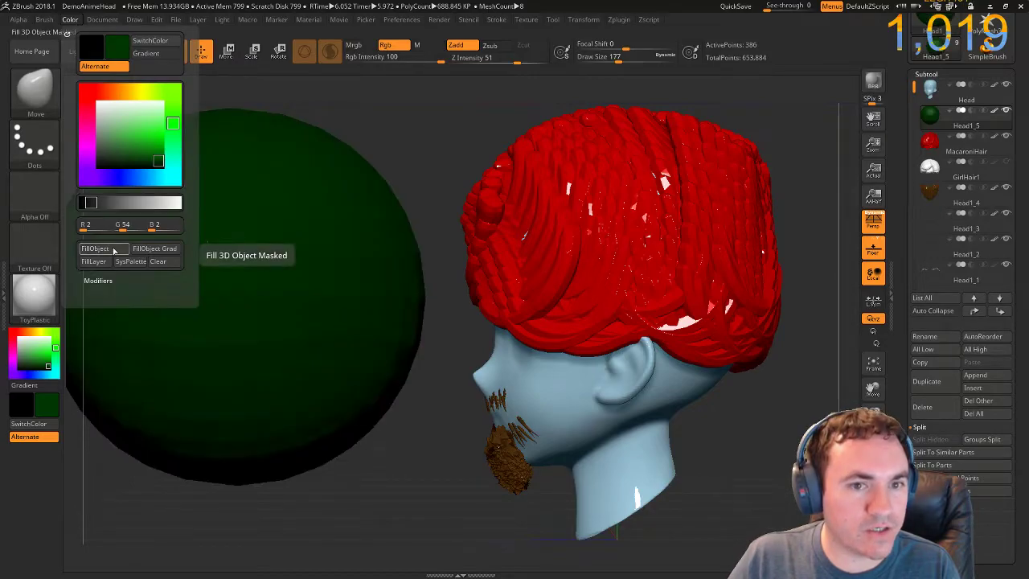
Subdivide the green sphere twice and pick the ClayBuildup brush.
key("ctrl")
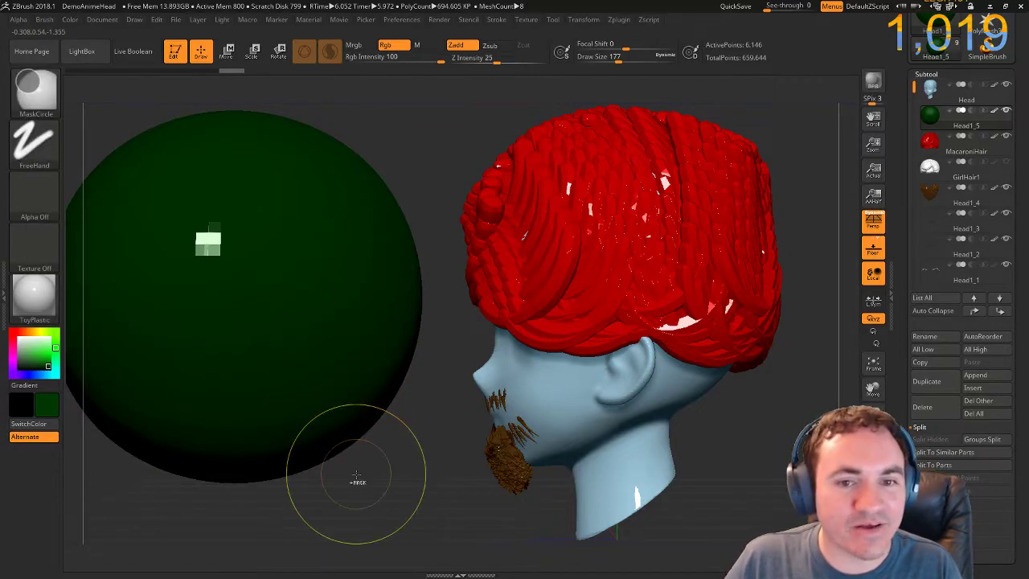
right_click_drag(356, 481, 344, 455, "ctrl")
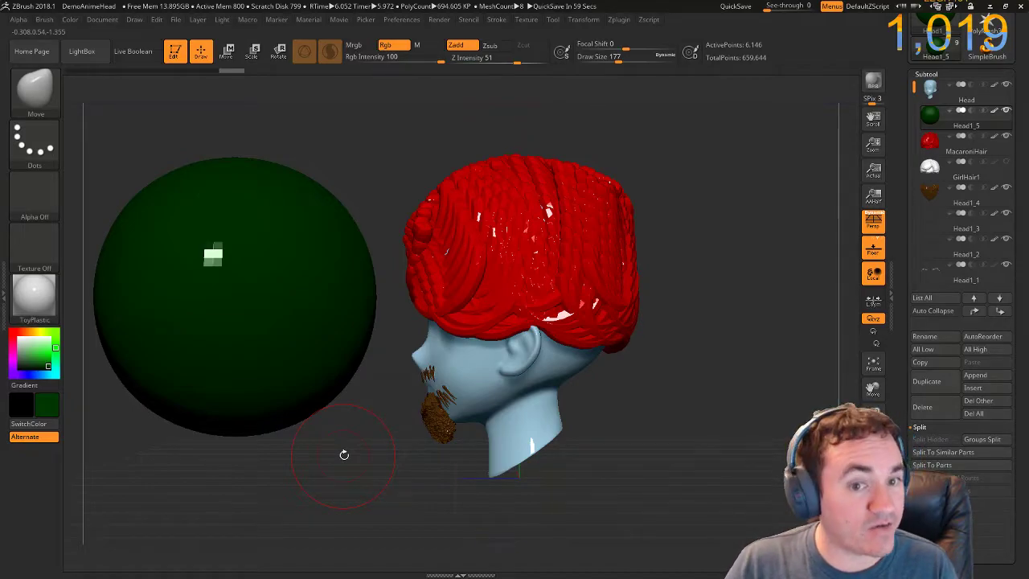
key("b")
key("c")
key("b")
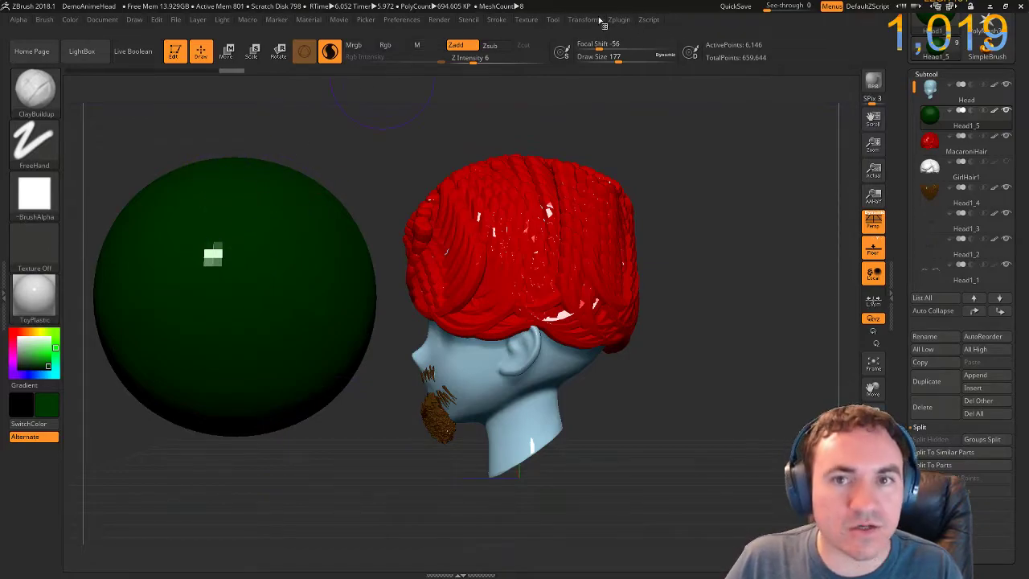
Activate X symmetry for the green sphere and enable radial symmetry.
left_click(566, 20)
mouse_move(547, 22)
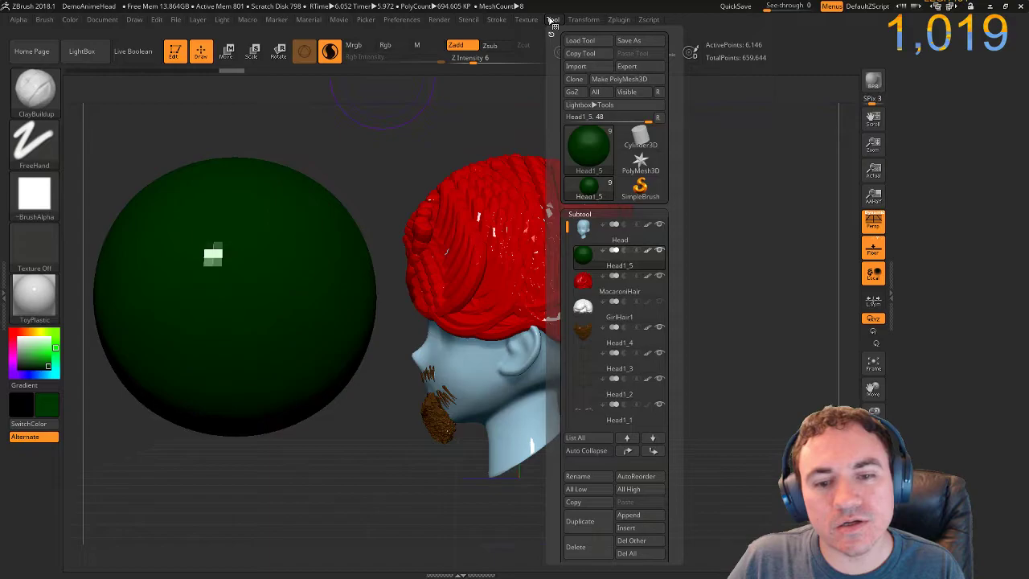
mouse_move(498, 22)
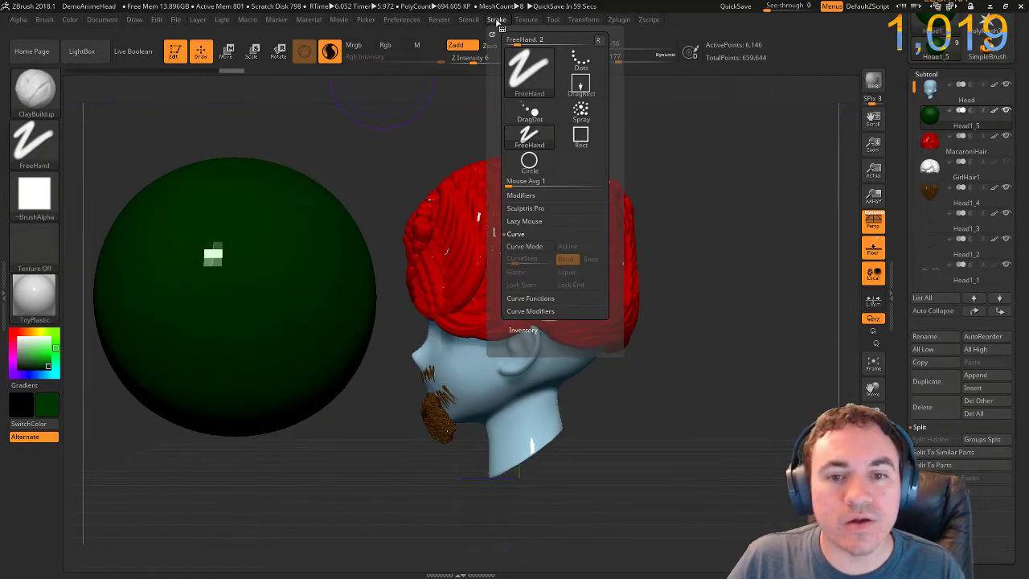
left_click(537, 221)
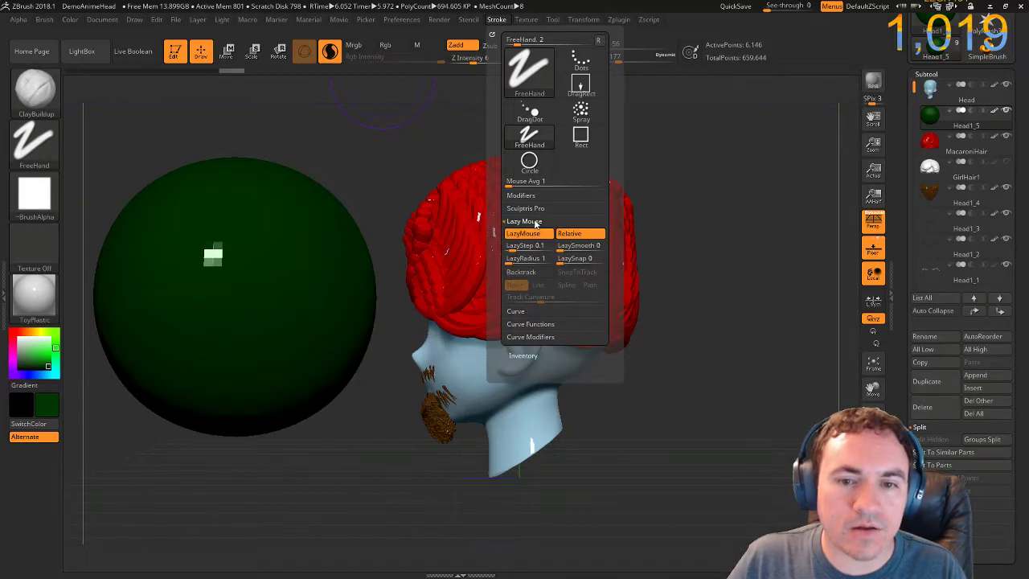
left_click(536, 222)
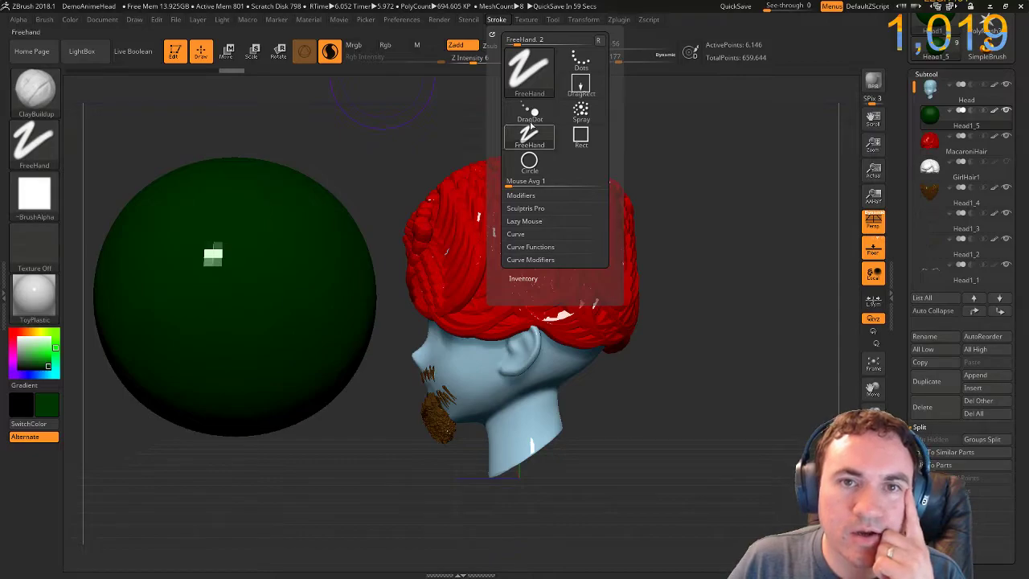
left_click(553, 20)
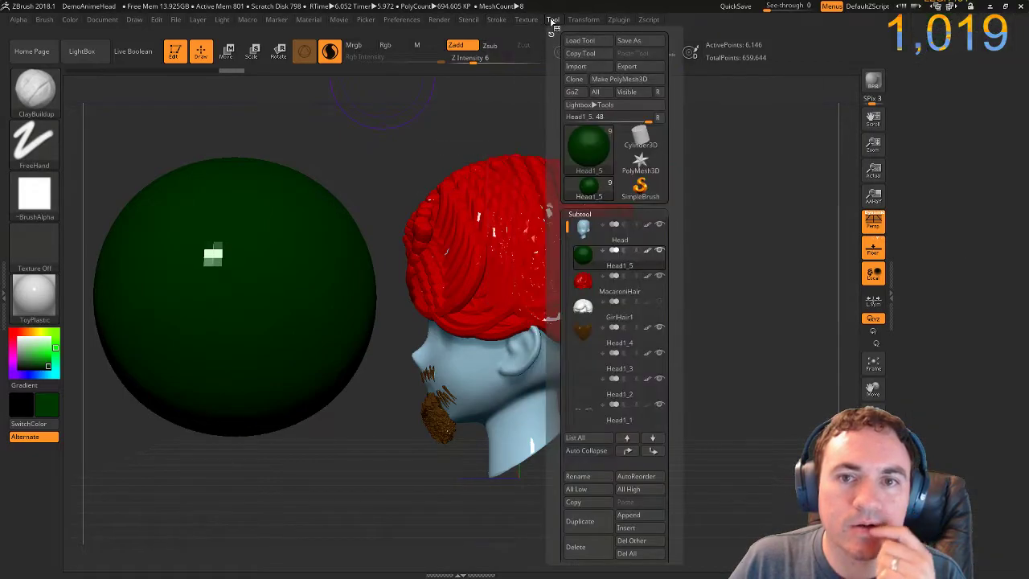
left_click(575, 21)
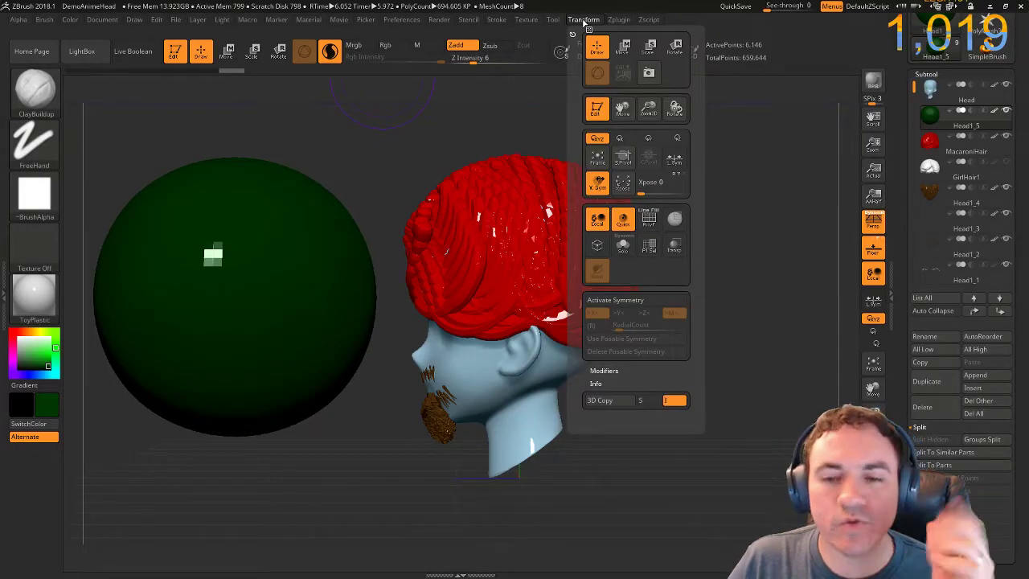
left_click(640, 301)
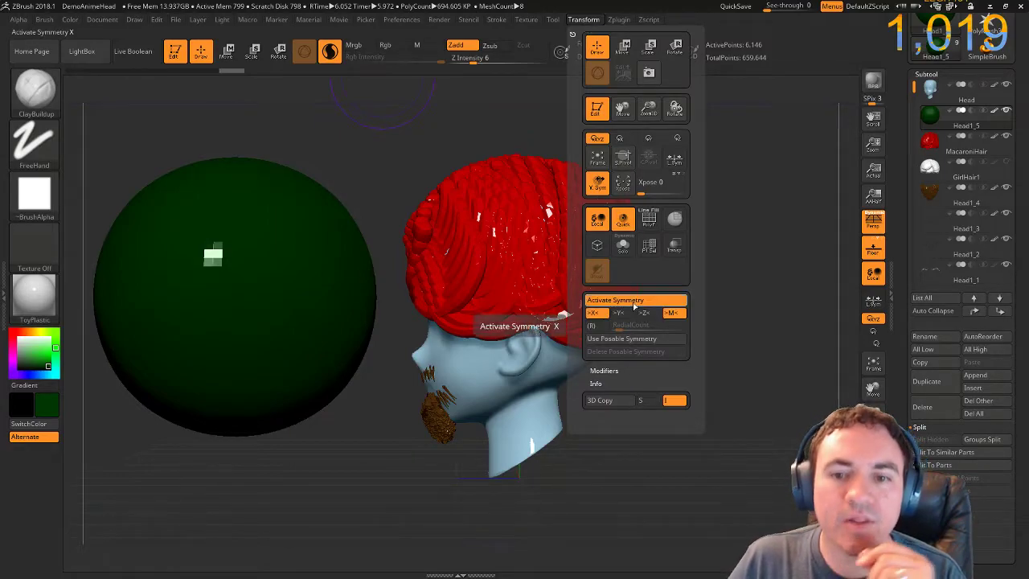
left_click(591, 328)
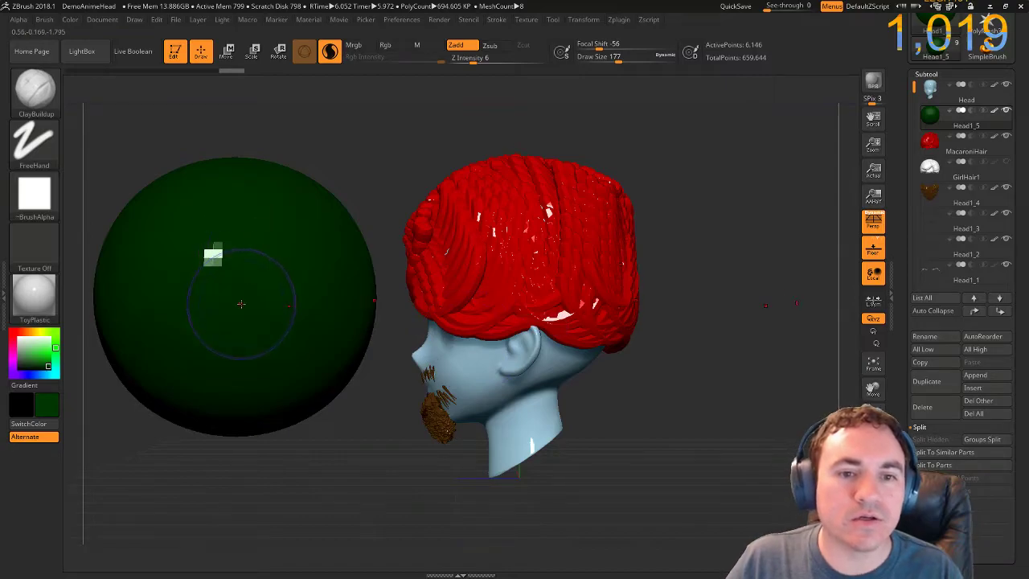
Enable local symmetry for the green sphere and set the radial symmetry axis to Z.
left_click(532, 22)
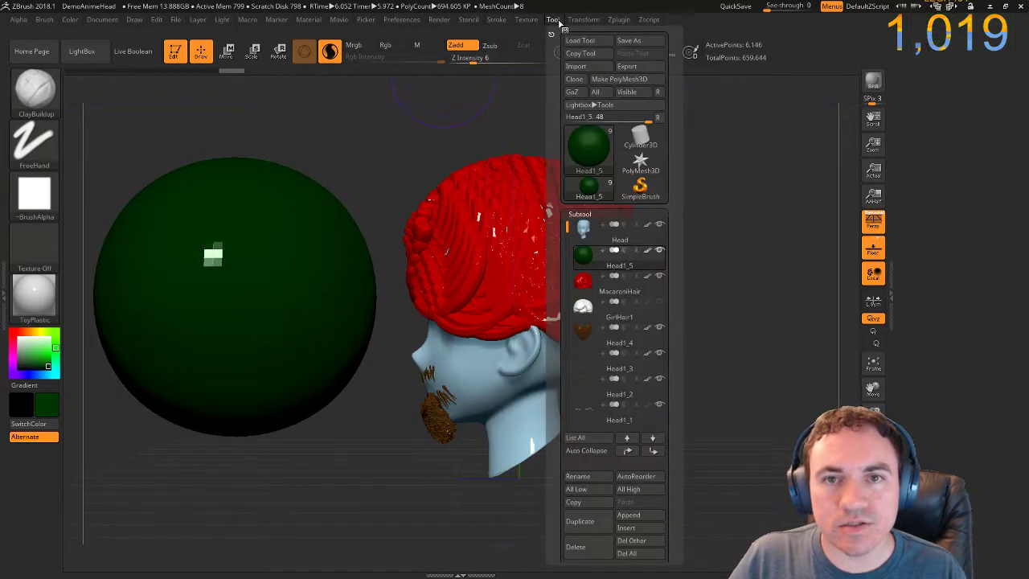
mouse_move(582, 21)
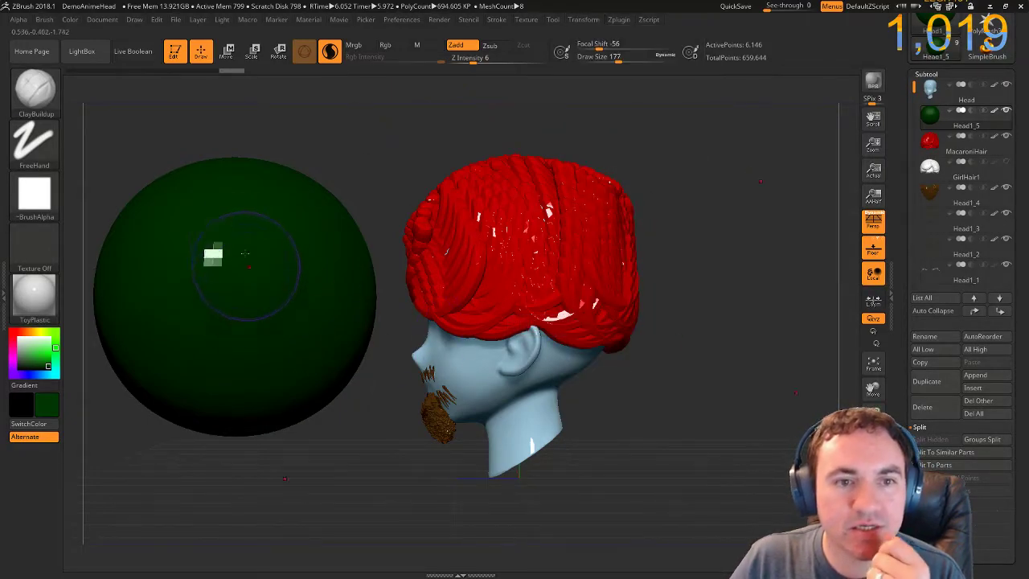
left_click(873, 299)
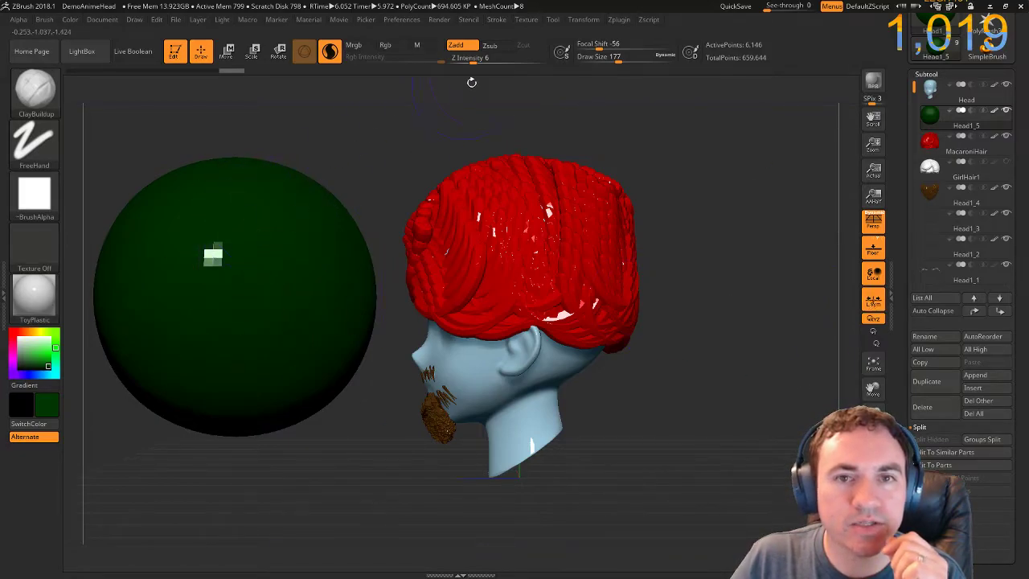
left_click(553, 20)
mouse_move(583, 19)
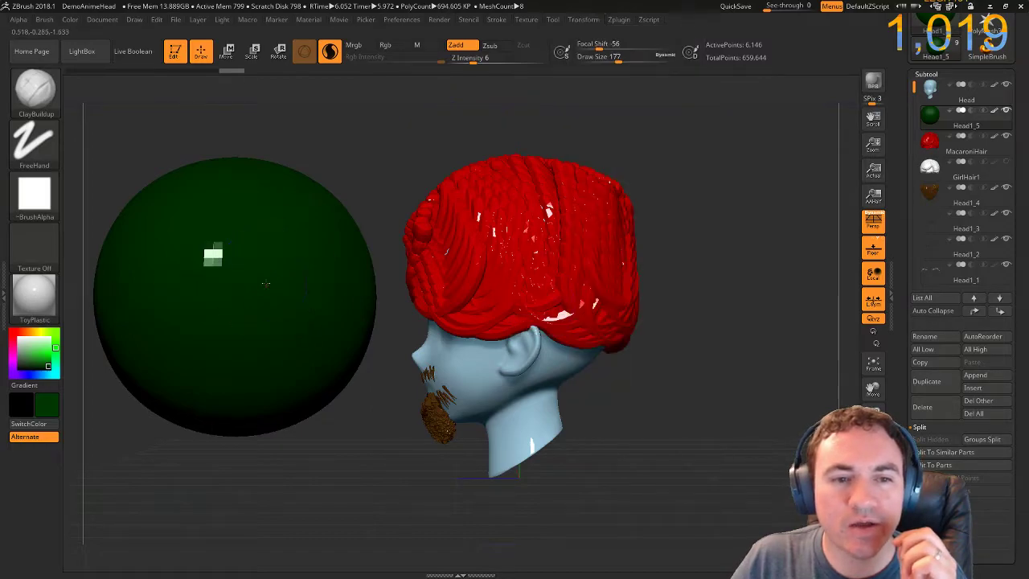
left_click(553, 20)
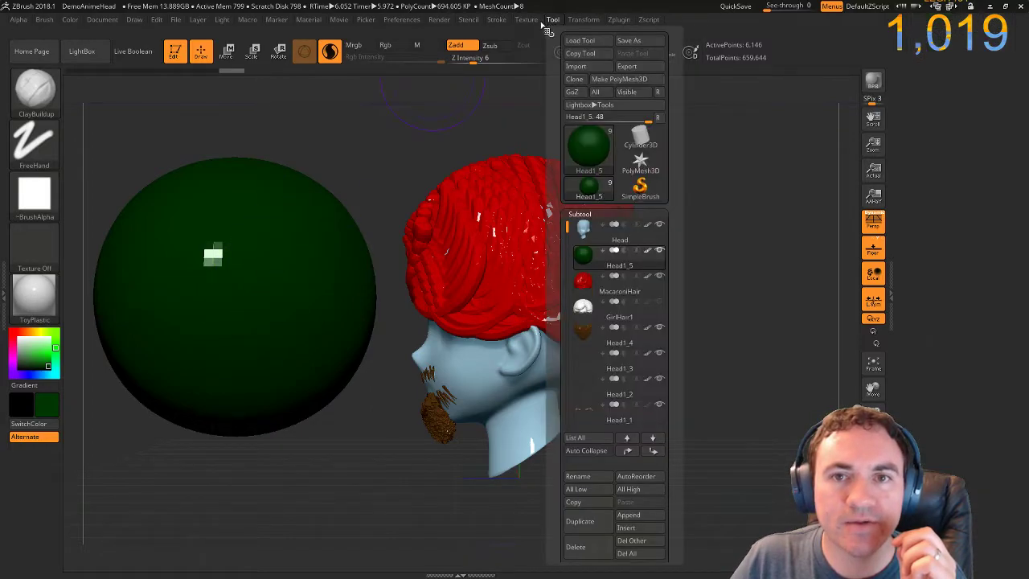
mouse_move(583, 19)
left_click(643, 314)
left_click(625, 314)
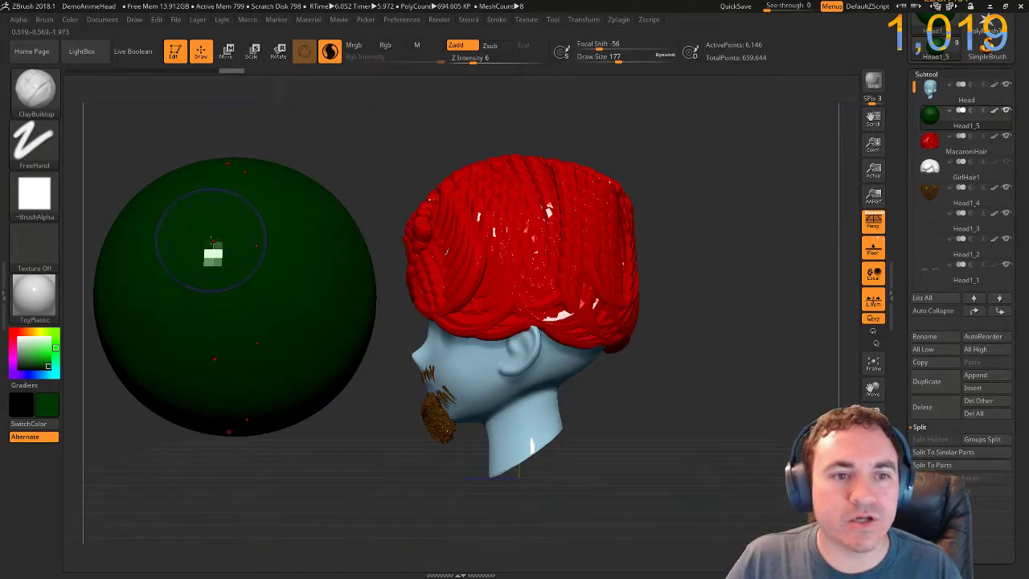
Build up a raised, wavy ring around the middle of the green sphere with ClayBuildup strokes.
left_click_drag(212, 254, 202, 240)
mouse_move(217, 150)
left_mouse_down()
mouse_move(232, 137)
mouse_move(228, 150)
mouse_move(246, 166)
left_mouse_up()
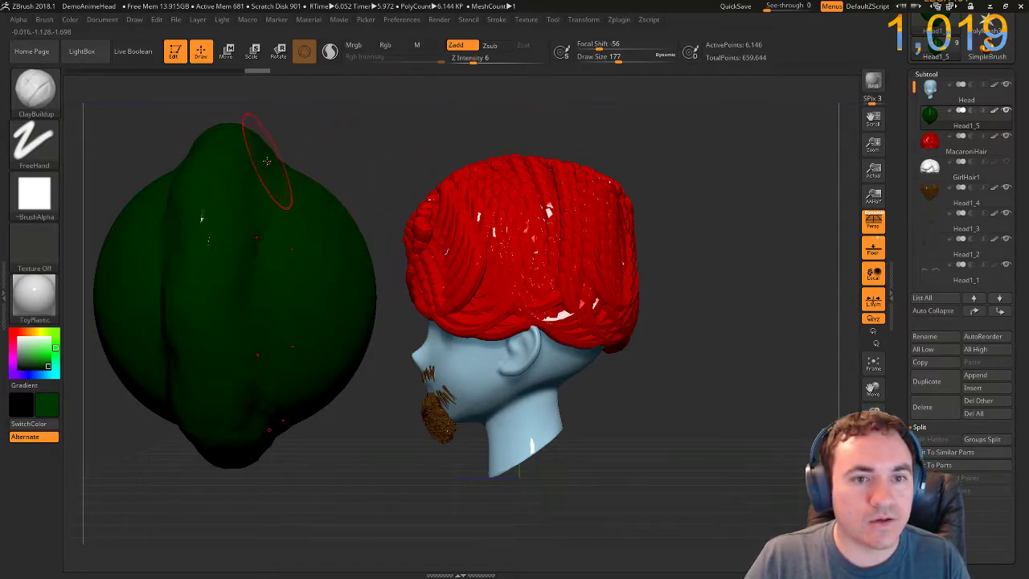
mouse_move(261, 160)
left_mouse_down()
mouse_move(241, 157)
mouse_move(230, 188)
mouse_move(204, 163)
mouse_move(225, 450)
left_mouse_up()
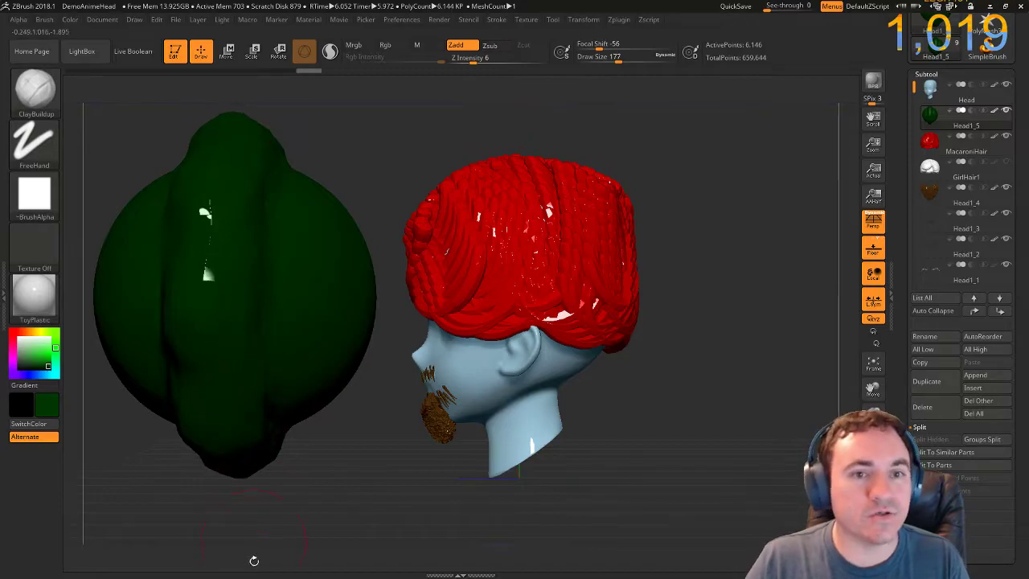
mouse_move(218, 278)
left_mouse_down()
mouse_move(191, 278)
mouse_move(221, 450)
left_mouse_up()
mouse_move(337, 480)
left_mouse_down()
mouse_move(450, 474)
mouse_move(333, 477)
mouse_move(329, 453)
left_mouse_up()
Switch to the move gizmo, turn off radial symmetry and change the symmetry axis from Z back to X.
key("w")
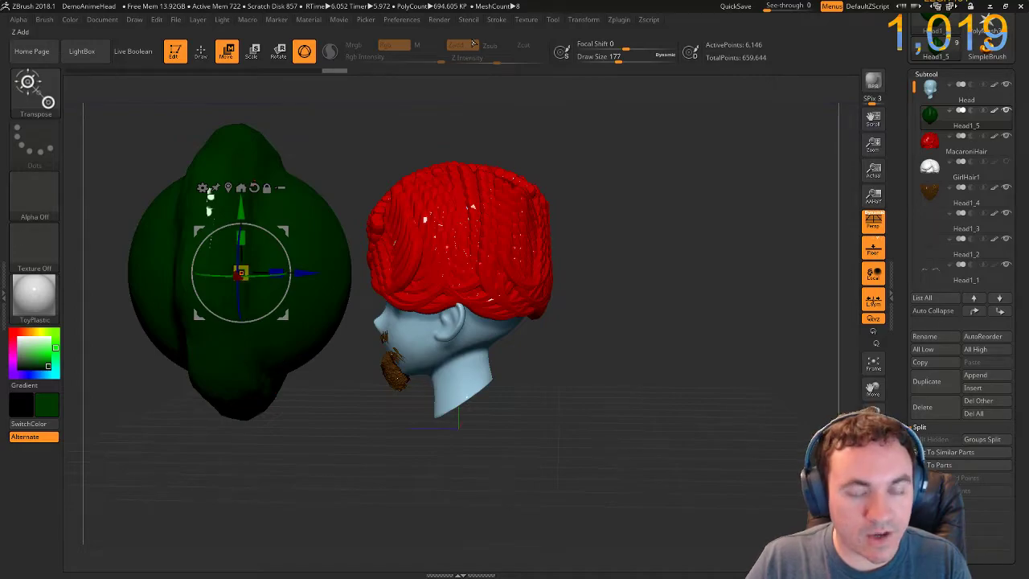
left_click(585, 21)
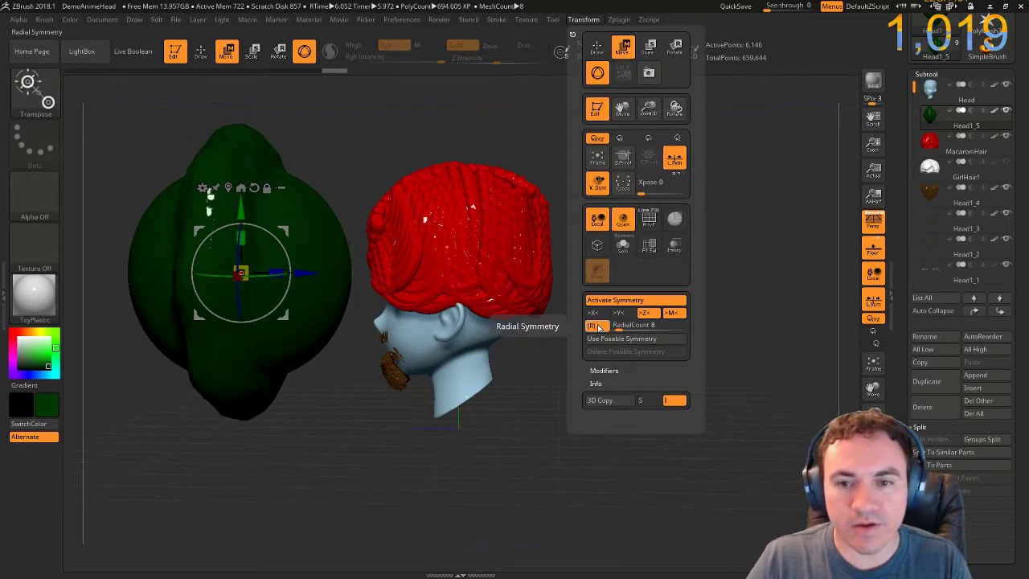
left_click(594, 325)
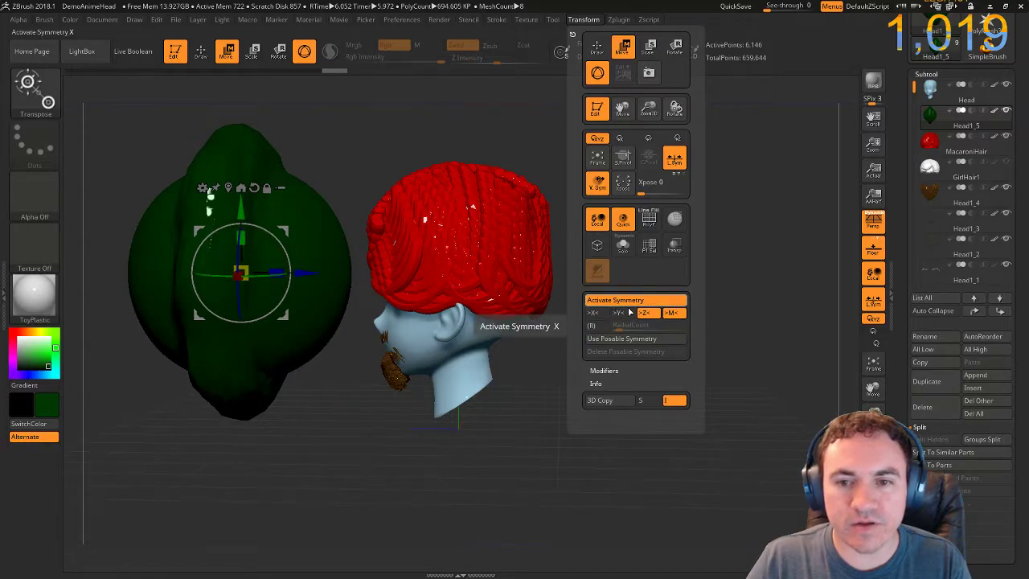
left_click(589, 300)
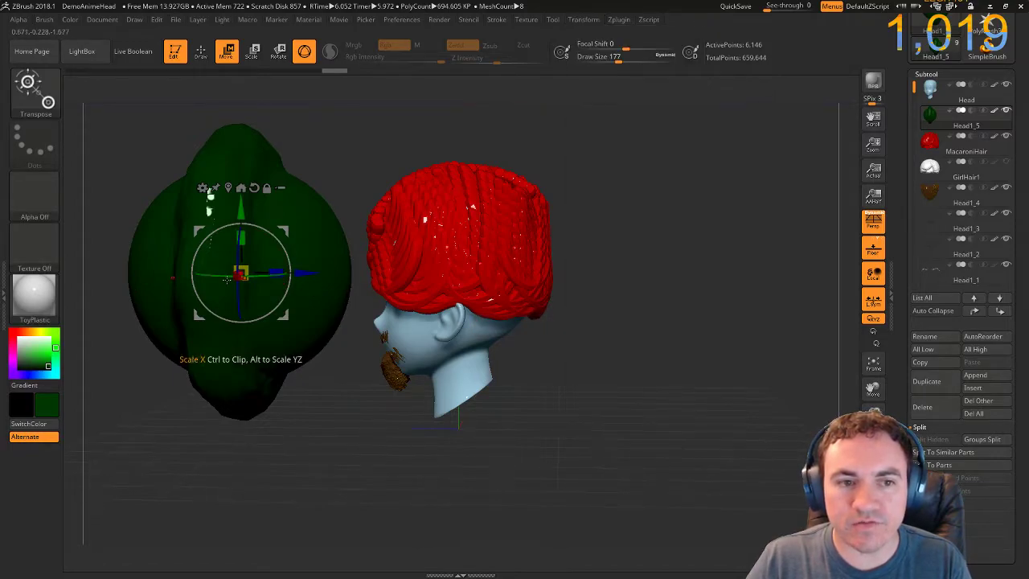
left_click(575, 20)
left_click(598, 313)
left_click(648, 313)
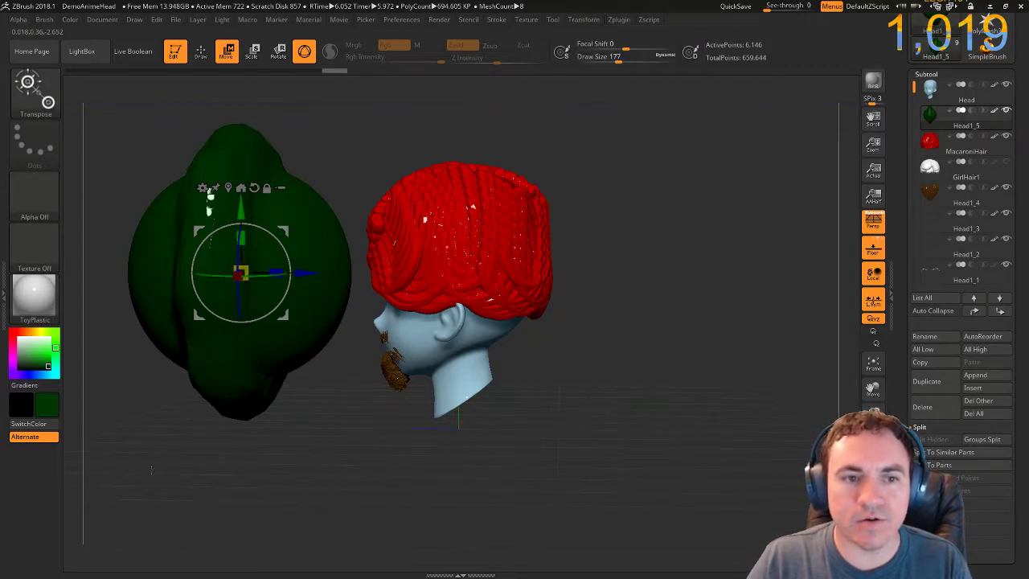
Scale the green ringed sphere down and move it over the head's right eye, undoing the last gizmo change.
left_click_drag(149, 471, 186, 466)
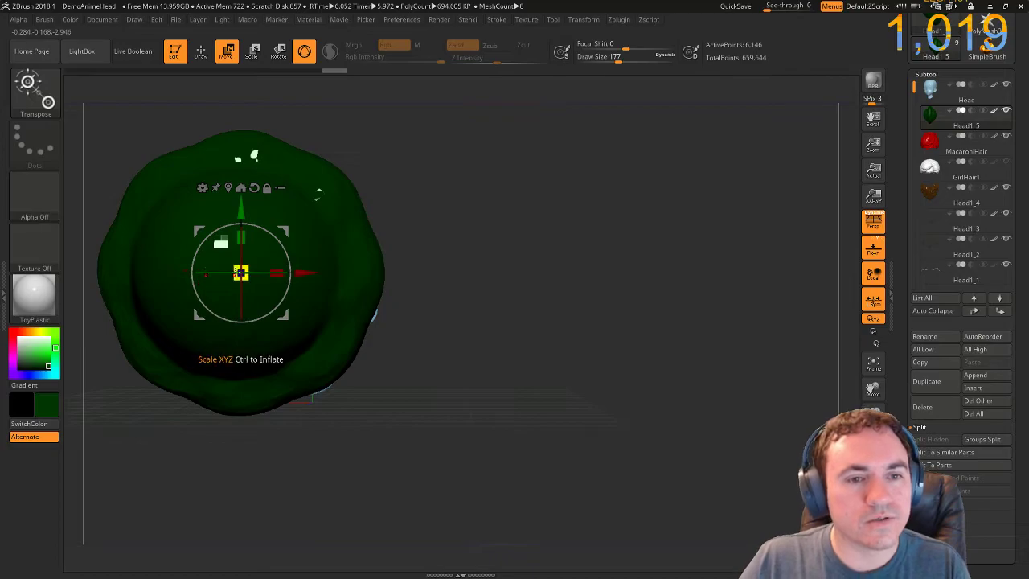
left_click_drag(240, 272, 224, 385)
left_click_drag(240, 293, 676, 375)
left_click_drag(723, 307, 746, 305)
left_click_drag(514, 334, 526, 473, "shift")
left_click_drag(383, 250, 365, 254)
left_click_drag(429, 208, 499, 221)
key("ctrl+z")
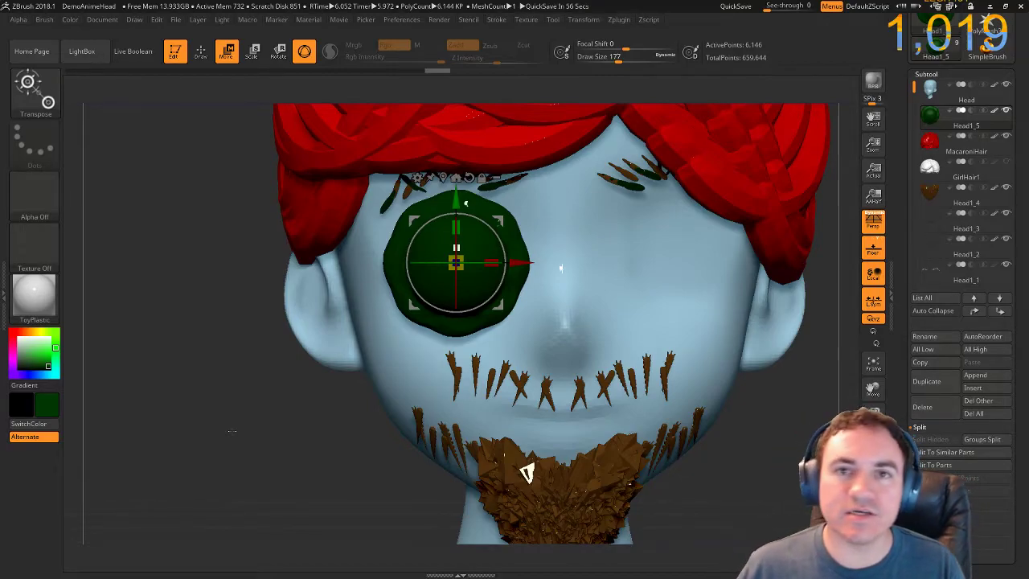
left_click_drag(251, 422, 306, 422)
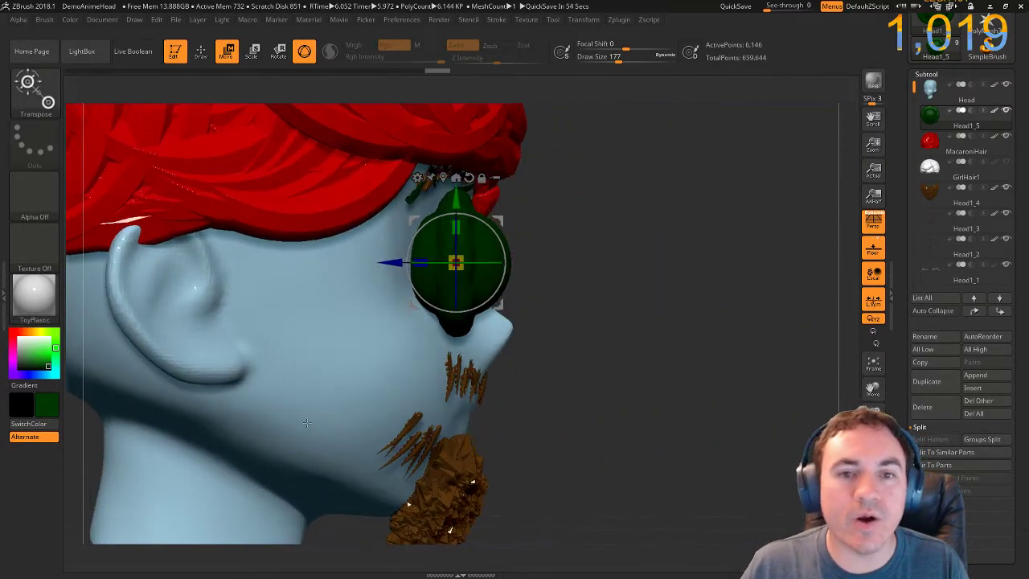
mouse_move(586, 304)
right_mouse_down("ctrl")
mouse_move(586, 217)
mouse_move(582, 313)
right_mouse_up("ctrl")
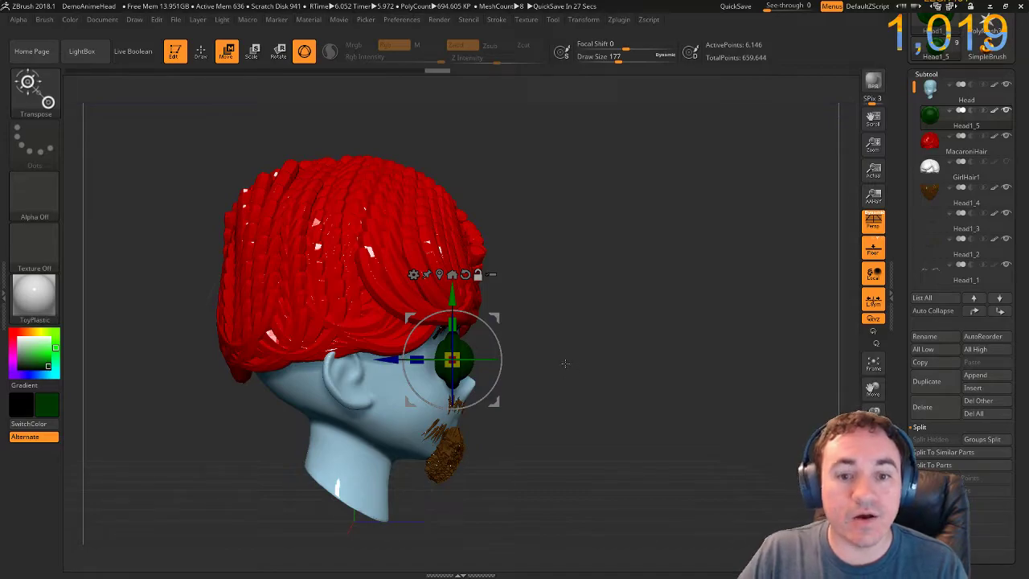
right_click_drag(568, 410, 571, 320, "ctrl")
left_click_drag(608, 405, 332, 417)
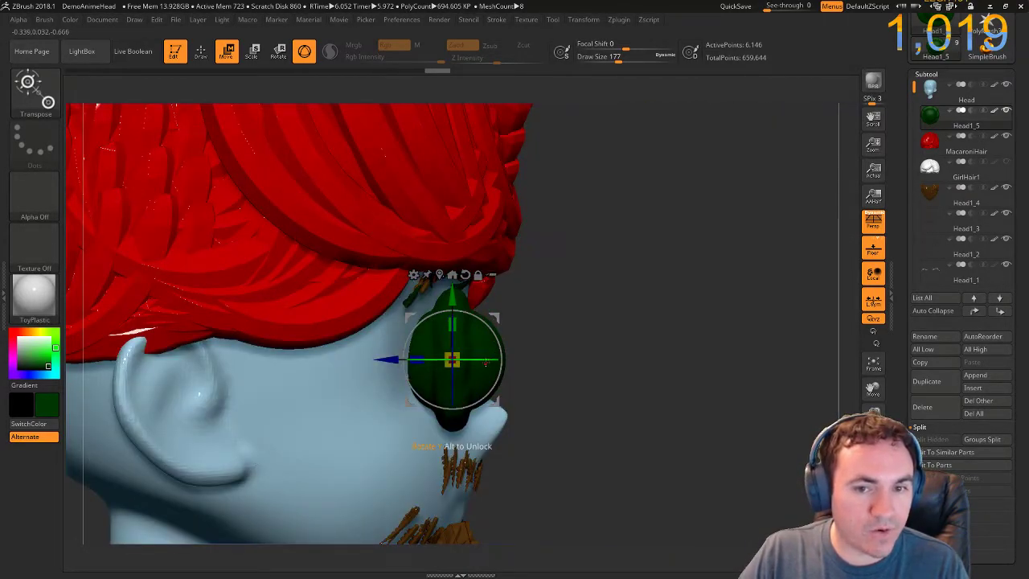
Move the green ringed sphere back along its depth axis so it sinks into the head's eye area.
left_click_drag(476, 362, 476, 361)
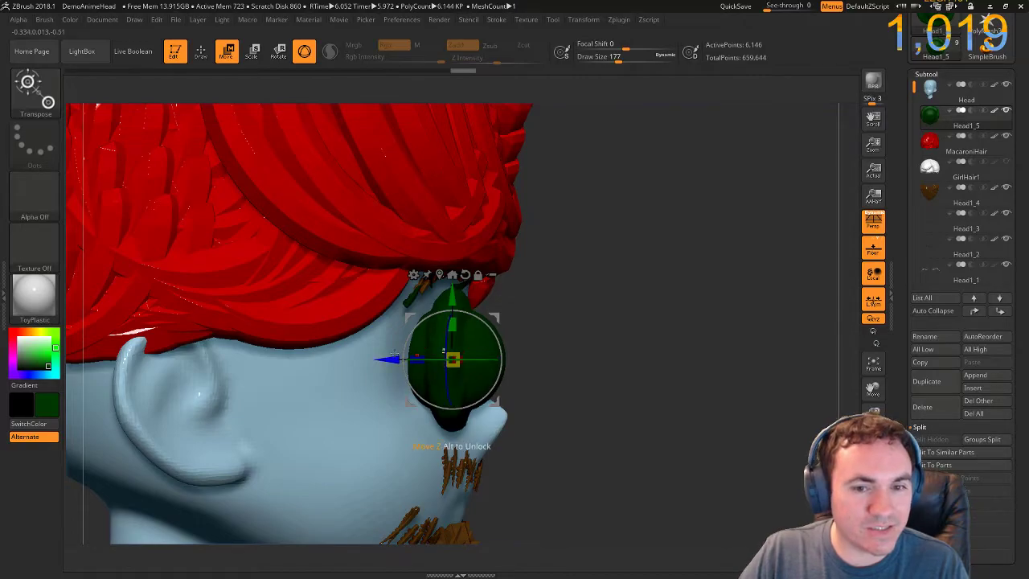
left_click_drag(389, 359, 415, 351)
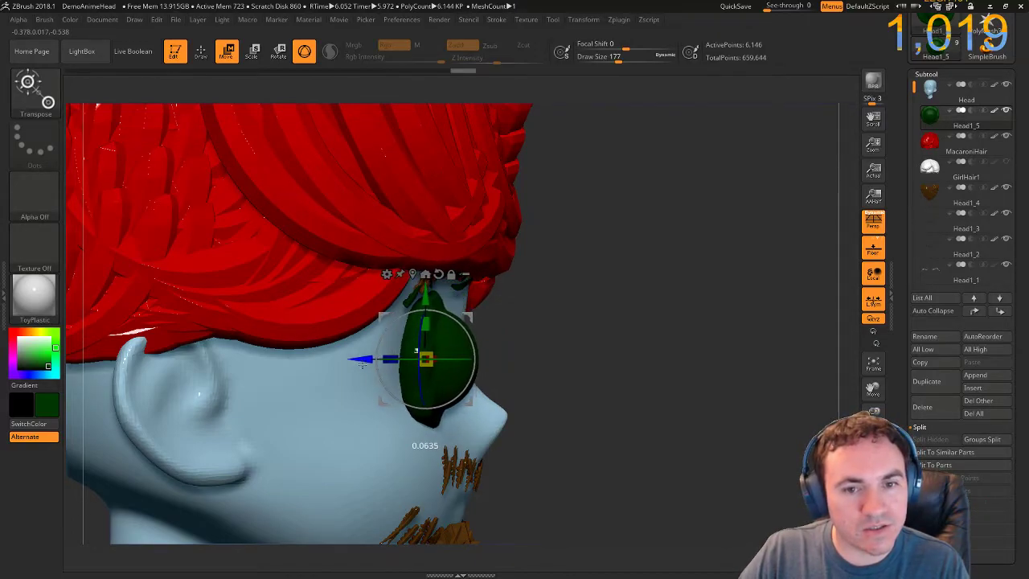
left_click_drag(610, 378, 514, 379)
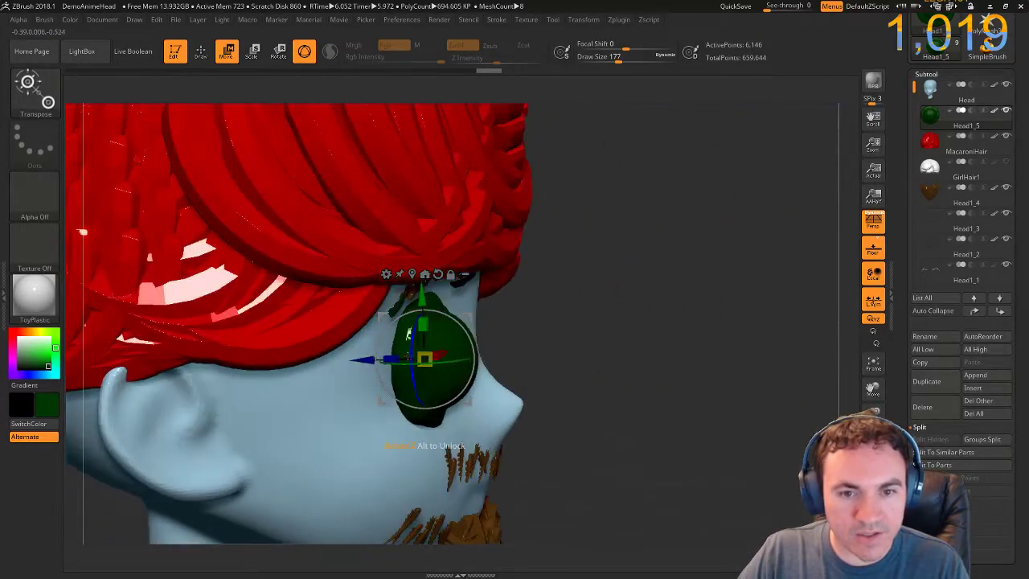
left_click_drag(392, 359, 390, 360)
left_click_drag(558, 340, 502, 362)
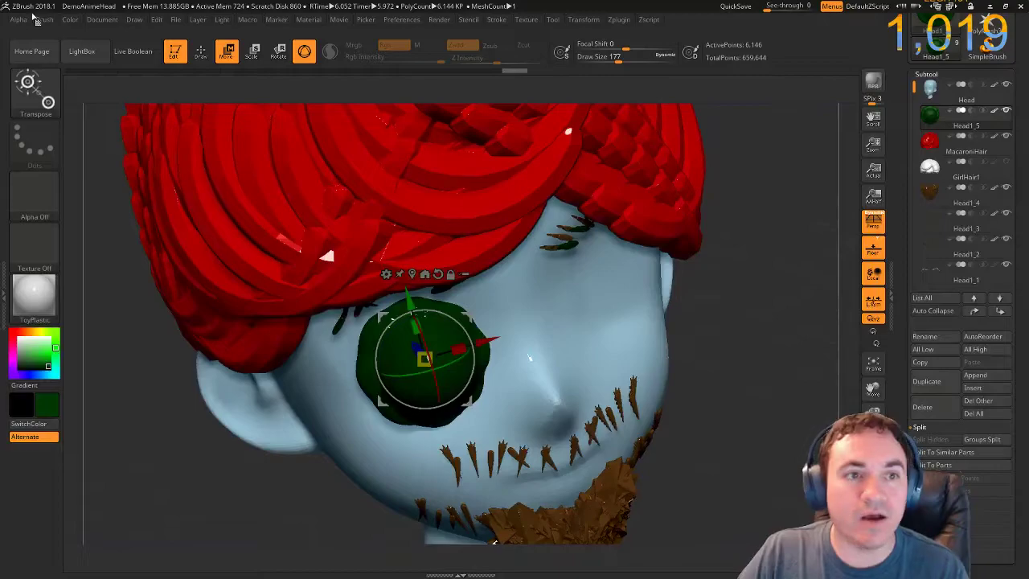
Turn on Live Boolean and set the green sphere subtool to subtract from the head.
left_click(135, 51)
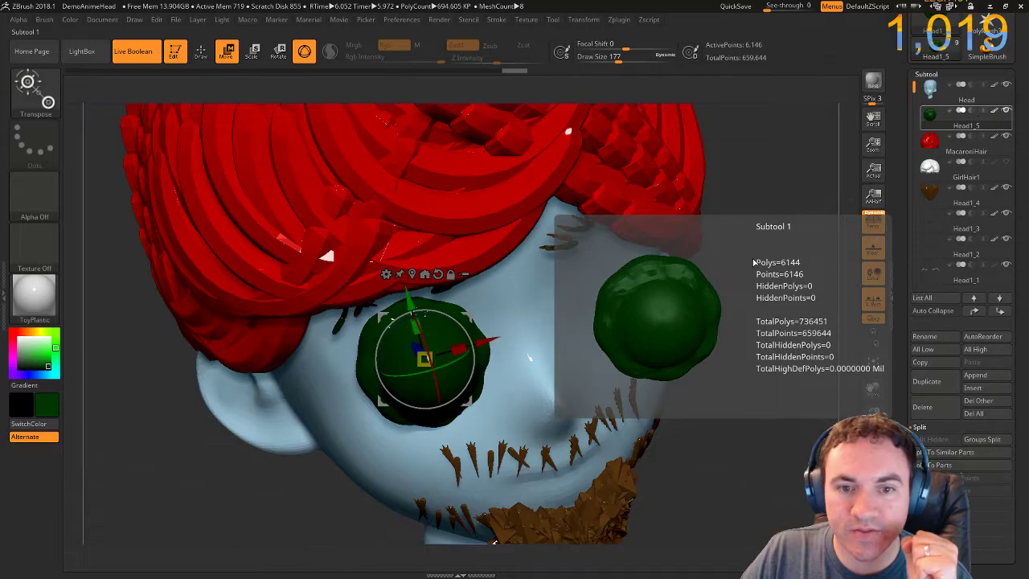
left_click(969, 117)
left_click_drag(778, 241, 627, 362)
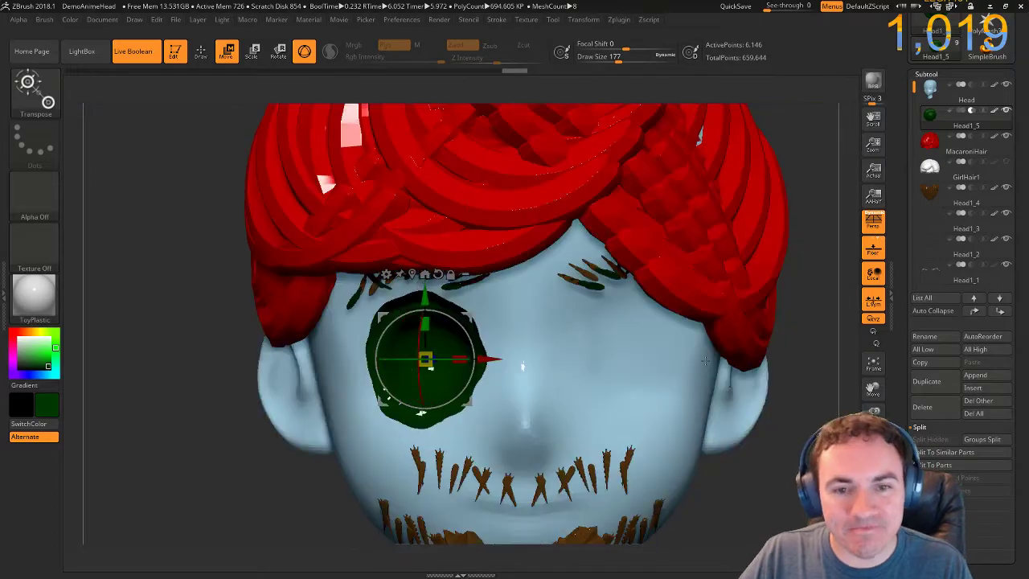
Fill the subtracted eye subtool with a brighter green, R 4, G 174, B 5.
left_click(49, 358)
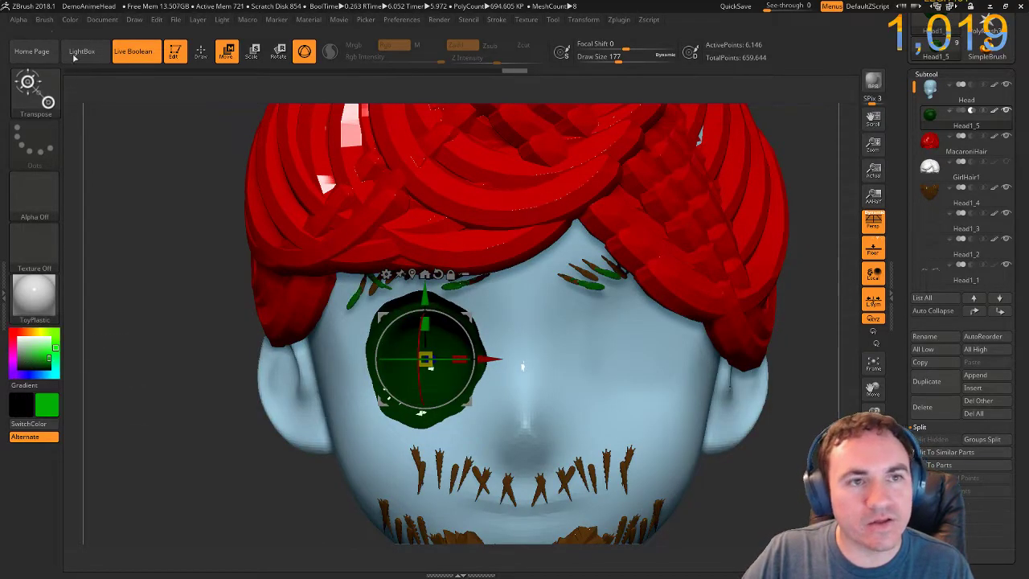
key("q")
left_click(70, 19)
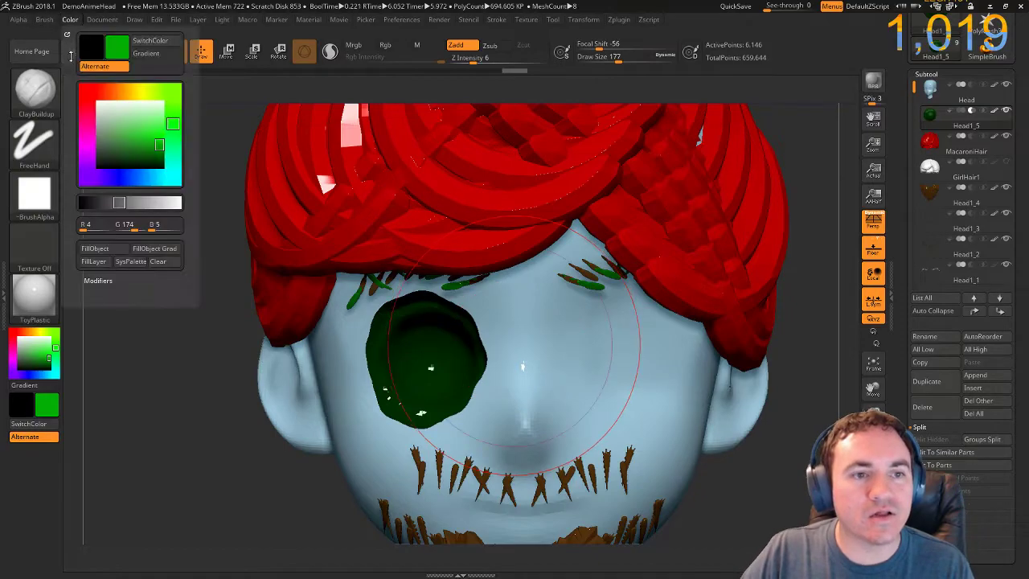
left_click(98, 249)
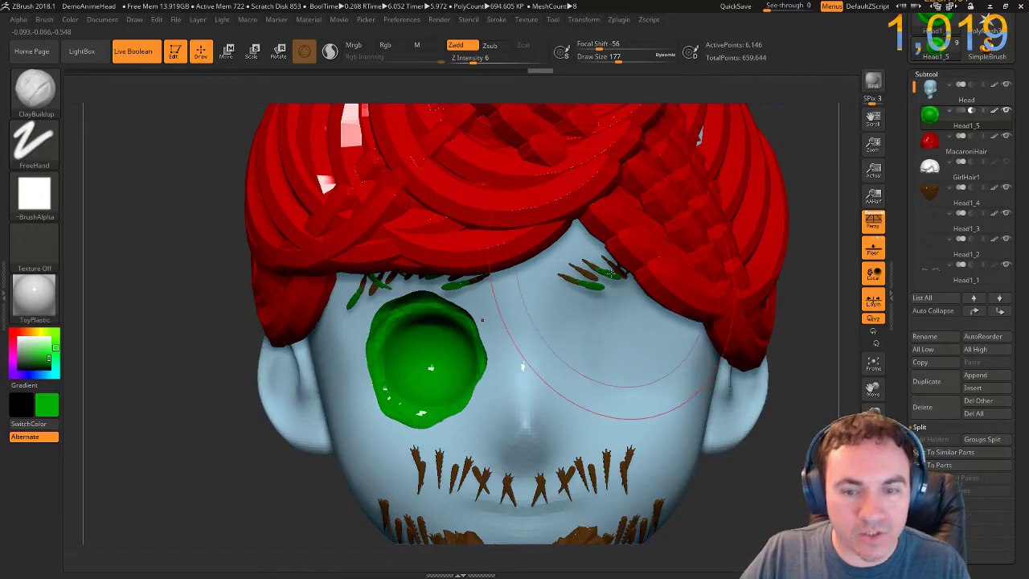
Select the eyebrow subtool and fill it with brown, R 103, G 62, B 18, with Mrgb enabled.
left_click(611, 275, "alt")
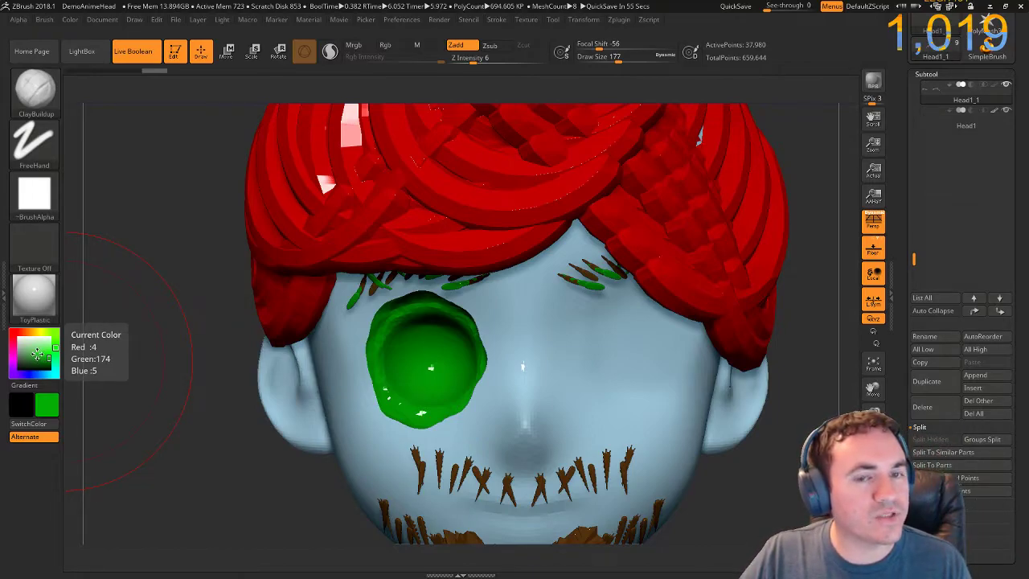
mouse_move(37, 354)
left_mouse_down()
mouse_move(104, 374)
mouse_move(36, 348)
left_mouse_up()
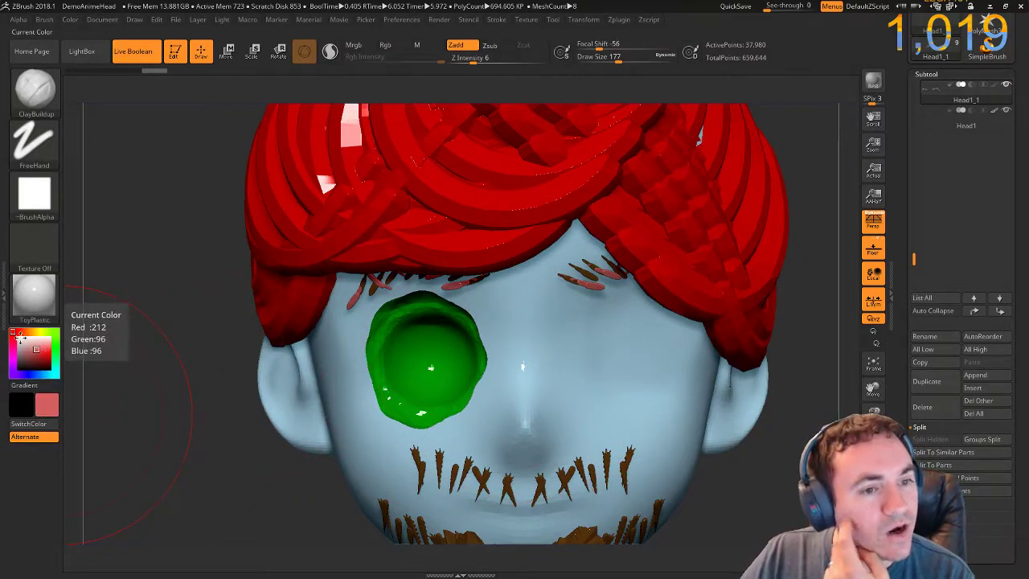
left_click_drag(32, 346, 590, 283)
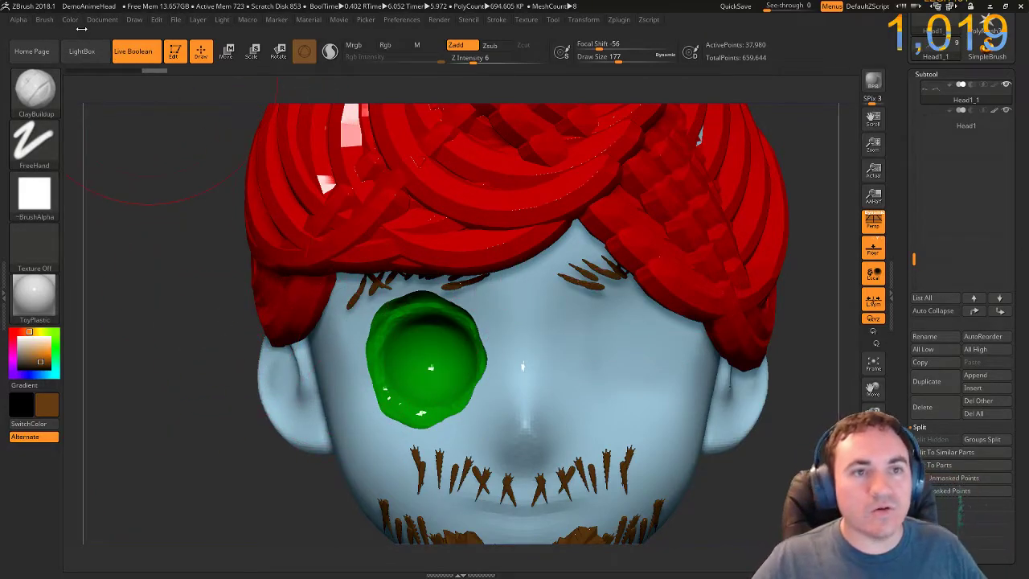
left_click(356, 45)
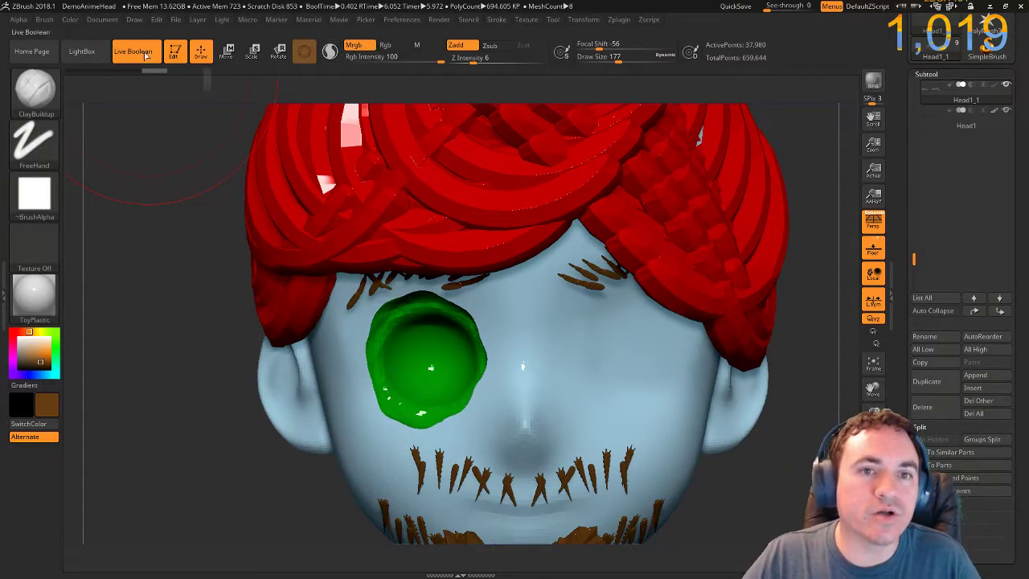
left_click(71, 20)
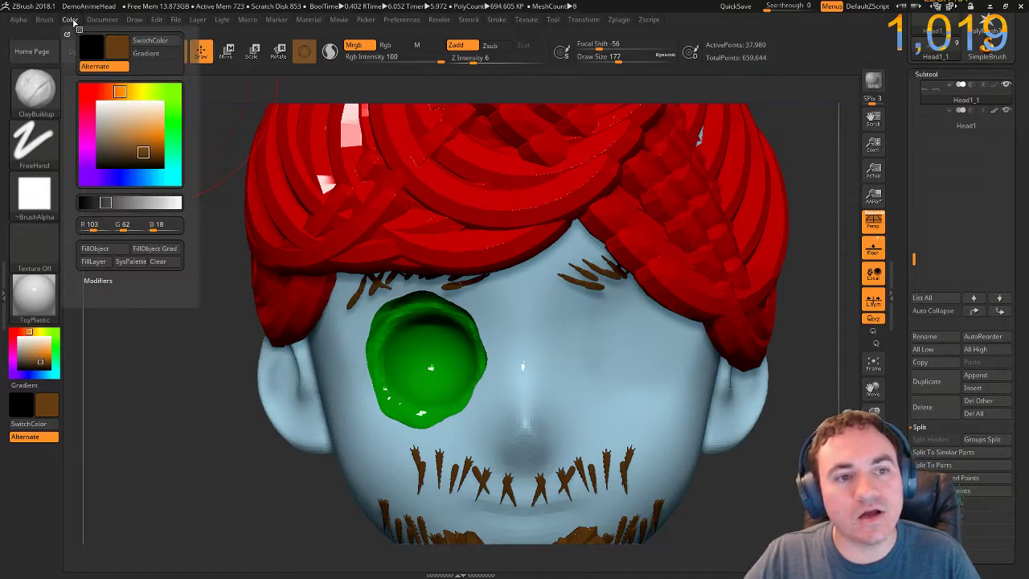
left_click(105, 255)
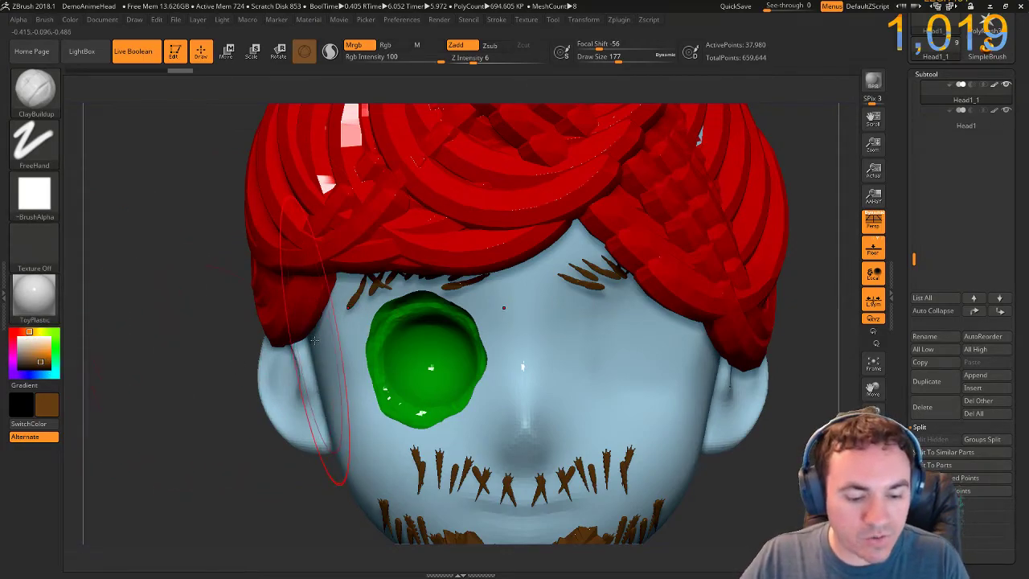
Select the green carved eye subtool and duplicate it.
left_click(411, 363, "alt")
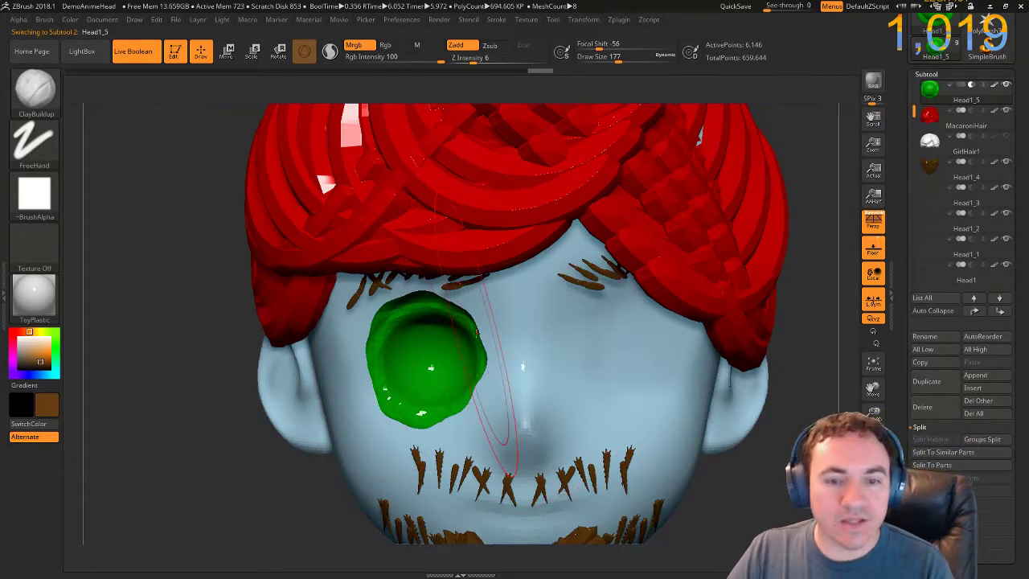
key("ctrl+shift")
key("ctrl+shift+d")
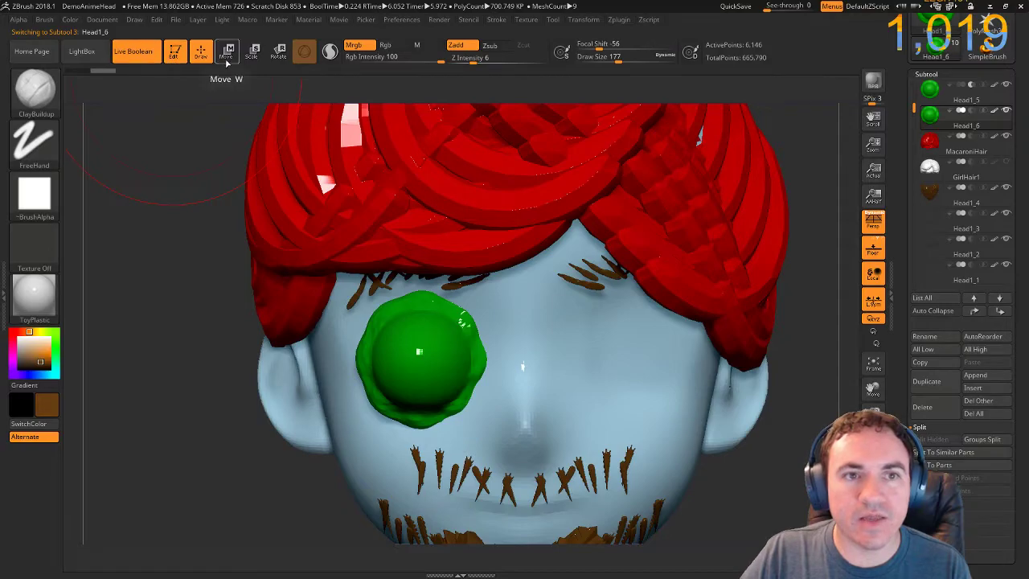
Mirror the duplicated green eye across X to the other side of the face using the Deformation settings.
scroll(897, 418, "down", 5)
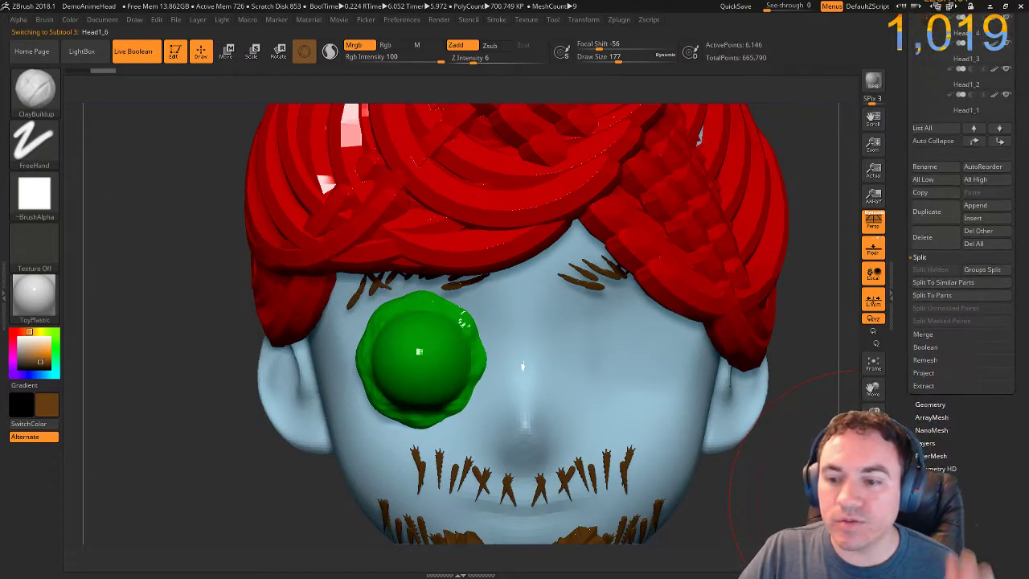
left_click(929, 384)
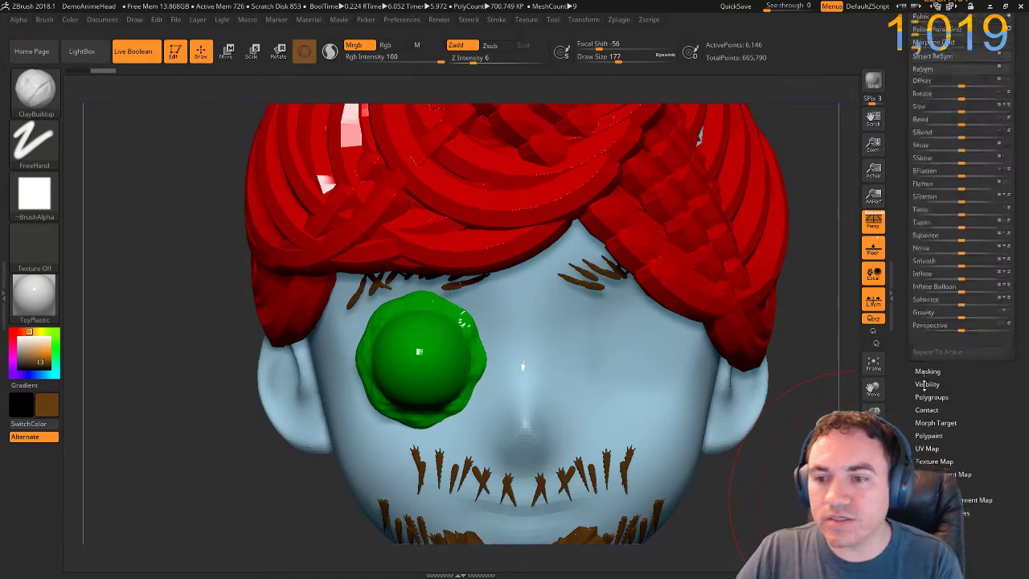
scroll(899, 108, "up", 3)
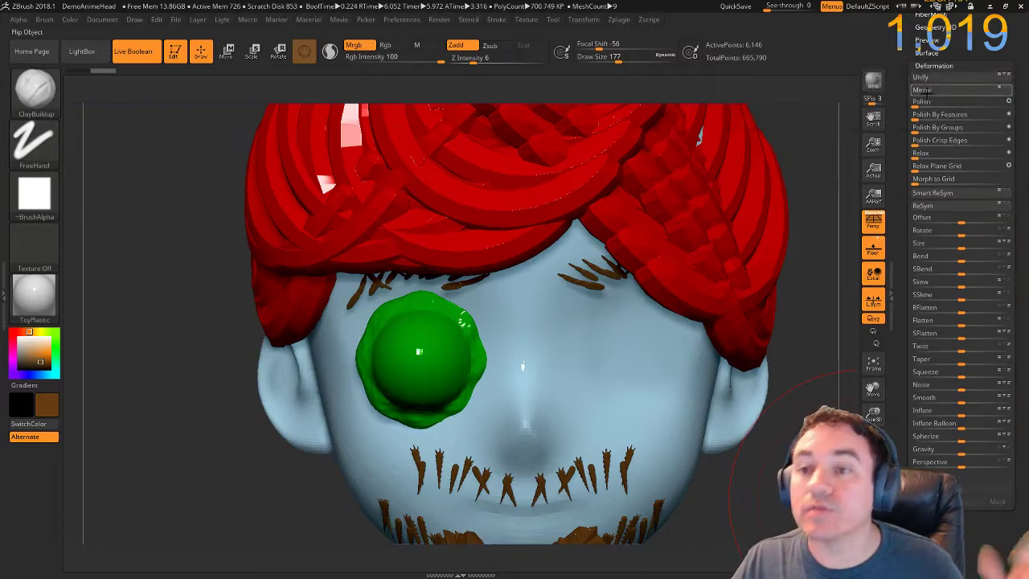
scroll(914, 139, "up", 4)
scroll(914, 139, "up", 1)
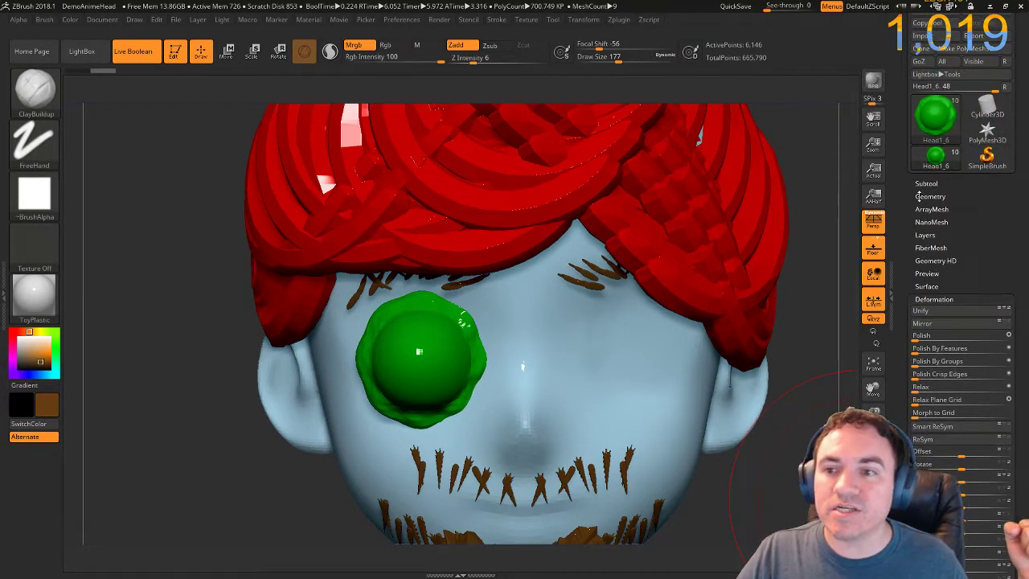
left_click(923, 196)
left_click(937, 234)
scroll(936, 118, "down", 8)
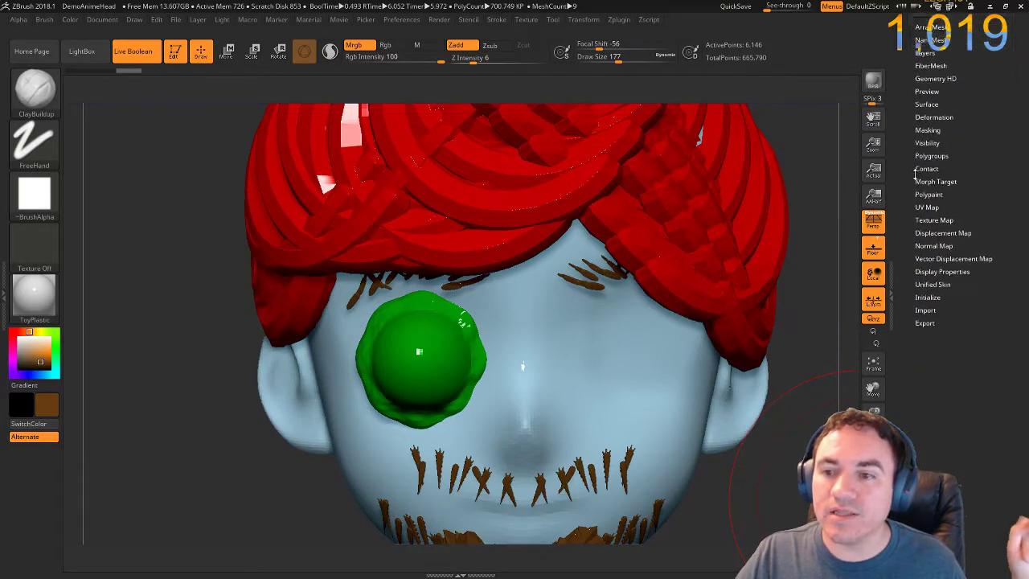
left_click(934, 109)
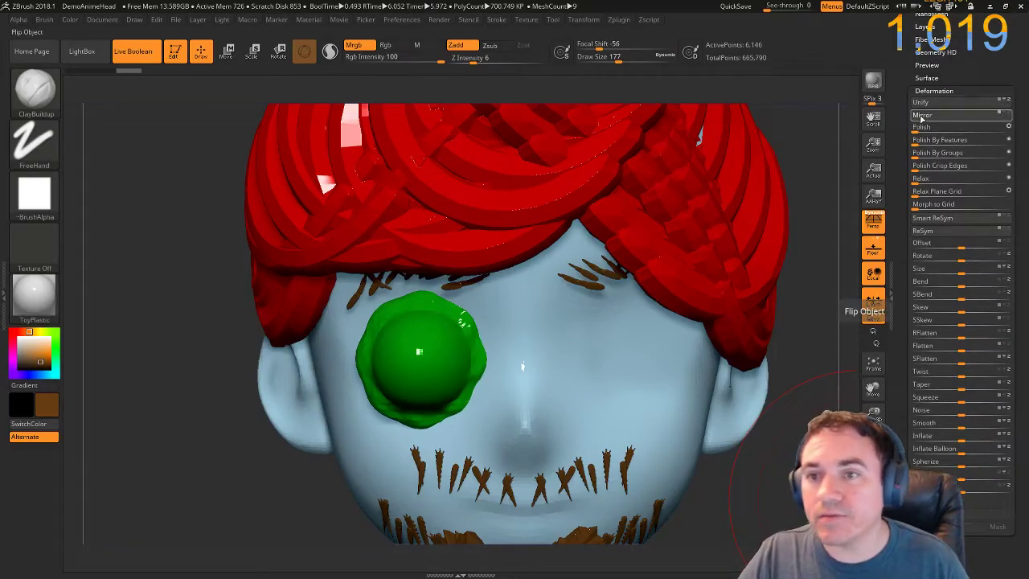
left_click(921, 117)
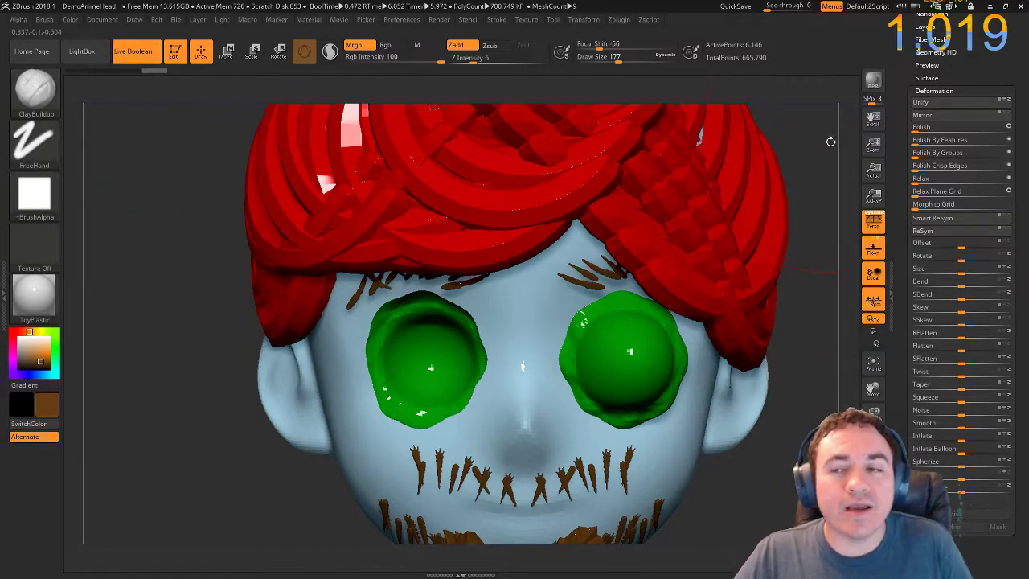
Set the mirrored eye subtool to subtract so it carves a second green socket.
scroll(920, 199, "up", 5)
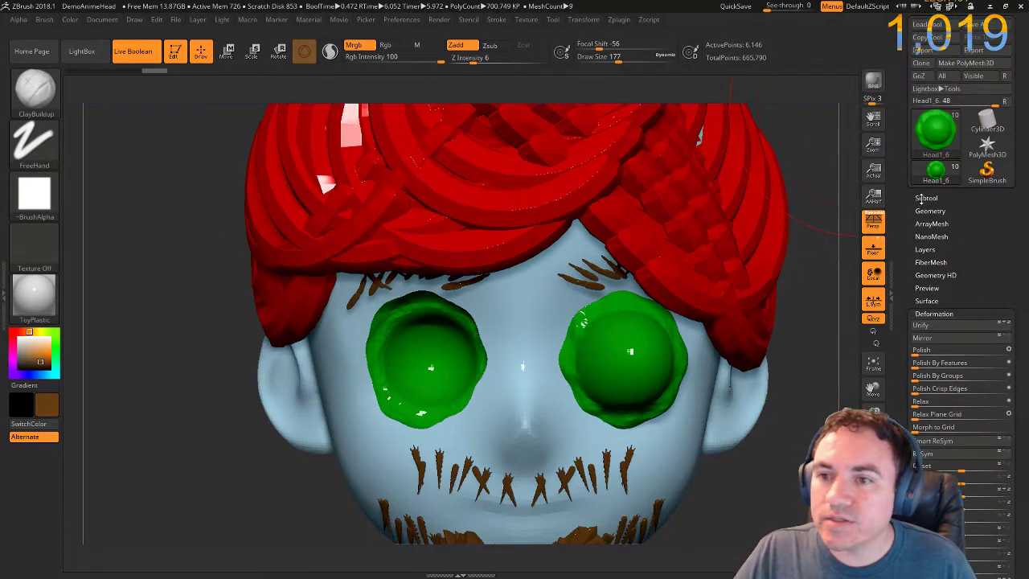
left_click(924, 197)
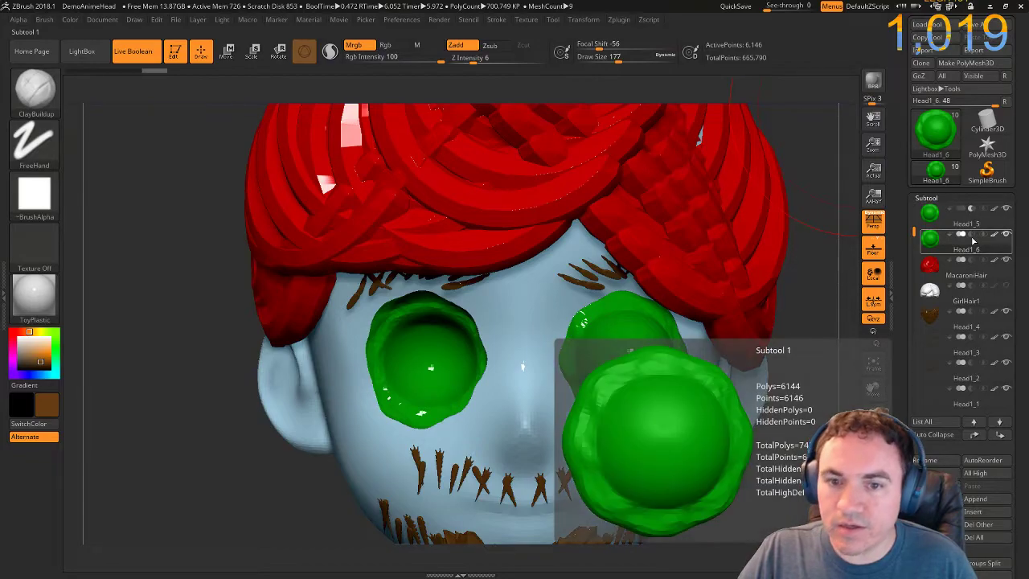
left_click(971, 234)
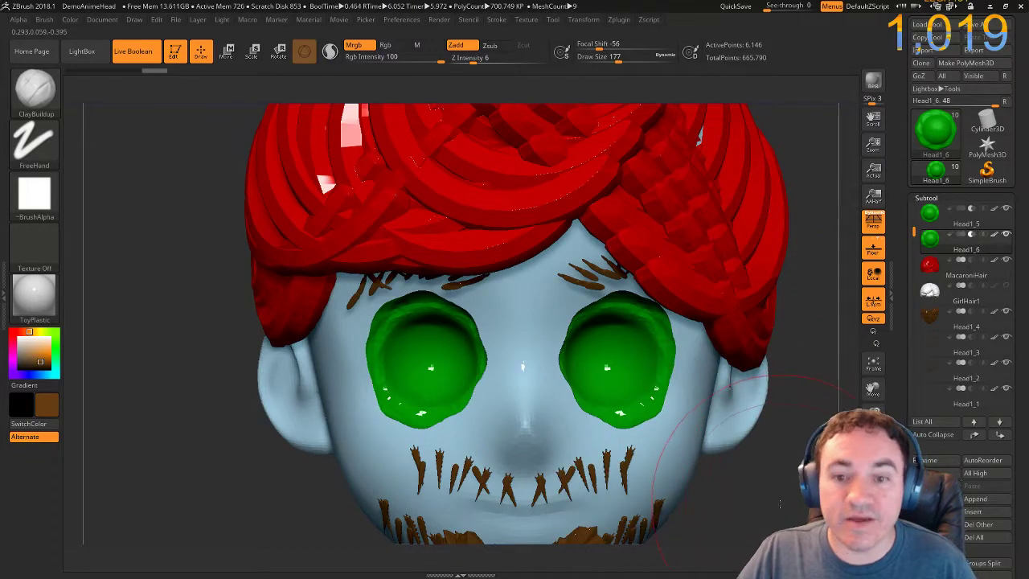
left_click_drag(780, 498, 770, 508)
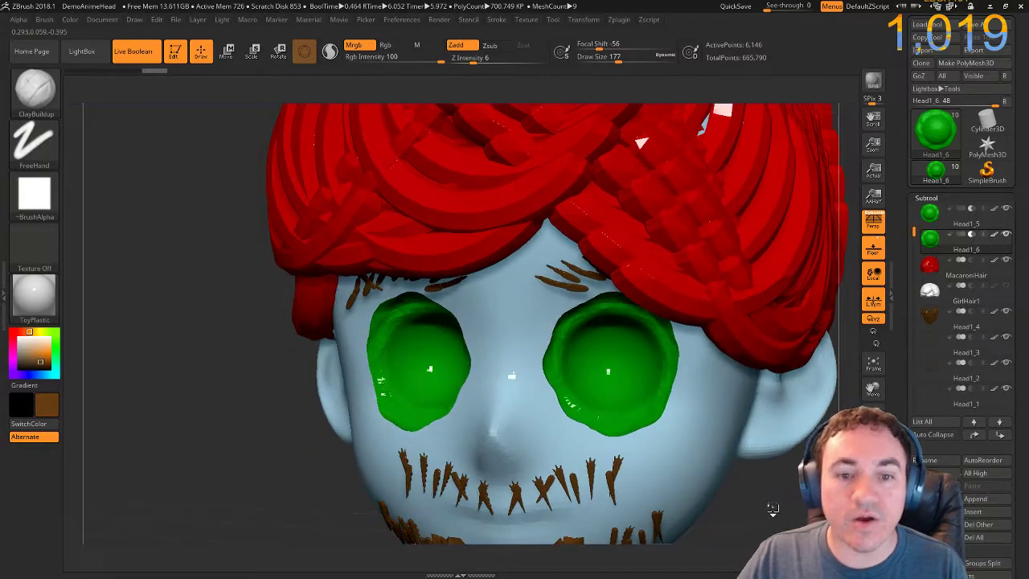
left_click_drag(773, 508, 774, 506, "shift")
Turn a duplicate of the mirrored eye into a PolySphere eyeball in the opposite socket and subdivide it twice.
key("ctrl+shift+d")
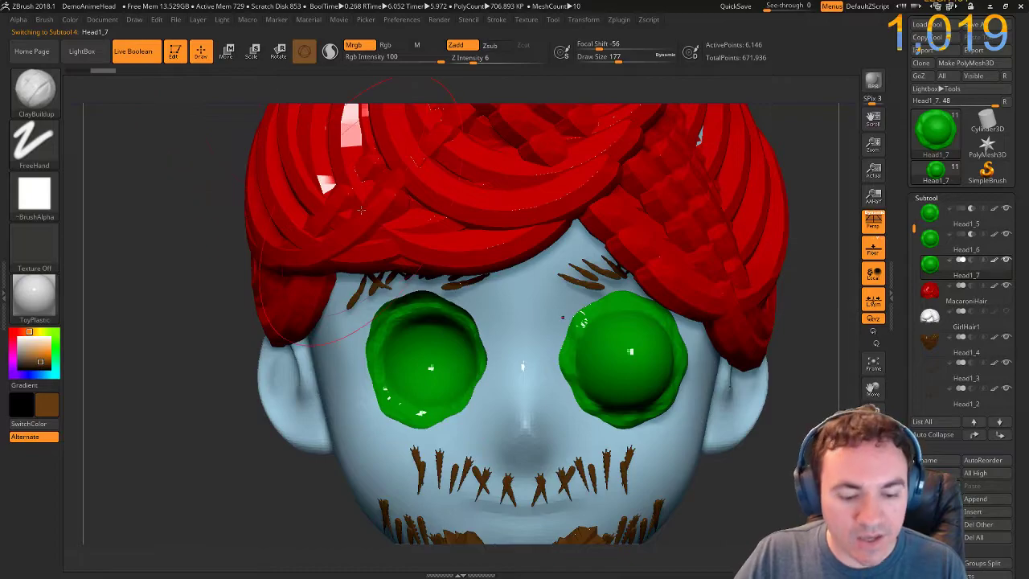
key("w")
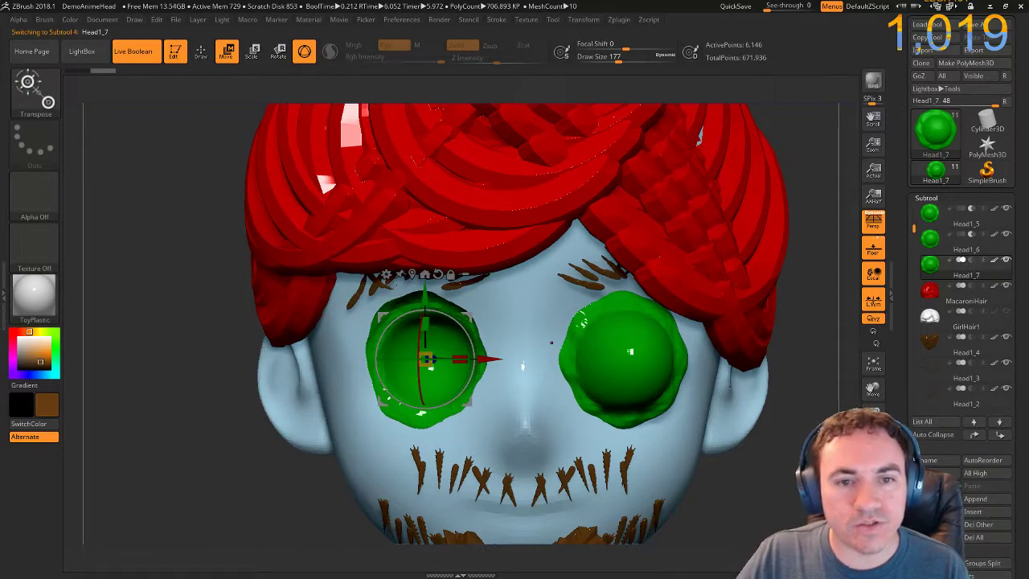
left_click(386, 275)
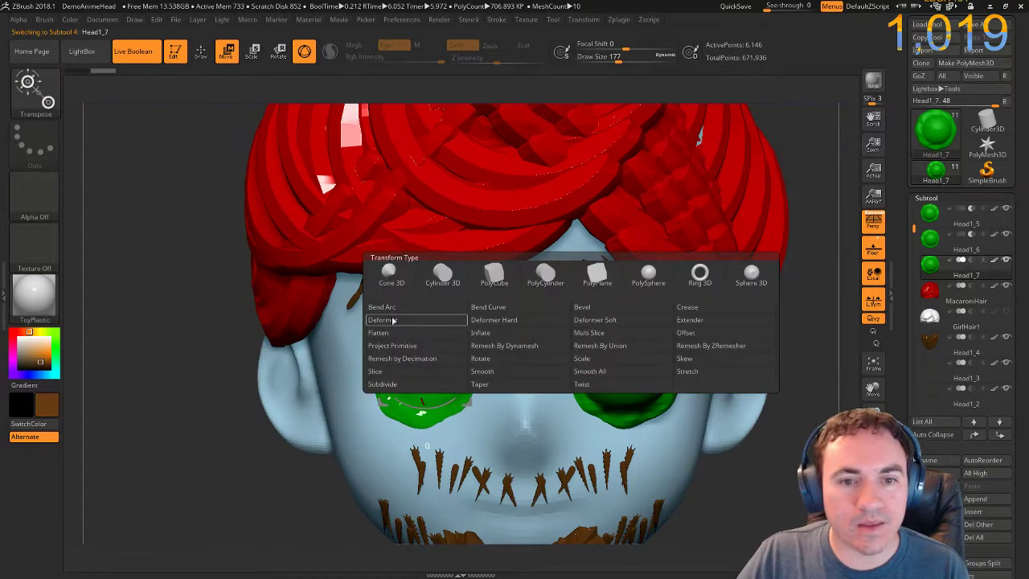
left_click(648, 275)
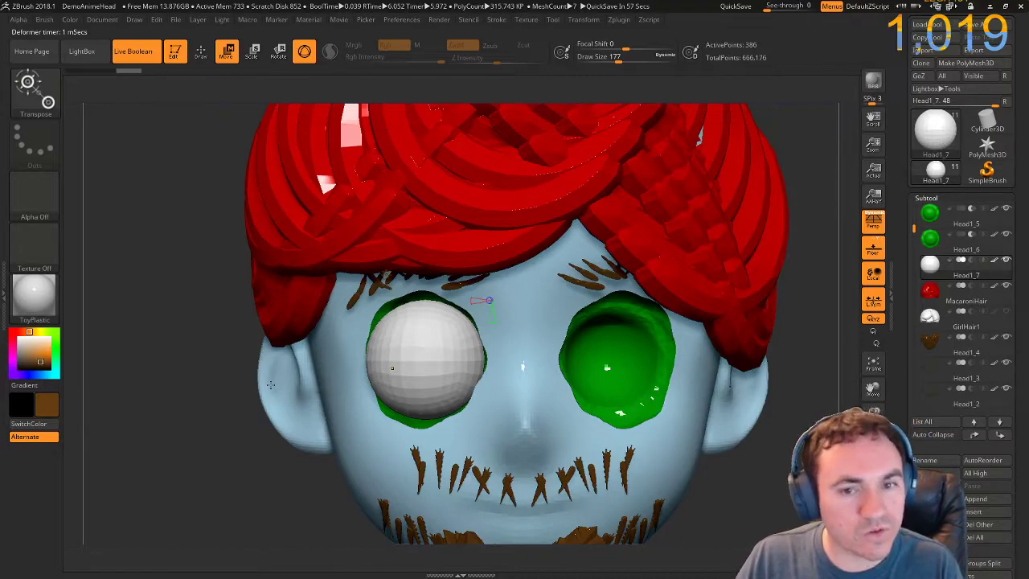
key("ctrl+d")
key("ctrl+d")
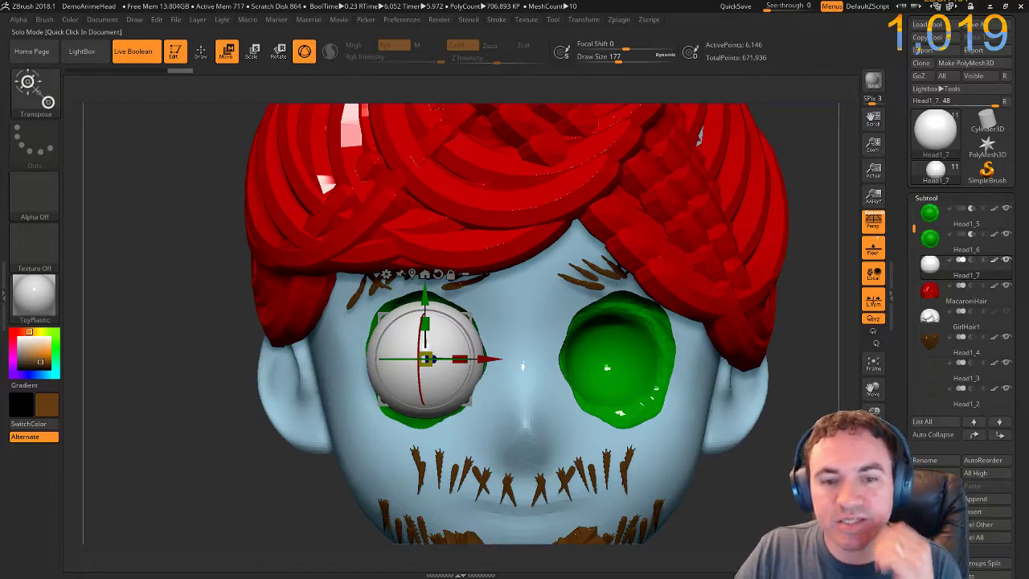
Isolate the white eyeball subtool in Solo mode and delete its lower subdivision levels.
left_click(874, 414)
right_click_drag(603, 384, 530, 322, "ctrl")
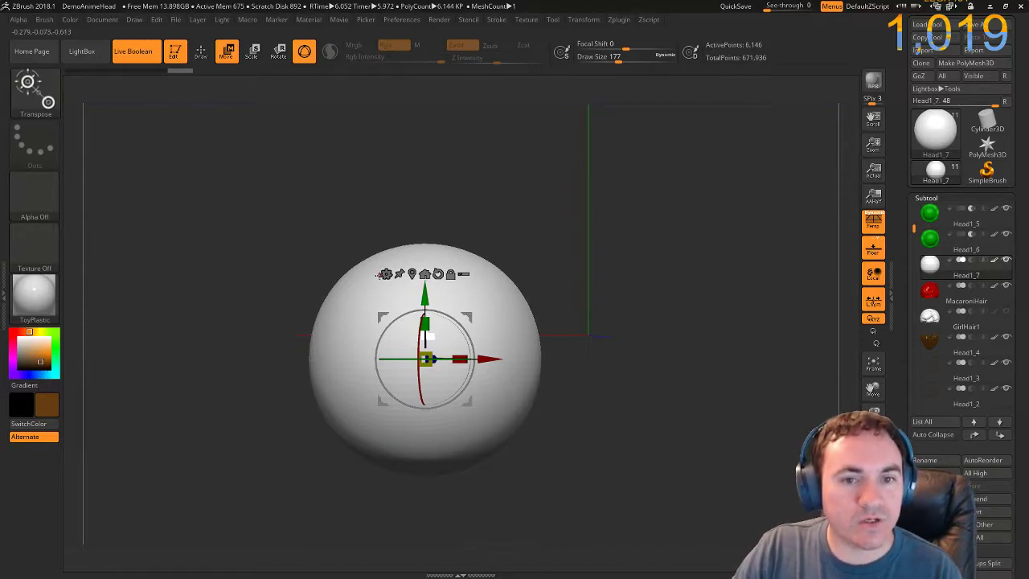
left_click(387, 274)
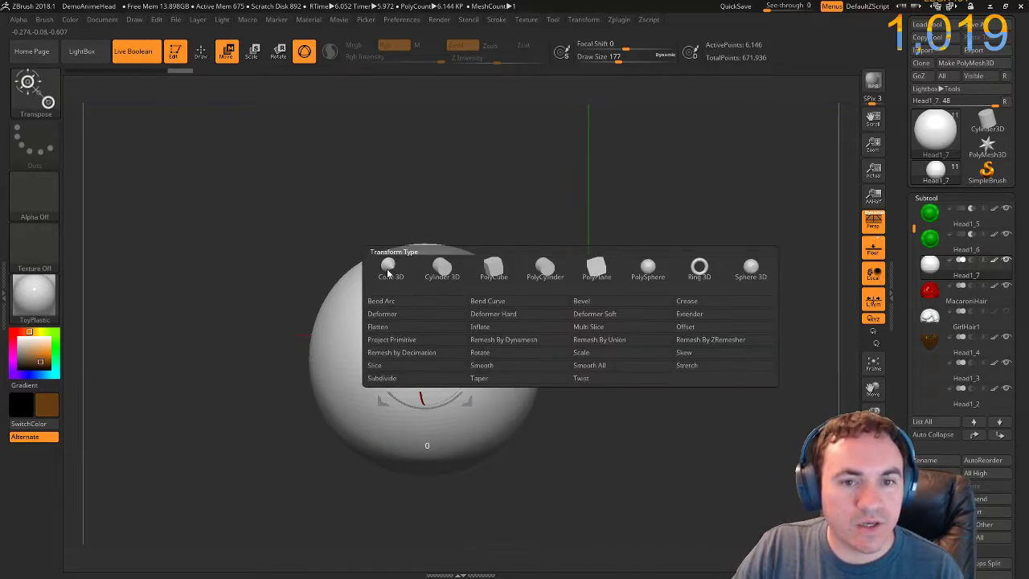
left_click(402, 339)
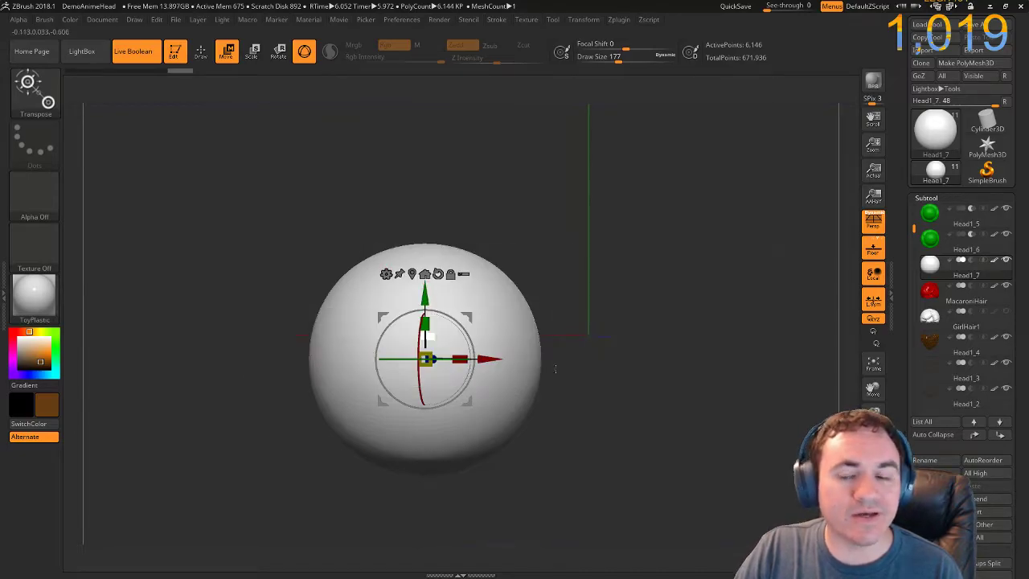
scroll(909, 349, "down", 5)
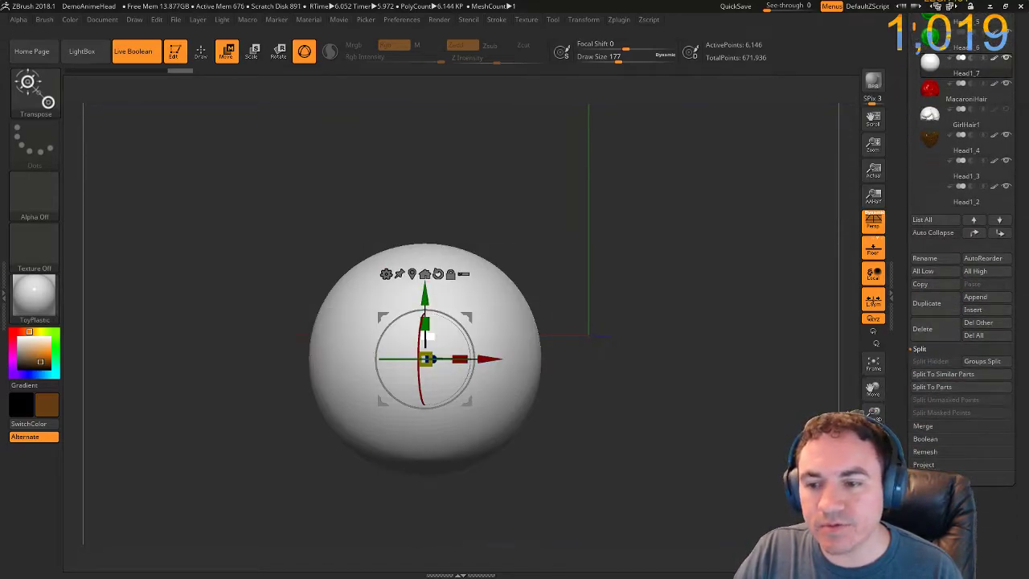
scroll(910, 349, "down", 5)
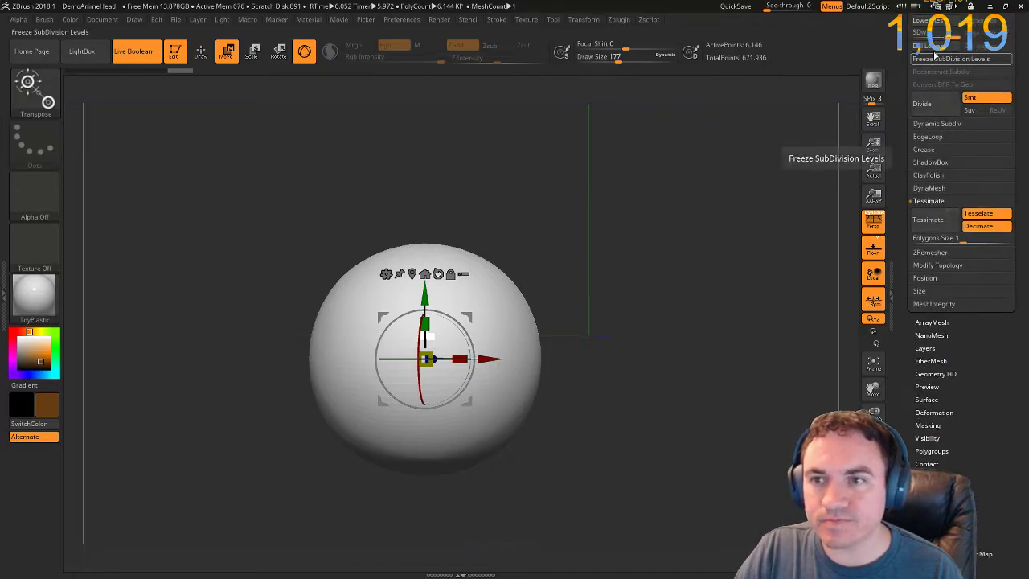
left_click(932, 50)
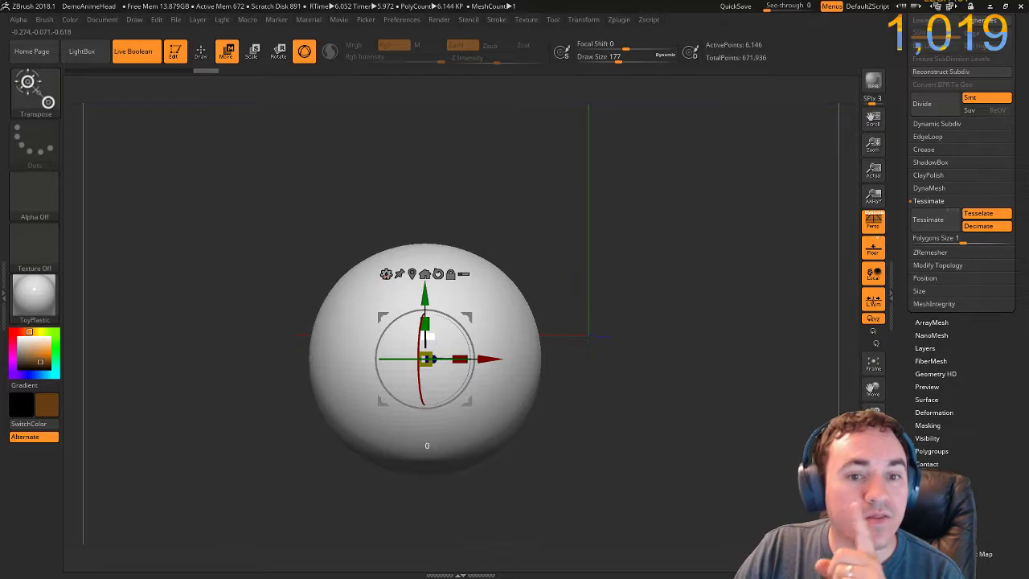
Add a Project Primitive deformer to the eyeball and enlarge the projected shape in height and width.
left_click(386, 274)
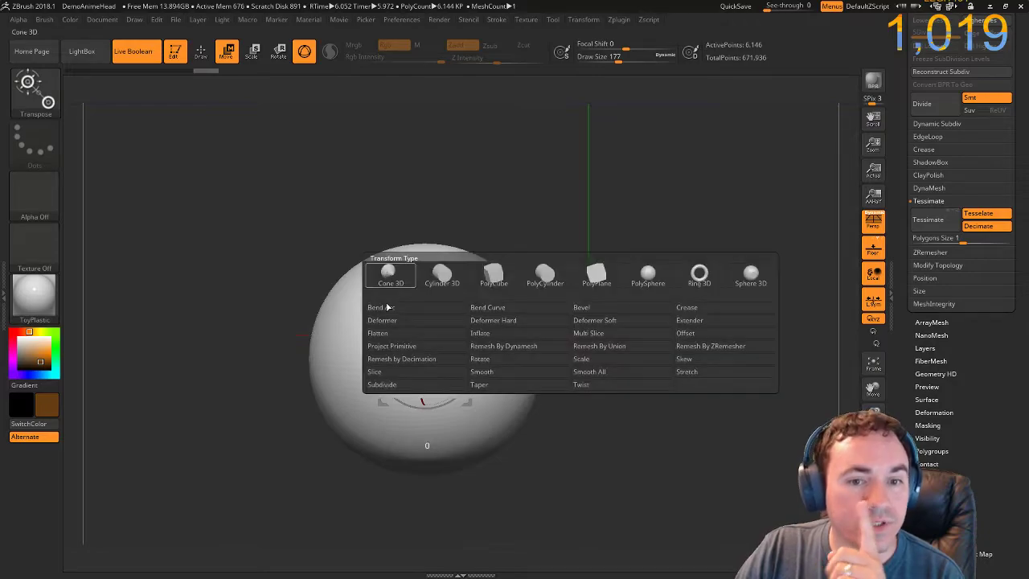
left_click(391, 352)
left_click_drag(670, 350, 580, 368)
mouse_move(352, 360)
left_mouse_down()
mouse_move(263, 363)
mouse_move(348, 362)
left_mouse_up()
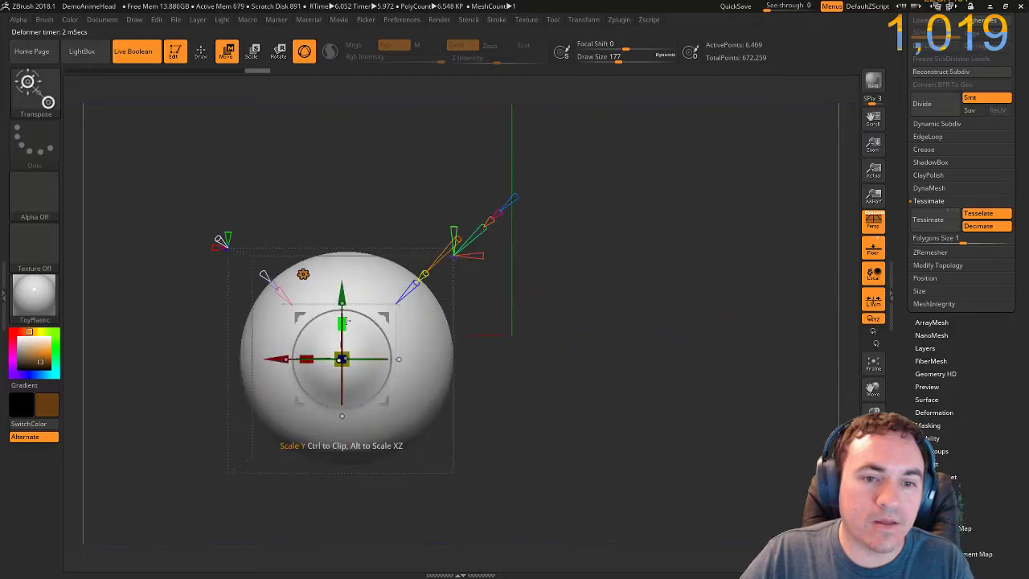
left_click_drag(345, 321, 345, 299)
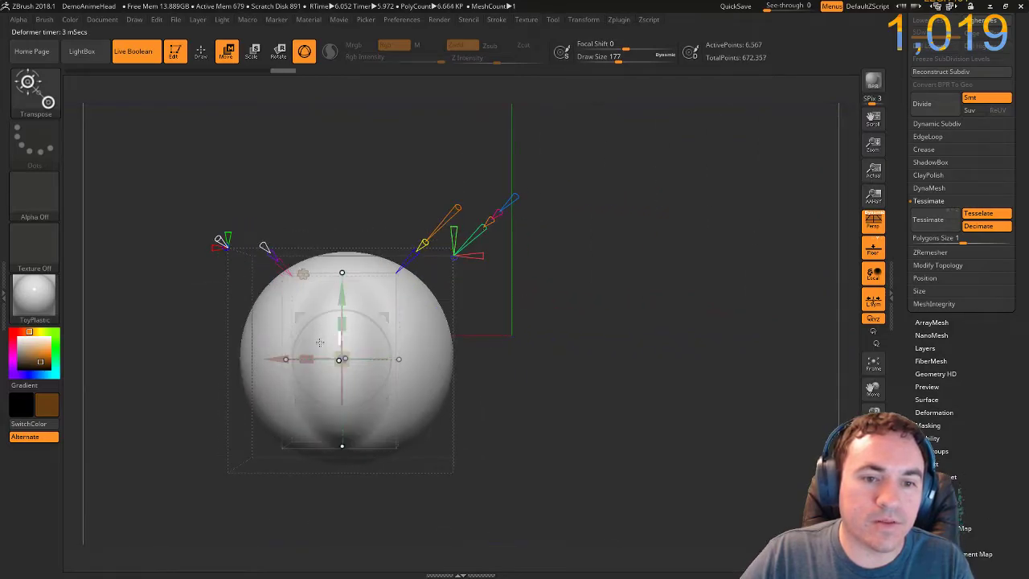
left_click_drag(306, 358, 283, 358)
Adjust the projected primitive's size and depth in side view so it forms a rounded bulge on the eyeball's front.
left_click_drag(510, 413, 431, 421)
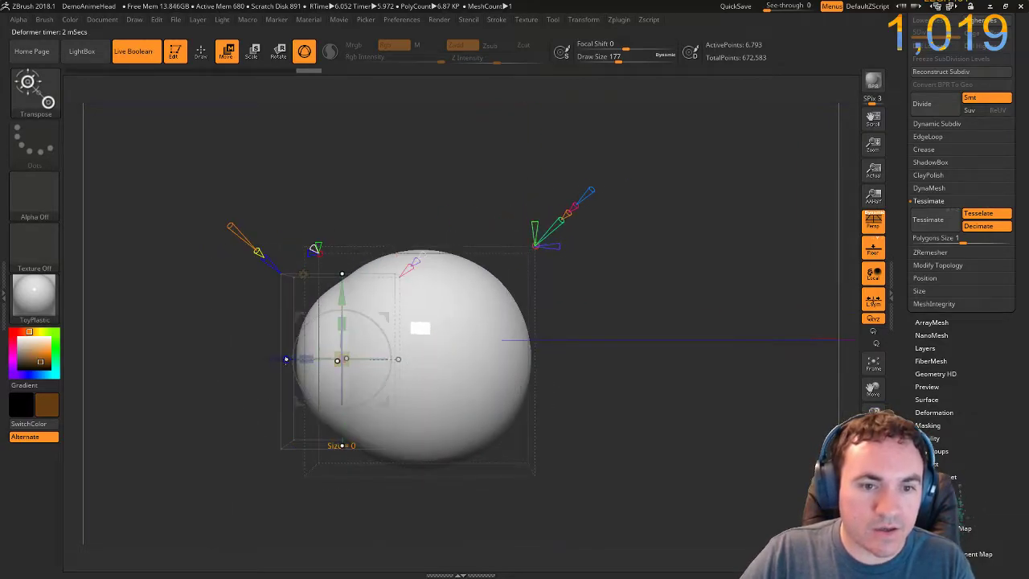
left_click_drag(286, 359, 254, 381)
left_click_drag(307, 358, 315, 357)
left_click_drag(255, 378, 270, 359)
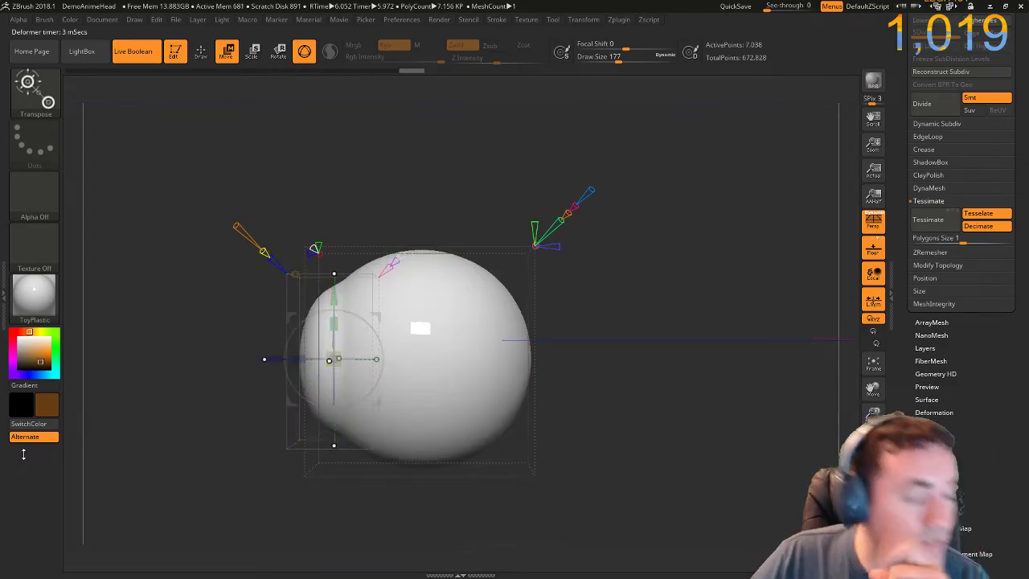
left_click_drag(185, 438, 238, 445)
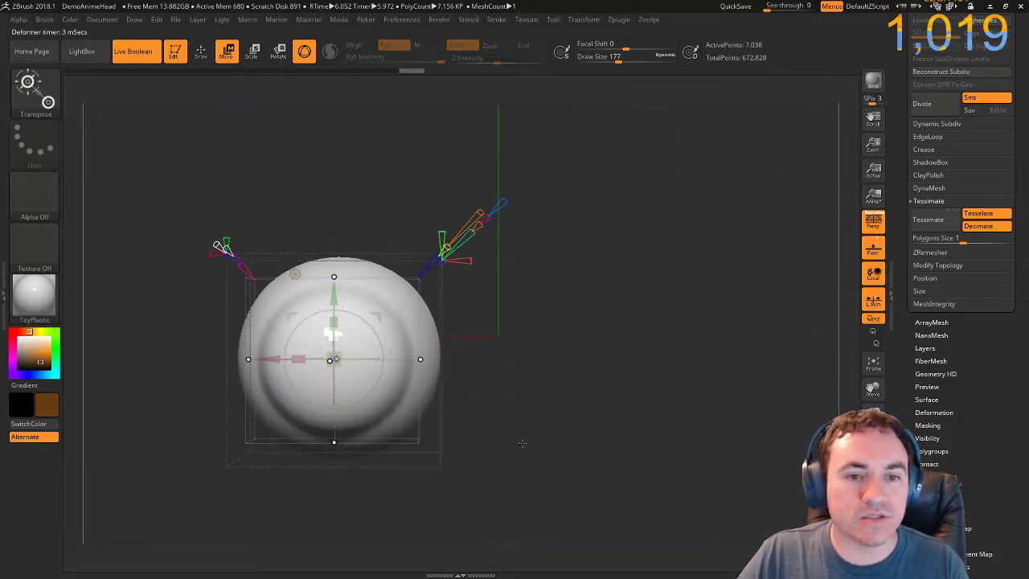
left_click_drag(566, 343, 511, 369)
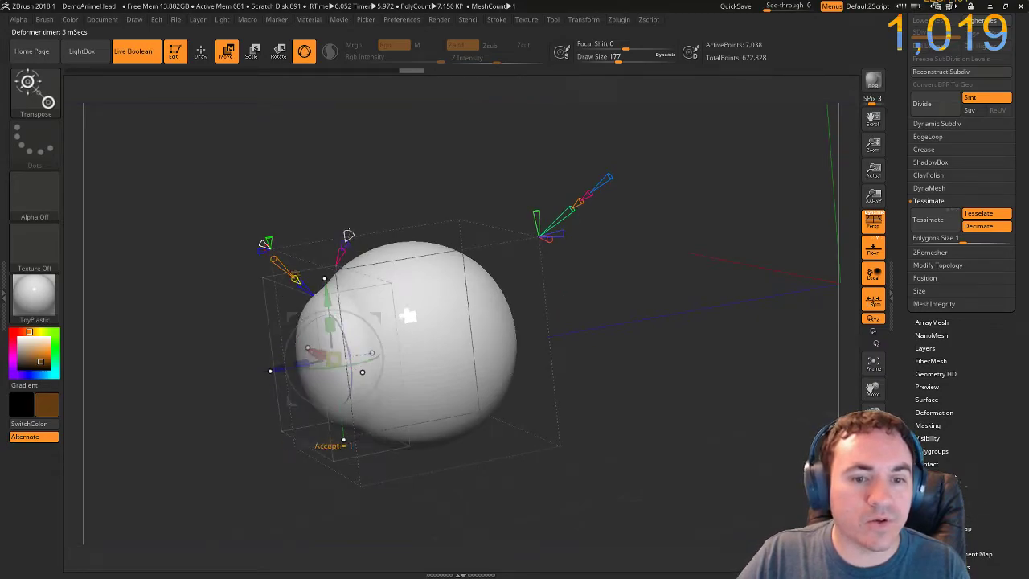
left_click_drag(233, 346, 283, 325, "shift")
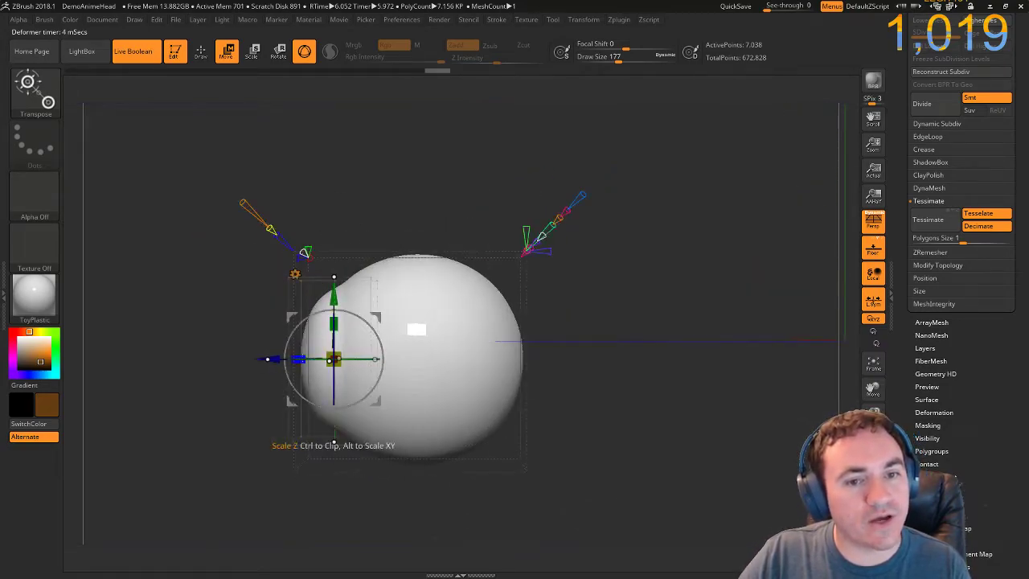
Flatten the projected primitive and reposition it along the depth axis to shape a shallow raised iris.
mouse_move(297, 359)
left_mouse_down()
mouse_move(261, 364)
mouse_move(319, 359)
mouse_move(285, 358)
mouse_move(297, 360)
left_mouse_up()
key("shift+f")
left_click_drag(211, 338, 283, 334)
left_click_drag(486, 372, 402, 373)
left_click_drag(258, 359, 305, 361)
left_click_drag(145, 344, 219, 344)
left_click_drag(419, 317, 569, 330)
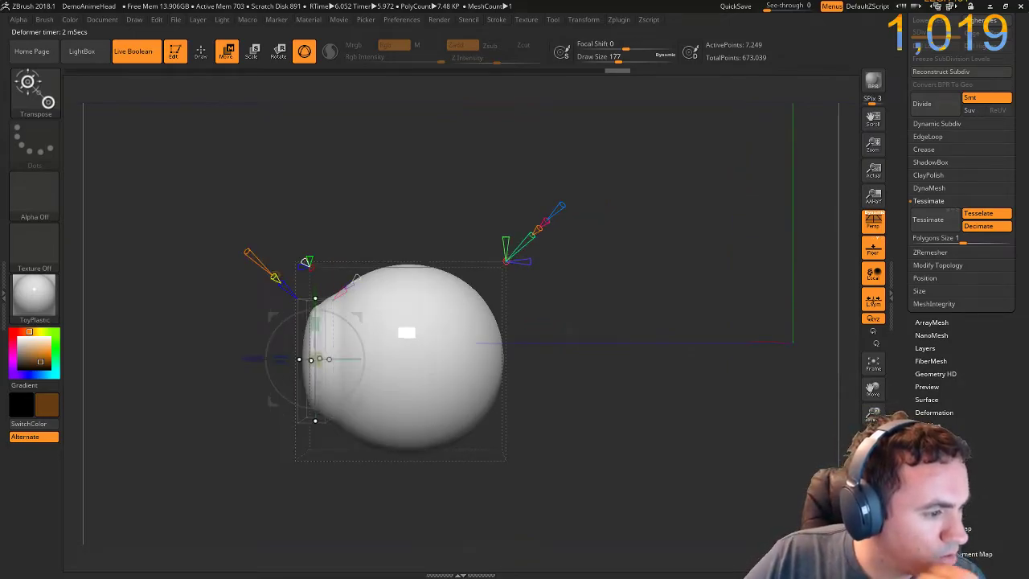
left_click_drag(569, 330, 598, 350)
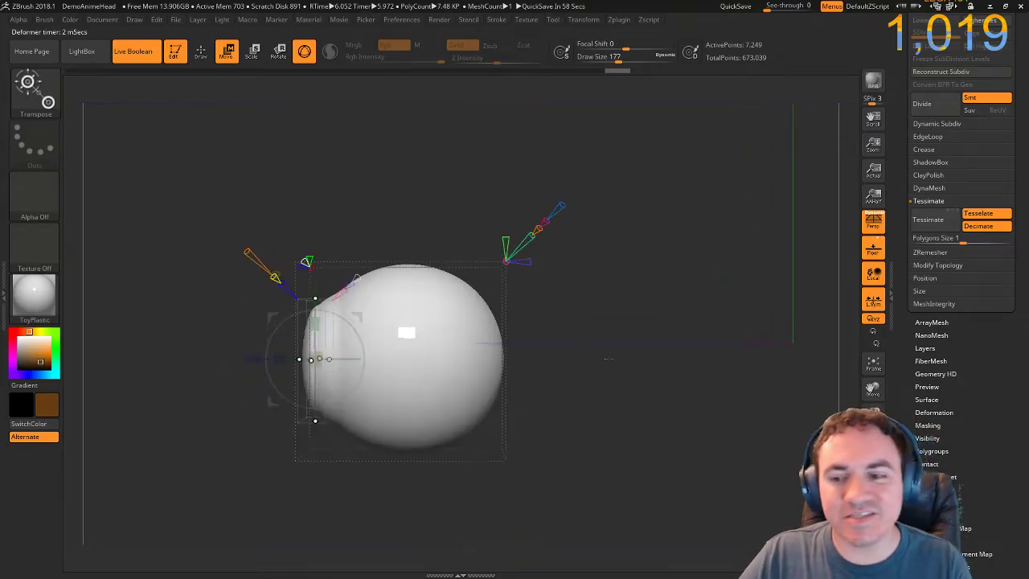
Show all subtools again and move the eyeball back along Z so it sits inside the green socket.
left_click(658, 389, "ctrl+shift")
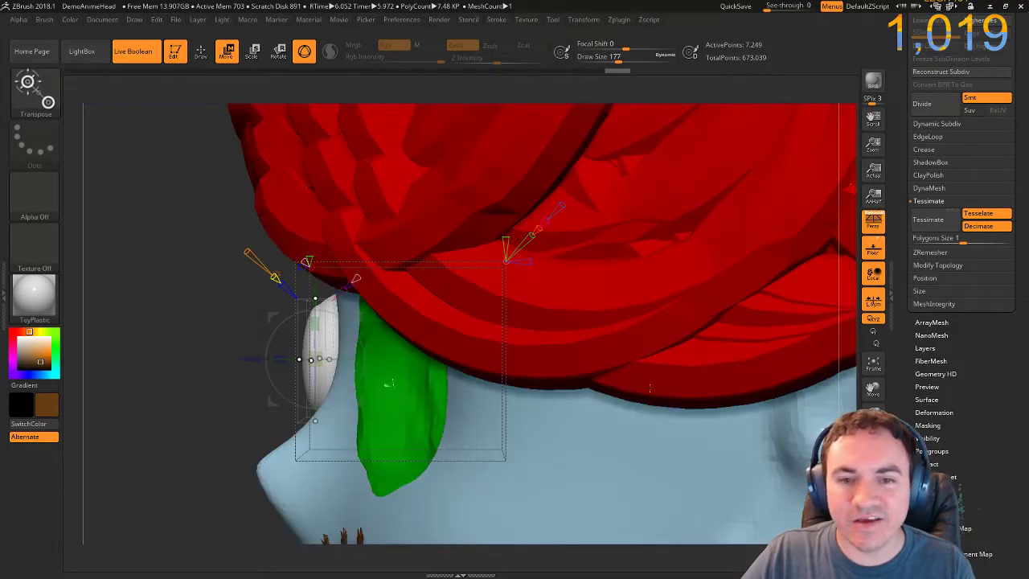
left_click_drag(158, 317, 203, 320)
left_click_drag(266, 339, 555, 396)
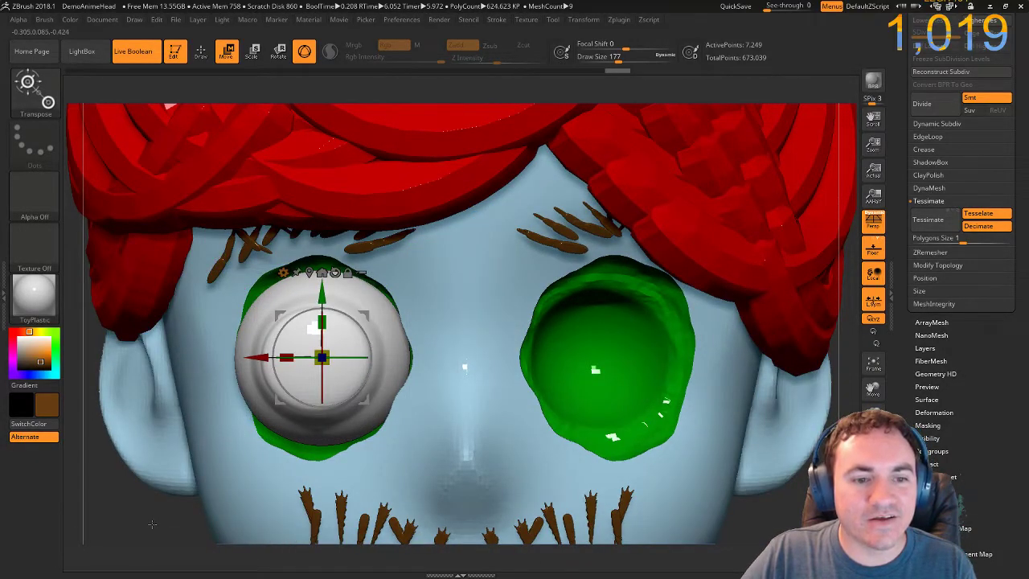
left_click_drag(171, 526, 202, 528)
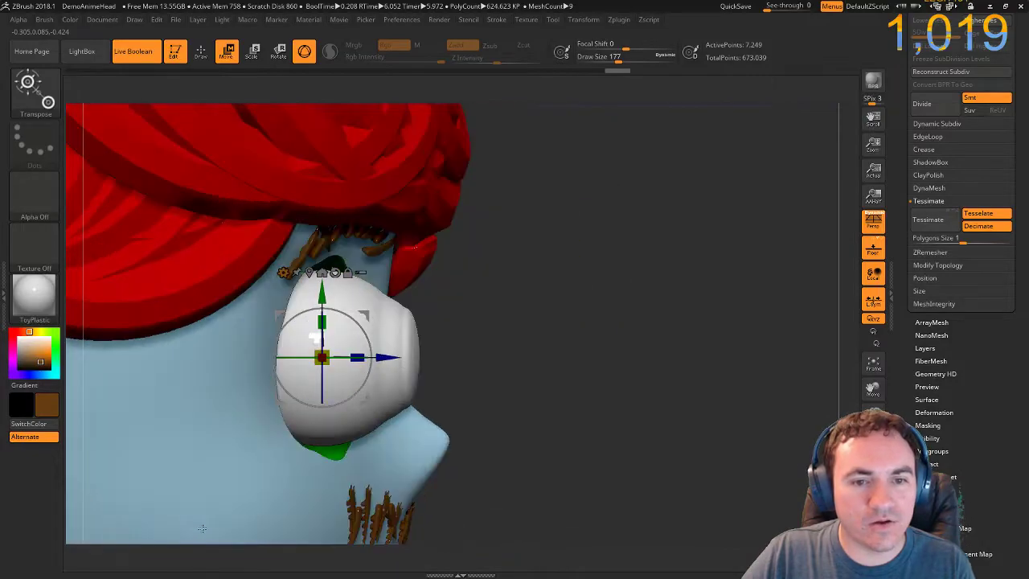
left_click_drag(389, 357, 302, 357)
left_click_drag(613, 392, 568, 406)
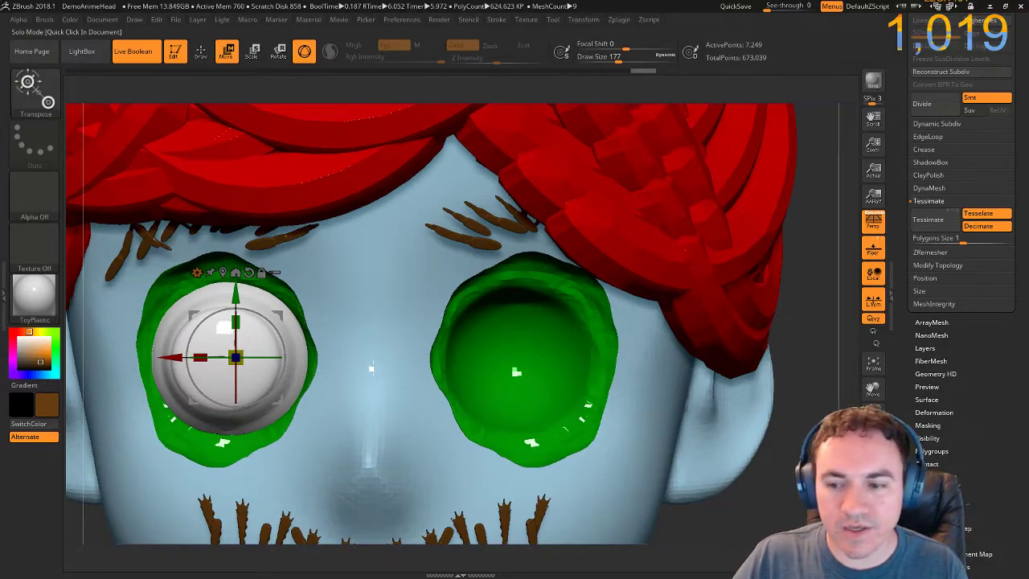
Mask the eyeball so that only its raised front iris stays unmasked.
left_click_drag(812, 346, 933, 346)
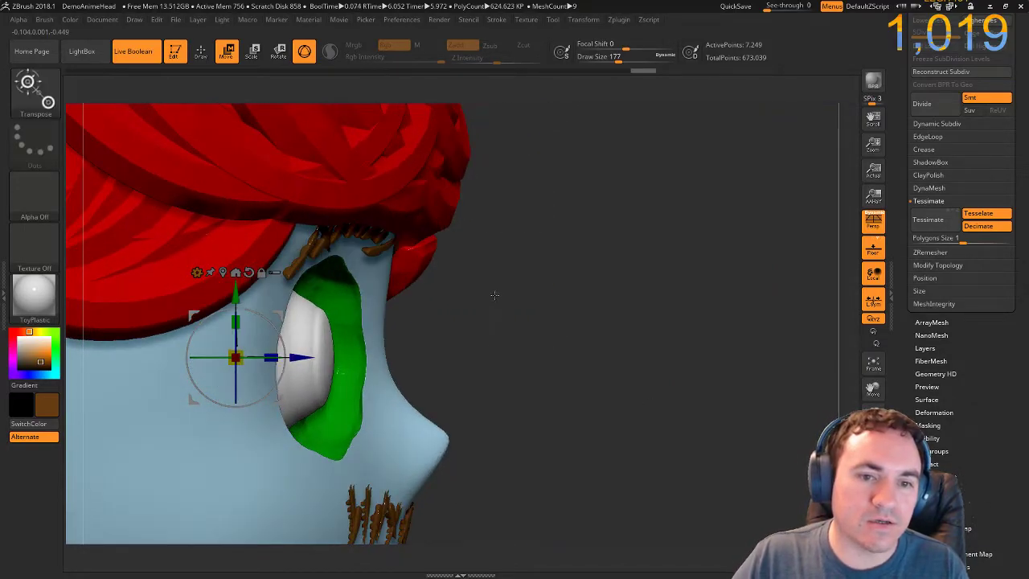
mouse_move(472, 333)
left_mouse_down("alt")
mouse_move(510, 344)
mouse_move(667, 340)
left_mouse_up("alt")
left_click_drag(660, 272, 483, 486, "ctrl")
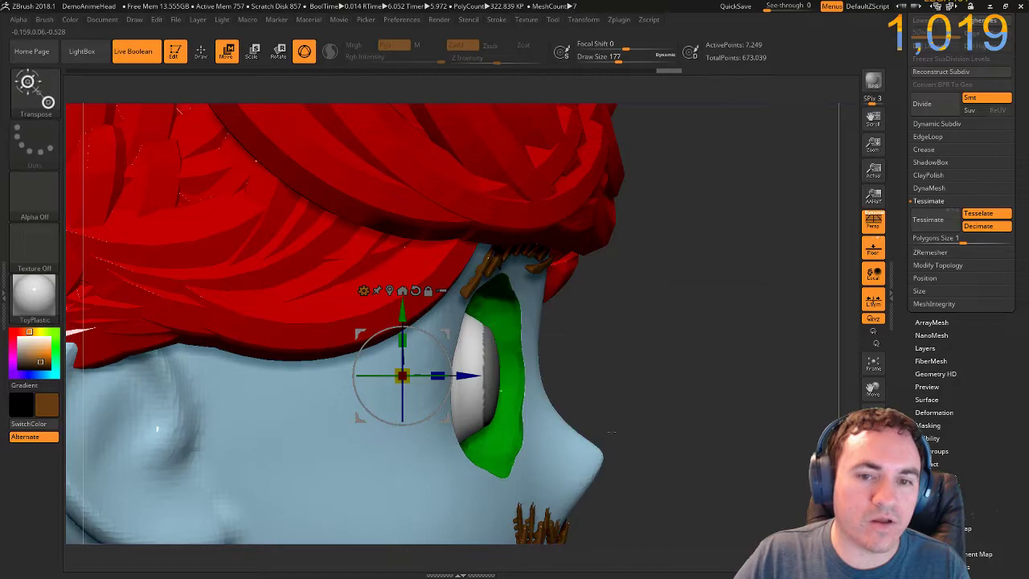
left_click(672, 352, "ctrl")
left_click_drag(660, 385, 551, 389)
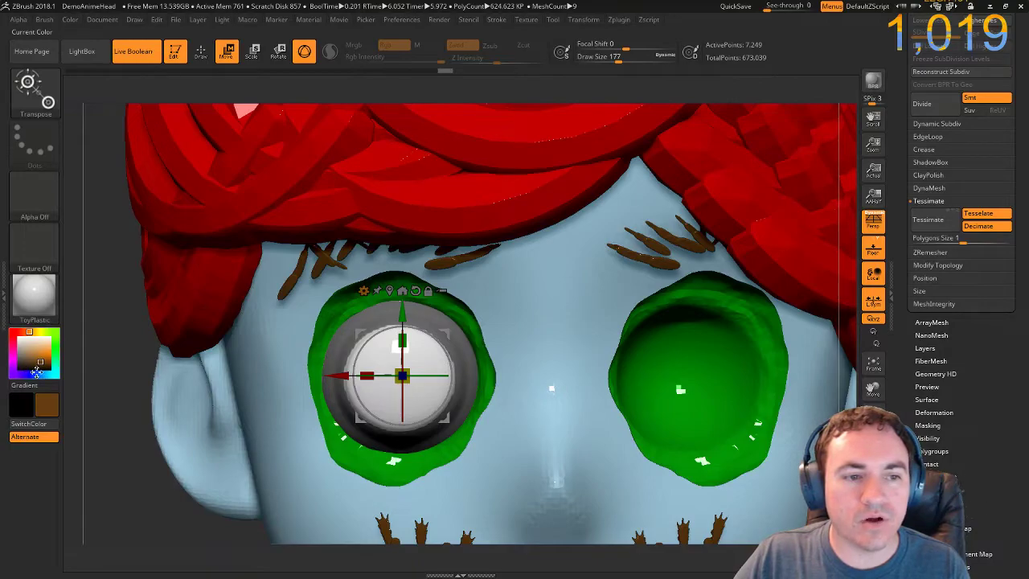
Fill the unmasked iris with blue (R 6, G 79, B 180).
left_click(38, 375)
left_click_drag(42, 362, 49, 357)
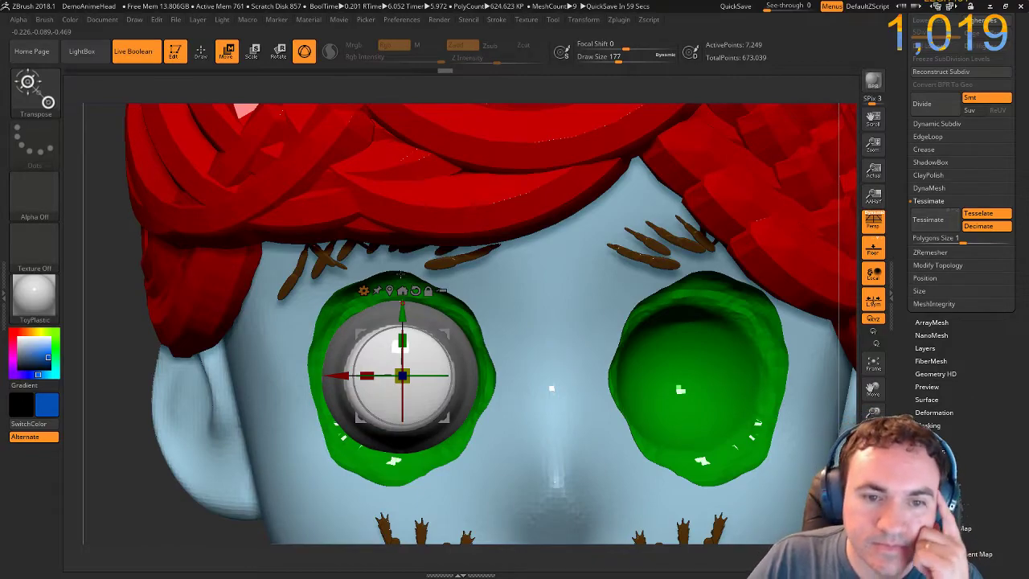
left_click(200, 51)
left_click(70, 19)
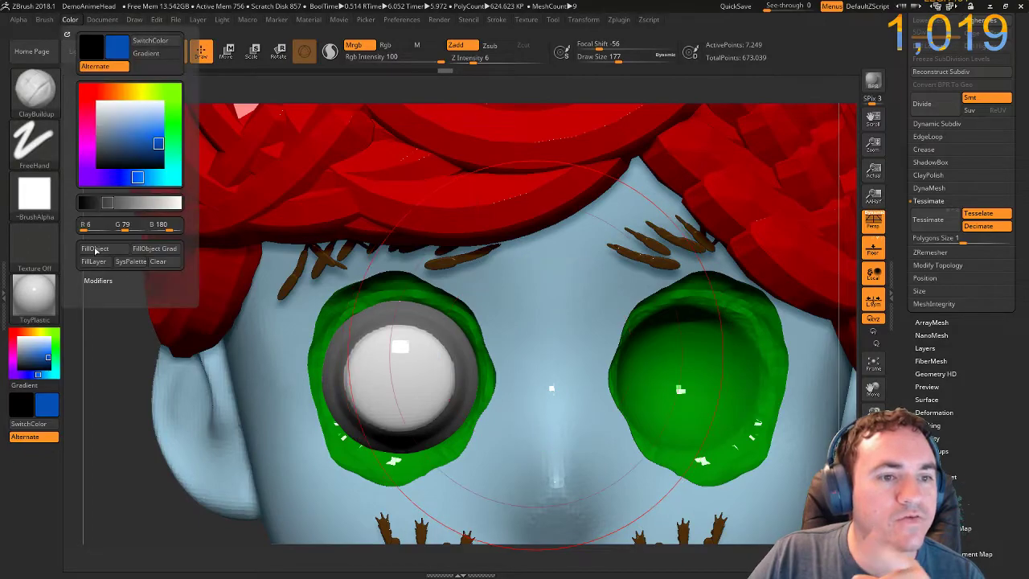
left_click(96, 250)
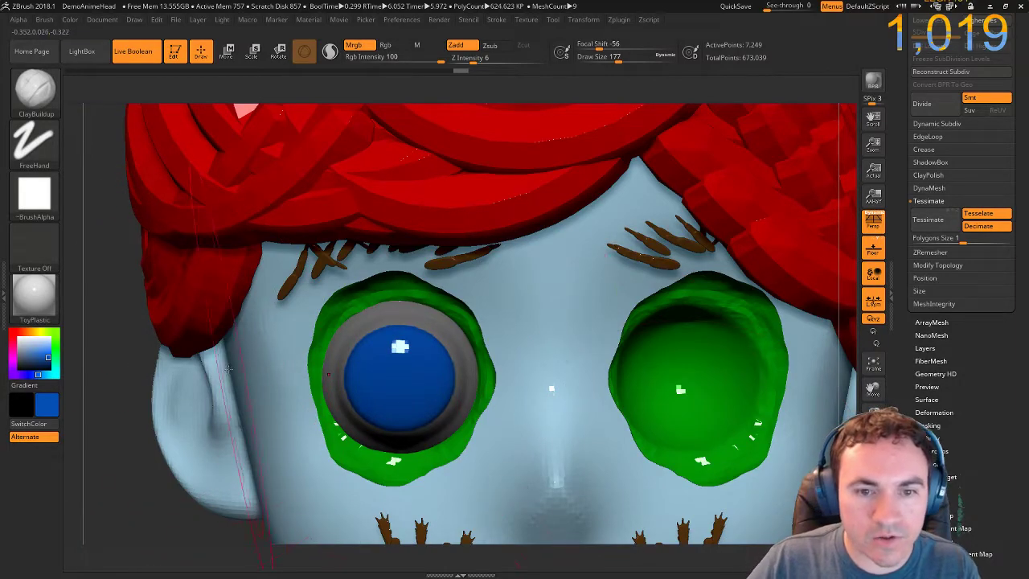
Clear the mask from the eyeball.
key("f")
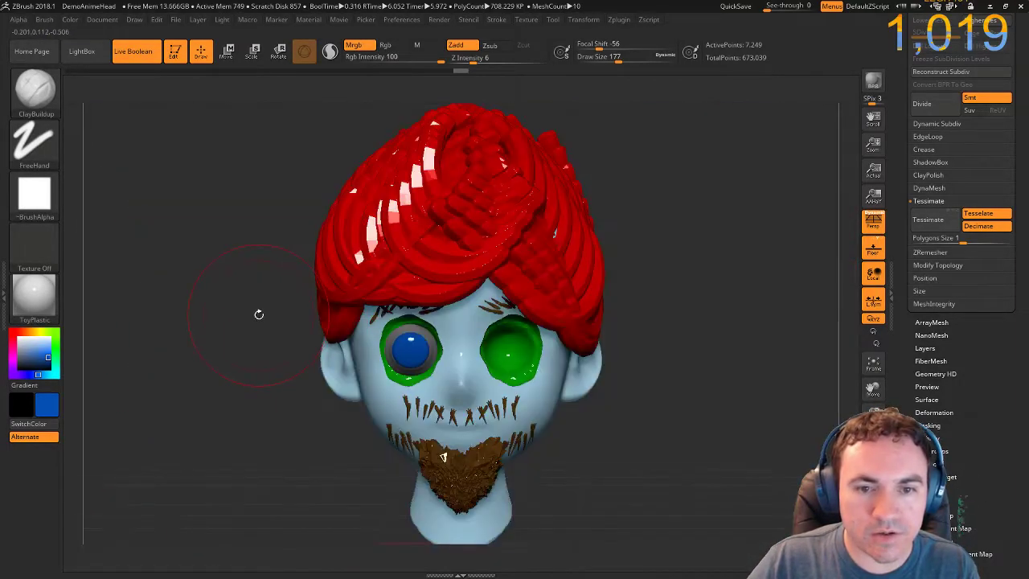
key("f")
key("f")
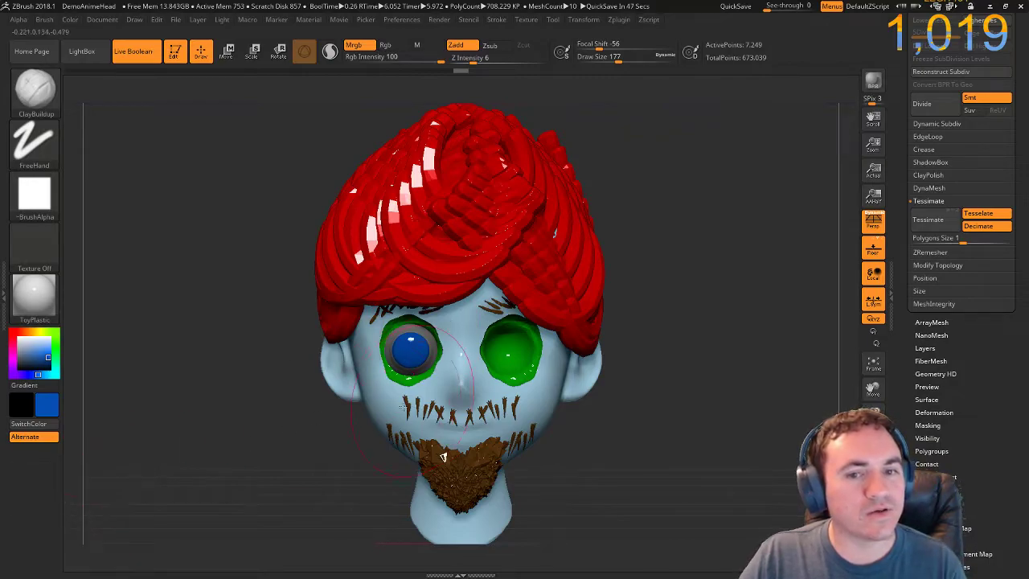
key("ctrl")
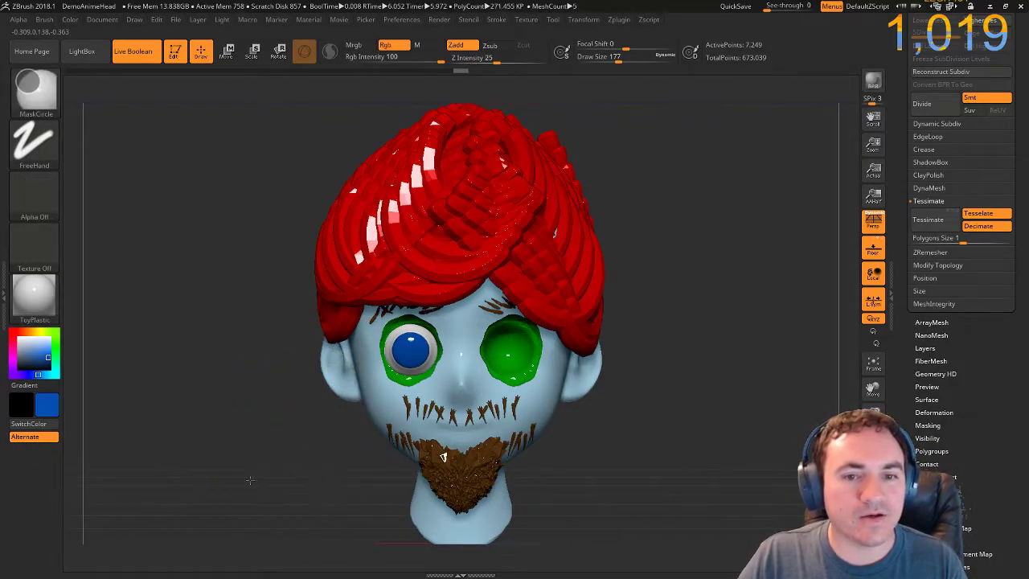
right_click_drag(252, 491, 254, 530, "ctrl")
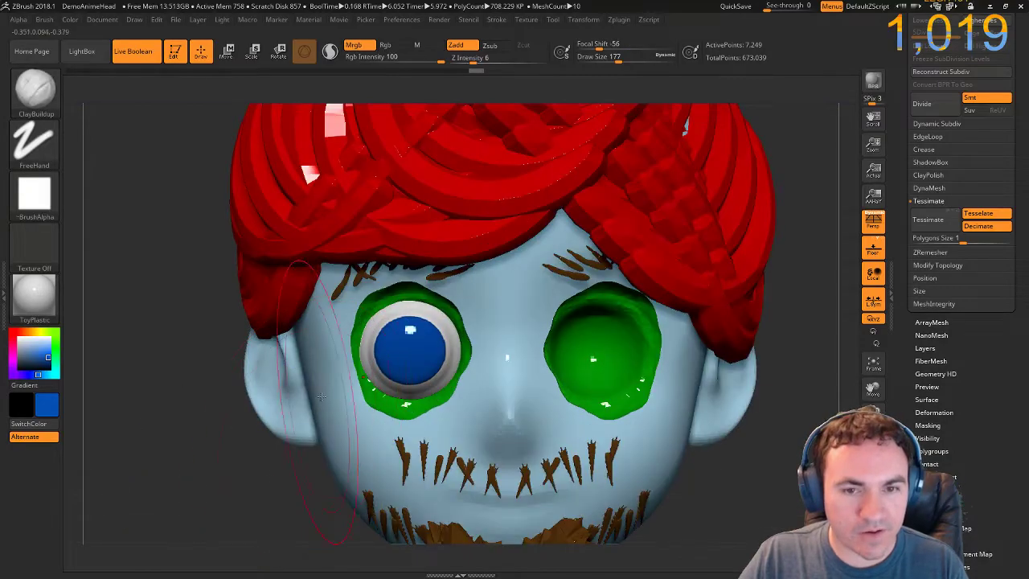
Set the ClayBuildup brush to draw size 9 and colour-only painting with Rgb on and Zadd off.
key("f")
key("s")
left_click_drag(389, 289, 356, 291)
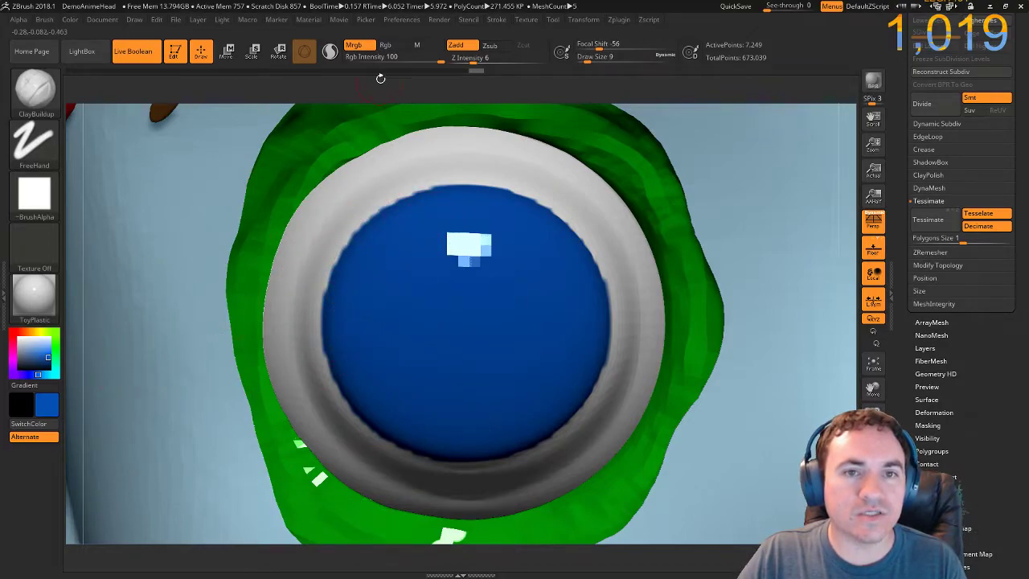
left_click(365, 48)
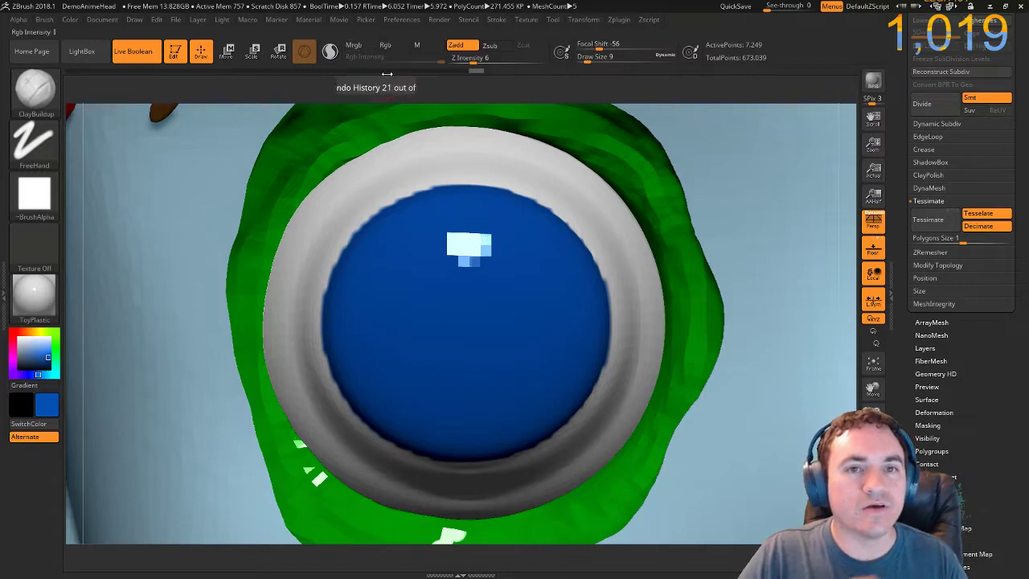
left_click(456, 45)
left_click(385, 46)
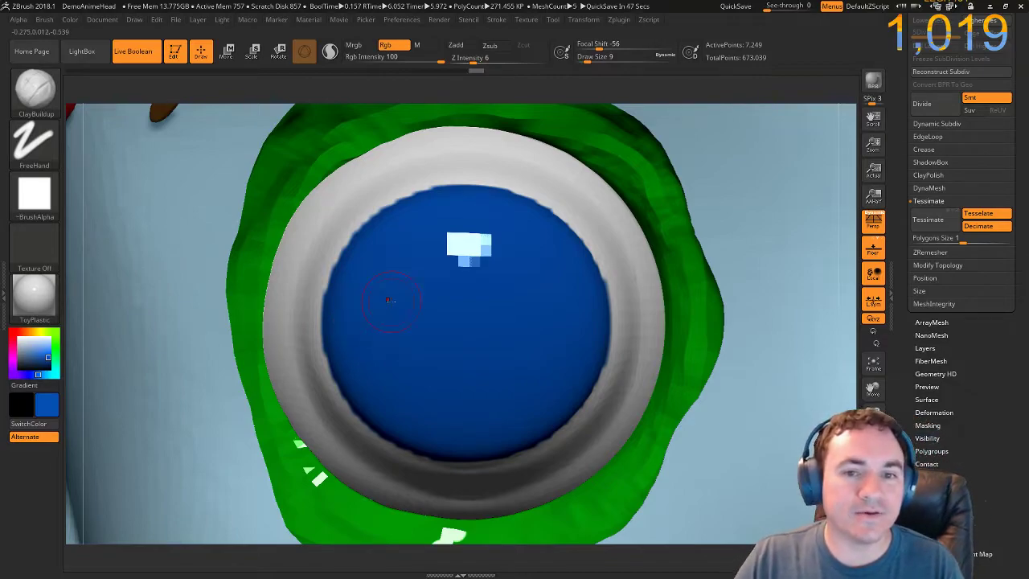
Paint a light blue highlight (R 53, G 138, B 255) on the iris's upper-left area and subdivide the eyeball to level 4.
left_click(49, 348)
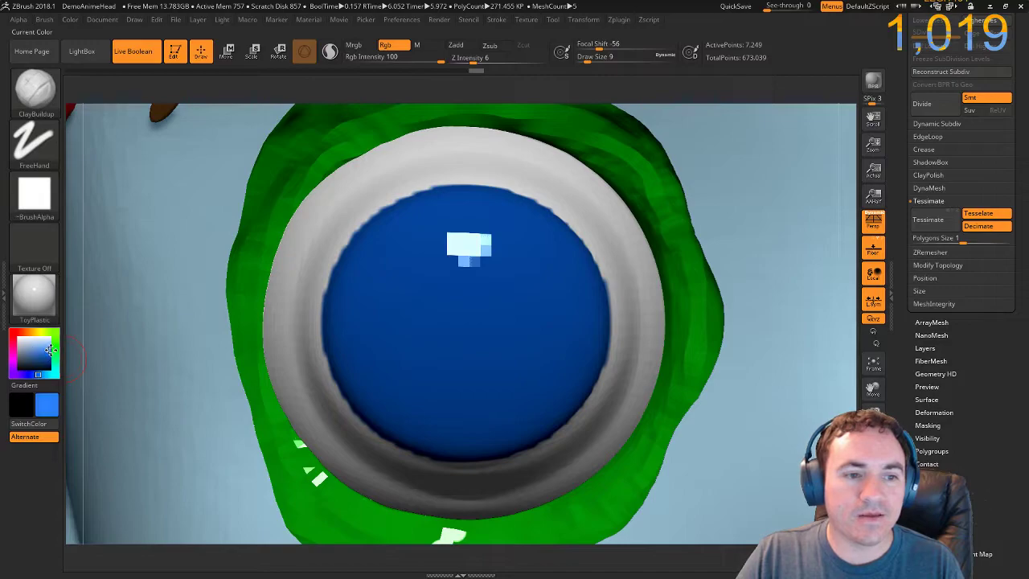
mouse_move(455, 256)
left_mouse_down()
mouse_move(436, 266)
mouse_move(430, 233)
mouse_move(394, 289)
mouse_move(415, 312)
left_mouse_up()
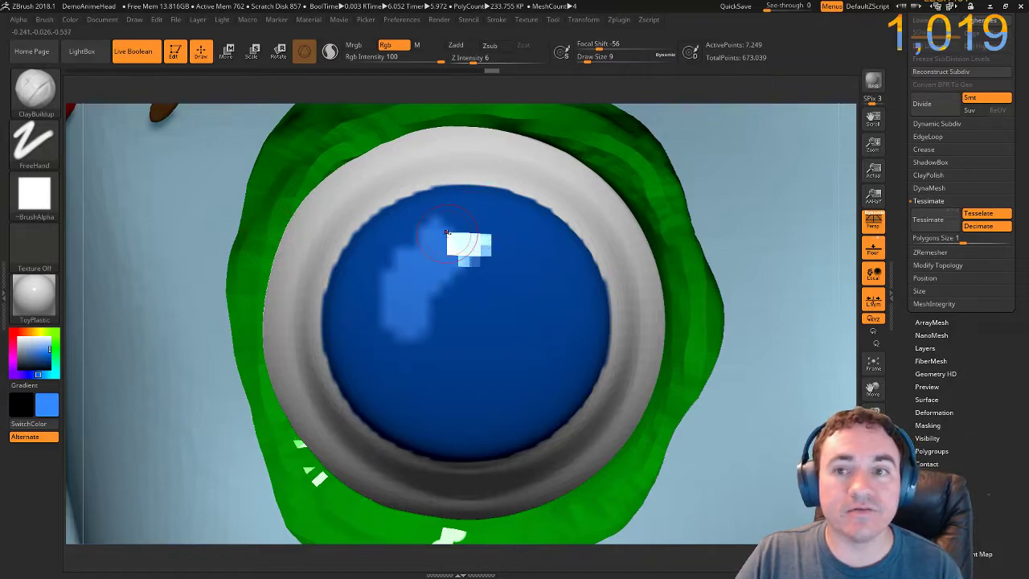
key("ctrl+d")
key("ctrl+d")
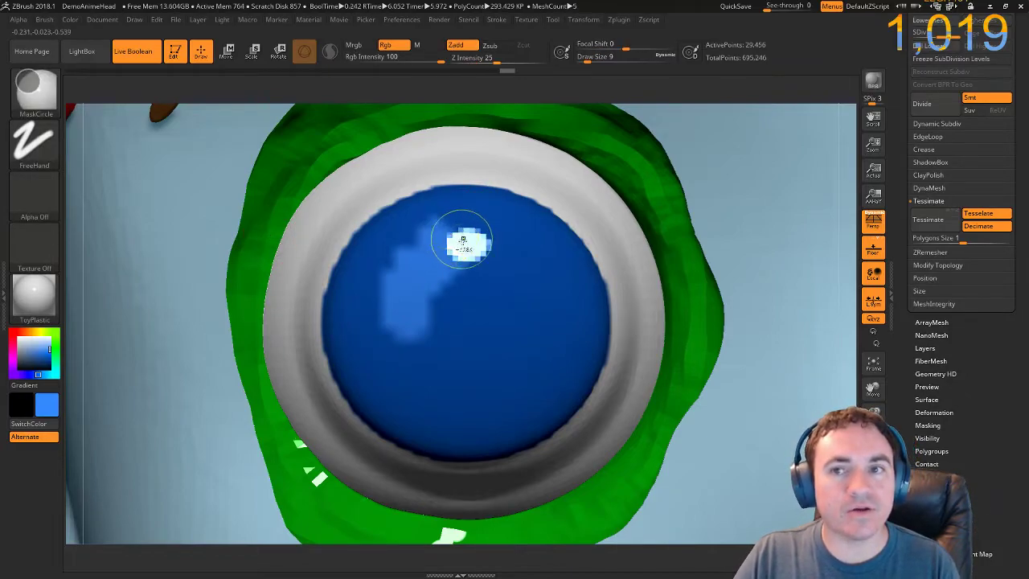
left_click_drag(455, 259, 455, 241, "shift")
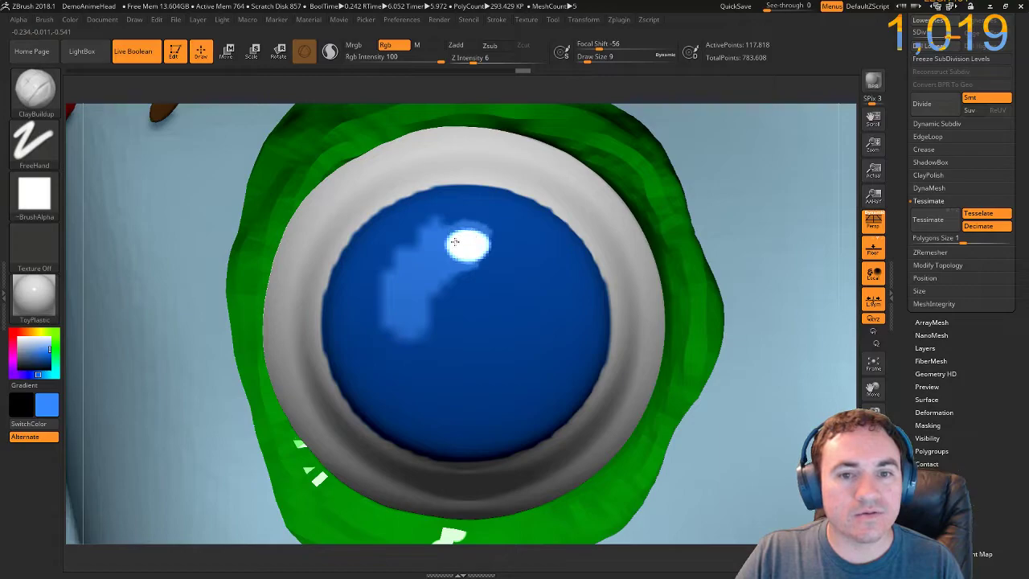
key("ctrl")
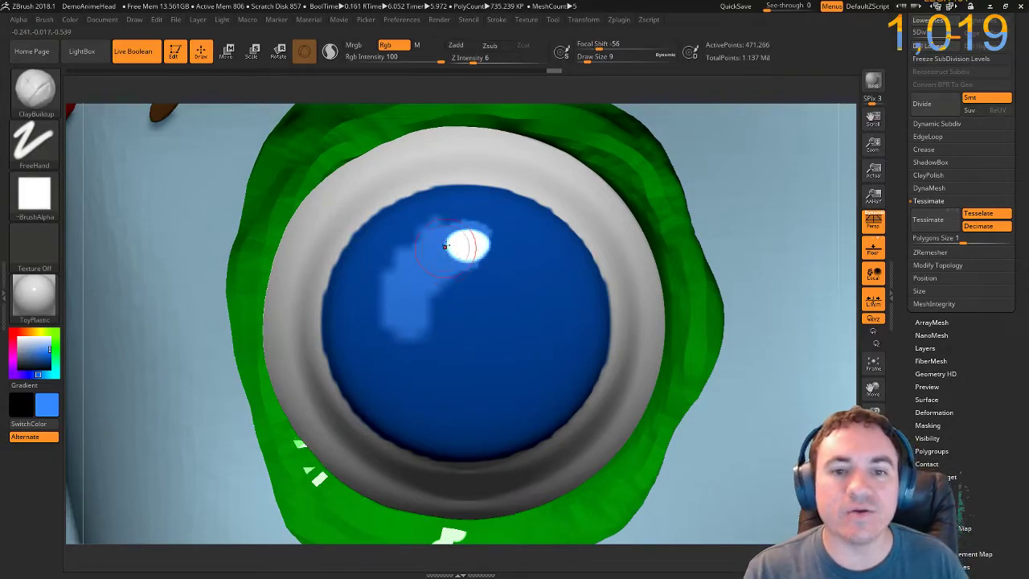
Extend the light blue highlight around the white glint and down the iris's left side, and smooth its edges.
left_click_drag(462, 240, 481, 245)
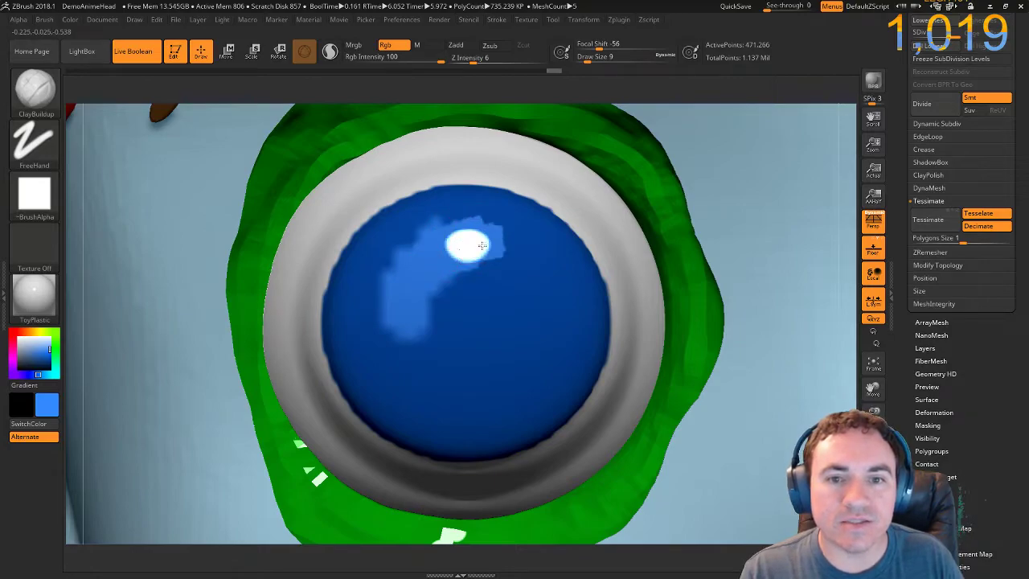
key("shift")
mouse_move(432, 297)
left_mouse_down("shift")
mouse_move(480, 250)
mouse_move(396, 288)
left_mouse_up("shift")
mouse_move(423, 229)
left_mouse_down()
mouse_move(378, 305)
mouse_move(427, 240)
mouse_move(384, 304)
mouse_move(418, 327)
mouse_move(394, 376)
left_mouse_up()
left_click_drag(379, 320, 387, 265, "shift")
mouse_move(445, 280)
left_mouse_down("shift")
mouse_move(439, 295)
mouse_move(458, 311)
left_mouse_up("shift")
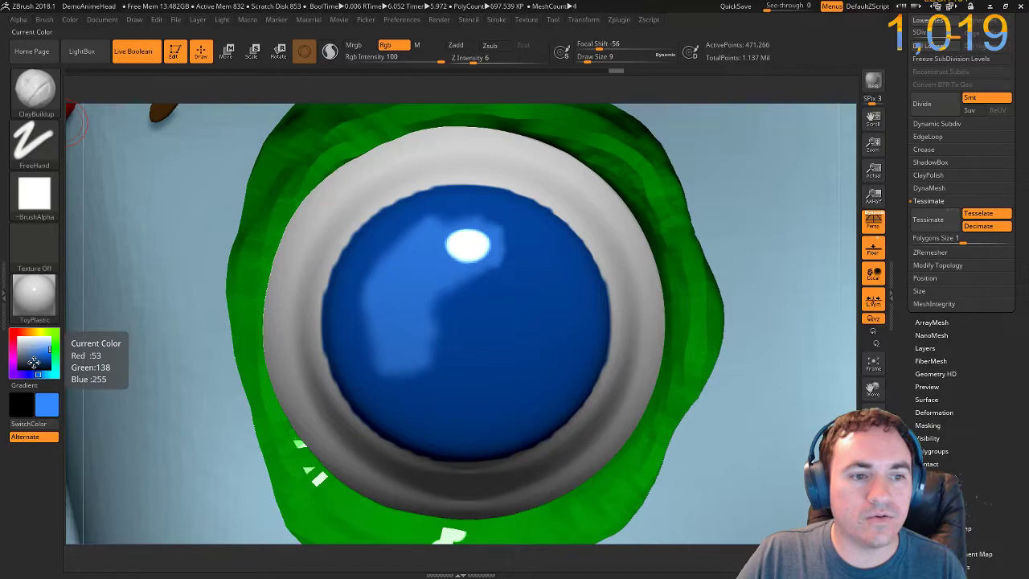
Paint a curved dark blue shadow across the iris's lower-right area and smooth its edges.
left_click(34, 361)
mouse_move(535, 291)
left_mouse_down()
mouse_move(491, 366)
mouse_move(427, 404)
left_mouse_up()
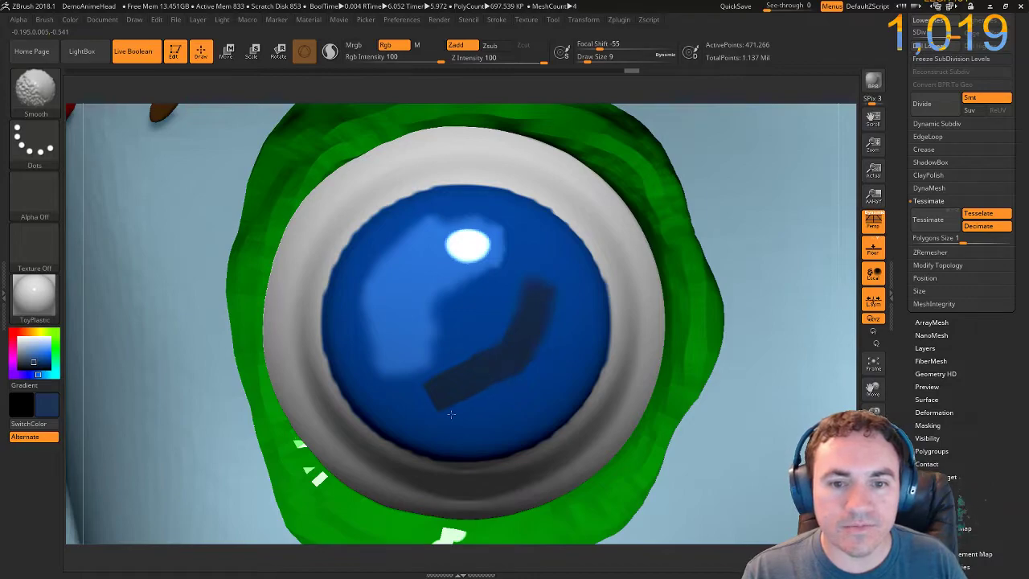
left_click_drag(469, 398, 519, 380)
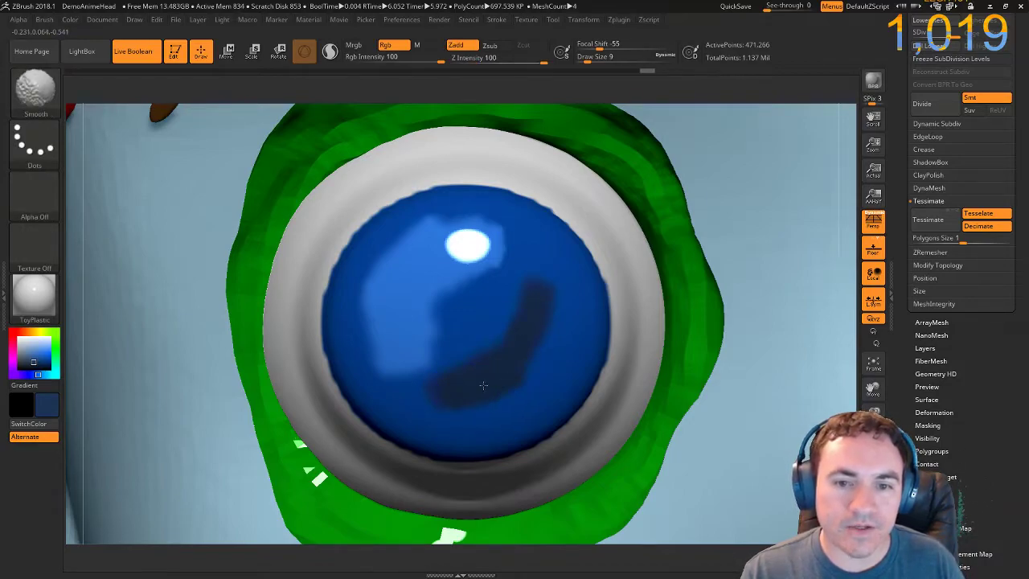
left_click_drag(535, 378, 521, 286)
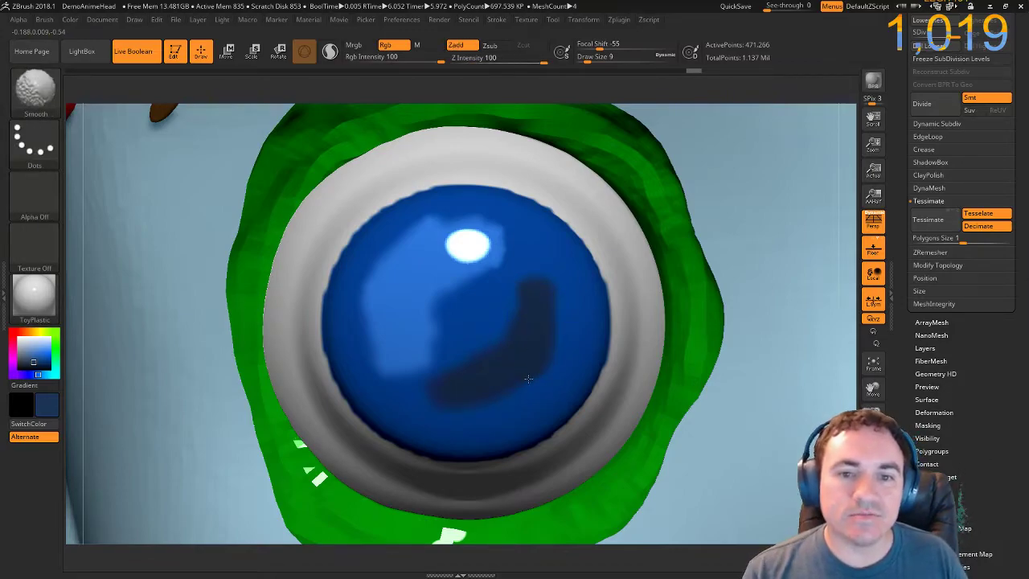
left_click_drag(532, 294, 534, 288, "shift")
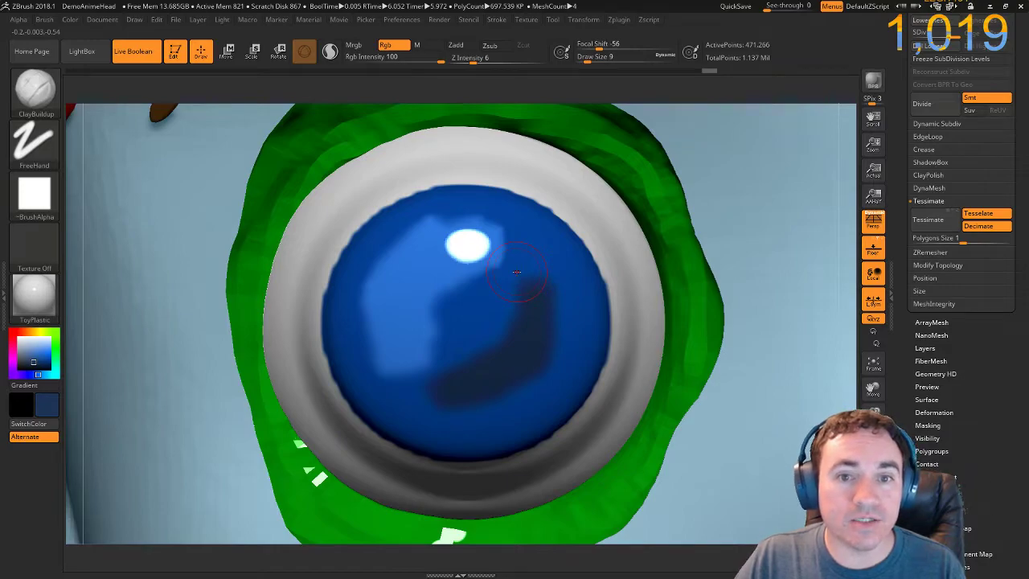
Quick-save the project, then leave Edit mode by switching from the head tool to the 2.5D SimpleBrush.
left_click(729, 6)
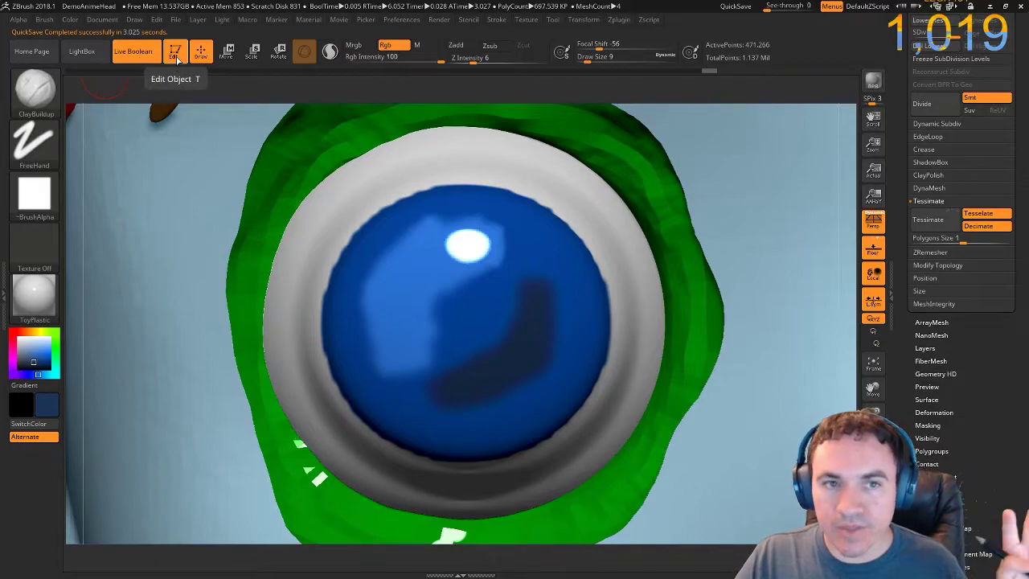
left_click_drag(898, 82, 906, 202)
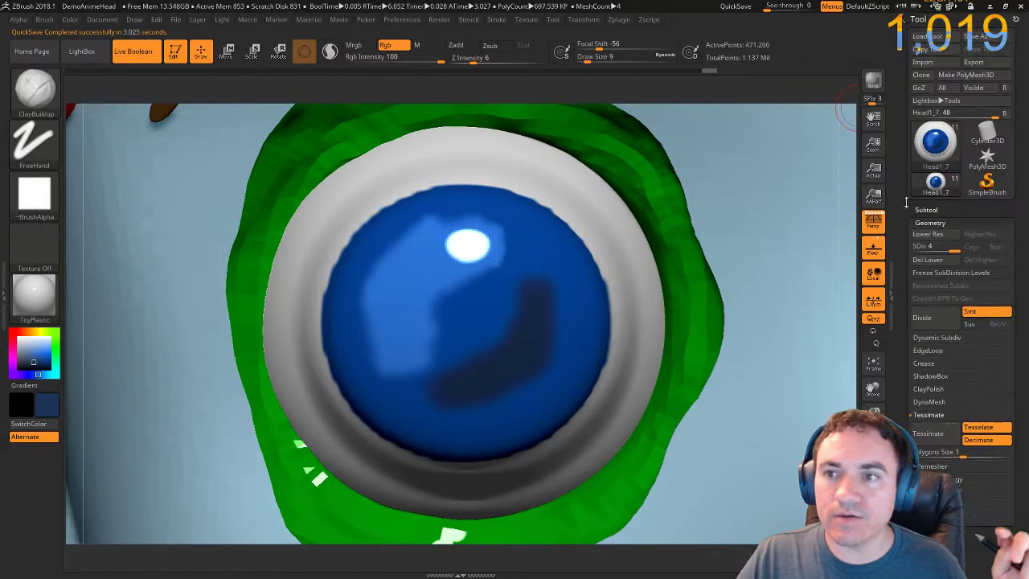
left_click(984, 183)
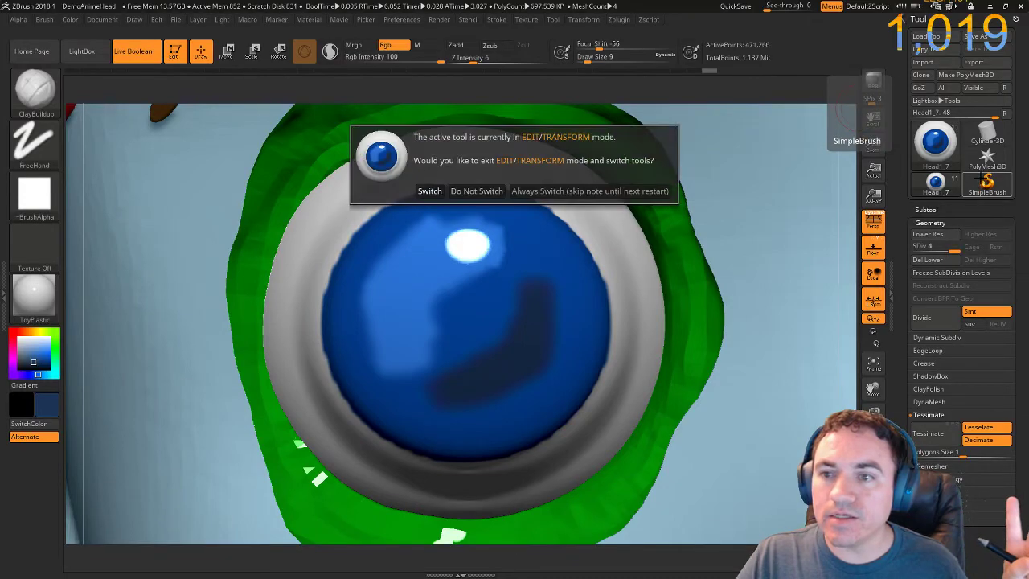
left_click(433, 195)
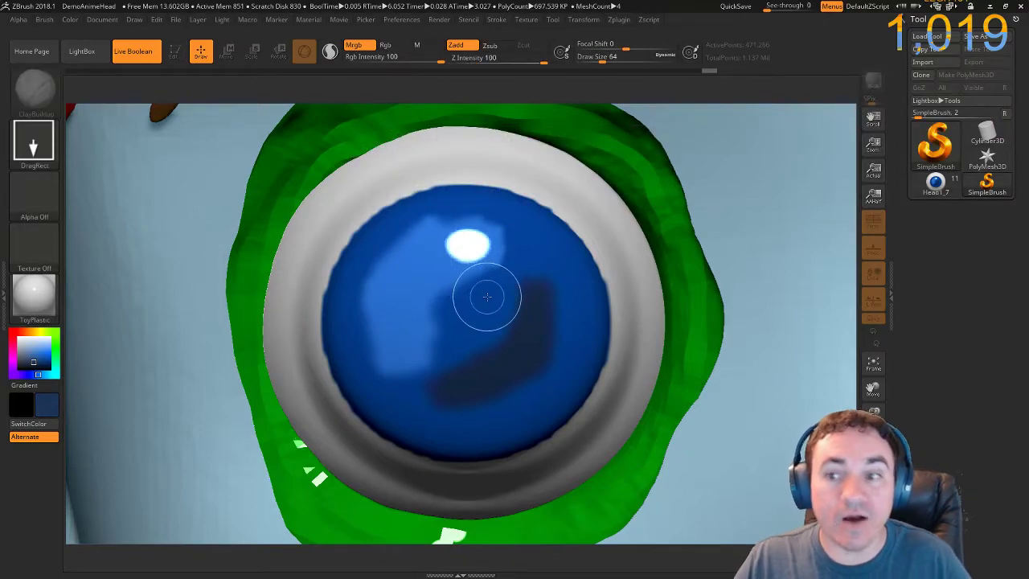
Replace the SimpleBrush with the 2.5D Smudge brush.
left_click_drag(421, 281, 474, 370)
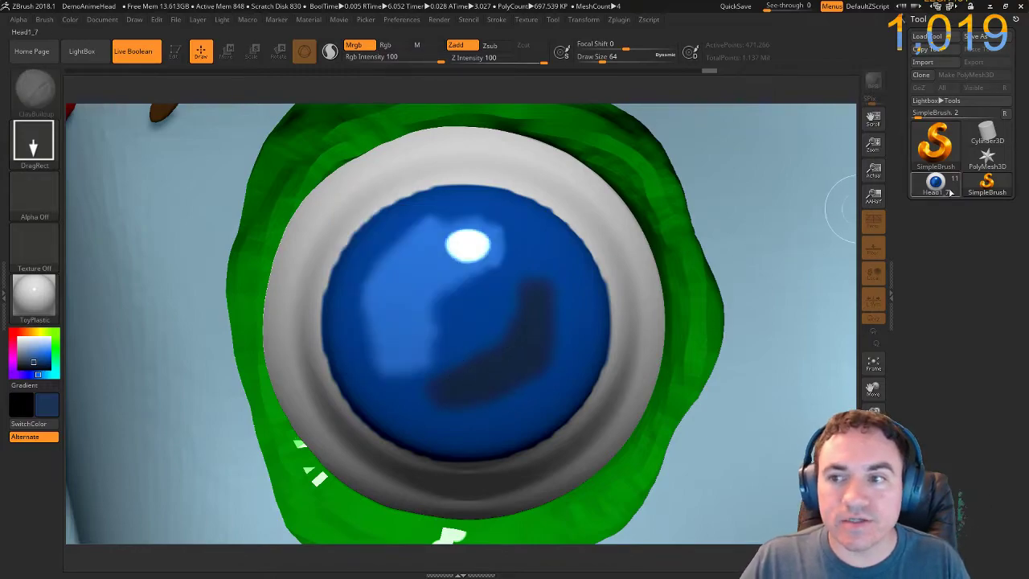
left_click(991, 185)
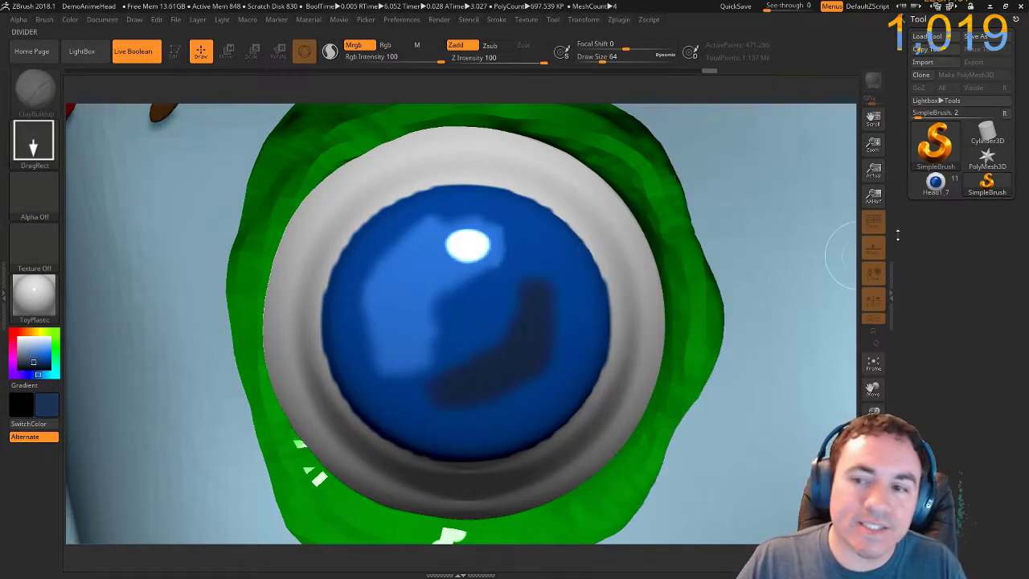
left_click(988, 183)
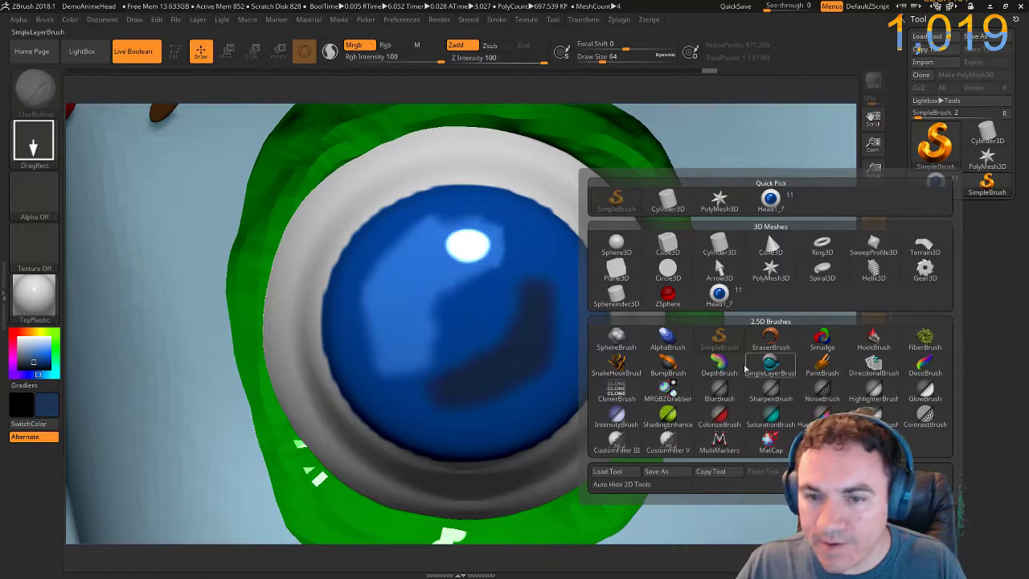
mouse_move(650, 413)
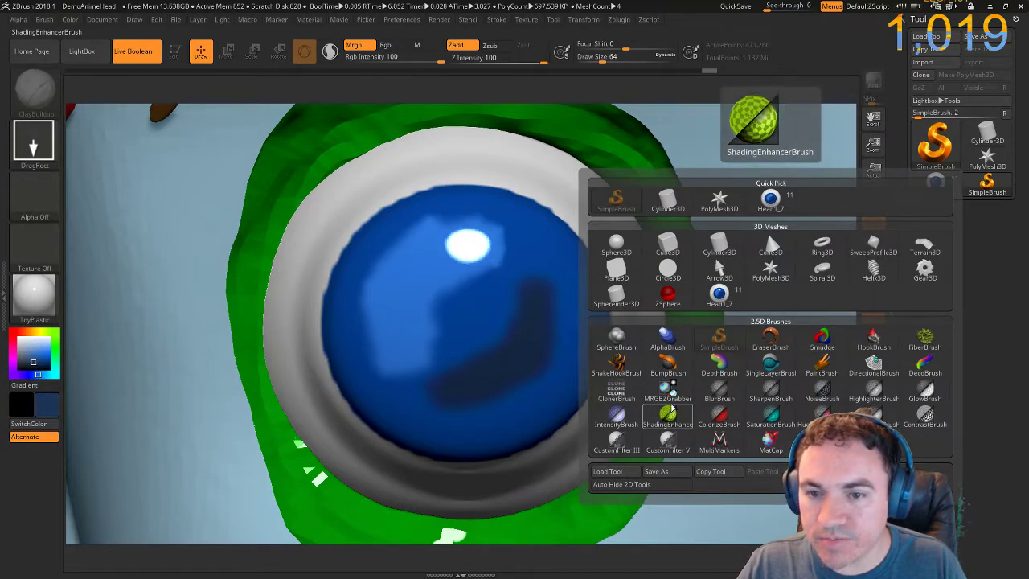
mouse_move(748, 384)
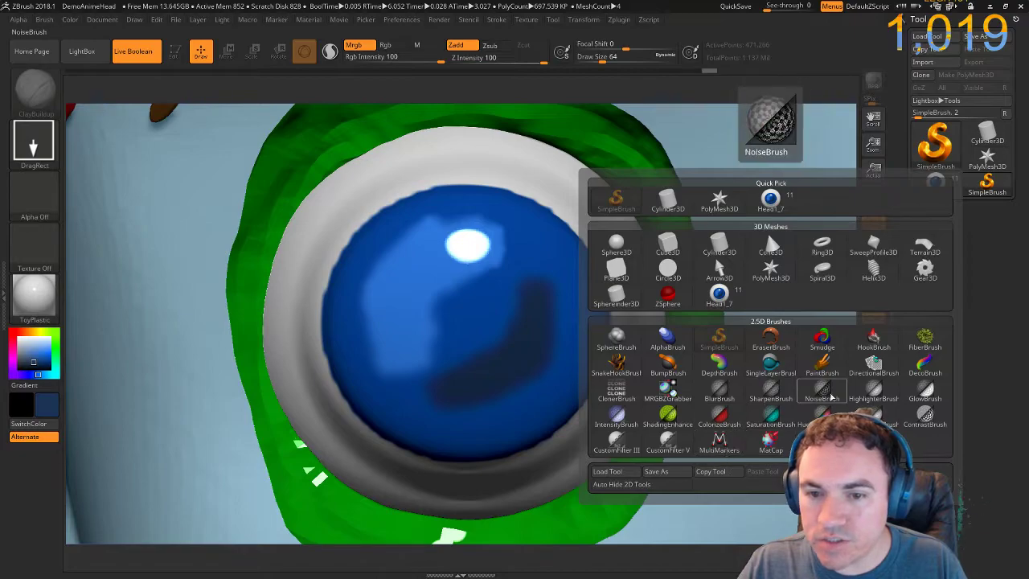
mouse_move(674, 450)
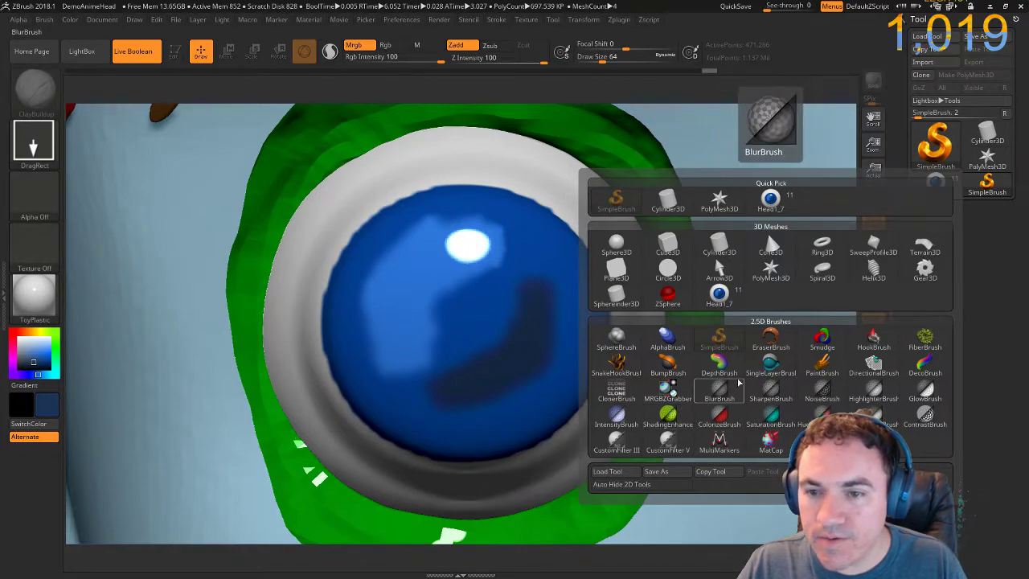
left_click(816, 339)
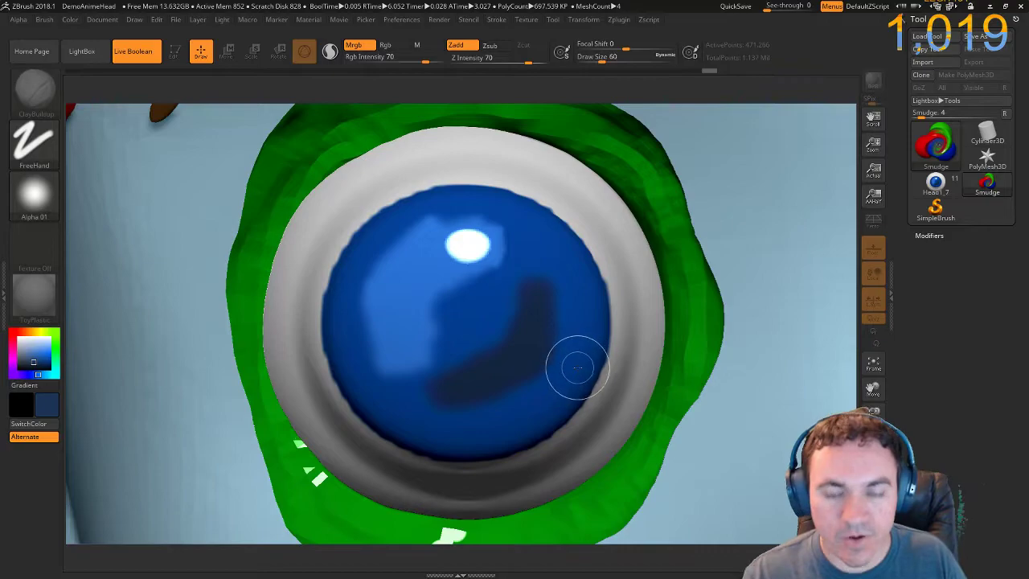
Smudge the iris's dark shadow, light highlight and white glint into the surrounding blue at draw size 28.
mouse_move(567, 349)
left_mouse_down()
mouse_move(520, 294)
mouse_move(496, 295)
left_mouse_up()
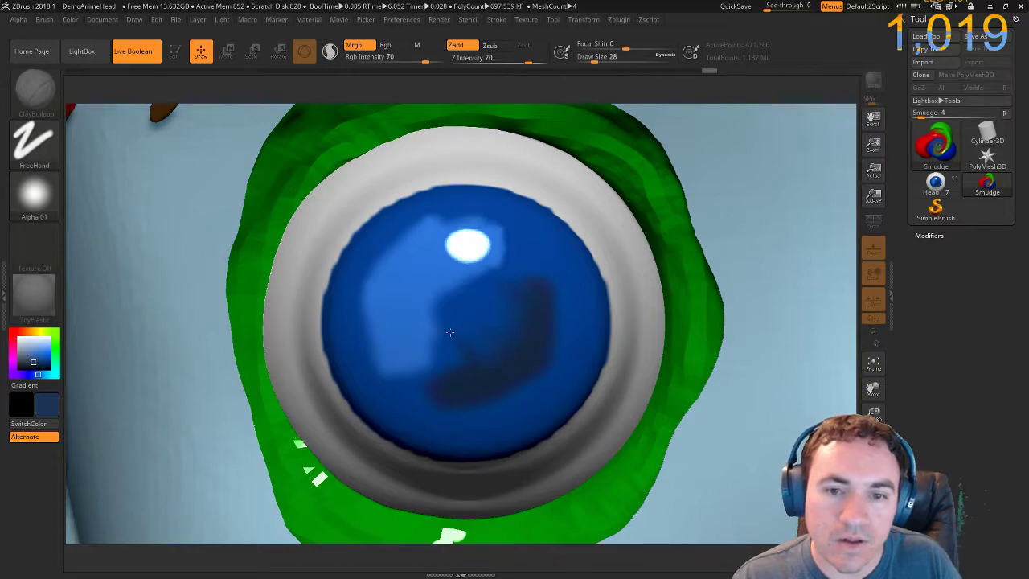
mouse_move(457, 391)
left_mouse_down()
mouse_move(441, 353)
mouse_move(486, 357)
left_mouse_up()
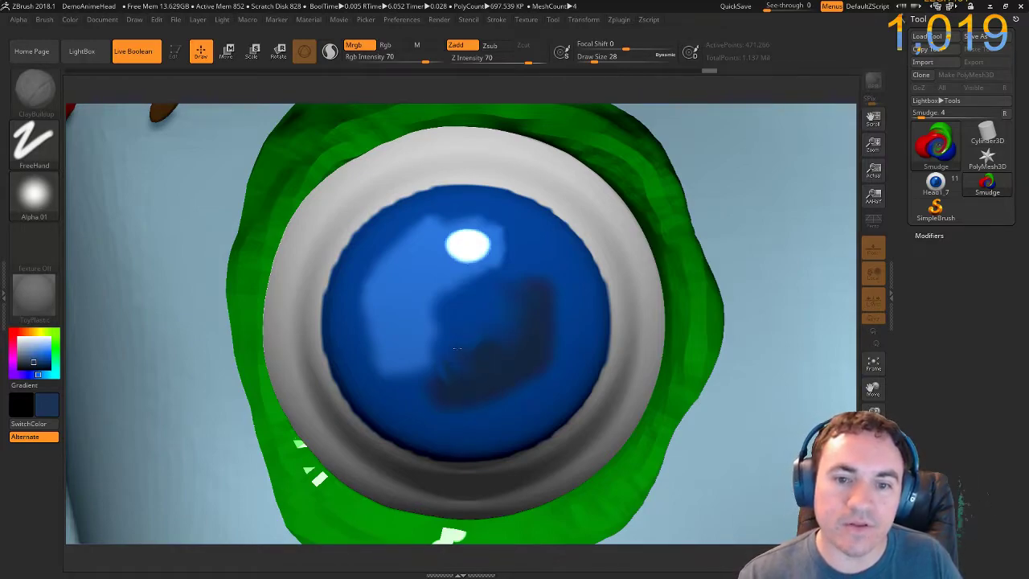
left_click_drag(462, 386, 435, 371)
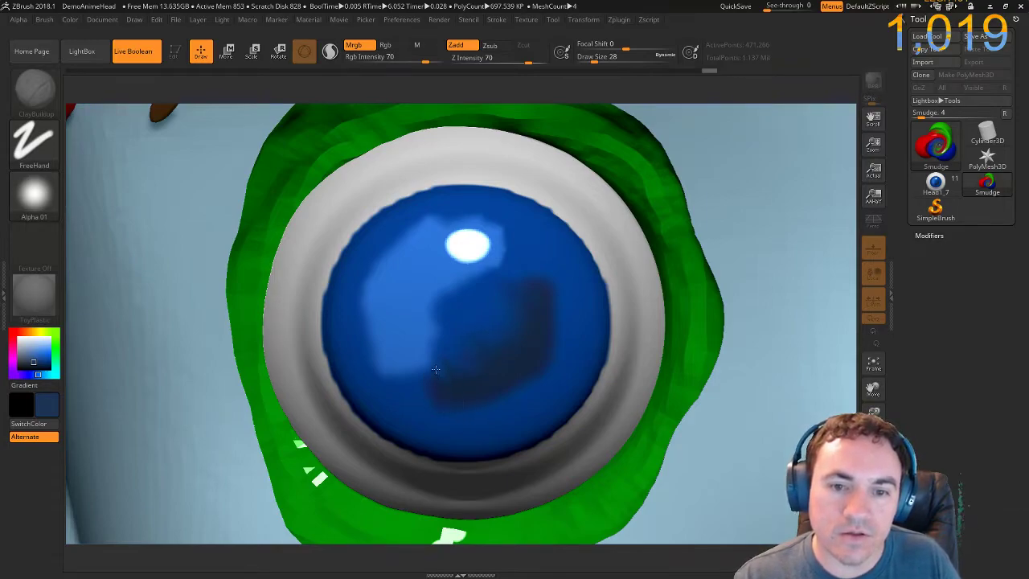
mouse_move(442, 273)
left_mouse_down()
mouse_move(461, 286)
mouse_move(468, 267)
mouse_move(466, 282)
mouse_move(471, 238)
mouse_move(455, 249)
mouse_move(482, 261)
mouse_move(432, 277)
mouse_move(437, 301)
mouse_move(426, 287)
mouse_move(434, 278)
mouse_move(451, 299)
mouse_move(430, 299)
mouse_move(436, 308)
mouse_move(420, 320)
left_mouse_up()
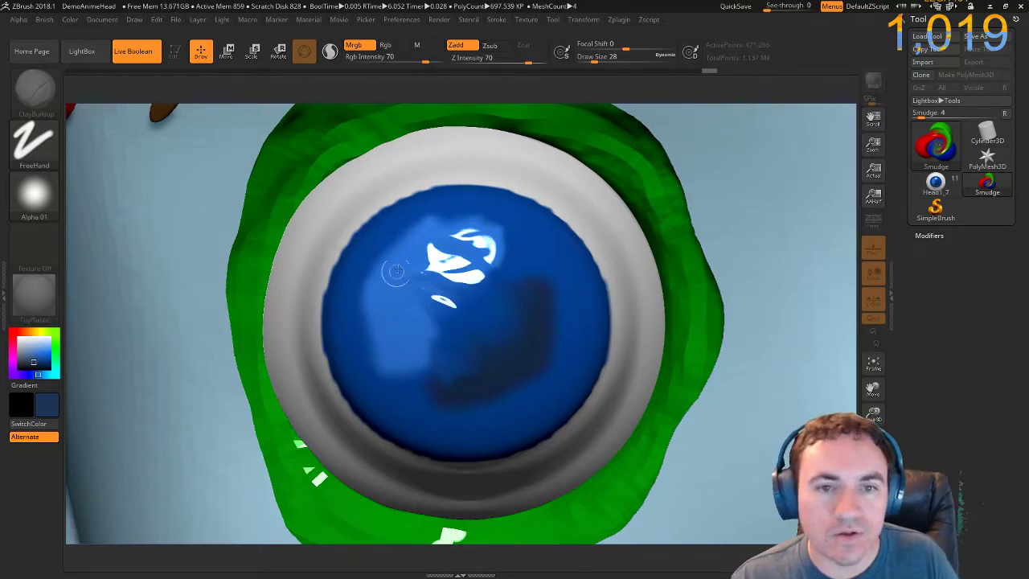
mouse_move(463, 215)
left_mouse_down()
mouse_move(438, 225)
mouse_move(472, 220)
mouse_move(492, 231)
left_mouse_up()
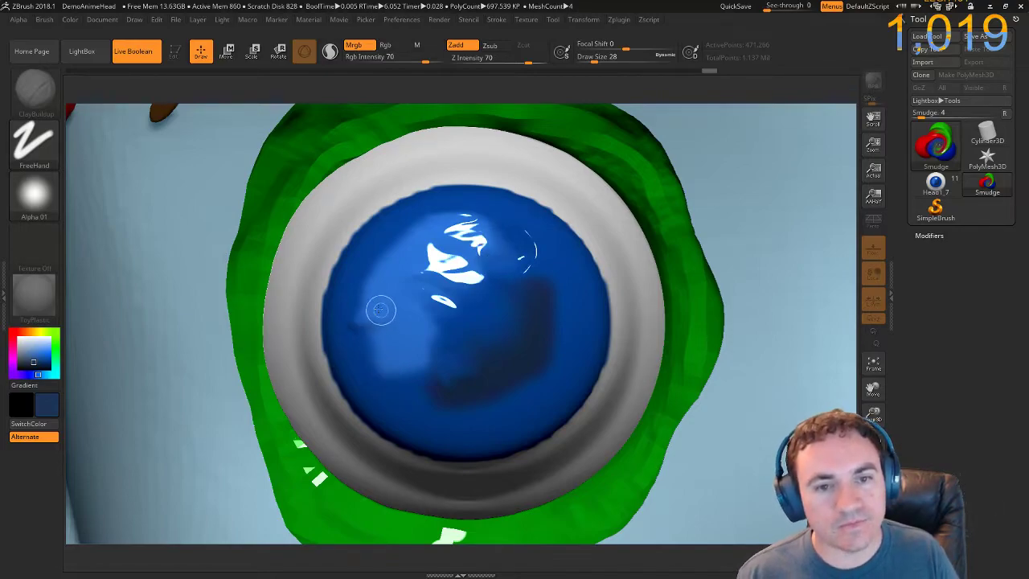
left_click_drag(366, 314, 378, 323)
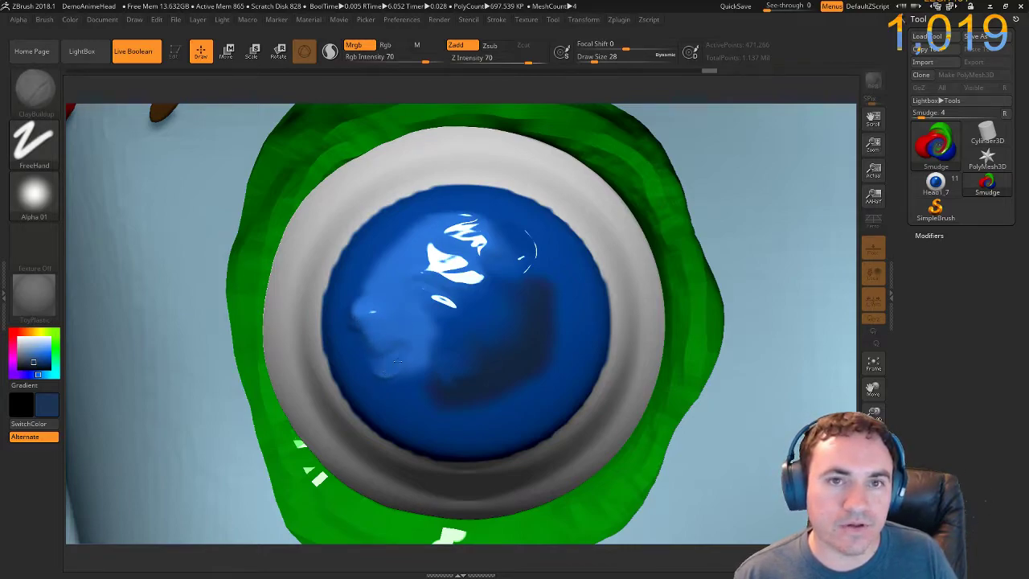
left_click_drag(403, 366, 406, 394)
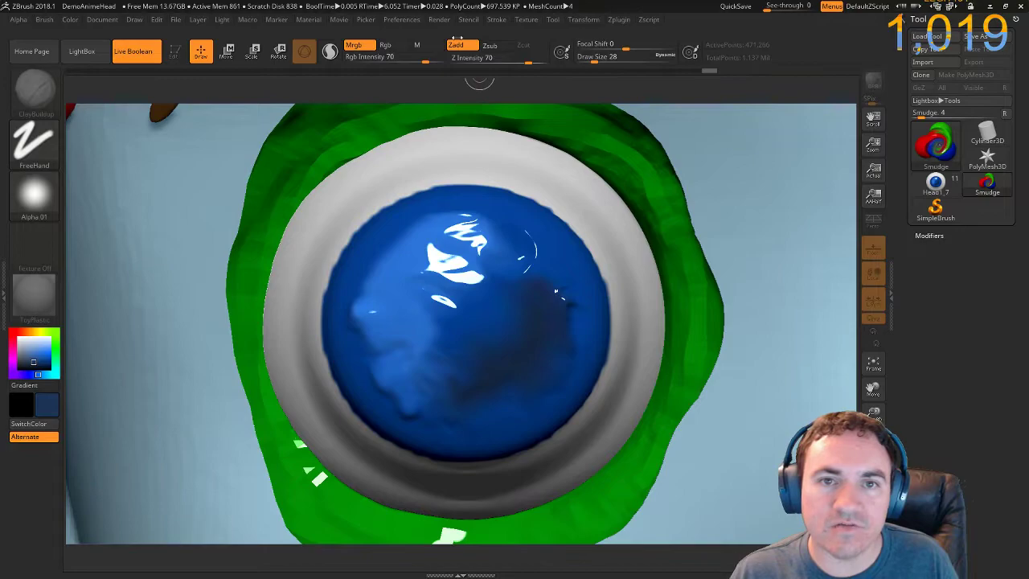
Lower the Smudge brush's Rgb and Z intensity to 14 with Zadd on, and blend the iris's left and lower-left highlight edge.
left_click(455, 44)
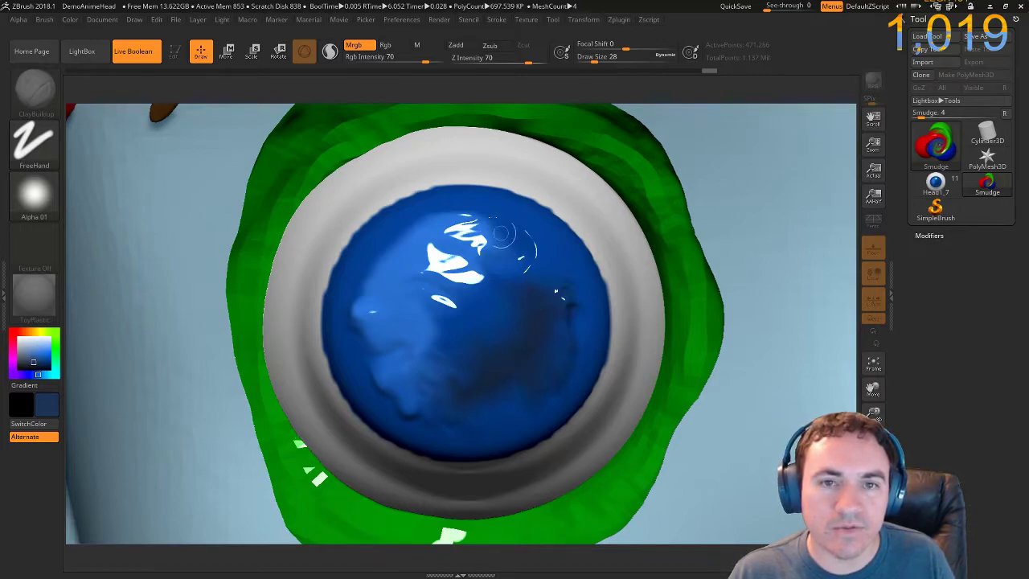
left_click(456, 45)
scroll(464, 58, "up", 1)
left_click_drag(489, 59, 464, 61)
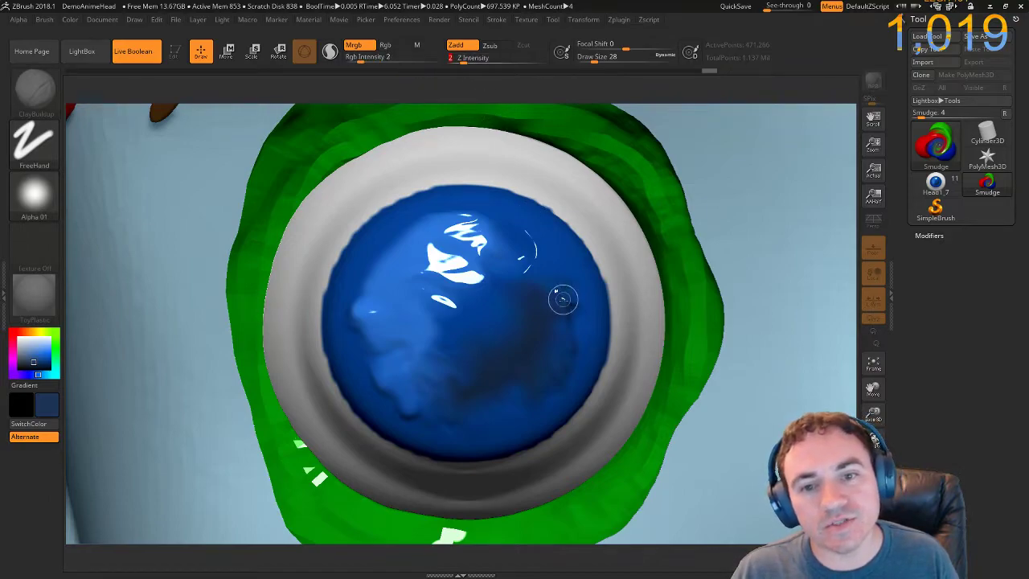
scroll(470, 58, "up", 5)
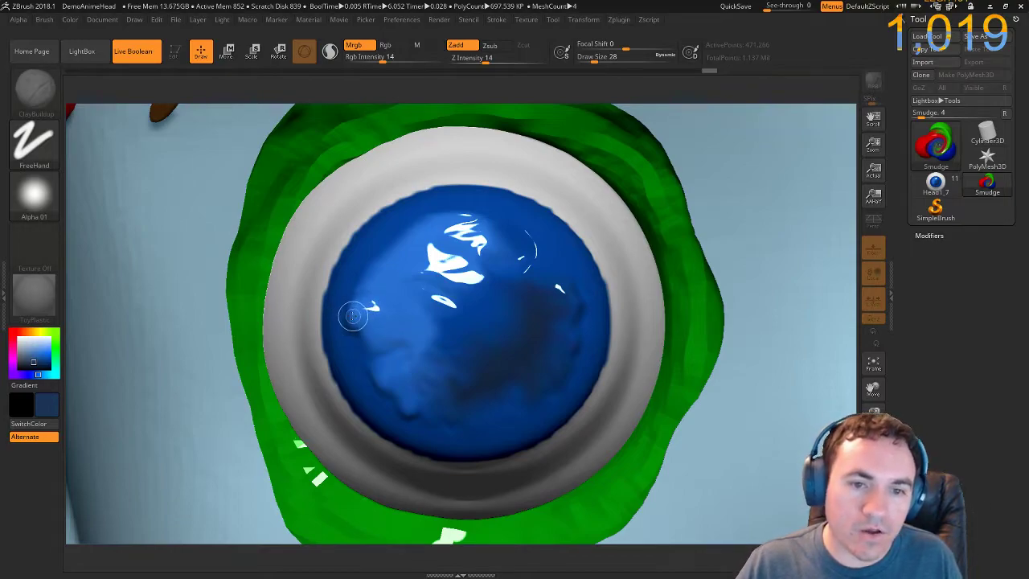
key("shift")
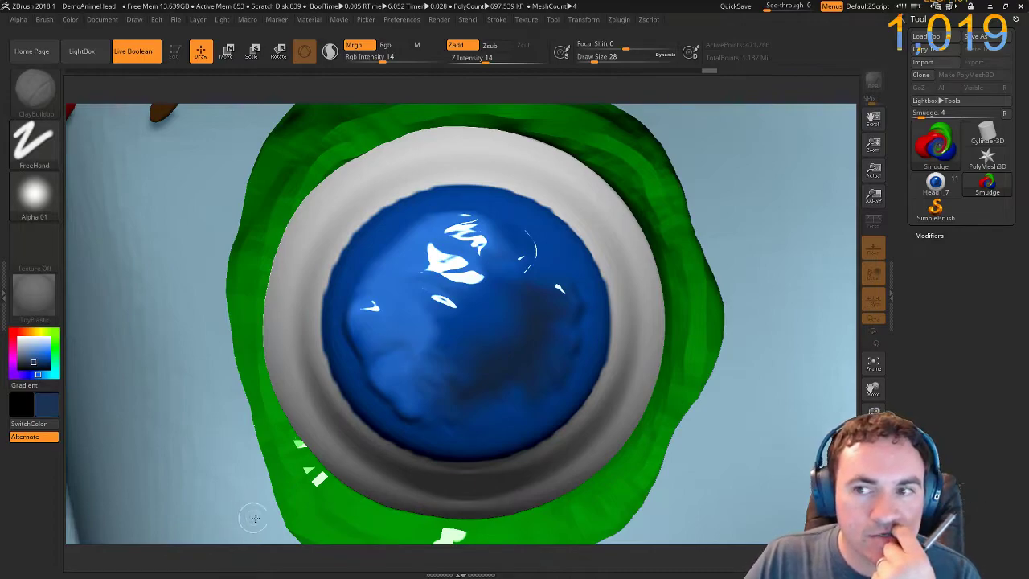
Quick-save the project, then capture the painted iris canvas as textures with GrabDoc and GrabDocAndDepth.
left_click(735, 7)
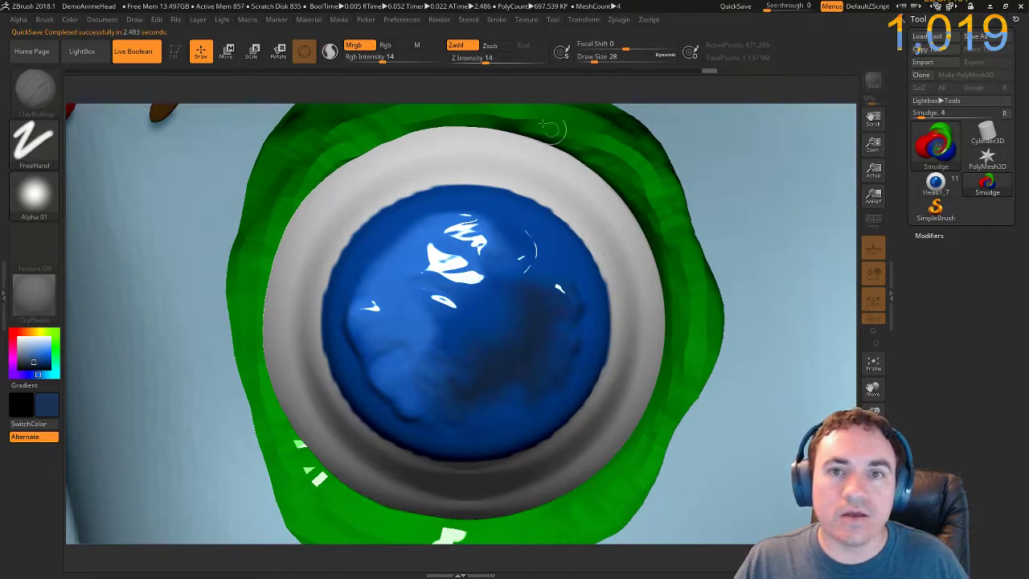
left_click(529, 22)
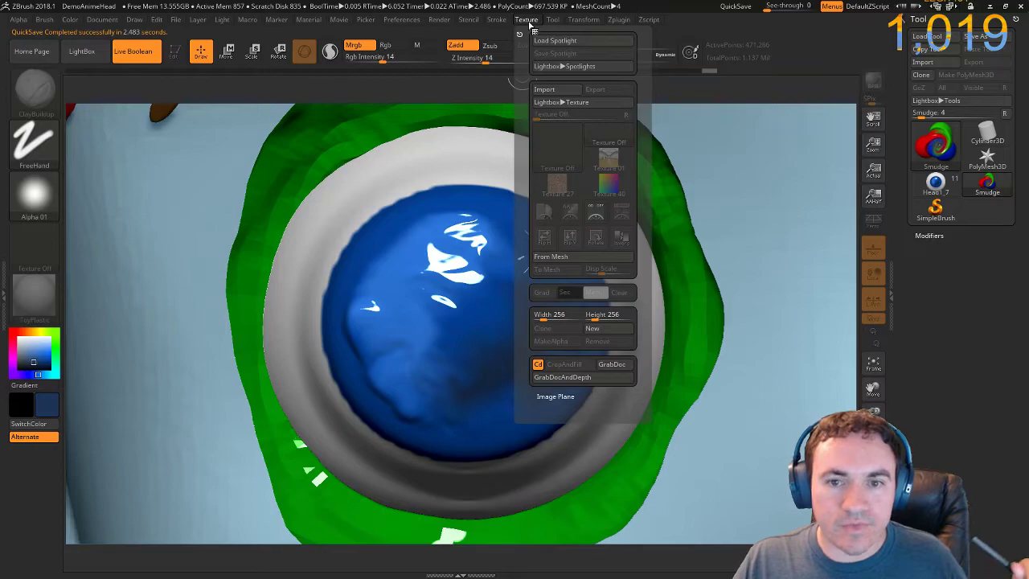
left_click(609, 365)
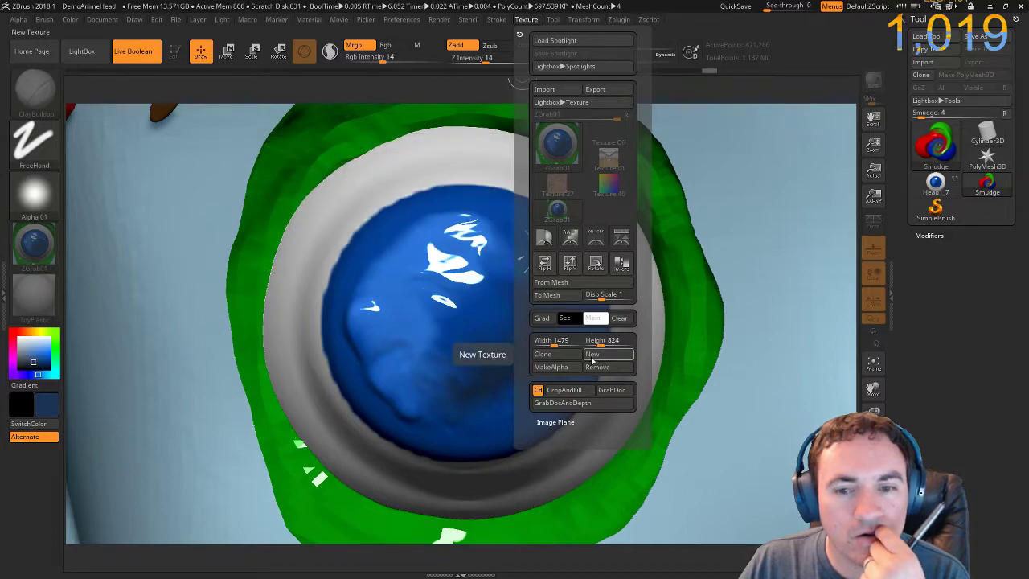
left_click(576, 406)
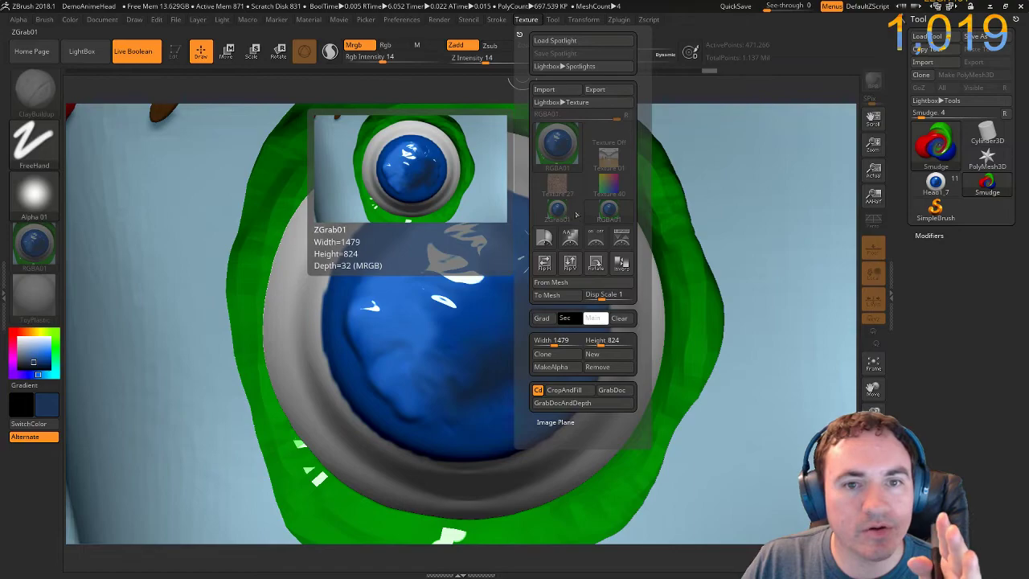
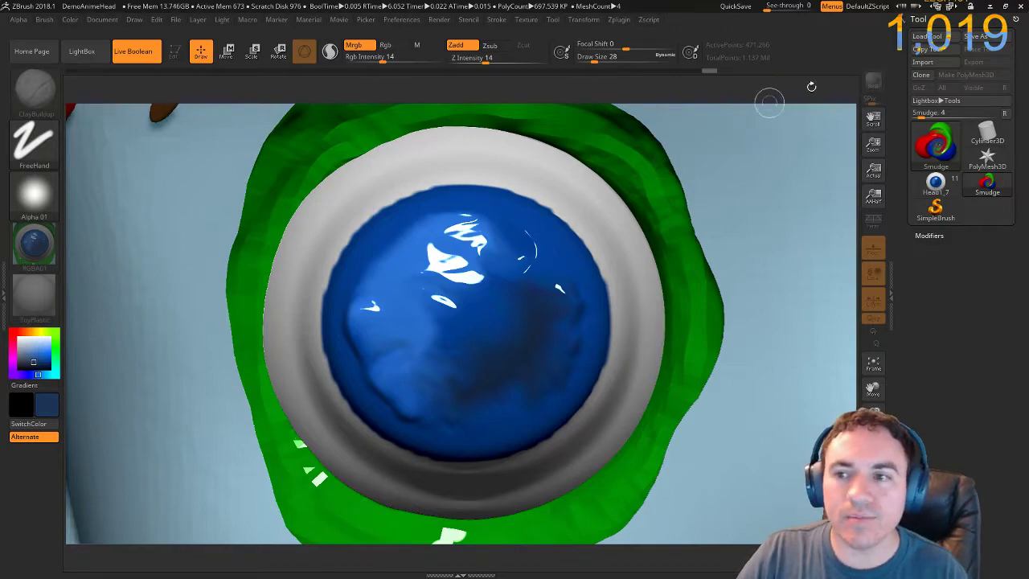
Switch back to the Head1_7 tool, clear the canvas, draw the model on it, and frame it in Edit mode.
left_click(935, 185)
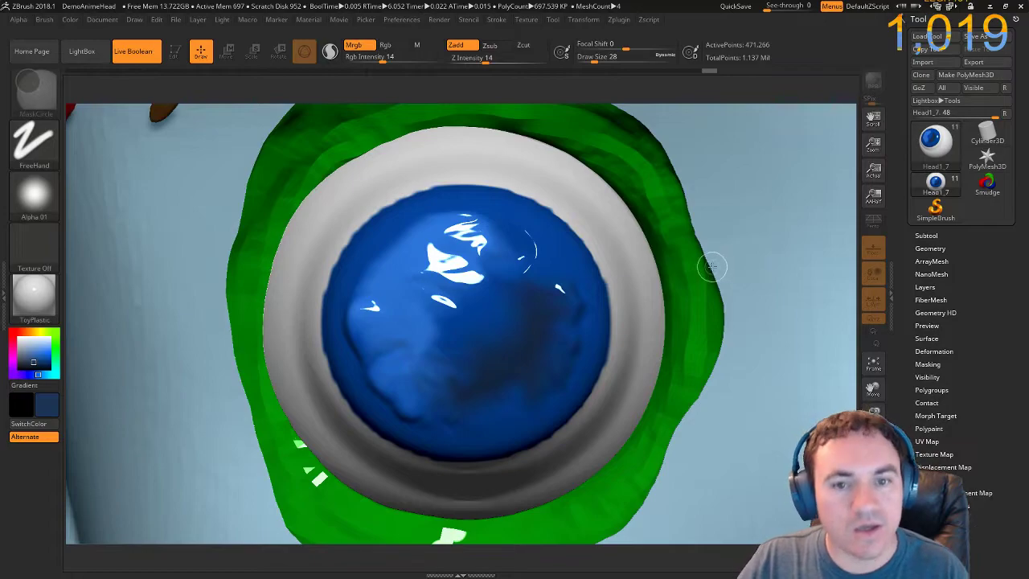
key("ctrl+n")
left_click_drag(472, 325, 438, 307)
key("ctrl+n")
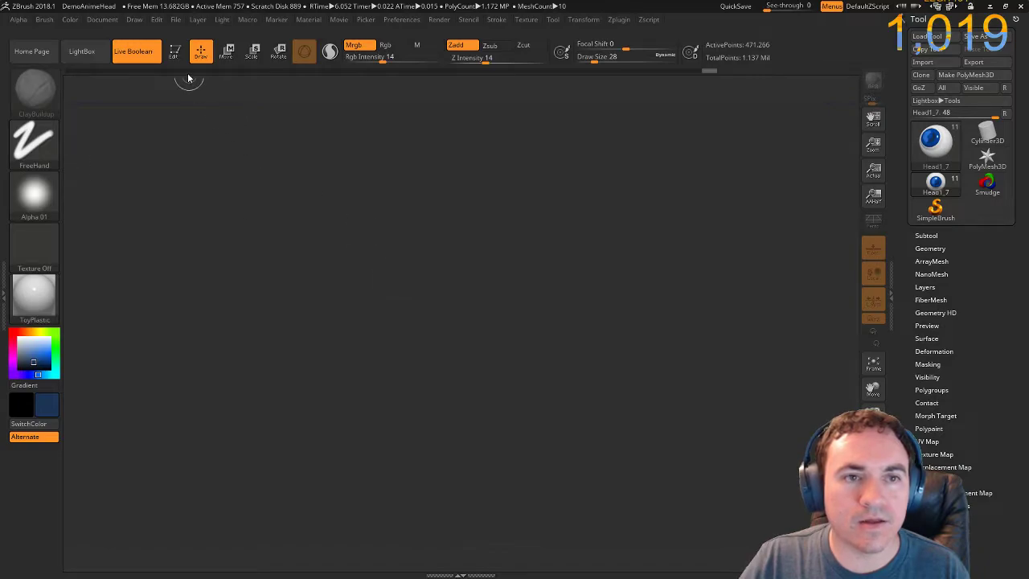
left_click(175, 54)
key("f")
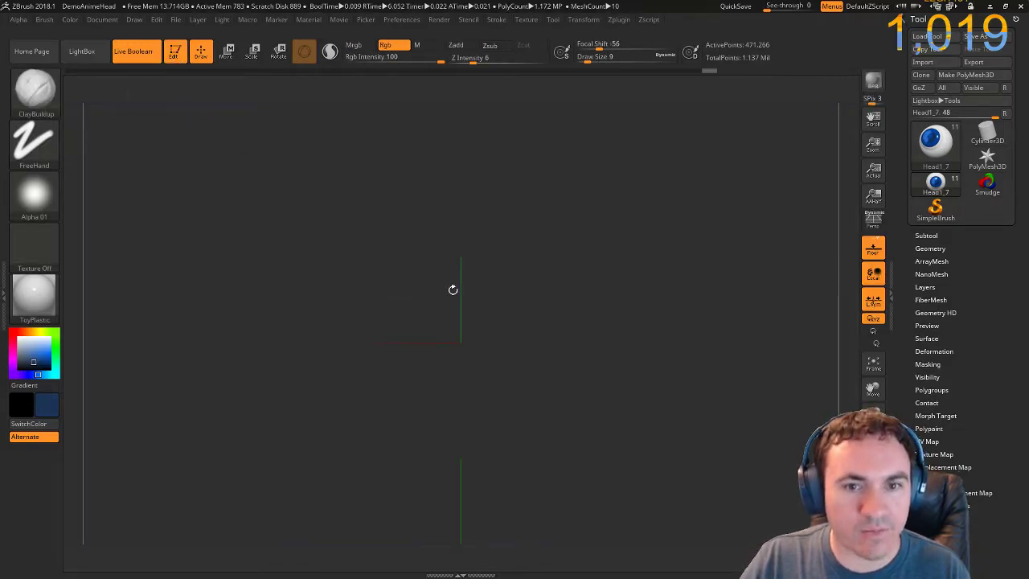
Examine the 3D view around the origin and the tool library for the missing head model.
mouse_move(632, 378)
right_mouse_down("ctrl")
mouse_move(620, 361)
mouse_move(508, 406)
right_mouse_up("ctrl")
left_click_drag(480, 407, 529, 383)
left_click_drag(494, 299, 544, 303)
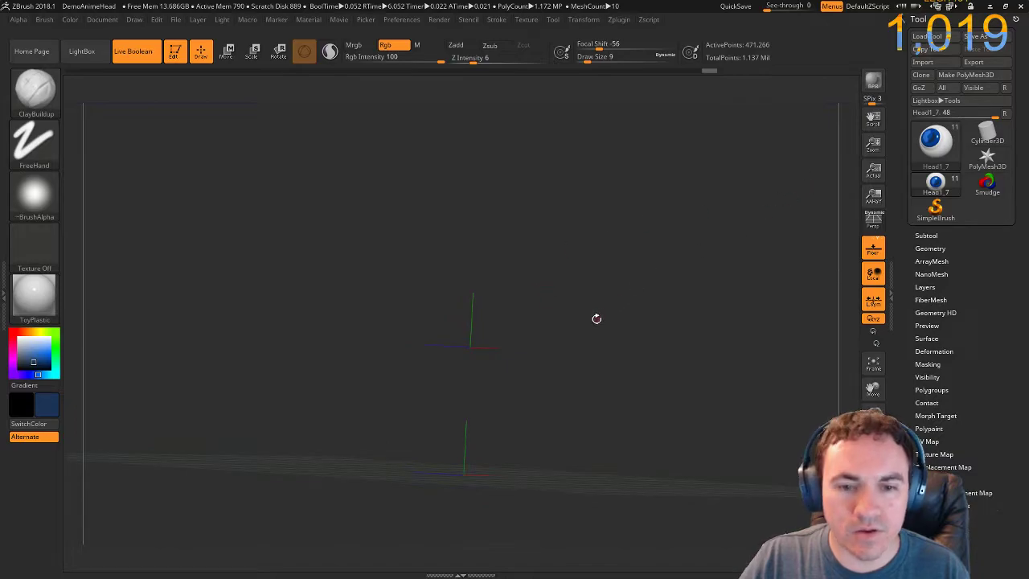
right_click_drag(582, 343, 345, 189, "ctrl")
right_click_drag(456, 299, 195, 274, "ctrl")
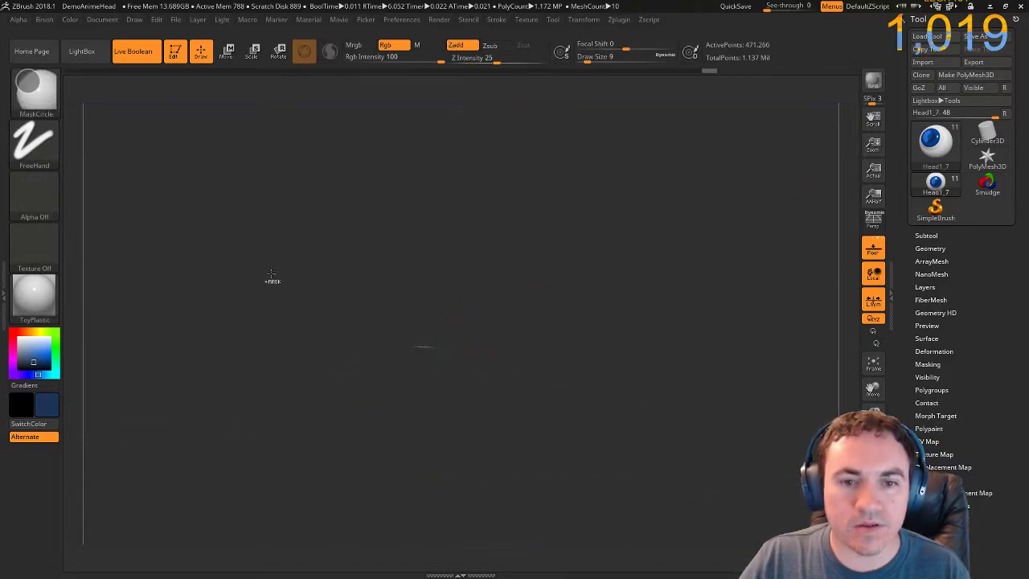
mouse_move(337, 338)
right_mouse_down("ctrl")
mouse_move(528, 351)
mouse_move(675, 378)
right_mouse_up("ctrl")
right_click_drag(307, 347, 723, 418, "ctrl")
left_click_drag(408, 333, 595, 228)
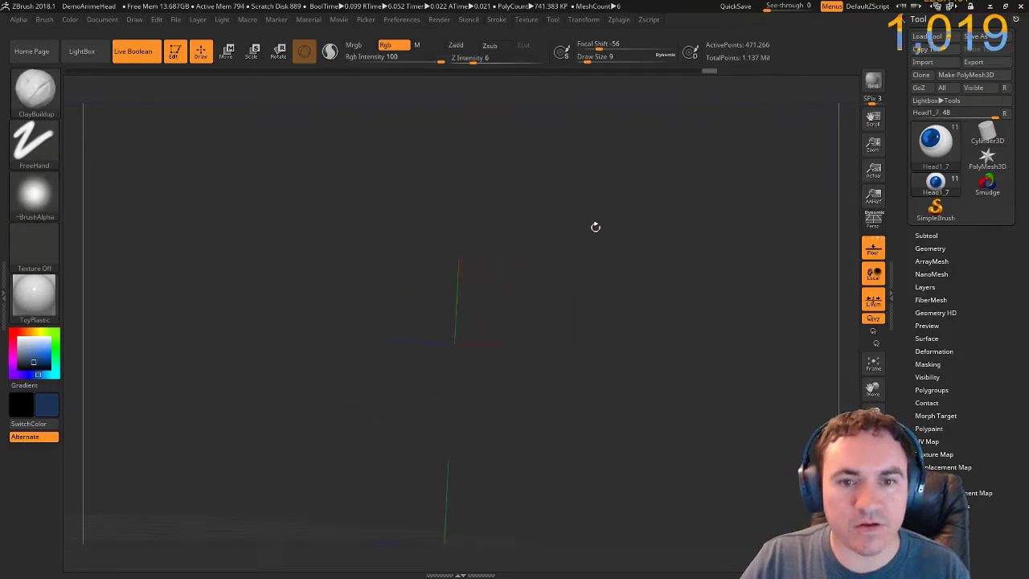
mouse_move(935, 178)
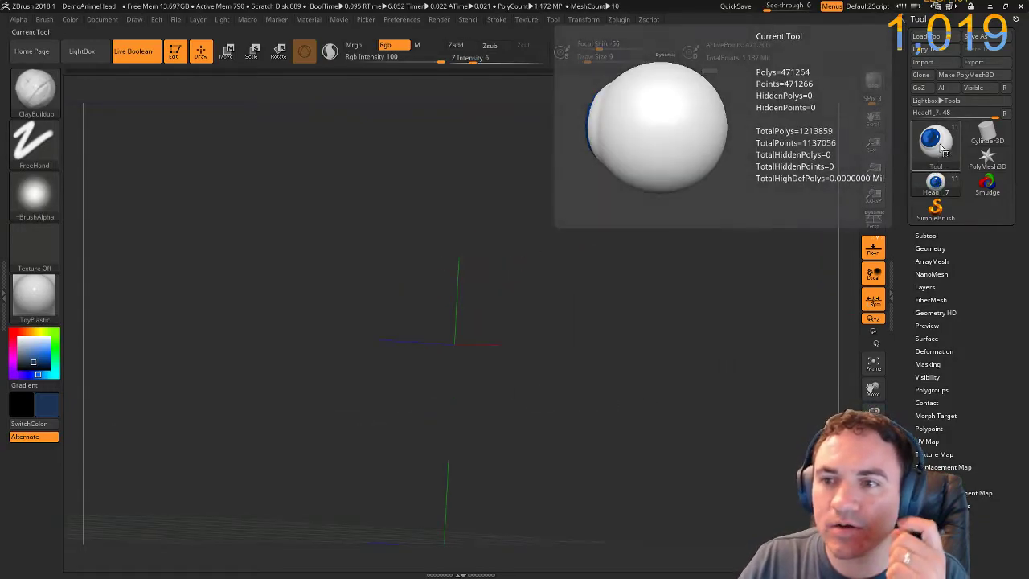
left_click(935, 186)
mouse_move(794, 208)
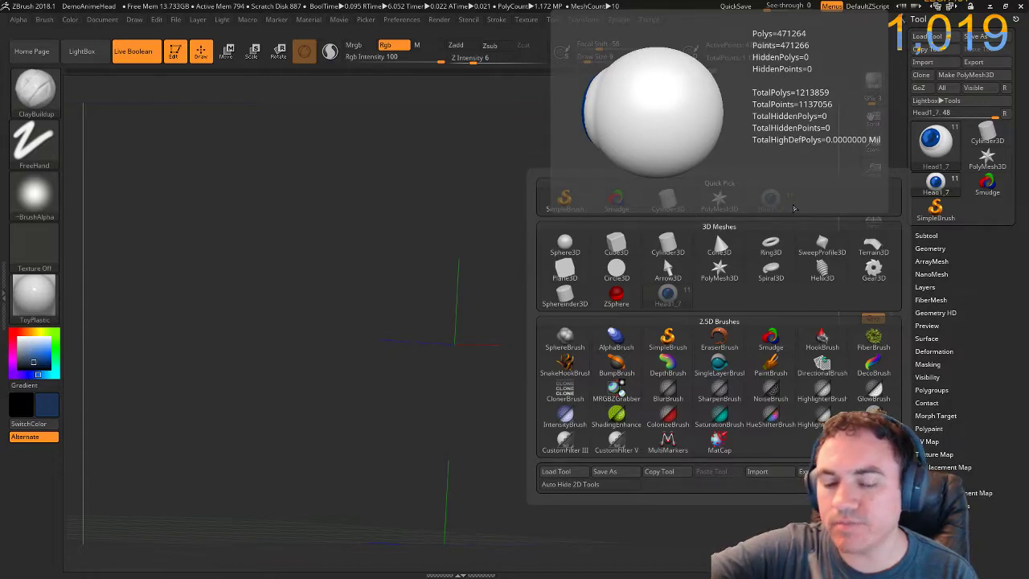
left_click(936, 164)
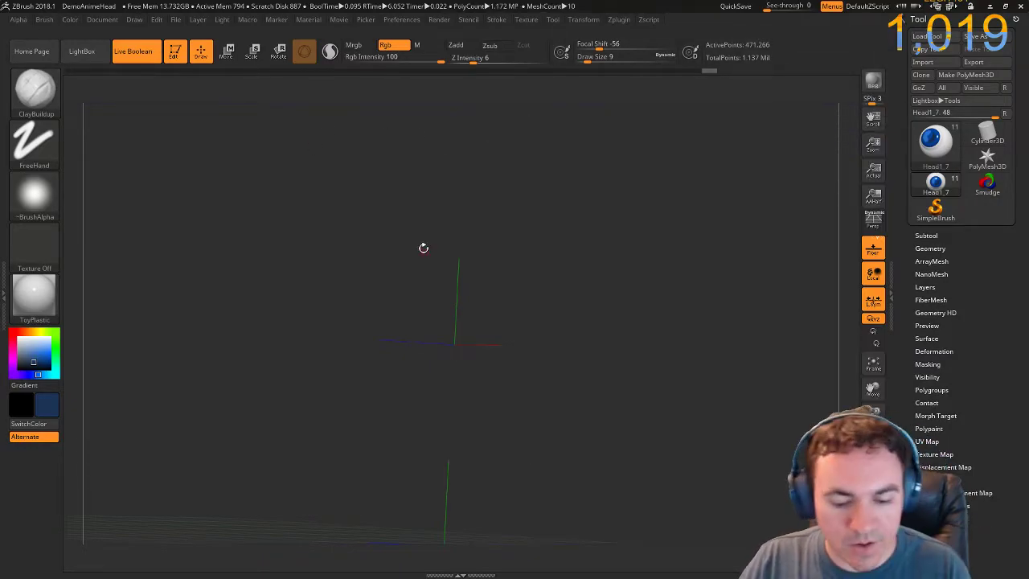
Leave Edit mode, try a stroke of the Head1_7 tool on the canvas, and clear the canvas.
left_click(174, 50)
key("ctrl")
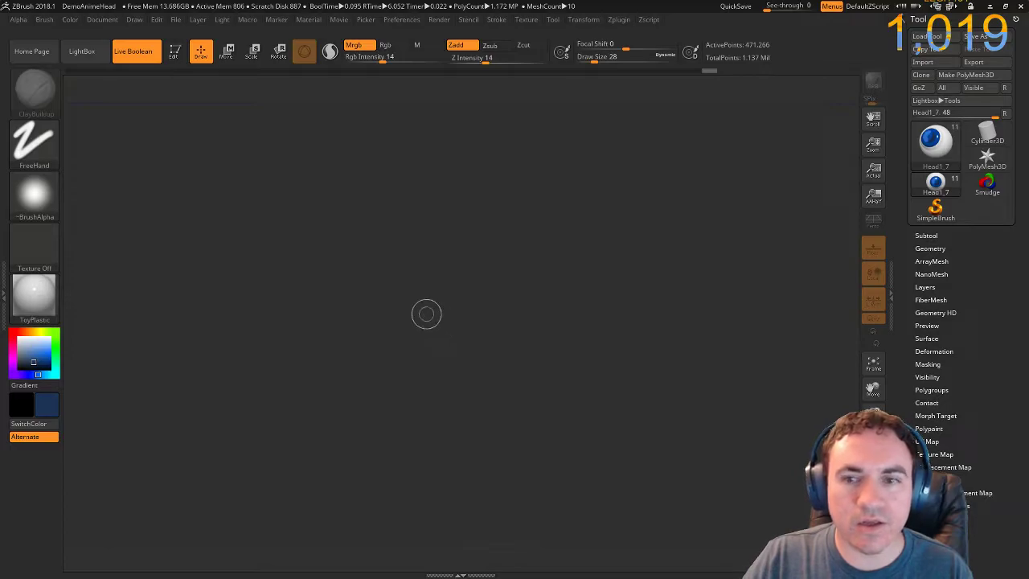
mouse_move(426, 323)
left_mouse_down()
mouse_move(439, 358)
mouse_move(451, 265)
left_mouse_up()
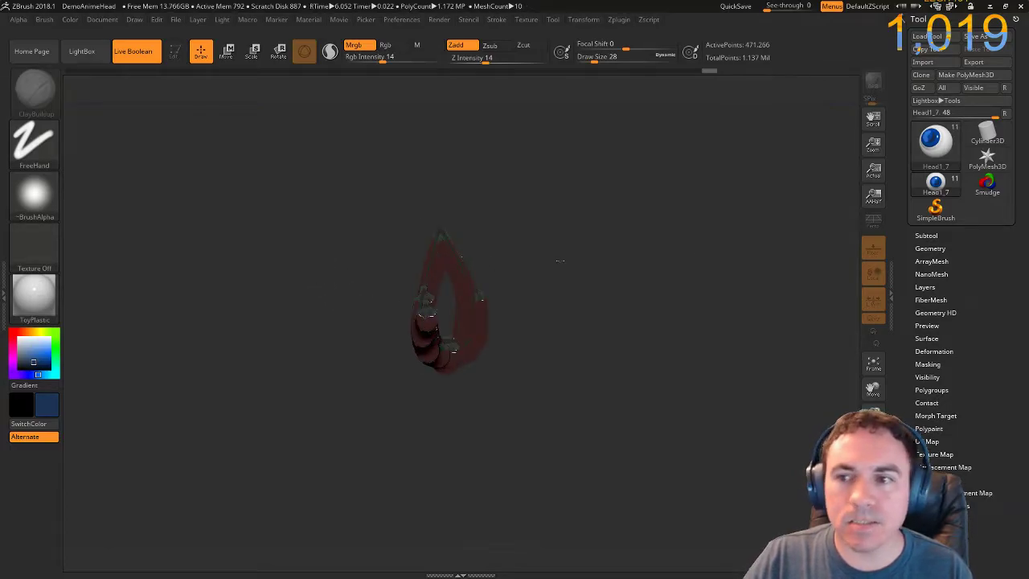
key("ctrl+n")
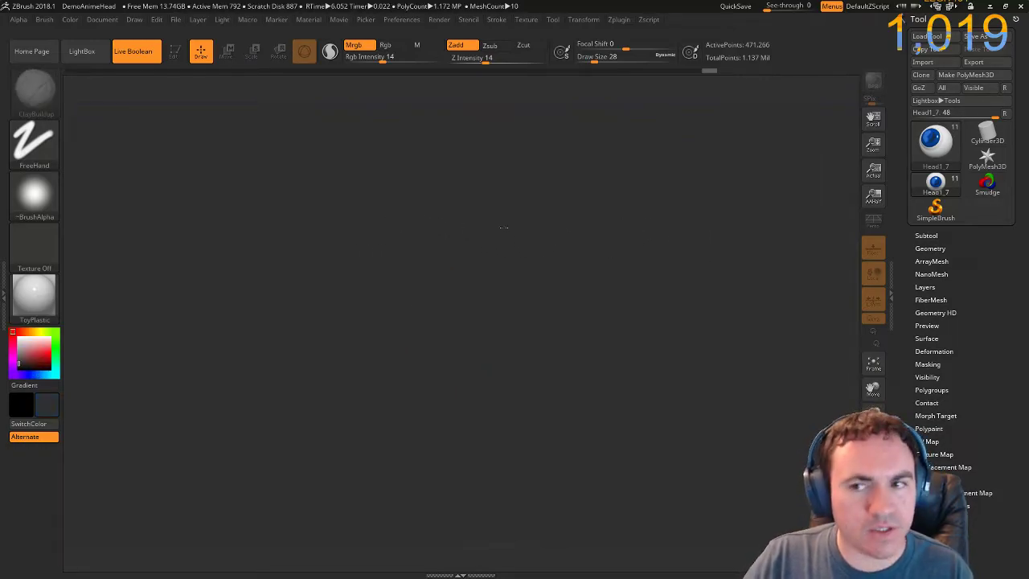
Check the tool library, expand the Head1_7 tool's subtool list, and put the redrawn model in Edit mode.
left_click(934, 142)
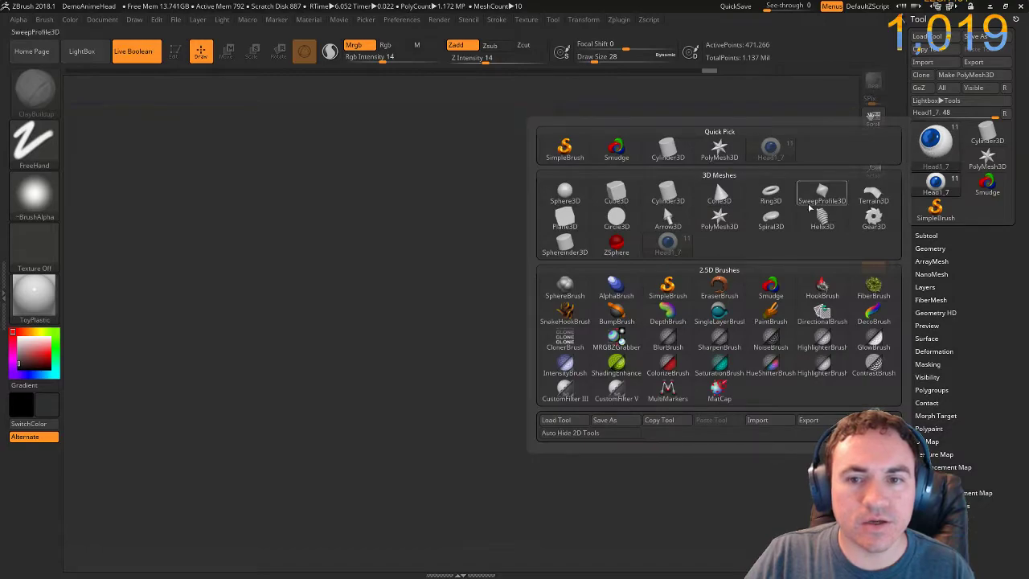
mouse_move(672, 252)
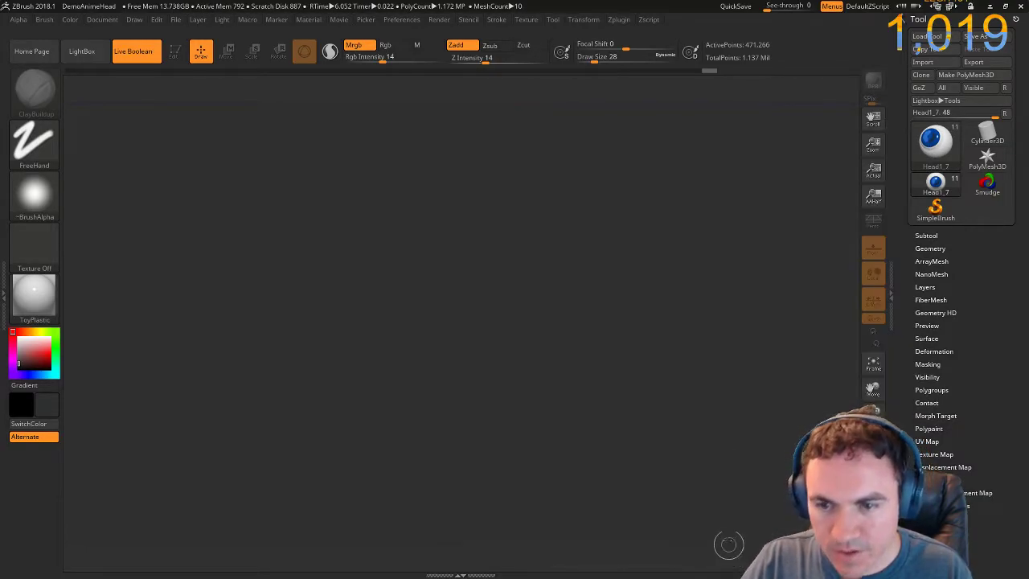
left_click(933, 143)
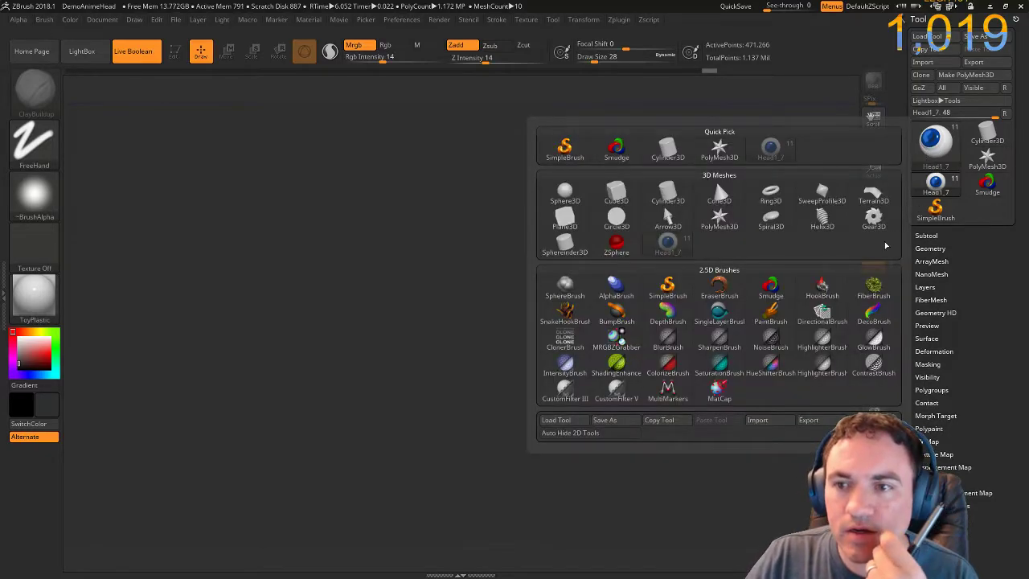
left_click(925, 236)
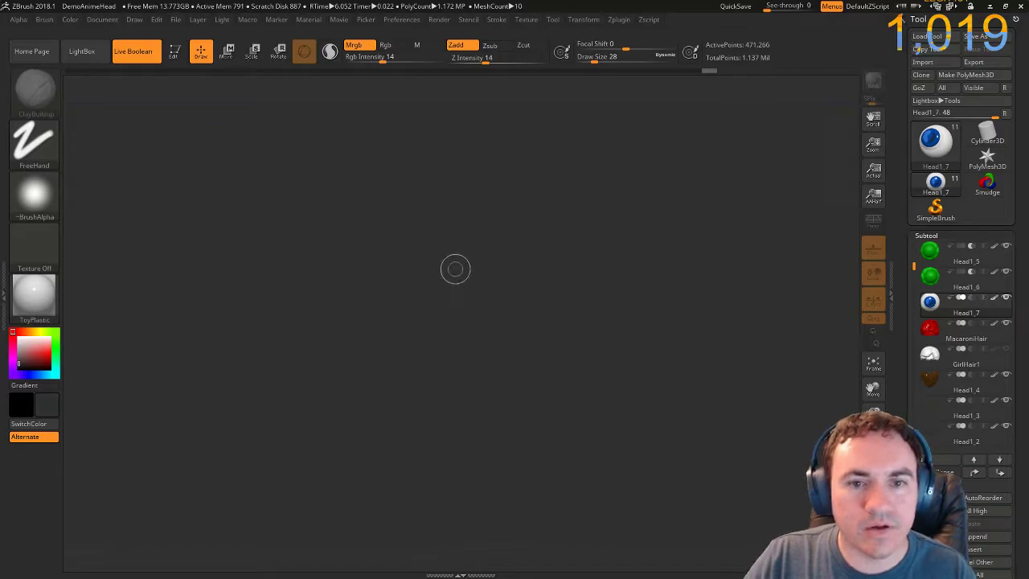
left_click(229, 75)
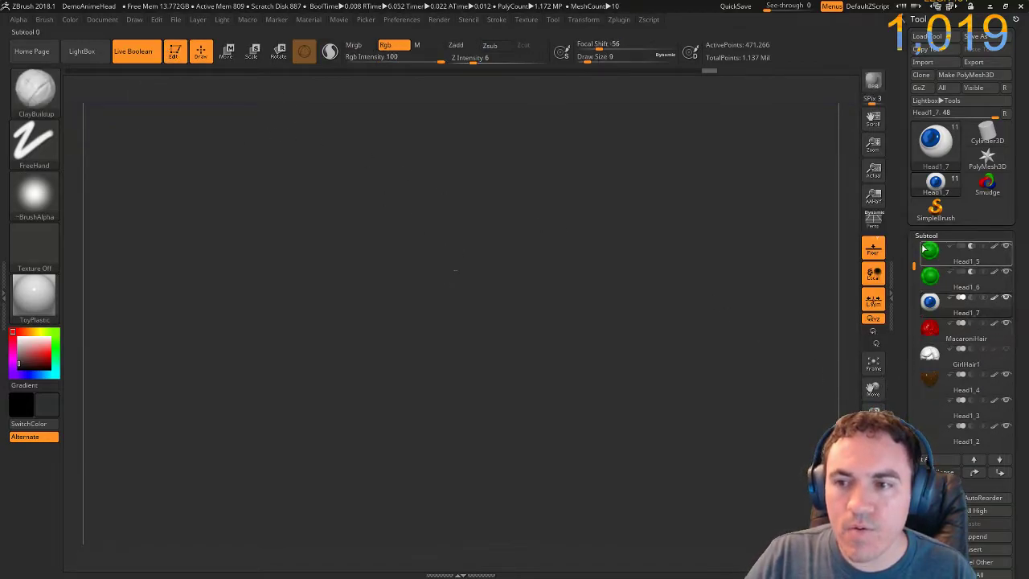
Select the MacaroniHair subtool, switch back to the Head1_7 eyeball, and frame it to inspect how it displays.
left_click(931, 328)
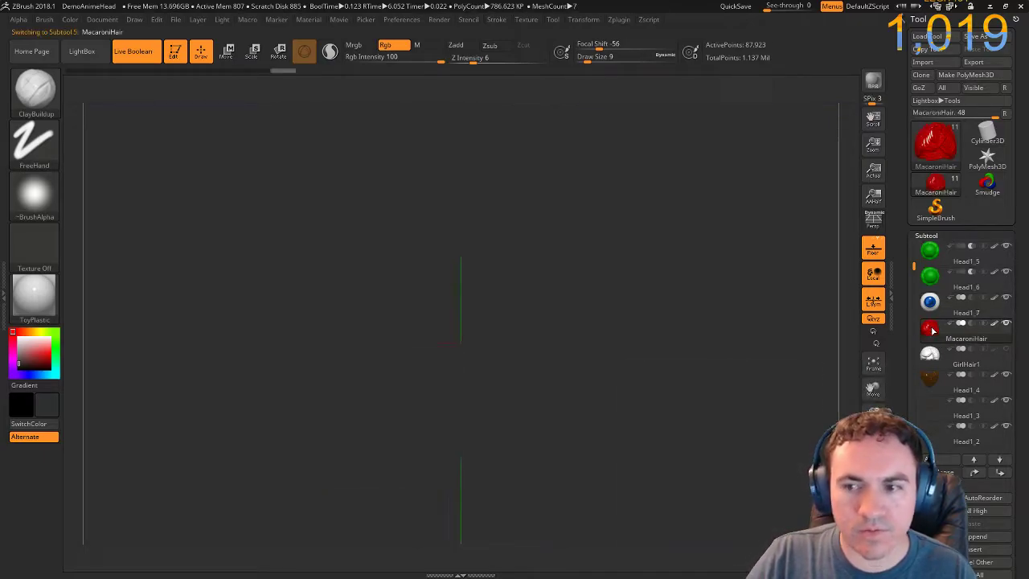
left_click(929, 301)
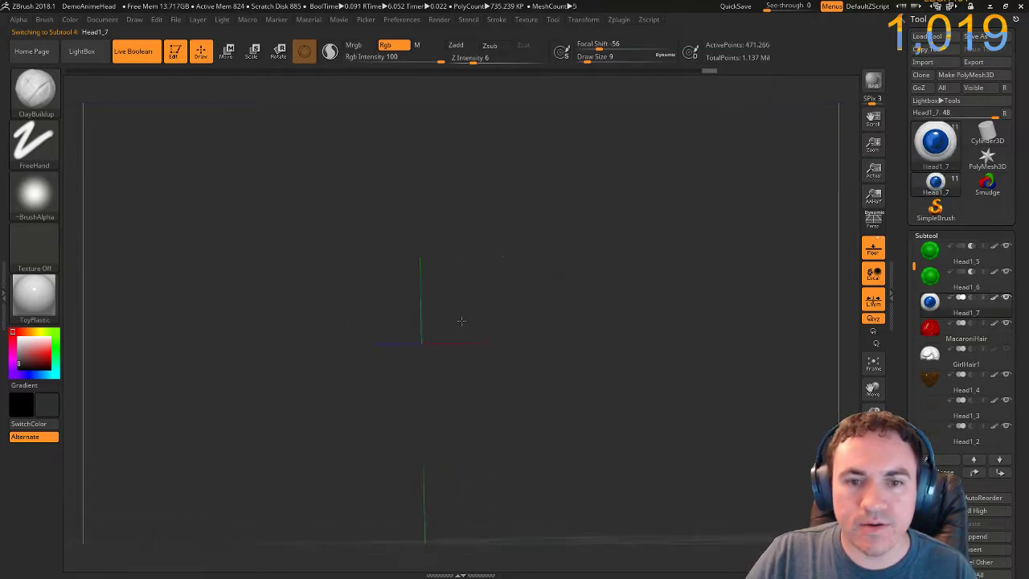
key("ctrl")
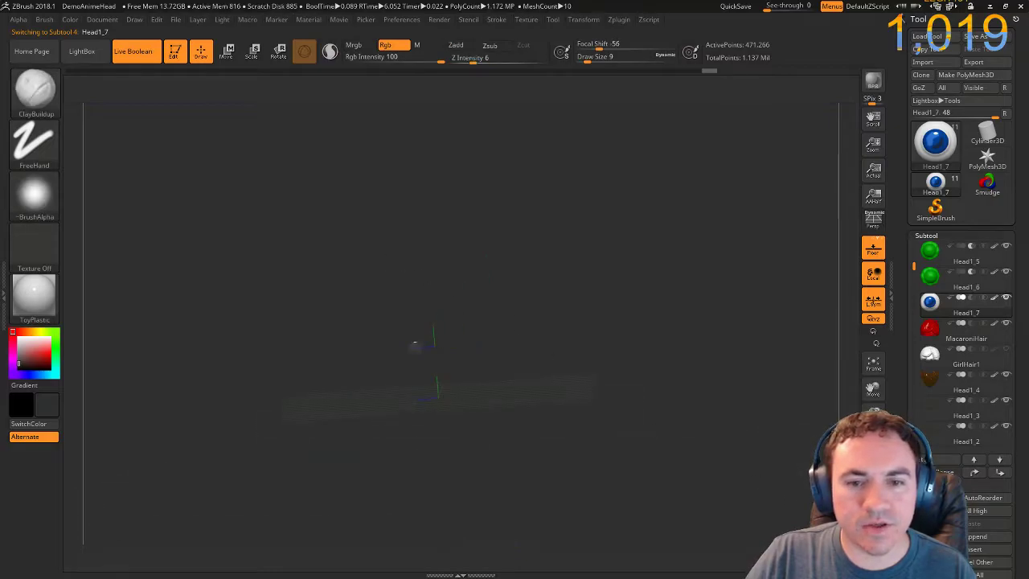
mouse_move(657, 414)
right_mouse_down()
mouse_move(652, 377)
mouse_move(599, 452)
mouse_move(544, 371)
mouse_move(526, 391)
mouse_move(540, 440)
right_mouse_up()
key("shift")
key("shift+f")
key("shift+f")
left_click_drag(528, 320, 568, 319)
left_click_drag(660, 419, 700, 466)
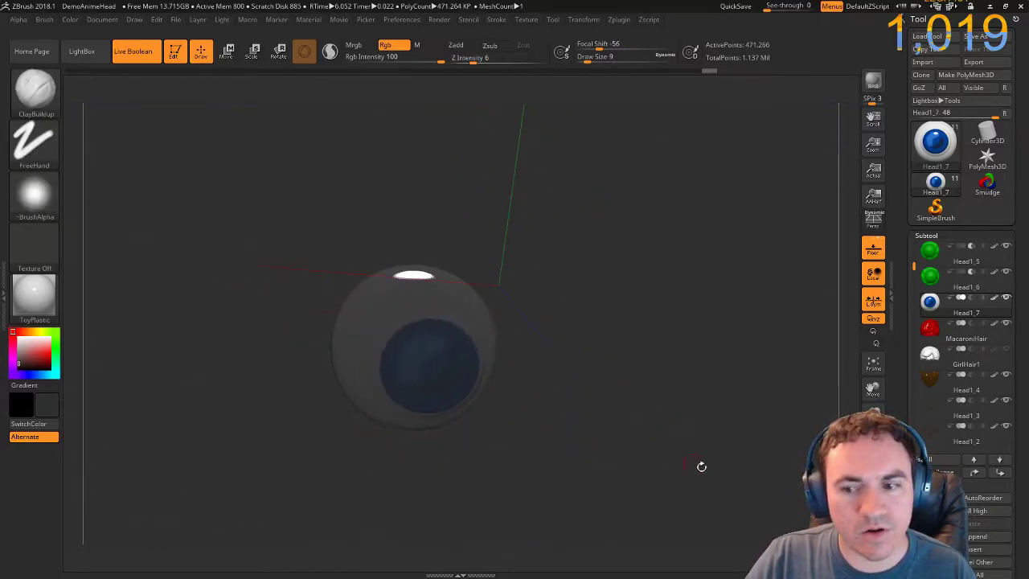
Select and frame the MacaroniHair subtool, then compare how the GirlHair1 and Head1_6 subtools display.
left_click(944, 333)
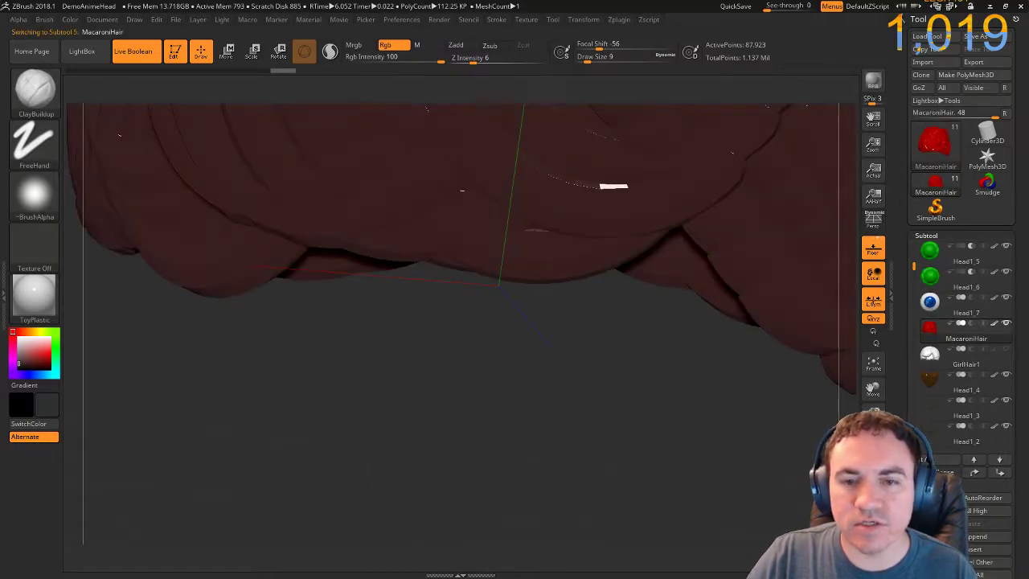
key("f")
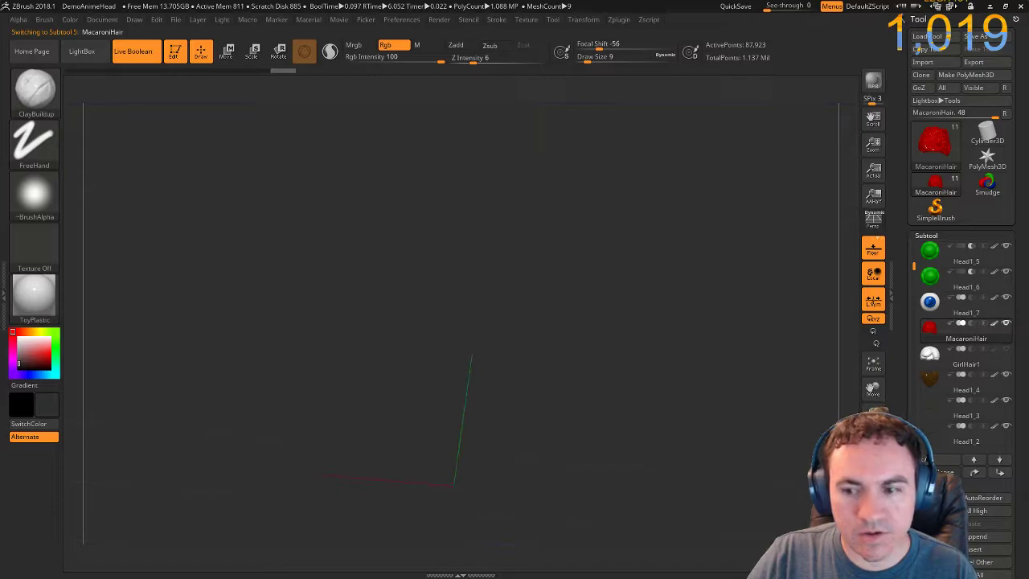
left_click(873, 542)
right_click_drag(703, 269, 673, 241, "ctrl")
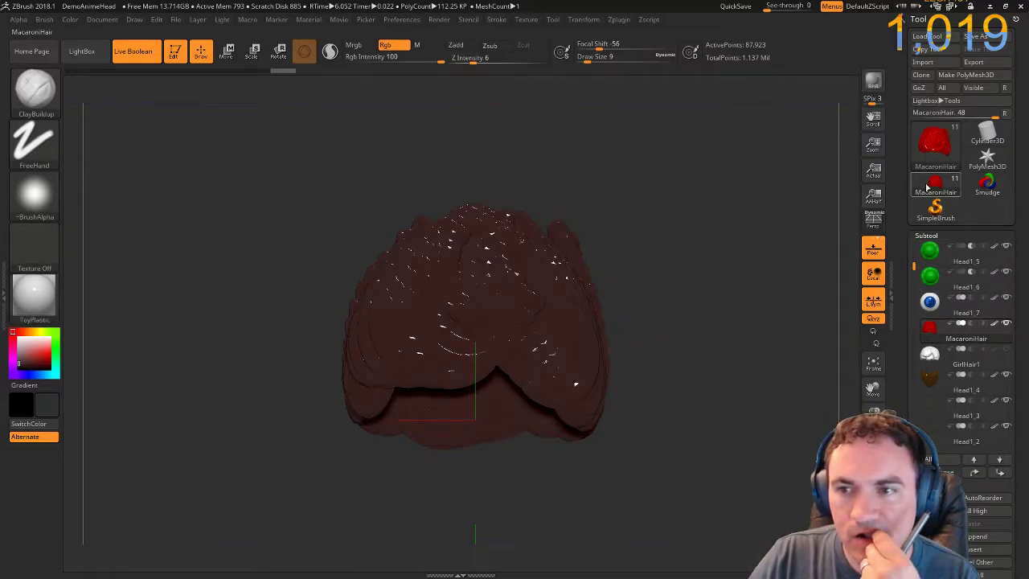
left_click(925, 369)
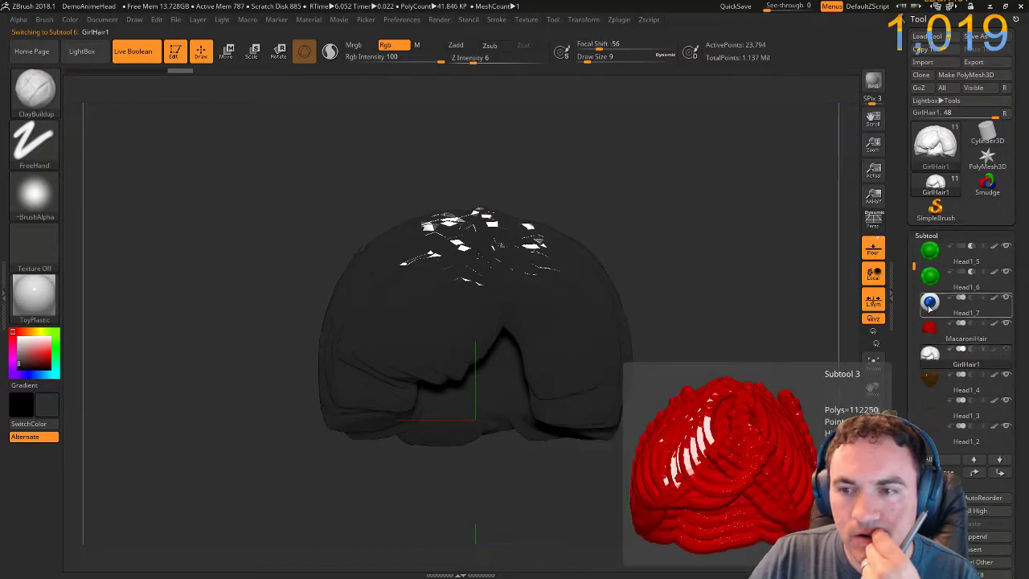
mouse_move(935, 315)
left_click(930, 276)
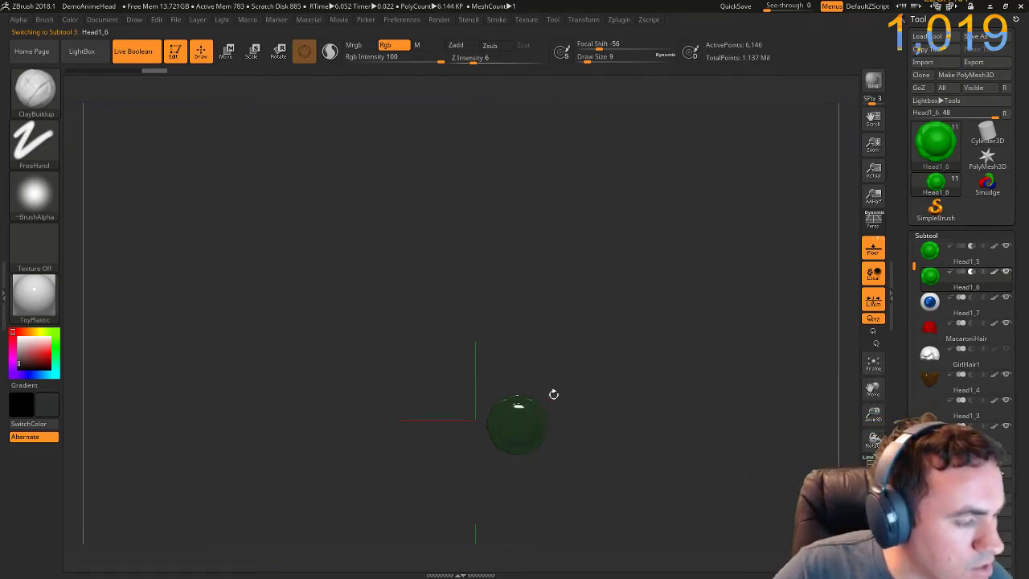
Select the Head subtool, display its polyframe, and inspect how the head displays.
left_click_drag(912, 401, 904, 243)
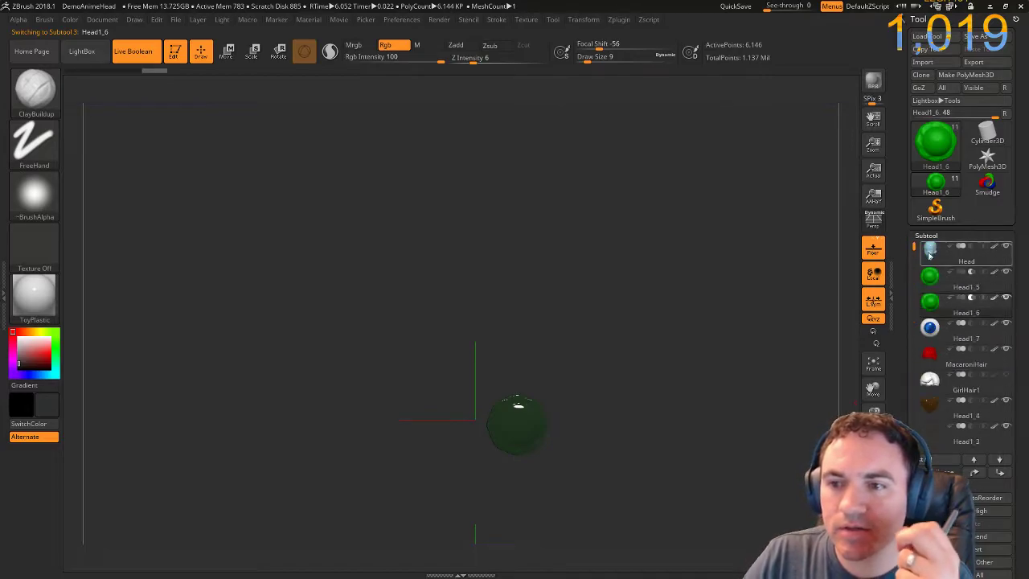
left_click(929, 254)
key("shift+f")
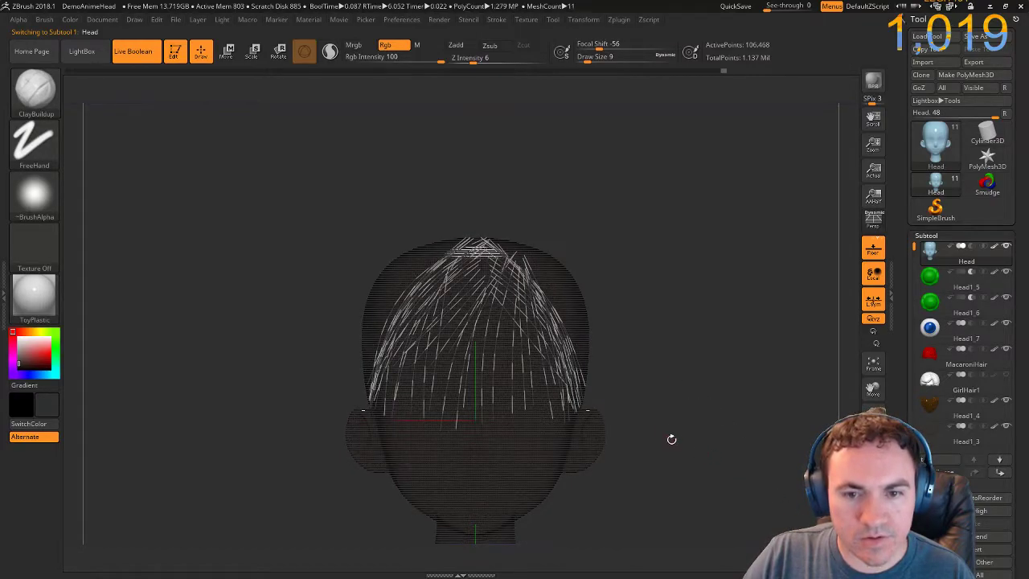
left_click_drag(675, 449, 658, 361, "alt")
left_click_drag(647, 324, 641, 320)
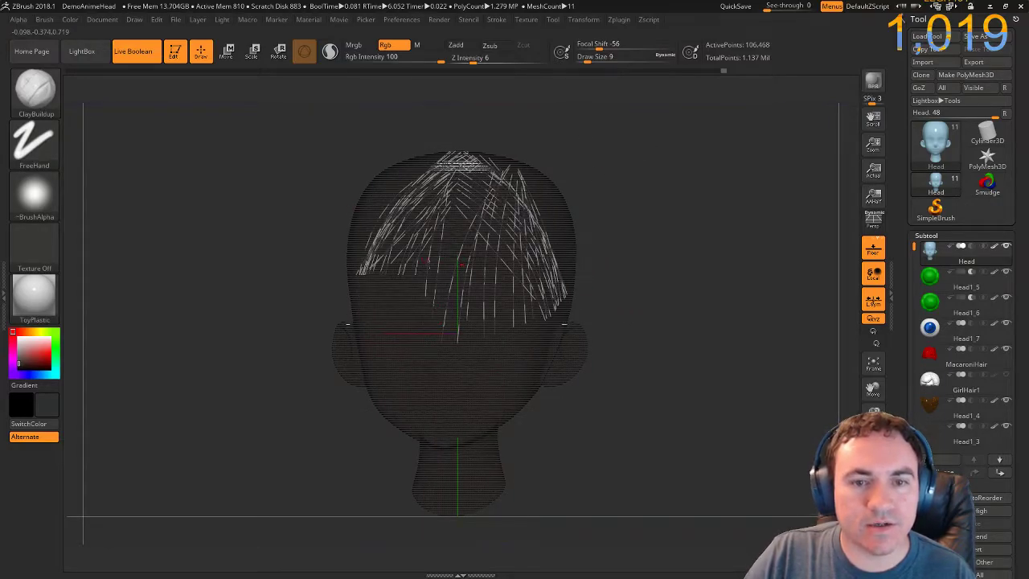
Choose the ZRemesherGuides brush and turn off the polyframe display on the Head subtool.
key("b")
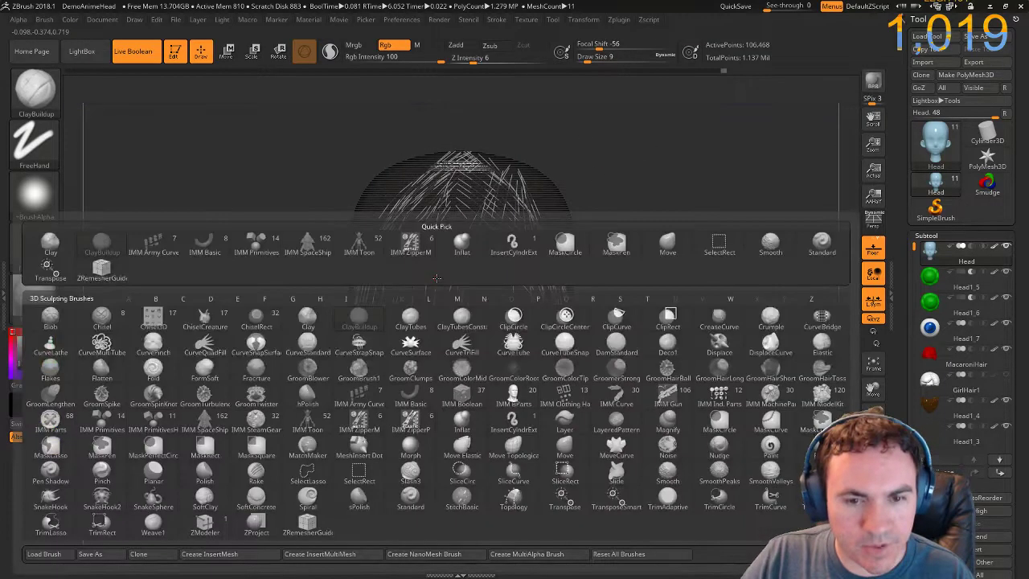
left_click(304, 532)
left_click(449, 407)
left_click_drag(600, 262, 609, 250)
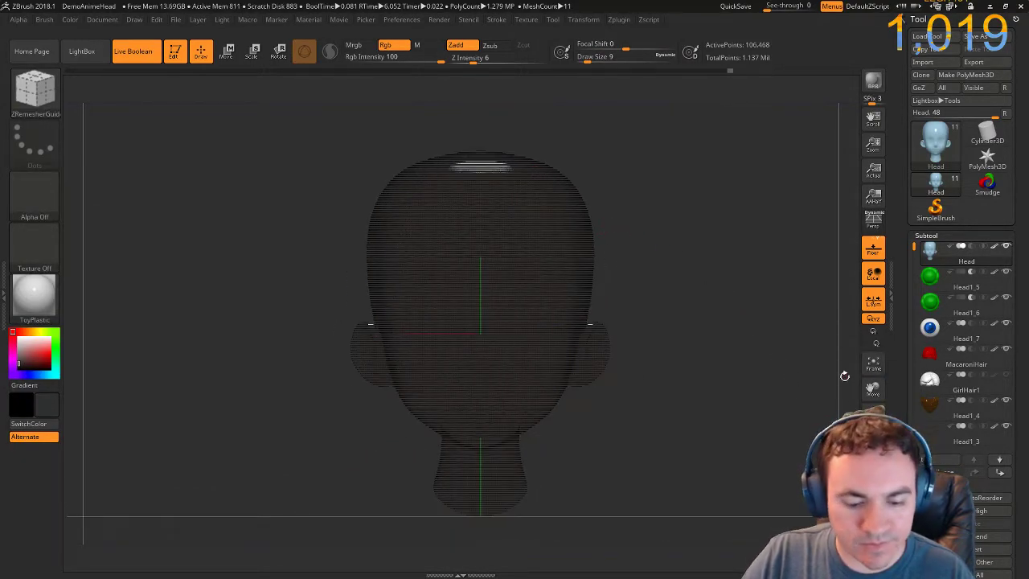
key("shift+f")
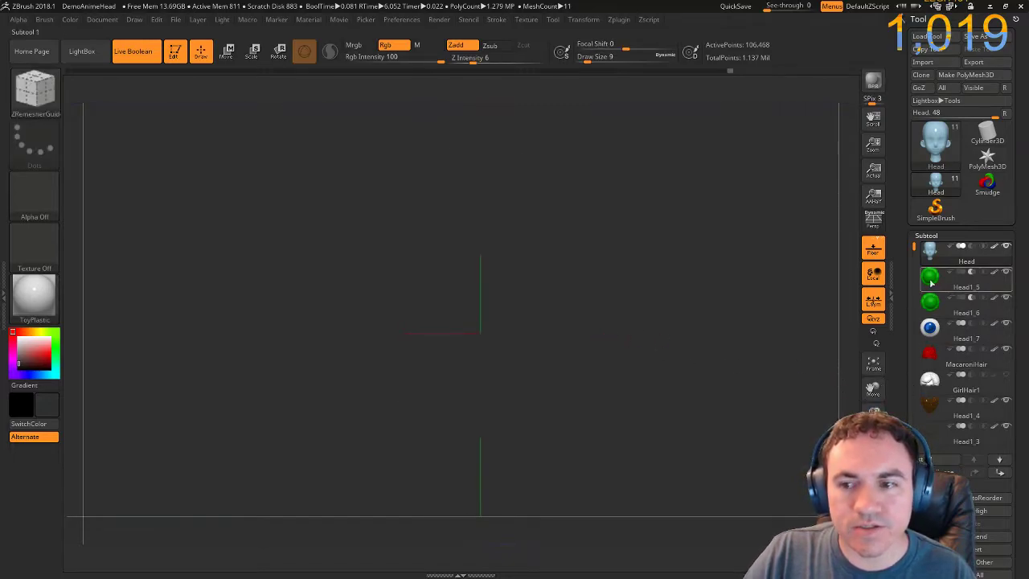
Switch to the PolyMesh3D star, set the current colour to white, and examine how the star displays.
left_click(987, 156)
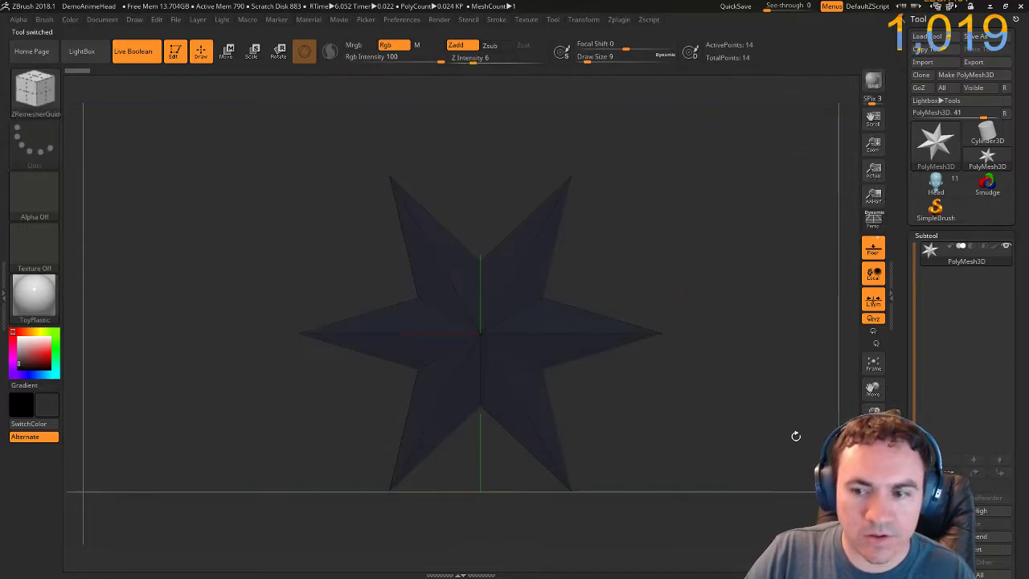
left_click(51, 408)
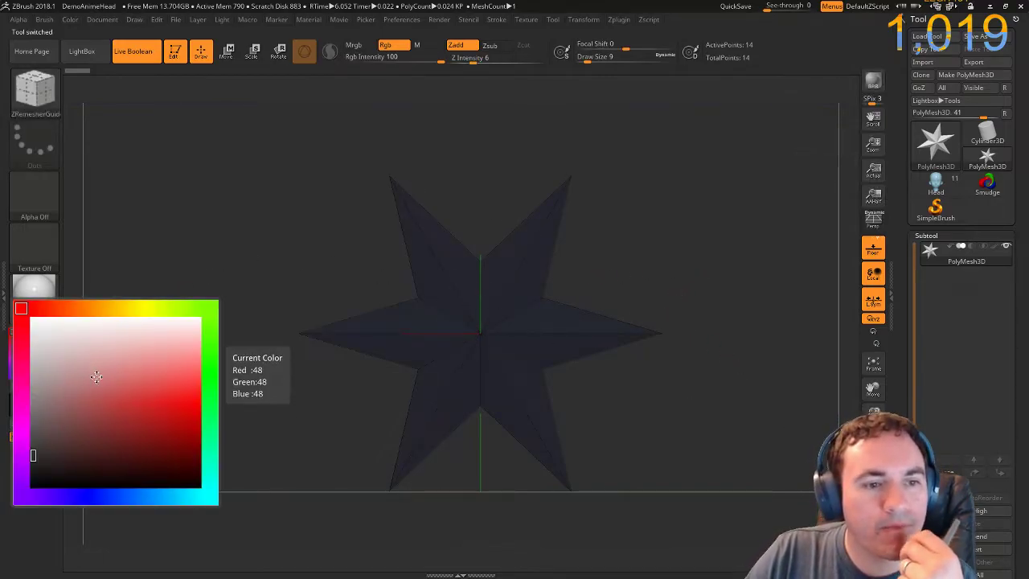
left_click(31, 317)
left_click(34, 299)
left_click(576, 285)
mouse_move(649, 269)
left_mouse_down()
mouse_move(587, 298)
mouse_move(697, 274)
left_mouse_up()
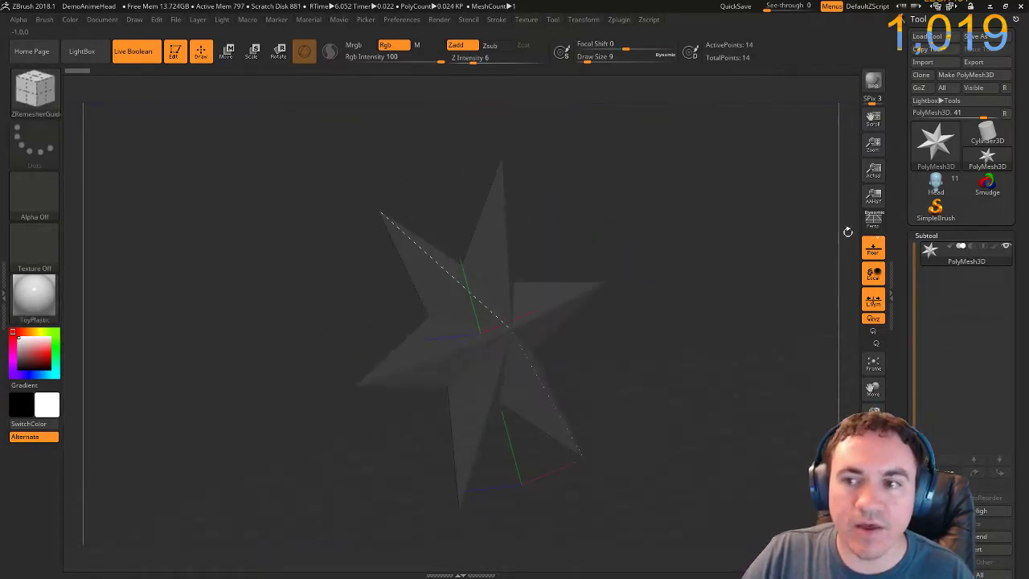
Return to the multi-subtool Head tool and examine how it displays from several views.
left_click(935, 184)
left_click_drag(736, 302, 536, 277)
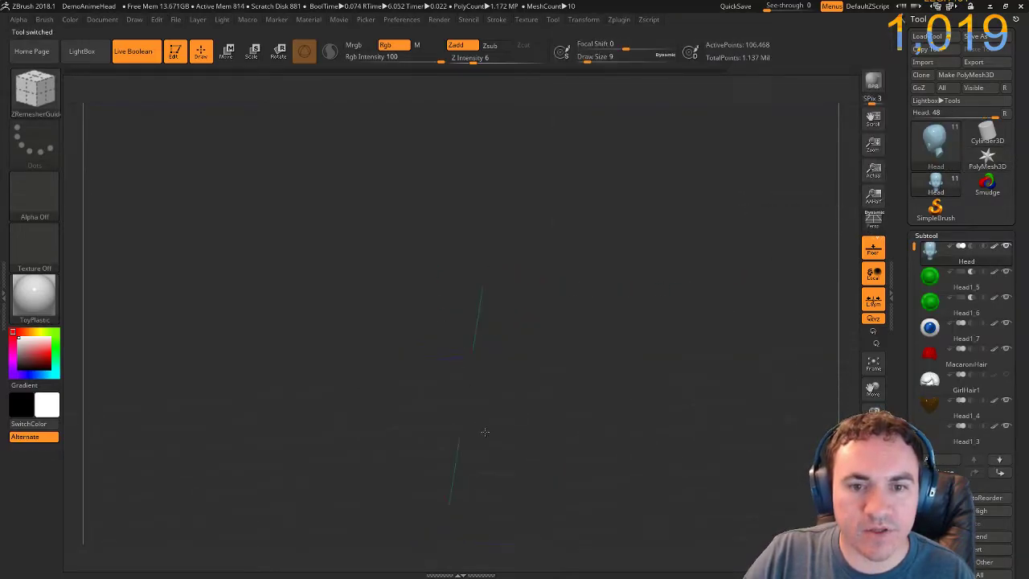
left_click_drag(532, 413, 524, 399)
mouse_move(504, 342)
left_mouse_down("shift")
mouse_move(453, 298)
mouse_move(396, 274)
left_mouse_up("shift")
mouse_move(604, 332)
left_mouse_down("shift")
mouse_move(583, 334)
mouse_move(569, 310)
left_mouse_up("shift")
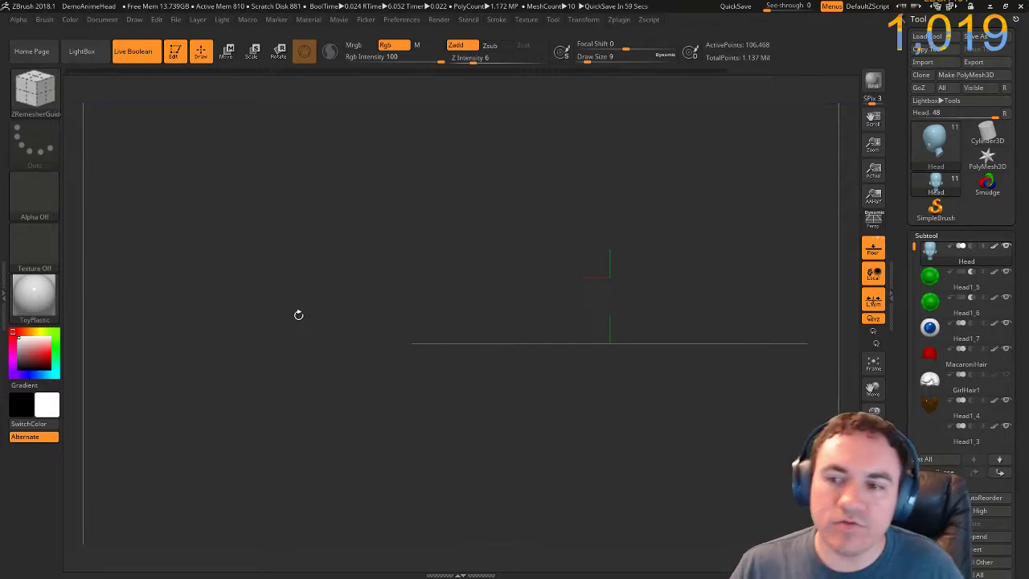
Select the Head1_7 eyeball subtool and quick-save the project.
left_click(929, 301)
left_click(929, 327)
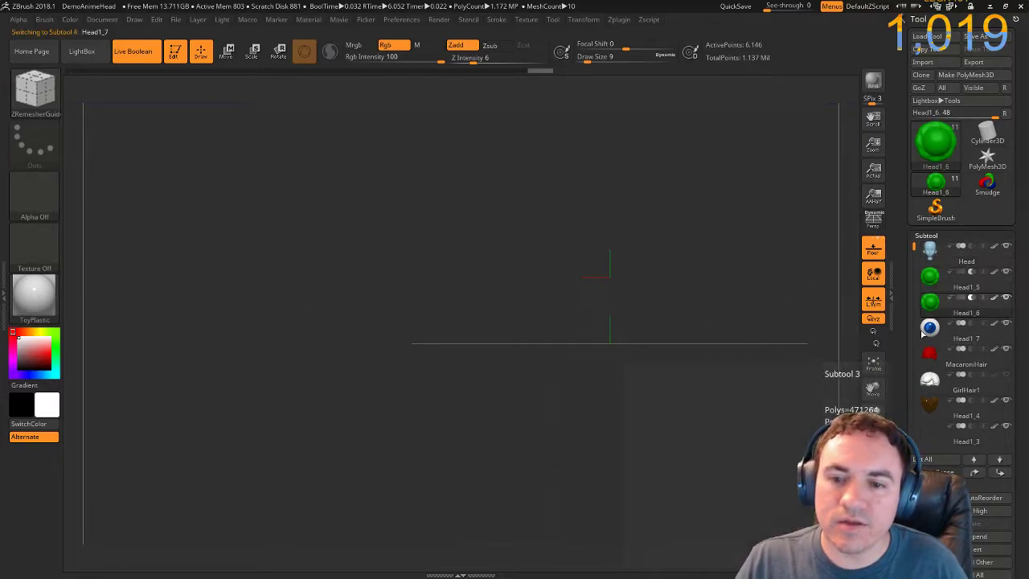
left_click(736, 6)
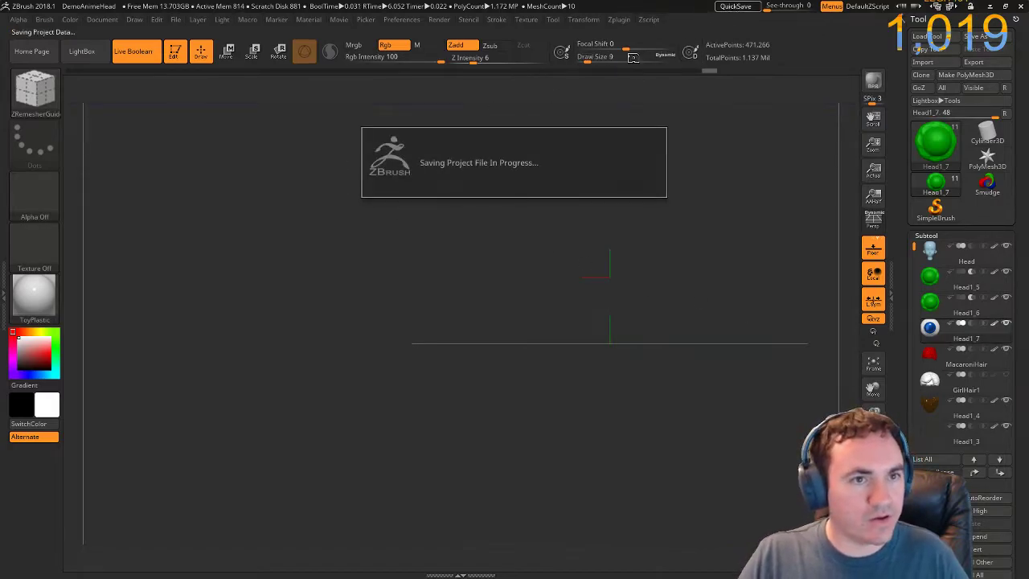
Open the DemoAnimeHead project from LightBox without saving the current changes.
left_click(85, 52)
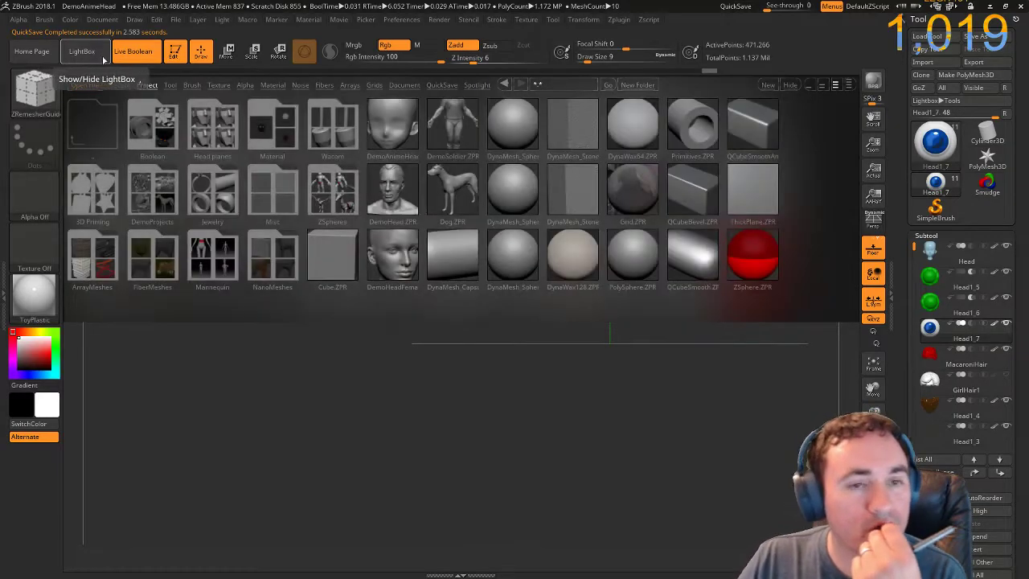
double_click(394, 125)
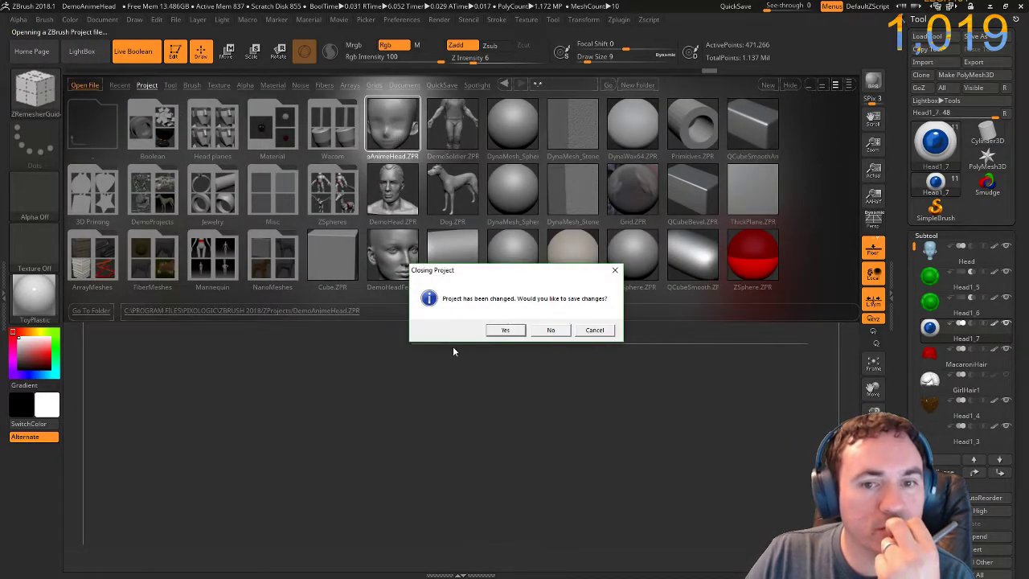
left_click(555, 330)
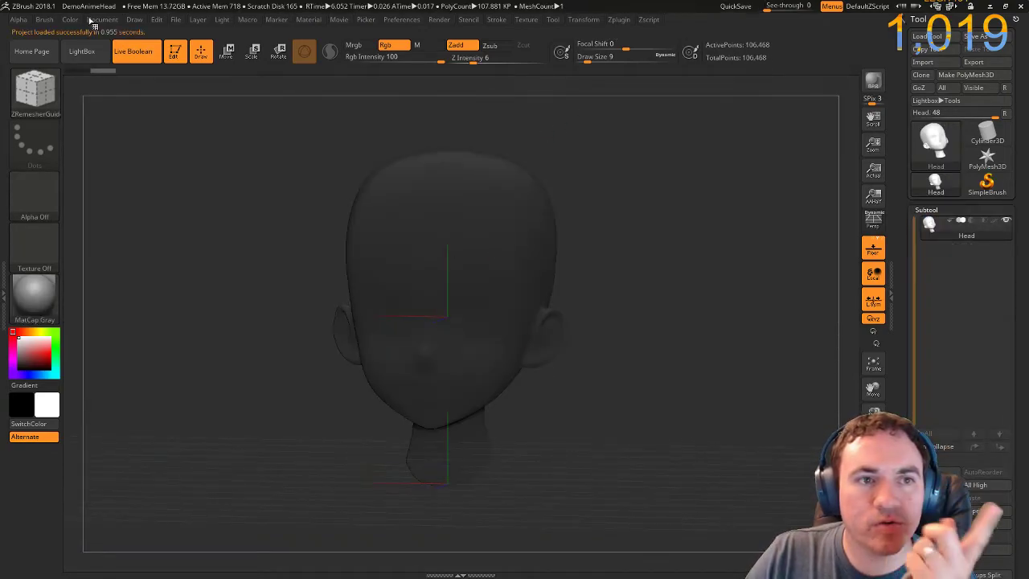
Open the QS_3970_UH quick-save from LightBox without saving the current project.
left_click(81, 51)
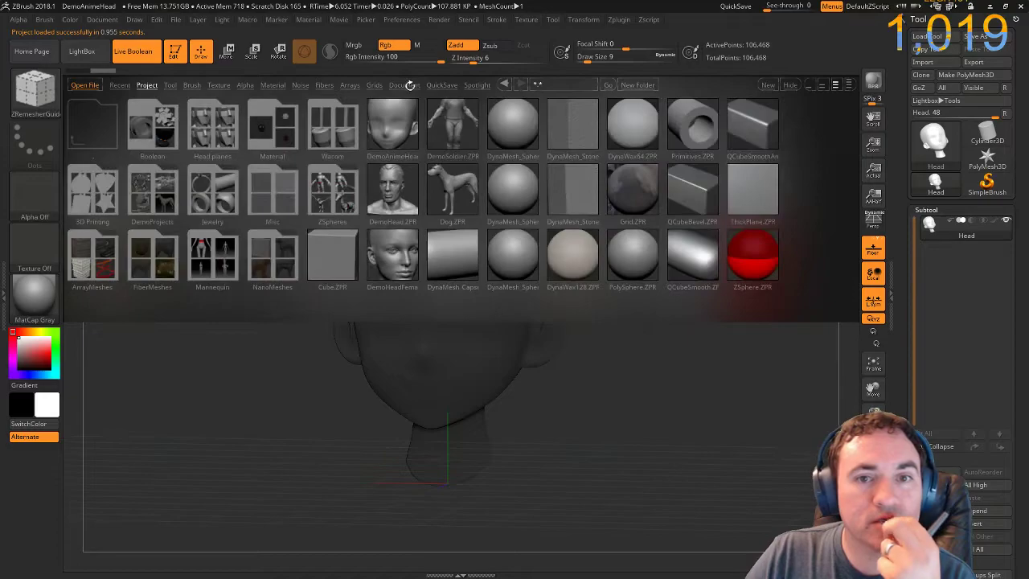
left_click(439, 85)
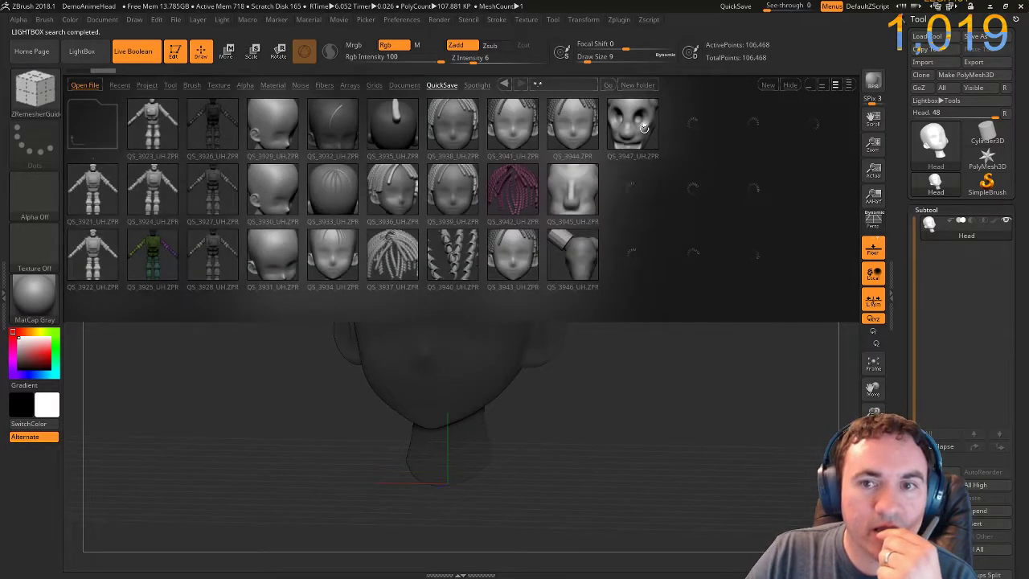
left_click_drag(733, 208, 500, 229)
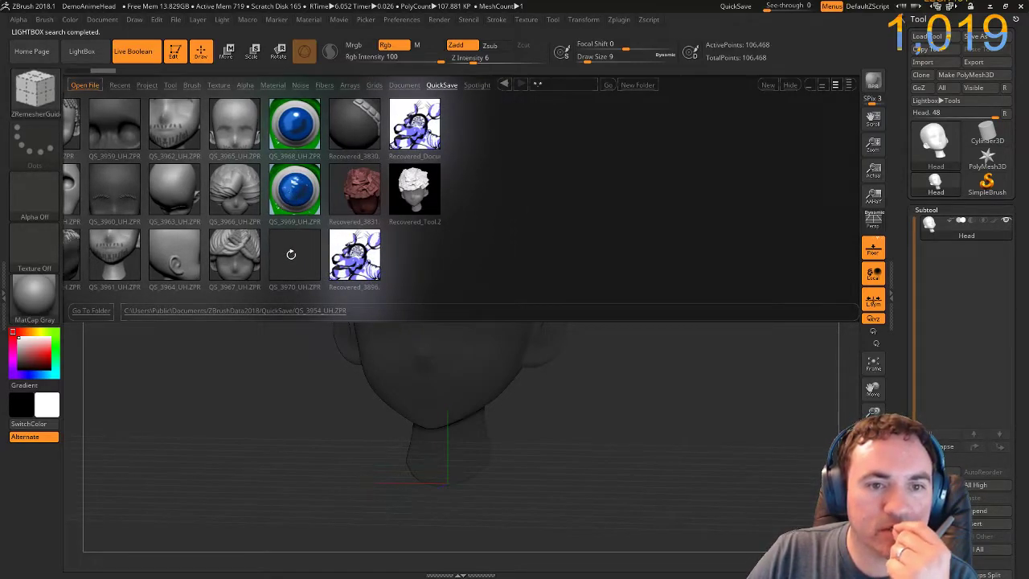
double_click(291, 254)
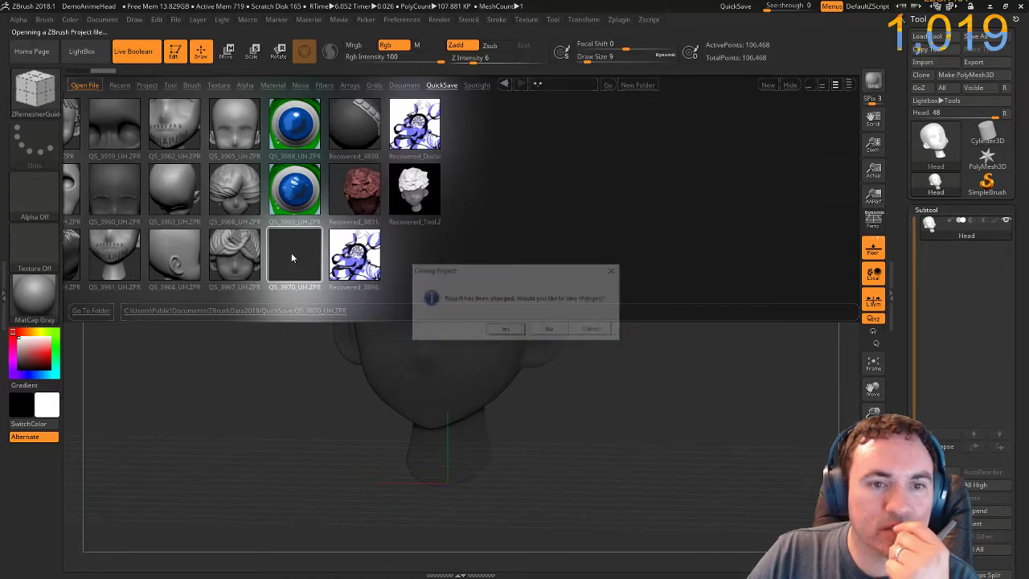
left_click(549, 330)
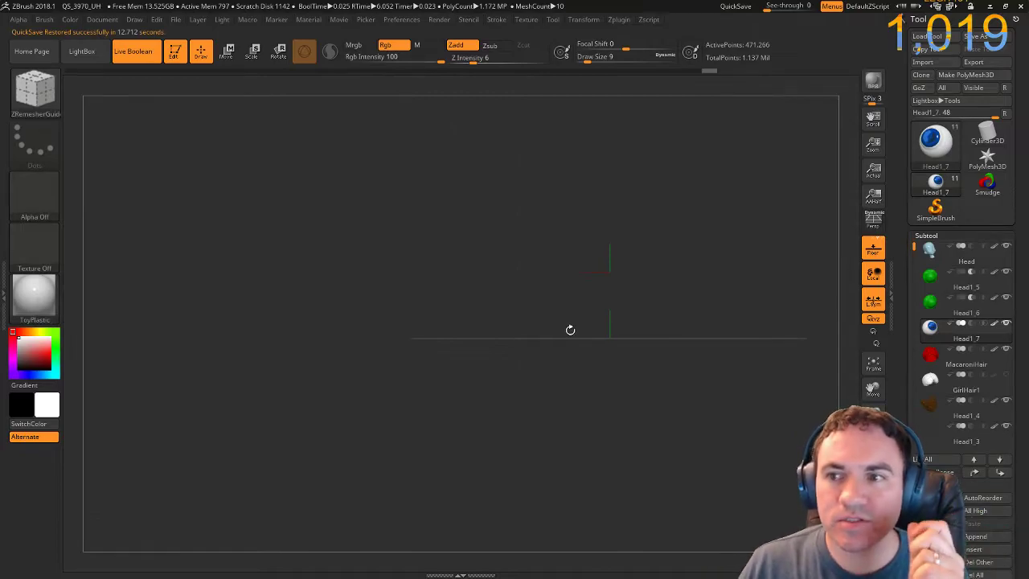
Check the restored model's display on the canvas and the Head1_7 entries in the tool library.
left_click_drag(587, 320, 580, 363)
left_click(932, 141)
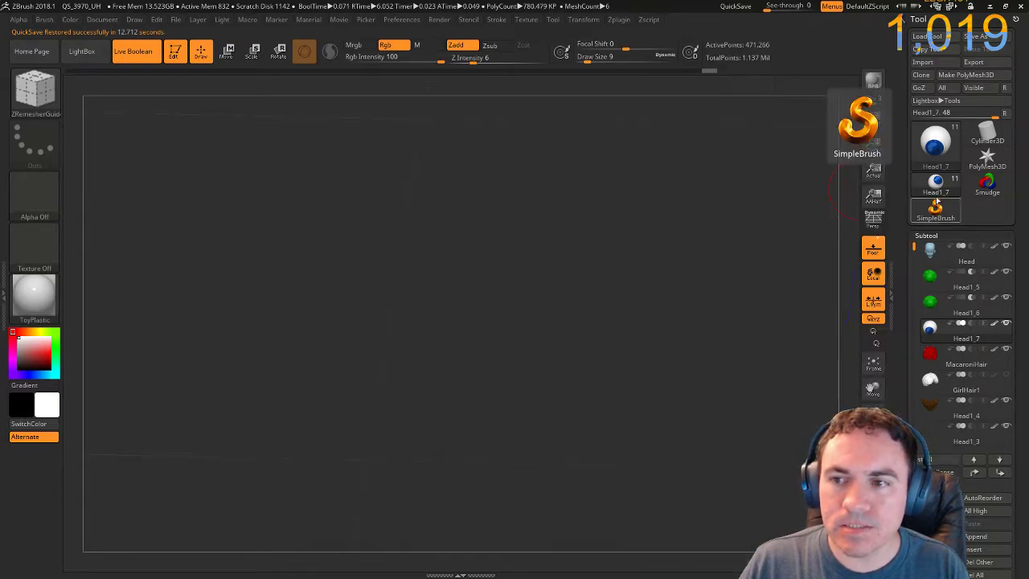
left_click(935, 186)
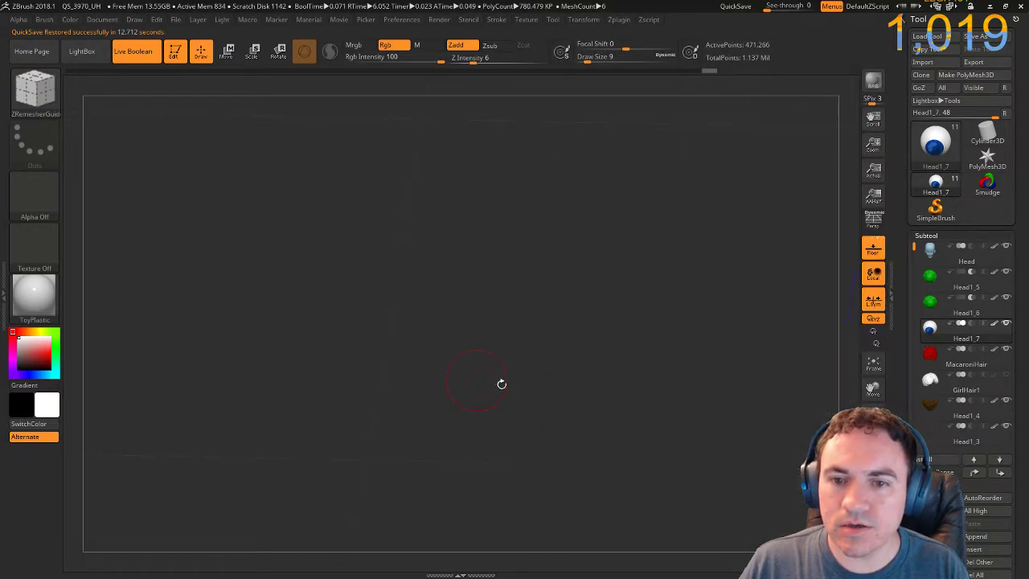
left_click_drag(582, 345, 569, 346)
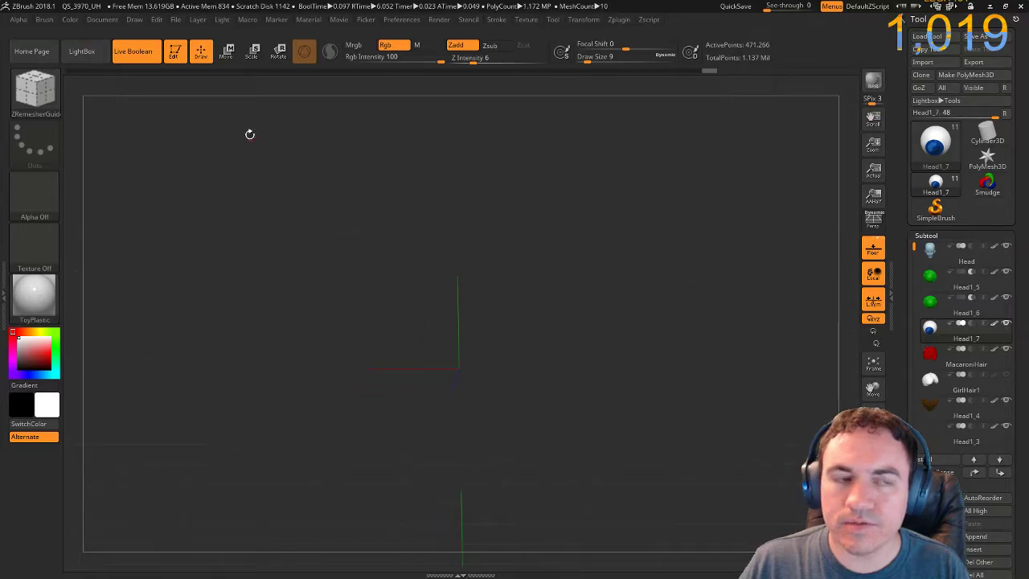
Open the earlier QS_3969_UH quick-save from LightBox without saving the current changes.
left_click(81, 51)
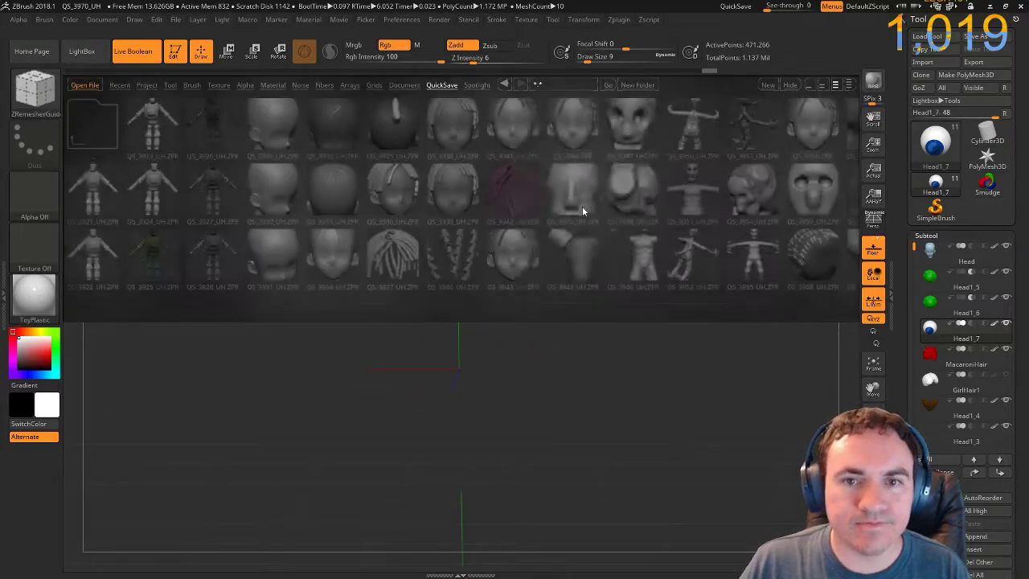
double_click(245, 214)
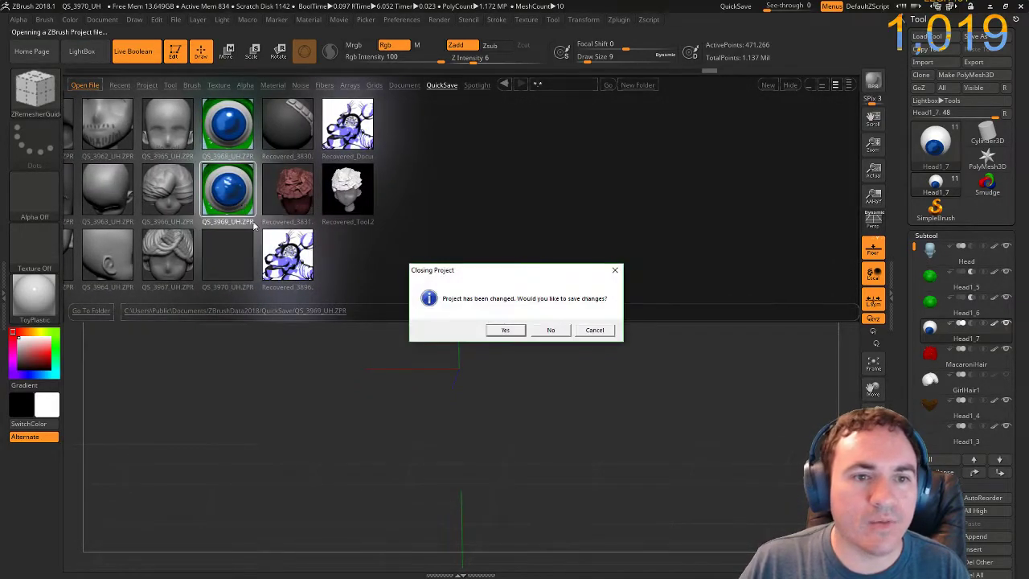
left_click(551, 330)
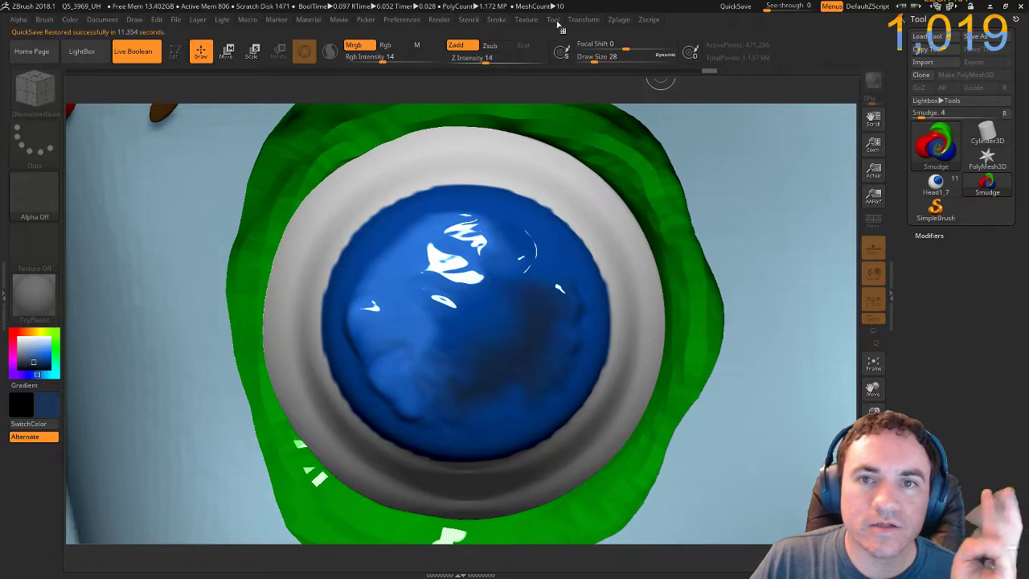
Grab the smudged eye canvas as a texture with GrabDoc.
left_click(532, 20)
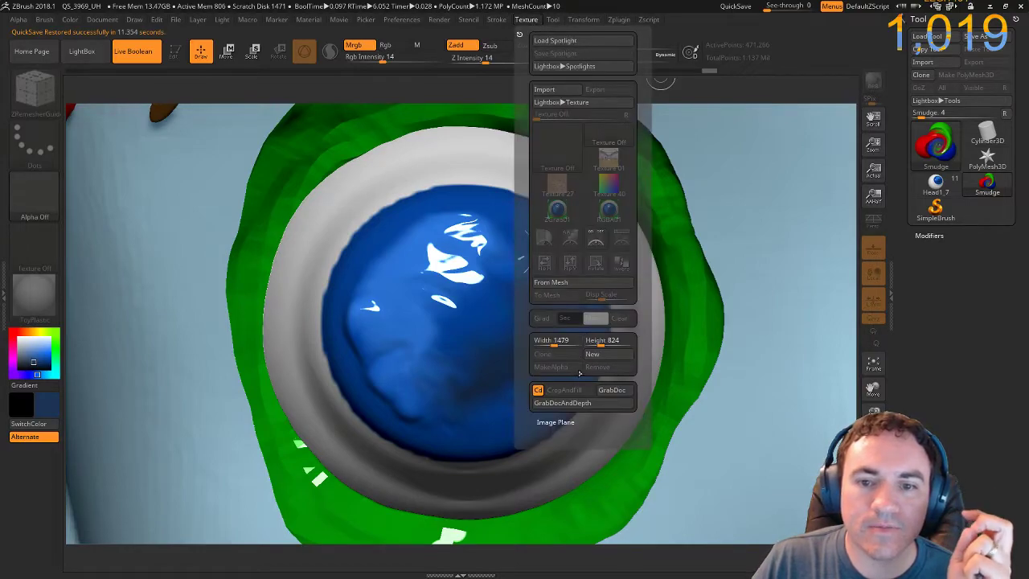
left_click(614, 391)
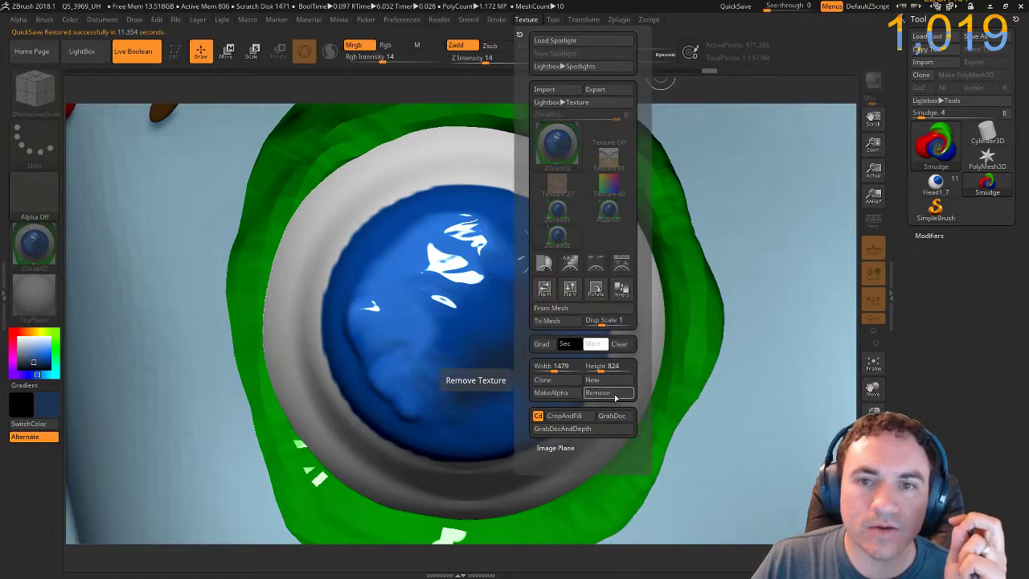
mouse_move(574, 221)
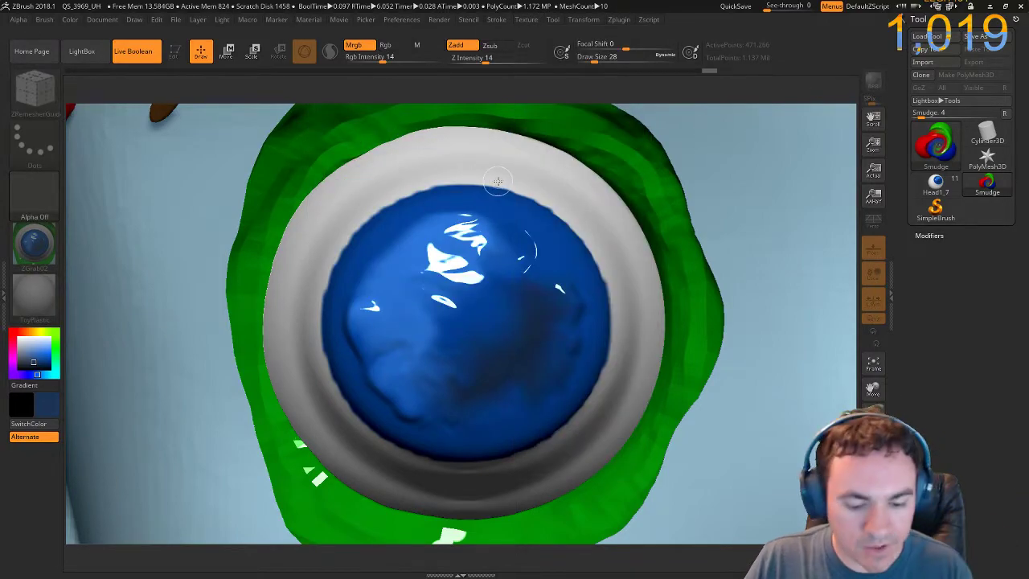
Clear the canvas, redraw the Head1_7 tool, and put it in Edit mode to check its display.
key("ctrl+n")
left_click(945, 184)
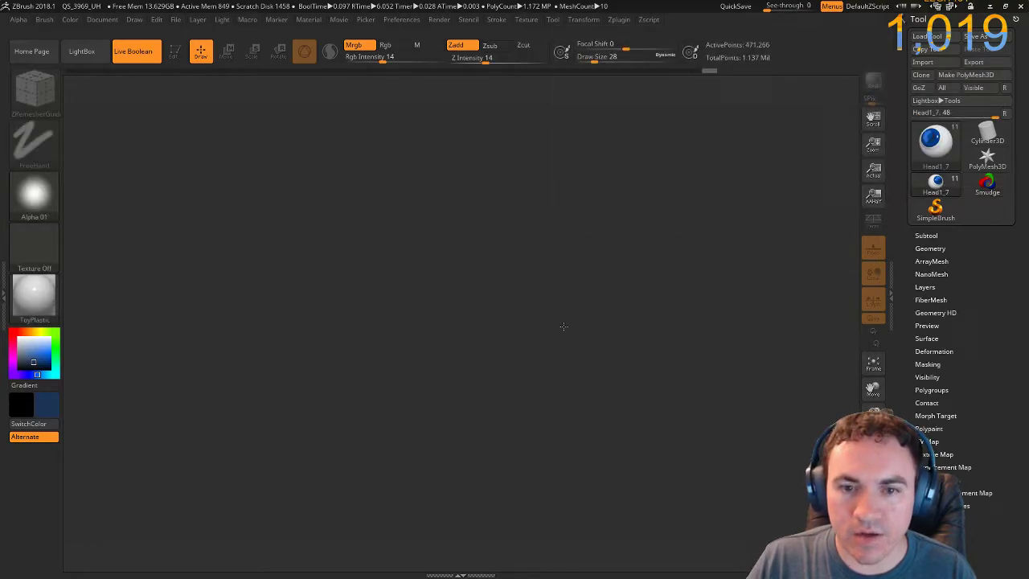
left_click_drag(564, 344, 572, 363)
left_click_drag(522, 307, 520, 322)
key("ctrl+n")
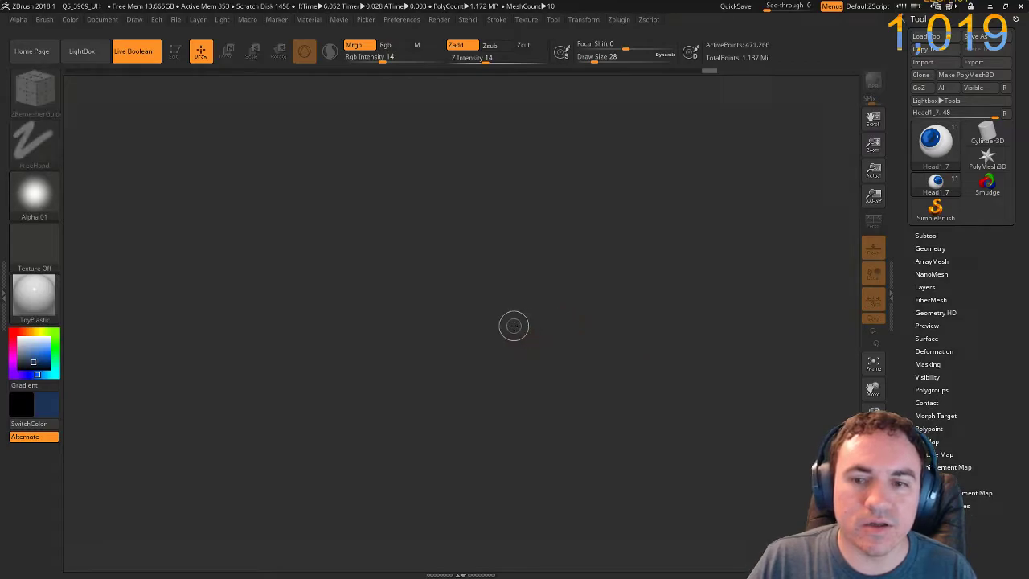
left_click(181, 54)
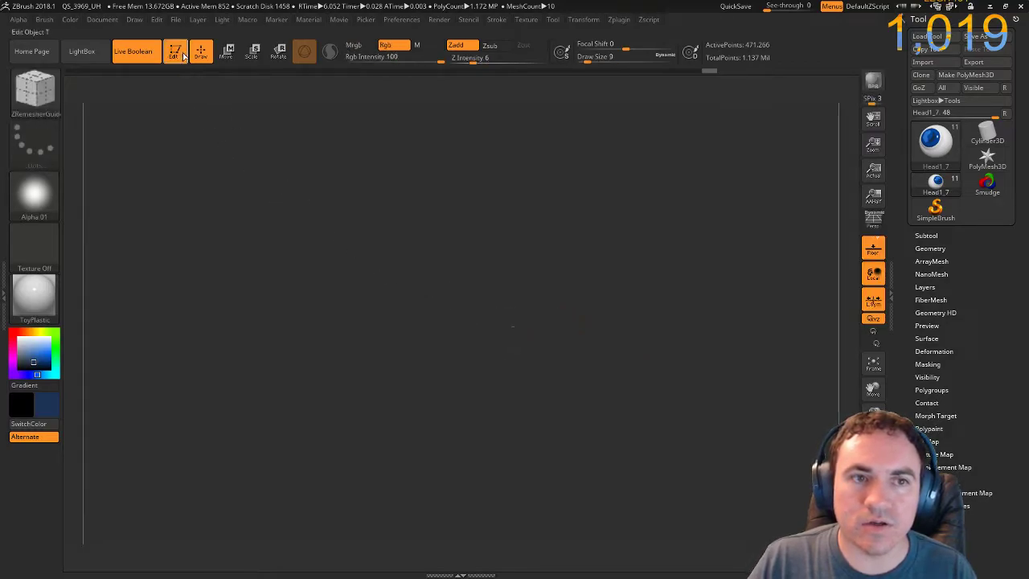
left_click_drag(648, 287, 566, 326)
left_click_drag(738, 311, 532, 255)
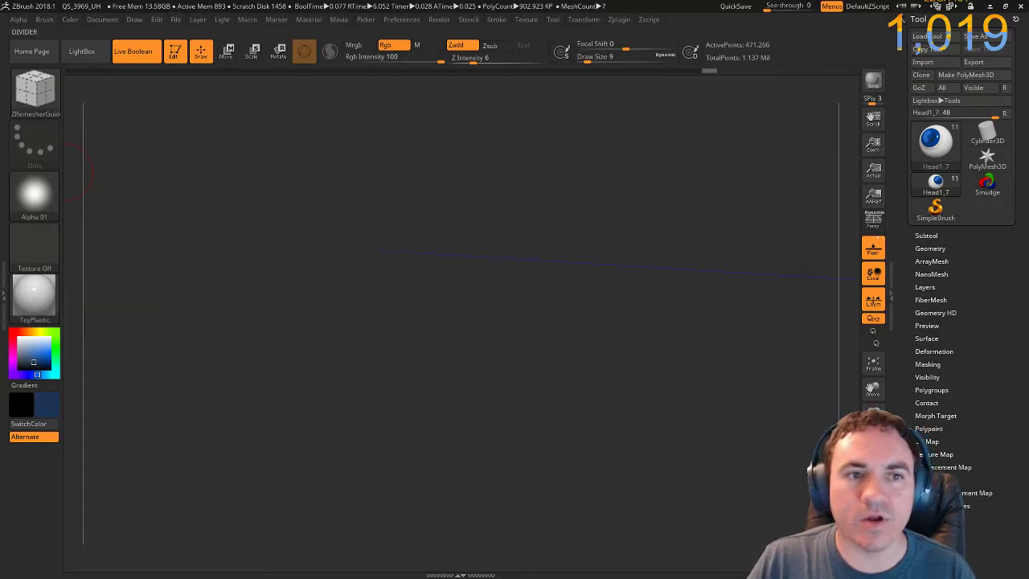
Reopen the QS_3969_UH quick-save from LightBox without saving the current changes and select the Head1_7 tool.
left_click(81, 51)
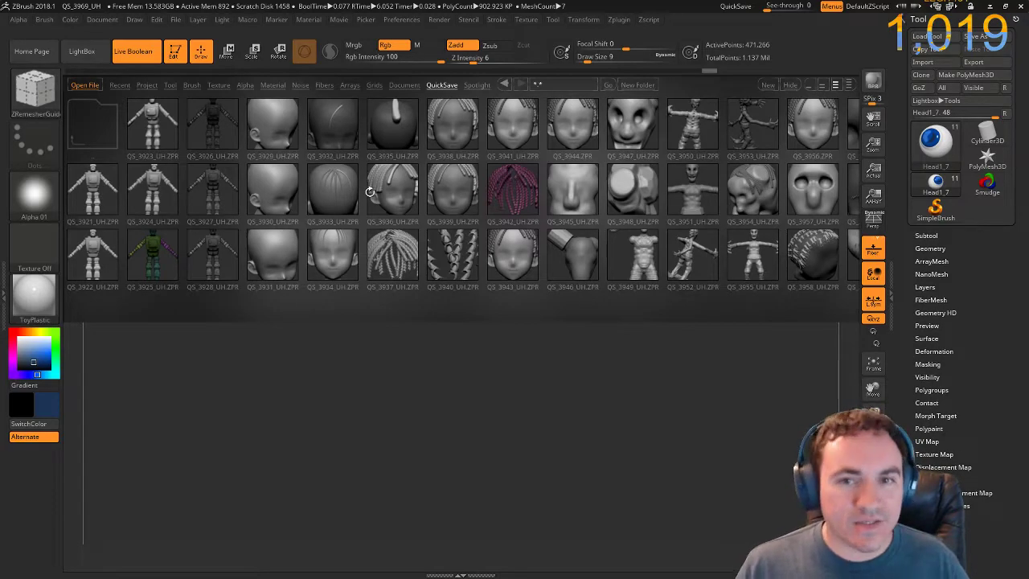
left_click_drag(556, 248, 365, 261)
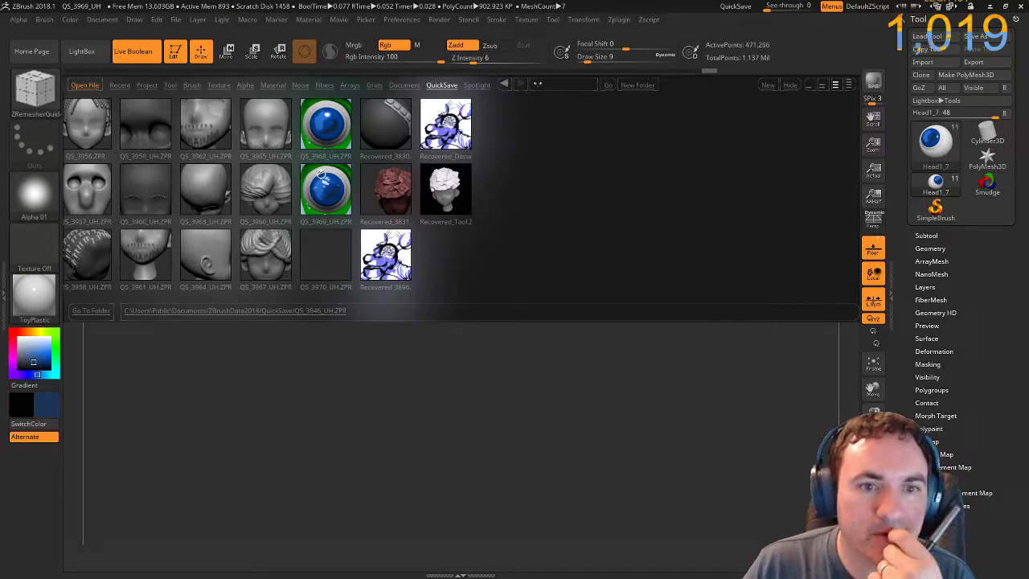
double_click(326, 193)
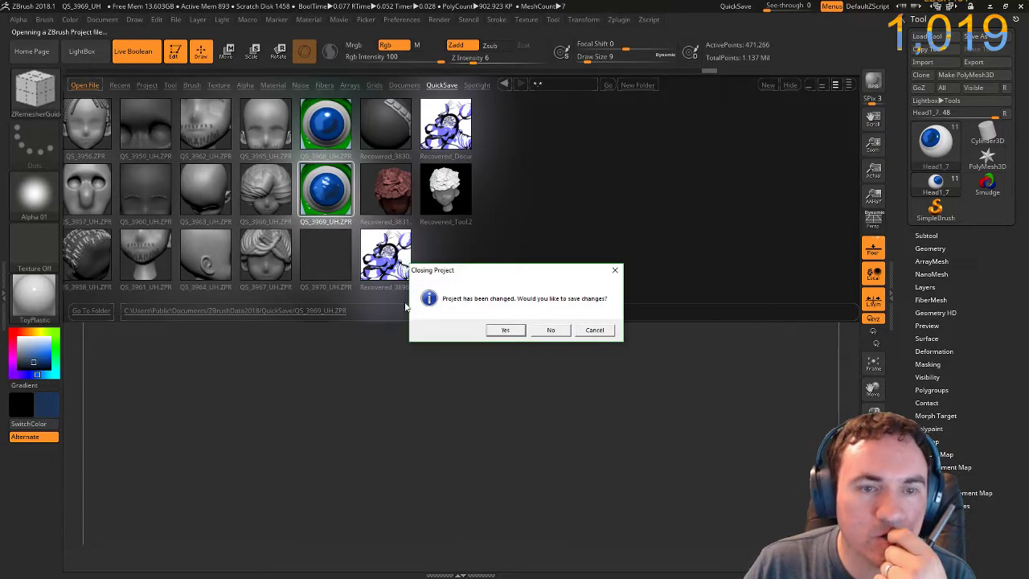
left_click(550, 330)
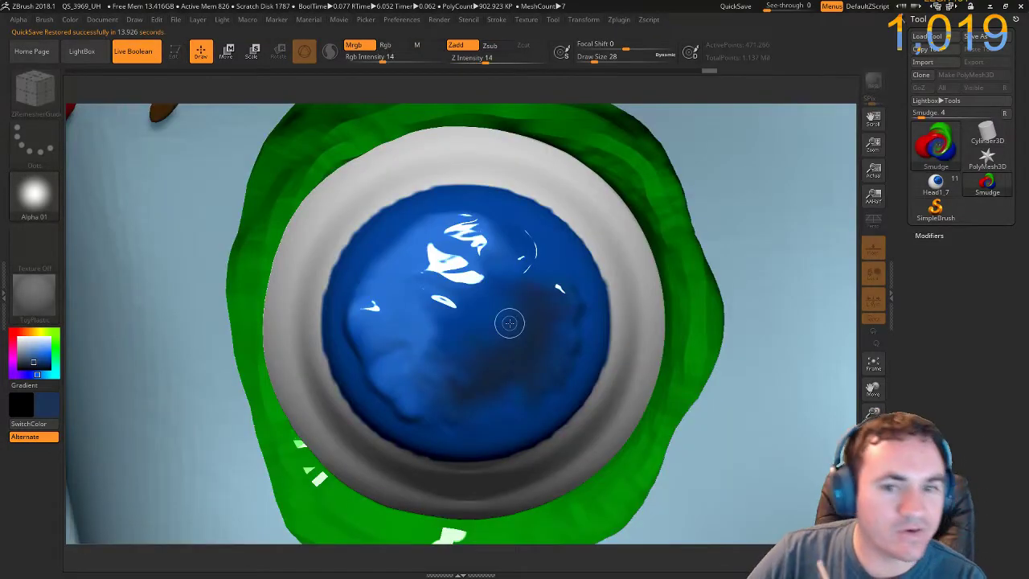
mouse_move(946, 193)
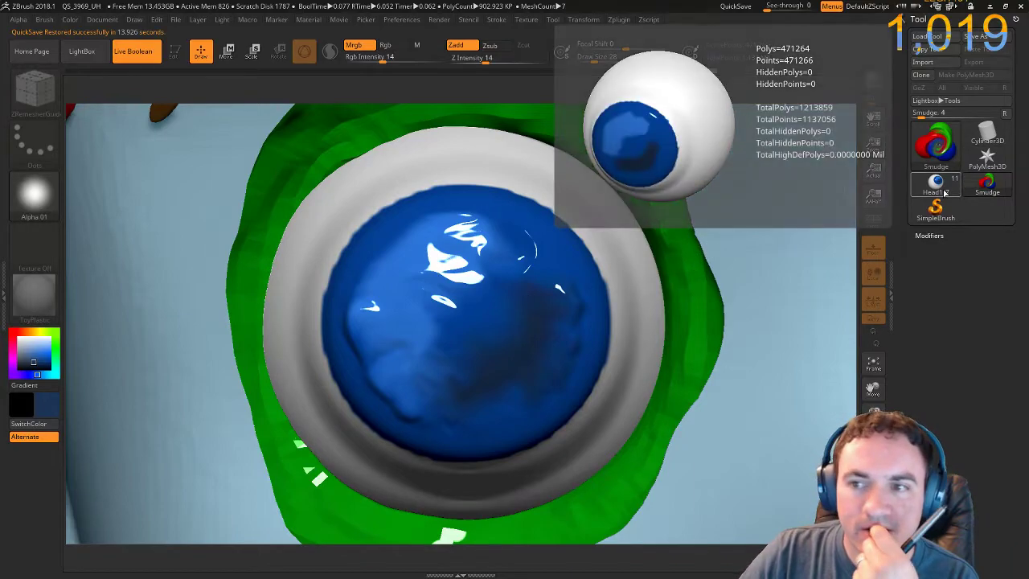
left_click(945, 193)
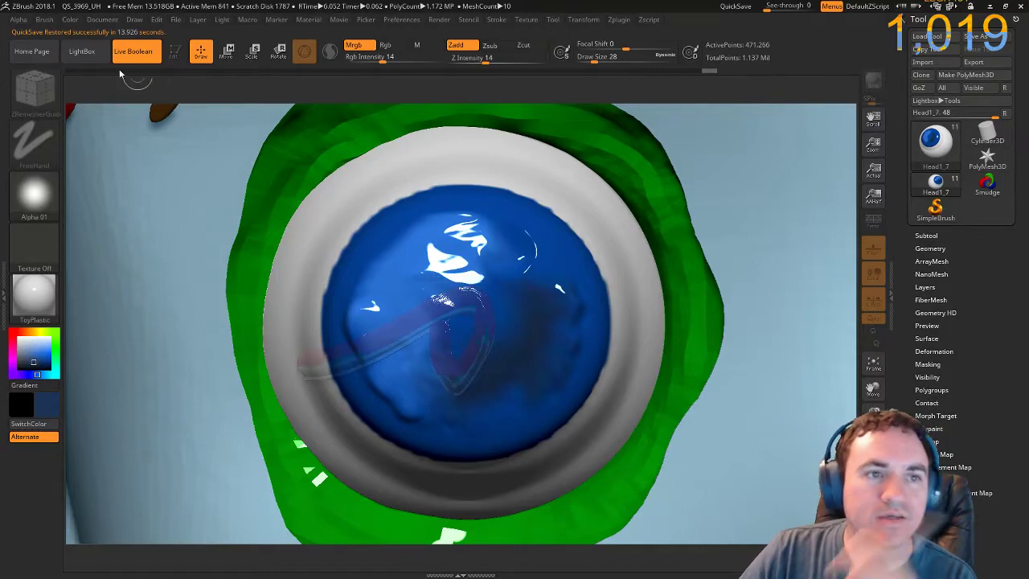
Open the DemoAnimeHead project from LightBox without saving the current changes and turn the head to face front.
left_click(82, 51)
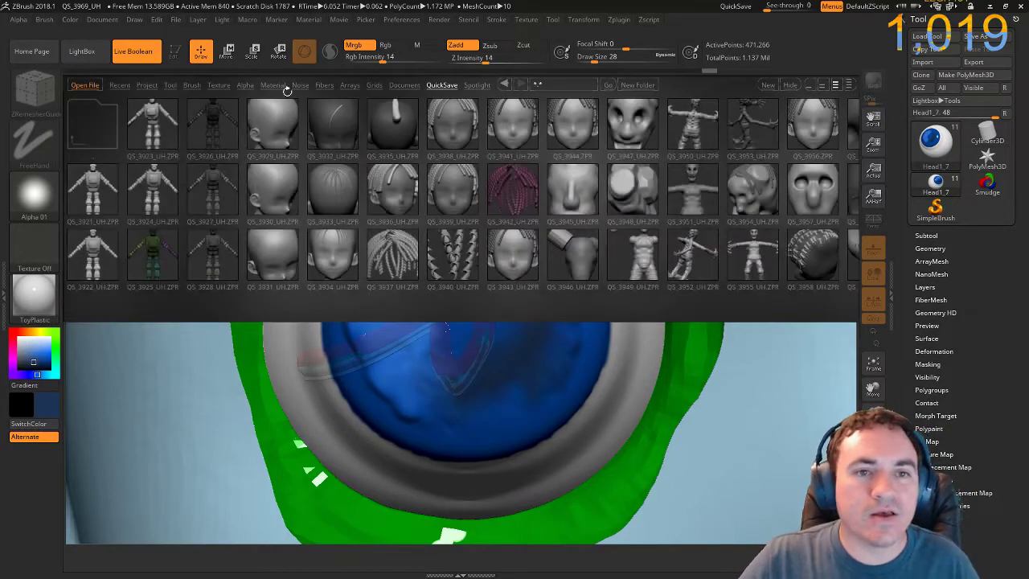
left_click(150, 86)
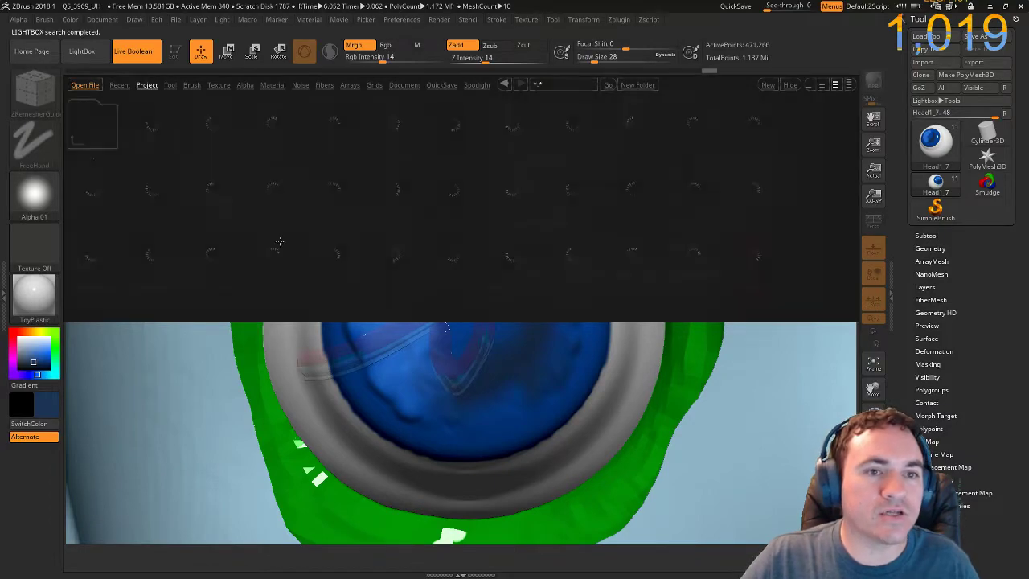
double_click(390, 117)
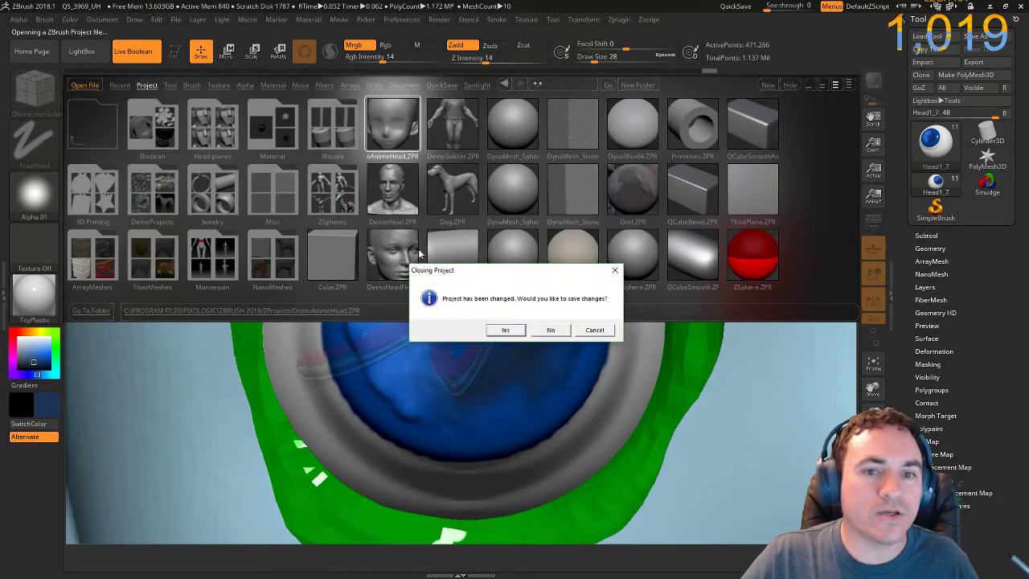
left_click(551, 330)
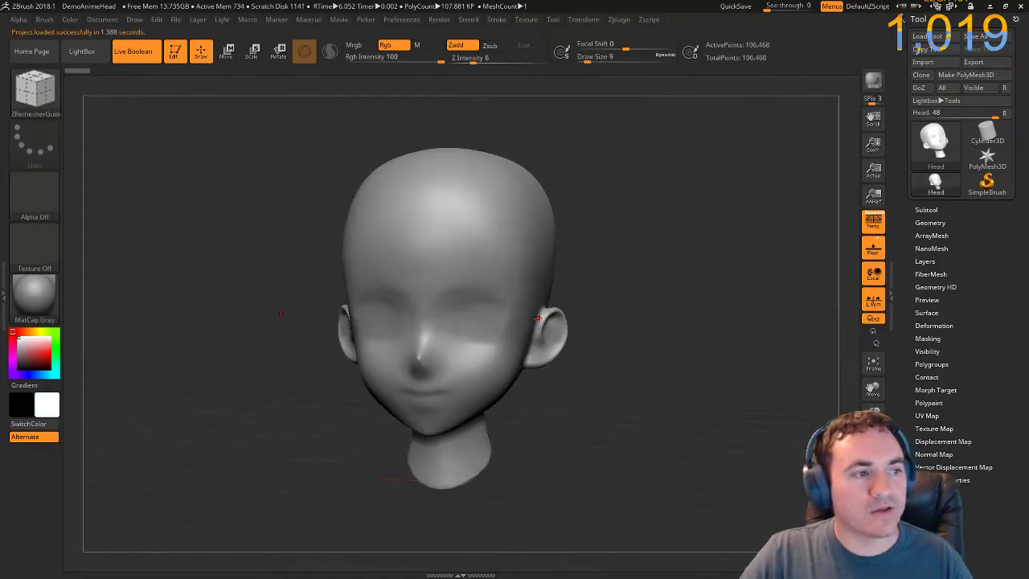
left_click_drag(645, 299, 617, 306)
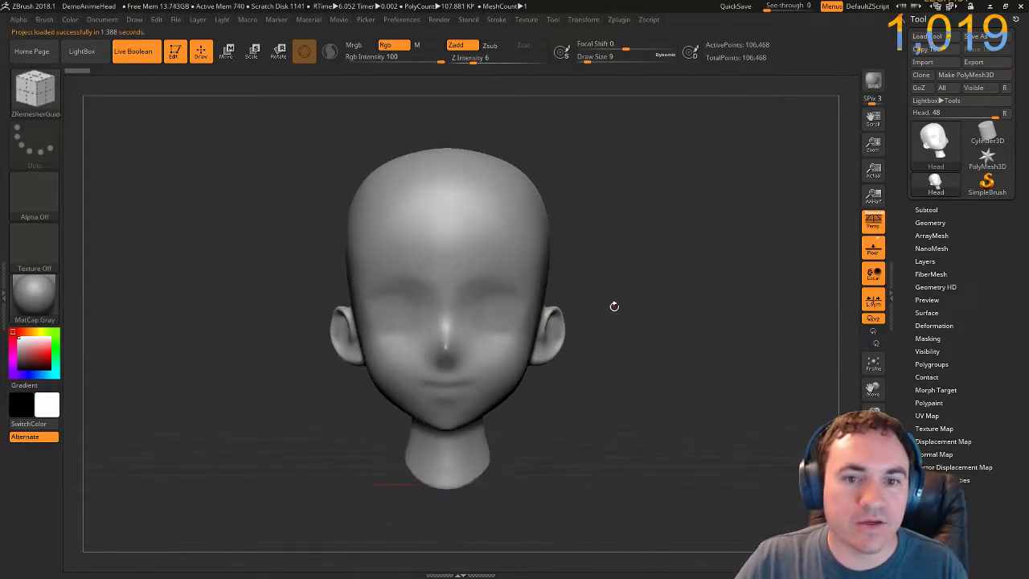
Fill the head with yellow (255, 233, 0) and the current material in Mrgb mode.
left_click(35, 374)
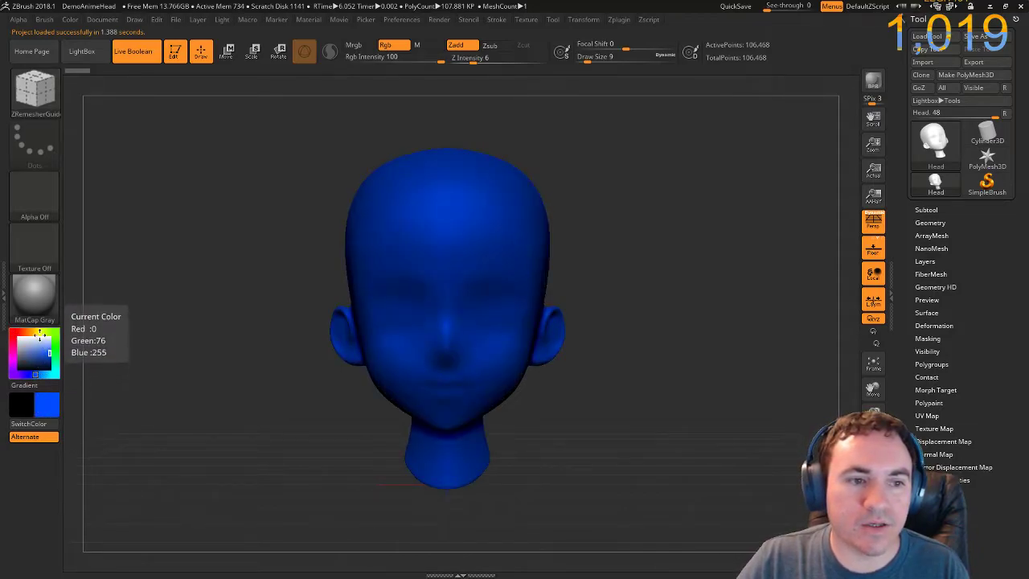
left_click(38, 332)
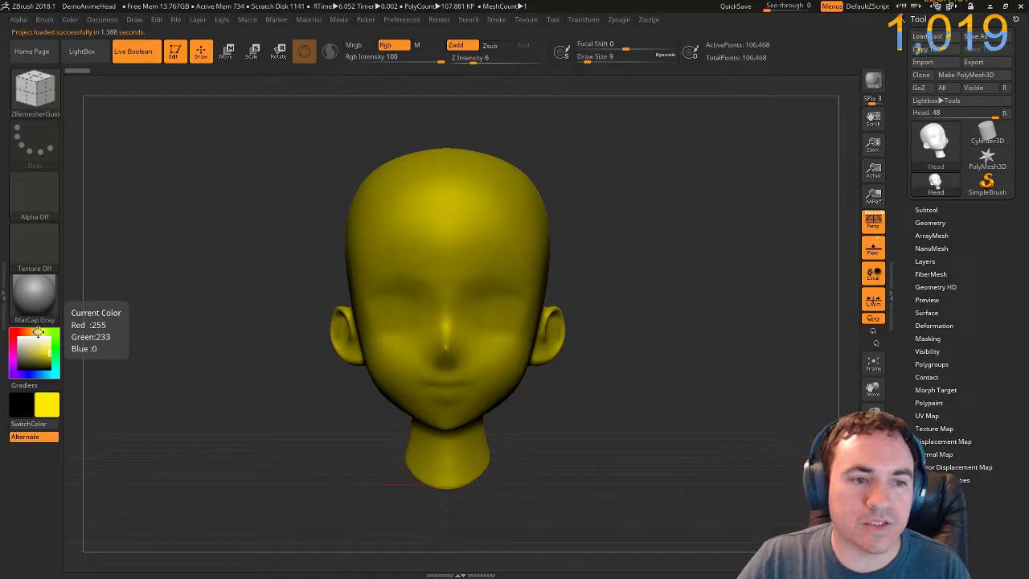
left_click(71, 19)
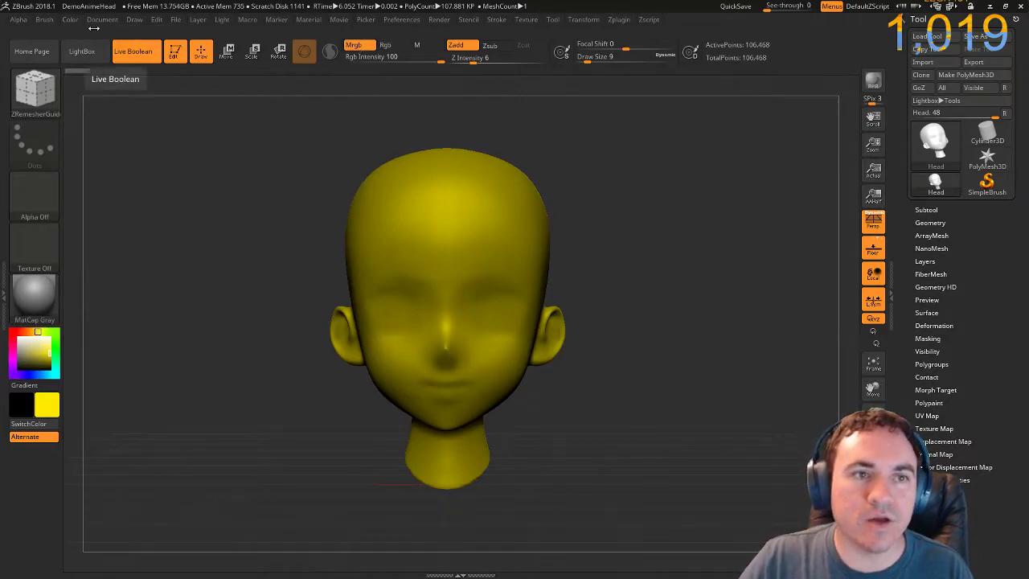
left_click(74, 20)
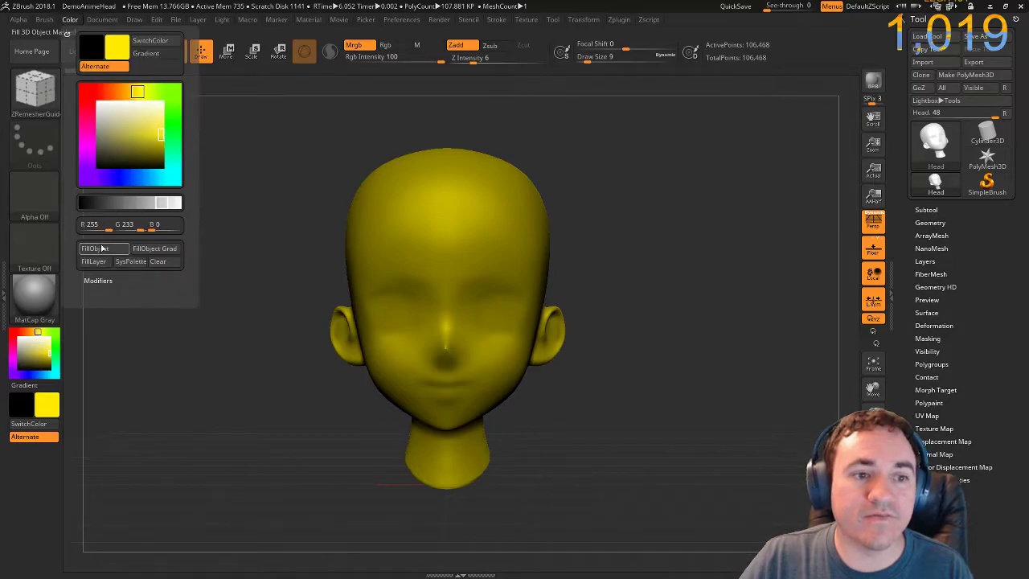
Frame the head's eye area, leave Edit mode by switching to a 2.5D tool, and choose the AlphaBrush with white.
right_click_drag(612, 224, 643, 309, "ctrl")
mouse_move(699, 209)
right_mouse_down("ctrl")
mouse_move(719, 217)
mouse_move(742, 276)
right_mouse_up("ctrl")
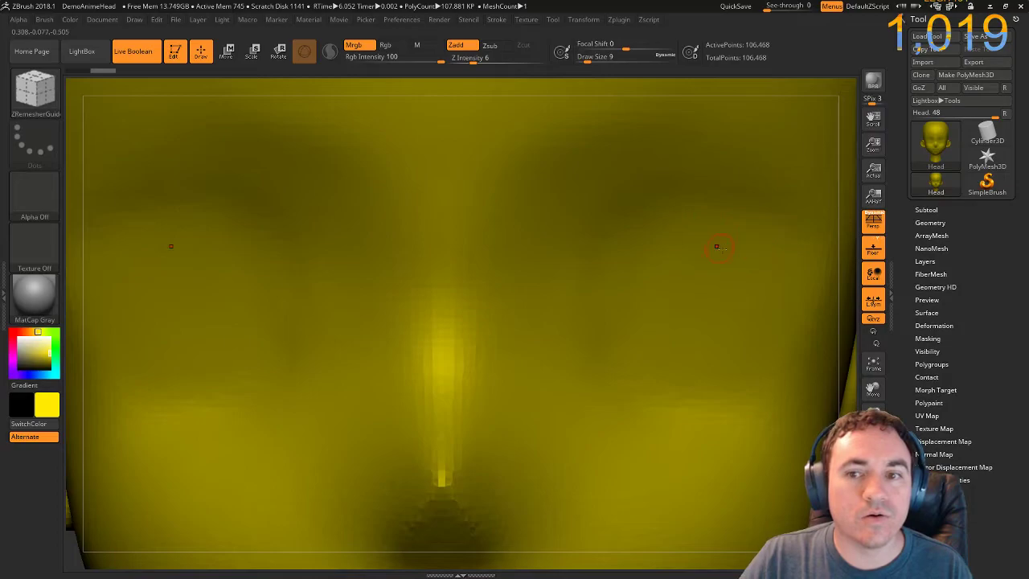
left_click_drag(854, 183, 735, 191)
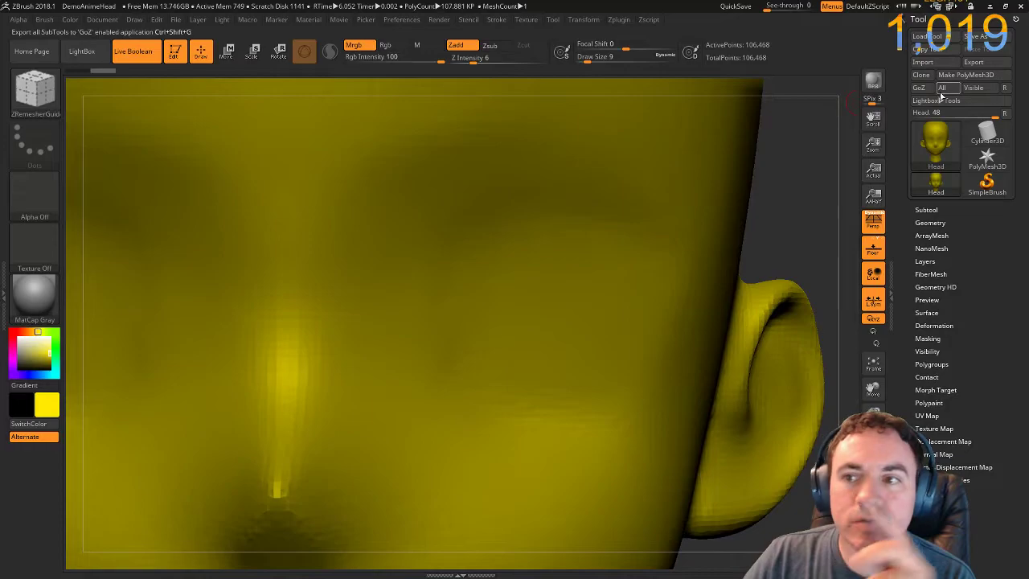
left_click(986, 184)
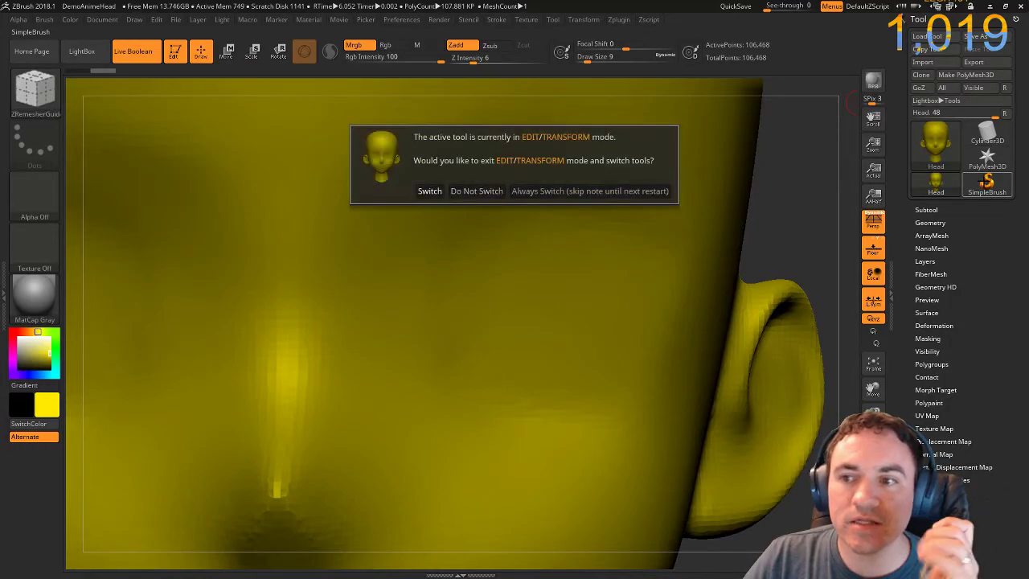
left_click(429, 191)
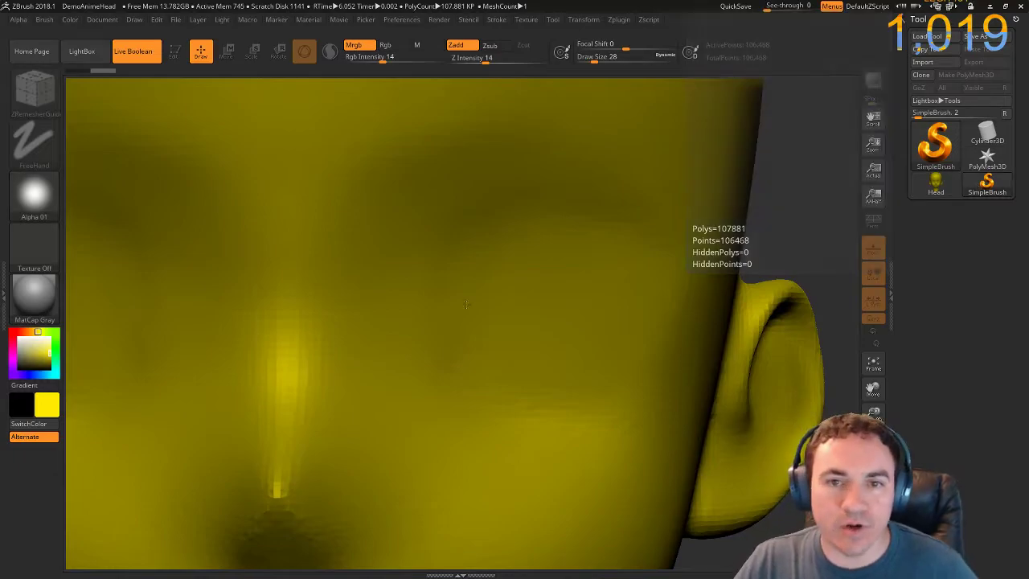
left_click(989, 188)
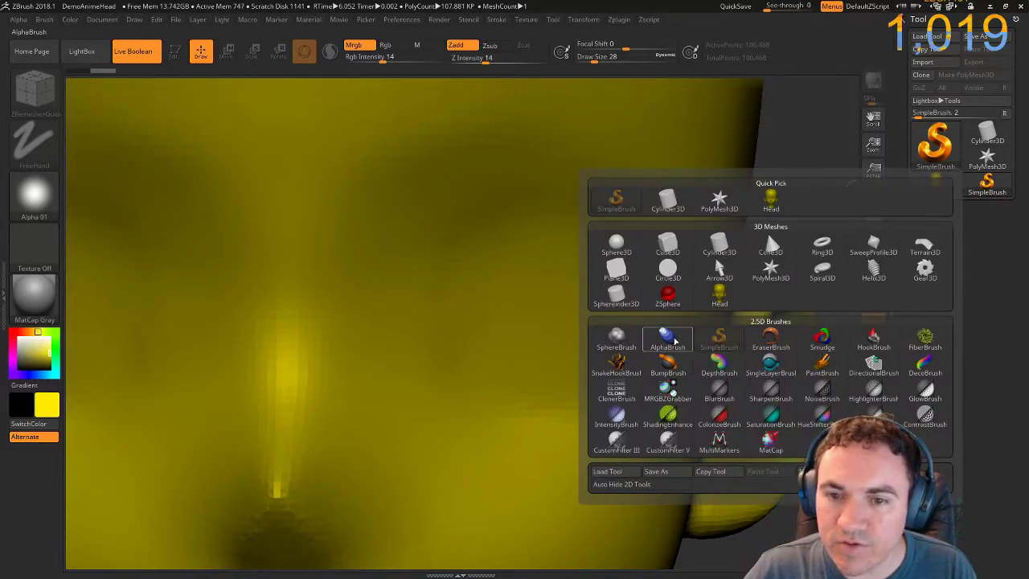
left_click(667, 338)
left_click_drag(36, 349, 11, 327)
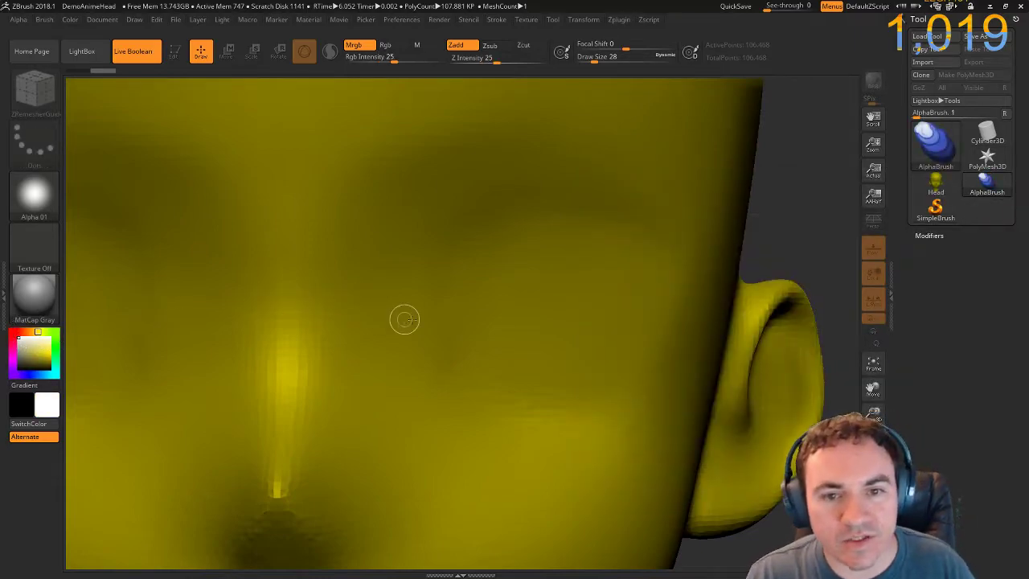
Enlarge the AlphaBrush to draw size 104 and paint a white patch over the eye area beside the nose.
key("bracketright")
key("bracketright")
key("bracketright")
key("bracketright")
key("bracketright")
key("bracketright")
key("bracketright")
mouse_move(544, 305)
left_mouse_down()
mouse_move(558, 310)
mouse_move(527, 296)
mouse_move(546, 291)
left_mouse_up()
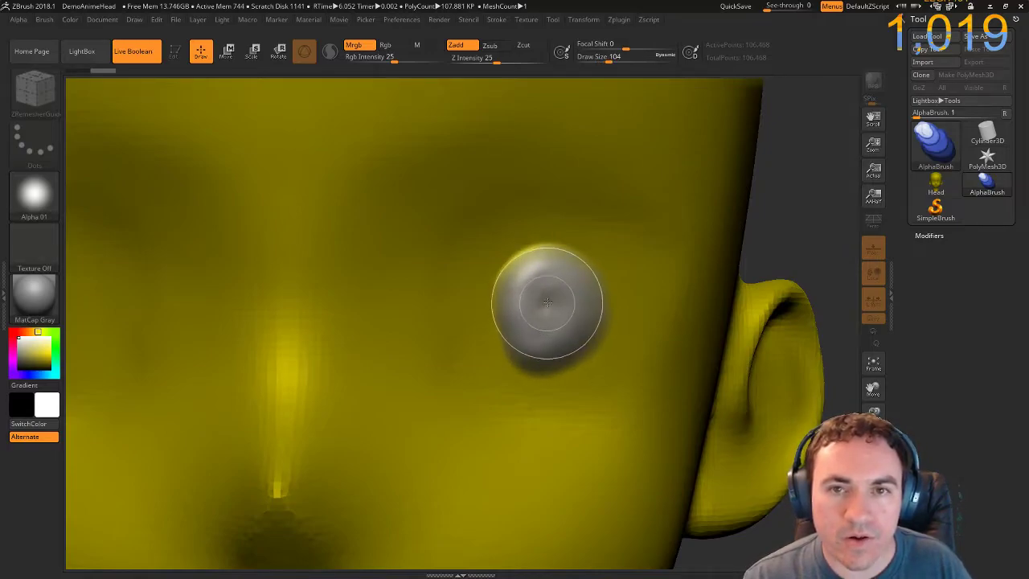
Raise Rgb Intensity and Z Intensity to 100 and build the white patch up into a larger raised eyeball.
left_click(399, 62)
left_click_drag(395, 61, 443, 60)
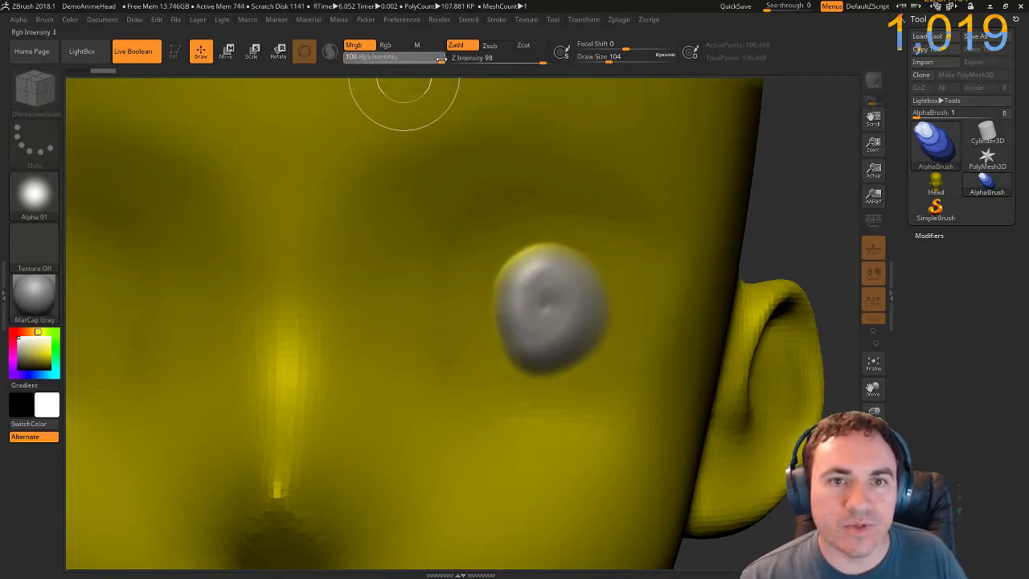
mouse_move(558, 315)
left_mouse_down()
mouse_move(531, 302)
mouse_move(499, 310)
mouse_move(527, 293)
mouse_move(534, 241)
mouse_move(498, 245)
mouse_move(491, 308)
mouse_move(532, 312)
mouse_move(519, 326)
mouse_move(526, 305)
mouse_move(512, 345)
mouse_move(535, 305)
mouse_move(563, 297)
mouse_move(547, 322)
mouse_move(531, 281)
mouse_move(566, 304)
mouse_move(539, 362)
mouse_move(503, 322)
mouse_move(531, 257)
mouse_move(506, 354)
mouse_move(569, 298)
left_mouse_up()
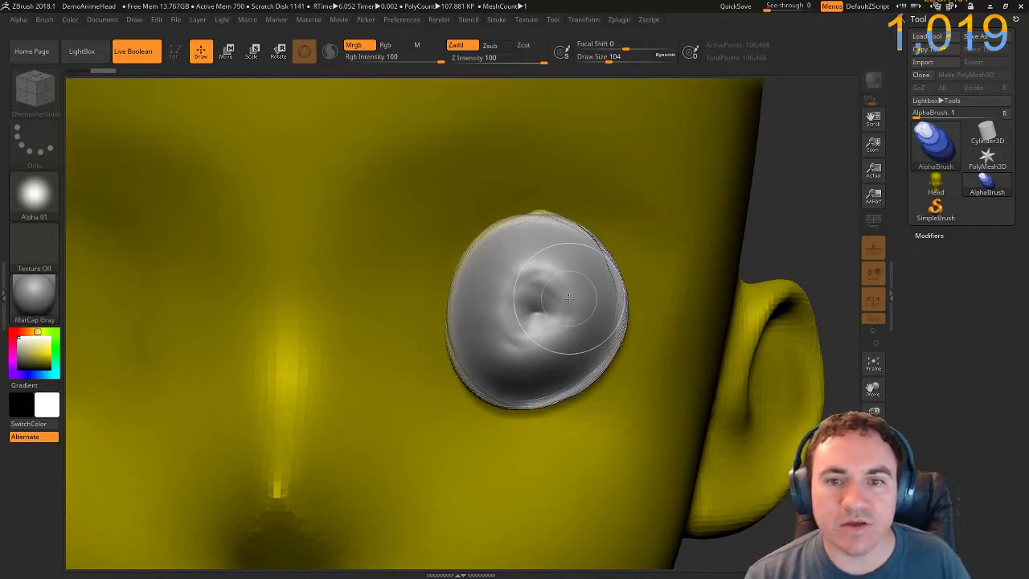
Smudge swirling folds into the white eyeball with the 2.5D Smudge tool, reducing the draw size to 40.
left_click(935, 148)
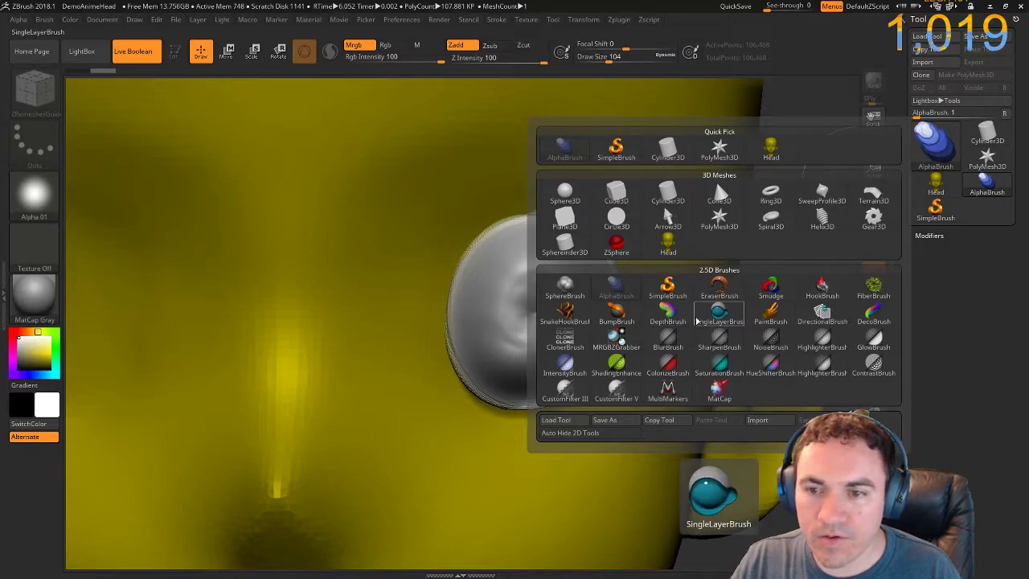
left_click(771, 285)
left_click_drag(577, 345, 536, 316)
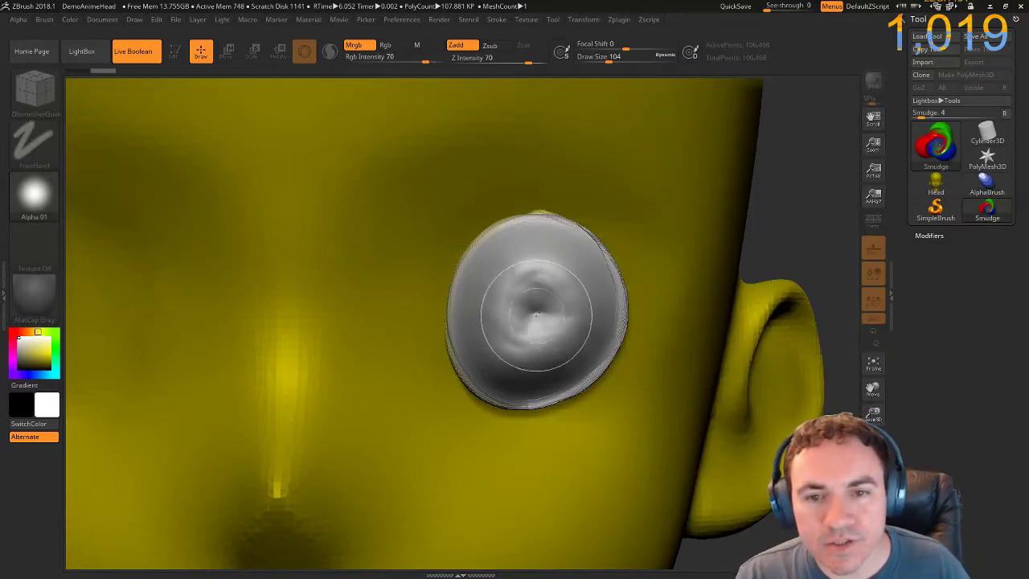
mouse_move(548, 281)
left_mouse_down()
mouse_move(540, 287)
mouse_move(564, 291)
mouse_move(554, 338)
mouse_move(492, 338)
mouse_move(505, 309)
mouse_move(515, 345)
mouse_move(487, 317)
mouse_move(556, 341)
mouse_move(516, 254)
mouse_move(554, 289)
mouse_move(492, 354)
mouse_move(502, 257)
mouse_move(499, 299)
mouse_move(515, 353)
mouse_move(483, 321)
mouse_move(522, 298)
mouse_move(554, 332)
mouse_move(578, 317)
mouse_move(548, 324)
left_mouse_up()
key("bracketleft")
key("bracketleft")
key("bracketleft")
key("bracketleft")
key("bracketleft")
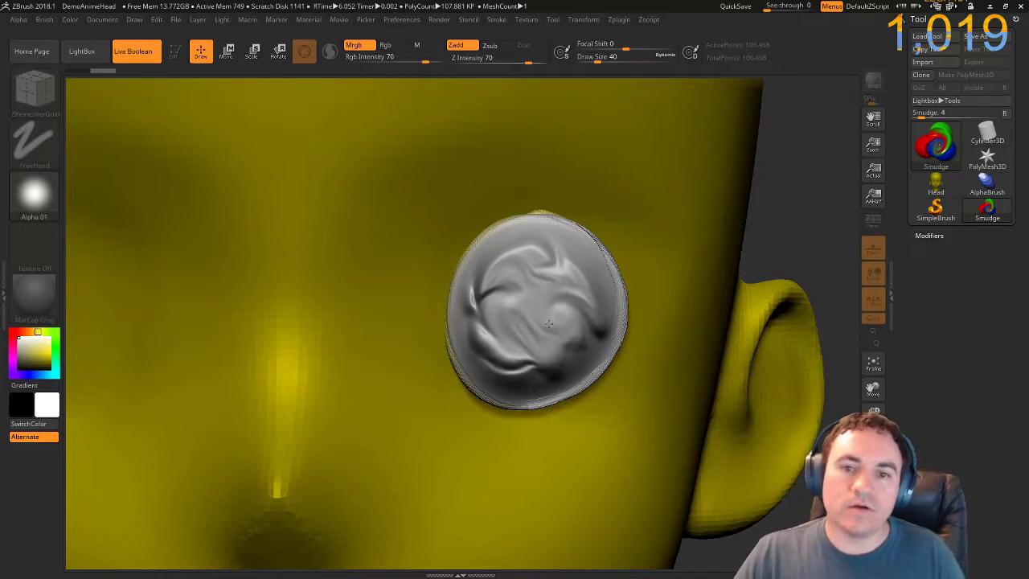
Paint a blue iris in the middle of the eyeball with the SimpleBrush.
left_click(35, 375)
left_click(50, 353)
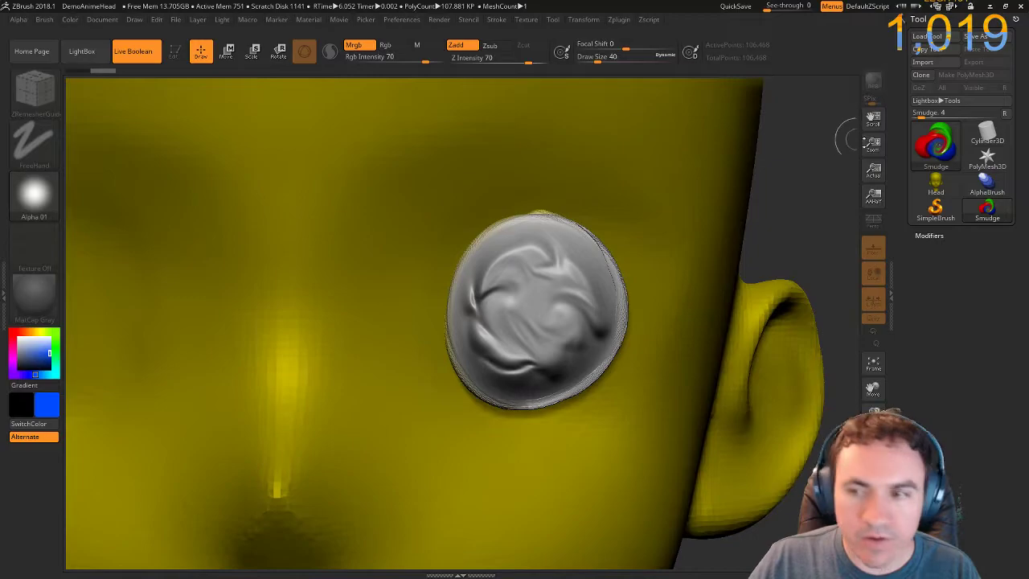
left_click(944, 150)
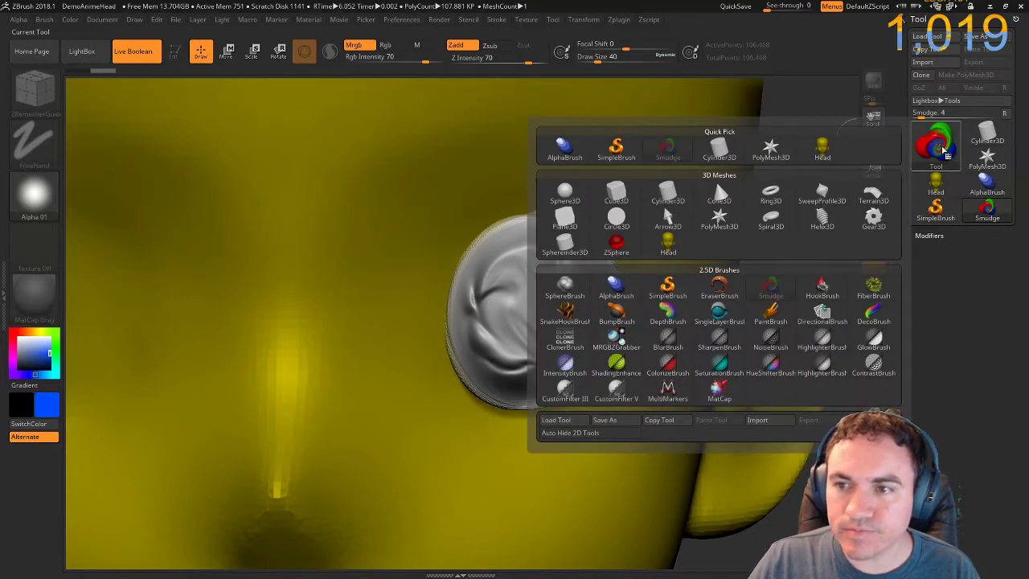
left_click(667, 287)
mouse_move(545, 305)
left_mouse_down()
mouse_move(533, 302)
mouse_move(561, 309)
mouse_move(532, 311)
left_mouse_up()
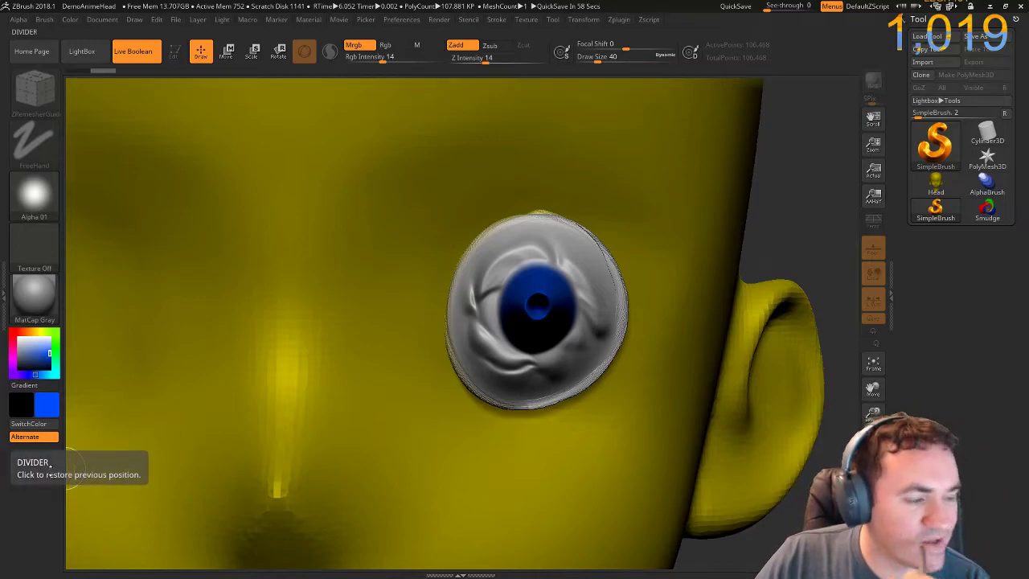
Pull thin blue spikes outward from the iris centre with the SnakeHookBrush at draw size 12.
left_click(947, 145)
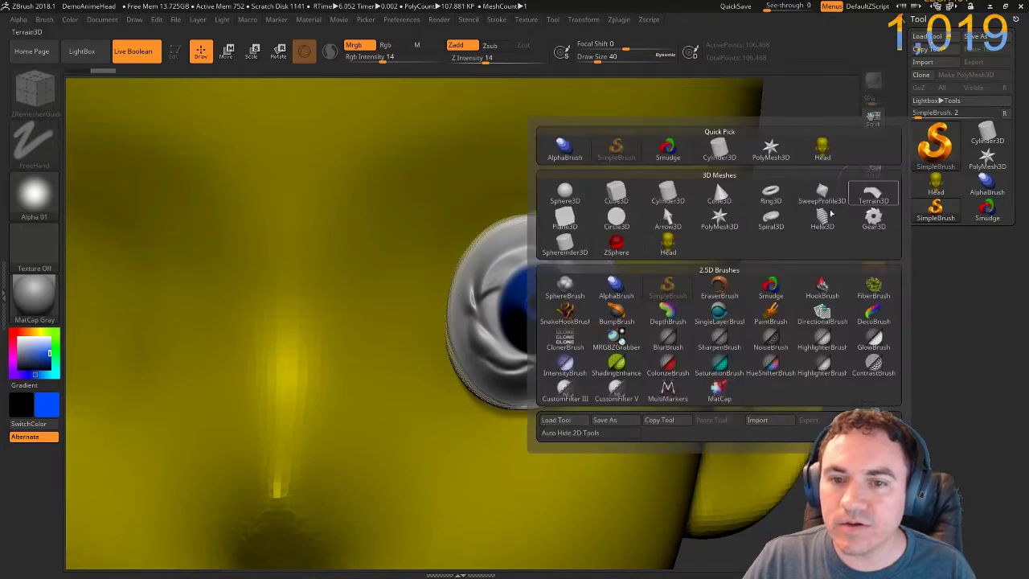
left_click(565, 313)
key("bracketleft")
key("bracketleft")
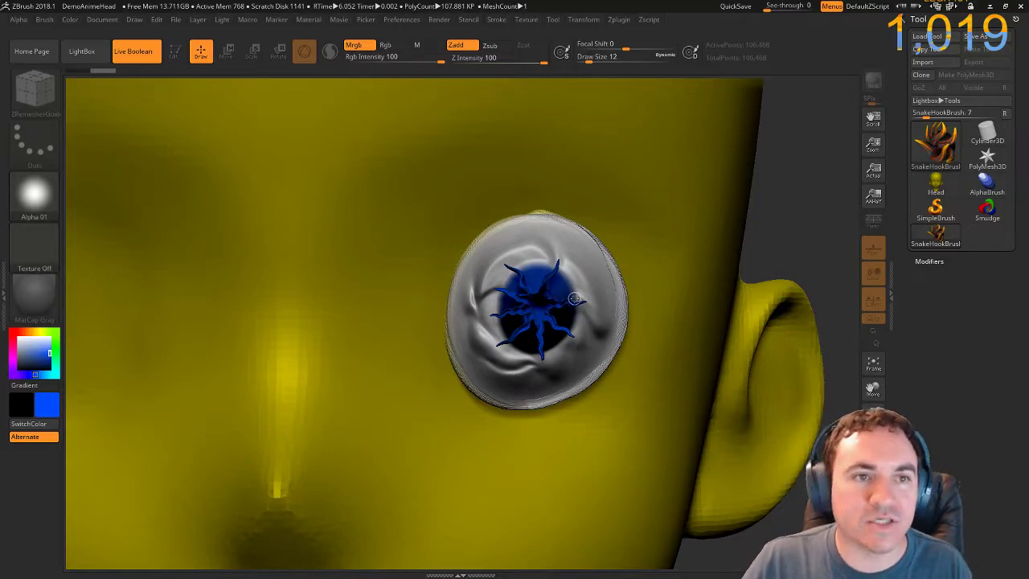
Examine the ZGrab01 canvas grab in the texture library.
left_click(526, 23)
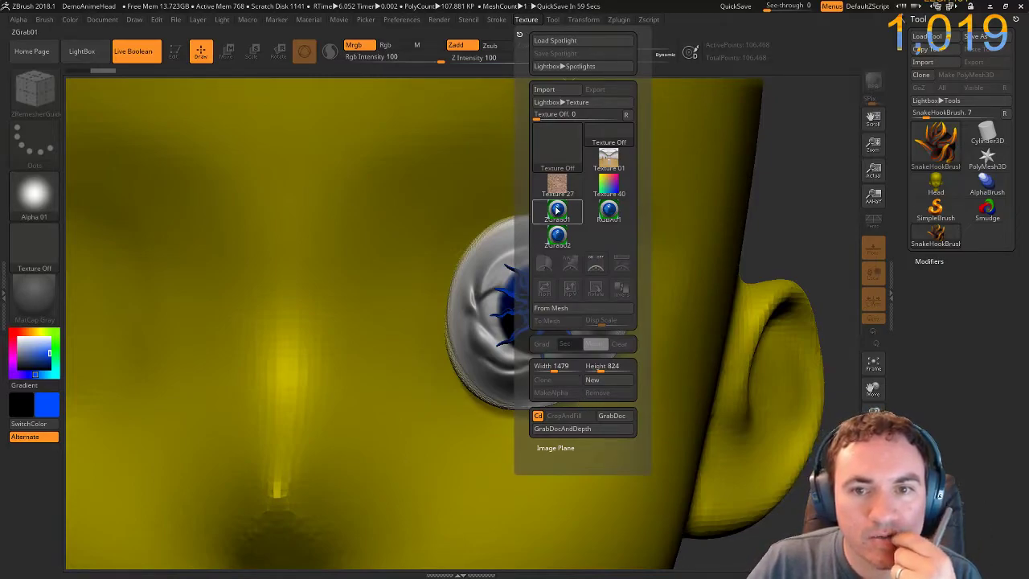
mouse_move(557, 213)
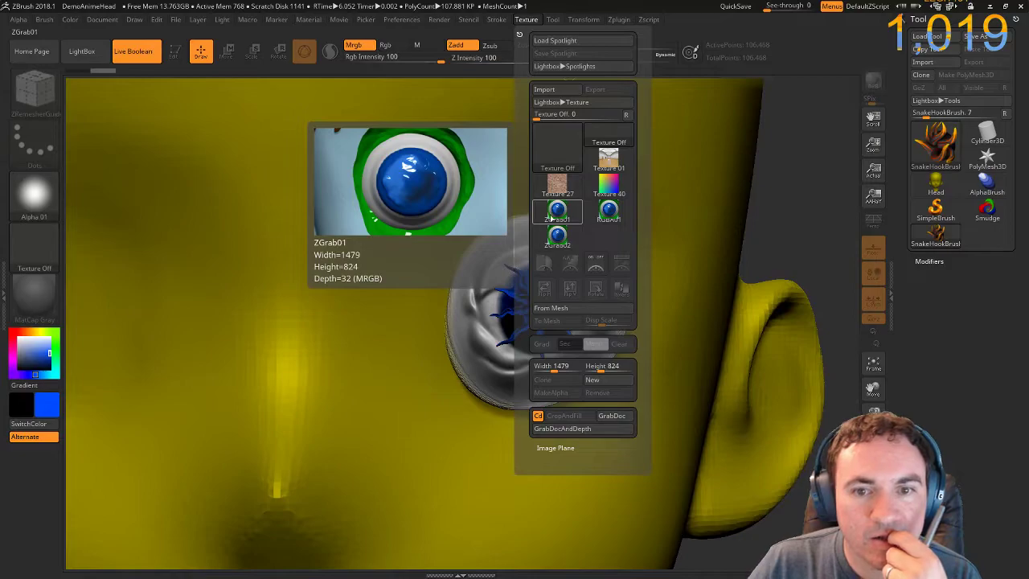
Undo the 2.5D strokes of the painted eye until the yellow head surface is bare.
key("ctrl+z")
key("ctrl+z")
key("ctrl+z")
key("ctrl+z")
key("ctrl+z")
key("ctrl+z")
key("ctrl+z")
key("ctrl+z")
key("ctrl+z")
key("ctrl+z")
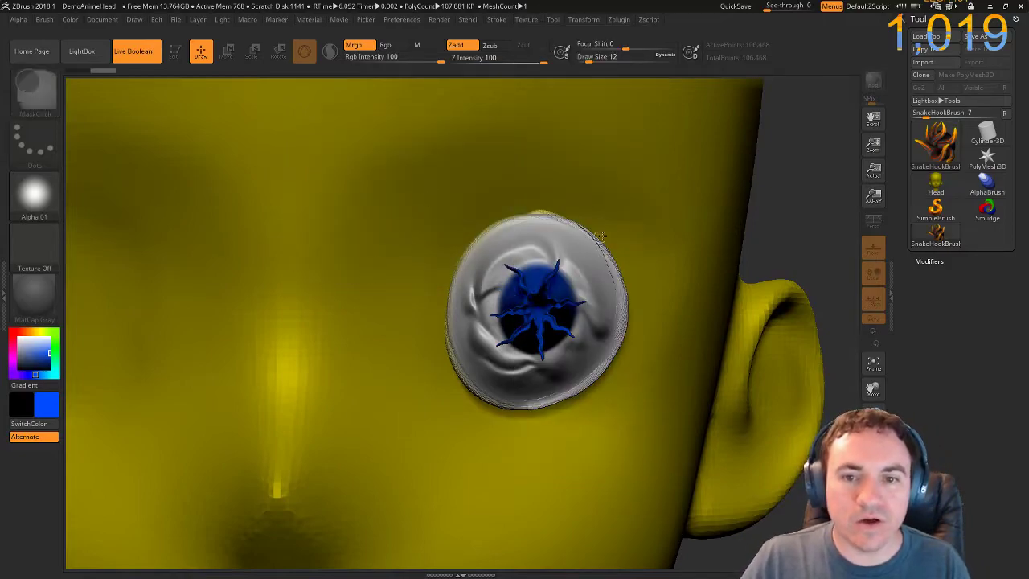
key("ctrl+z")
key("ctrl+z")
key("ctrl+z")
key("ctrl+z")
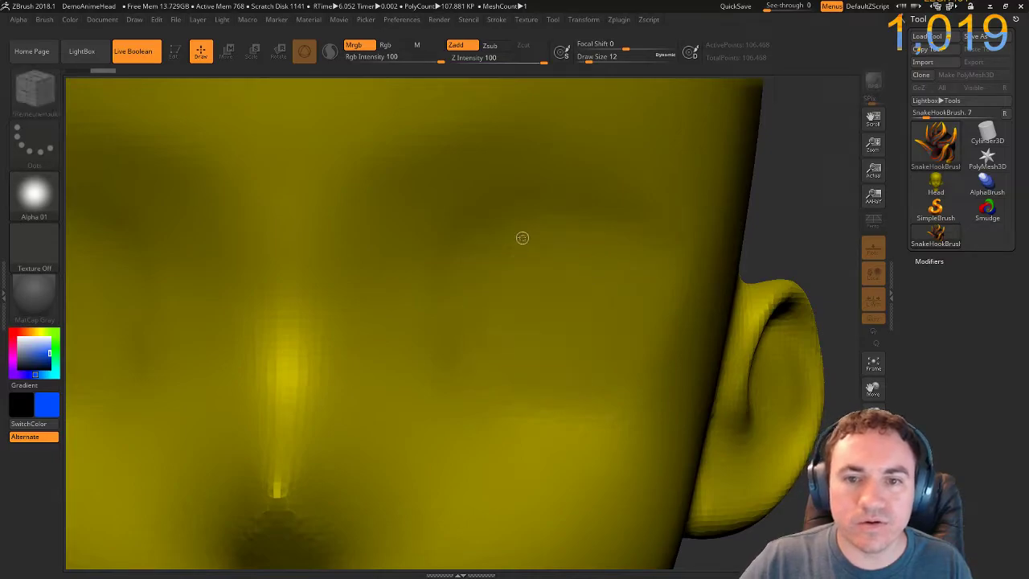
Place the Head tool on the canvas as an editable 3D object, framed and enlarged on the eye area.
left_click(915, 208)
left_click(935, 183)
left_click_drag(497, 238, 434, 165)
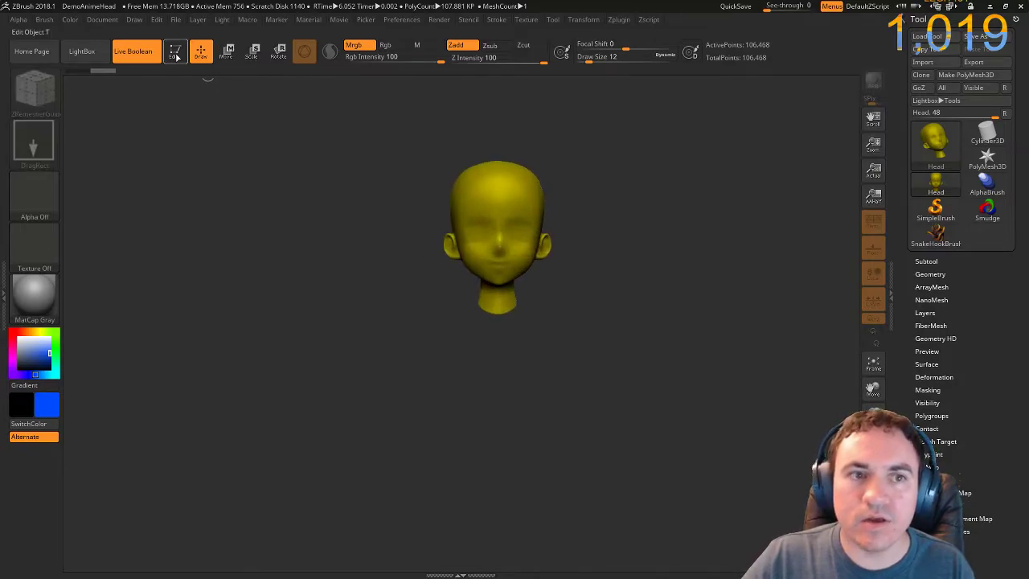
left_click(174, 53)
key("f")
right_click_drag(678, 277, 677, 442, "ctrl")
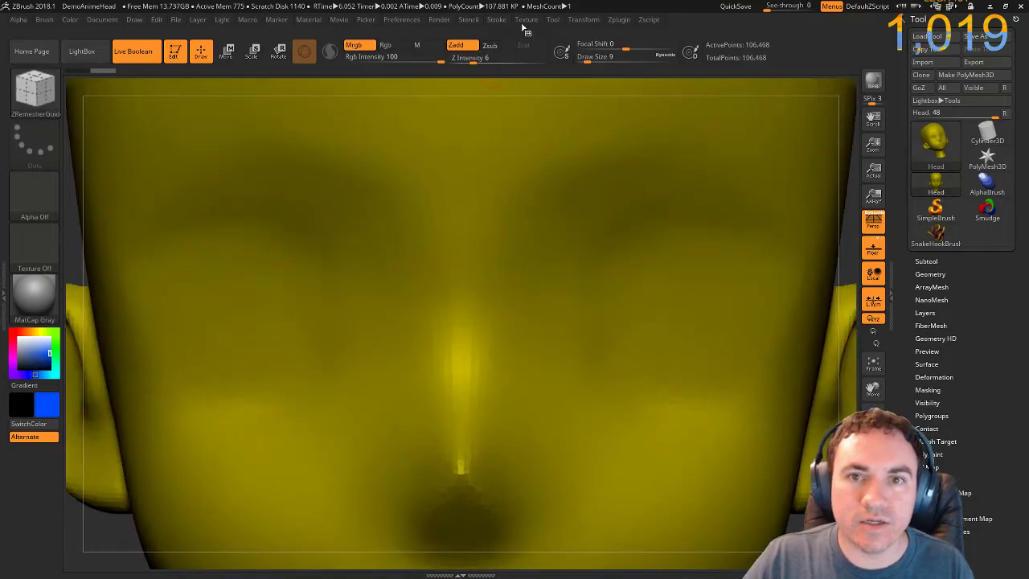
Load the ZGrab01 texture into Spotlight over the head and hide the Spotlight overlay.
left_click(526, 20)
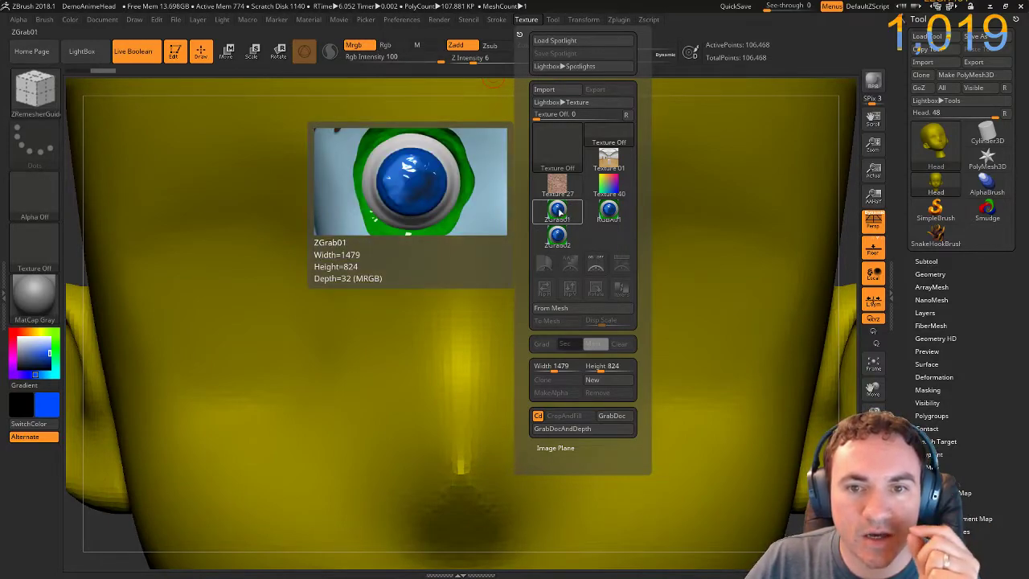
left_click(560, 211)
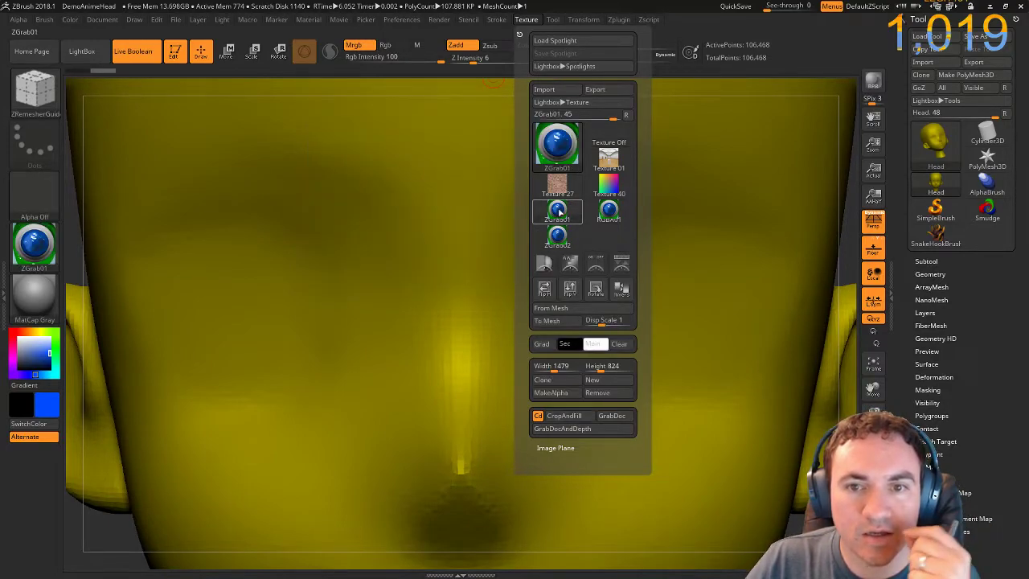
left_click(618, 263)
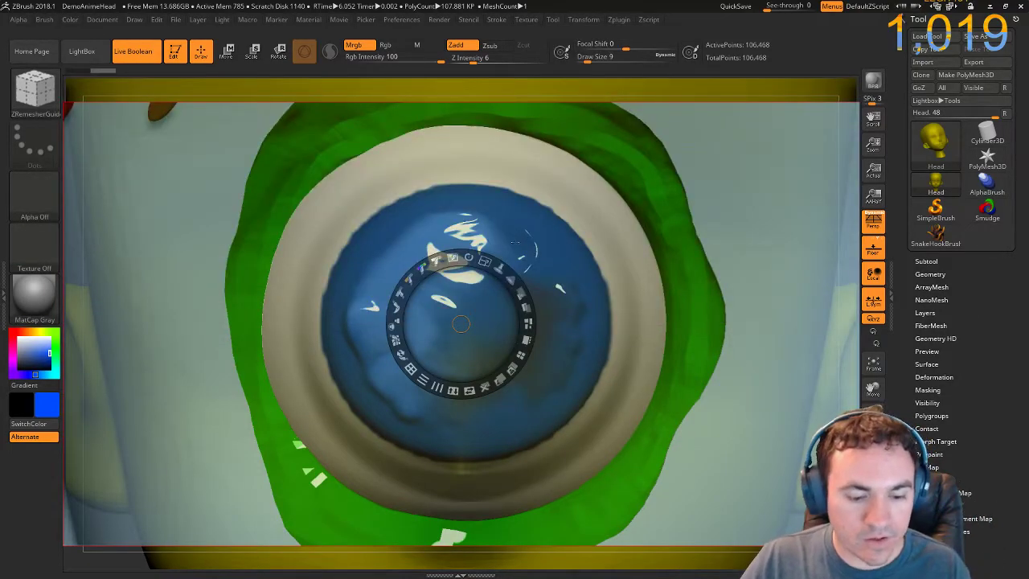
key("shift+z")
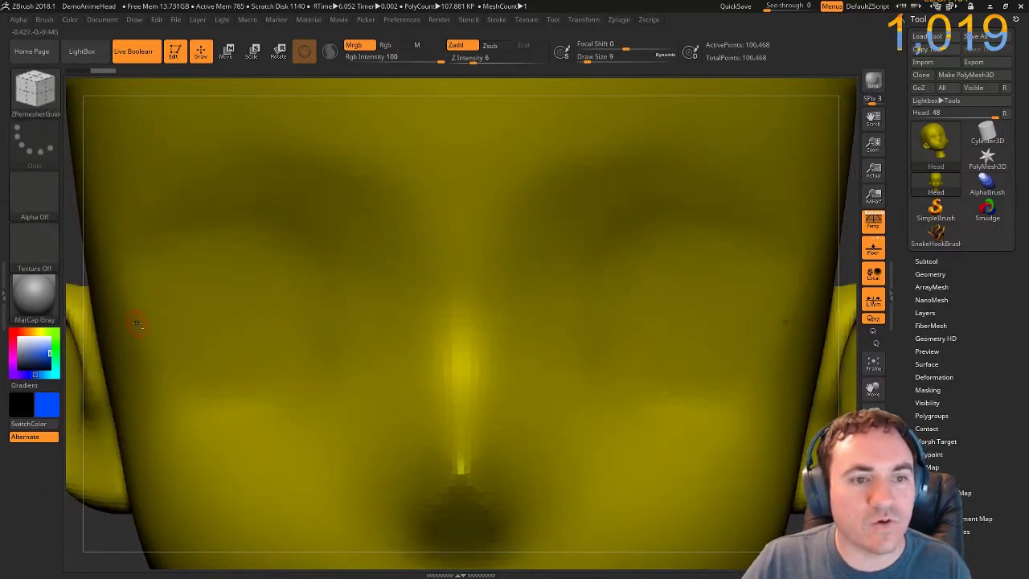
Frame one side of the face with its ear and subdivide the head three times.
left_click_drag(77, 357, 325, 363)
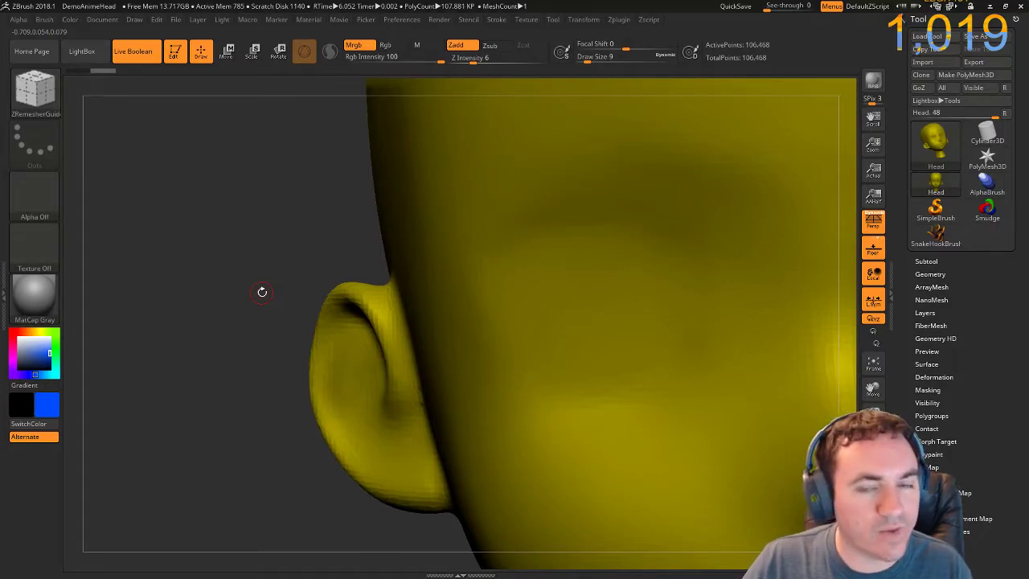
right_click_drag(257, 290, 257, 316, "ctrl")
left_click_drag(185, 213, 140, 225)
key("ctrl+d")
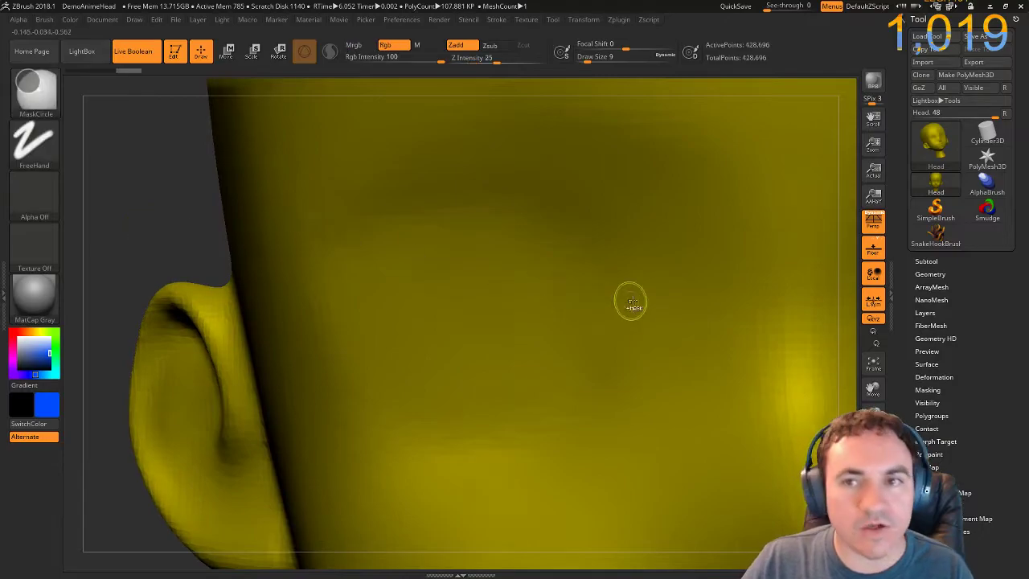
key("ctrl+d")
key("ctrl+d")
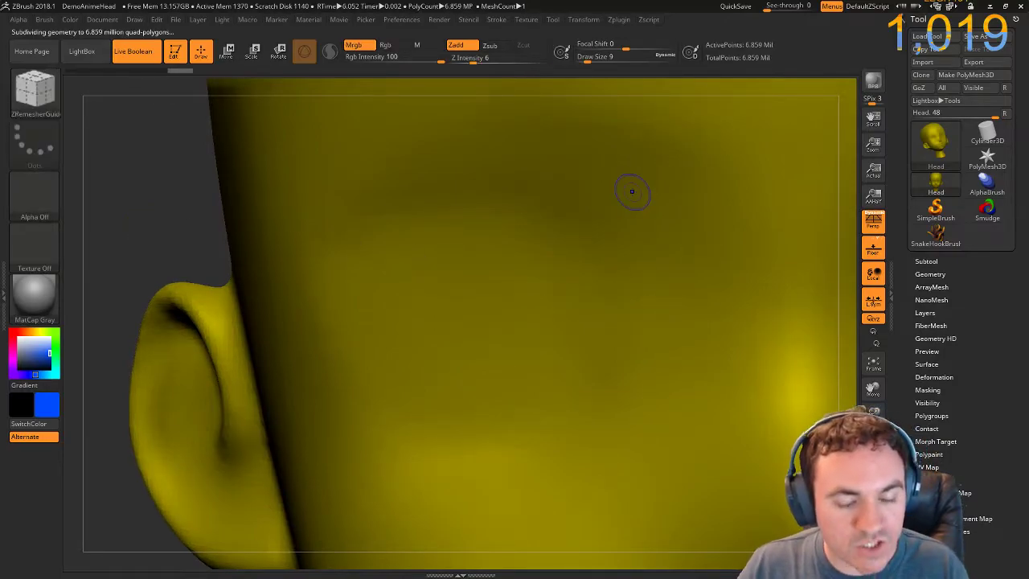
Show Spotlight again, fade the eye image so the head shows through, and leave its widget for projection painting.
key("shift+z")
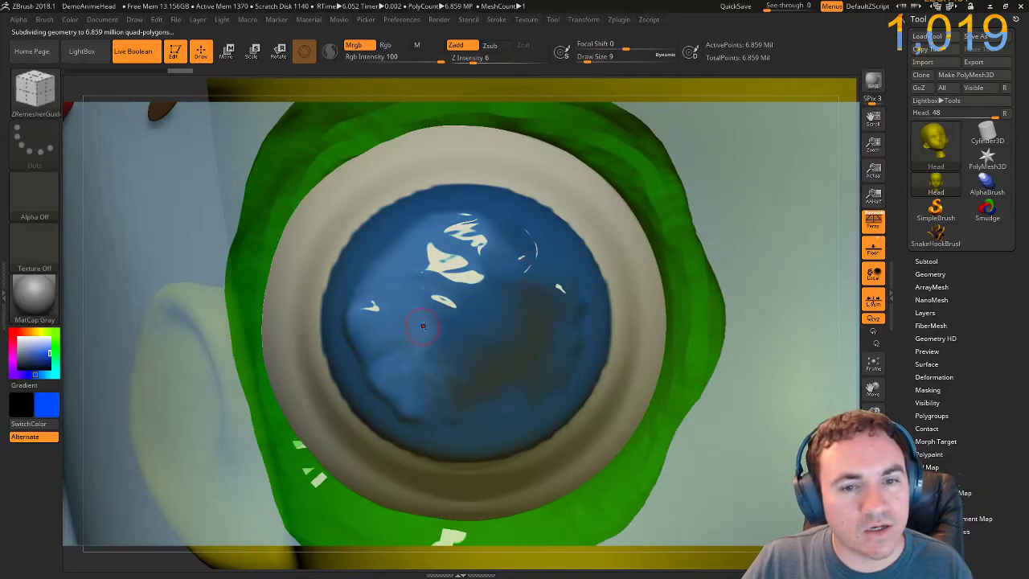
key("shift+z")
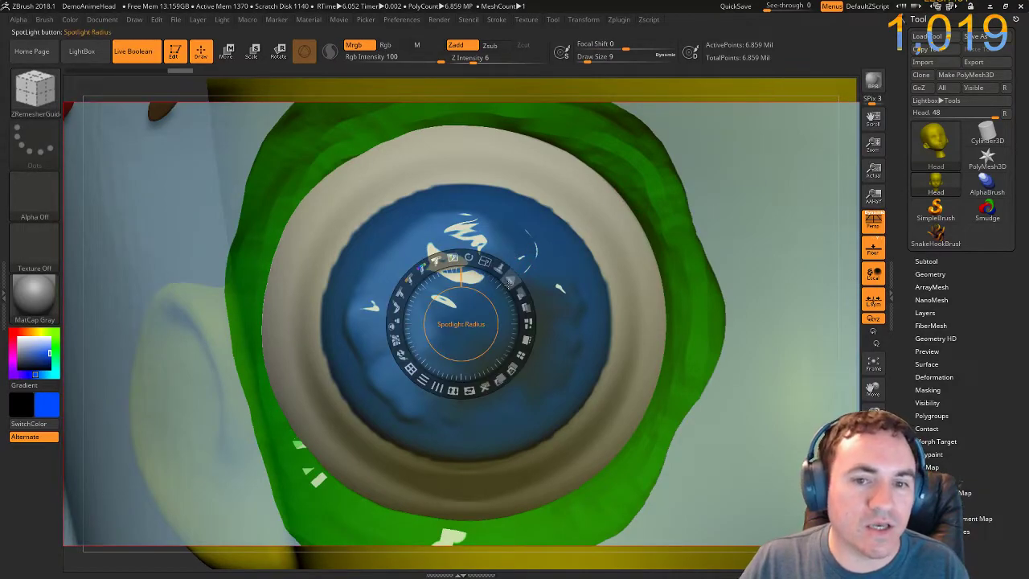
left_click_drag(520, 294, 485, 262)
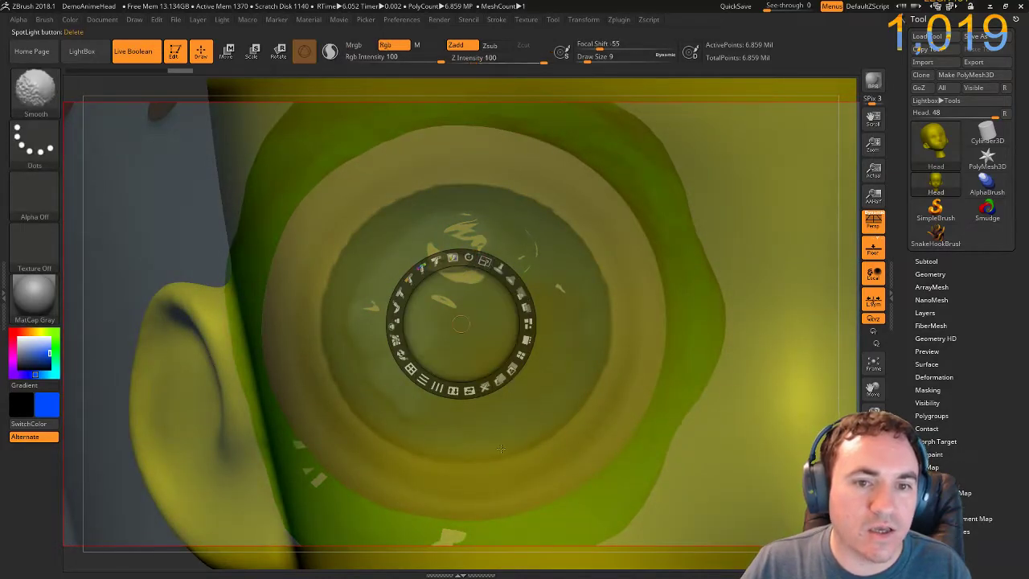
key("shift+z")
key("shift+z")
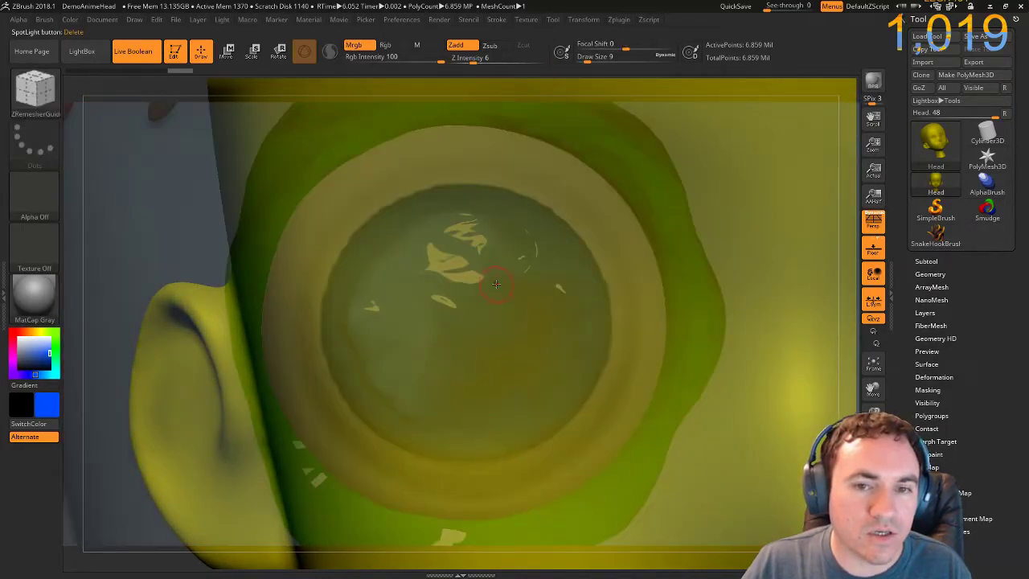
key("z")
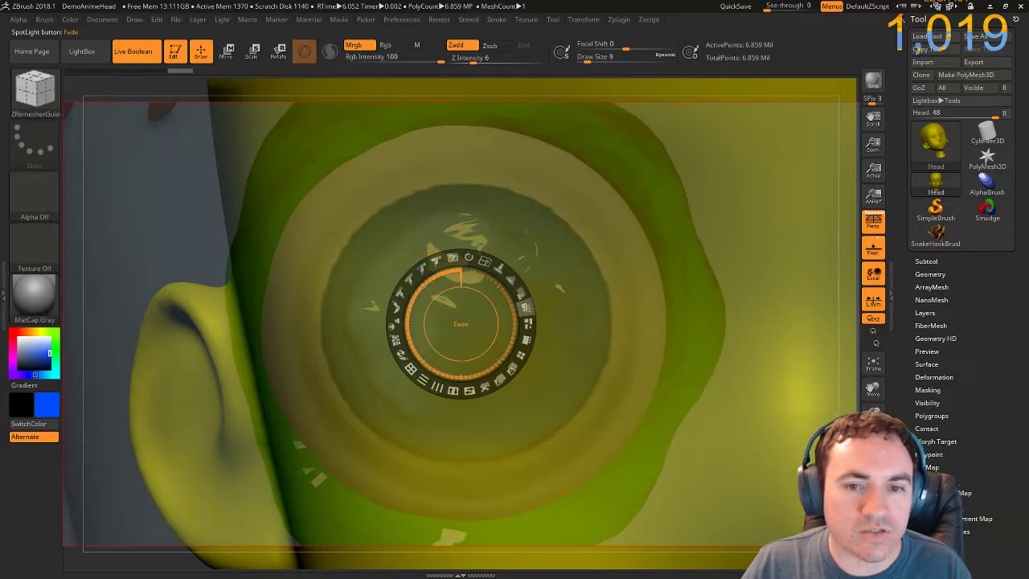
left_click_drag(512, 276, 508, 321)
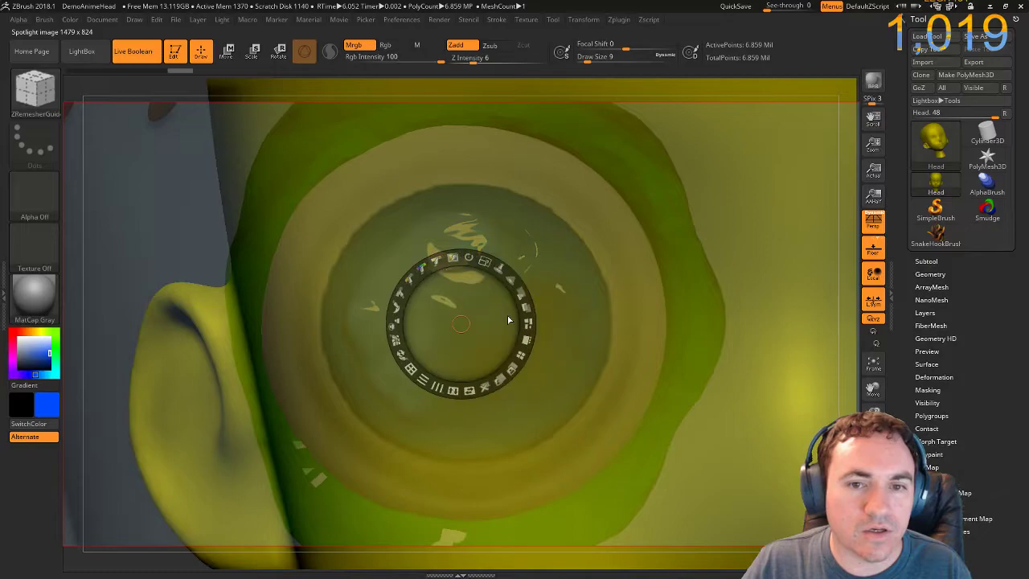
key("z")
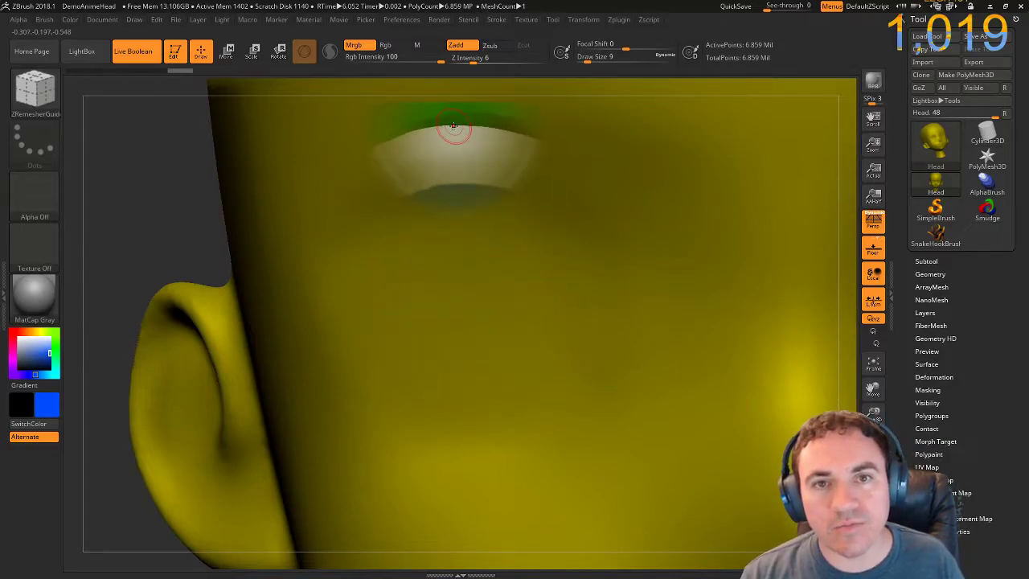
Turn off Zadd and switch to the ClayBuildup brush with Rgb only, for projecting colour without sculpting.
left_click(456, 45)
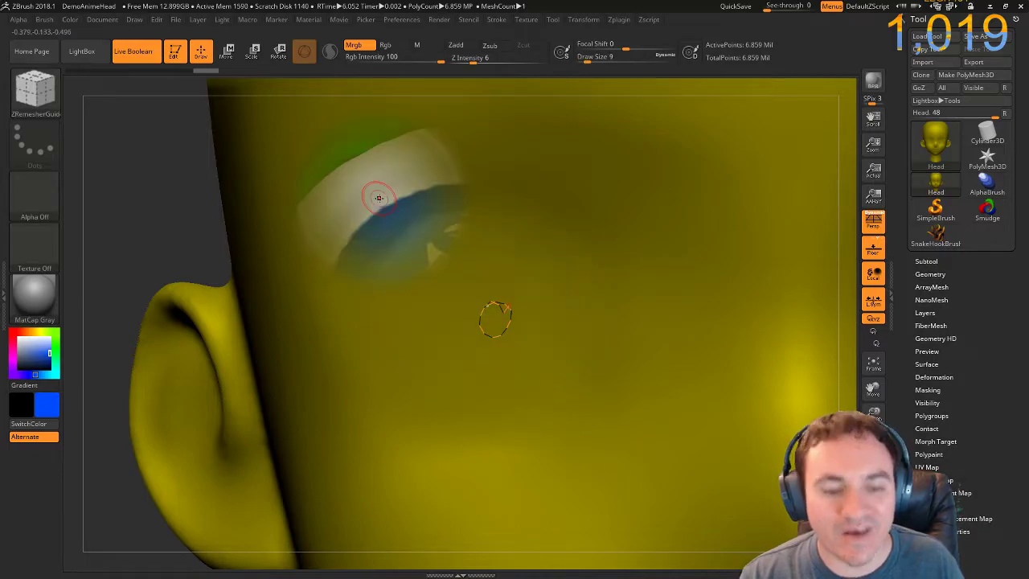
key("ctrl")
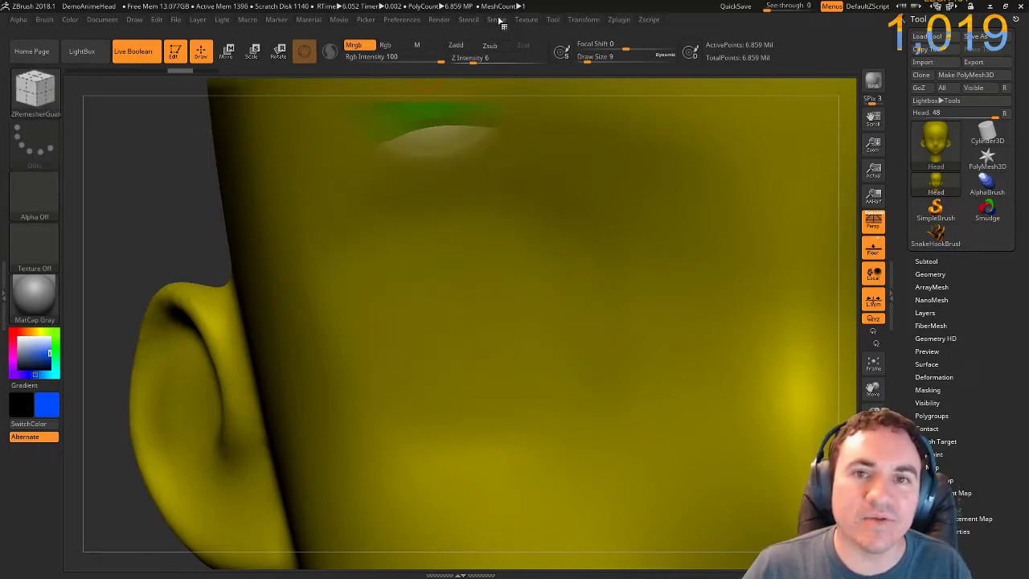
left_click(497, 19)
left_click(527, 237)
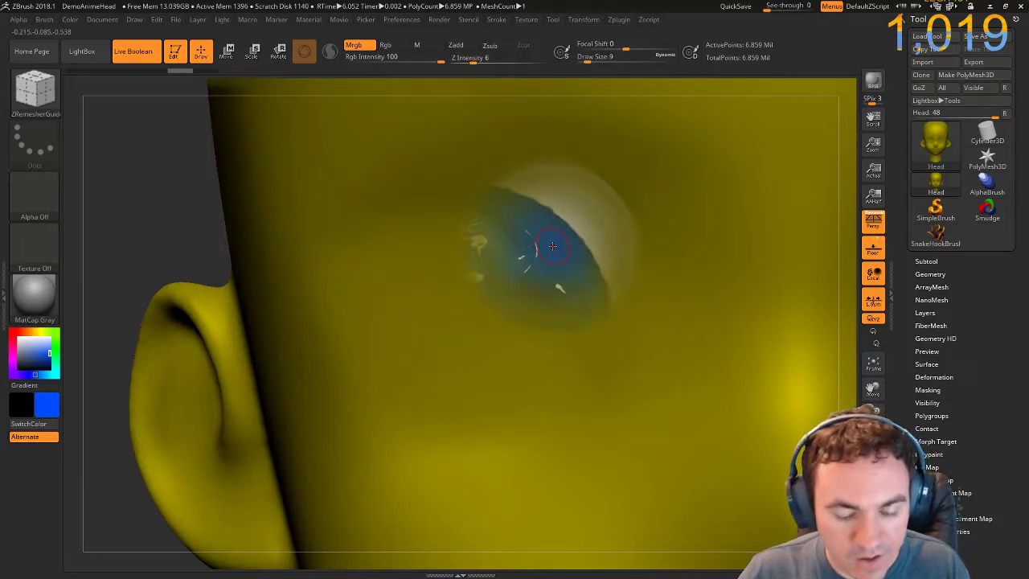
key("b")
key("c")
key("b")
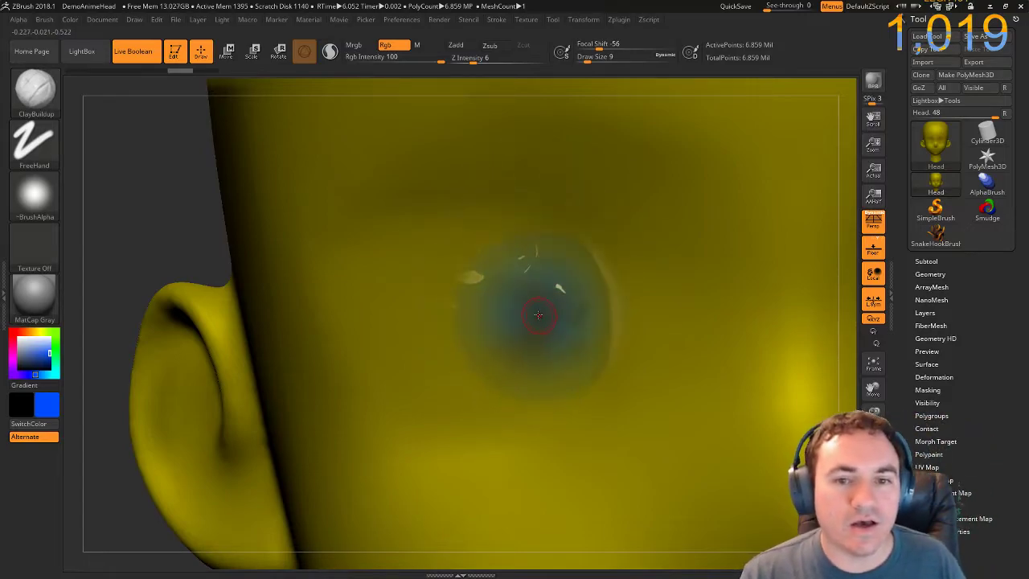
Project the blue iris and the adjoining grey ring section nearest the nose from the Spotlight image onto the head.
mouse_move(515, 303)
left_mouse_down()
mouse_move(508, 331)
mouse_move(501, 315)
mouse_move(521, 319)
mouse_move(486, 299)
mouse_move(473, 259)
mouse_move(455, 258)
mouse_move(466, 239)
mouse_move(472, 256)
mouse_move(492, 230)
mouse_move(458, 227)
mouse_move(505, 224)
mouse_move(519, 215)
mouse_move(508, 208)
mouse_move(540, 216)
mouse_move(583, 269)
left_mouse_up()
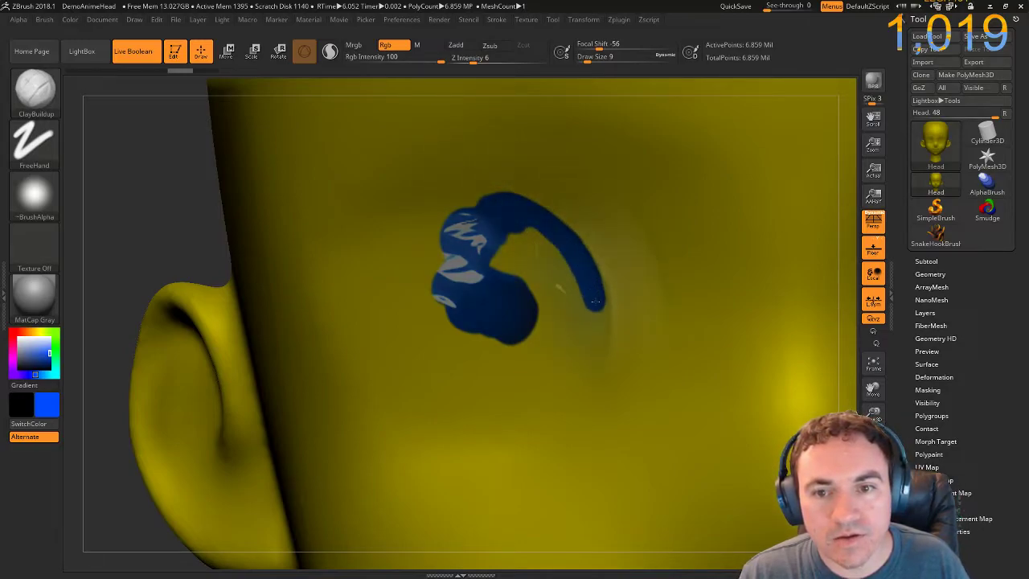
left_click_drag(598, 303, 600, 323)
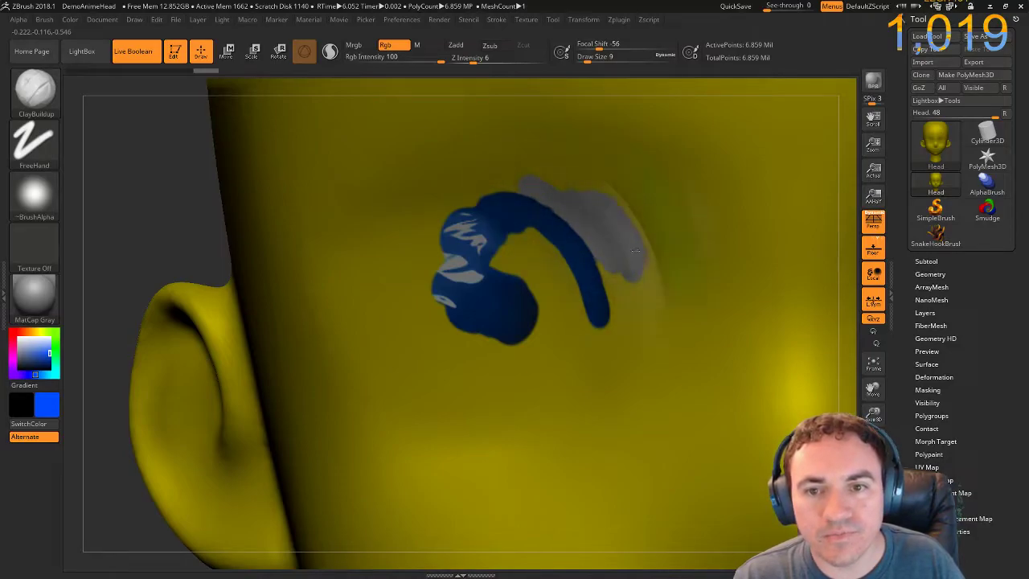
key("shift")
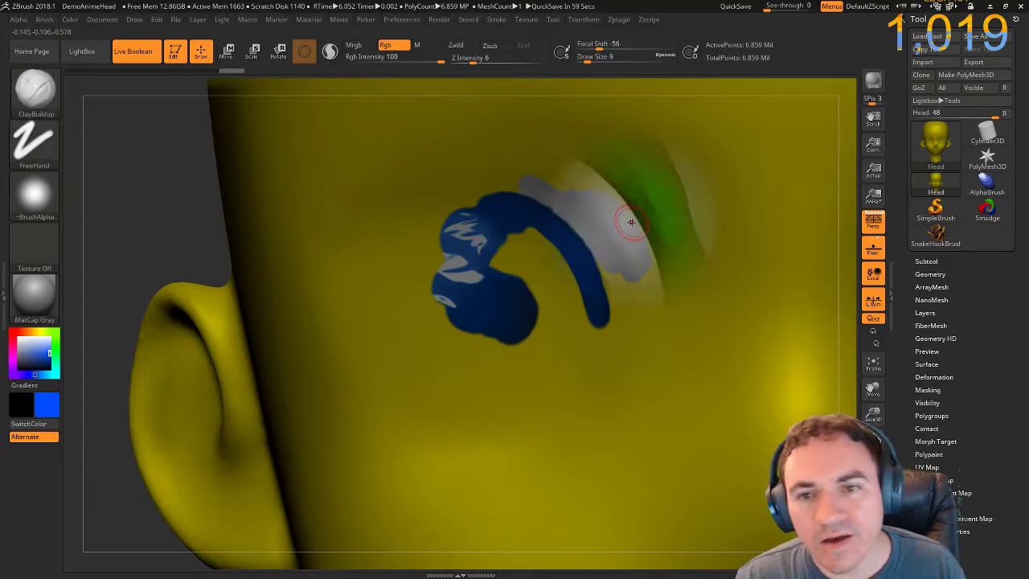
mouse_move(629, 253)
left_mouse_down()
mouse_move(639, 305)
mouse_move(650, 306)
left_mouse_up()
mouse_move(650, 313)
left_mouse_down()
mouse_move(639, 392)
mouse_move(631, 269)
mouse_move(590, 229)
mouse_move(620, 322)
mouse_move(603, 344)
mouse_move(578, 272)
mouse_move(541, 285)
mouse_move(561, 276)
mouse_move(500, 255)
mouse_move(540, 306)
mouse_move(581, 312)
mouse_move(572, 328)
mouse_move(595, 370)
mouse_move(563, 354)
mouse_move(587, 386)
mouse_move(577, 388)
mouse_move(458, 354)
mouse_move(455, 262)
left_mouse_up()
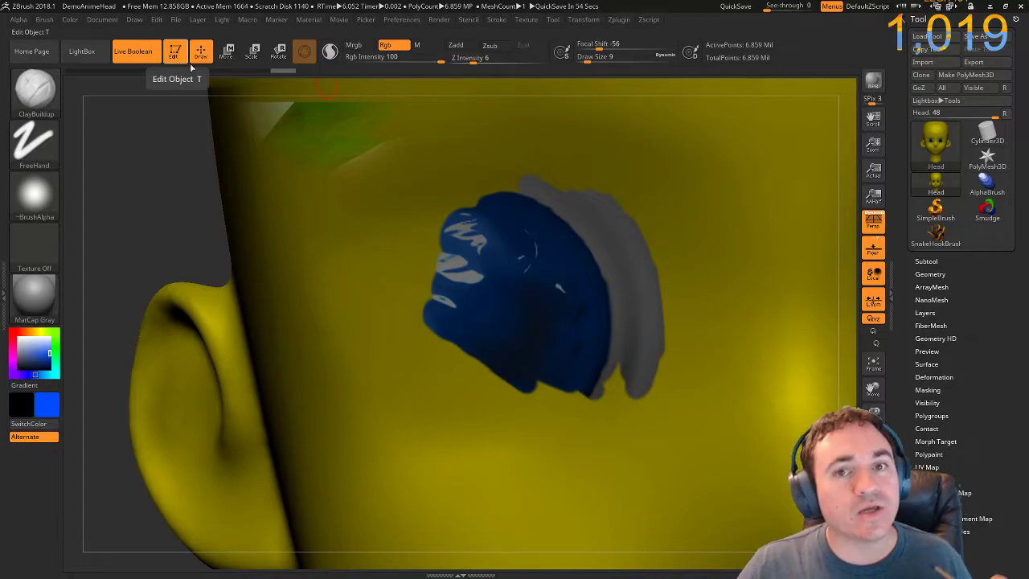
Project the grey eyeball ring along the upper edge of the iris towards the ear side.
left_click(522, 21)
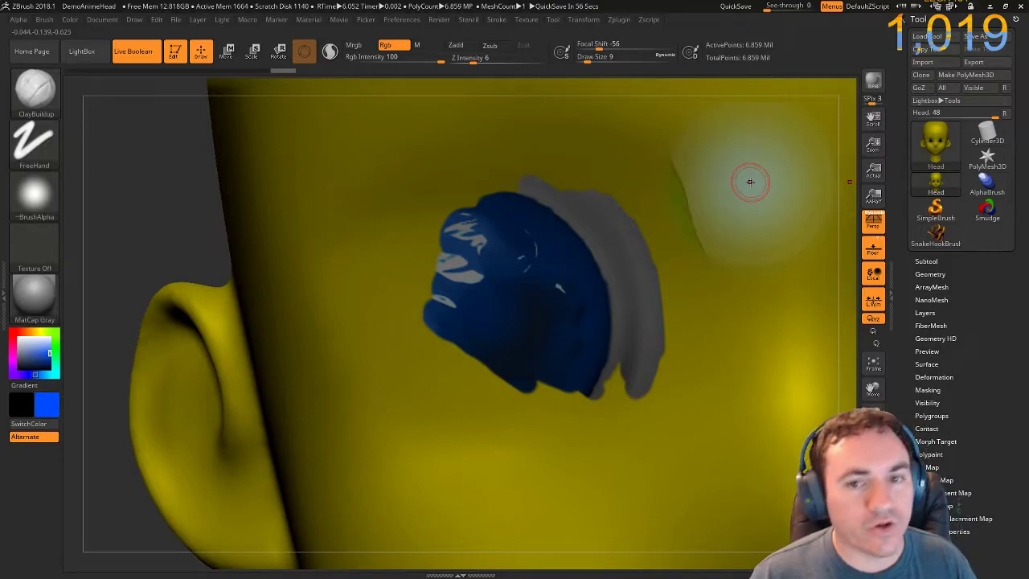
mouse_move(749, 182)
left_mouse_down()
mouse_move(730, 174)
mouse_move(616, 252)
mouse_move(551, 195)
mouse_move(533, 216)
mouse_move(516, 170)
mouse_move(572, 175)
mouse_move(614, 214)
mouse_move(575, 191)
left_mouse_up()
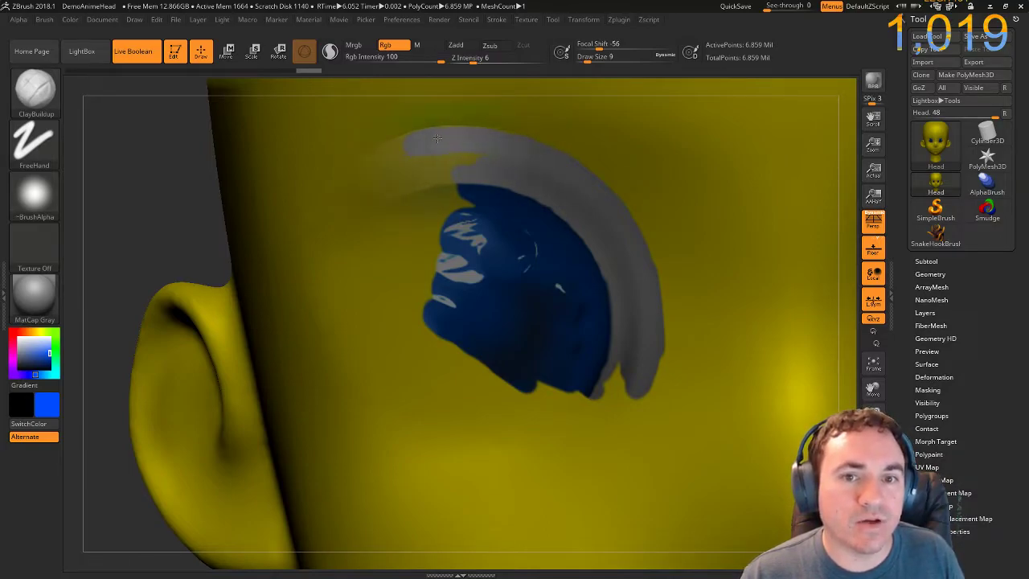
mouse_move(434, 155)
left_mouse_down()
mouse_move(429, 147)
mouse_move(378, 163)
left_mouse_up()
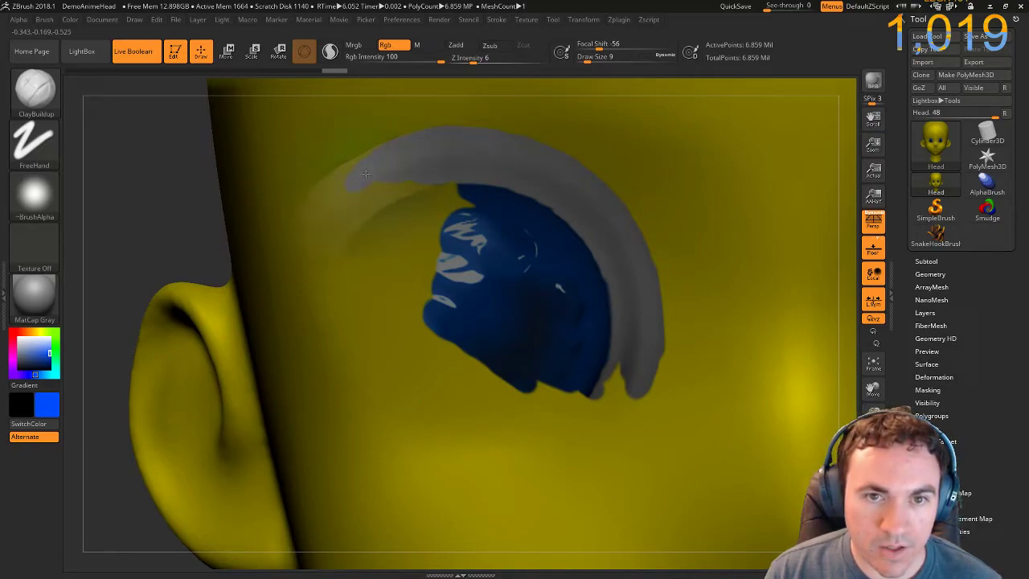
mouse_move(373, 160)
left_mouse_down()
mouse_move(309, 226)
mouse_move(349, 177)
mouse_move(339, 159)
mouse_move(344, 179)
left_mouse_up()
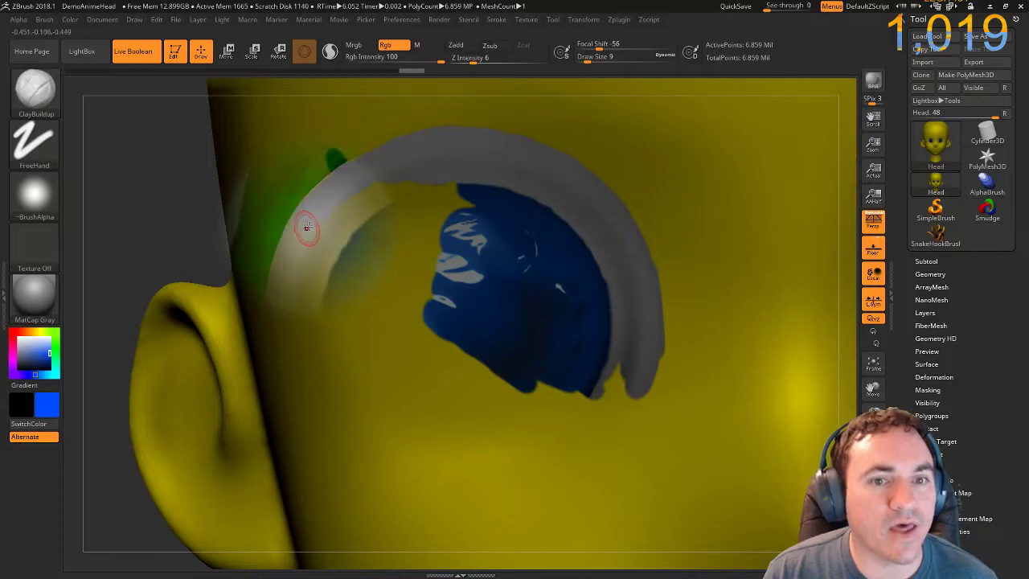
Undo the last stroke and project the thin grey ring down the ear side and under the iris to close the circle.
key("ctrl+z")
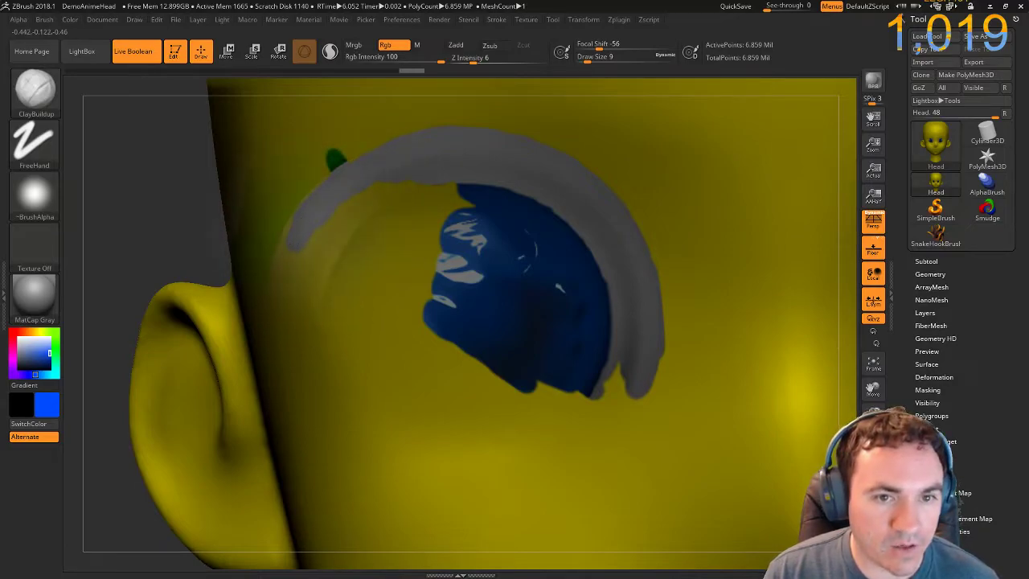
left_click_drag(315, 213, 276, 278)
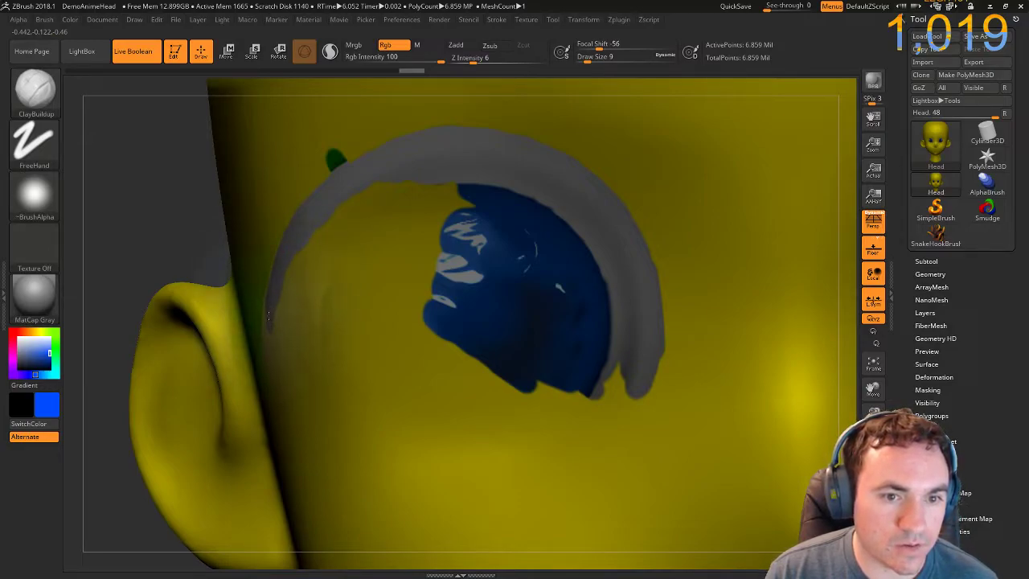
left_click_drag(270, 325, 268, 338)
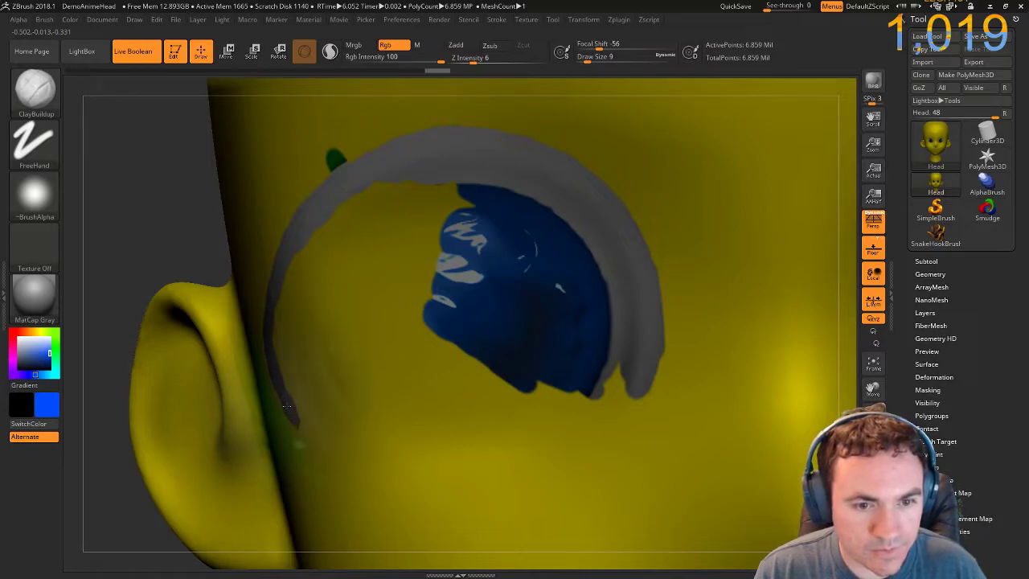
mouse_move(302, 426)
left_mouse_down()
mouse_move(308, 444)
mouse_move(360, 482)
mouse_move(433, 500)
left_mouse_up()
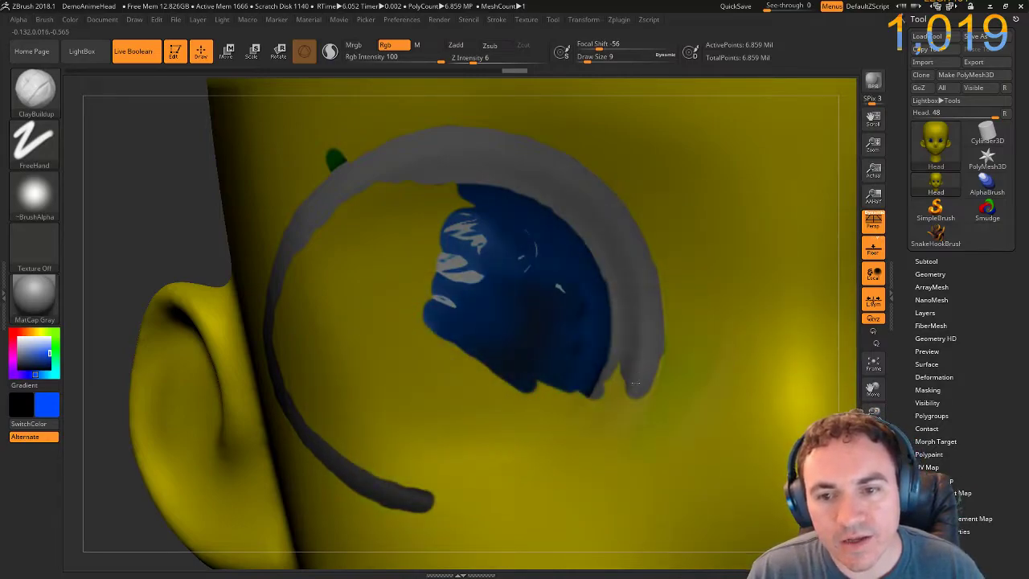
mouse_move(637, 383)
left_mouse_down()
mouse_move(595, 454)
mouse_move(614, 434)
mouse_move(518, 502)
mouse_move(447, 506)
mouse_move(387, 491)
left_mouse_up()
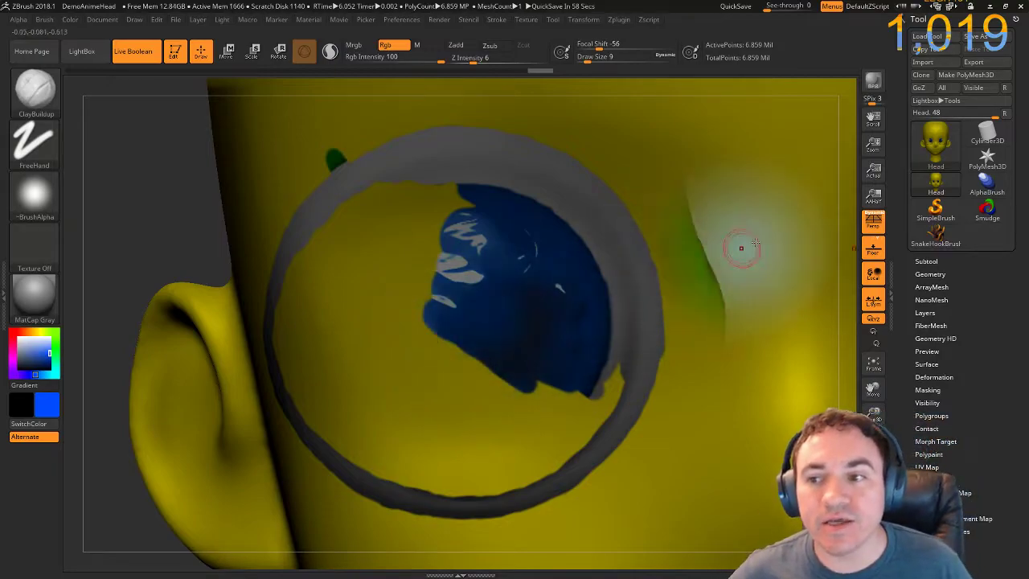
Try to project more of the upper iris and the grey ring on the ear side, and undo the recent strokes.
left_click(525, 19)
mouse_move(564, 218)
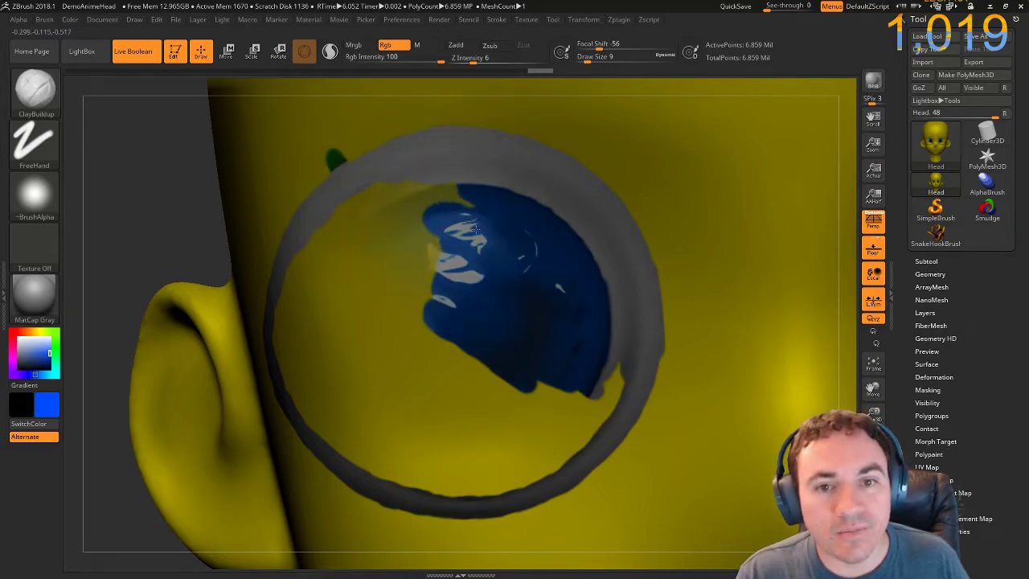
mouse_move(466, 195)
left_mouse_down()
mouse_move(456, 182)
mouse_move(357, 202)
mouse_move(395, 217)
mouse_move(378, 186)
mouse_move(401, 257)
mouse_move(370, 236)
mouse_move(326, 259)
mouse_move(313, 299)
mouse_move(402, 330)
mouse_move(466, 378)
mouse_move(482, 345)
mouse_move(540, 386)
mouse_move(595, 406)
mouse_move(613, 371)
mouse_move(591, 426)
mouse_move(580, 422)
mouse_move(503, 478)
mouse_move(438, 474)
mouse_move(325, 427)
mouse_move(280, 341)
mouse_move(285, 295)
left_mouse_up()
key("ctrl+z")
key("ctrl+z")
key("ctrl+z")
key("ctrl+z")
key("ctrl+z")
key("ctrl+z")
key("ctrl+z")
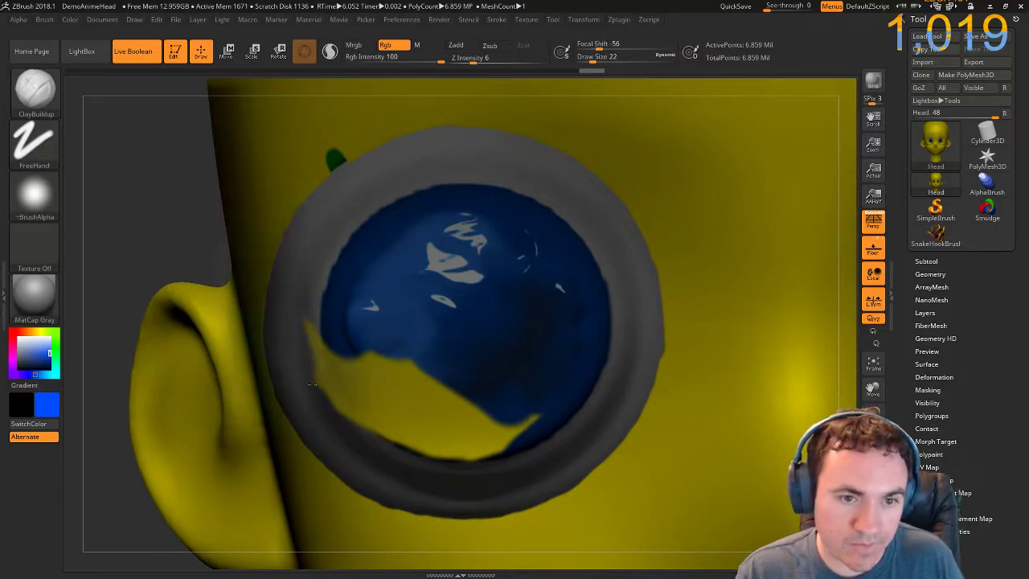
Project the rest of the lower blue iris onto the head at draw size 22, covering the yellow gap inside the grey ring.
mouse_move(332, 332)
left_mouse_down()
mouse_move(434, 426)
mouse_move(377, 370)
mouse_move(467, 418)
mouse_move(424, 396)
left_mouse_up()
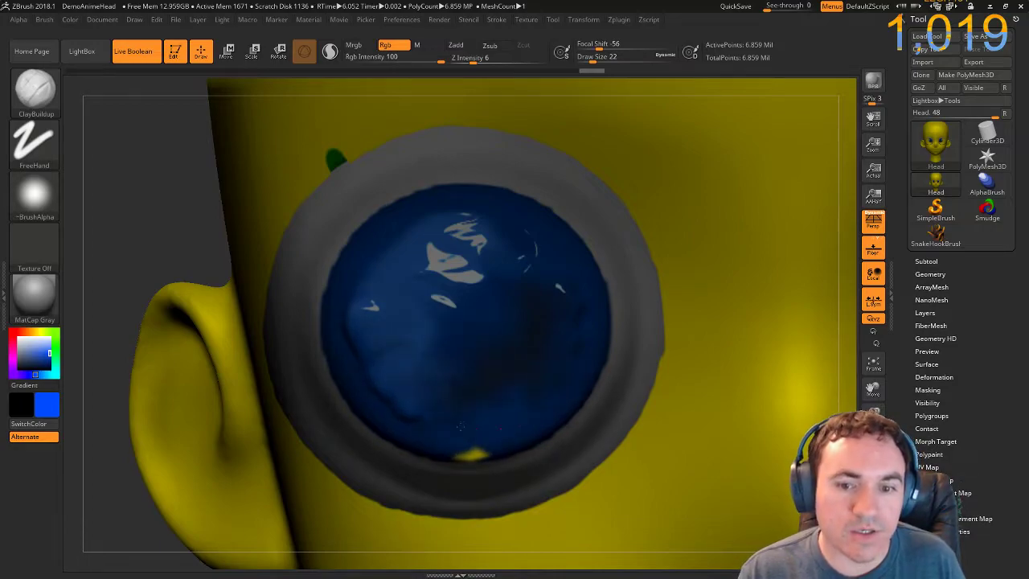
left_click_drag(461, 450, 485, 455)
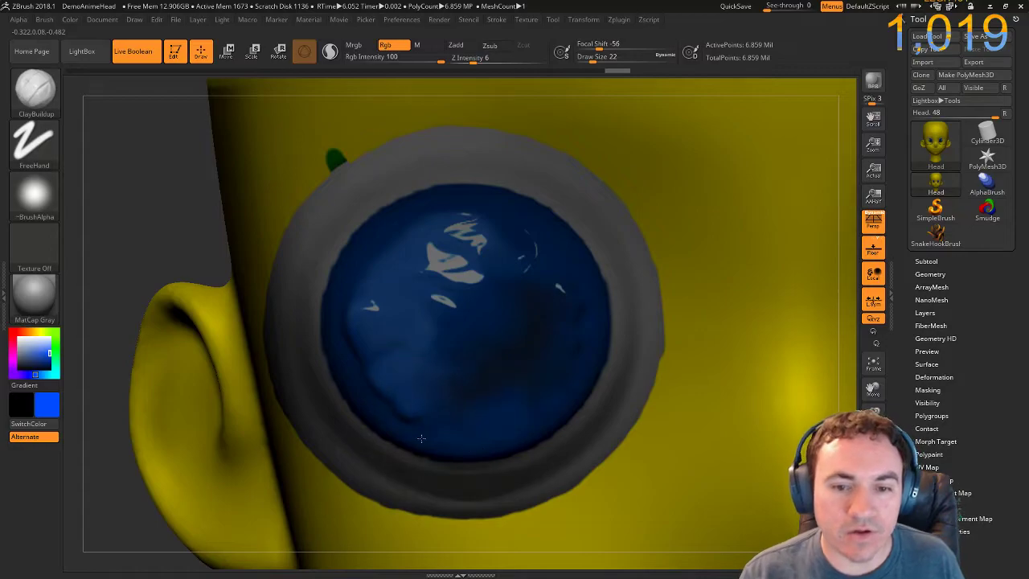
left_click_drag(419, 354, 446, 378)
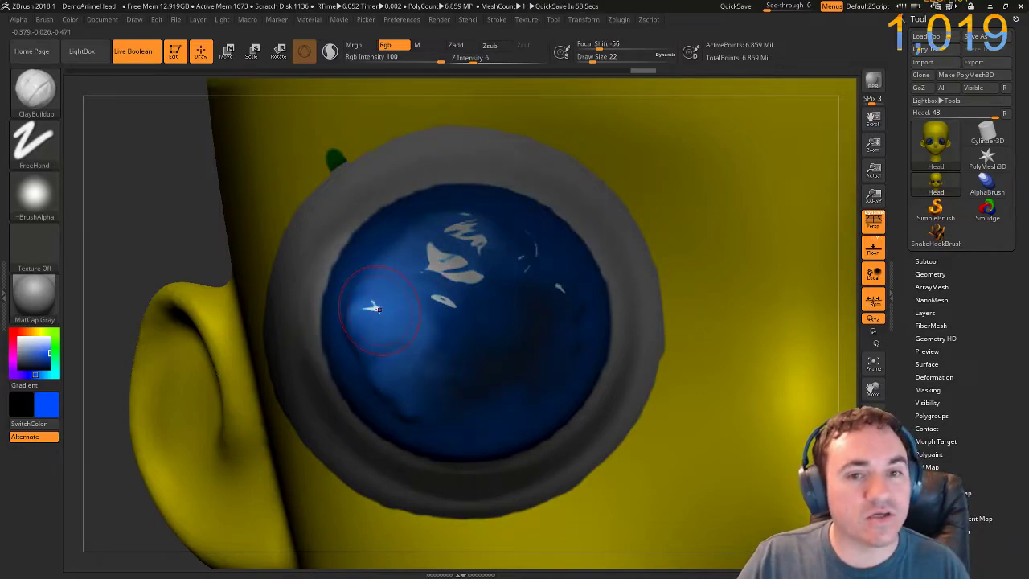
Show Spotlight, shift its eye image slightly off the projected paint, and hide Spotlight again.
key("shift+z")
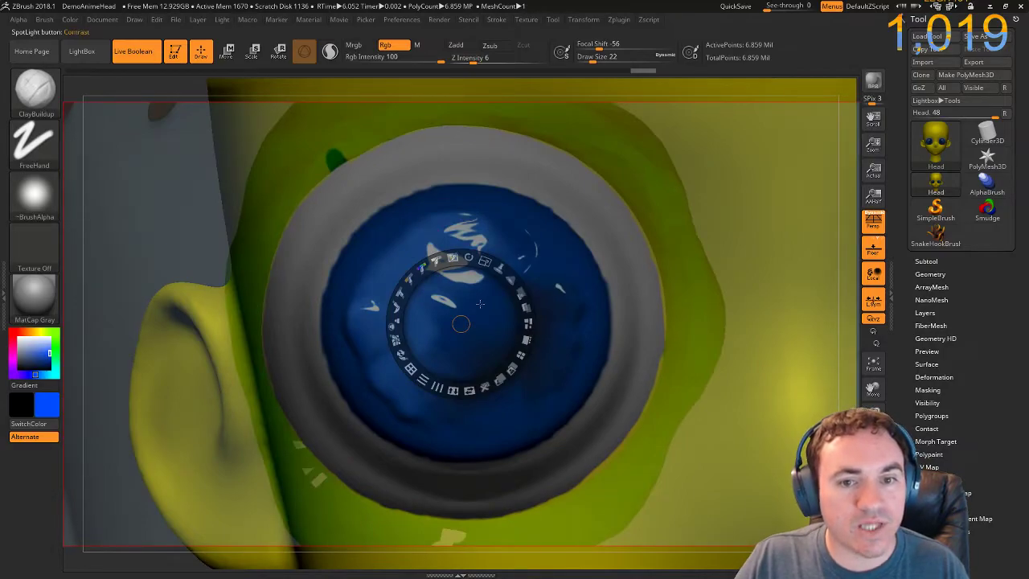
left_click_drag(478, 304, 461, 292)
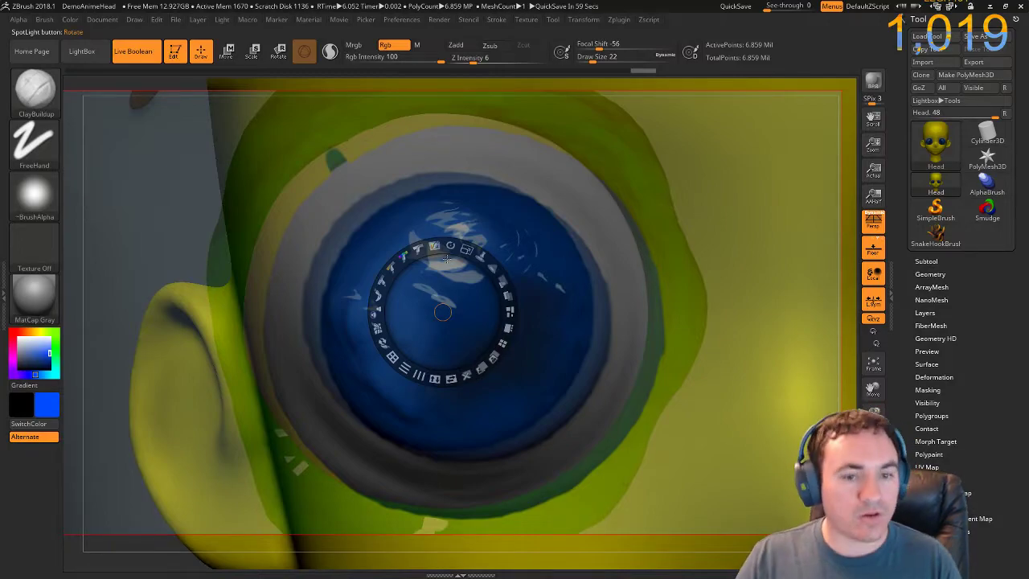
key("shift+z")
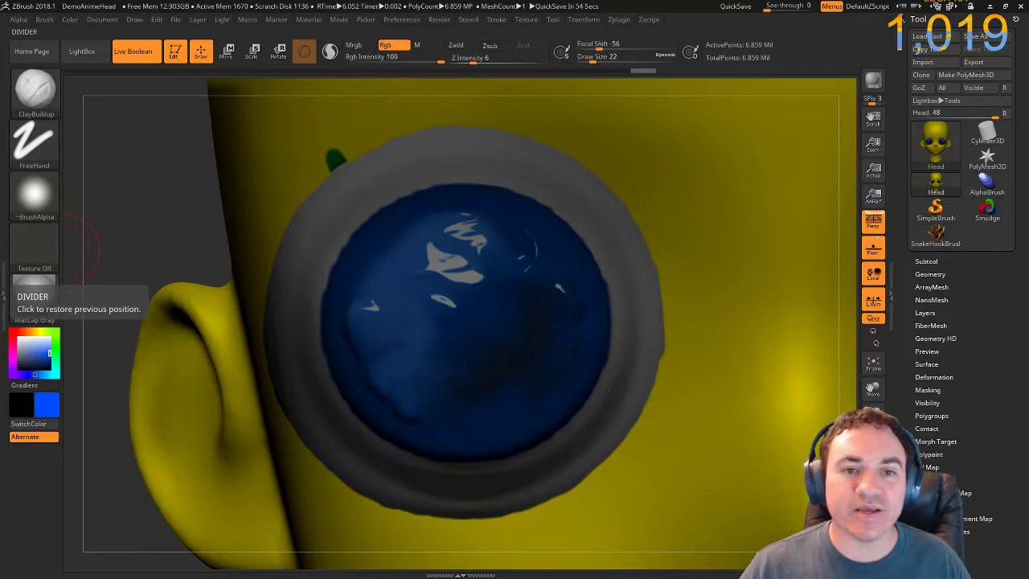
Mask a soft round area on the skin beside the stray green mark at the eye ring's upper ear-side edge.
mouse_move(178, 220)
left_mouse_down()
mouse_move(149, 197)
mouse_move(181, 219)
left_mouse_up()
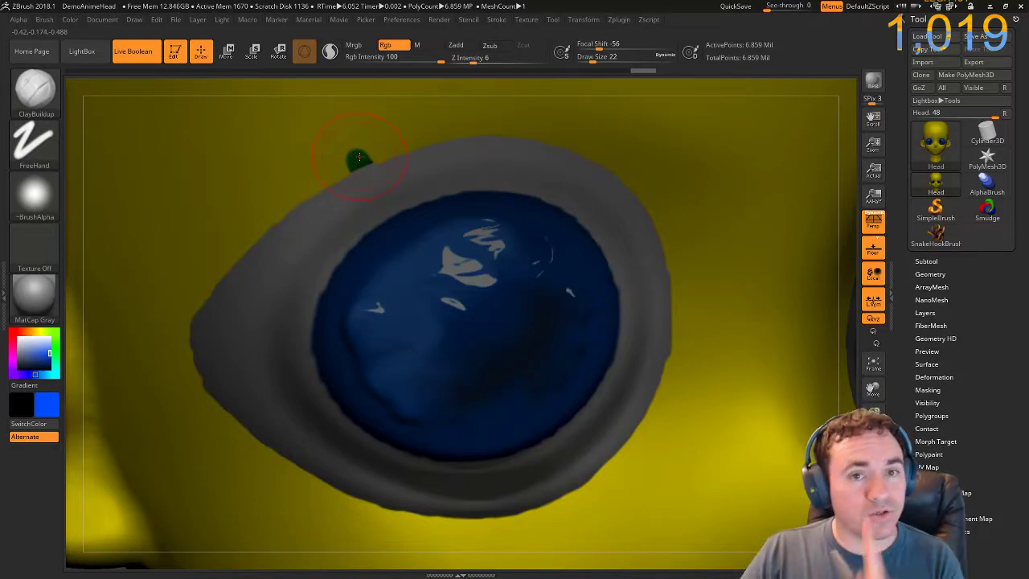
left_click_drag(304, 90, 269, 103)
mouse_move(99, 181)
right_mouse_down("alt")
mouse_move(185, 236)
mouse_move(108, 157)
mouse_move(182, 398)
right_mouse_up("alt")
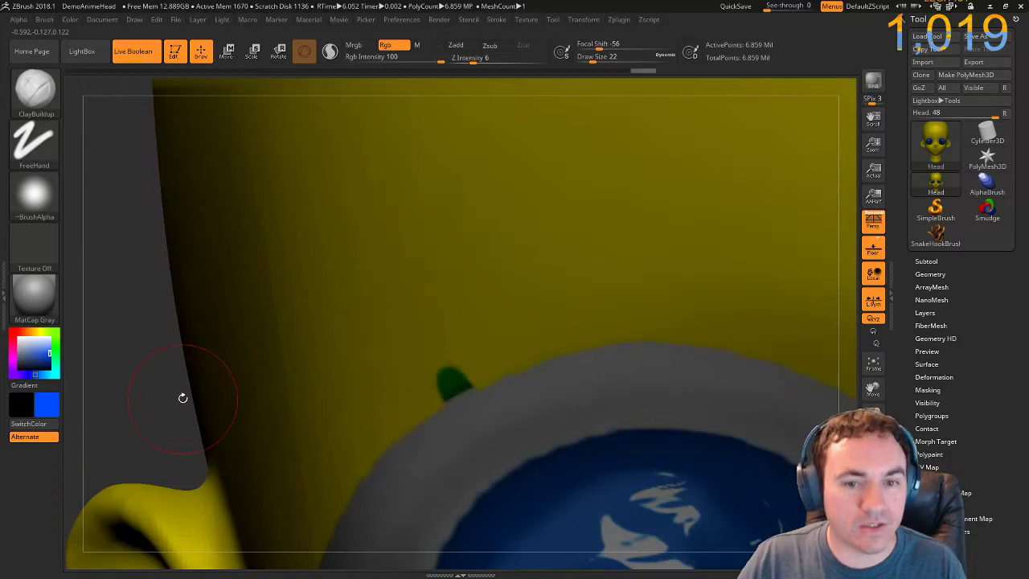
left_click(426, 318, "ctrl")
left_click(422, 313, "ctrl")
key("bracketleft")
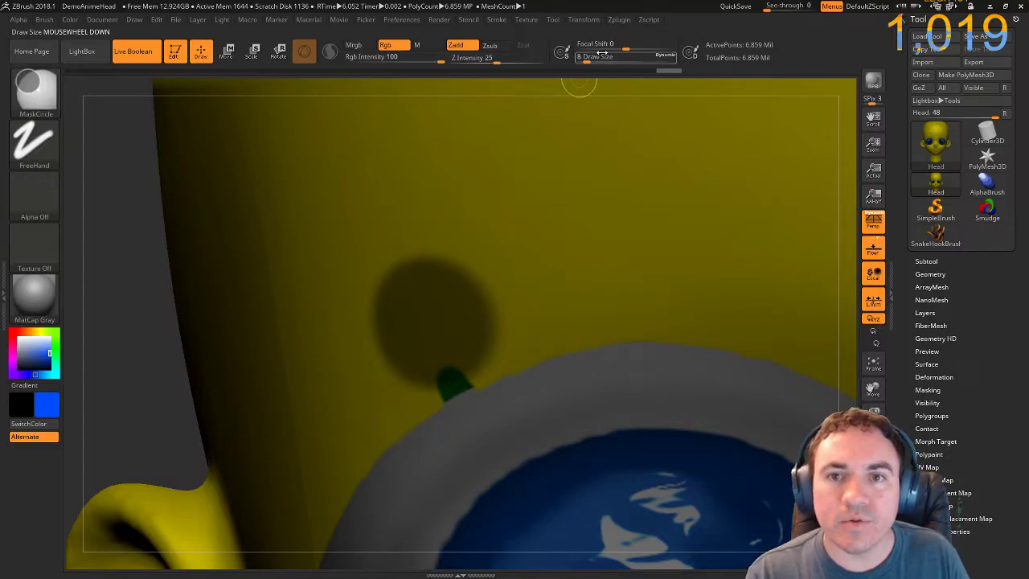
With focal shift -100 and draw size 9, extend the mask over the stray green mark and surrounding skin, and invert it.
mouse_move(593, 57)
left_mouse_down()
mouse_move(620, 45)
mouse_move(576, 46)
left_mouse_up()
key("bracketleft")
key("bracketleft")
key("bracketleft")
key("bracketleft")
key("bracketleft")
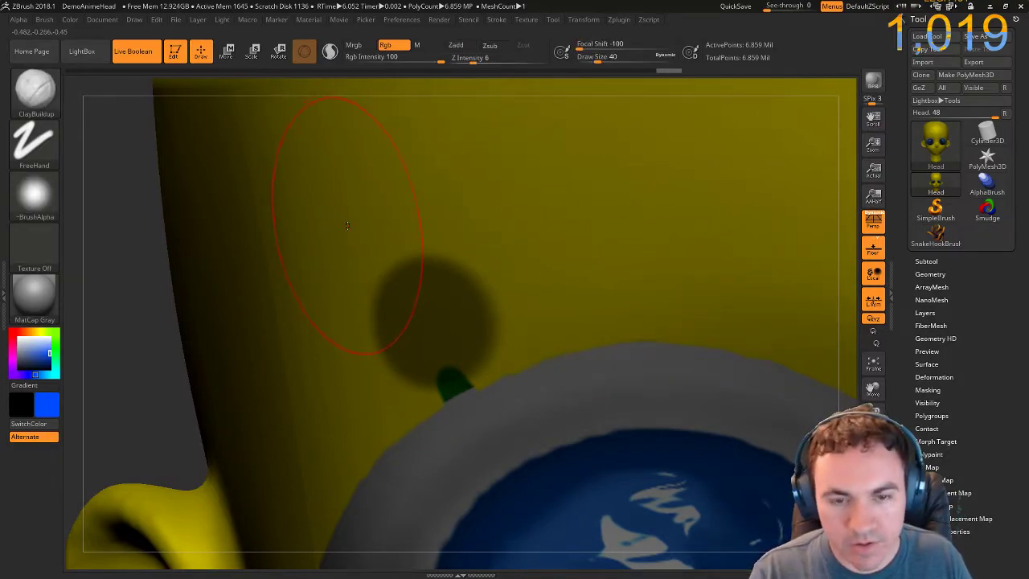
left_click_drag(380, 233, 437, 253, "ctrl")
mouse_move(447, 355)
left_mouse_down("ctrl")
mouse_move(430, 388)
mouse_move(456, 363)
left_mouse_up("ctrl")
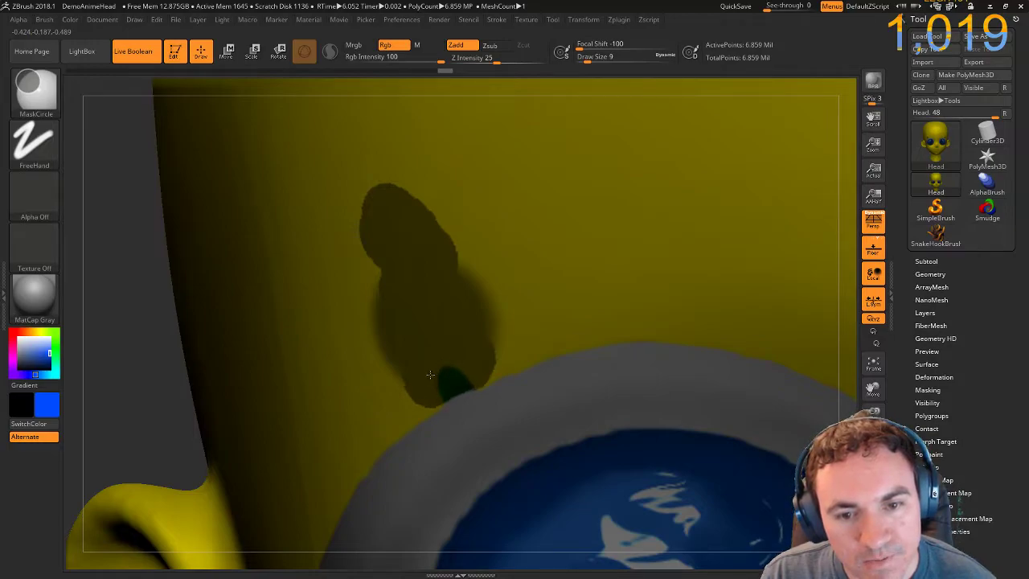
left_click_drag(423, 378, 378, 290, "ctrl")
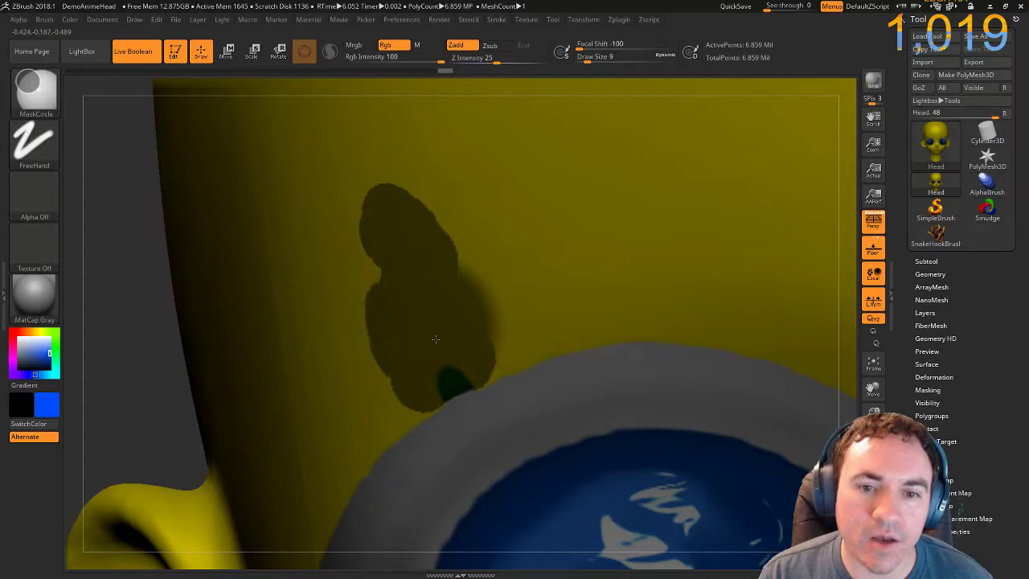
left_click_drag(434, 339, 508, 310, "ctrl")
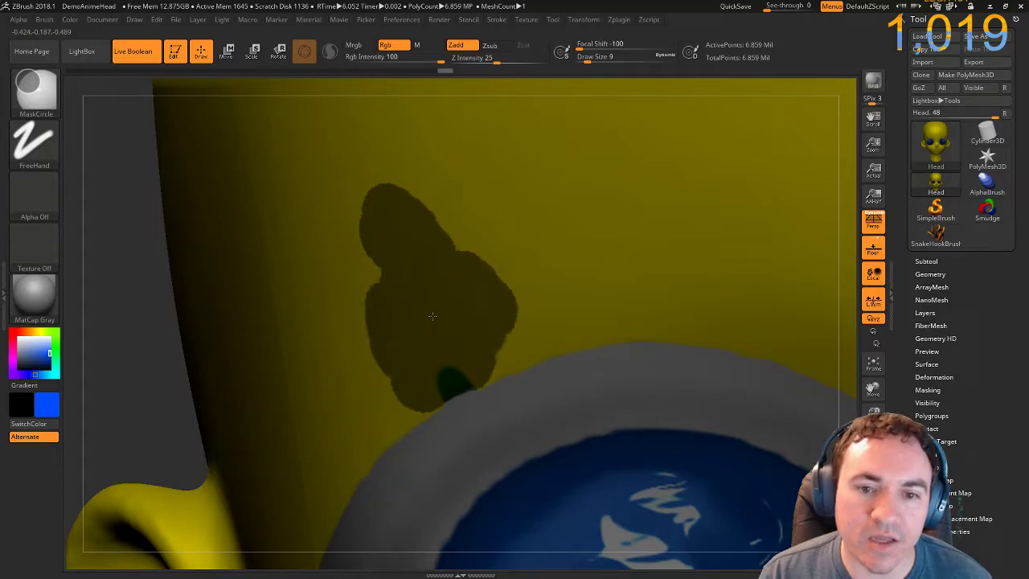
left_click(124, 347, "ctrl")
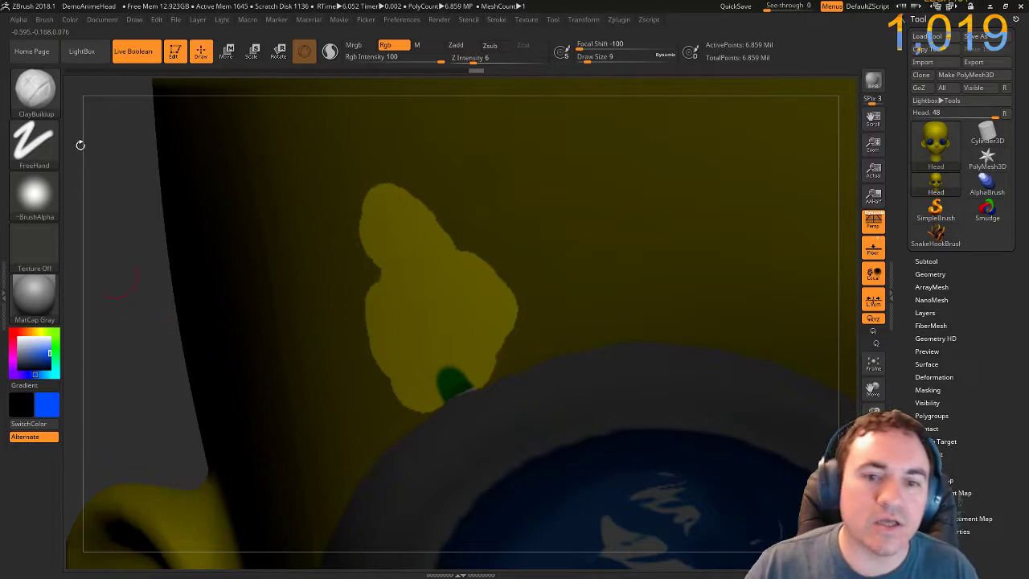
Paint over the stray green mark in the skin's yellow within the unmasked area, and clear the mask.
left_click_drag(45, 357, 428, 325)
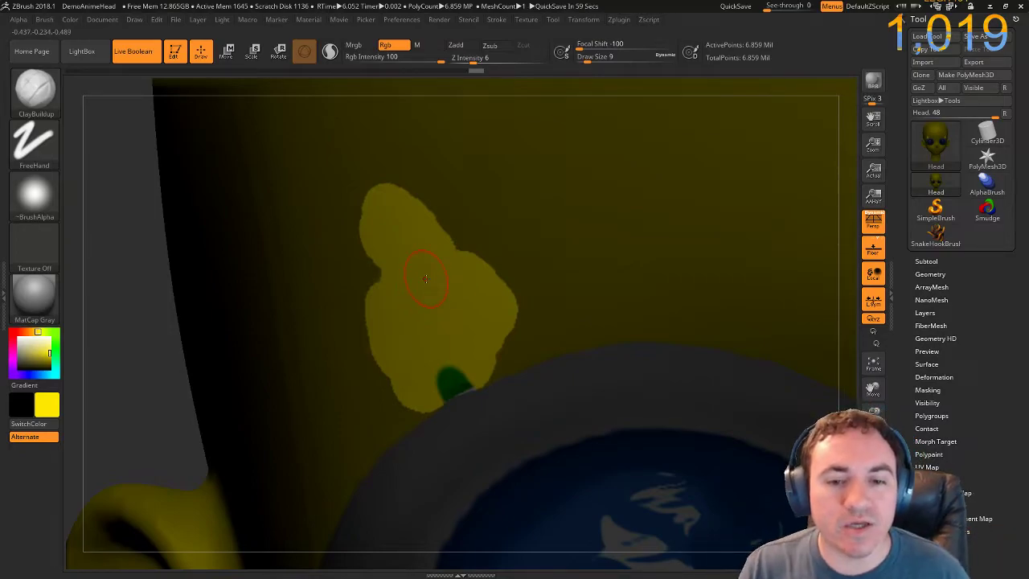
left_click_drag(450, 367, 456, 391)
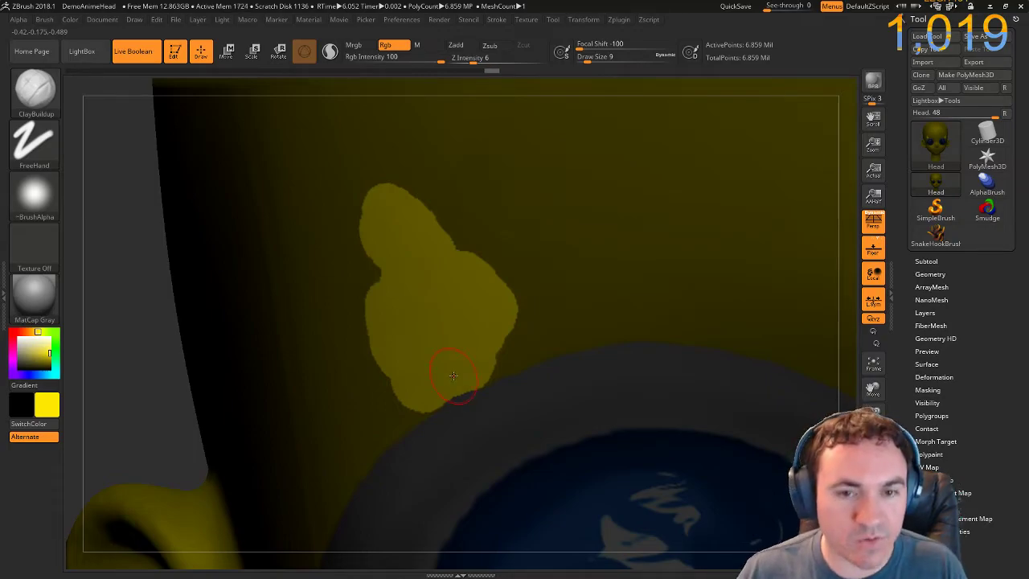
left_click_drag(138, 301, 142, 321, "ctrl")
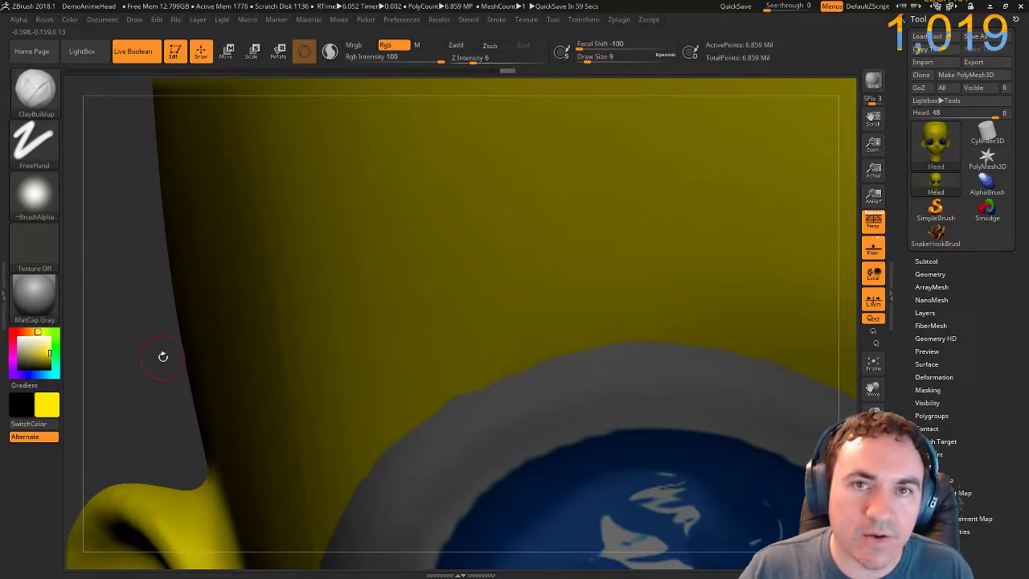
Frame both eyes from the front and switch to the Move brush with draw size 293 and Rgb off.
right_click_drag(163, 357, 170, 311, "ctrl")
right_click_drag(231, 349, 116, 223, "alt")
mouse_move(204, 270)
right_mouse_down()
mouse_move(181, 268)
mouse_move(204, 267)
mouse_move(165, 221)
mouse_move(103, 182)
mouse_move(178, 263)
right_mouse_up()
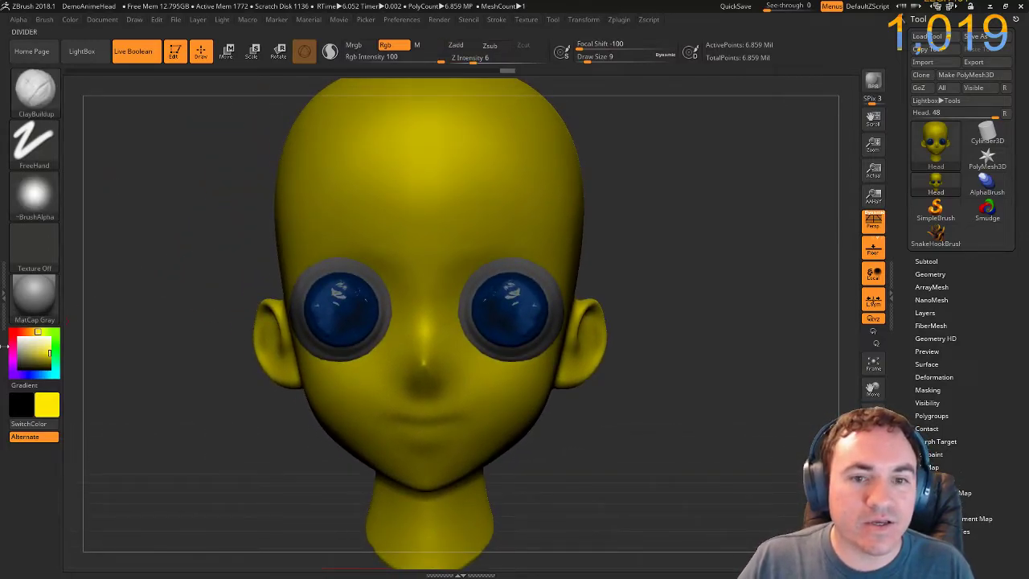
right_click_drag(126, 232, 183, 278, "ctrl")
mouse_move(145, 250)
right_mouse_down()
mouse_move(119, 239)
mouse_move(152, 275)
right_mouse_up()
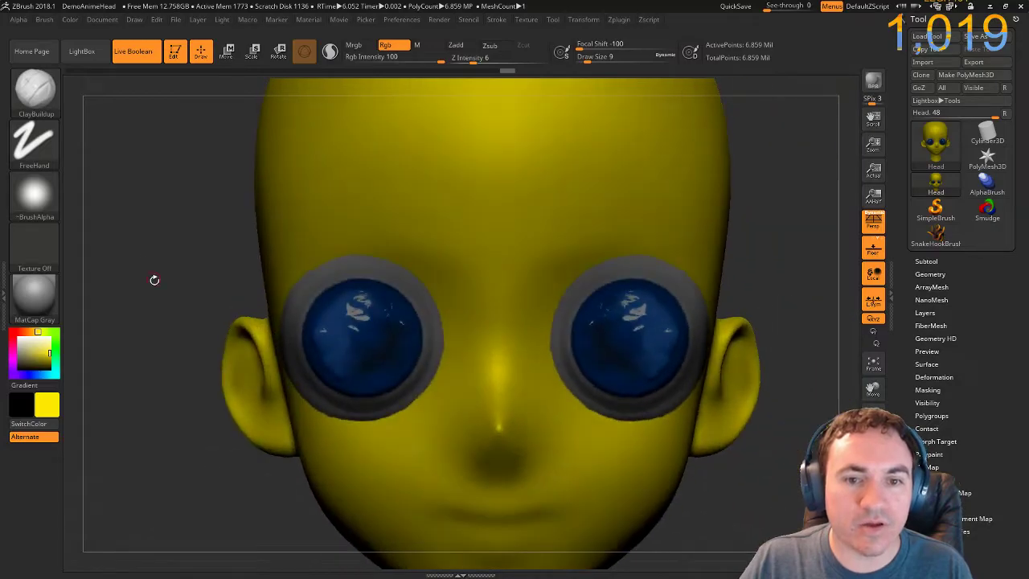
key("b")
key("m")
key("v")
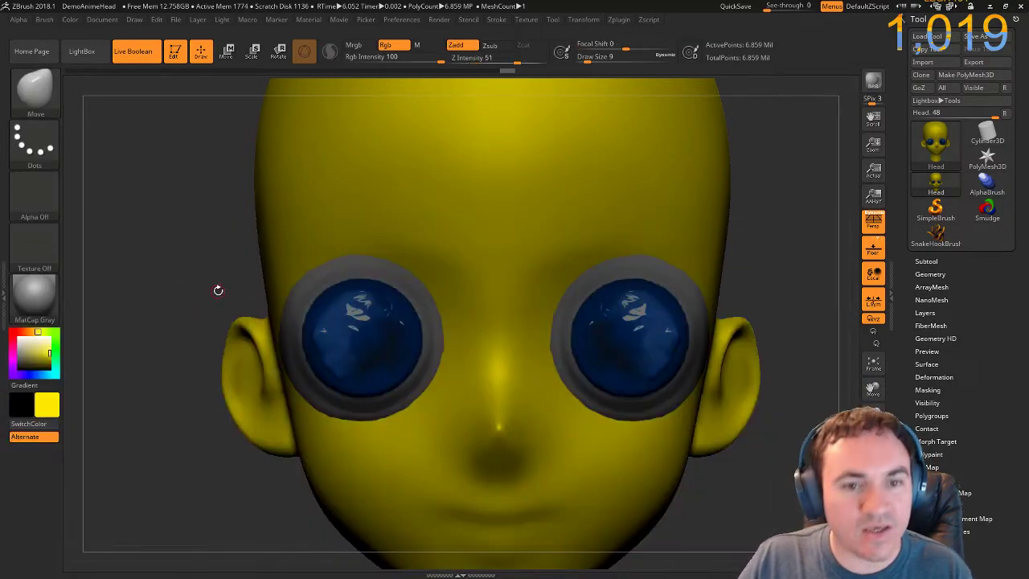
key("s")
left_click_drag(218, 289, 262, 289)
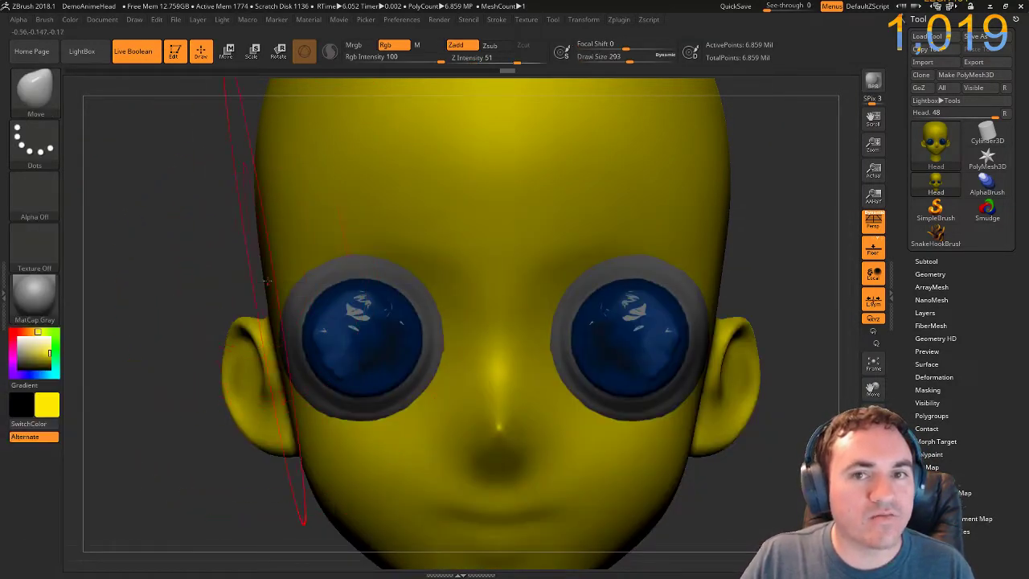
left_click(392, 46)
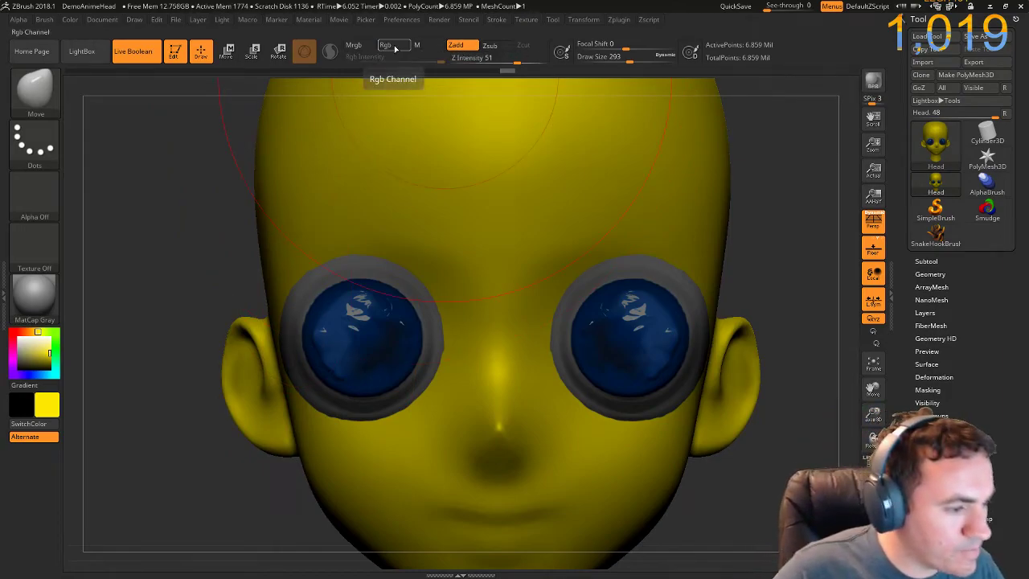
Try to push the outer sides of both eyes towards the nose with the Move brush, and undo the strokes.
left_click_drag(386, 364, 358, 355)
left_click_drag(437, 327, 448, 325)
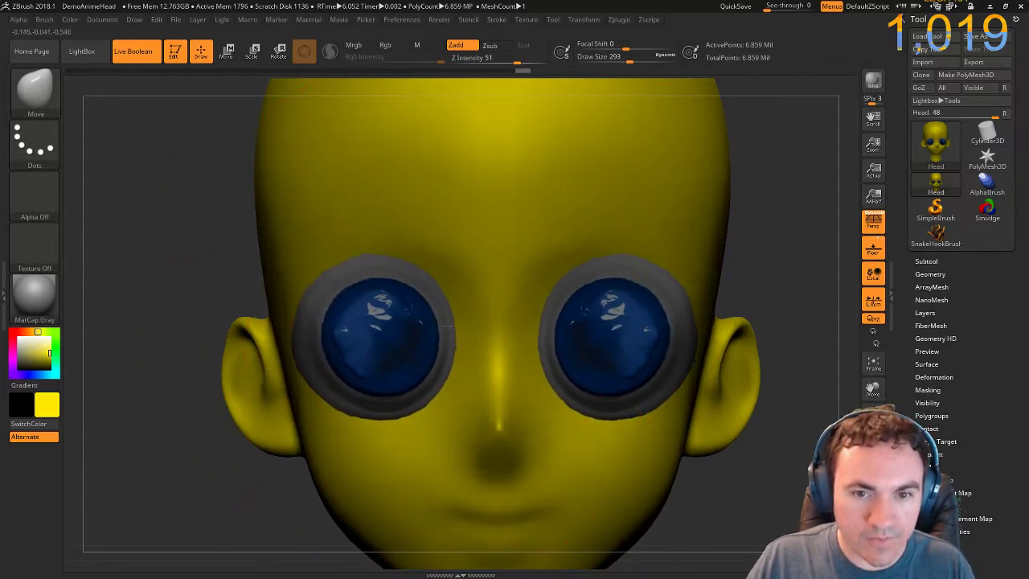
left_click_drag(297, 336, 343, 336)
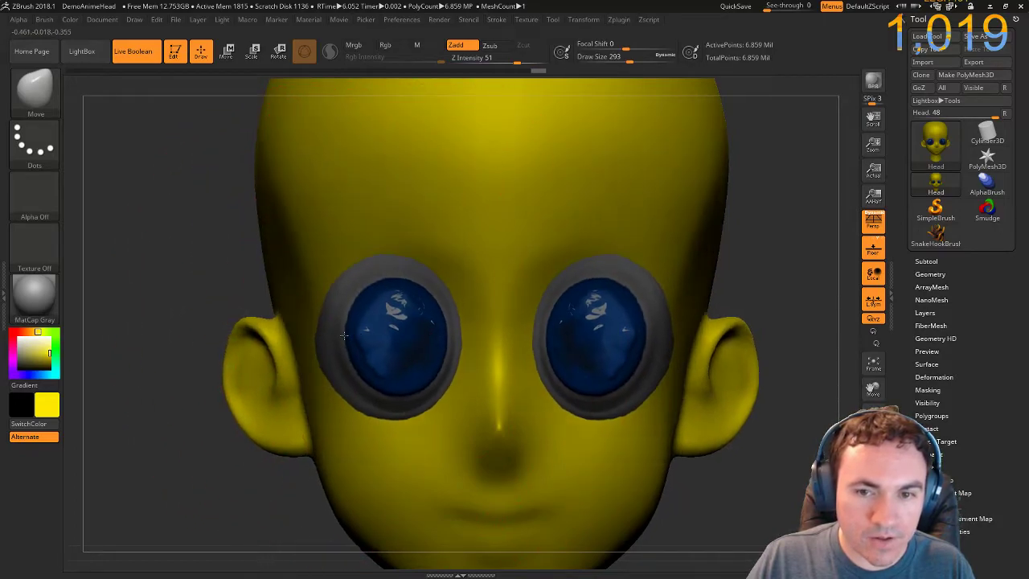
key("ctrl+shift+z")
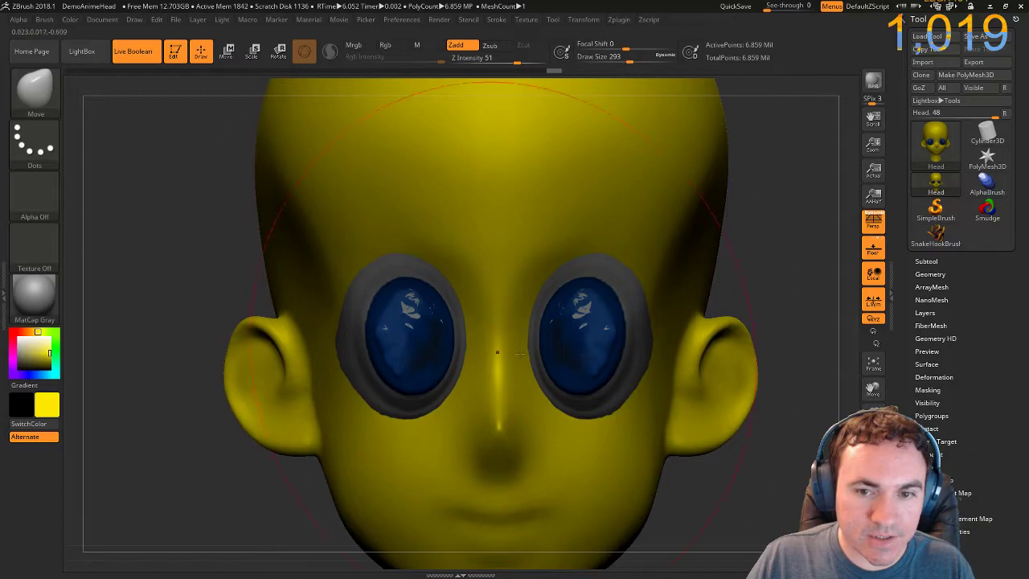
key("ctrl")
key("ctrl+z")
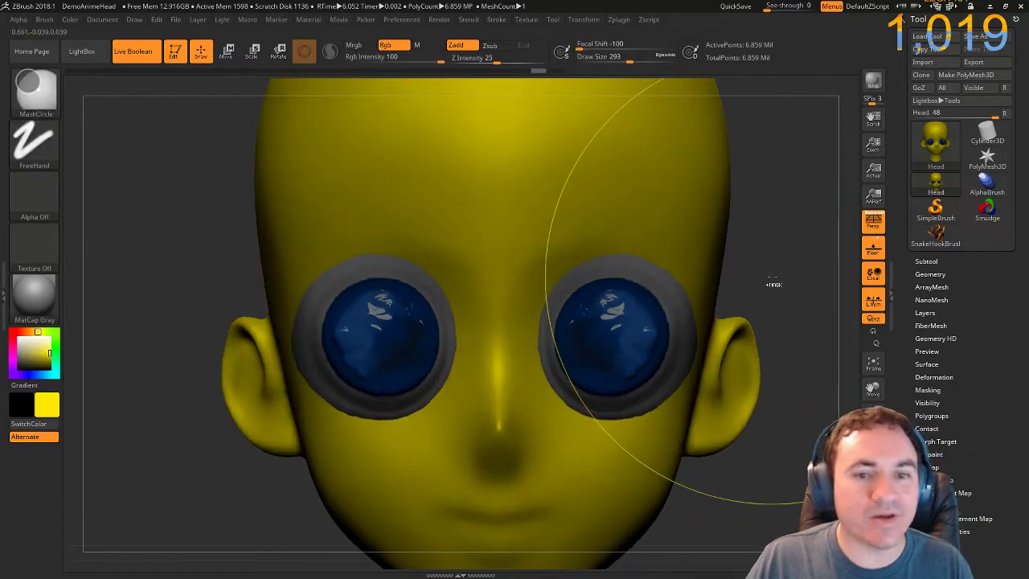
key("ctrl+z")
key("ctrl+z")
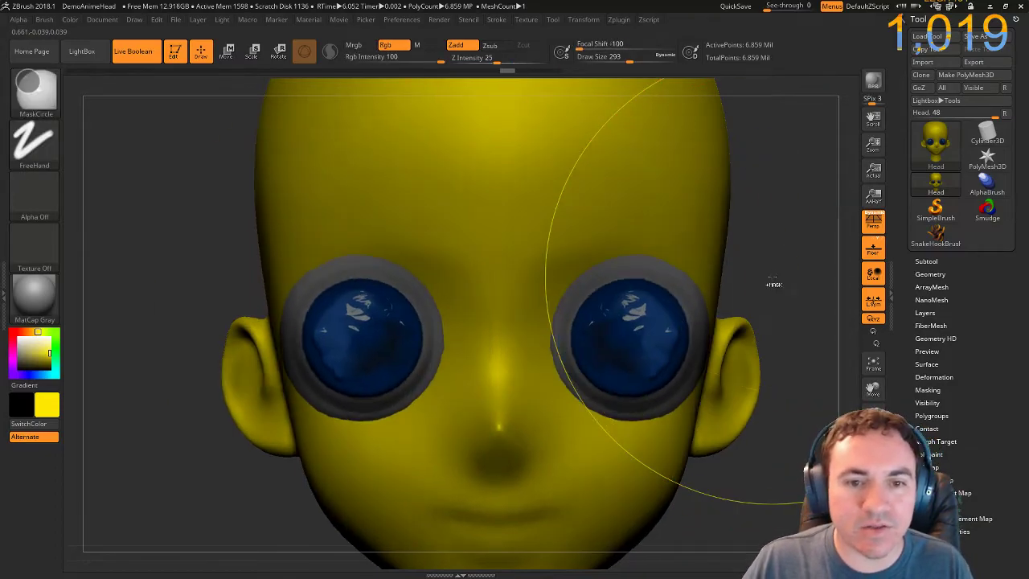
mouse_move(167, 258)
right_mouse_down("ctrl")
mouse_move(186, 281)
mouse_move(192, 246)
right_mouse_up("ctrl")
mouse_move(225, 241)
left_mouse_down()
mouse_move(195, 275)
mouse_move(258, 265)
mouse_move(241, 235)
left_mouse_up()
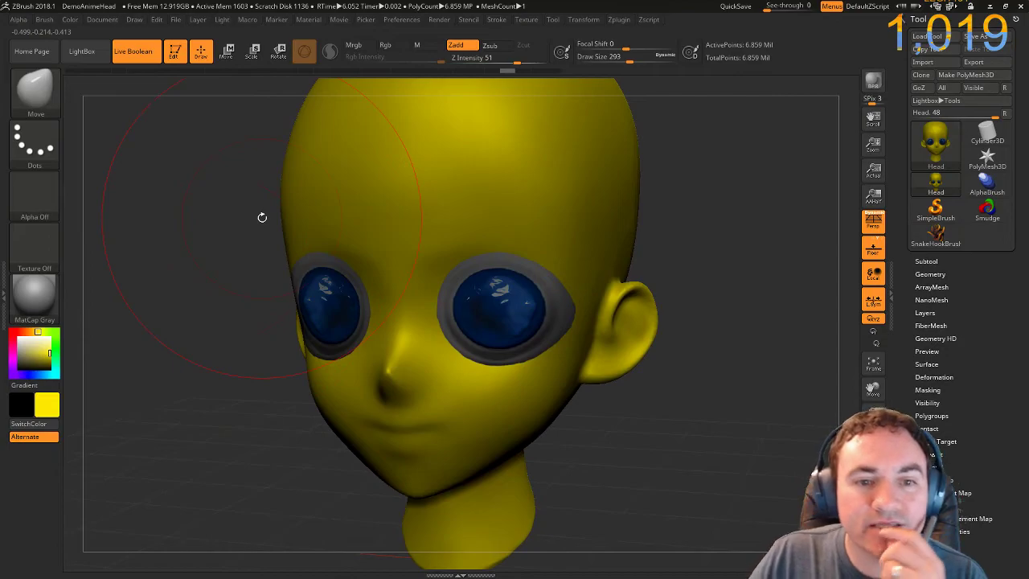